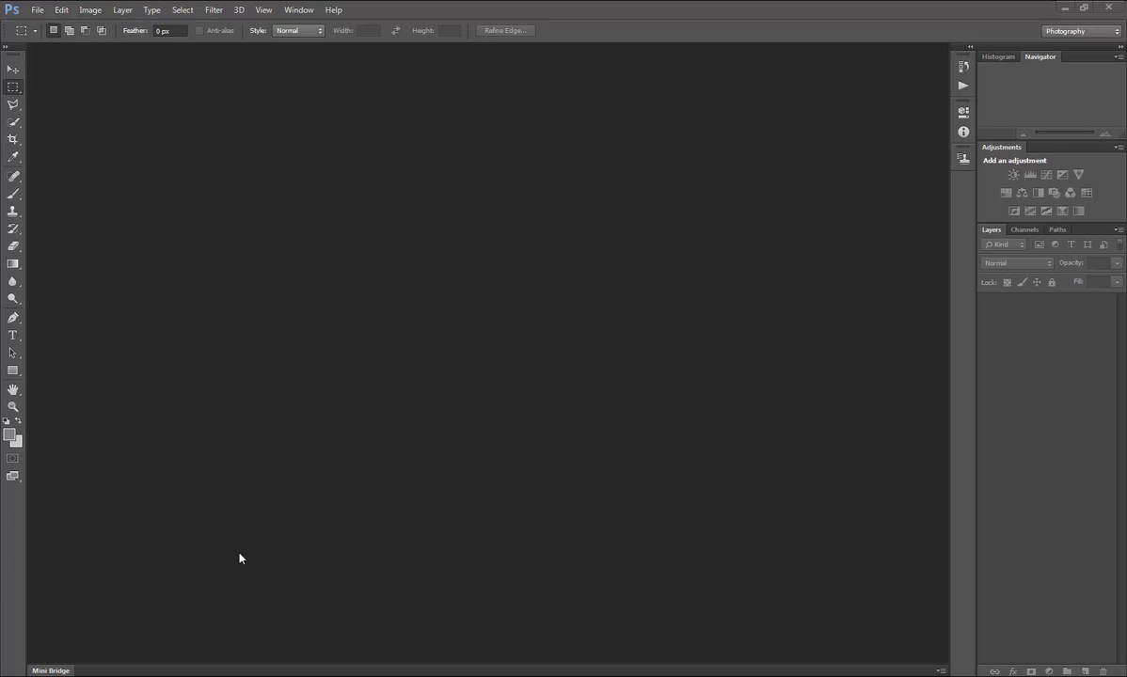
Switch to Windows Explorer and look over the Denah file in the project's Data folder.
click(85, 578)
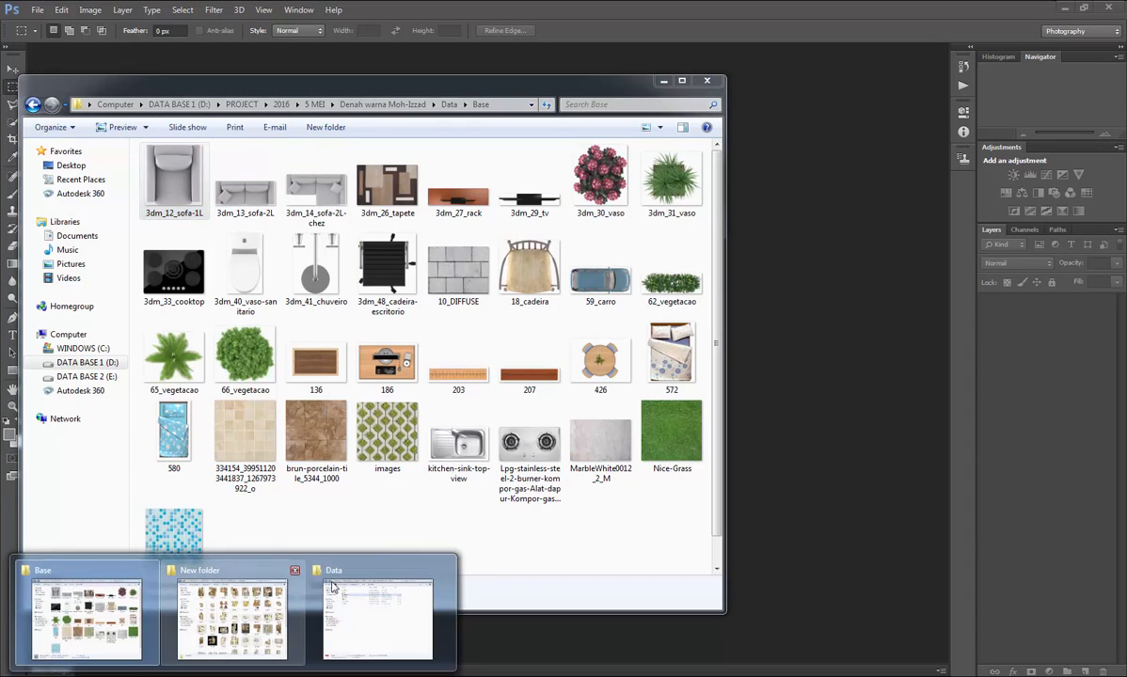
click(381, 593)
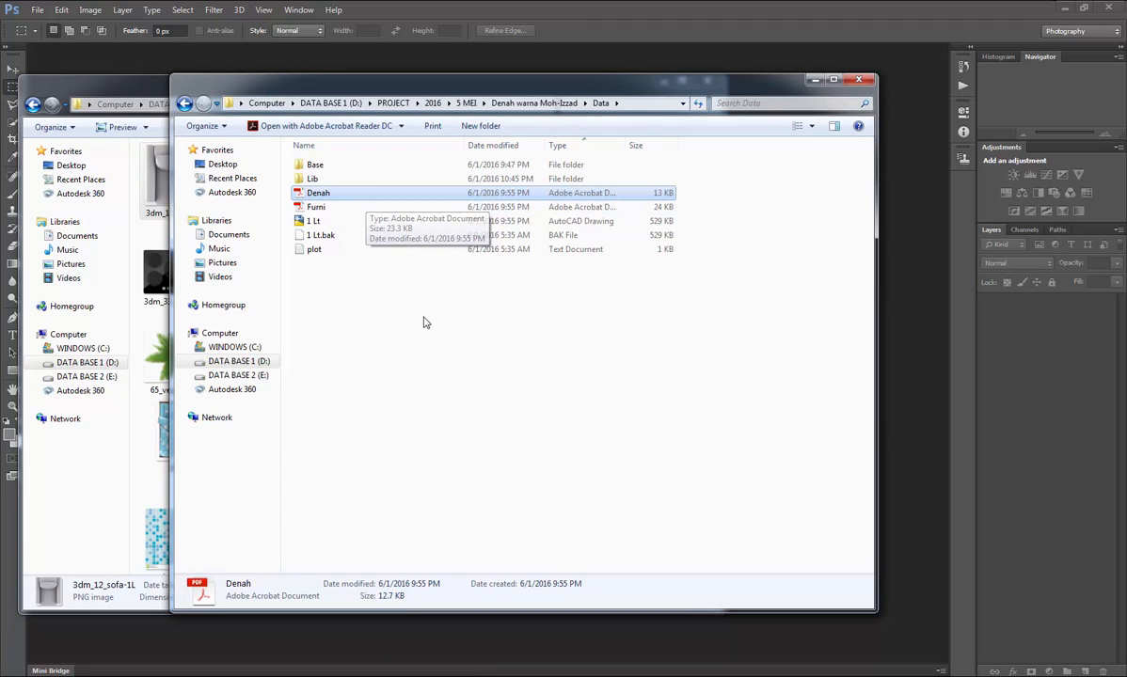
click(414, 297)
click(369, 195)
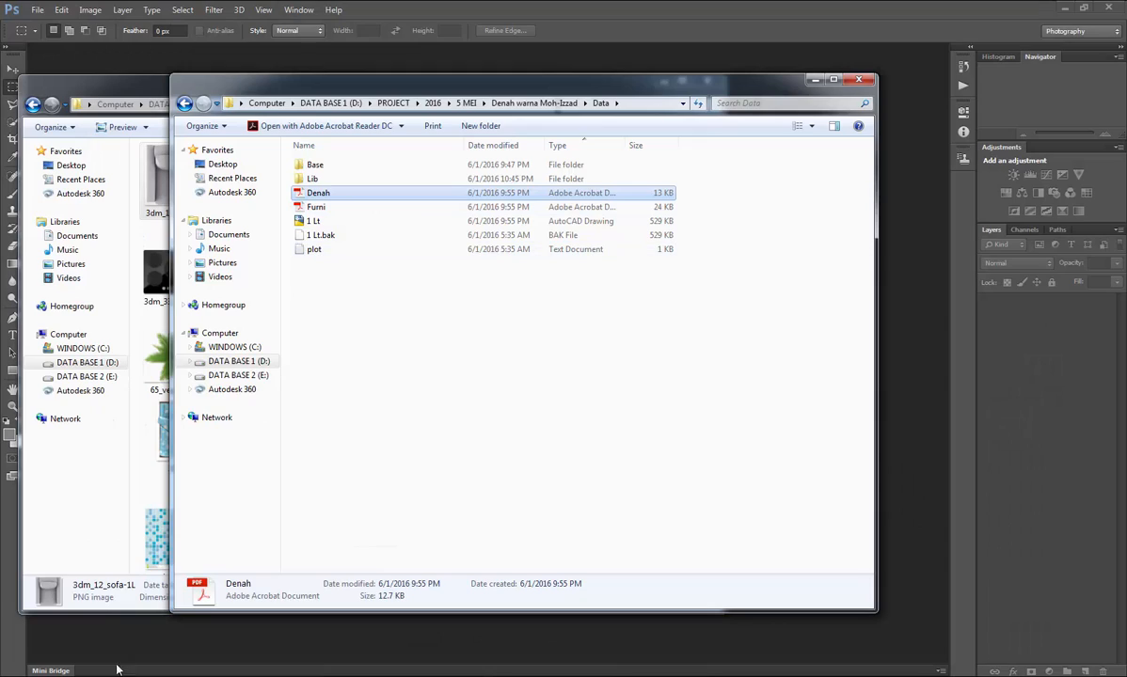
View the sample coloured floor plans from IN-01 to IN-08 in the interior plan reference folder.
click(117, 675)
click(216, 574)
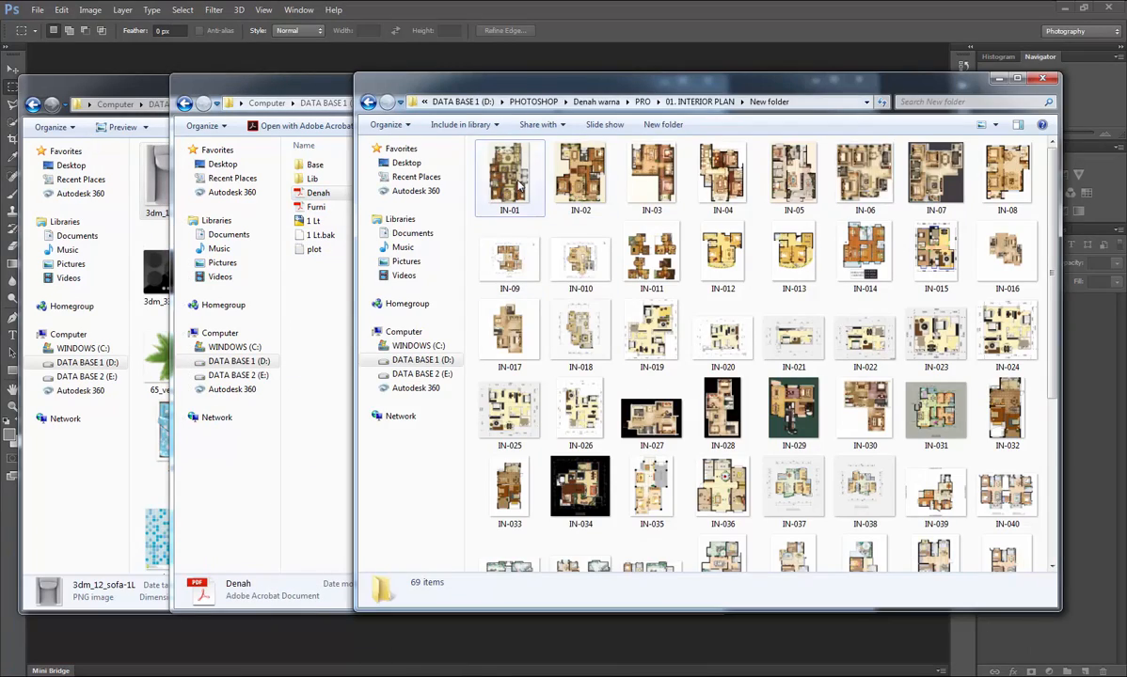
double_click(484, 167)
key(Right)
key(Right)
key(Right)
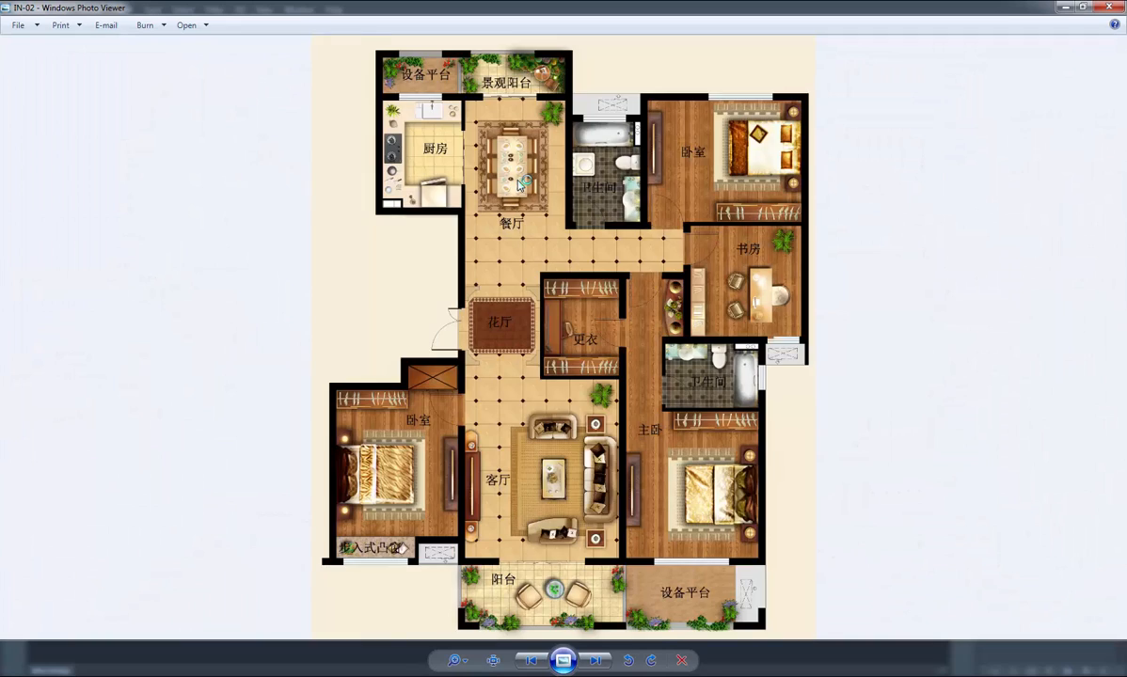
key(Right)
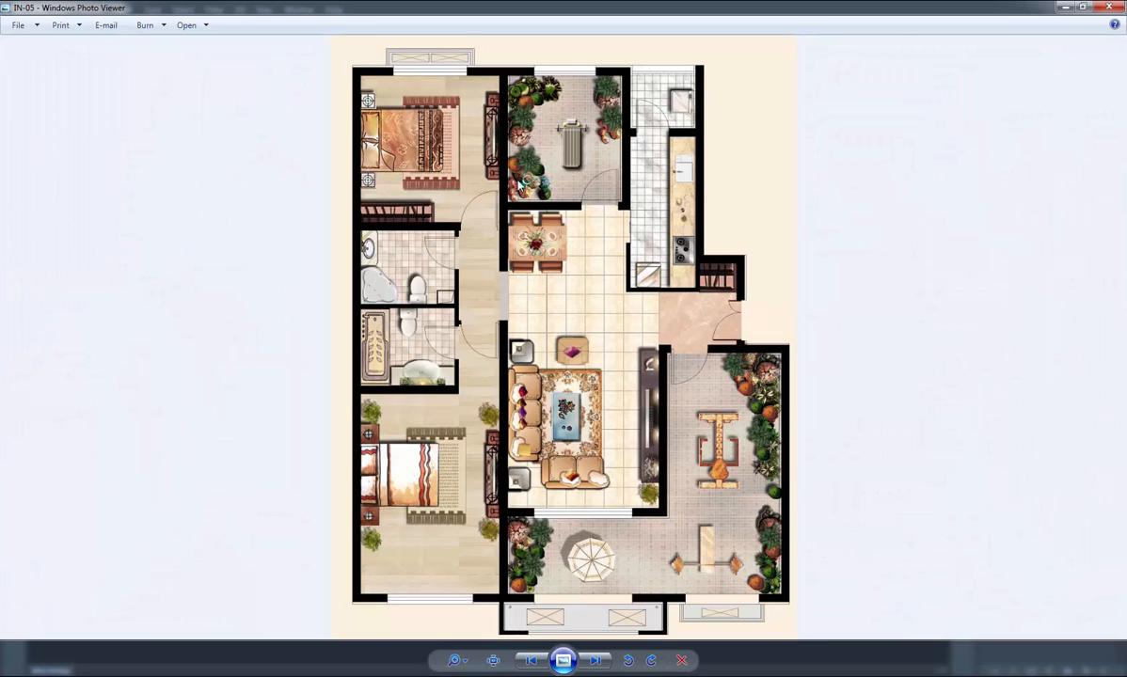
key(Right)
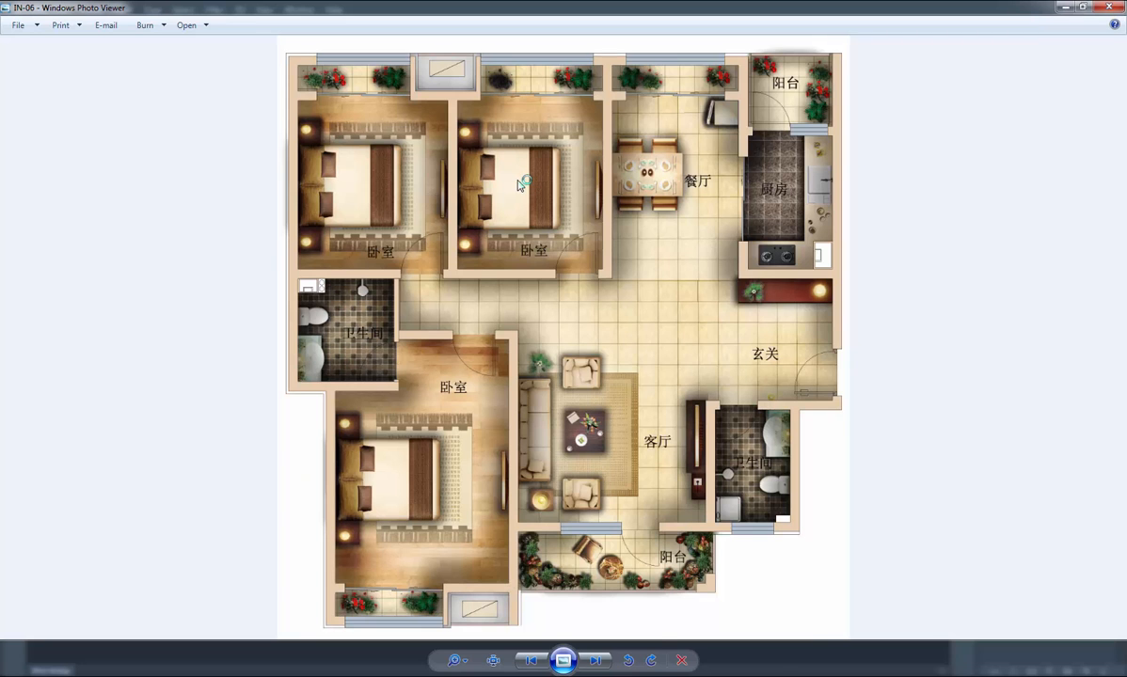
key(Right)
key(Right)
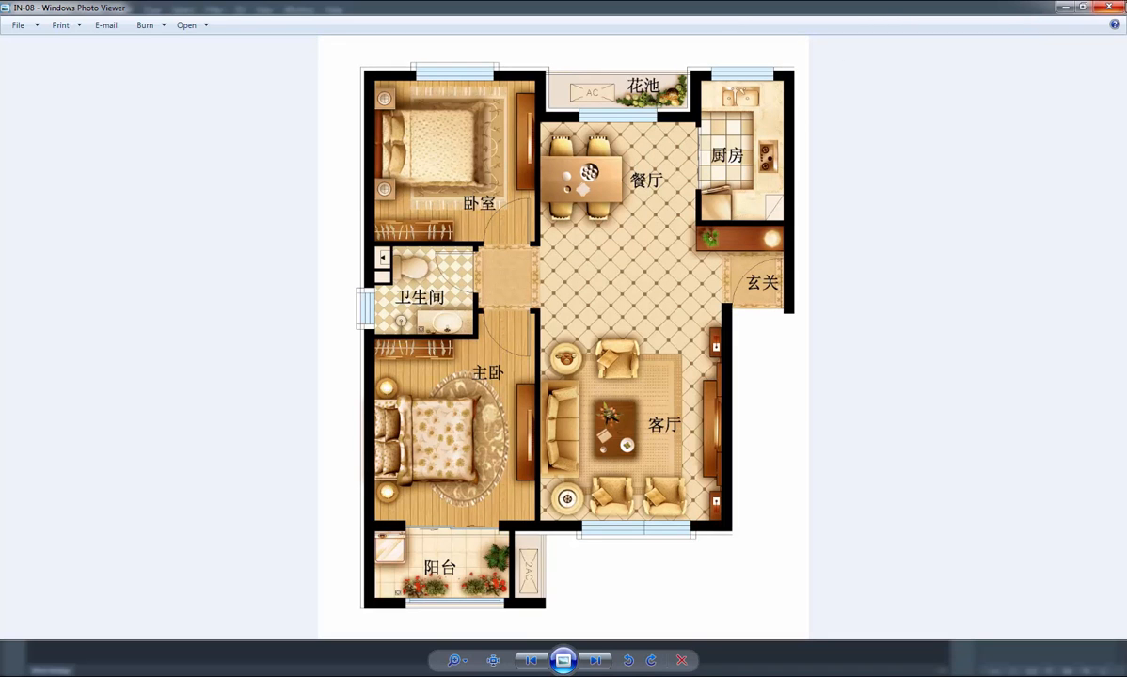
Close the image viewer and minimize the folder windows to return to Photoshop.
click(1111, 7)
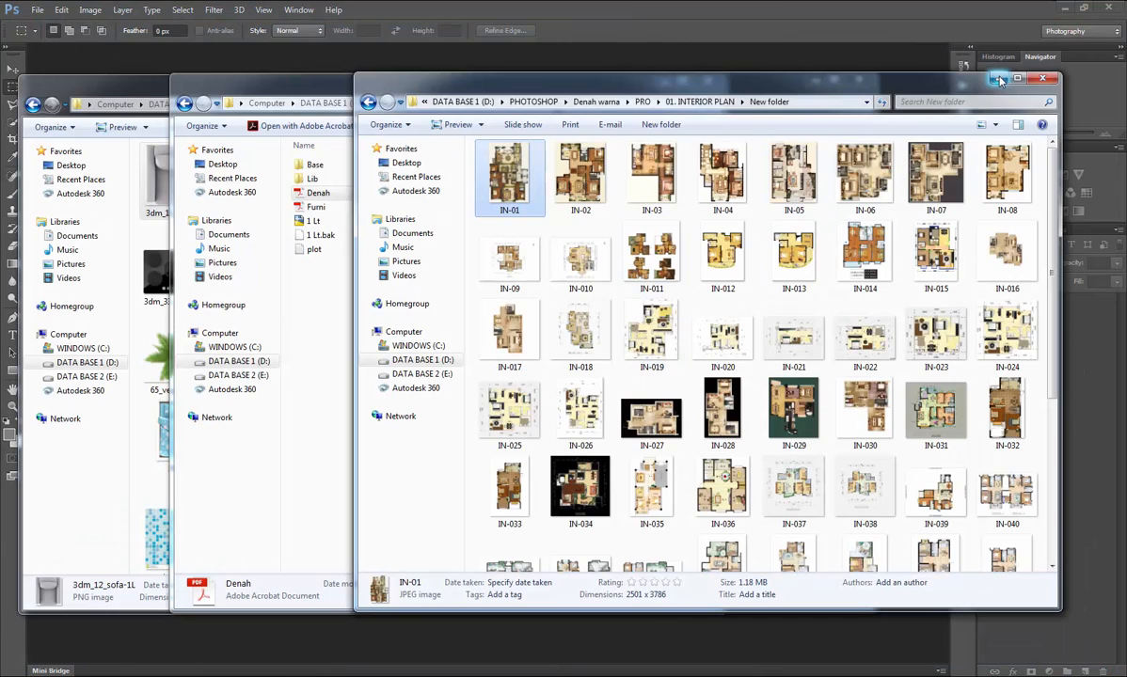
click(999, 79)
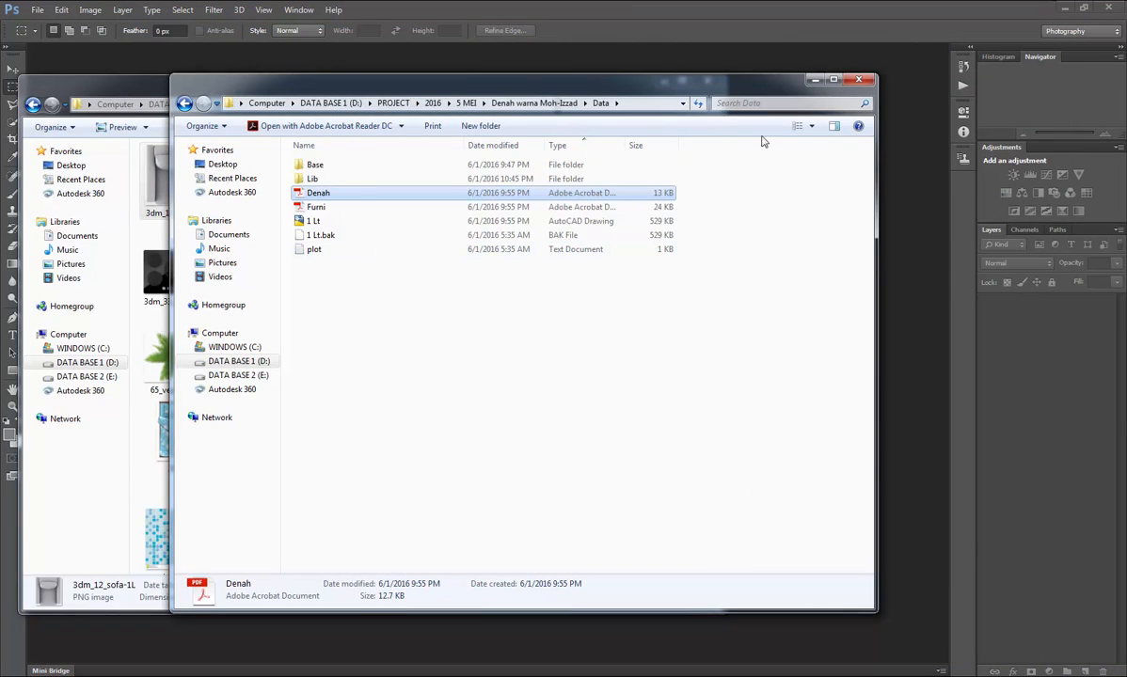
click(815, 80)
click(664, 81)
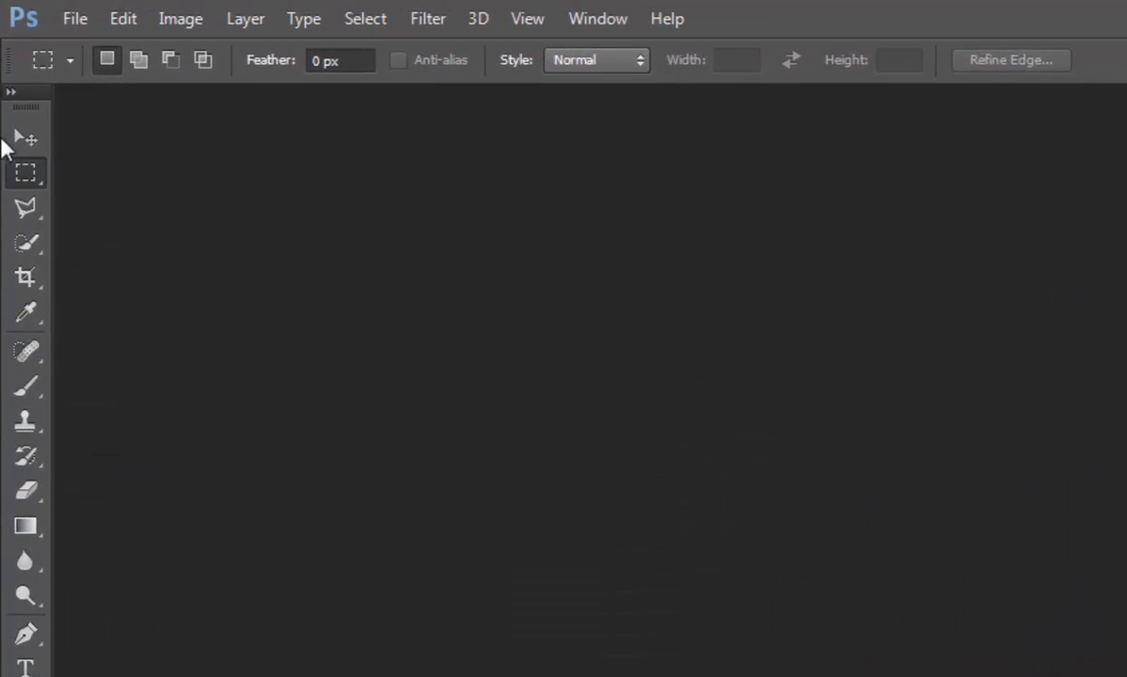
Open the Denah PDF from the Data folder at 300 pixels/inch in RGB Color and dock its window as a tab.
click(59, 16)
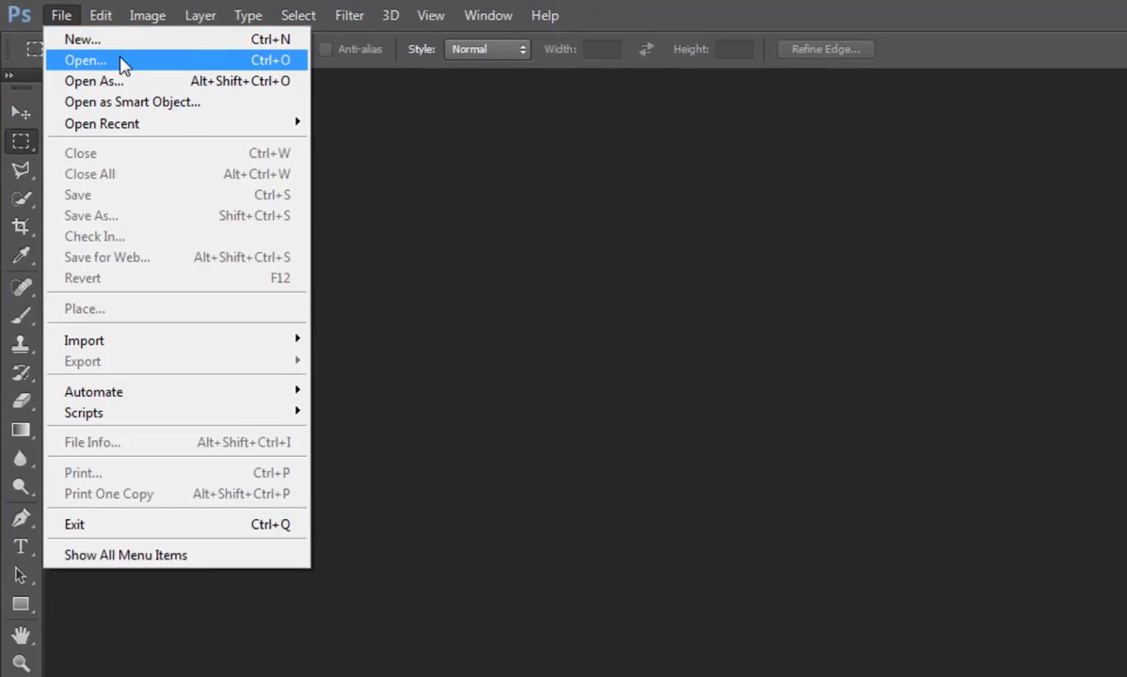
click(103, 74)
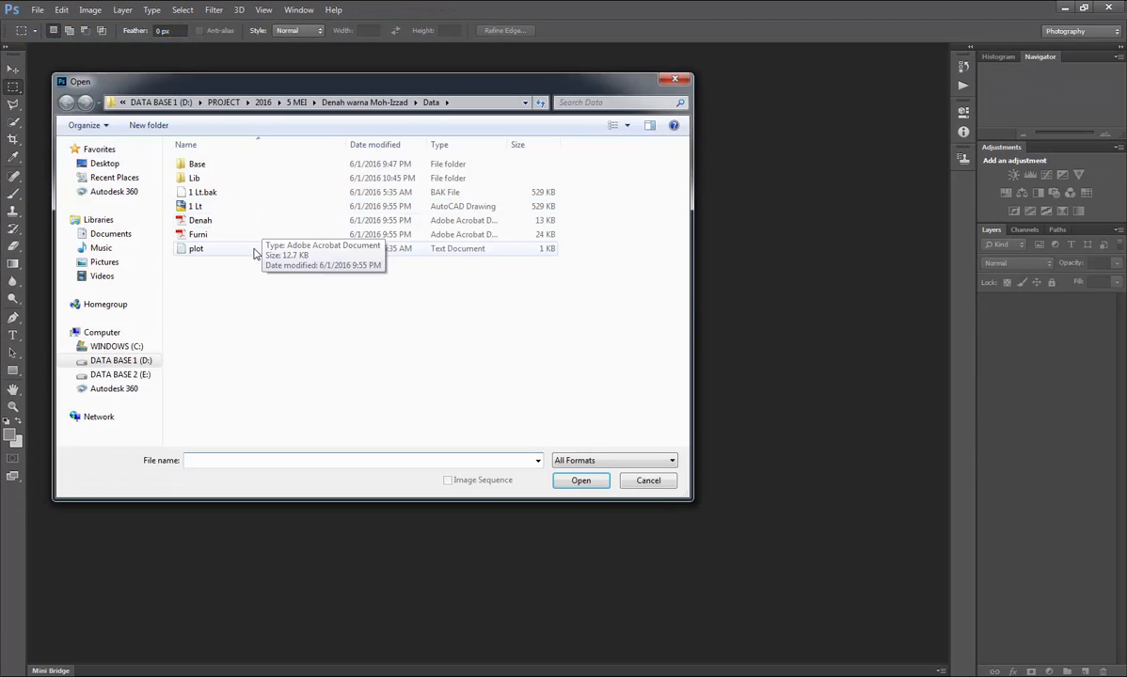
click(246, 234)
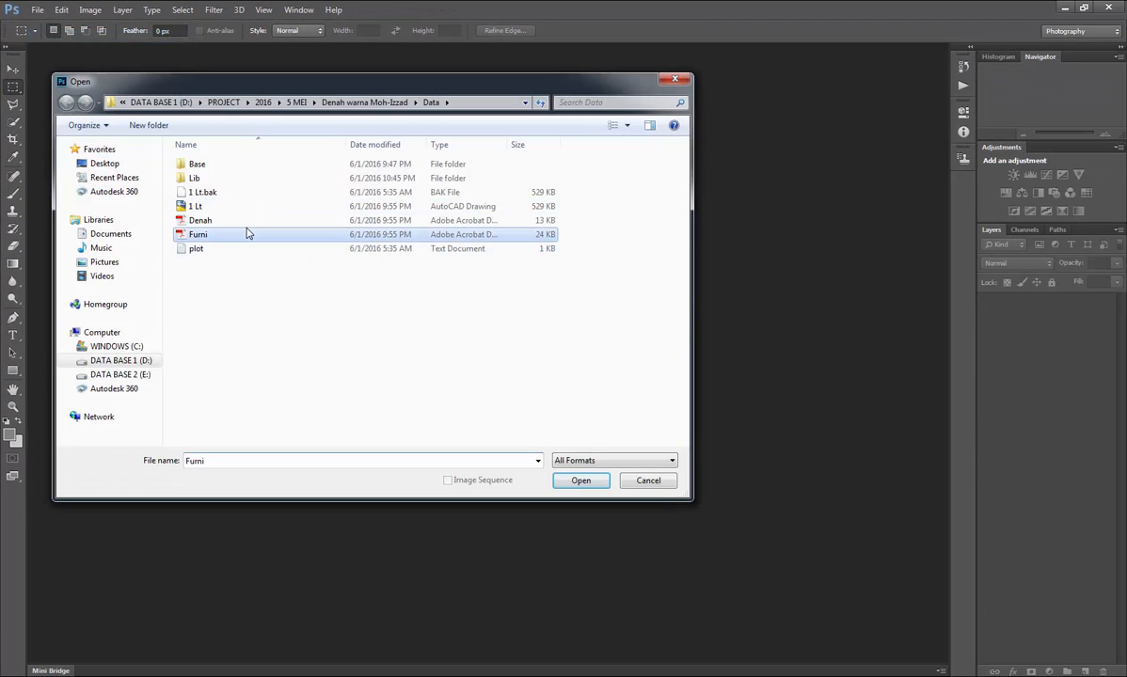
click(241, 220)
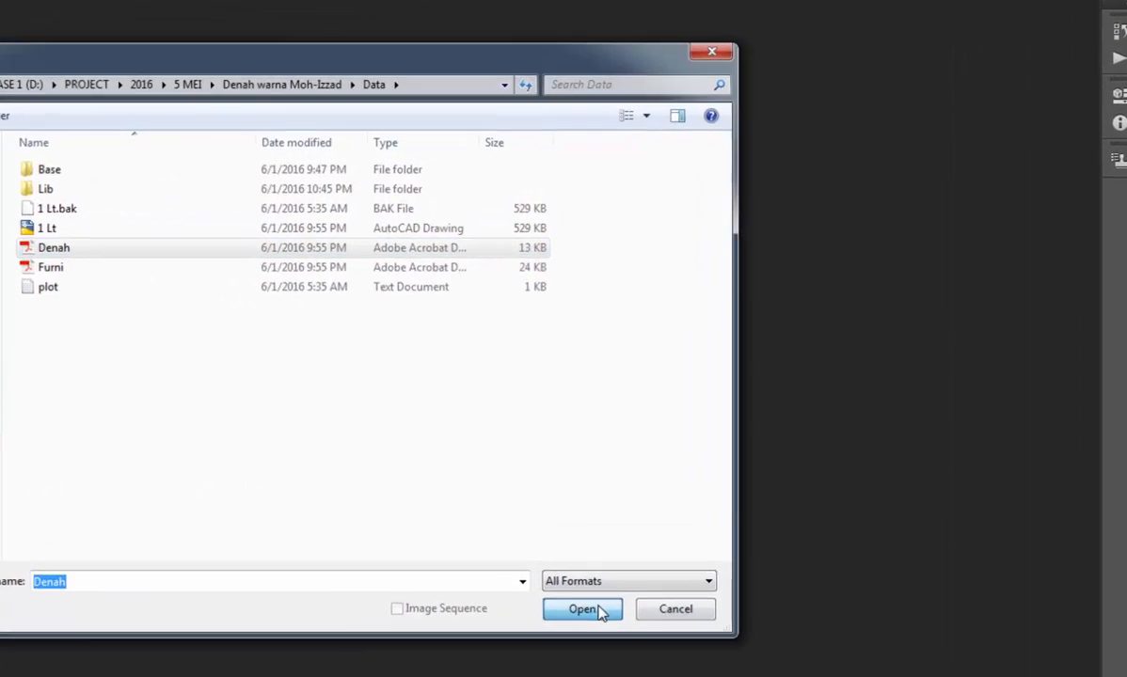
click(605, 532)
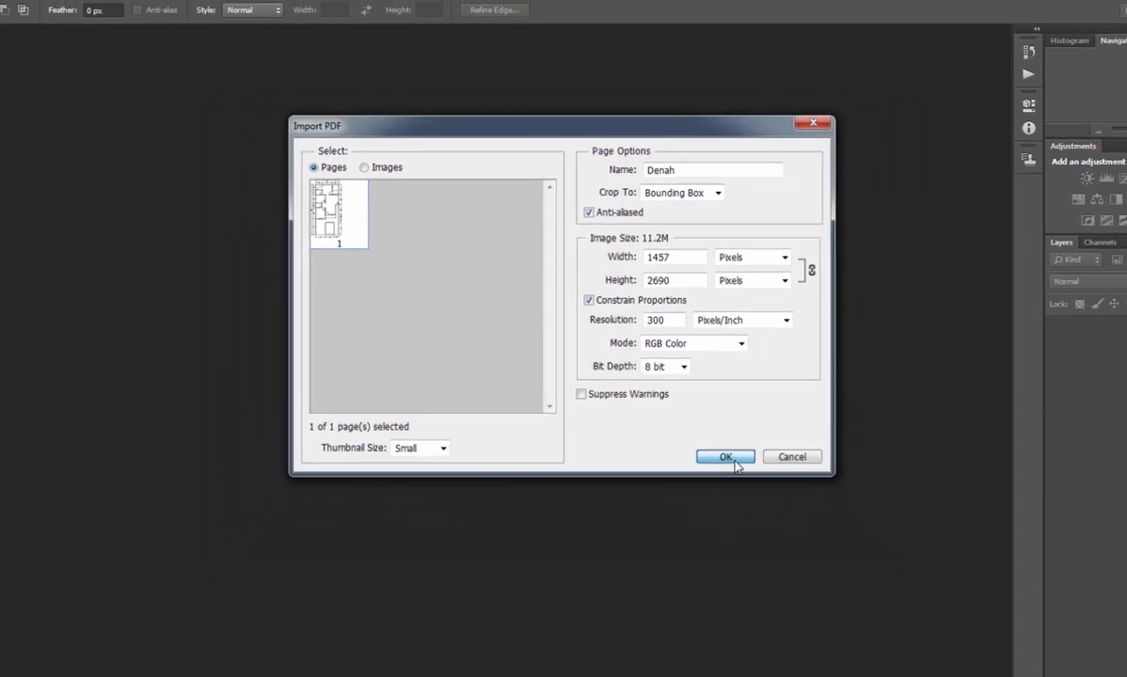
click(734, 461)
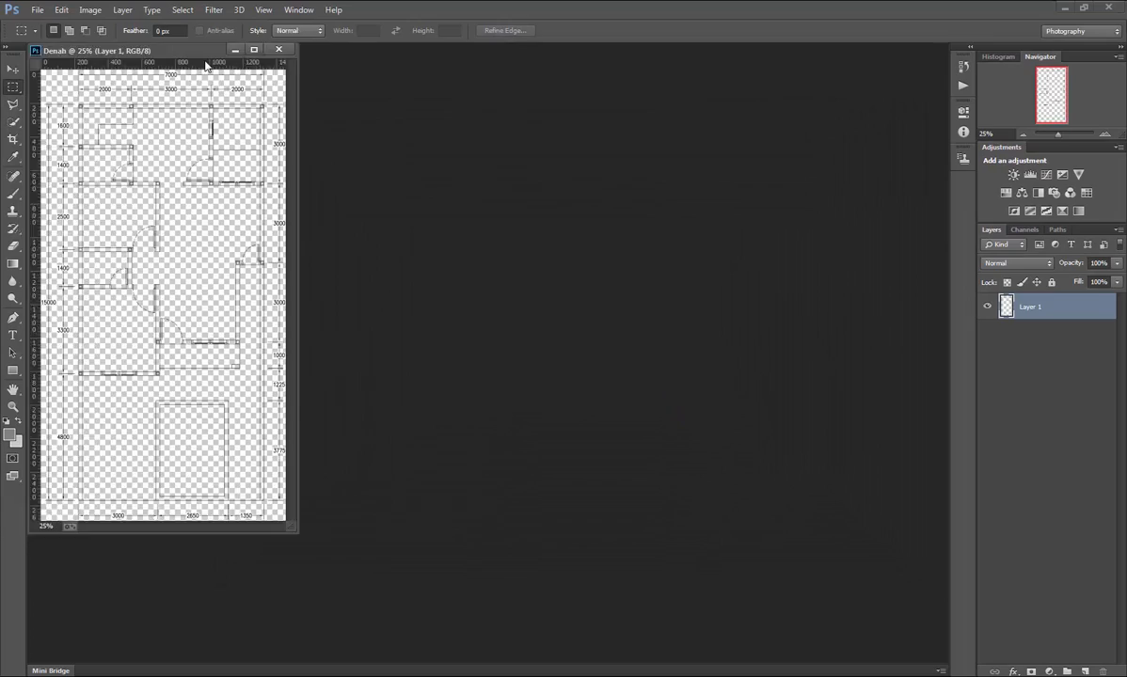
drag(205, 64, 486, 50)
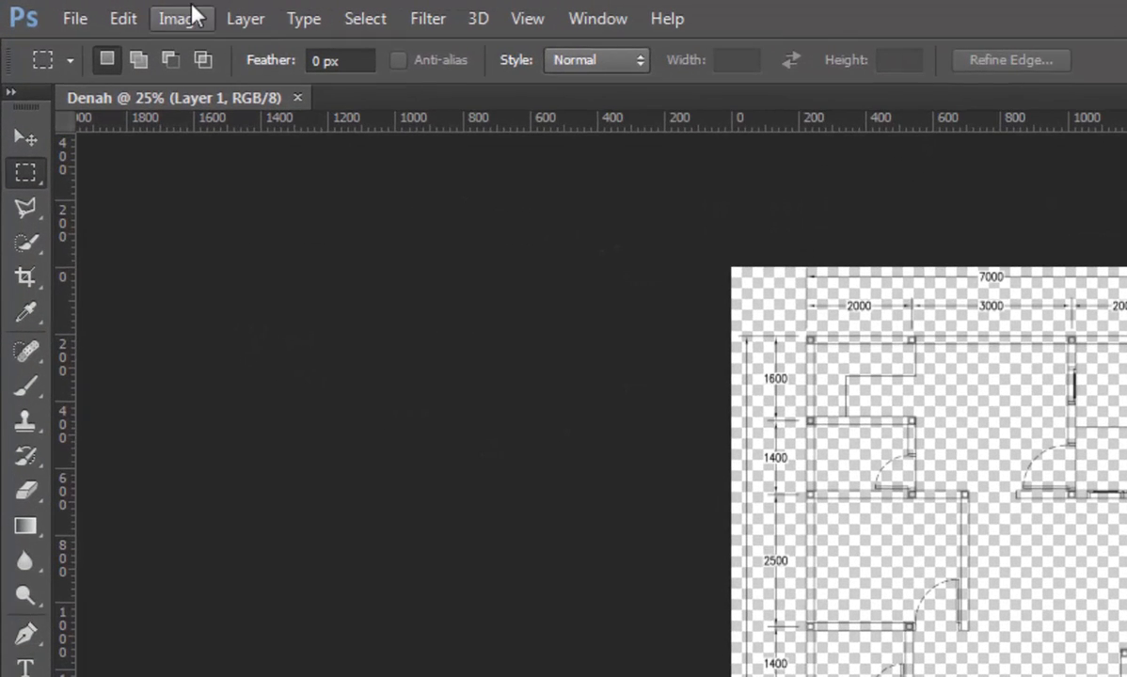
Enlarge the canvas to 120 percent in both width and height.
click(191, 16)
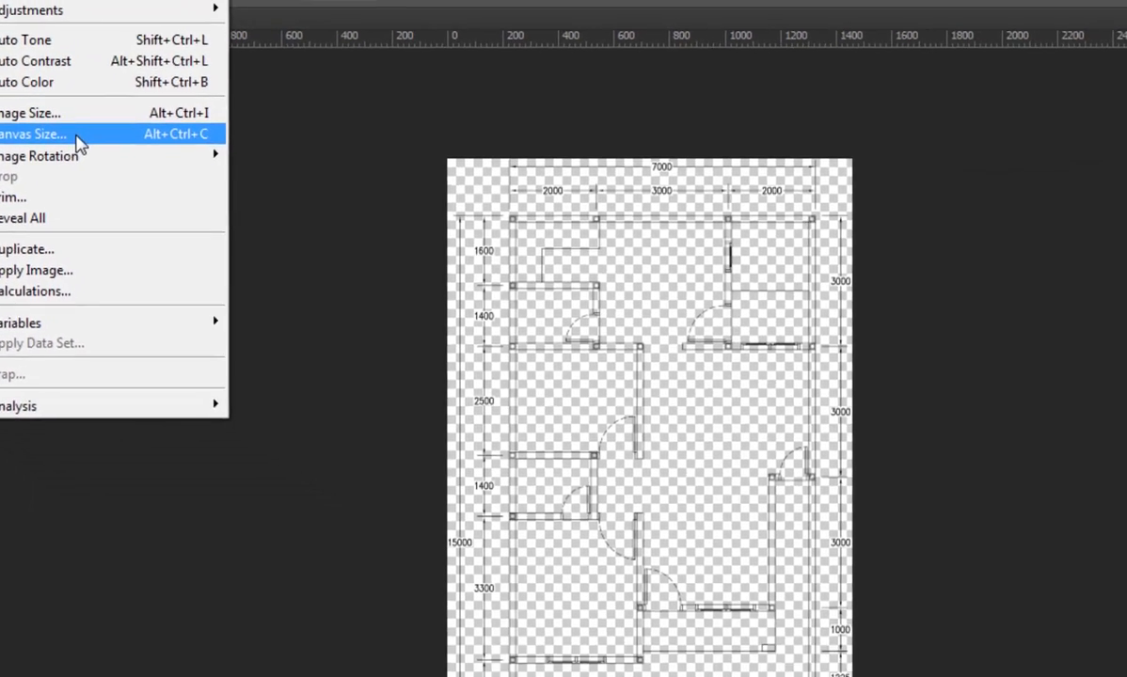
click(281, 242)
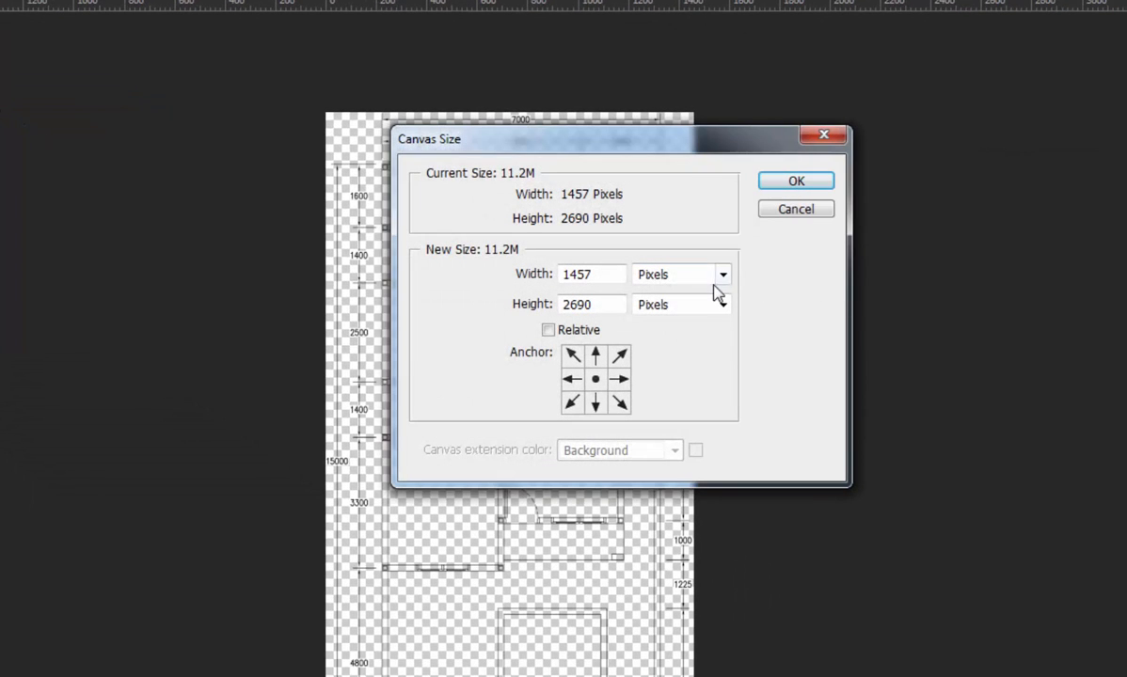
click(717, 278)
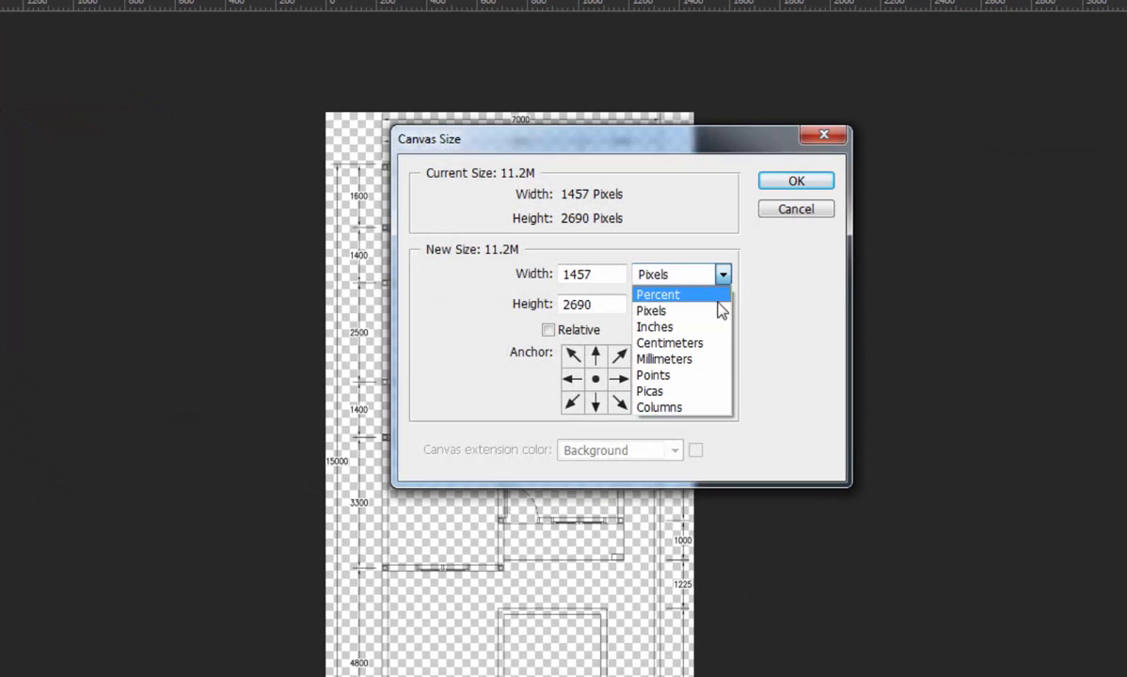
click(672, 293)
double_click(604, 279)
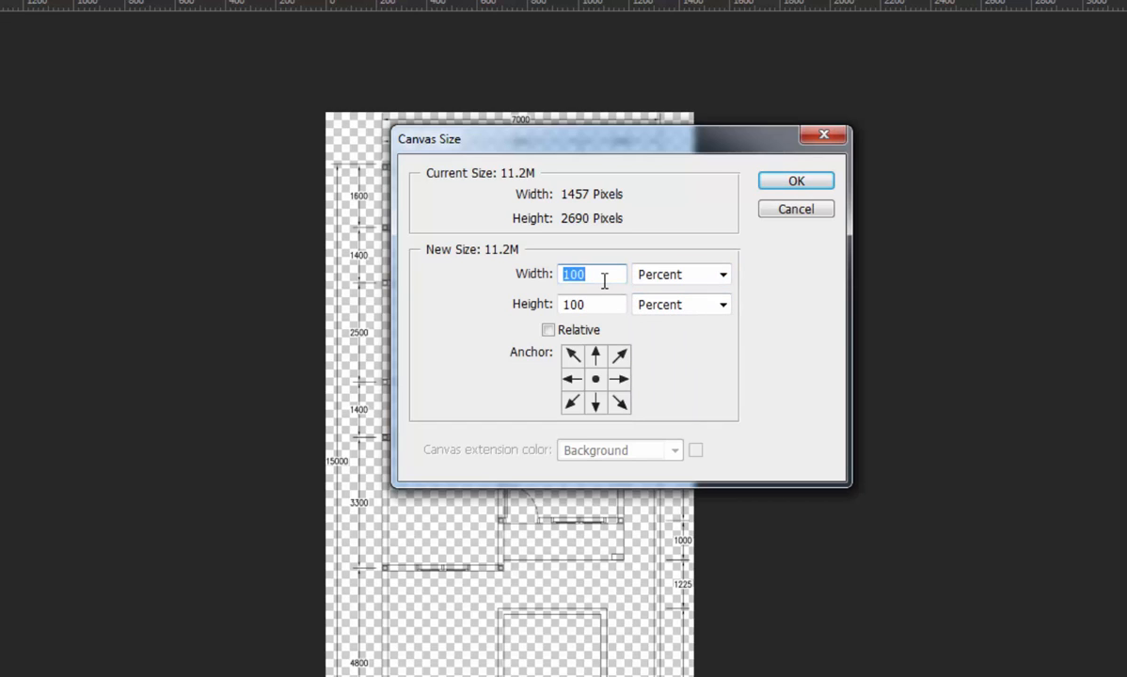
text(120)
double_click(604, 302)
text(120)
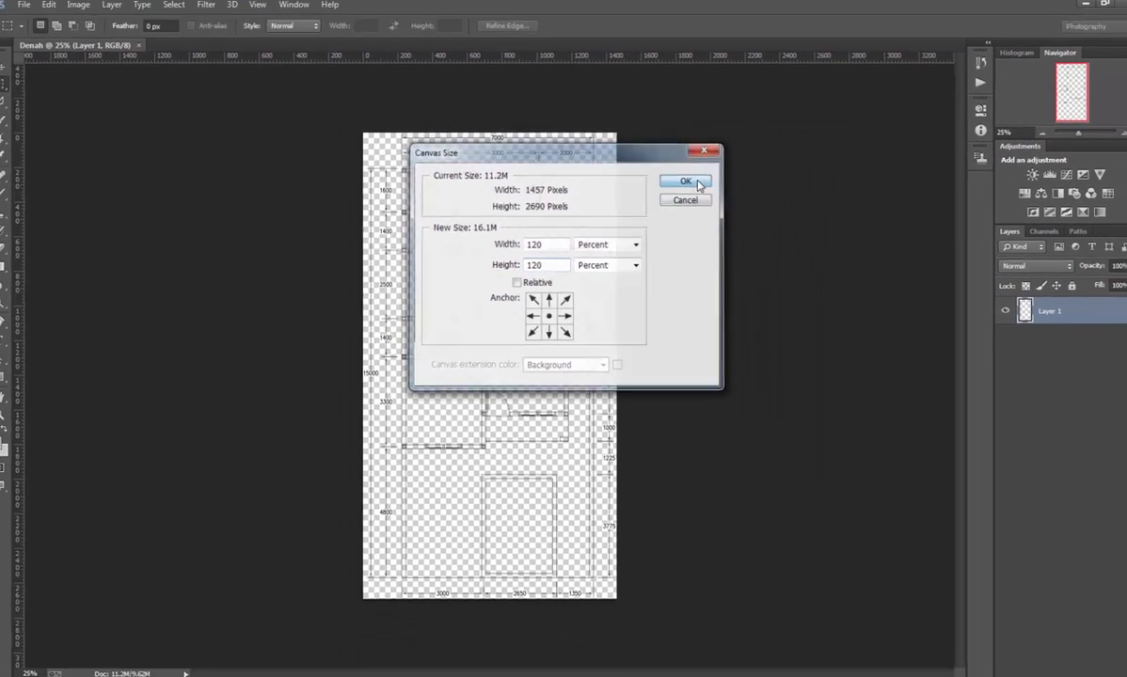
click(796, 180)
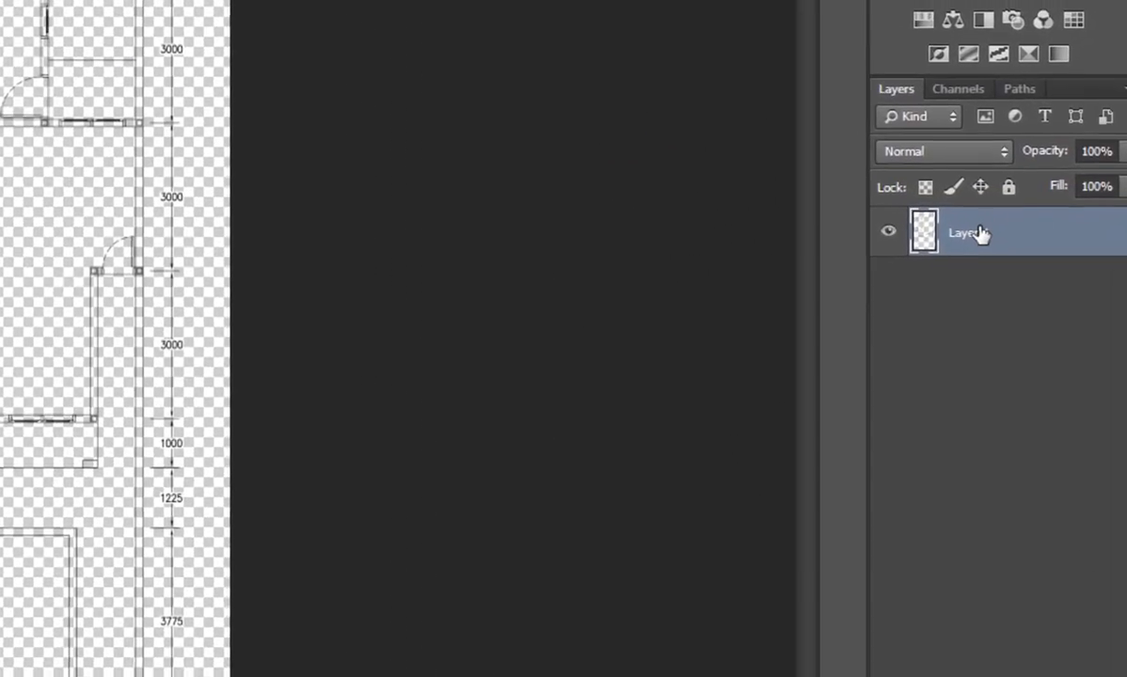
Rename the floor plan layer as Denah.
double_click(978, 234)
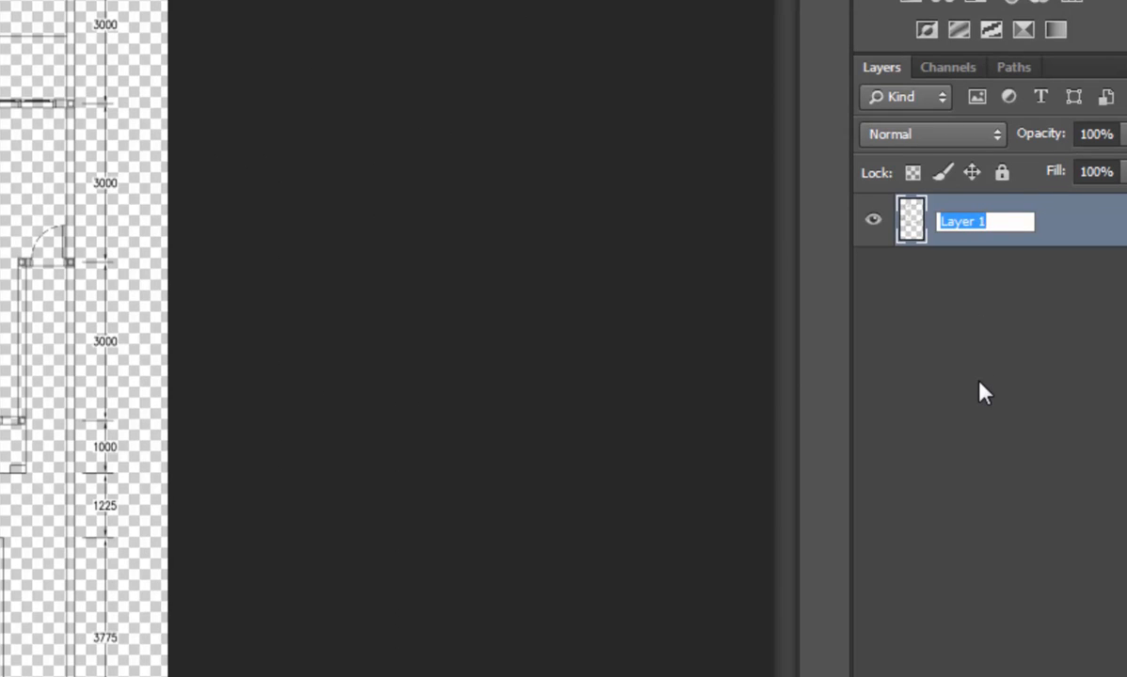
text(Denah)
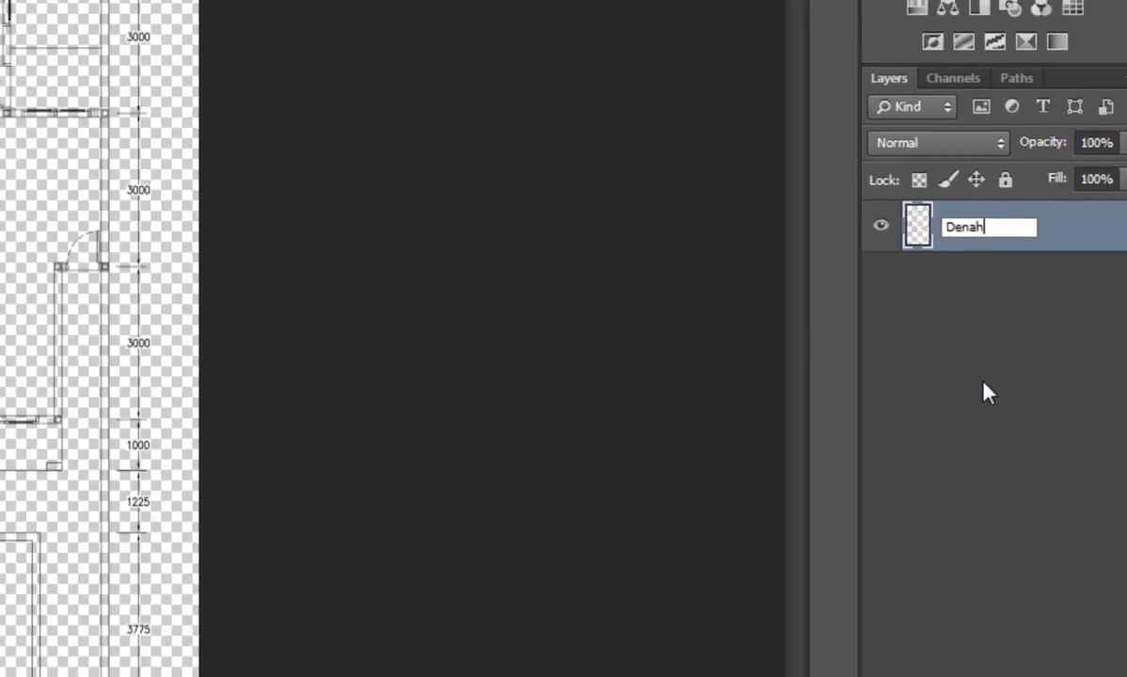
key(Return)
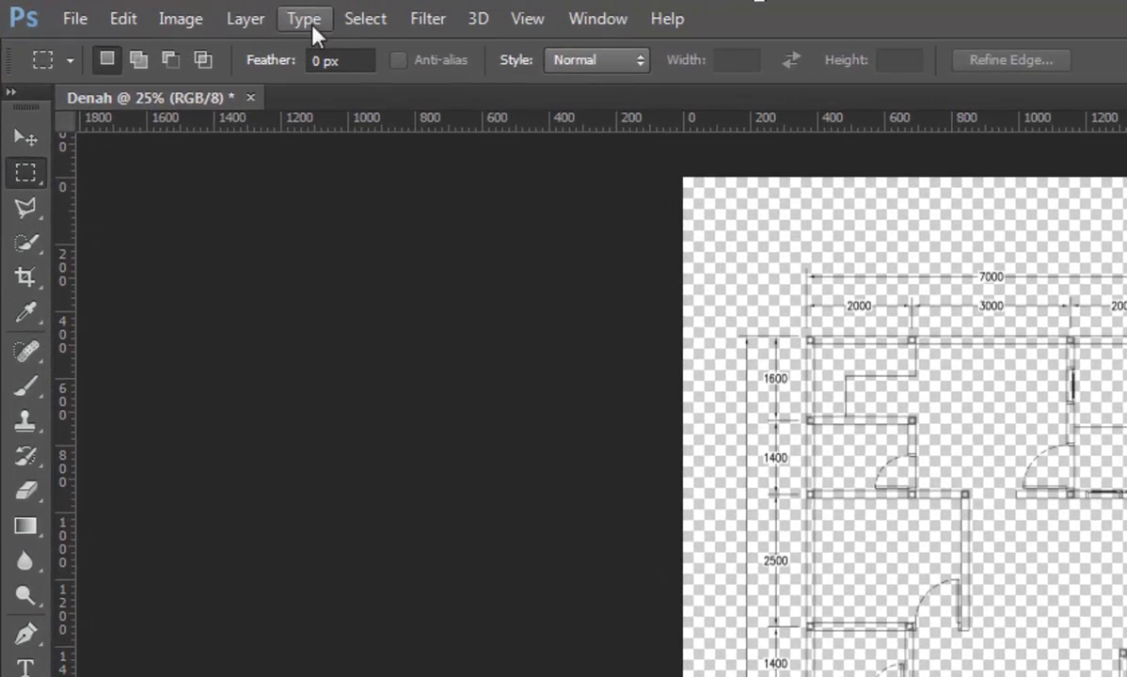
Create a new layer named Base with no colour label, Normal mode and 100% opacity.
click(124, 10)
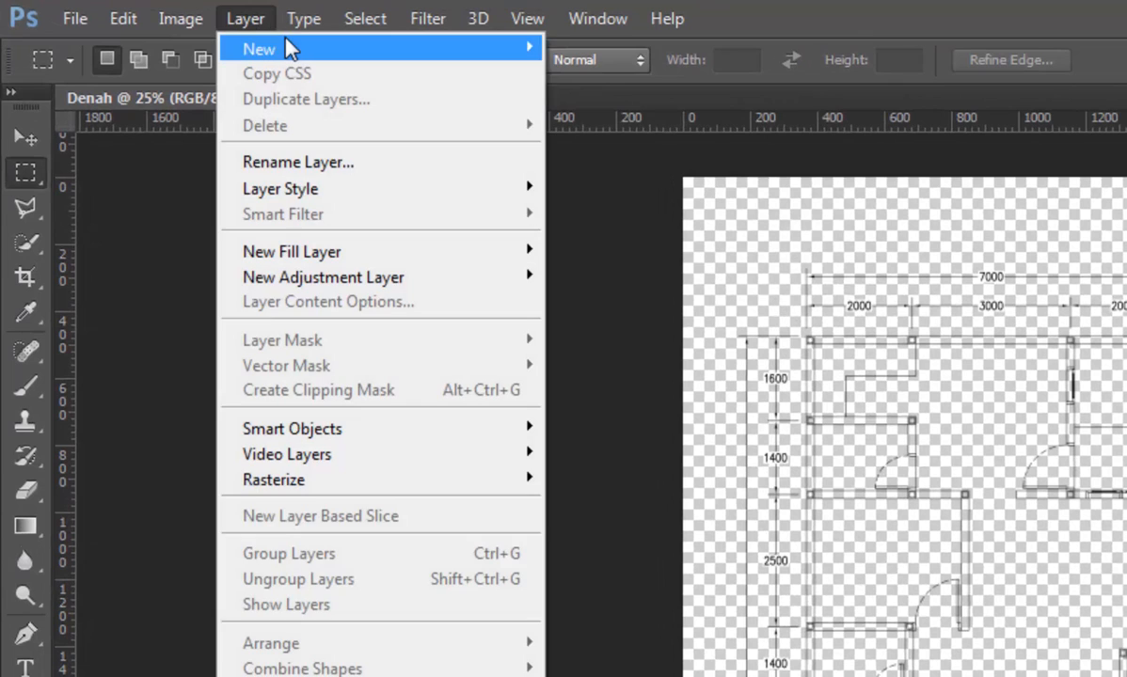
mouse_move(260, 47)
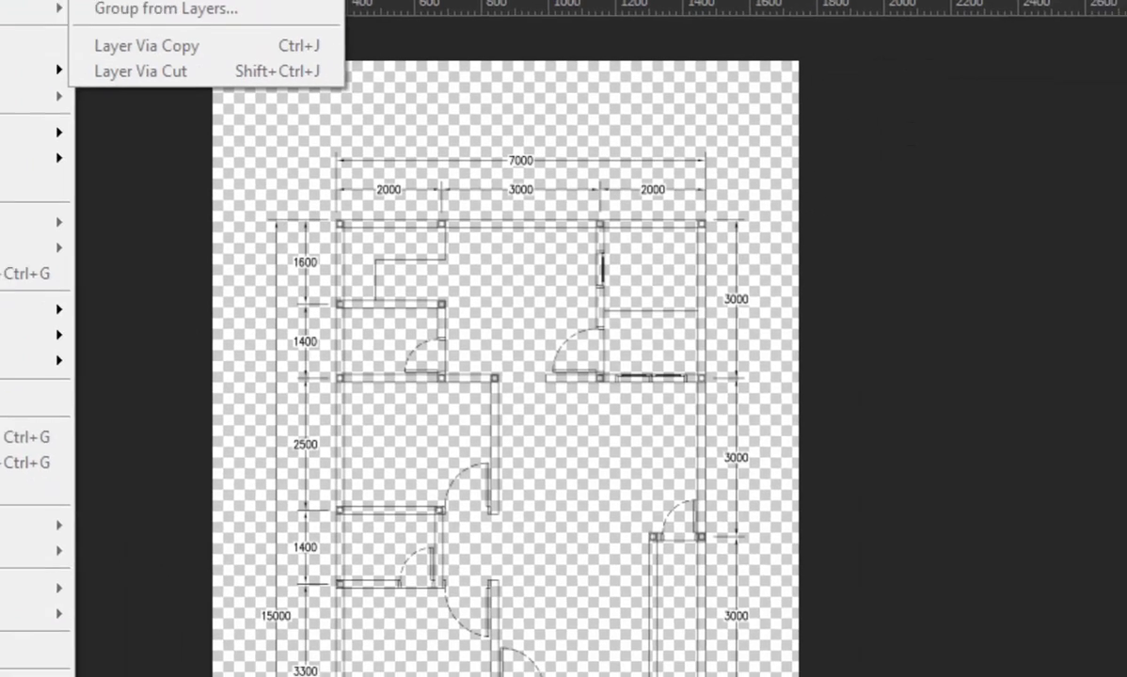
click(589, 48)
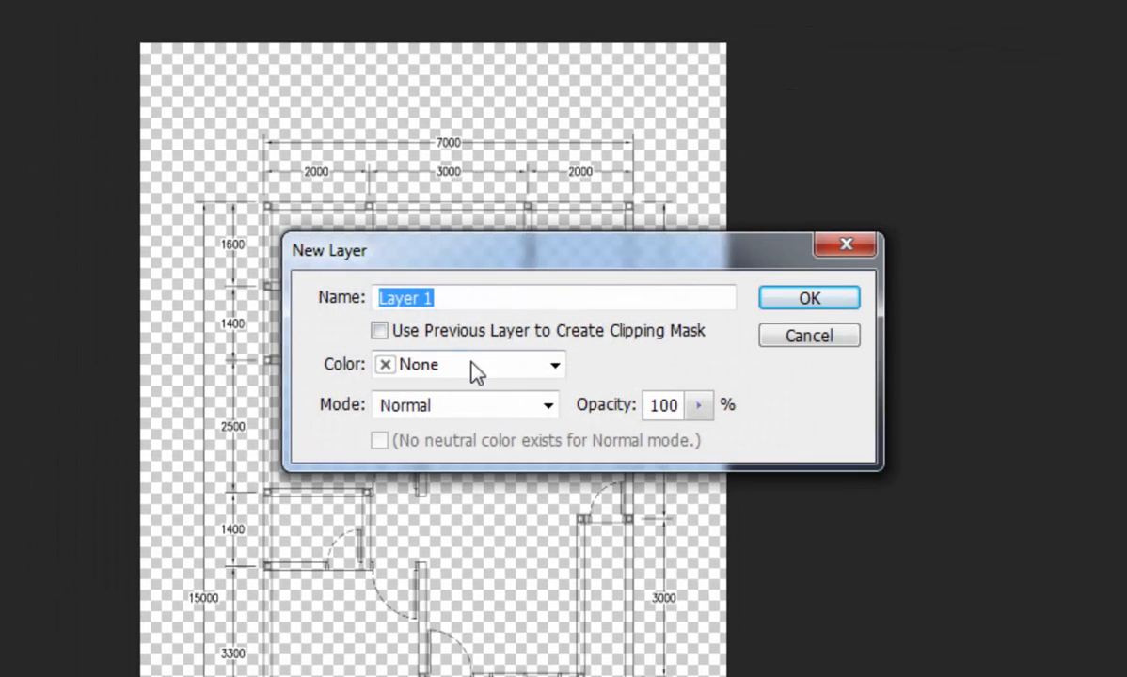
text(B)
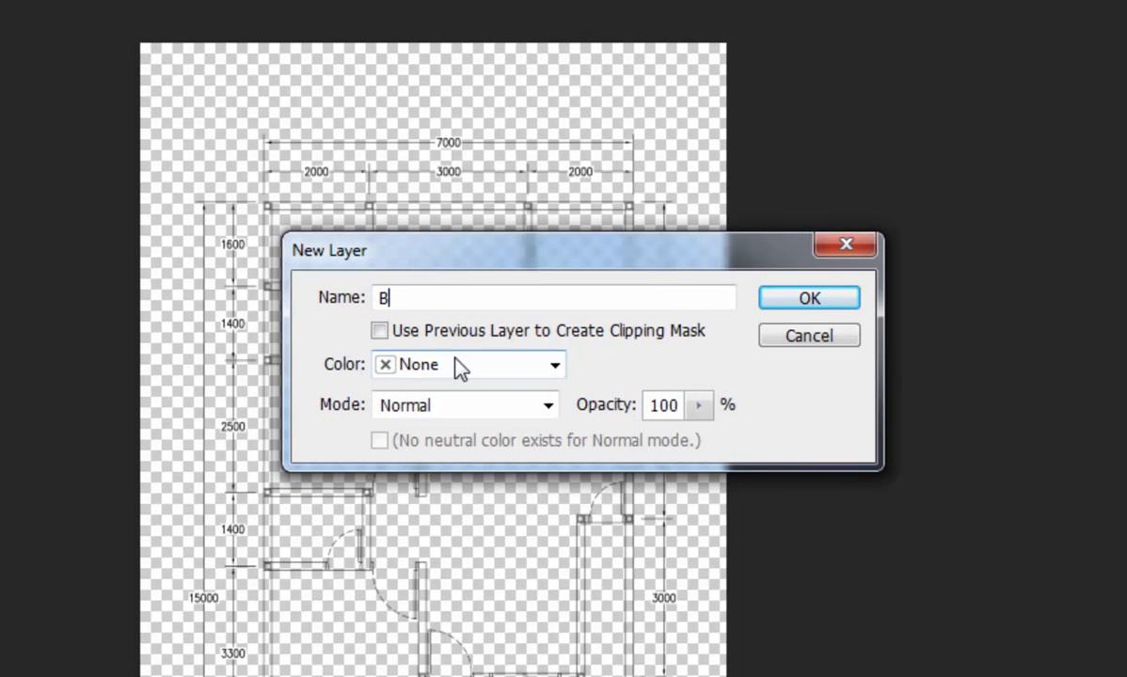
text(ase)
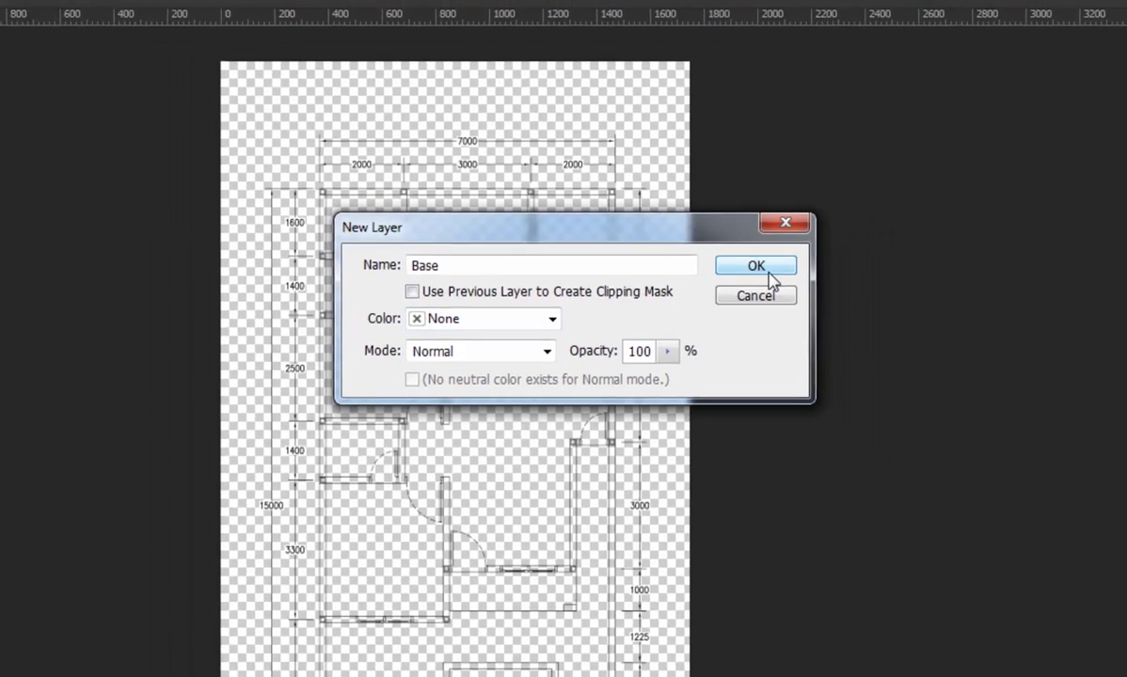
click(832, 301)
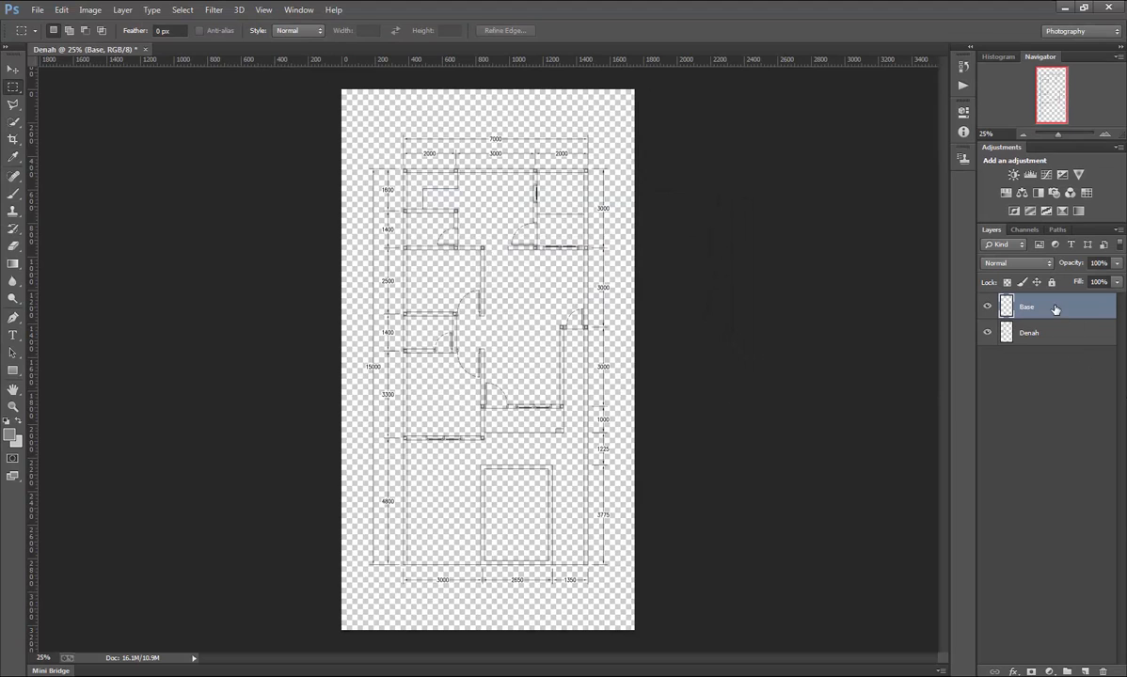
Move the Base layer below the Denah layer and hide the Denah layer.
drag(1055, 308, 1058, 354)
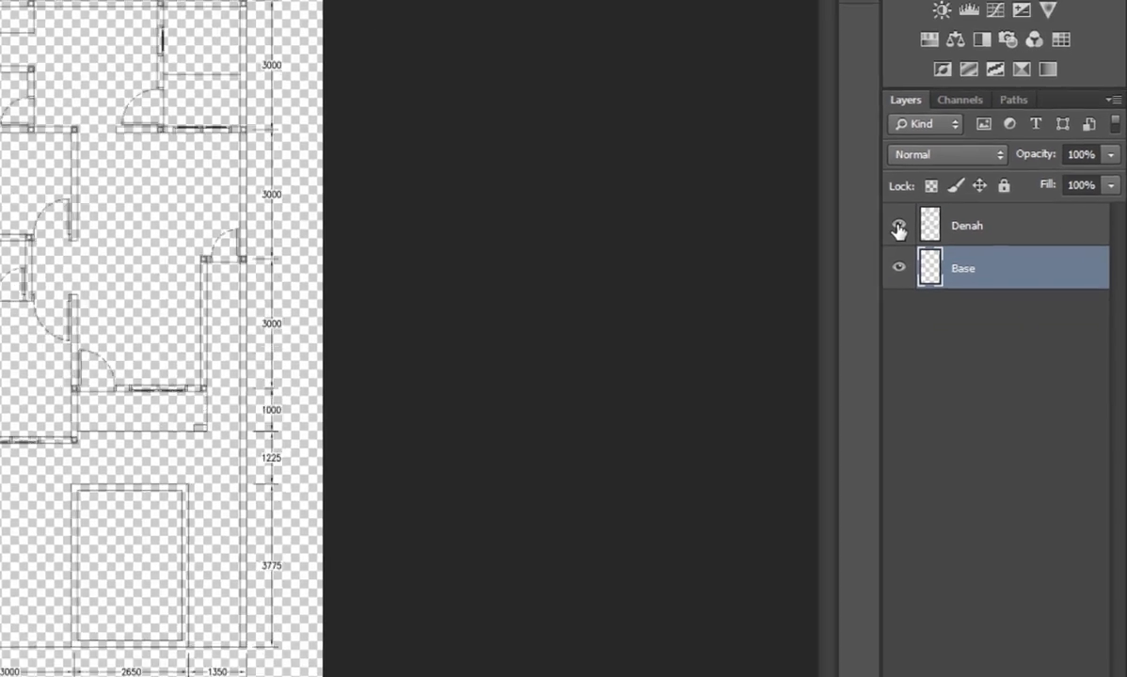
click(847, 181)
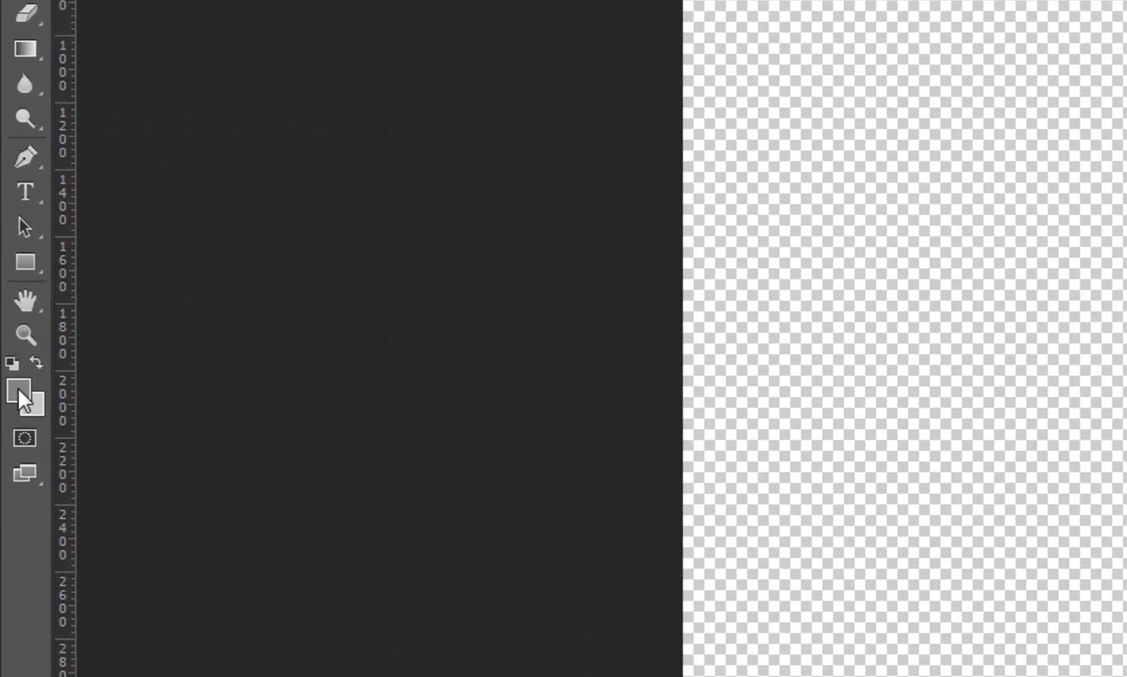
Set the foreground colour to white (ffffff) and brush it over the entire Base layer.
click(19, 390)
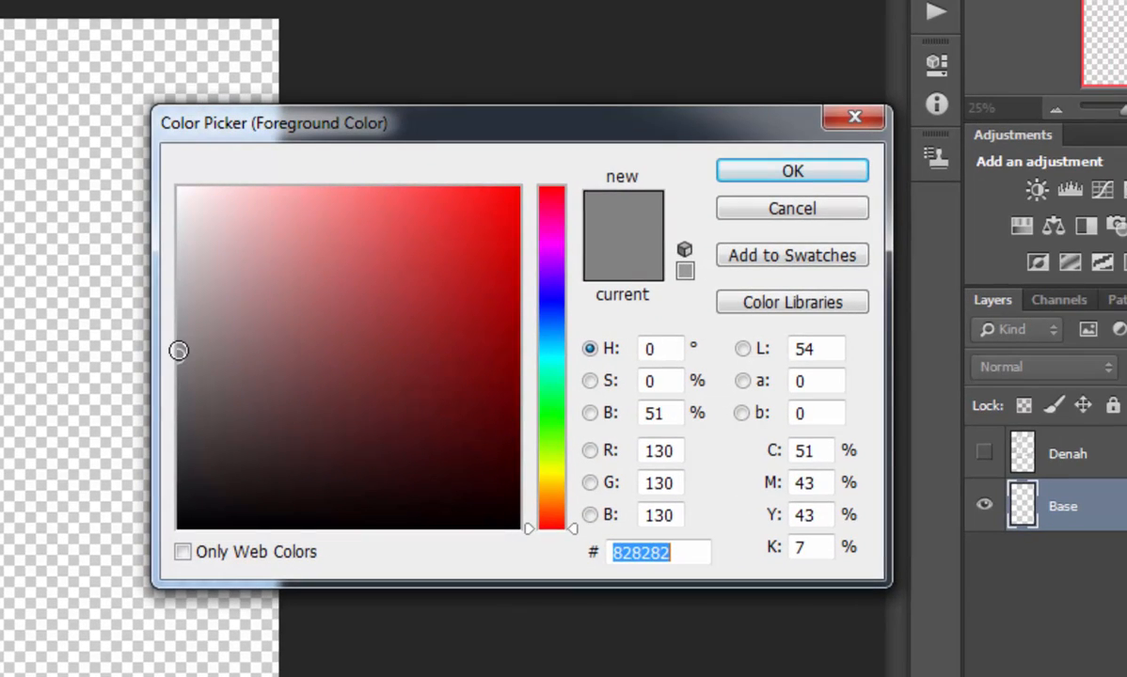
drag(374, 287, 337, 73)
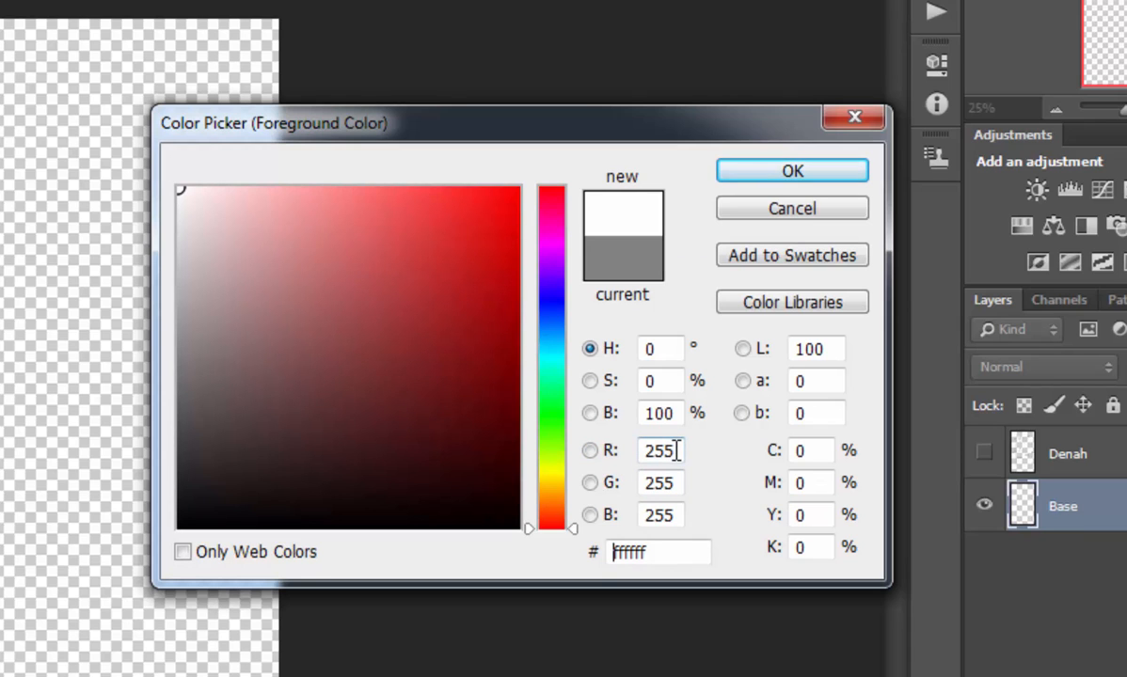
click(779, 175)
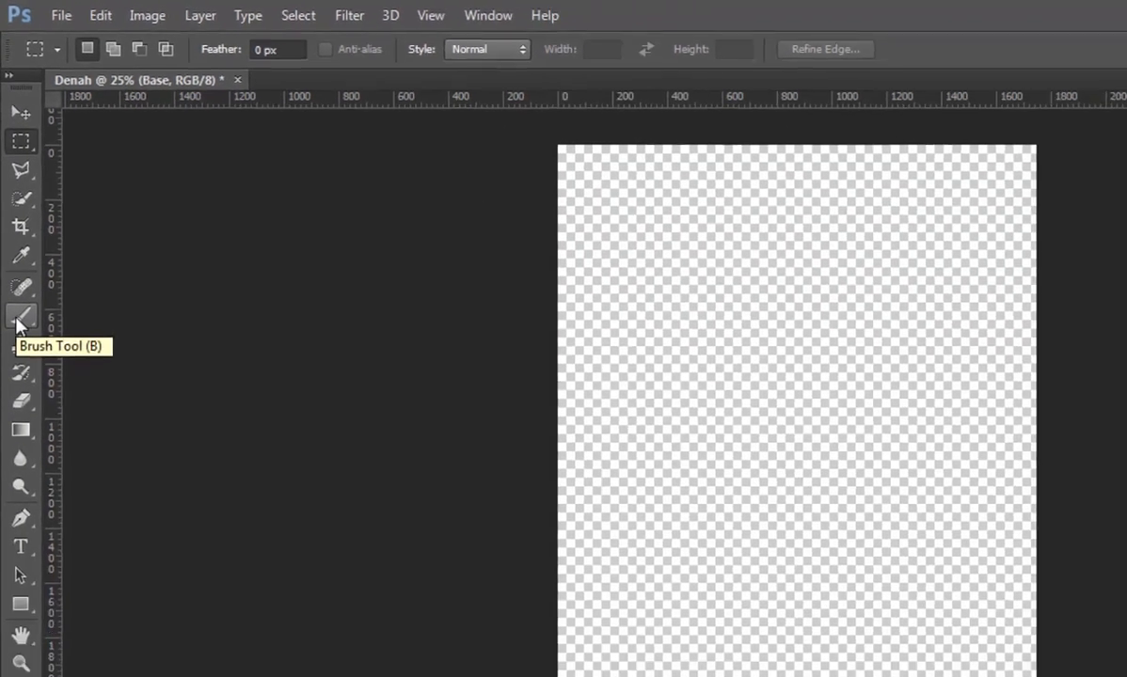
click(25, 388)
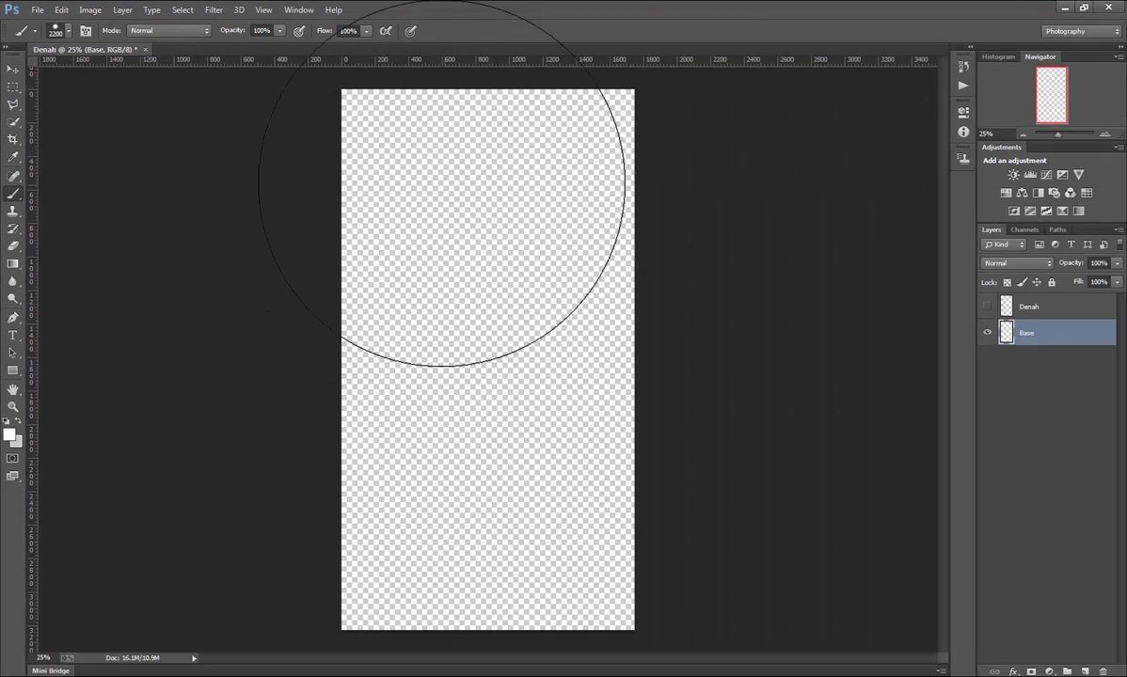
click(440, 181)
mouse_move(555, 188)
mouse_down()
mouse_move(530, 210)
mouse_move(508, 306)
mouse_move(434, 337)
mouse_move(400, 489)
mouse_move(571, 496)
mouse_up()
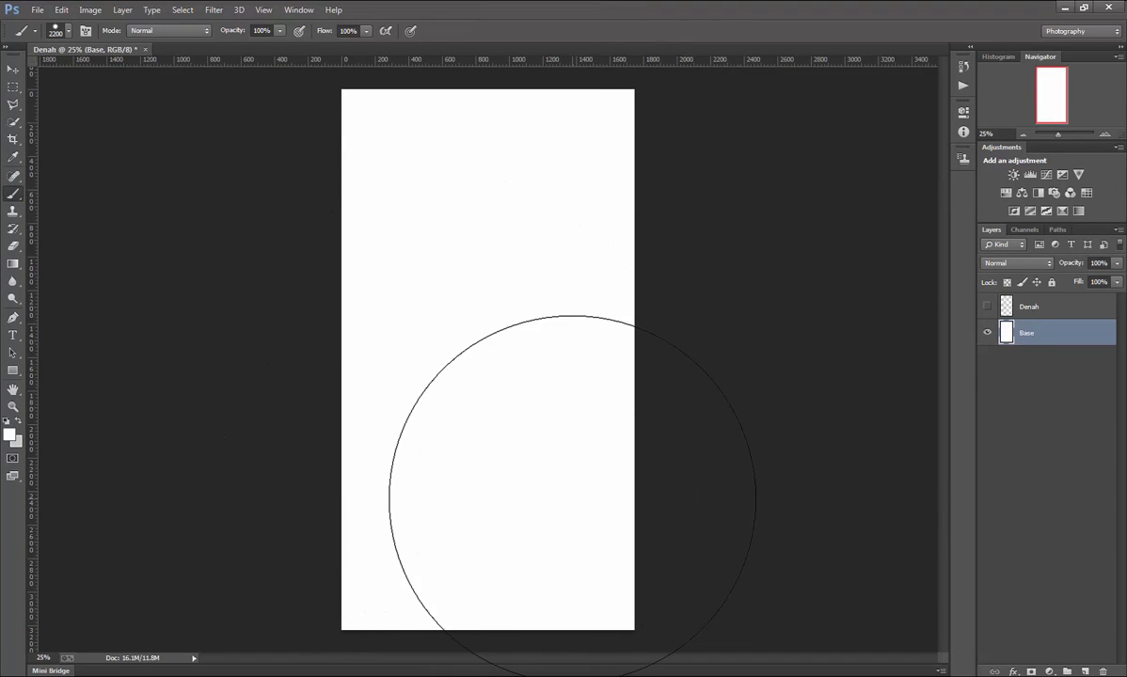
Show the Denah layer again and make it the active layer.
click(14, 87)
click(987, 306)
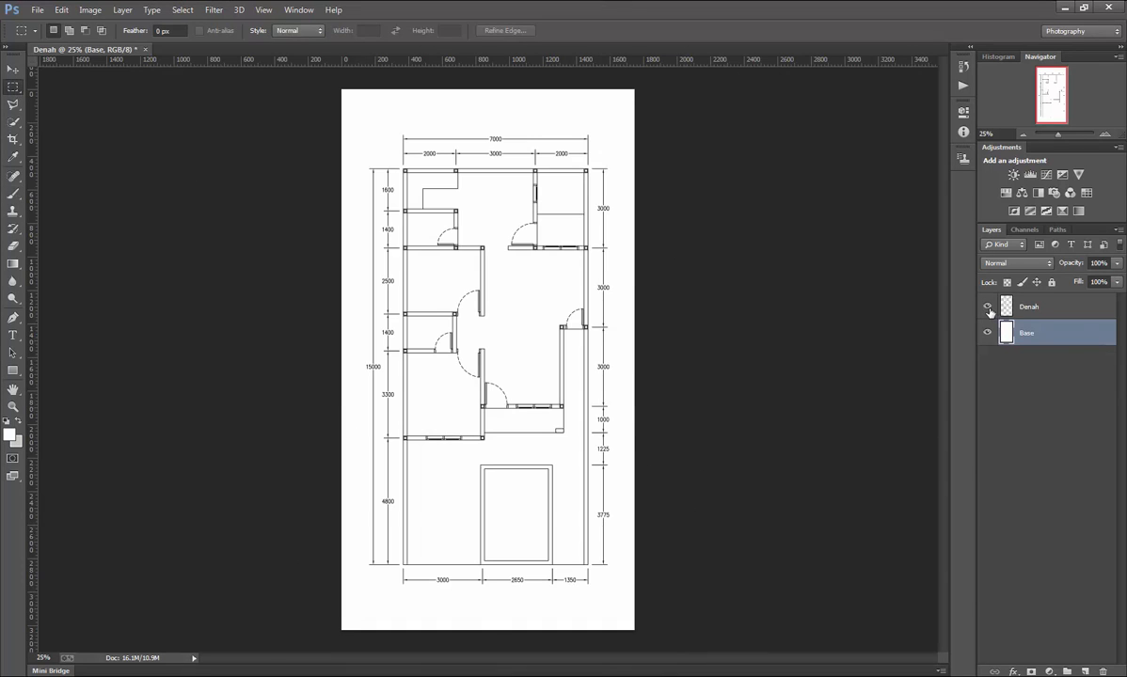
click(997, 316)
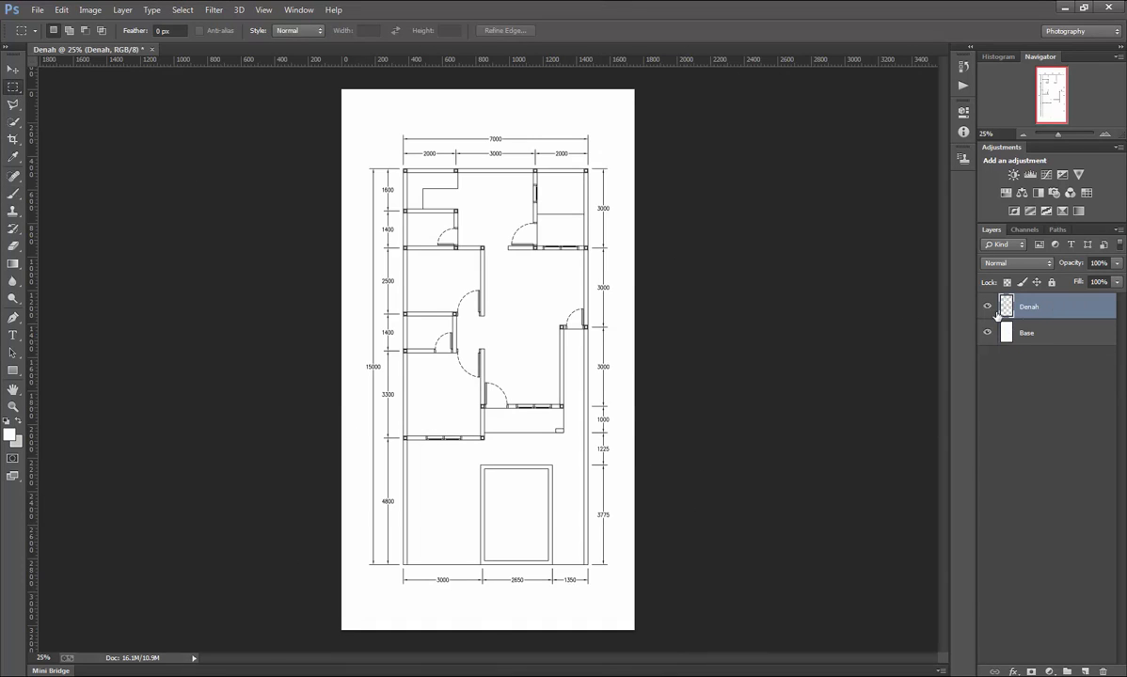
Examine the floor plan's rooms and doors at 100% zoom, returning to the fit-on-screen view between close-ups.
click(14, 407)
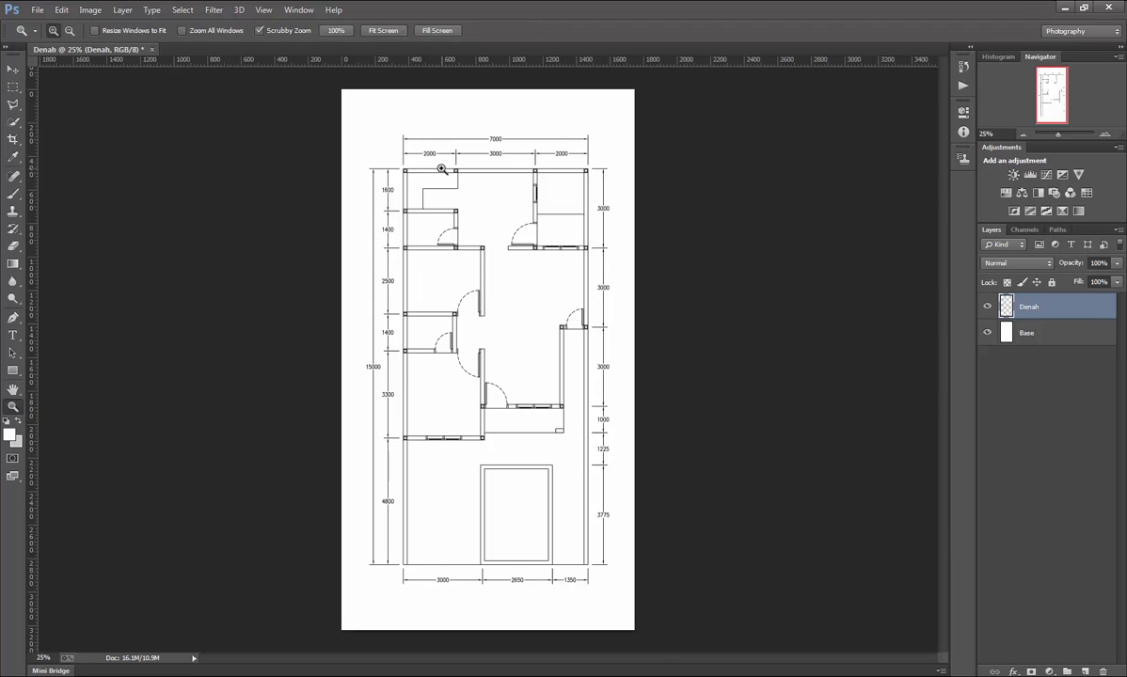
drag(442, 169, 441, 172)
right_click(587, 187)
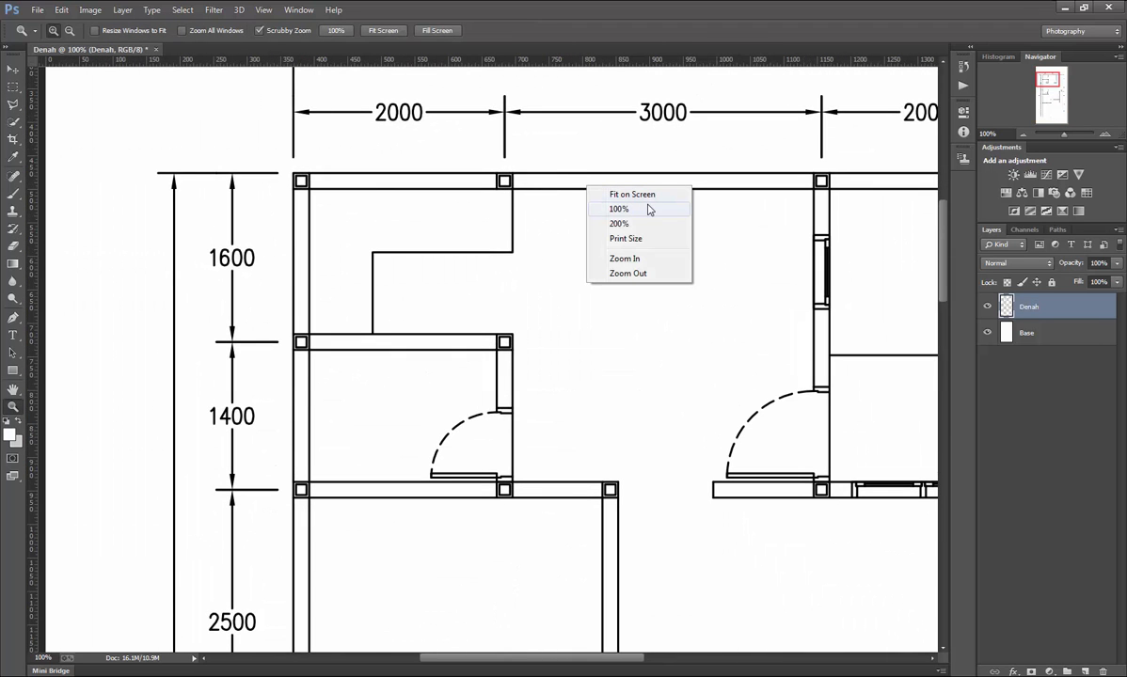
click(648, 210)
right_click(629, 181)
click(634, 189)
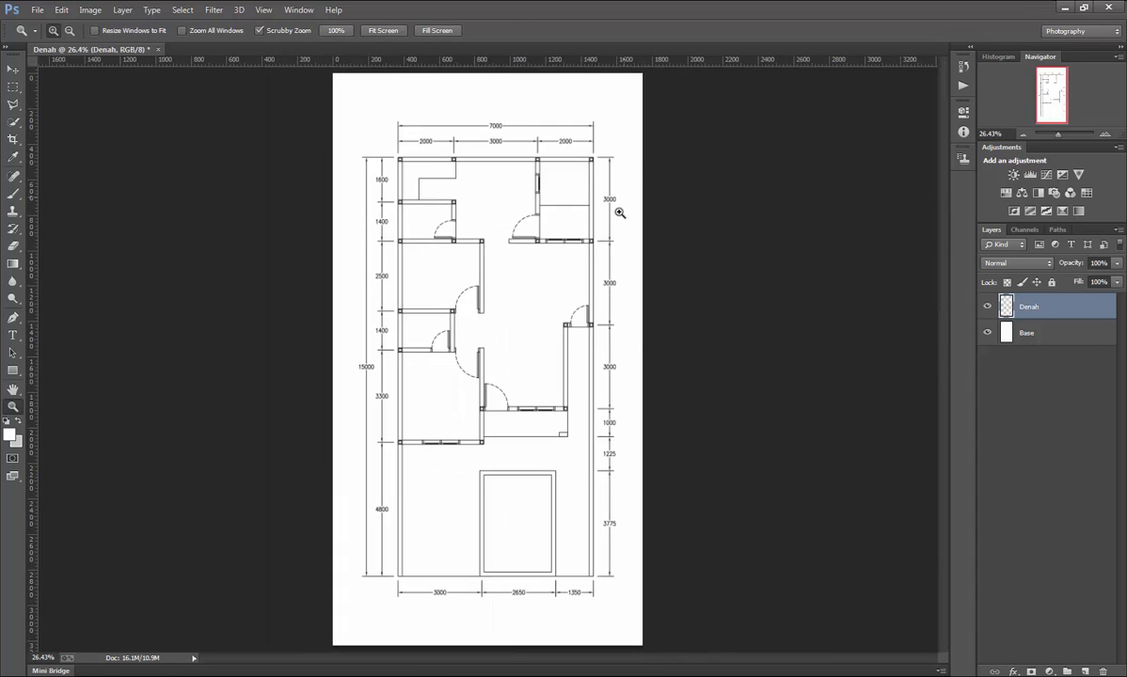
drag(512, 496, 520, 363)
right_click(520, 363)
click(592, 371)
right_click(510, 467)
click(553, 490)
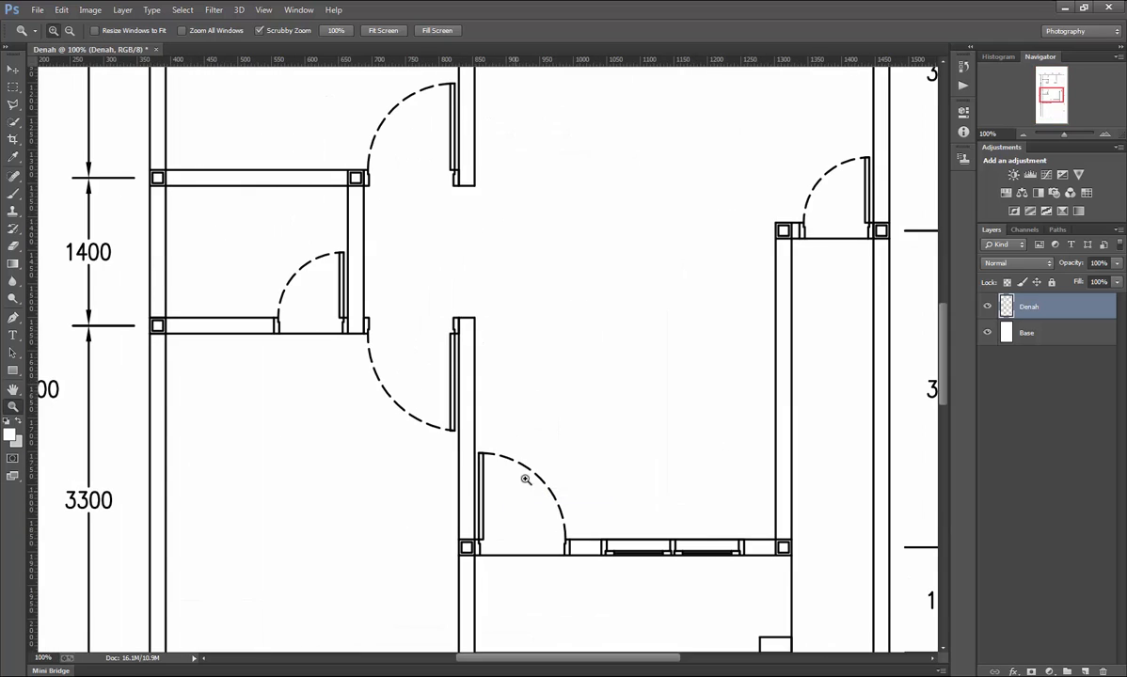
right_click(527, 328)
click(602, 336)
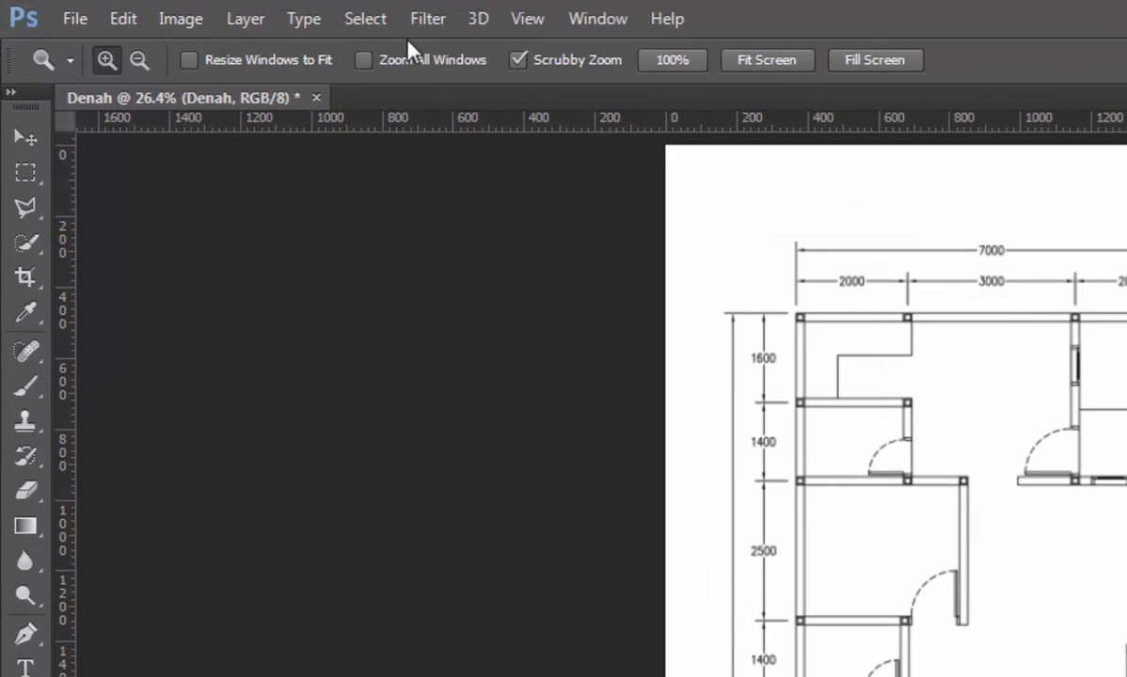
Create a new layer named Dinding with no colour label, Normal mode and 100% opacity.
click(256, 19)
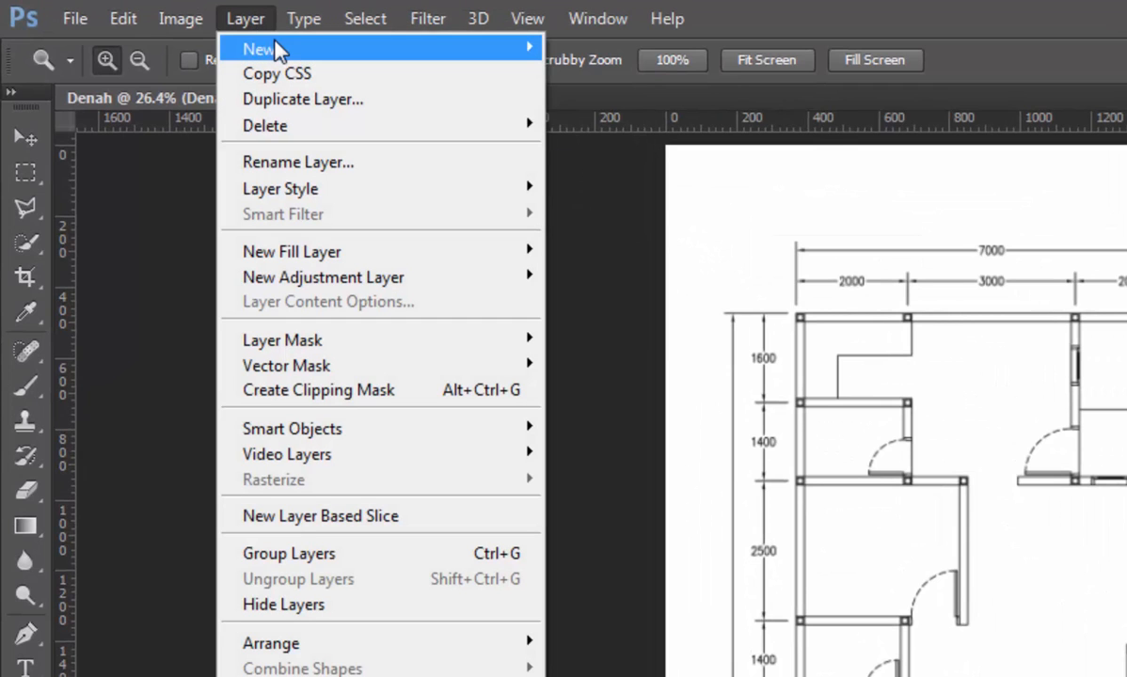
mouse_move(271, 43)
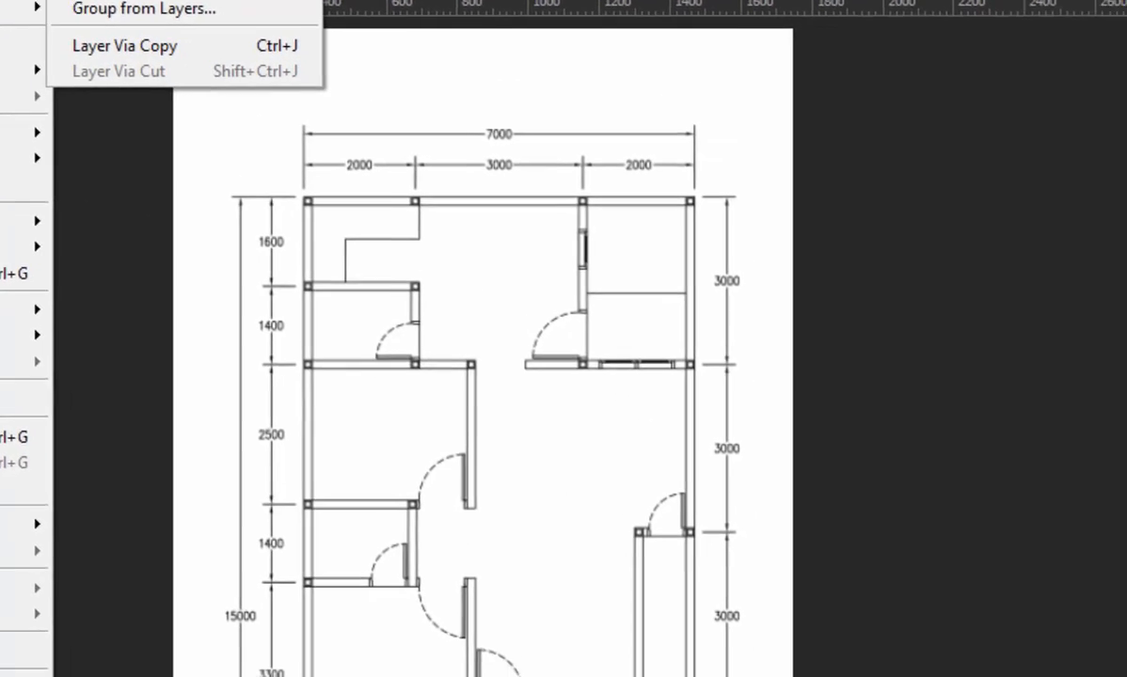
click(103, 0)
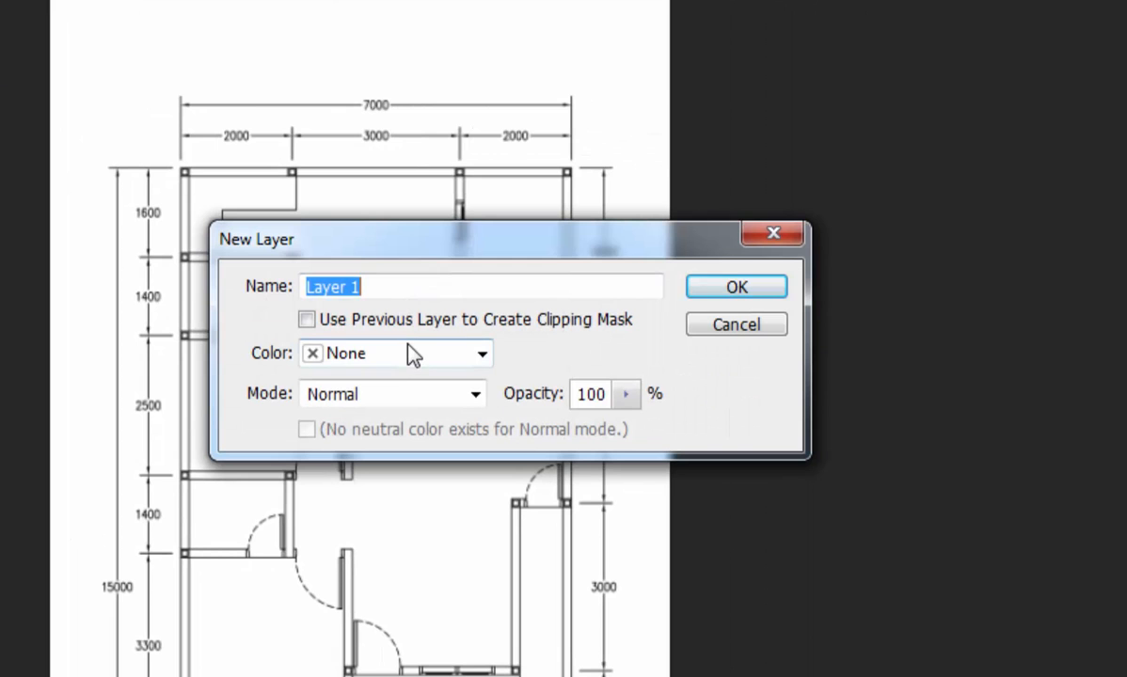
text(Din)
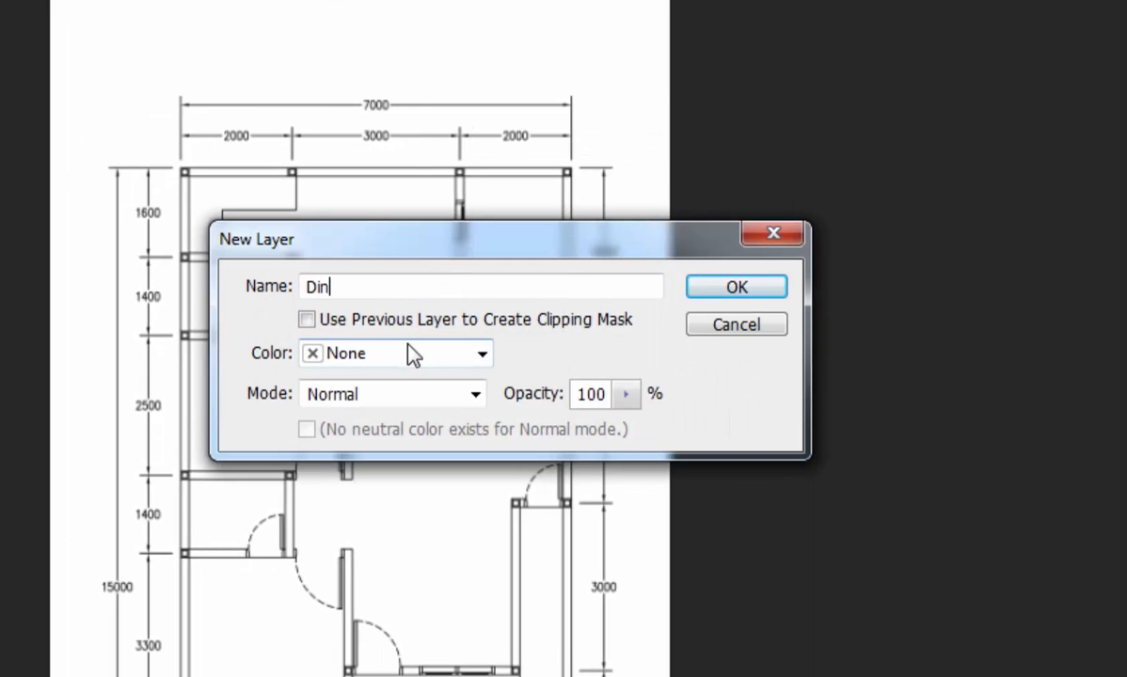
text(ding)
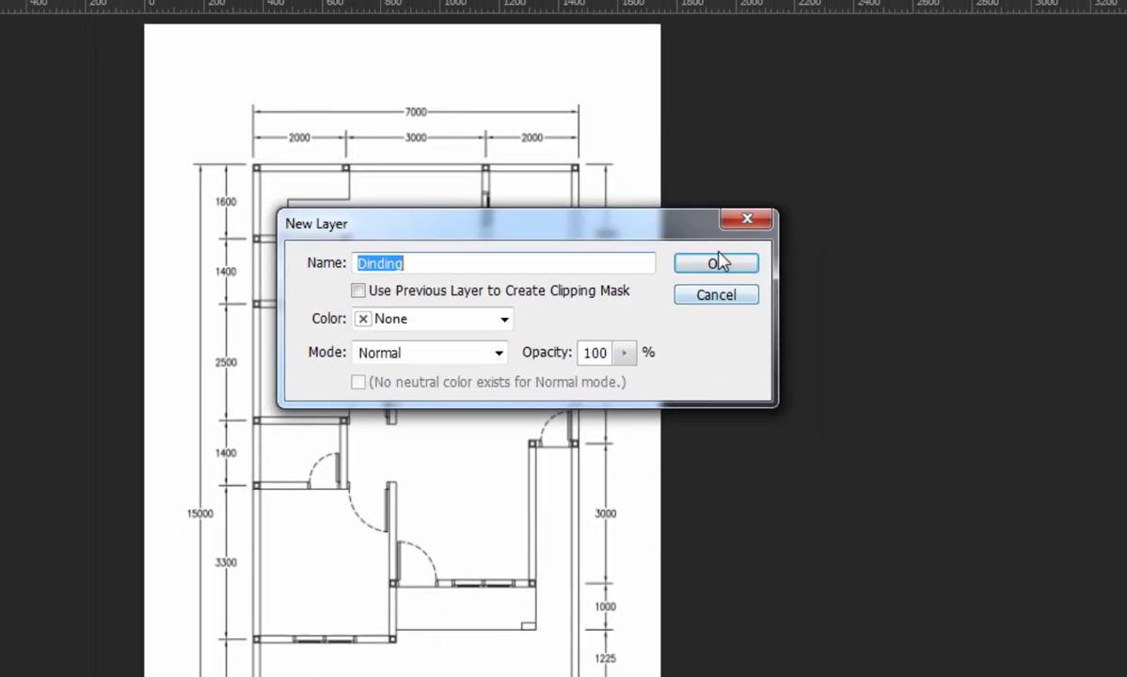
click(717, 263)
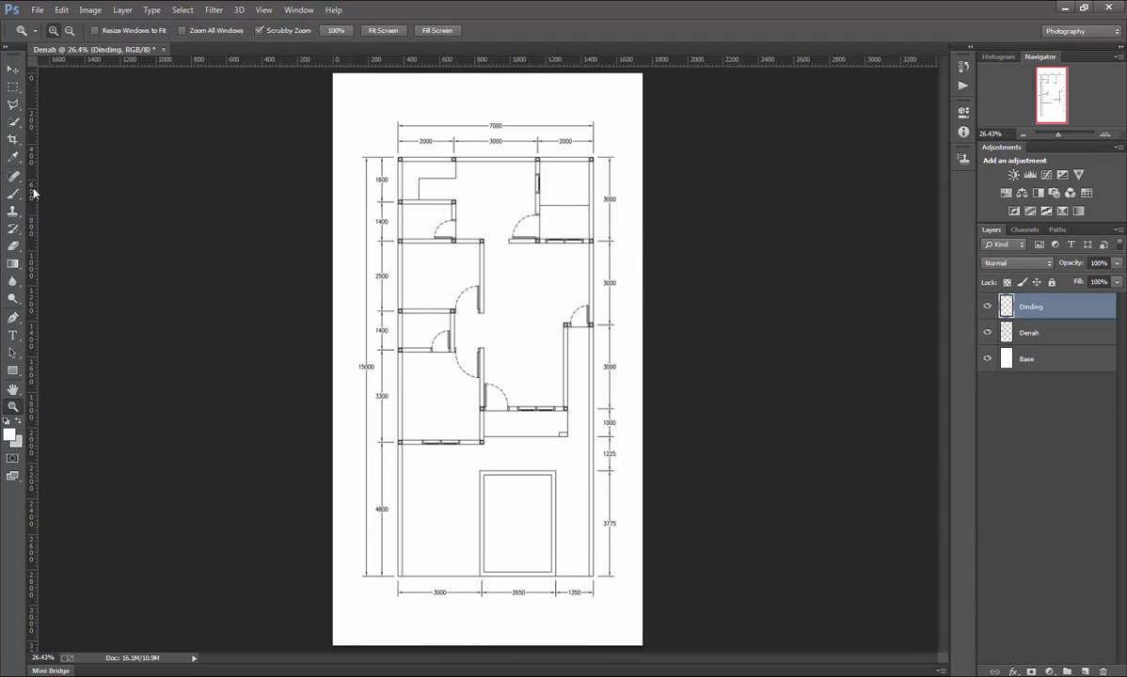
Select the left outer wall strip beside the 4800 dimension, about 22 by 742 px, and trim the selection's upper edge at the column.
click(13, 86)
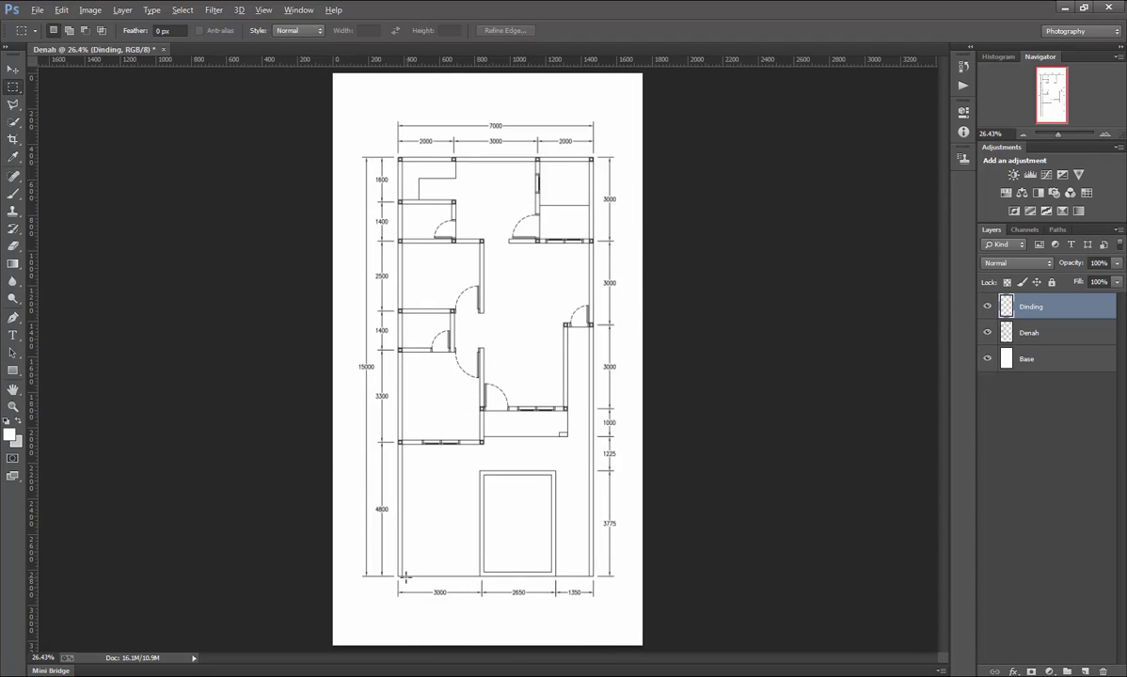
scroll(407, 577, up, 8)
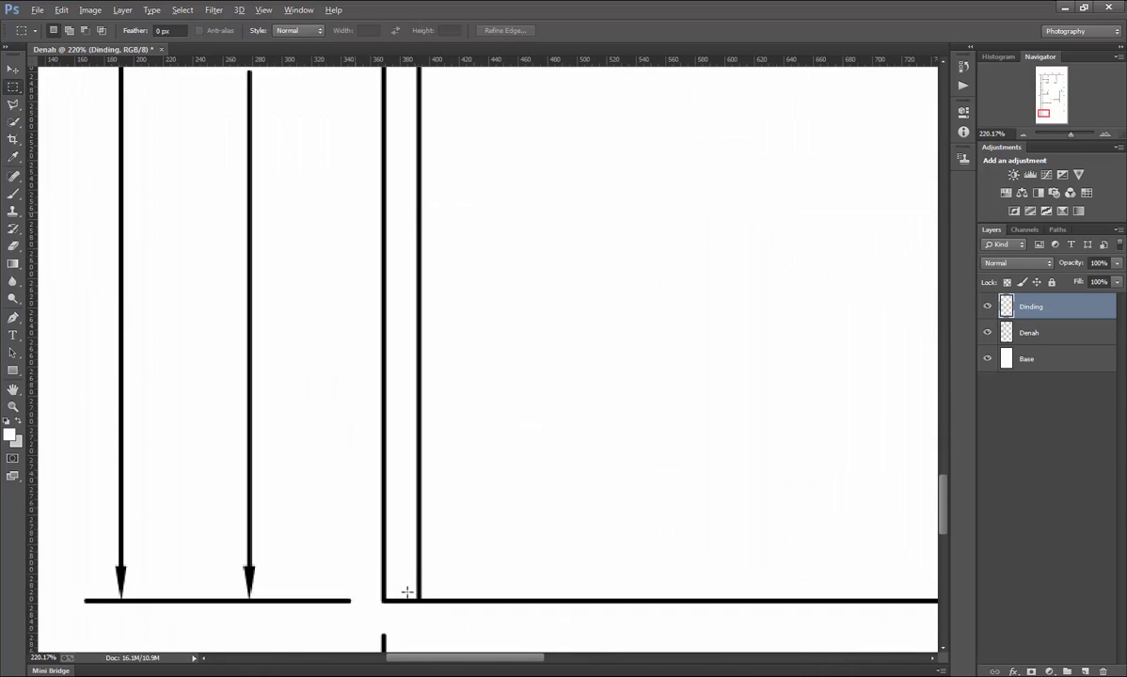
scroll(406, 591, up, 5)
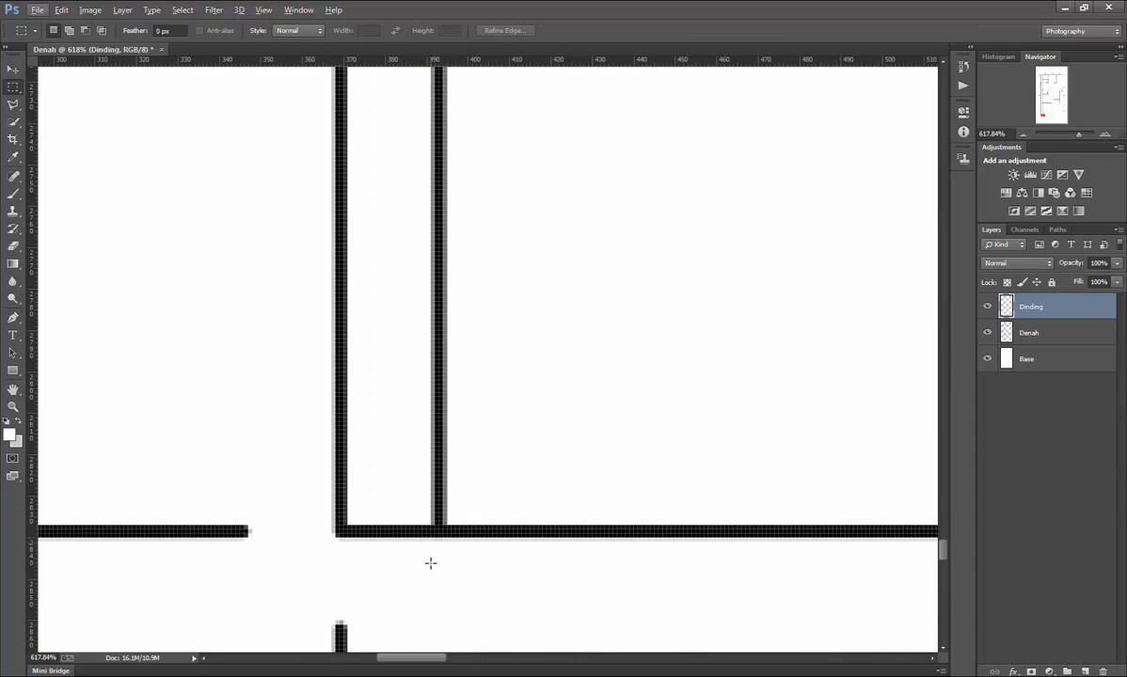
scroll(431, 563, down, 1)
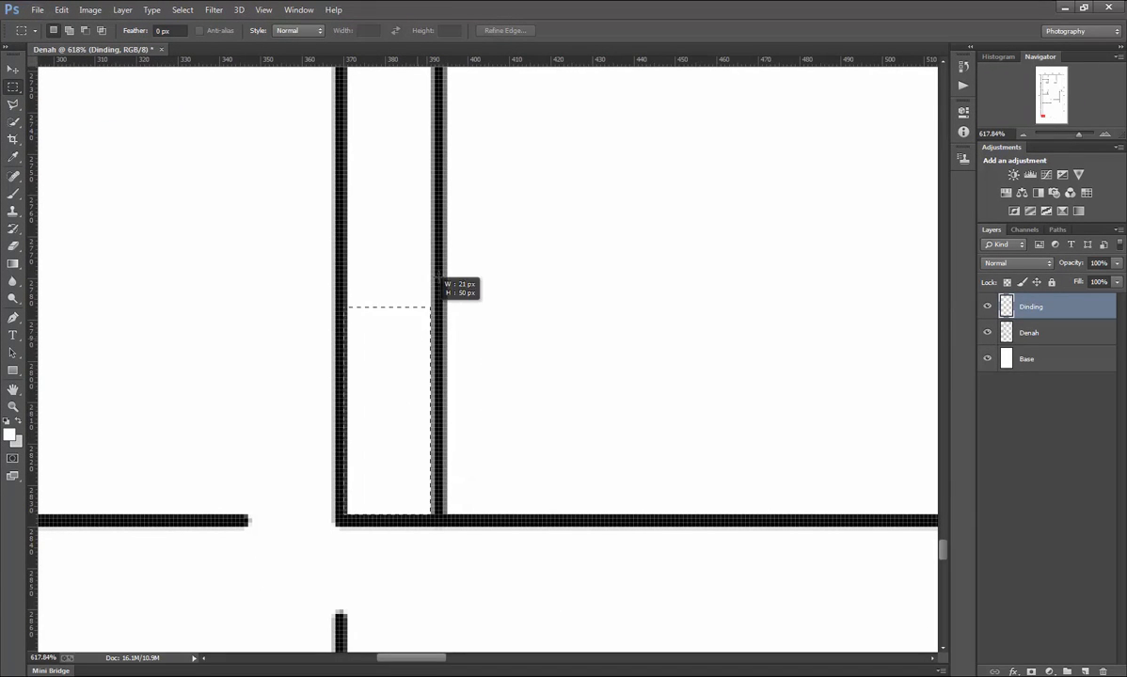
drag(438, 280, 432, 399)
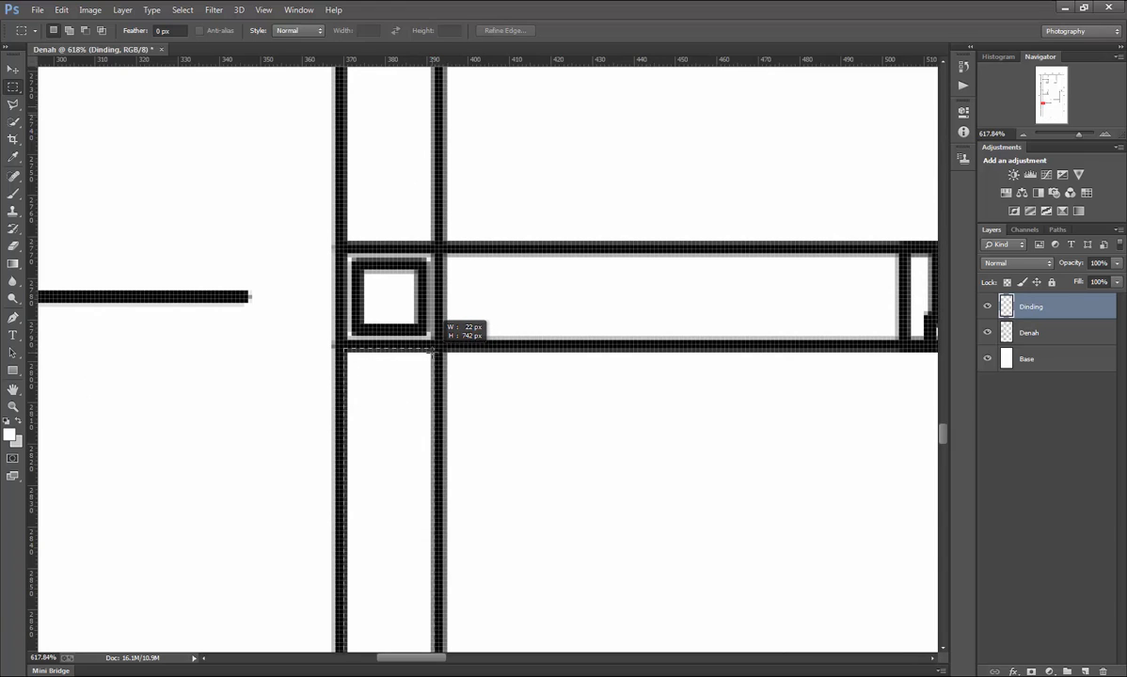
drag(434, 350, 434, 351)
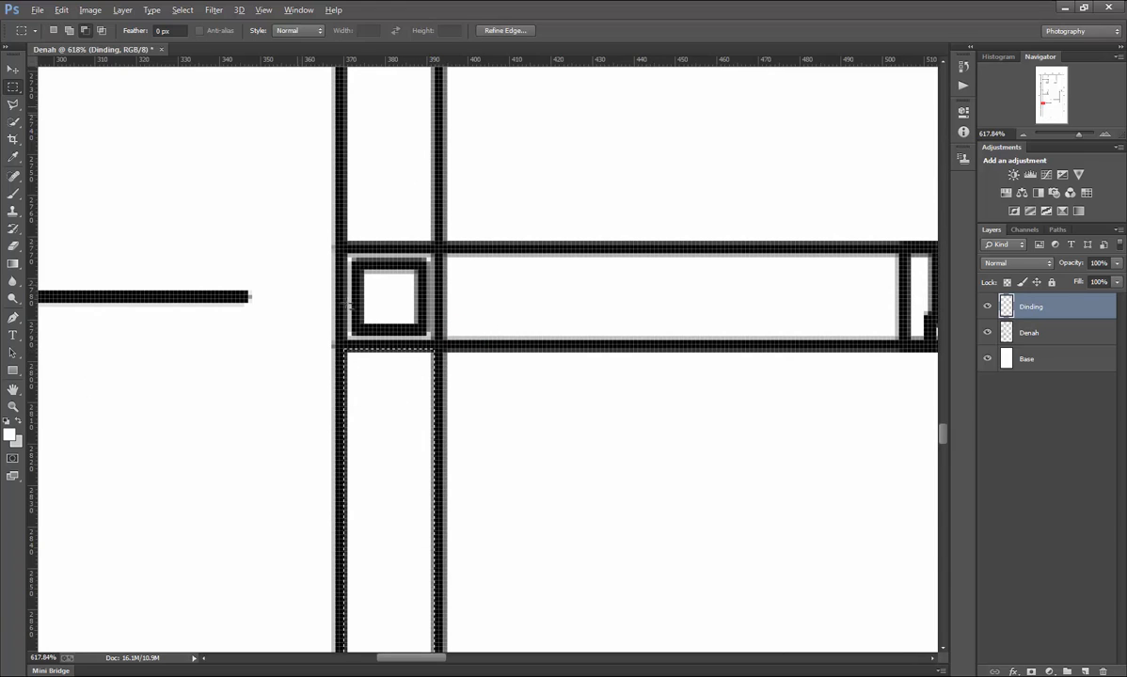
drag(294, 277, 548, 352)
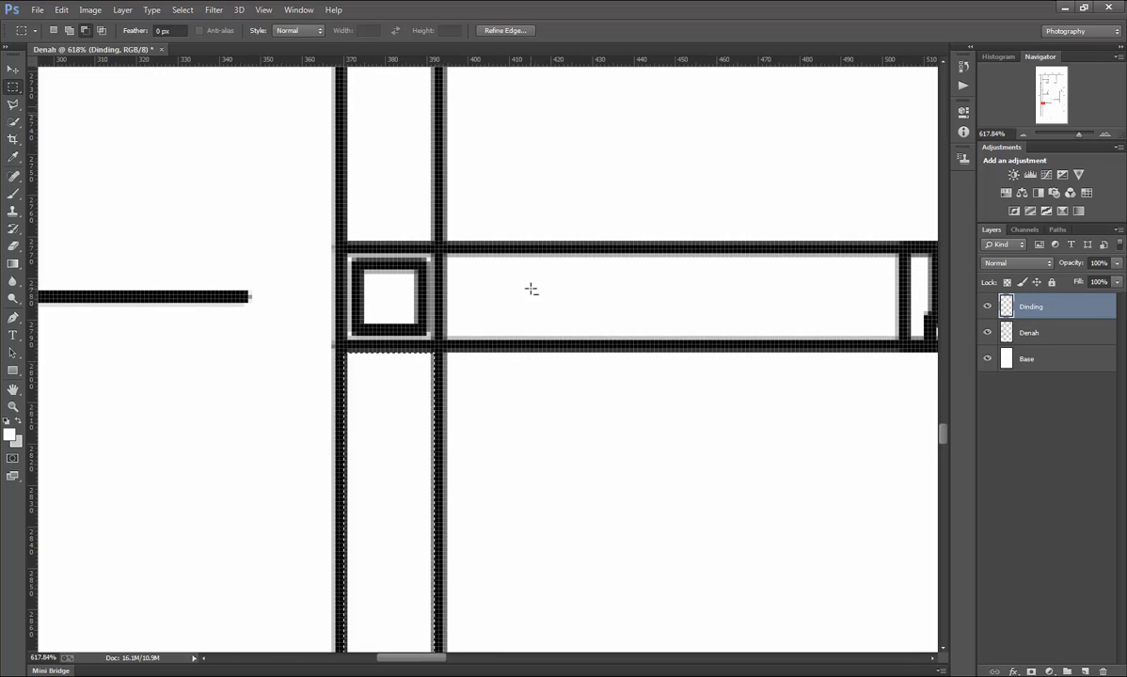
Set the foreground colour to RGB 200, 200, 200 and brush it into the selected wall strip on the Dinding layer.
scroll(532, 288, down, 15)
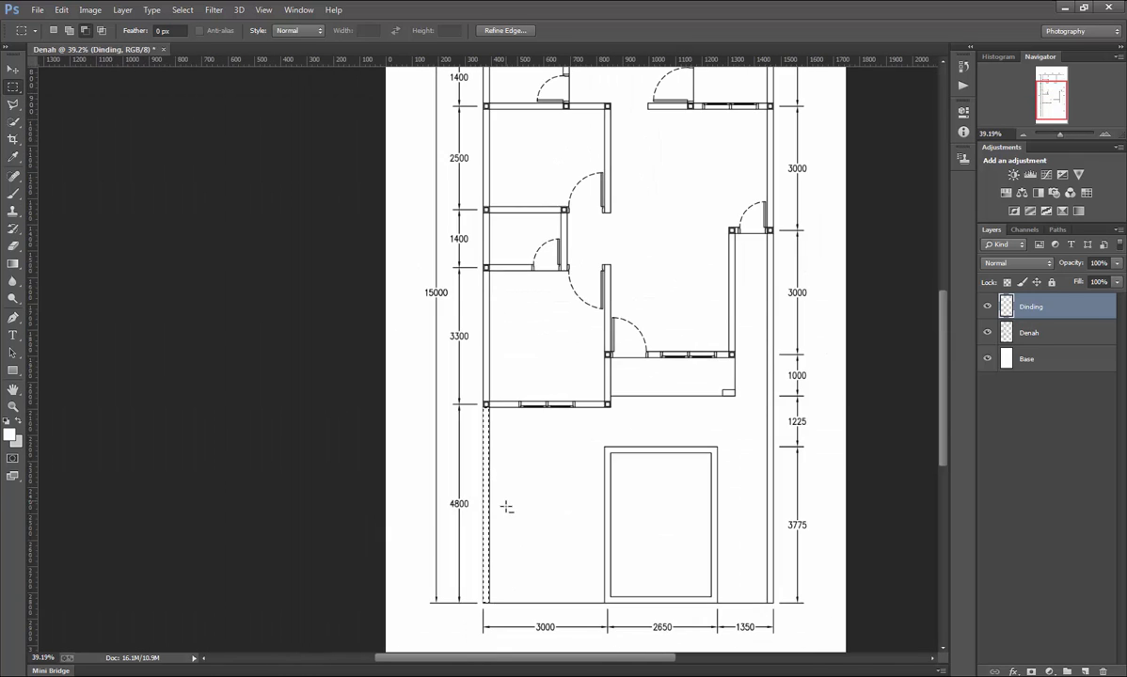
scroll(510, 574, up, 3)
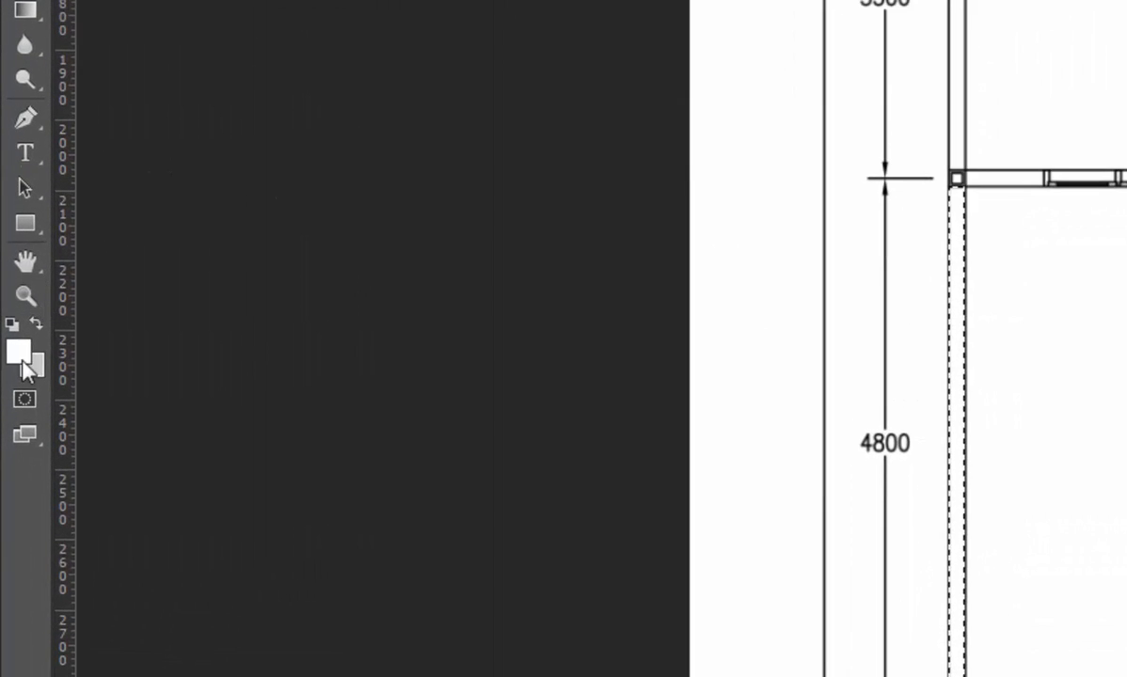
click(18, 351)
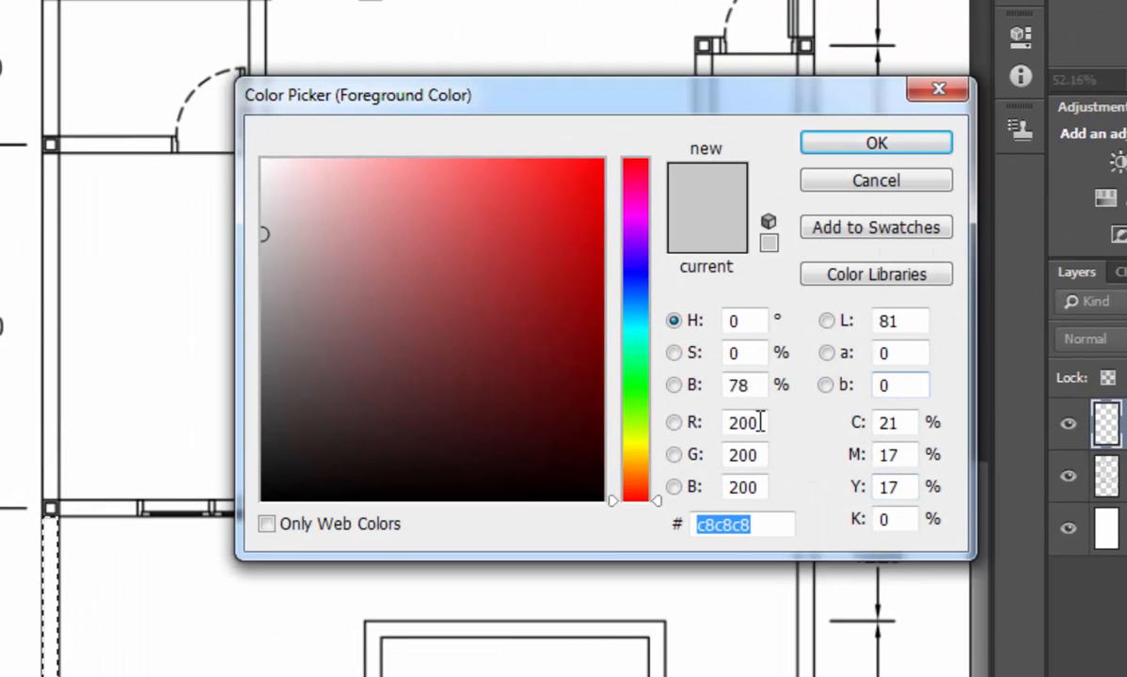
click(760, 424)
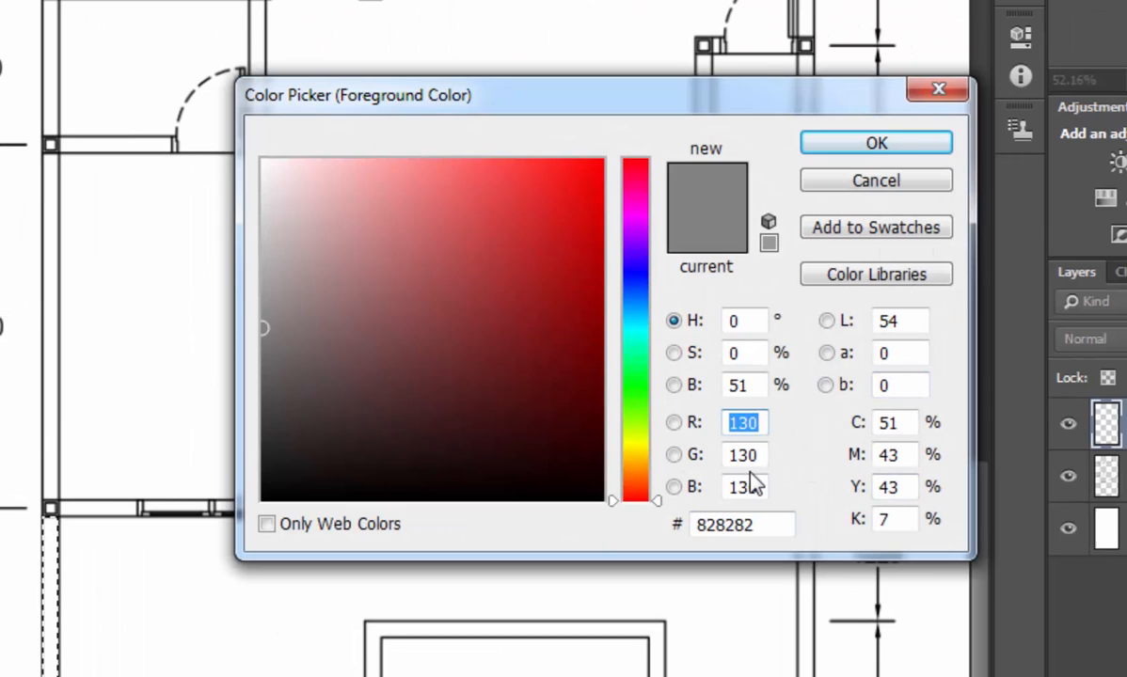
text(200)
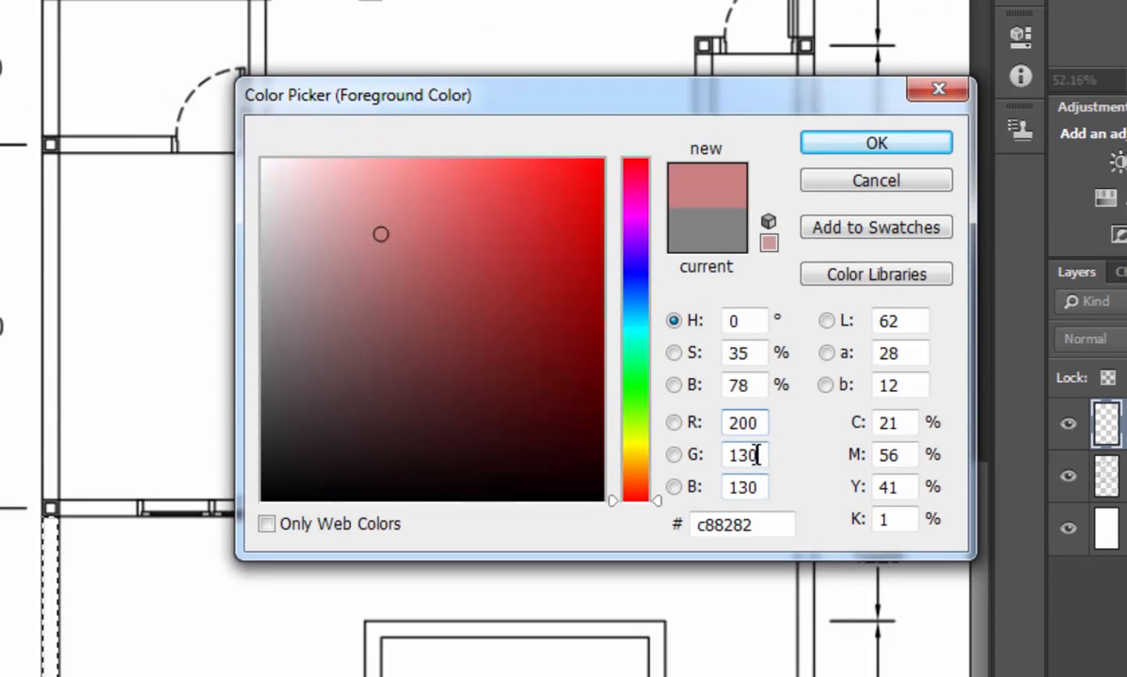
text(200)
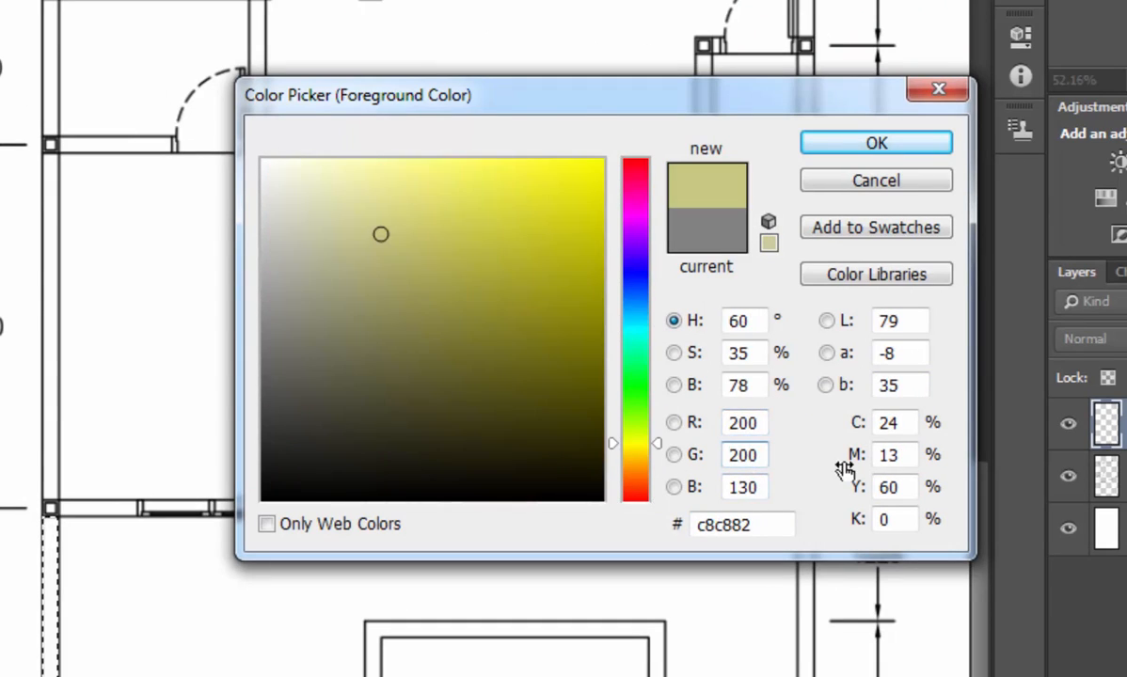
click(761, 491)
text(200)
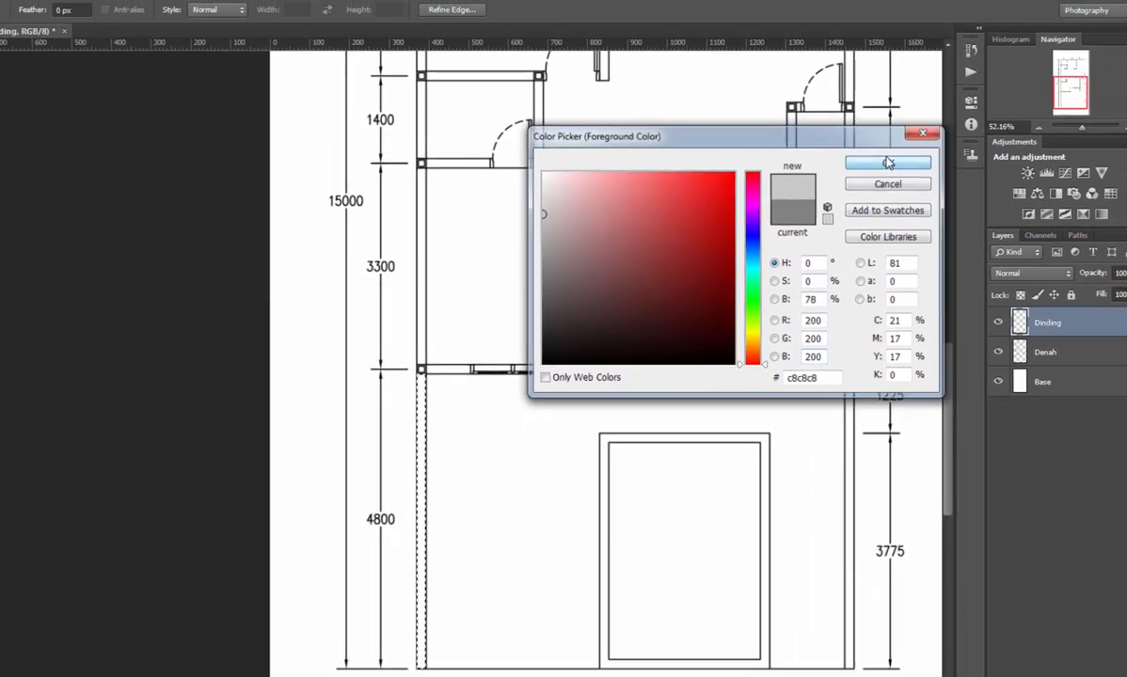
click(876, 145)
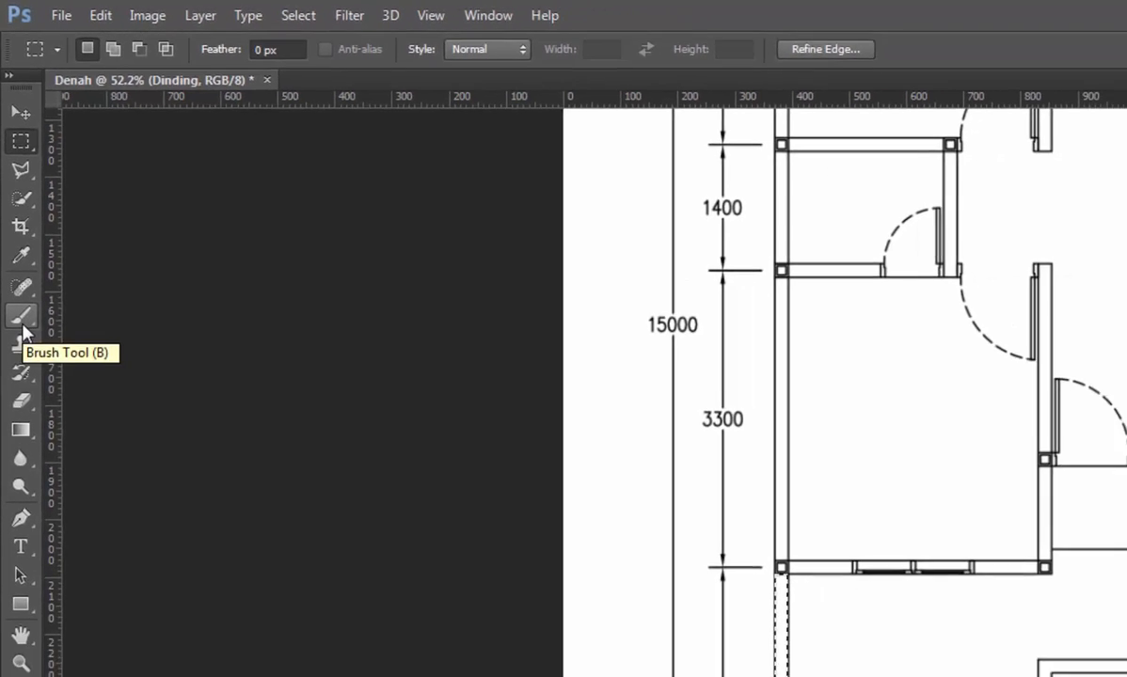
click(26, 386)
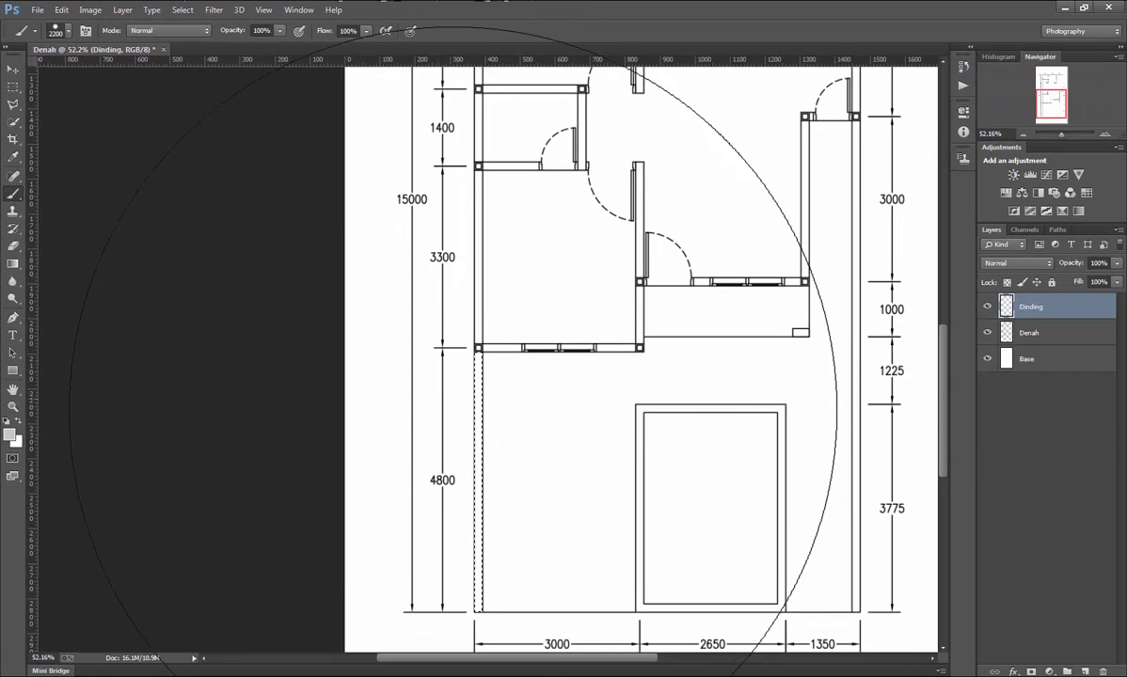
click(451, 416)
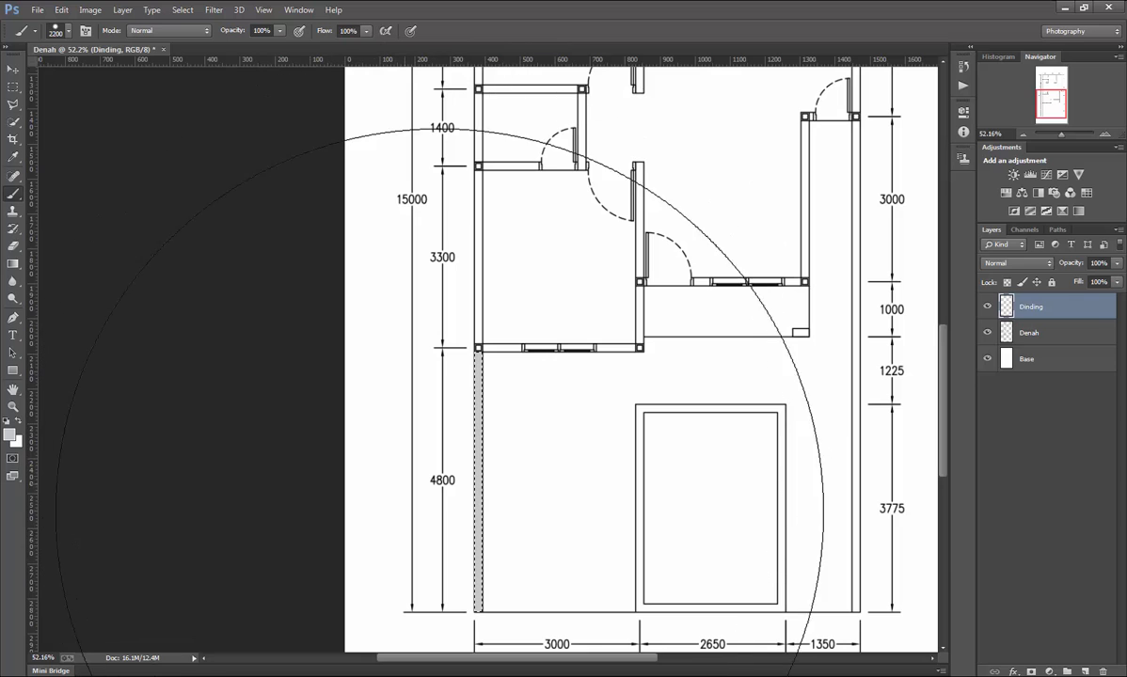
Deselect the grey-filled wall strip and move the Dinding layer below the Denah layer so the plan lines stay on top.
click(14, 86)
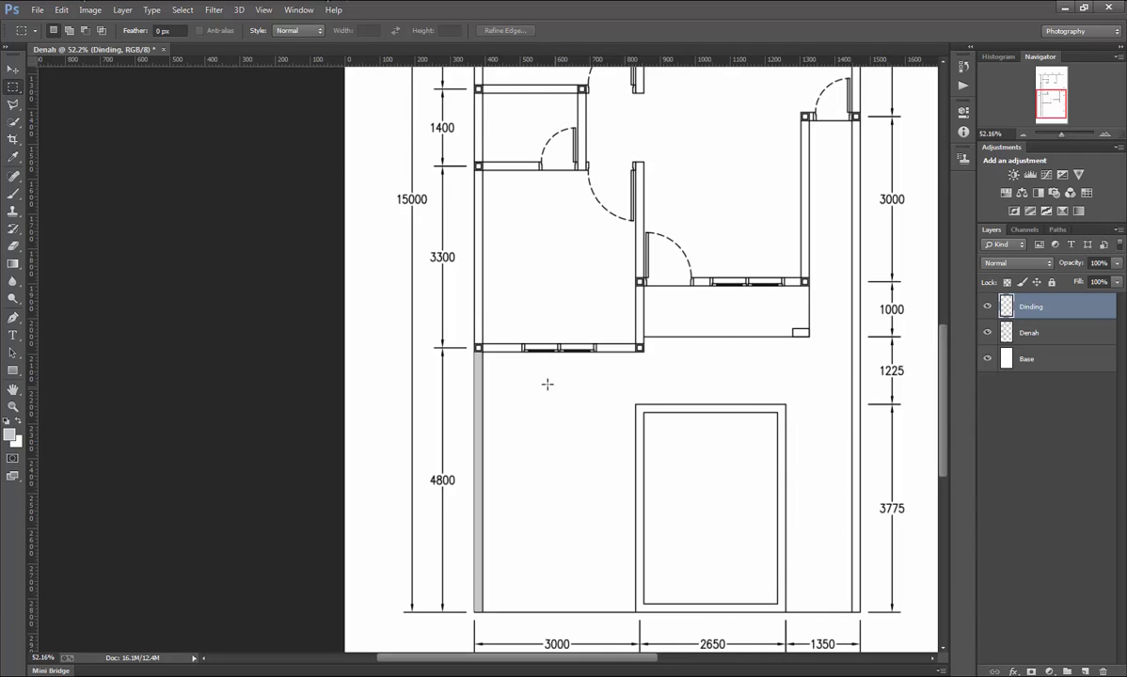
scroll(527, 377, down, 3)
scroll(485, 298, up, 10)
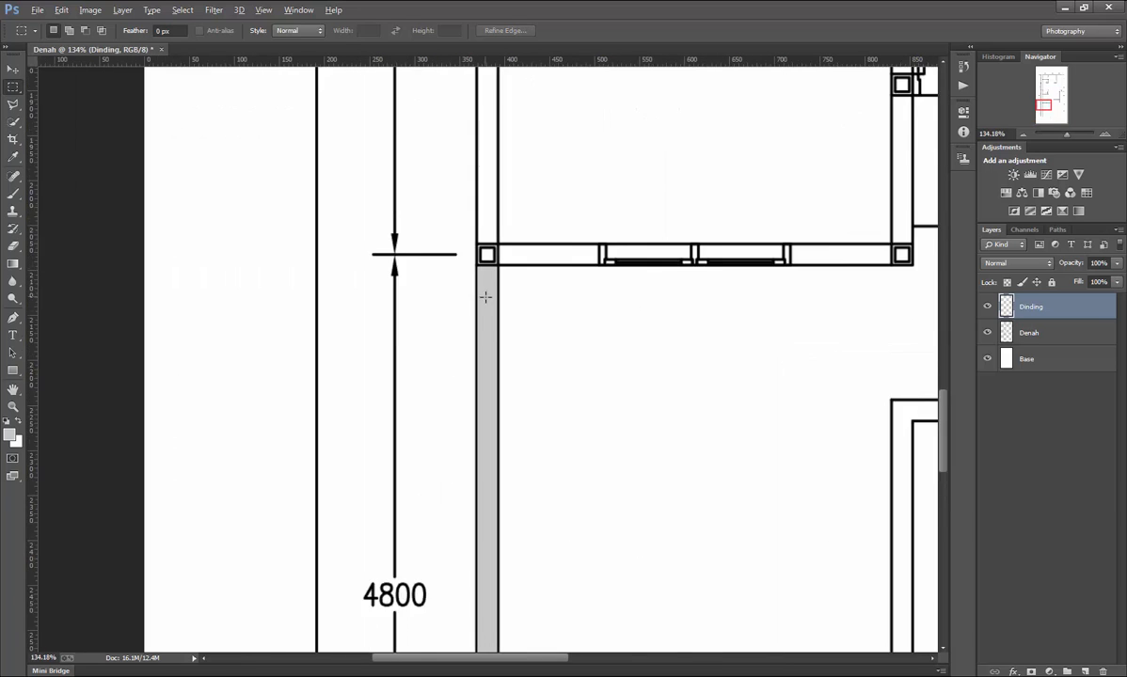
scroll(487, 294, down, 8)
scroll(488, 294, down, 3)
scroll(488, 296, up, 6)
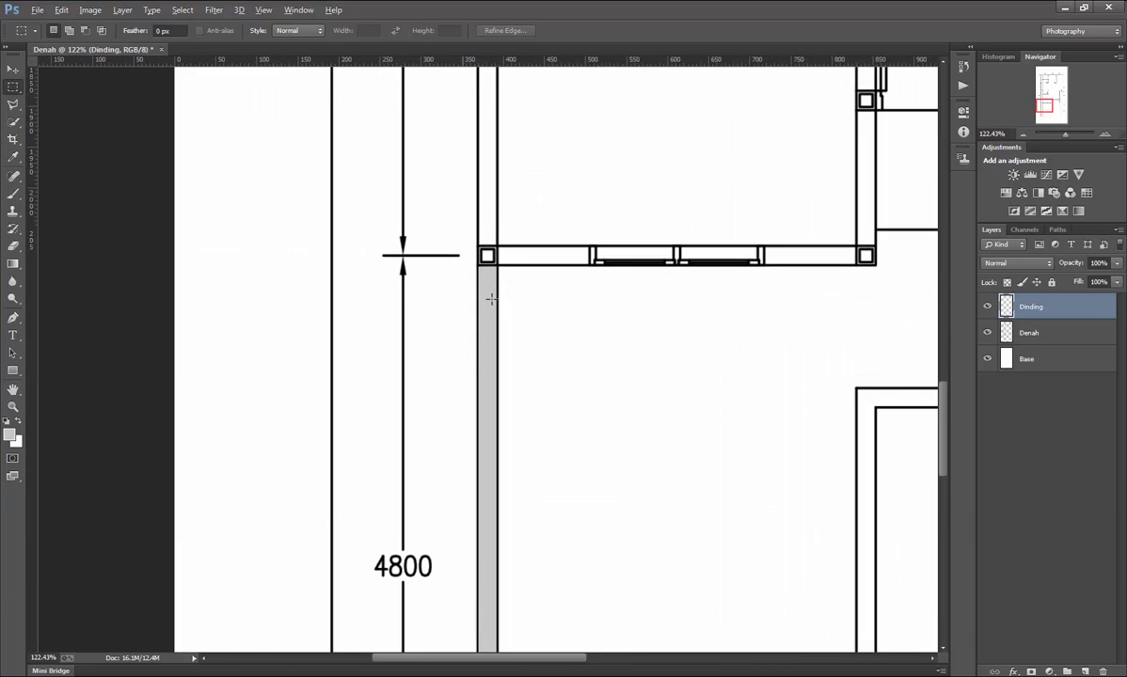
drag(1027, 195, 1026, 232)
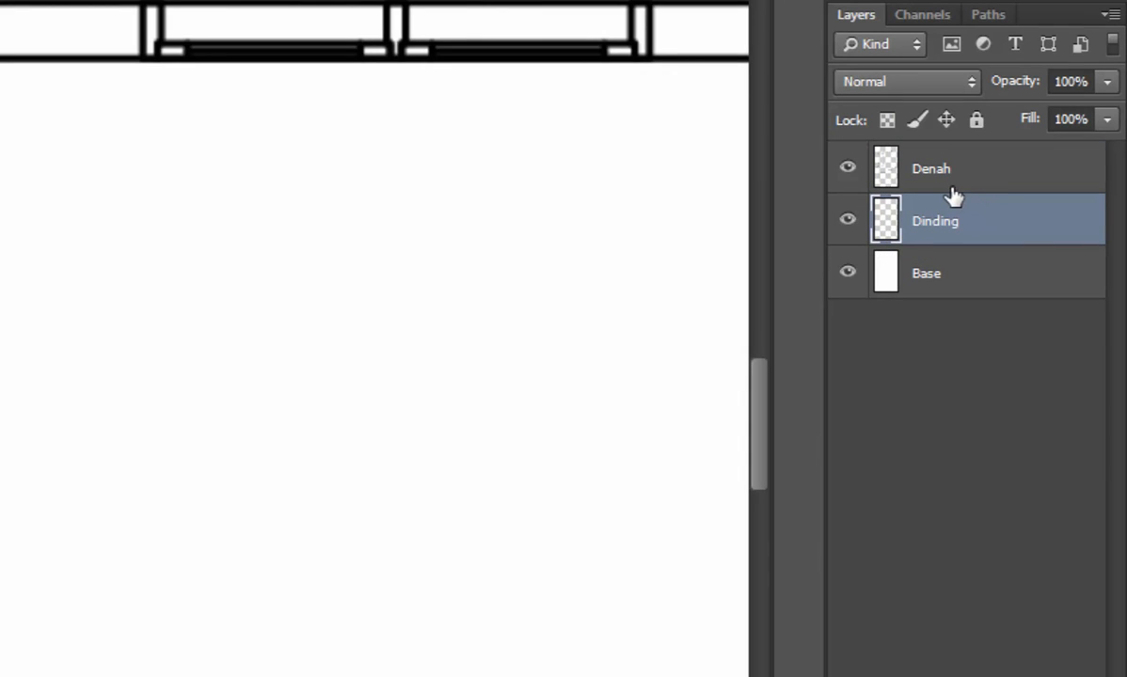
Duplicate the Dinding layer within the Denah document.
key(z)
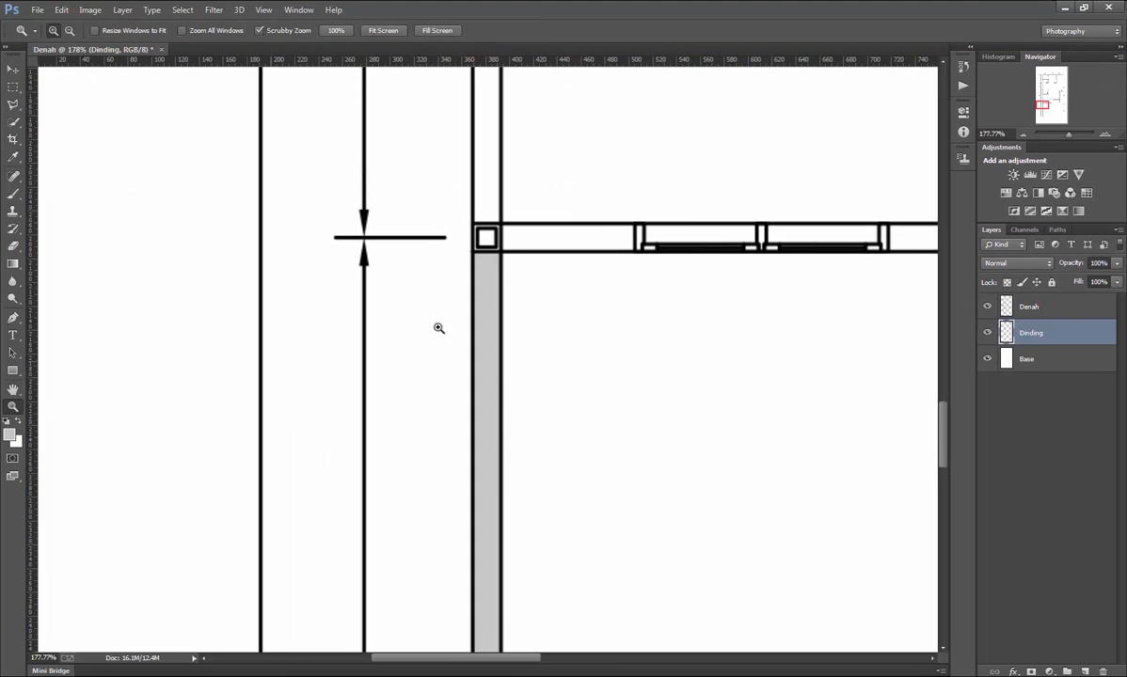
right_click(500, 279)
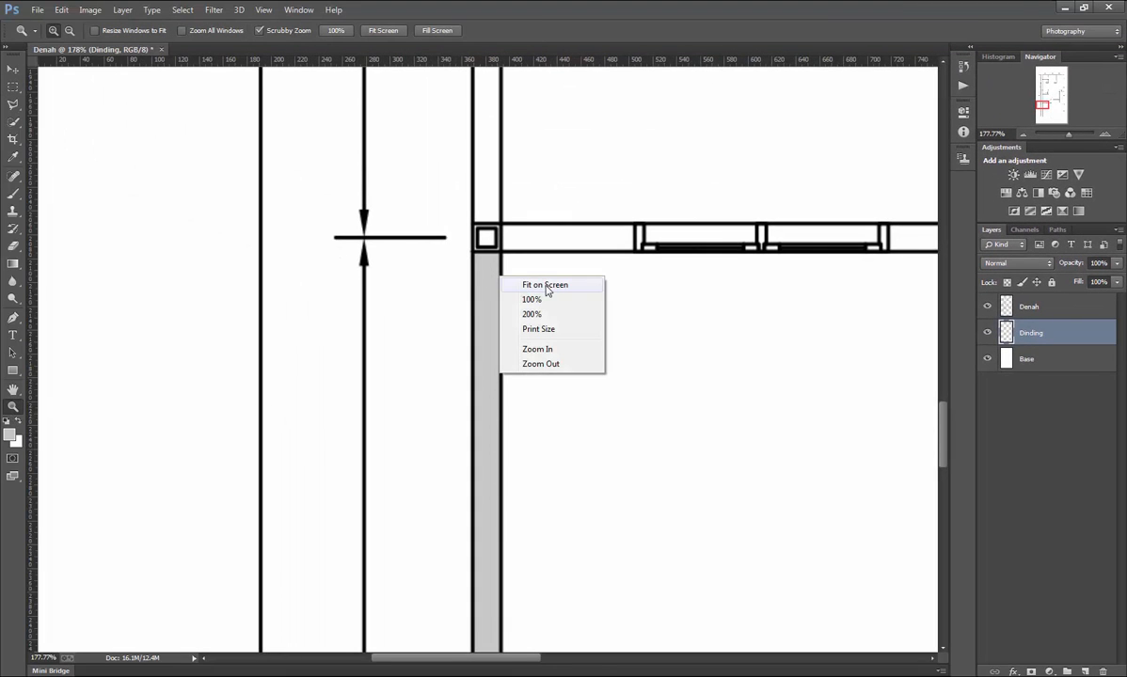
click(544, 285)
click(443, 402)
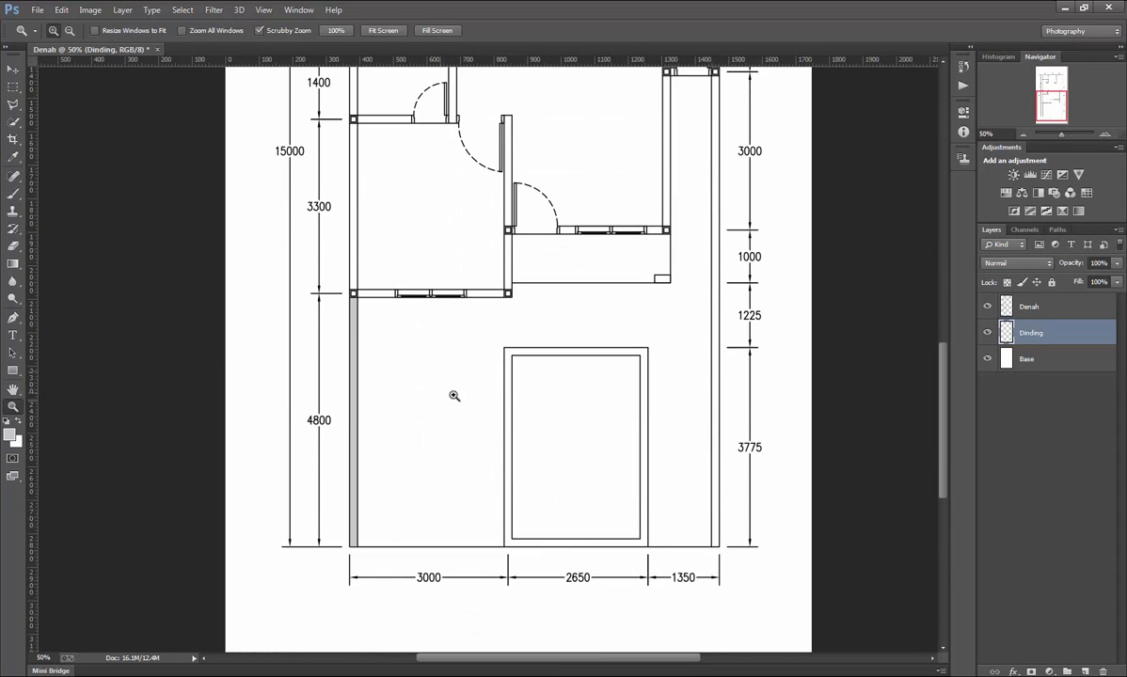
scroll(454, 396, down, 1)
click(13, 70)
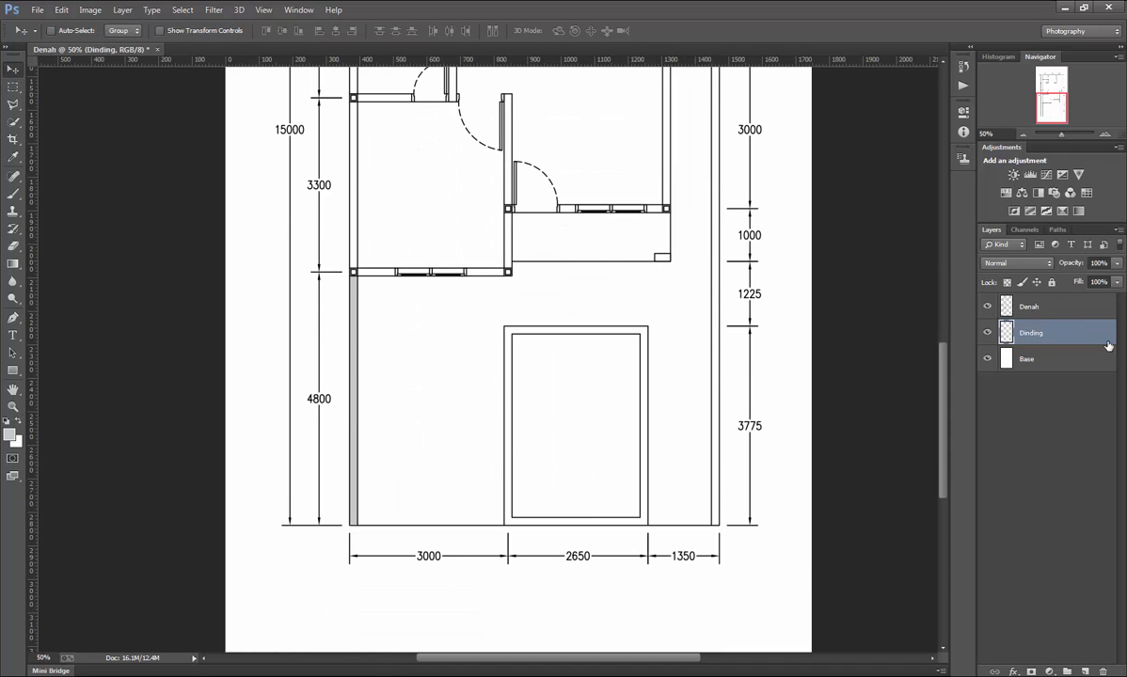
right_click(1050, 333)
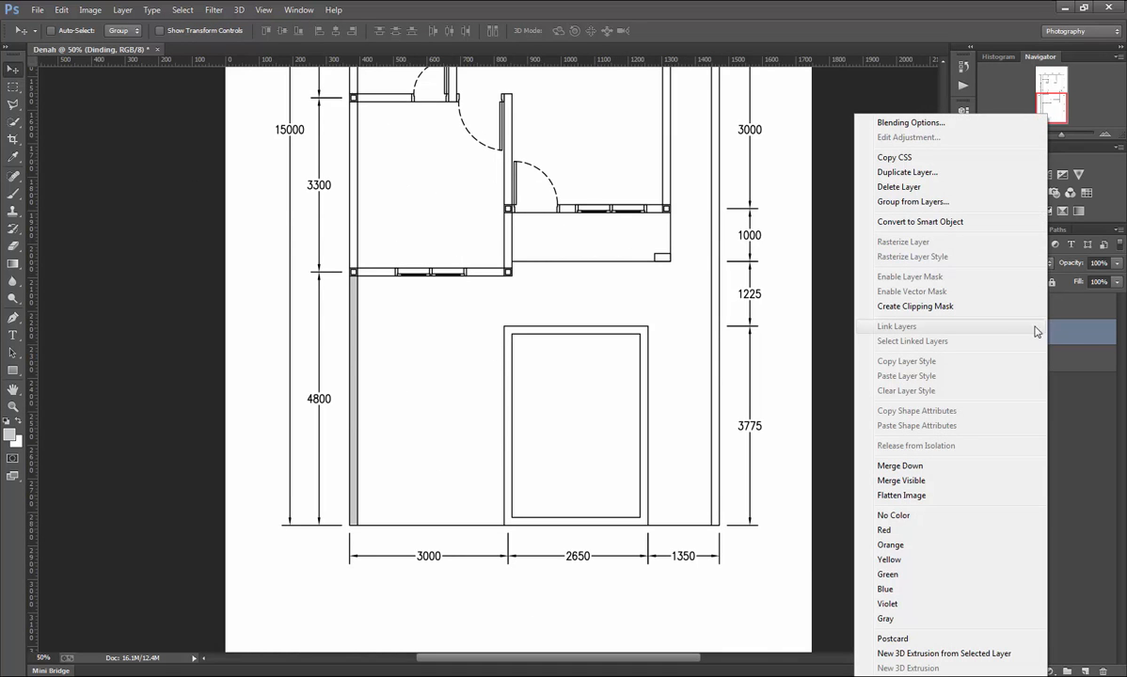
click(1082, 335)
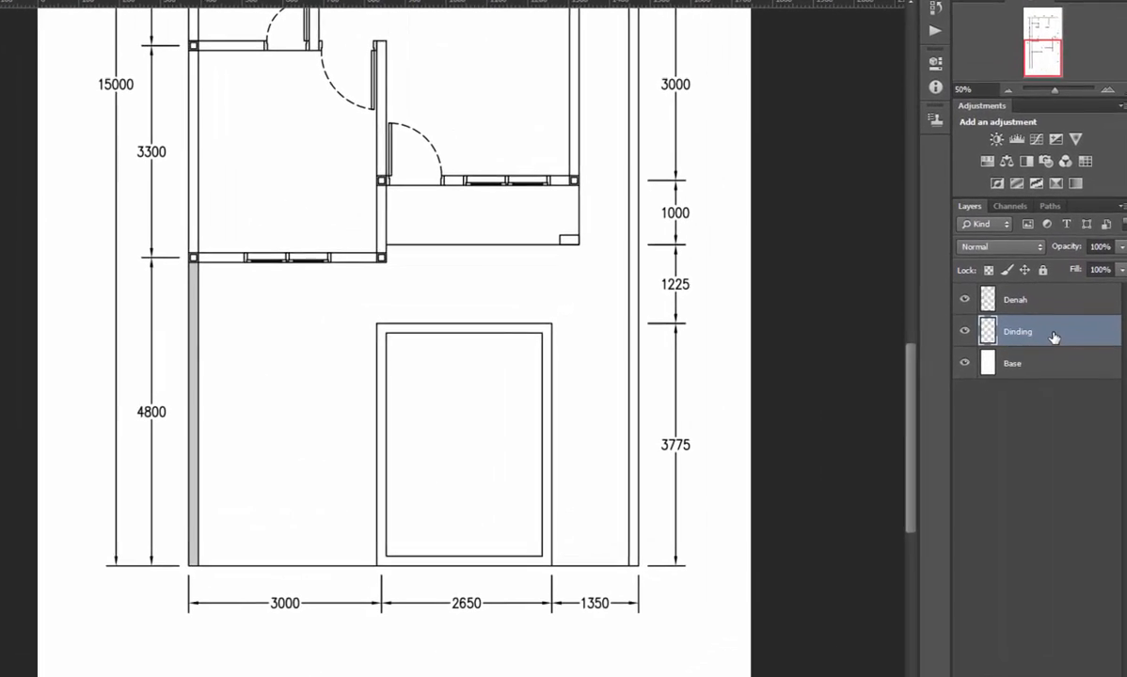
right_click(1061, 333)
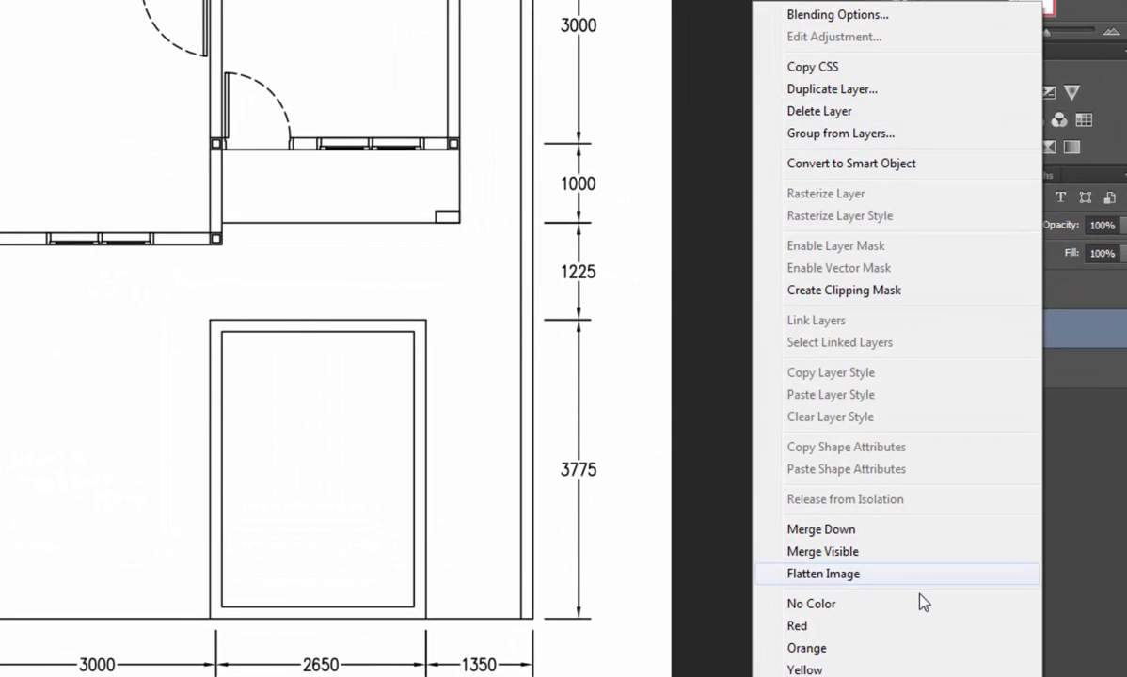
click(857, 90)
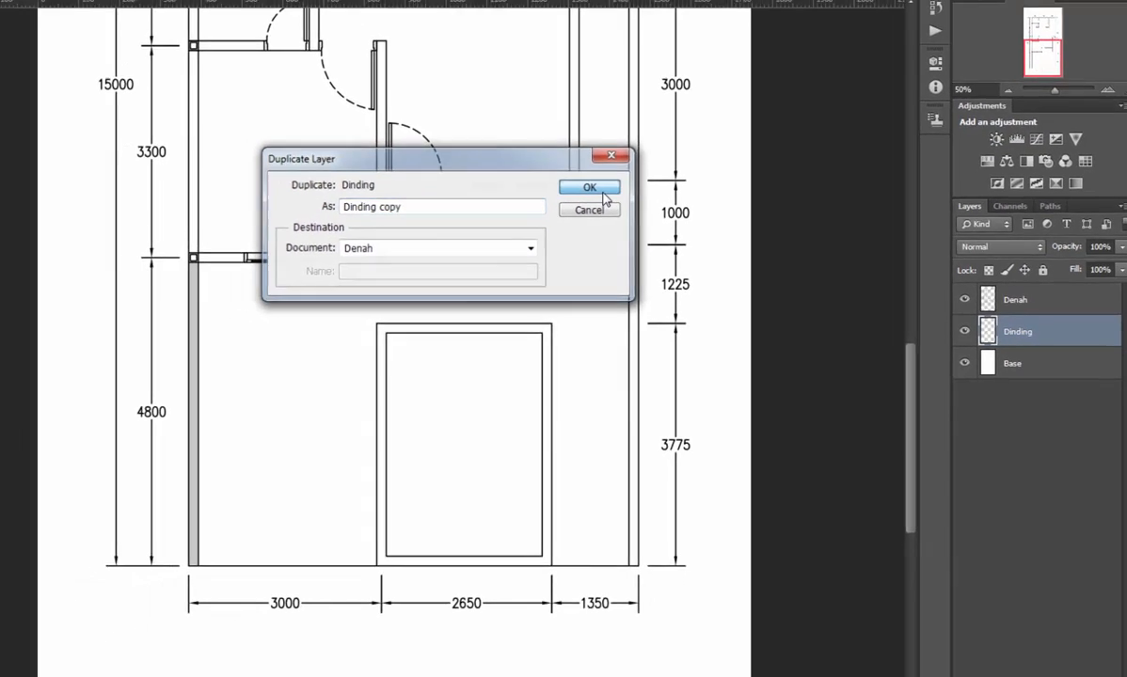
click(474, 151)
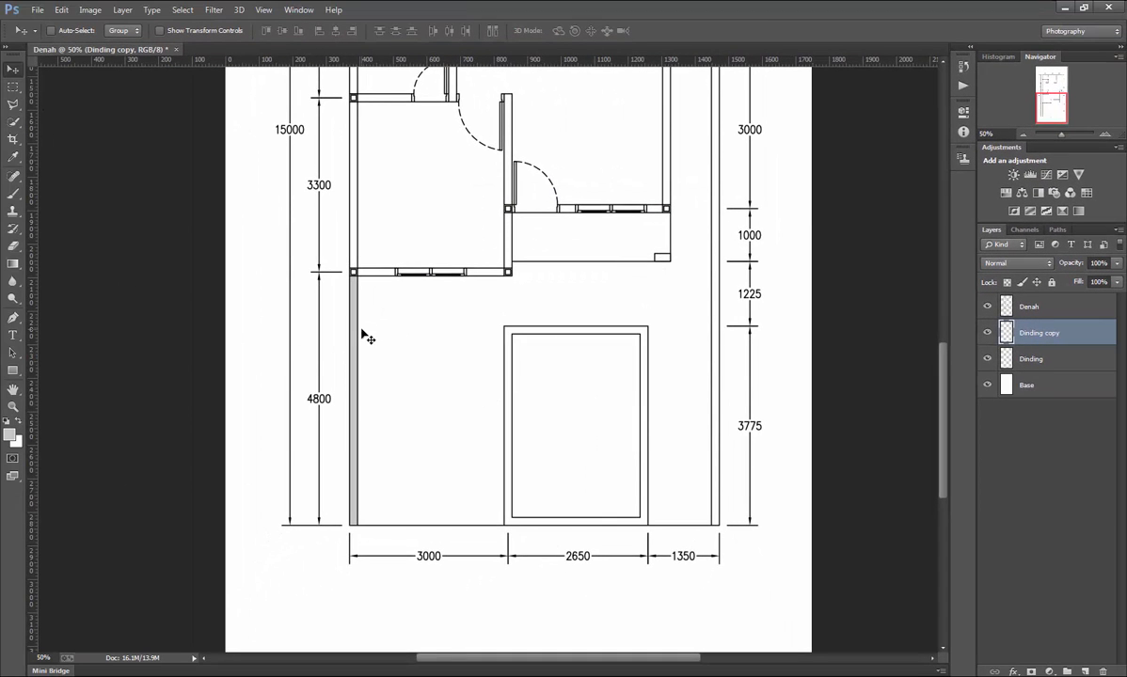
Move the copied grey strip onto the right outer wall, aligning its lower end with the wall's base beside the 3775 dimension.
drag(364, 332, 734, 324)
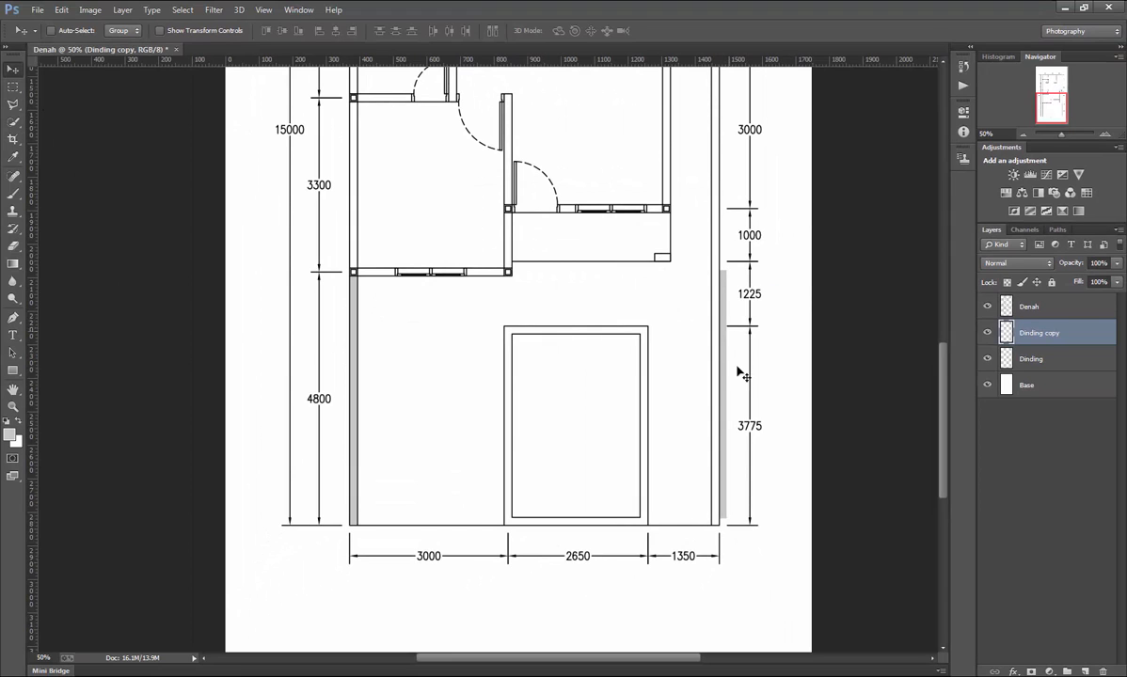
scroll(736, 533, up, 2)
scroll(737, 533, up, 5)
drag(697, 453, 649, 518)
scroll(634, 494, down, 7)
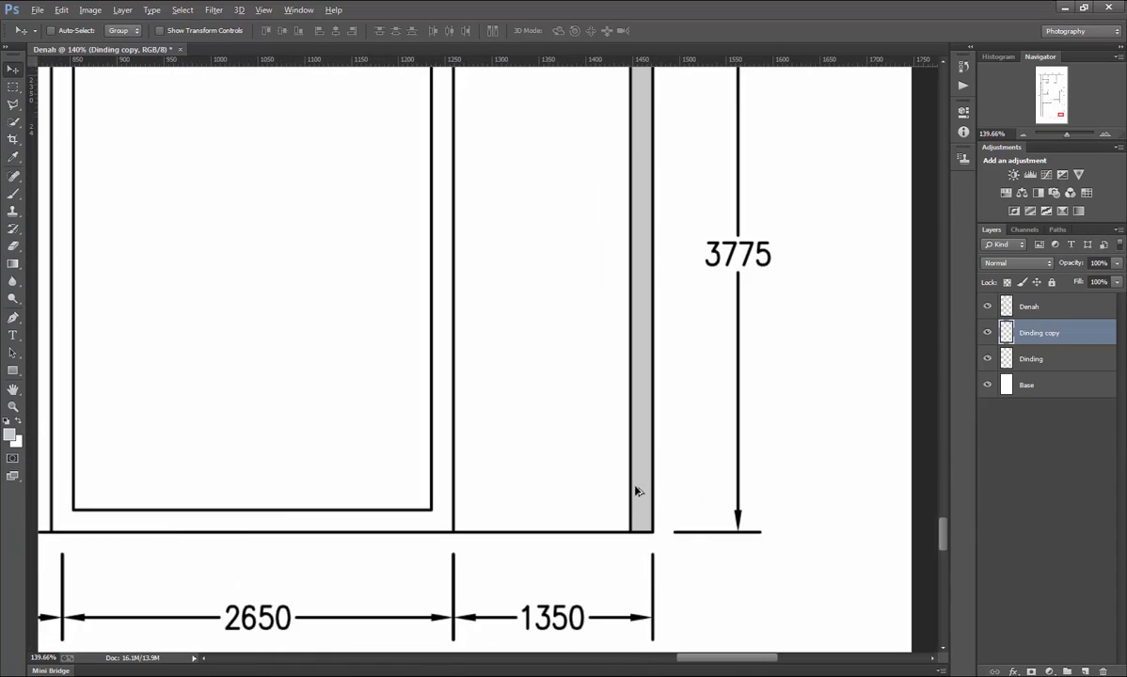
Stretch the right wall strip with Free Transform to 278.54% height so its upper edge meets the column beside the side door.
scroll(636, 377, up, 5)
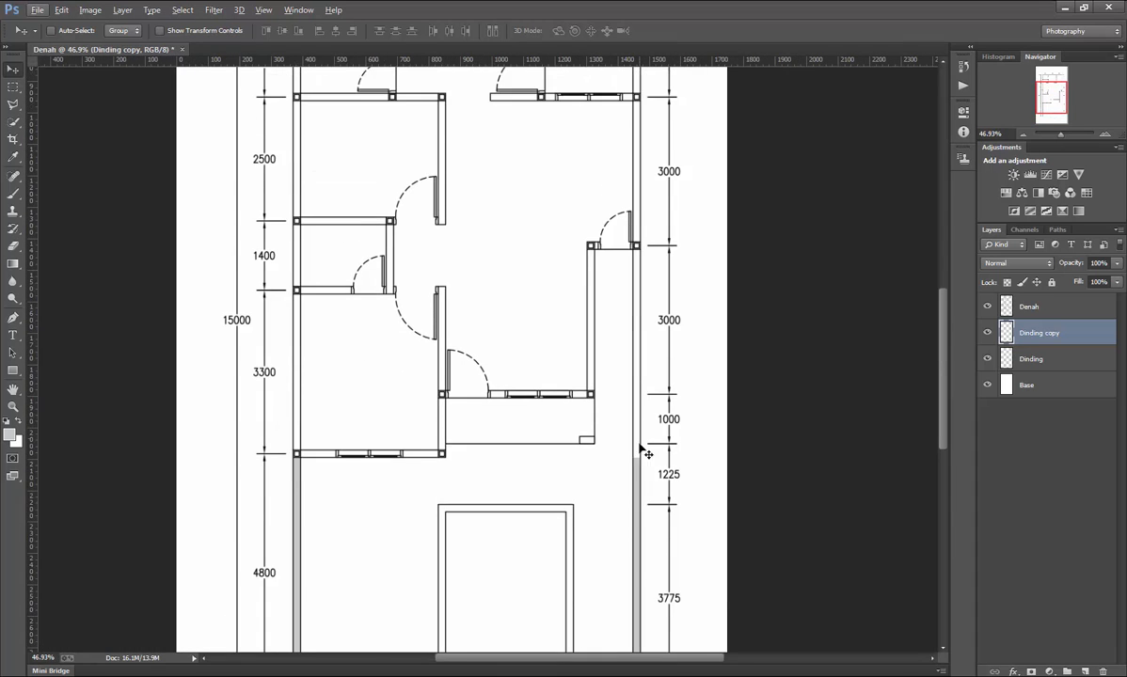
scroll(637, 475, up, 2)
scroll(639, 475, up, 1)
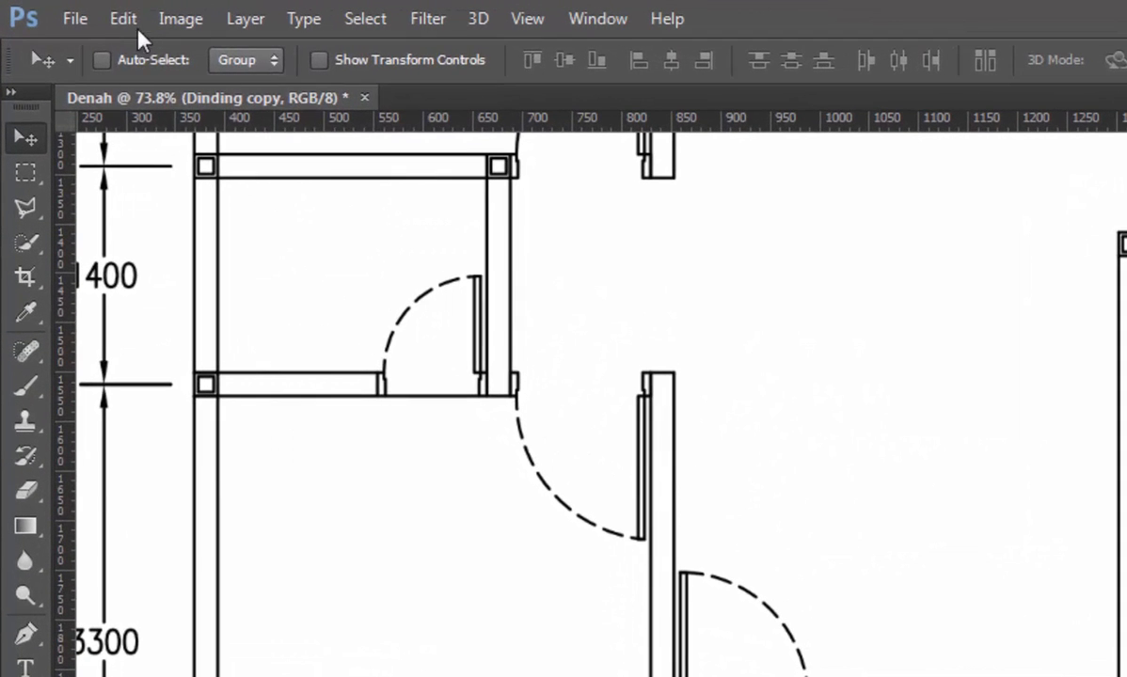
click(62, 10)
mouse_move(207, 545)
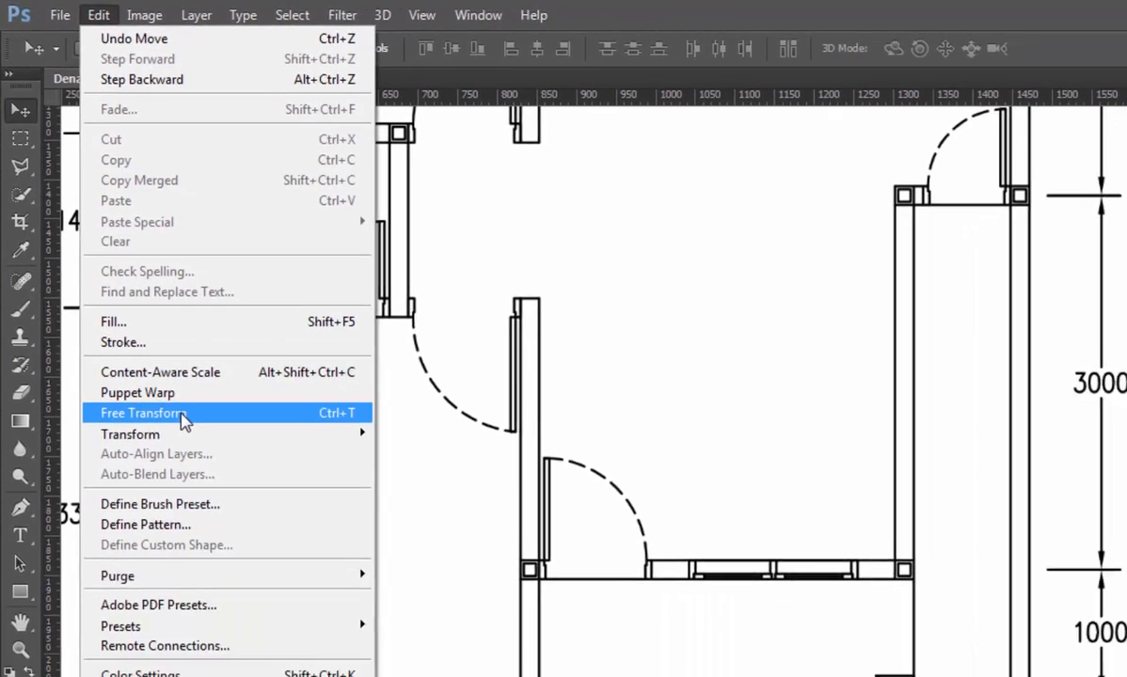
click(223, 521)
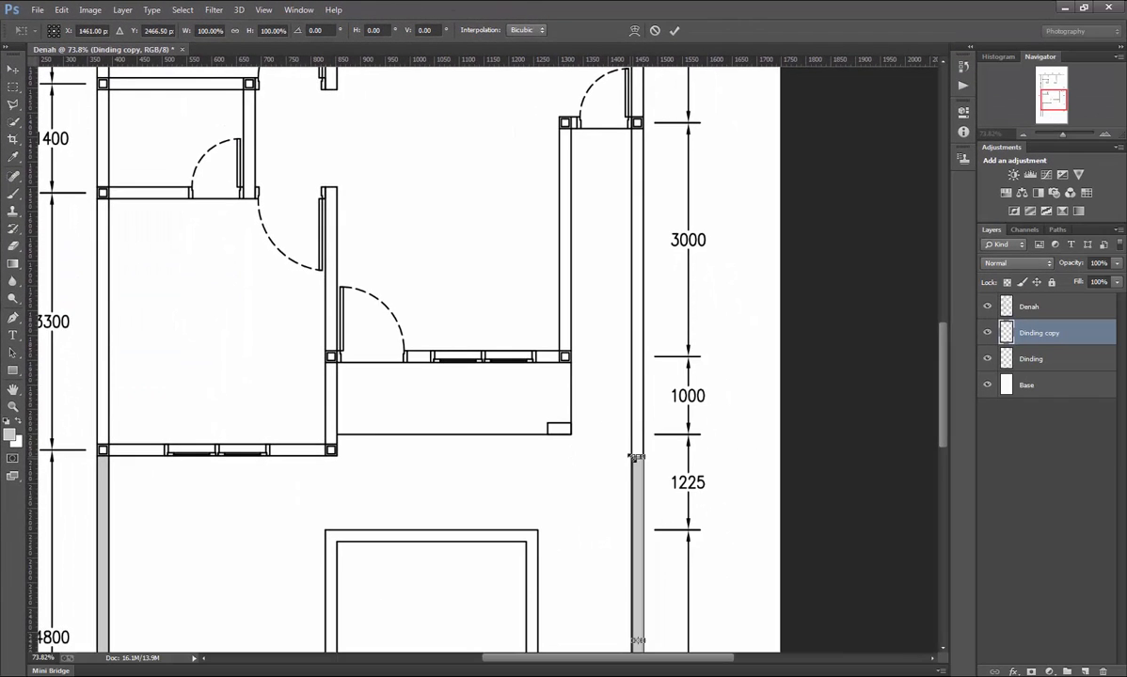
scroll(636, 457, up, 5)
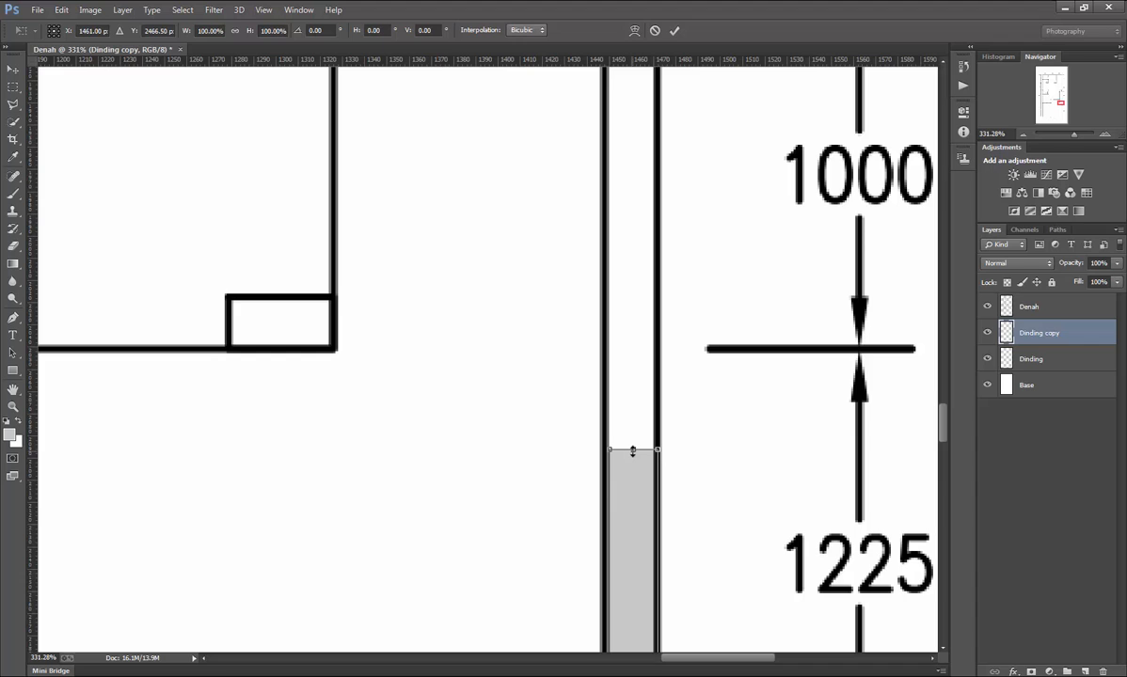
drag(632, 451, 639, 168)
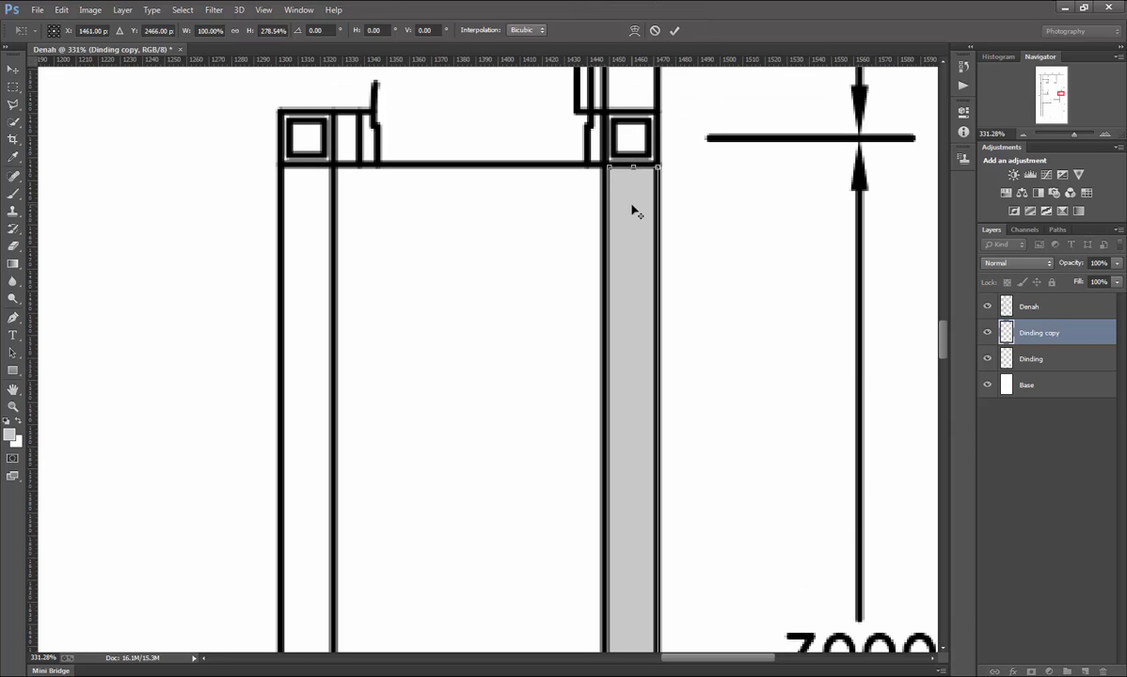
key(Return)
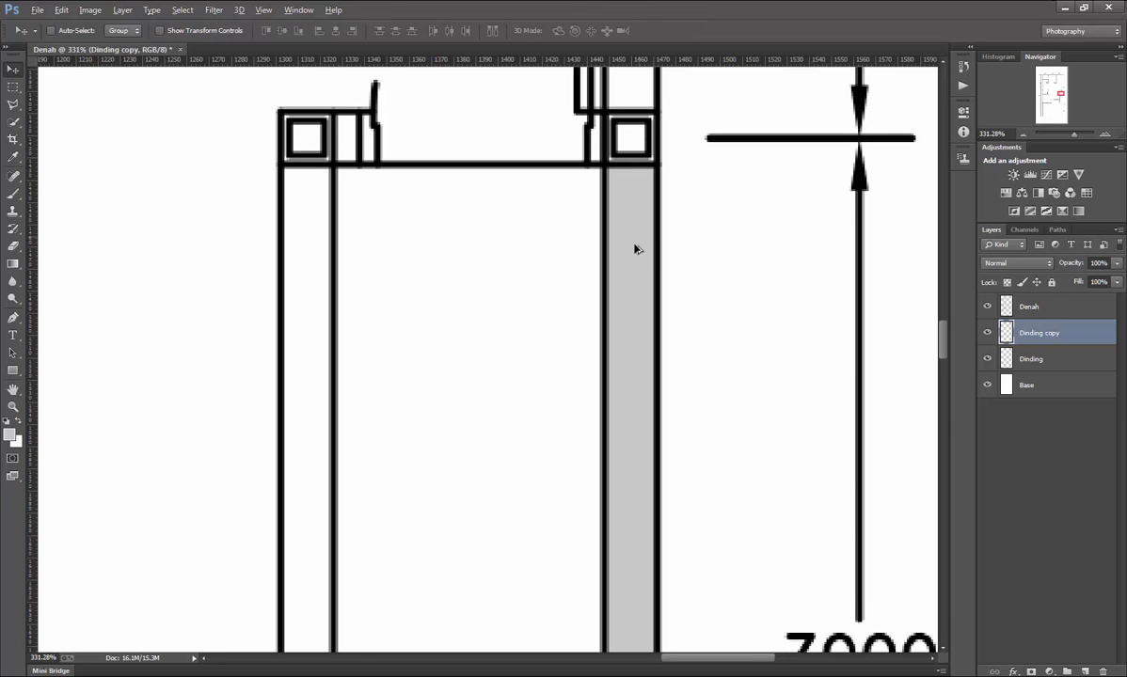
Duplicate the original Dinding layer again to get another grey wall strip.
scroll(635, 249, down, 8)
scroll(581, 545, up, 2)
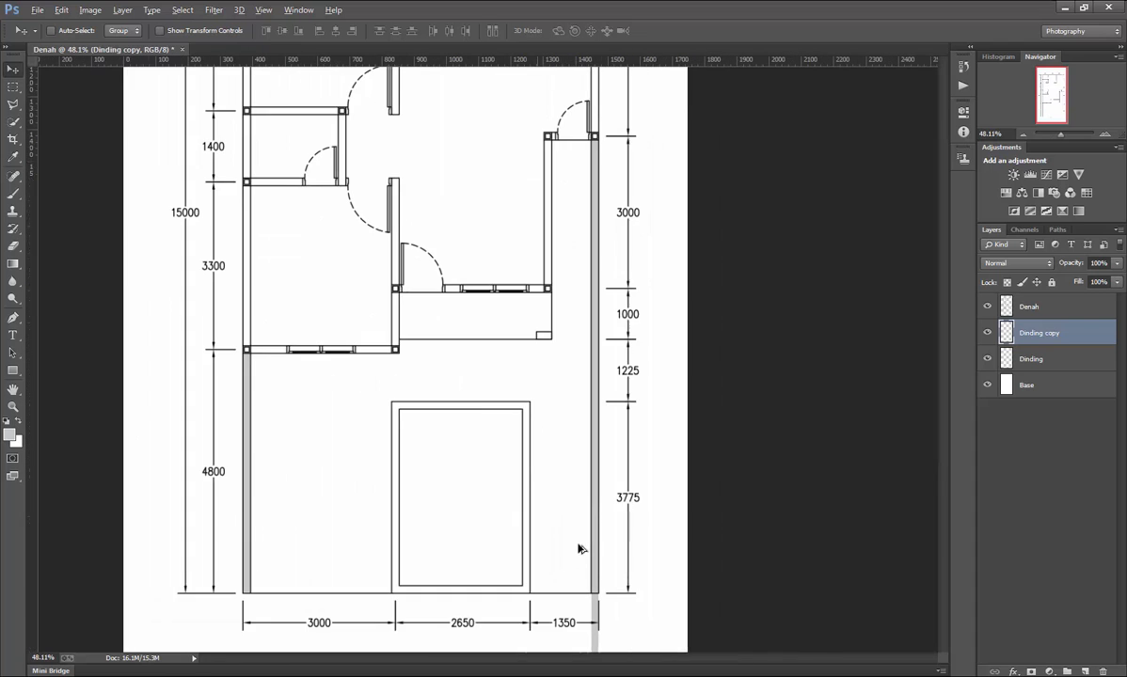
scroll(541, 461, down, 3)
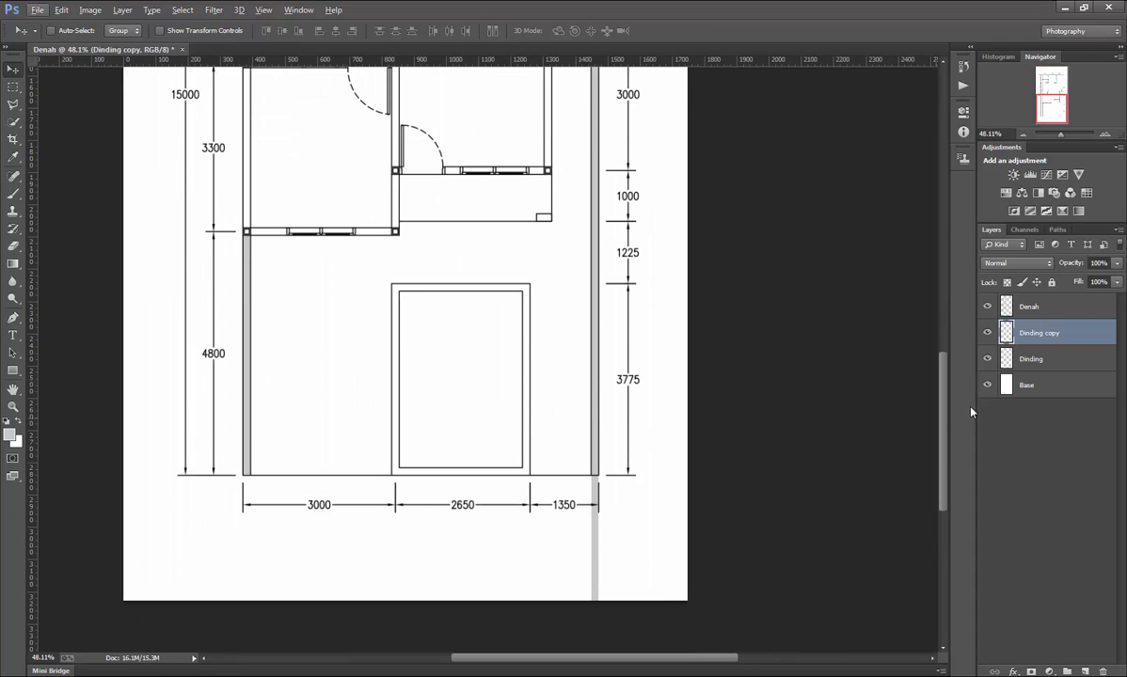
click(1070, 361)
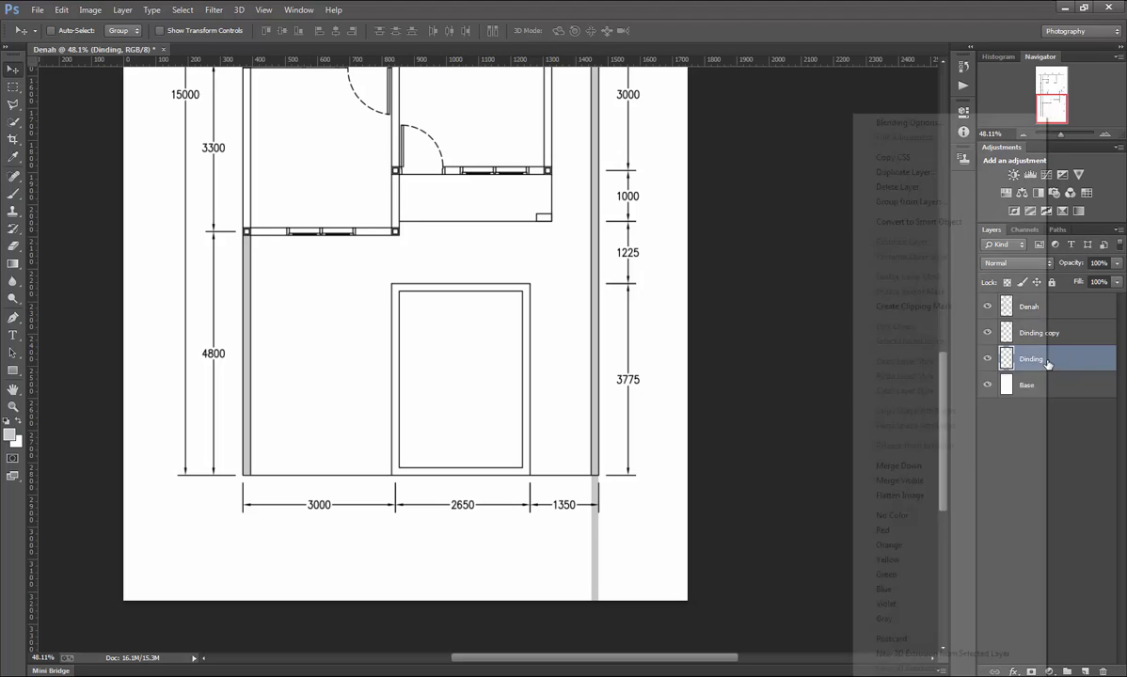
right_click(1047, 362)
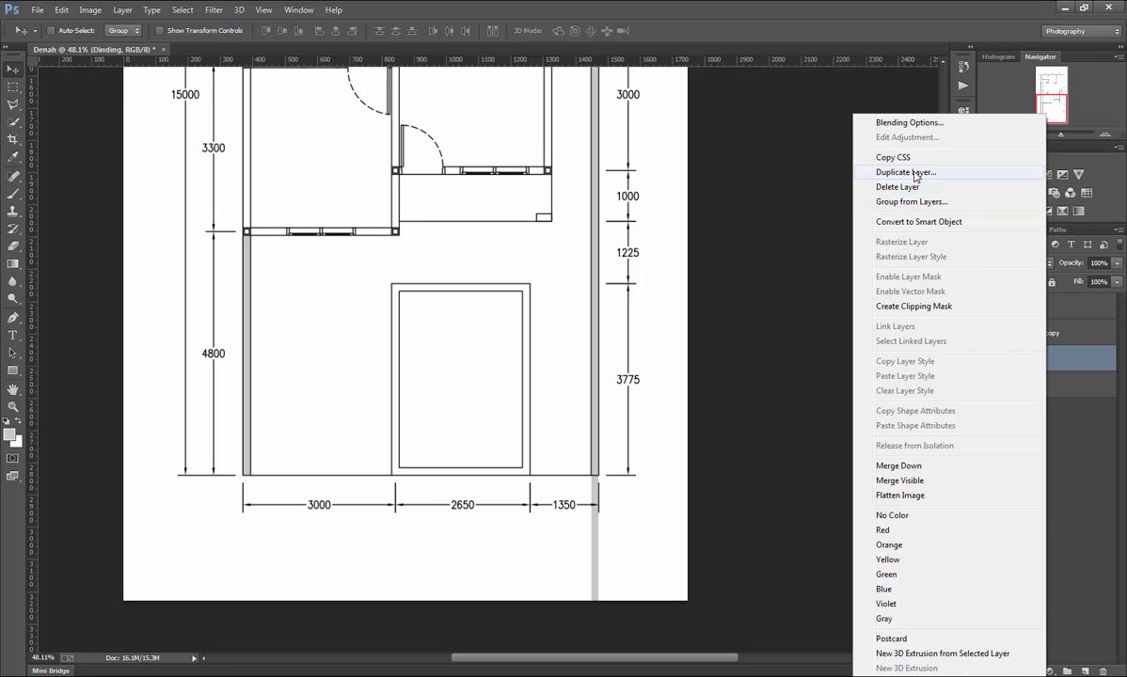
click(1070, 361)
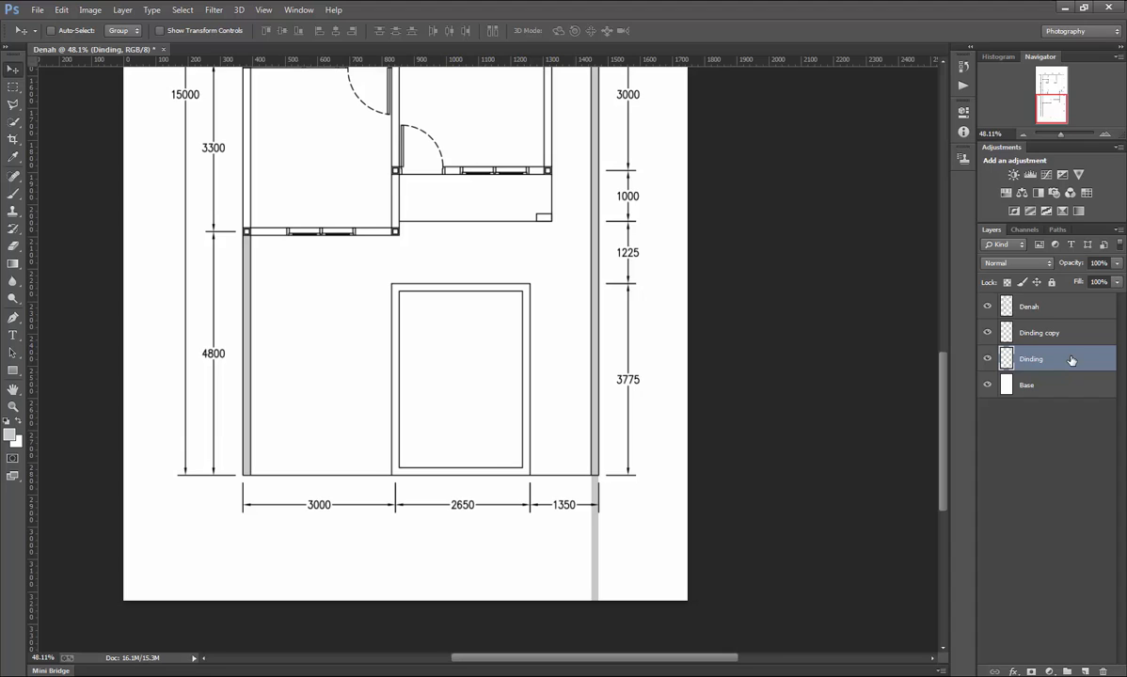
key(ctrl+j)
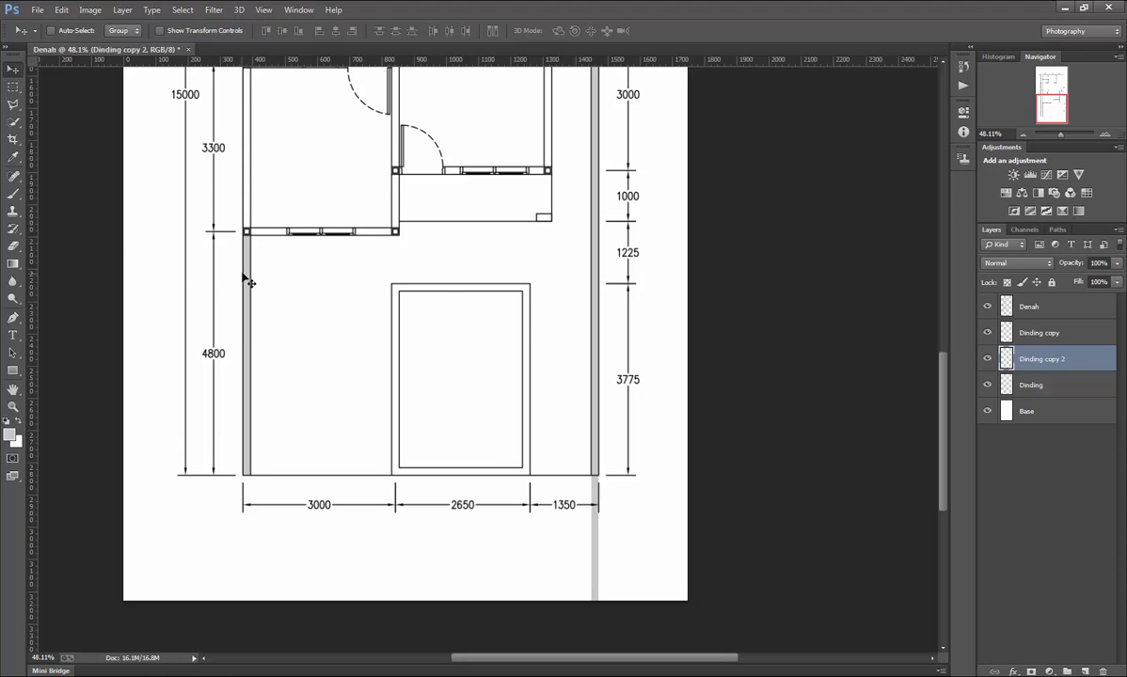
Move the second copied strip onto the left wall of the 2650-wide rectangle, aligning its lower end with the plan's base line.
drag(247, 282, 389, 352)
scroll(414, 452, up, 3)
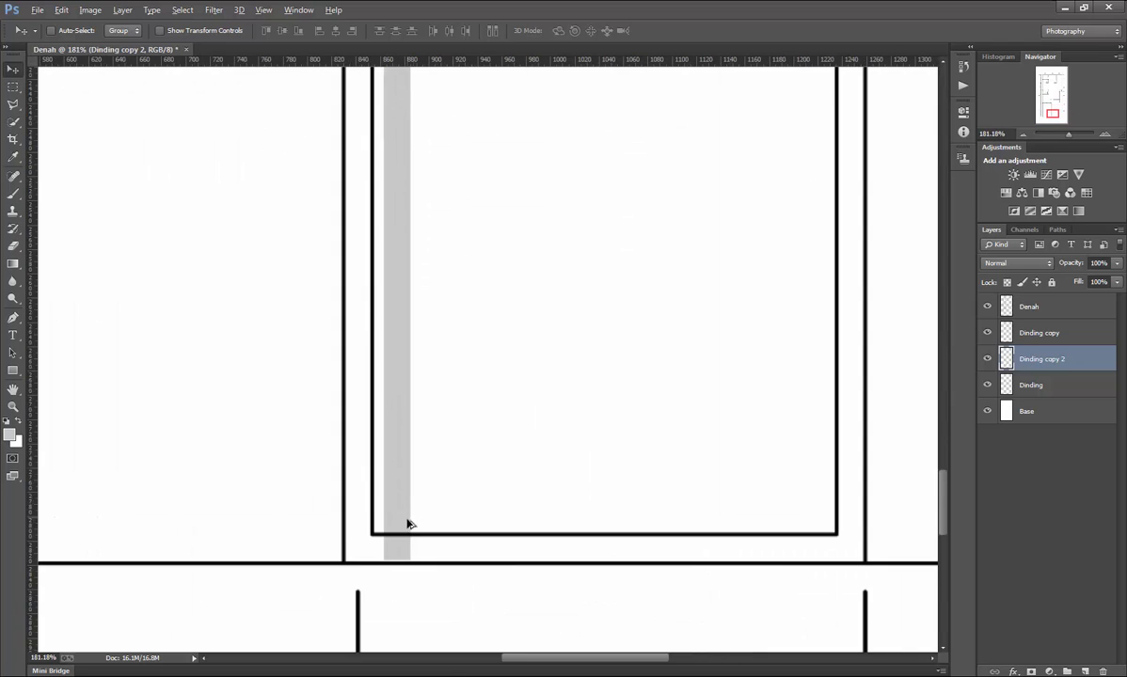
scroll(409, 524, up, 2)
drag(400, 526, 343, 523)
scroll(339, 518, down, 5)
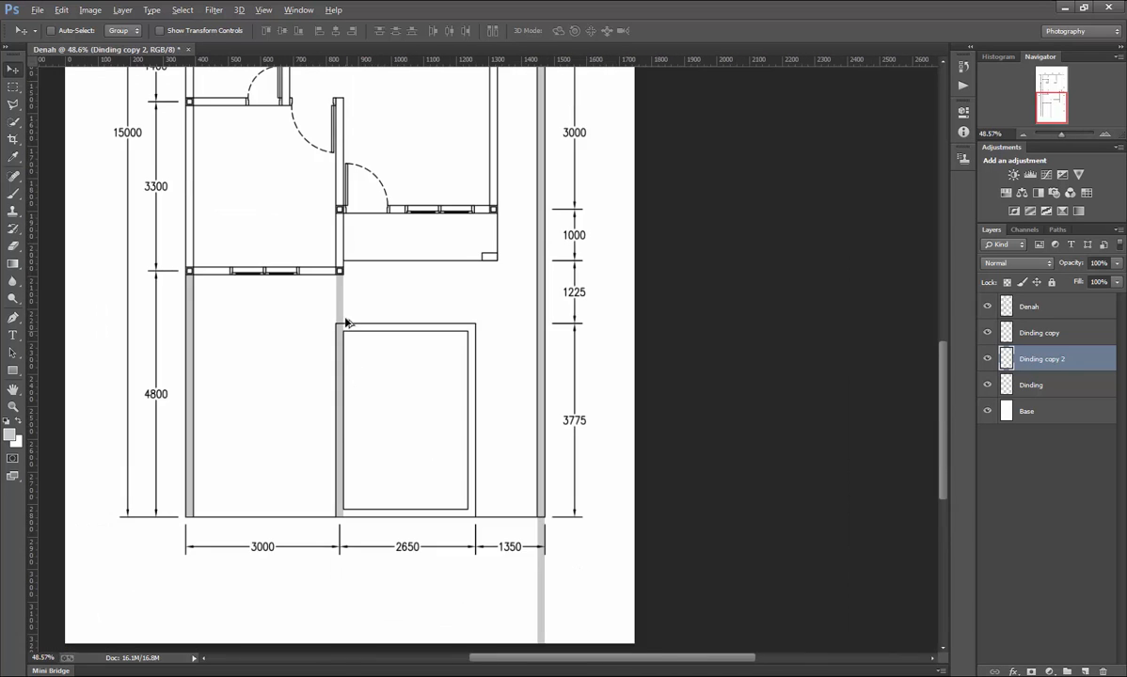
Try to shorten the strip on the 2650-wide rectangle's left wall with Free Transform to 59.38% height, and undo the change.
scroll(345, 322, up, 5)
scroll(340, 332, up, 2)
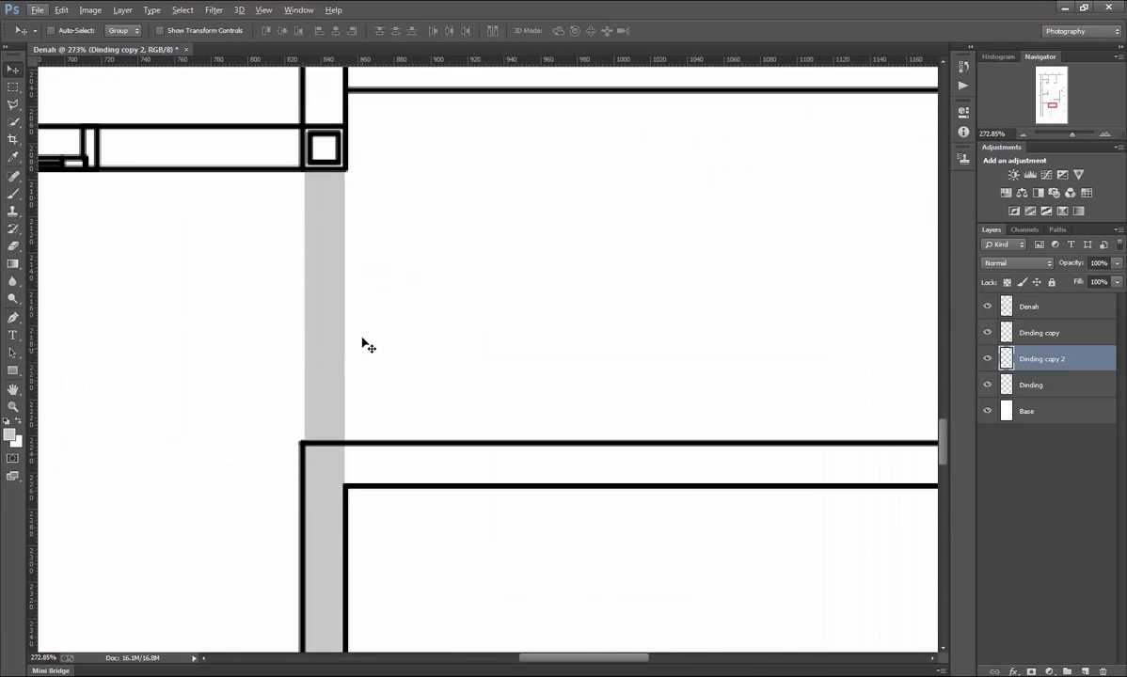
scroll(363, 346, up, 1)
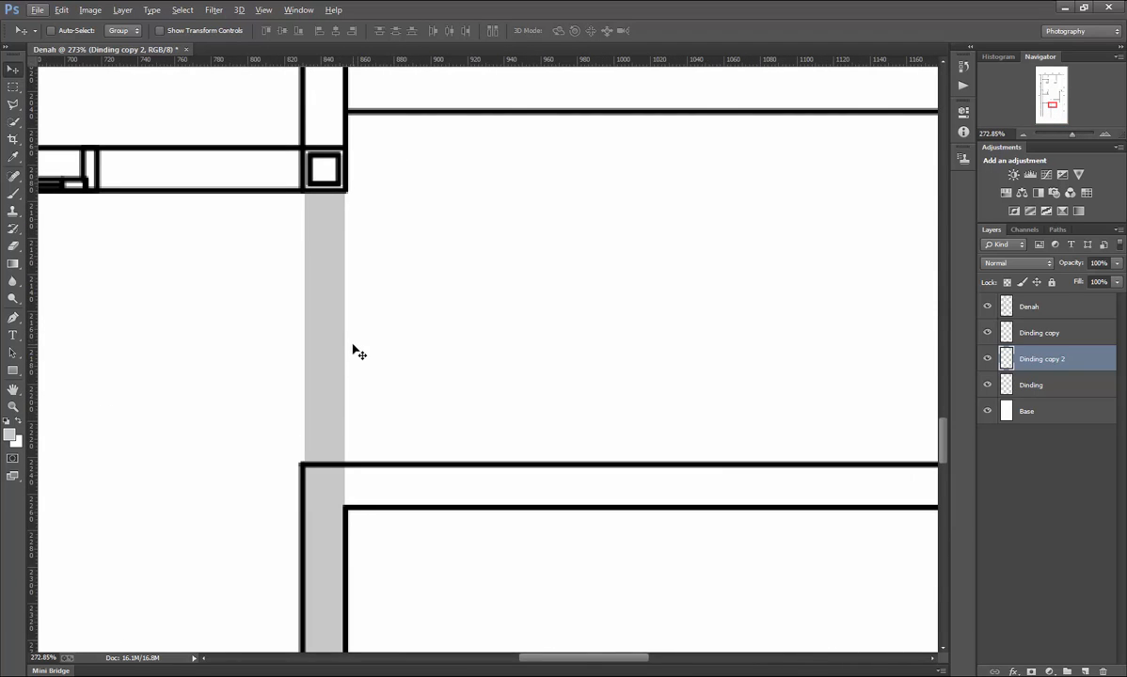
click(62, 12)
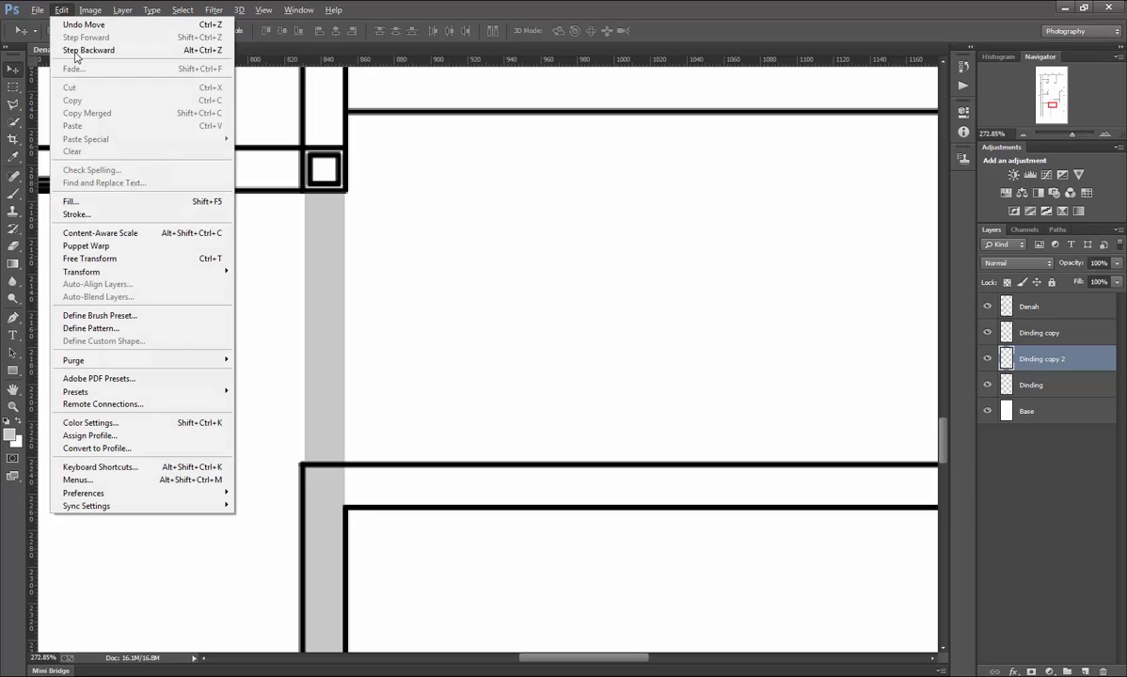
click(122, 256)
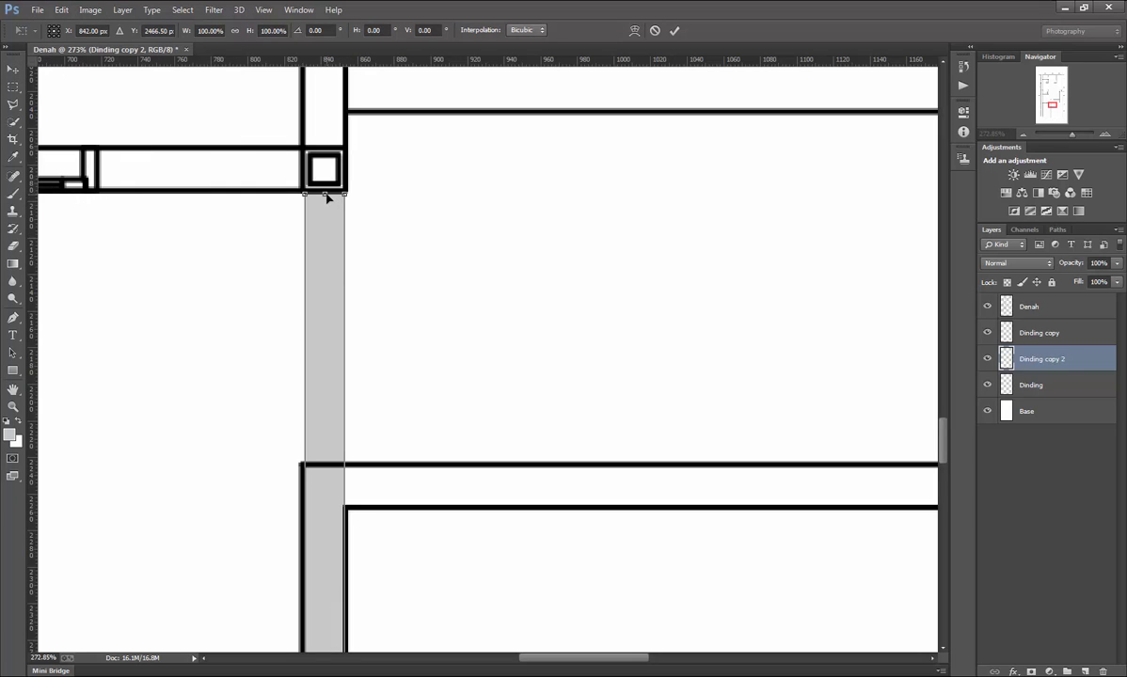
drag(324, 195, 318, 472)
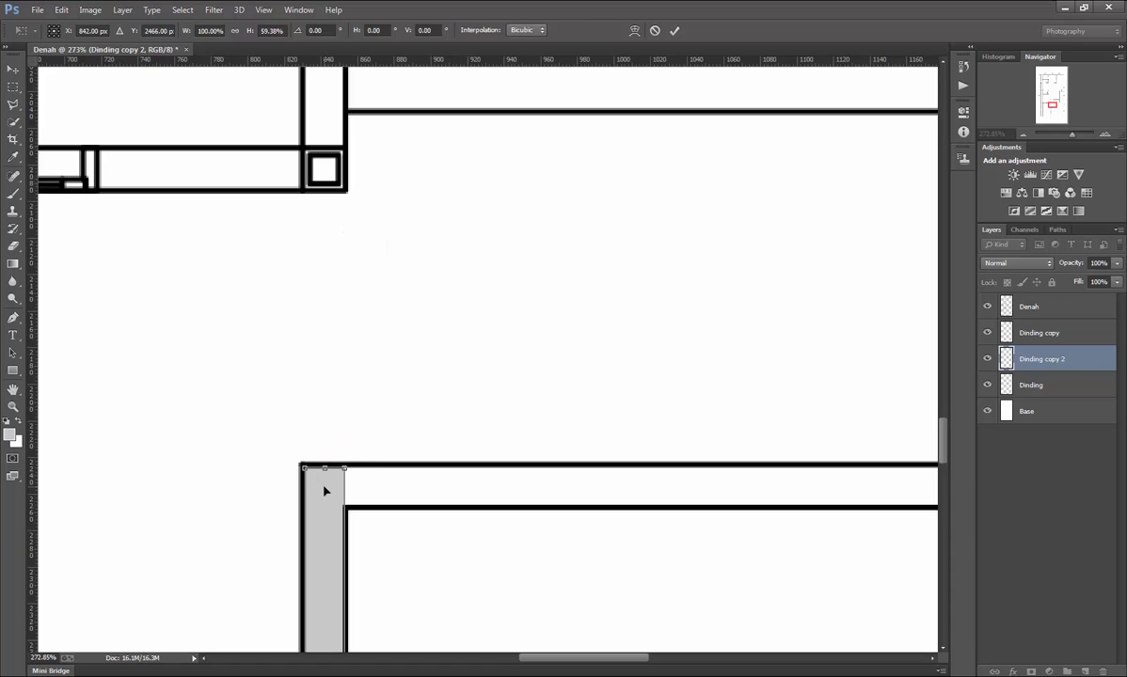
key(Return)
scroll(324, 471, down, 6)
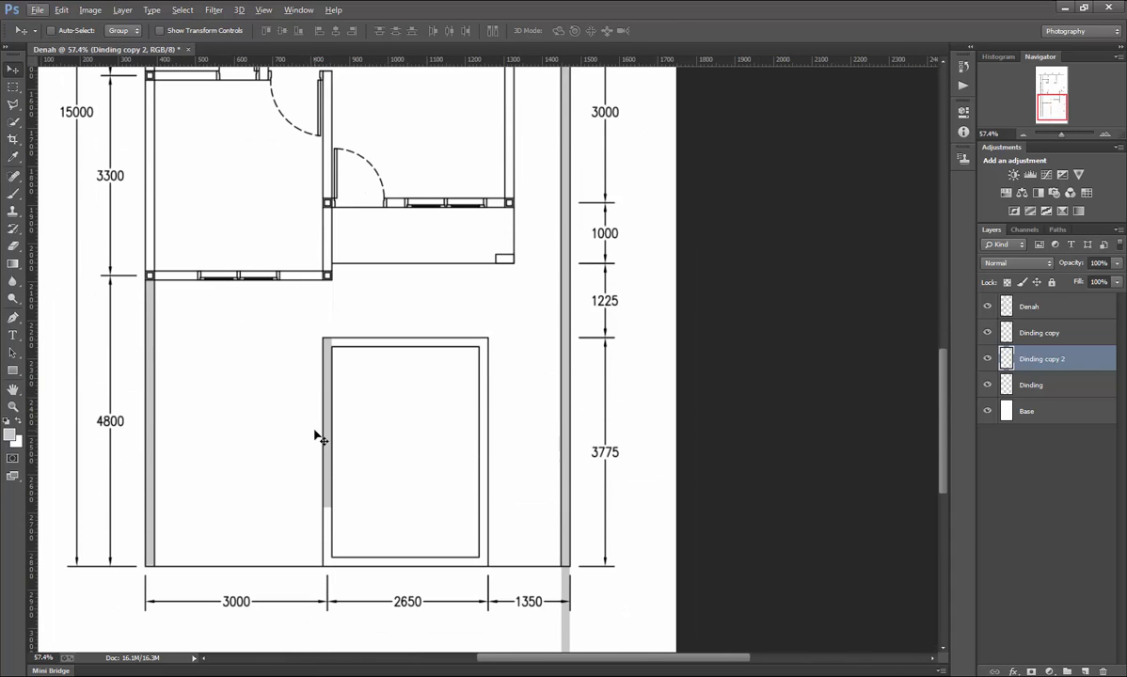
key(ctrl+z)
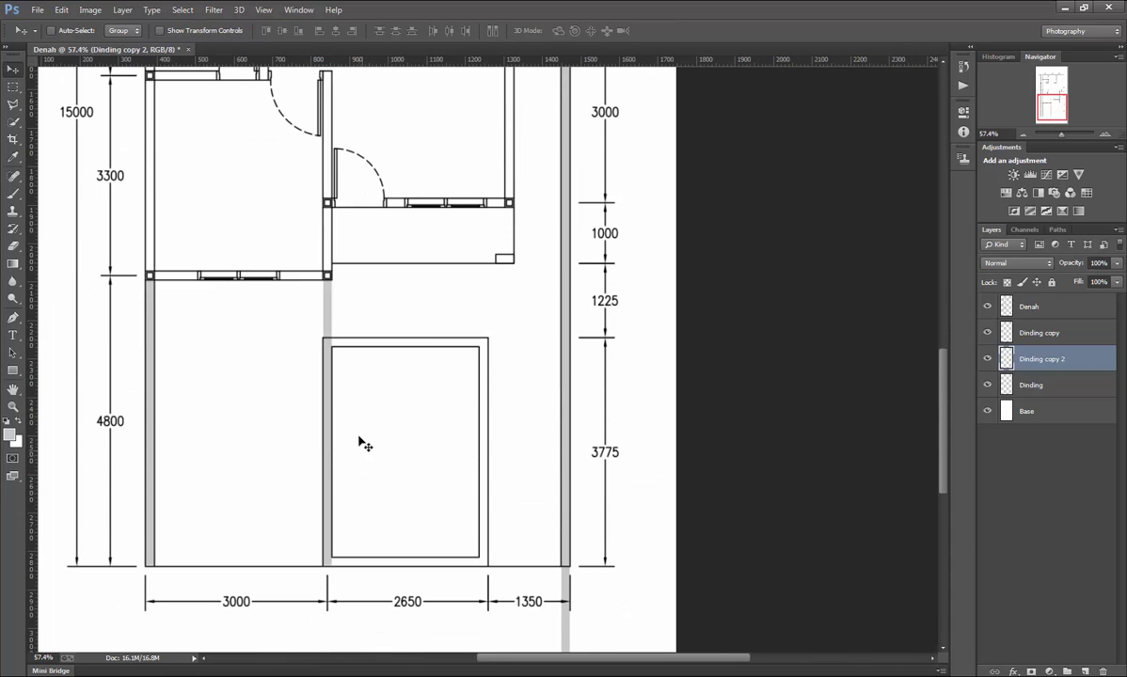
Shorten the strip on the 2650-wide rectangle's left wall with Free Transform so its upper edge meets the rectangle's upper outer line.
key(ctrl+t)
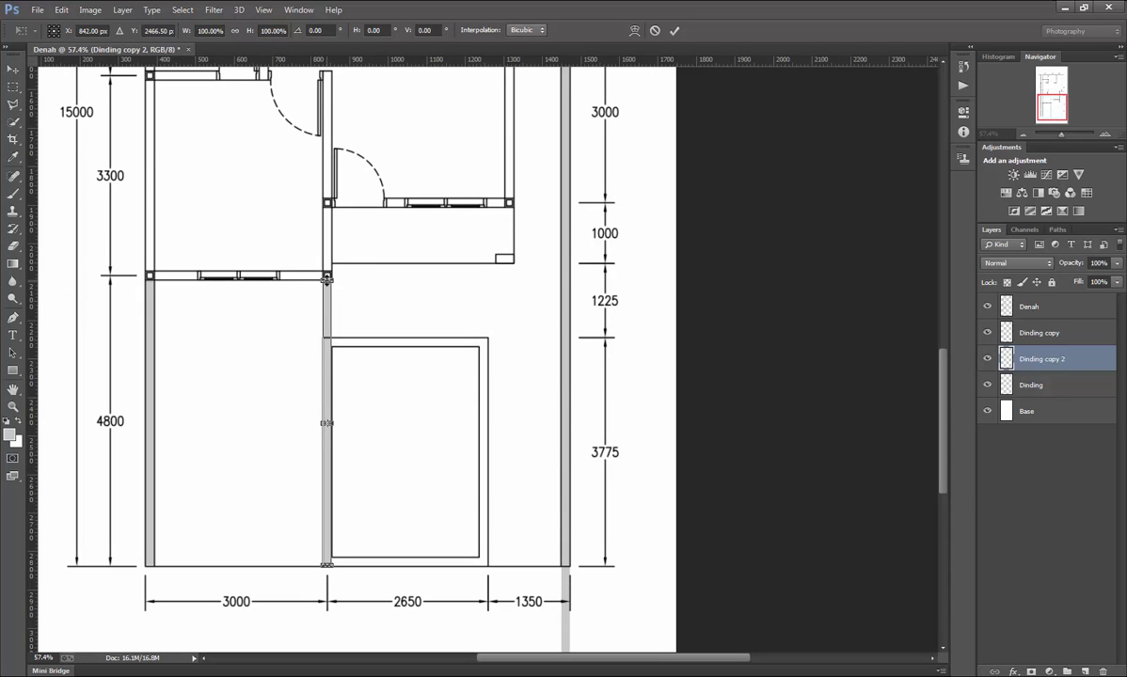
drag(327, 279, 326, 337)
scroll(326, 337, up, 5)
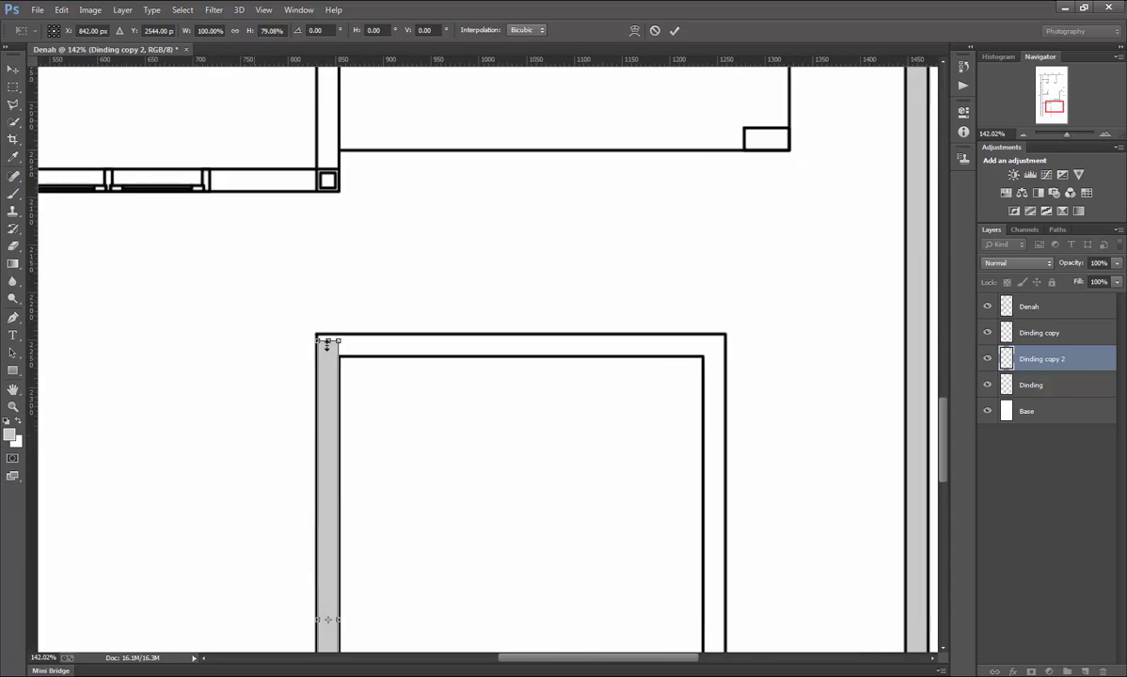
scroll(326, 345, up, 5)
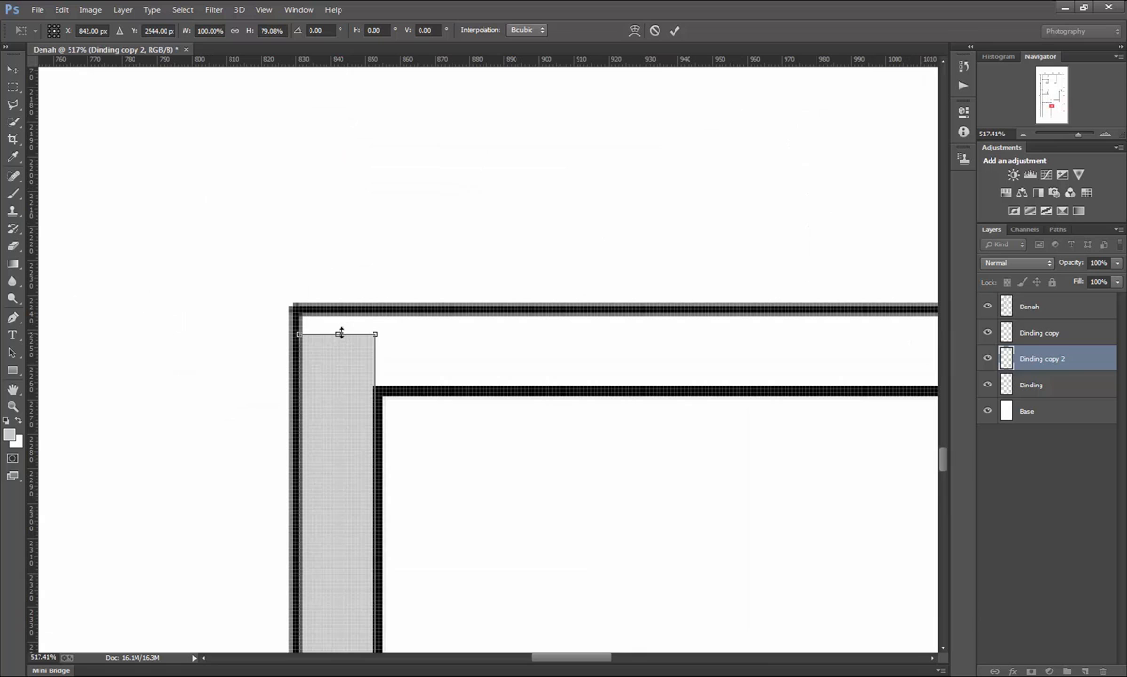
drag(341, 334, 341, 316)
key(Return)
scroll(345, 357, down, 7)
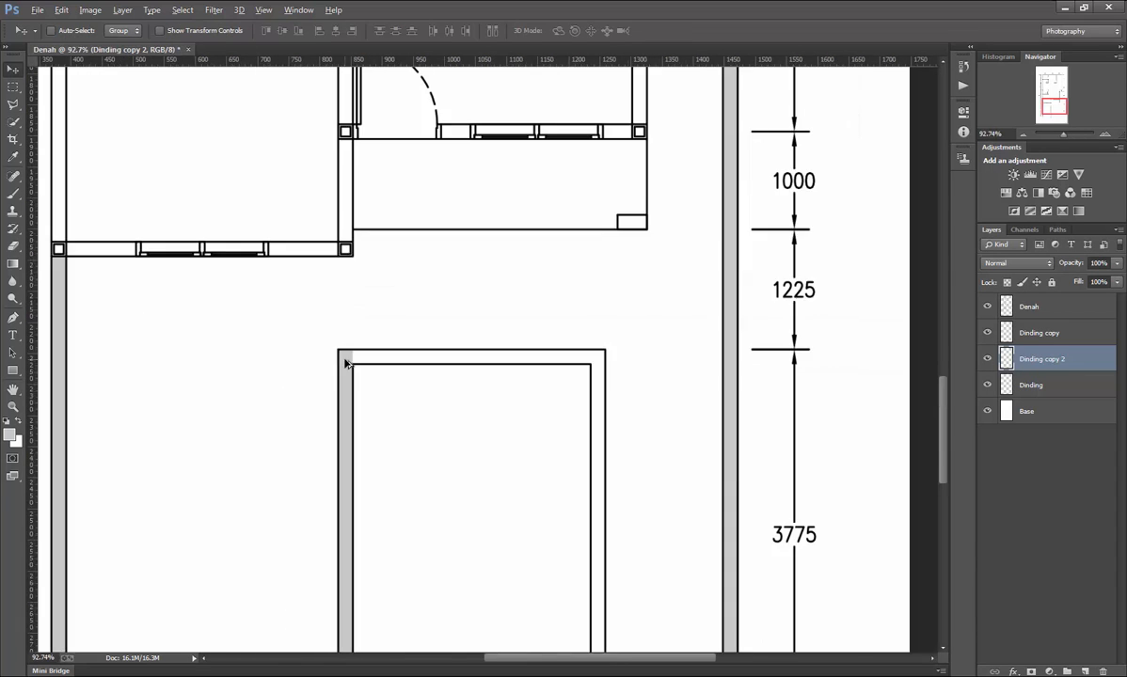
scroll(348, 386, down, 3)
scroll(356, 508, up, 3)
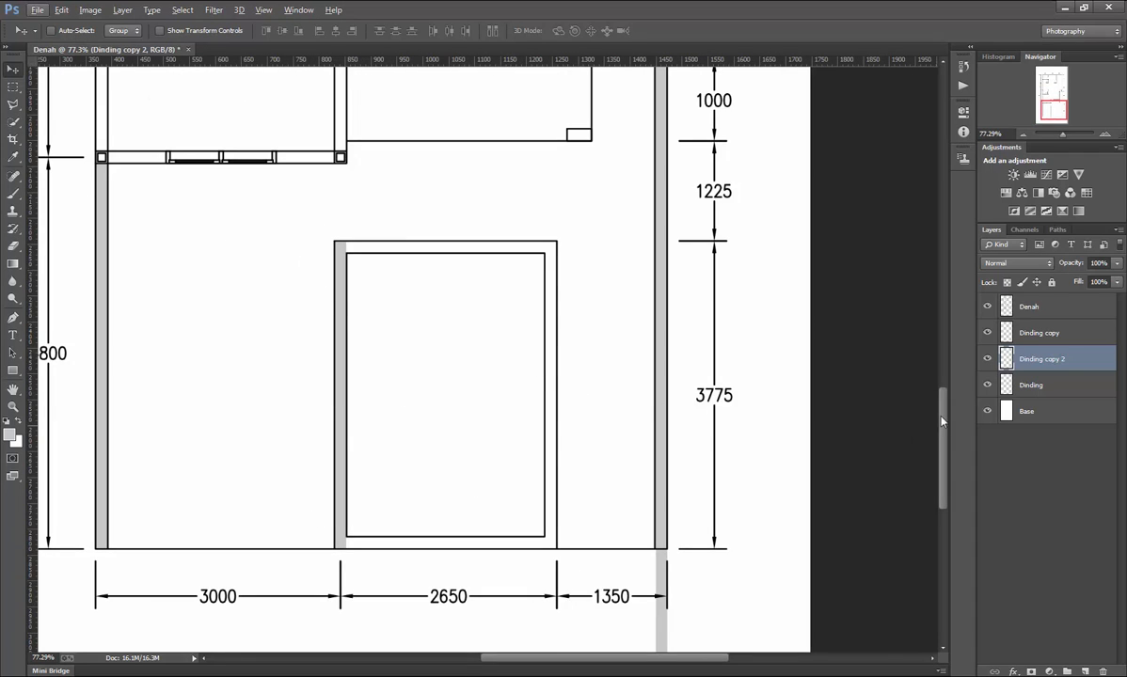
Duplicate the rectangle's left wall strip, shift the copy into the rectangle, and rotate it 90° clockwise.
key(ctrl+j)
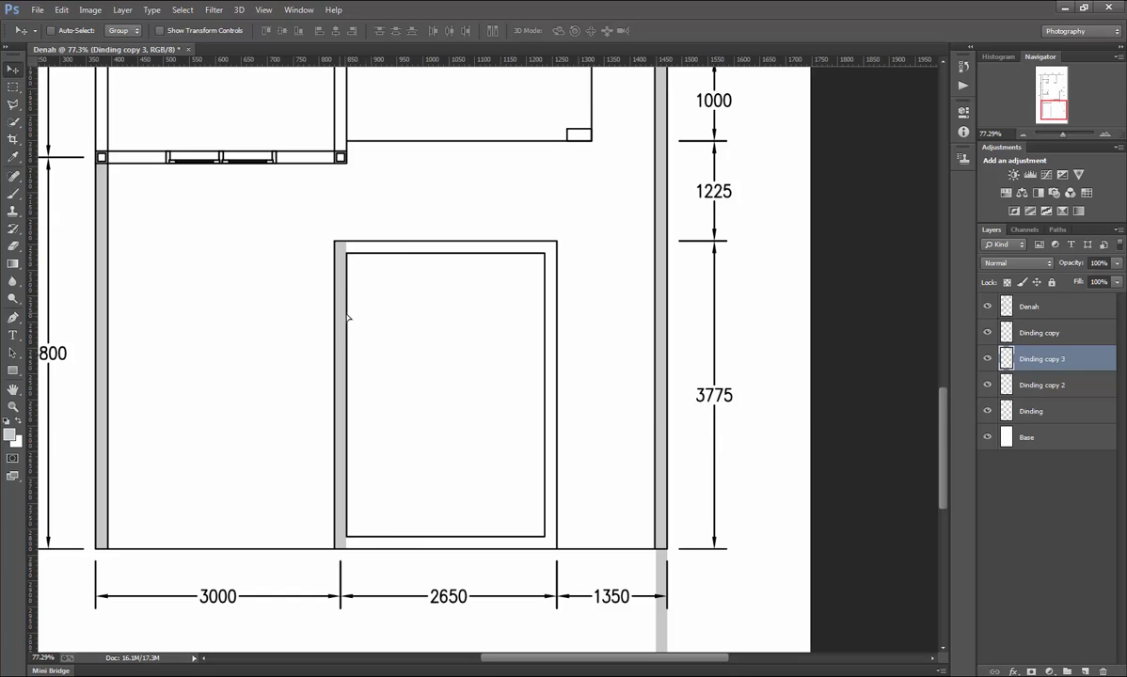
drag(348, 318, 404, 312)
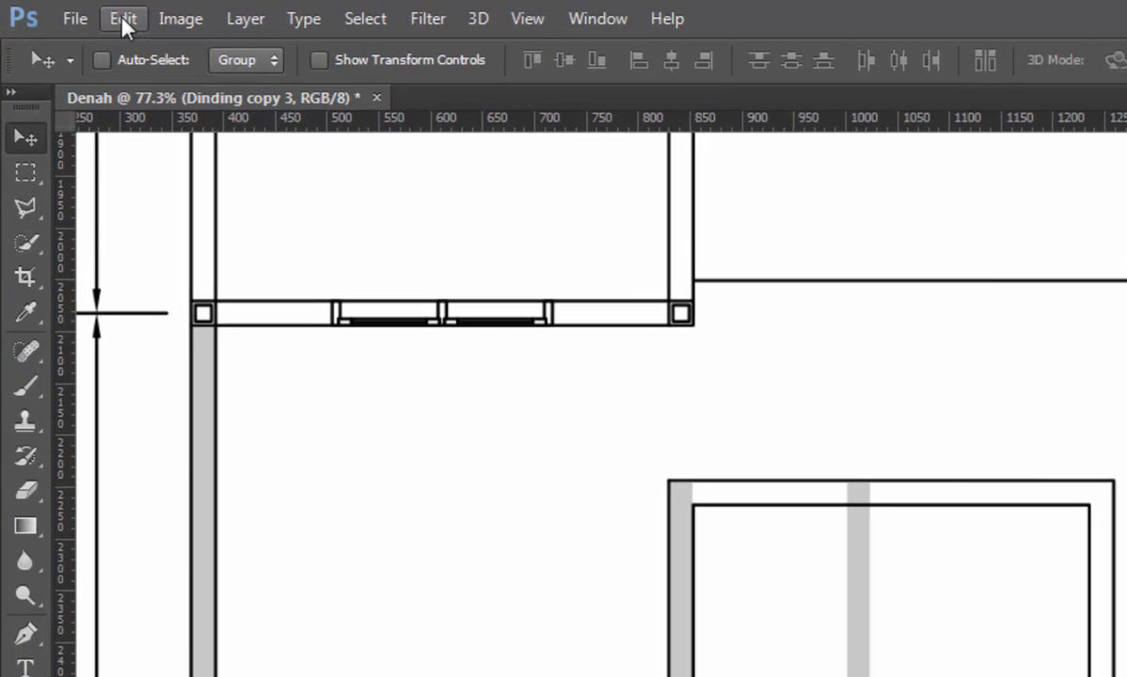
click(125, 19)
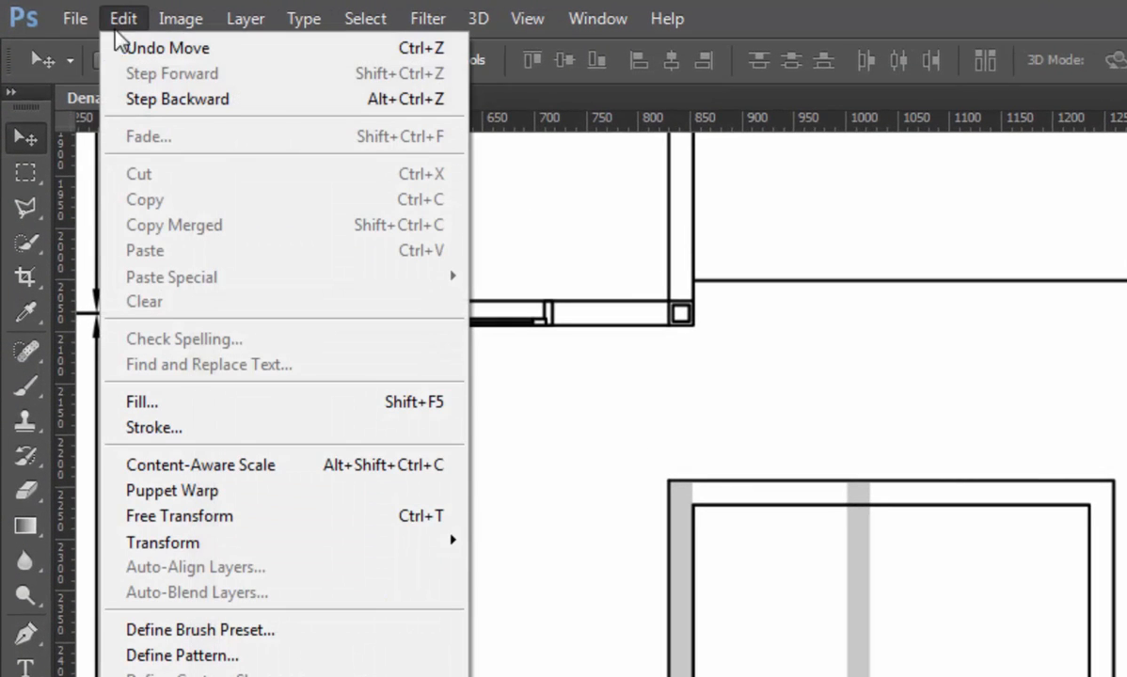
mouse_move(213, 543)
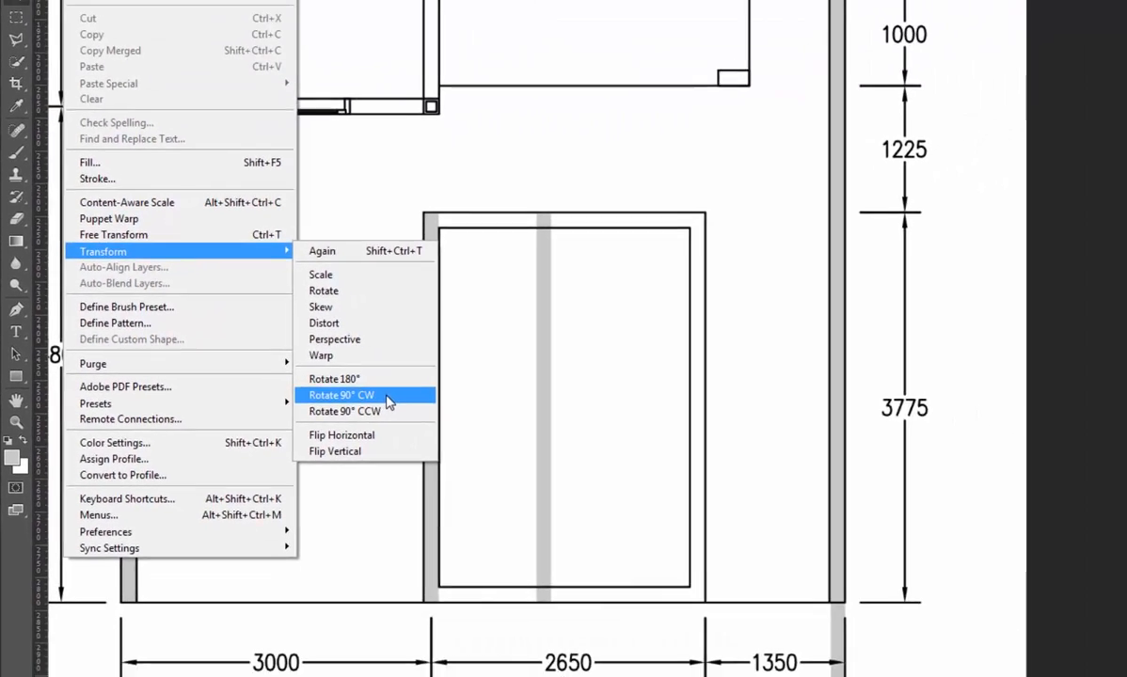
click(605, 425)
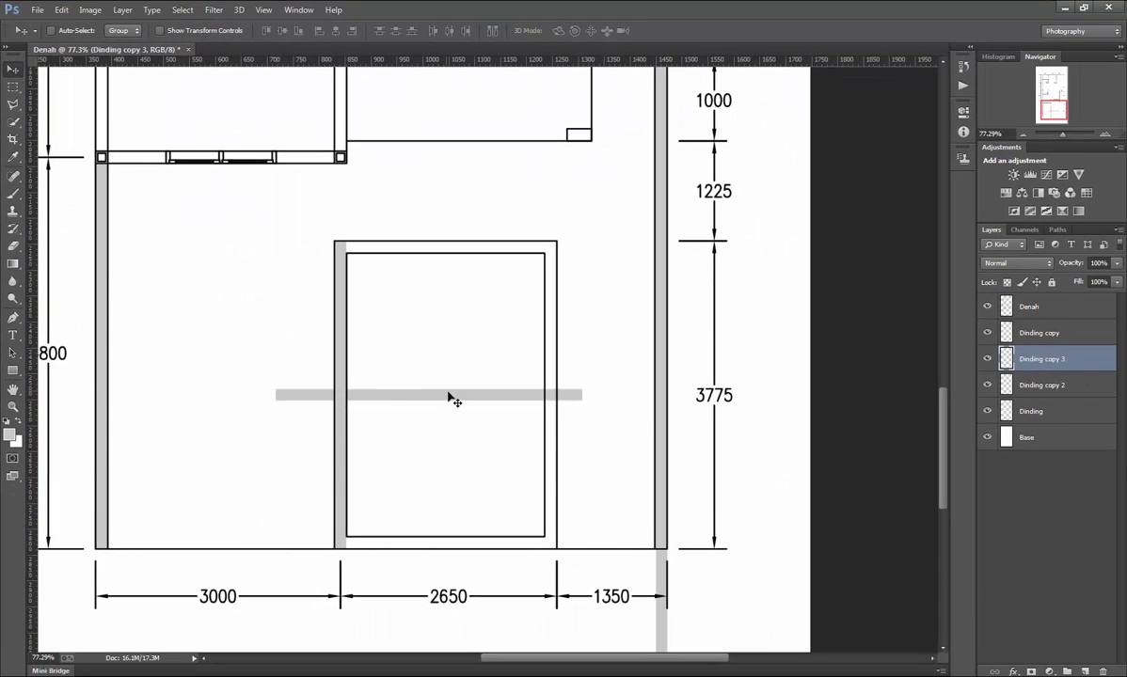
Move the rotated strip onto the rectangle's upper wall, aligning its left end with the left wall strip.
drag(393, 400, 511, 299)
scroll(459, 276, up, 5)
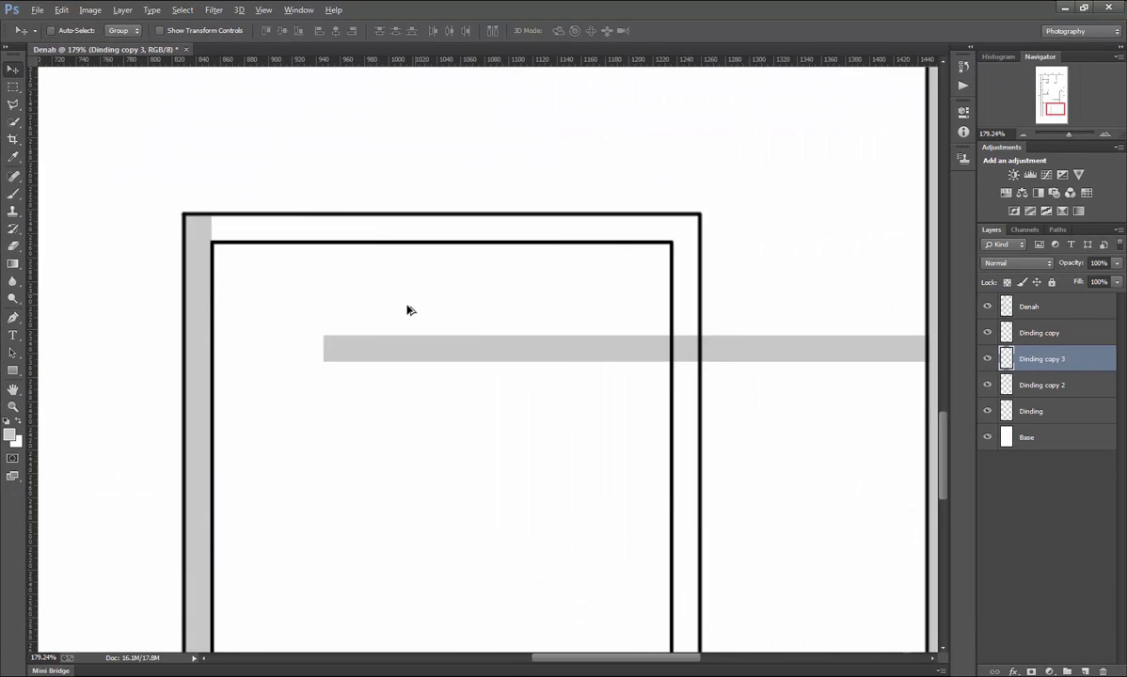
drag(358, 350, 227, 206)
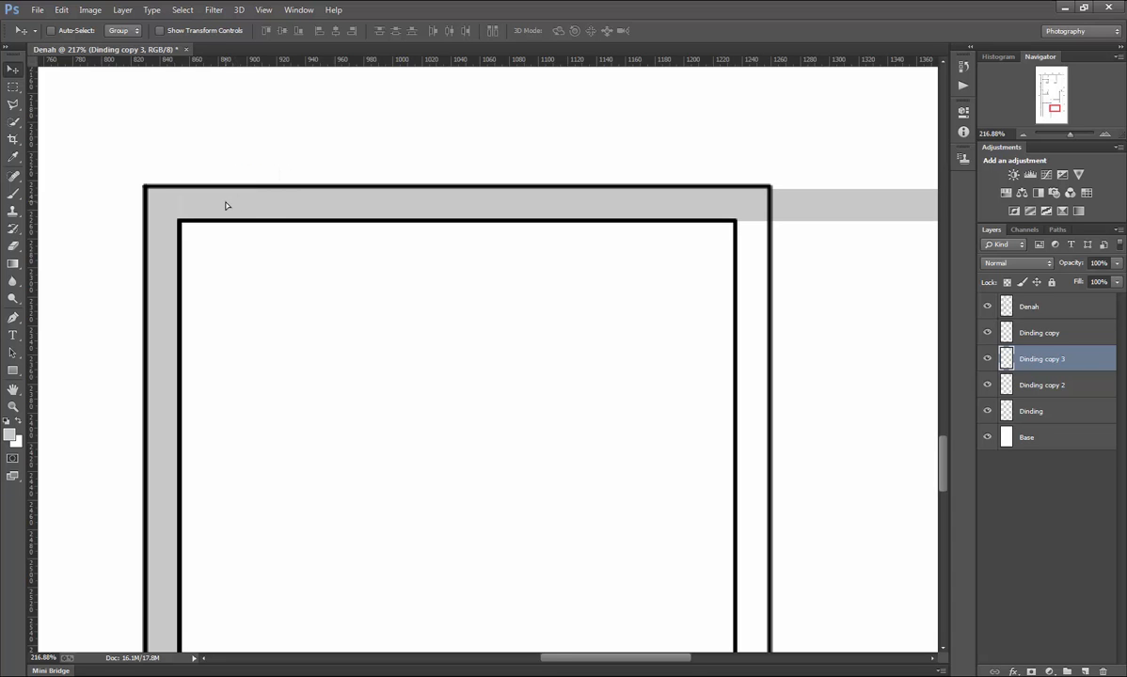
Cut off the upper strip's overhang beyond the rectangle's right wall by deleting a rectangular marquee selection, and deselect.
scroll(274, 216, down, 3)
scroll(458, 227, down, 3)
scroll(480, 221, up, 4)
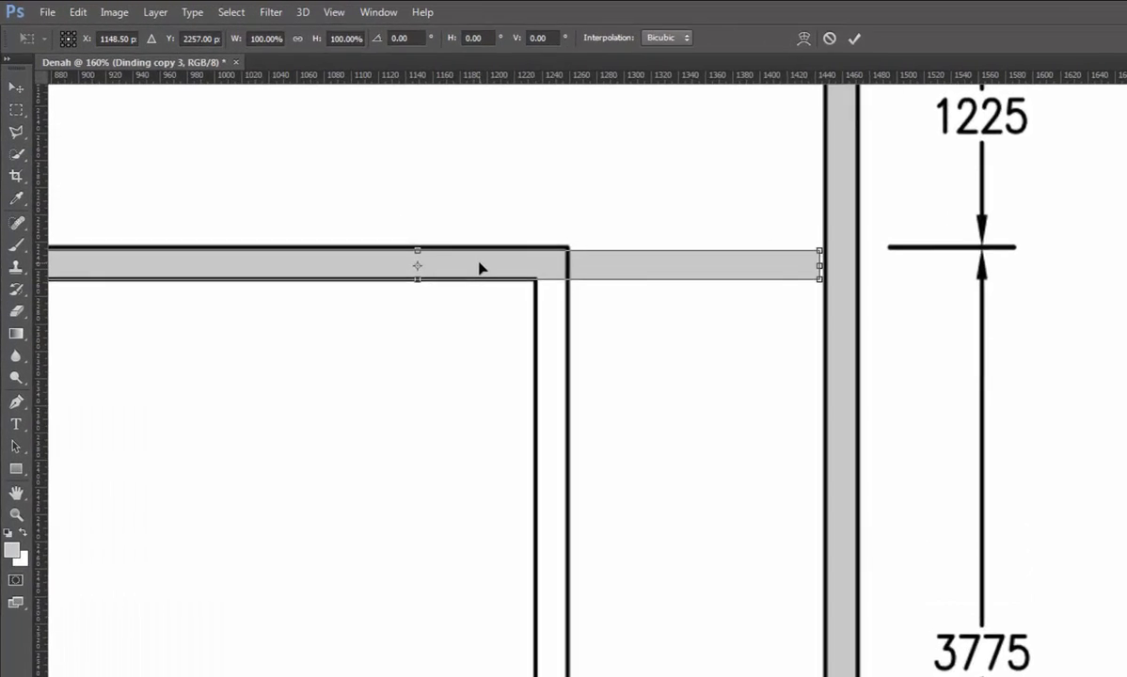
key(Return)
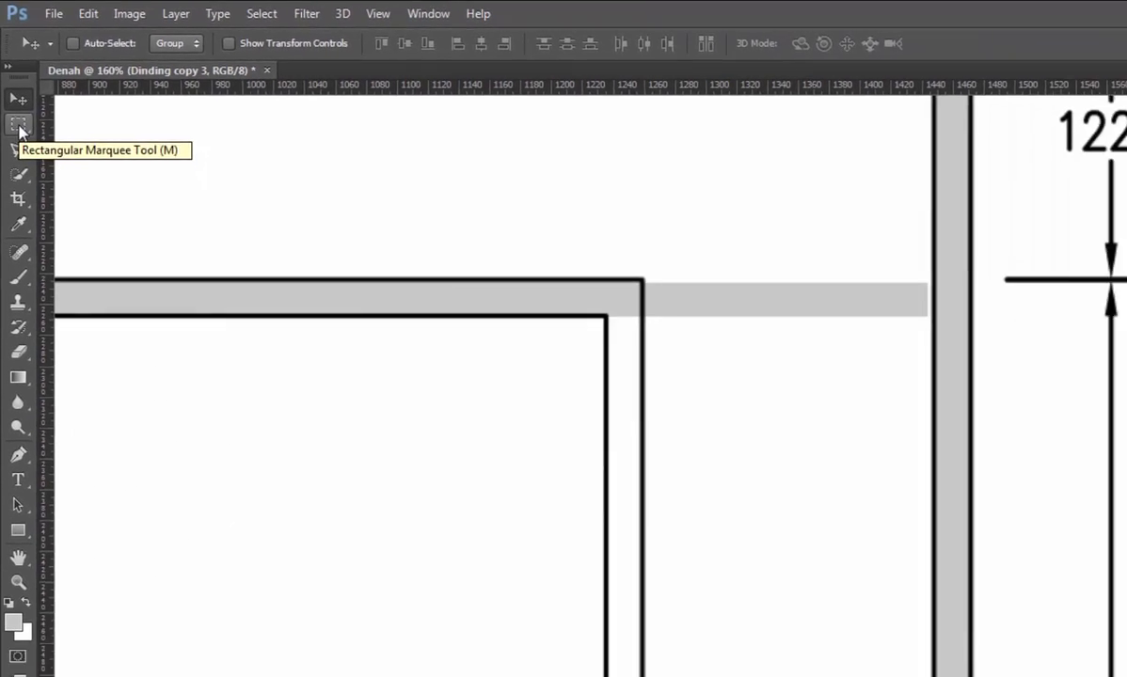
click(19, 126)
drag(740, 137, 448, 367)
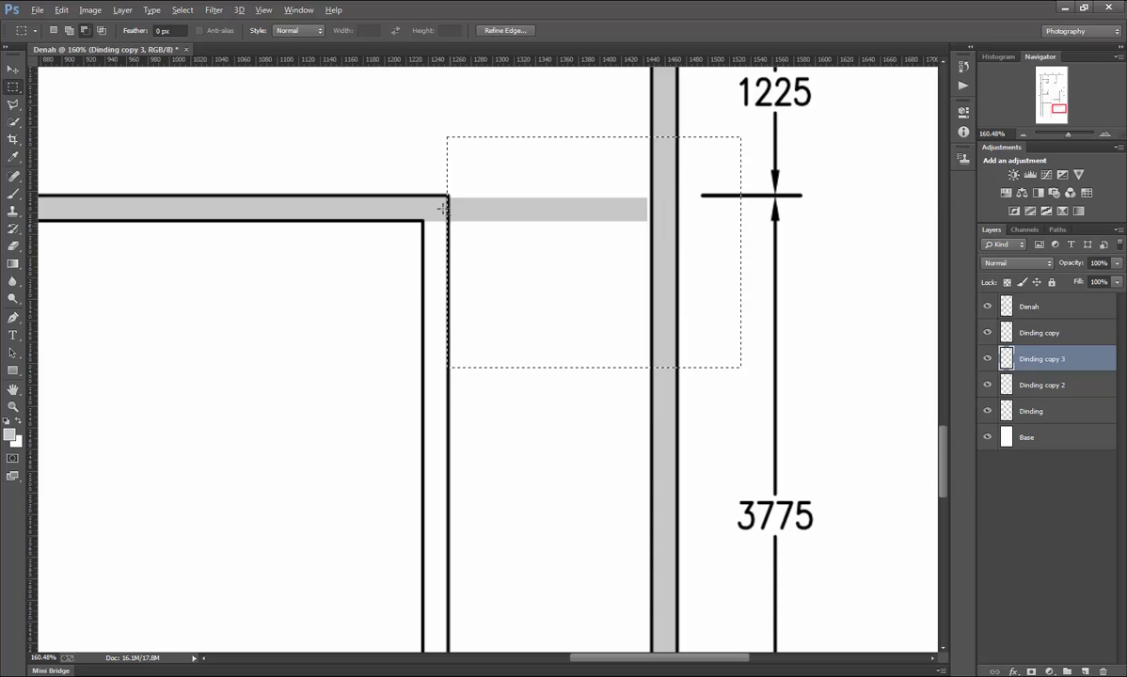
alt+scroll(460, 201, up, 10)
alt+scroll(459, 200, down, 5)
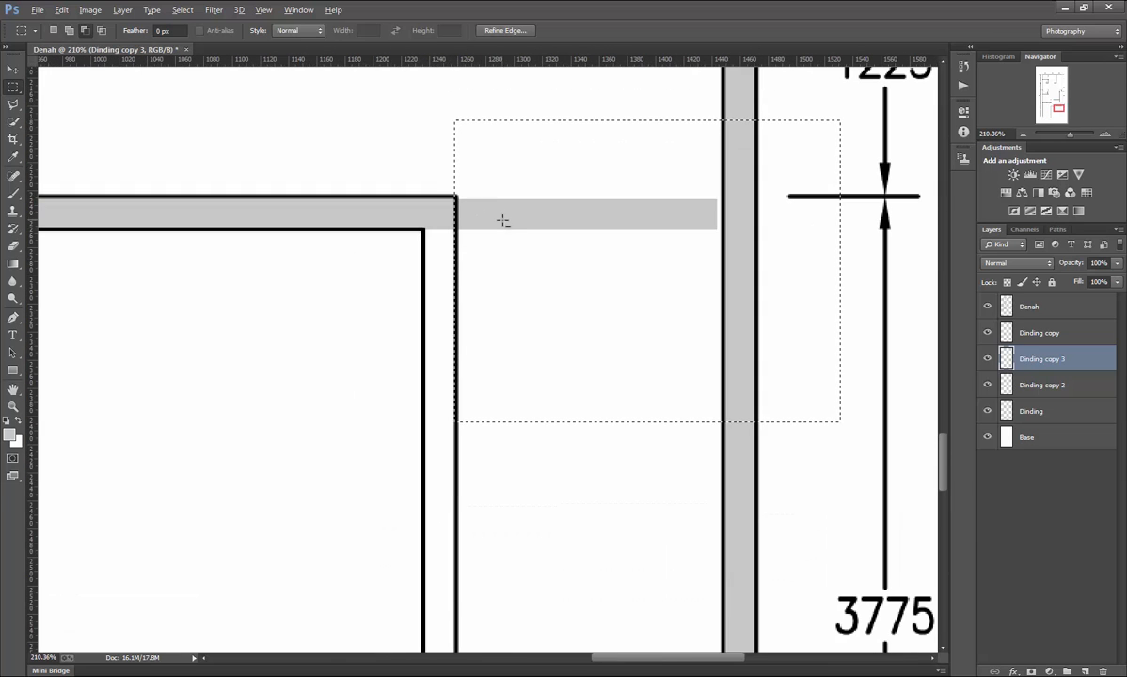
key(ctrl+d)
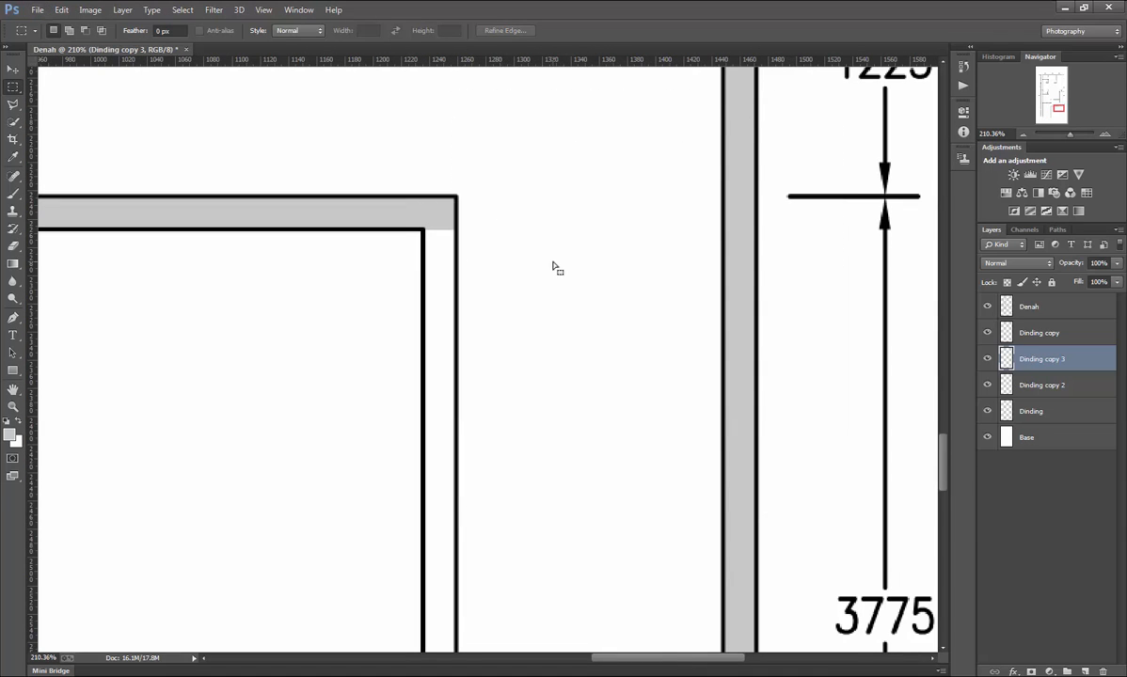
Duplicate the rectangle's upper wall strip with the Dinding copy 3 layer and move the copy onto the lower wall.
scroll(552, 259, down, 6)
alt+scroll(511, 301, up, 1)
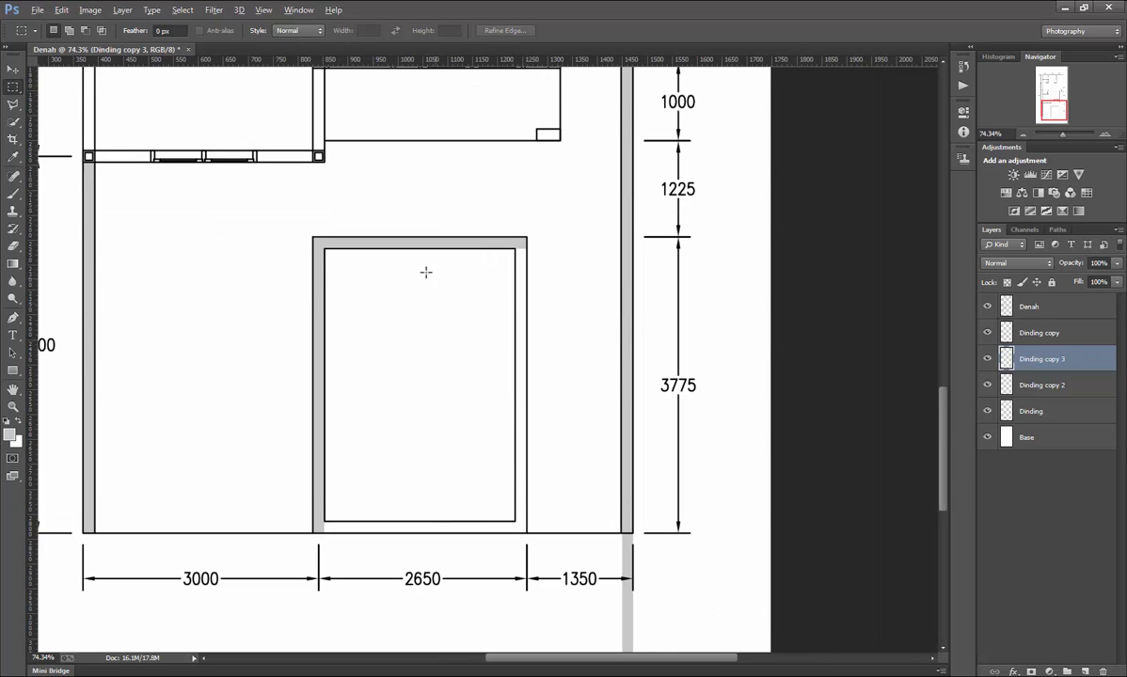
click(14, 69)
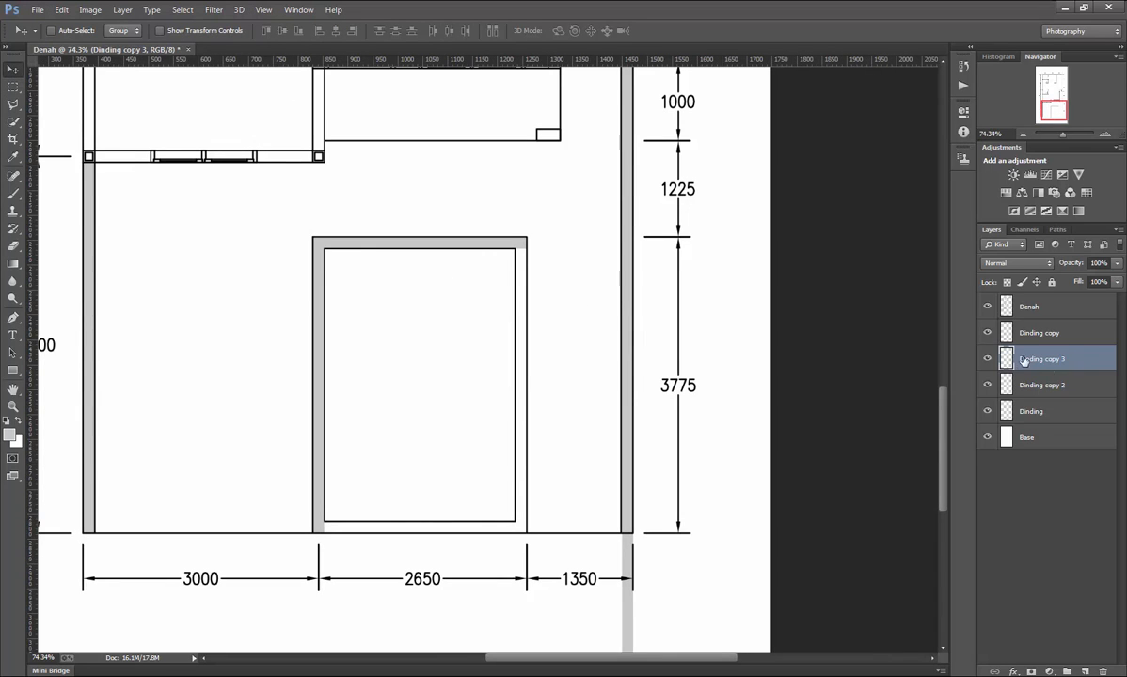
click(987, 360)
click(988, 359)
key(ctrl+j)
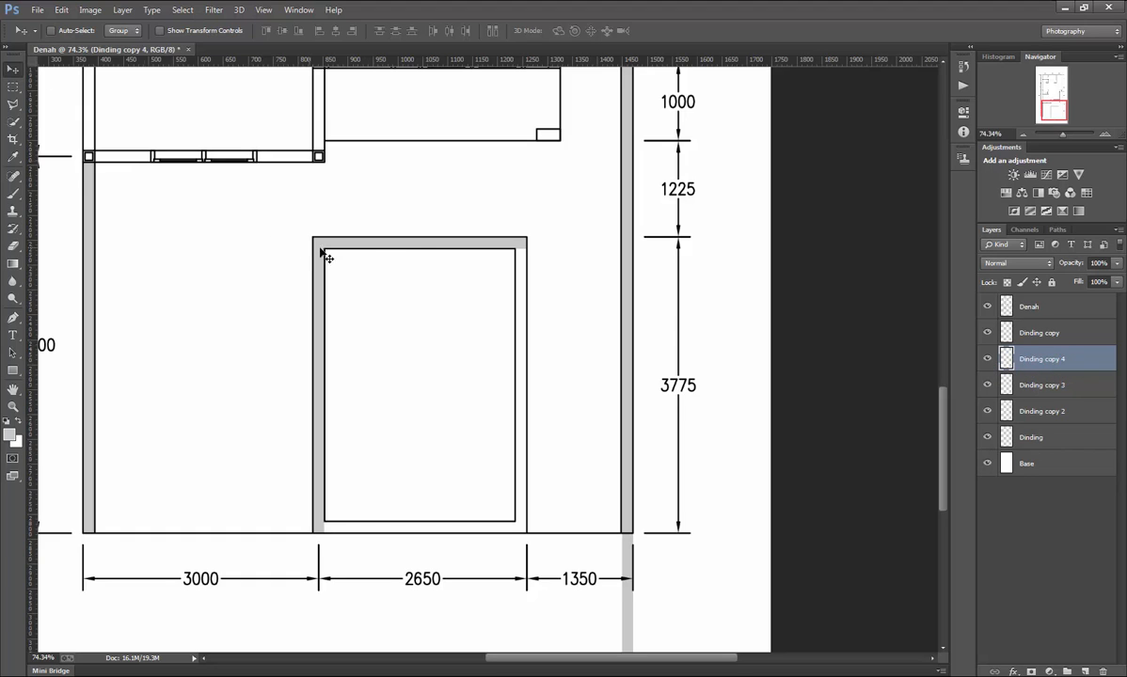
drag(410, 244, 416, 593)
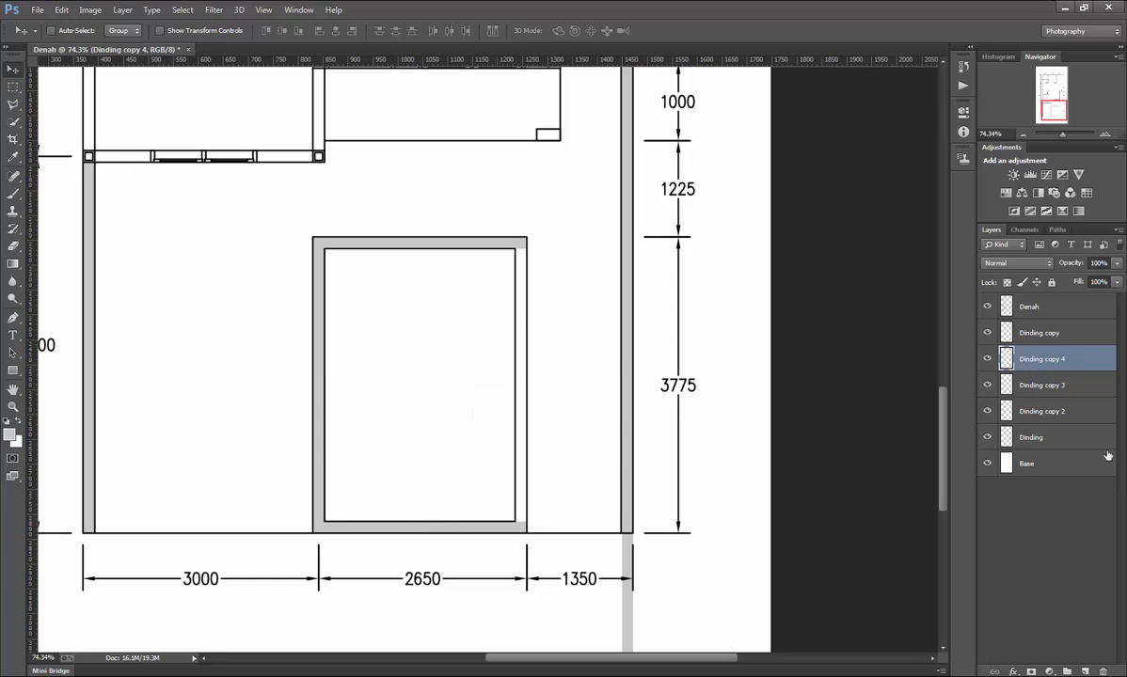
Duplicate the rectangle's left wall strip, Dinding copy 2, and move the copy straight across onto the right wall.
ctrl+click(320, 301)
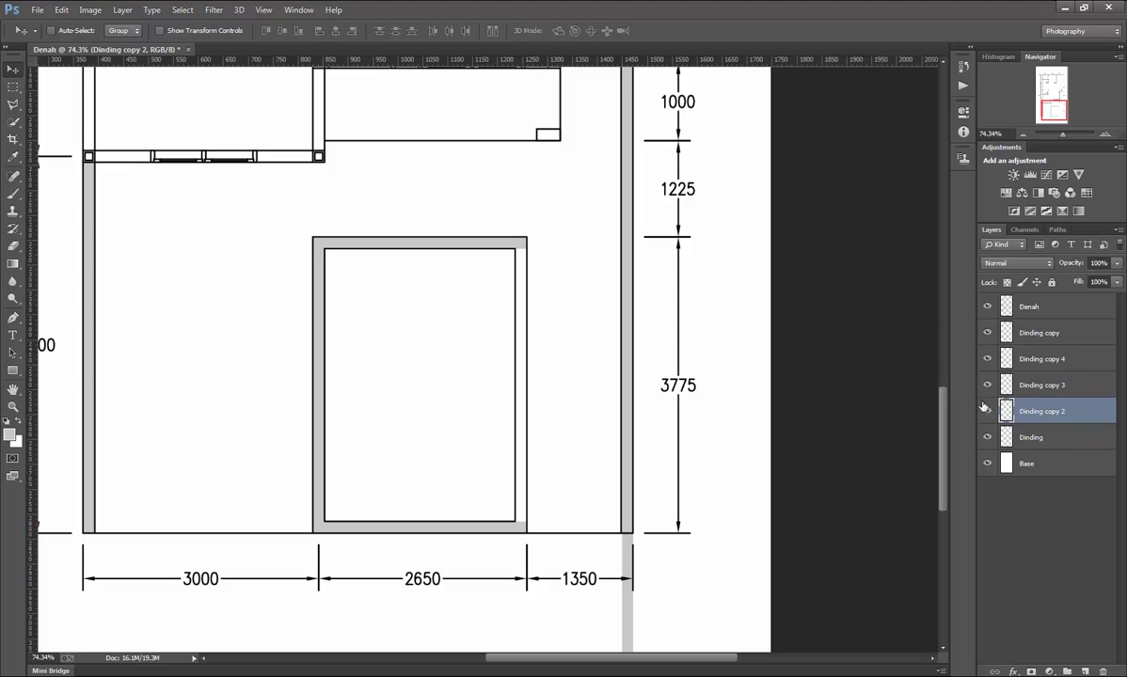
ctrl+click(457, 242)
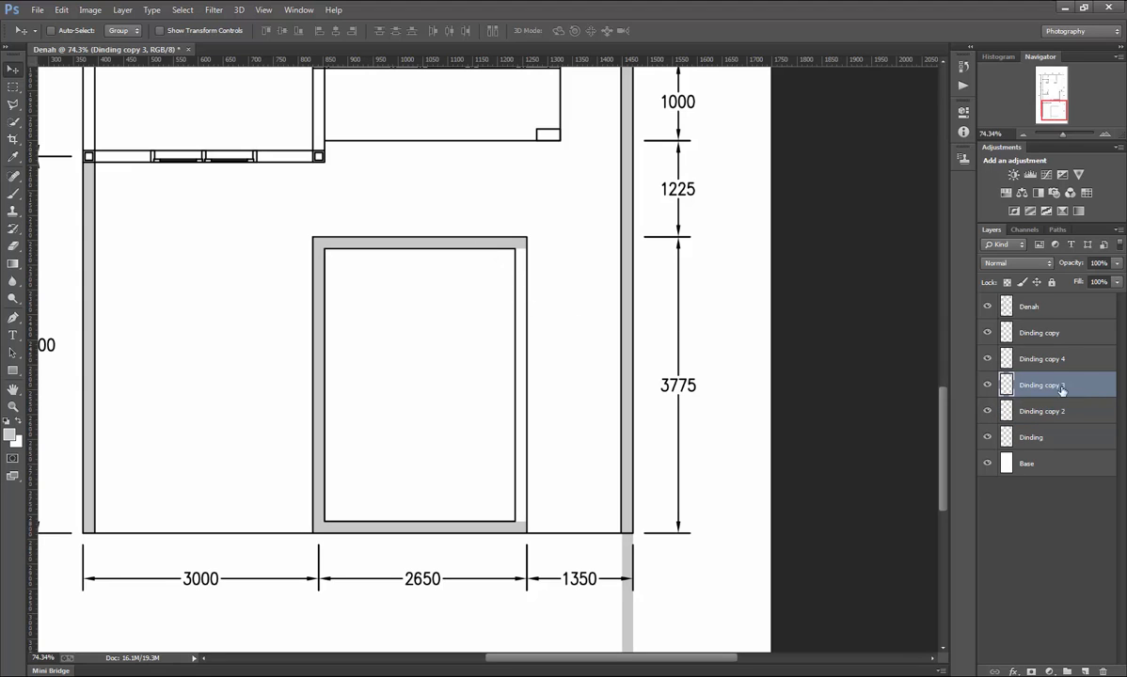
ctrl+click(319, 307)
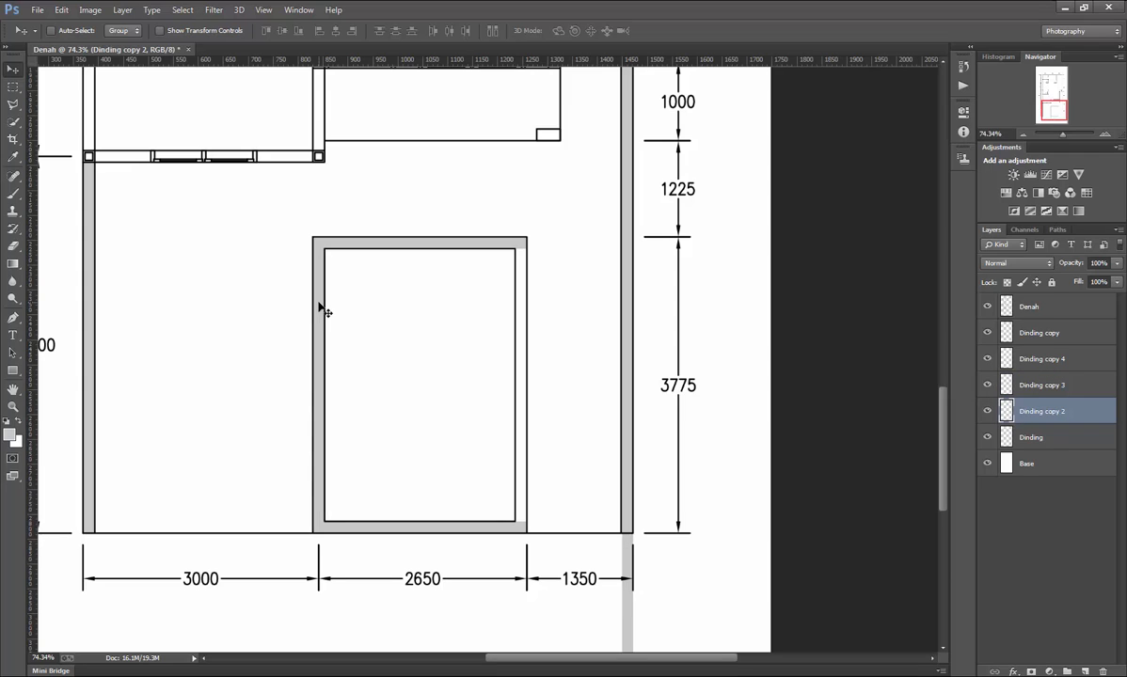
key(ctrl+j)
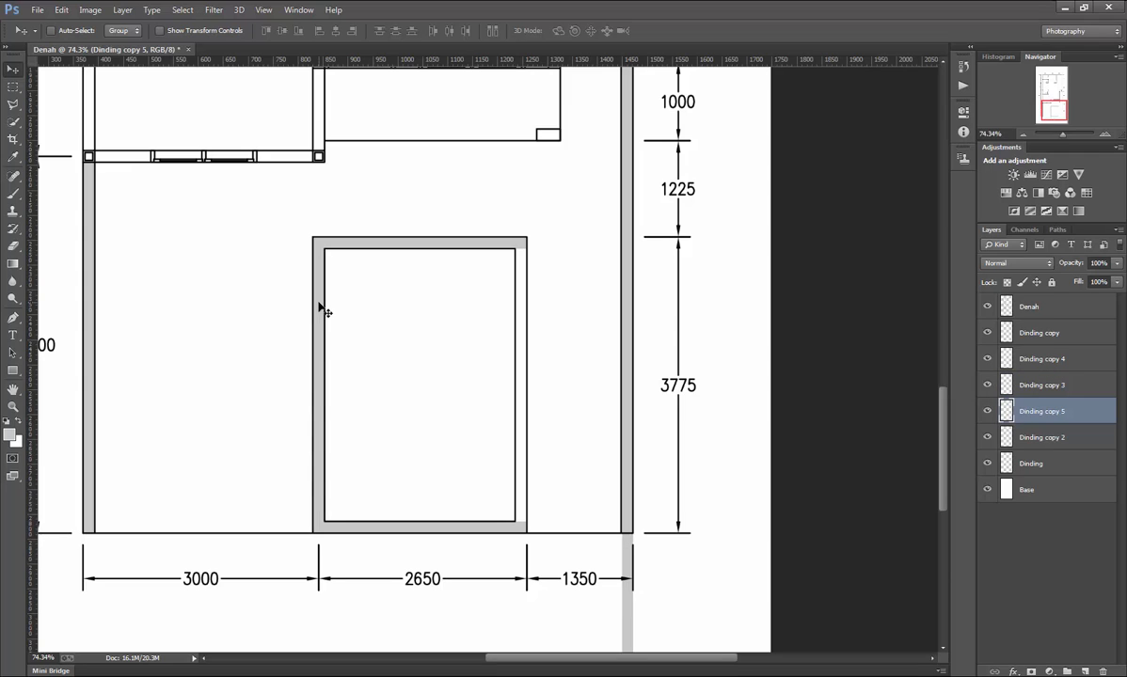
drag(320, 308, 522, 314)
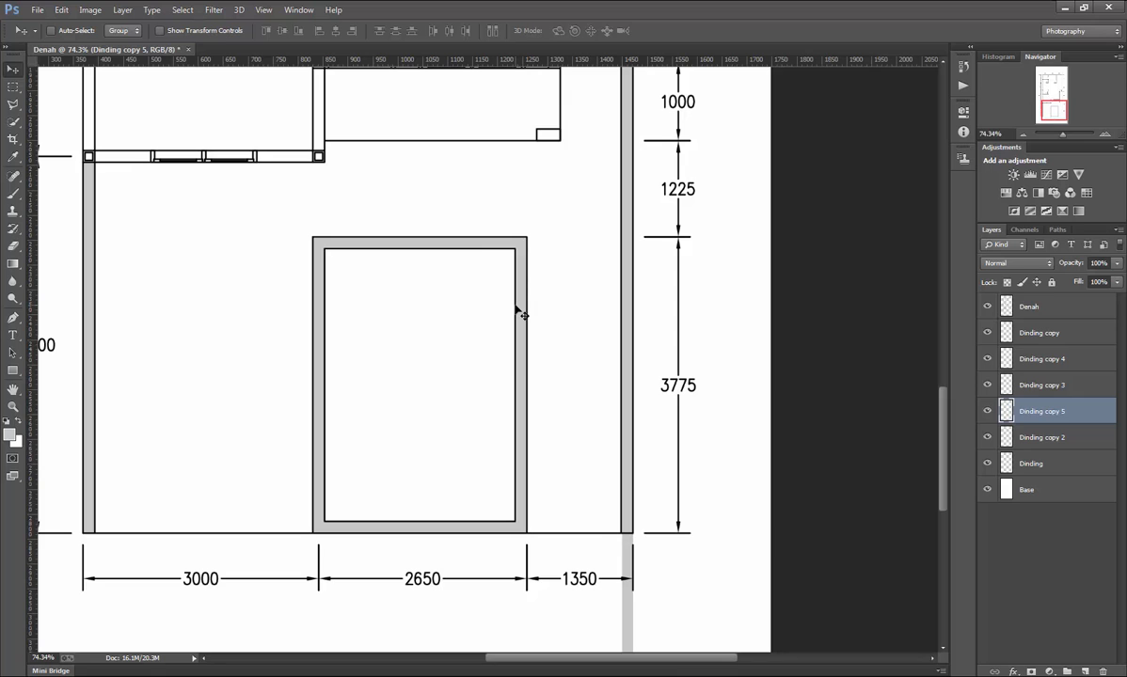
scroll(517, 311, down, 10)
scroll(557, 422, up, 3)
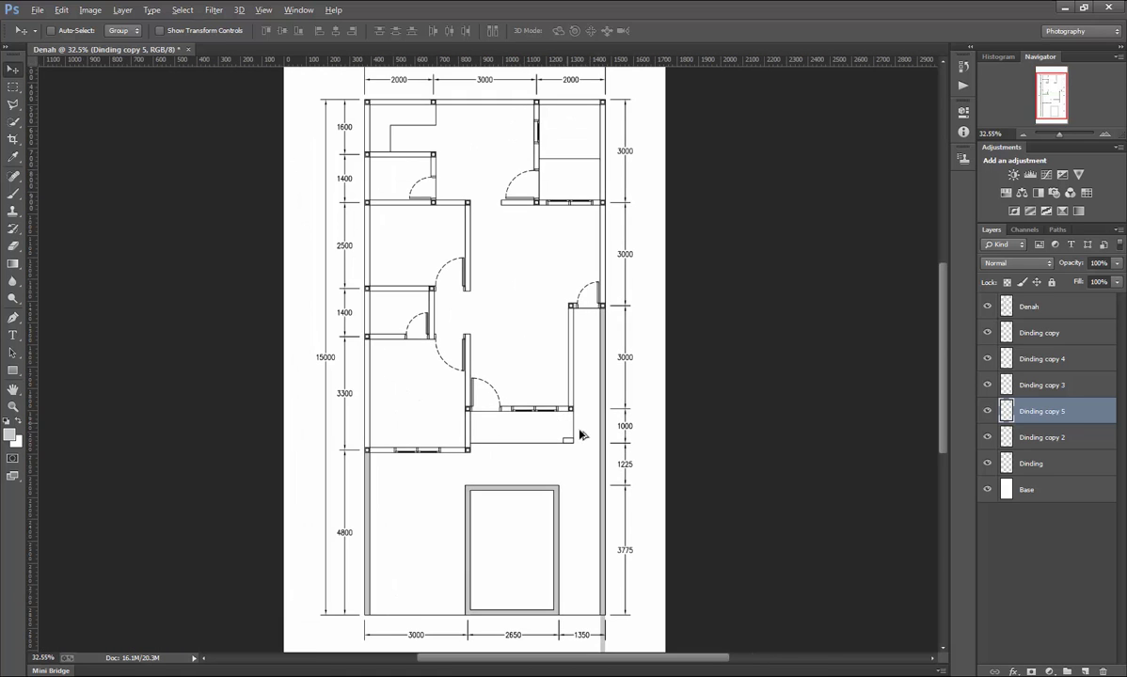
scroll(580, 434, down, 4)
scroll(558, 450, up, 2)
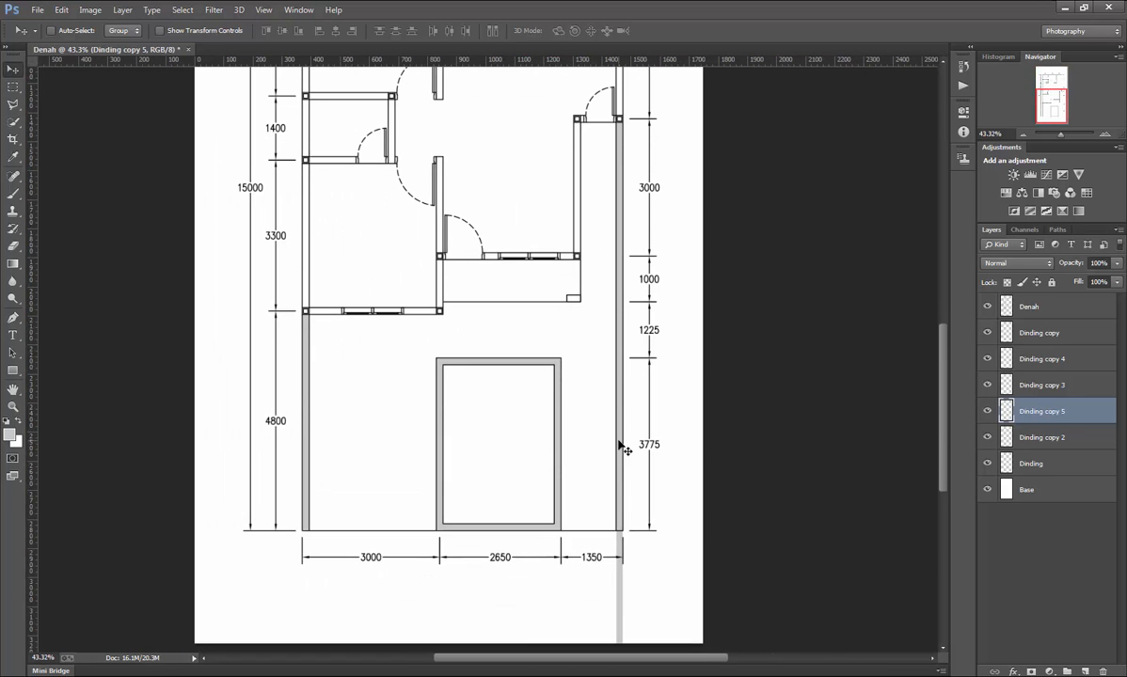
Try to merge all six layers from Dinding copy to Dinding into one layer, check its visibility, and undo the merge.
scroll(620, 448, up, 2)
click(1075, 335)
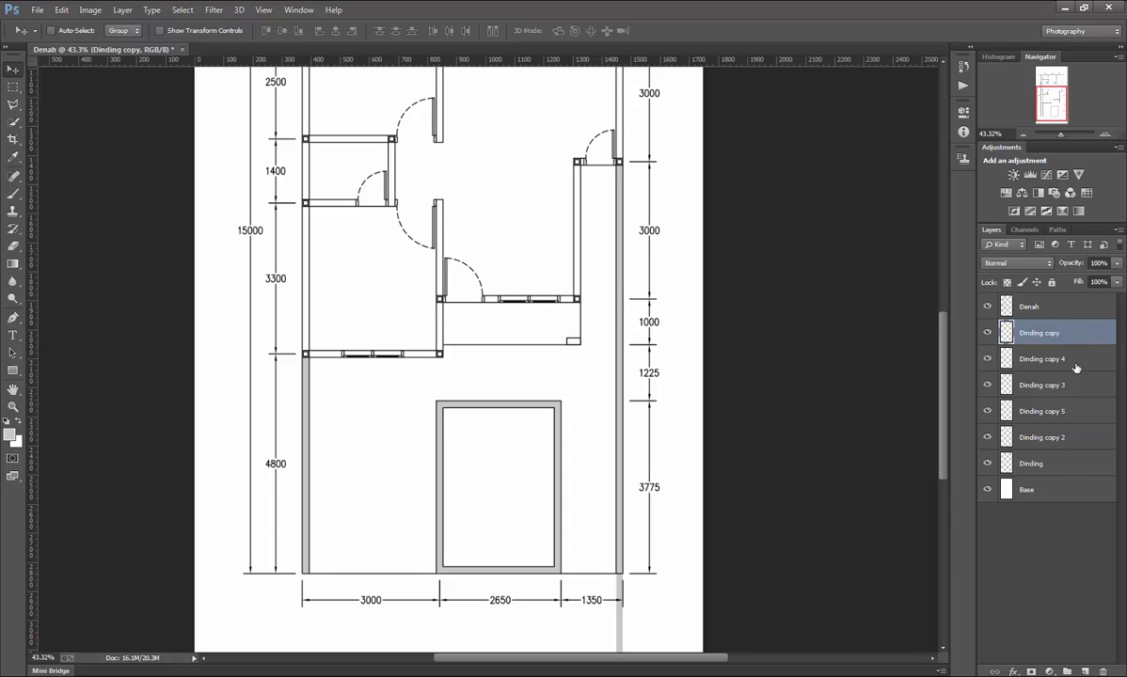
shift+click(1068, 465)
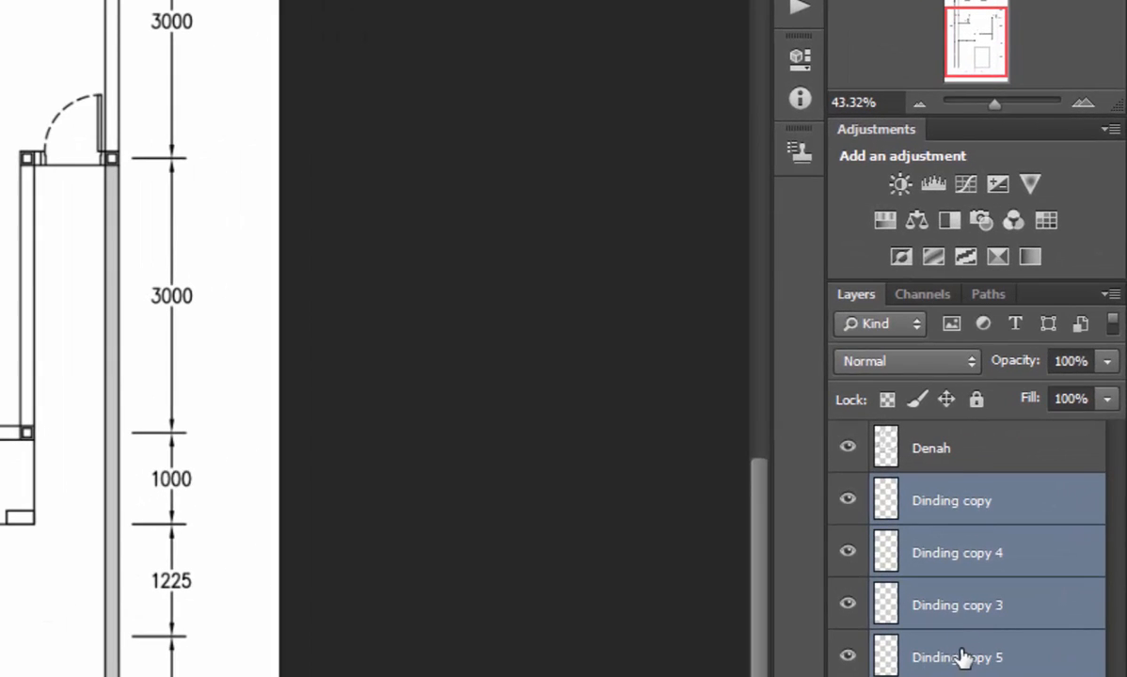
right_click(961, 658)
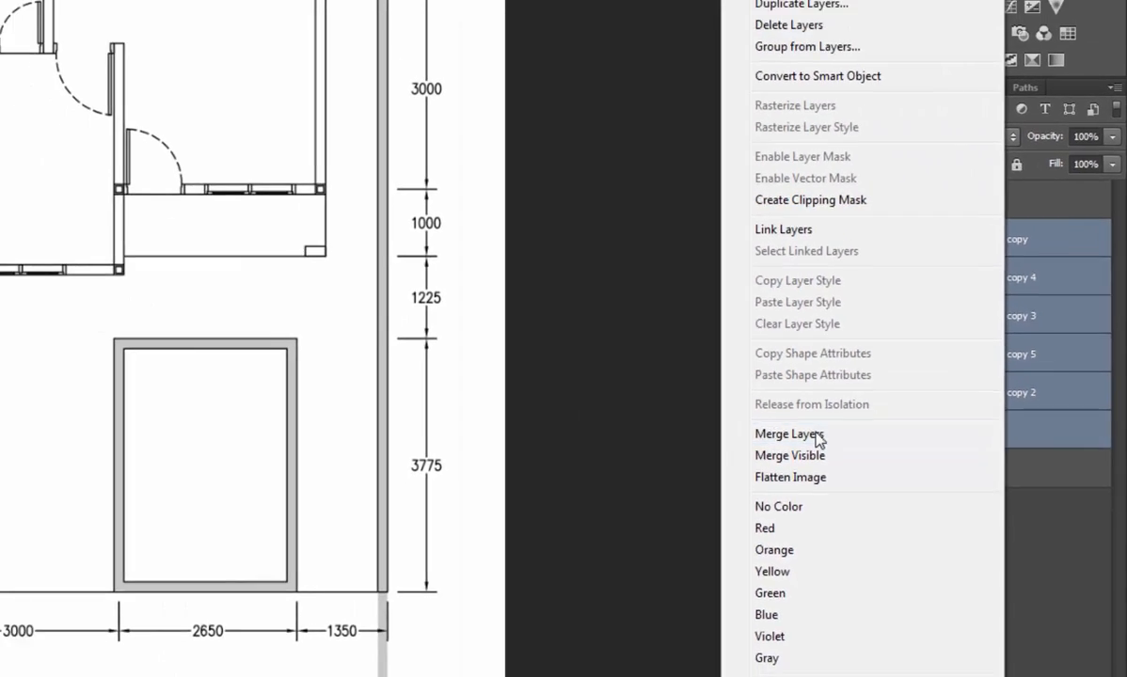
click(704, 400)
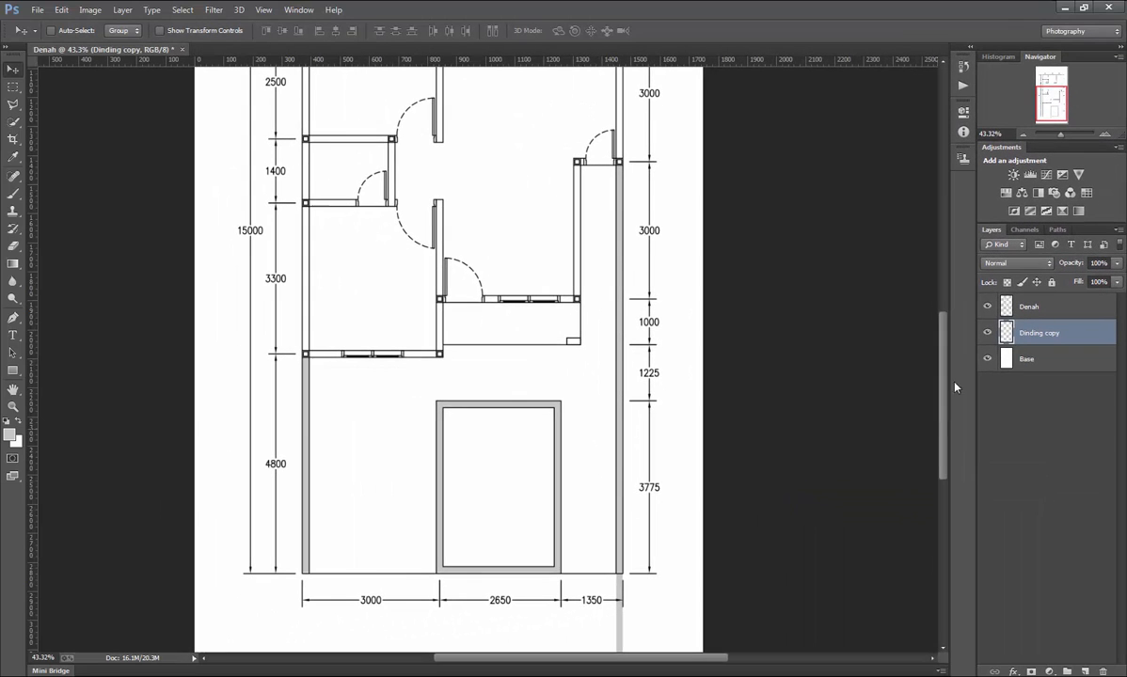
click(988, 333)
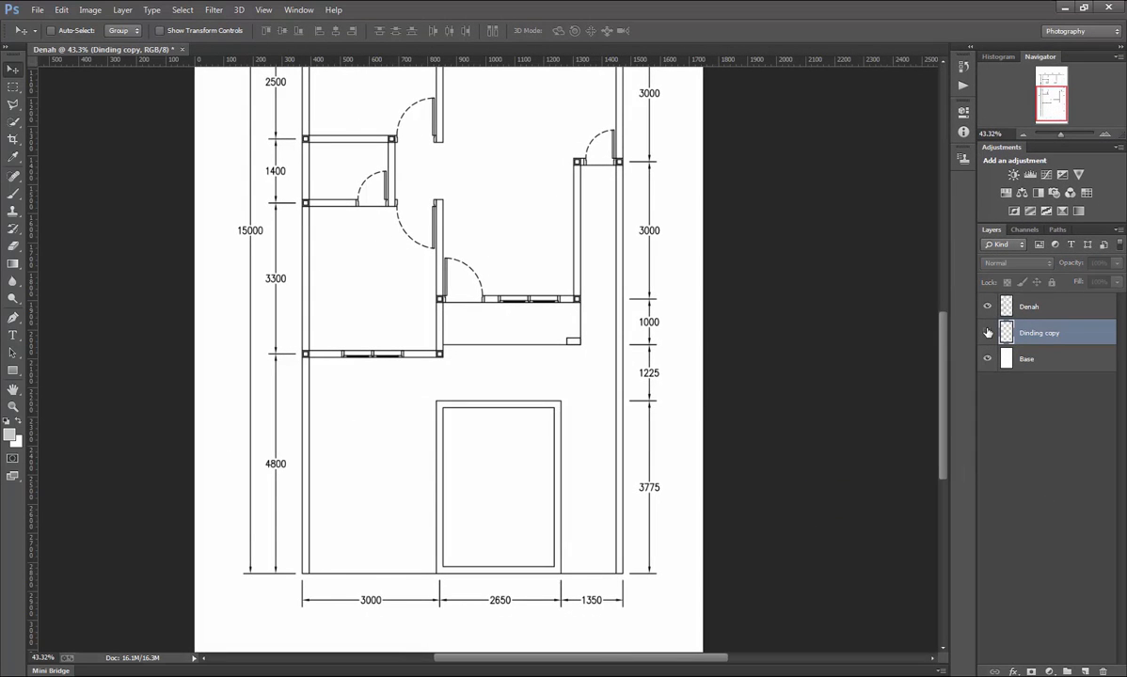
click(988, 333)
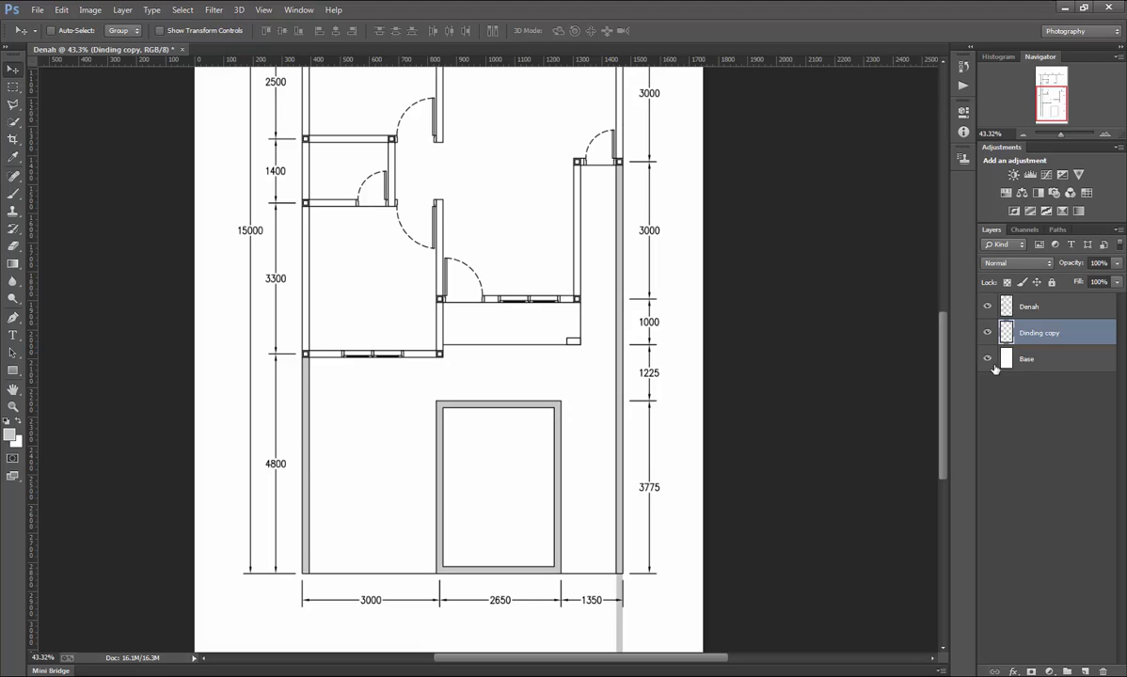
key(ctrl+z)
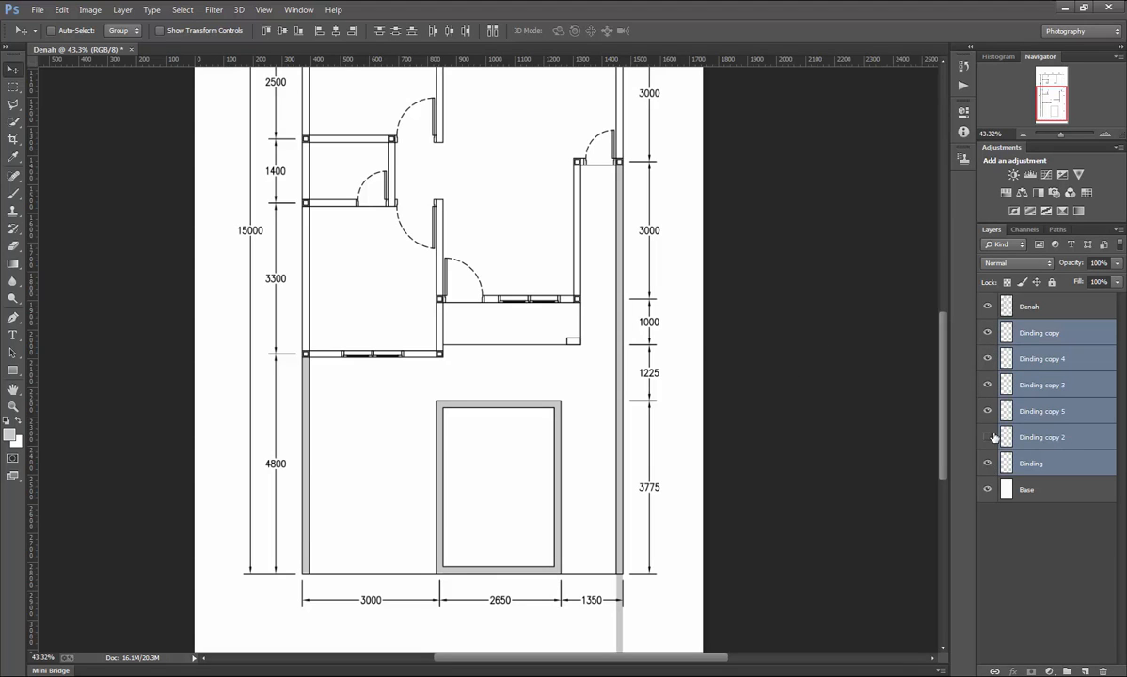
Shorten the Dinding copy strip on the right outer wall to about 68% height so it ends at the plan's lower boundary line.
click(621, 327)
click(621, 324)
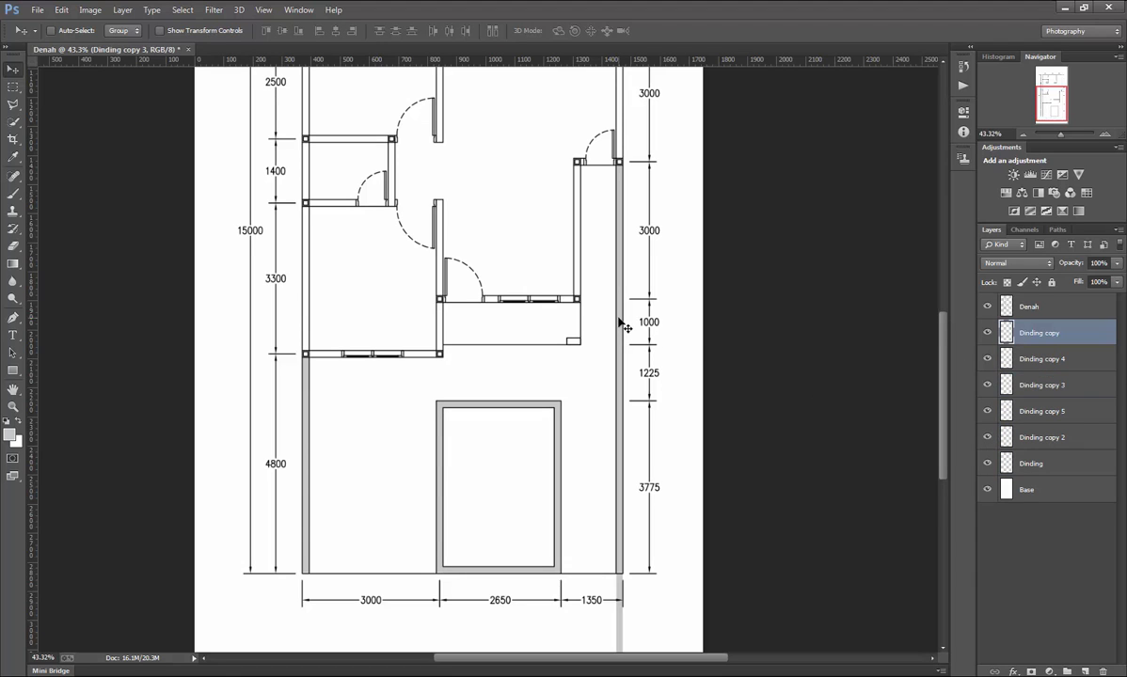
scroll(621, 325, down, 5)
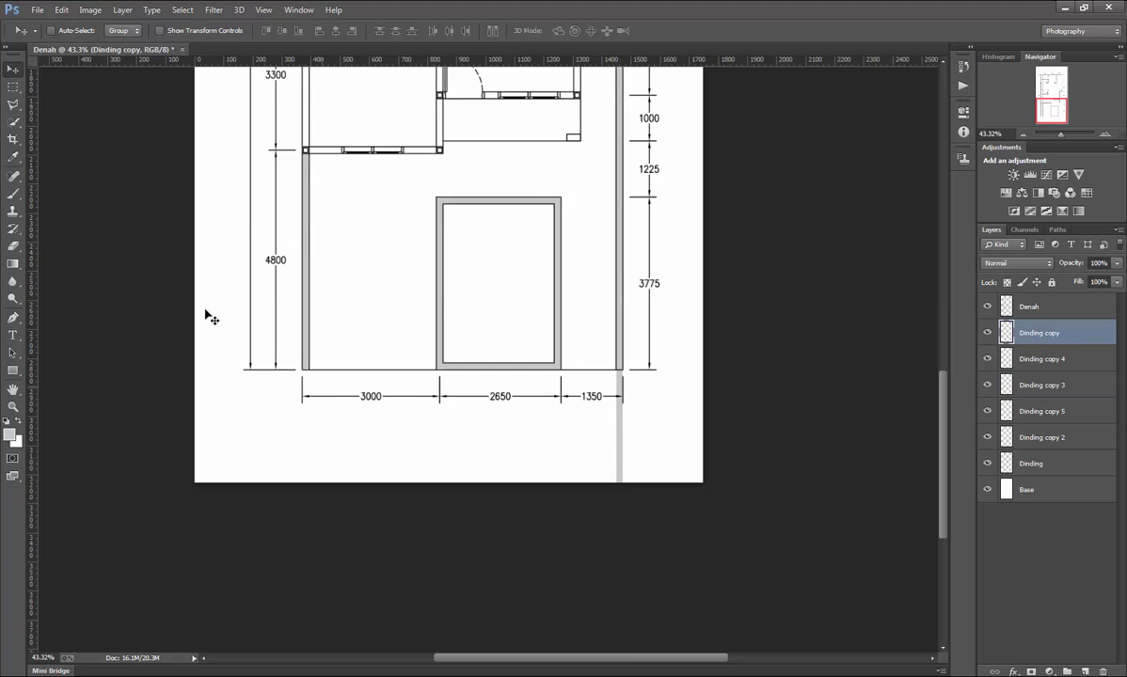
key(ctrl+t)
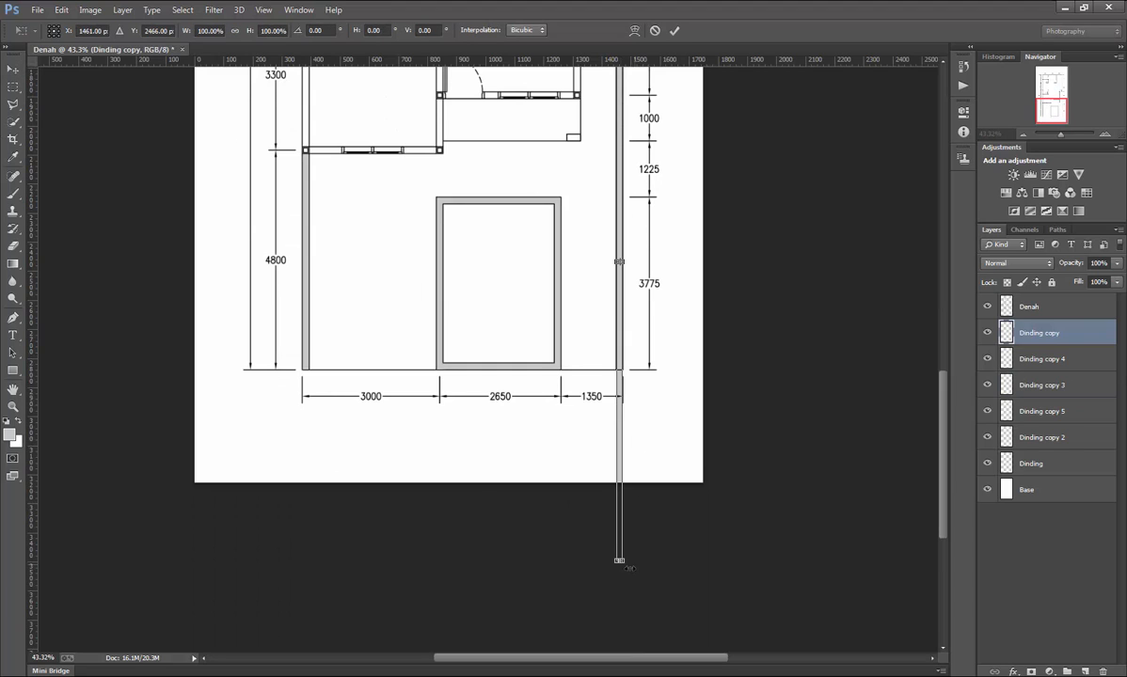
drag(619, 560, 619, 370)
scroll(619, 370, up, 2)
scroll(619, 369, up, 12)
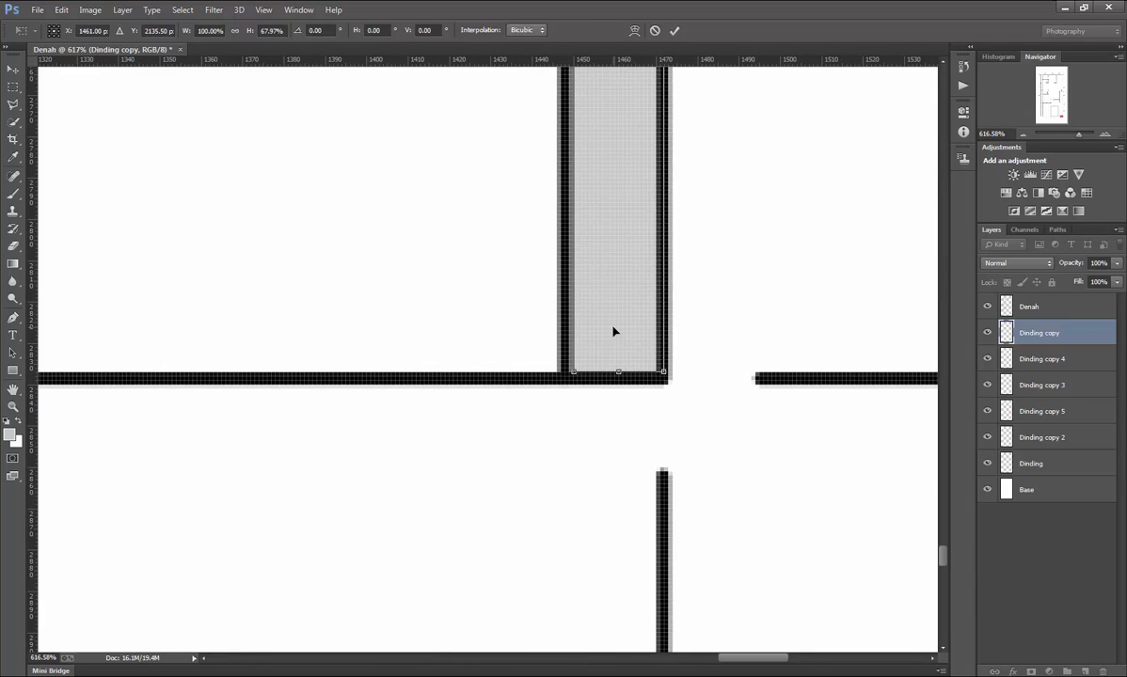
key(Return)
scroll(616, 330, down, 14)
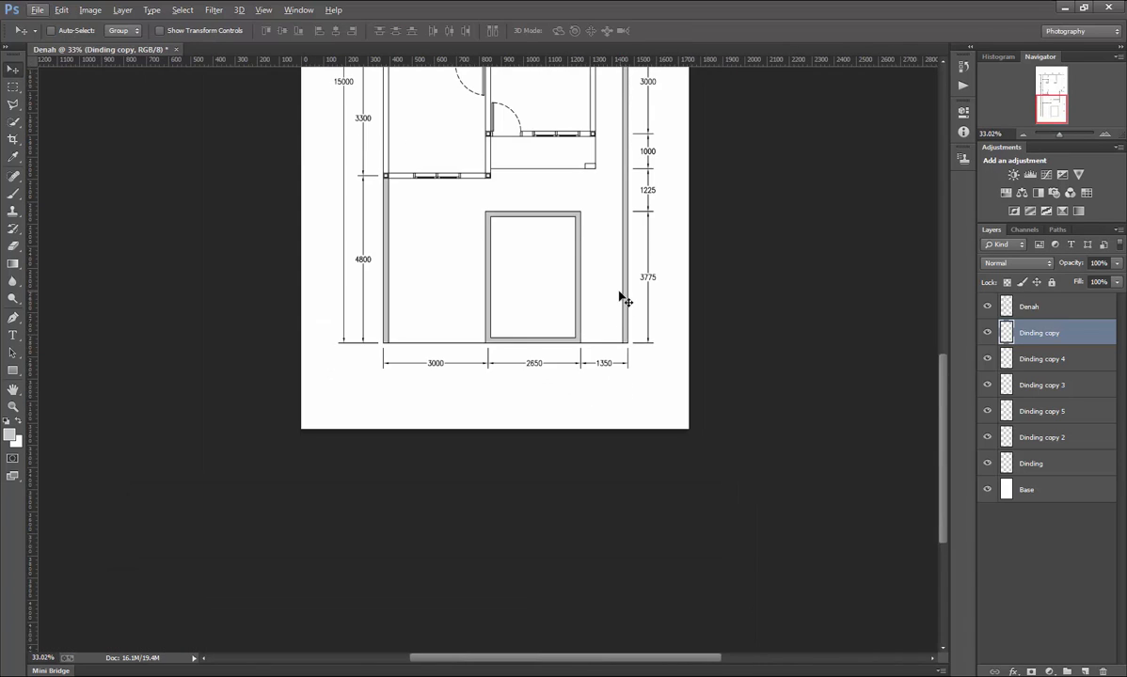
Merge the six Dinding layers into one layer and toggle its visibility to check the merged walls.
scroll(621, 299, up, 5)
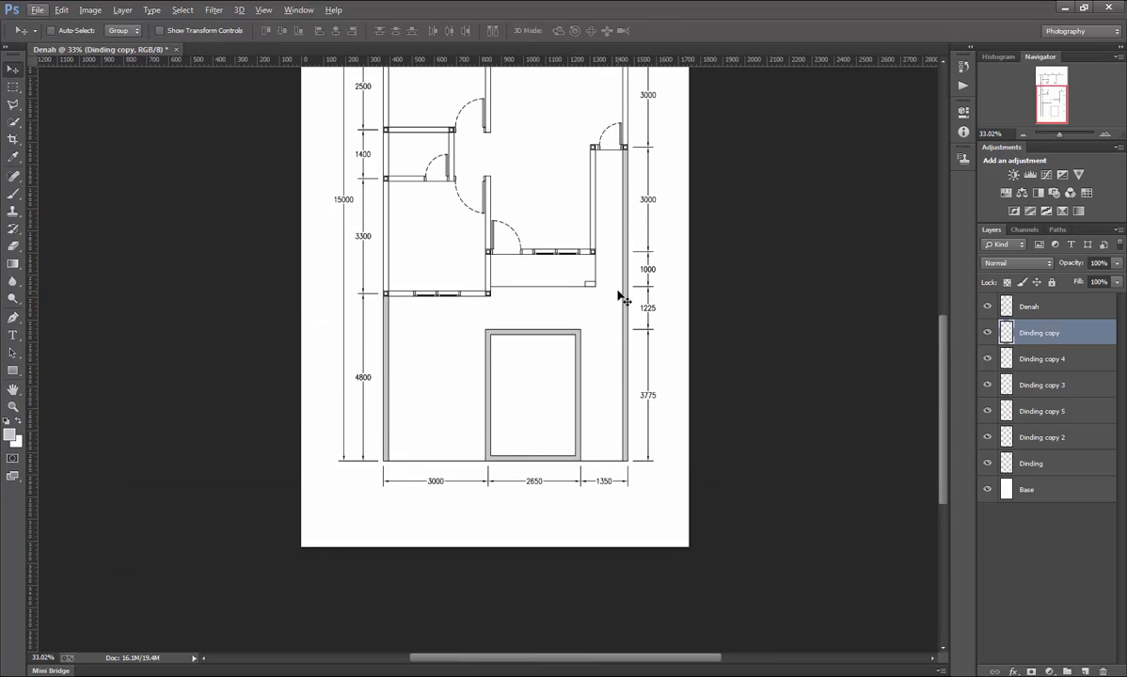
shift+click(1064, 467)
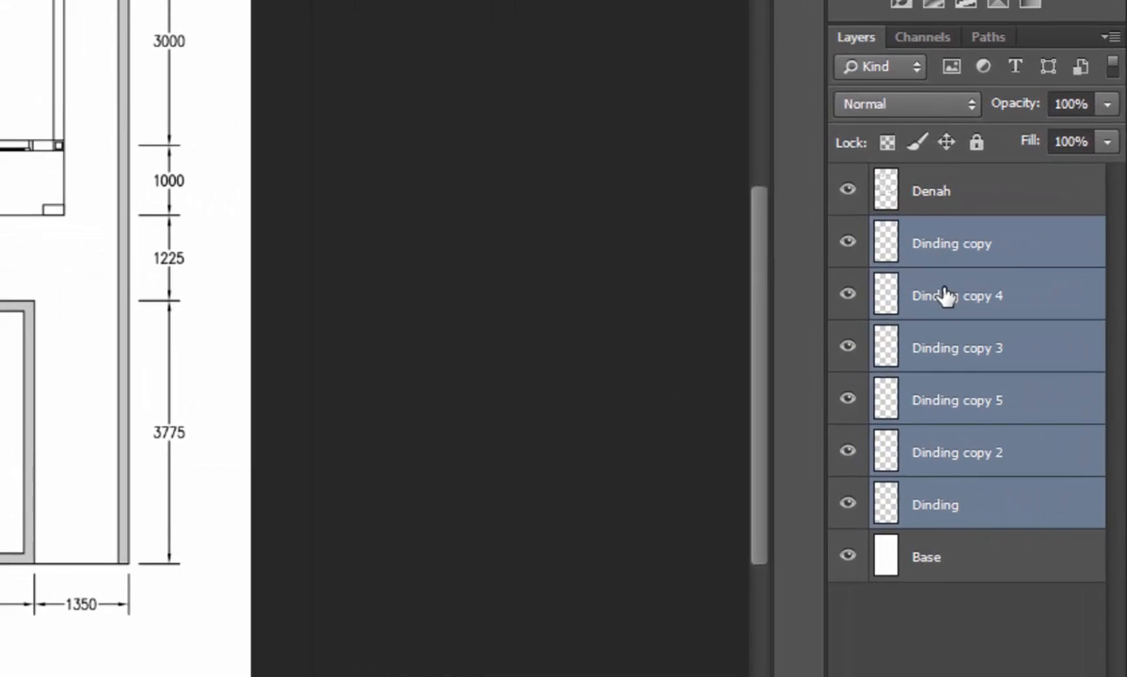
right_click(1030, 358)
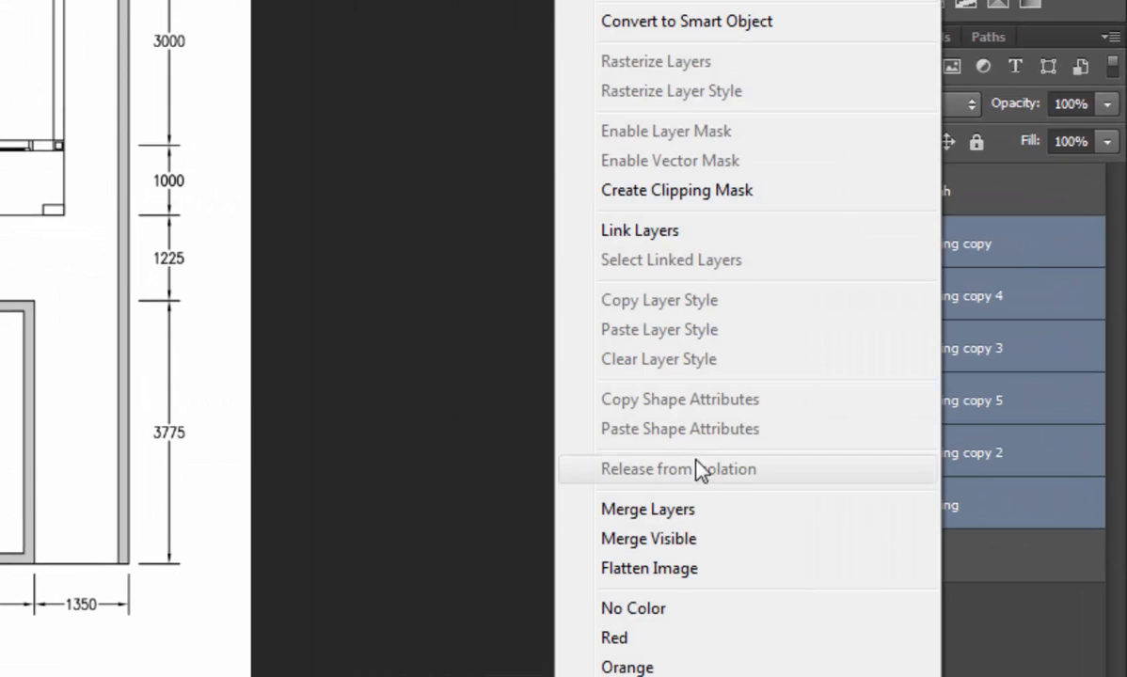
click(689, 512)
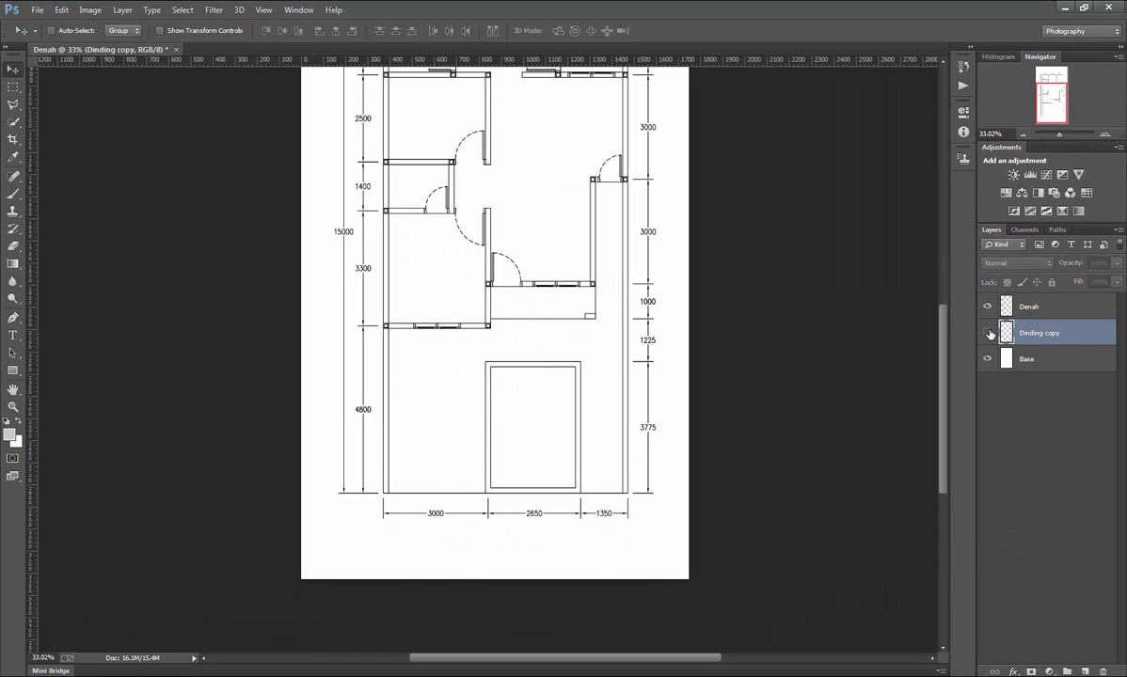
click(987, 334)
Rename the merged wall layer as Dinding Luar.
double_click(1038, 335)
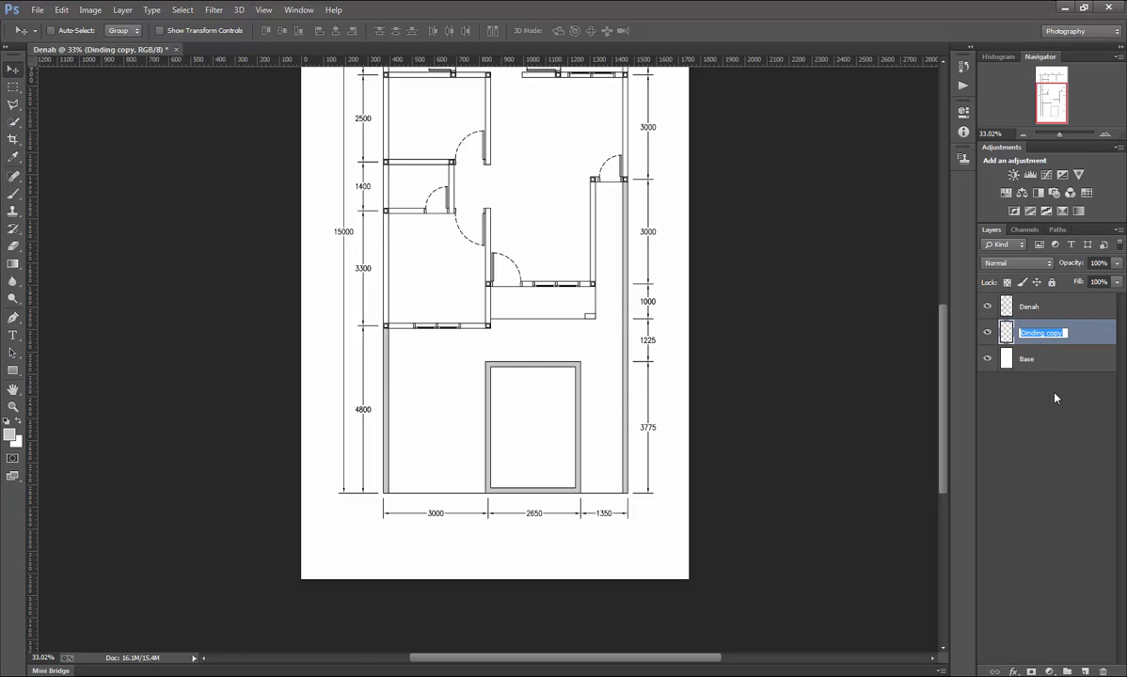
key(End)
key(BackSpace)
key(BackSpace)
key(BackSpace)
key(BackSpace)
text(Luar)
key(Return)
Create a new layer named Dinding Dalam above the Dinding Luar layer.
scroll(662, 329, up, 1)
scroll(662, 328, up, 5)
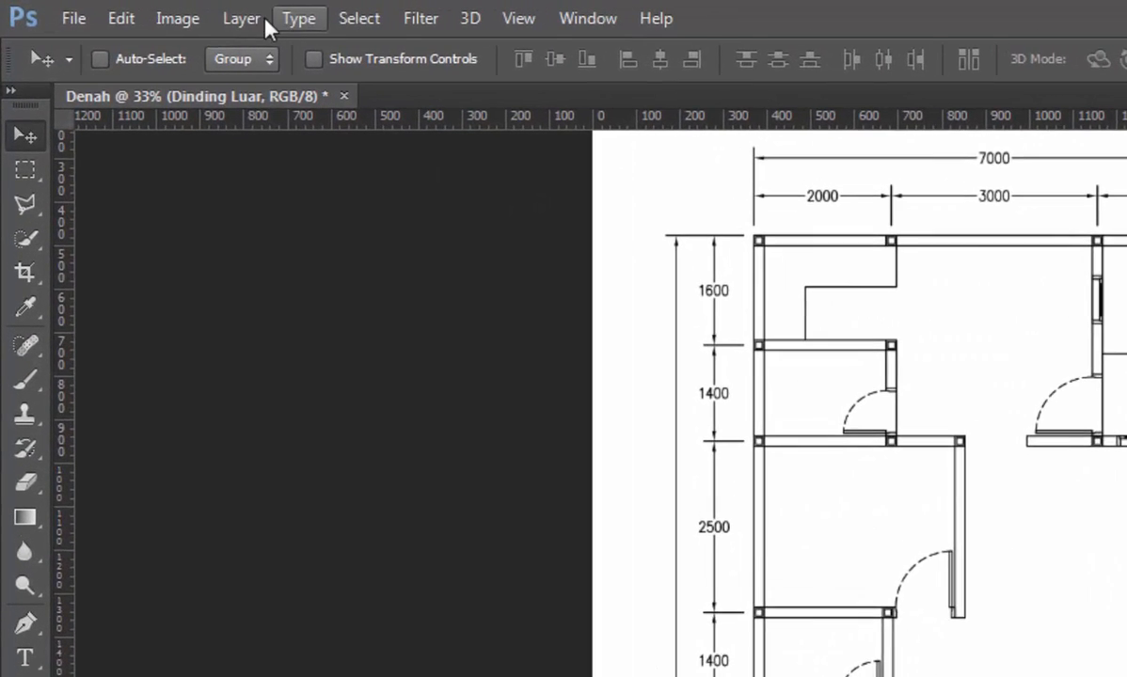
click(122, 12)
mouse_move(279, 44)
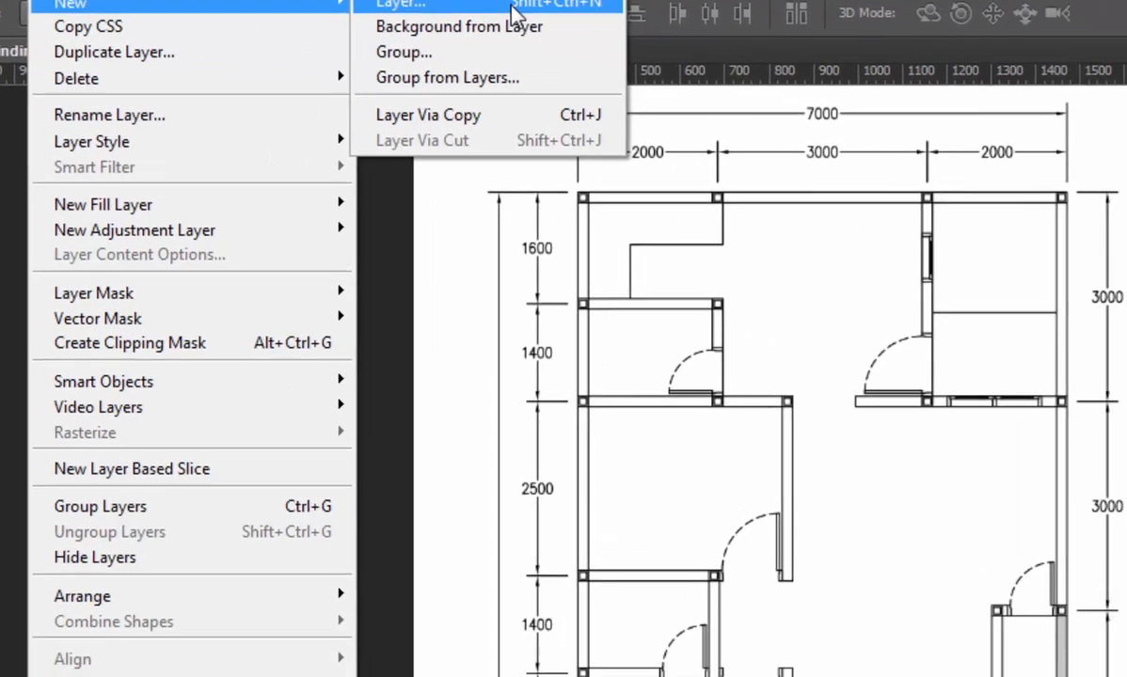
click(515, 13)
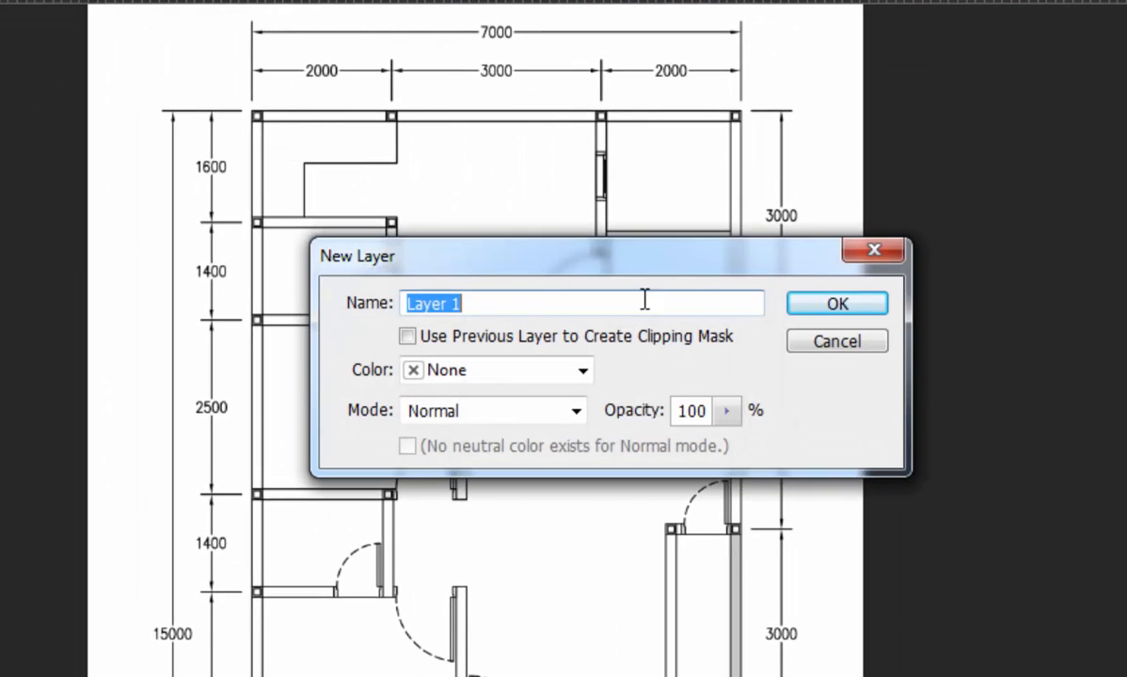
text(Din)
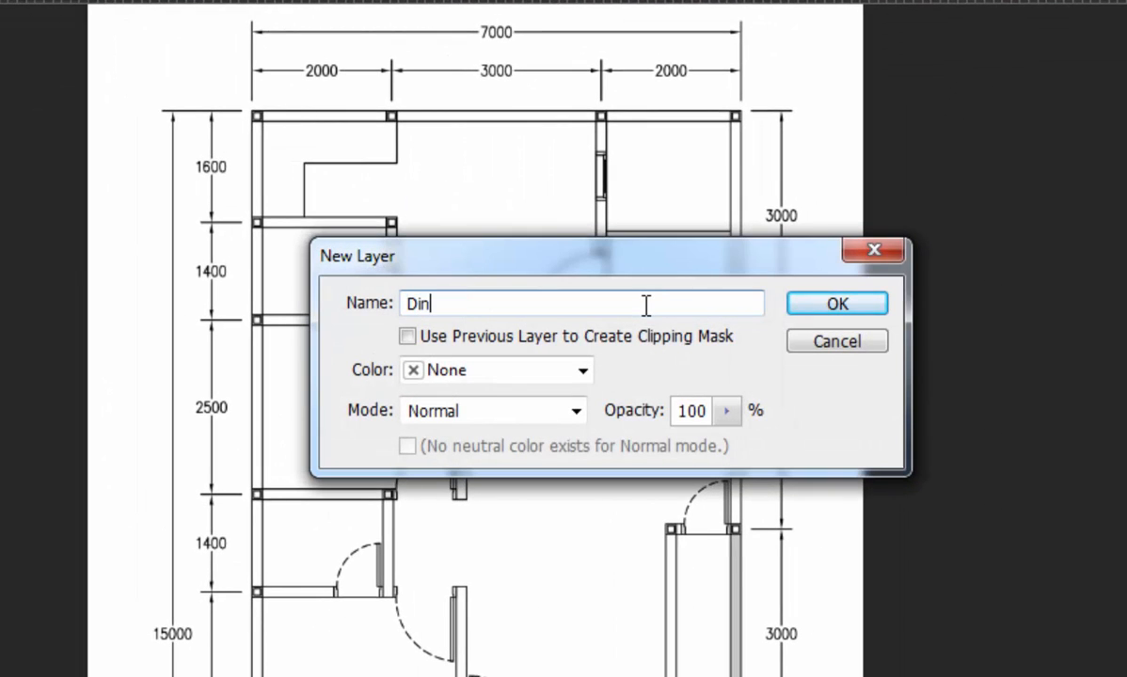
text(ding Dalam)
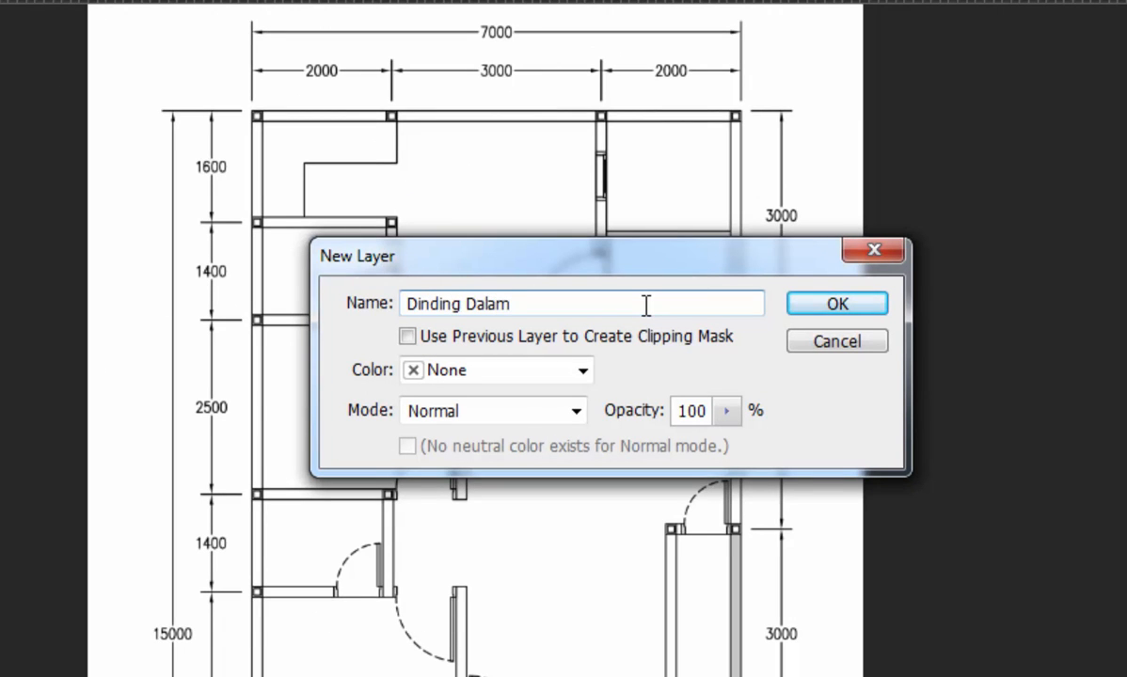
key(Return)
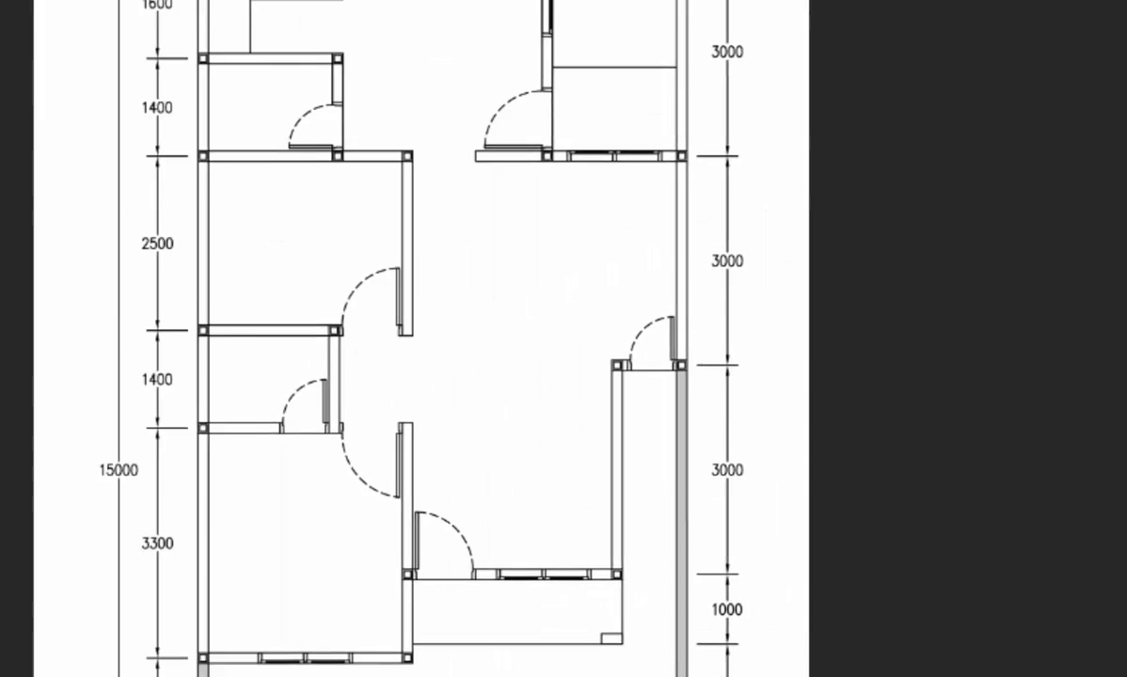
Set the foreground colour to a darker grey with RGB values 130, 130, 130.
click(9, 435)
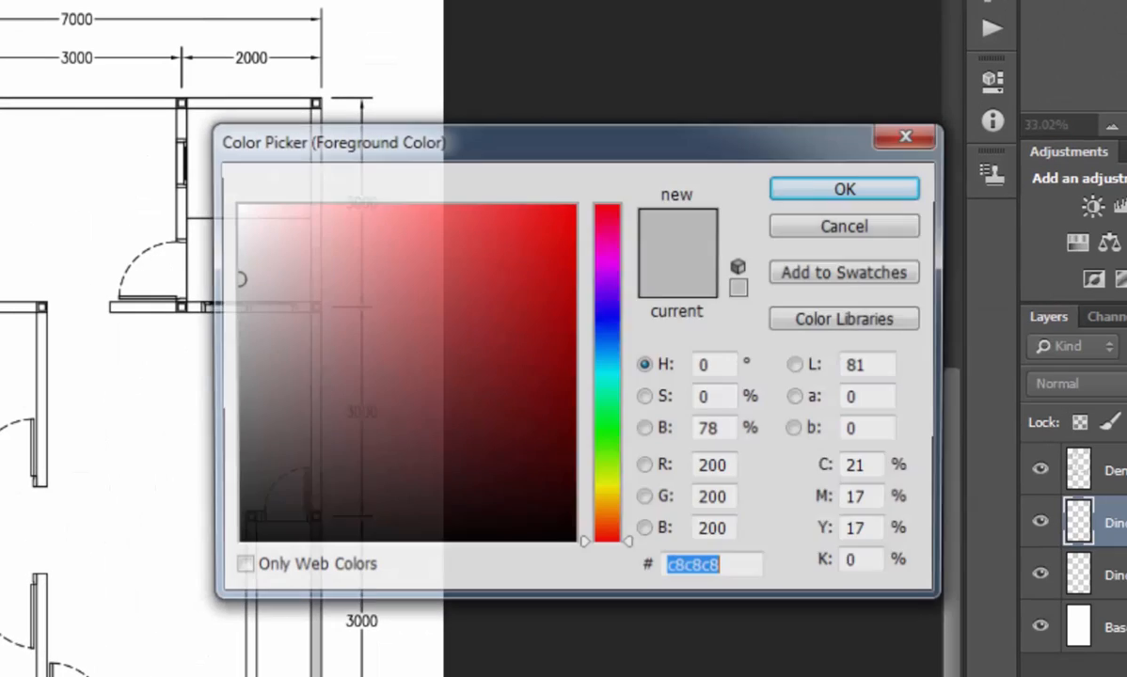
click(716, 467)
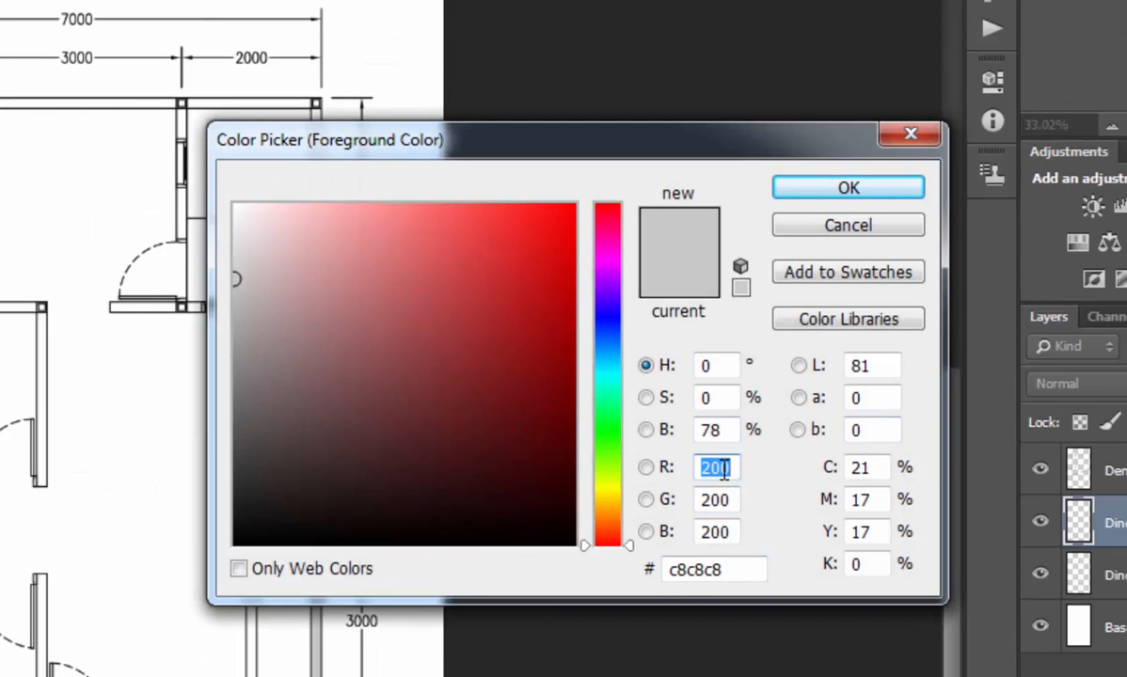
text(130)
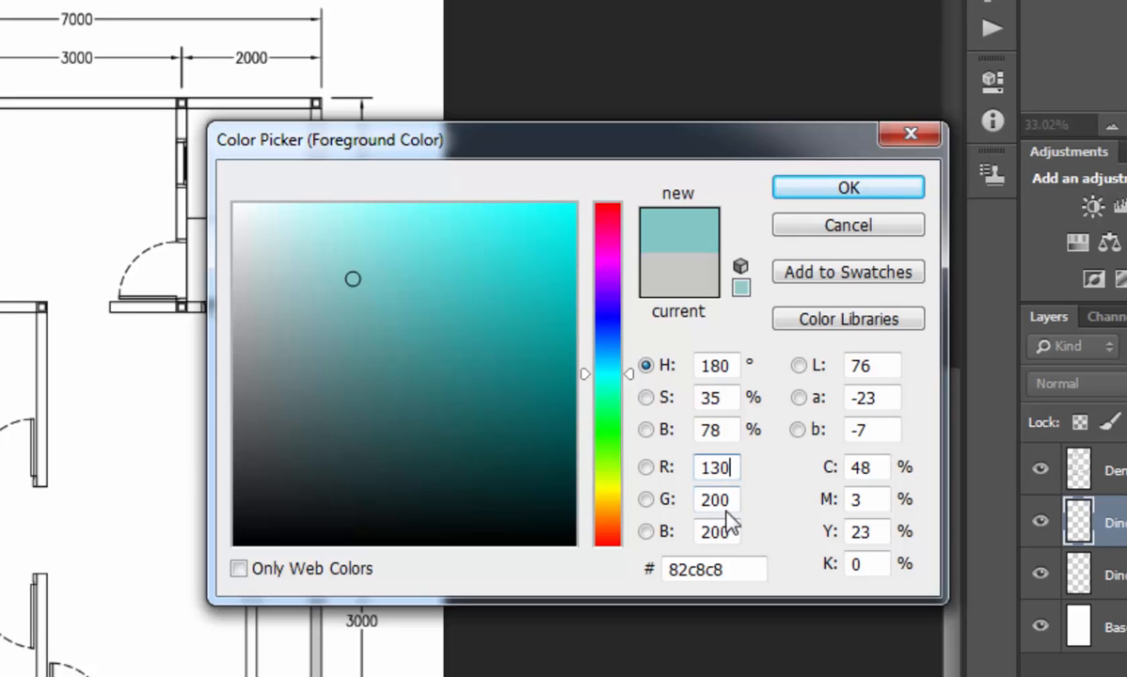
click(717, 500)
text(130)
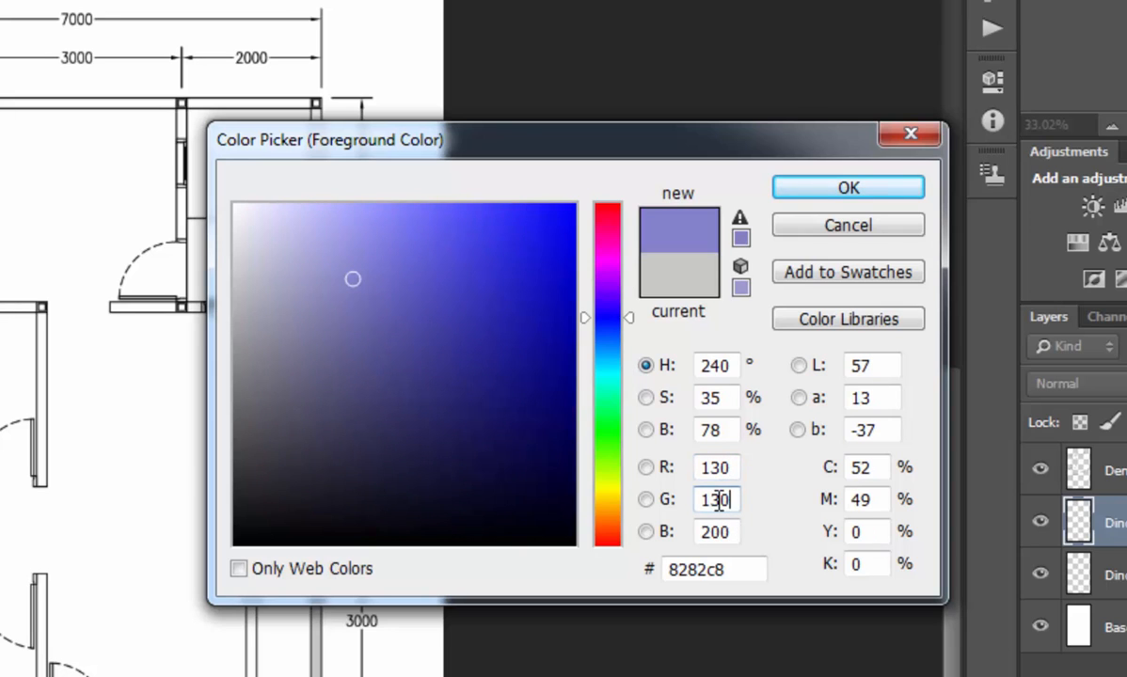
click(736, 530)
text(130)
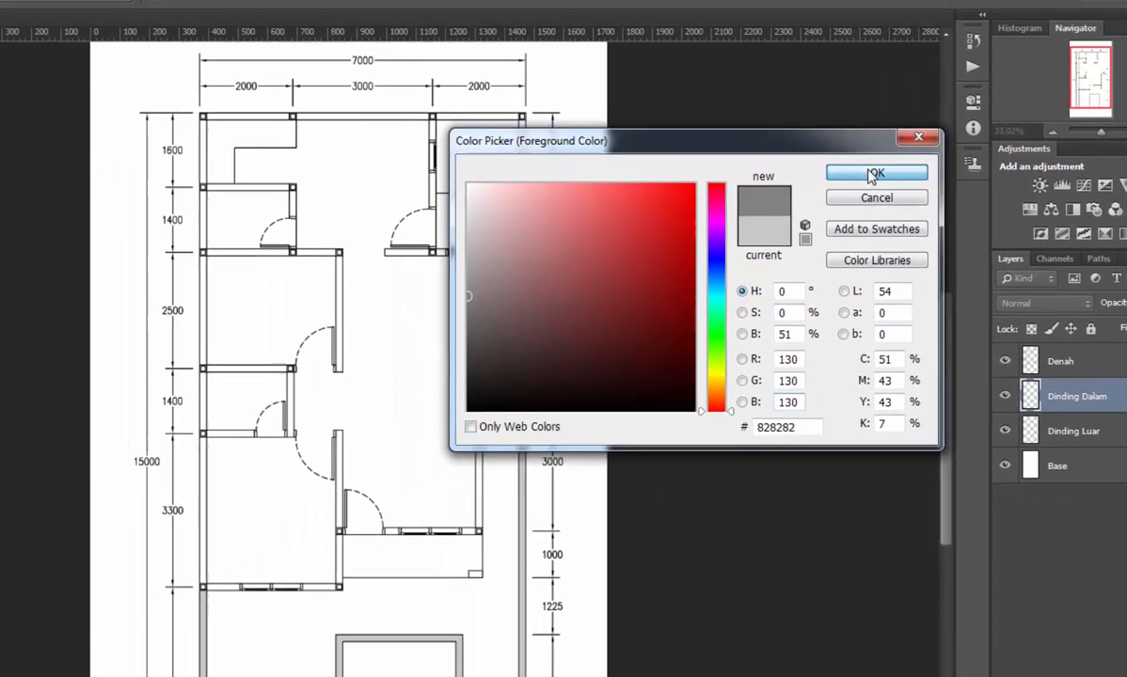
click(849, 187)
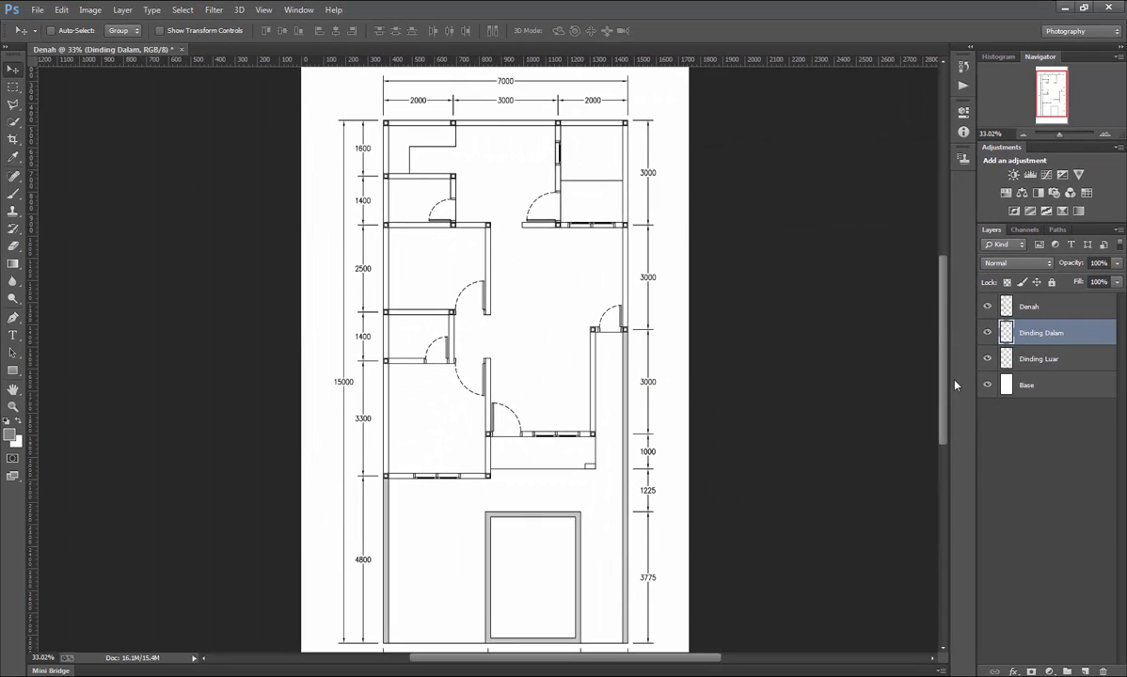
Make a rectangular selection over the house's left wall strip along the 3300 dimension, between the two corner columns.
click(13, 86)
scroll(311, 259, down, 3)
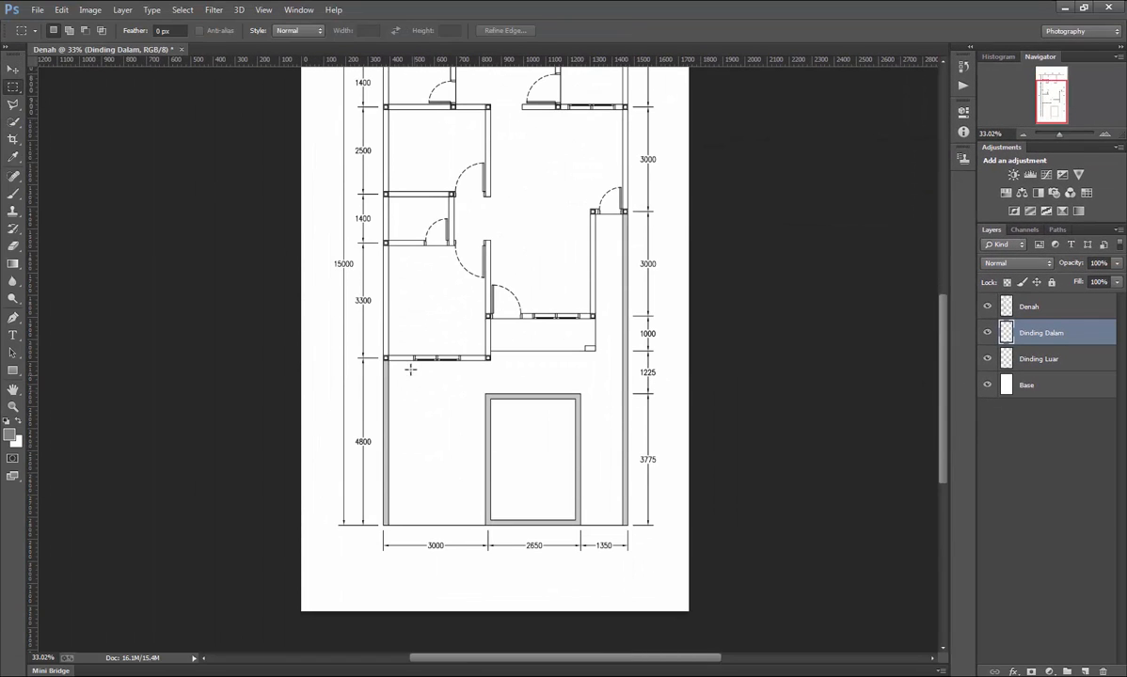
scroll(383, 364, up, 10)
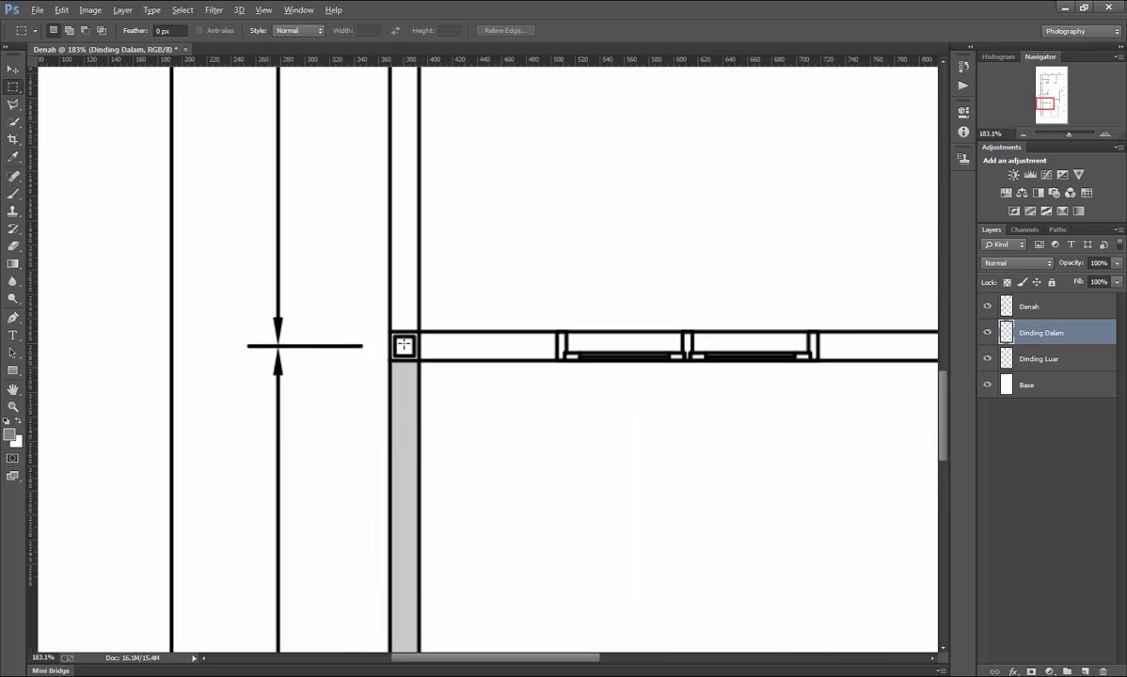
scroll(402, 362, up, 1)
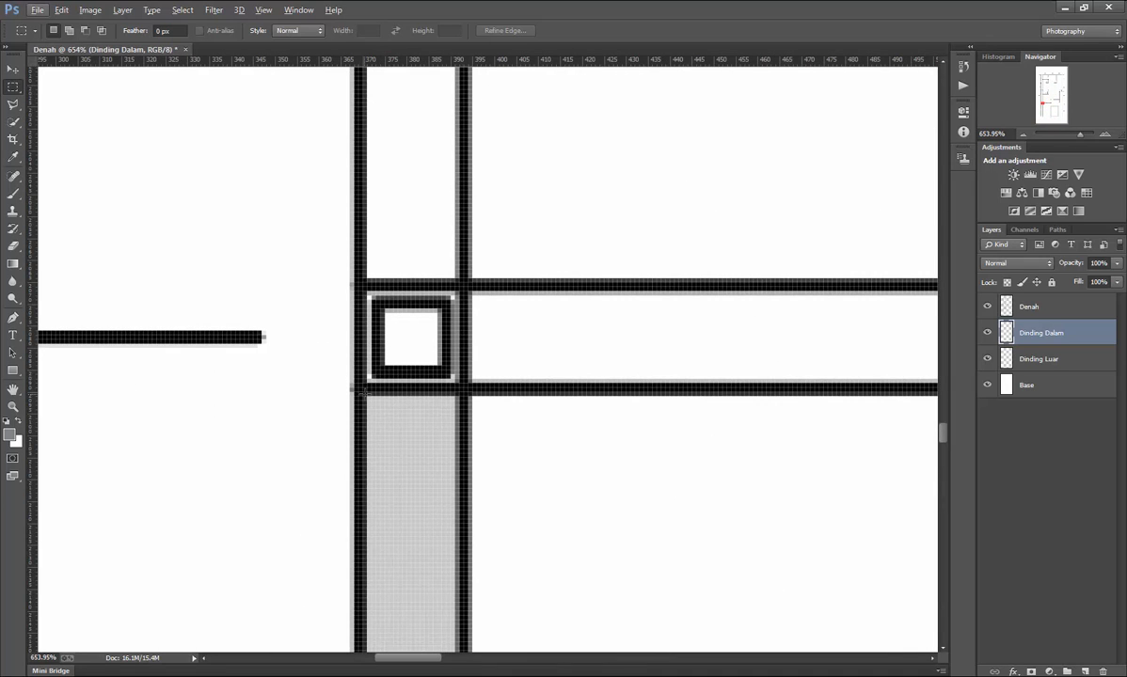
drag(367, 283, 460, 296)
scroll(458, 299, down, 3)
scroll(458, 297, down, 5)
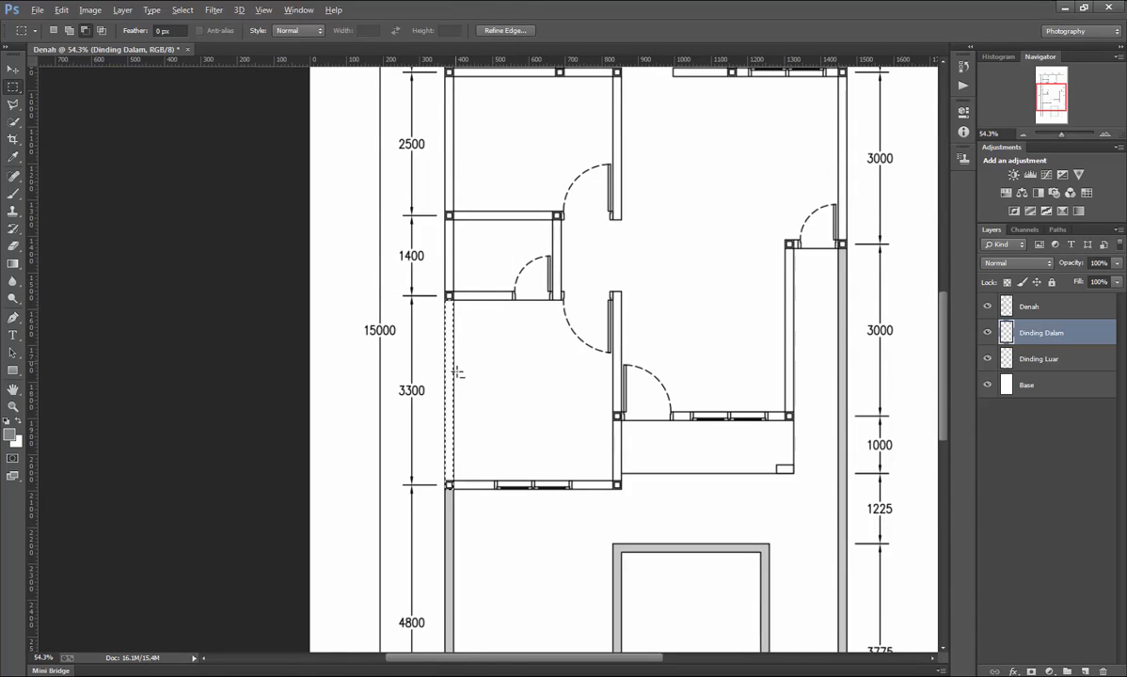
scroll(433, 377, up, 1)
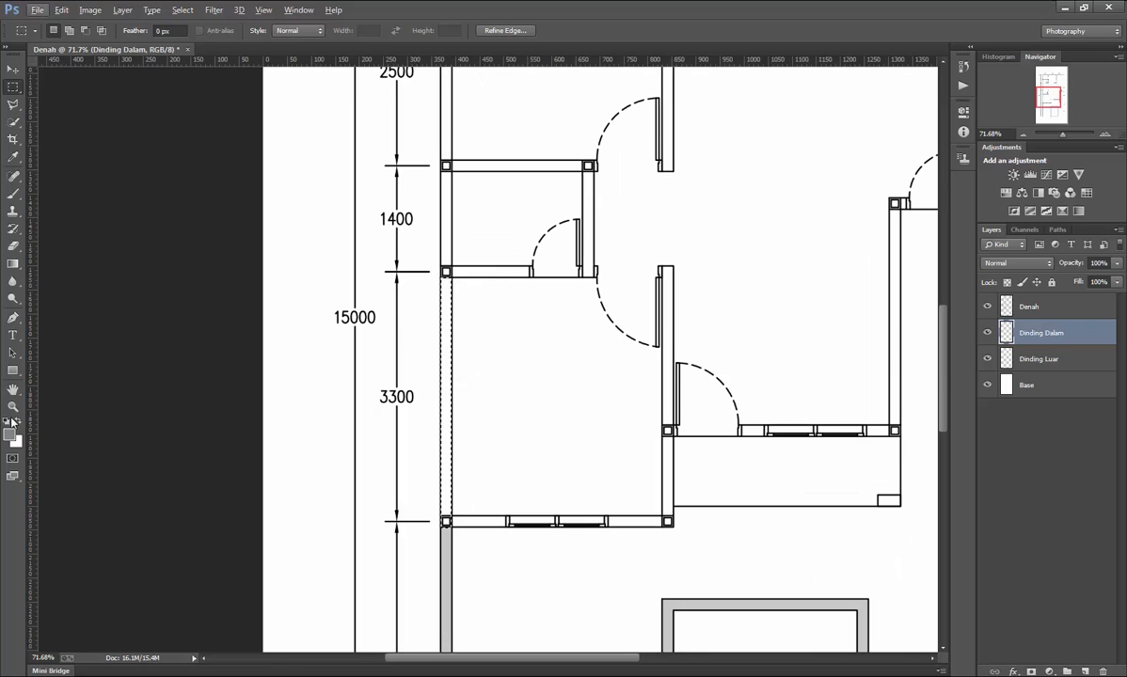
Check the foreground grey of RGB 130, 130, 130, paint the selected wall strip with the Brush tool, and deselect.
click(11, 429)
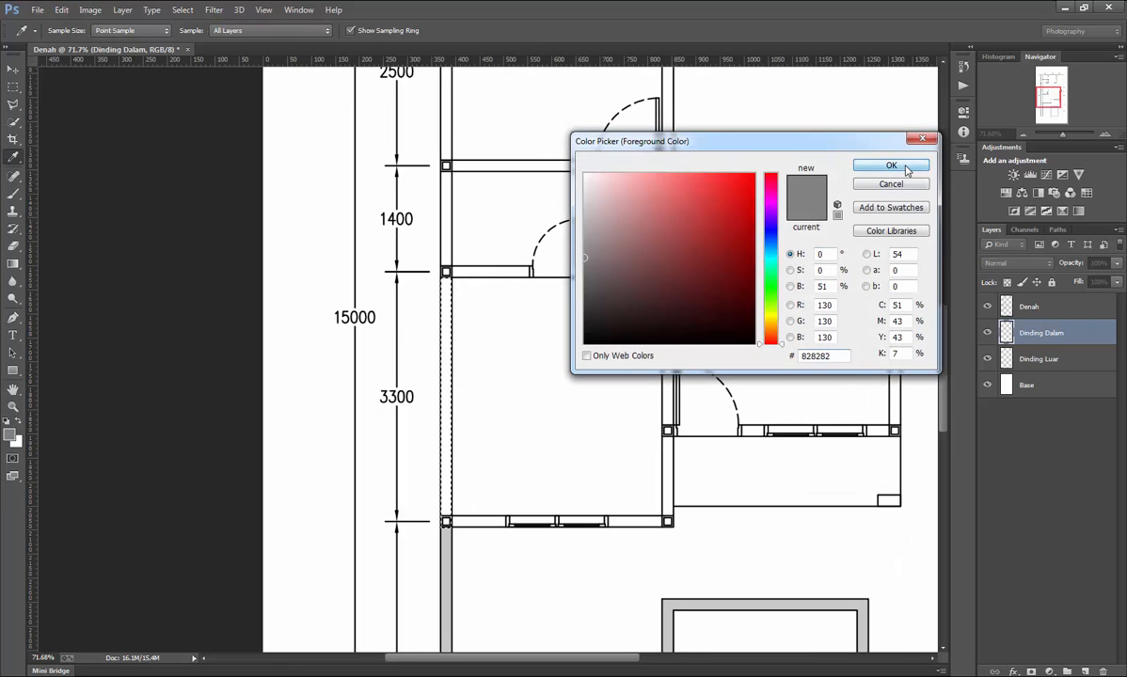
click(891, 167)
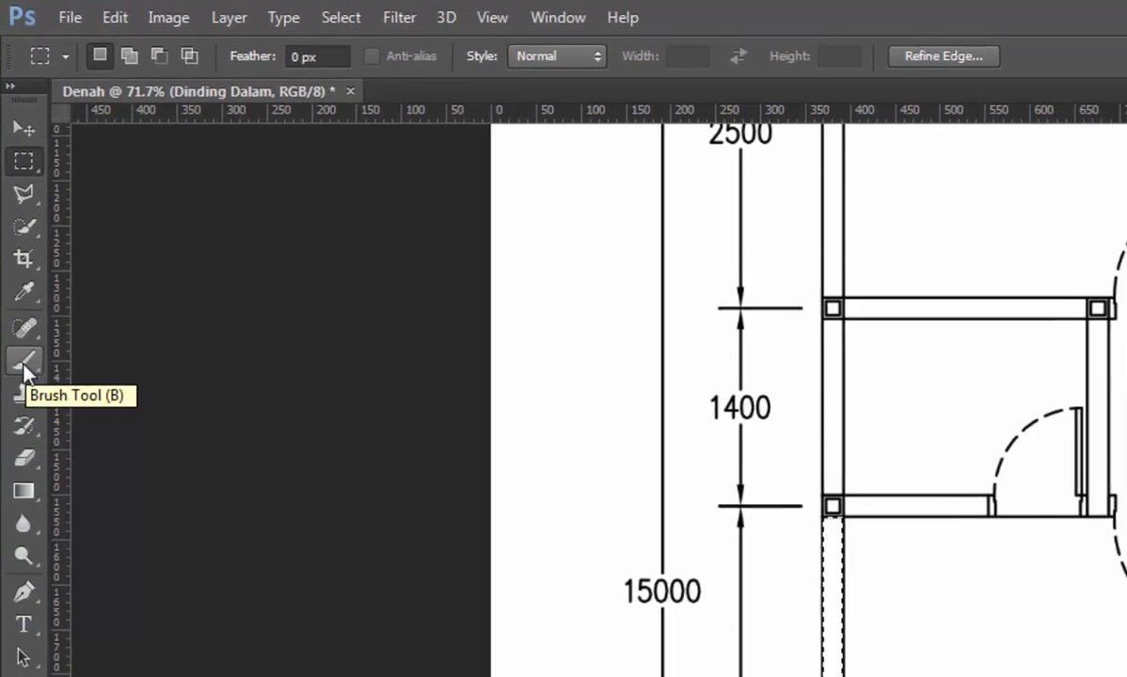
click(25, 367)
click(833, 648)
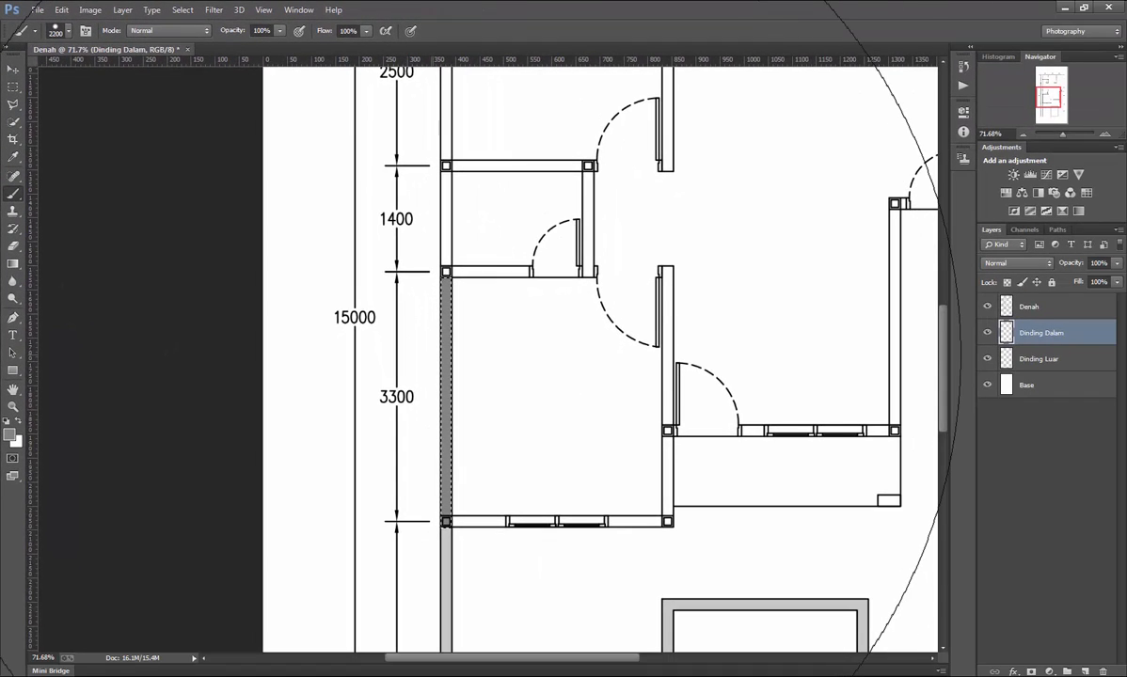
scroll(433, 358, down, 3)
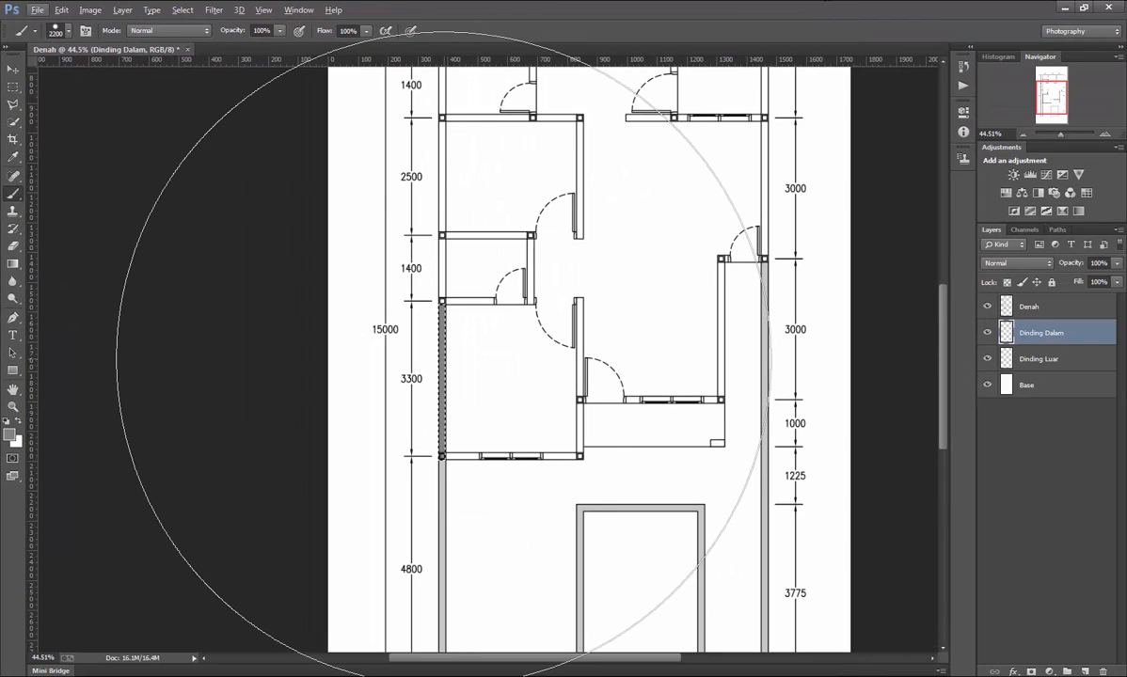
key(m)
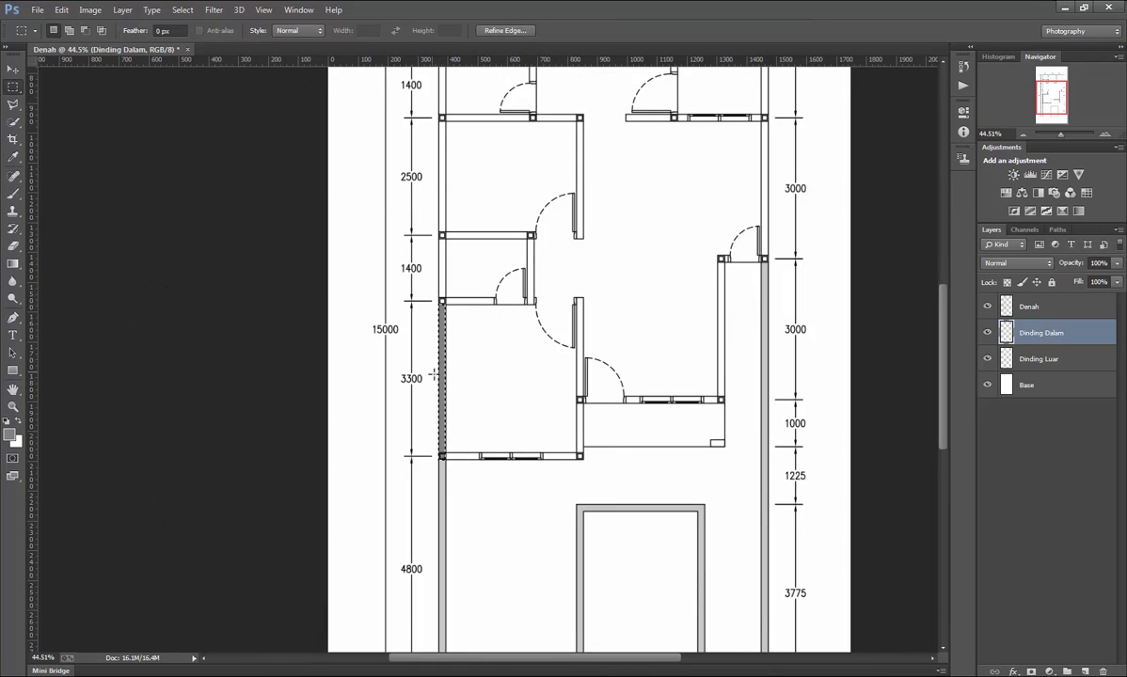
click(454, 366)
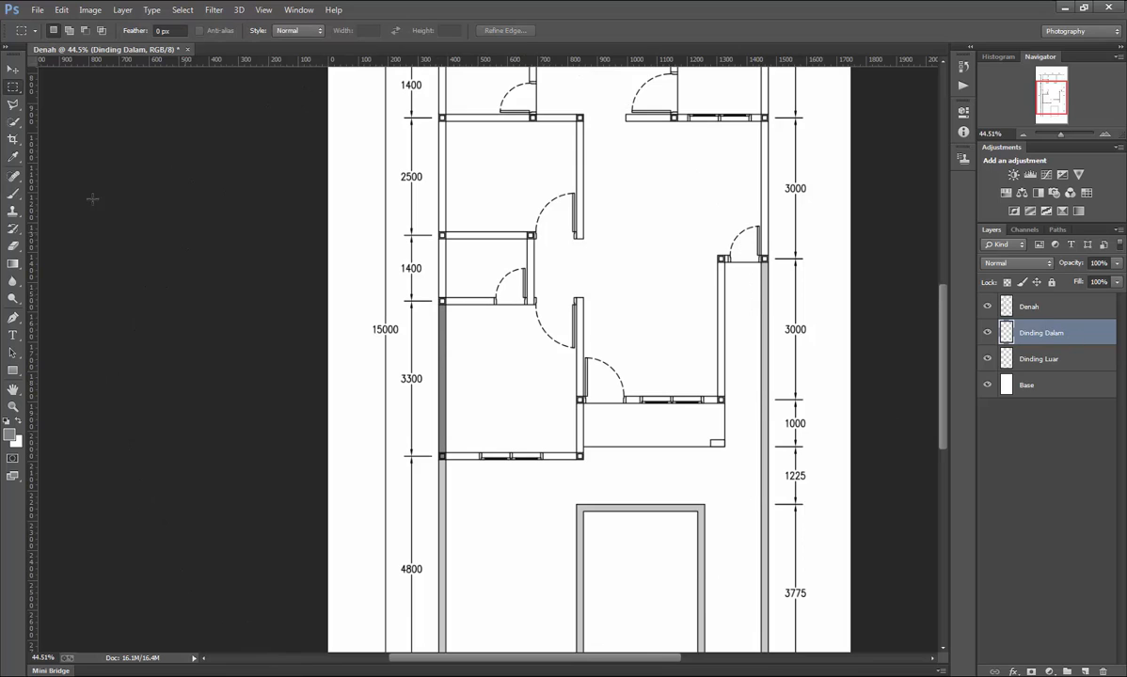
Stretch the painted left wall strip upward with Free Transform until it extends past the plan's top-left column.
key(ctrl+t)
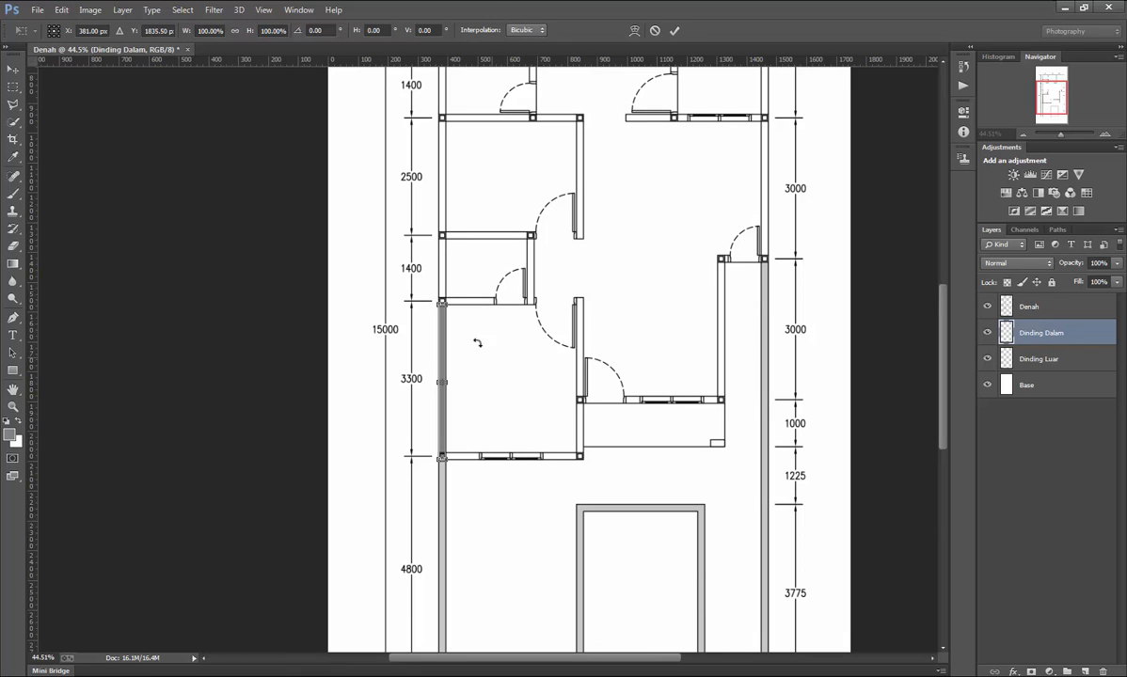
drag(442, 297, 442, 193)
scroll(441, 162, up, 6)
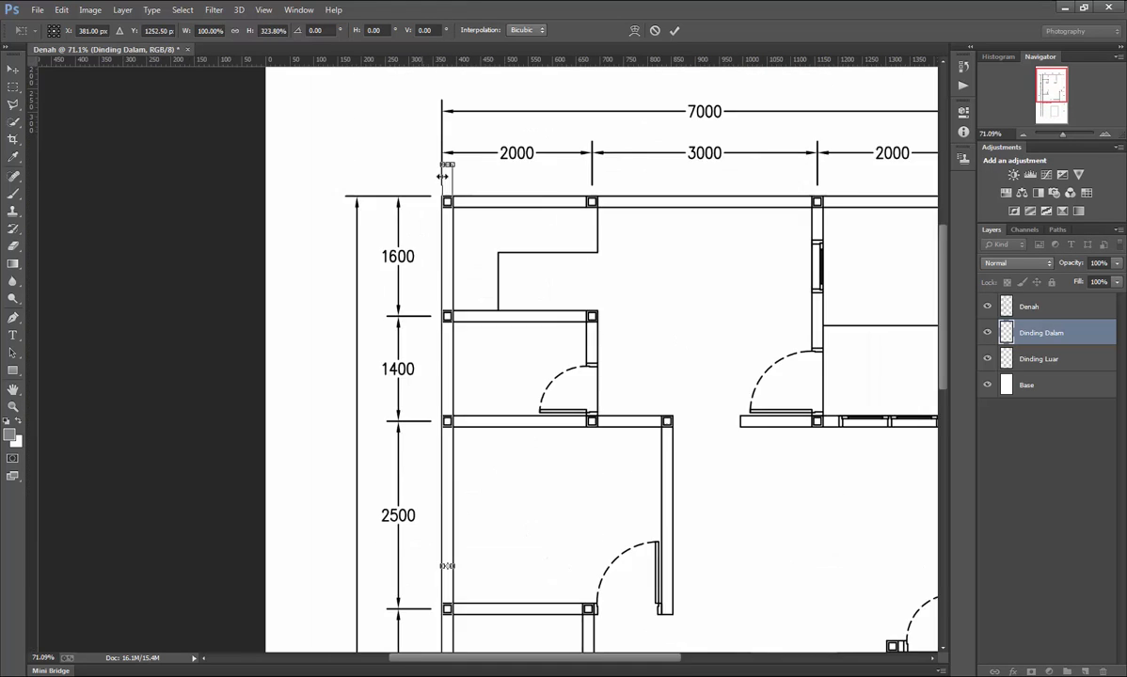
key(Return)
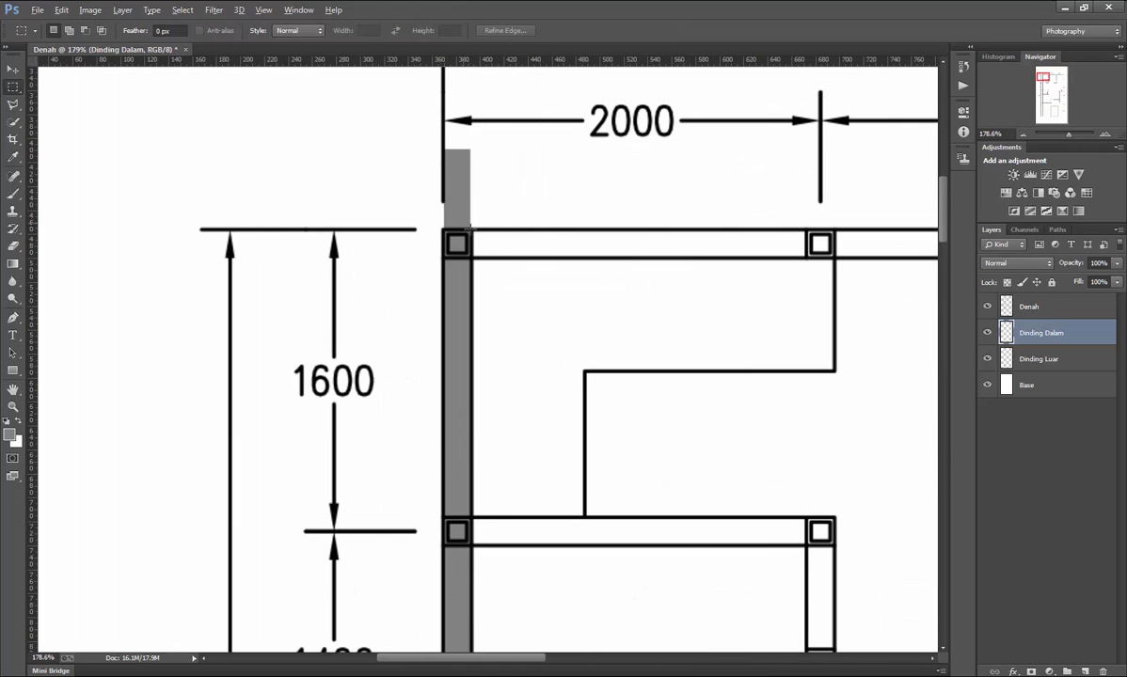
Select the grey excess above the top-left column, delete it, and deselect.
key(alt)
scroll(459, 148, up, 2)
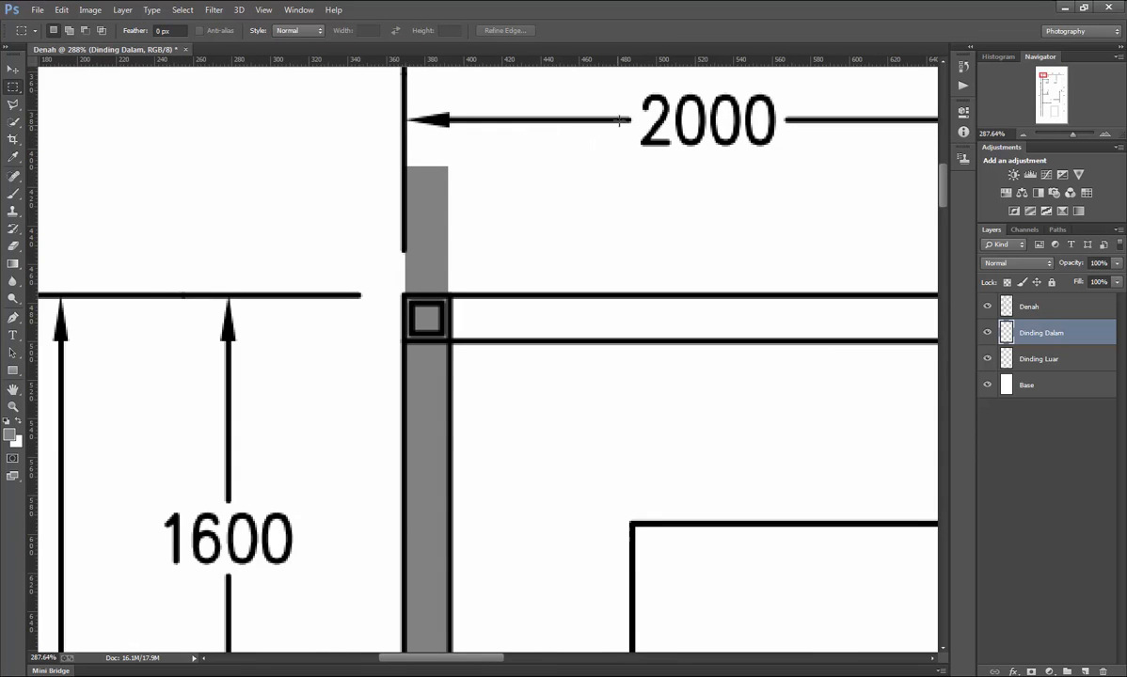
drag(635, 96, 225, 300)
scroll(478, 311, up, 2)
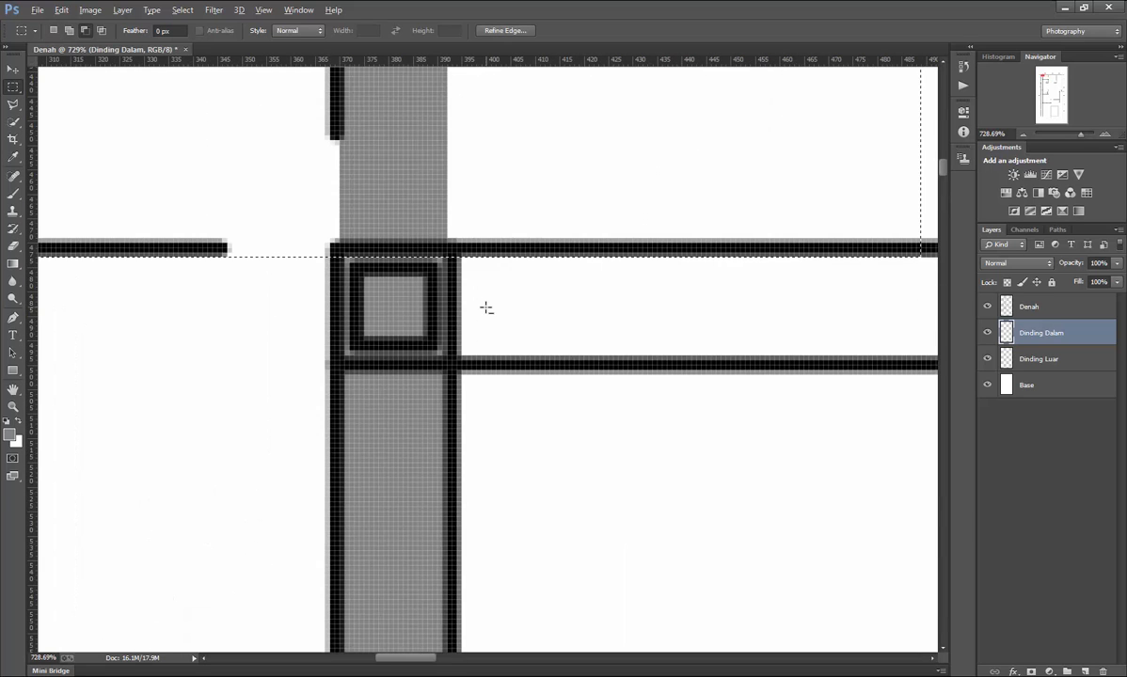
scroll(483, 309, down, 4)
scroll(483, 308, up, 1)
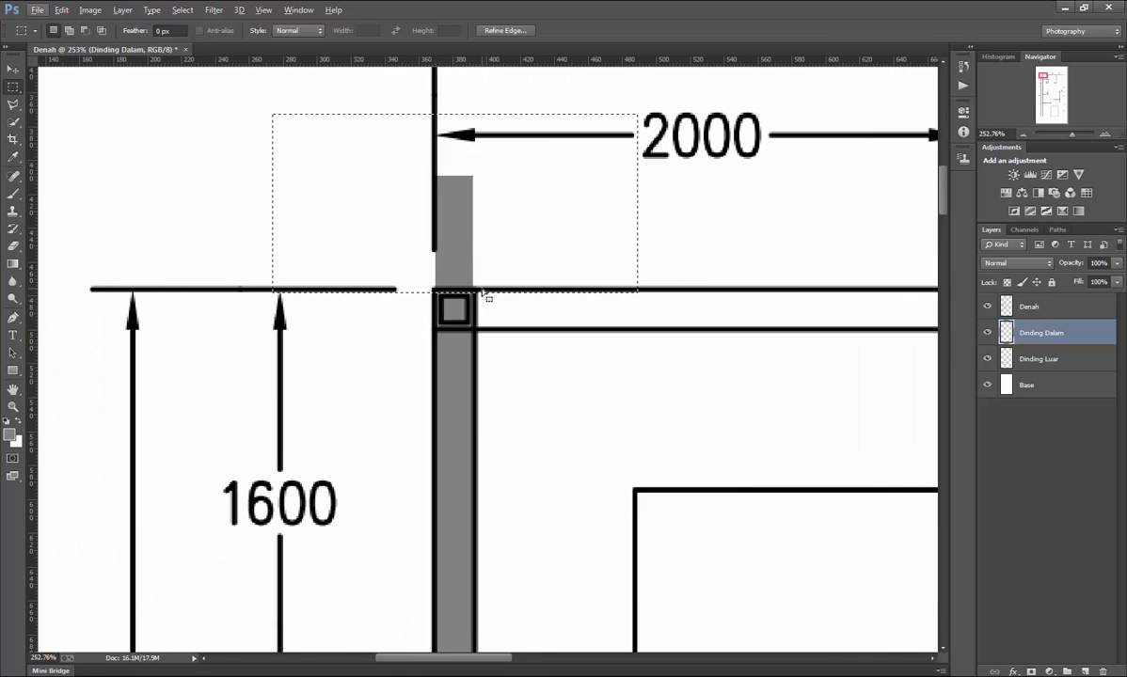
scroll(574, 350, down, 8)
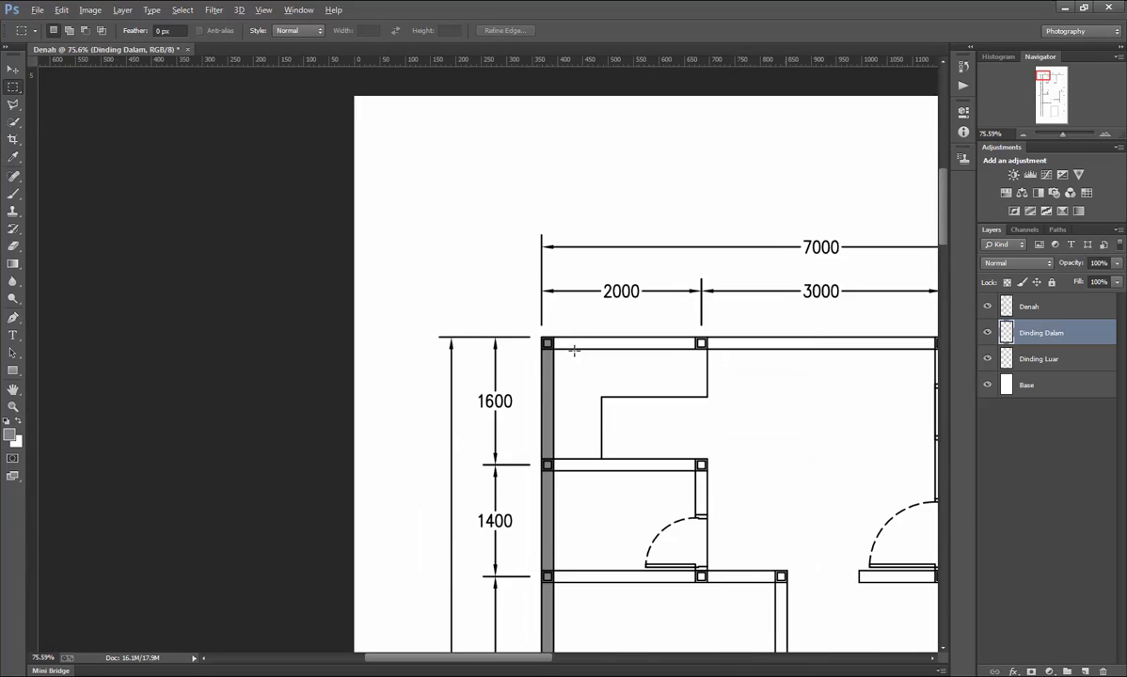
scroll(468, 379, up, 2)
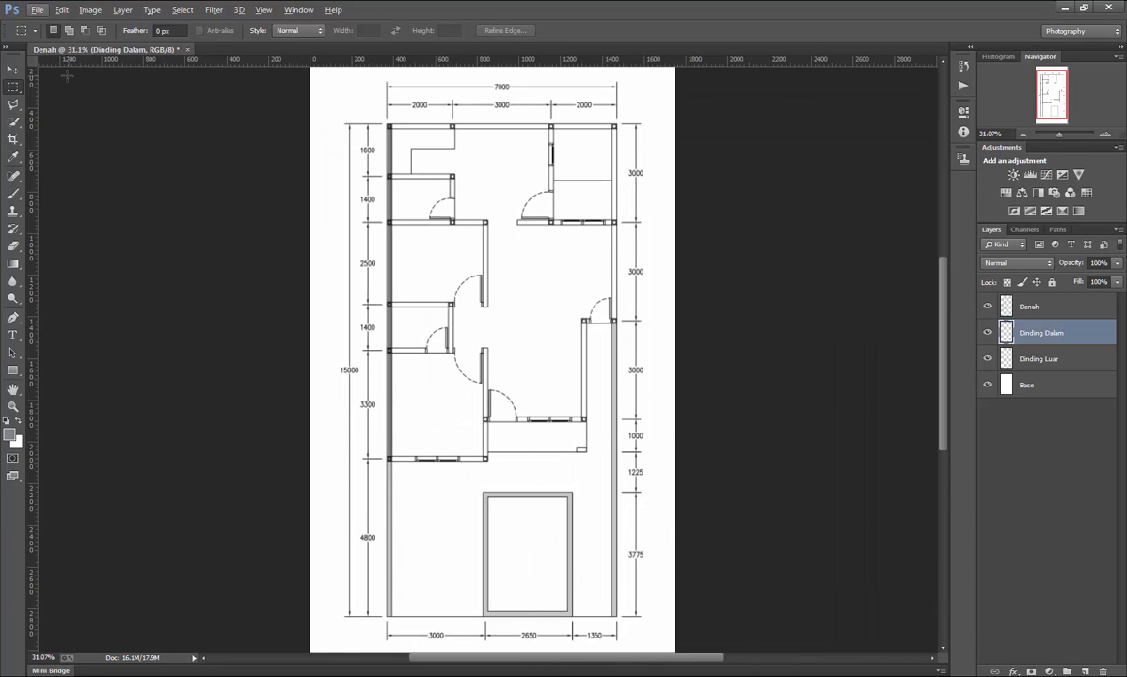
Duplicate the Dinding Dalam layer and move the copy onto the right wall, its lower end at the column beside the side door.
click(13, 72)
key(ctrl+j)
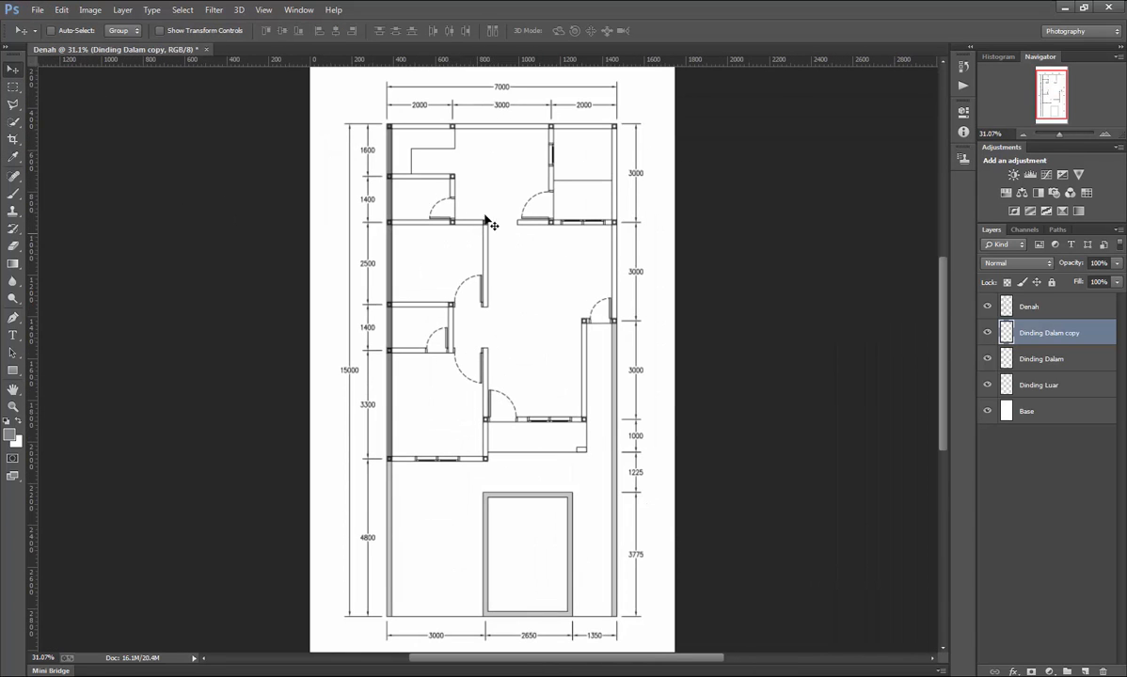
drag(435, 249, 691, 165)
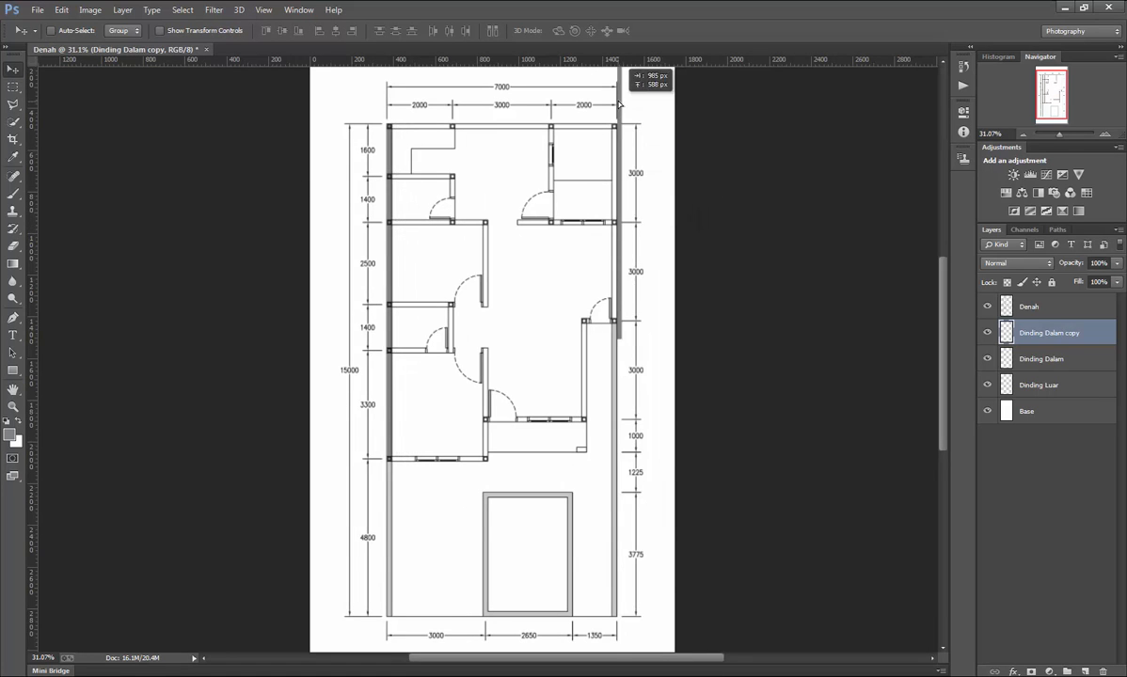
scroll(623, 222, up, 2)
scroll(617, 348, up, 3)
drag(621, 402, 602, 337)
scroll(615, 444, up, 2)
scroll(616, 453, up, 3)
drag(598, 410, 596, 485)
scroll(596, 486, down, 10)
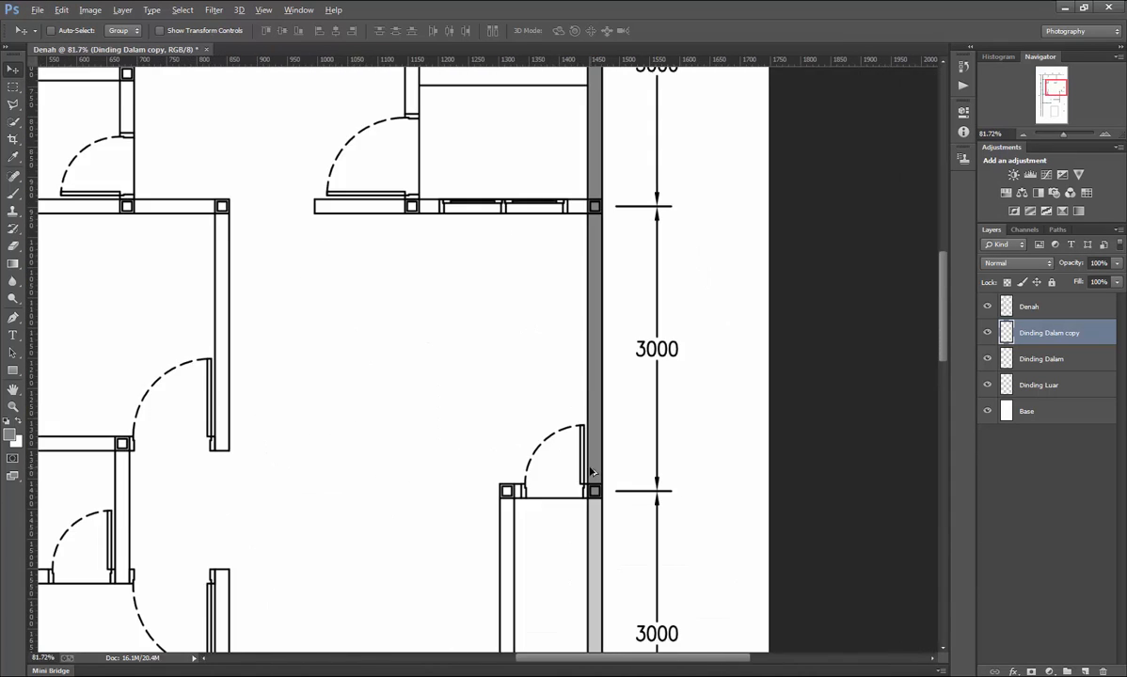
scroll(599, 194, up, 1)
scroll(596, 194, down, 2)
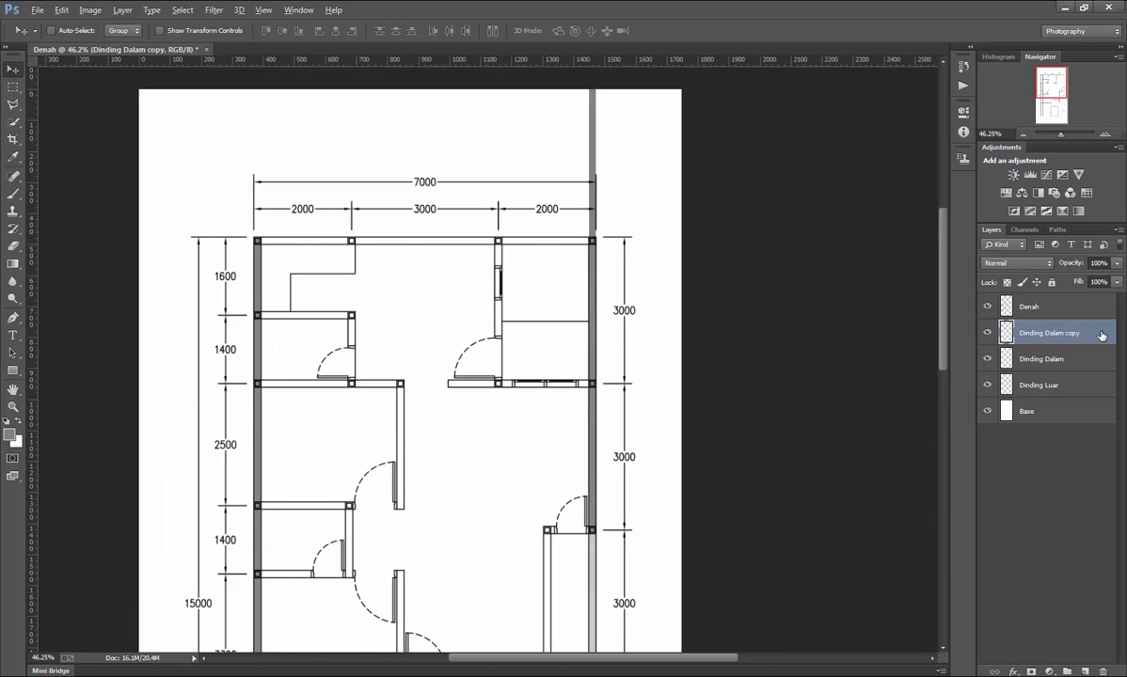
Toggle the Denah layer's visibility to compare the wall fills with and without the plan lines at the upper right corner.
click(987, 307)
click(987, 307)
scroll(574, 244, up, 5)
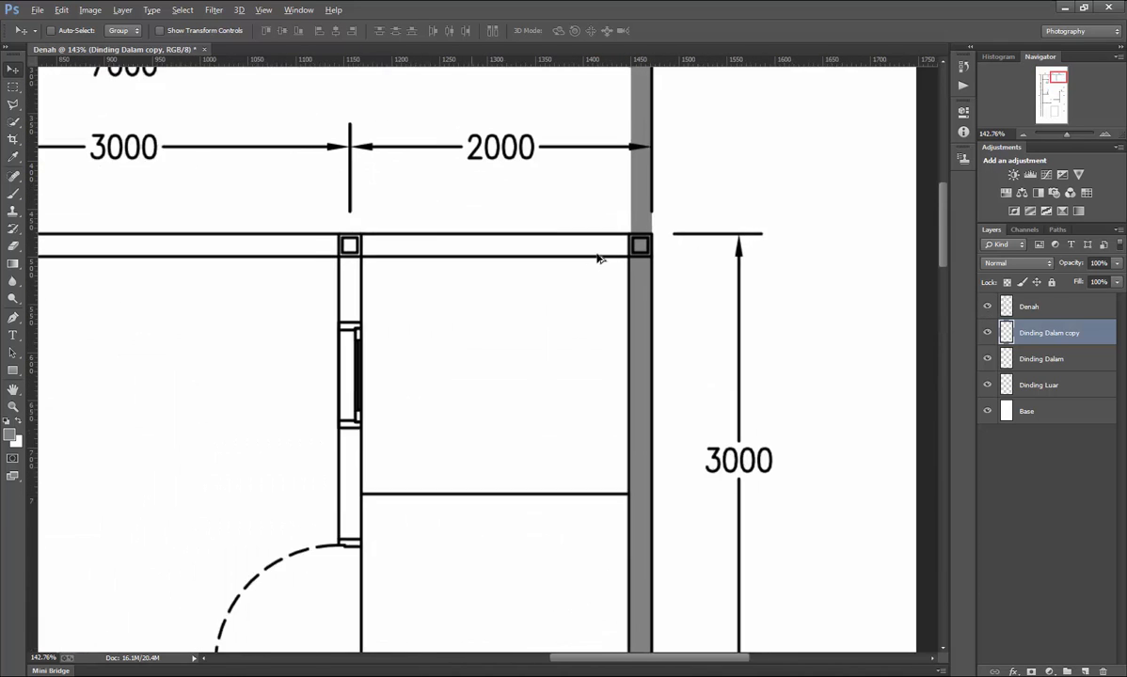
click(987, 308)
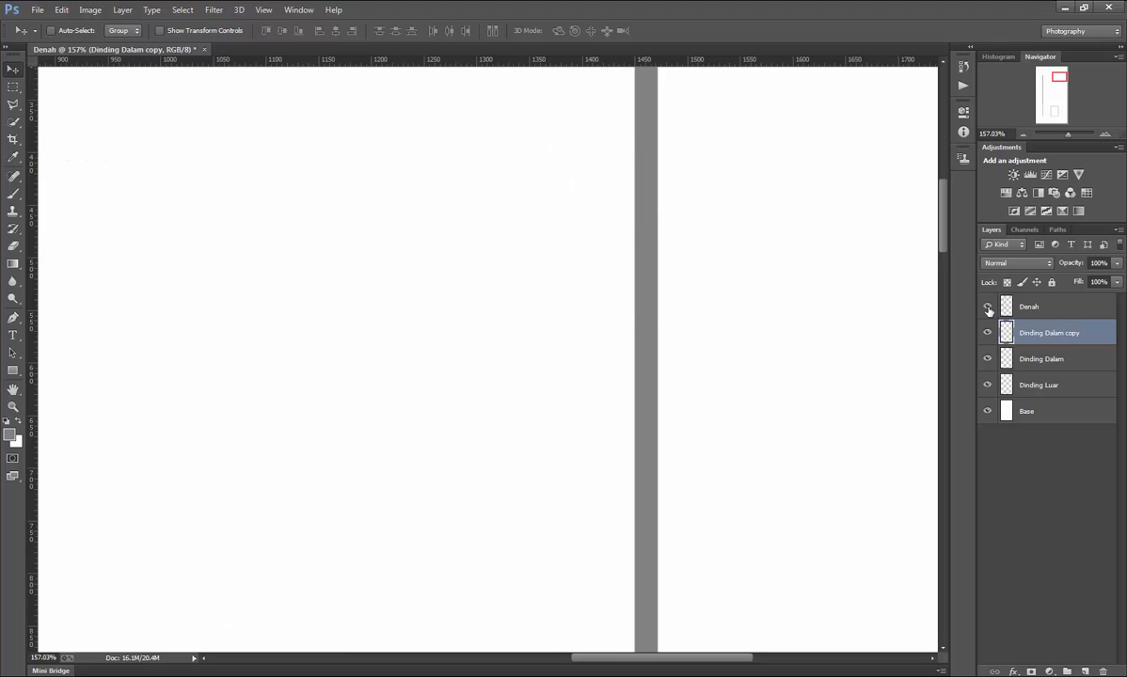
click(987, 307)
click(987, 307)
click(987, 308)
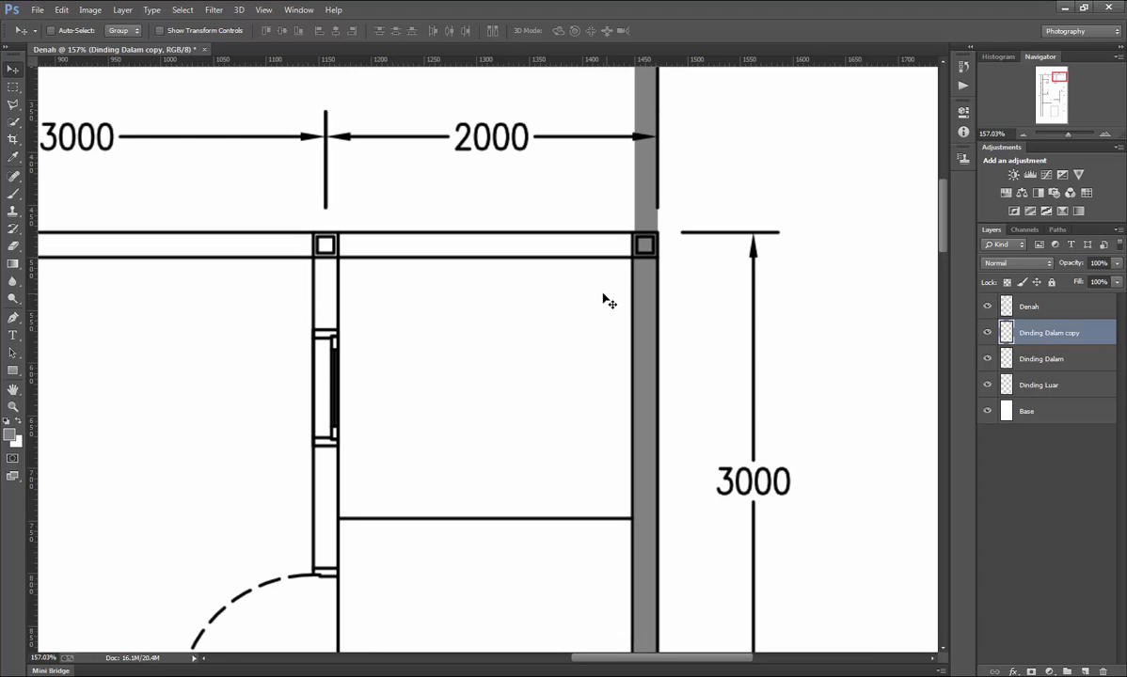
scroll(676, 292, down, 3)
scroll(696, 287, up, 3)
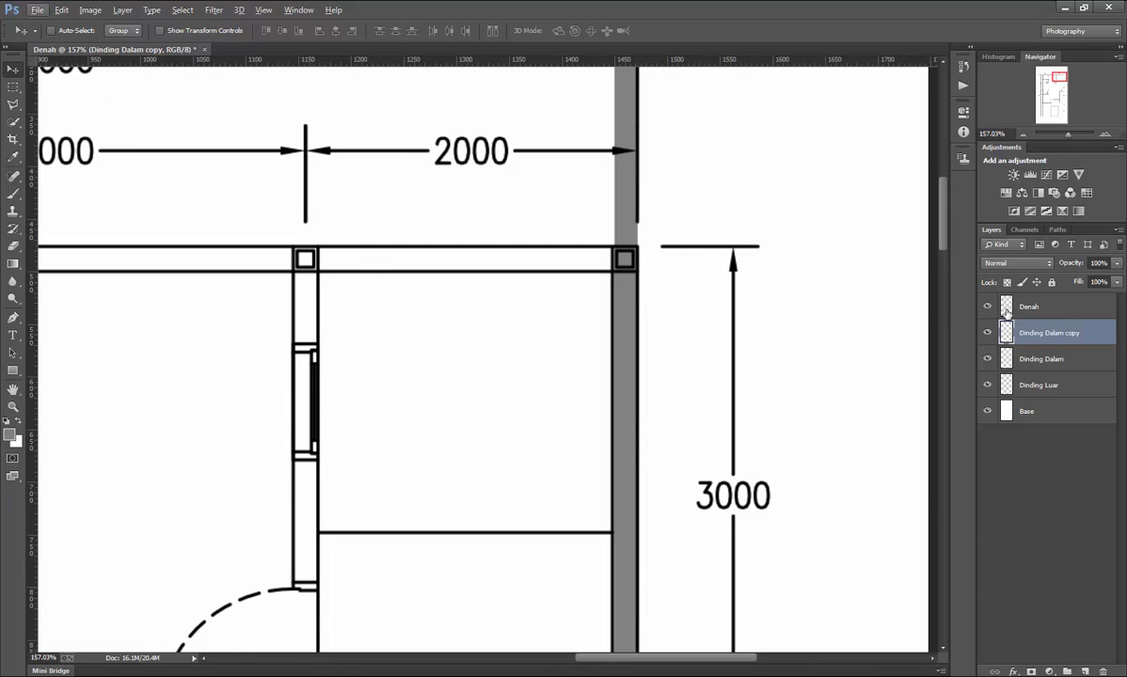
Try the Dinding Dalam copy layer above Denah, toggle its visibility, and put it back below Denah.
drag(1051, 340, 1052, 293)
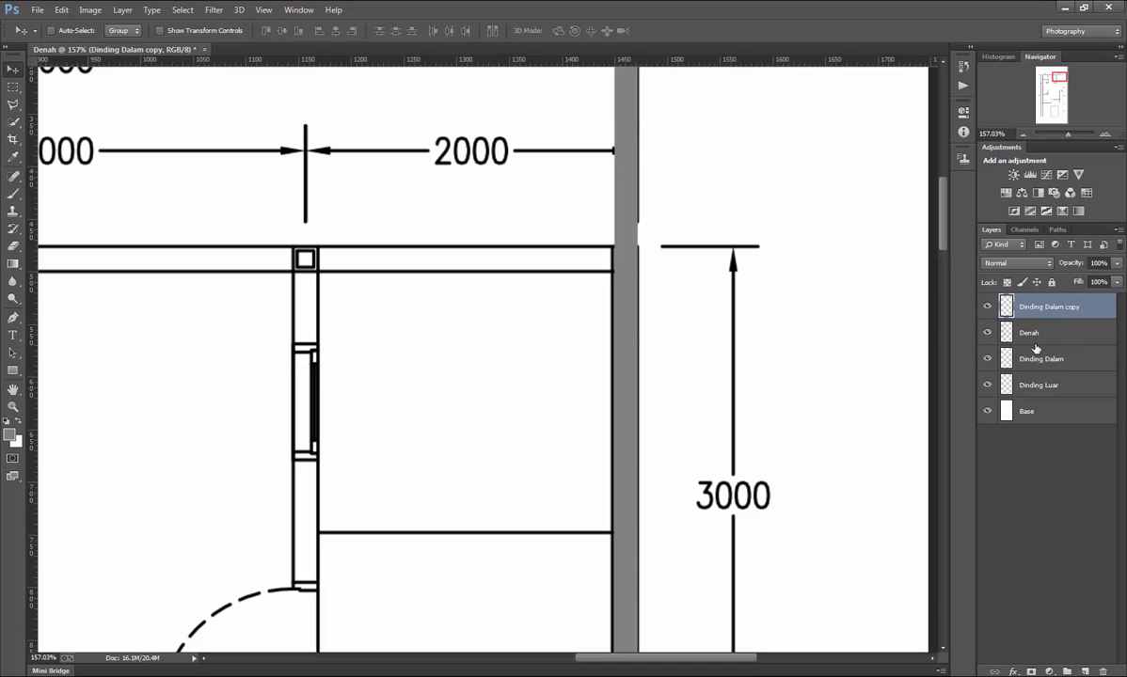
click(987, 308)
click(987, 308)
drag(1081, 309, 1036, 357)
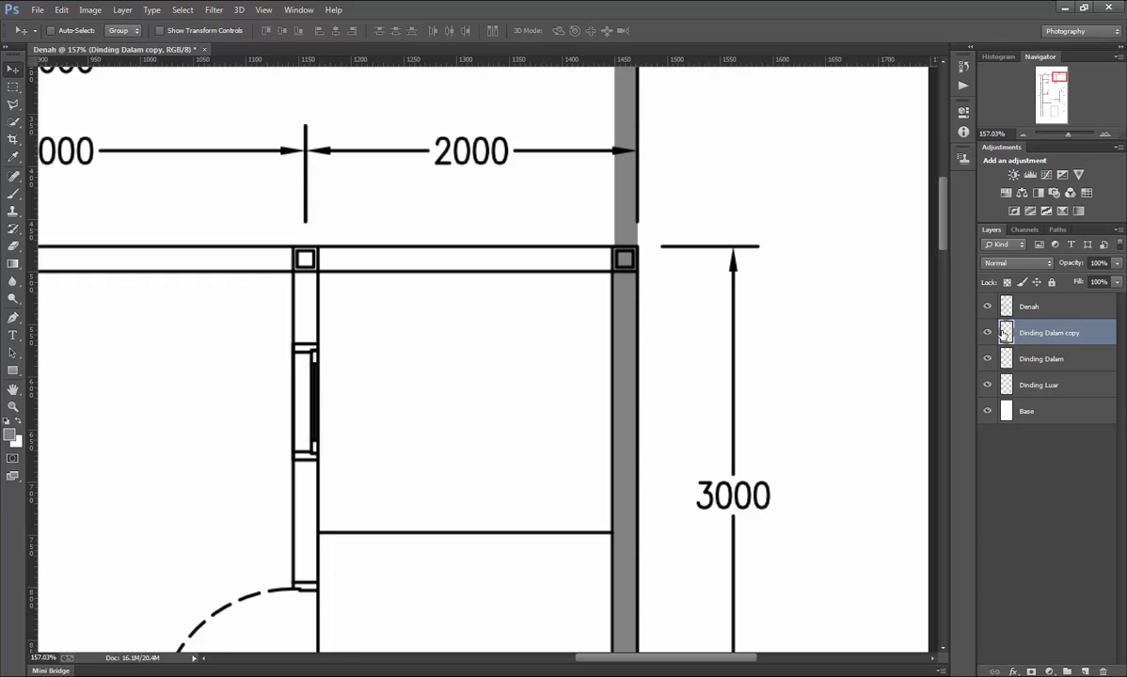
Shorten the right wall copy from its upper end with Free Transform to just above the top-right column.
scroll(628, 318, down, 5)
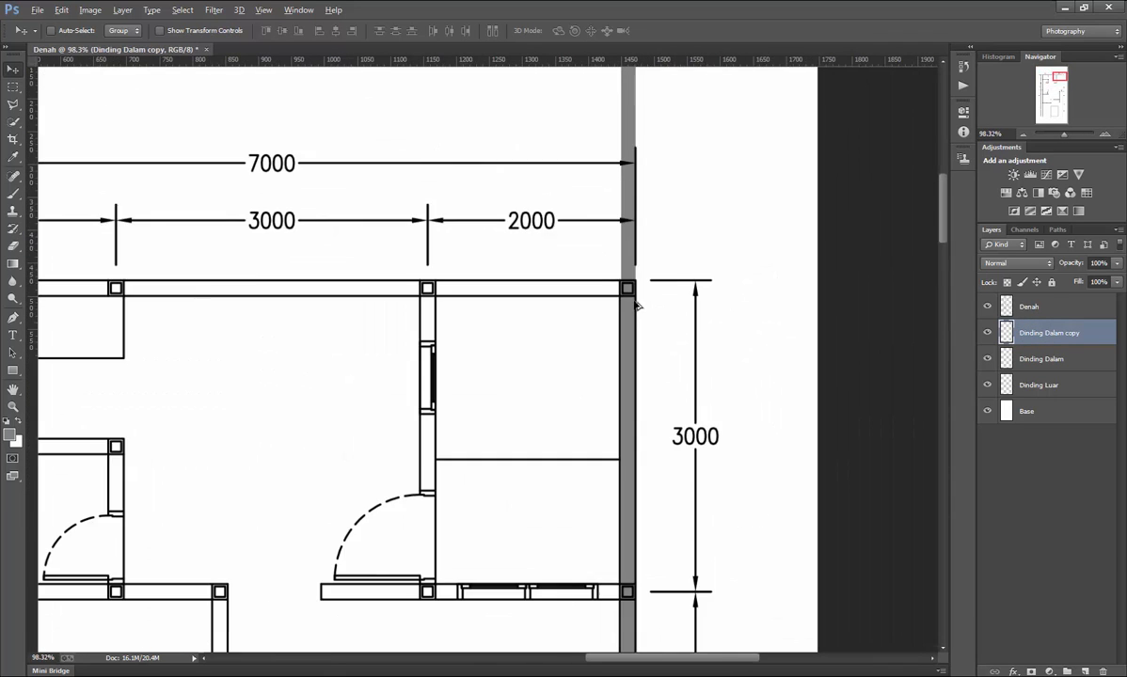
key(ctrl+t)
scroll(640, 235, up, 2)
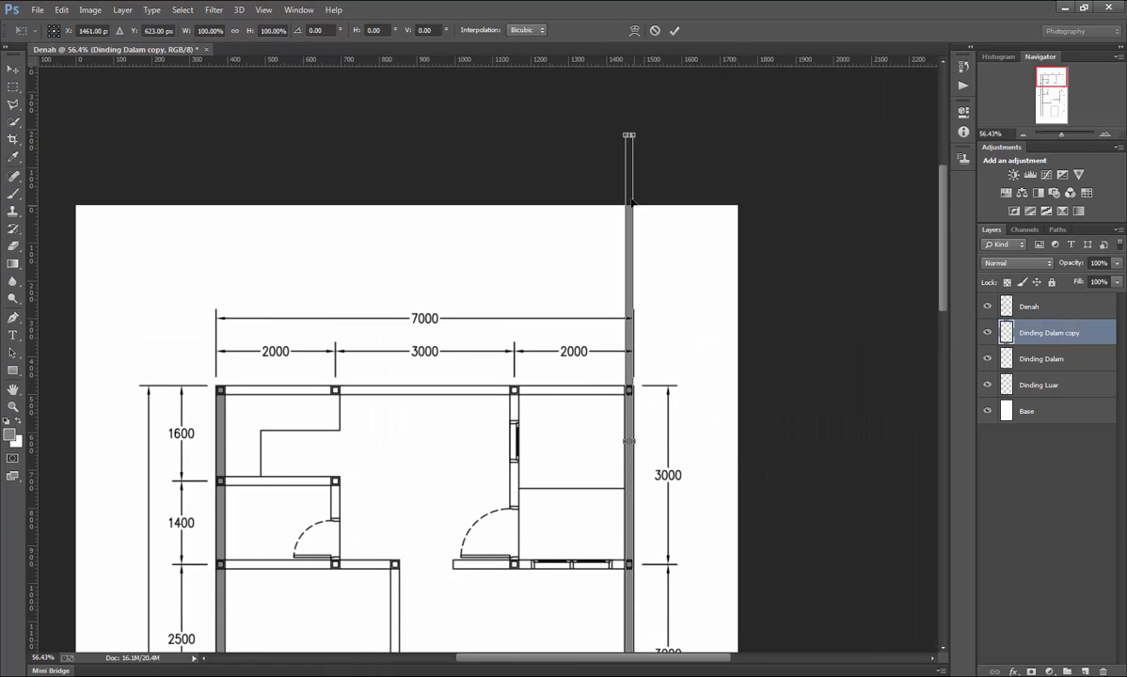
drag(628, 134, 628, 380)
scroll(629, 380, up, 5)
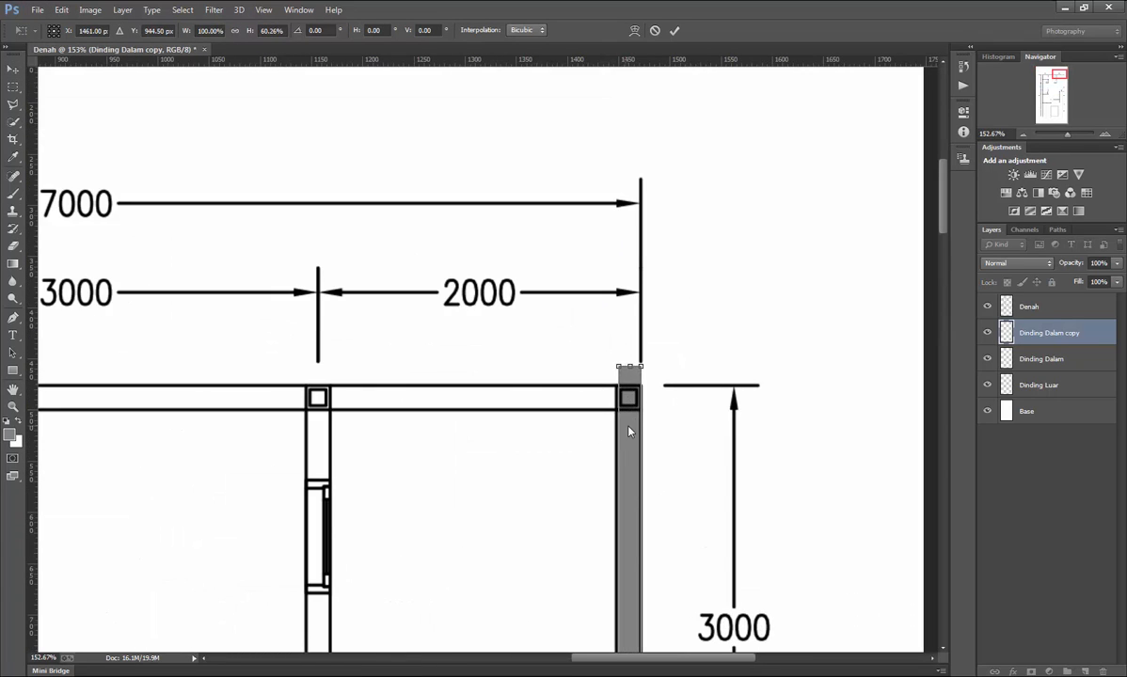
key(Return)
Select the remaining grey excess above the top-right column, delete it, and deselect.
scroll(596, 414, up, 4)
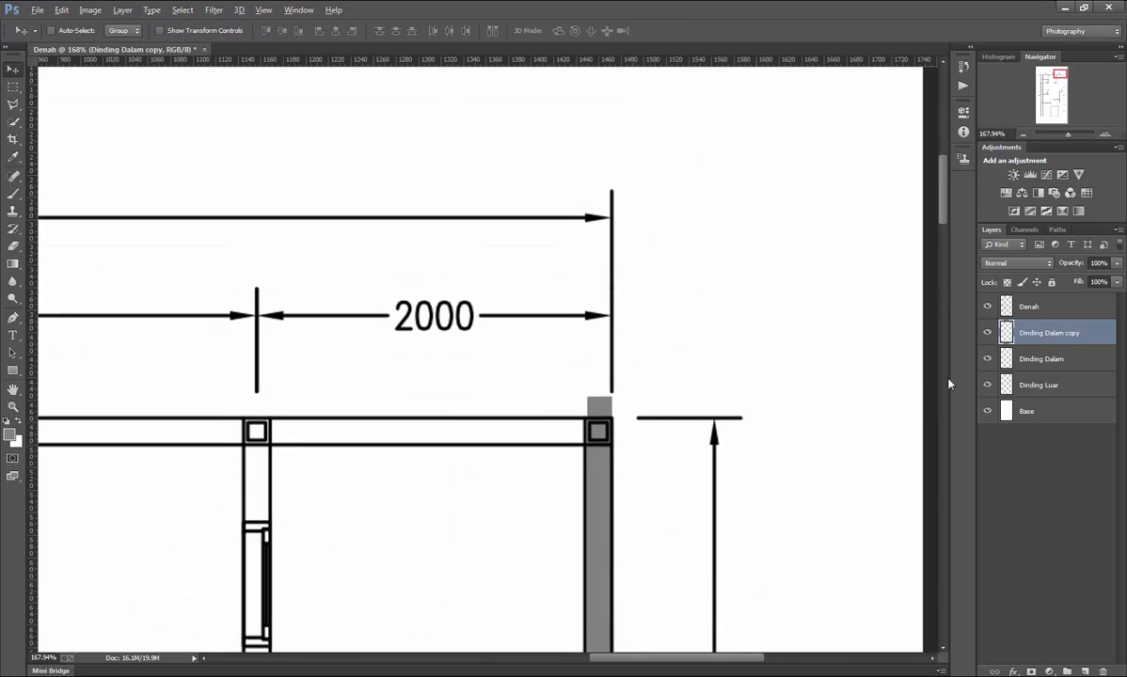
click(12, 86)
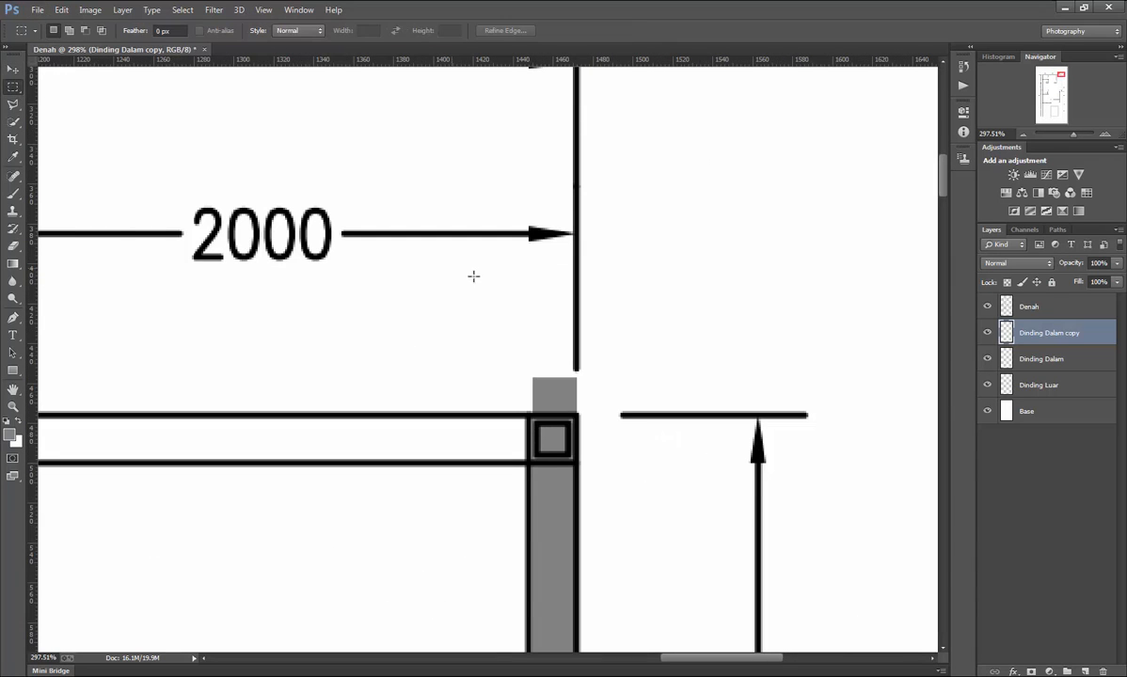
drag(821, 240, 383, 416)
click(677, 474)
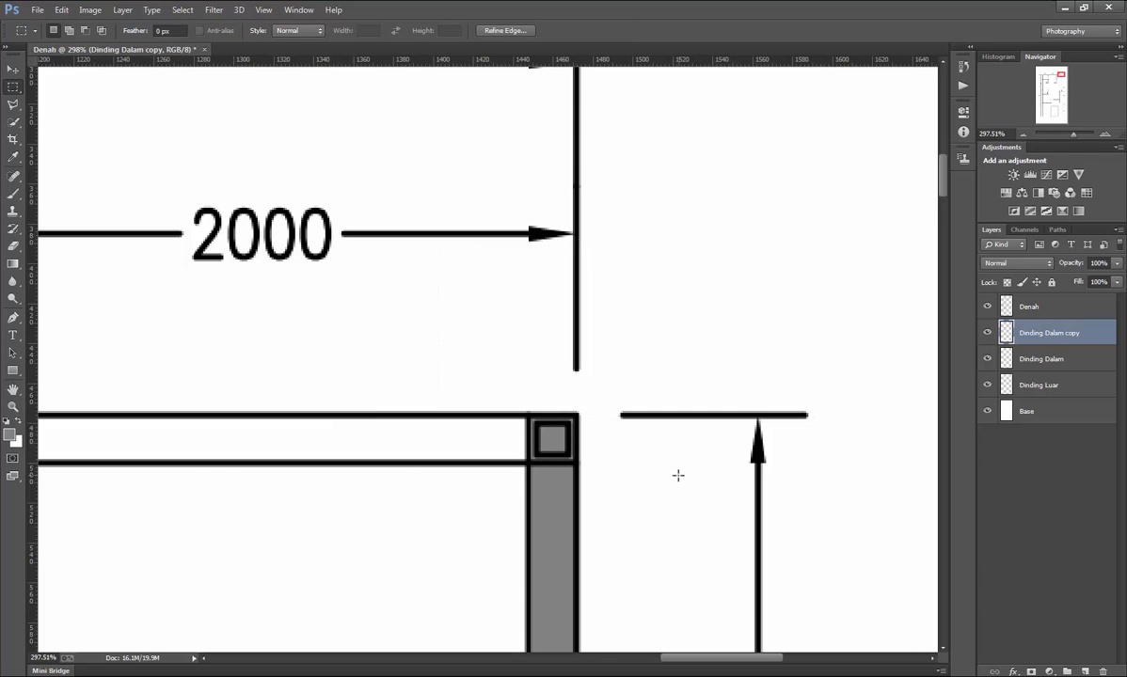
Delete the Dinding Dalam and Dinding Dalam copy layers.
scroll(597, 403, down, 12)
scroll(569, 373, down, 5)
scroll(510, 498, up, 5)
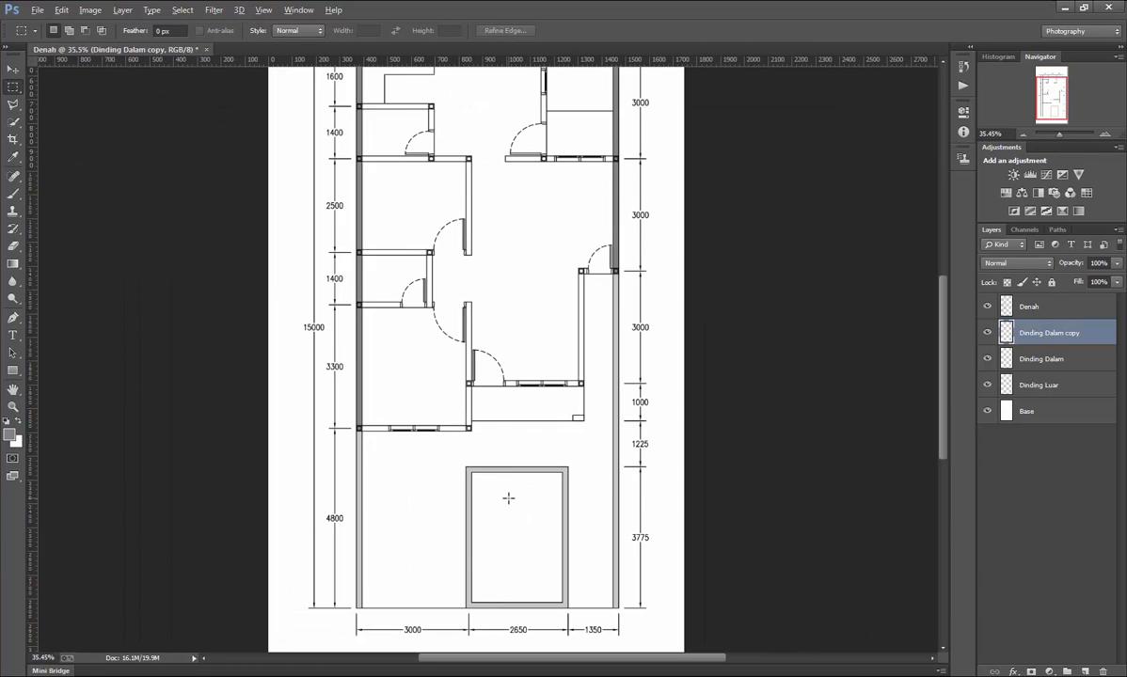
scroll(539, 478, up, 5)
scroll(537, 467, down, 2)
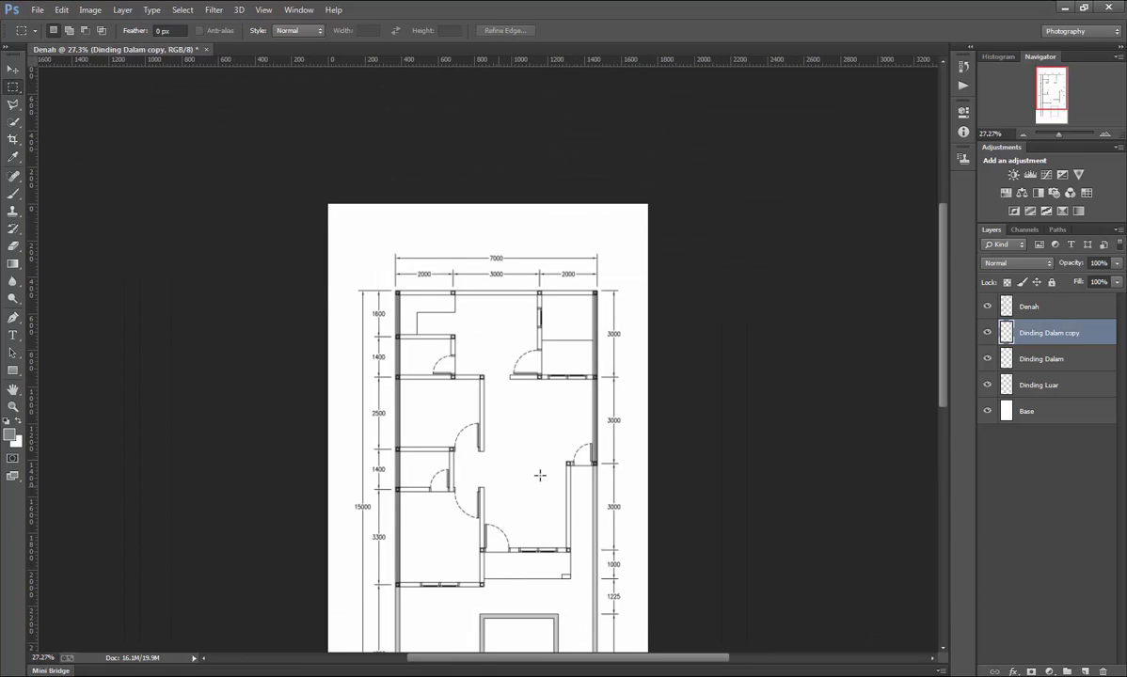
shift+click(1068, 359)
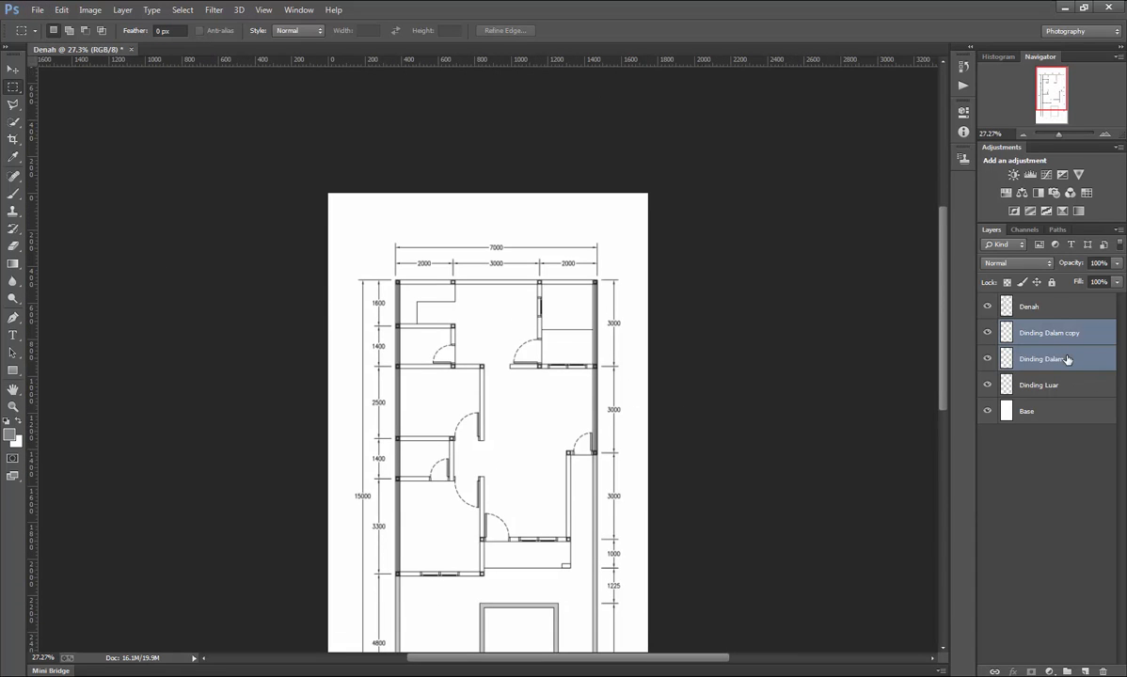
key(Delete)
scroll(537, 359, down, 3)
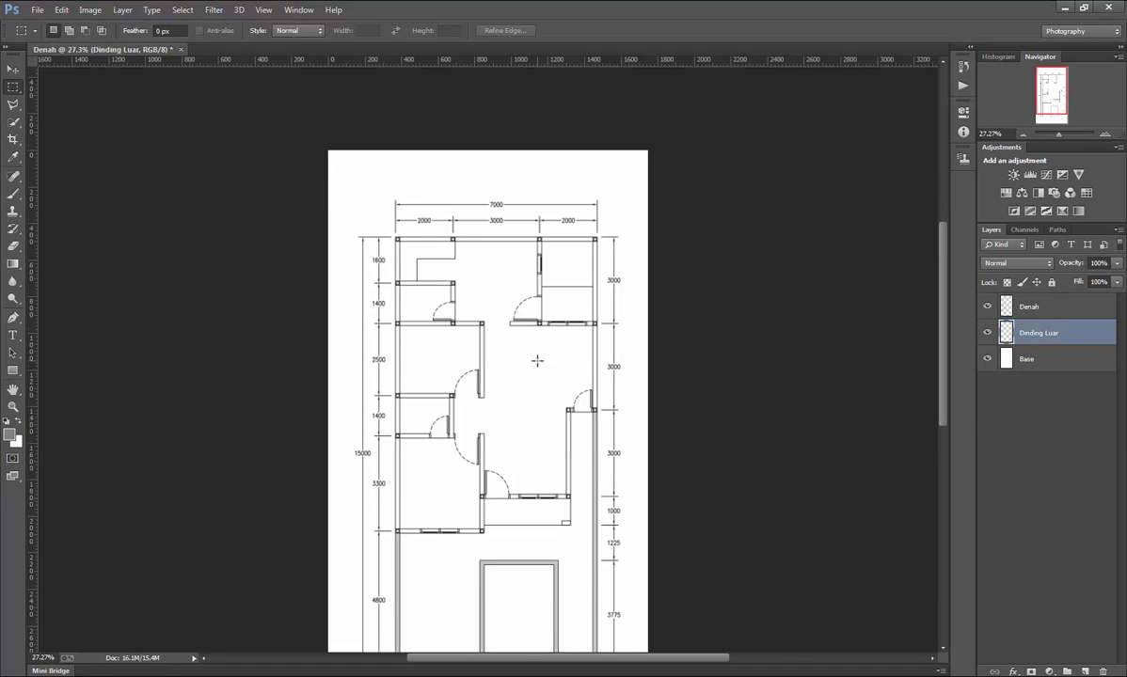
scroll(536, 360, up, 1)
Open the Dinding Dalam Photoshop file from the Lib folder inside the project's Data folder.
click(39, 14)
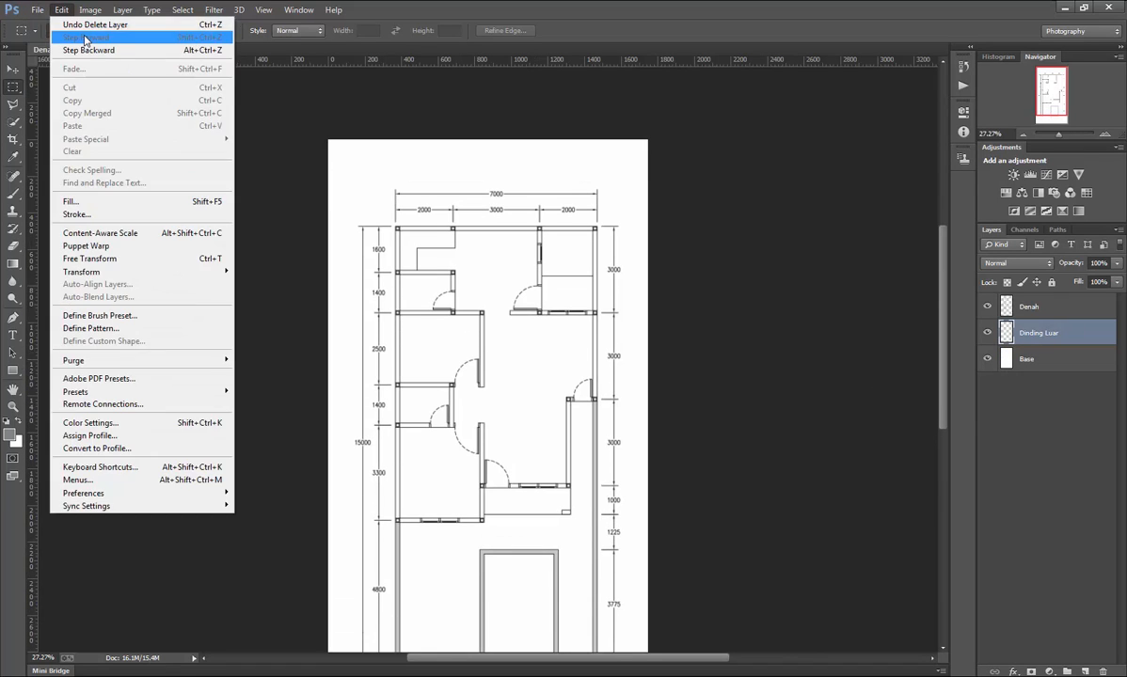
click(51, 39)
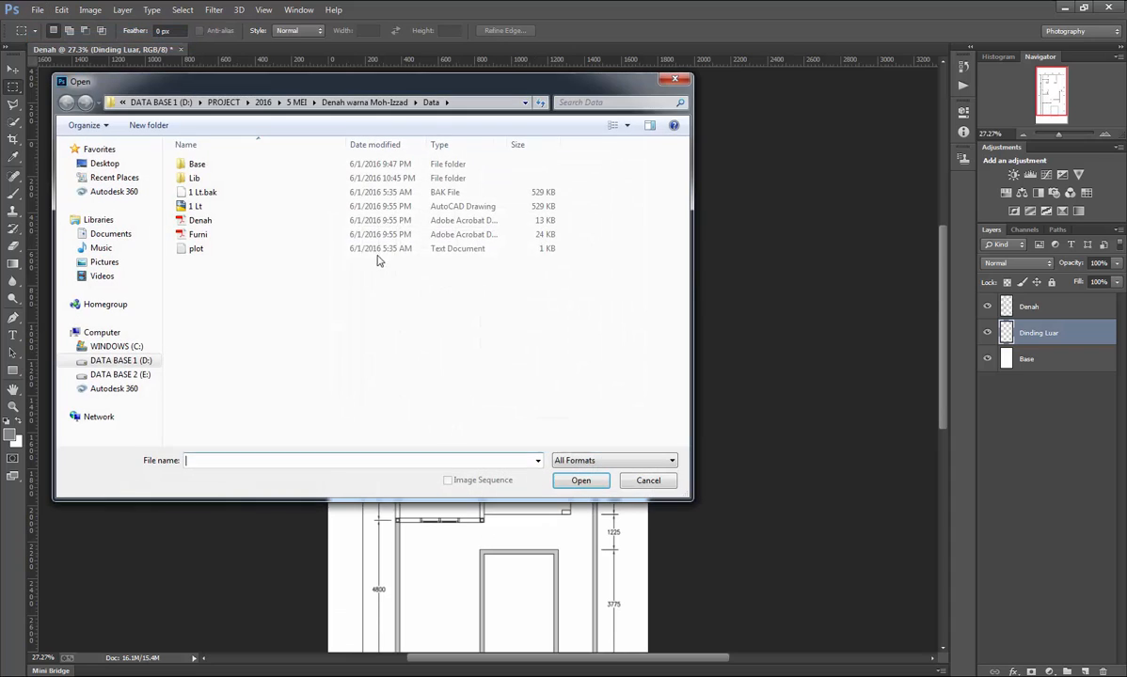
click(372, 102)
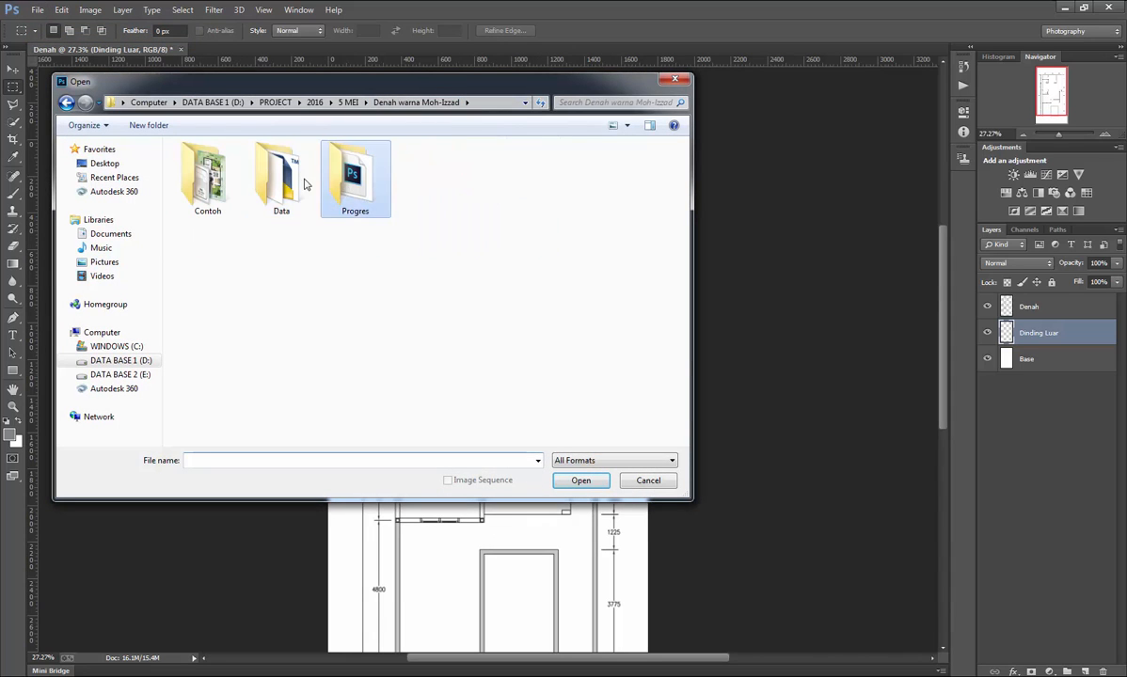
double_click(282, 177)
double_click(211, 179)
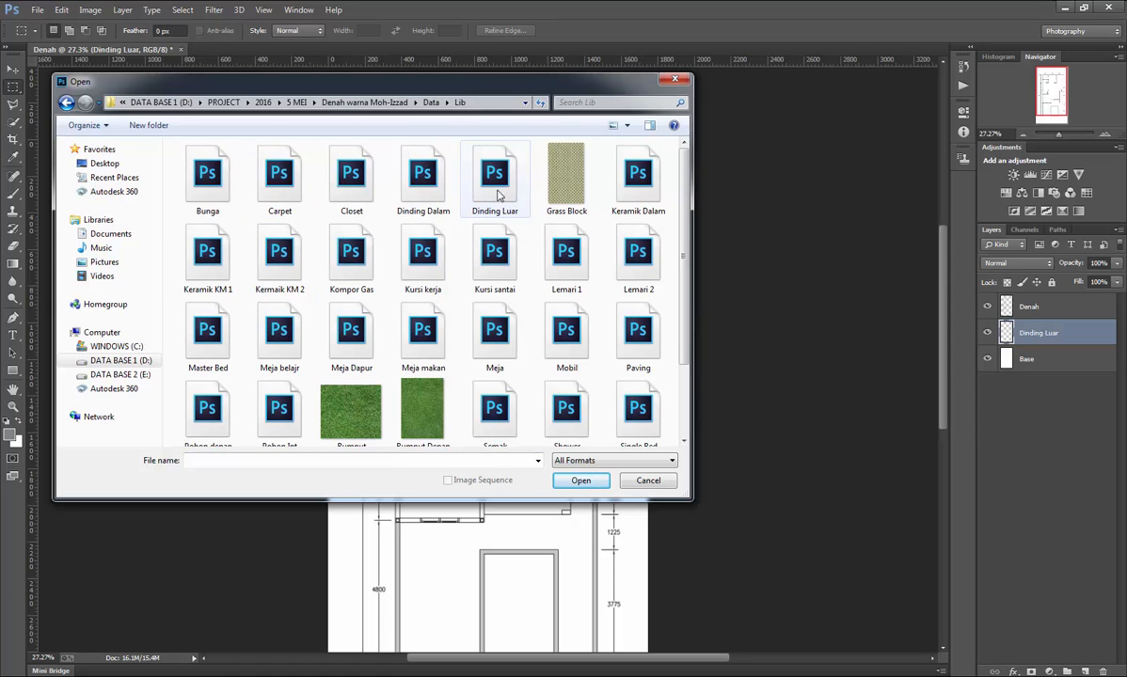
click(442, 193)
click(580, 481)
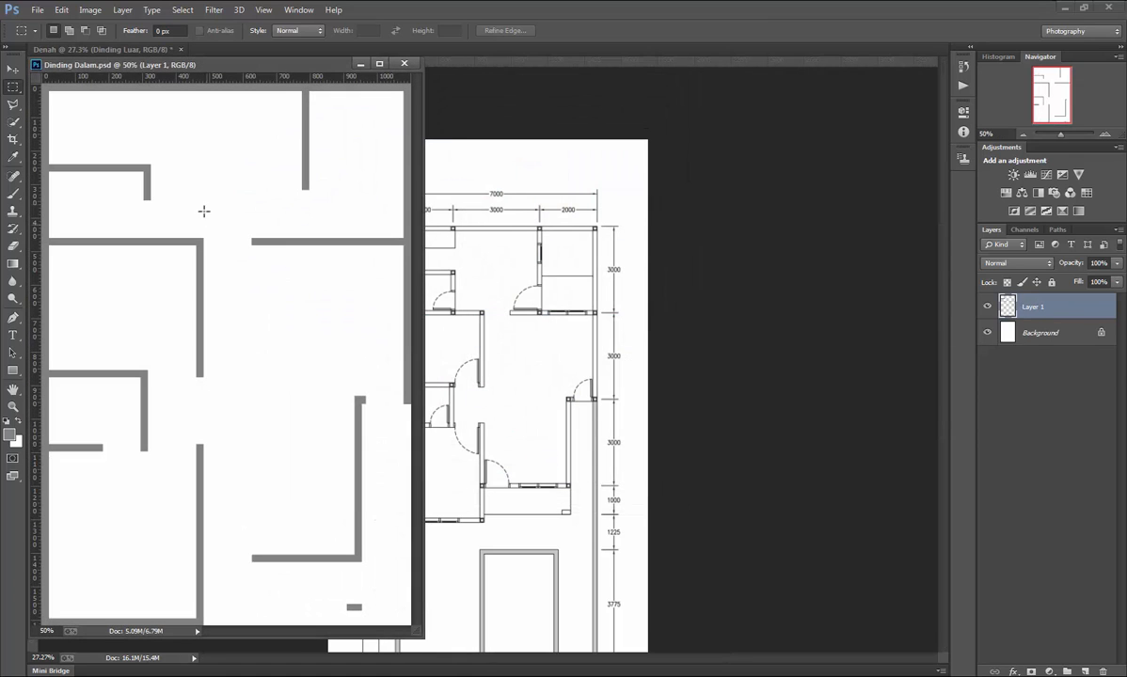
Copy the finished inner walls layer from Dinding Dalam.psd into the Denah document and close the source file.
click(12, 73)
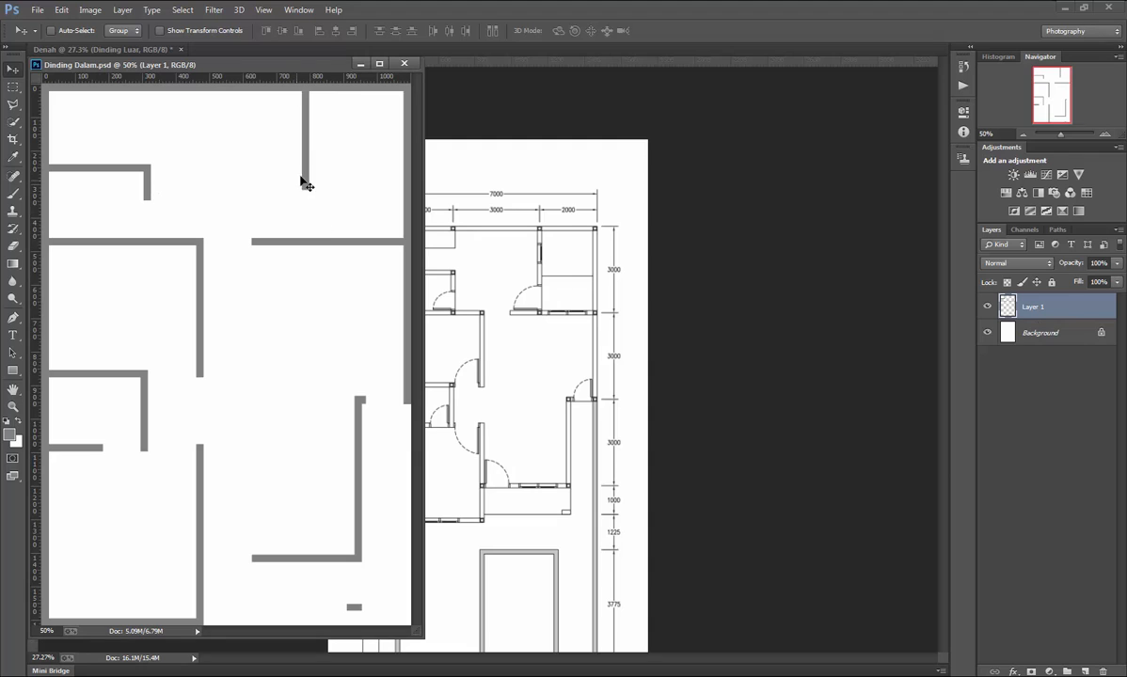
drag(307, 174, 598, 247)
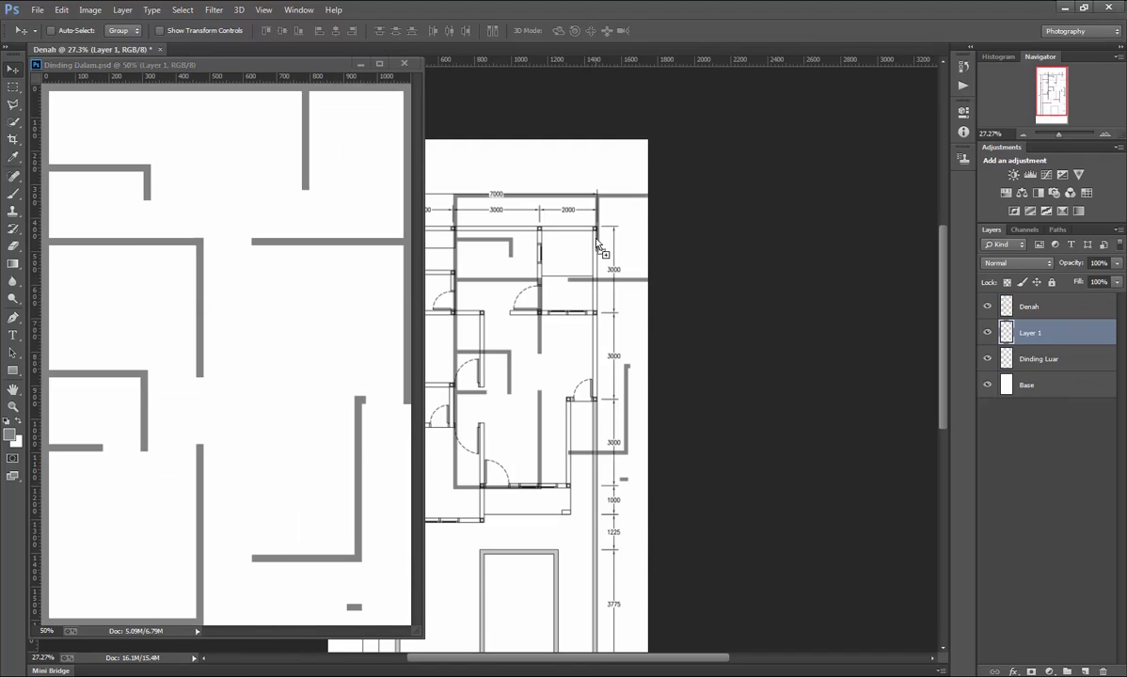
click(404, 64)
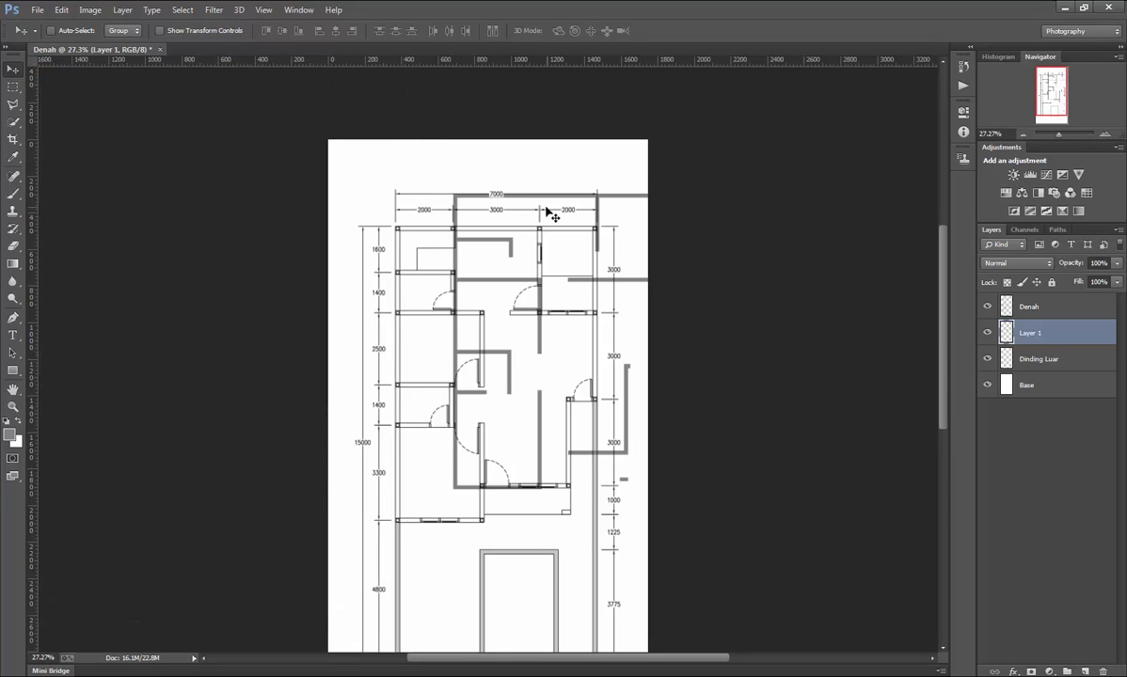
Move the imported grey walls onto the plan's wall outlines, aligning them at the upper left corner column.
drag(546, 200, 476, 247)
scroll(399, 229, up, 5)
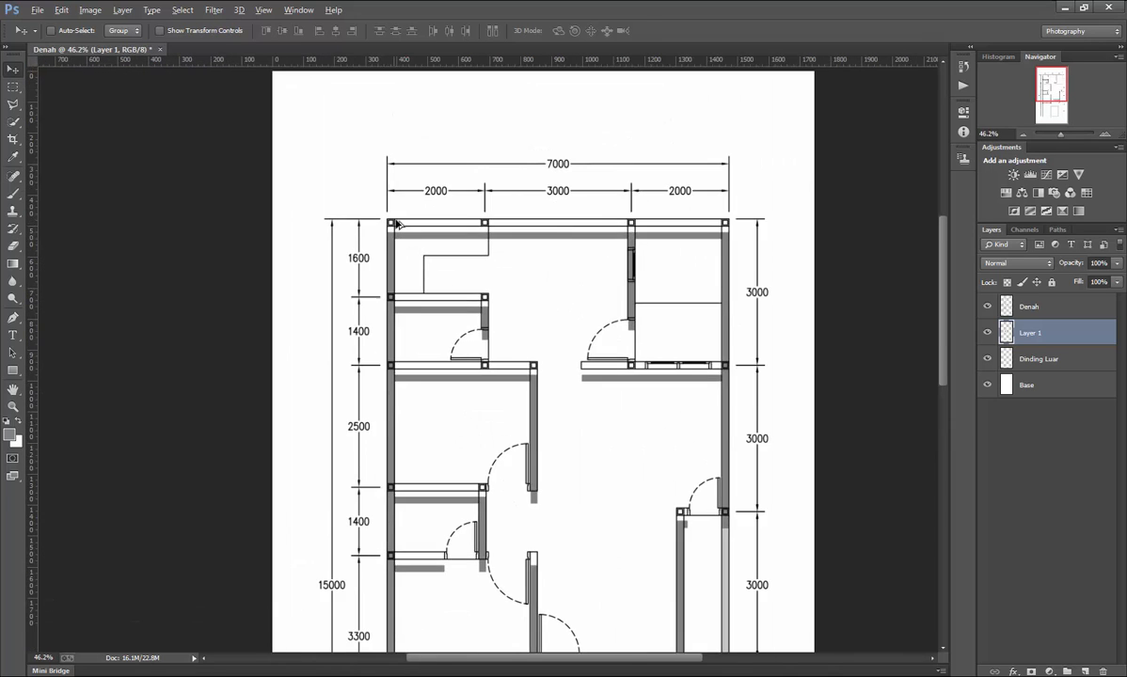
scroll(399, 235, up, 4)
drag(428, 297, 429, 159)
scroll(429, 159, down, 5)
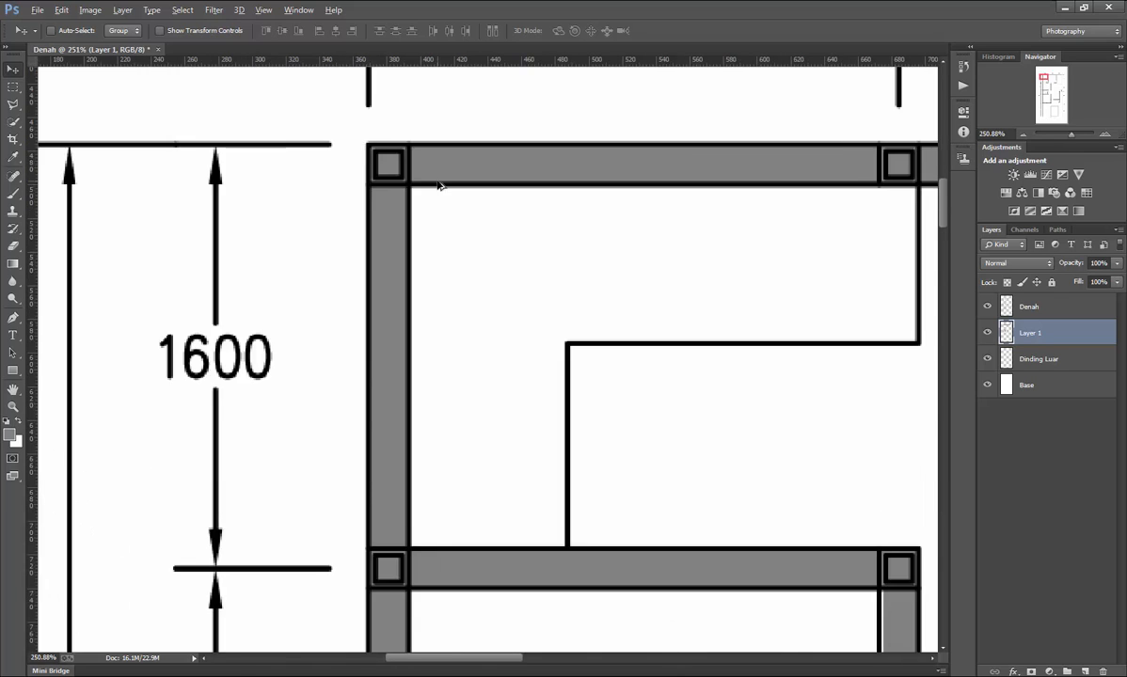
Examine the alignment of the inner and outer wall fills with the plan lines across the whole floor plan.
scroll(442, 196, down, 3)
scroll(620, 485, up, 3)
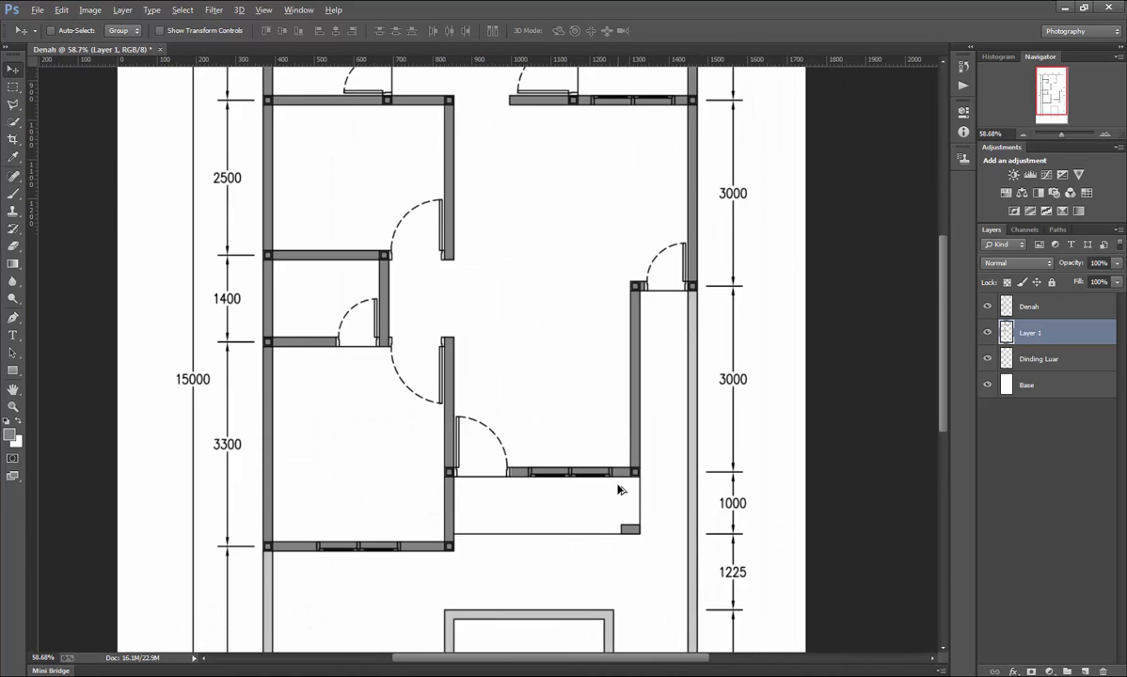
scroll(614, 471, down, 4)
scroll(541, 456, up, 2)
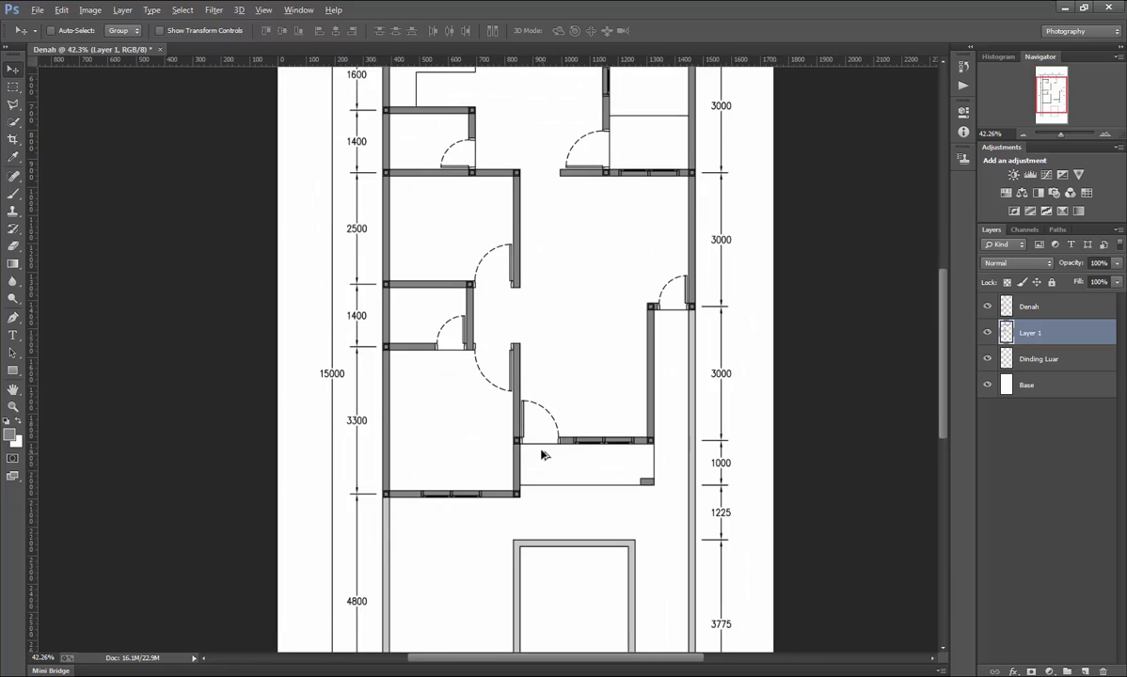
scroll(549, 435, up, 3)
scroll(544, 421, up, 1)
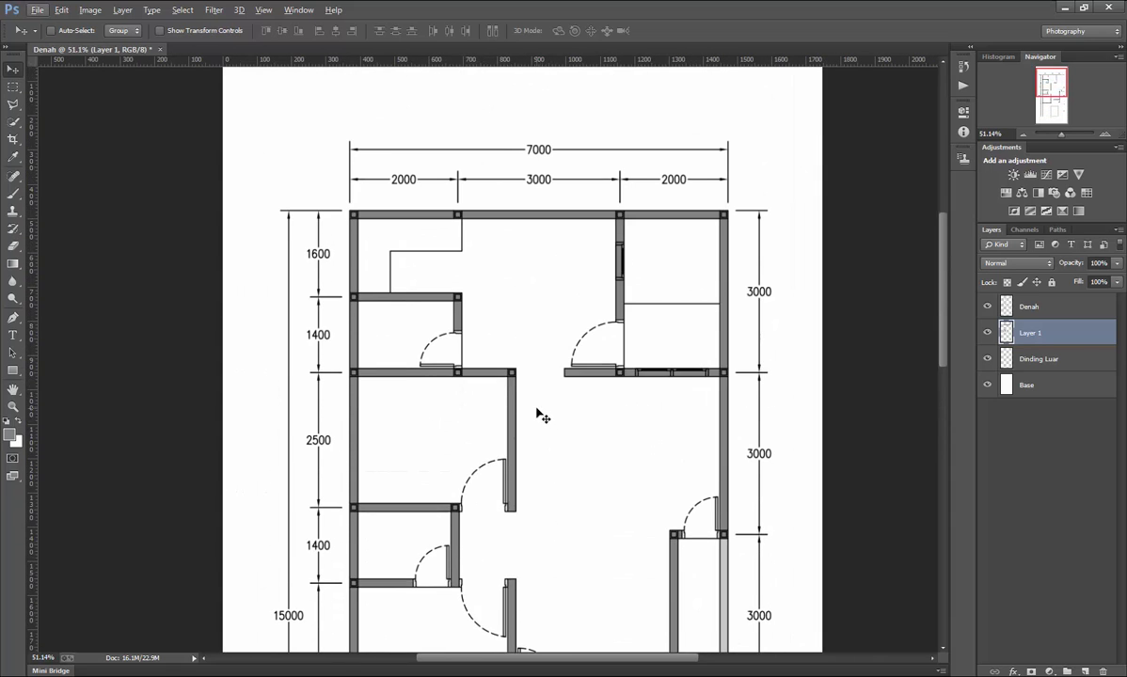
scroll(590, 313, down, 5)
scroll(589, 316, down, 5)
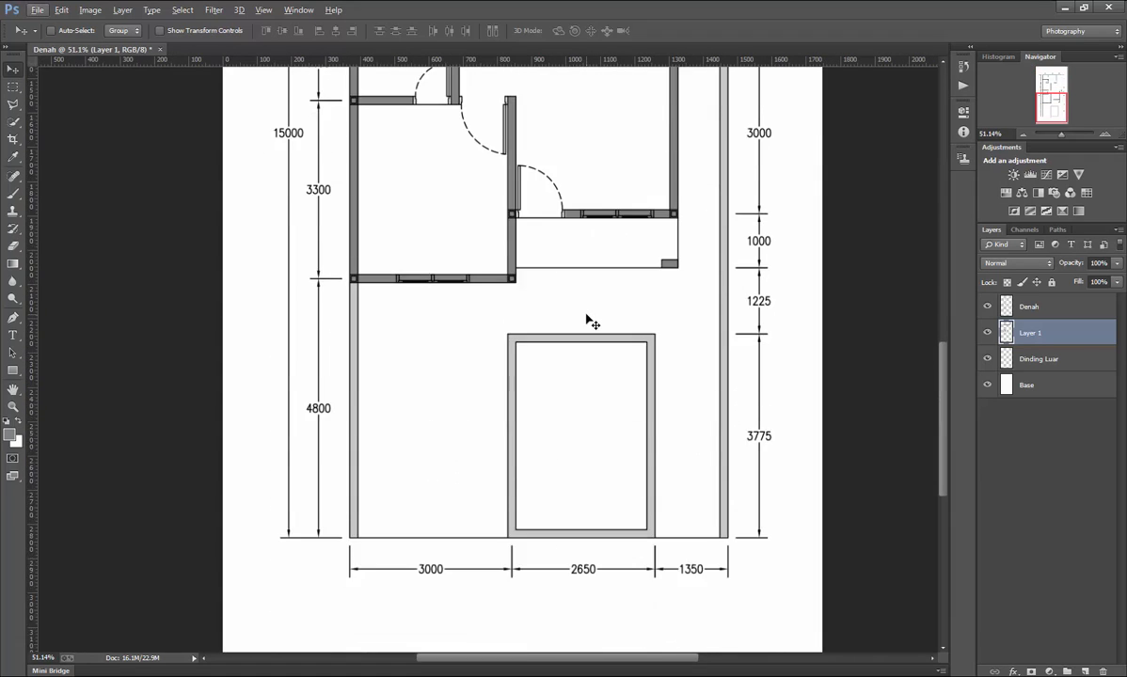
scroll(587, 320, up, 4)
scroll(591, 323, up, 3)
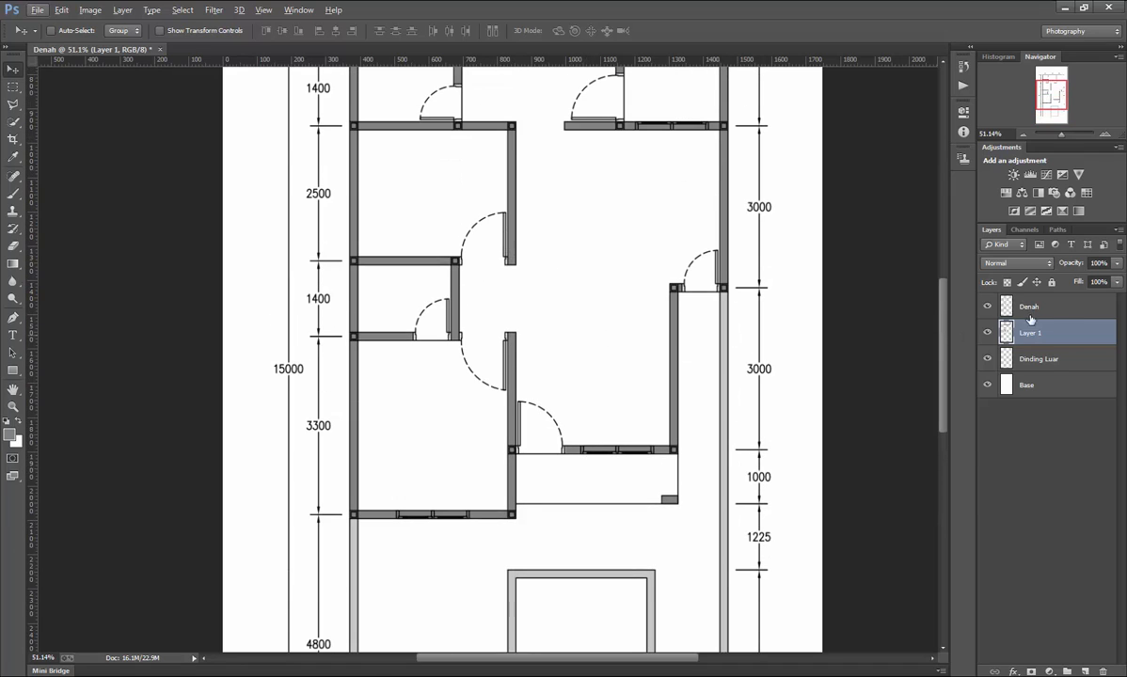
Rename the imported inner walls layer as Dinding Dalam and keep it selected.
double_click(1032, 336)
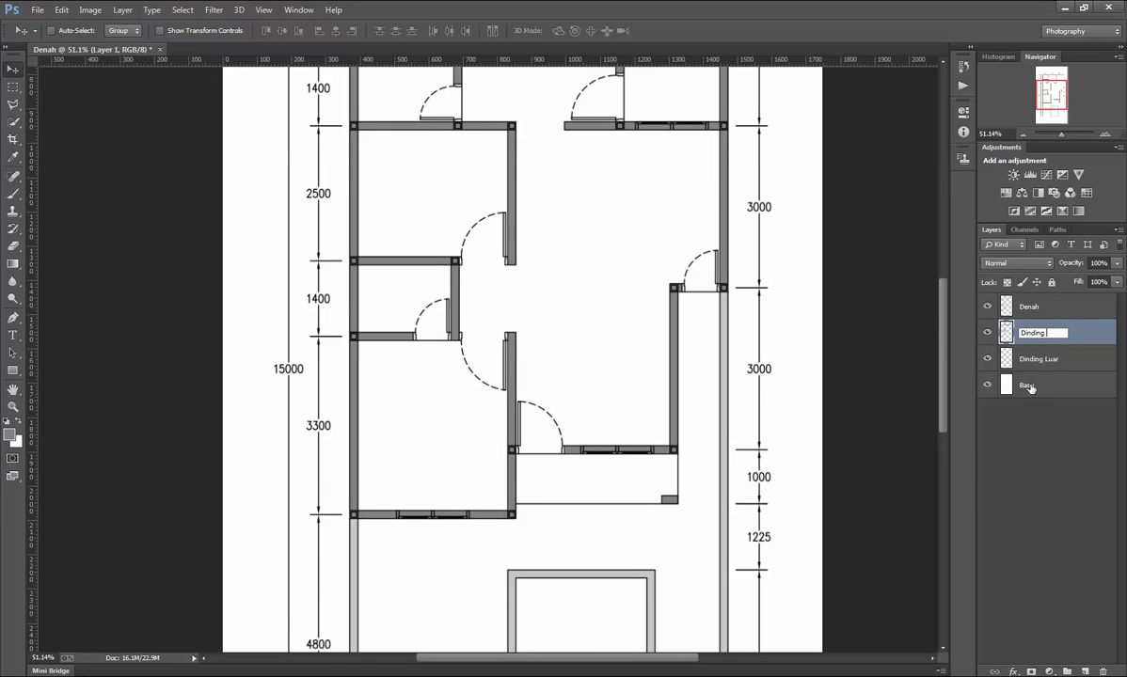
key(Return)
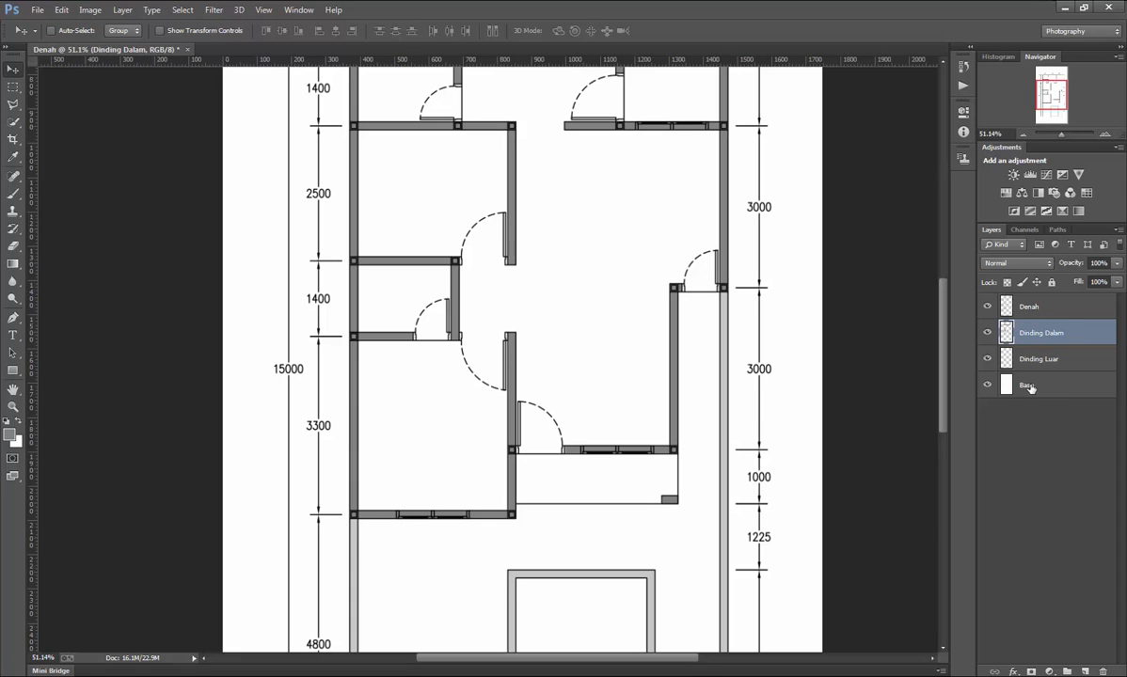
click(1061, 363)
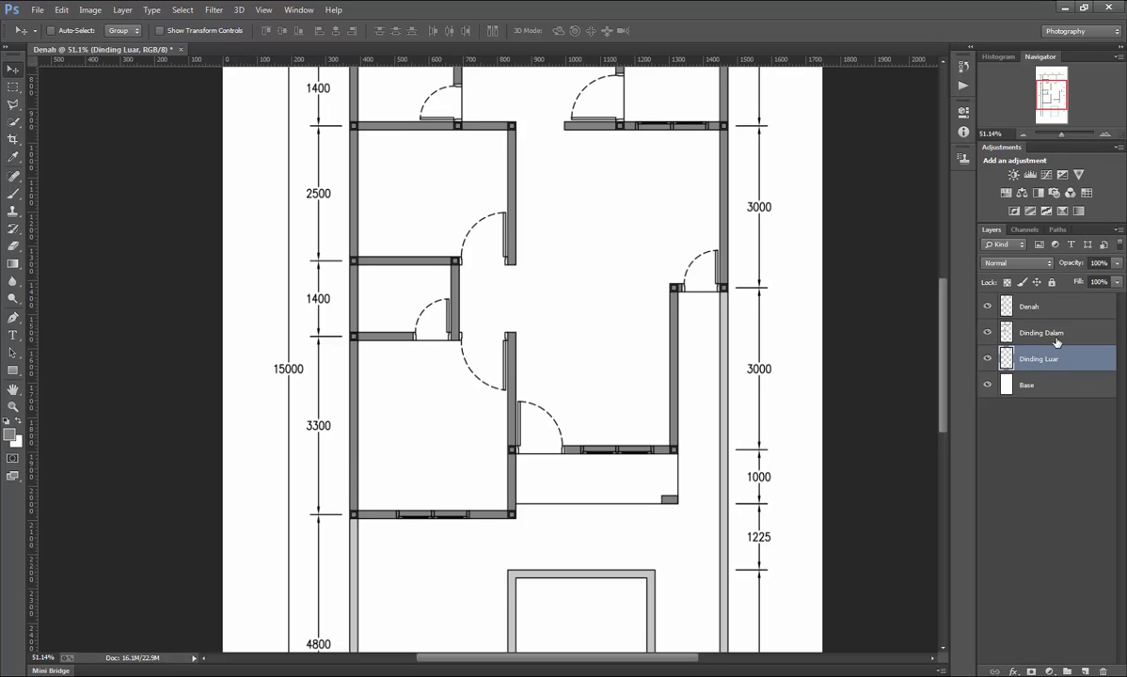
click(1057, 343)
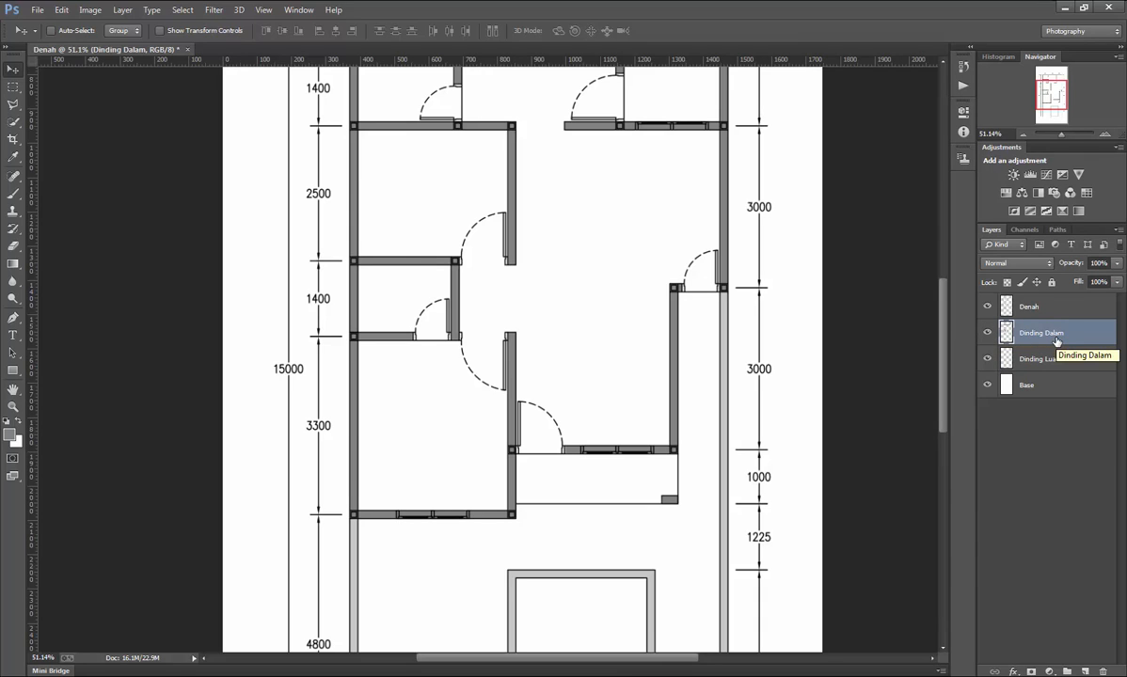
Open the grass block texture images.jpg from the Base folder inside the project's Data folder.
scroll(629, 348, up, 5)
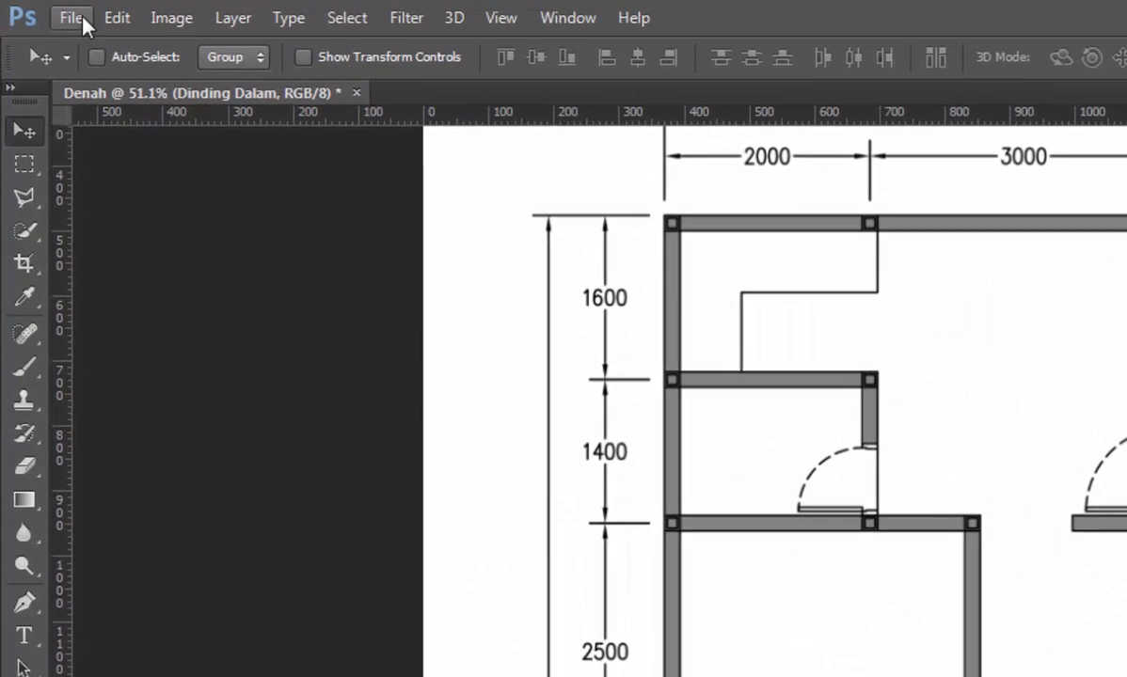
click(38, 9)
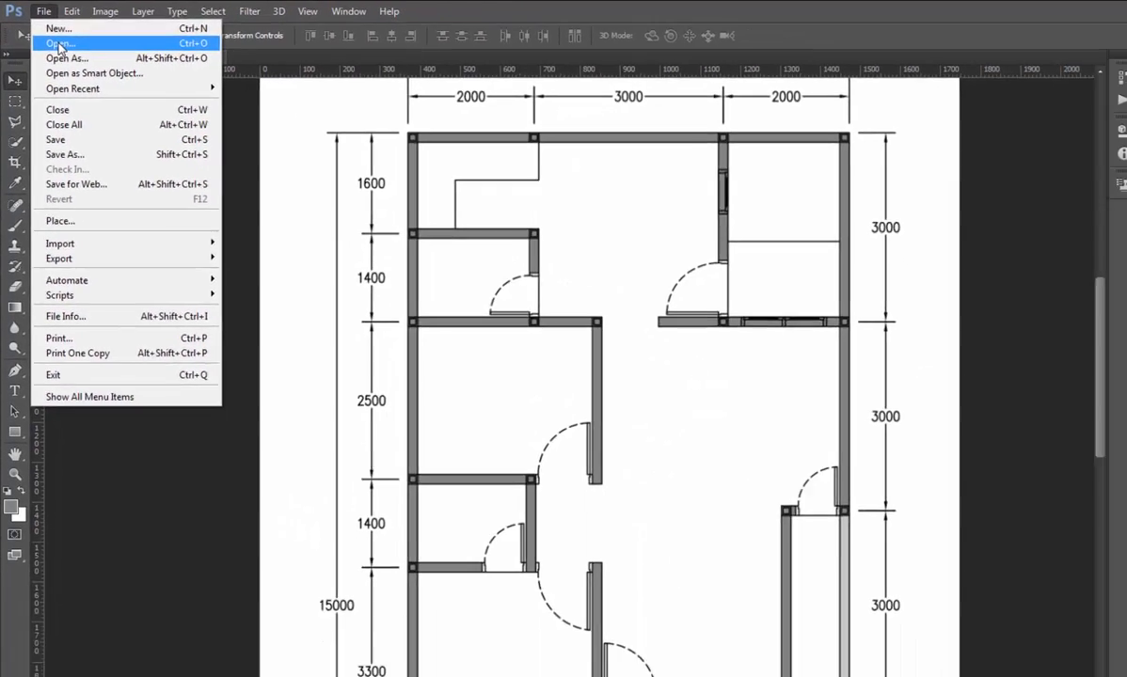
click(59, 44)
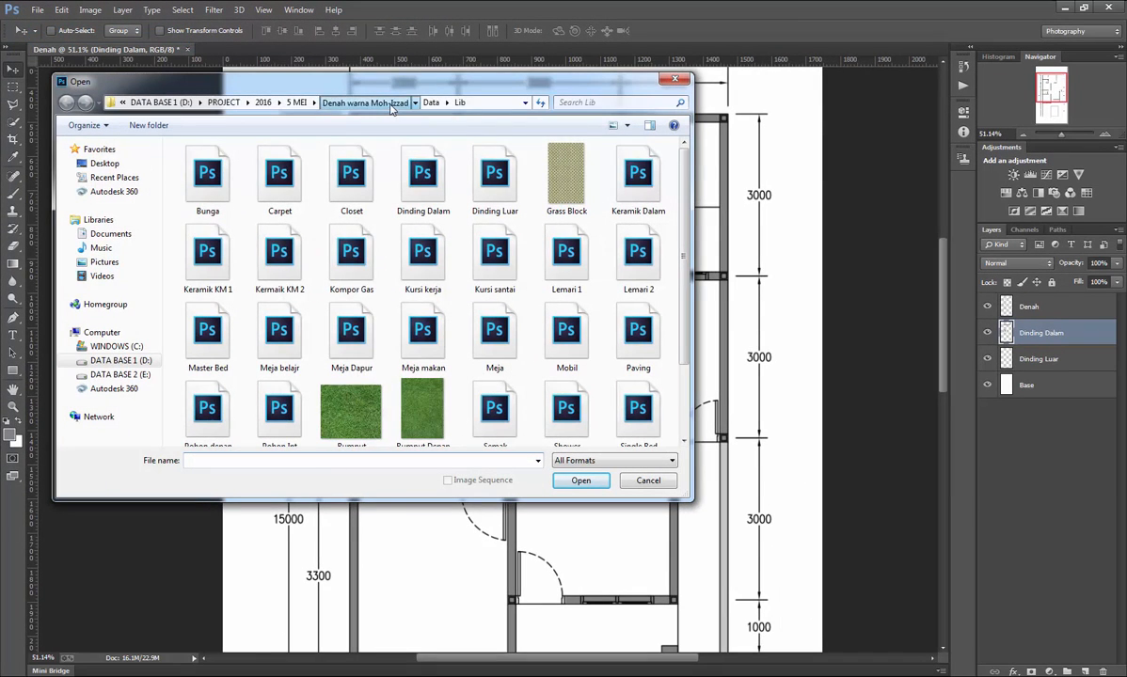
click(391, 107)
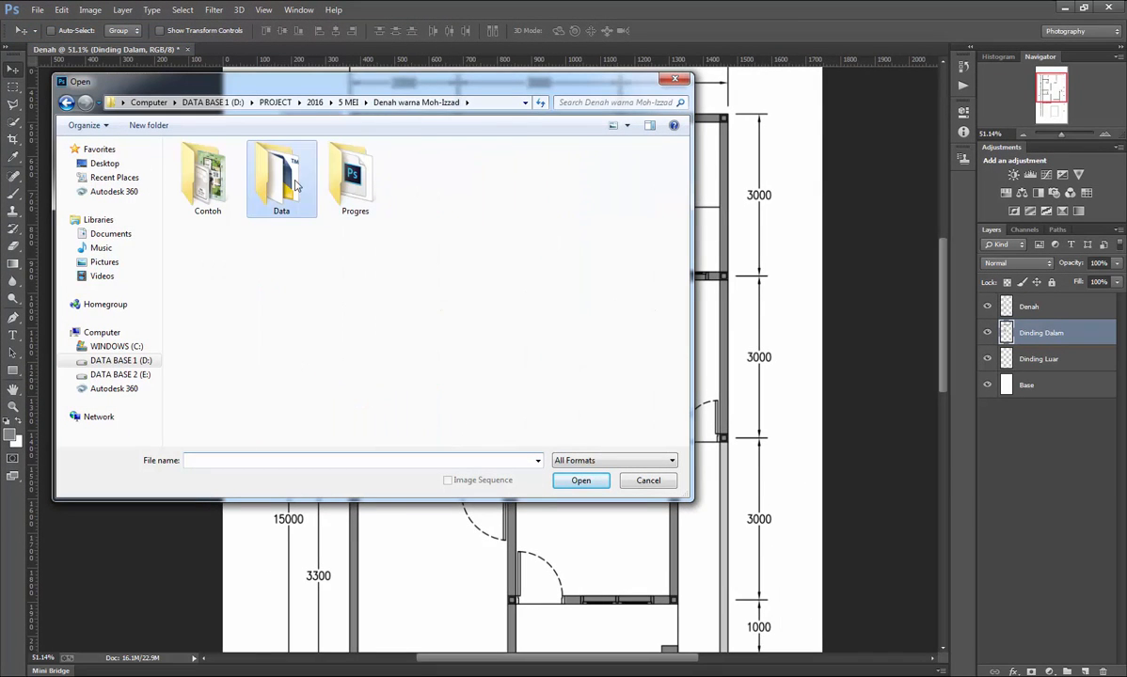
double_click(295, 185)
click(390, 102)
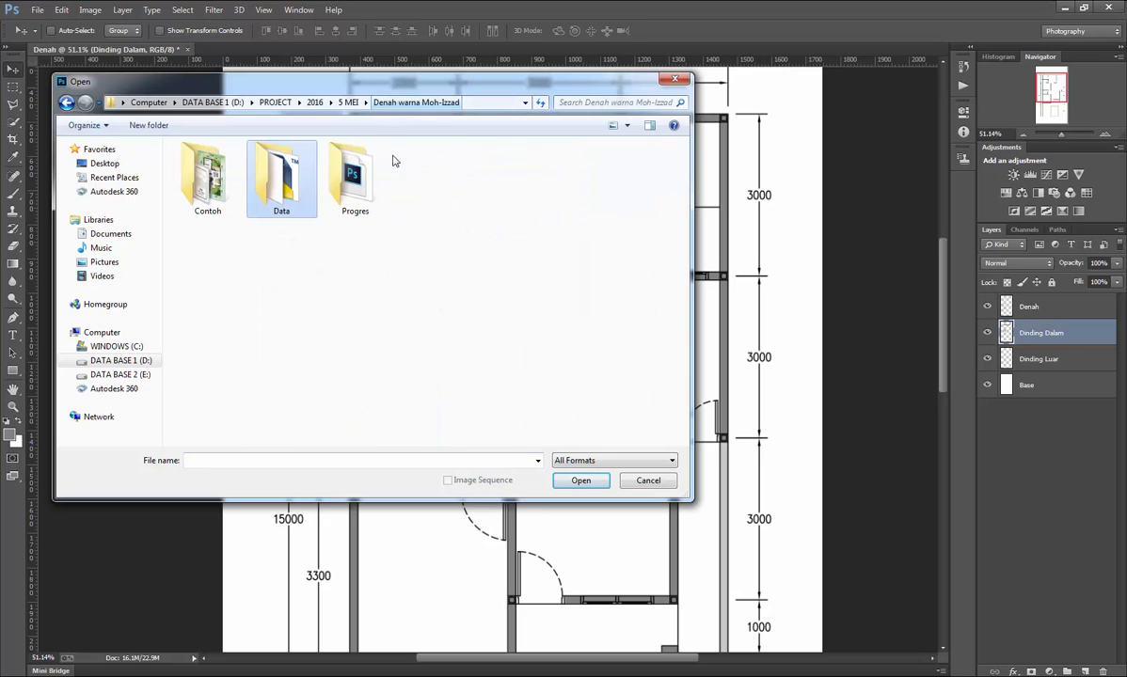
double_click(256, 175)
double_click(238, 166)
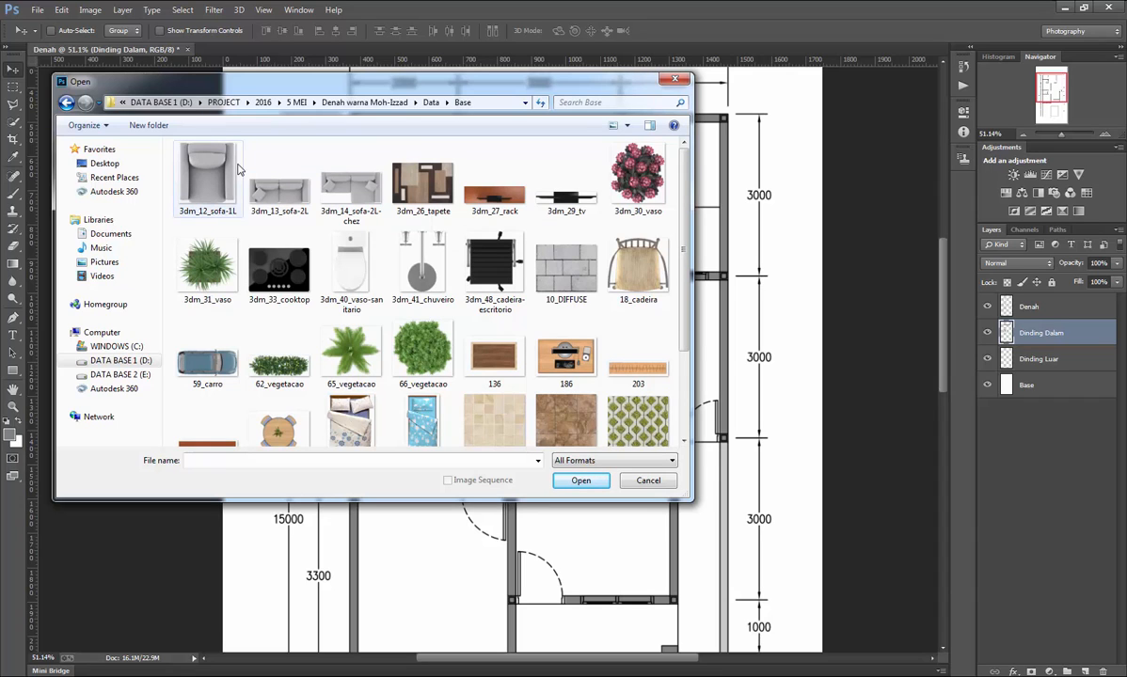
click(616, 412)
scroll(619, 395, down, 2)
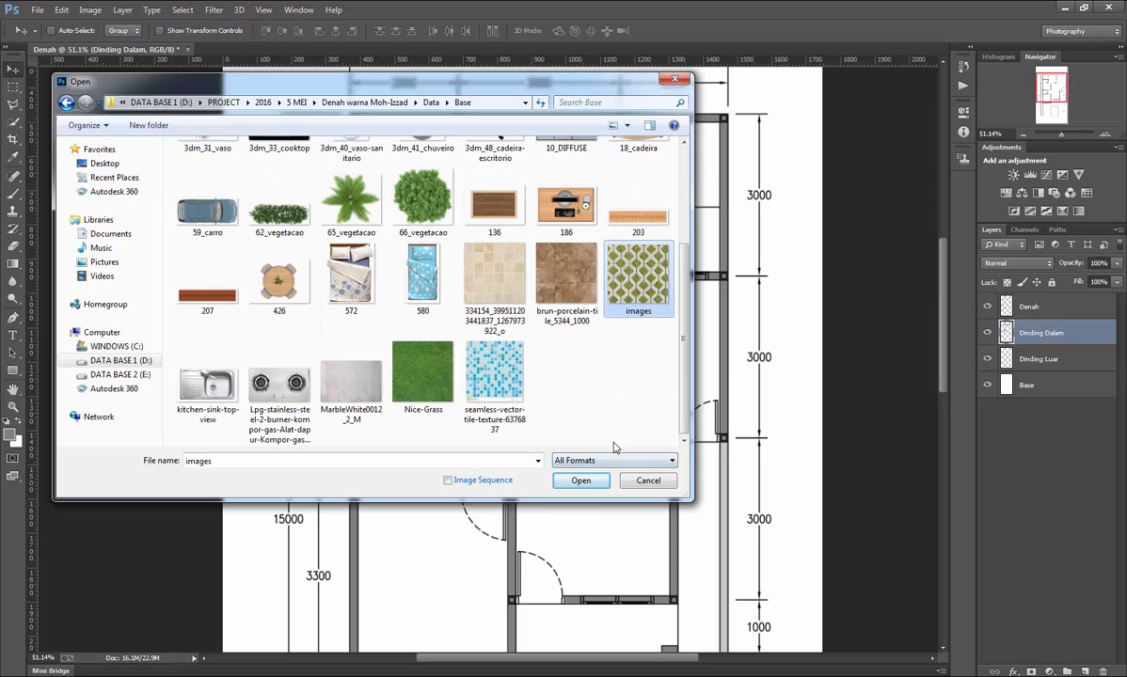
click(580, 481)
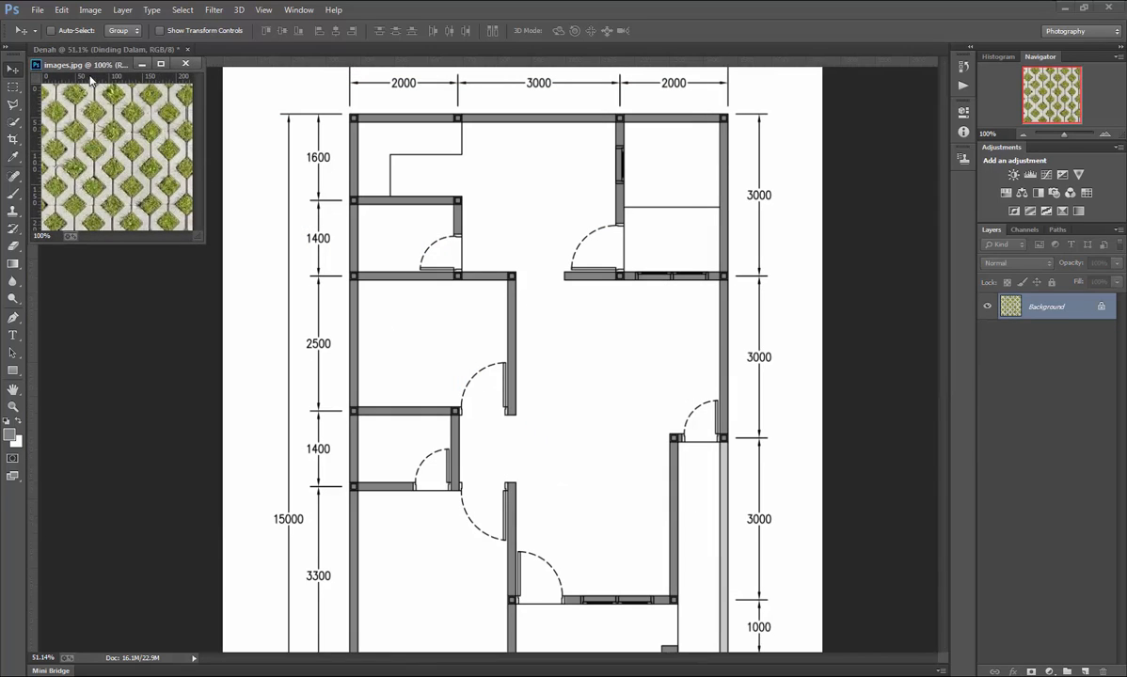
Copy the grass block texture into the Denah document as a new layer above Dinding Dalam.
drag(88, 67, 112, 110)
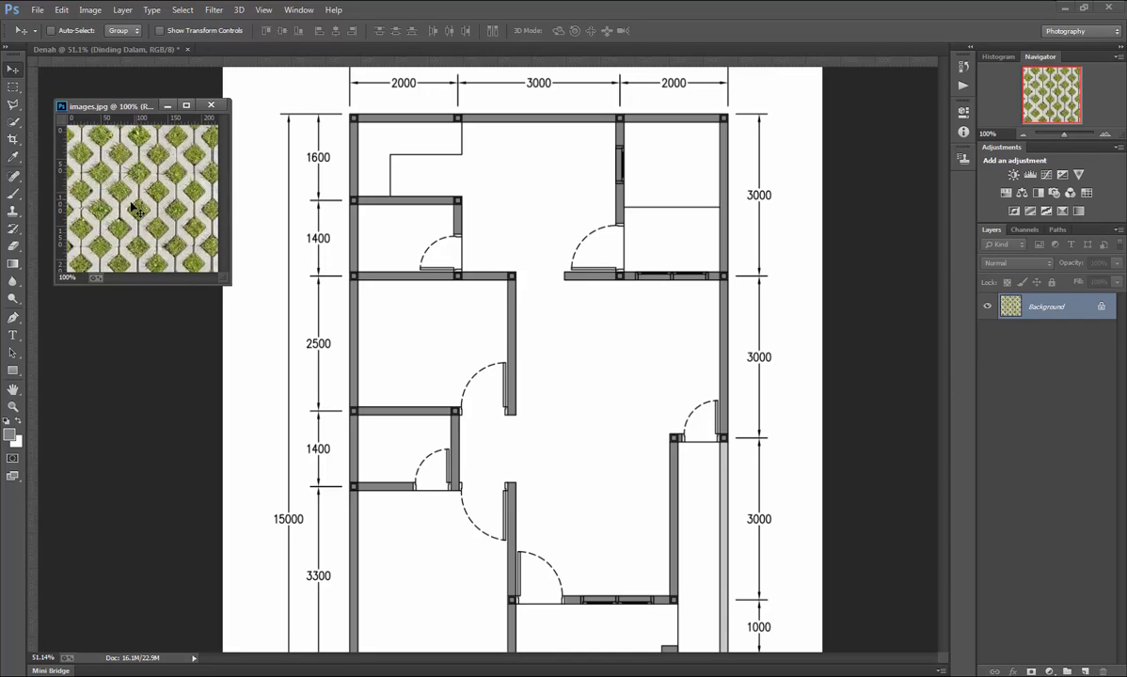
drag(135, 207, 407, 263)
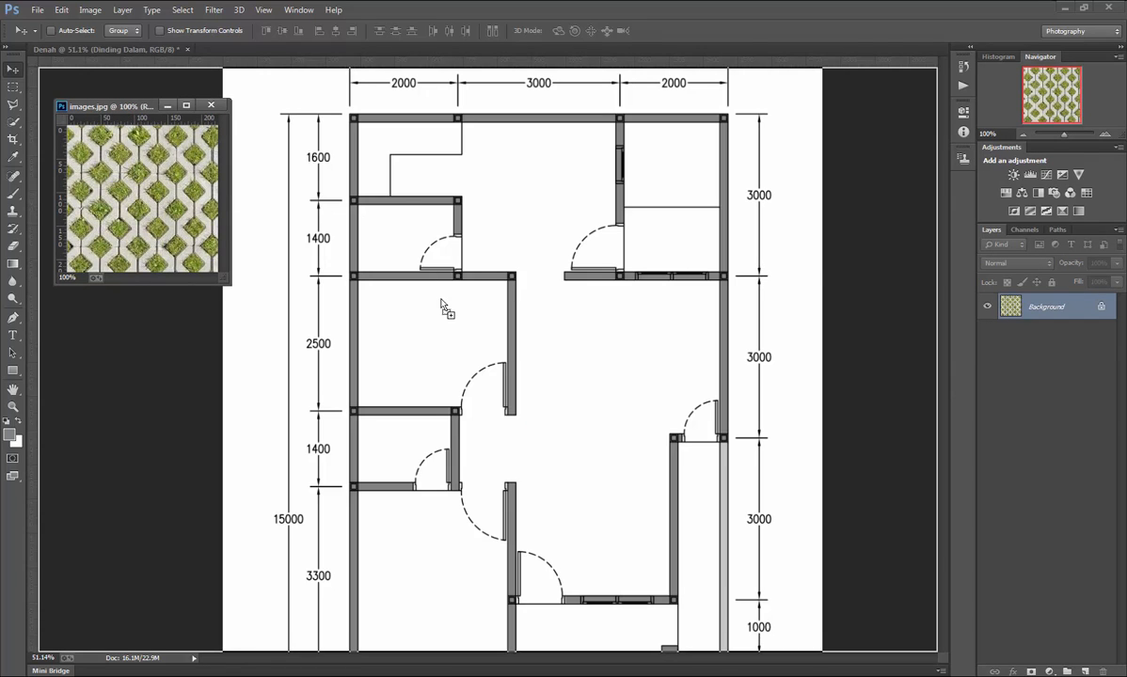
drag(442, 306, 441, 307)
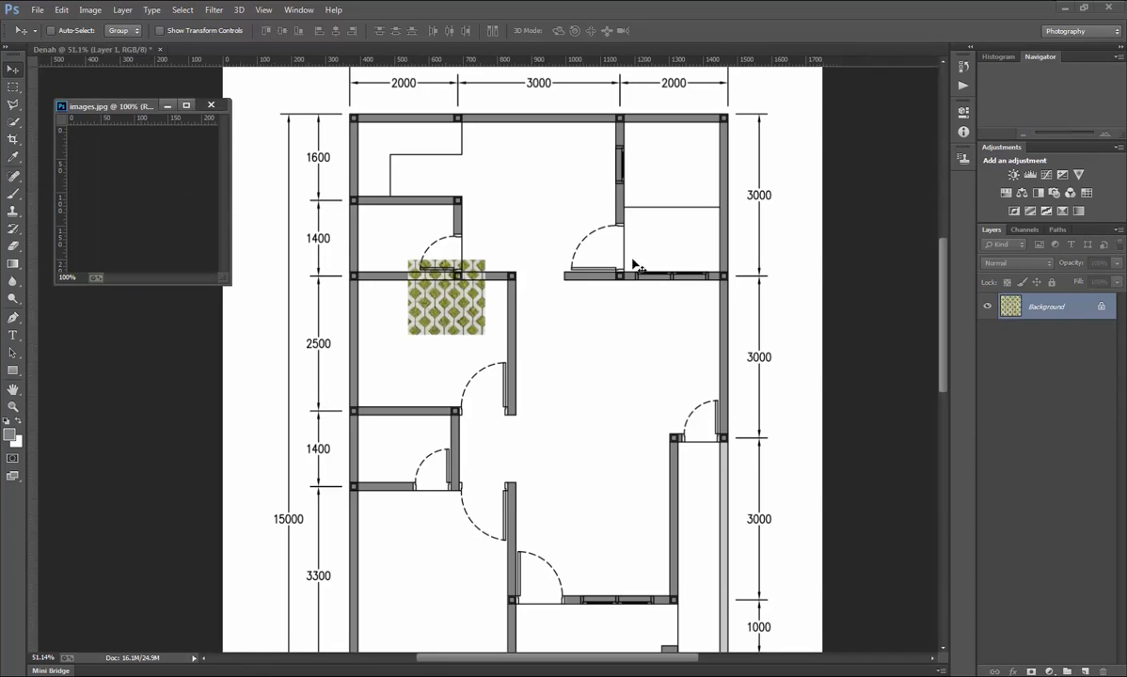
drag(943, 321, 943, 349)
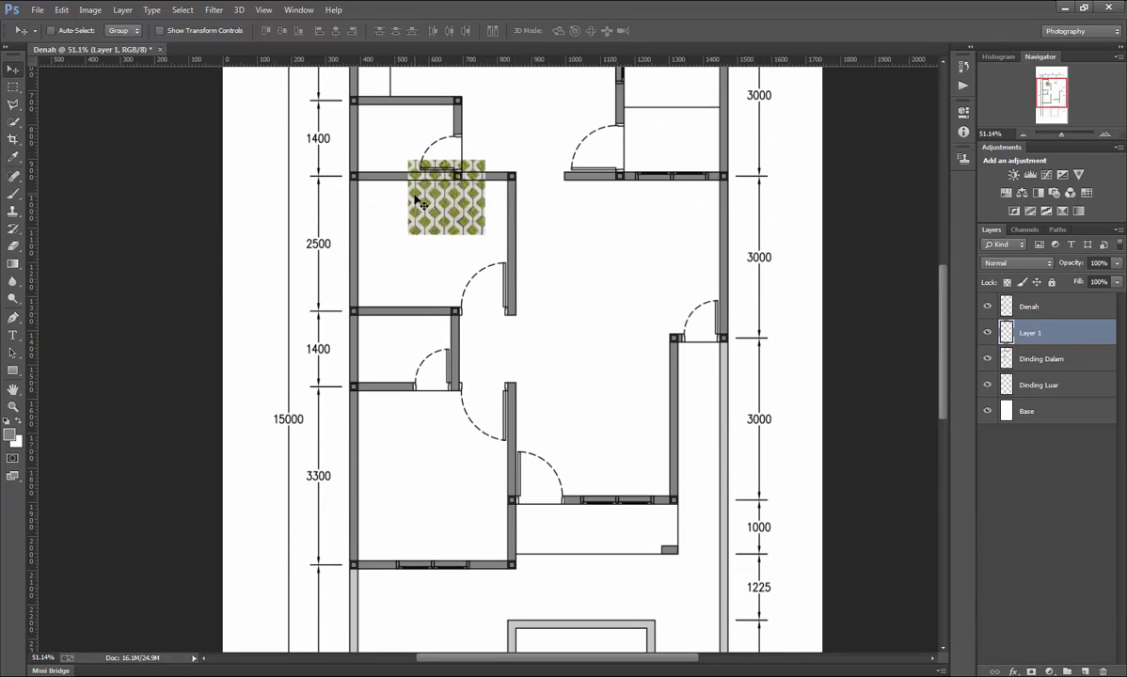
Move the grass block texture down into the front yard, directly below the front room's window wall.
drag(418, 201, 405, 522)
scroll(460, 445, down, 6)
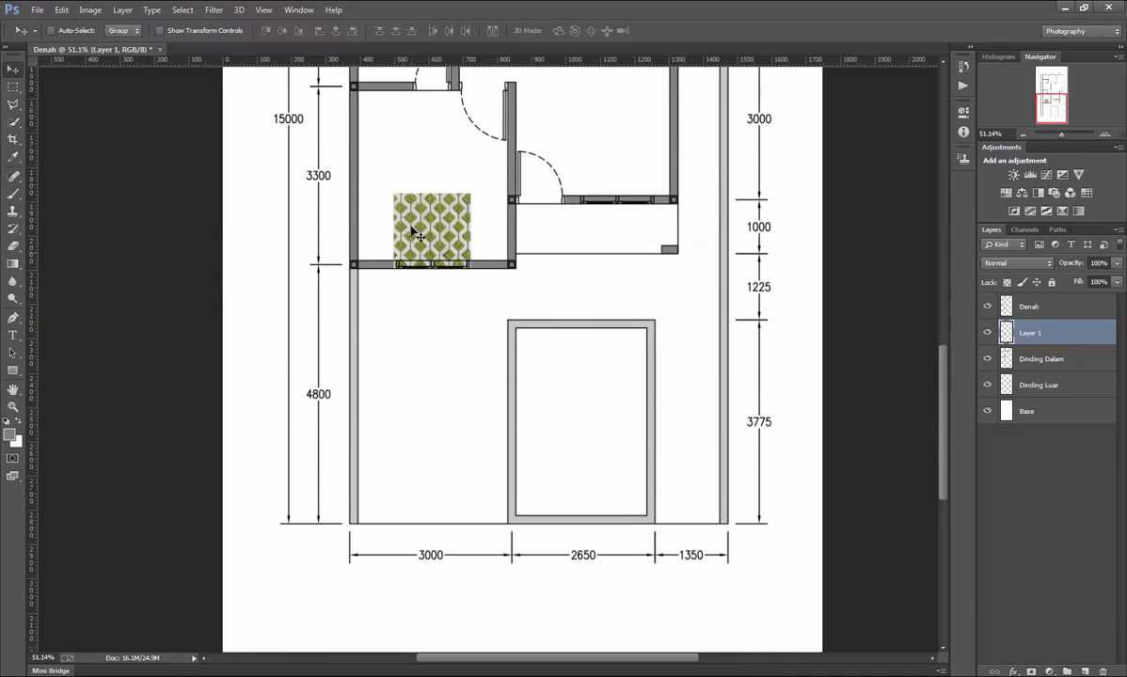
scroll(411, 231, up, 1)
drag(411, 231, 401, 296)
Scale the grass block texture down with Free Transform and fit it into the yard corner between the outer and window walls.
key(ctrl+t)
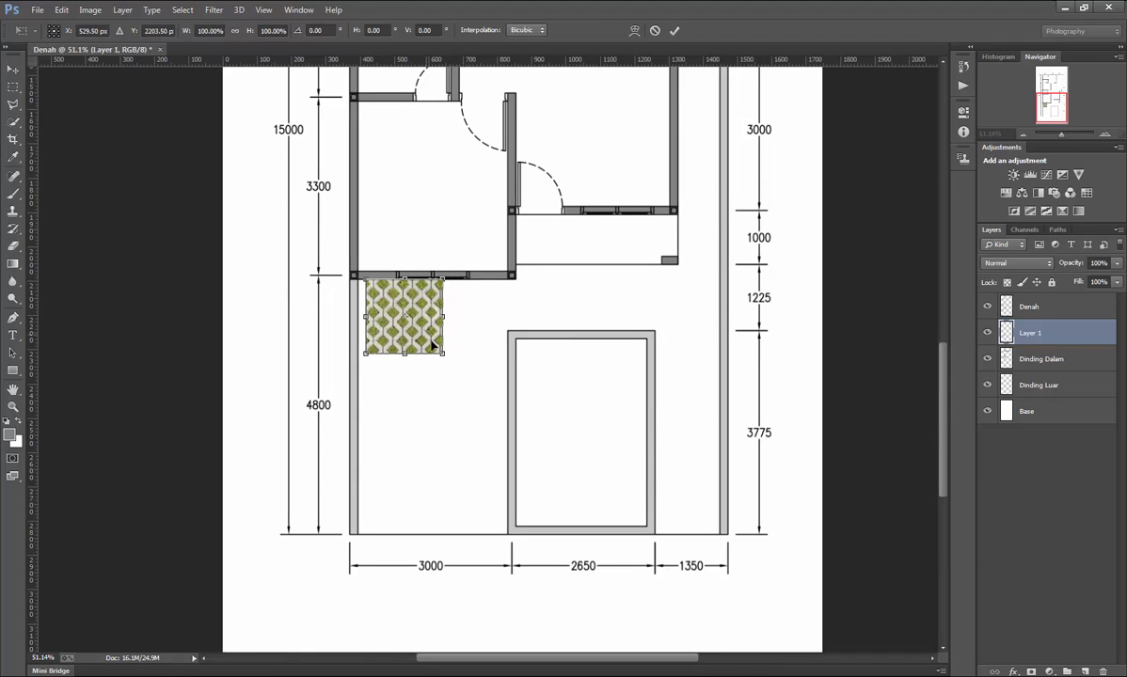
key(Return)
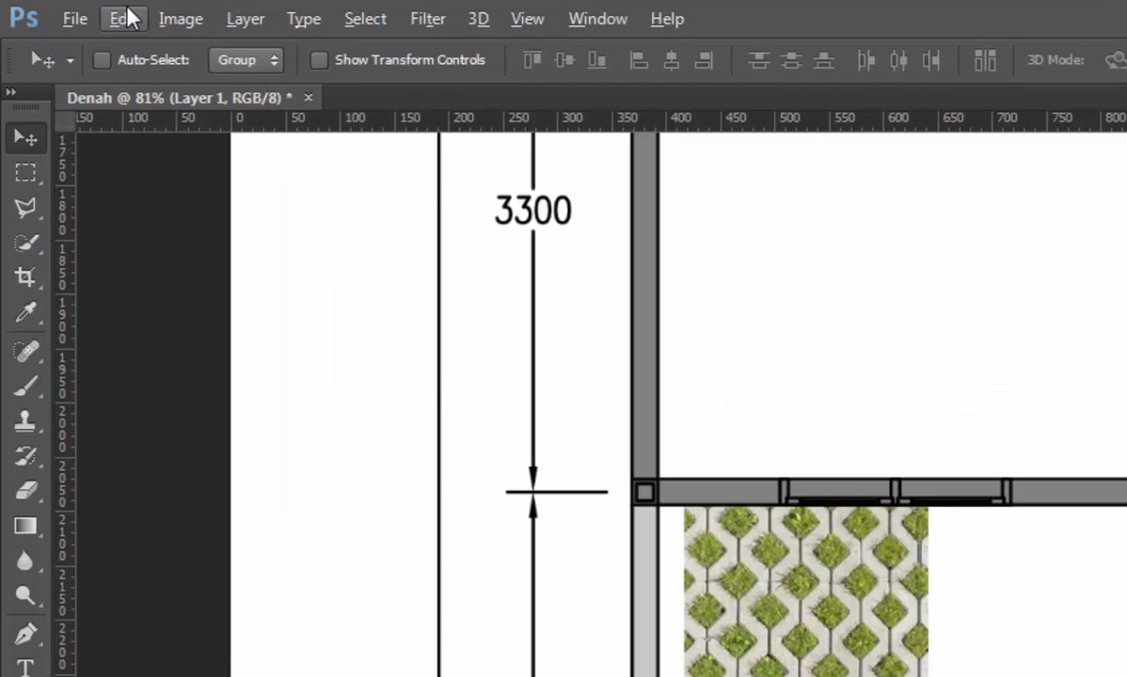
click(61, 10)
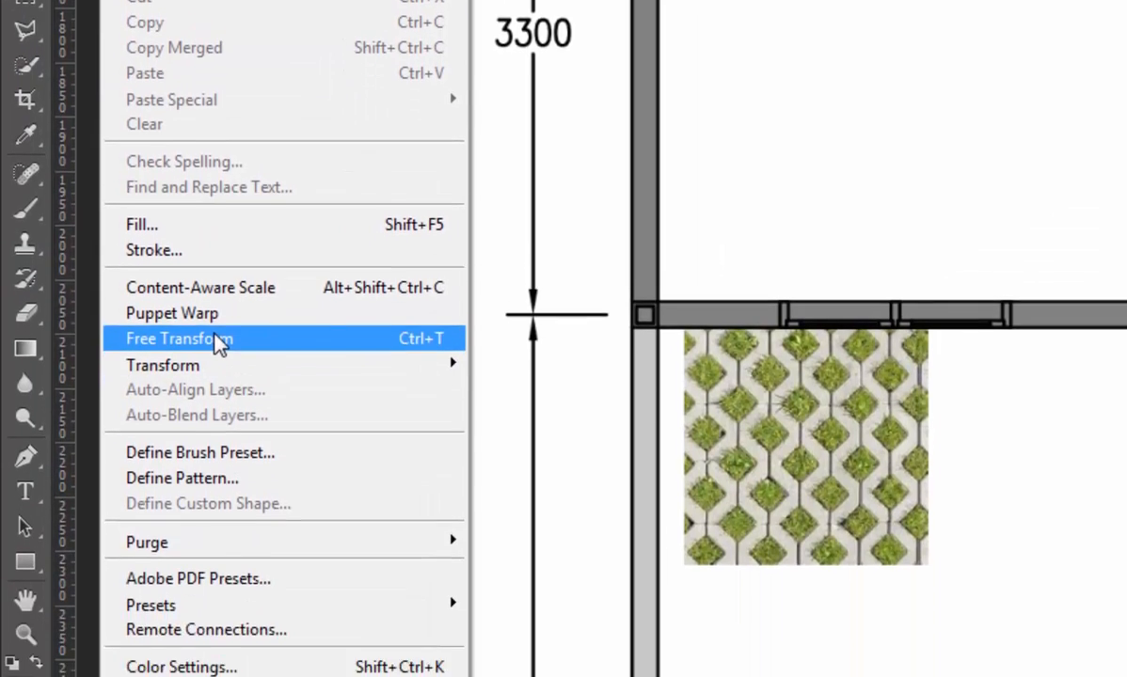
click(235, 495)
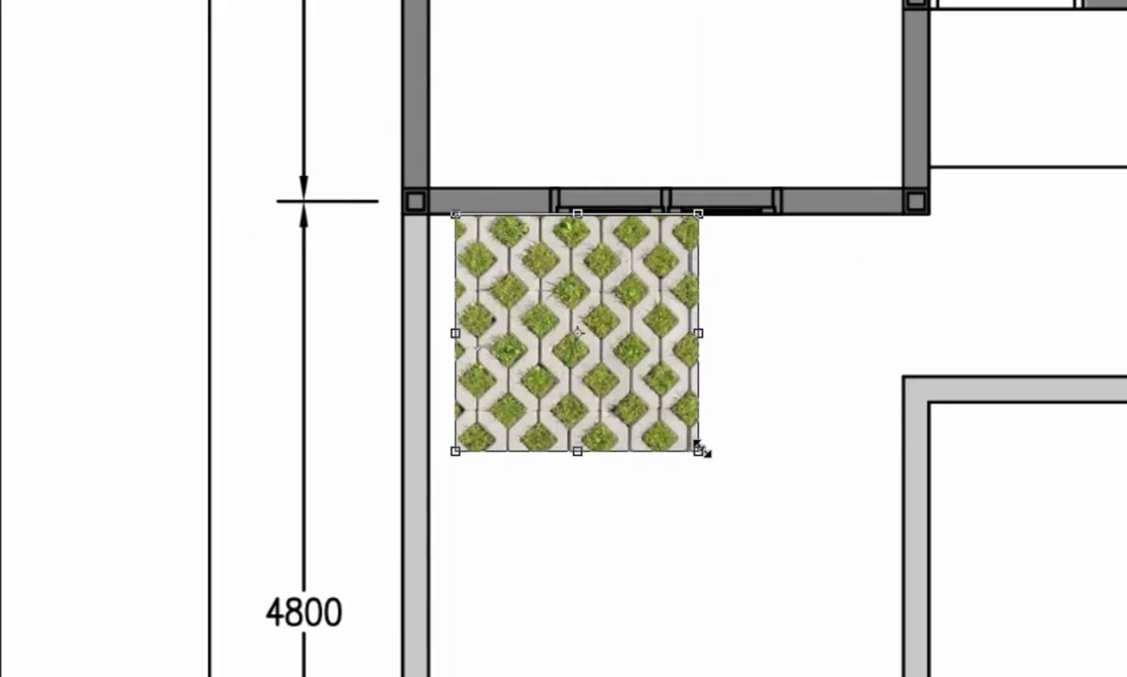
drag(698, 452, 636, 358)
drag(769, 490, 607, 363)
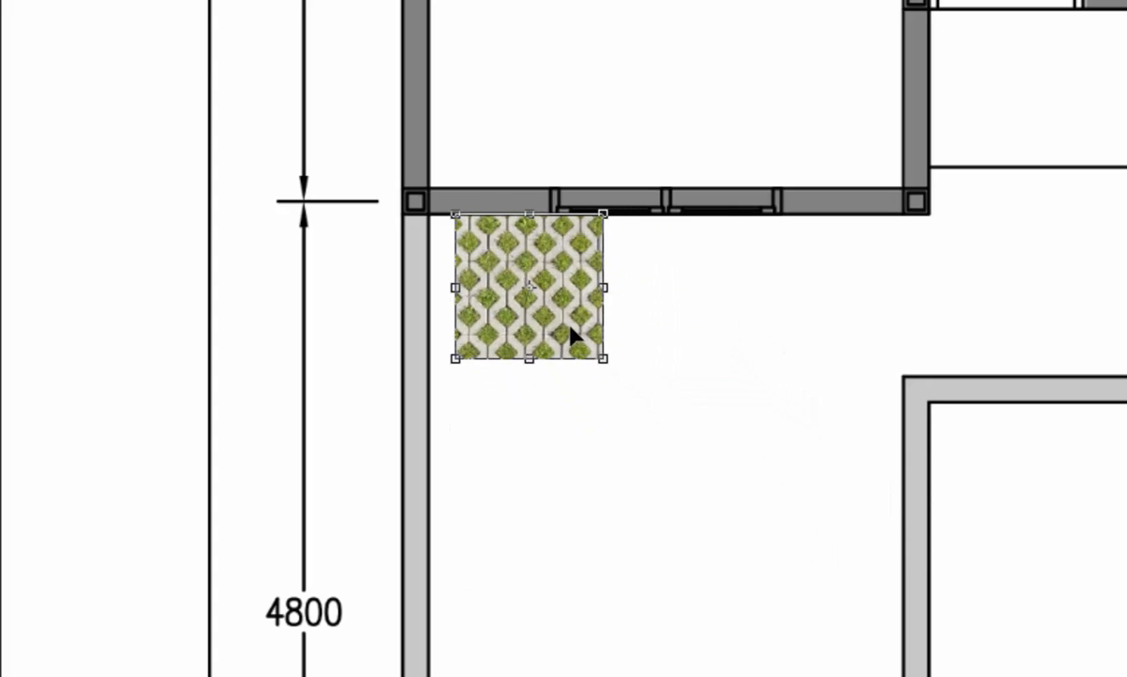
key(Return)
drag(558, 324, 520, 319)
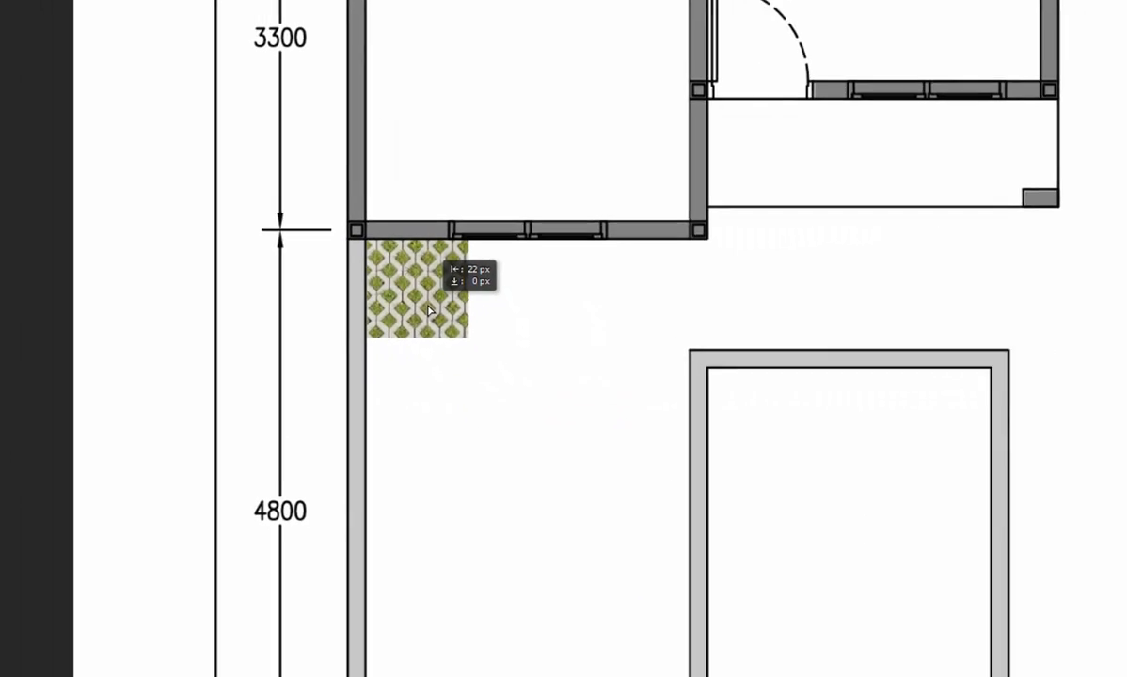
drag(428, 306, 430, 307)
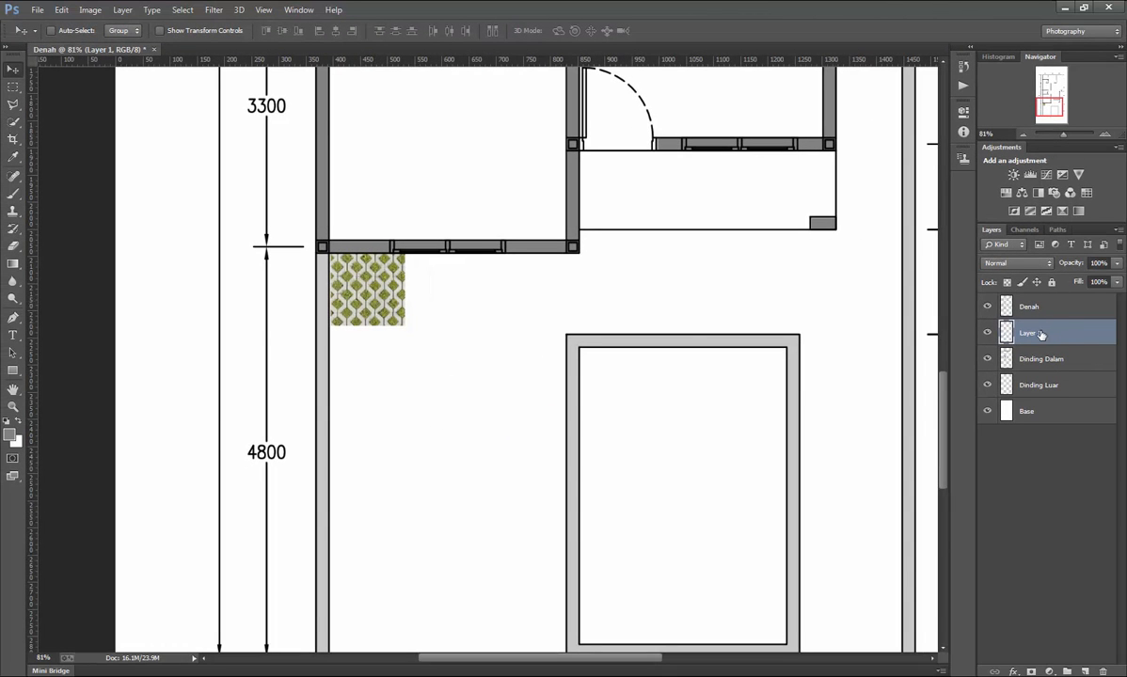
Rename the texture layer as Grass Block and place it below Dinding Luar in the layer order.
double_click(1030, 333)
text(Grass Bloc)
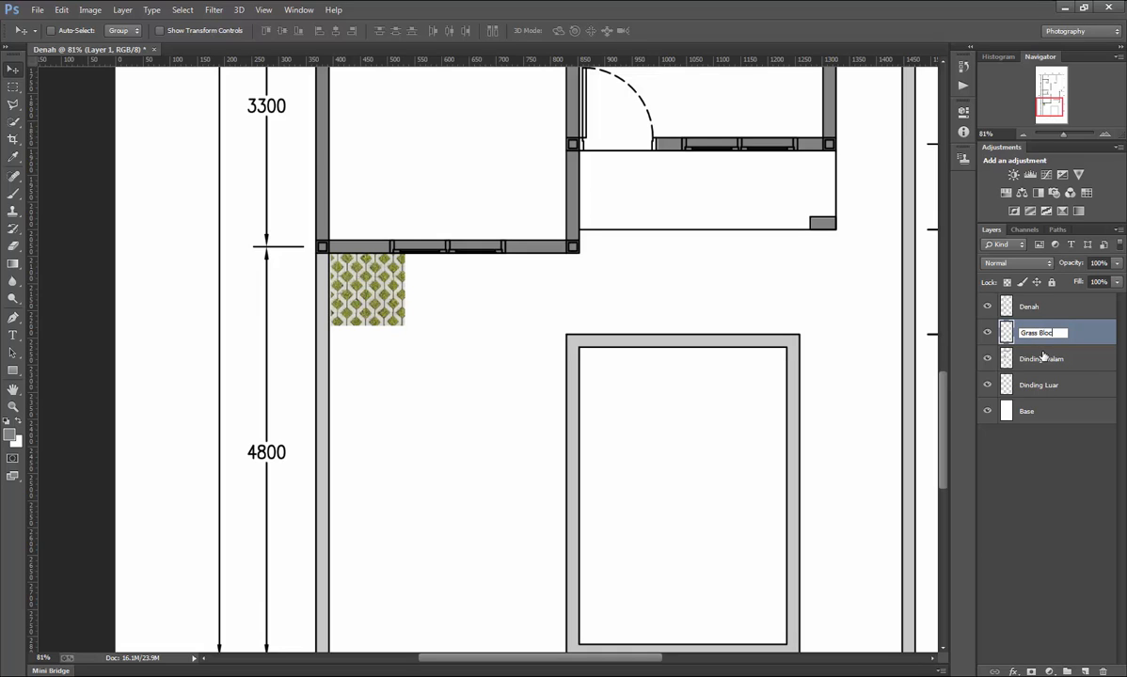
text(k)
key(Return)
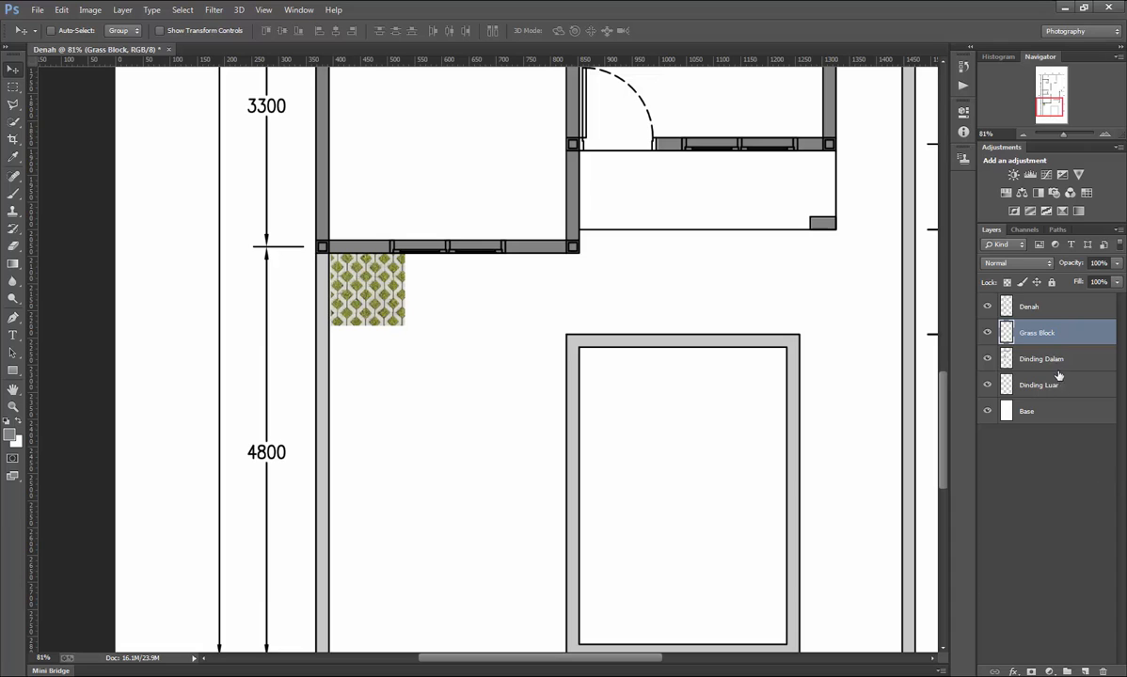
drag(1059, 328, 1066, 393)
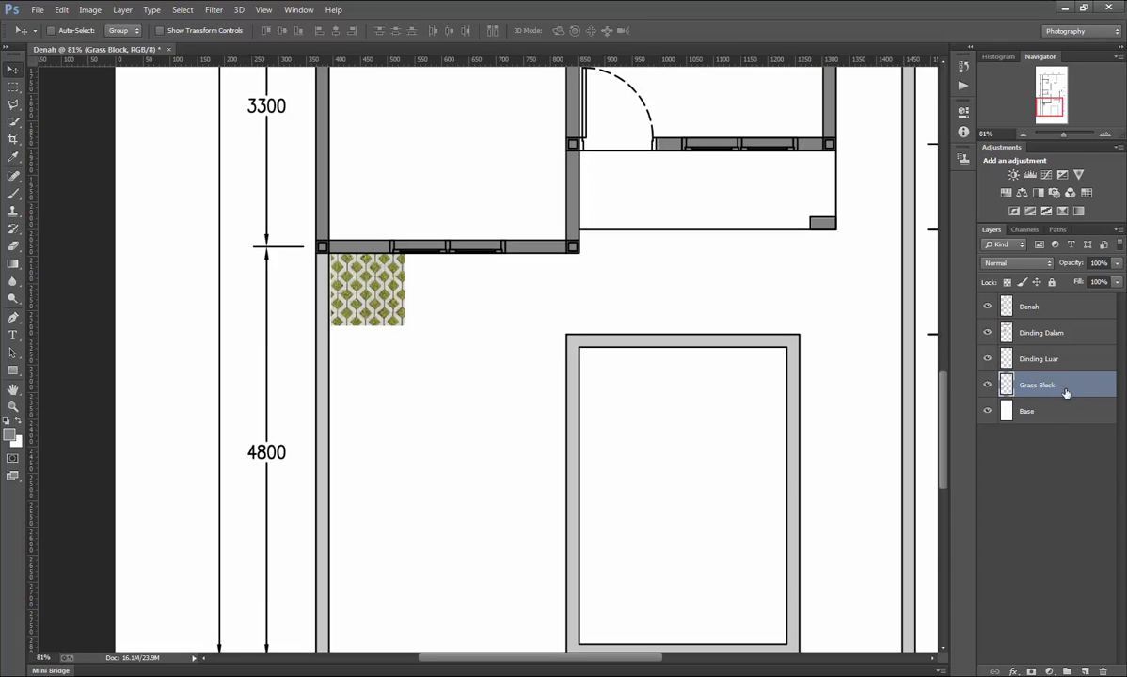
Nudge the grass block tile tight against the inner corner of the outer wall and the window wall.
scroll(334, 282, up, 5)
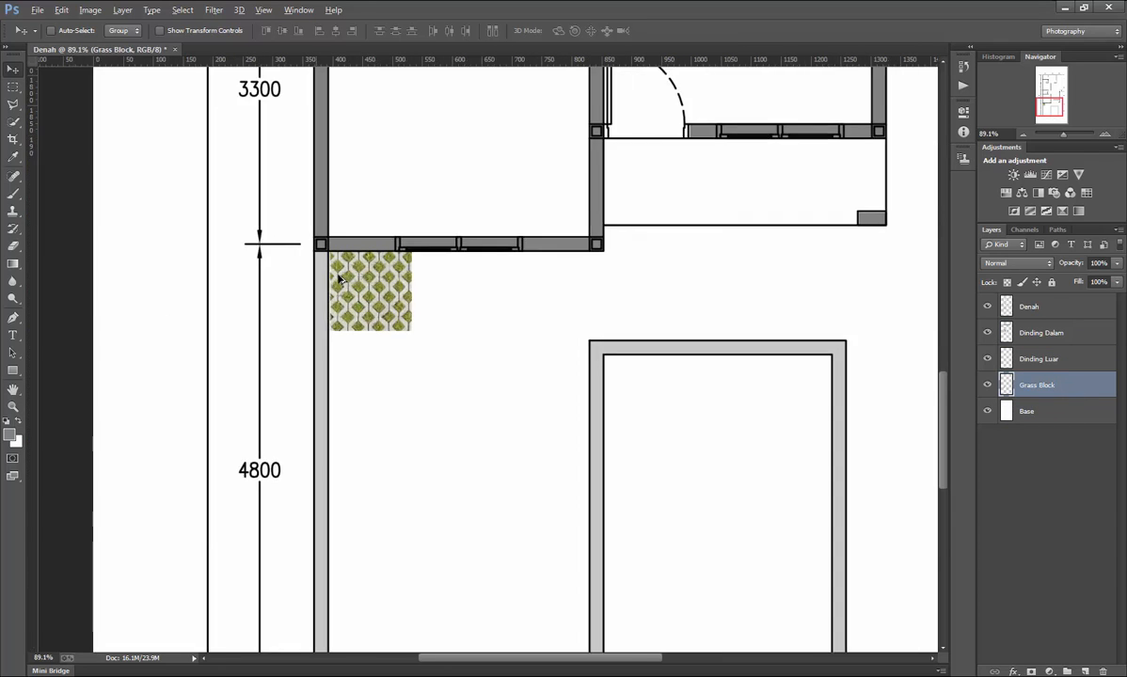
key(alt)
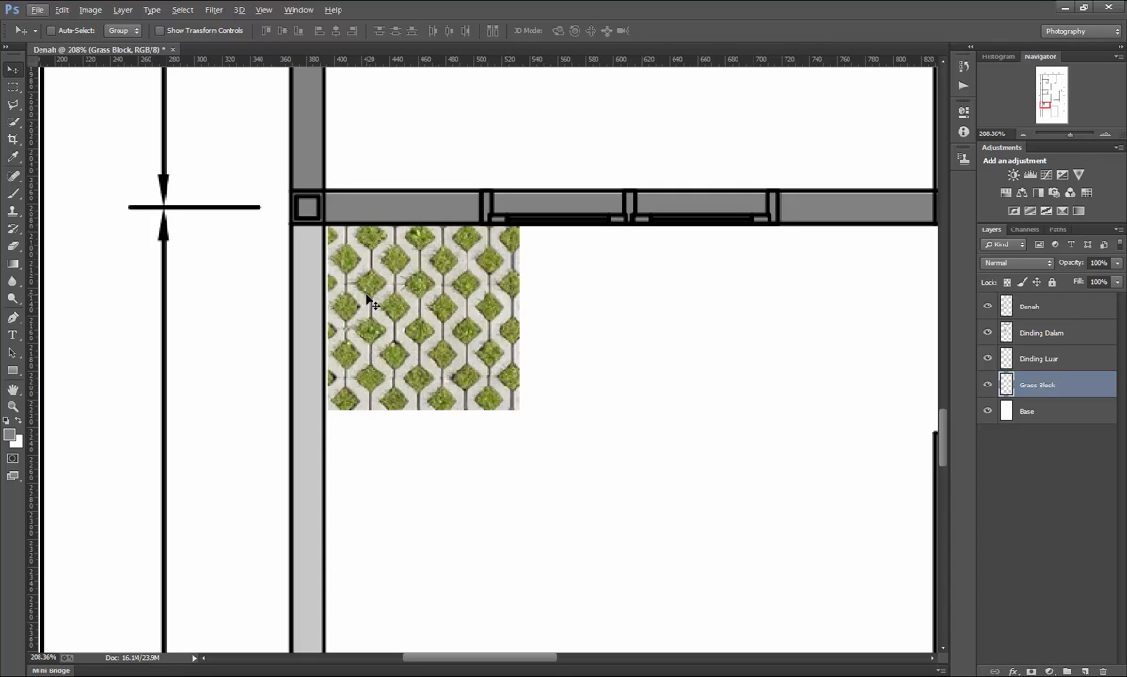
key(alt)
scroll(370, 300, down, 5)
scroll(371, 300, up, 7)
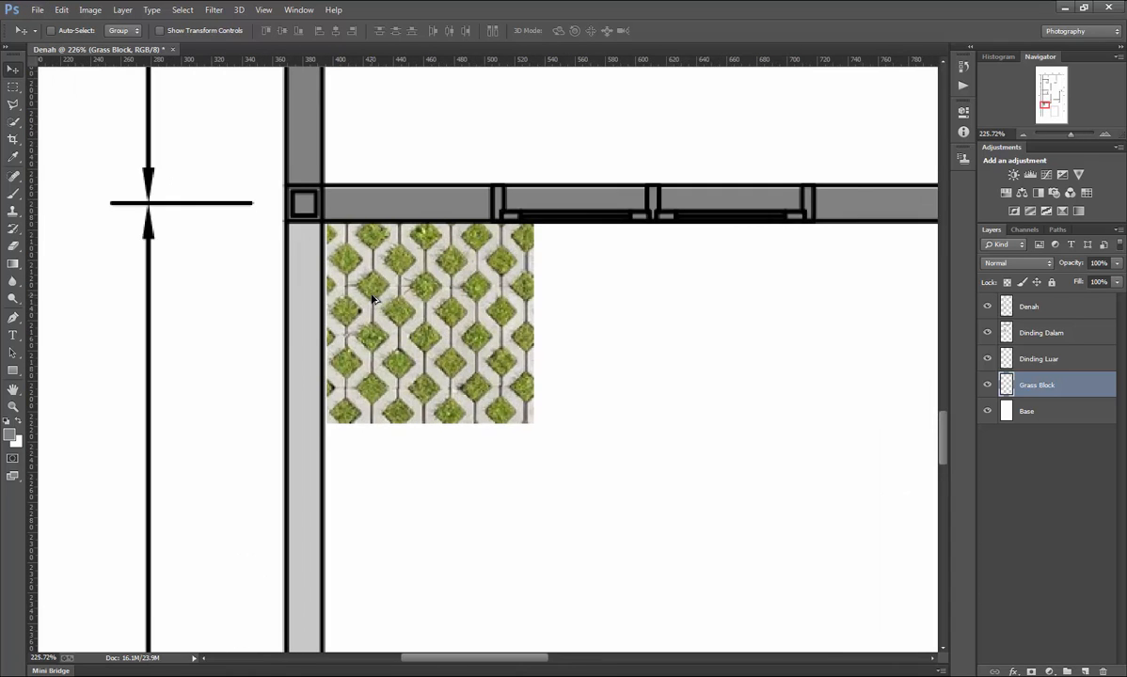
scroll(372, 299, down, 4)
scroll(373, 299, up, 4)
scroll(372, 299, up, 1)
scroll(358, 269, down, 3)
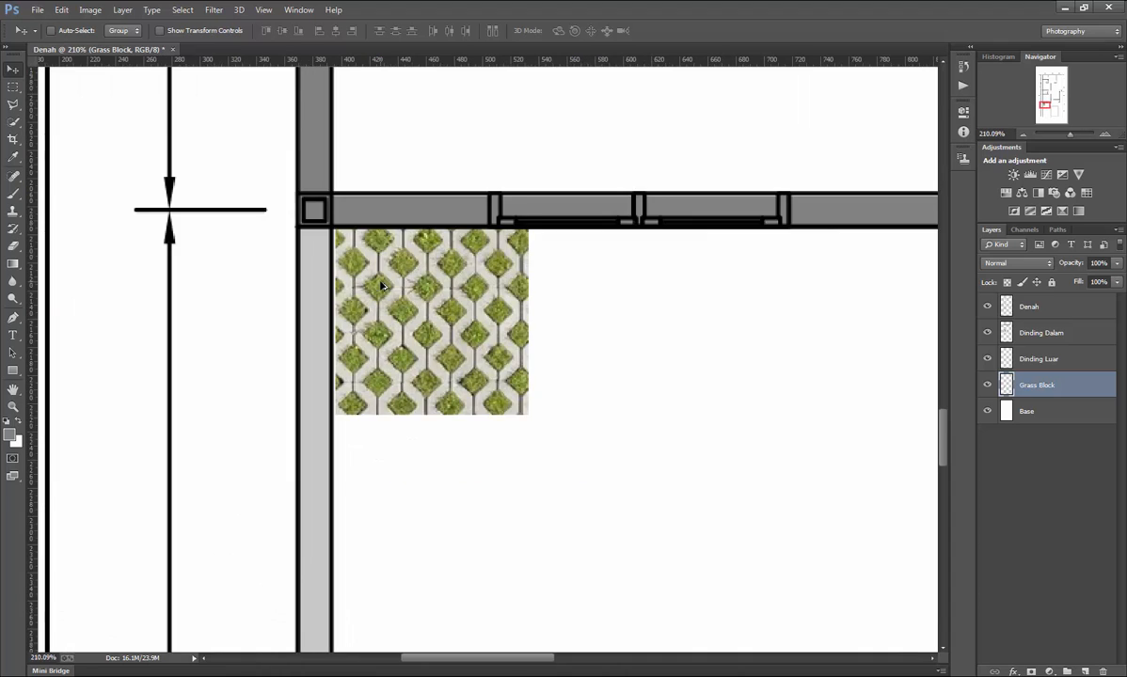
scroll(395, 255, up, 2)
mouse_move(409, 259)
mouse_down()
mouse_move(414, 275)
mouse_move(411, 266)
mouse_up()
Duplicate the grass block tile and place the copy flush against the original's right edge so the pattern continues.
scroll(448, 290, down, 5)
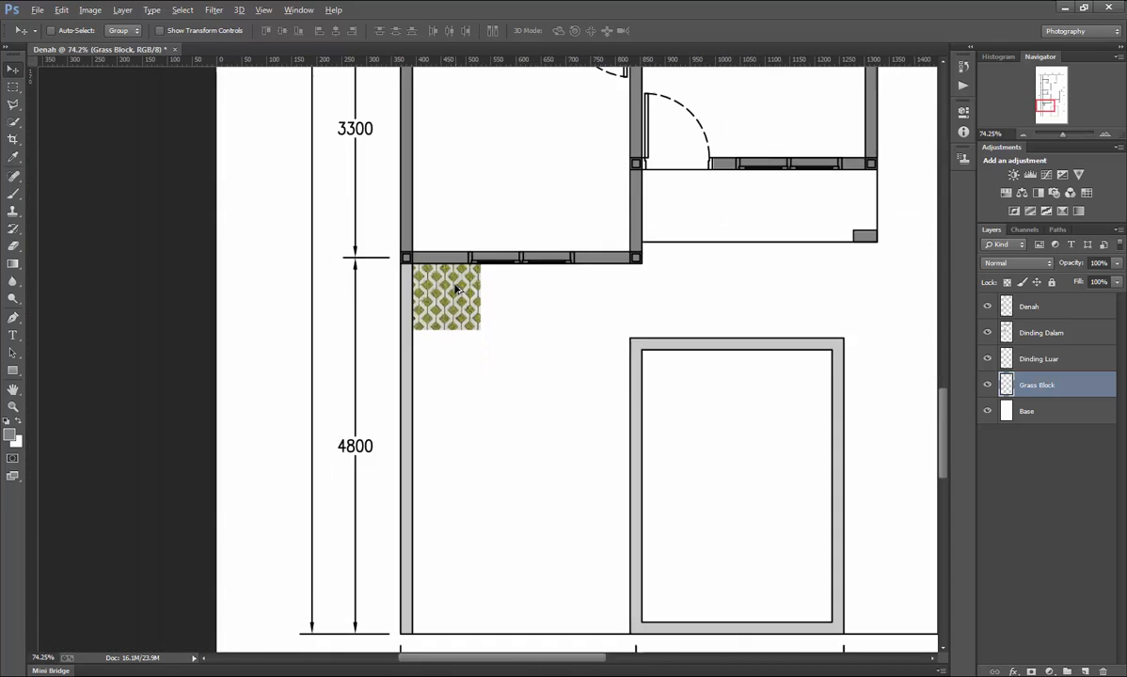
scroll(448, 290, up, 5)
key(alt)
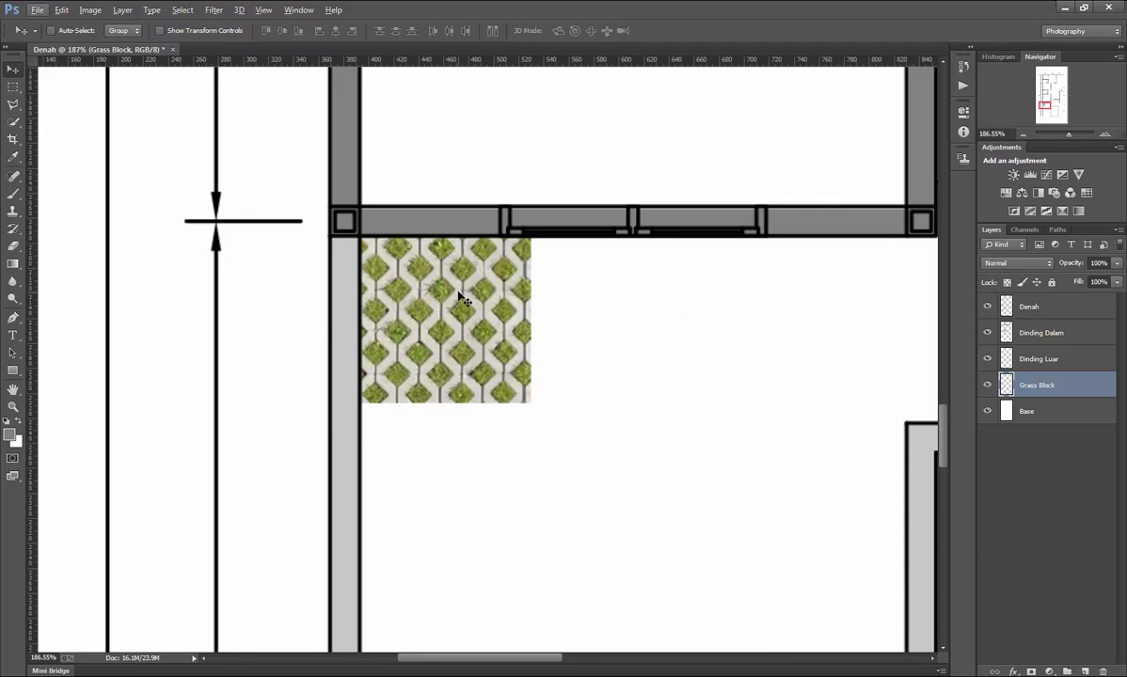
drag(464, 300, 623, 289)
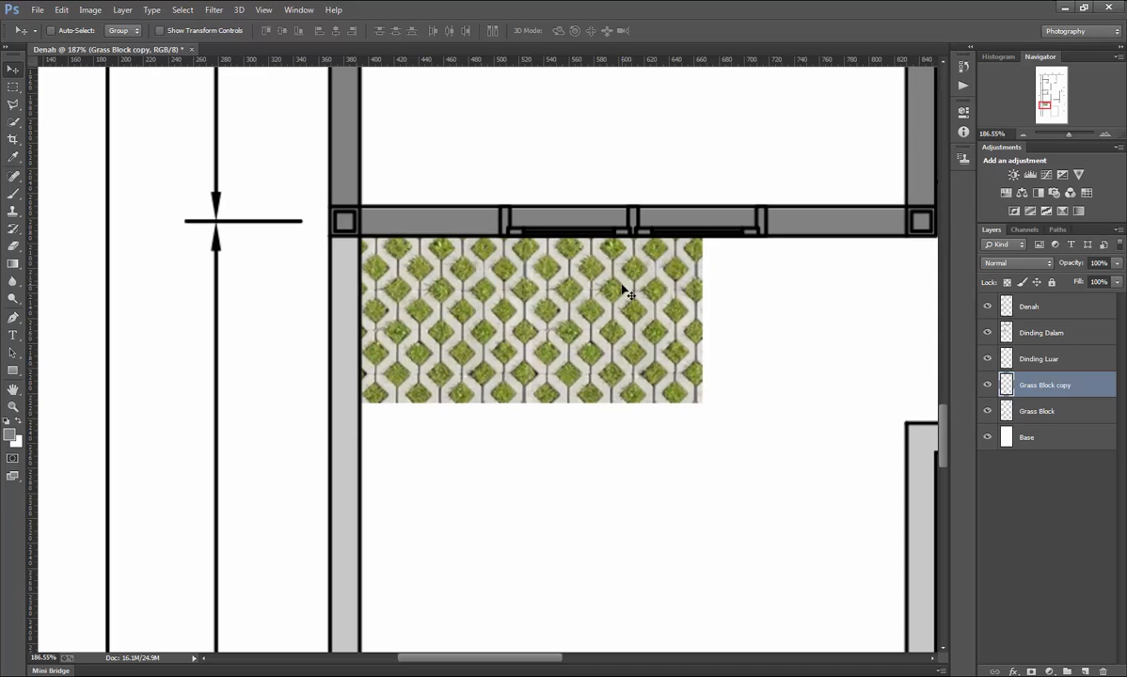
Duplicate both grass block tiles together and place the copies flush to the right, making a row of four tiles.
shift+click(1035, 413)
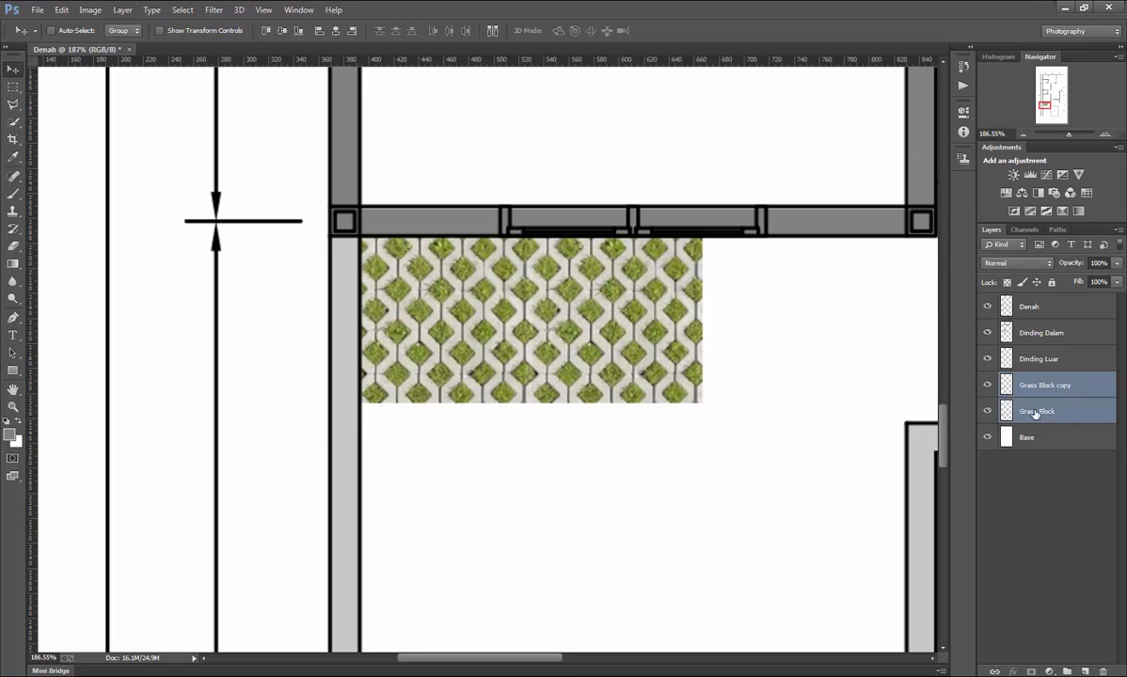
key(ctrl+j)
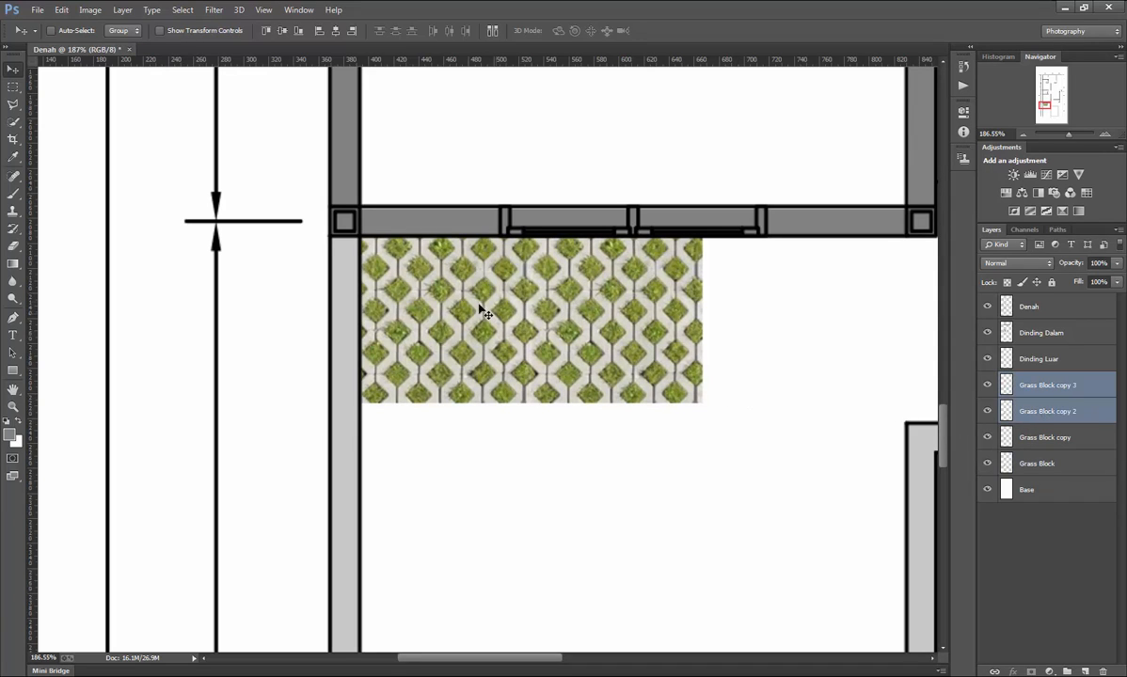
drag(451, 288, 780, 305)
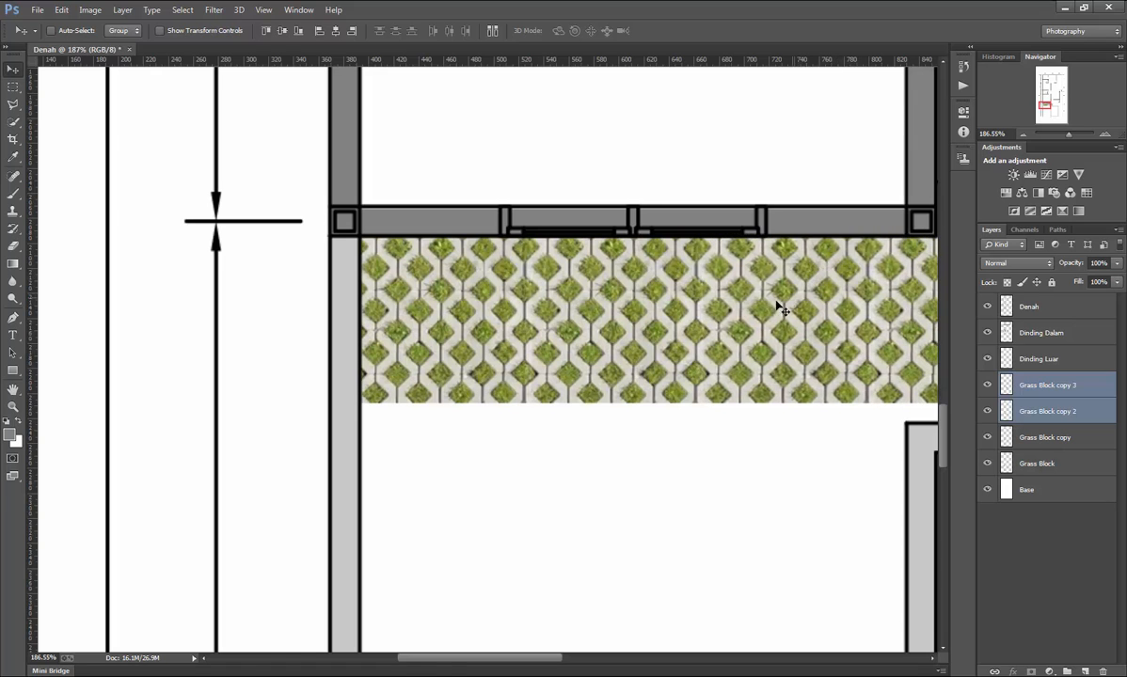
scroll(739, 320, down, 5)
scroll(731, 325, down, 2)
scroll(747, 327, up, 3)
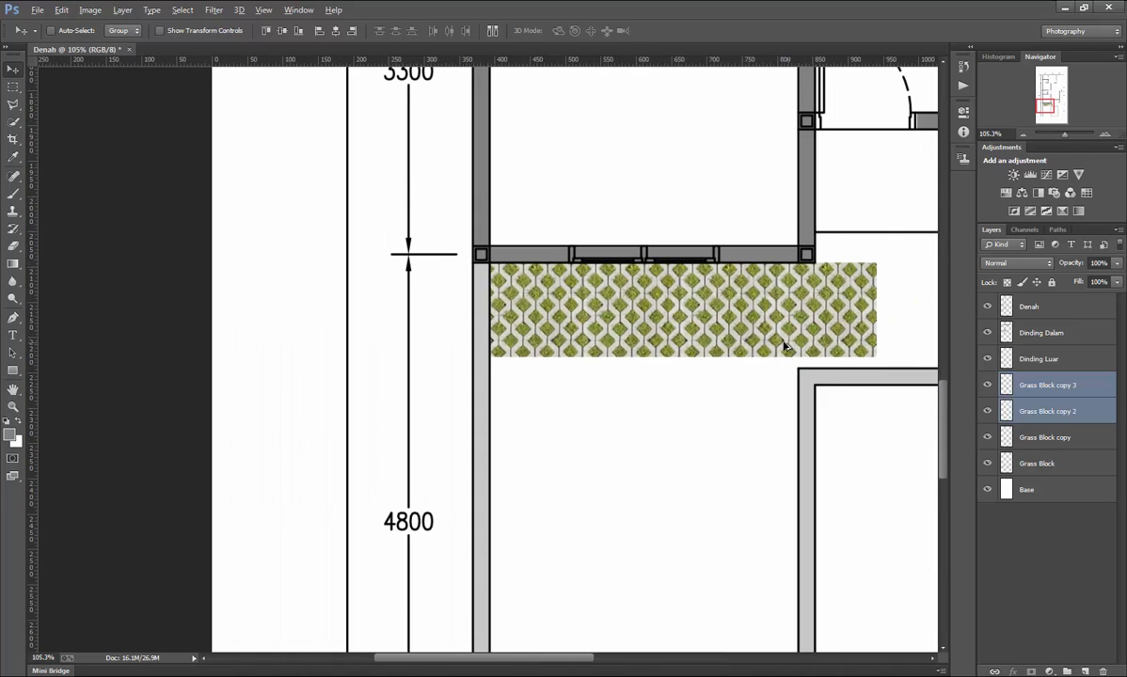
scroll(780, 345, down, 3)
scroll(780, 345, down, 3)
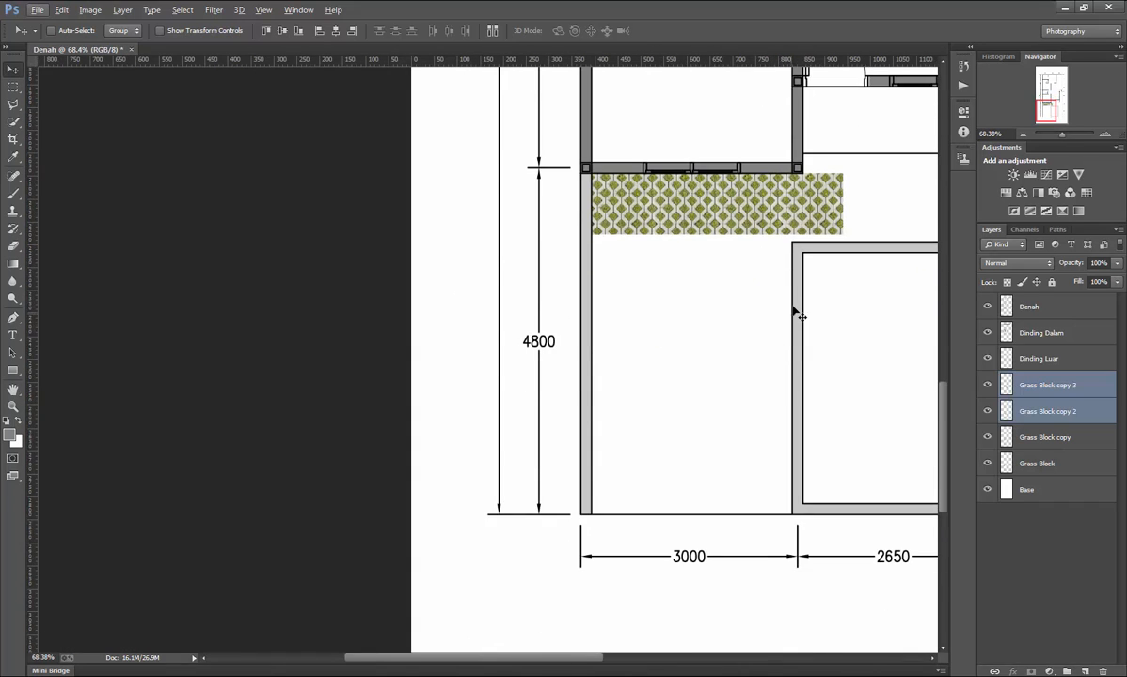
scroll(795, 307, up, 1)
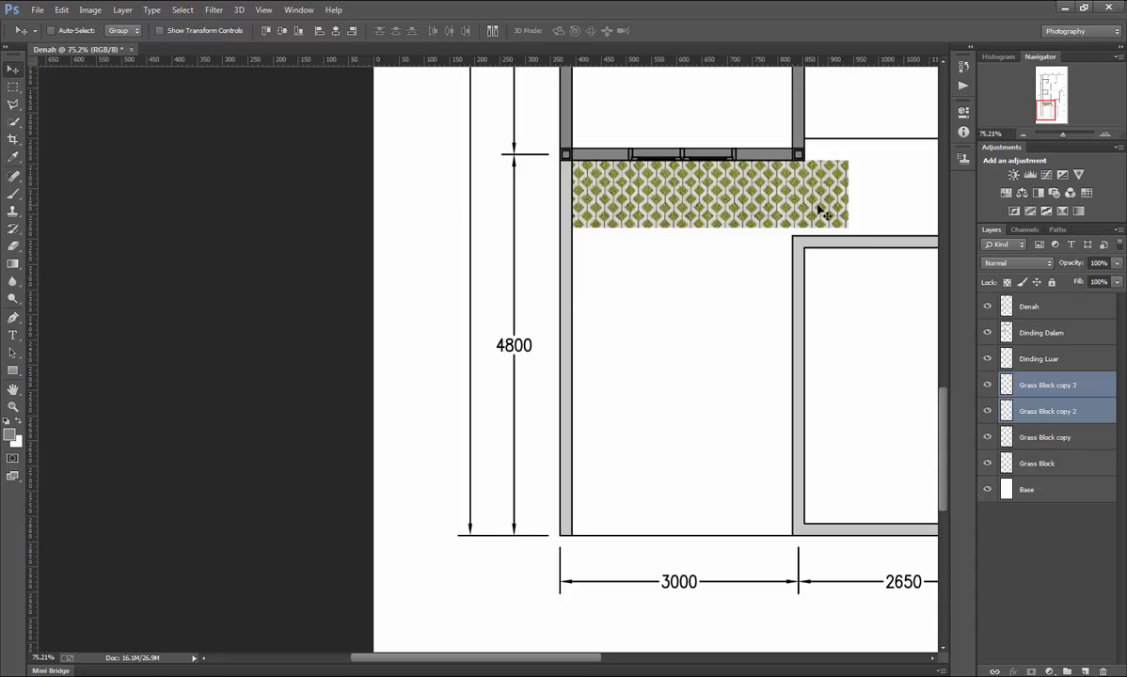
Merge all four grass block tile layers into a single layer.
click(1038, 388)
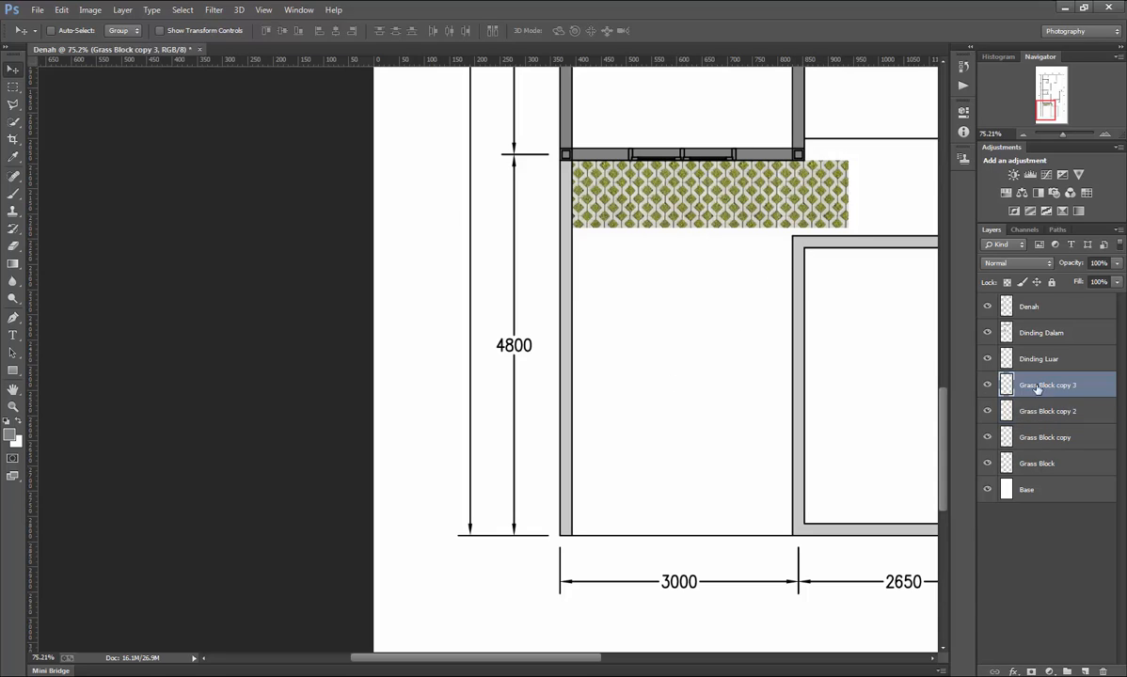
click(987, 385)
click(988, 386)
shift+click(1052, 466)
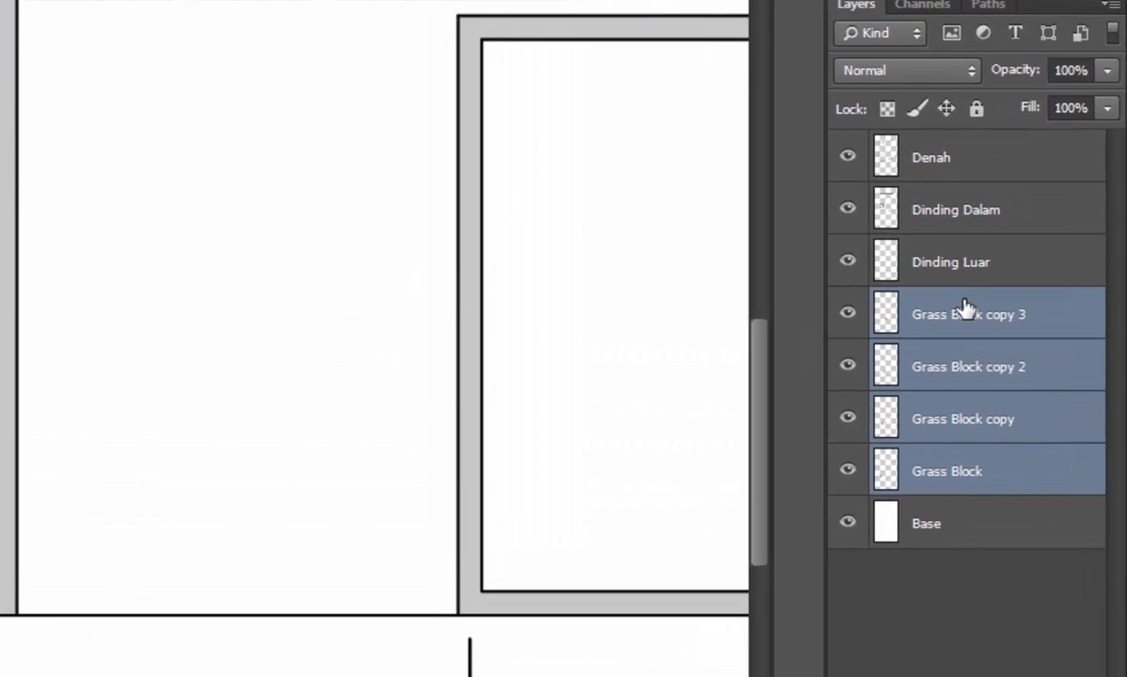
right_click(1048, 403)
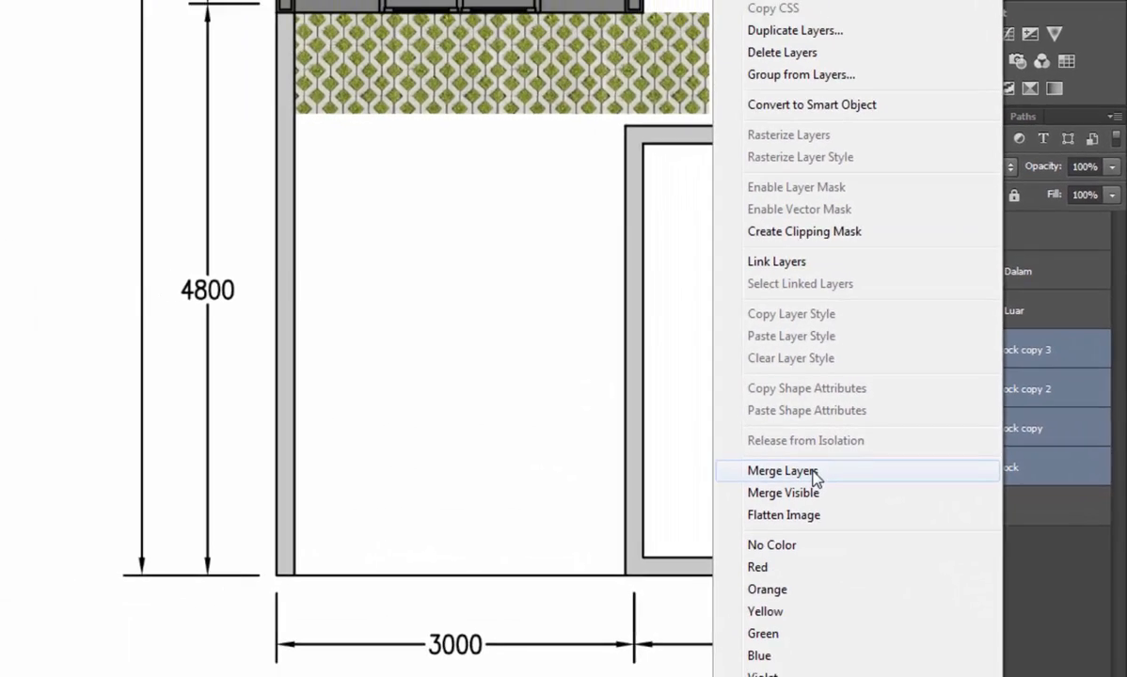
click(668, 475)
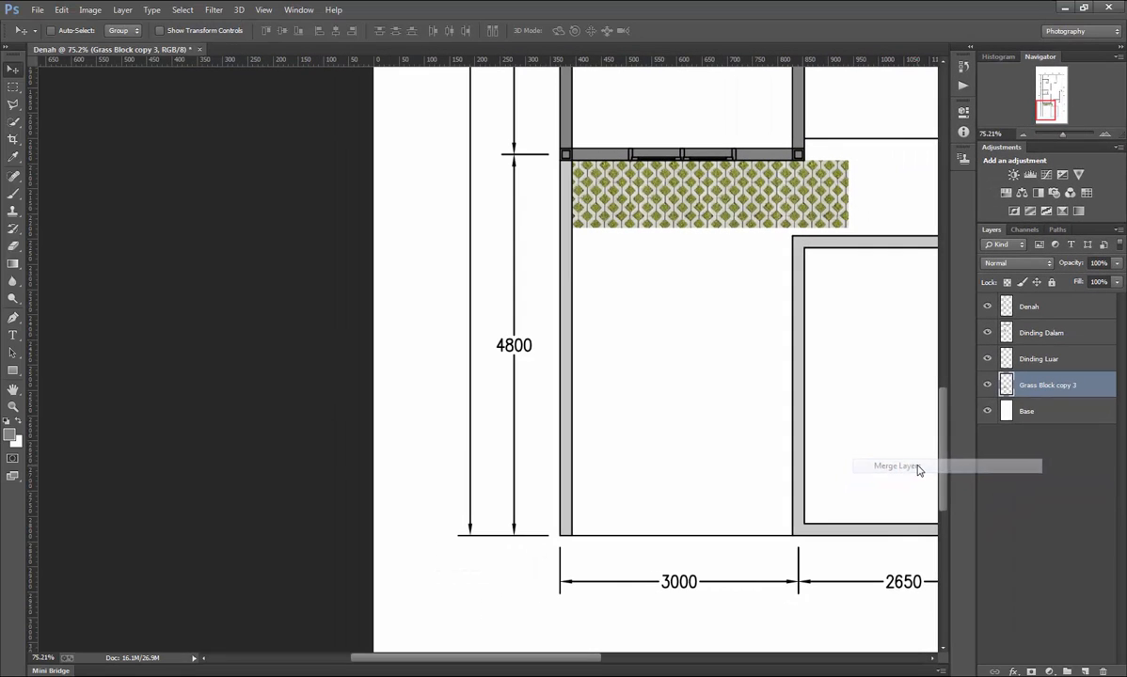
key(ctrl+z)
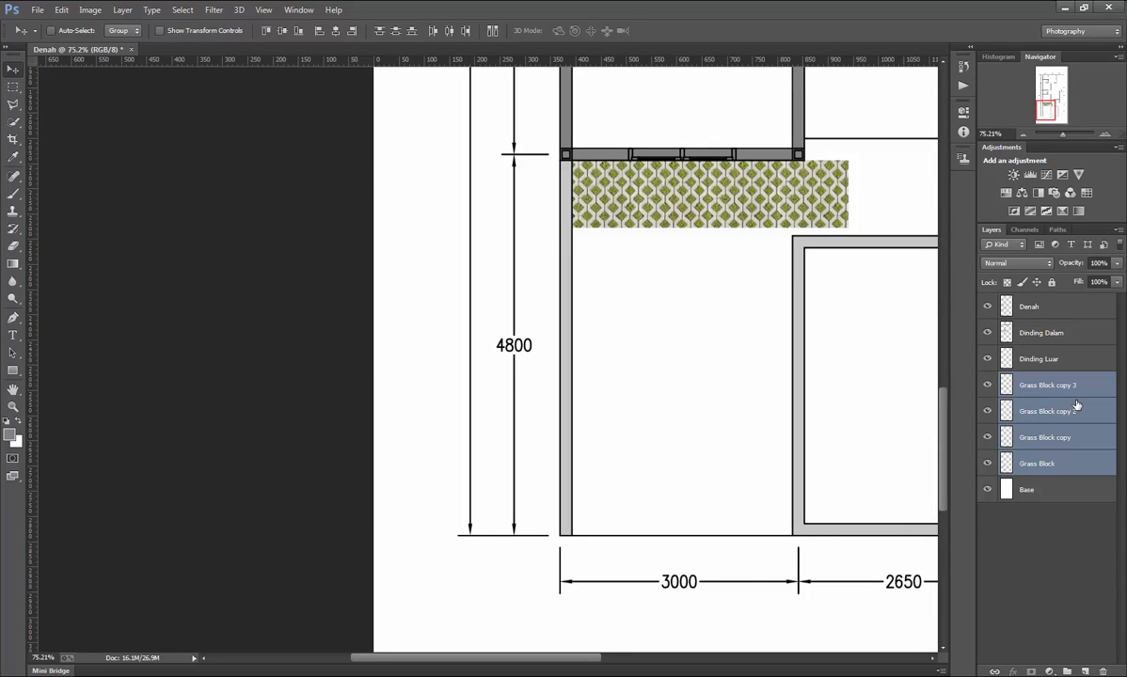
key(ctrl+e)
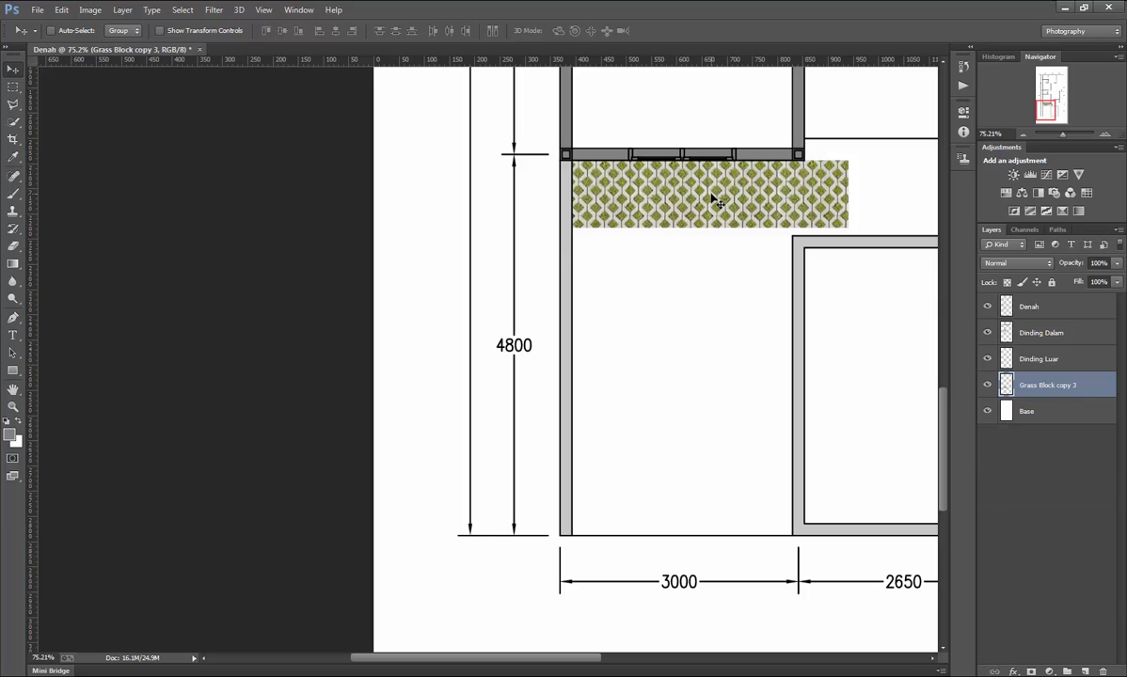
Duplicate the merged grass block row directly beneath itself and nudge the copy until the pattern lines up.
drag(712, 197, 671, 262)
scroll(699, 259, up, 5)
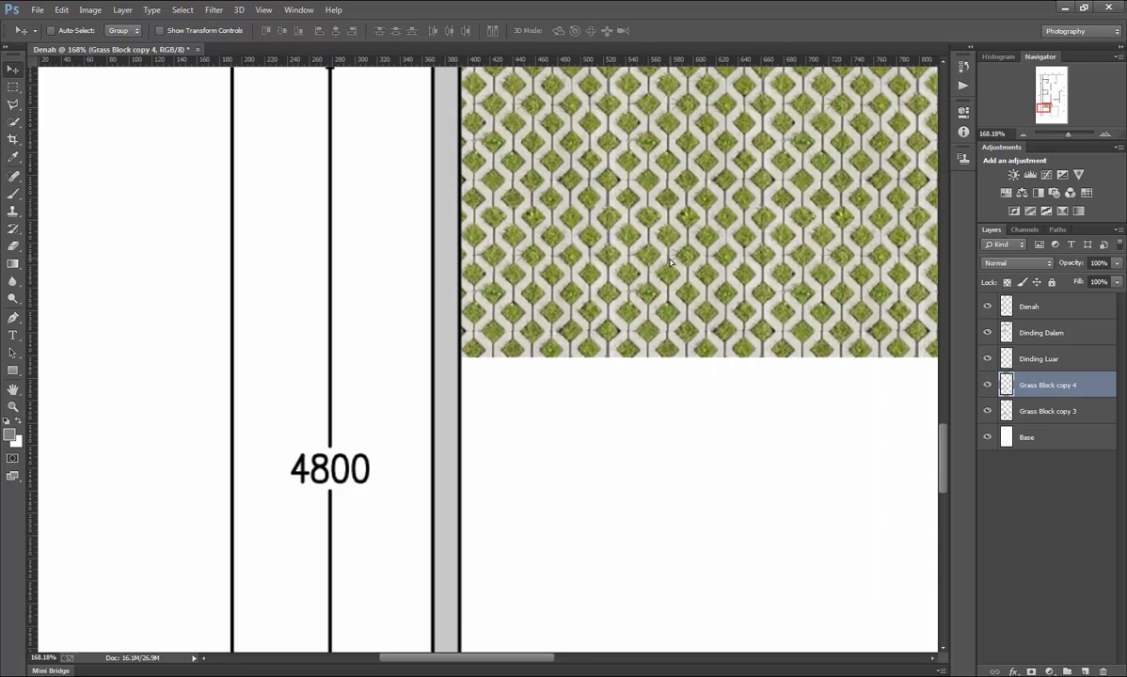
key(Down)
key(Down)
key(Up)
Duplicate both grass block rows together and place the copies flush below them in the front yard.
scroll(668, 262, down, 5)
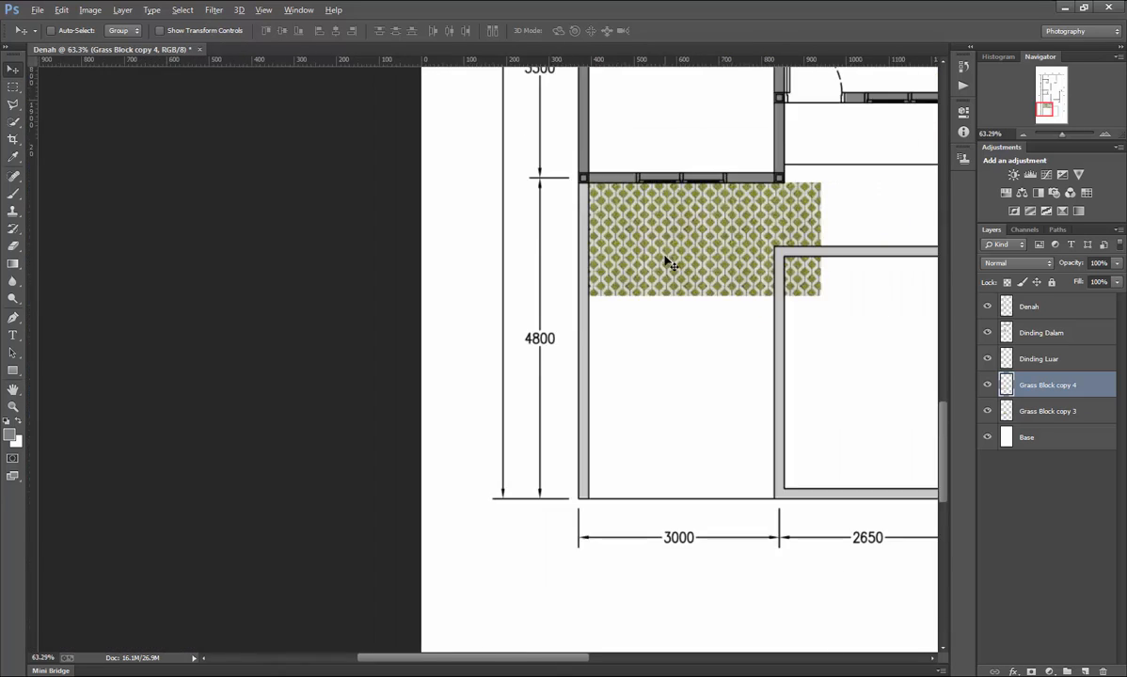
scroll(696, 273, up, 4)
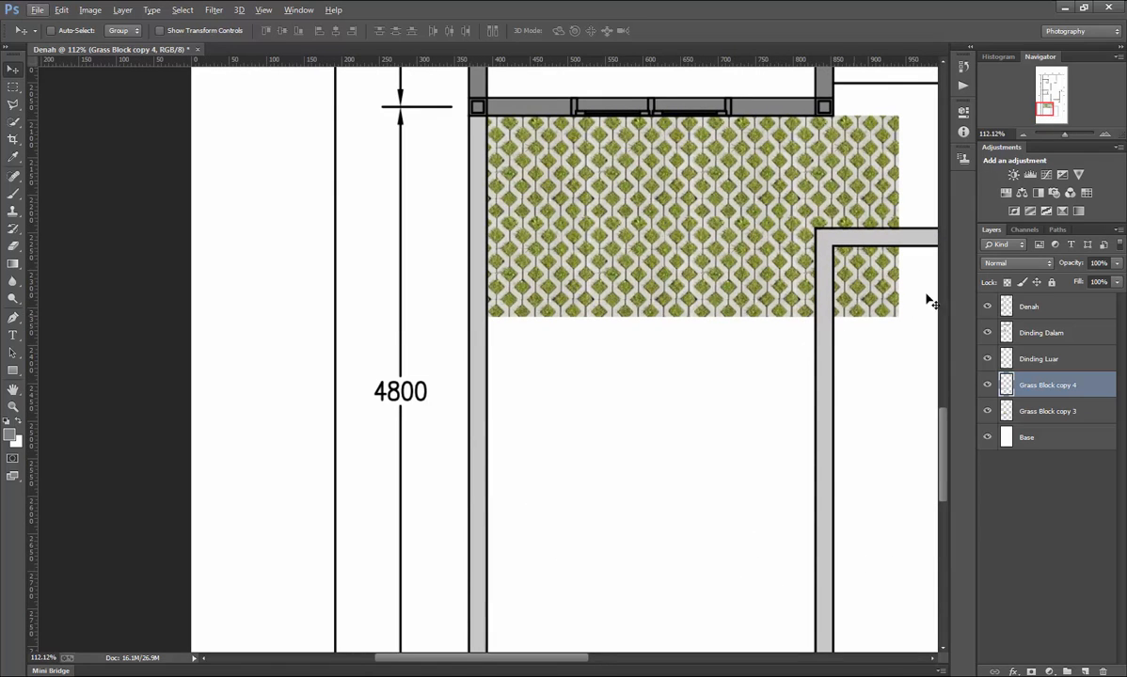
shift+click(1066, 412)
alt+drag(736, 158, 735, 361)
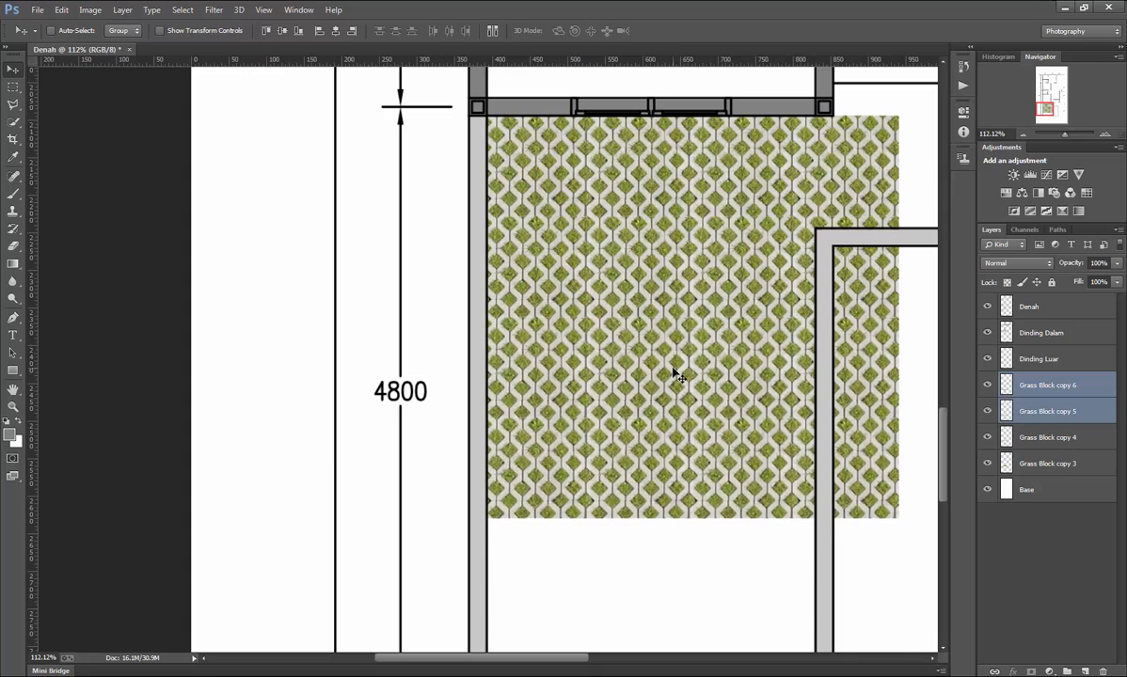
Duplicate the two lowest grass block rows together and align the copies flush below them, covering the front yard past its lower boundary.
scroll(677, 376, down, 5)
key(ctrl+j)
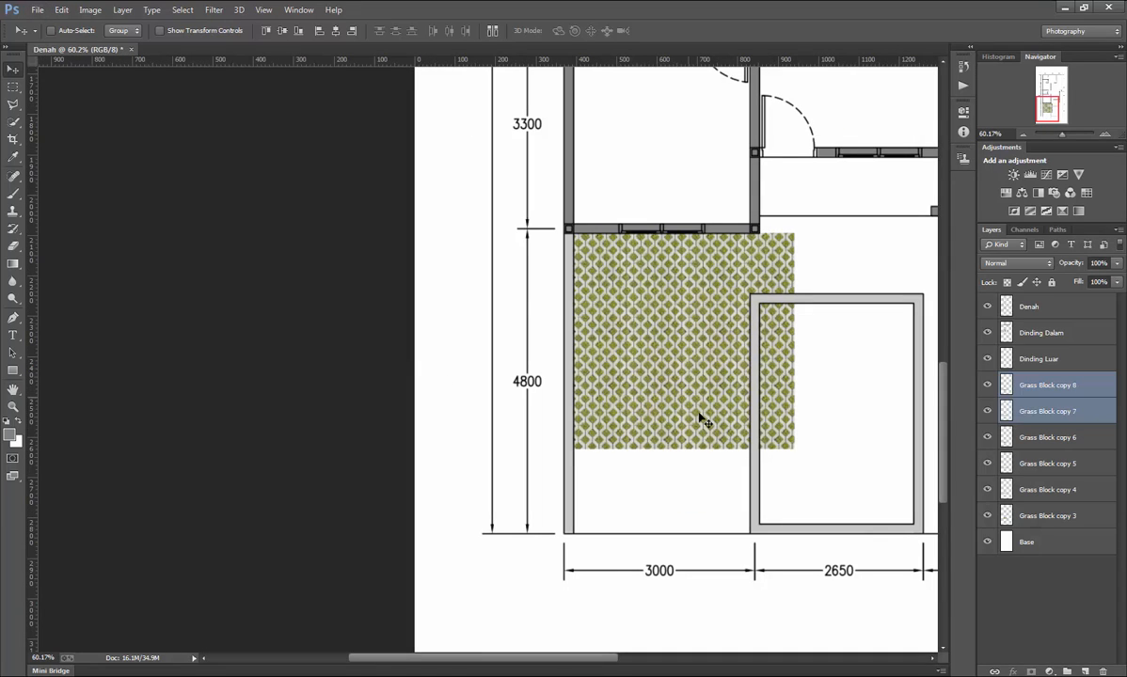
drag(684, 395, 682, 503)
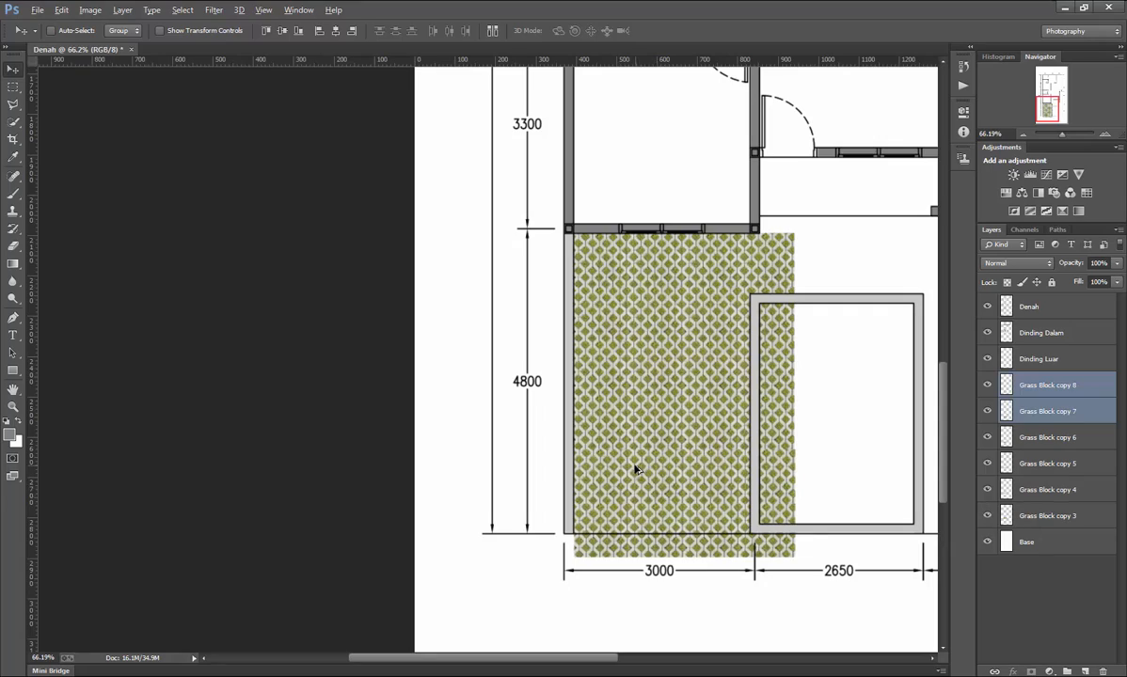
scroll(635, 467, up, 5)
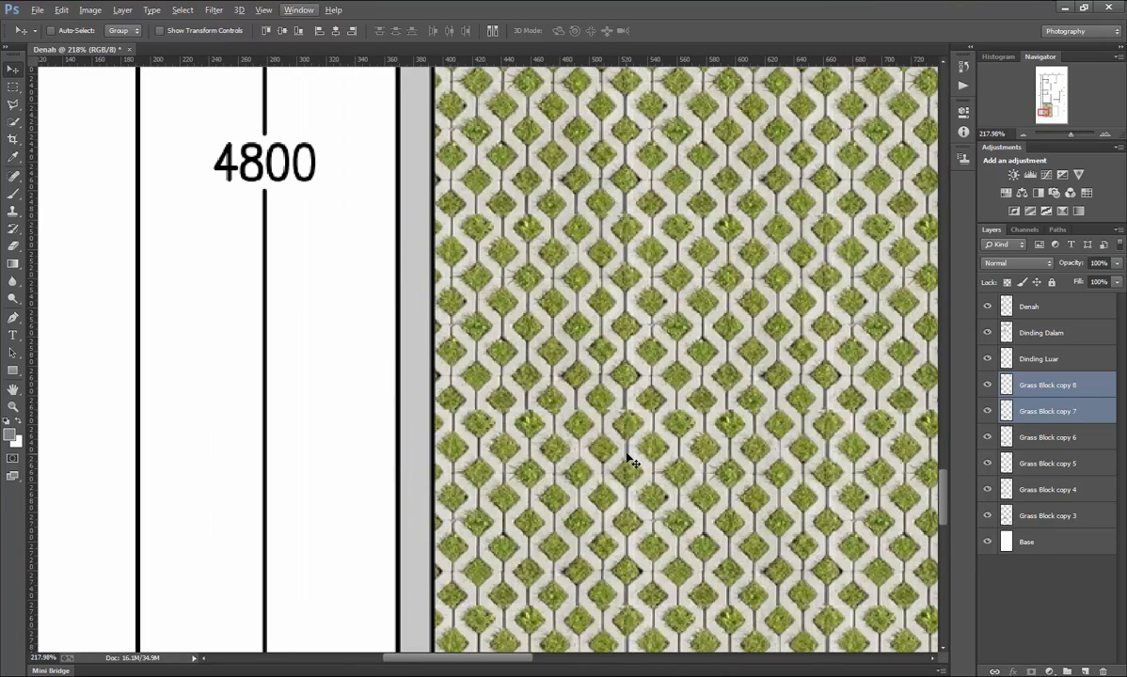
key(Left)
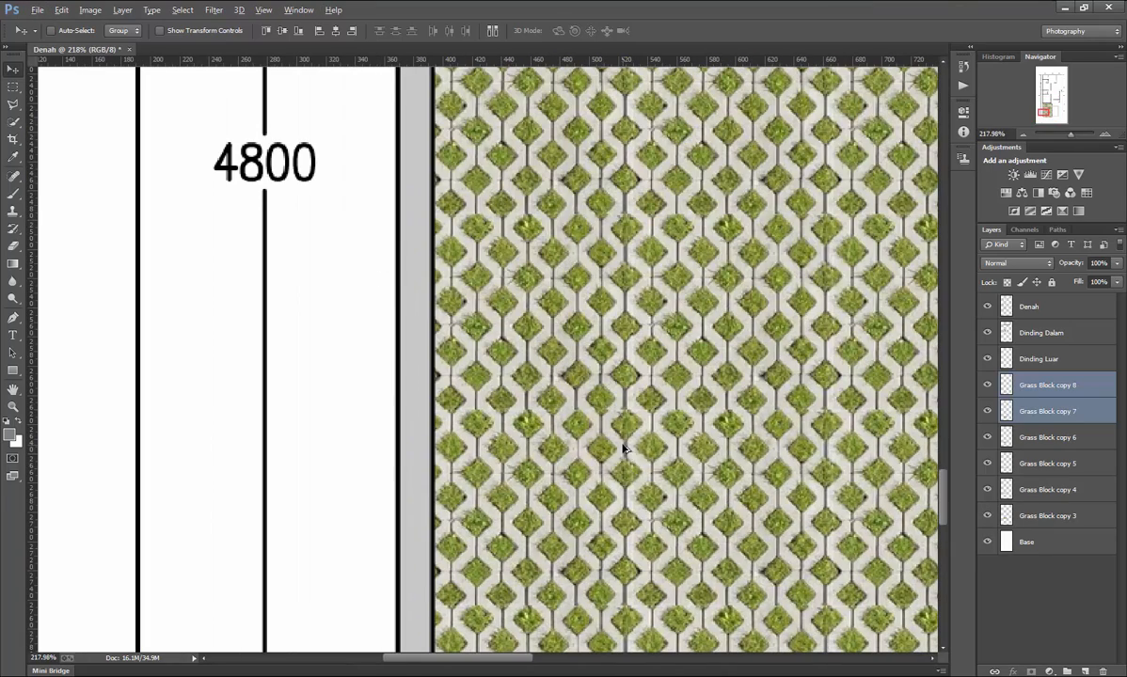
scroll(624, 449, down, 6)
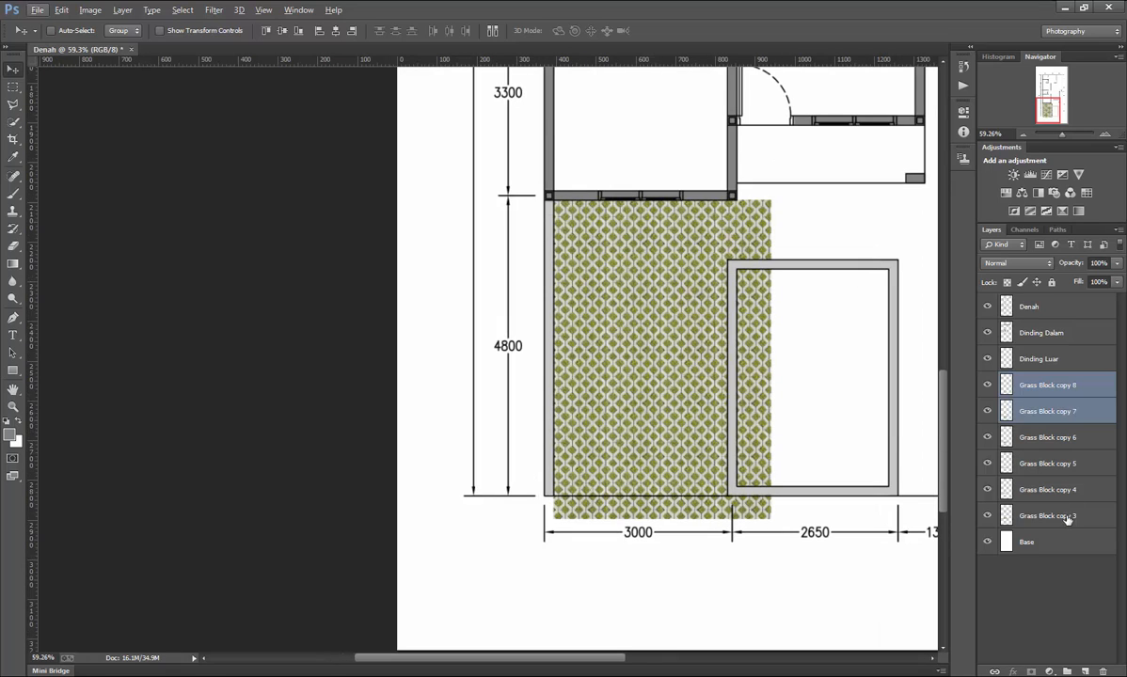
Merge all six grass block layers into a single layer.
shift+click(1047, 516)
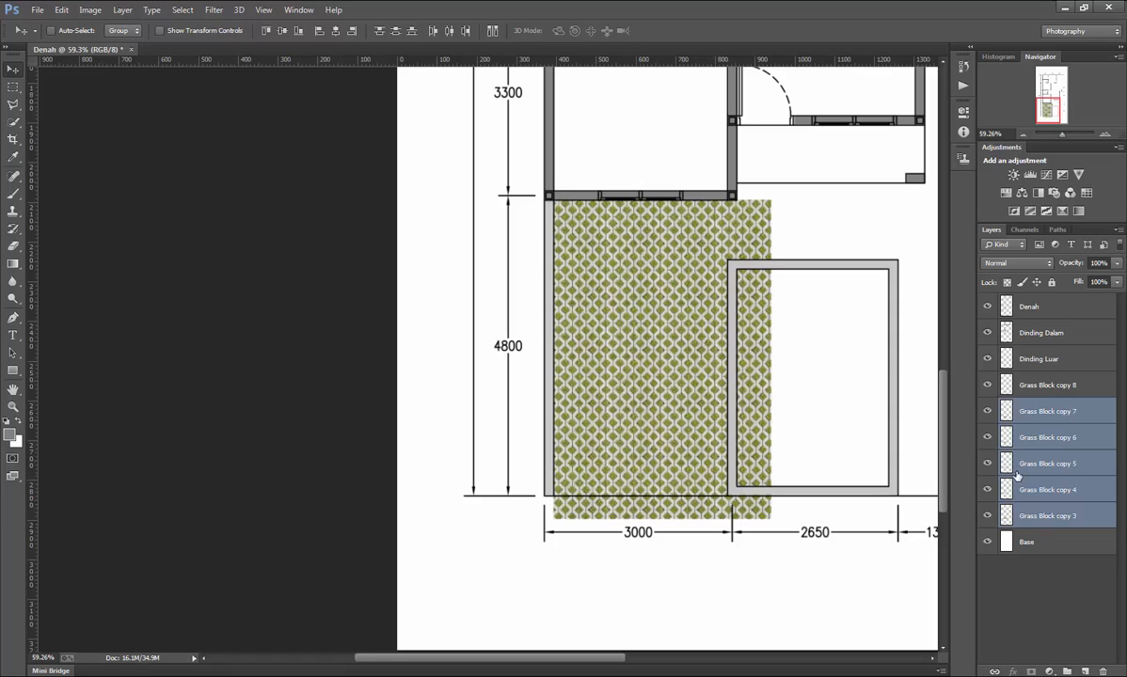
shift+click(1052, 388)
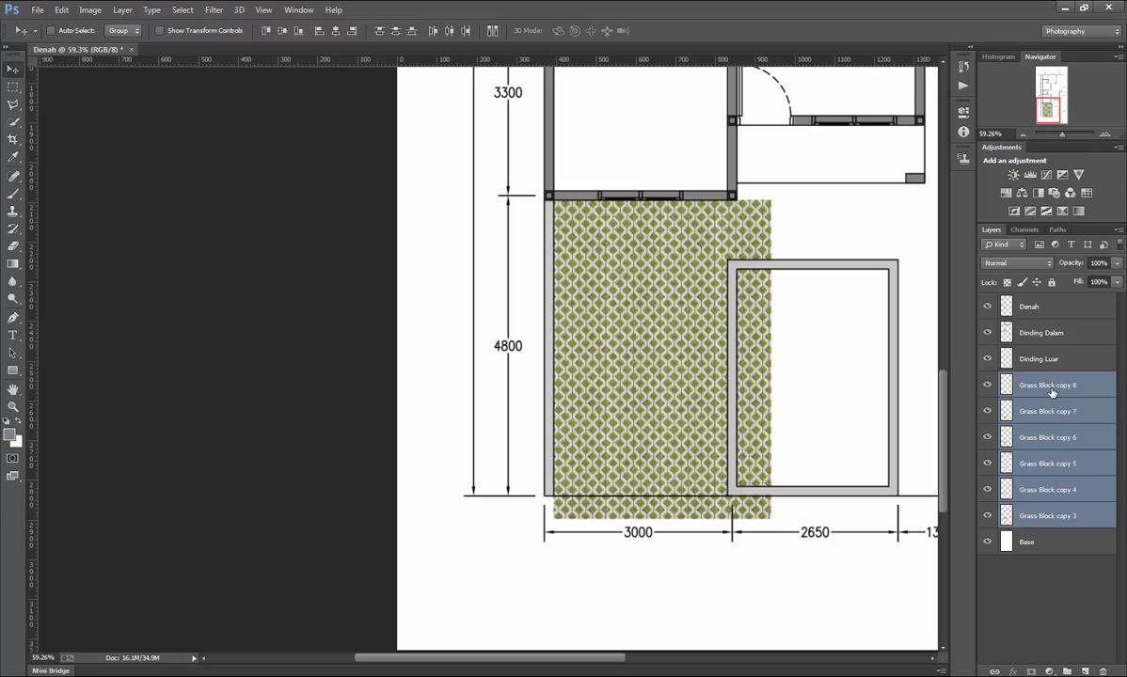
key(ctrl+e)
Rename the merged paving layer as Grass Block.
double_click(1050, 386)
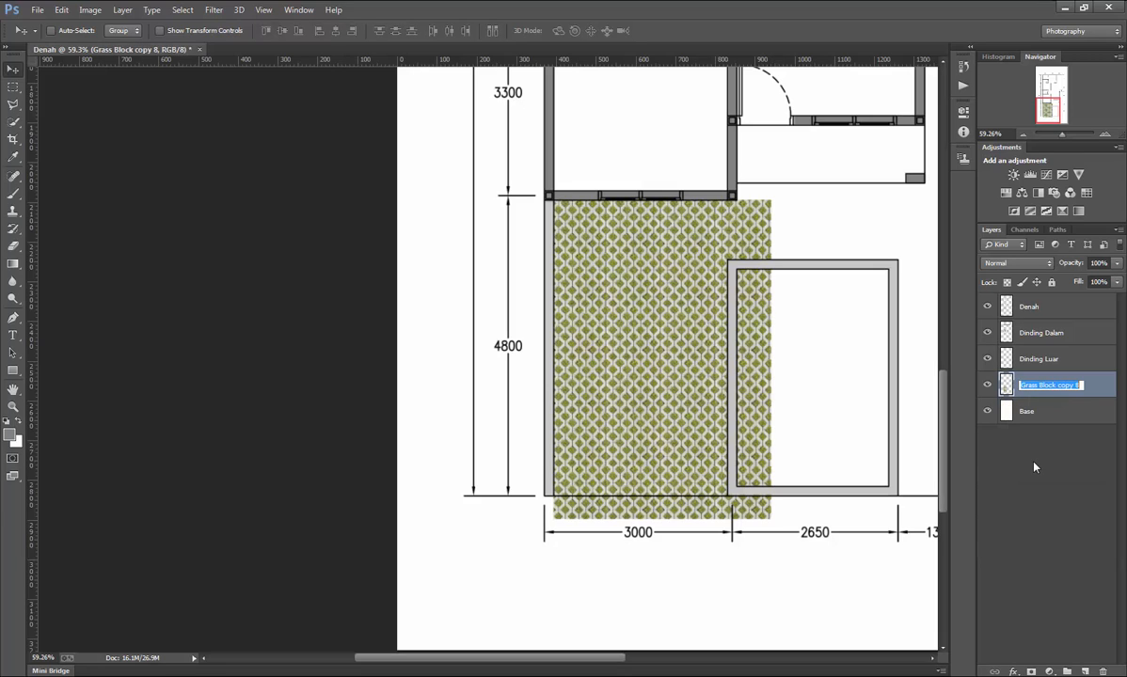
key(End)
key(BackSpace)
key(BackSpace)
key(BackSpace)
key(BackSpace)
key(BackSpace)
key(BackSpace)
key(BackSpace)
key(Return)
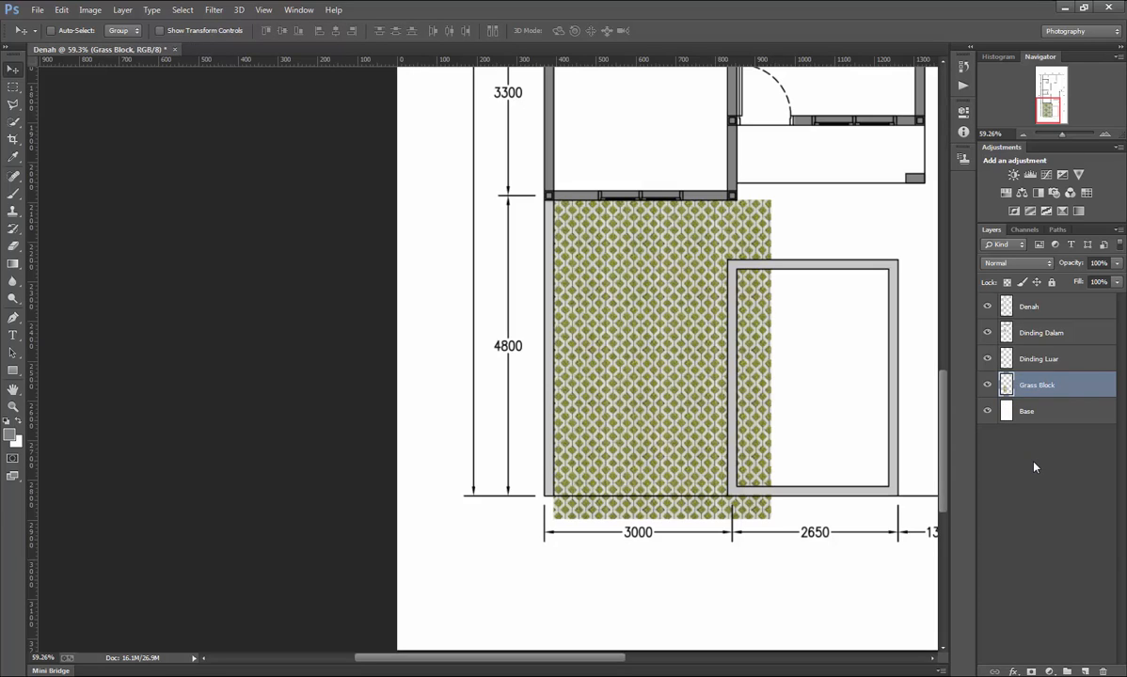
Select the grass block strip that overhangs the front boundary line with a rectangular marquee, delete it and deselect.
click(17, 87)
scroll(828, 519, up, 10)
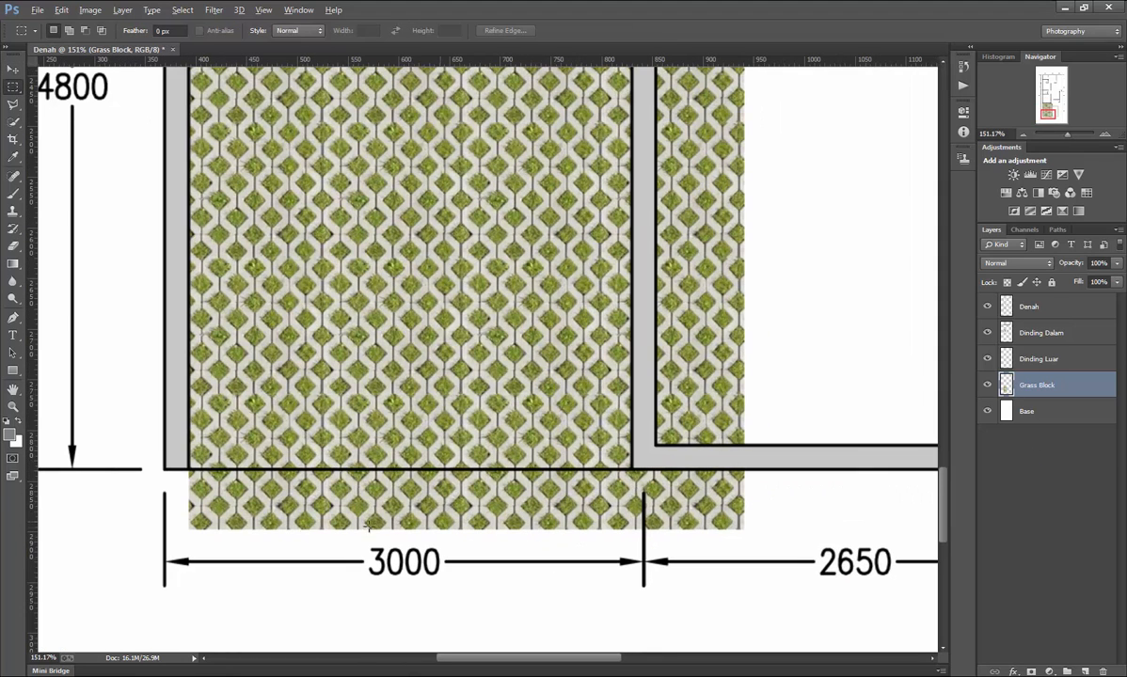
drag(135, 629, 881, 472)
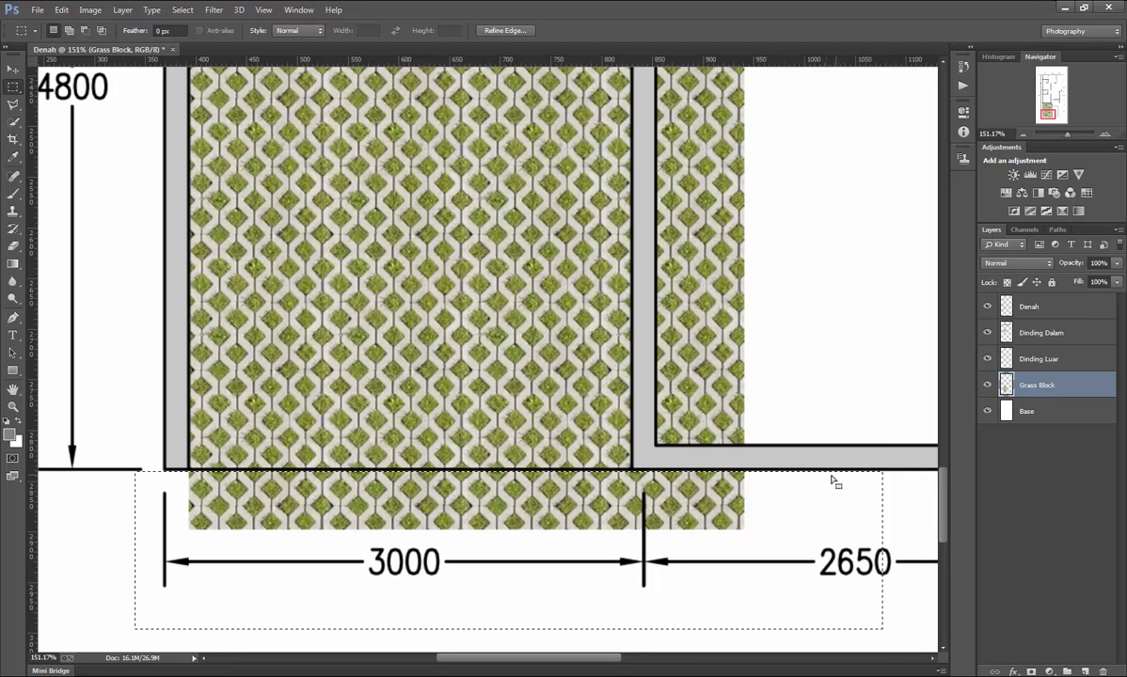
scroll(235, 497, up, 1)
scroll(215, 499, up, 2)
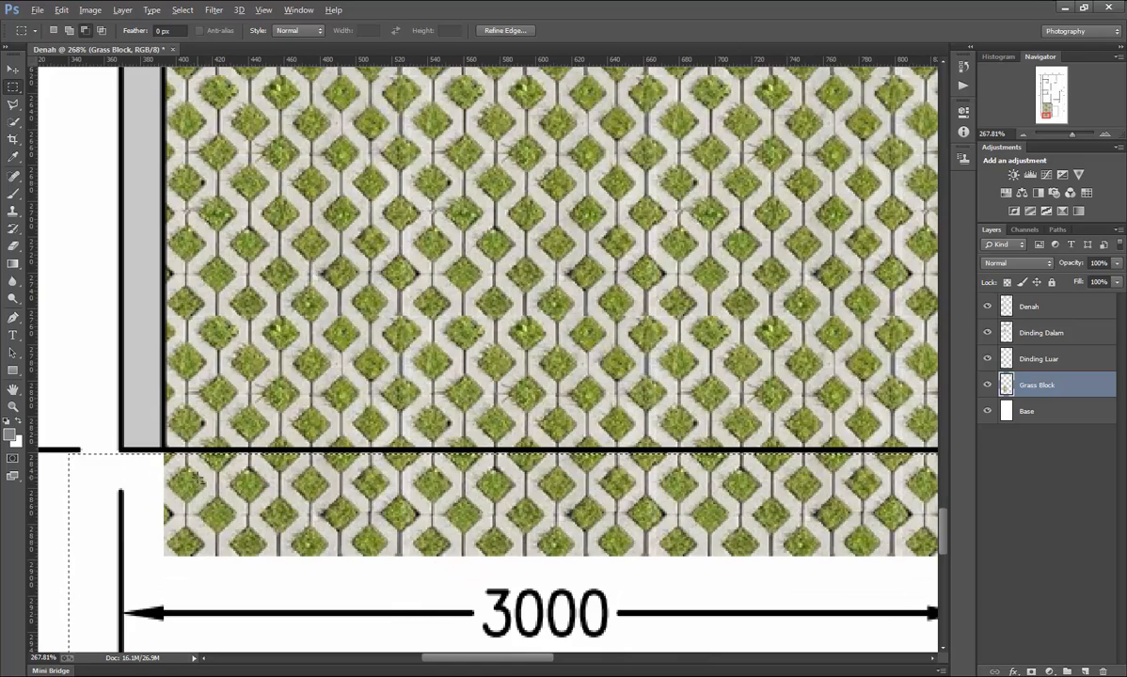
scroll(340, 541, down, 4)
scroll(340, 541, up, 1)
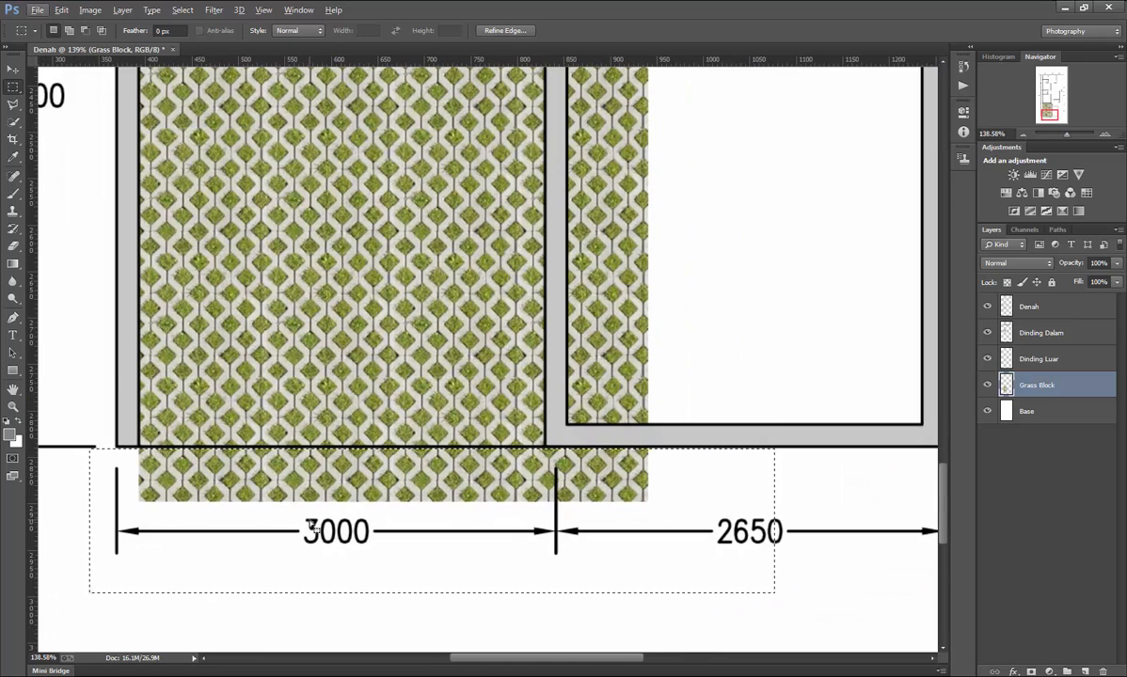
key(Delete)
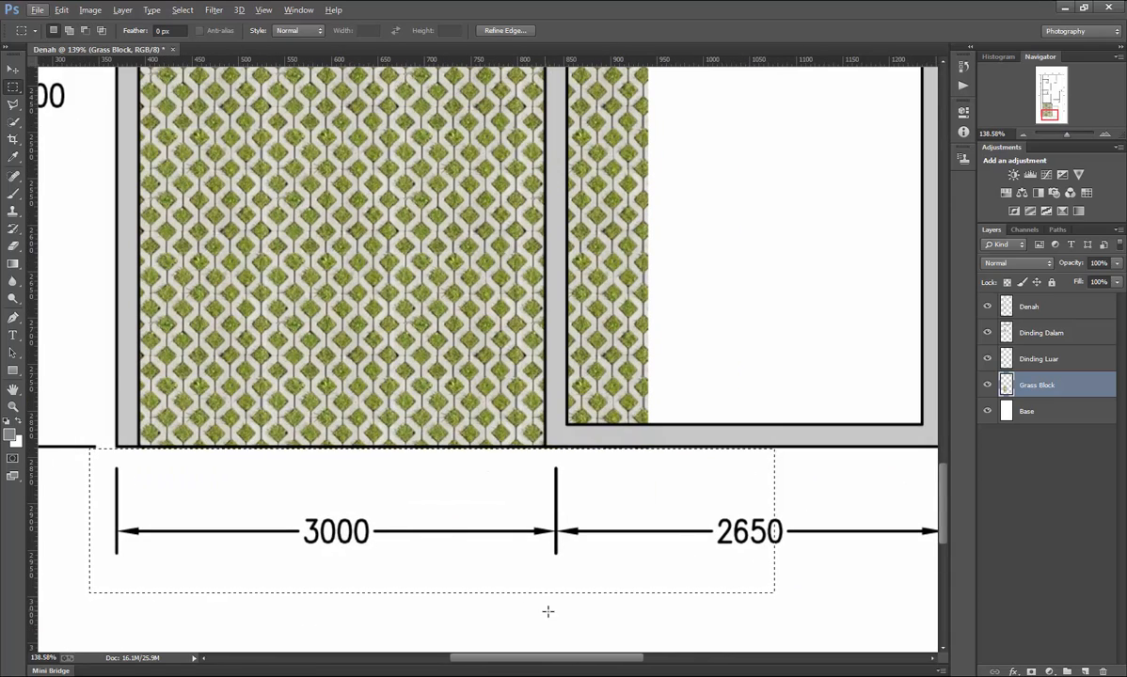
key(ctrl+d)
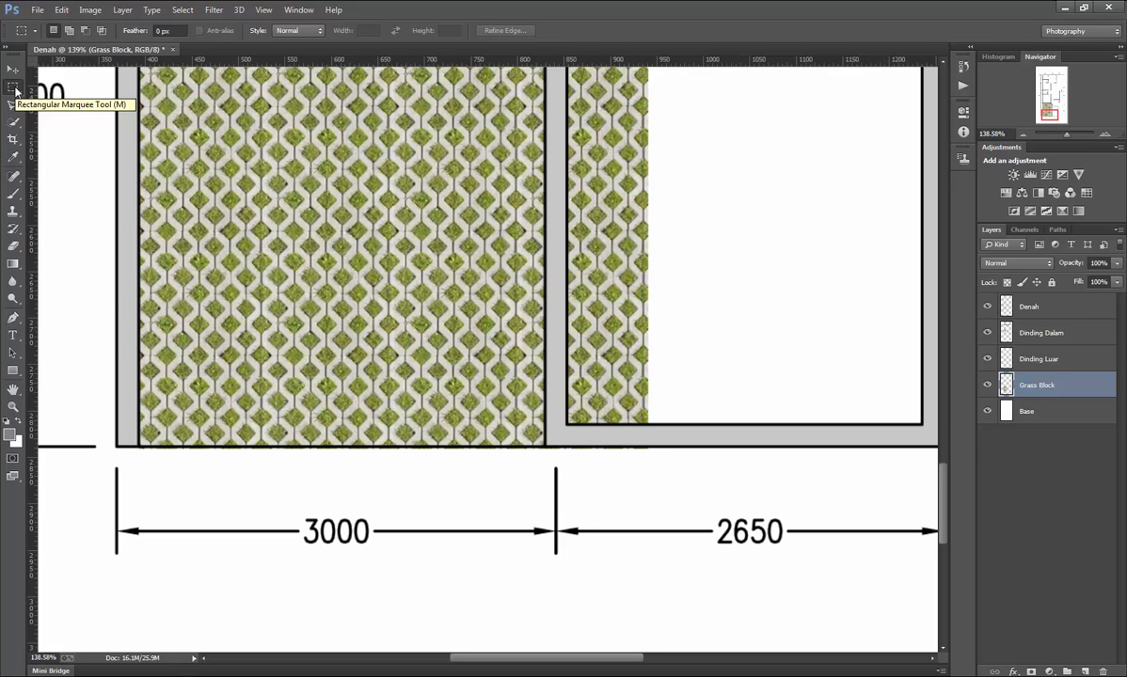
Delete the thin sliver of grass block paving left along the underside of the front boundary line and clear the selection.
scroll(554, 440, up, 6)
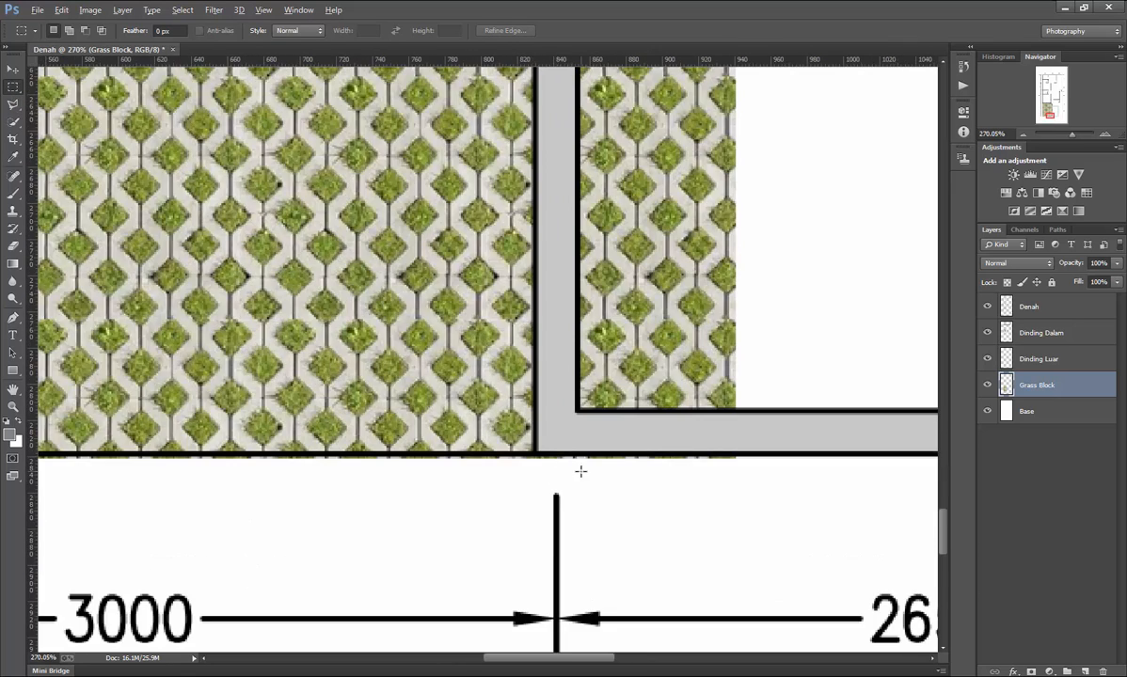
scroll(580, 470, down, 6)
scroll(519, 468, down, 2)
scroll(273, 468, up, 8)
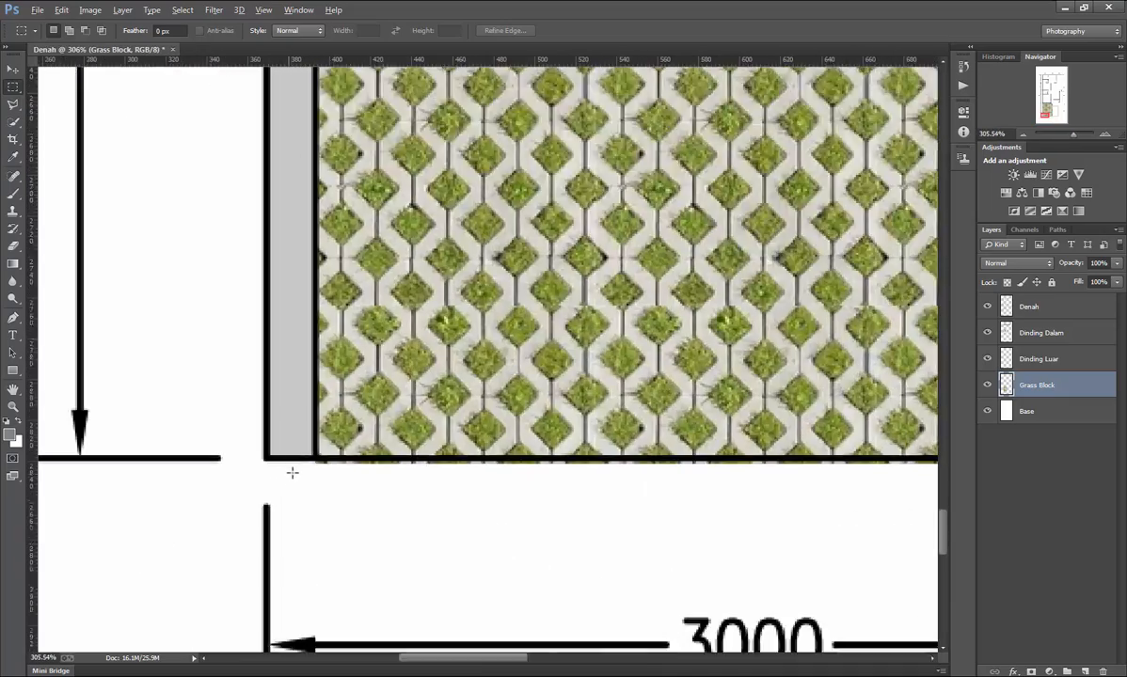
scroll(292, 461, up, 1)
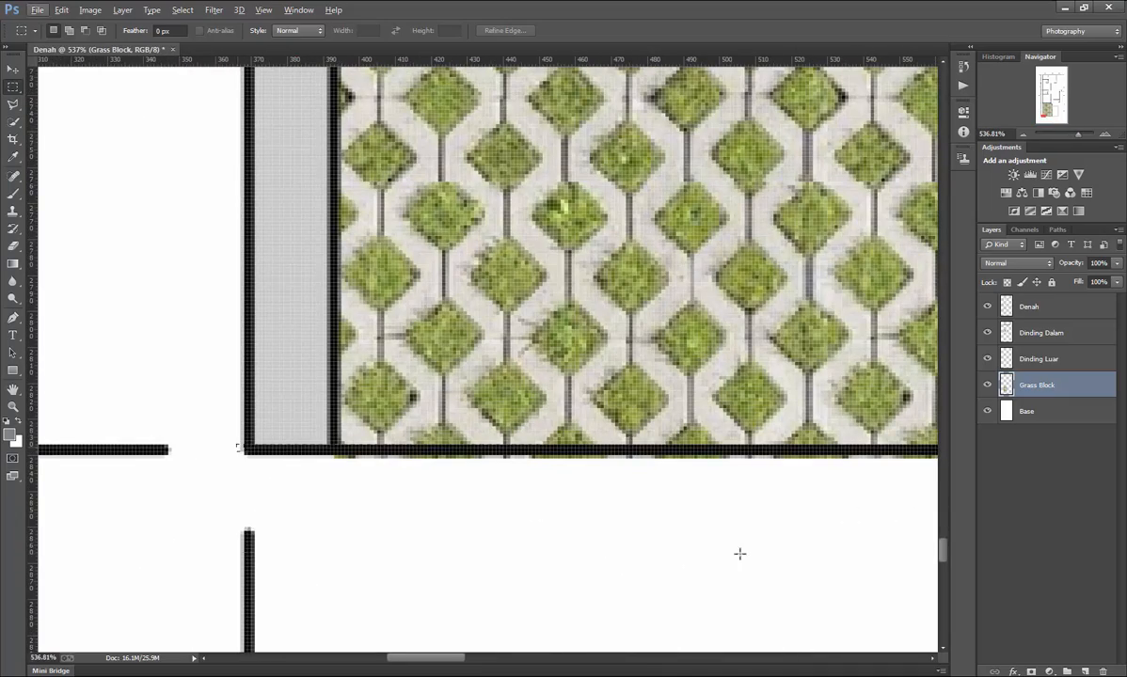
drag(739, 553, 918, 554)
scroll(843, 523, down, 1)
scroll(747, 477, down, 3)
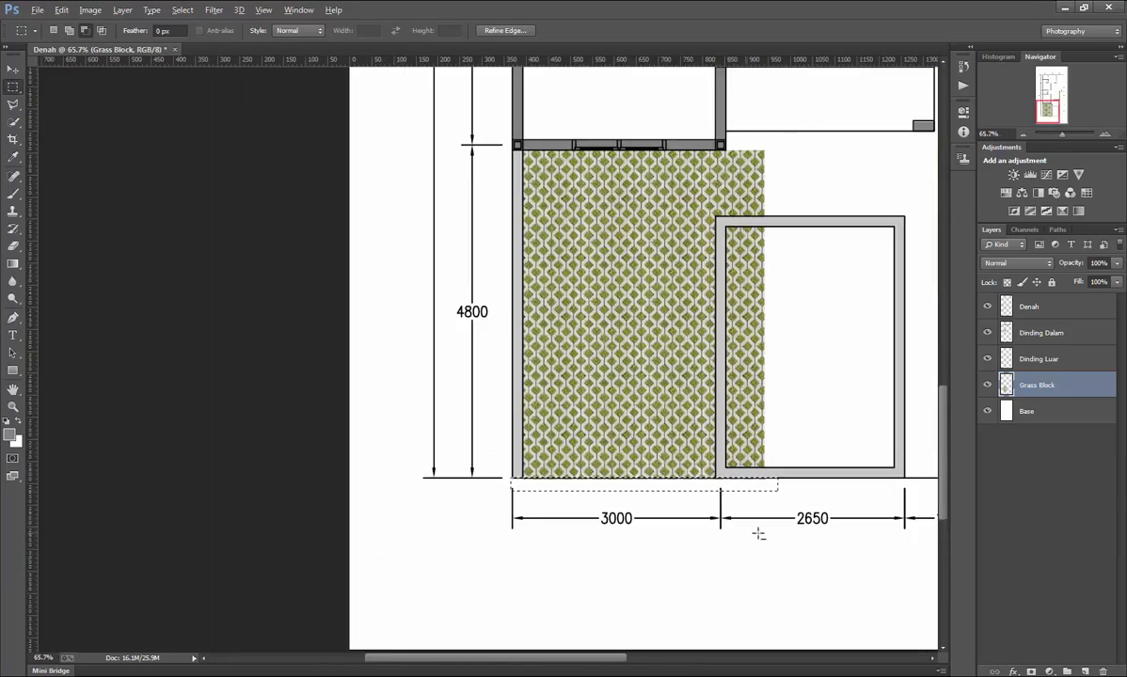
scroll(759, 525, up, 2)
click(726, 550)
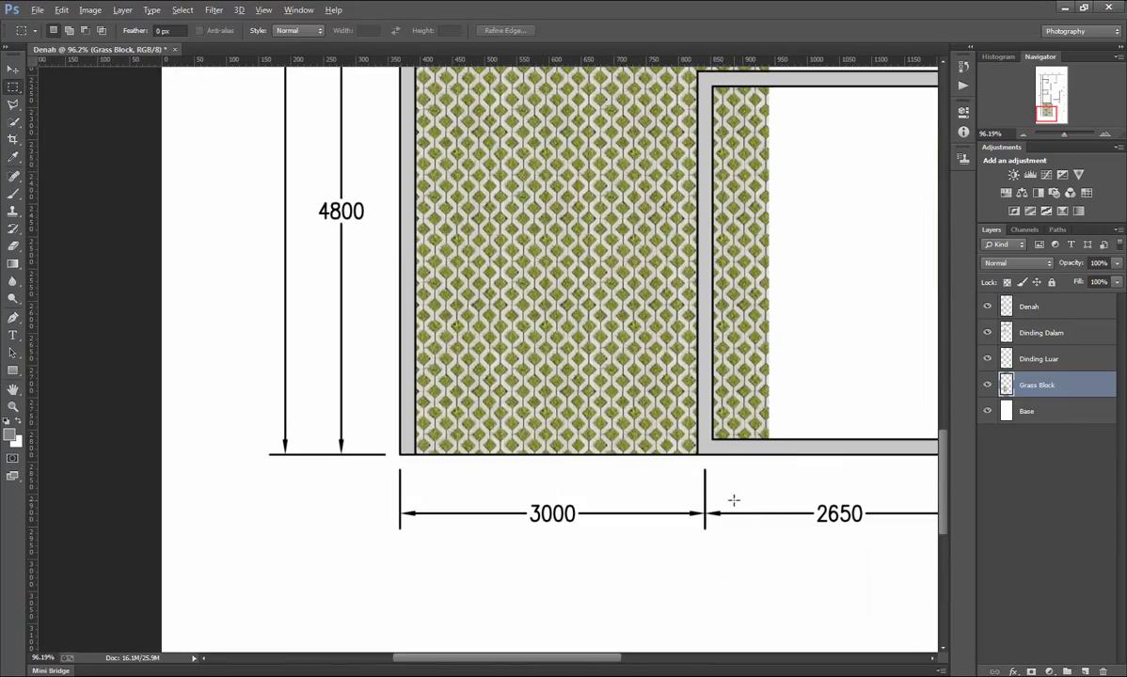
Delete the grass block paving that extends past the right edge of the 3000-wide front yard and clear the selection.
scroll(733, 499, down, 3)
scroll(770, 357, up, 10)
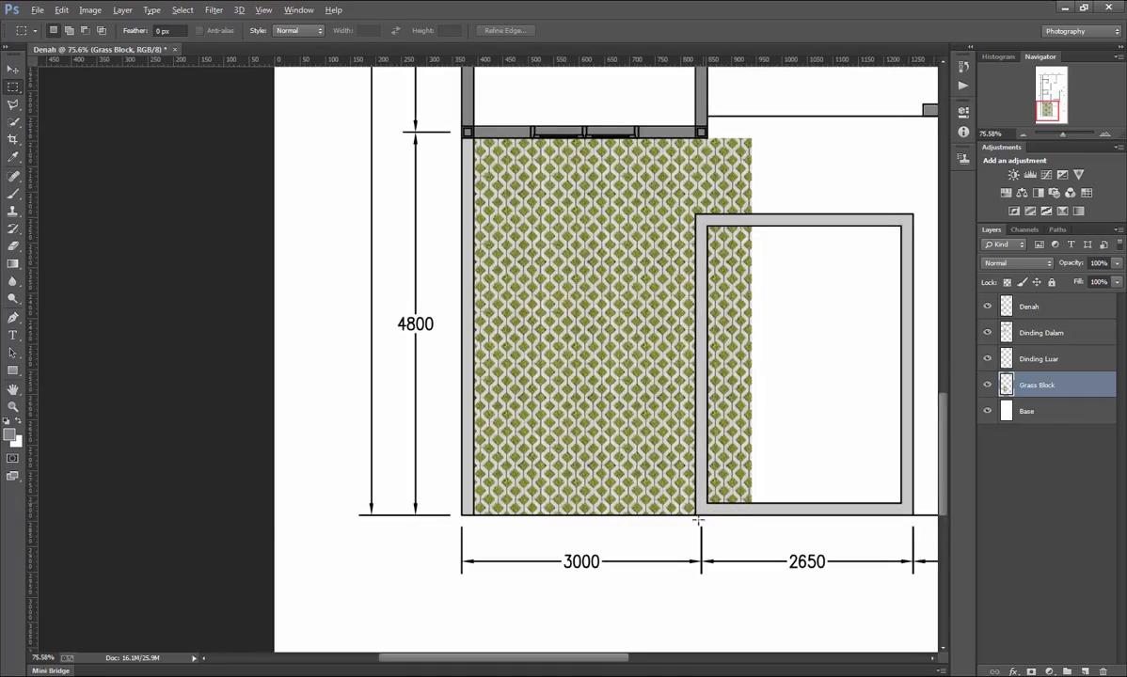
scroll(690, 527, up, 2)
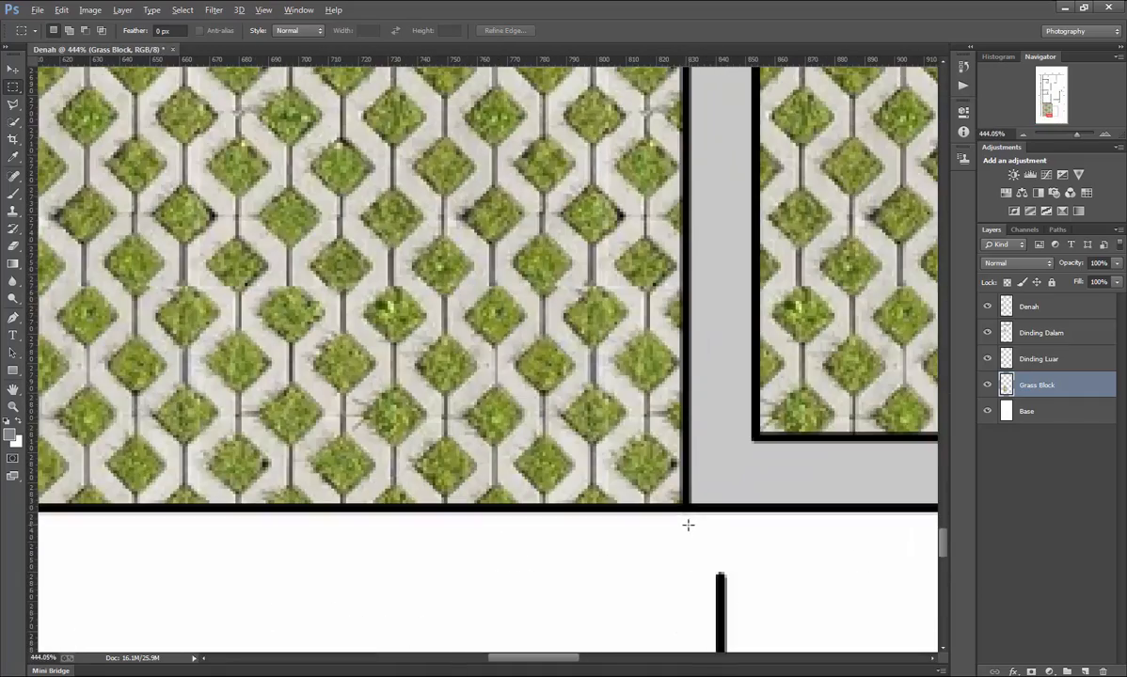
key(alt)
drag(687, 530, 732, 280)
scroll(720, 279, down, 4)
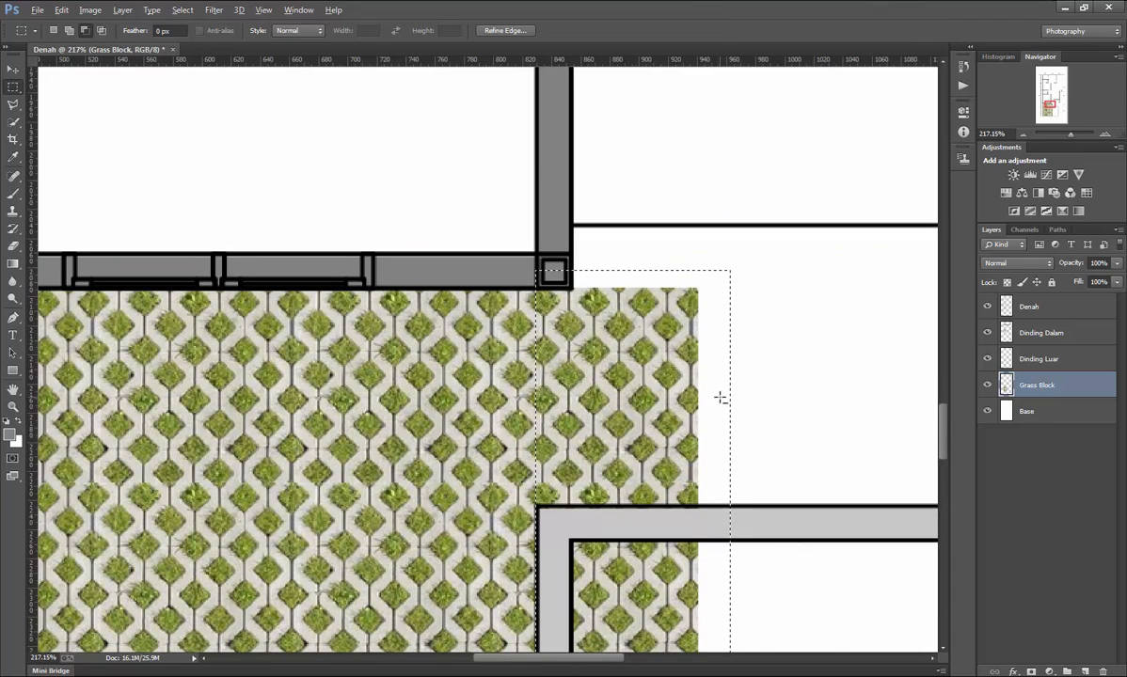
key(Delete)
key(ctrl+d)
scroll(718, 401, down, 5)
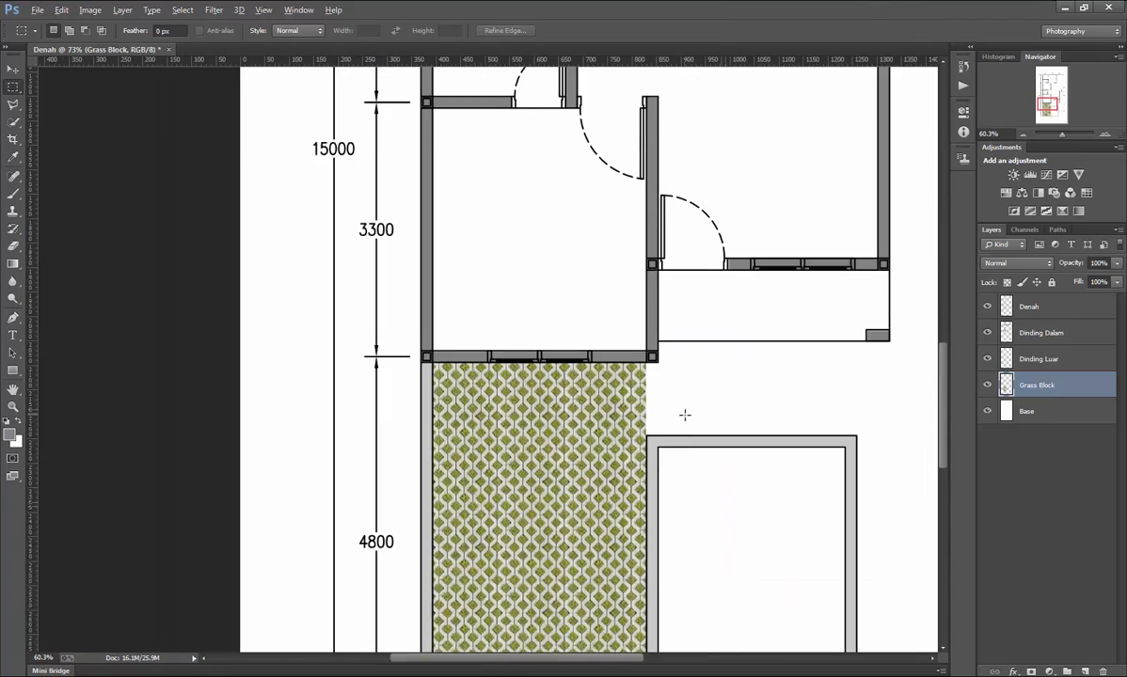
Open the 10_DIFFUSE stone paving image from the Base folder.
click(13, 407)
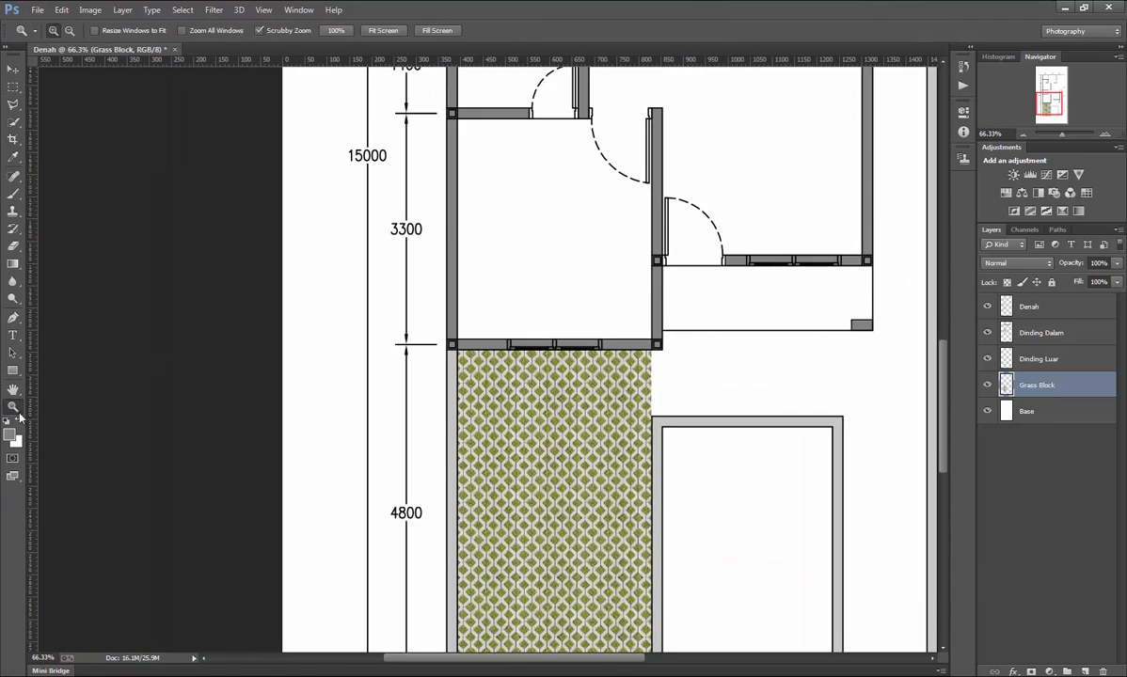
right_click(489, 348)
click(531, 355)
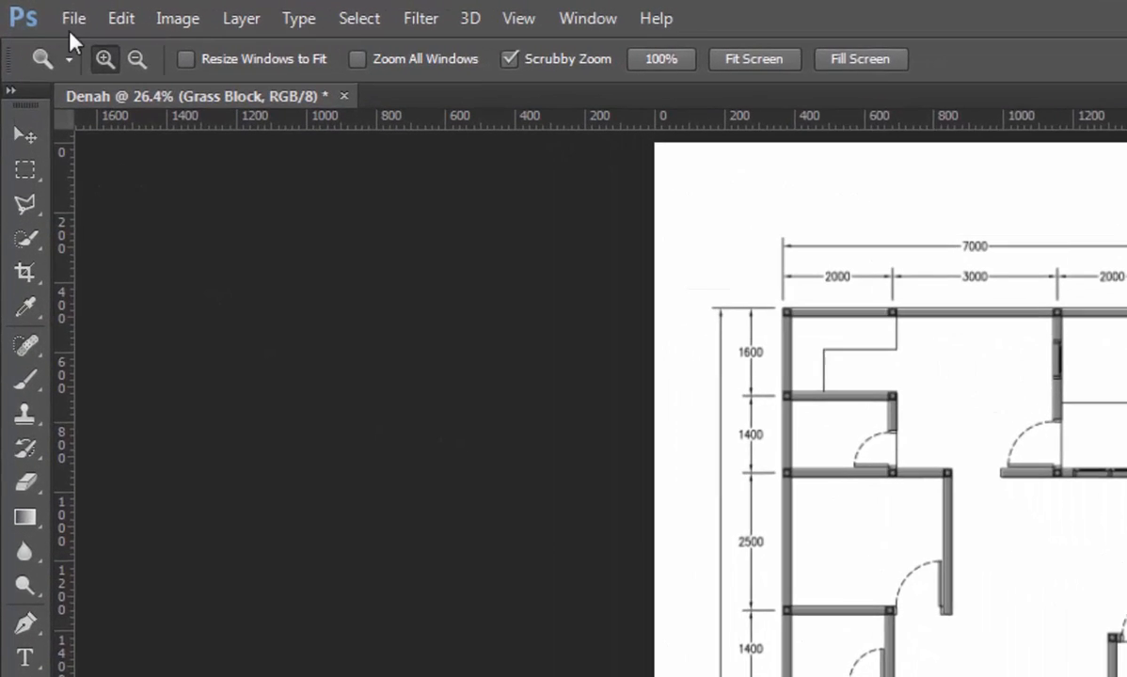
click(38, 9)
click(92, 71)
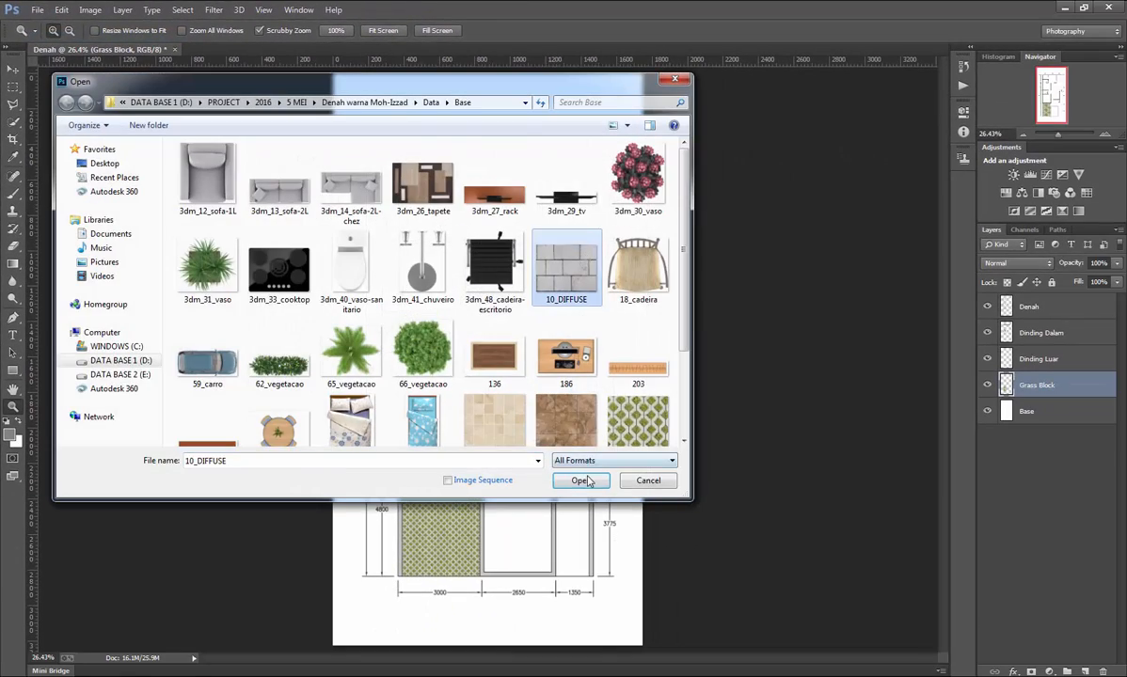
click(580, 480)
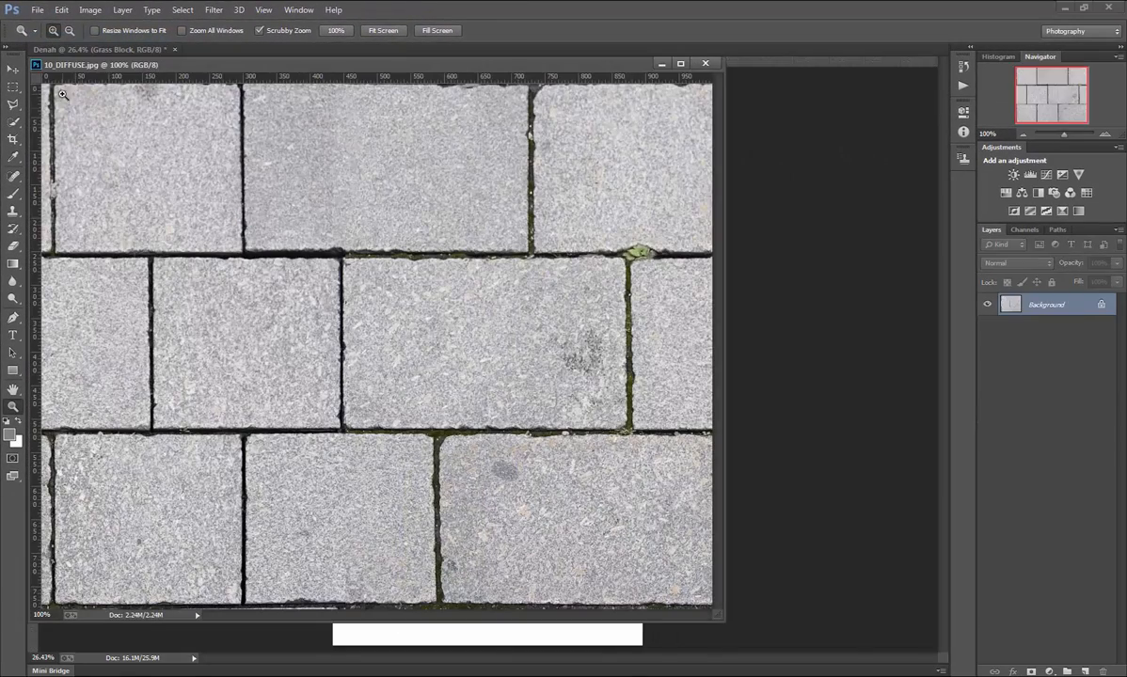
Move the stone paving texture into the Denah plan as a new layer and close the 10_DIFFUSE image.
click(18, 71)
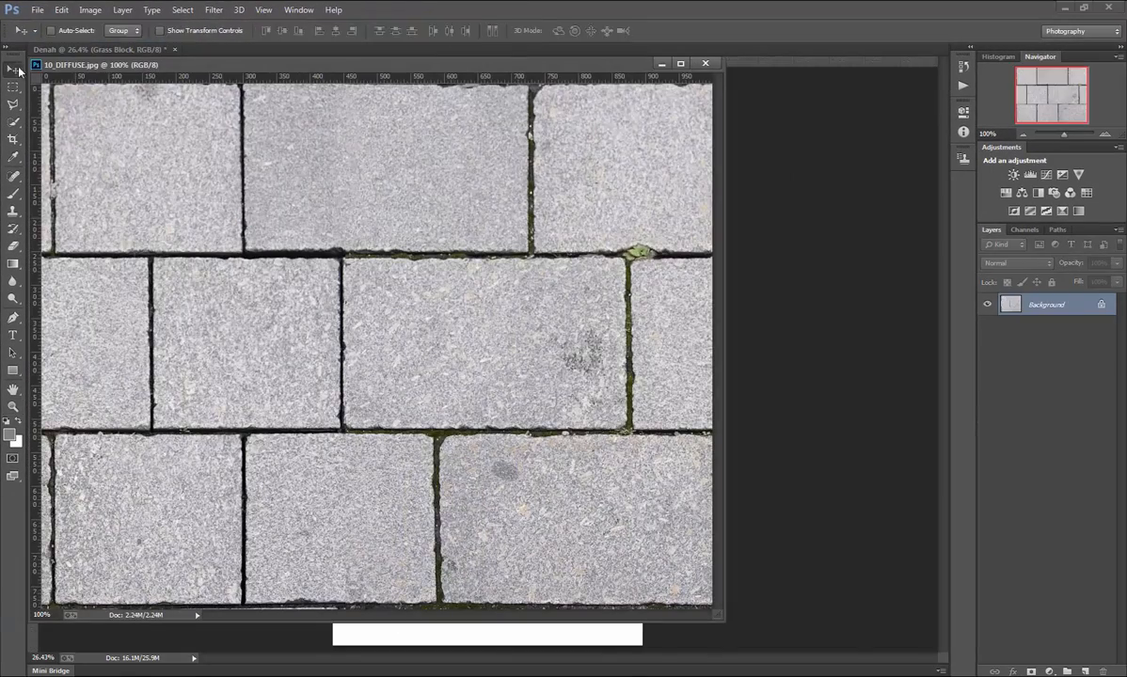
drag(520, 154, 541, 401)
click(712, 65)
scroll(550, 453, up, 5)
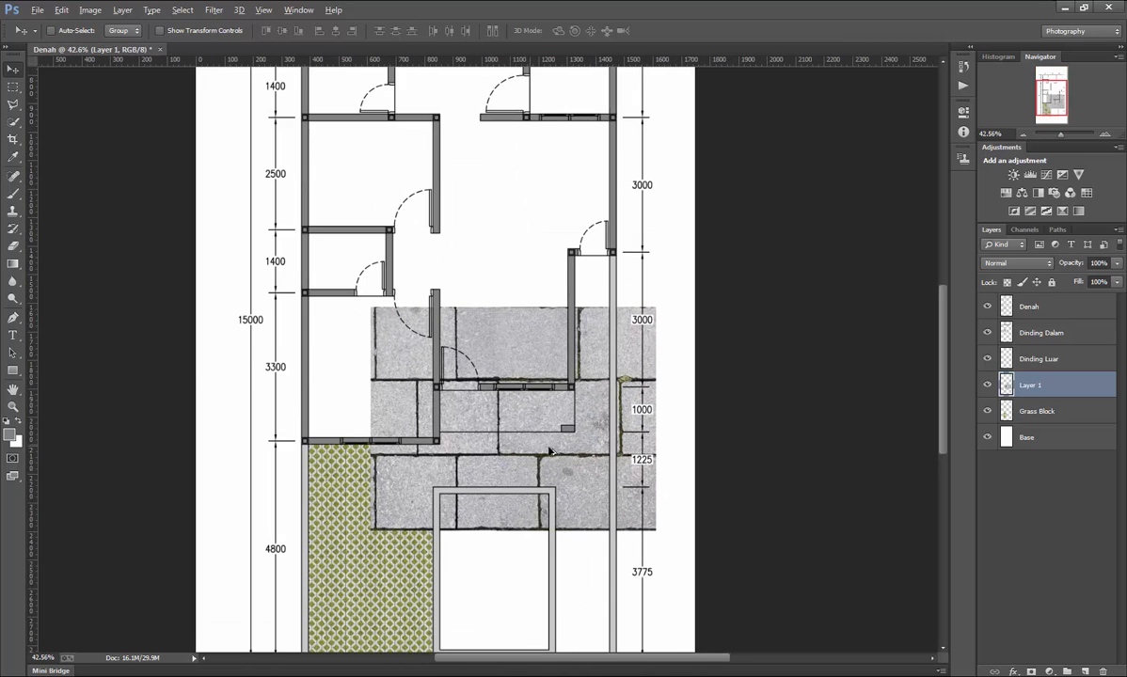
Free Transform the stone paving down to a small tile and place it just below the terrace, beside the grass block yard.
key(alt)
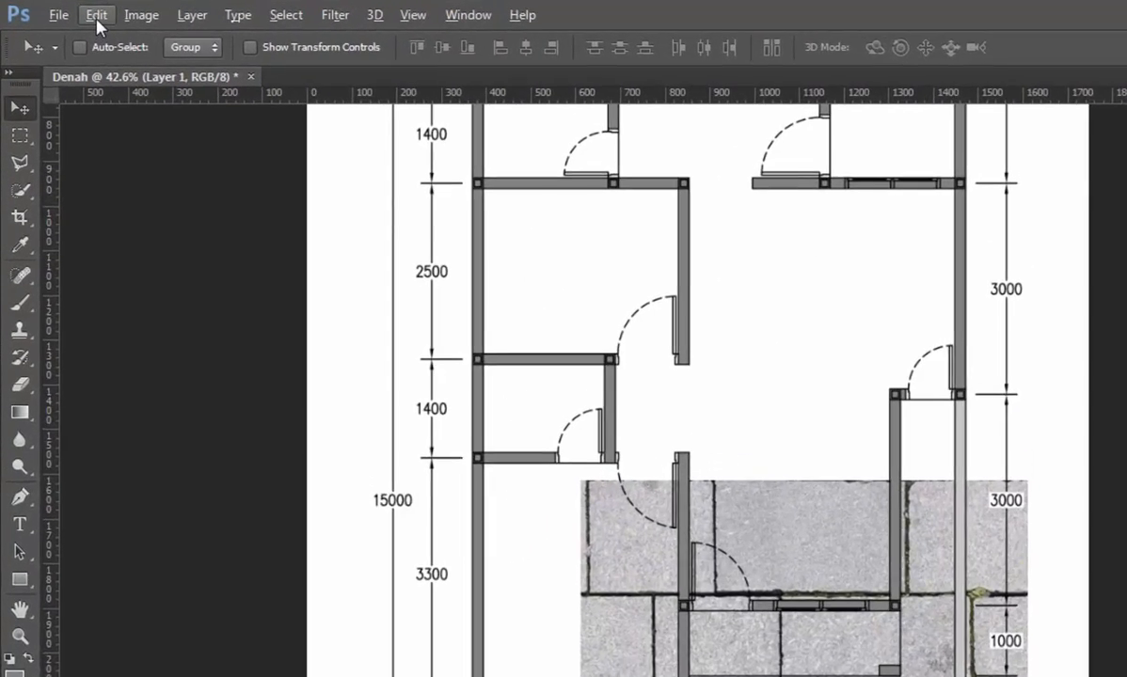
click(61, 10)
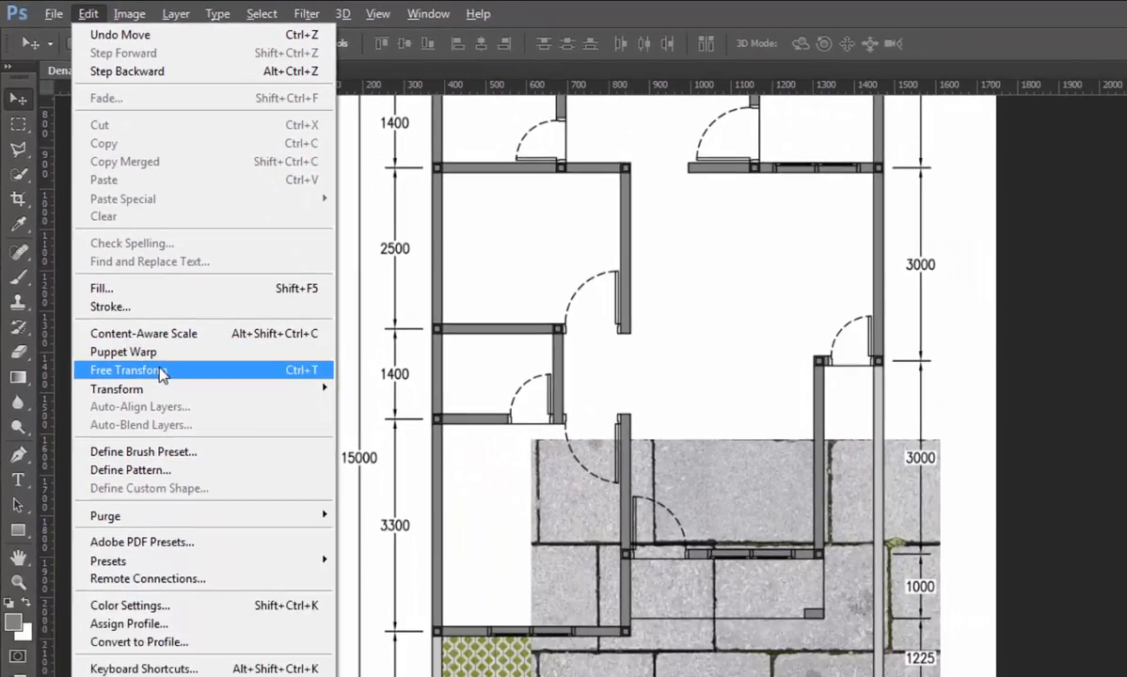
click(174, 499)
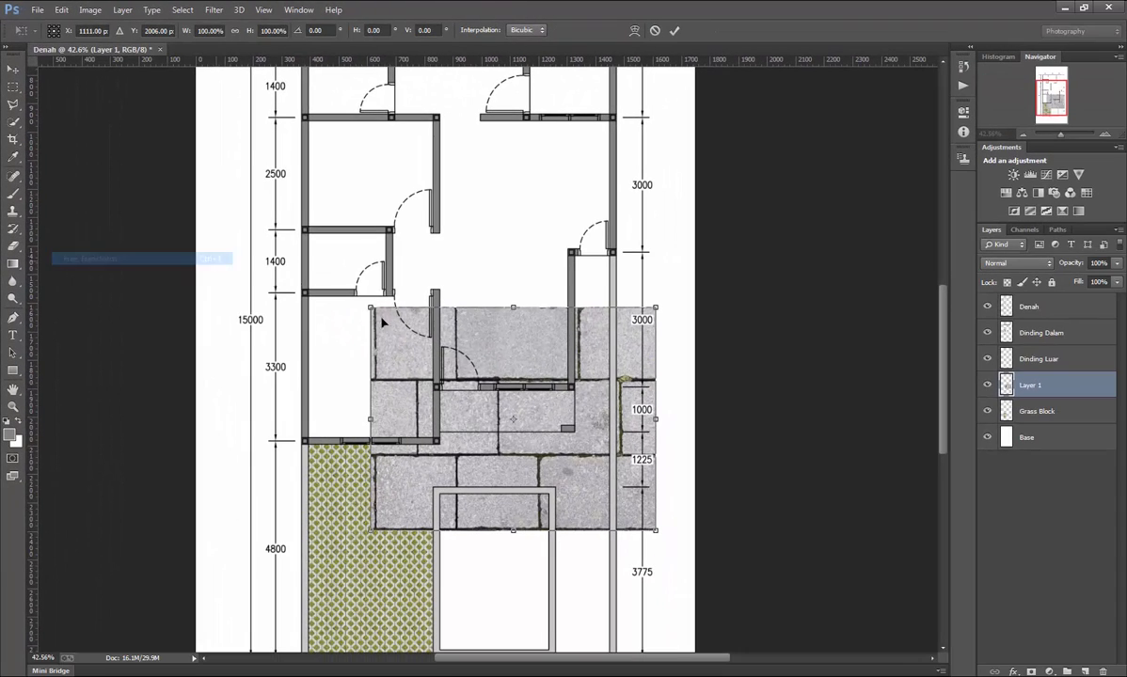
drag(658, 532, 452, 453)
key(Return)
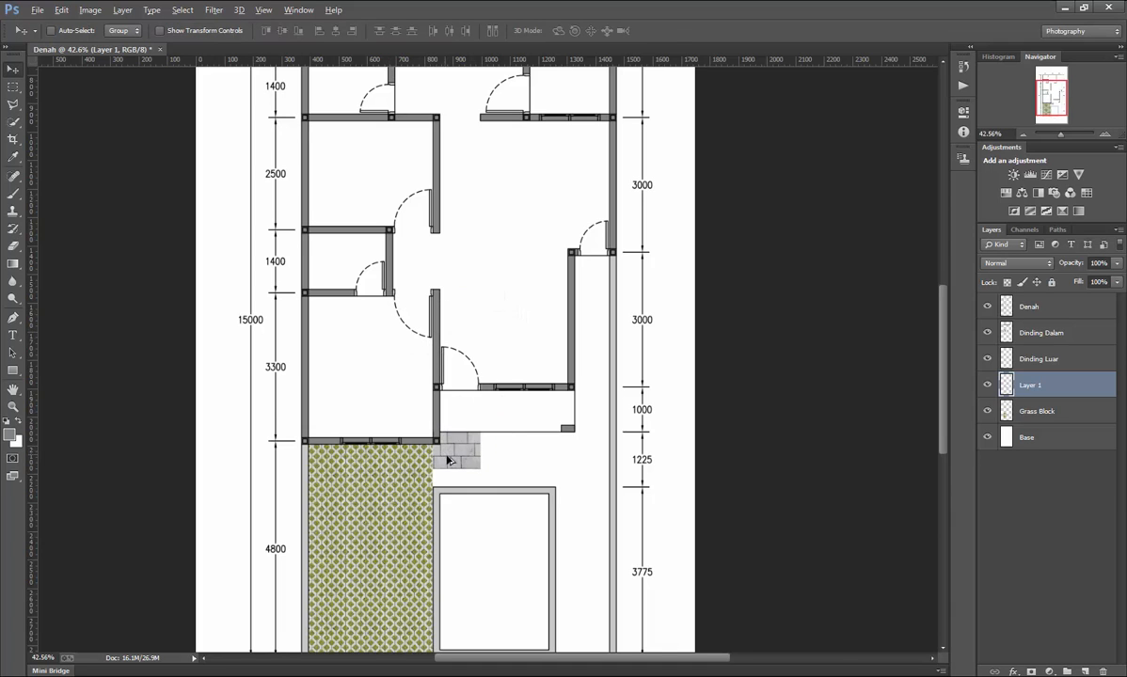
Scale the paving tile down to about 65% and fit it below the terrace edge, against the grass block area.
scroll(452, 454, up, 5)
scroll(462, 461, up, 3)
key(ctrl+t)
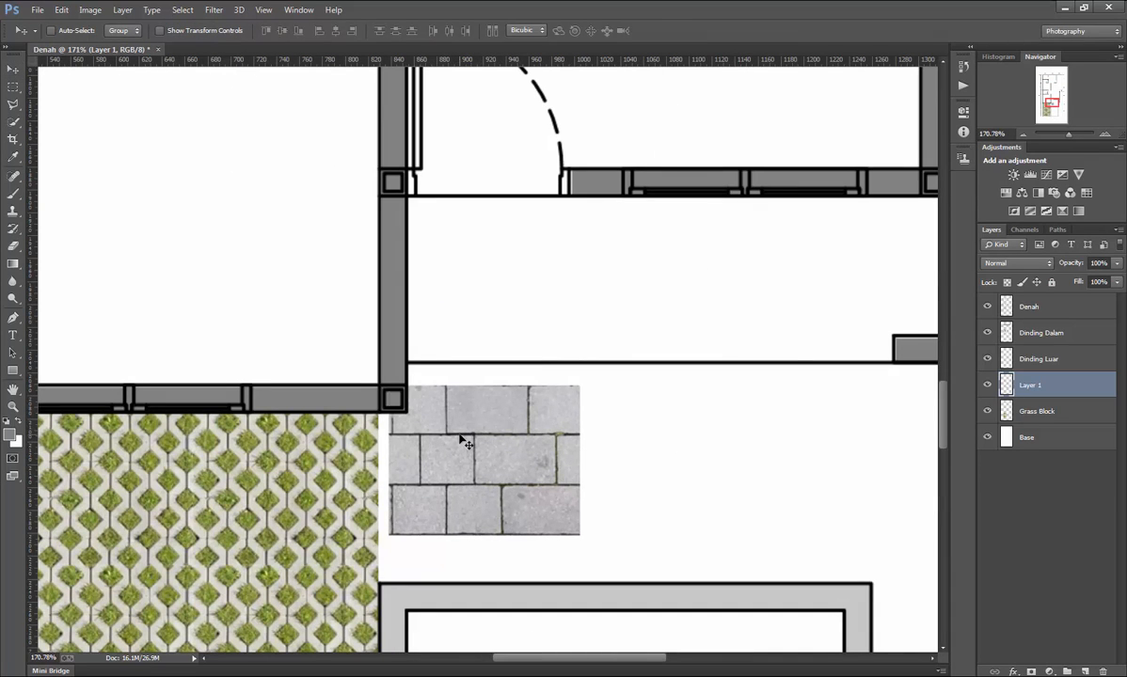
drag(573, 532, 518, 482)
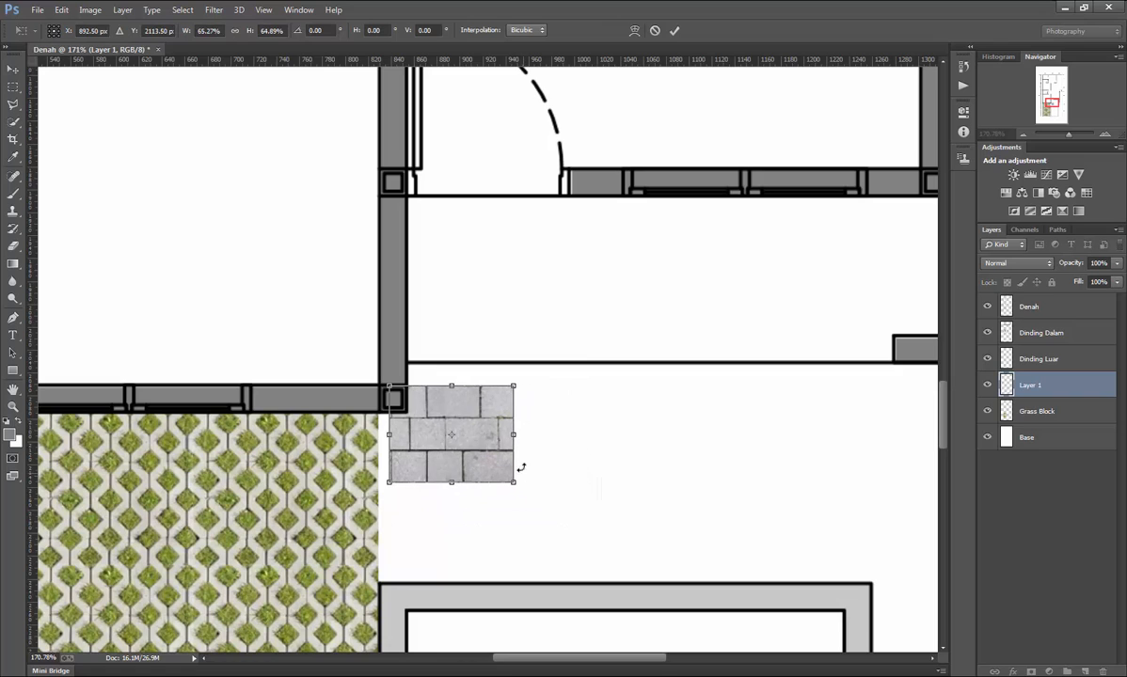
key(Return)
drag(474, 414, 478, 401)
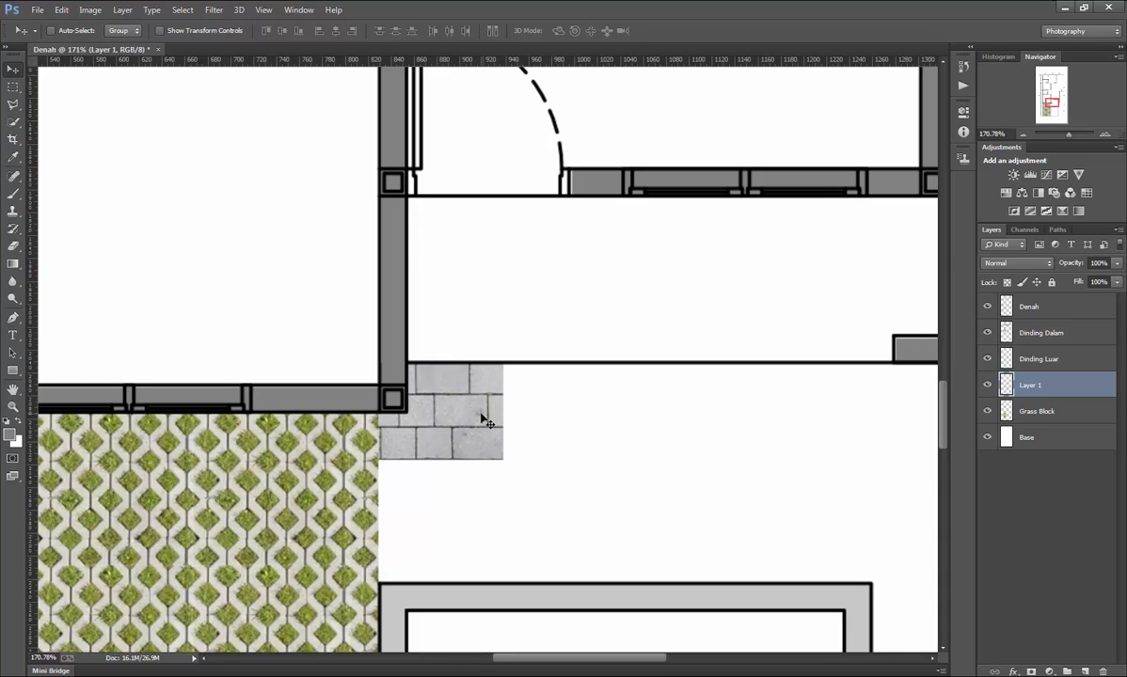
Duplicate the paving tile side by side until the row spans from the grass block area past the outer boundary wall.
drag(482, 418, 573, 405)
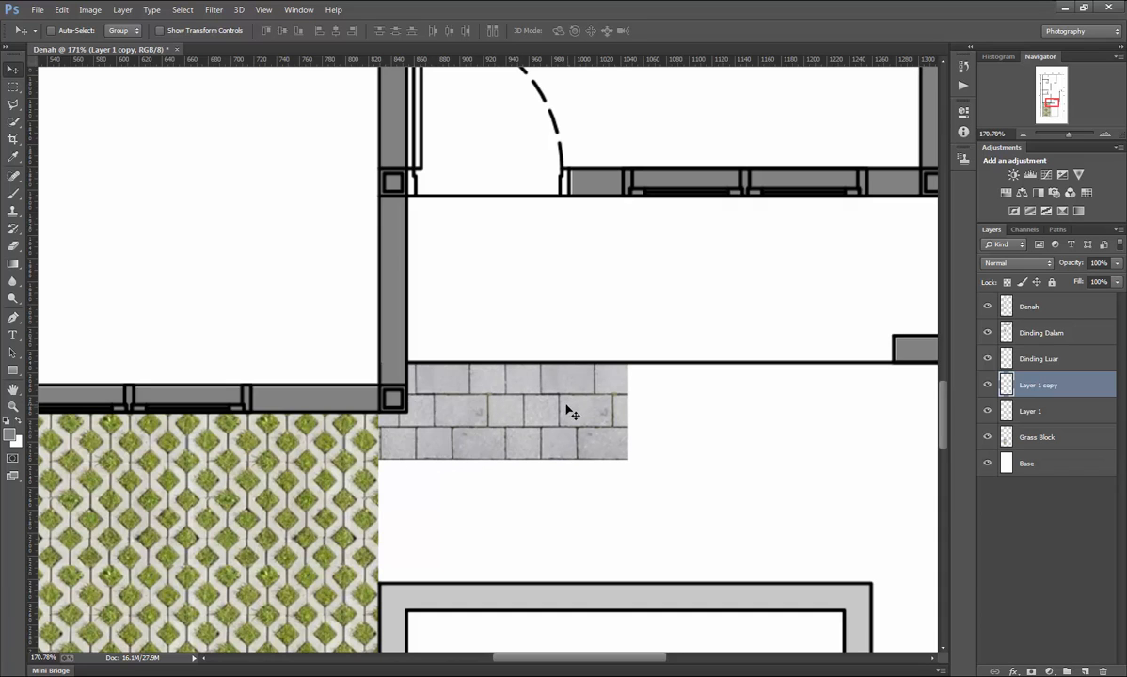
shift+click(1039, 413)
key(ctrl+j)
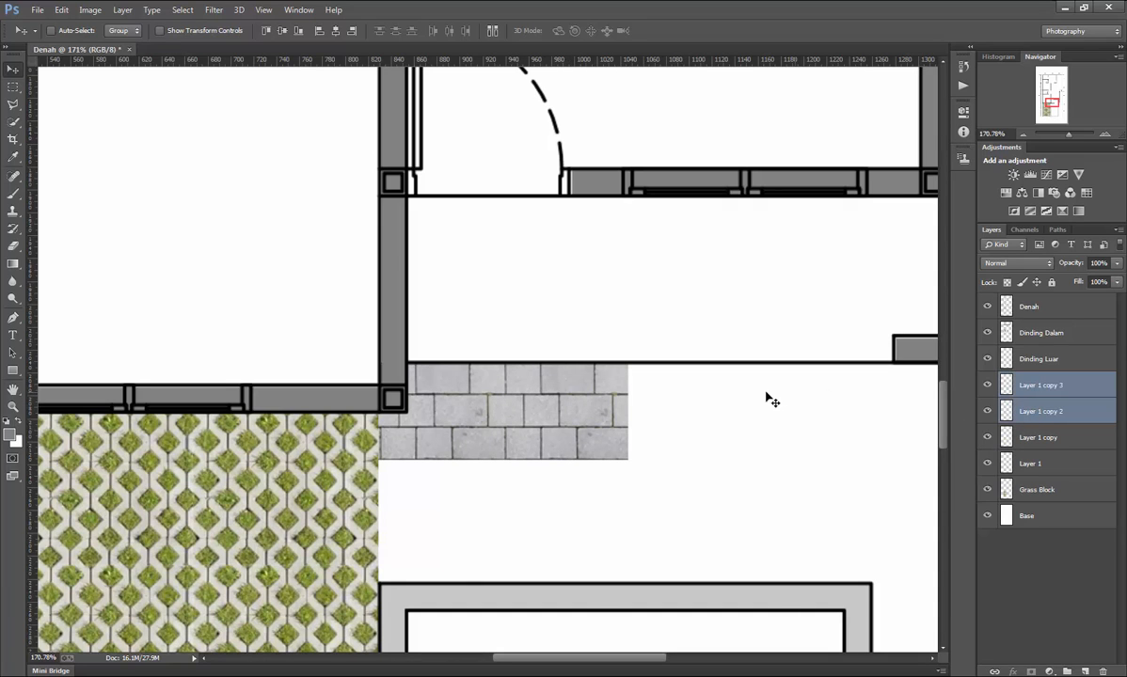
scroll(543, 401, down, 5)
drag(540, 399, 753, 407)
scroll(629, 407, up, 5)
scroll(605, 409, down, 4)
key(ctrl+j)
scroll(742, 403, down, 2)
scroll(742, 402, down, 2)
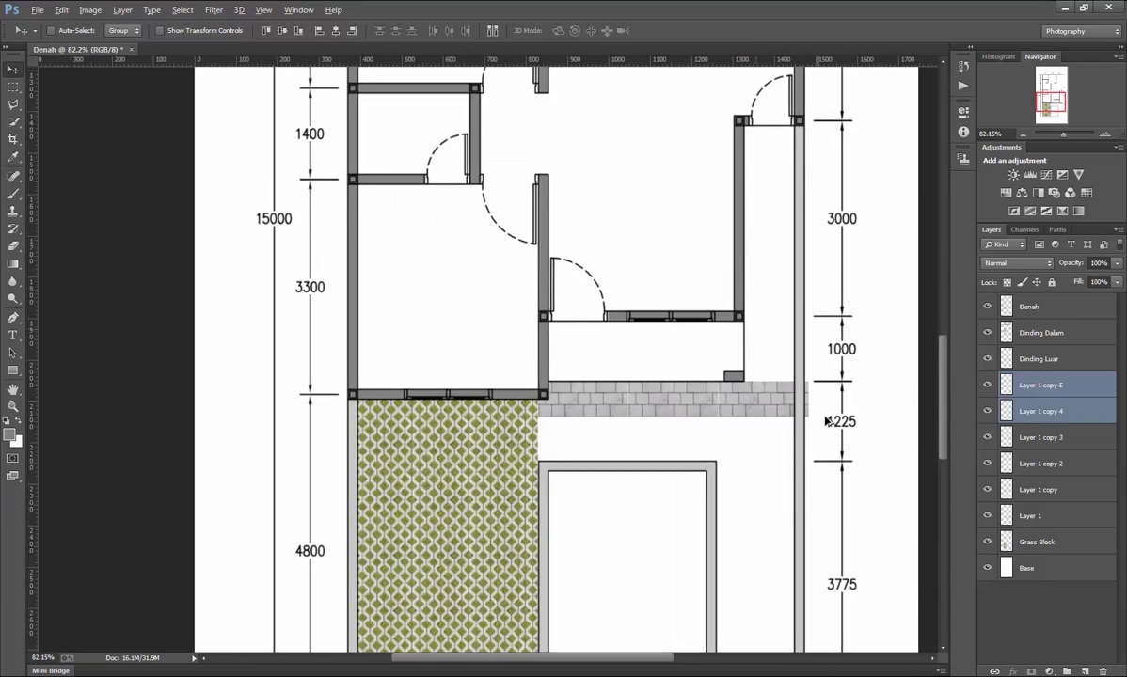
Merge the original paving tile layer and its five copies into a single row layer.
scroll(824, 420, up, 3)
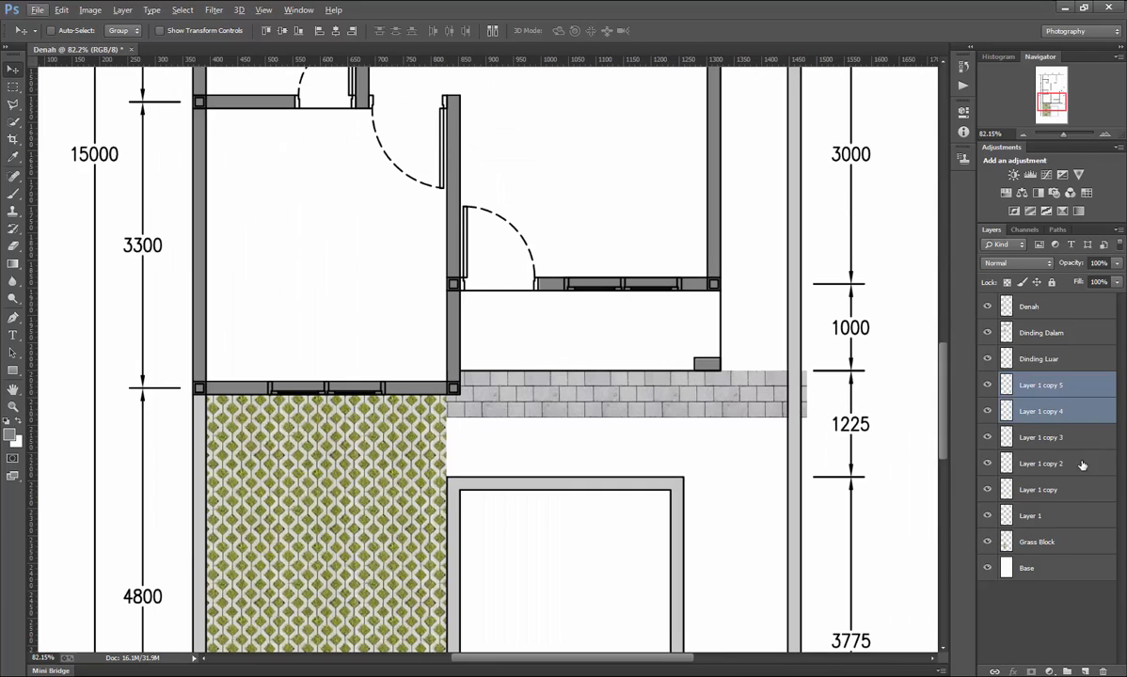
shift+click(1065, 491)
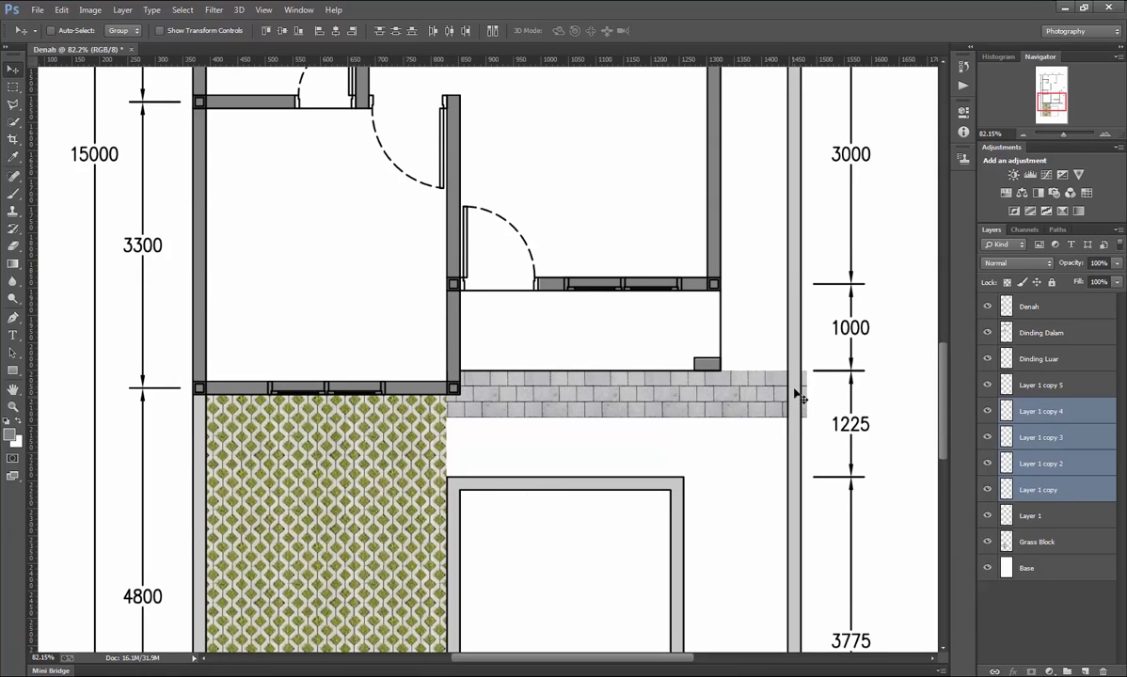
scroll(798, 398, down, 2)
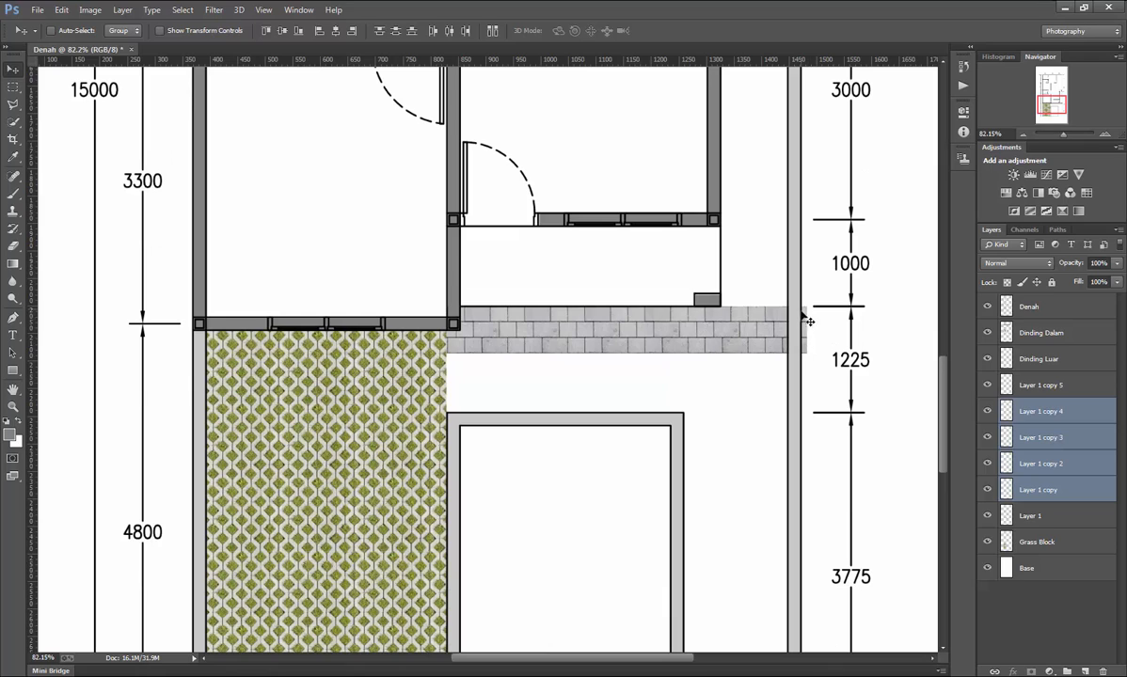
ctrl+click(1060, 387)
ctrl+click(1049, 517)
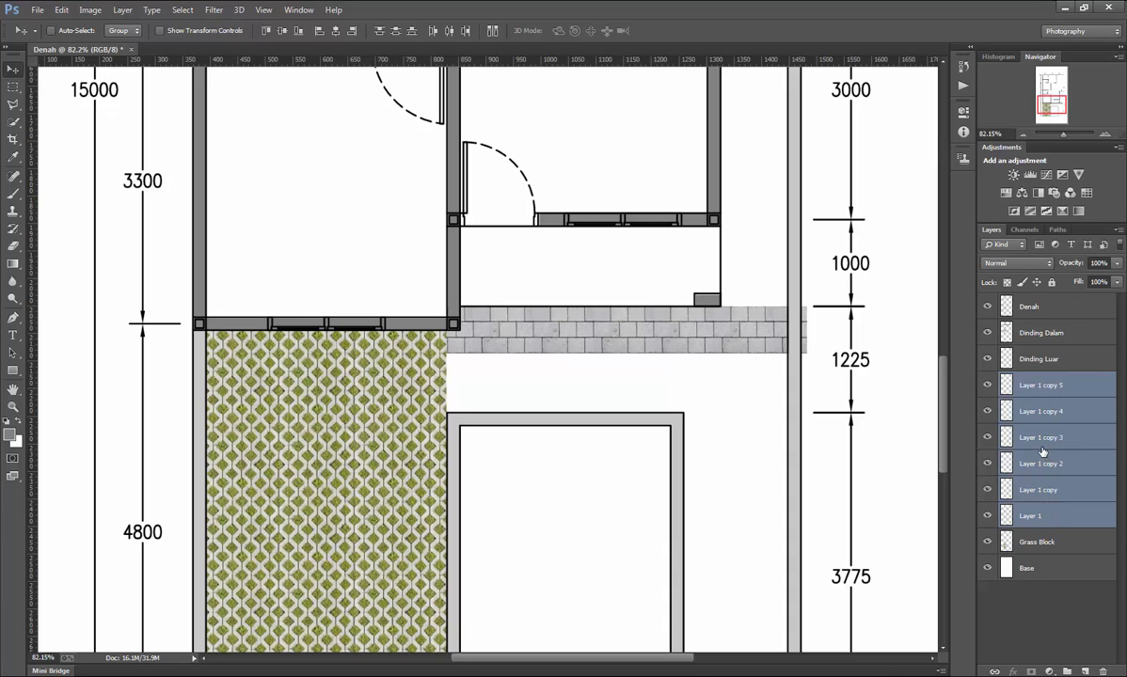
key(ctrl+e)
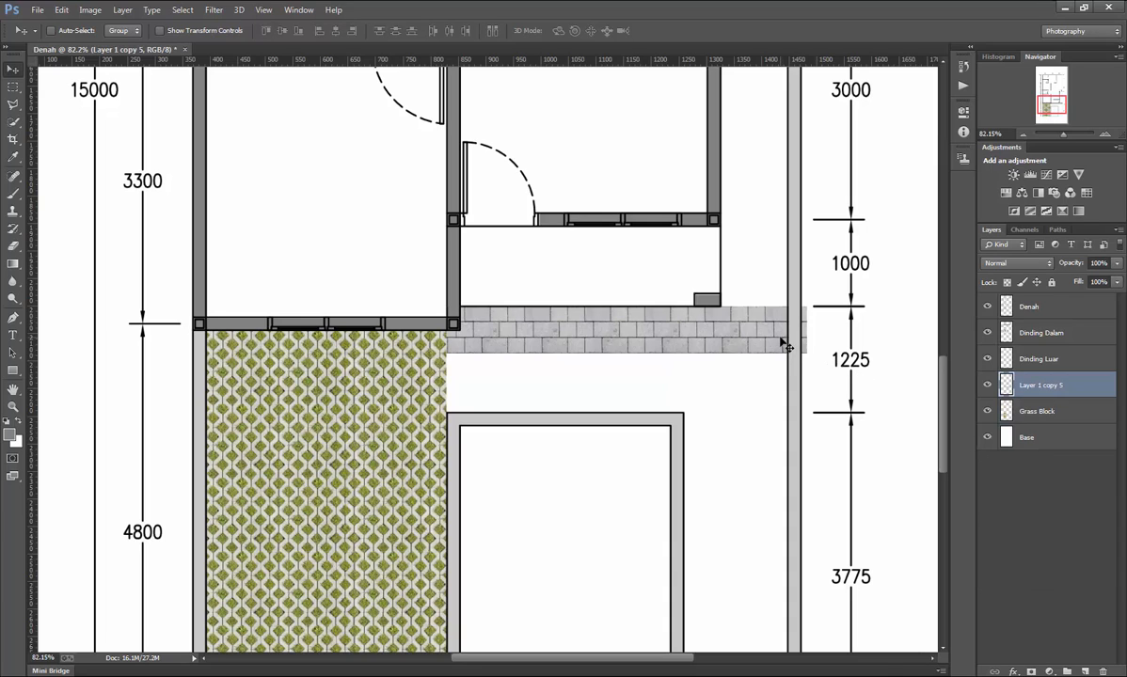
Duplicate the merged paving row three times and stack the copies directly below it.
key(ctrl+j)
drag(691, 299, 728, 360)
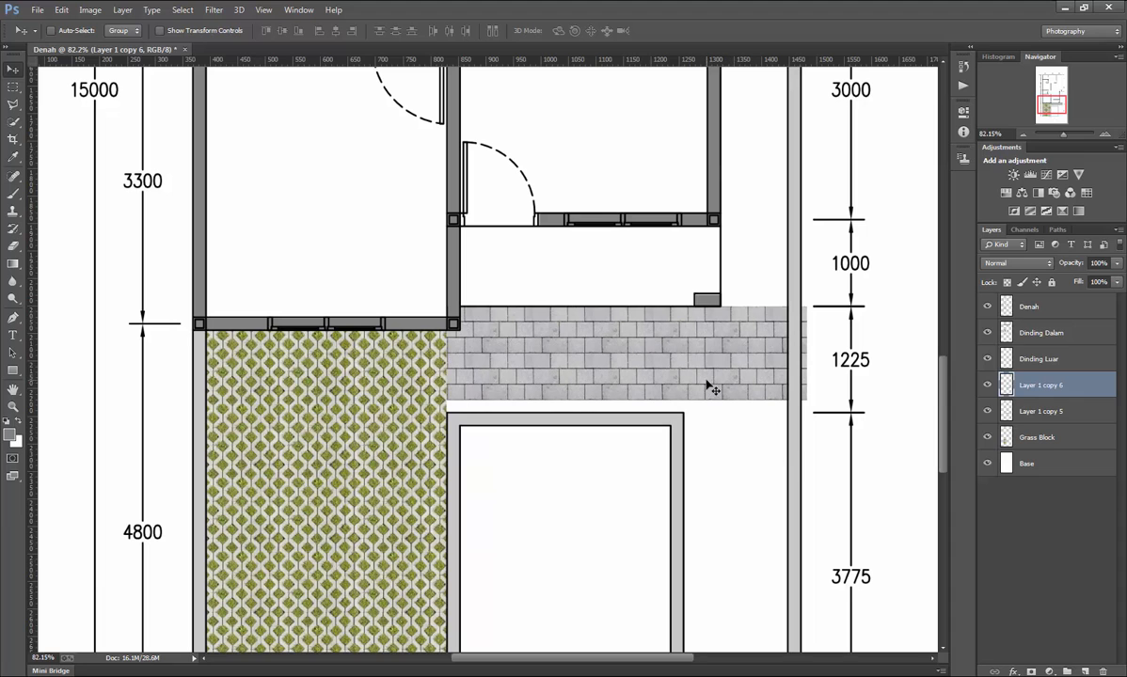
key(ctrl+j)
drag(712, 389, 720, 444)
scroll(713, 419, down, 7)
scroll(723, 434, up, 6)
key(ctrl+j)
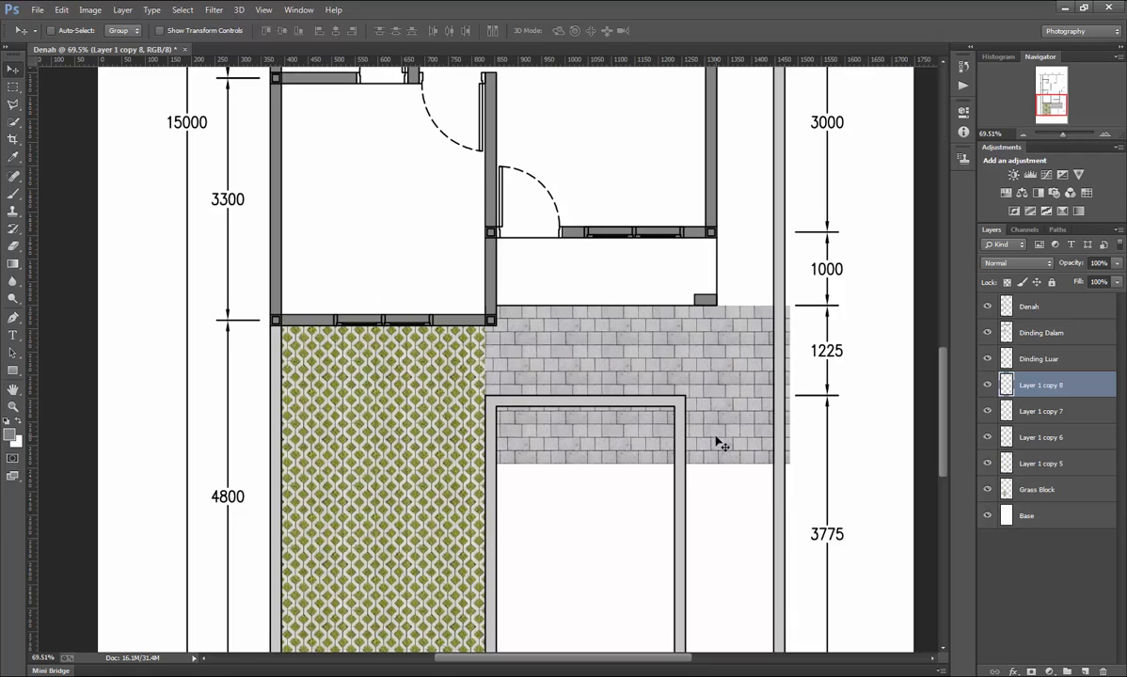
Duplicate the three lower paving rows as a block, extending the paving down past the front boundary and up over the terrace.
shift+click(1060, 436)
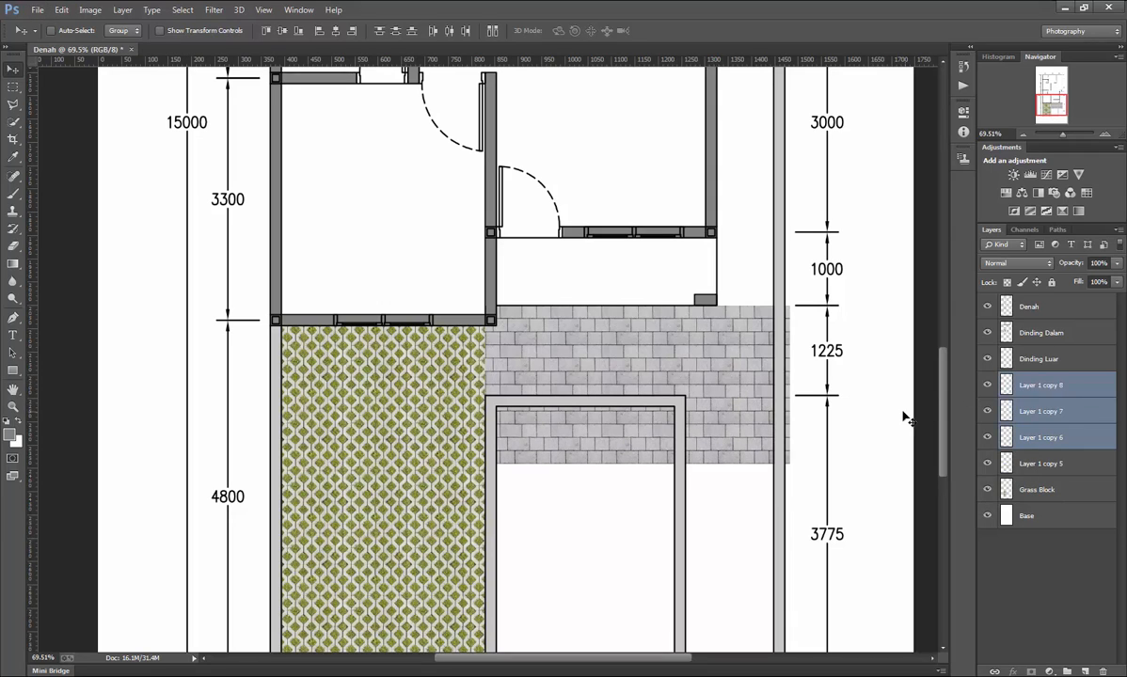
key(ctrl+j)
scroll(755, 303, down, 5)
drag(740, 186, 743, 305)
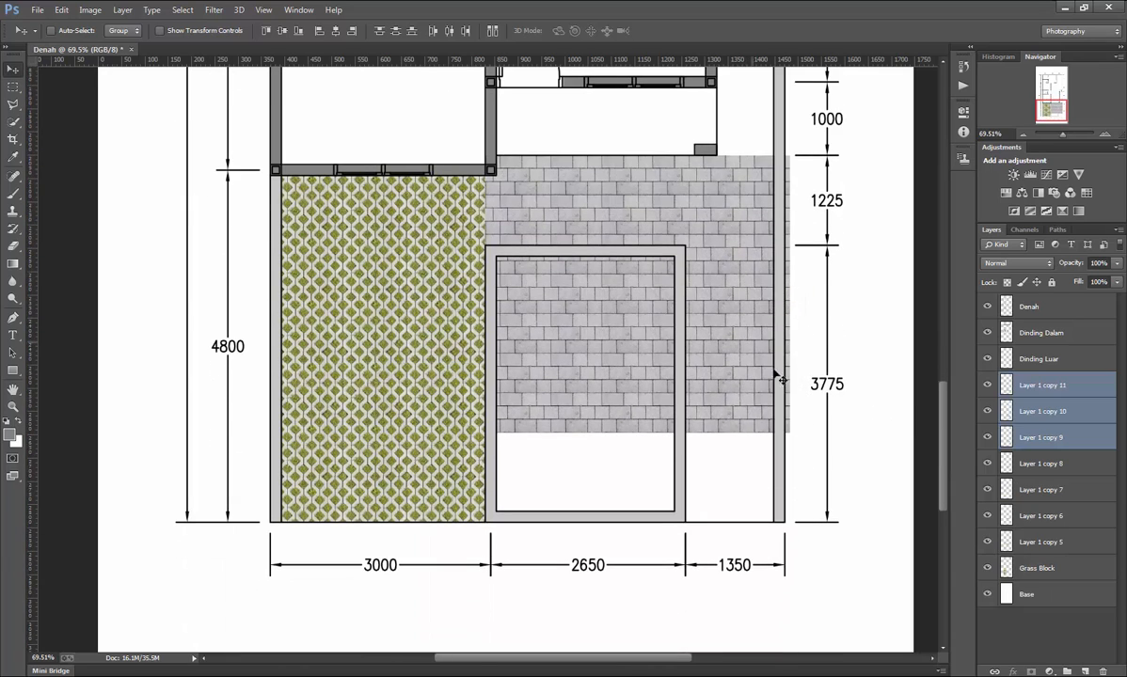
key(ctrl+j)
drag(762, 409, 739, 85)
key(ctrl+j)
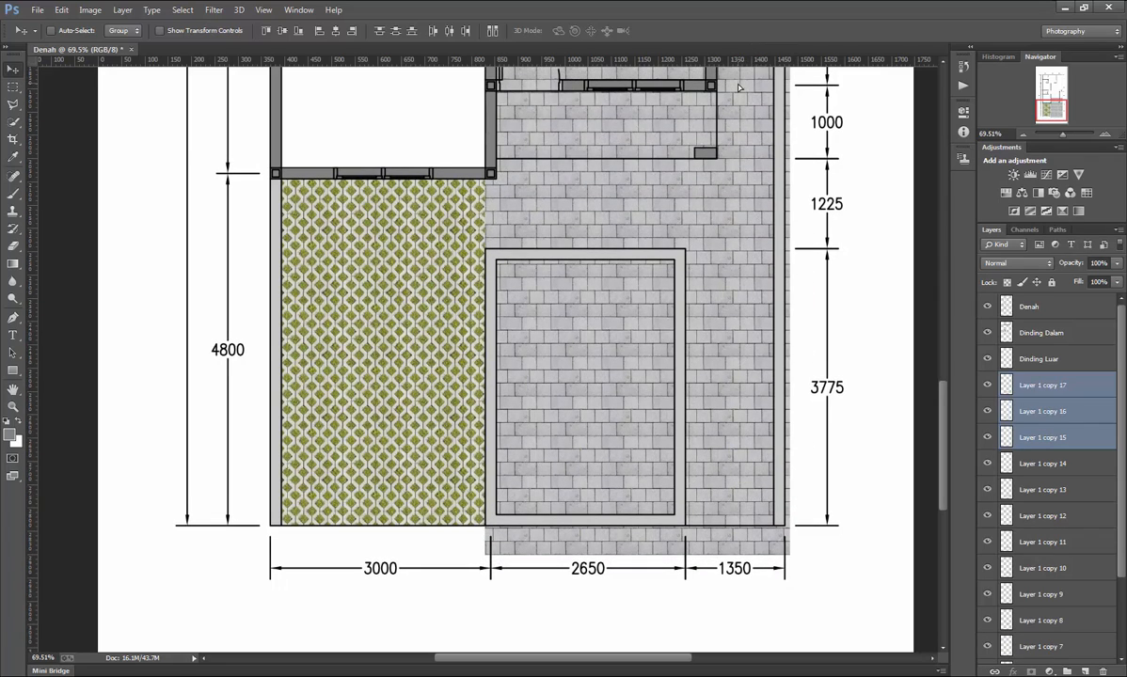
Duplicate the three-row paving block upward twice more until it extends past the side door.
scroll(743, 151, up, 5)
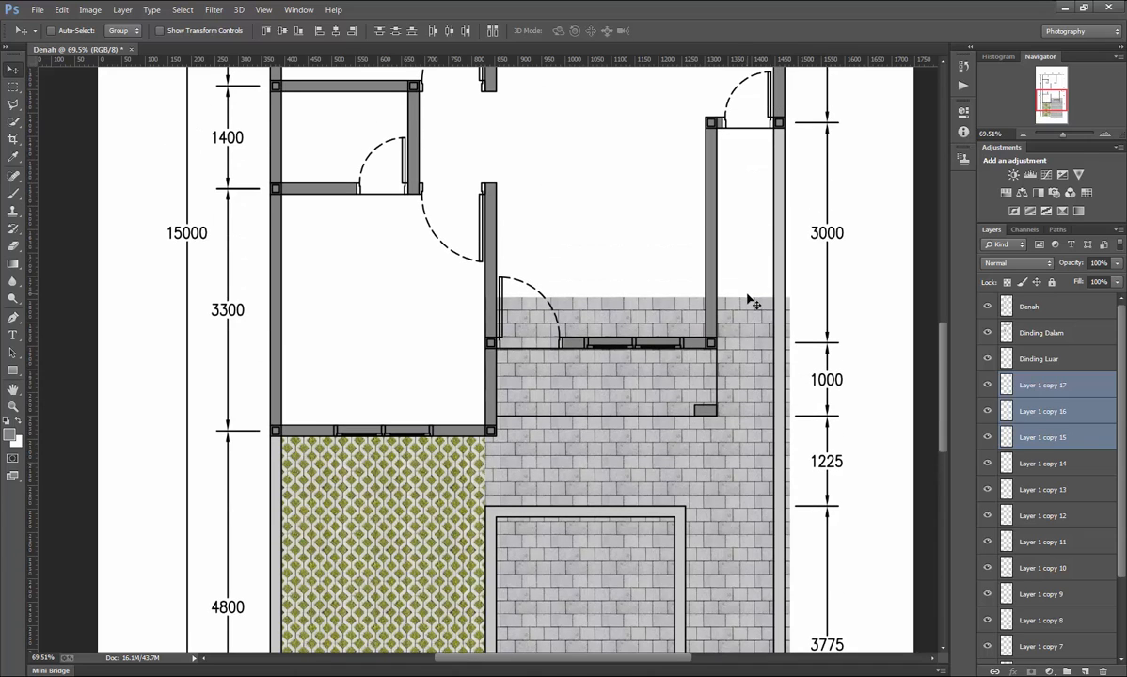
key(ctrl+j)
drag(750, 310, 754, 224)
scroll(755, 224, up, 2)
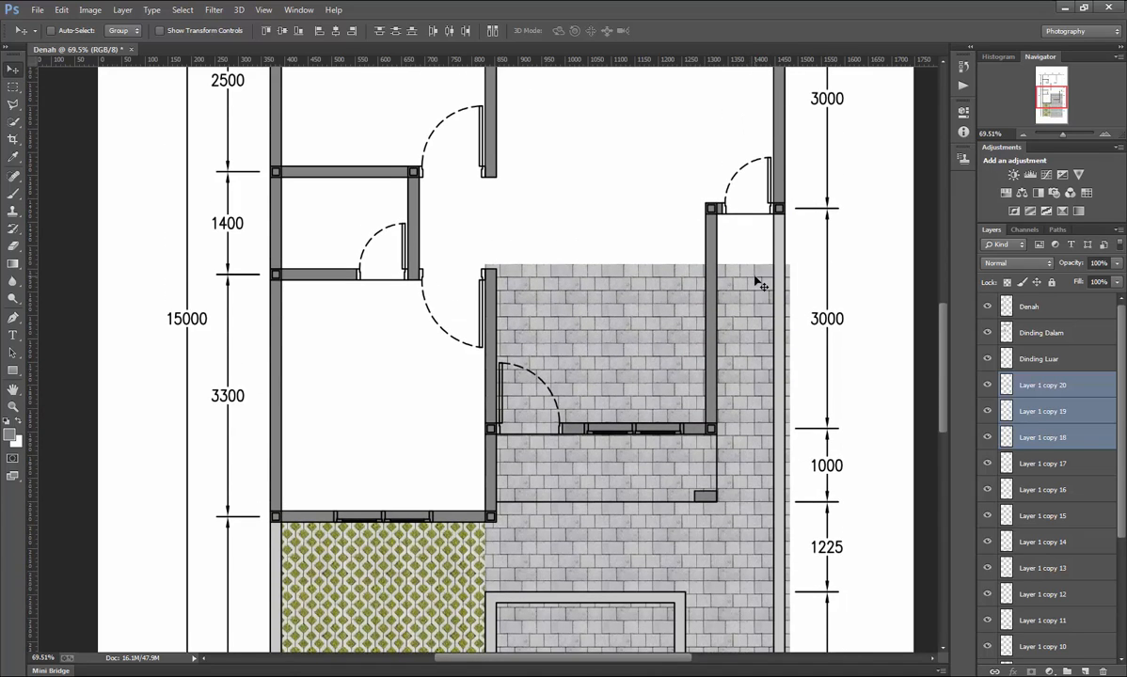
key(ctrl+j)
drag(755, 282, 759, 198)
Identify and delete the topmost surplus paving row above the side door.
click(1004, 380)
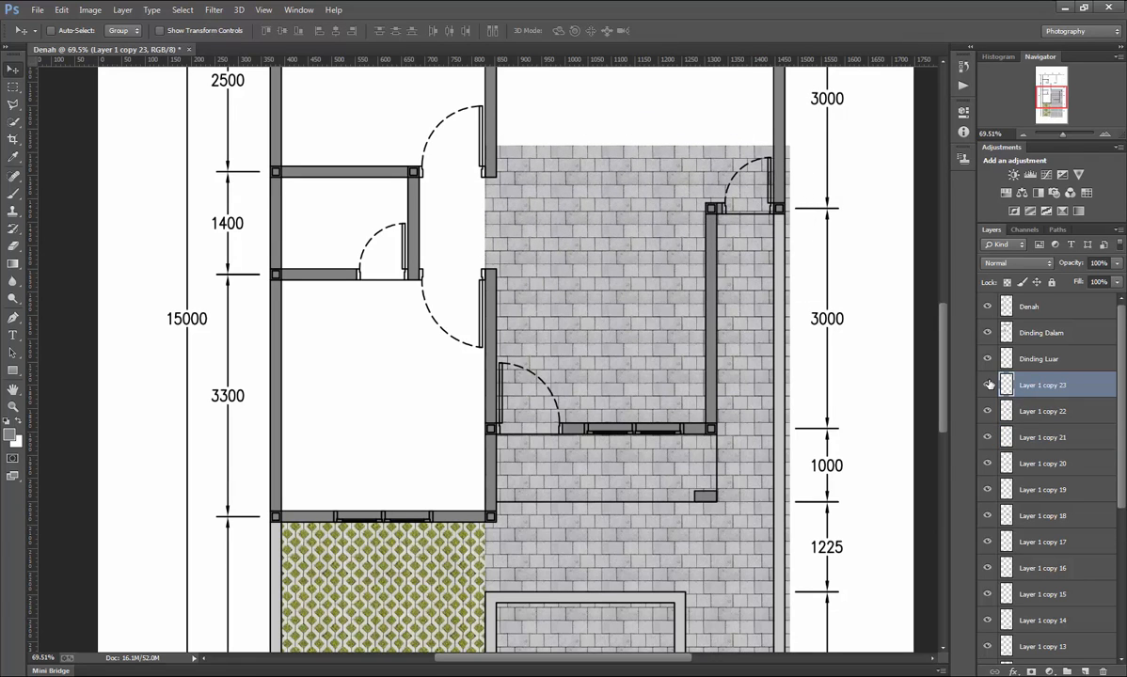
click(988, 385)
click(988, 385)
ctrl+click(682, 166)
key(Delete)
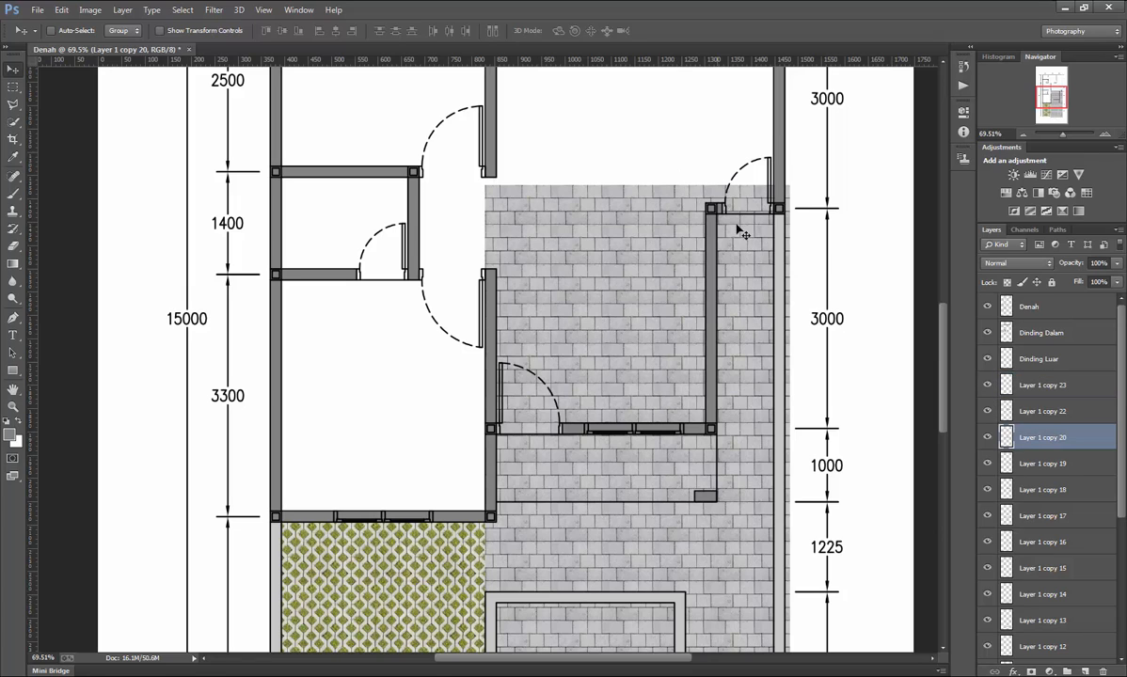
Try to delete the next paving row at the side door, and undo the deletion.
ctrl+click(637, 207)
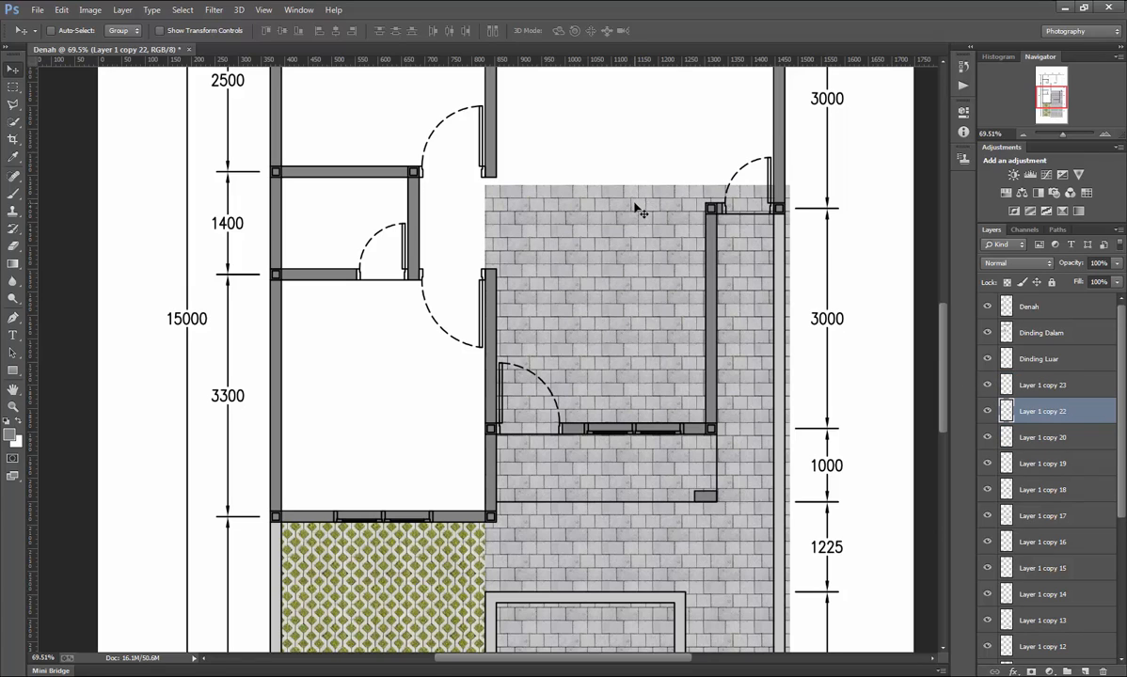
key(Delete)
key(ctrl+z)
Merge all the paving row layers above the Grass Block layer into one layer.
scroll(717, 234, down, 4)
scroll(717, 235, down, 4)
scroll(713, 233, up, 1)
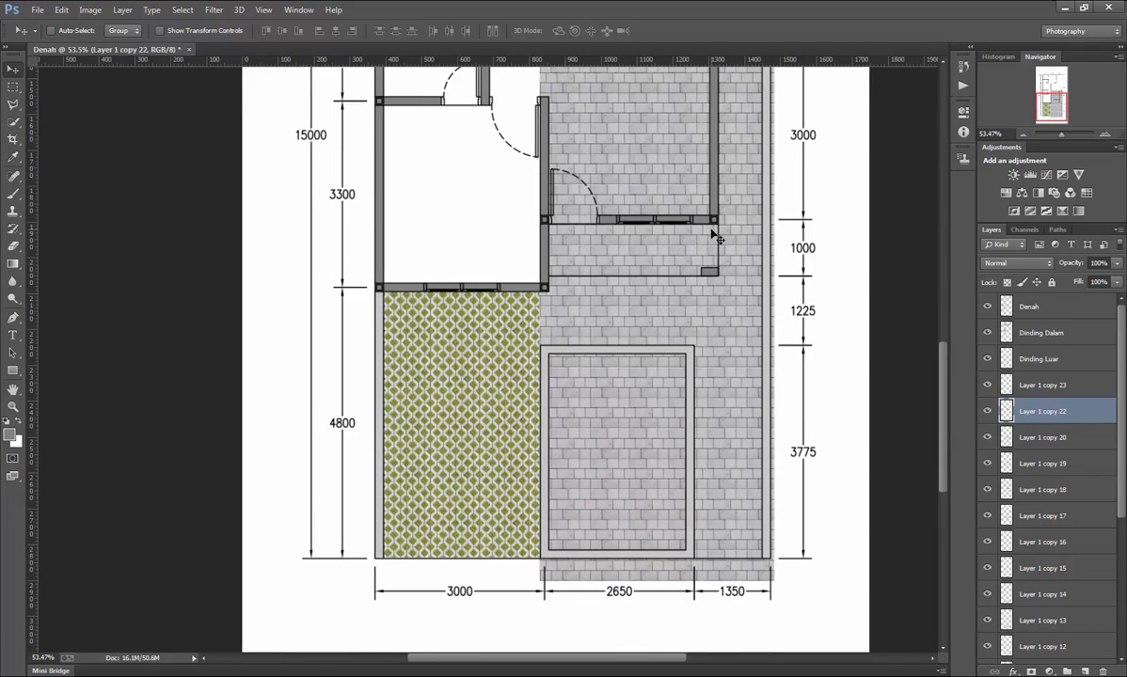
scroll(724, 188, down, 1)
scroll(737, 146, up, 3)
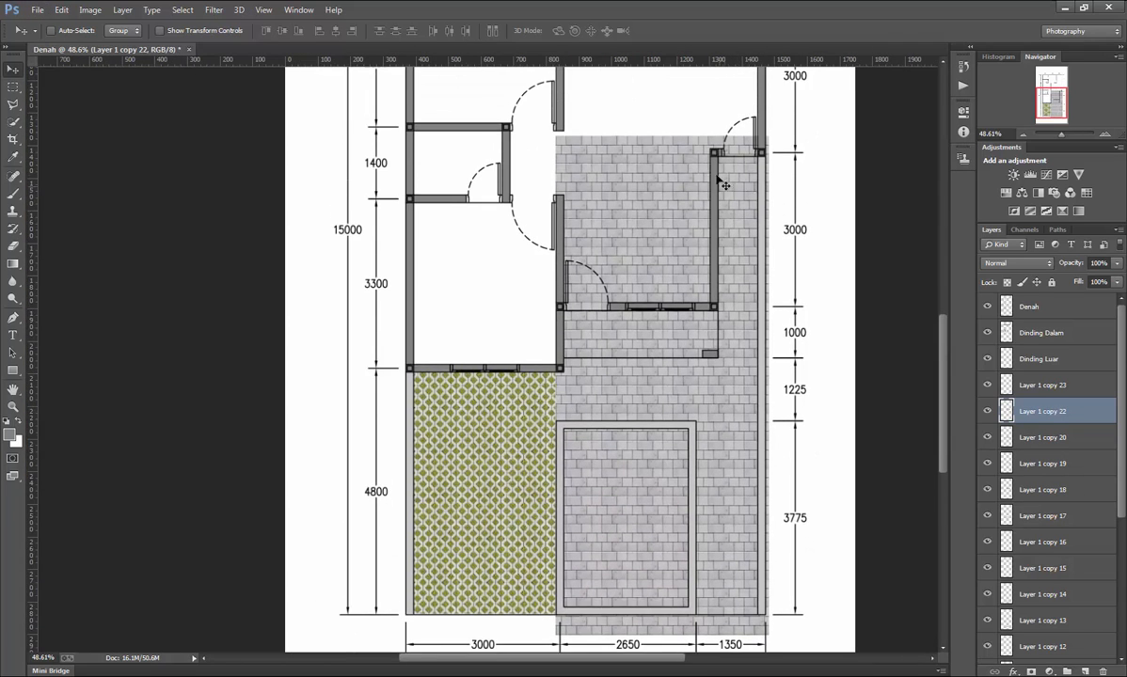
click(1067, 387)
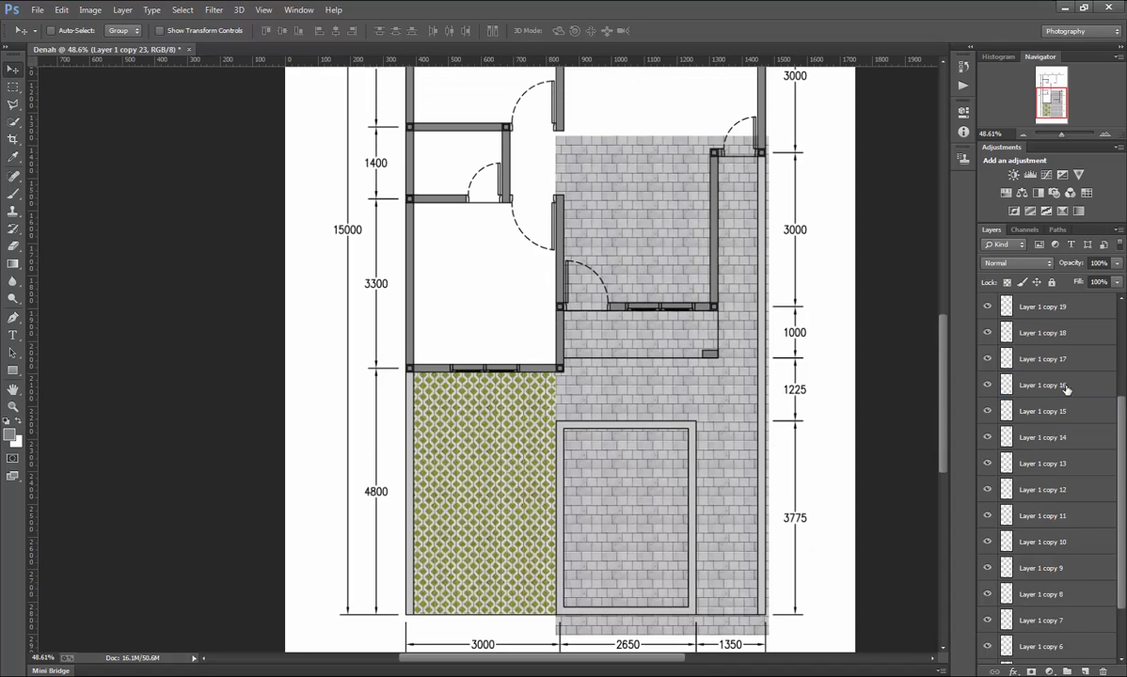
scroll(1069, 424, down, 3)
shift+click(1068, 608)
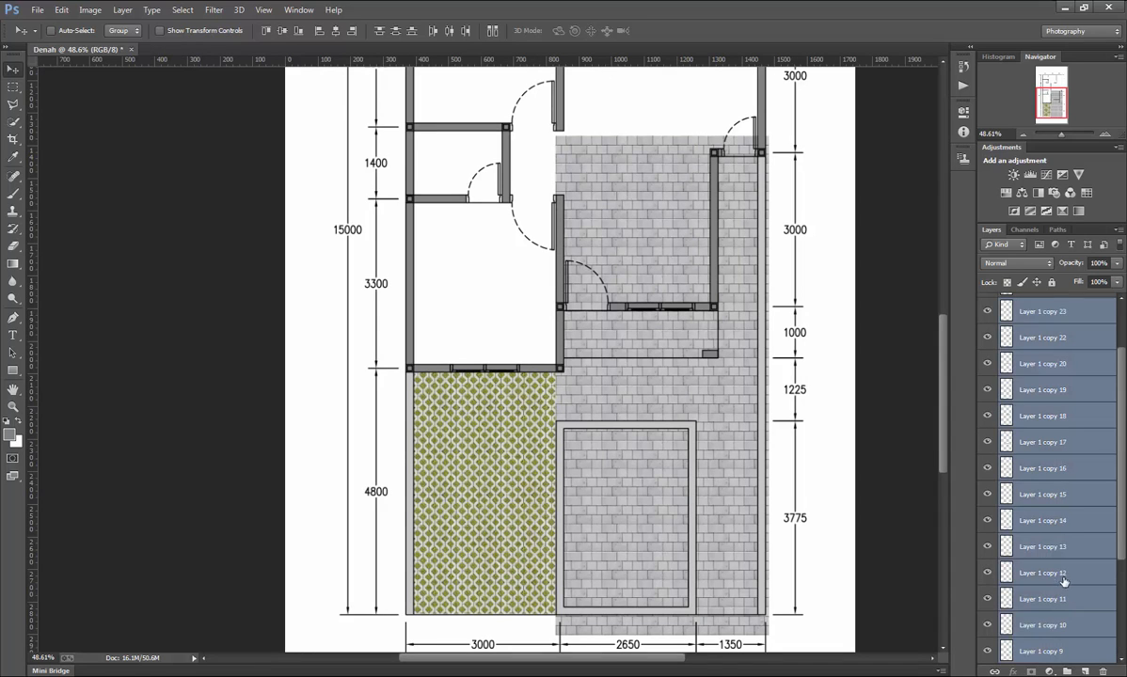
scroll(1058, 564, up, 3)
key(ctrl+e)
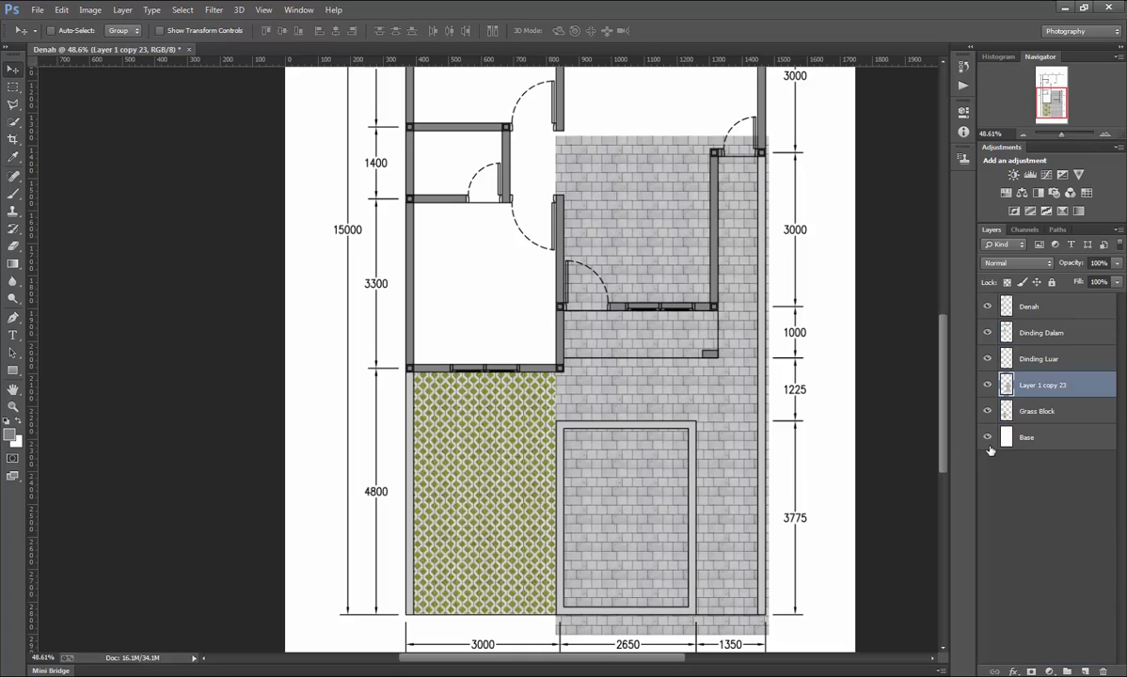
Rename the merged paving layer as Paving.
double_click(1039, 387)
text(Paving)
key(Return)
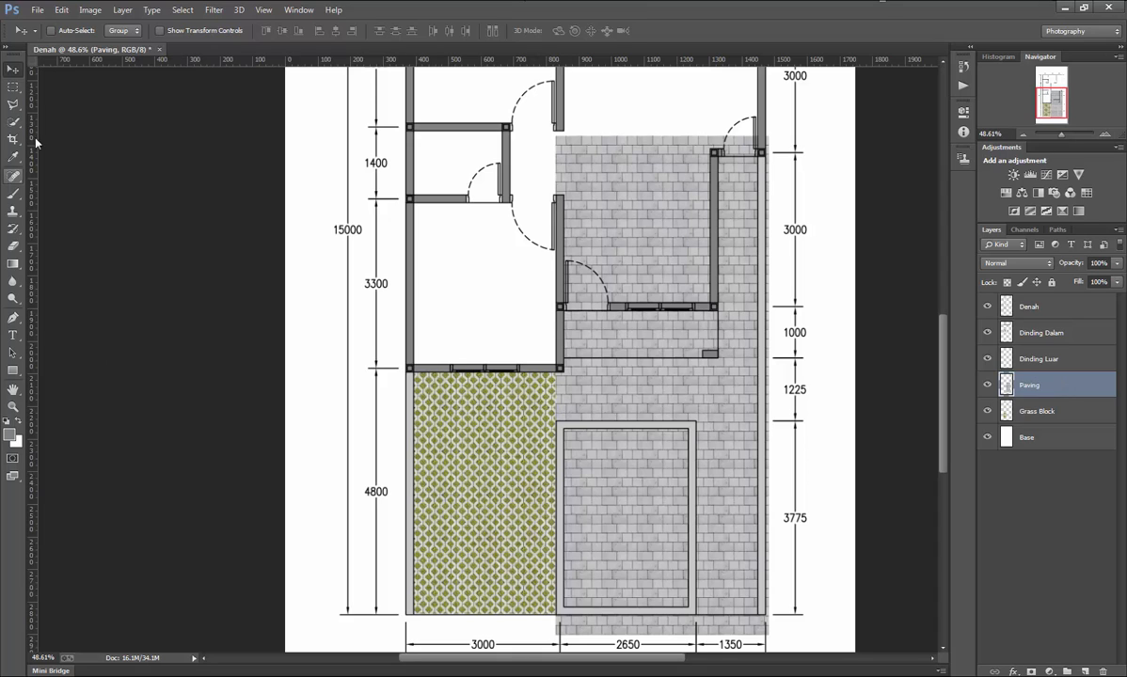
Delete the surplus paving below the plan's front boundary line using a rectangular selection.
click(13, 86)
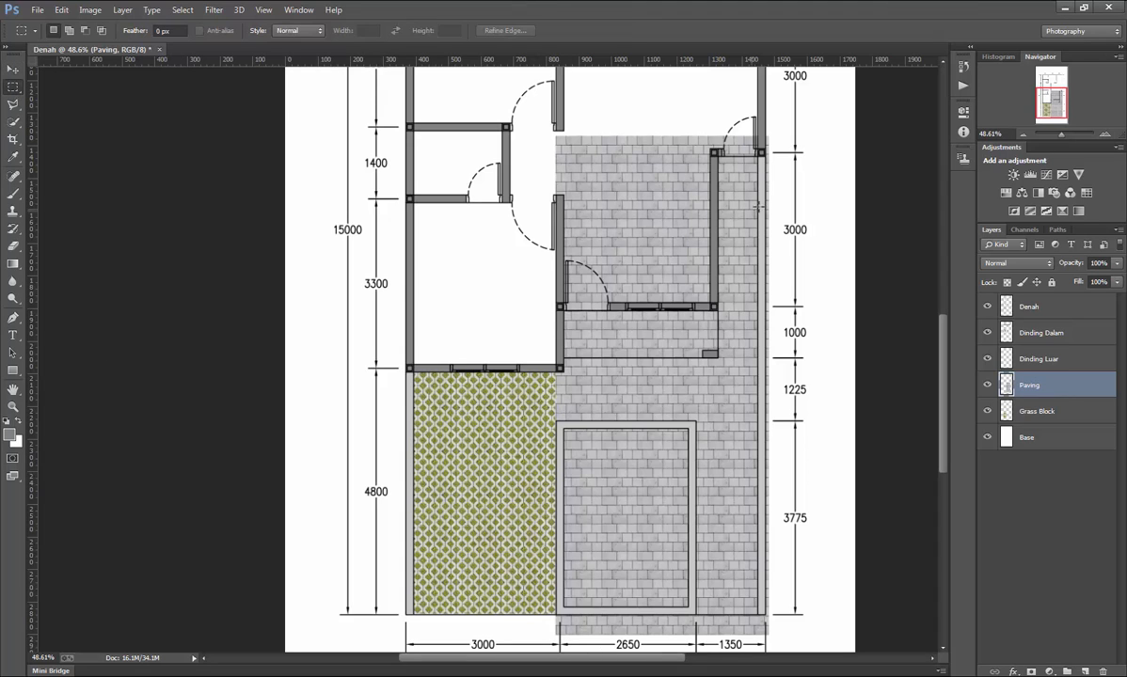
scroll(803, 403, down, 2)
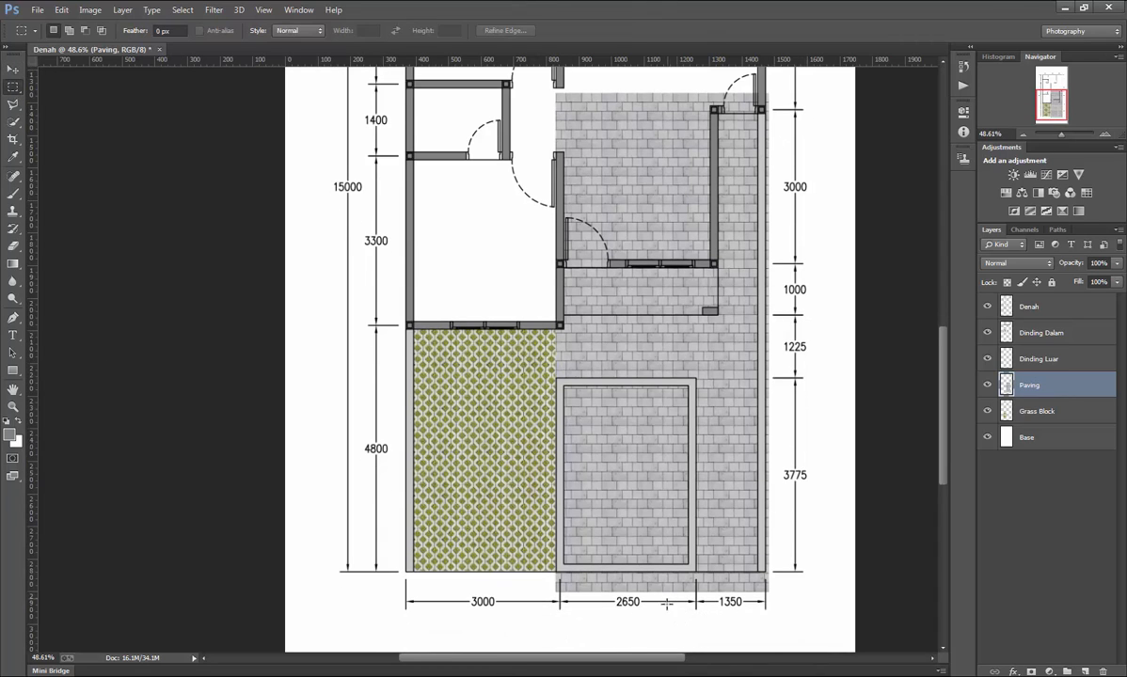
scroll(666, 604, down, 5)
scroll(740, 526, up, 4)
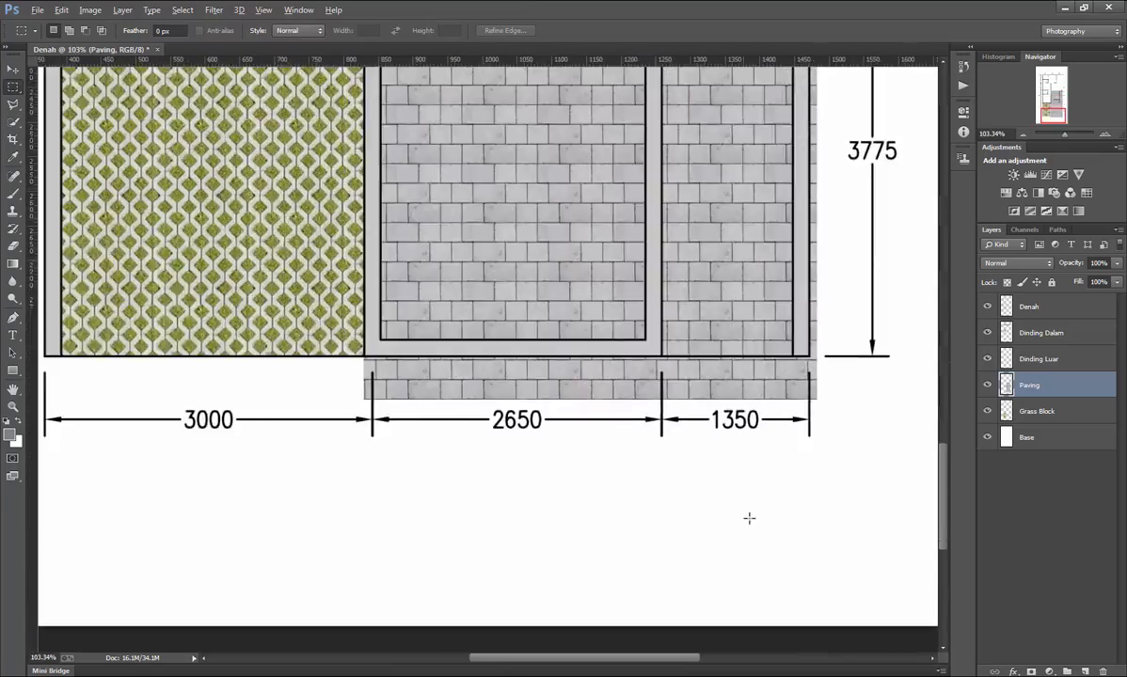
scroll(749, 518, up, 2)
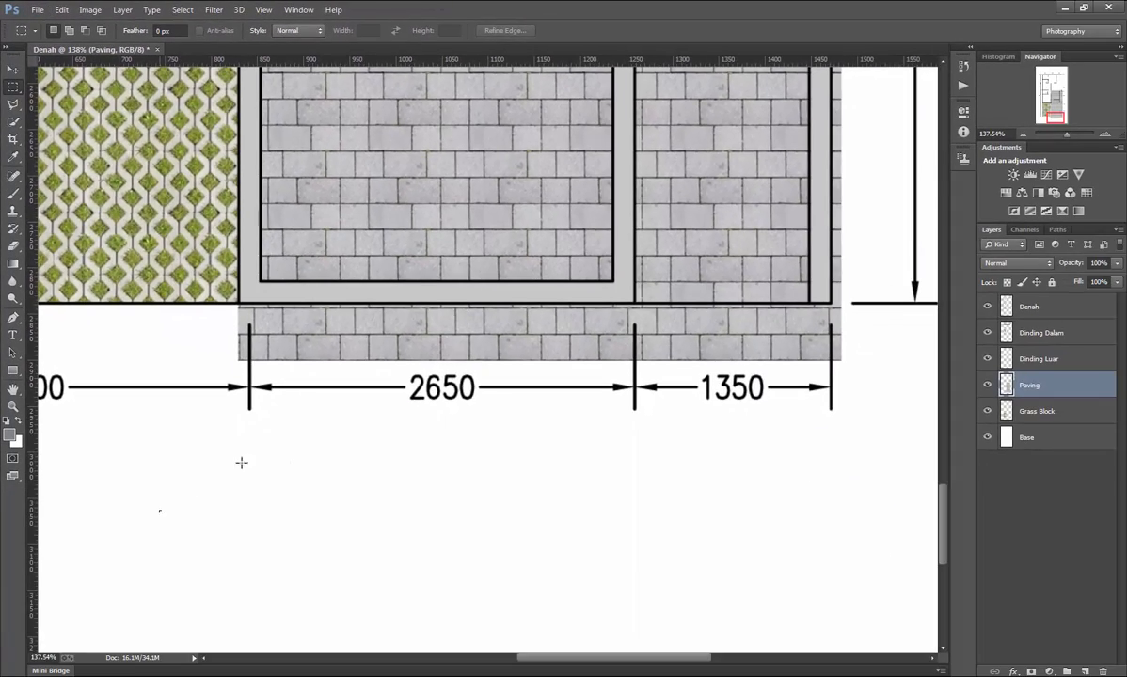
drag(158, 513, 847, 304)
scroll(780, 304, up, 6)
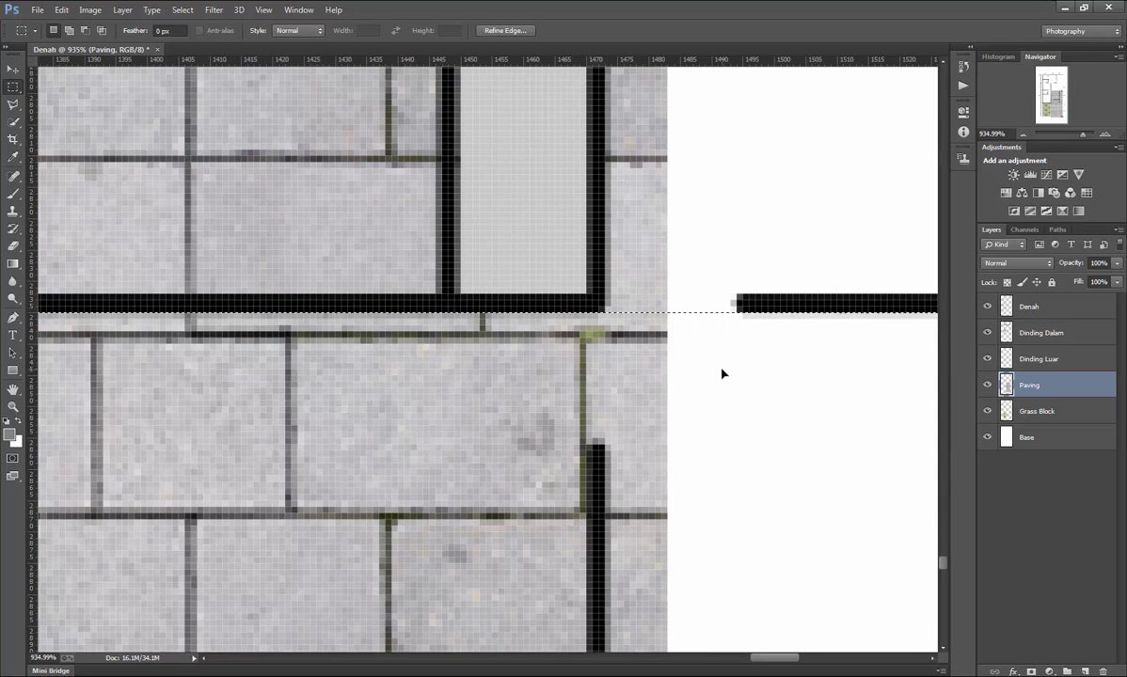
key(Delete)
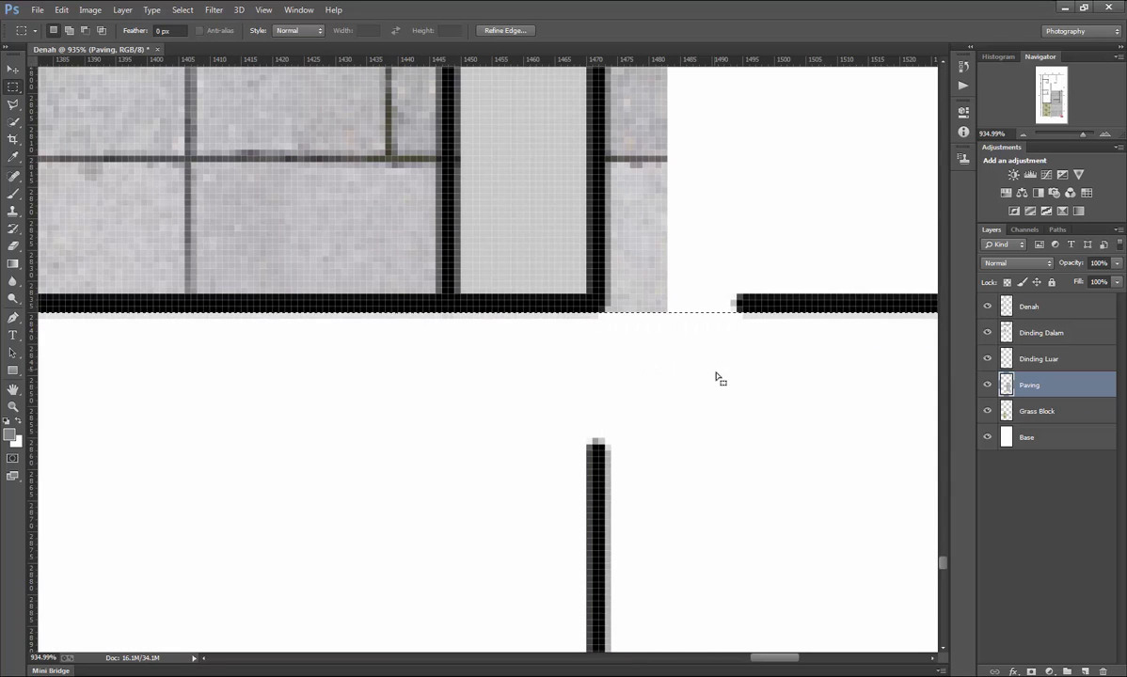
Delete the surplus paving beyond the inner face of the plan's right outer wall using a rectangular selection.
scroll(684, 395, down, 7)
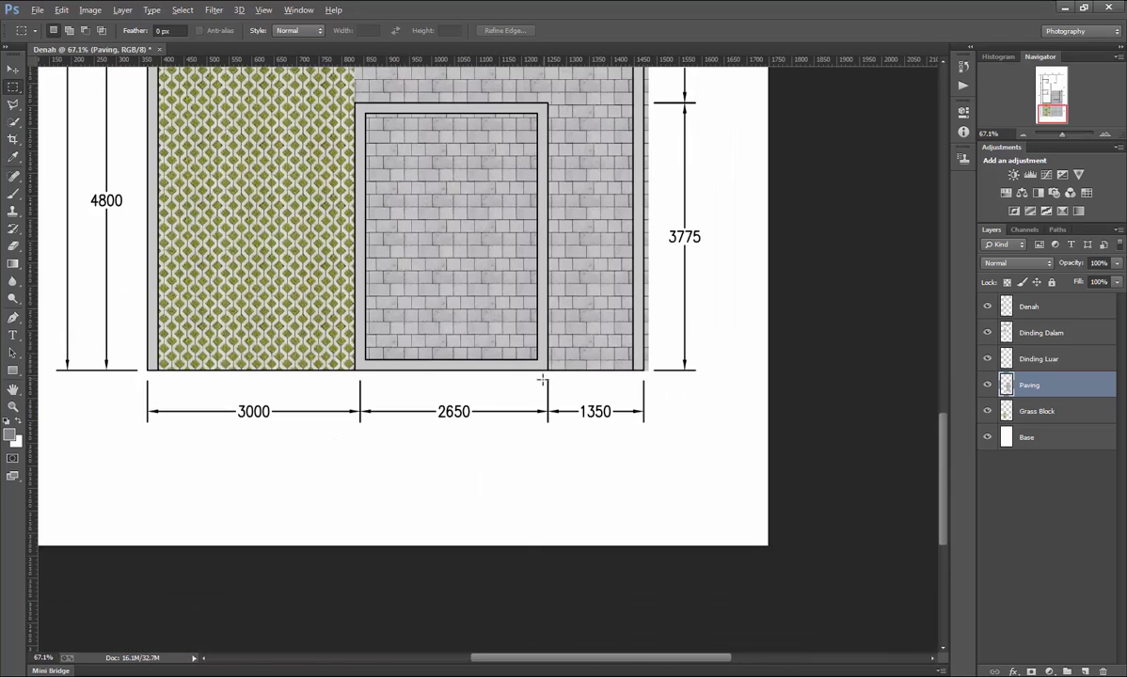
scroll(684, 395, up, 5)
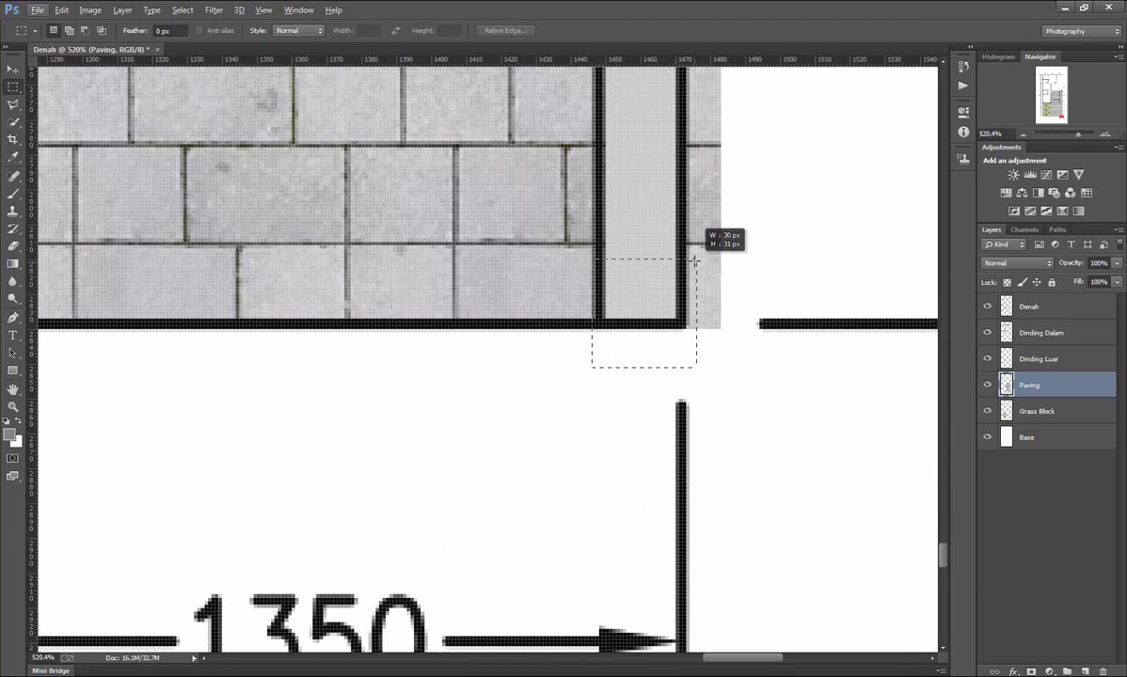
drag(697, 250, 800, 3)
scroll(704, 452, down, 4)
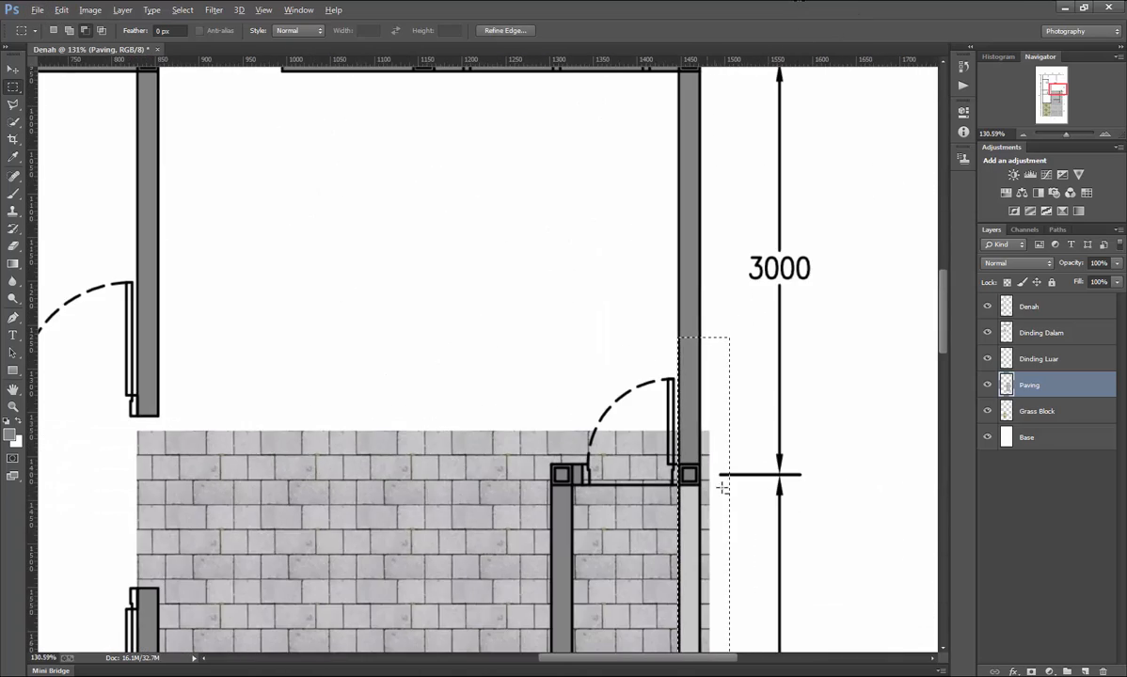
scroll(731, 468, up, 1)
scroll(719, 461, up, 1)
key(Delete)
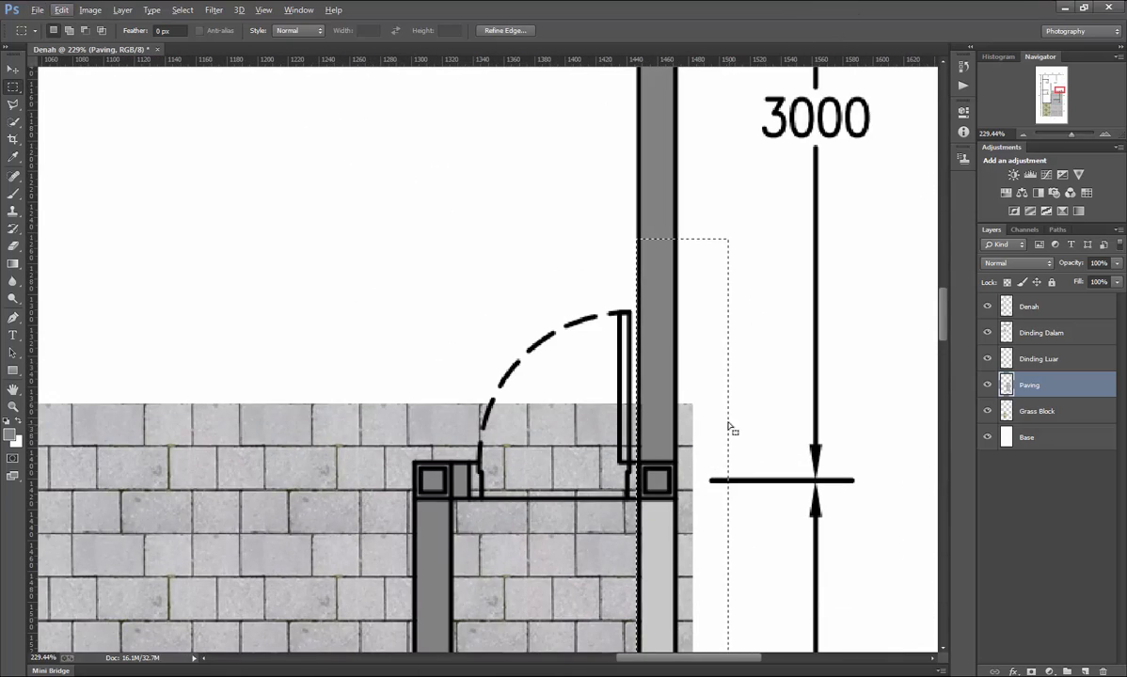
key(Right)
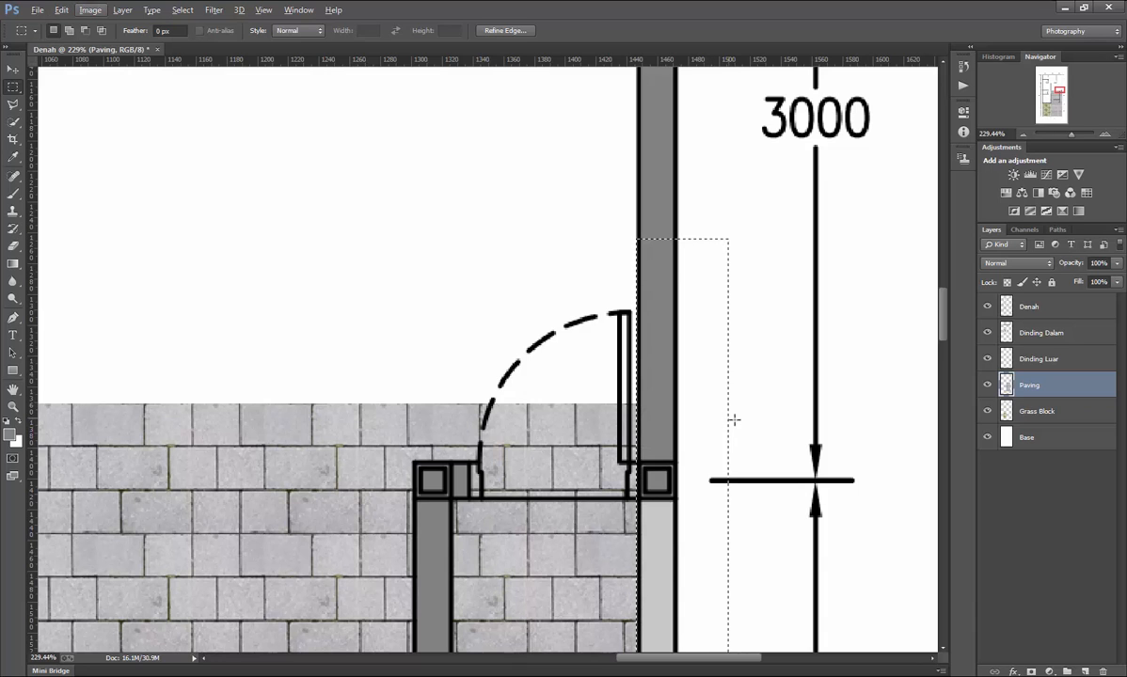
Delete the surplus paving above the side door's threshold line using a rectangular selection across the full paving width.
scroll(732, 420, down, 8)
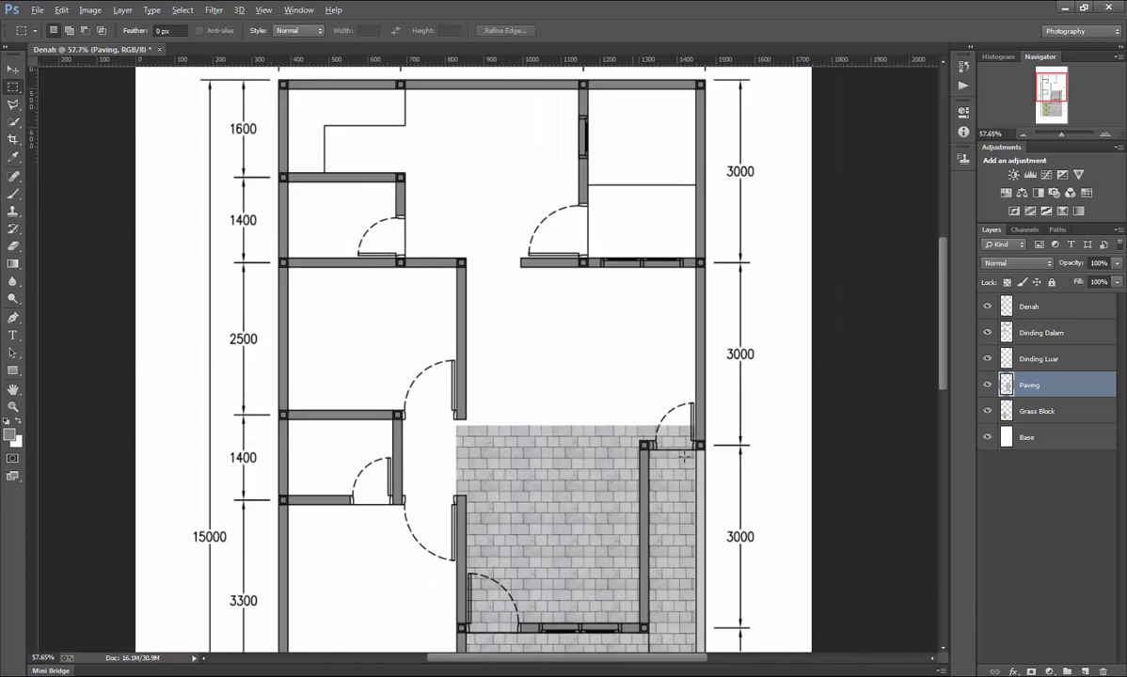
scroll(684, 455, up, 3)
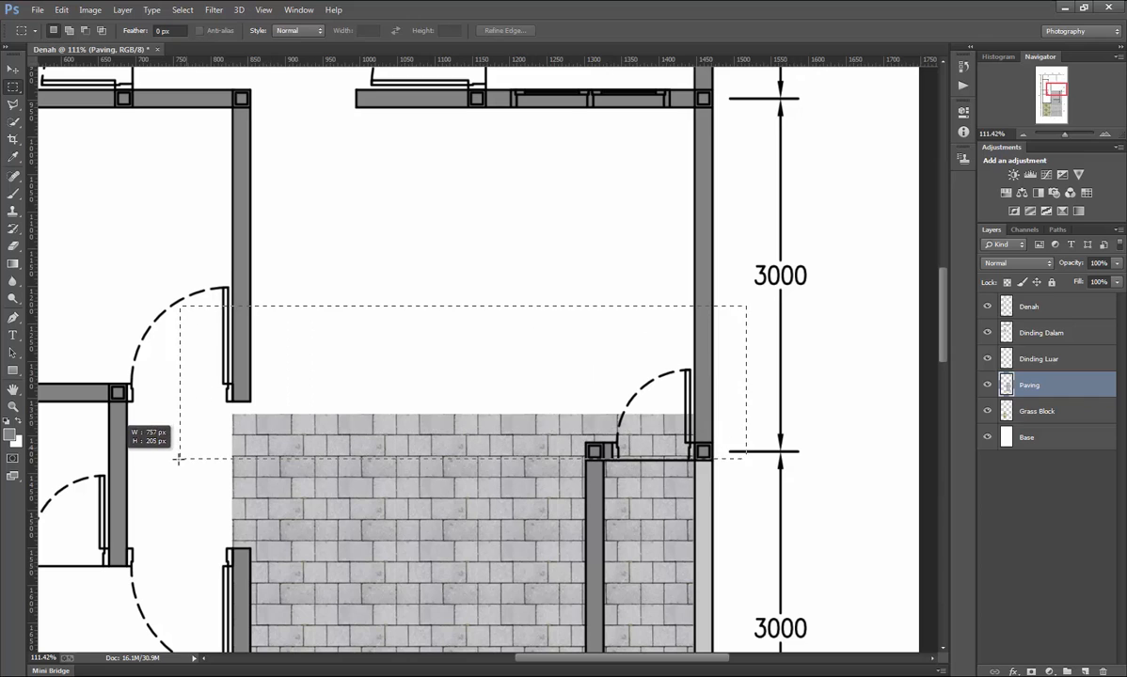
drag(174, 460, 173, 459)
scroll(725, 466, up, 5)
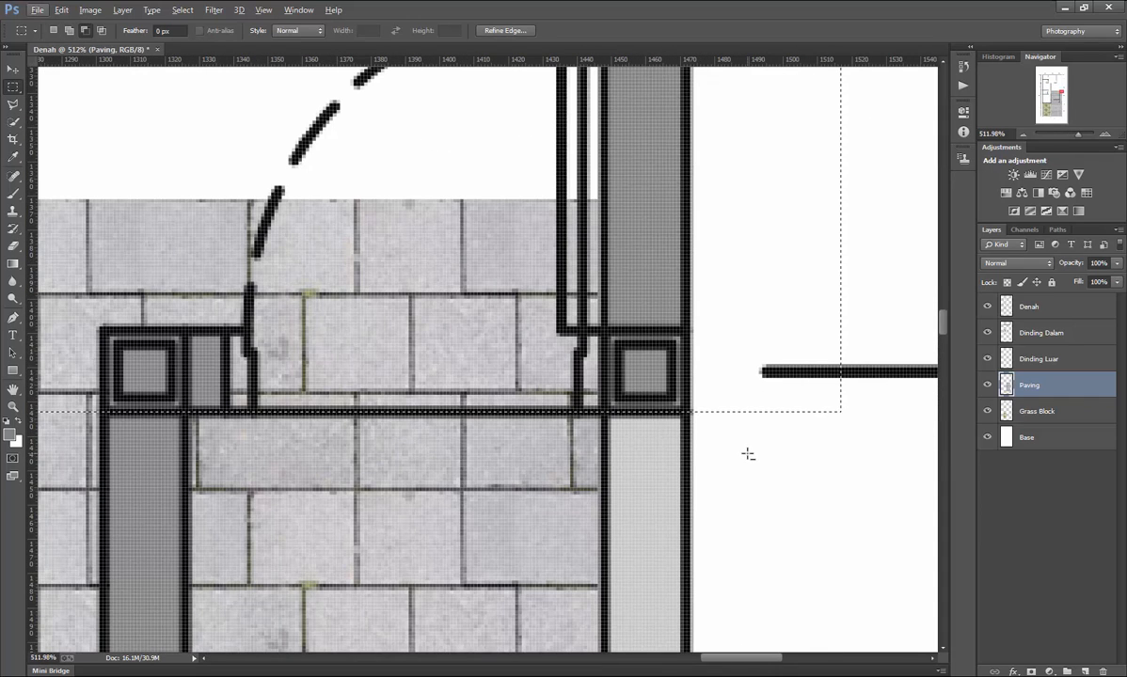
key(Delete)
scroll(782, 467, down, 8)
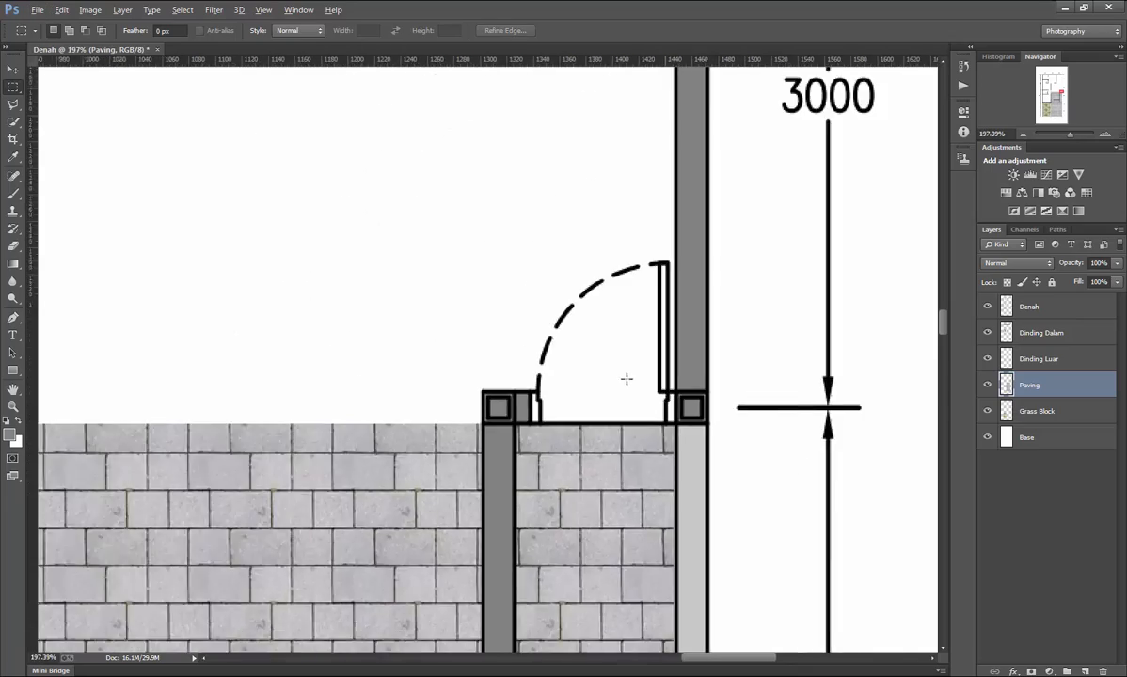
Delete the paving covering the front room and terrace, up to the outer corner of the terrace column.
scroll(556, 532, up, 10)
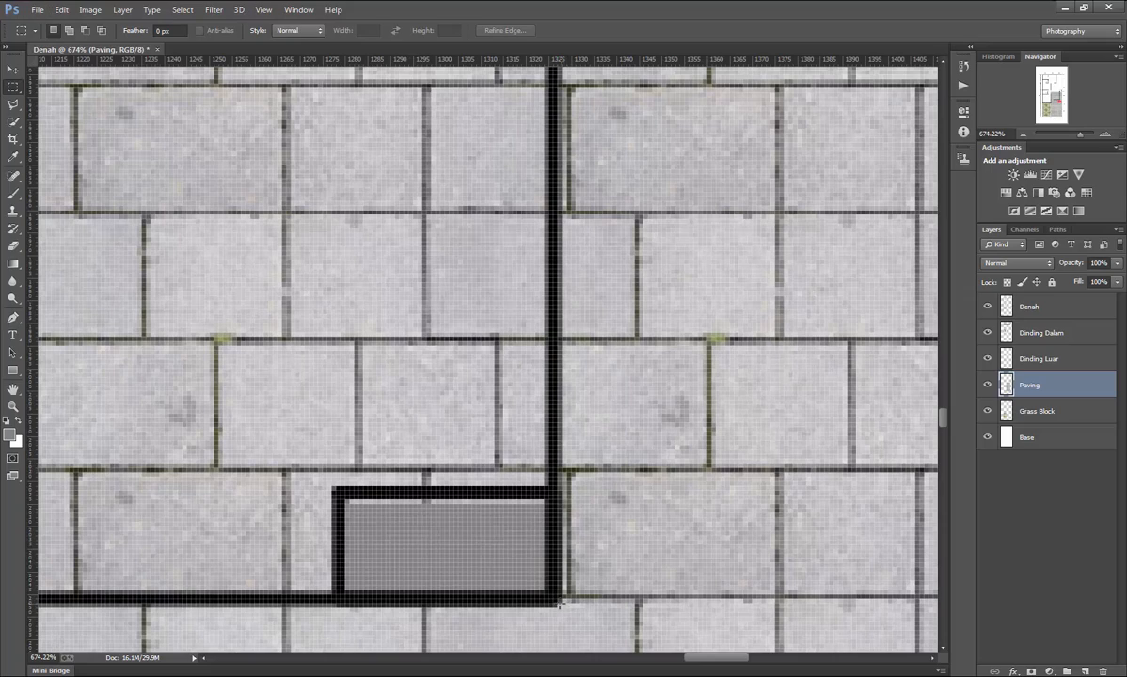
drag(396, 346, 74, 277)
scroll(273, 314, down, 7)
scroll(338, 327, down, 6)
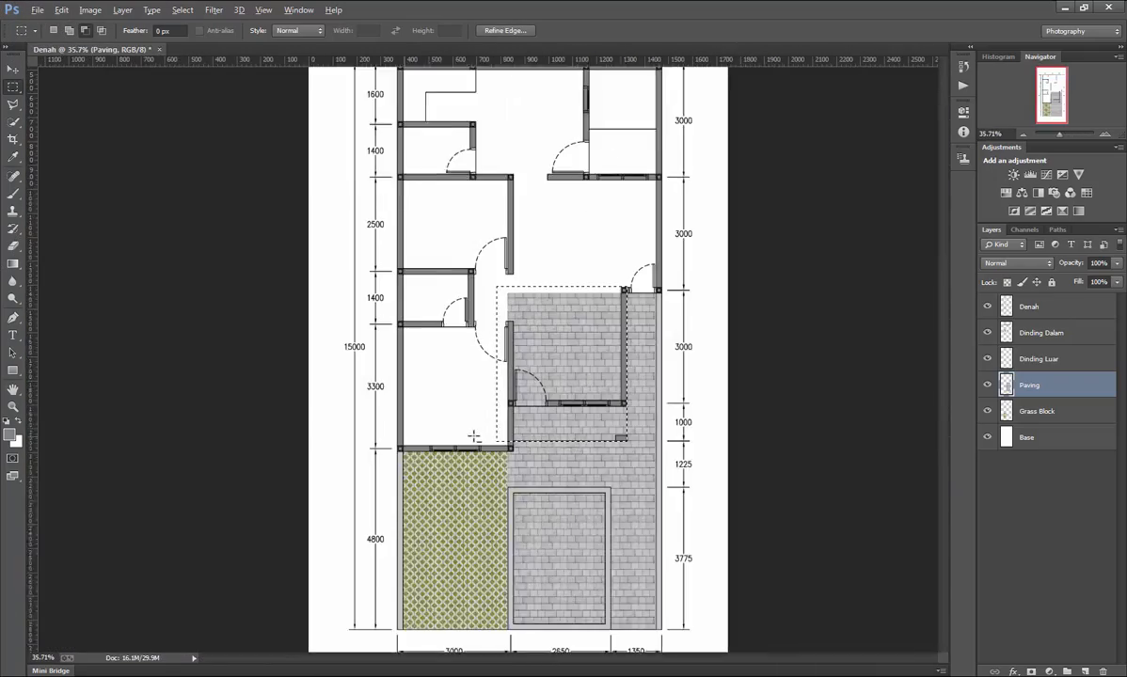
scroll(573, 430, up, 6)
scroll(541, 414, up, 8)
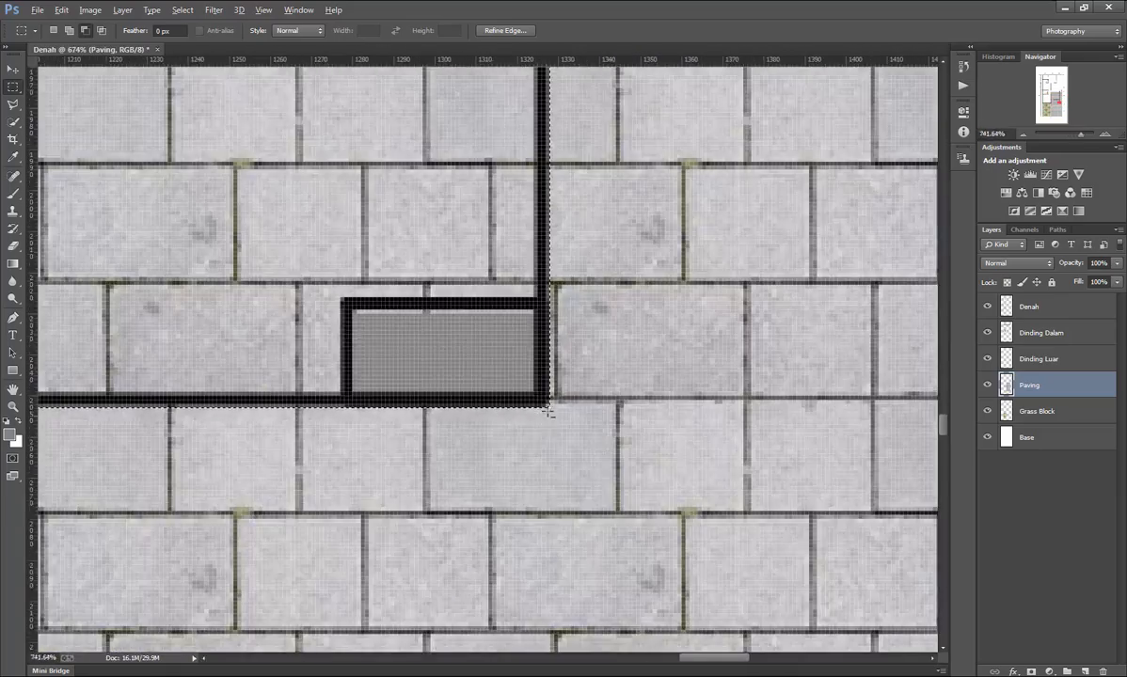
scroll(588, 442, down, 4)
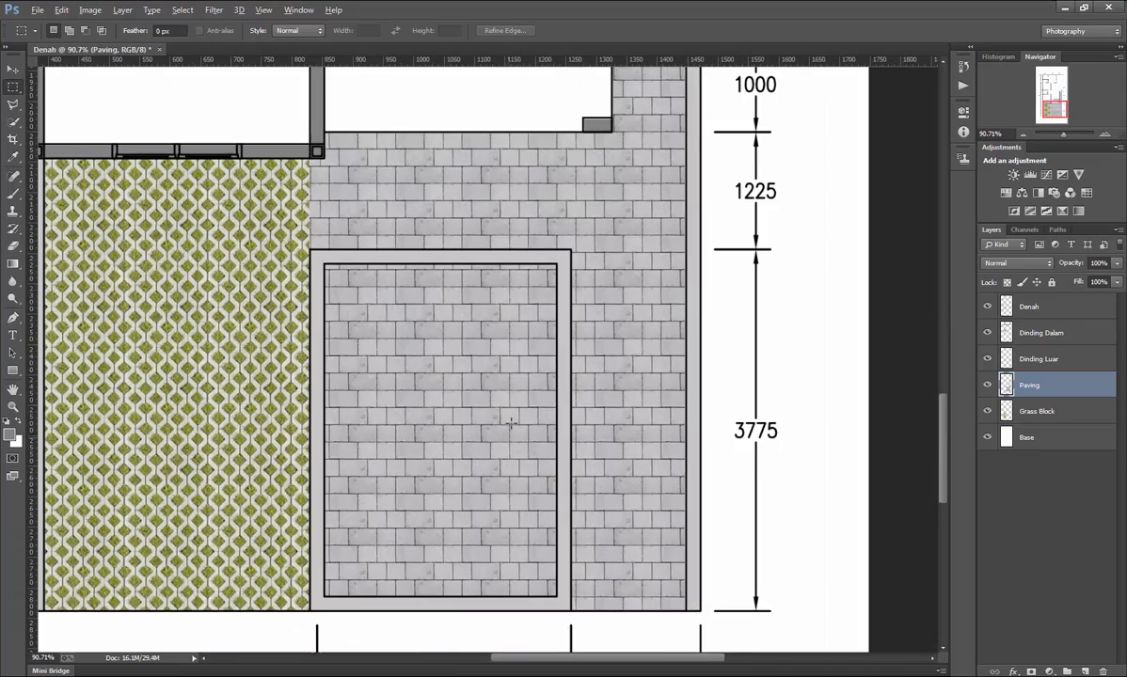
Delete the paving inside the bordered garden bed above the 2650 dimension using a rectangular selection, and deselect.
scroll(555, 295, up, 10)
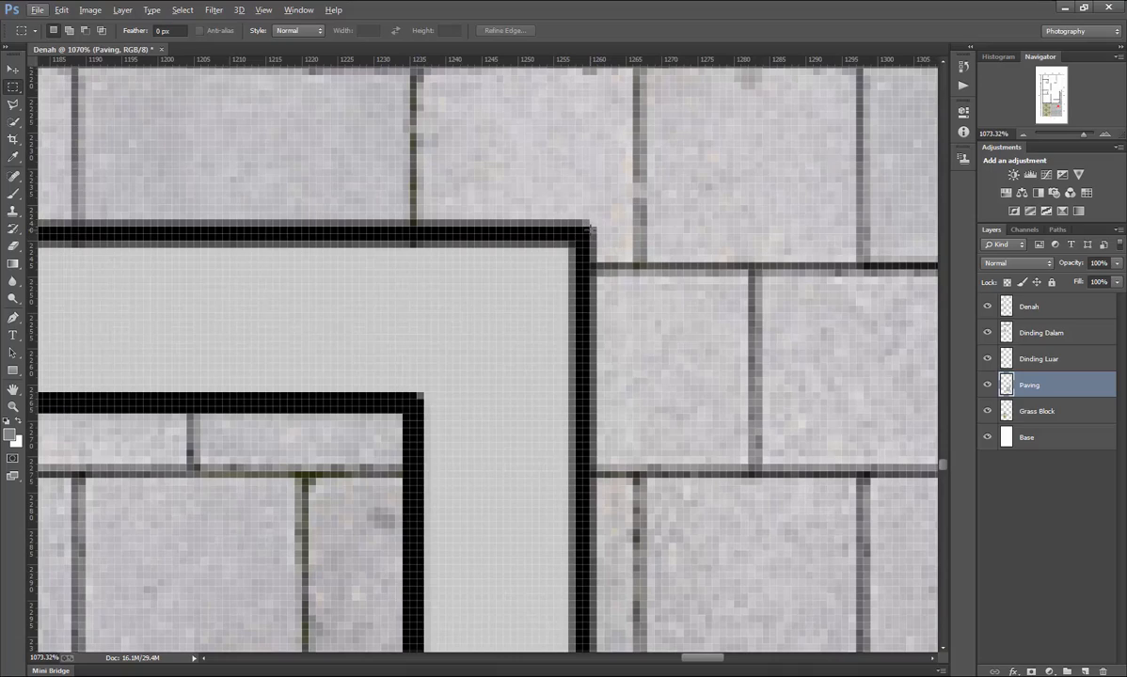
drag(487, 376, 337, 606)
scroll(362, 437, down, 4)
scroll(434, 329, down, 8)
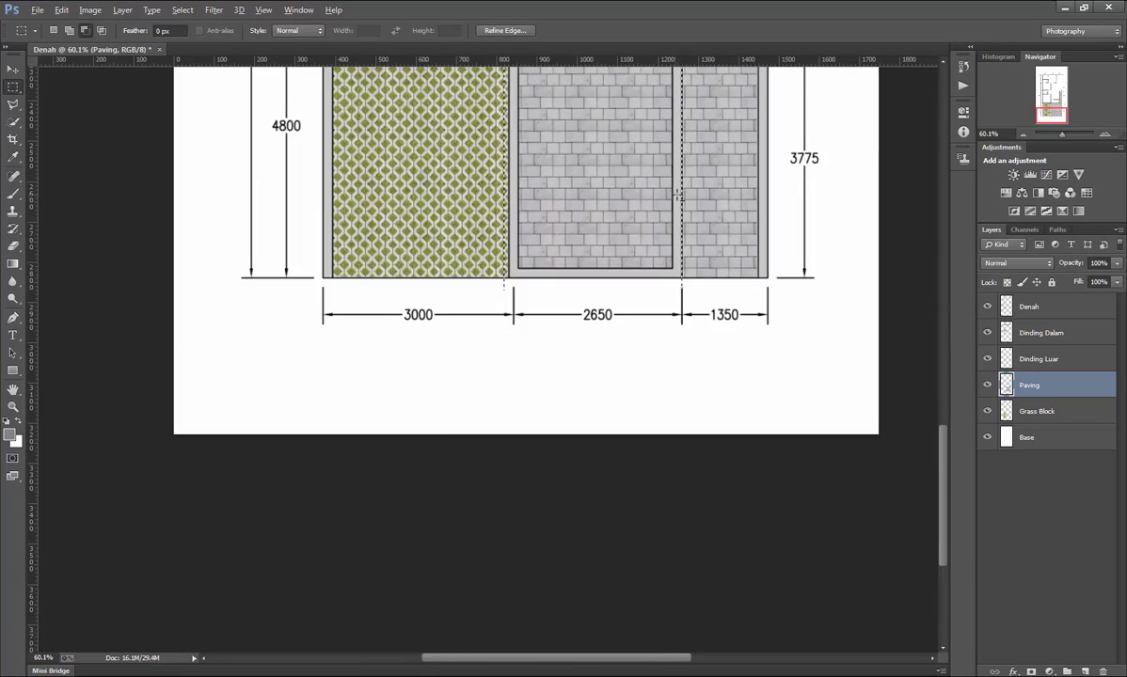
scroll(649, 282, up, 5)
scroll(661, 326, up, 1)
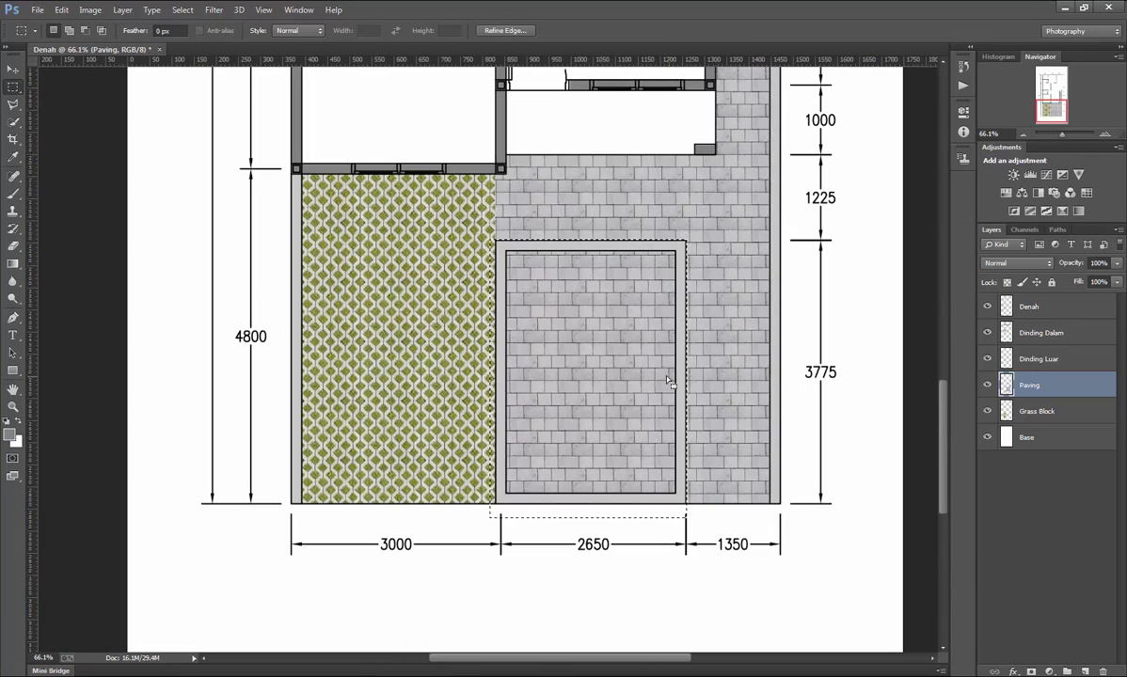
key(Delete)
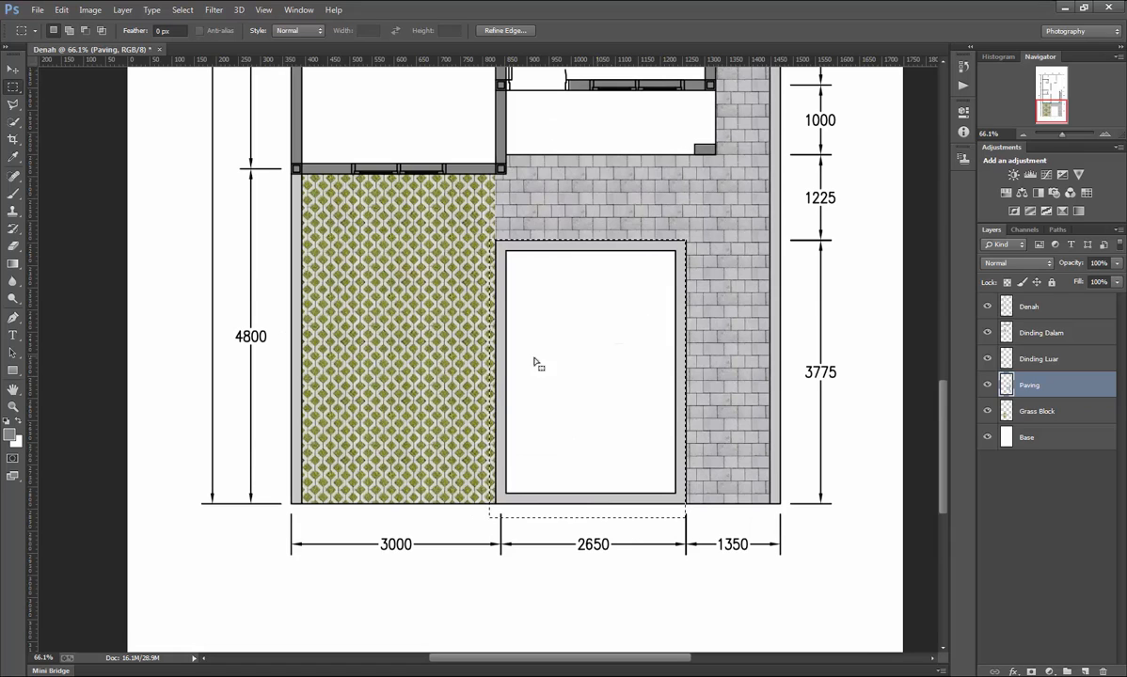
scroll(615, 374, up, 8)
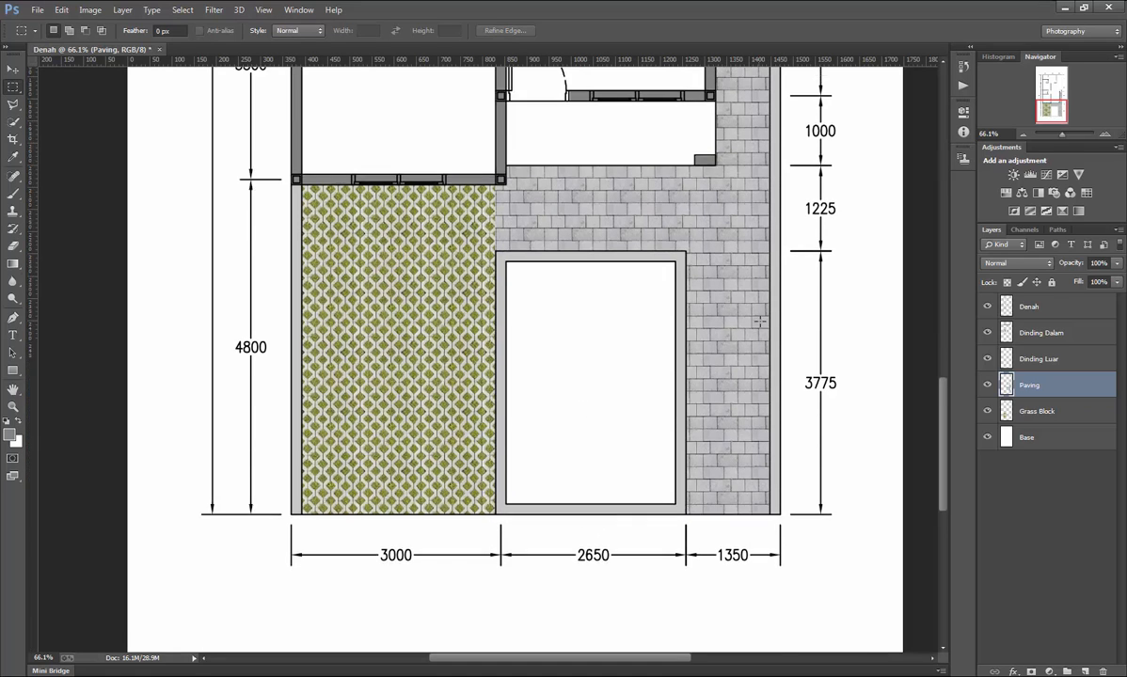
Open the Nice-Grass texture image from the Base folder.
scroll(764, 316, up, 2)
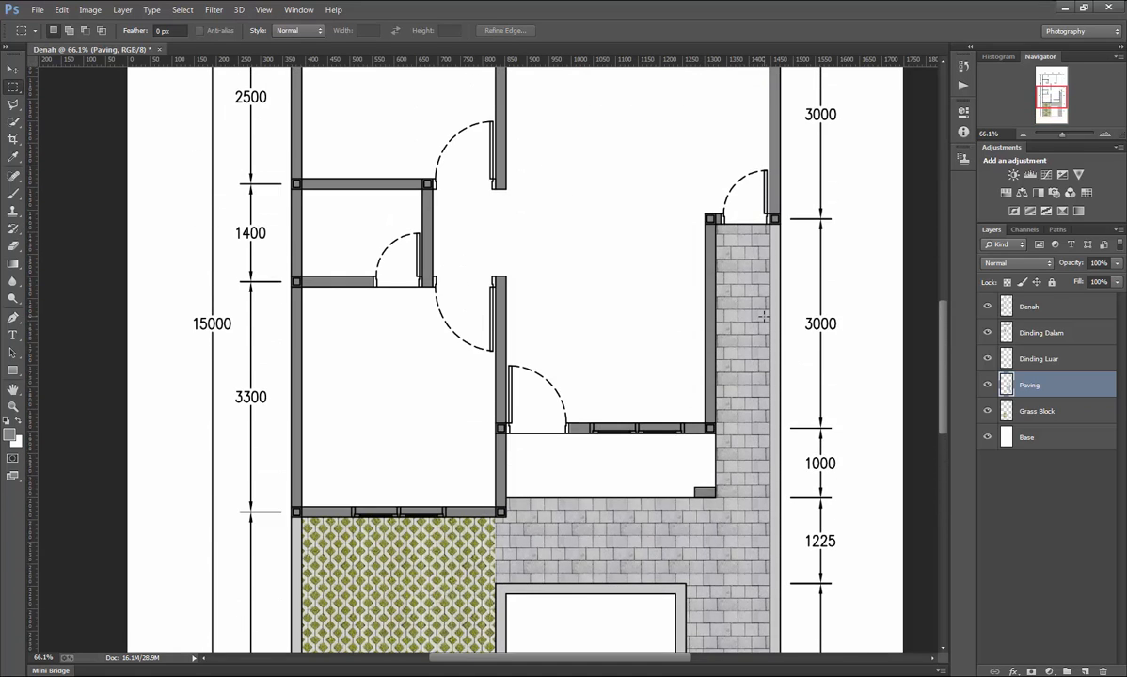
scroll(757, 317, down, 6)
scroll(534, 382, up, 2)
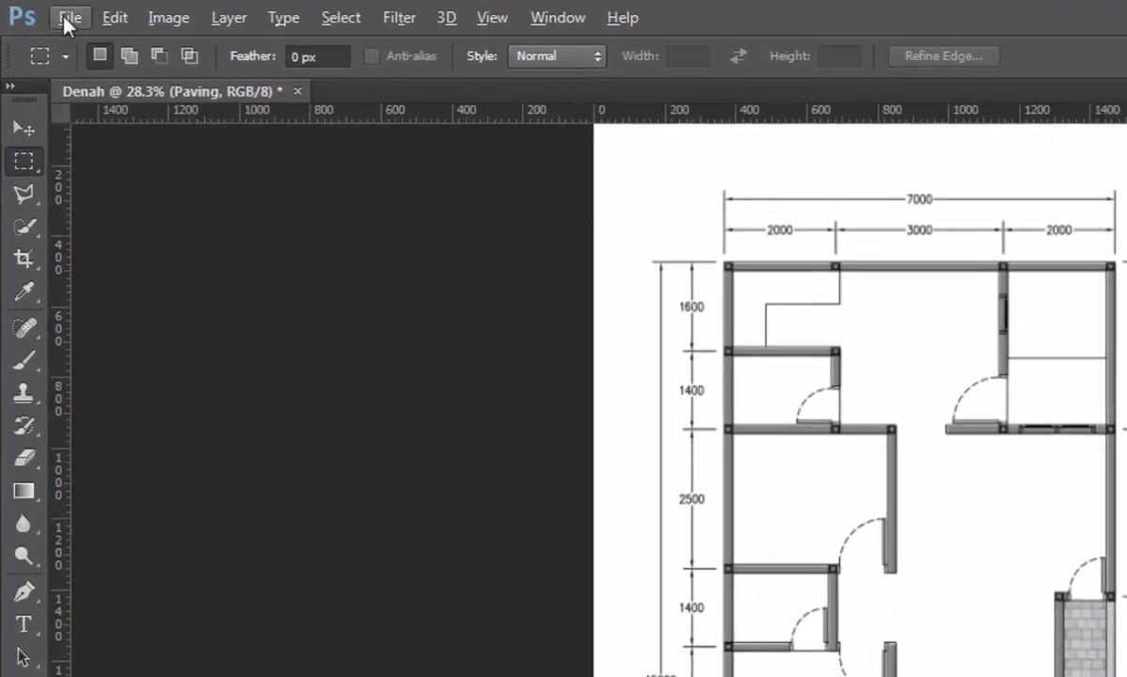
click(37, 9)
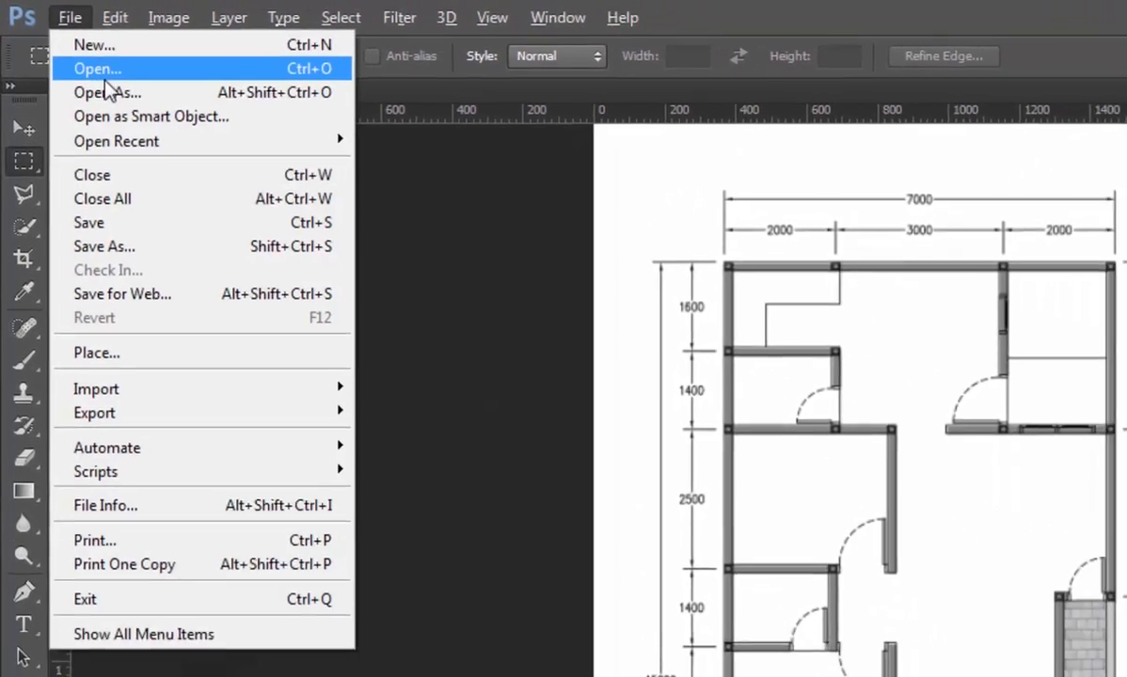
click(106, 81)
click(202, 262)
scroll(268, 279, down, 2)
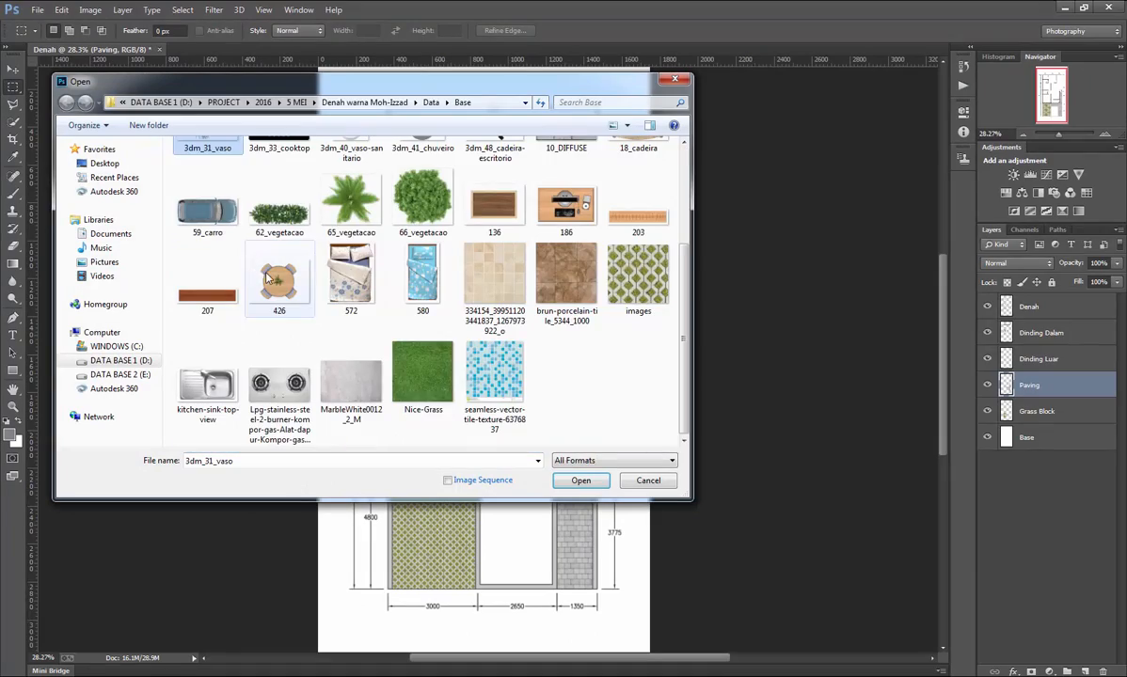
click(423, 371)
click(581, 481)
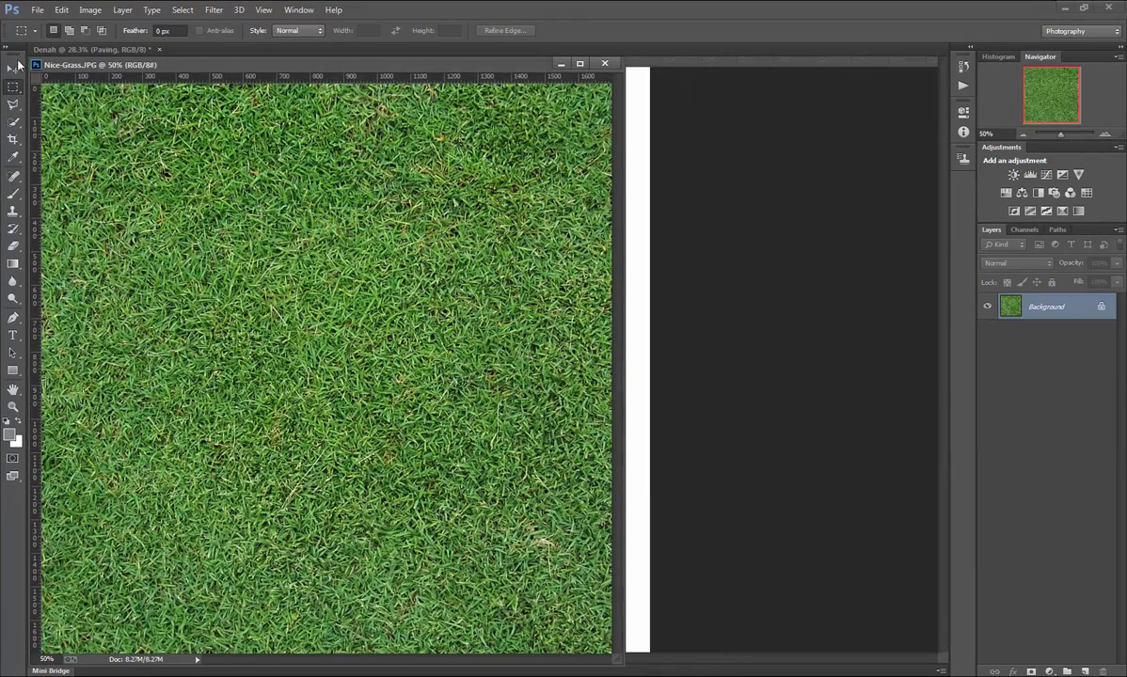
Copy the grass texture into the Denah floor plan as a layer above Paving and close the Nice-Grass image.
click(13, 69)
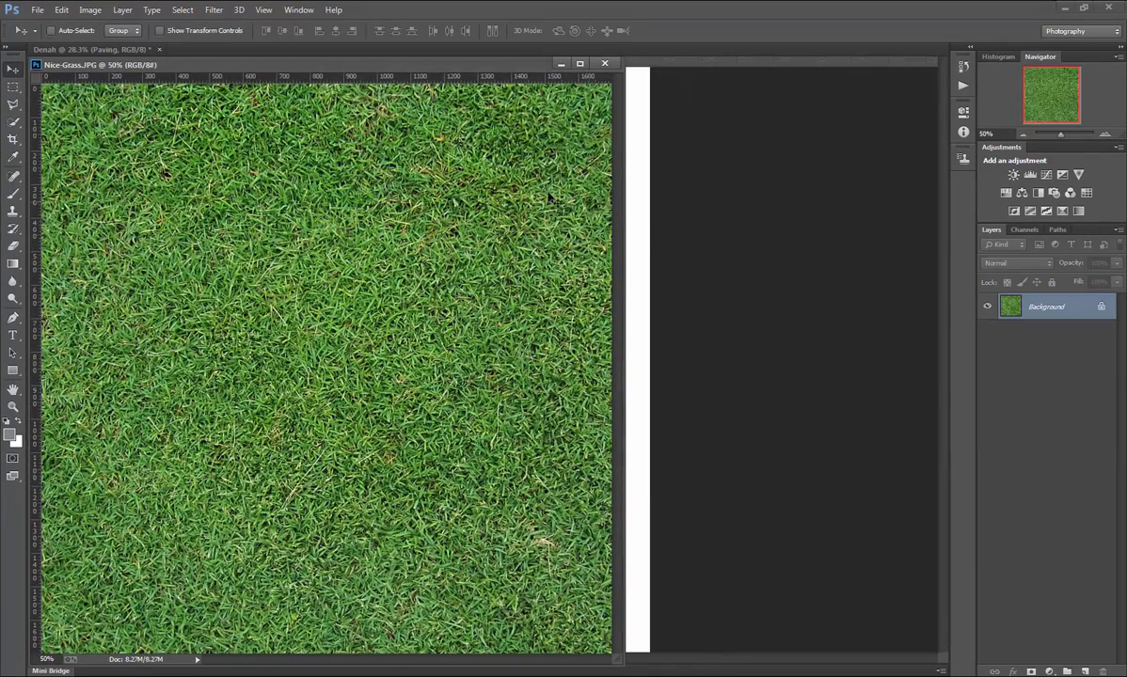
drag(436, 194, 620, 150)
click(604, 63)
drag(601, 199, 508, 251)
Scale the grass layer proportionally to 29.65% of its size.
key(ctrl+t)
drag(339, 149, 569, 376)
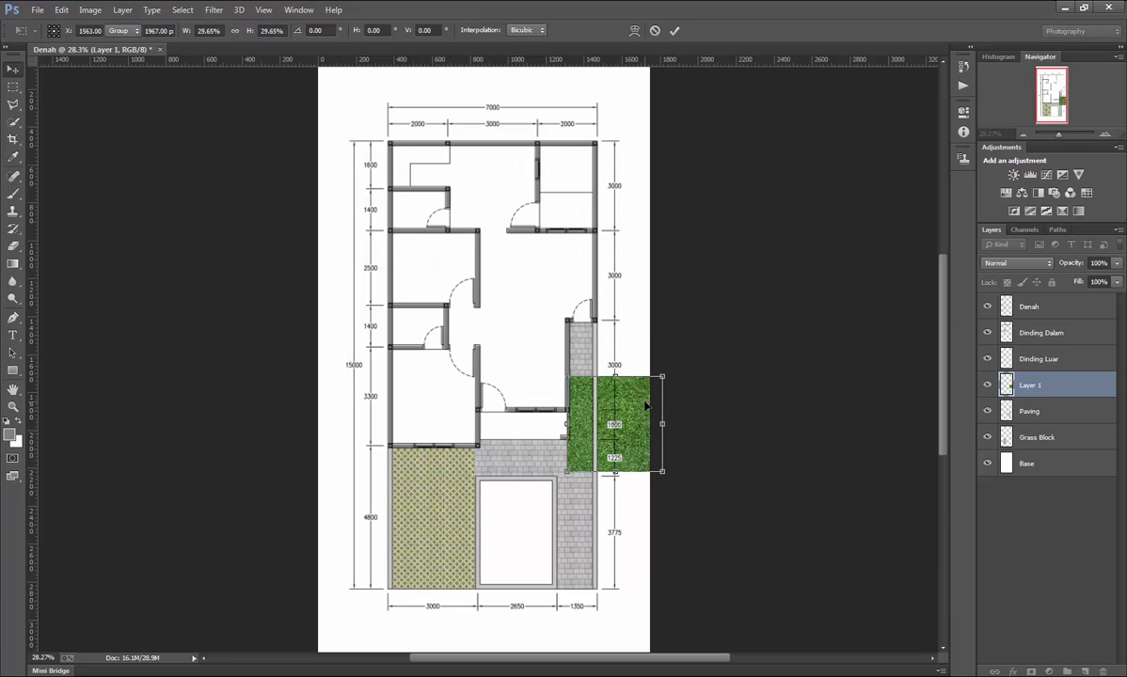
key(Return)
Move the grass layer into the bordered garden bed, near the bed's lower-left inner corner.
drag(645, 405, 553, 514)
scroll(520, 560, up, 3)
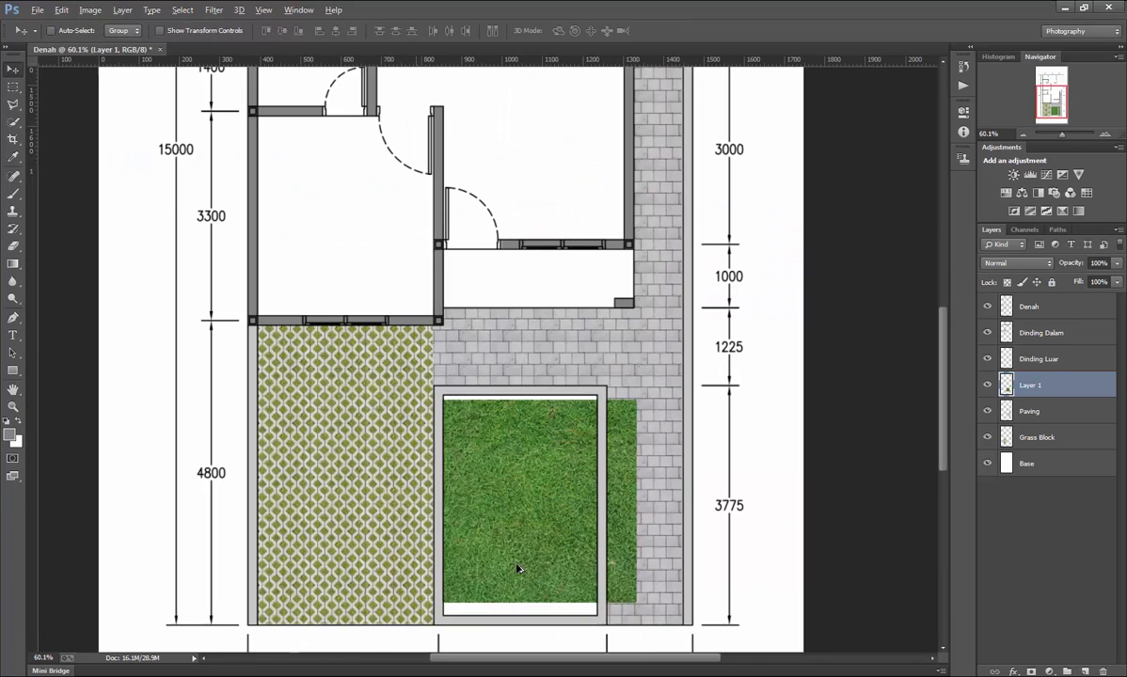
mouse_move(518, 568)
mouse_down()
mouse_move(517, 540)
mouse_move(515, 552)
mouse_up()
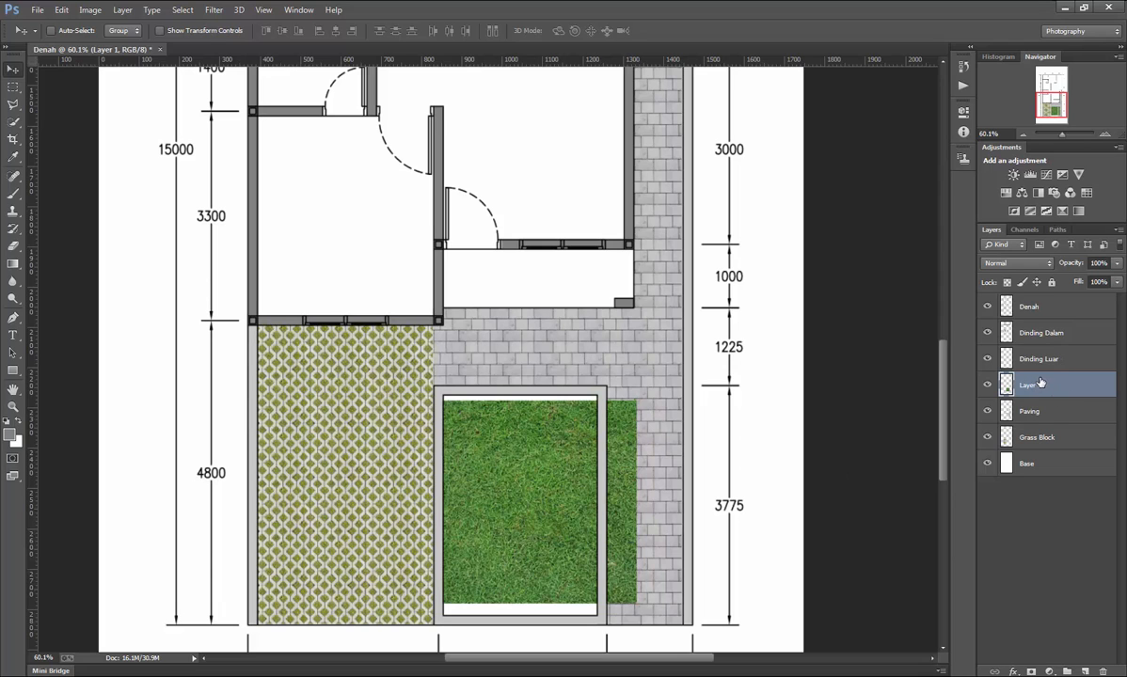
scroll(460, 408, down, 4)
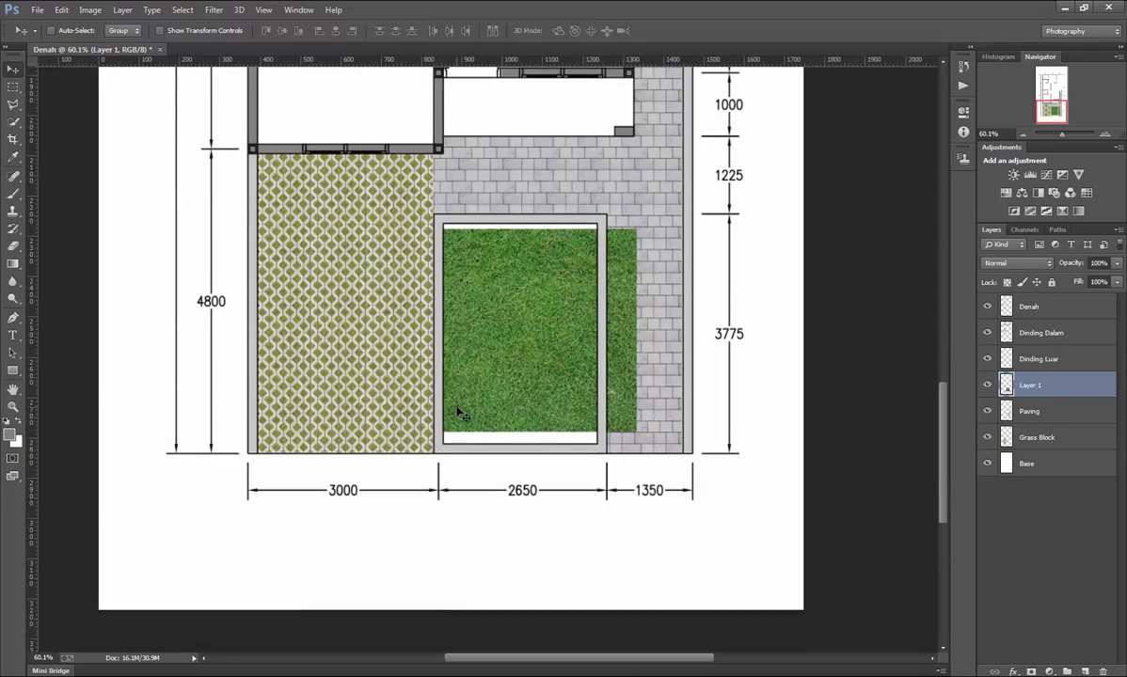
scroll(460, 410, up, 2)
drag(466, 420, 489, 431)
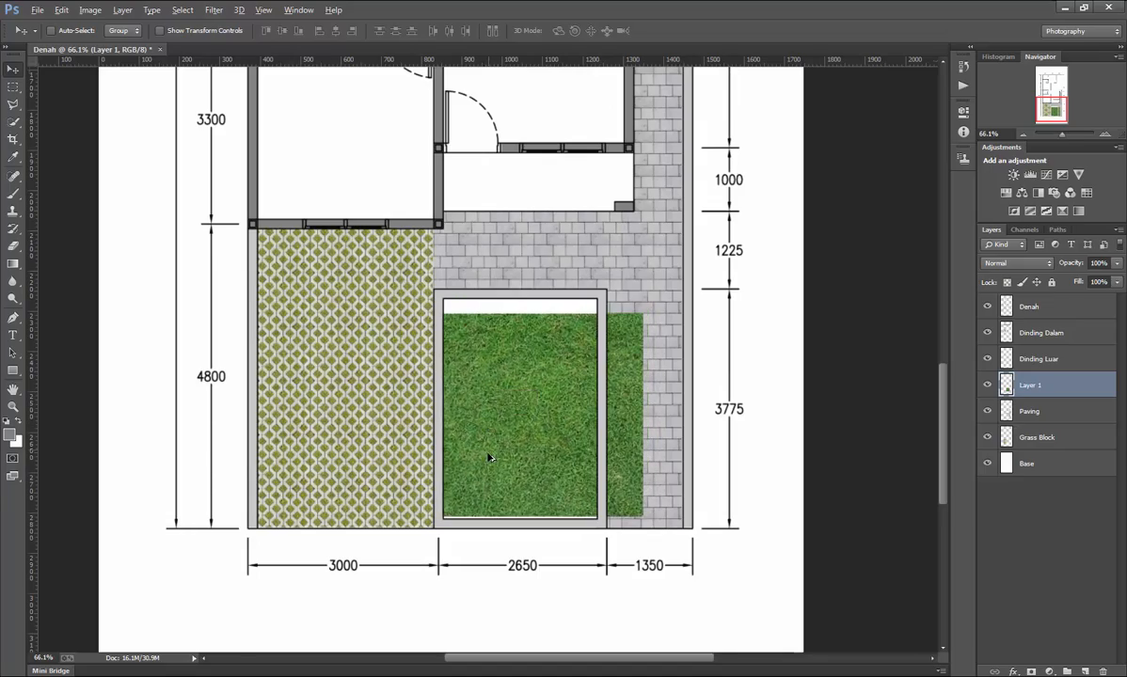
scroll(483, 474, up, 3)
drag(436, 522, 458, 510)
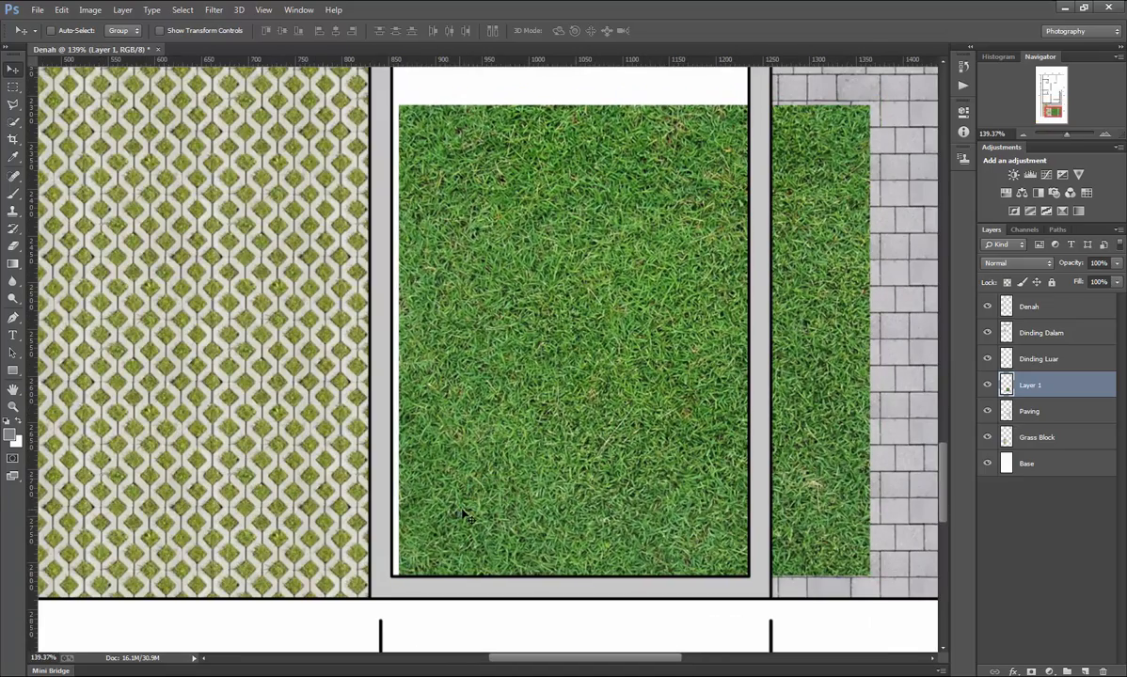
Nudge the grass layer until its lower-left corner meets the inner border lines of the garden bed.
key(Left)
key(Left)
key(Left)
key(Left)
key(Left)
key(Left)
key(Left)
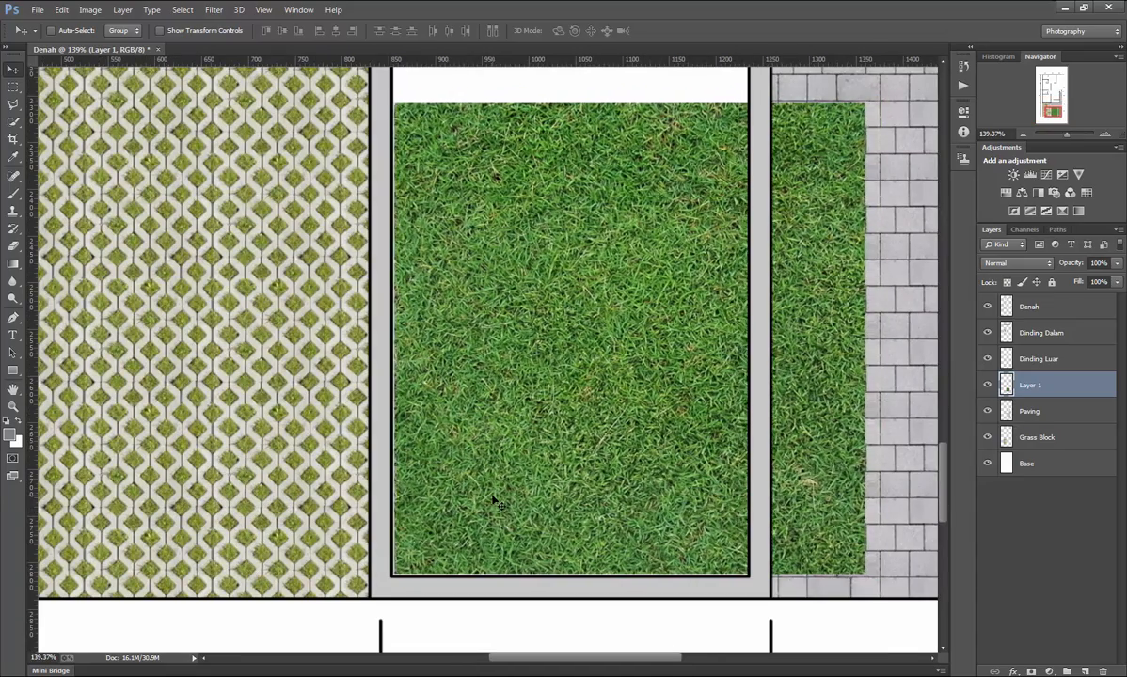
key(Down)
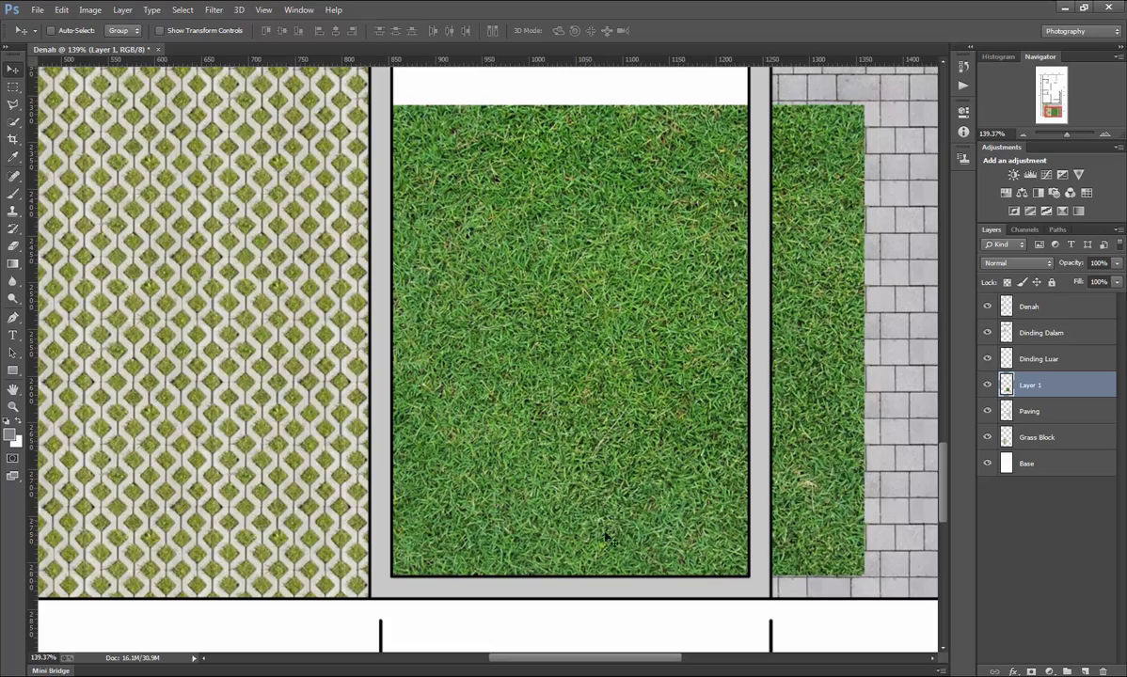
Narrow the grass layer to 75.79% width, stretch its upper edge to the garden bed's inner border, and rename it Taman Depan.
key(ctrl+t)
alt+scroll(649, 471, down, 1)
scroll(640, 377, up, 3)
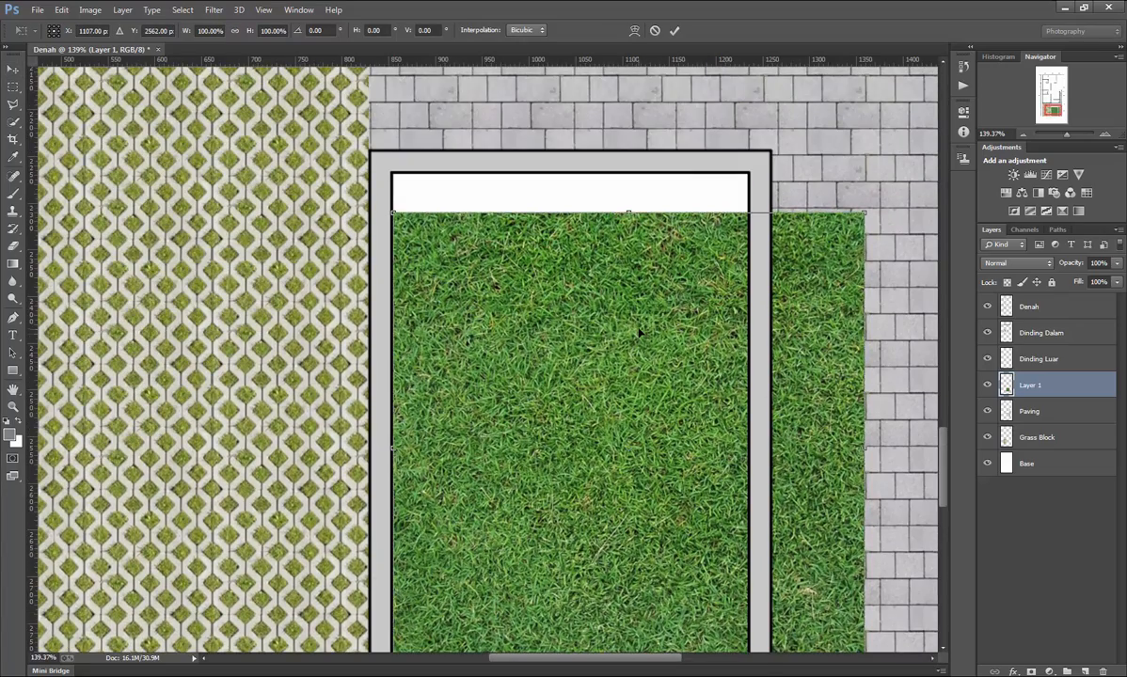
alt+scroll(635, 326, down, 2)
alt+scroll(684, 335, up, 1)
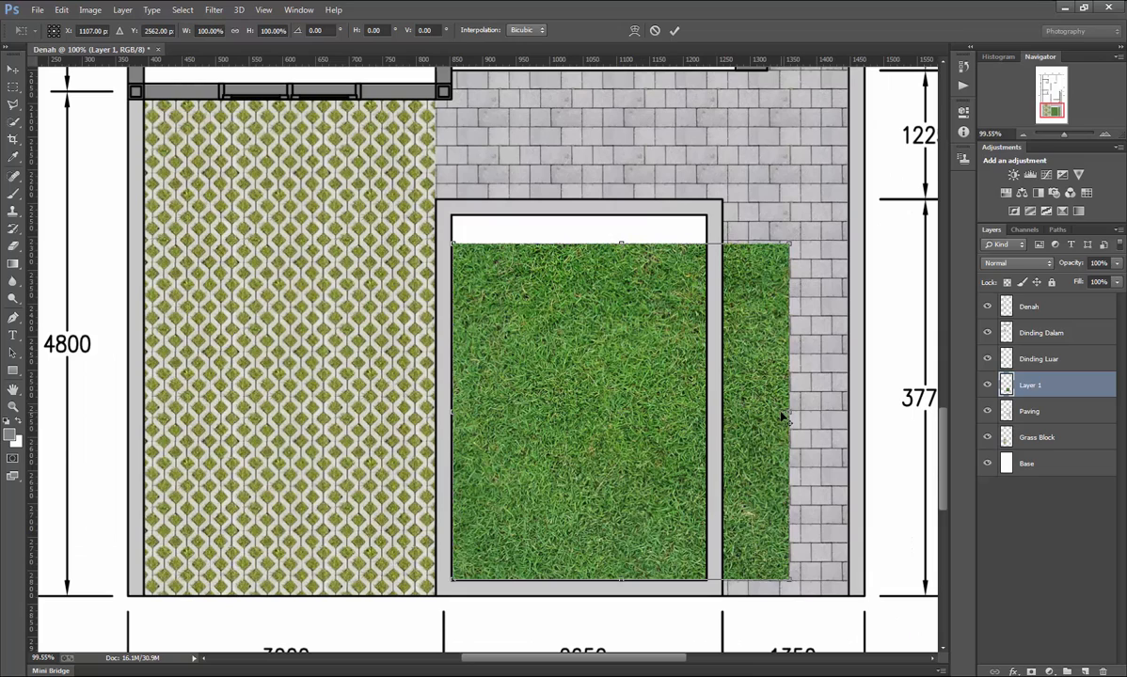
drag(790, 412, 712, 410)
scroll(601, 298, up, 2)
alt+scroll(601, 298, up, 4)
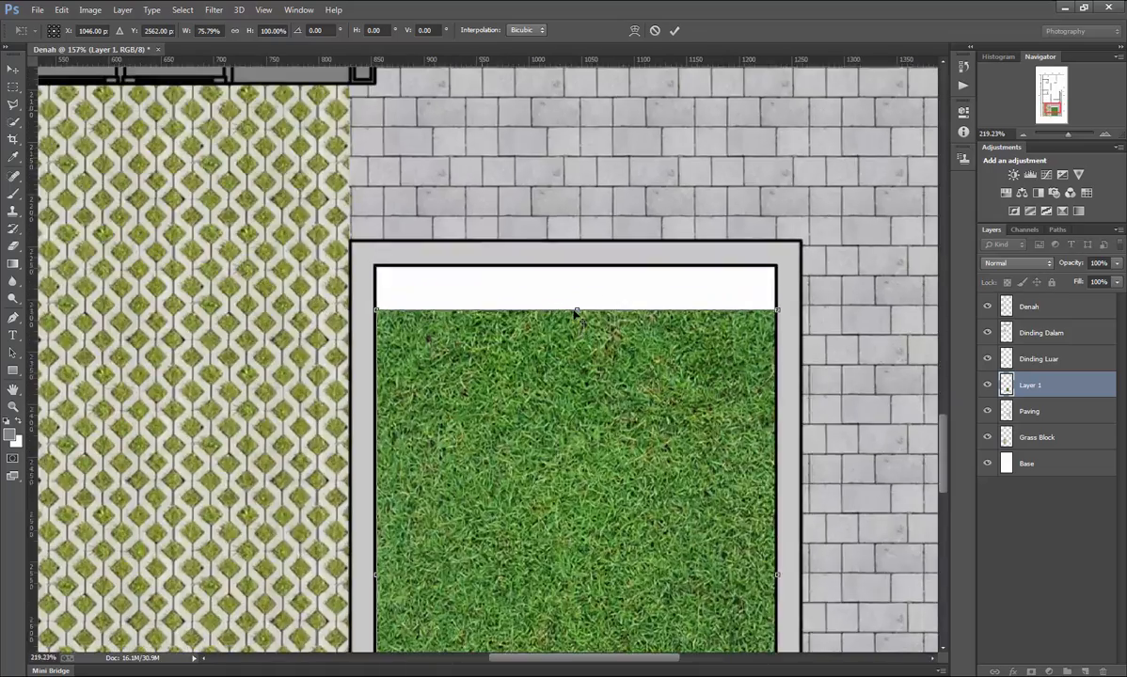
drag(575, 302, 577, 220)
key(Return)
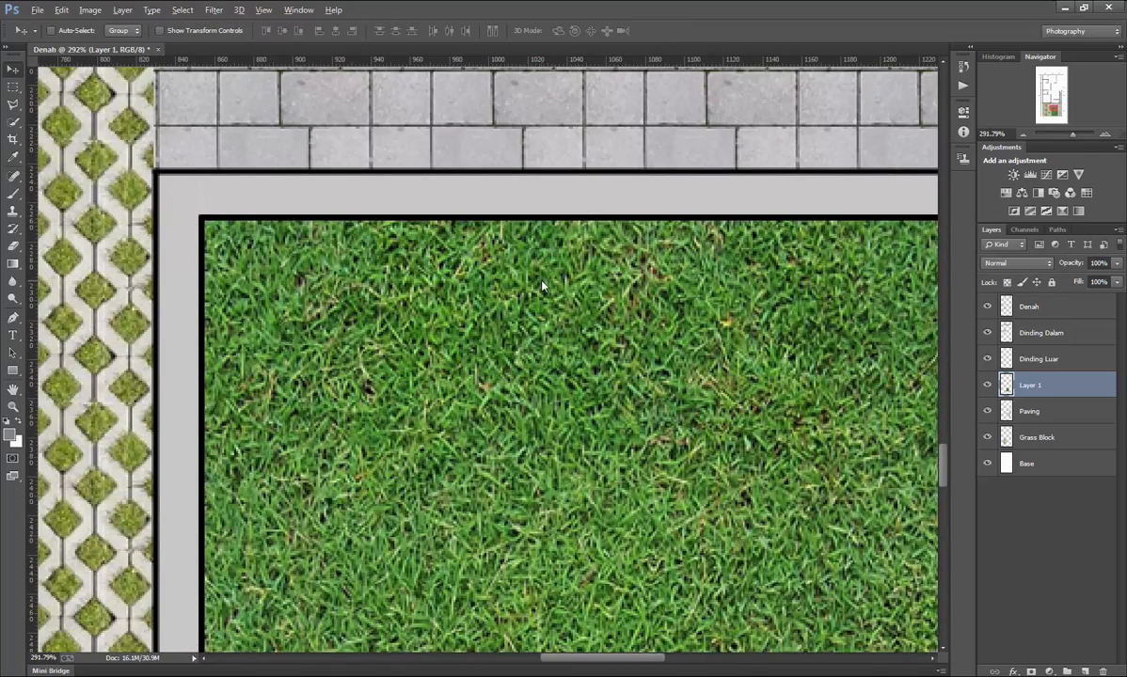
alt+scroll(507, 261, down, 7)
scroll(551, 342, up, 4)
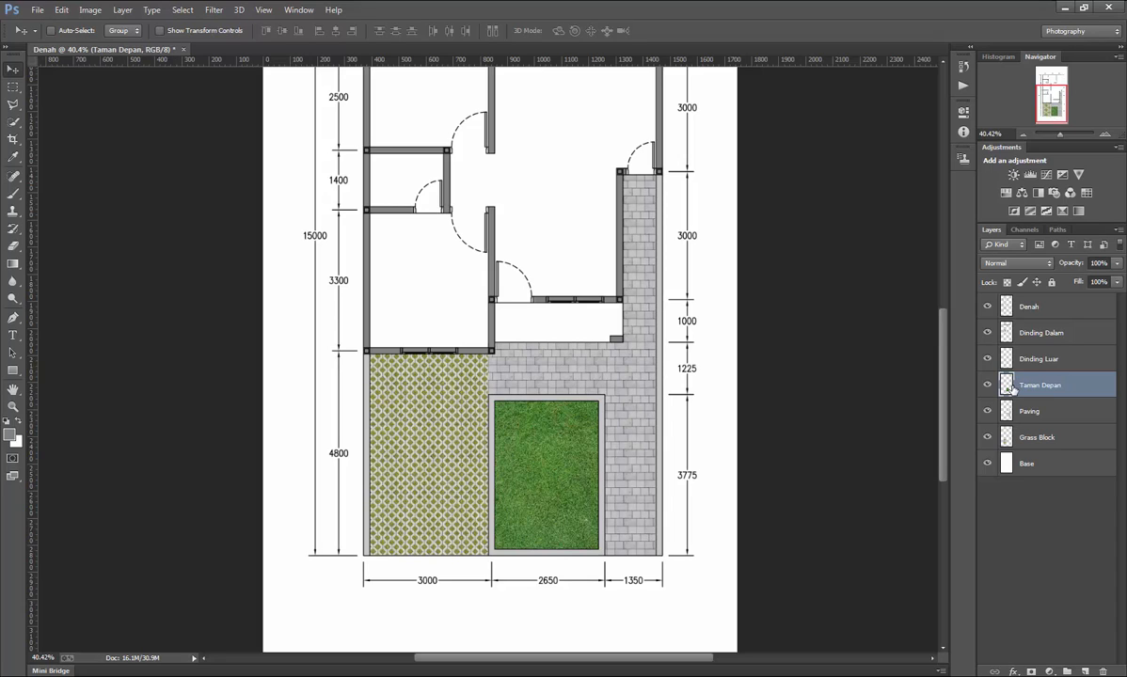
Duplicate the Taman Depan layer and move the copy into the walled rear garden, aligned with its upper-left inner corner.
key(ctrl+j)
drag(585, 452, 630, 143)
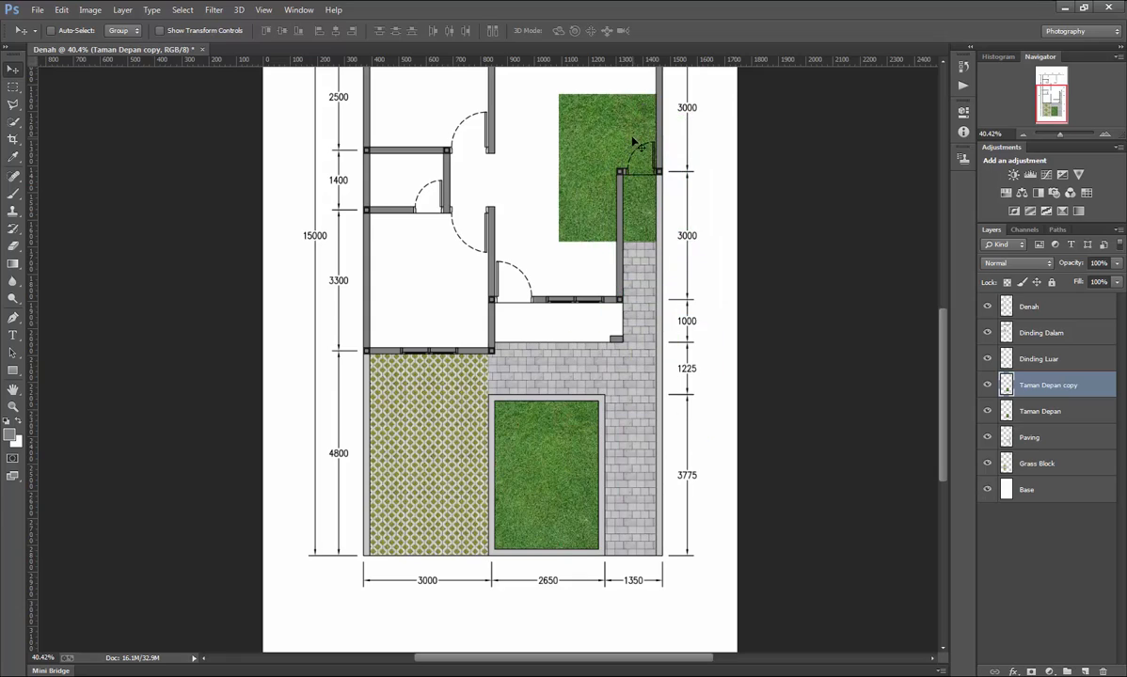
scroll(634, 234, up, 5)
scroll(598, 306, up, 2)
drag(594, 363, 602, 235)
scroll(614, 167, up, 5)
scroll(616, 171, up, 2)
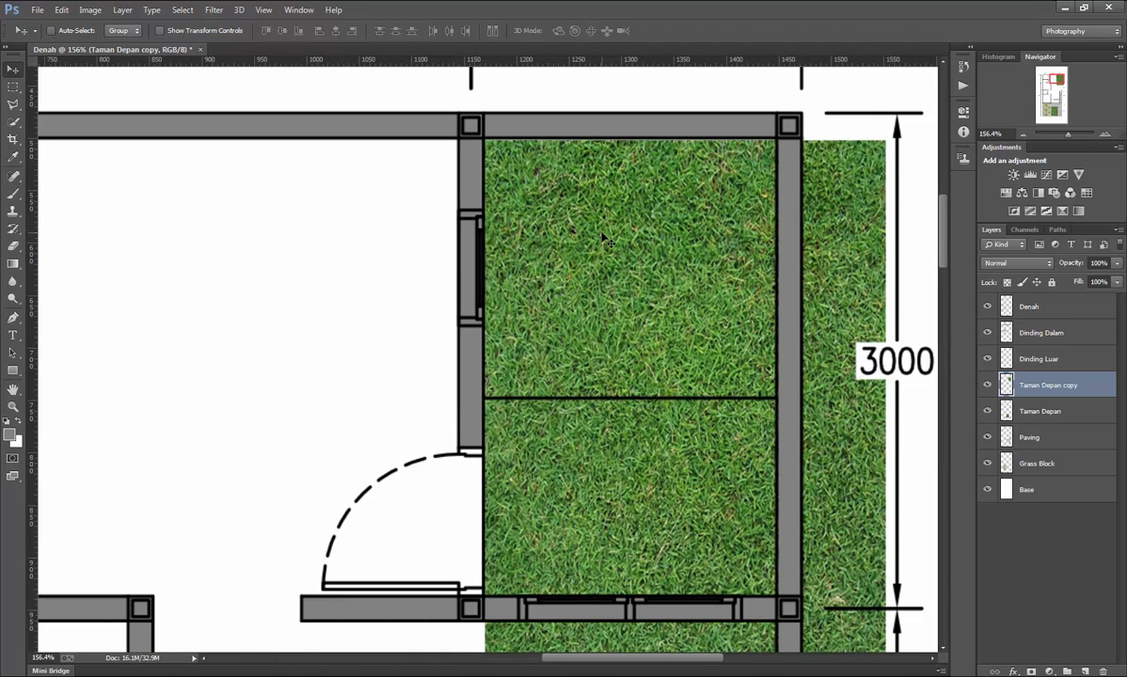
scroll(605, 240, down, 4)
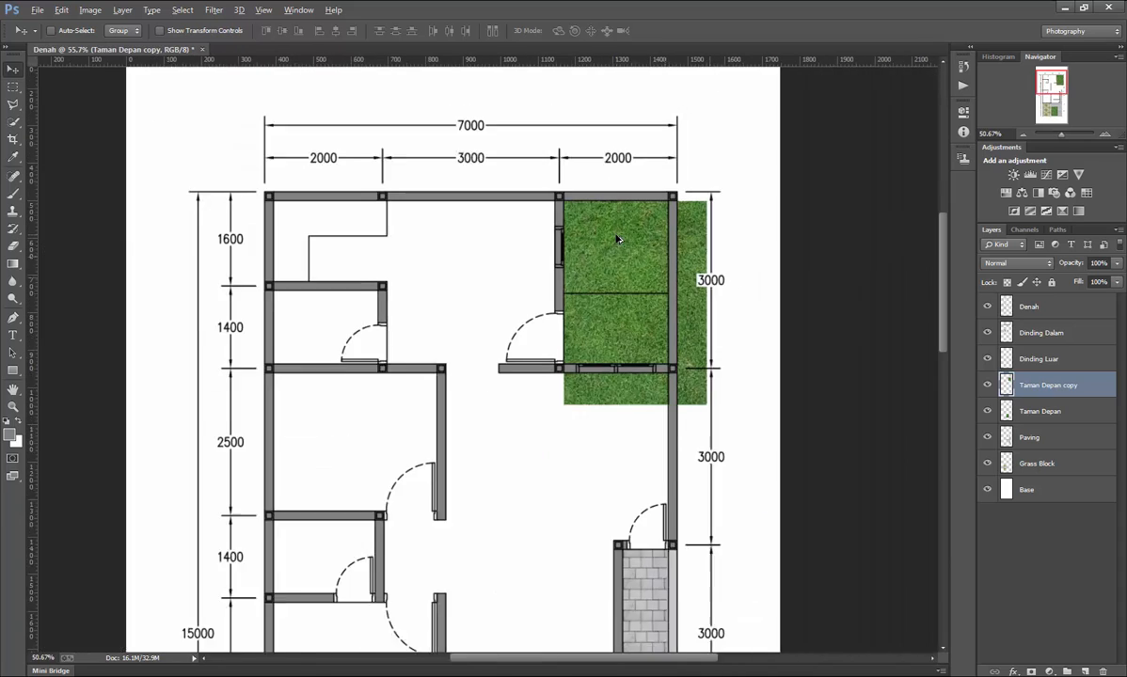
scroll(616, 221, up, 1)
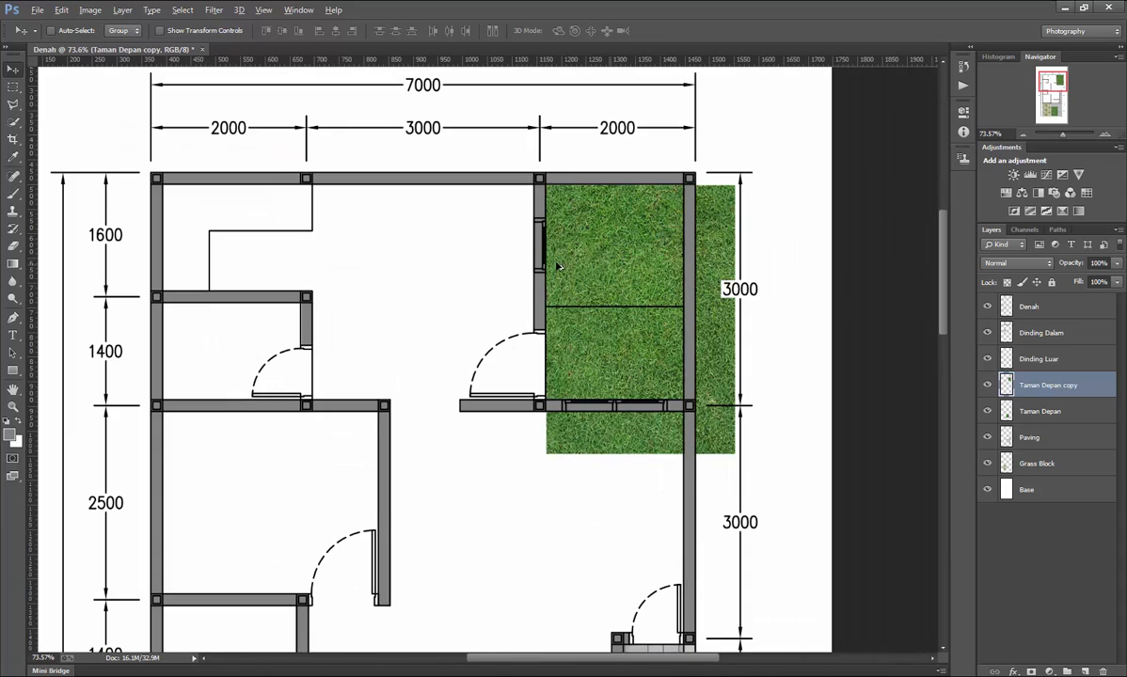
Select the part of the grass copy below the rear garden's dividing line and delete it.
click(15, 87)
drag(446, 518, 824, 309)
scroll(648, 303, up, 10)
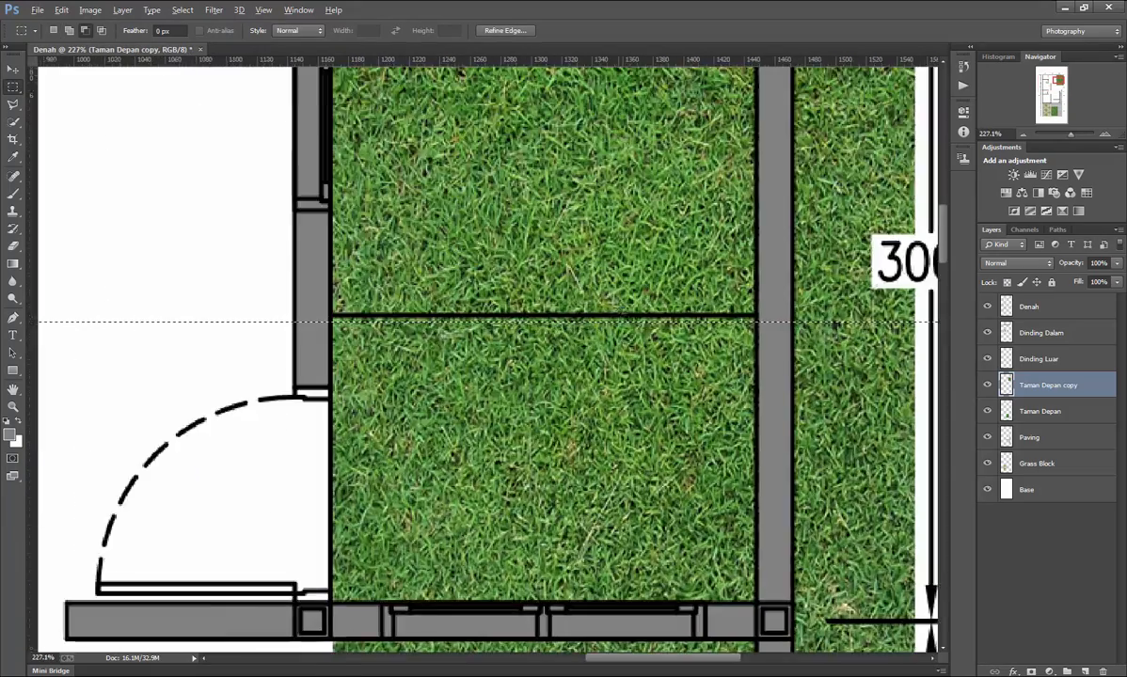
scroll(621, 305, up, 5)
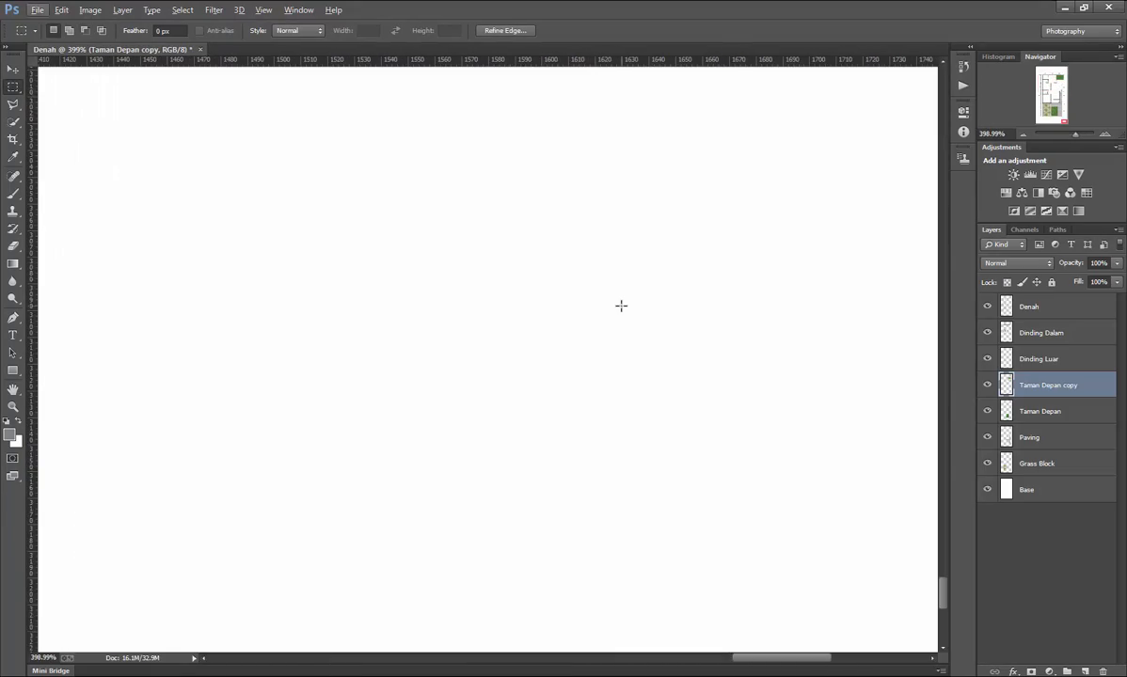
scroll(621, 304, down, 15)
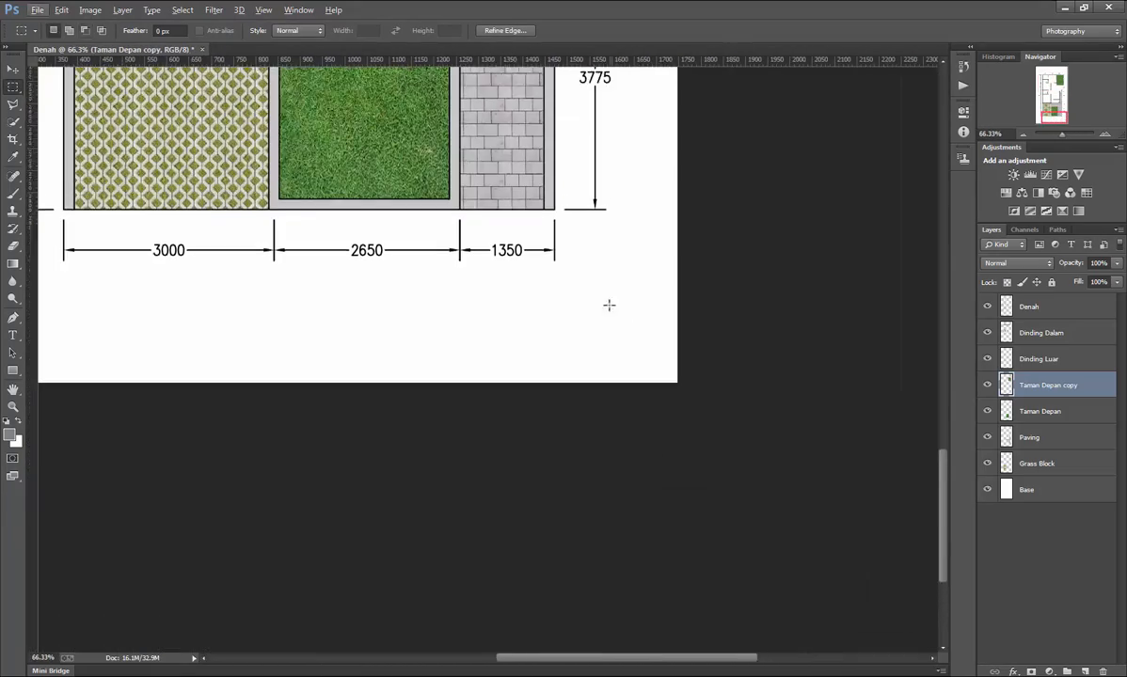
drag(945, 441, 937, 199)
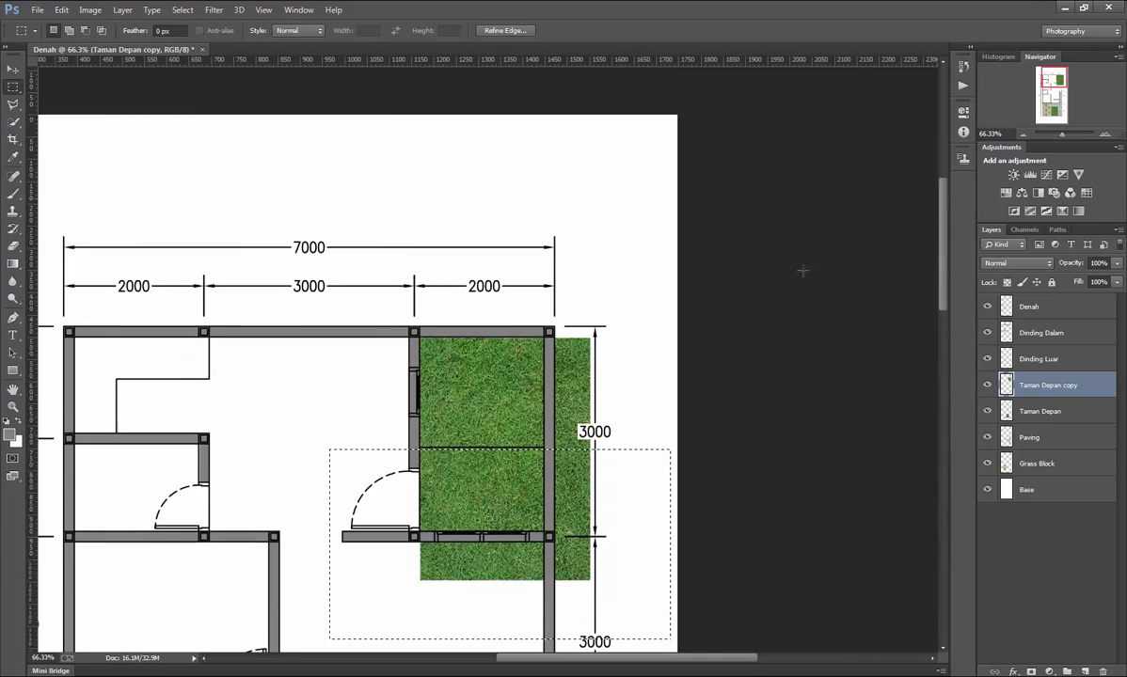
scroll(513, 497, up, 10)
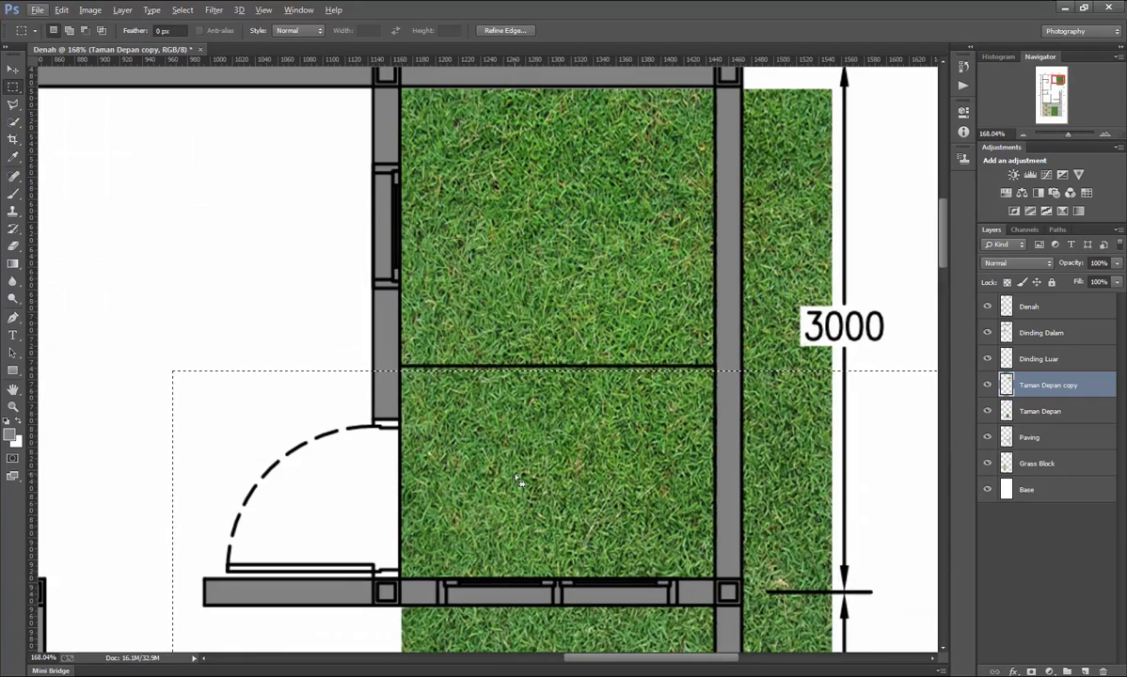
key(Delete)
Nudge the selection up onto the rear garden's dividing line and delete the leftover strip of grass.
scroll(464, 400, up, 2)
scroll(464, 400, up, 3)
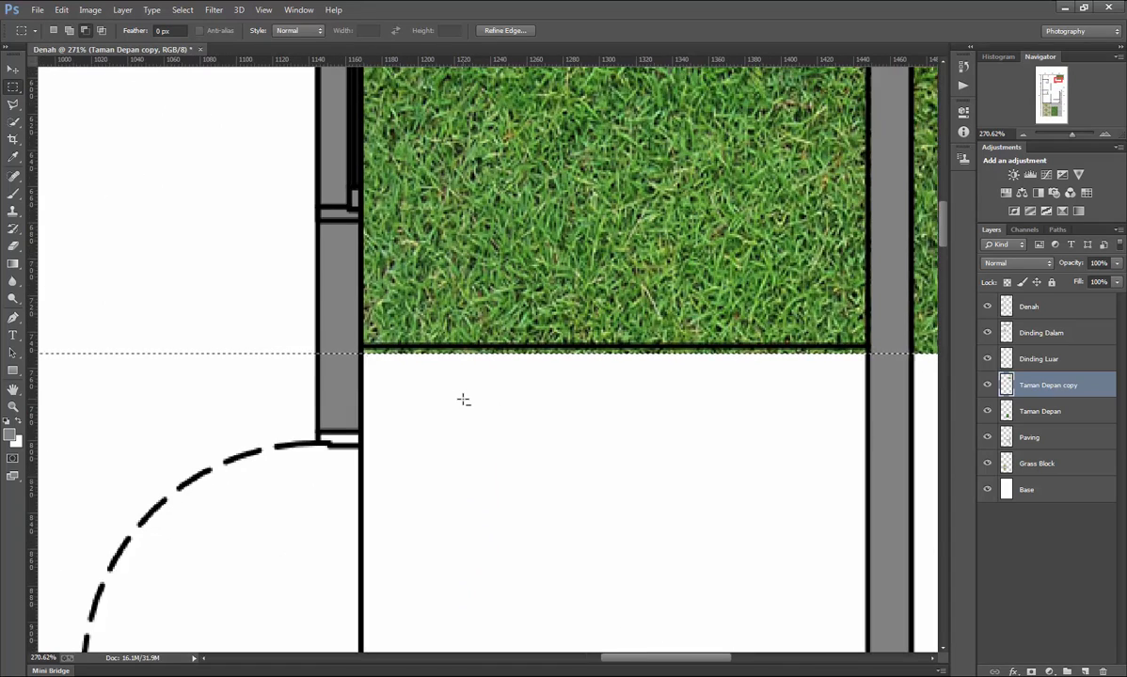
key(Up)
key(Up)
key(Up)
key(Up)
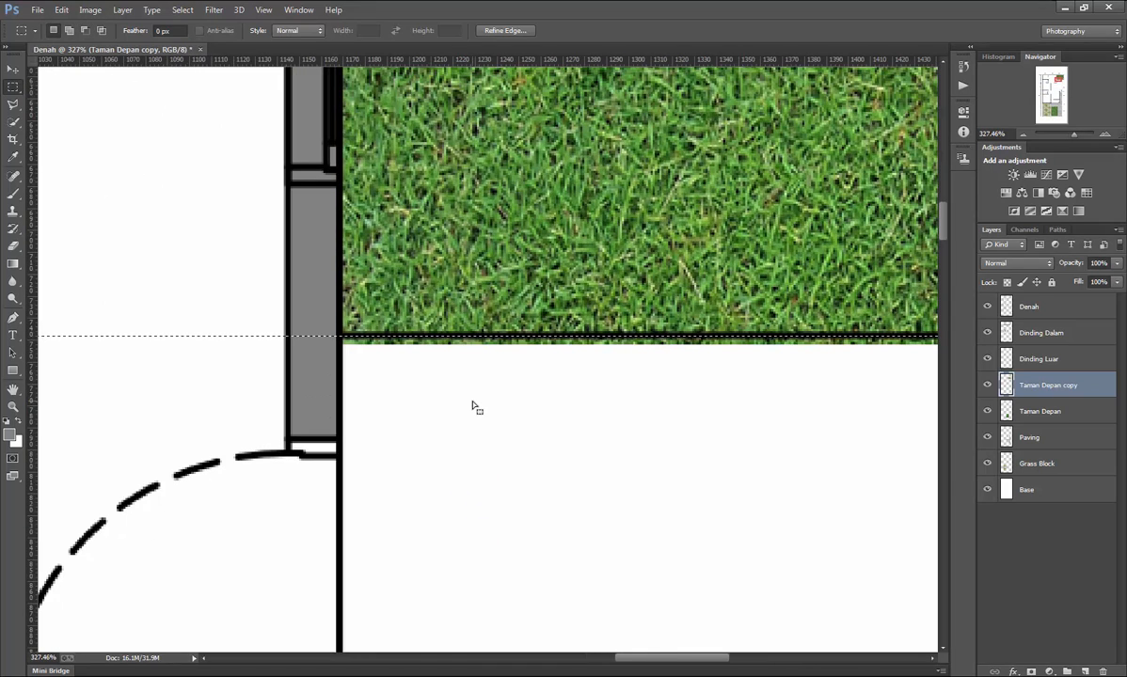
key(Down)
key(Delete)
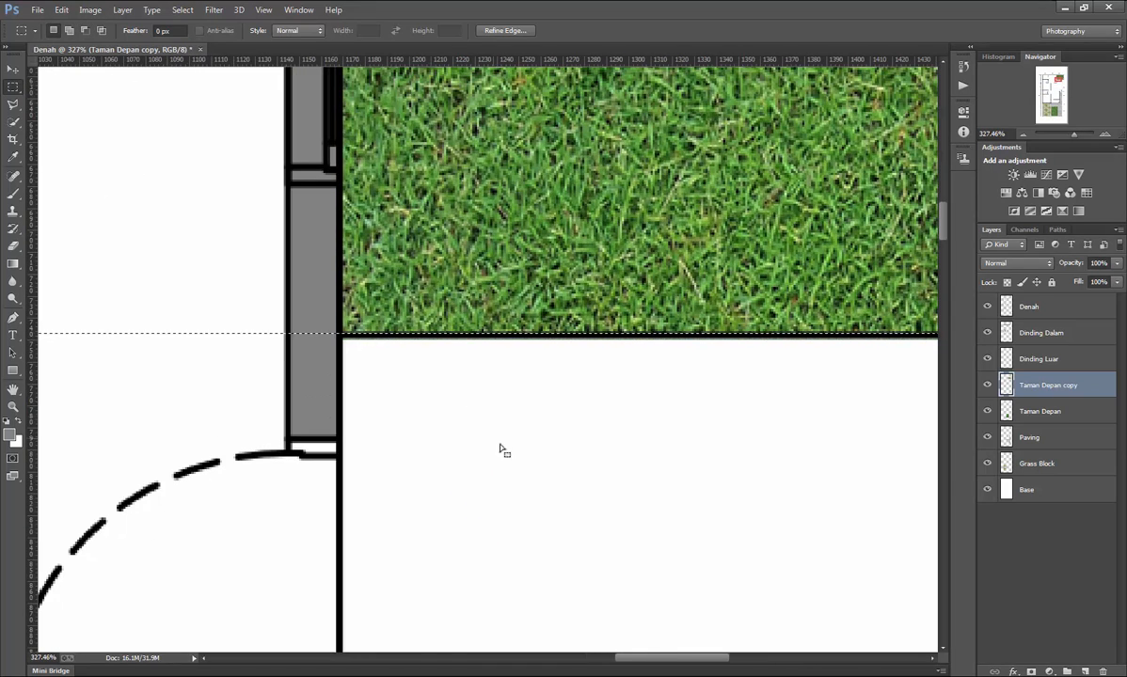
Delete the grass extending beyond the rear garden's right outer wall, then clear the selection.
scroll(502, 452, down, 8)
drag(742, 187, 576, 541)
scroll(572, 452, up, 10)
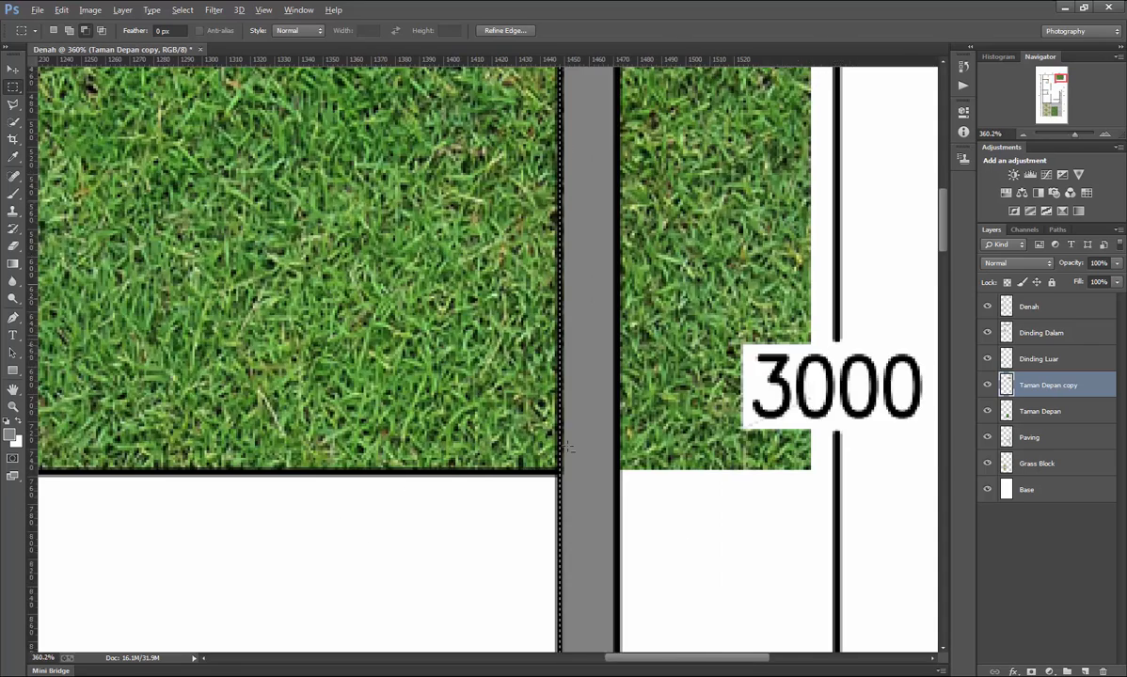
scroll(661, 458, down, 10)
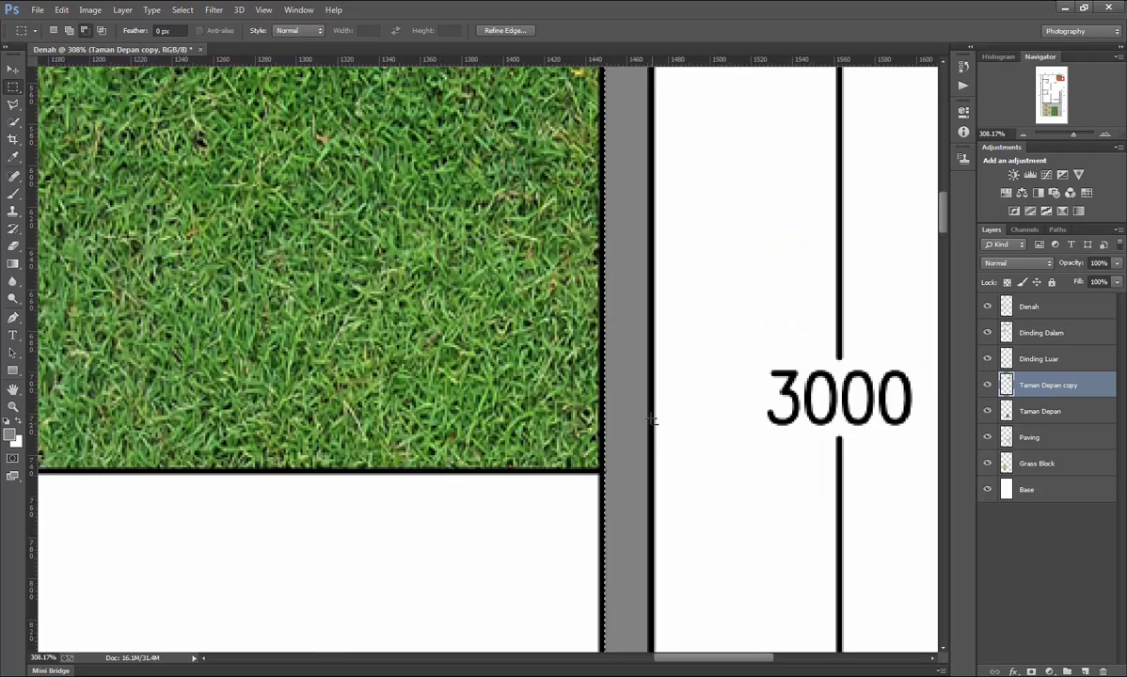
click(615, 493)
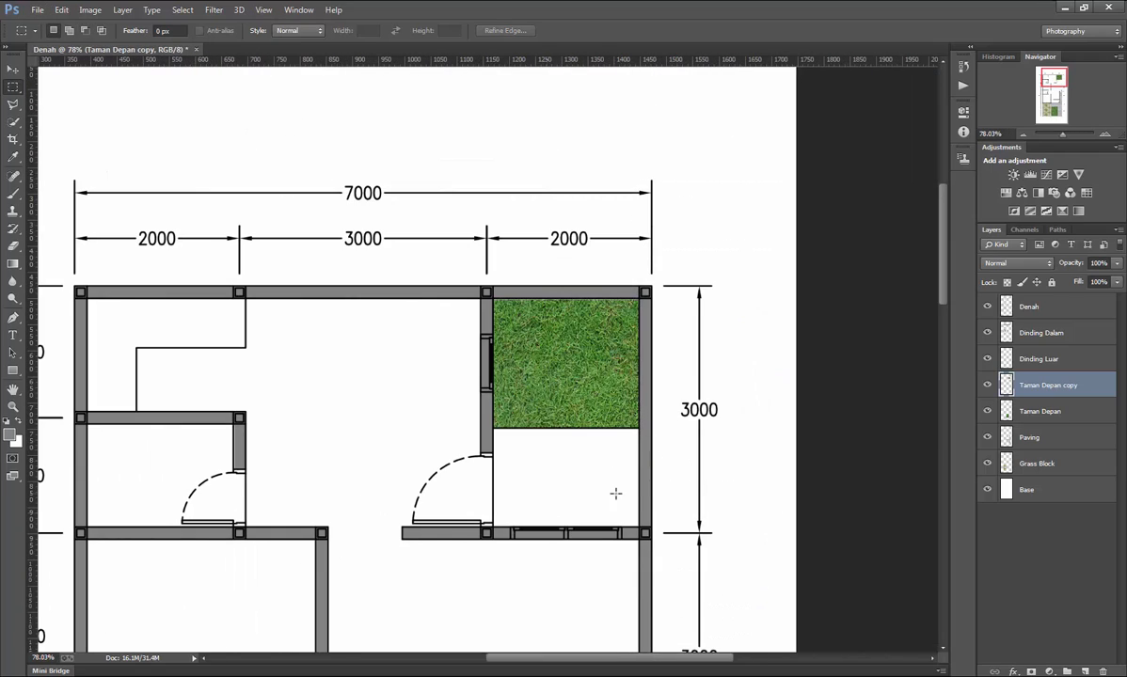
Fit the whole floor plan in view and open the brun-porcelain-tile_5344_1000.jpg texture from the Base folder.
click(14, 407)
right_click(312, 328)
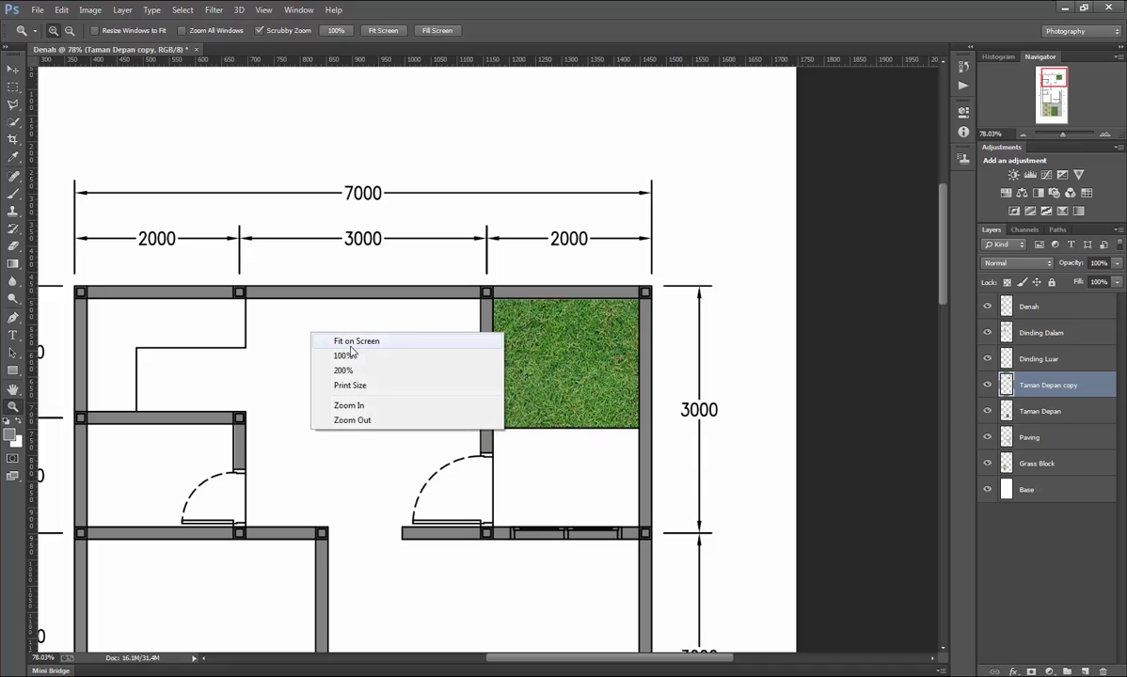
click(327, 335)
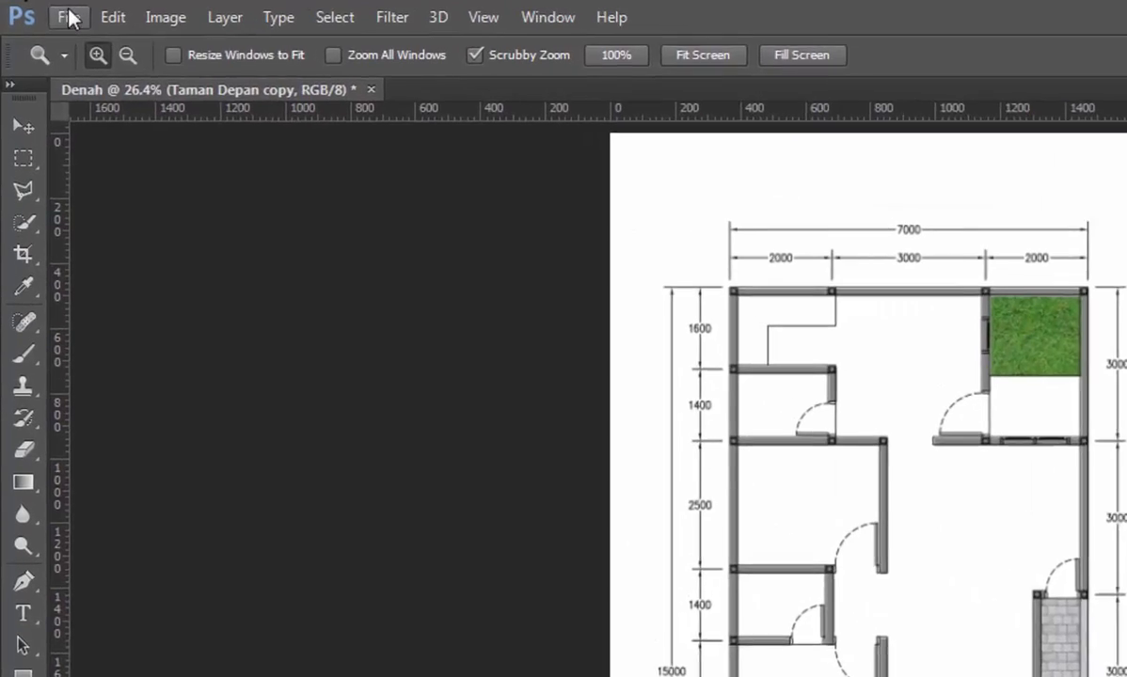
click(38, 10)
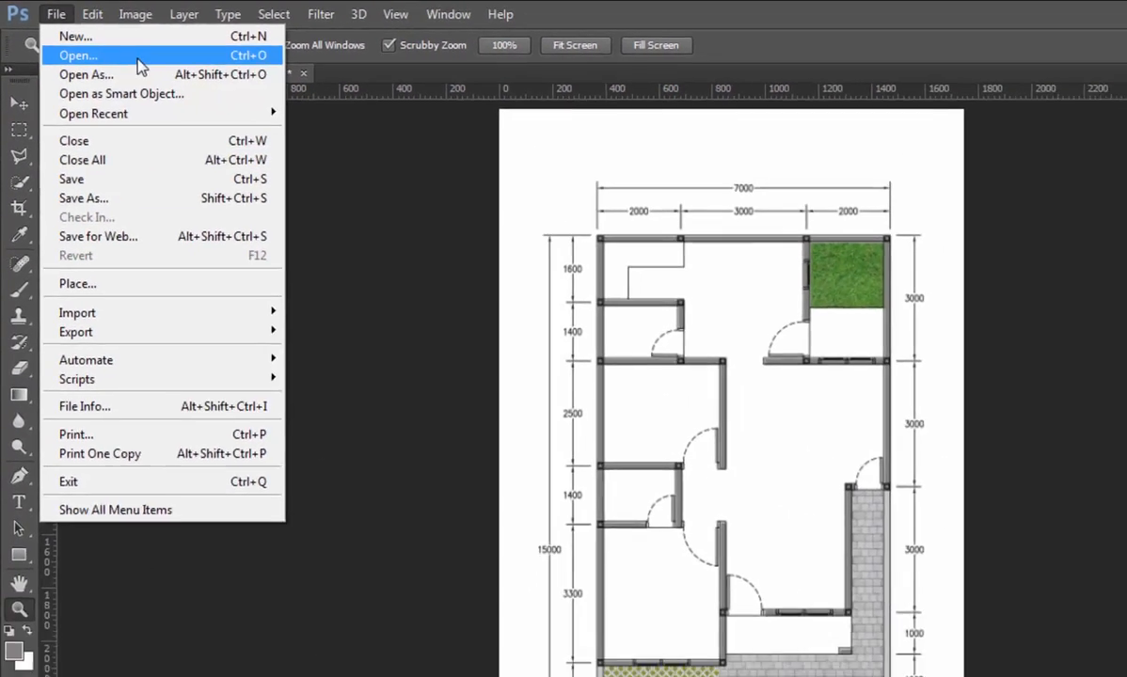
click(131, 74)
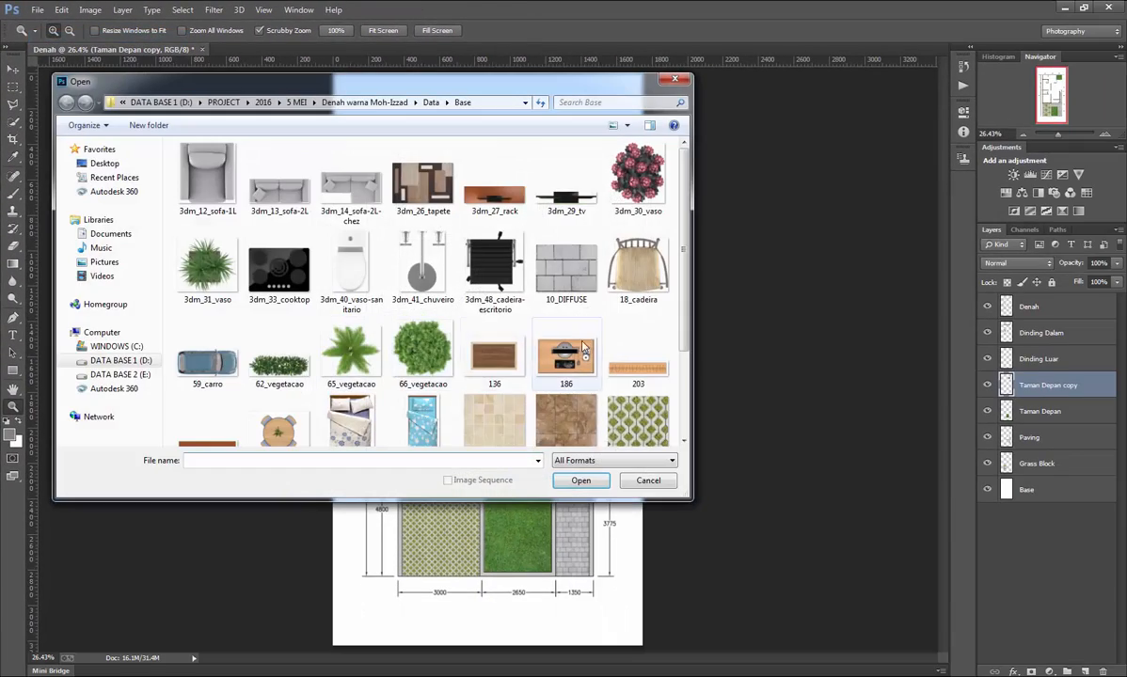
click(541, 367)
scroll(538, 369, down, 2)
double_click(565, 254)
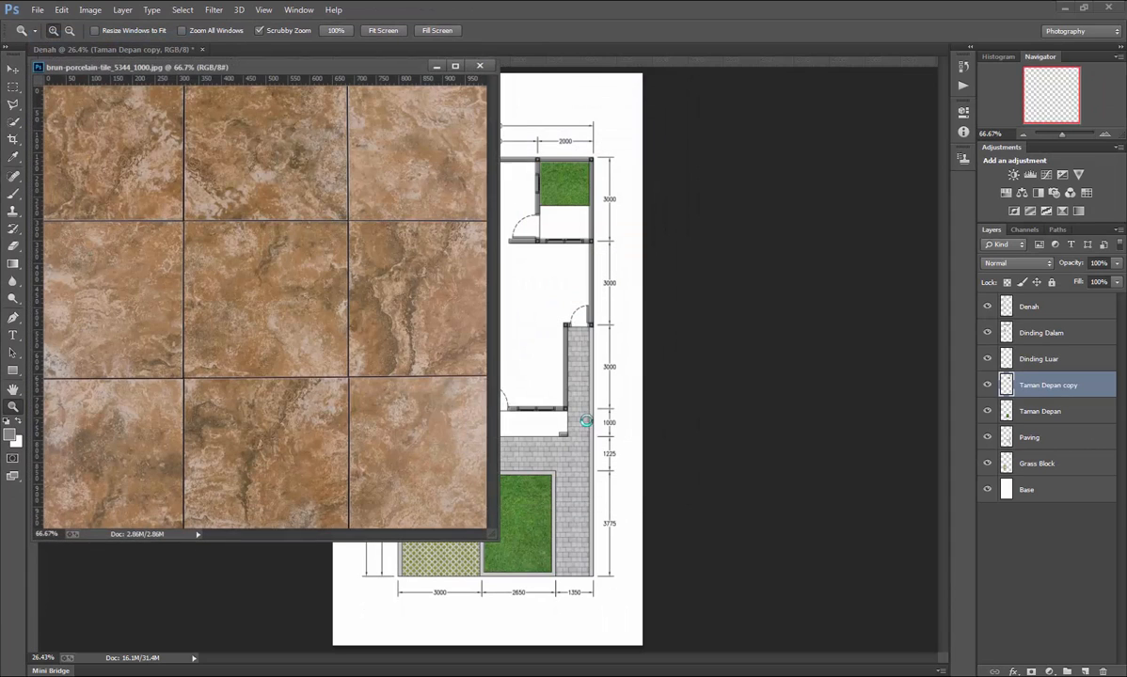
Copy the porcelain tile texture into the Denah floor plan as a layer above Taman Depan copy and close the tile image.
click(12, 70)
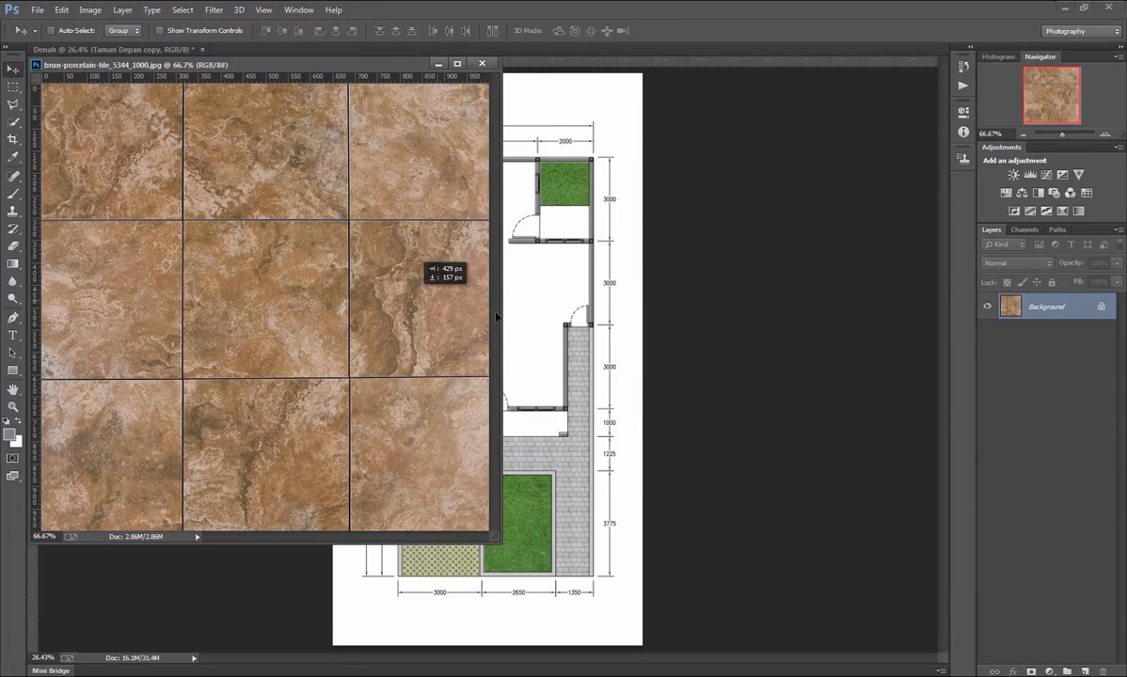
drag(496, 317, 564, 326)
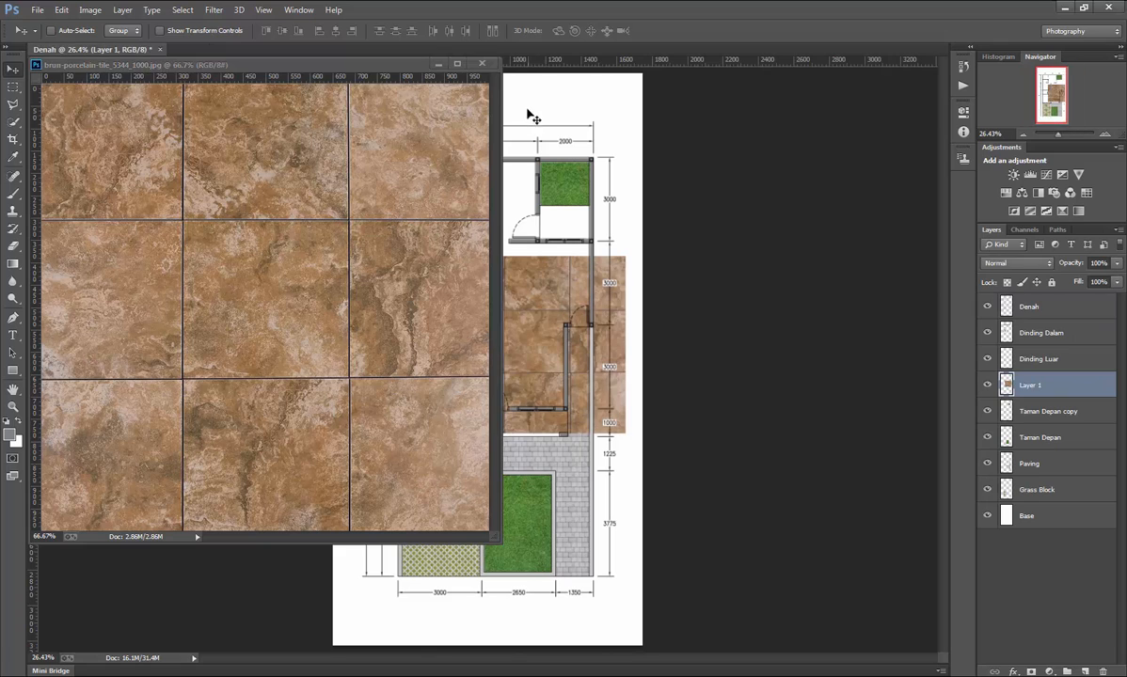
click(482, 64)
Scale the tile layer down proportionally and place it on the front terrace, against the left wall just above the paving.
key(ctrl+t)
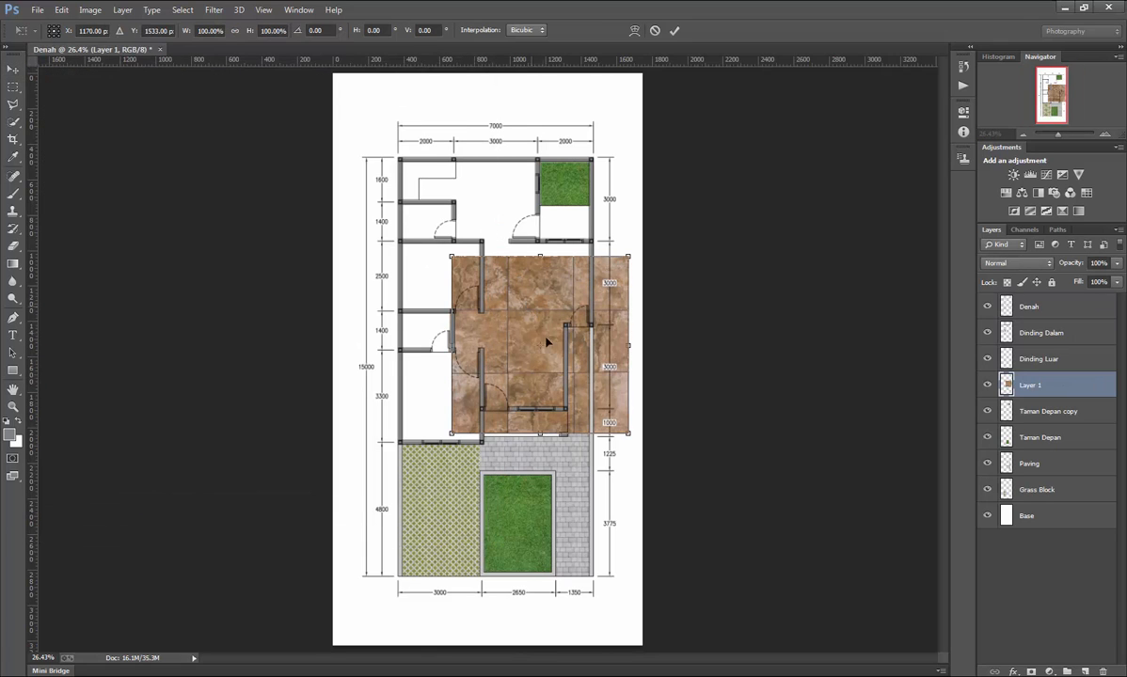
scroll(606, 418, up, 6)
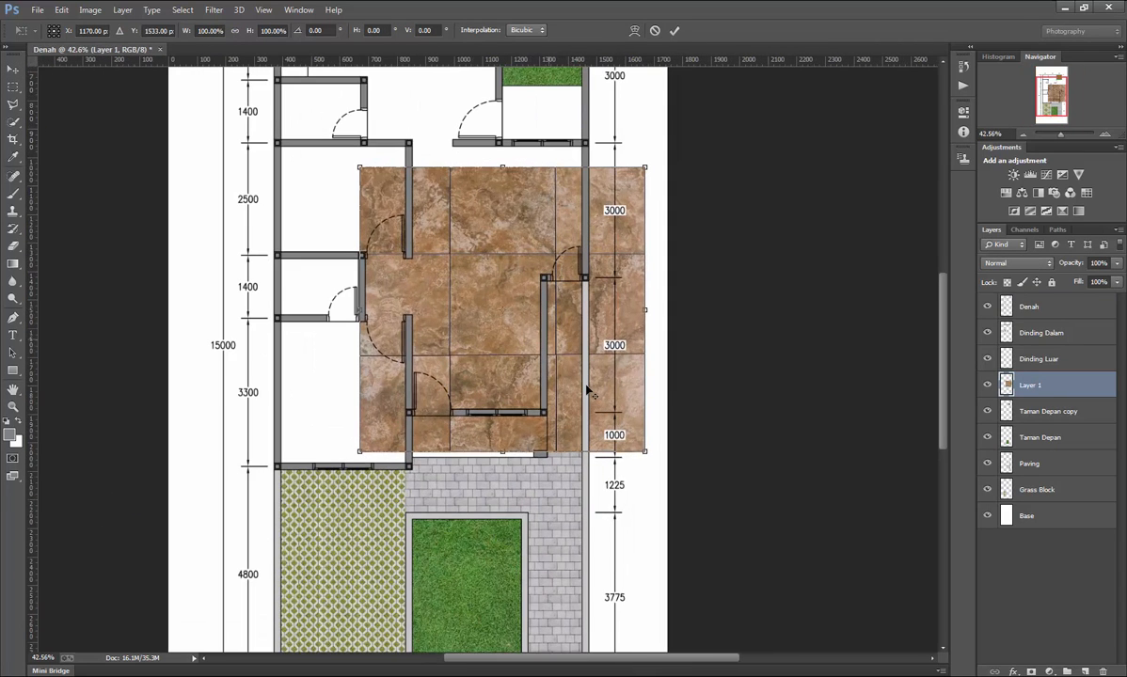
drag(650, 462, 342, 459)
key(Return)
scroll(445, 448, up, 4)
scroll(445, 448, up, 4)
Nudge the tile layer until its lower-left corner meets the terrace's wall and front edge line.
key(Left)
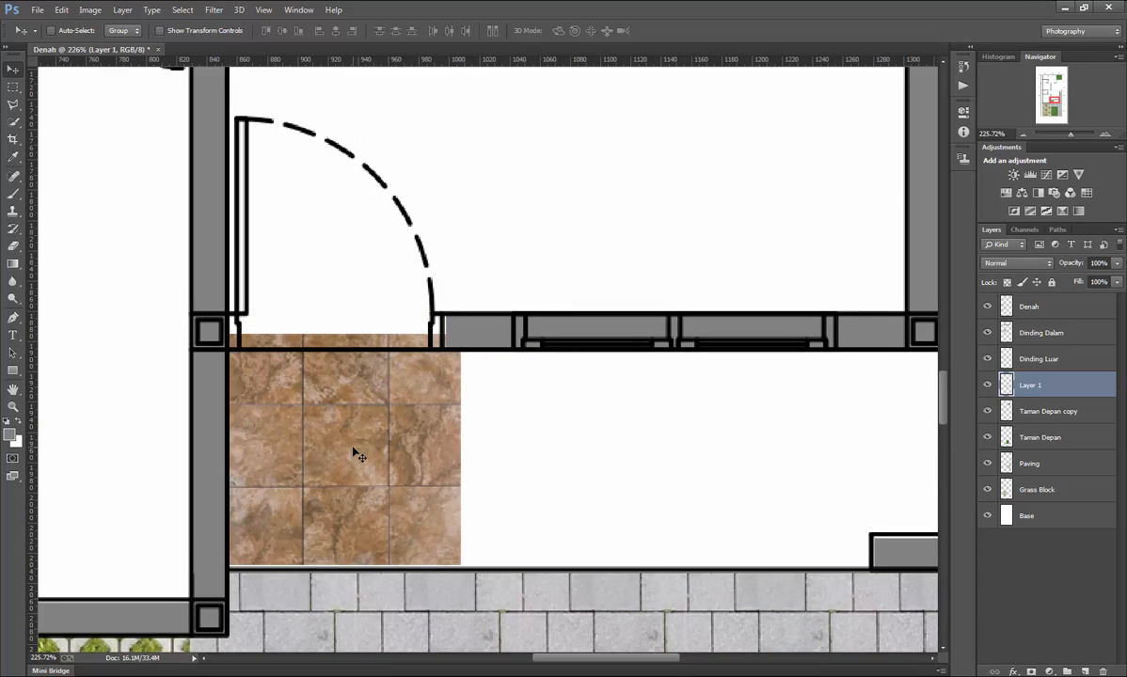
key(Right)
key(Down)
key(Left)
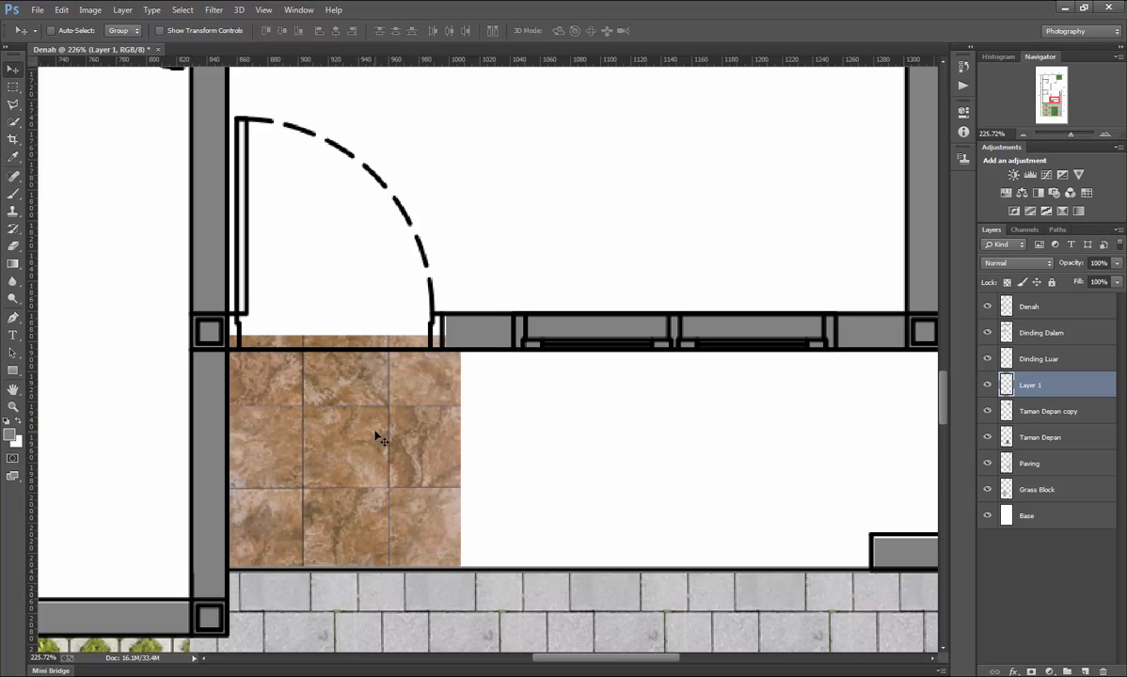
Scale the tile layer proportionally to 94.12%, 144 px square, so its upper edge meets the terrace's upper boundary line.
key(ctrl+t)
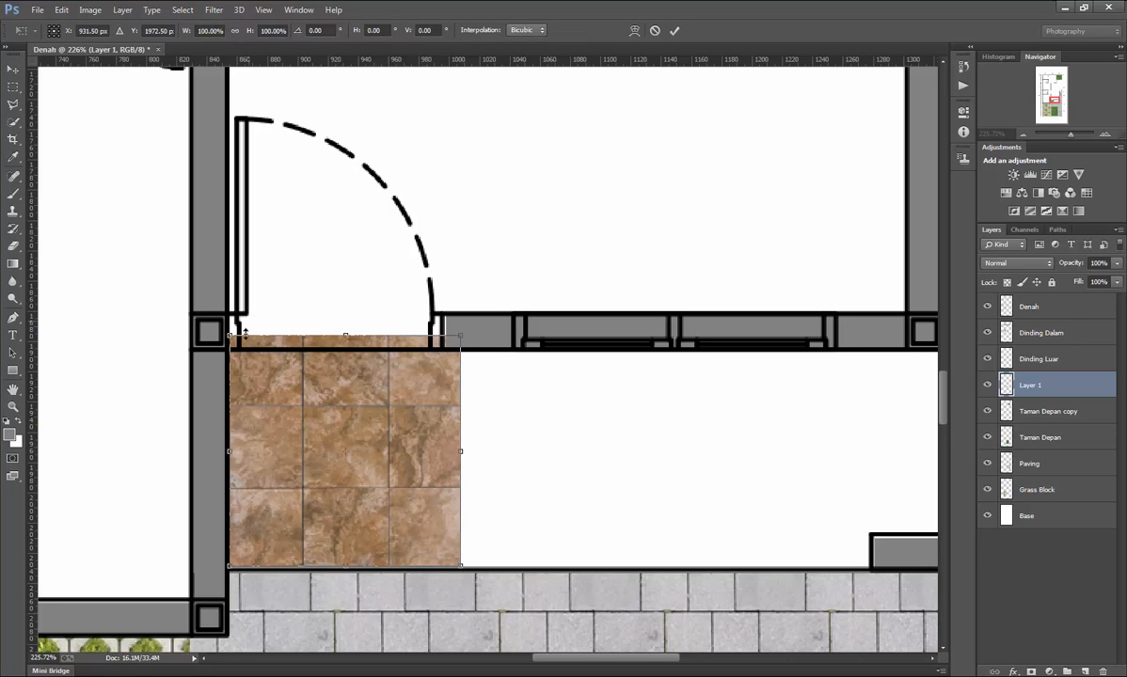
drag(228, 335, 242, 350)
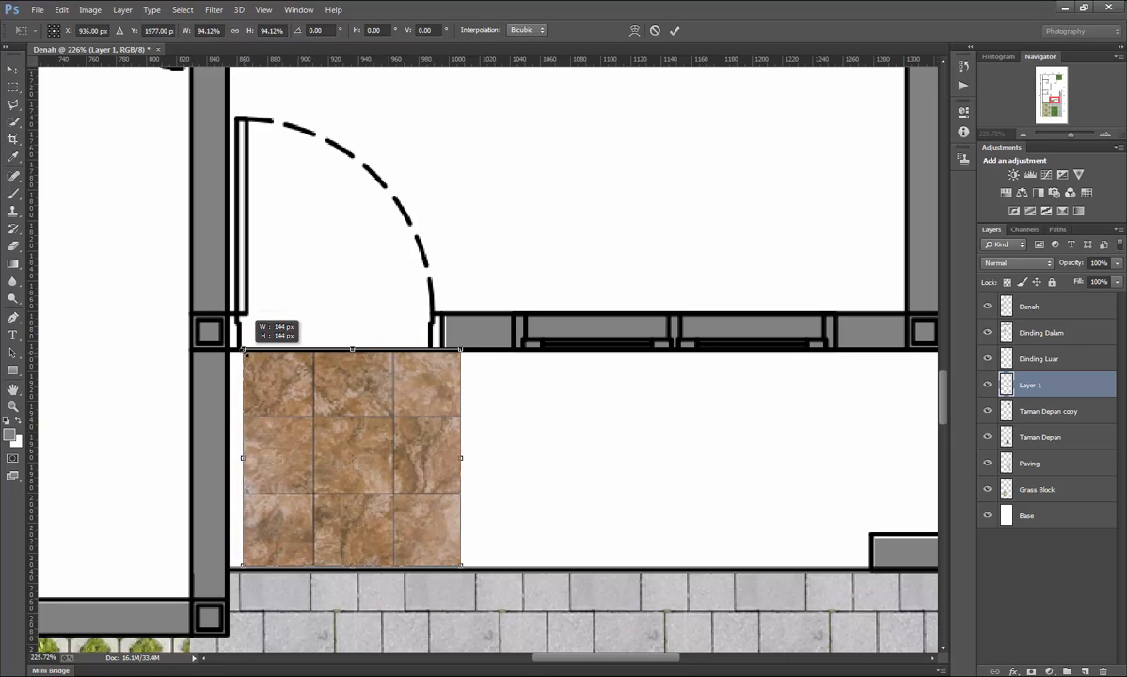
key(Return)
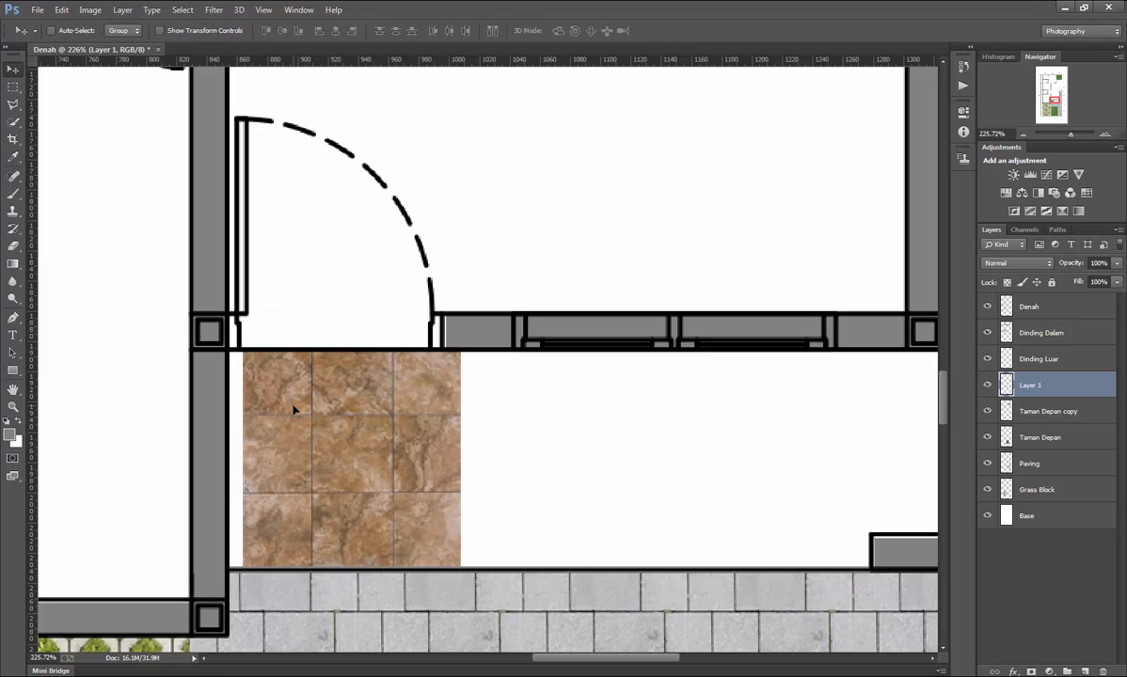
Nudge the porcelain tile layer left until it is flush with the terrace's left wall.
key(Left)
key(Left)
key(Left)
key(Left)
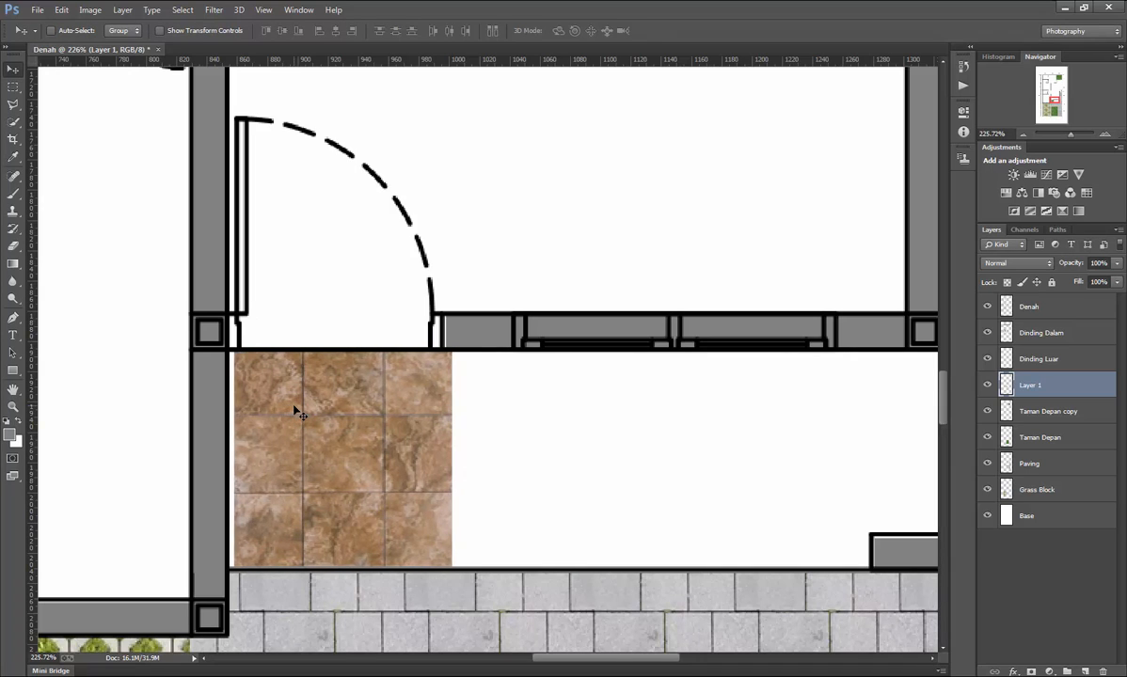
Duplicate the tile layer and place the copy directly against the original's right edge.
key(ctrl+j)
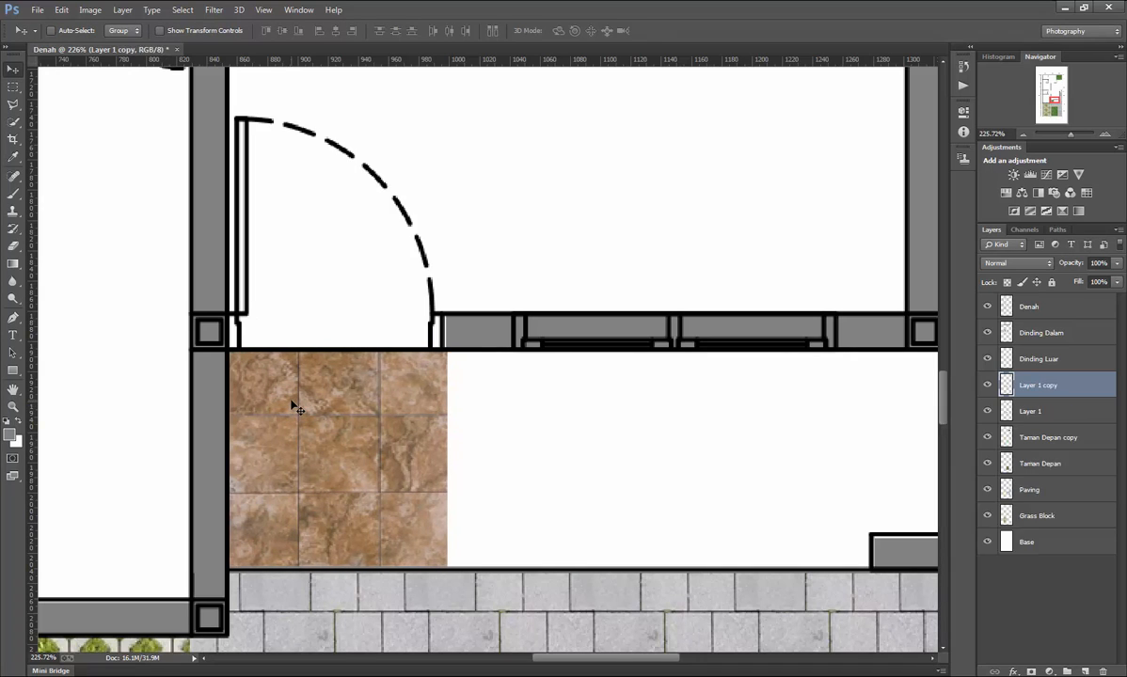
drag(311, 408, 527, 409)
scroll(522, 405, up, 3)
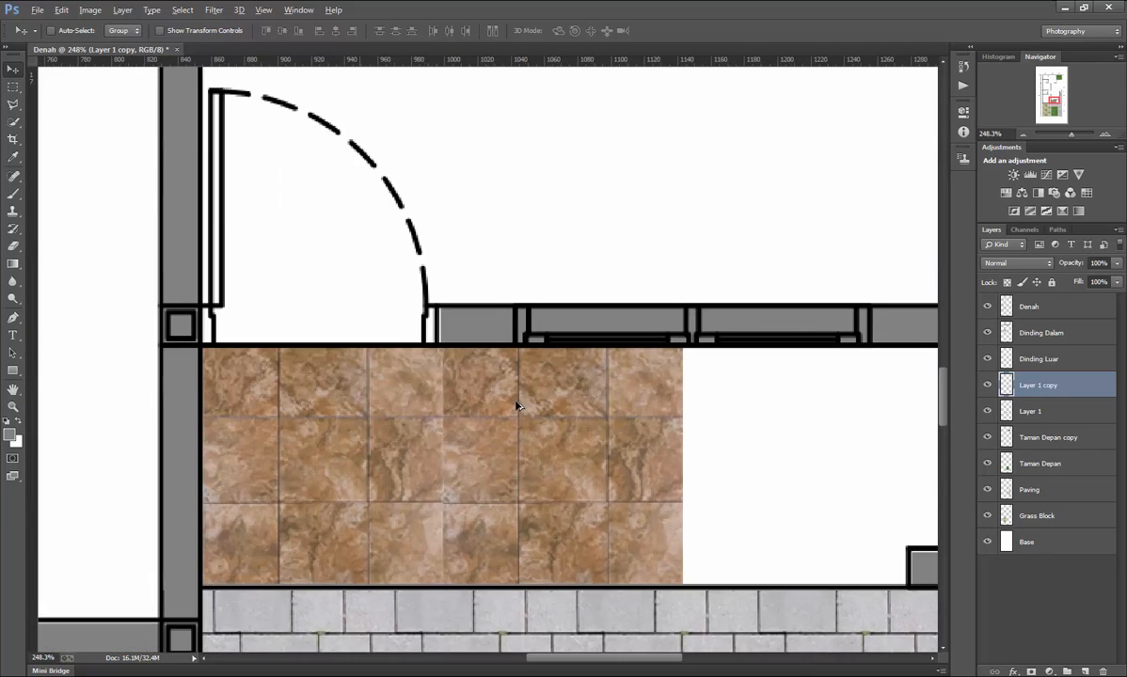
scroll(456, 370, down, 5)
scroll(466, 372, up, 2)
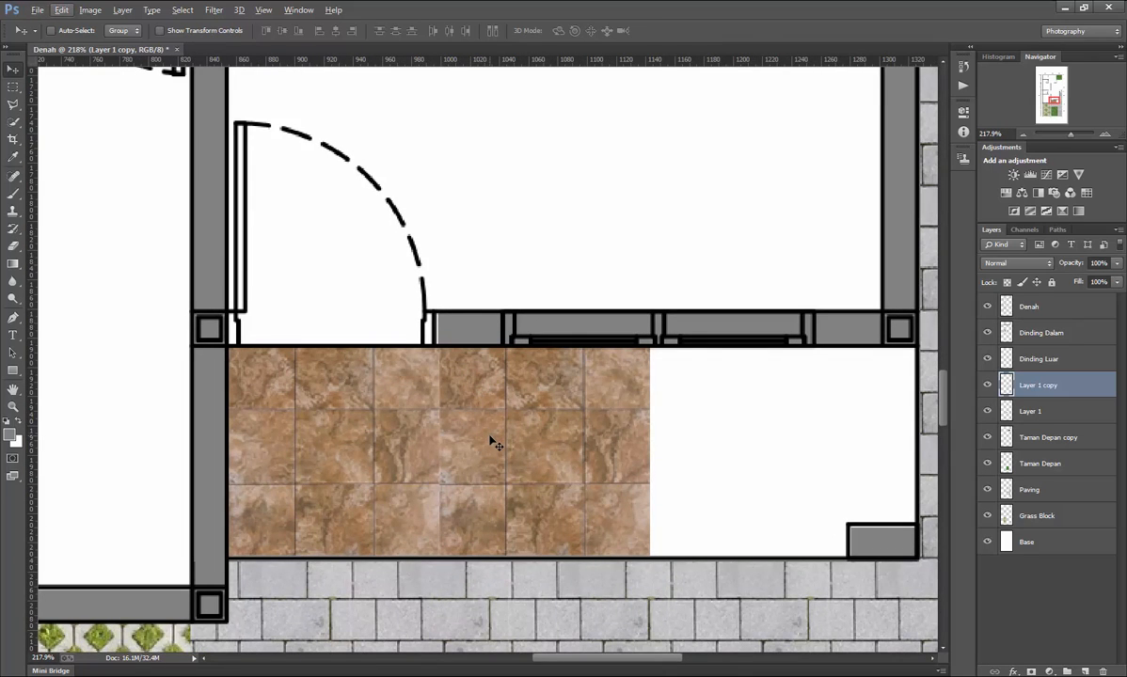
Nudge the tile copy left until its first column overlaps the original's last column and the joints line up.
drag(485, 445, 479, 446)
key(Left)
key(Left)
key(Left)
key(Left)
key(Left)
key(Left)
key(Left)
key(Left)
key(Left)
key(Left)
key(Left)
key(Left)
key(Left)
key(Left)
key(Left)
key(Left)
key(Left)
key(Left)
key(Left)
key(Left)
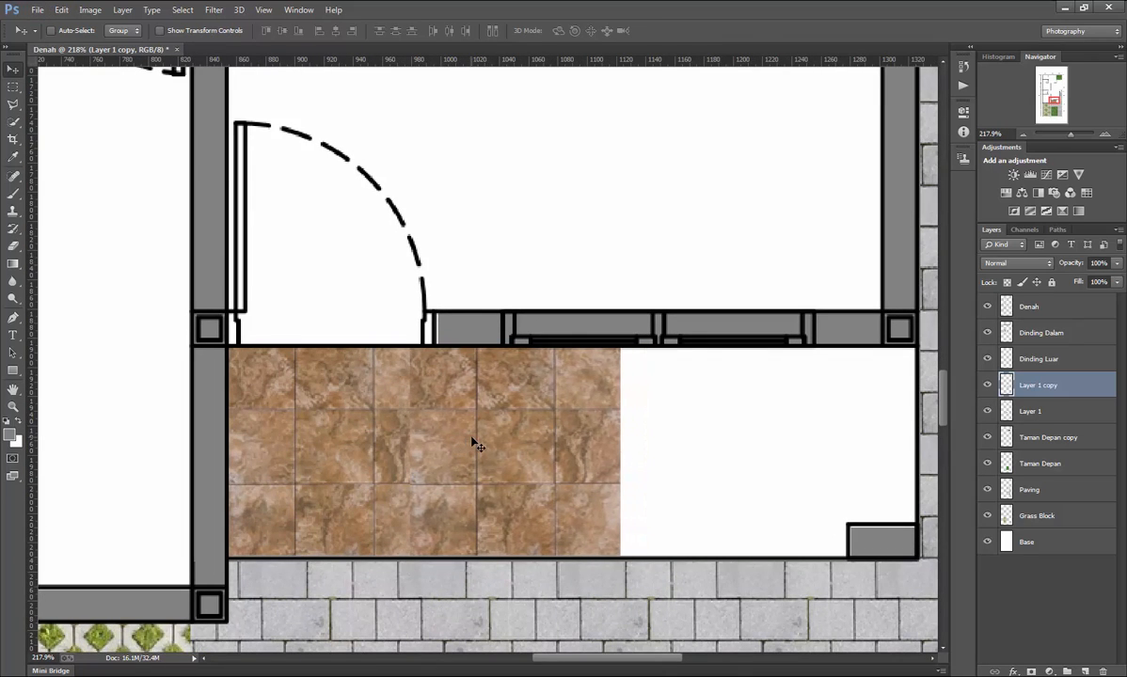
key(Left)
key(Left)
key(Left)
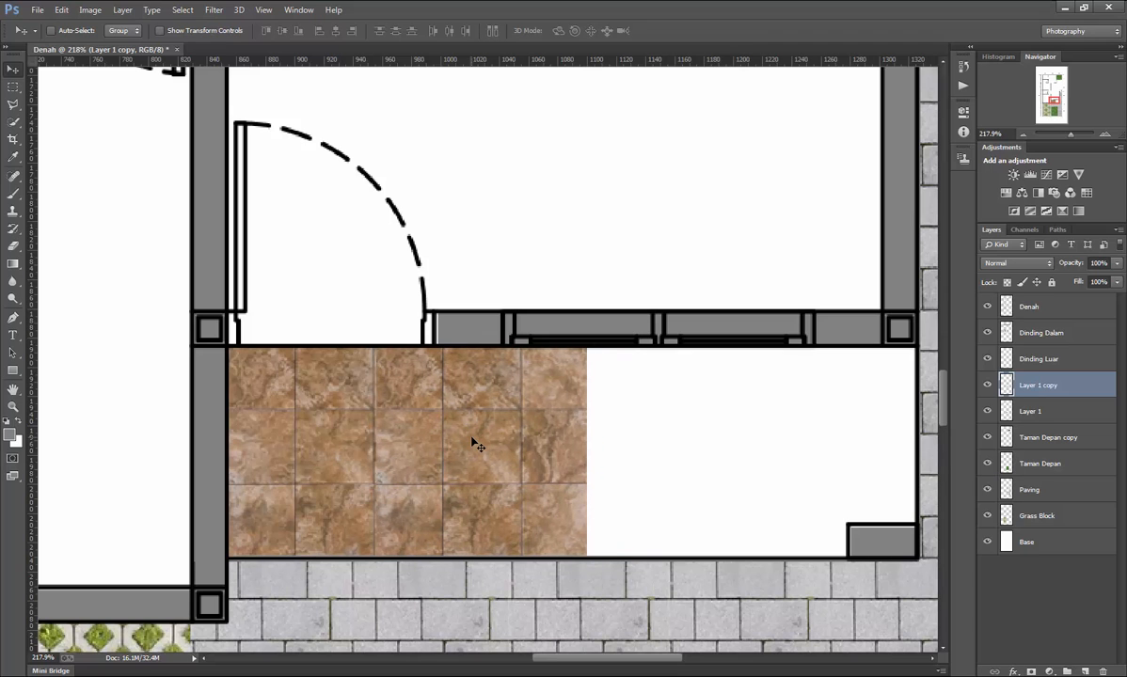
Duplicate both tile layers together and fit the copies to the right of the originals, continuing the tile pattern across the terrace.
scroll(471, 438, down, 5)
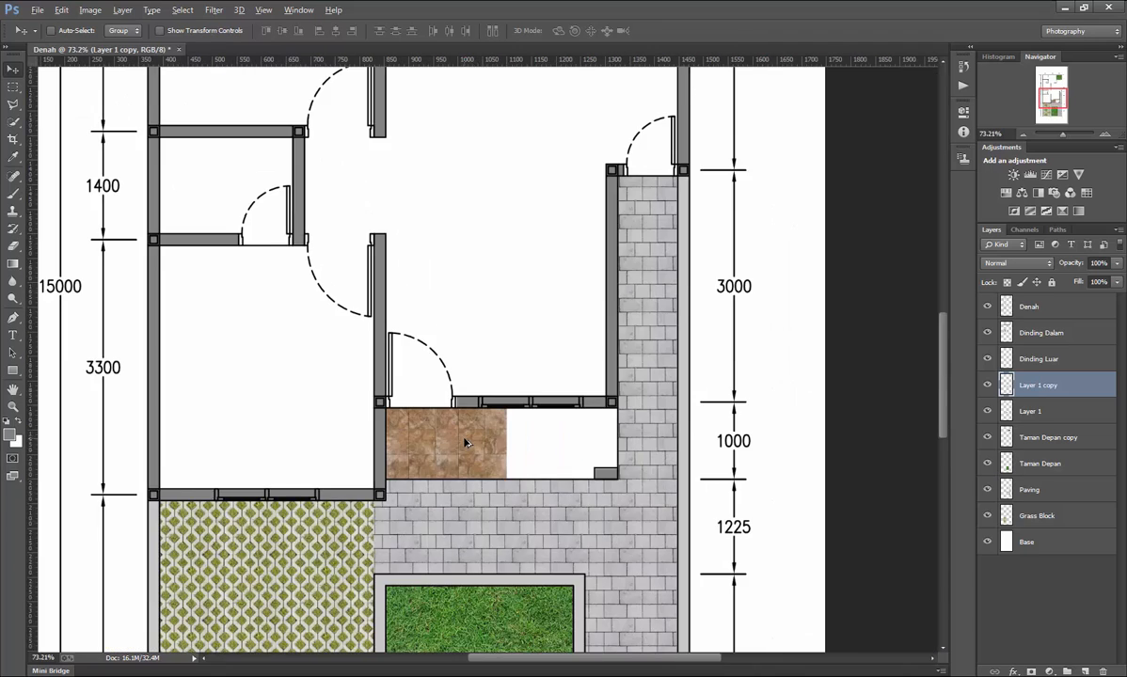
scroll(465, 443, up, 2)
shift+click(1075, 414)
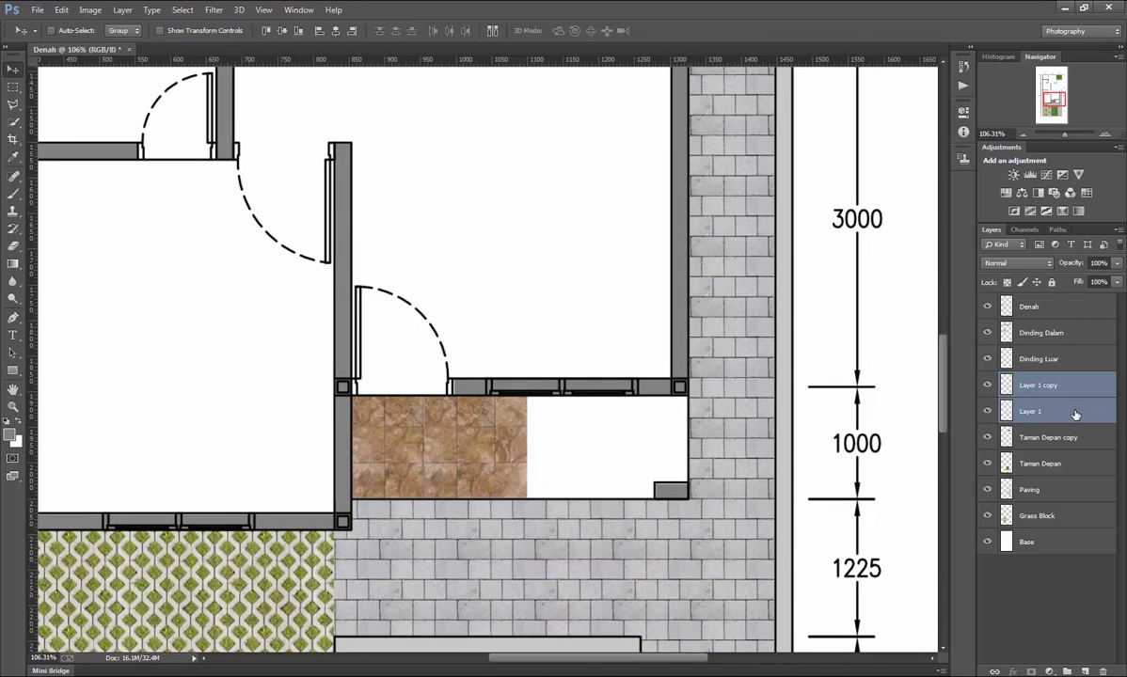
key(ctrl+j)
key(Right)
key(Right)
key(Right)
key(Right)
key(Right)
key(Right)
key(Right)
key(Right)
key(Right)
key(Right)
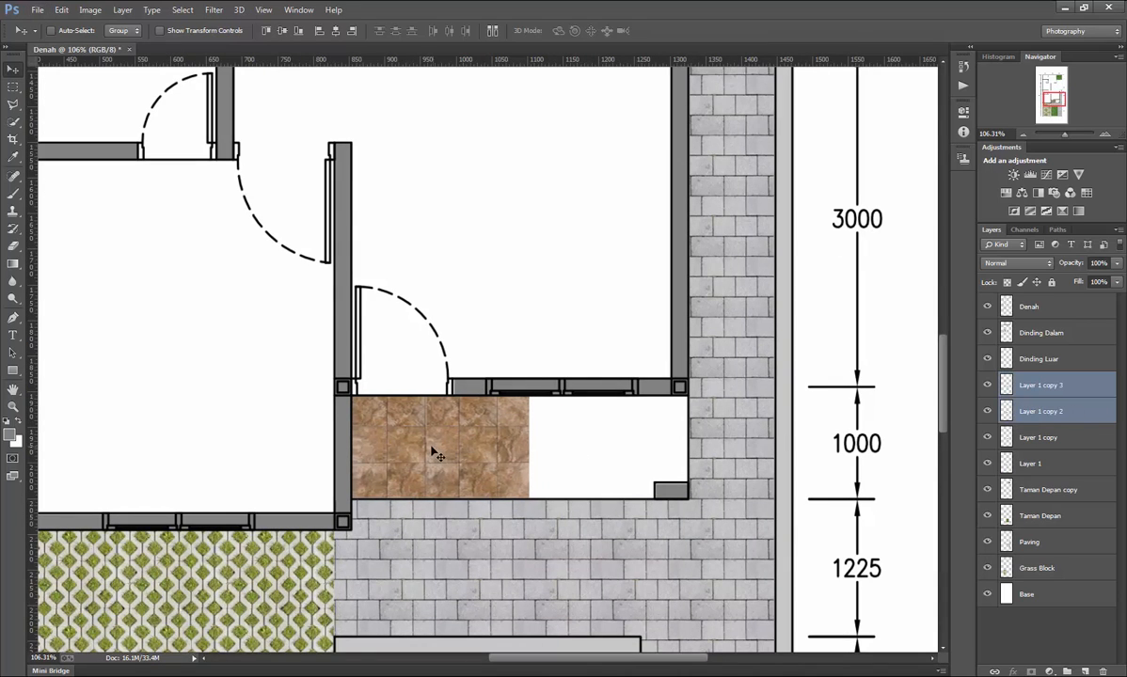
drag(359, 454, 544, 448)
key(Left)
key(Left)
key(Left)
key(Left)
key(Left)
key(Left)
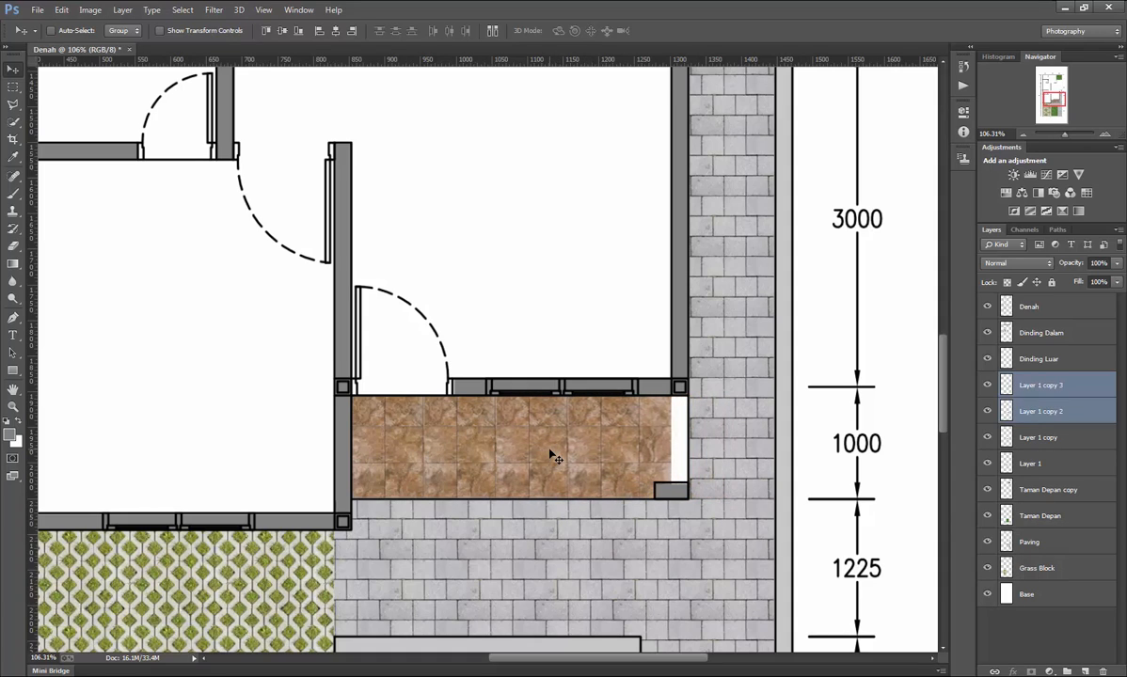
key(Left)
Duplicate the Layer 1 copy 3 tiles to the right so the tiling extends past the terrace's right edge line.
ctrl+click(1039, 440)
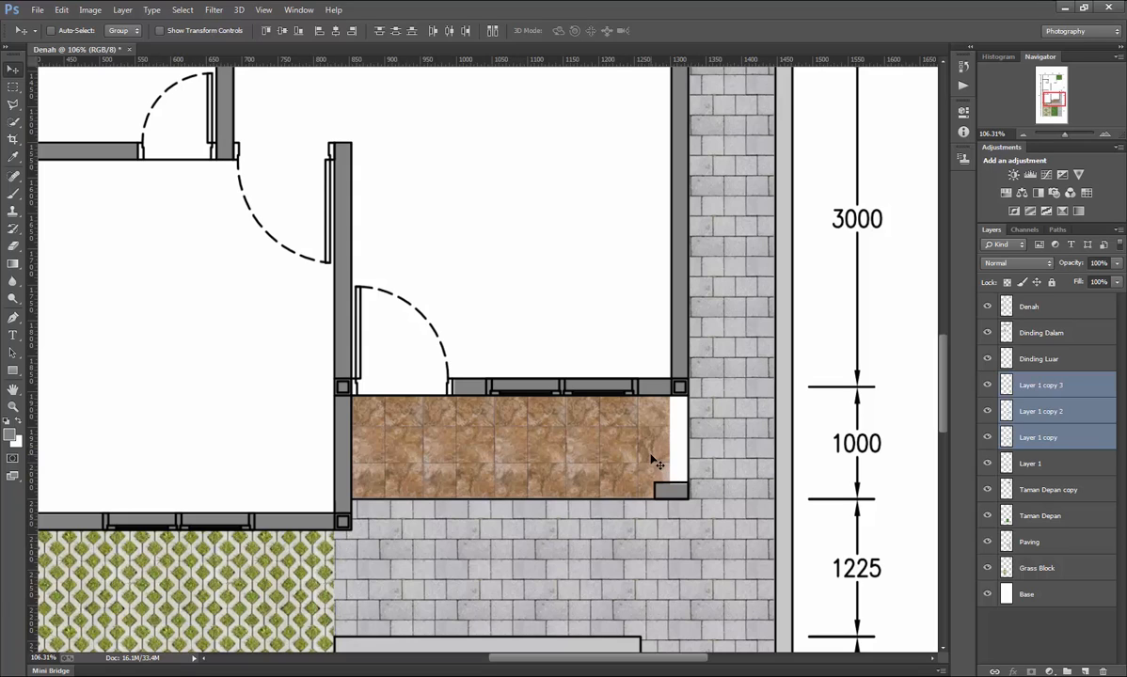
click(1020, 395)
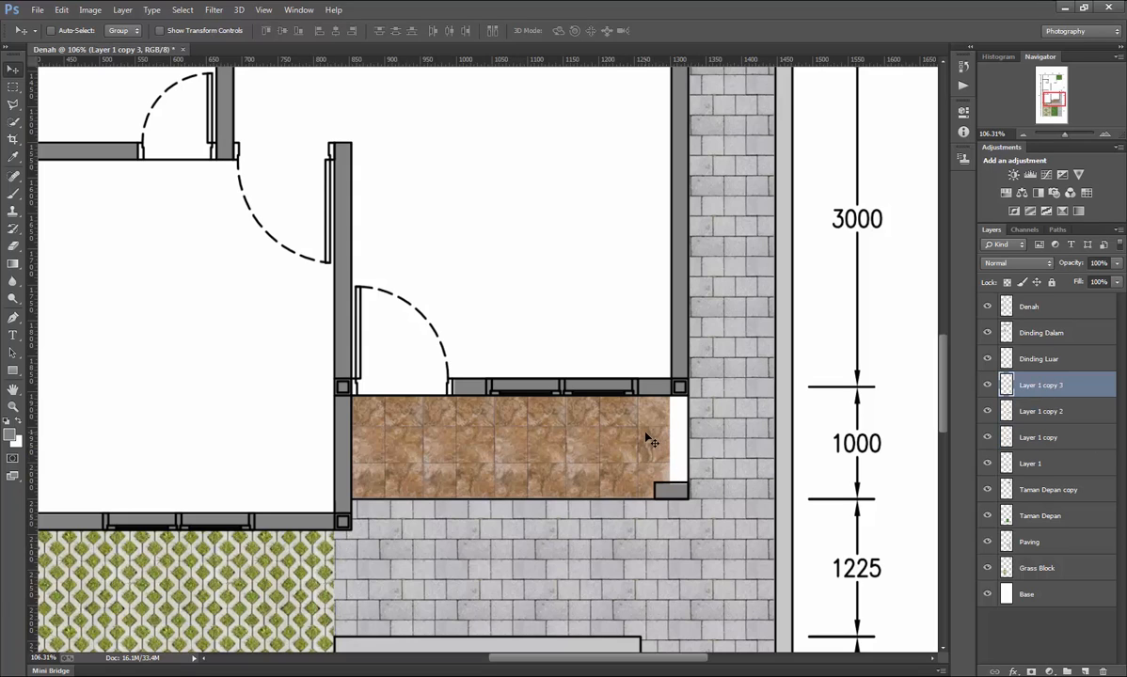
drag(625, 438, 698, 438)
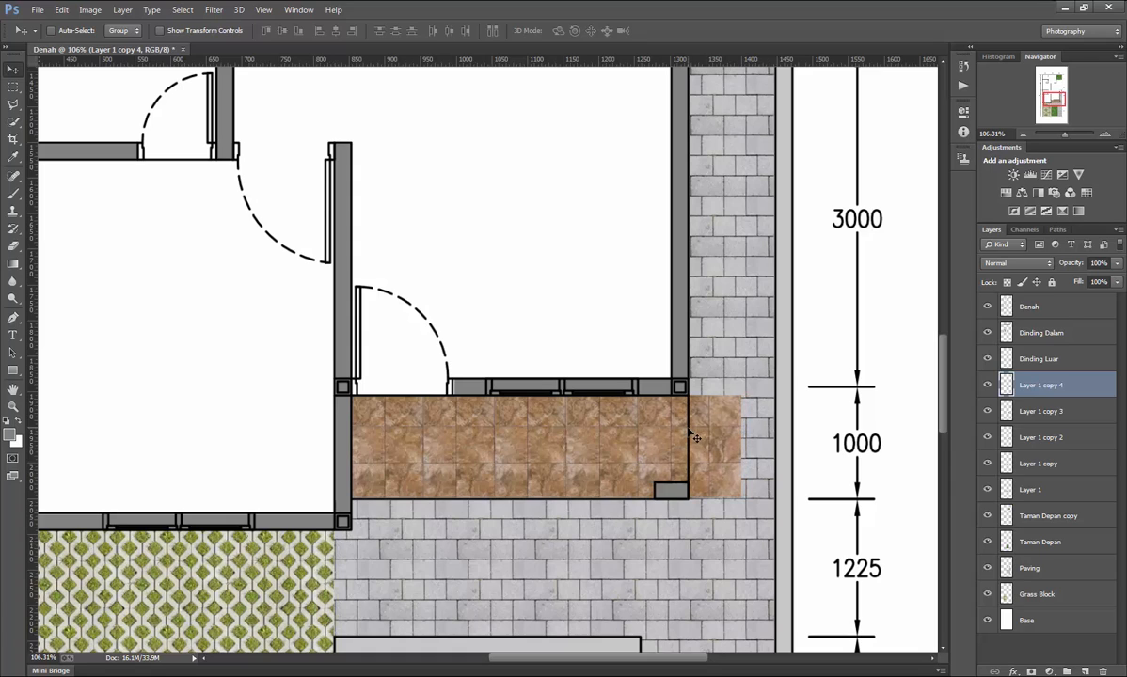
Merge the five tile layers into one and rename it Teras Depan.
shift+click(1063, 490)
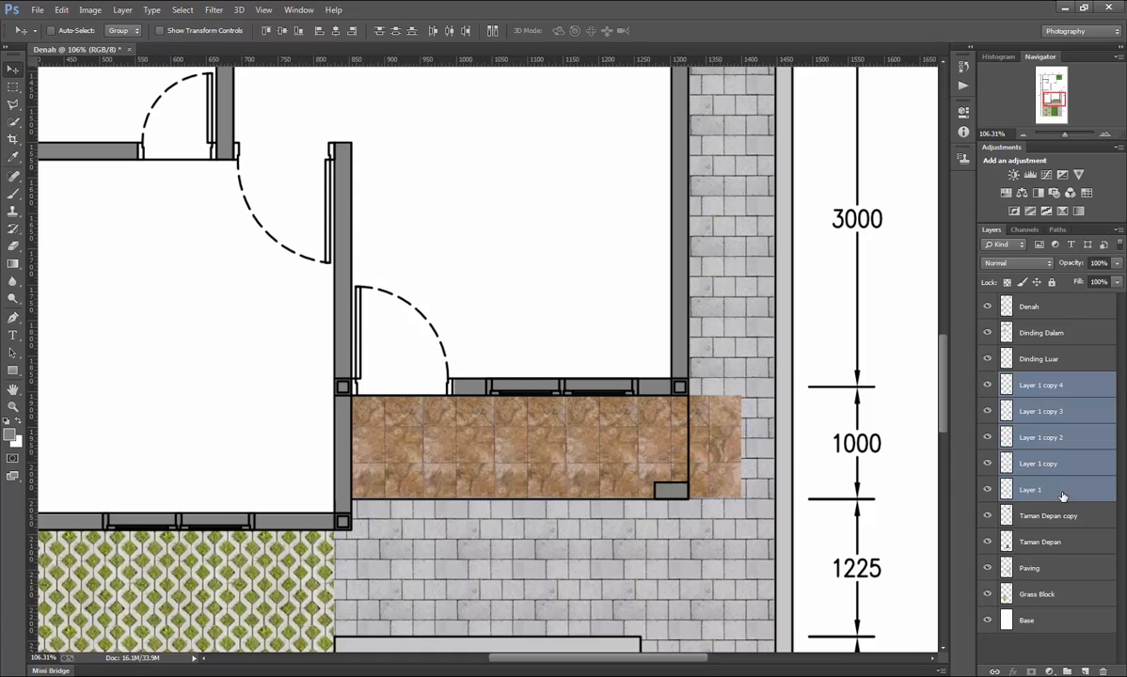
key(ctrl+e)
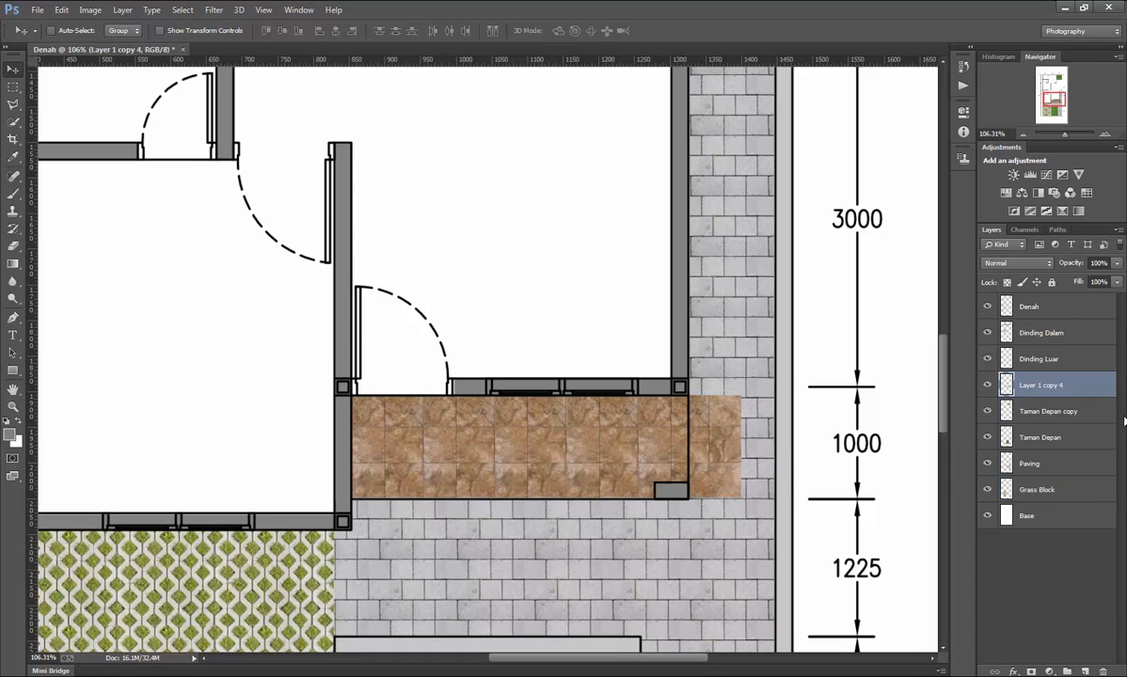
double_click(1046, 385)
text(Teras Depan)
key(Return)
Duplicate the Teras Depan layer and move the copy up into the room above the front terrace.
key(ctrl+j)
scroll(461, 298, up, 2)
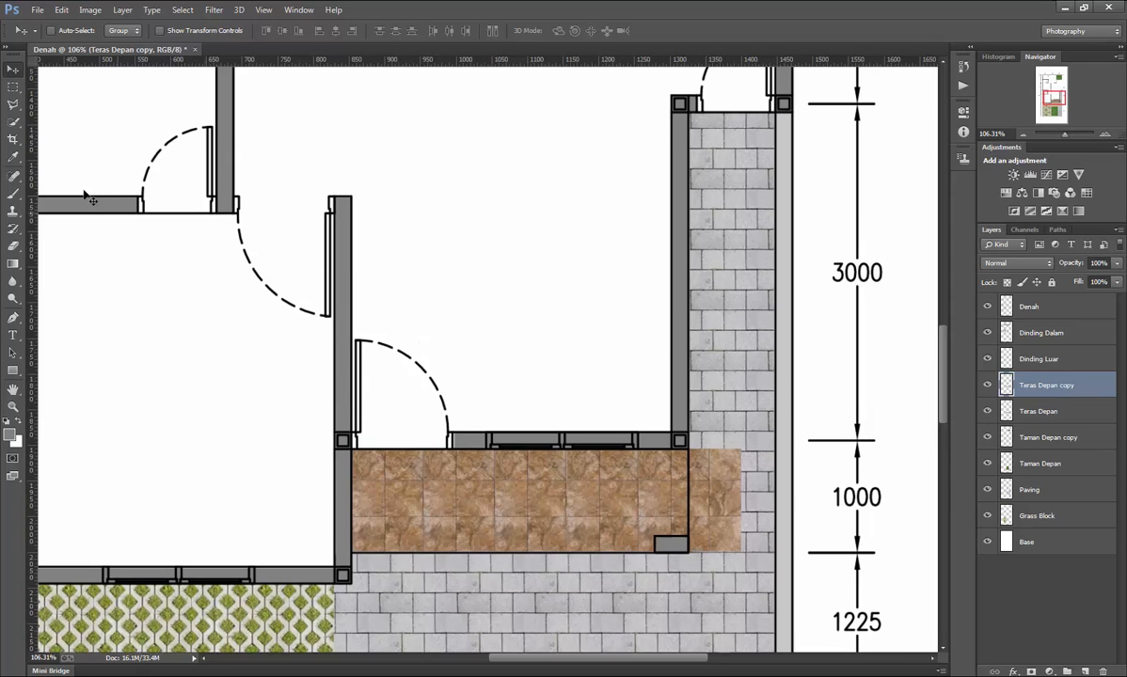
drag(487, 501, 509, 160)
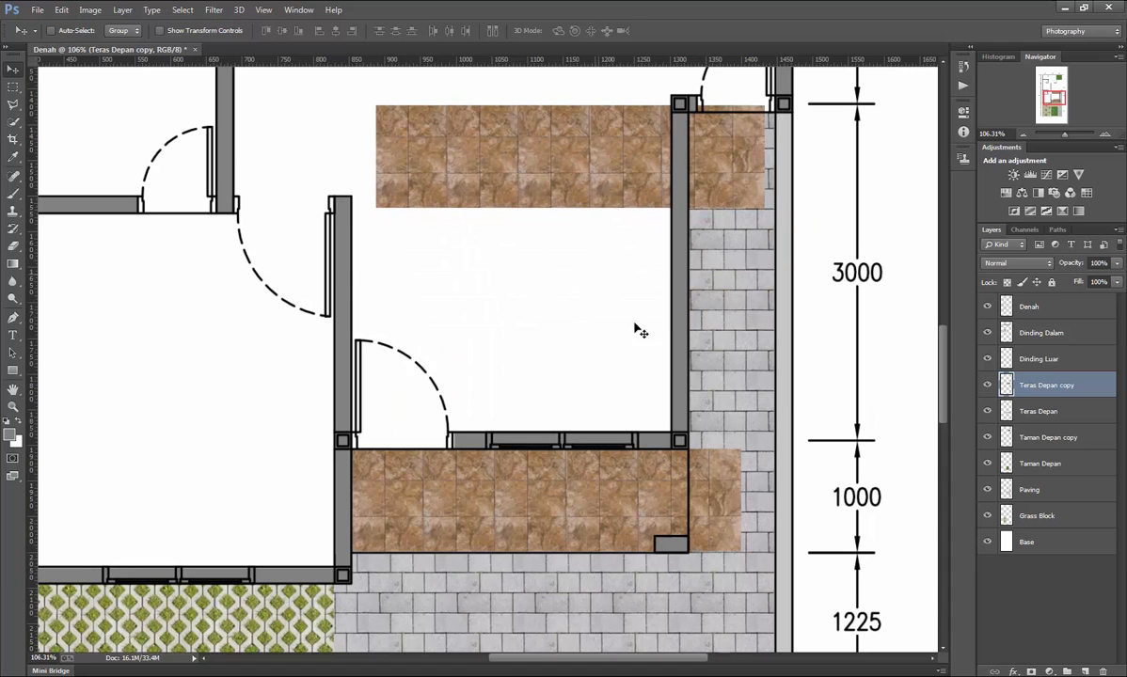
Select the part of Teras Depan beyond the terrace's right edge line with a rectangular marquee, delete it and deselect.
click(1052, 412)
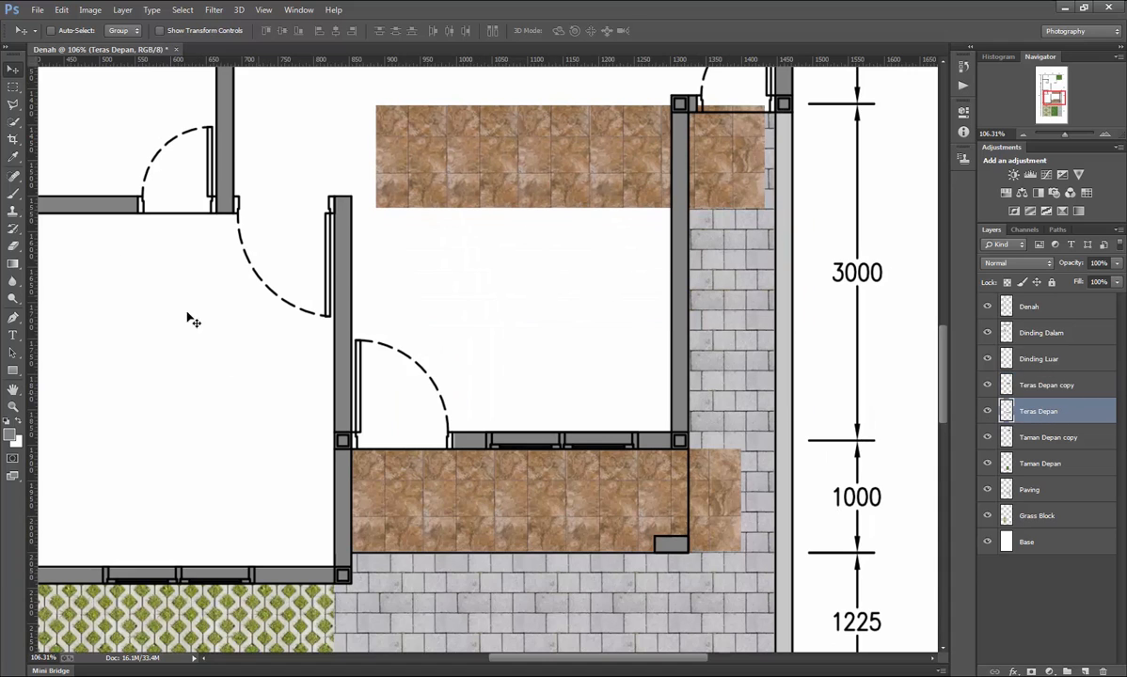
click(14, 88)
scroll(730, 536, up, 5)
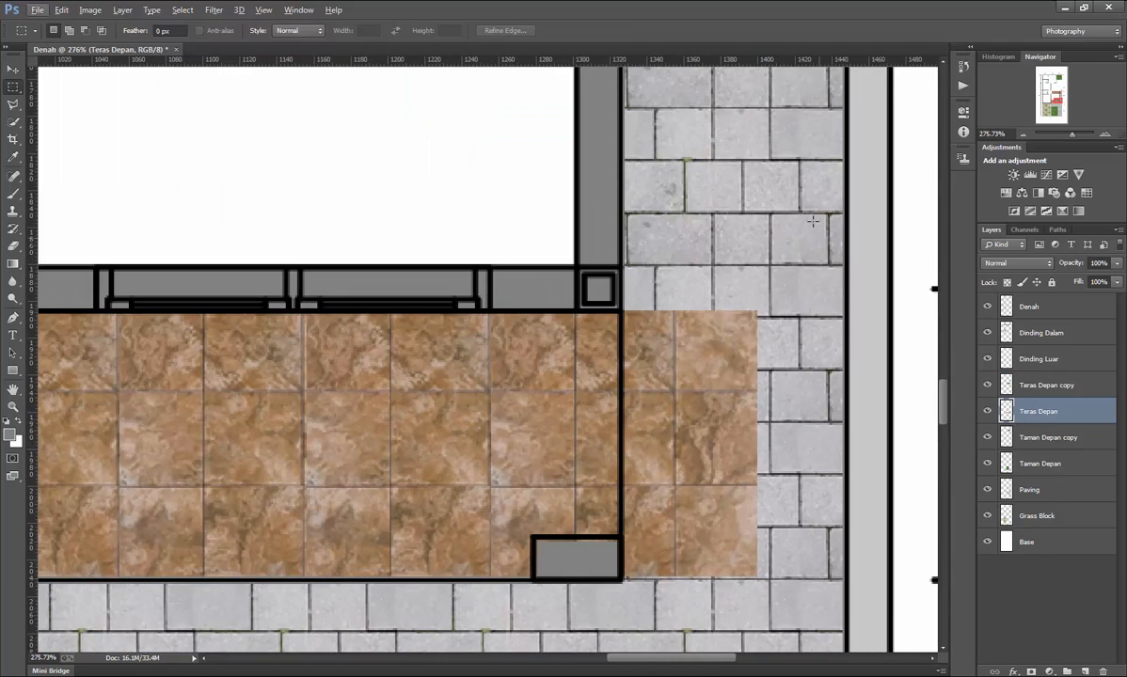
drag(813, 217, 620, 648)
scroll(663, 574, down, 5)
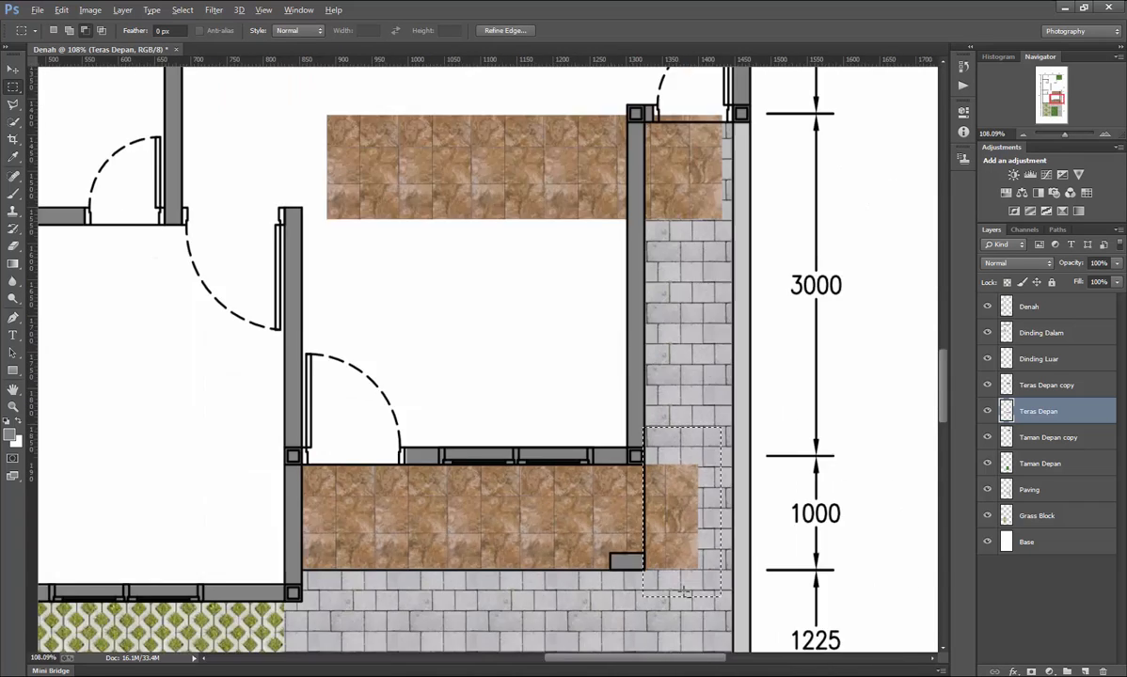
scroll(685, 591, up, 5)
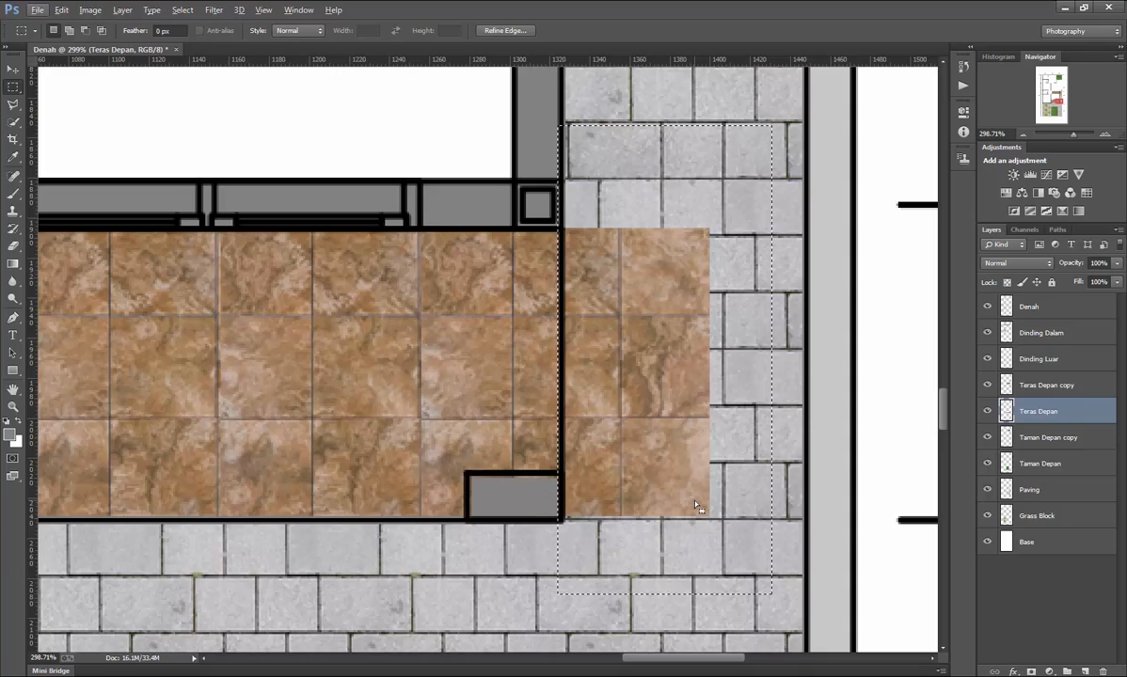
key(Delete)
key(ctrl+d)
scroll(670, 346, down, 3)
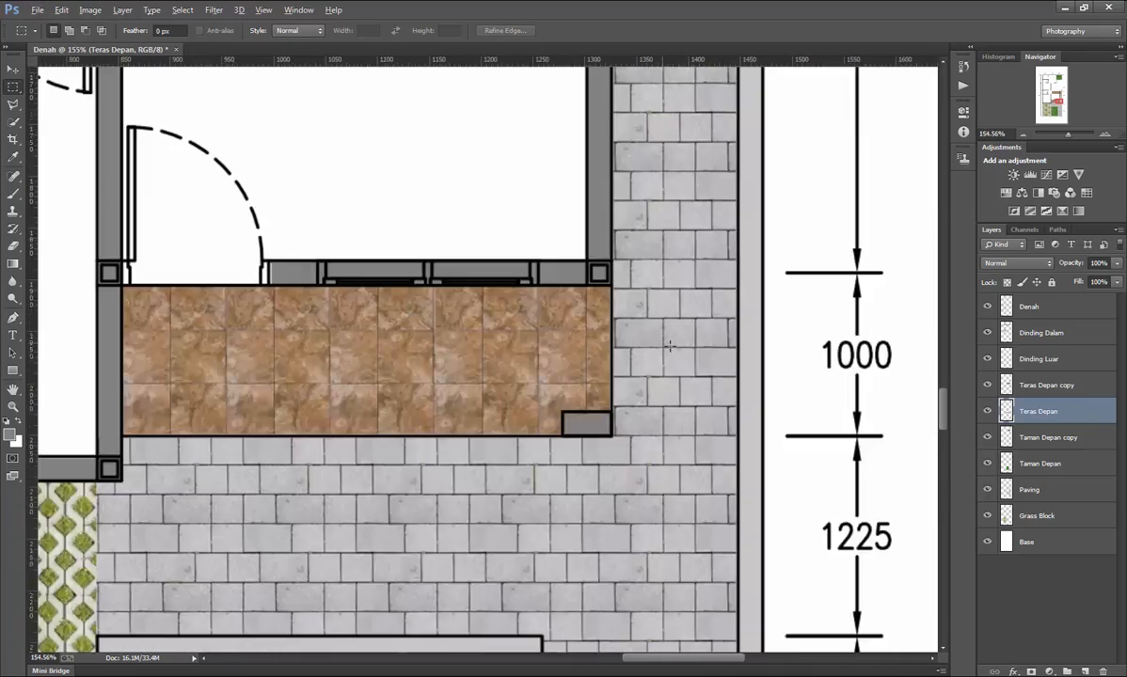
Select the Dinding Dalam wall layer and shift it slightly left to close the gap beside the front door.
scroll(670, 346, down, 4)
scroll(534, 319, up, 6)
scroll(470, 314, down, 3)
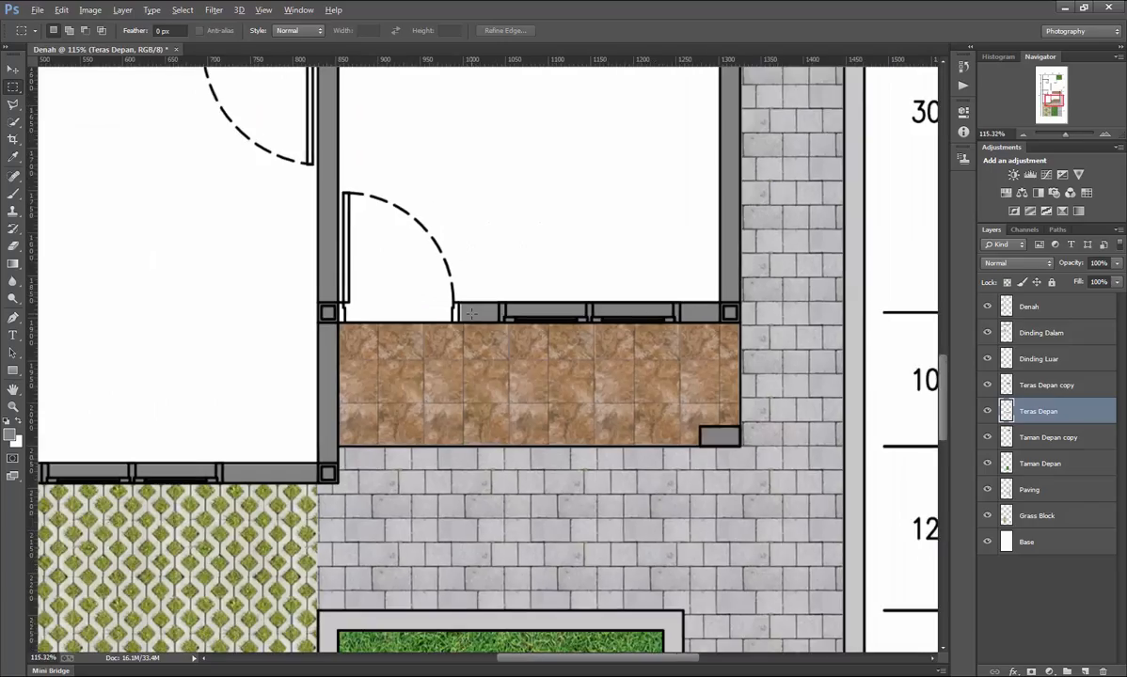
scroll(470, 313, down, 3)
scroll(507, 347, up, 1)
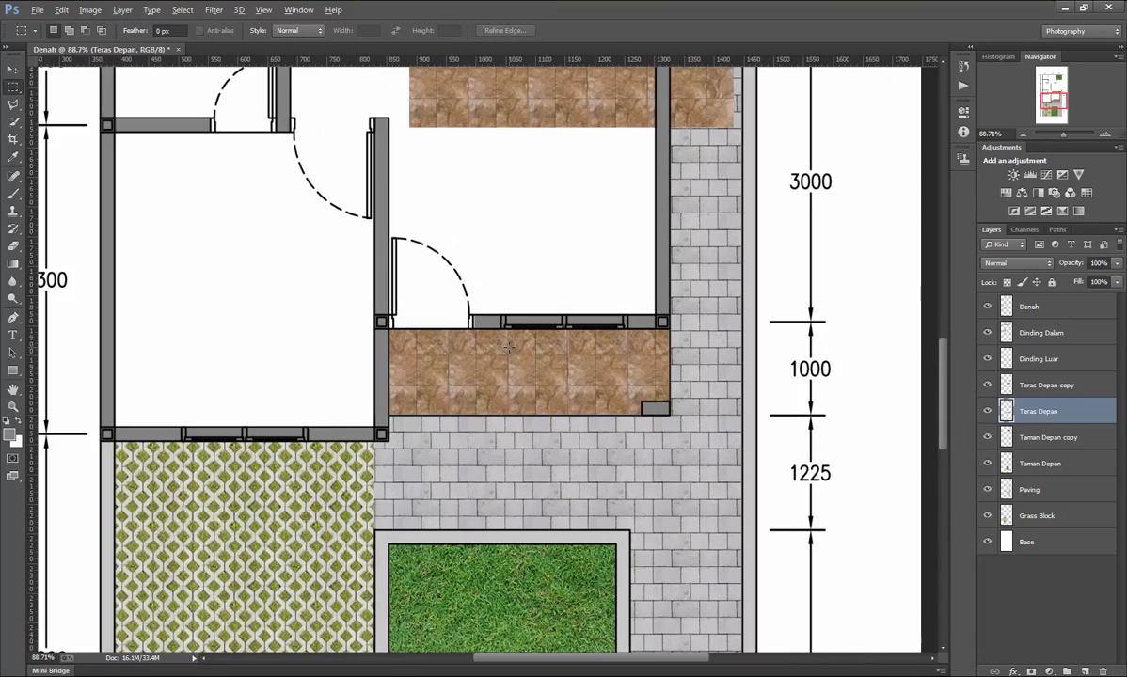
scroll(499, 351, up, 3)
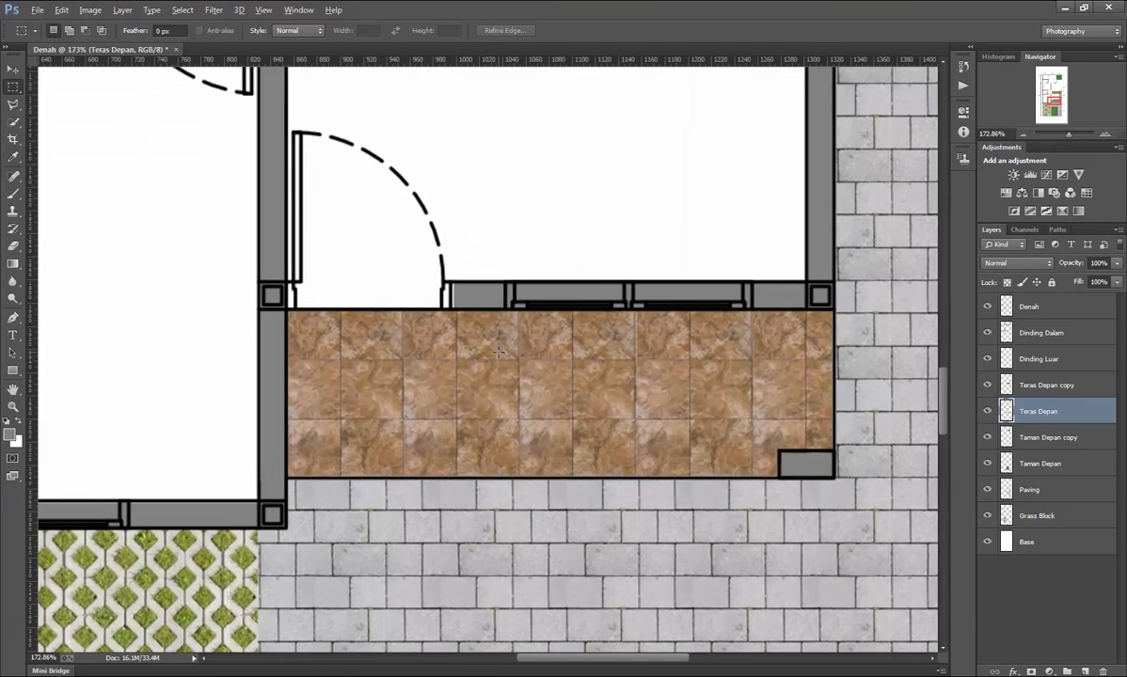
click(13, 68)
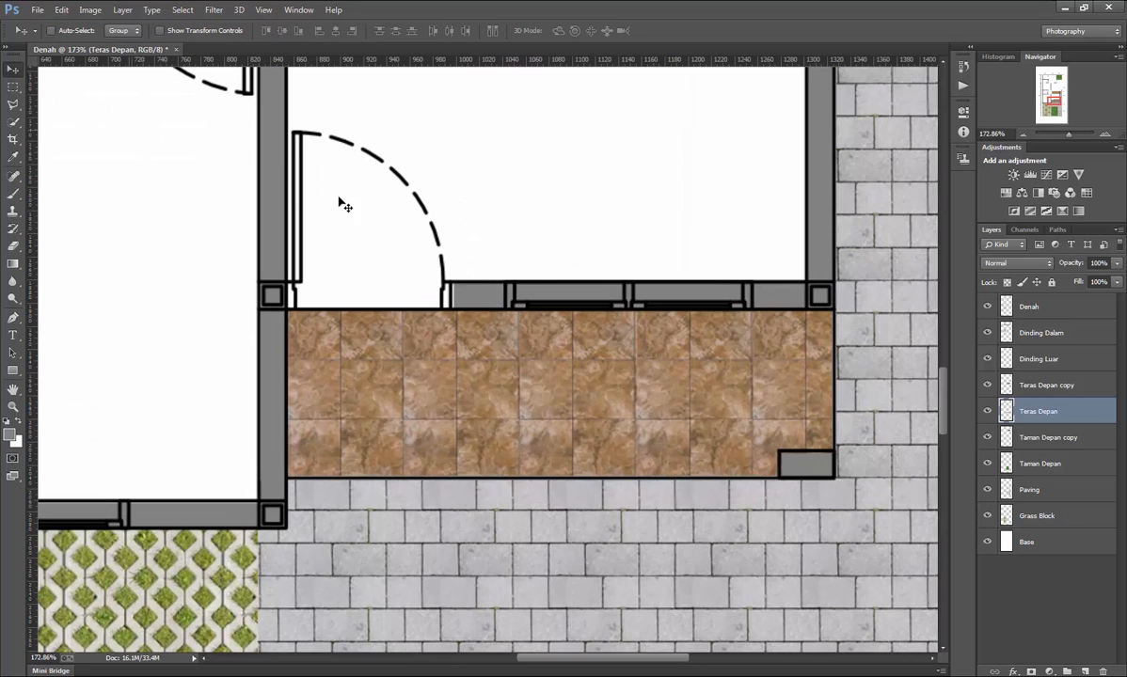
click(480, 302)
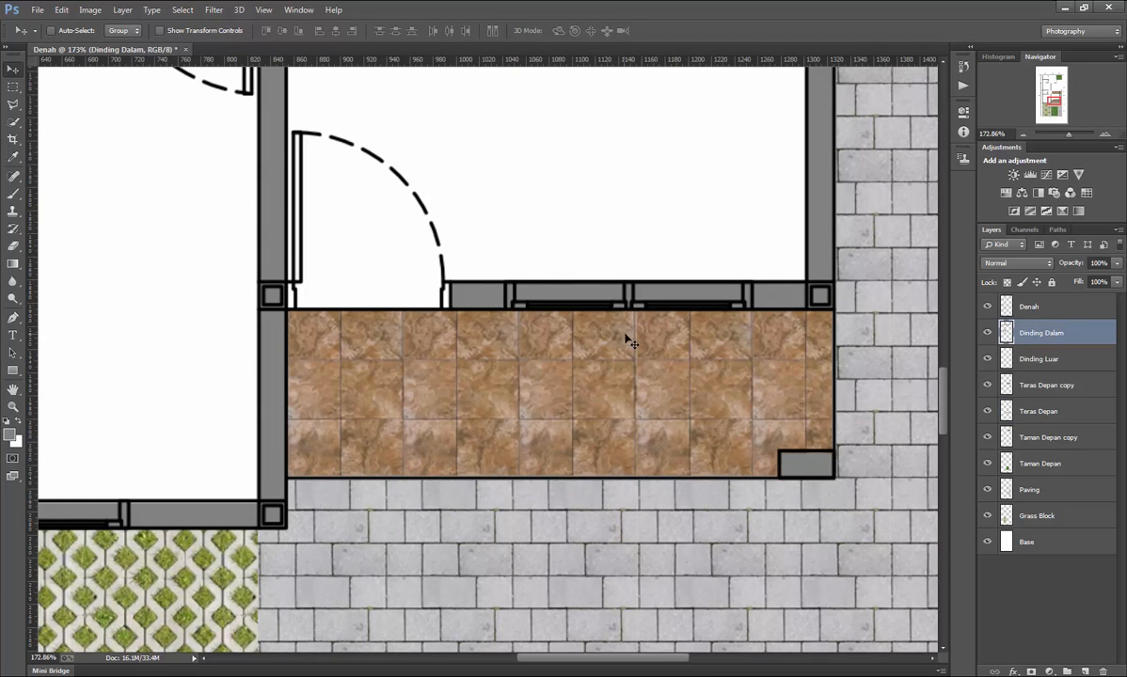
Rename the Teras Depan copy layer as Teras Belakang.
click(1066, 389)
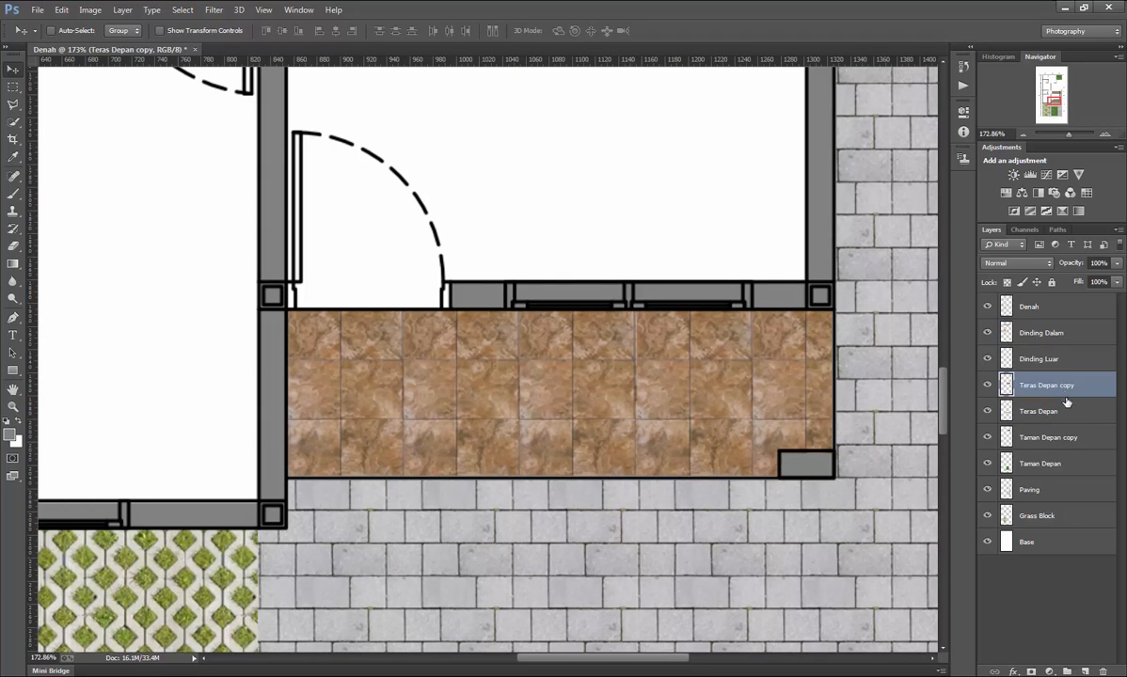
scroll(727, 398, down, 5)
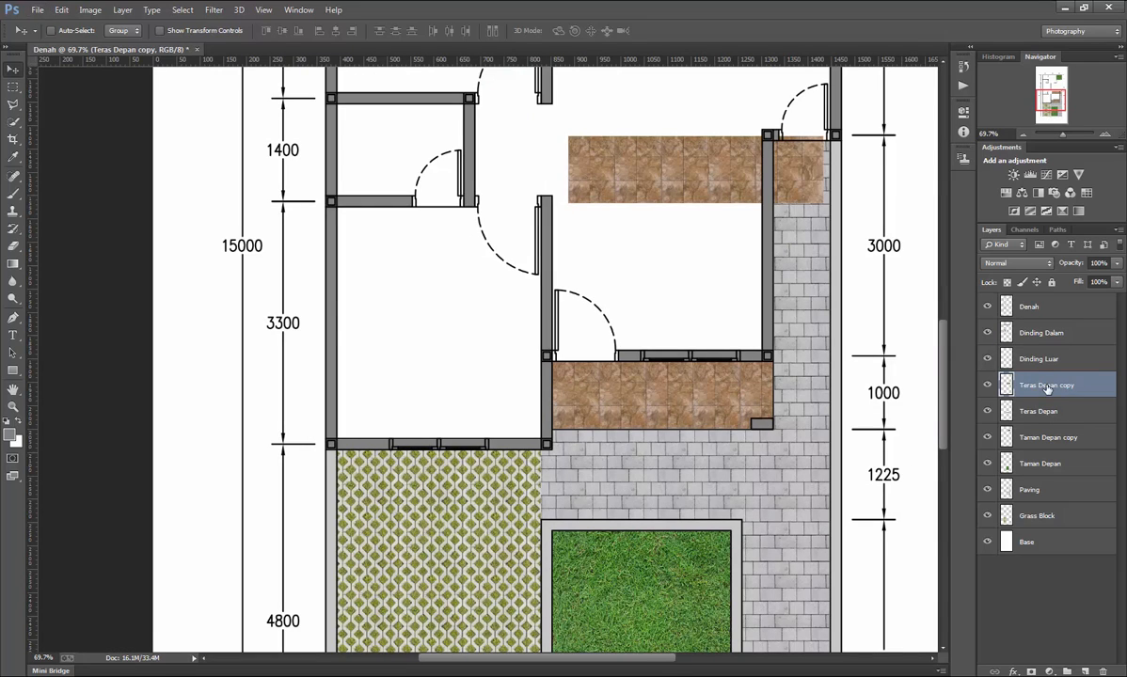
double_click(1047, 387)
text(Teras Belakang)
key(Return)
Move the Teras Belakang tile strip up to the rear terrace below the back garden's grass.
scroll(795, 350, up, 5)
drag(690, 394, 779, 132)
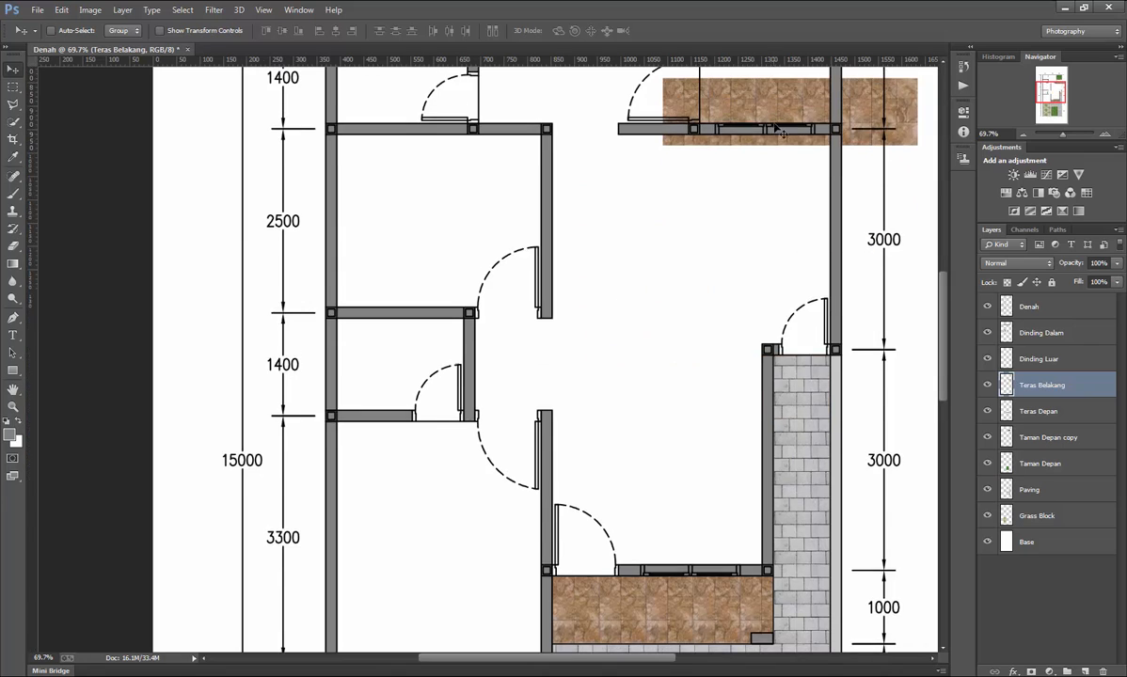
scroll(779, 132, up, 5)
drag(717, 277, 760, 269)
Align the Teras Belakang tiles' lower-left corner with the rear terrace's left boundary and the window wall below.
scroll(764, 291, up, 12)
mouse_move(683, 312)
mouse_down()
mouse_move(703, 269)
mouse_move(670, 300)
mouse_up()
key(Left)
key(Left)
key(Left)
key(Left)
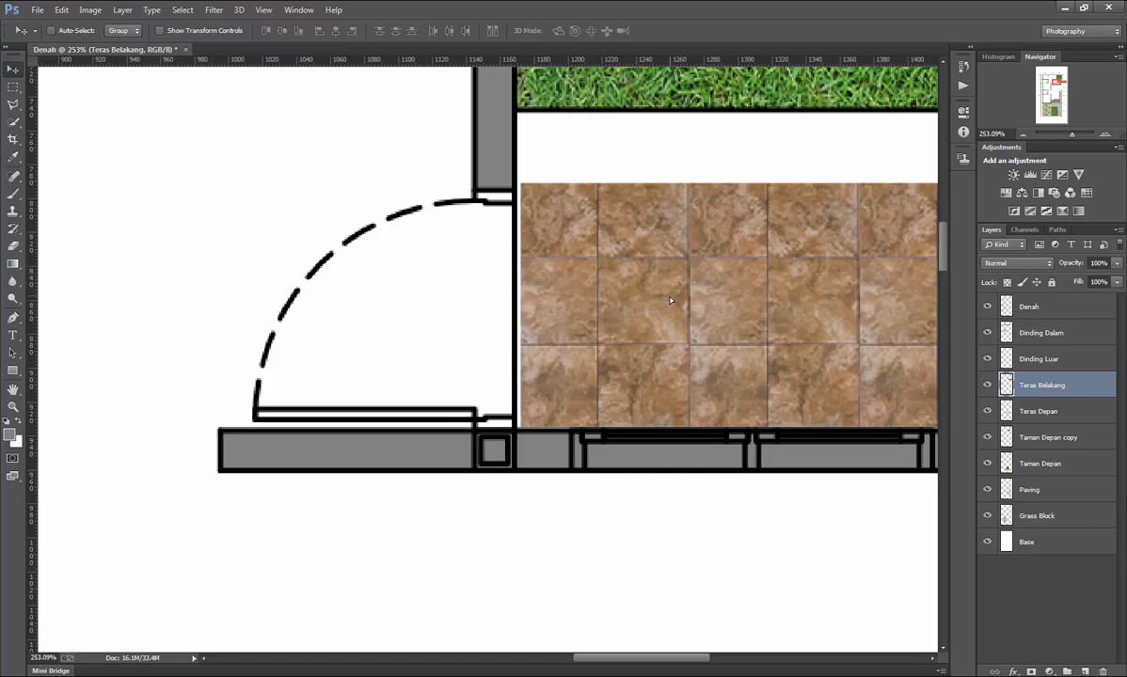
Duplicate the Teras Belakang layer and move the copy up over the rear terrace's untiled strip.
scroll(629, 281, down, 1)
scroll(628, 284, down, 12)
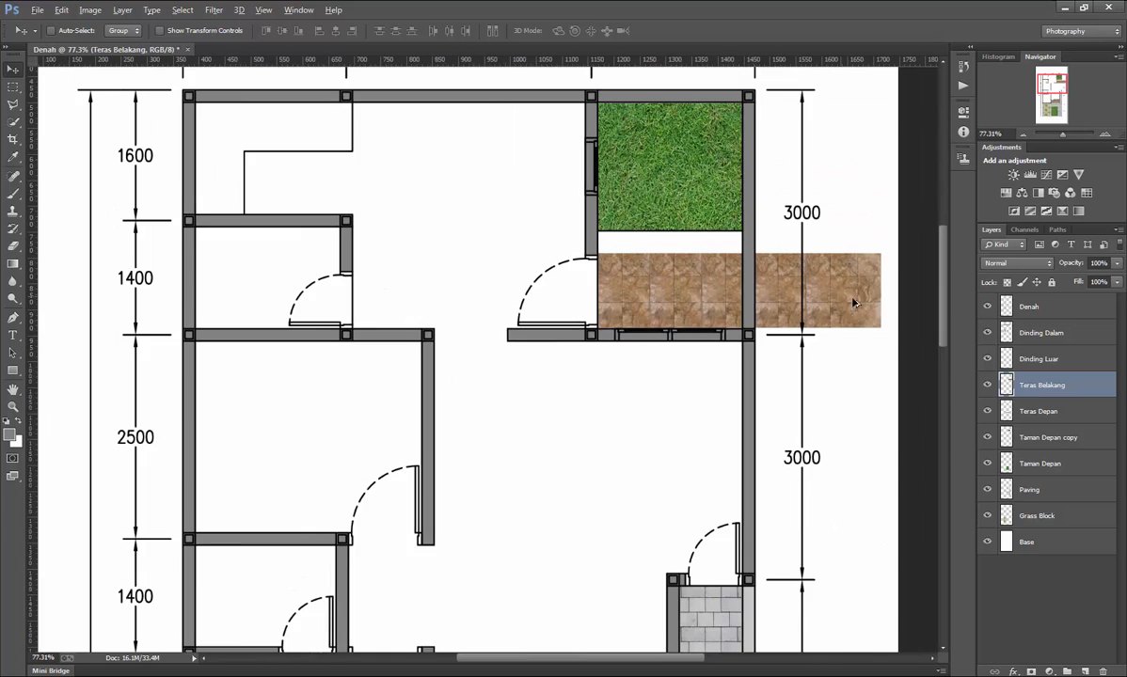
scroll(846, 298, up, 7)
key(ctrl+j)
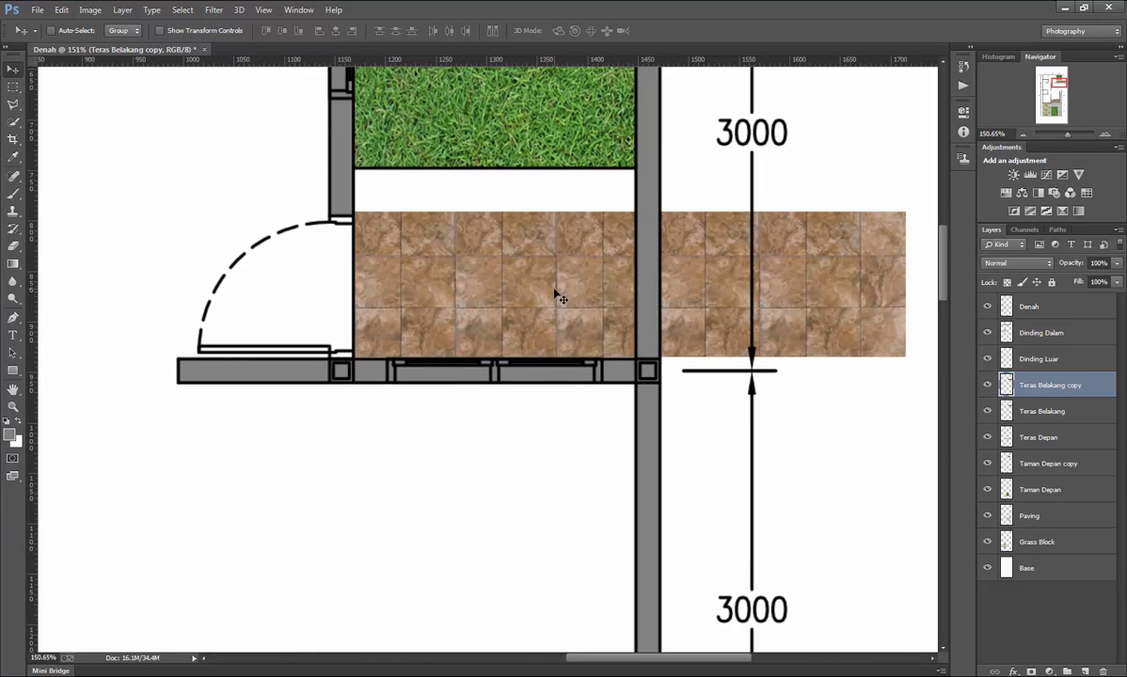
drag(550, 296, 548, 176)
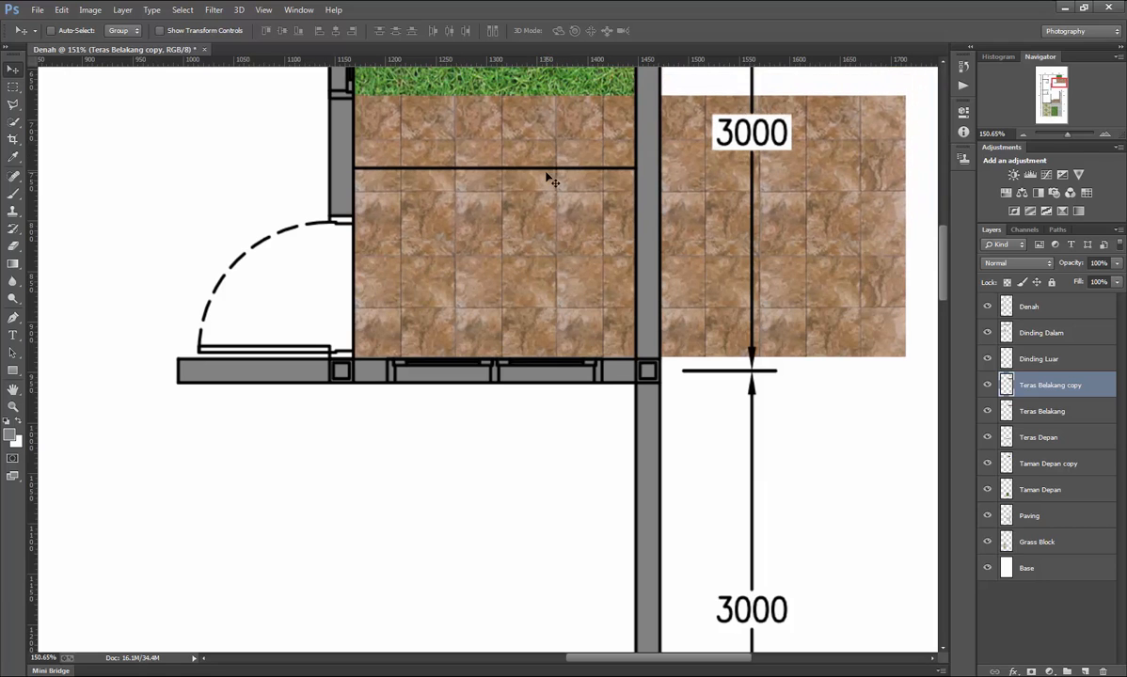
Nudge the Teras Belakang copy down until its lower edge meets the first horizontal tile joint of the original.
key(Down)
key(Down)
key(Down)
key(Down)
key(Down)
key(Down)
key(Down)
key(Down)
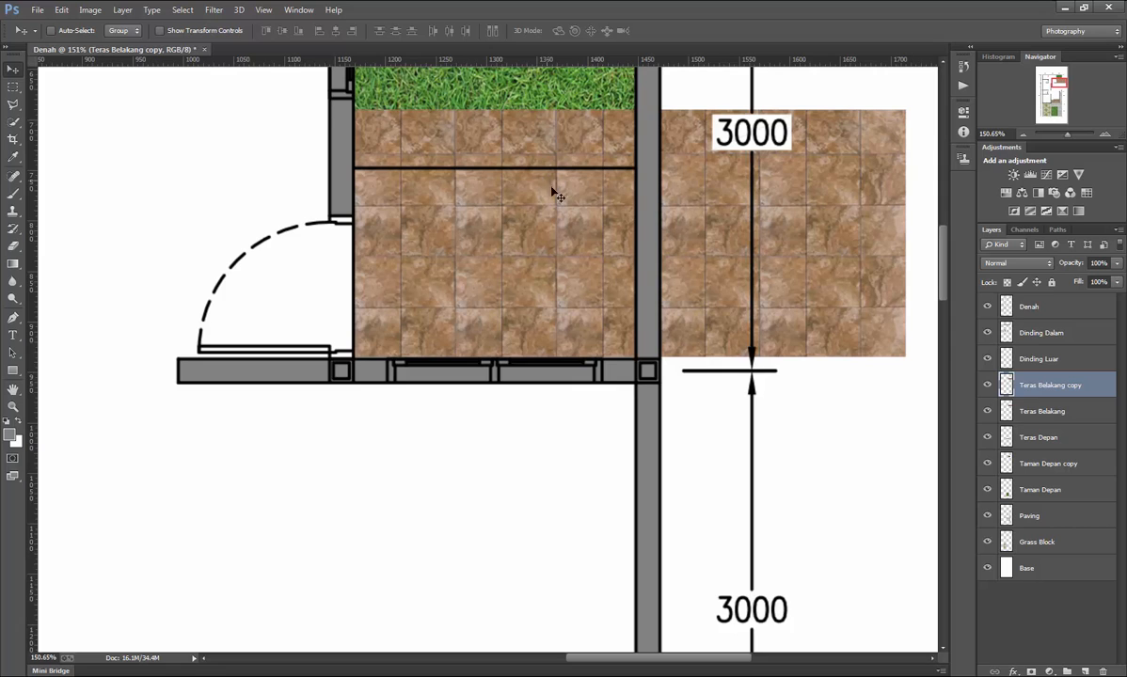
Merge the Teras Belakang copy with the original into one layer named Teras Belakang.
scroll(585, 232, up, 1)
scroll(585, 237, up, 1)
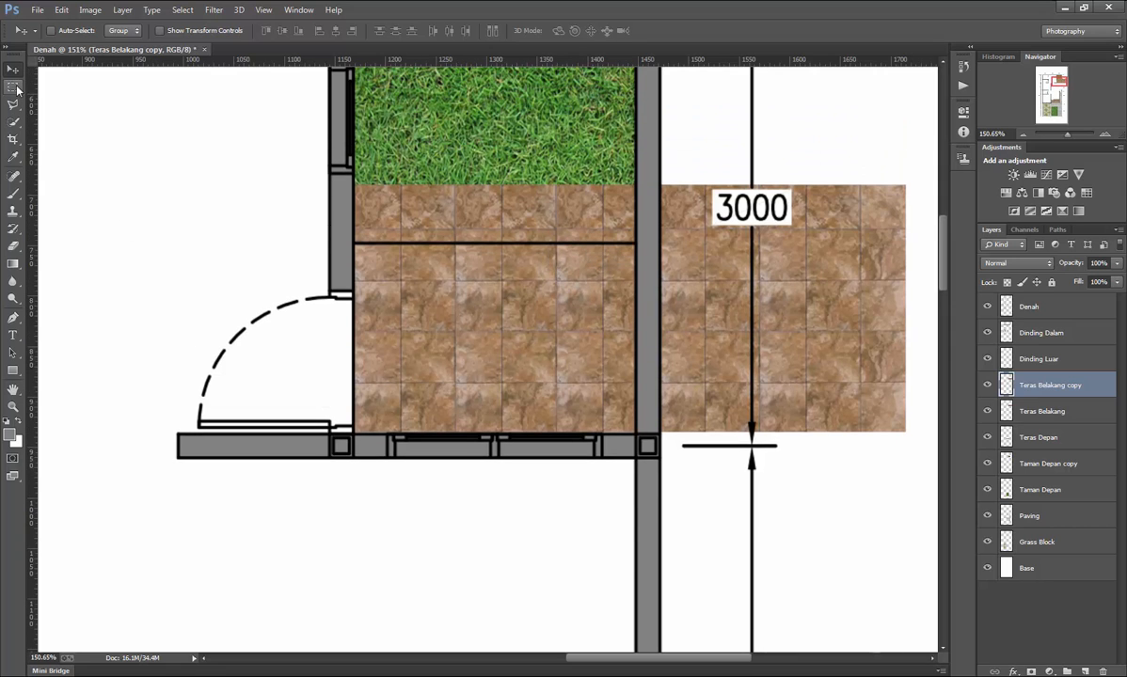
shift+click(1051, 419)
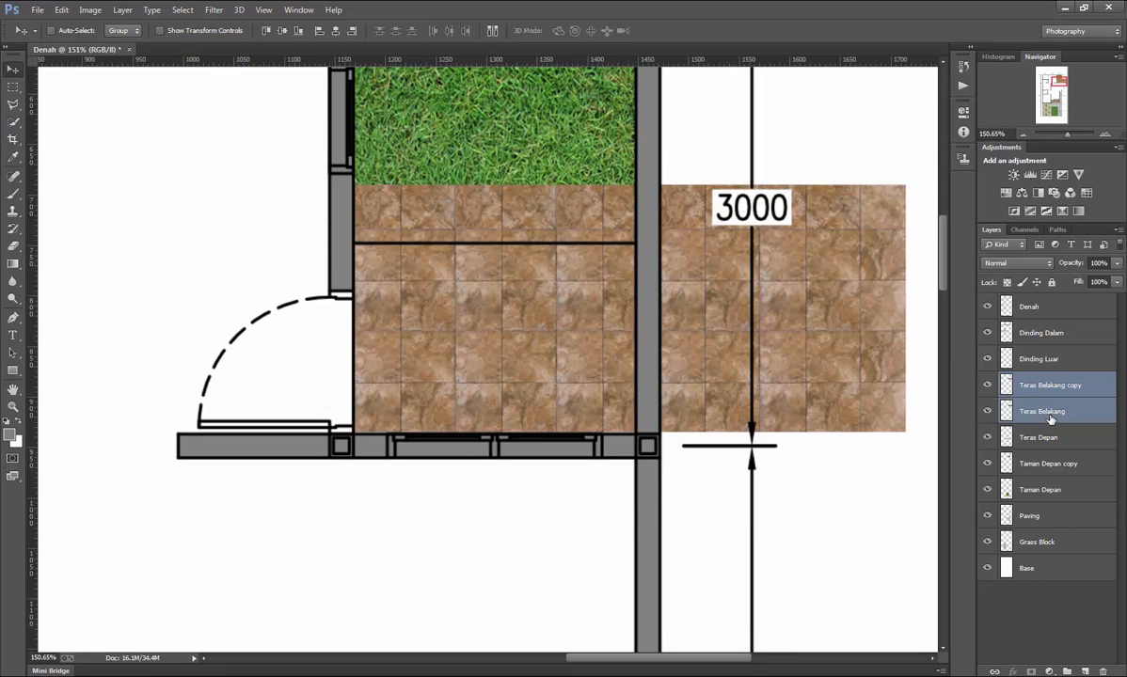
key(ctrl+e)
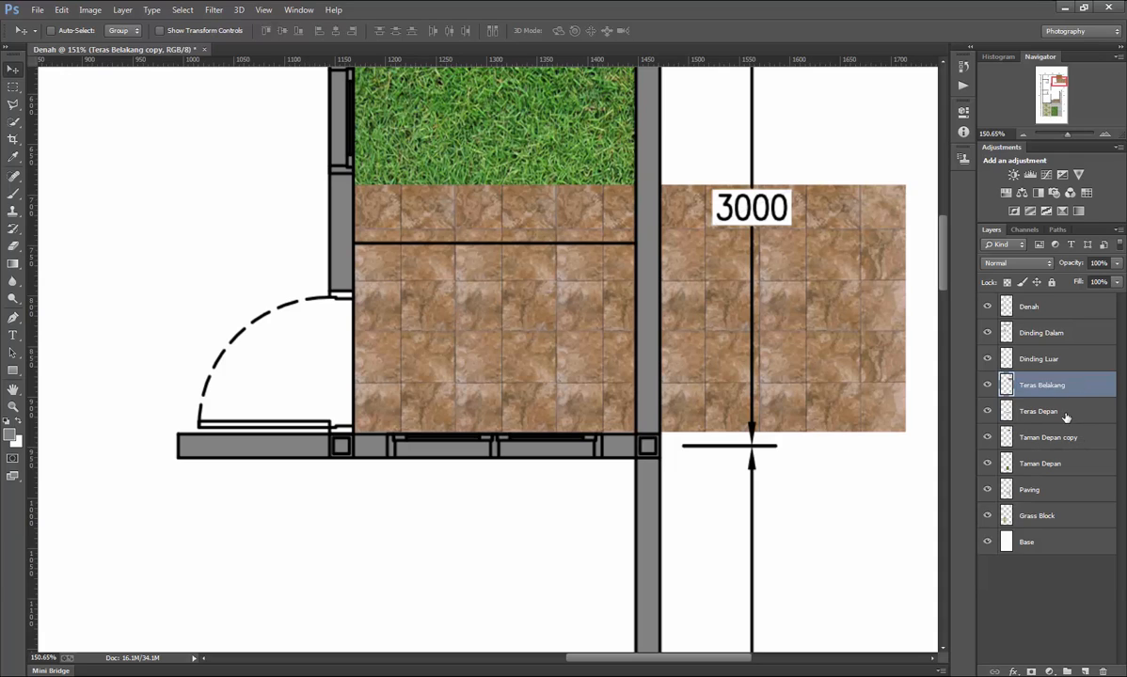
key(Return)
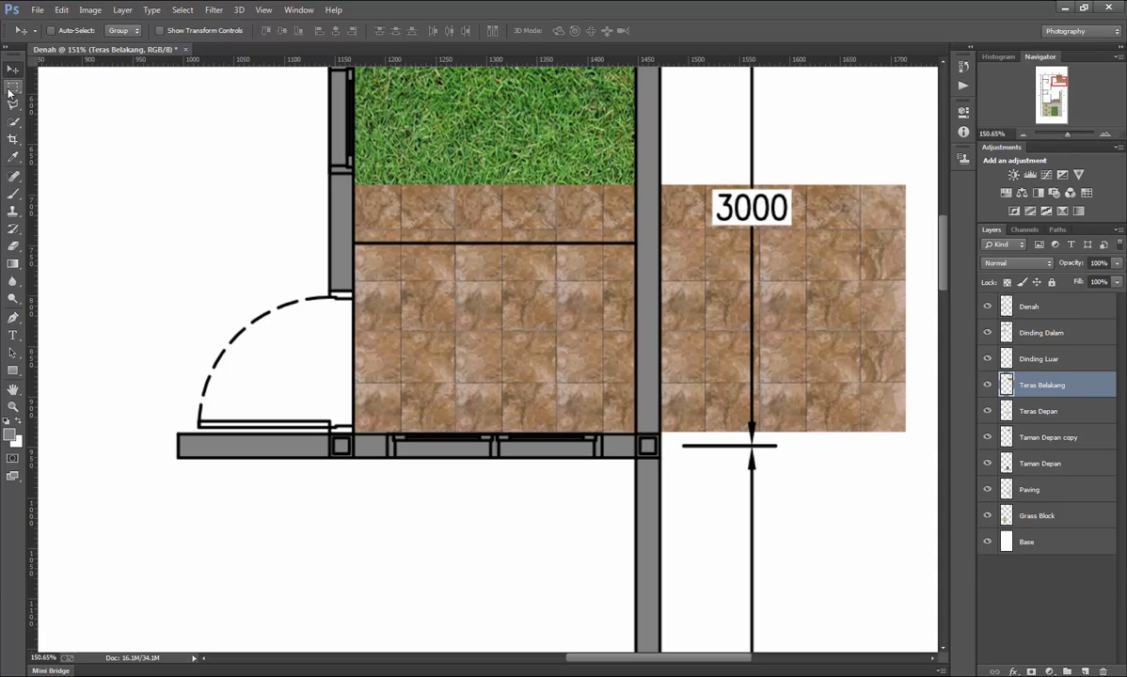
Delete the Teras Belakang tiles that extend past the rear terrace's right wall, including those over the 3000 dimension, and deselect.
click(12, 87)
drag(924, 166, 636, 508)
scroll(628, 245, up, 4)
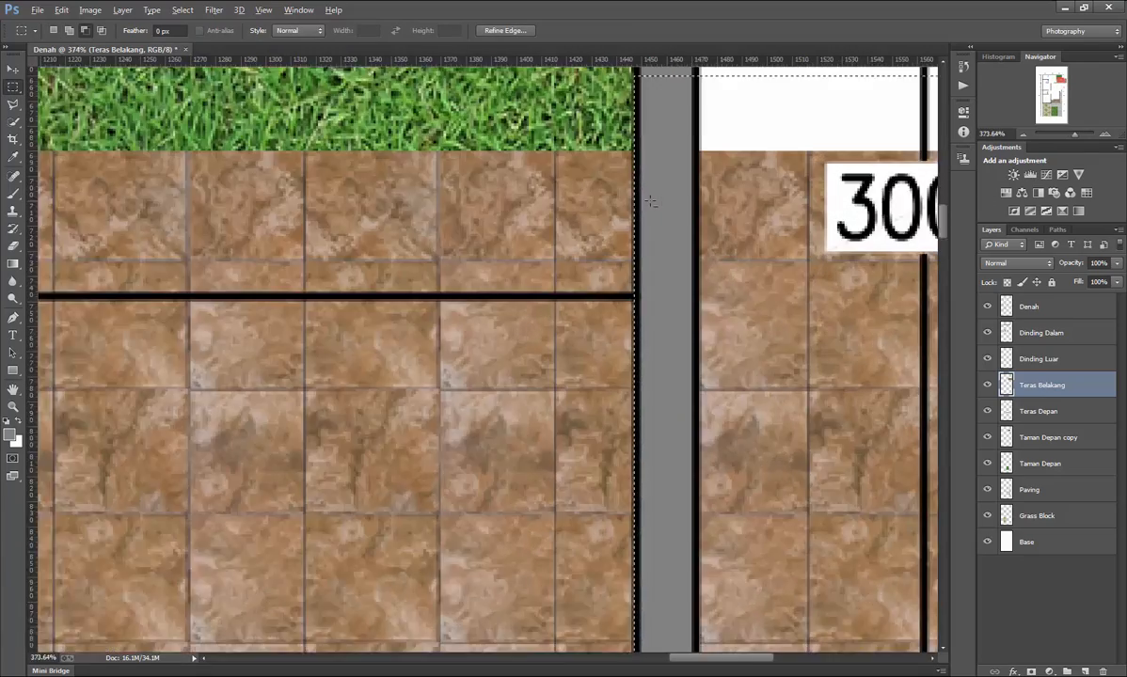
scroll(639, 226, down, 5)
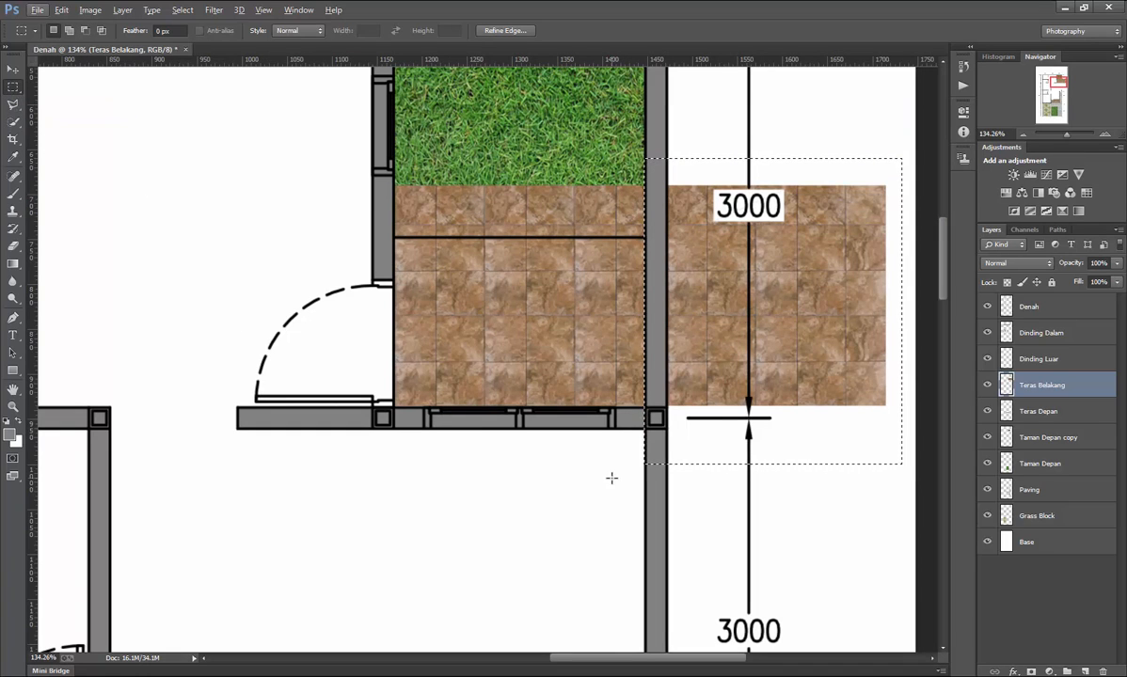
key(Delete)
key(ctrl+d)
Delete the Teras Belakang tiles above the line between the rear terrace and the back garden, and deselect.
scroll(657, 160, up, 6)
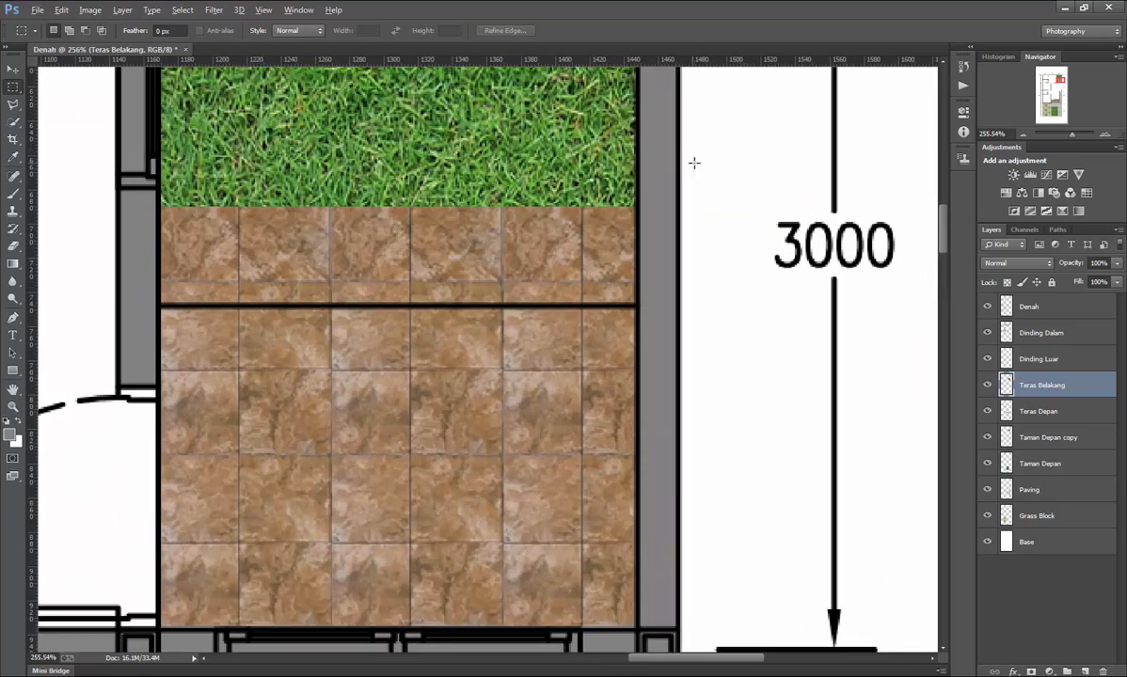
drag(729, 156, 55, 336)
scroll(82, 337, down, 2)
scroll(54, 336, down, 2)
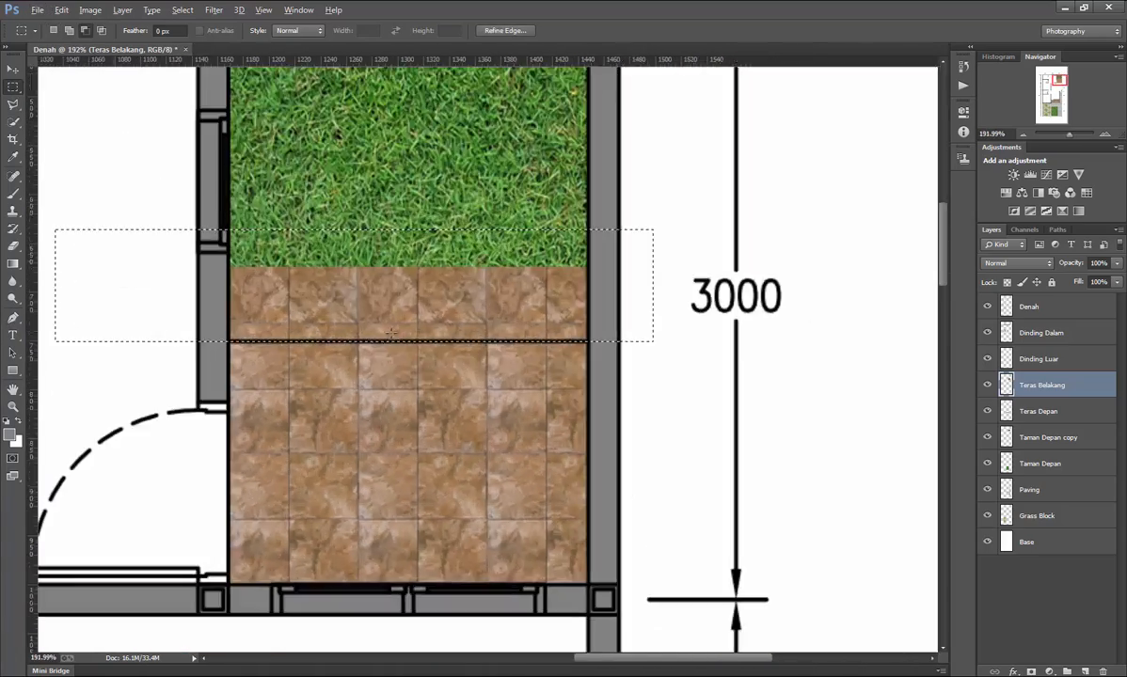
key(Delete)
key(ctrl+d)
scroll(668, 431, down, 6)
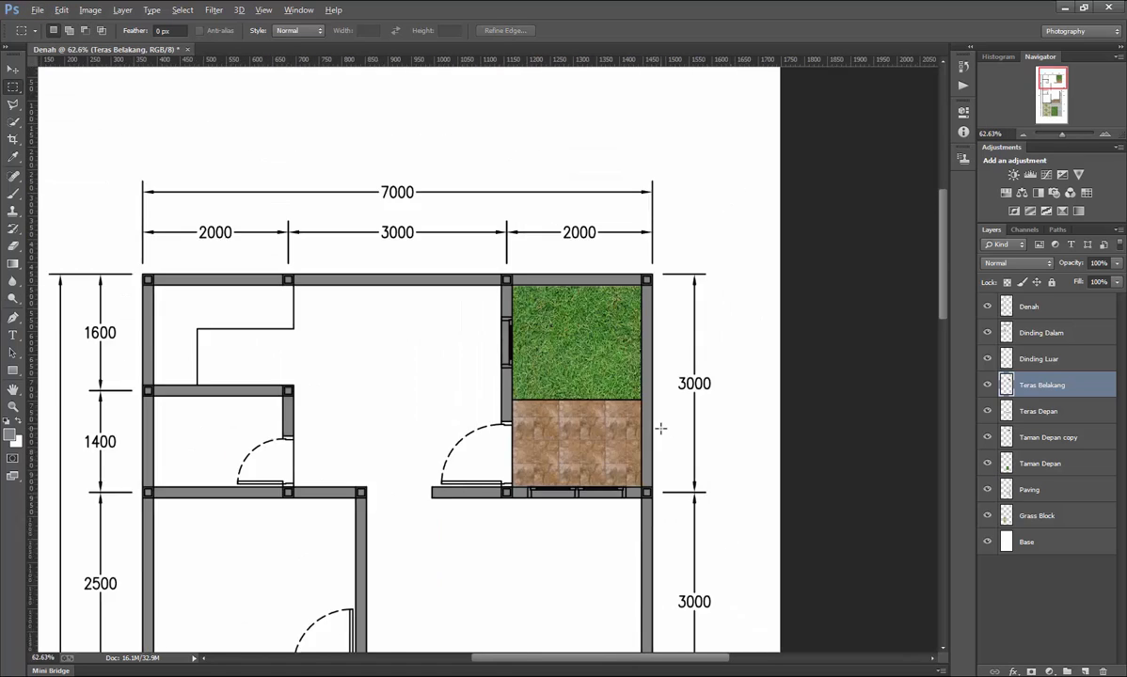
click(14, 407)
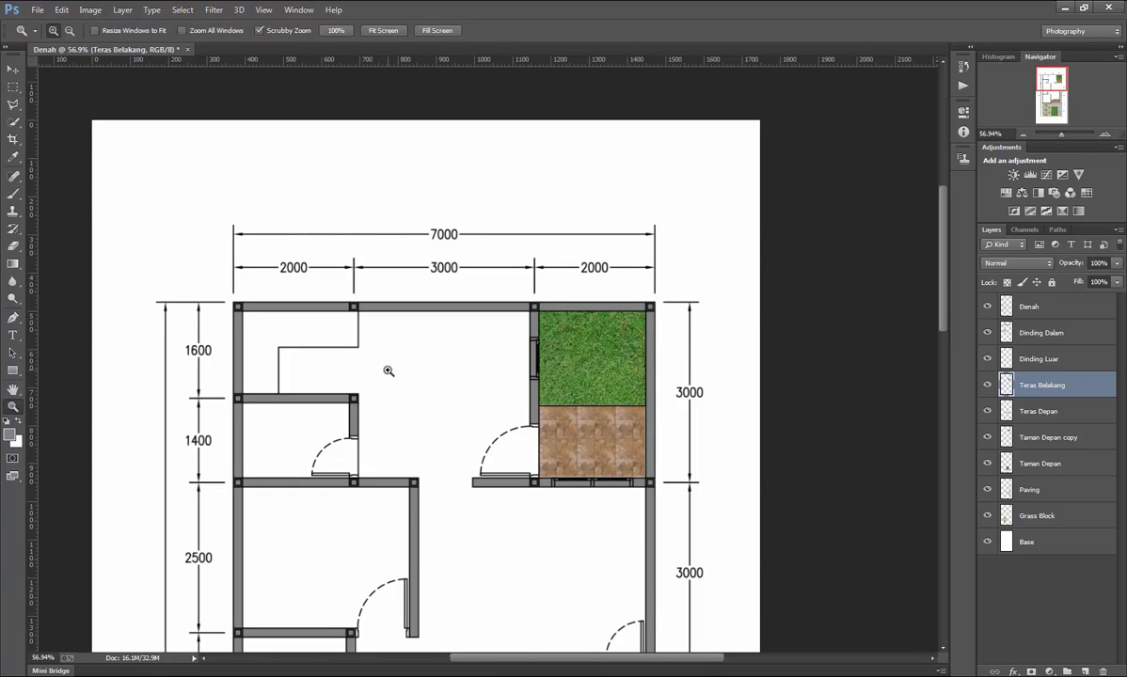
right_click(387, 370)
click(439, 386)
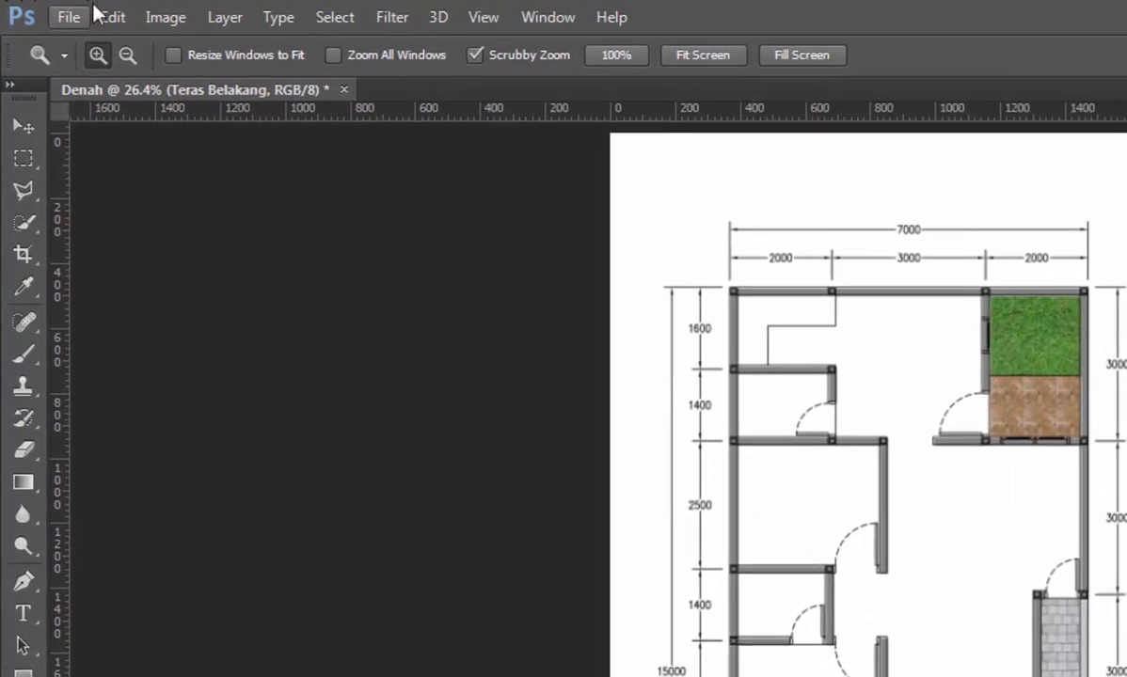
click(38, 9)
click(129, 83)
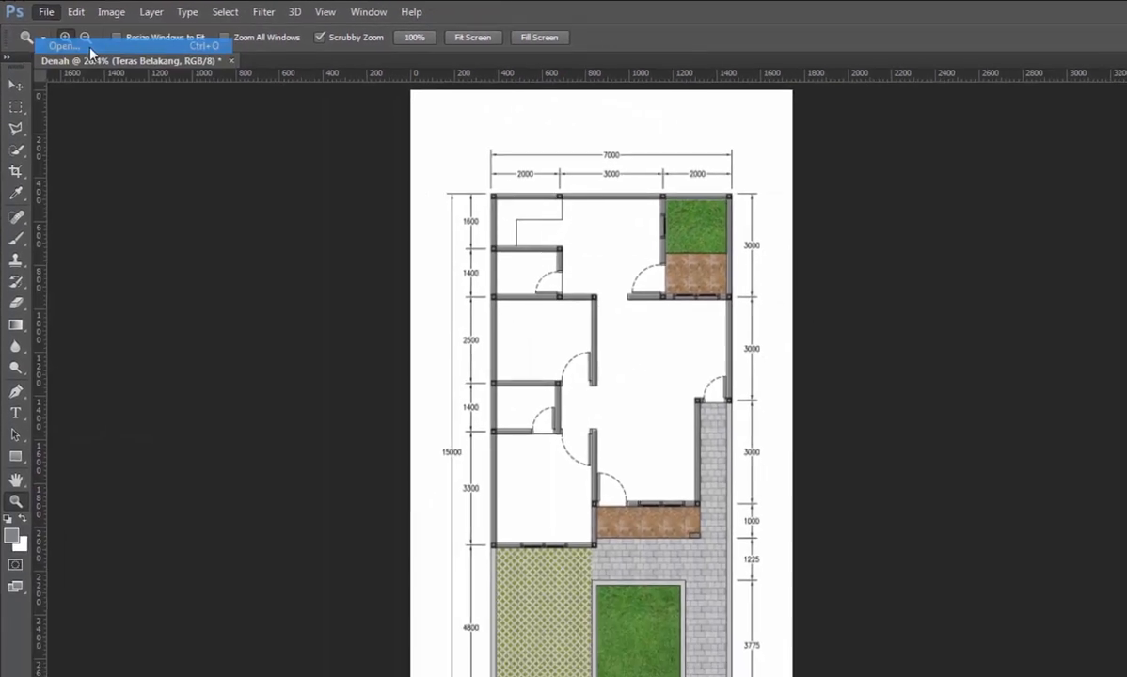
click(494, 393)
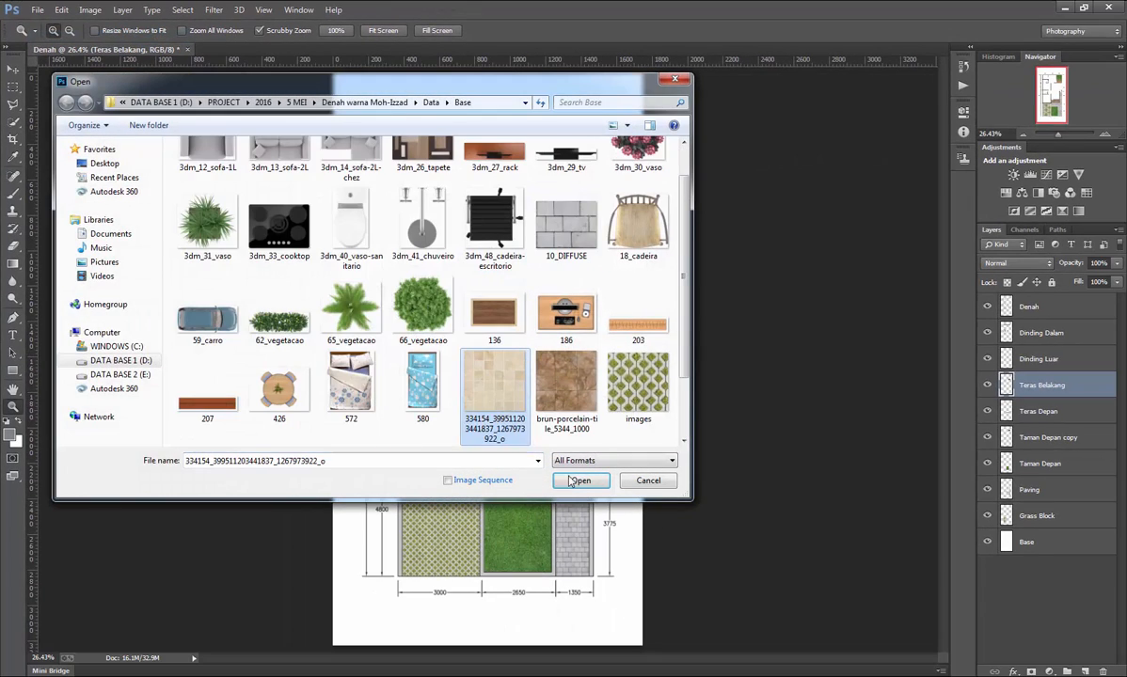
click(579, 481)
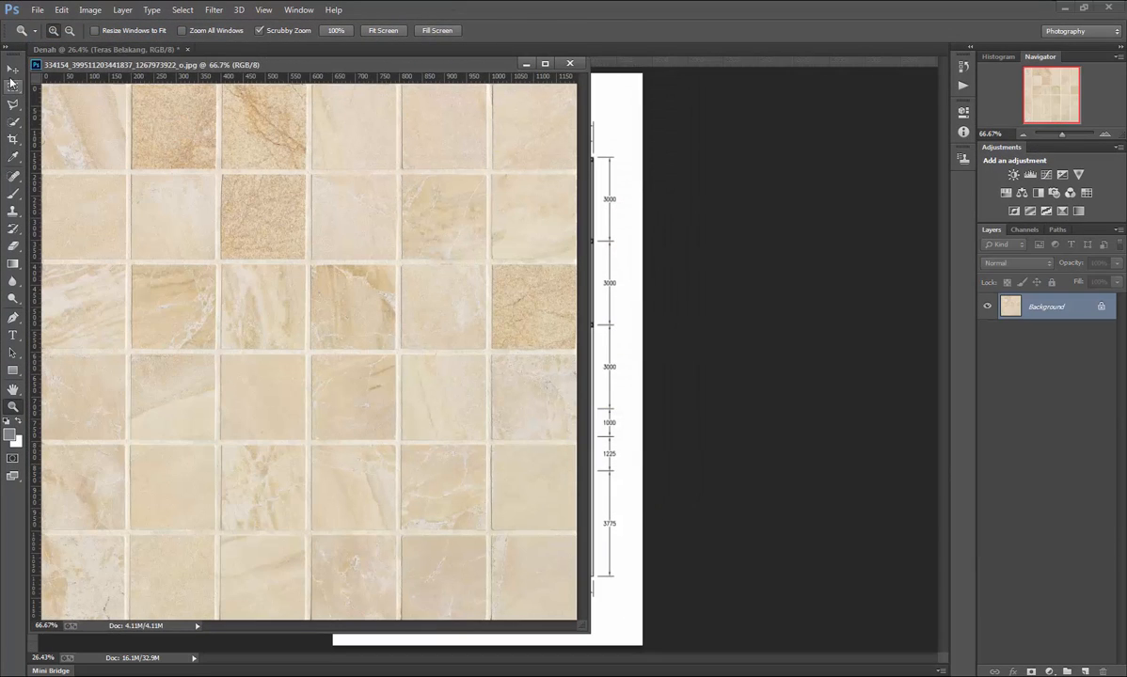
Bring the cream tile image into the Denah plan and scale it down into the lower-left corner of the room behind the front terrace.
key(v)
drag(487, 223, 578, 230)
key(ctrl+t)
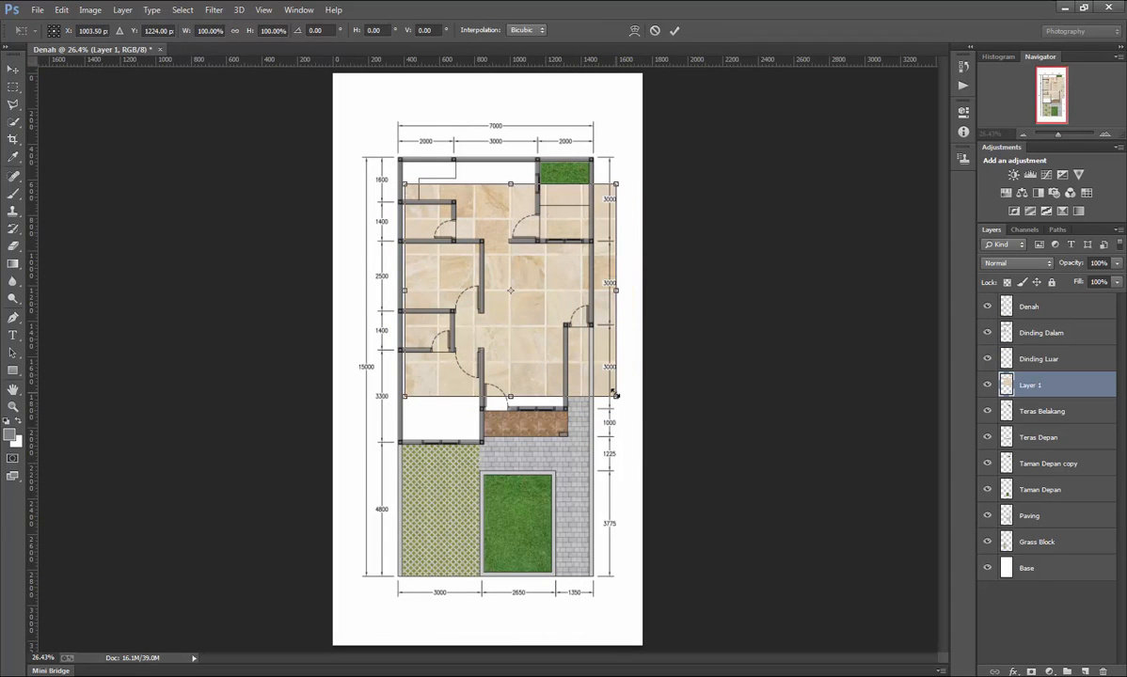
drag(616, 397, 504, 445)
key(Return)
scroll(524, 358, up, 7)
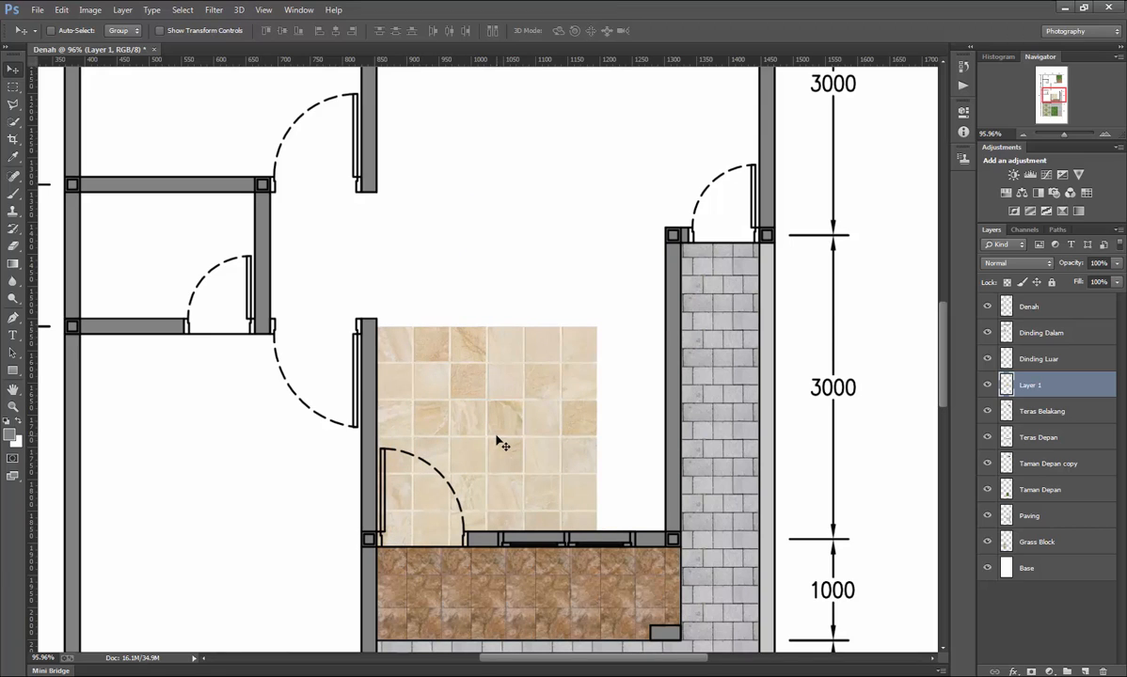
Duplicate the cream tile patch to the right, past the room's right wall, and nudge it left until the tile joints line up.
drag(503, 447, 663, 428)
key(Left)
key(Left)
key(Left)
key(Left)
key(Left)
key(Left)
key(Left)
key(Left)
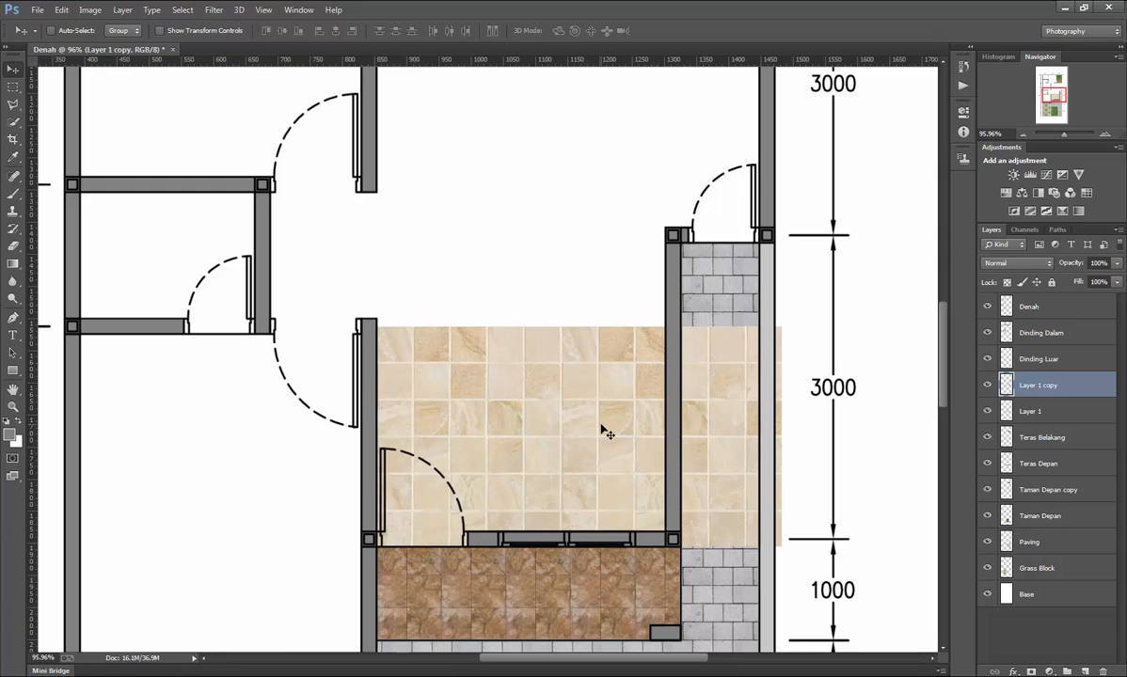
Duplicate the cream tile patch two more times leftward, aligned with the row, to cover the front-left room past the outer wall.
drag(603, 428, 269, 428)
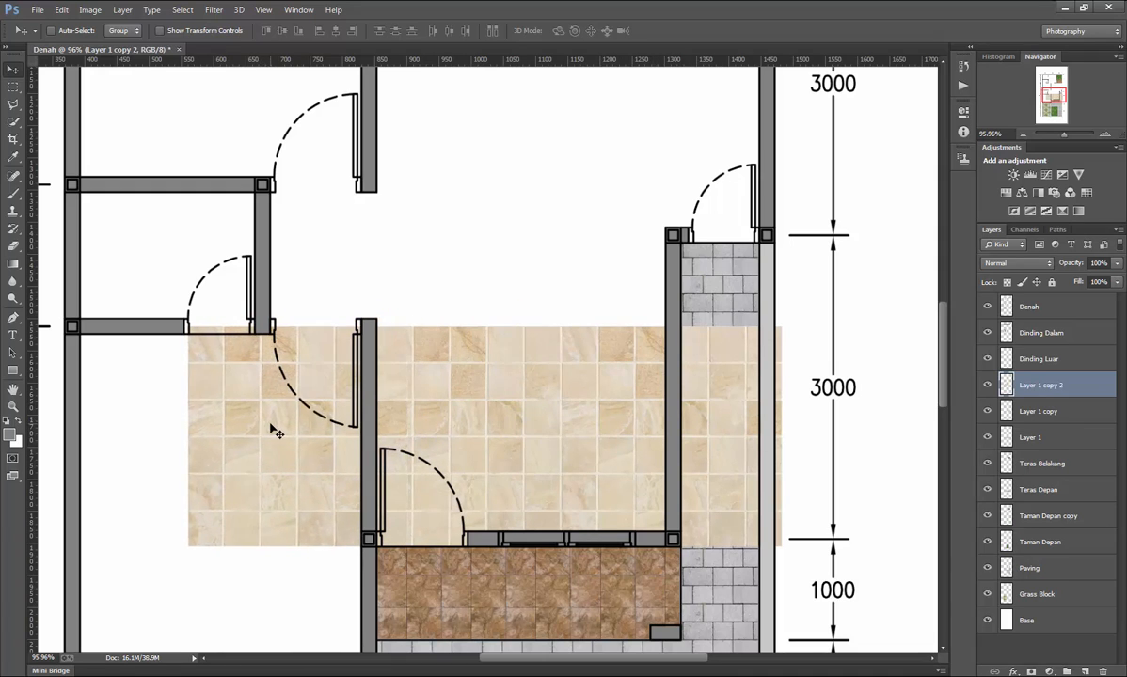
key(Right)
key(Right)
key(Right)
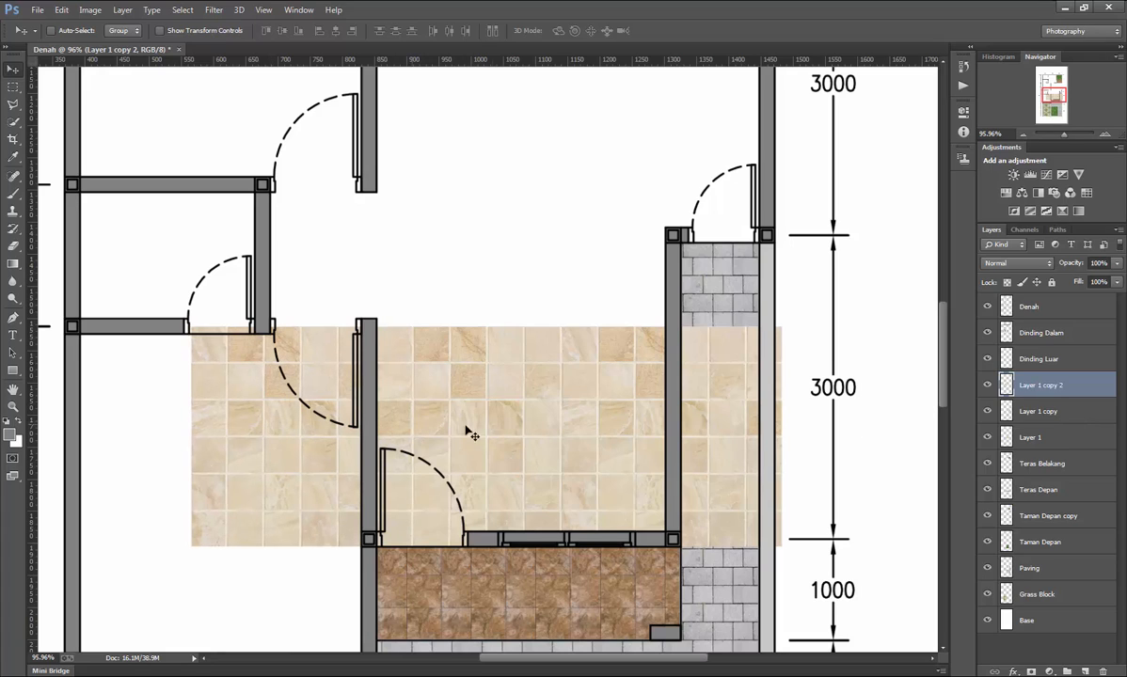
ctrl+click(510, 424)
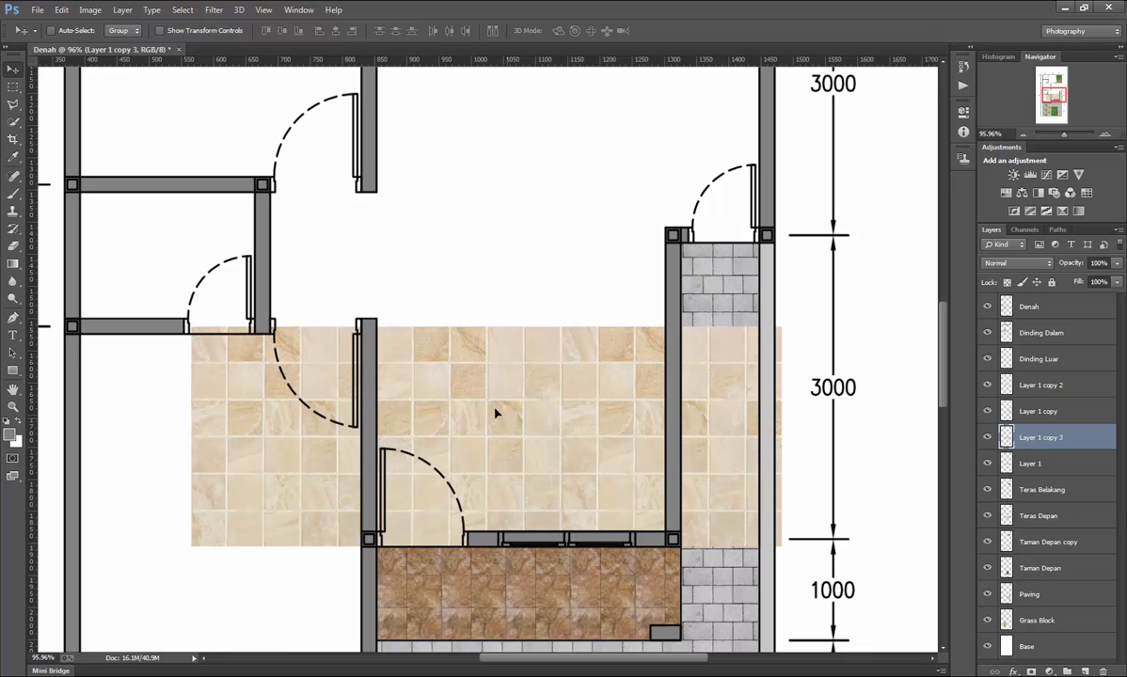
drag(496, 412, 141, 417)
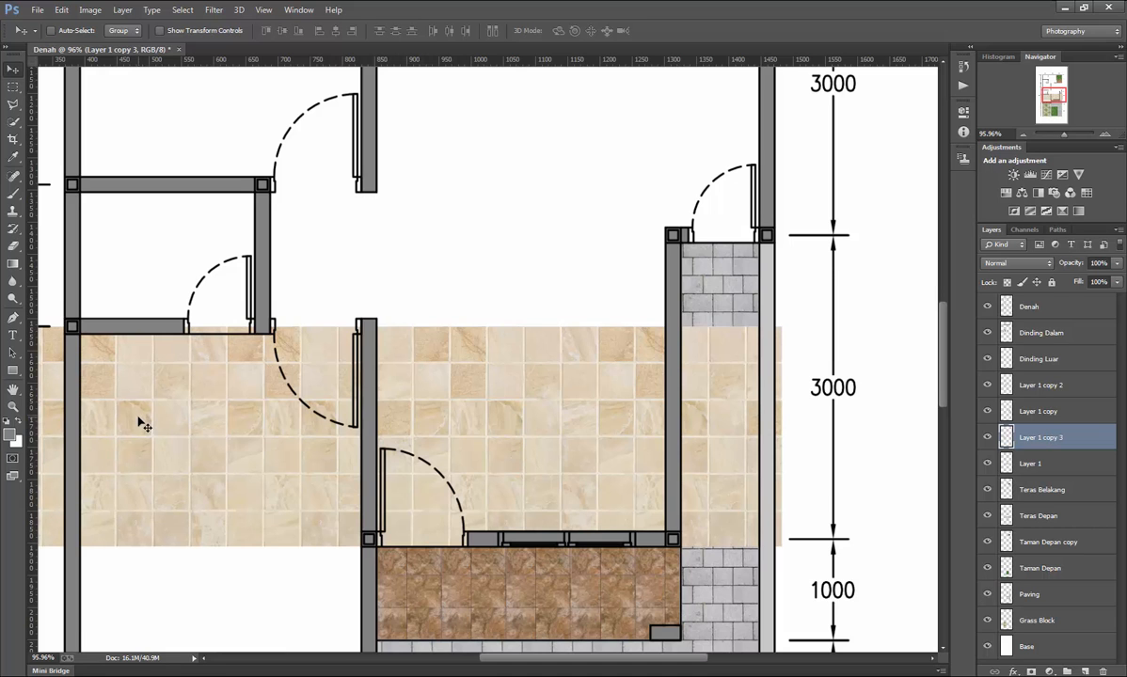
Merge Layer 1 and its three copies into a single tile row layer and check its coverage by toggling its visibility.
scroll(377, 348, down, 6)
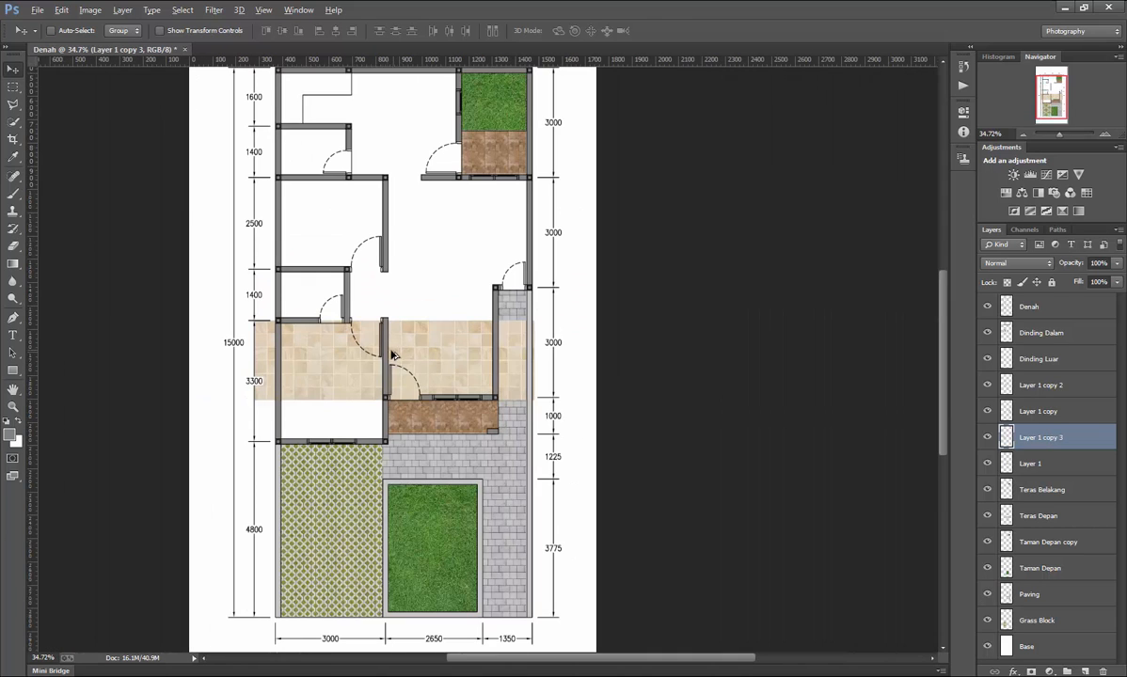
scroll(394, 354, up, 3)
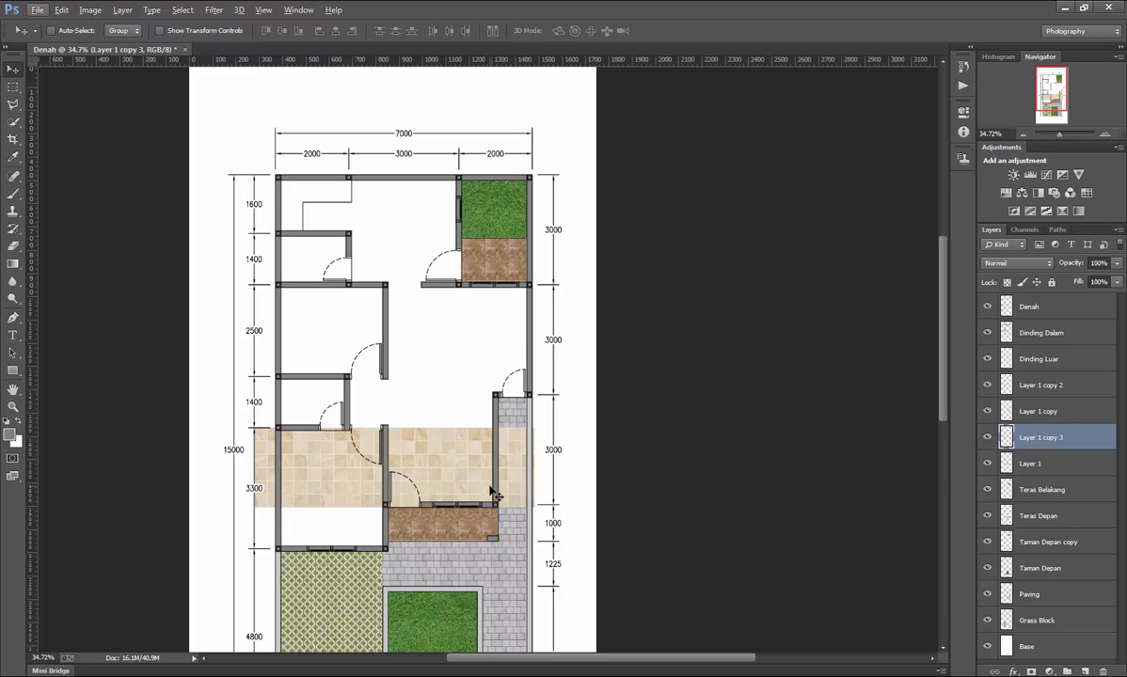
scroll(360, 460, down, 2)
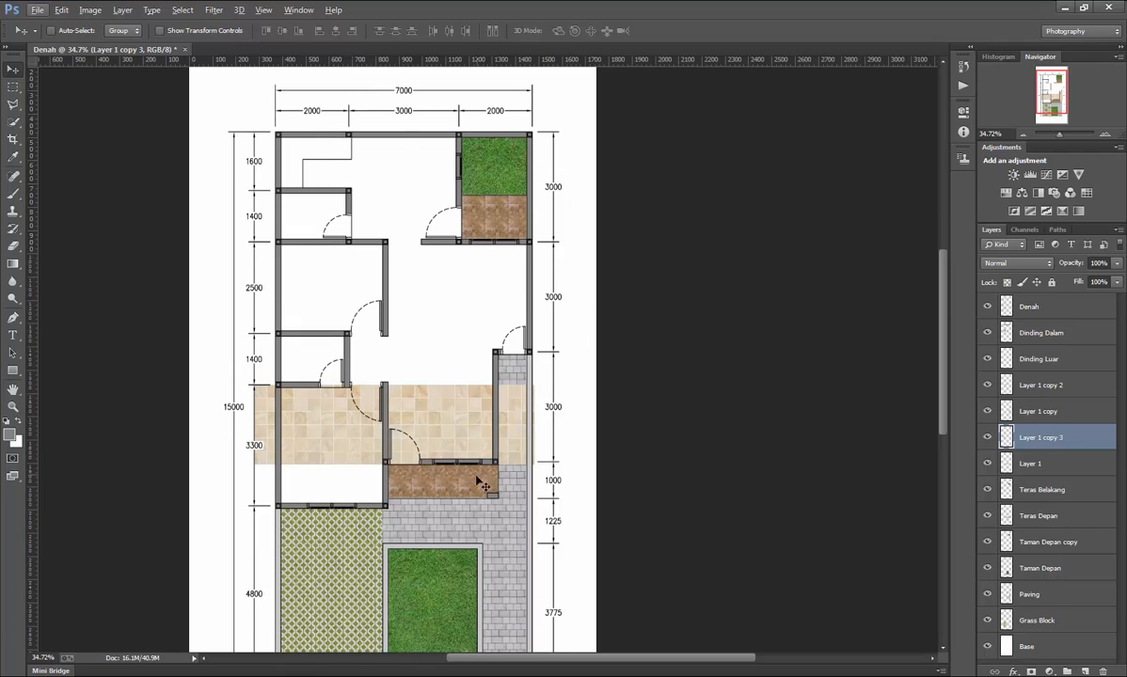
click(1069, 466)
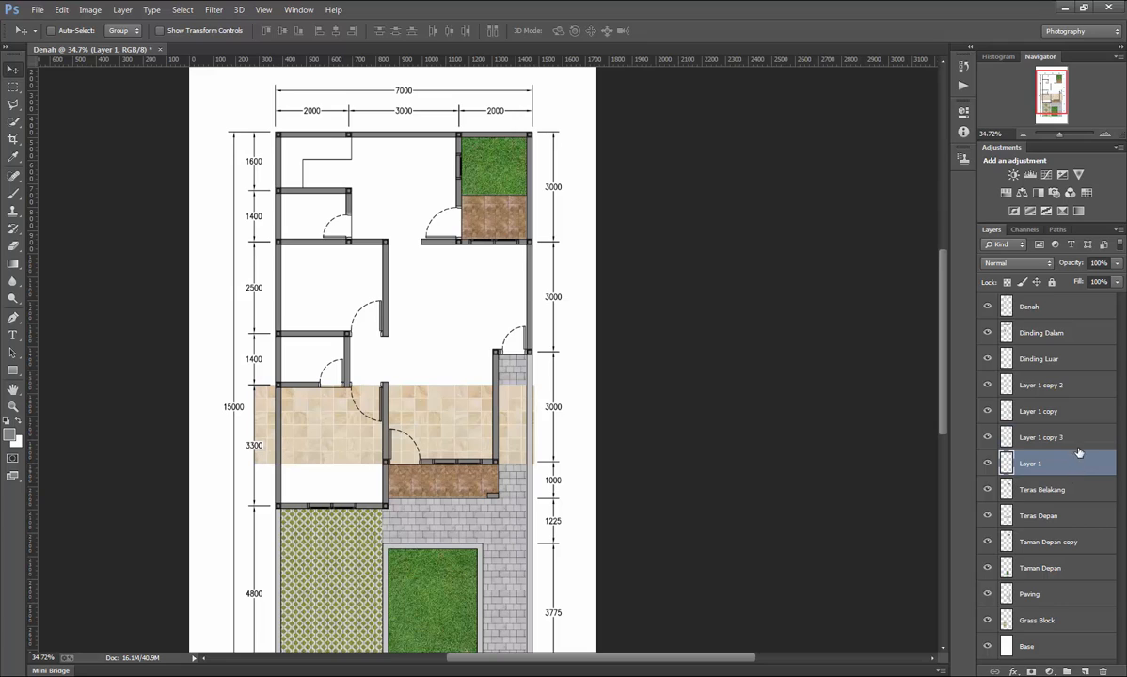
shift+click(1073, 390)
key(ctrl+e)
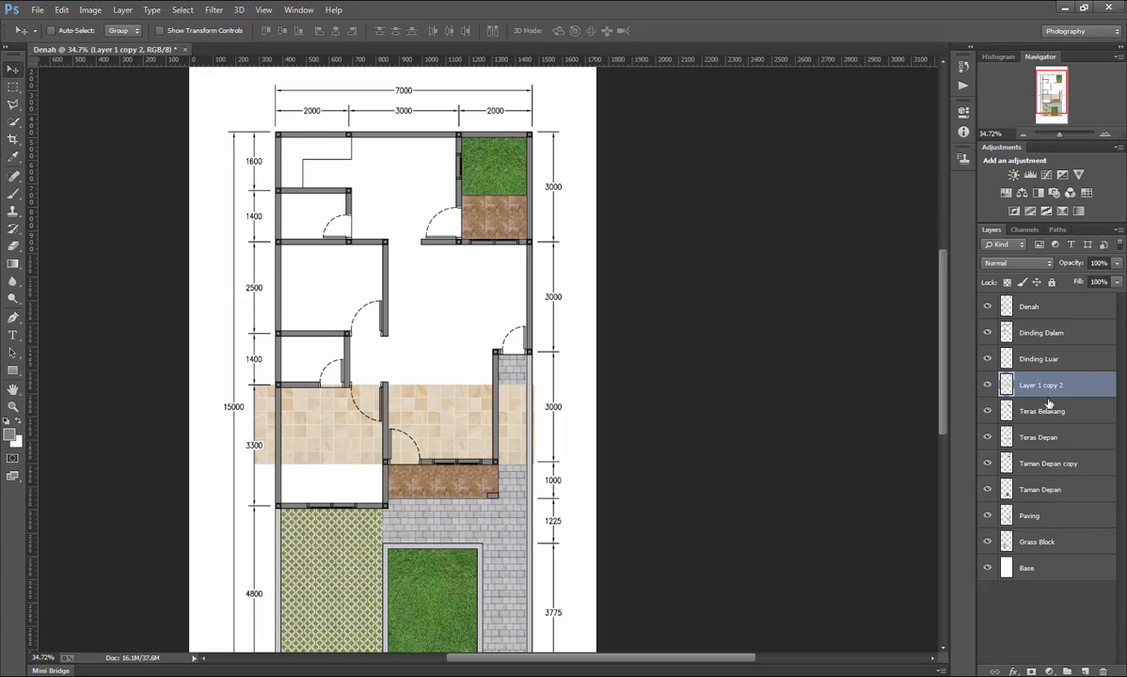
click(988, 386)
click(988, 386)
Duplicate the merged tile row and move the copy down to cover the rest of the front-left room.
key(ctrl+j)
scroll(386, 481, up, 5)
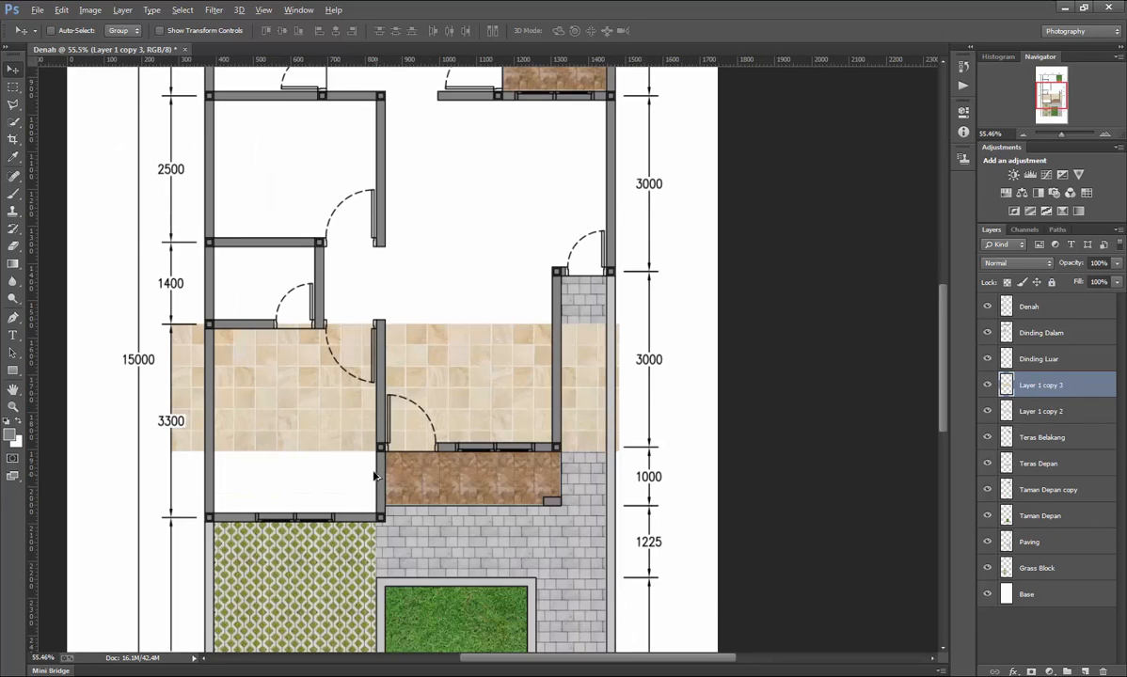
drag(332, 346, 326, 501)
scroll(327, 503, down, 5)
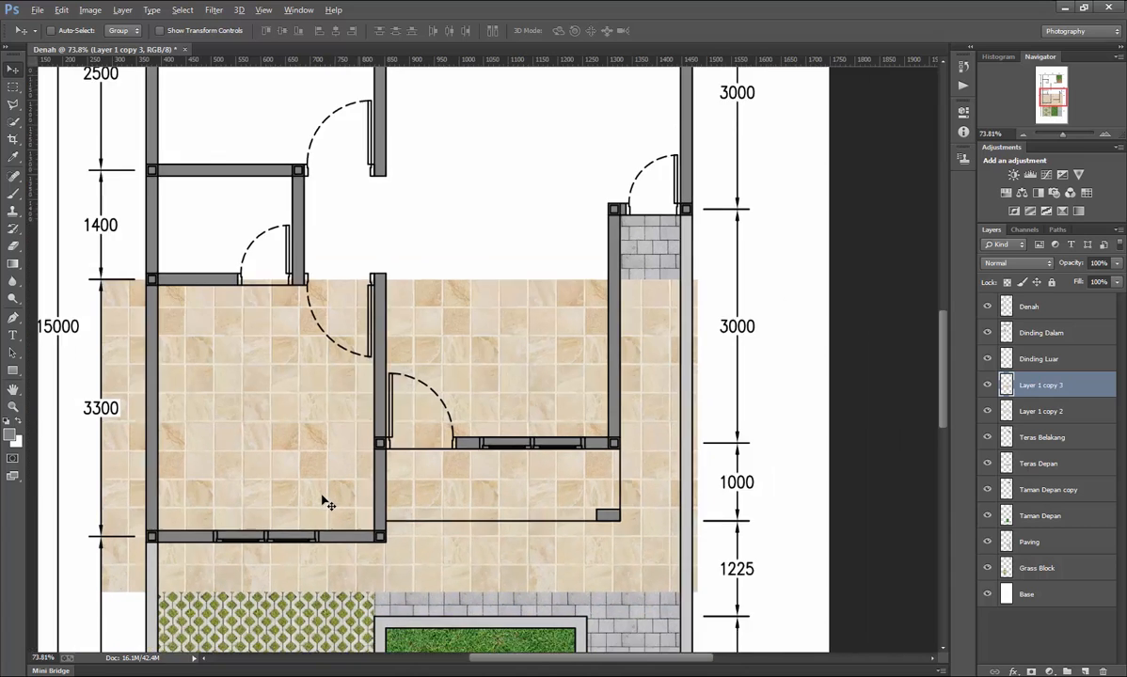
Duplicate both tile row layers together and move the copies up over the middle rooms.
shift+click(1001, 419)
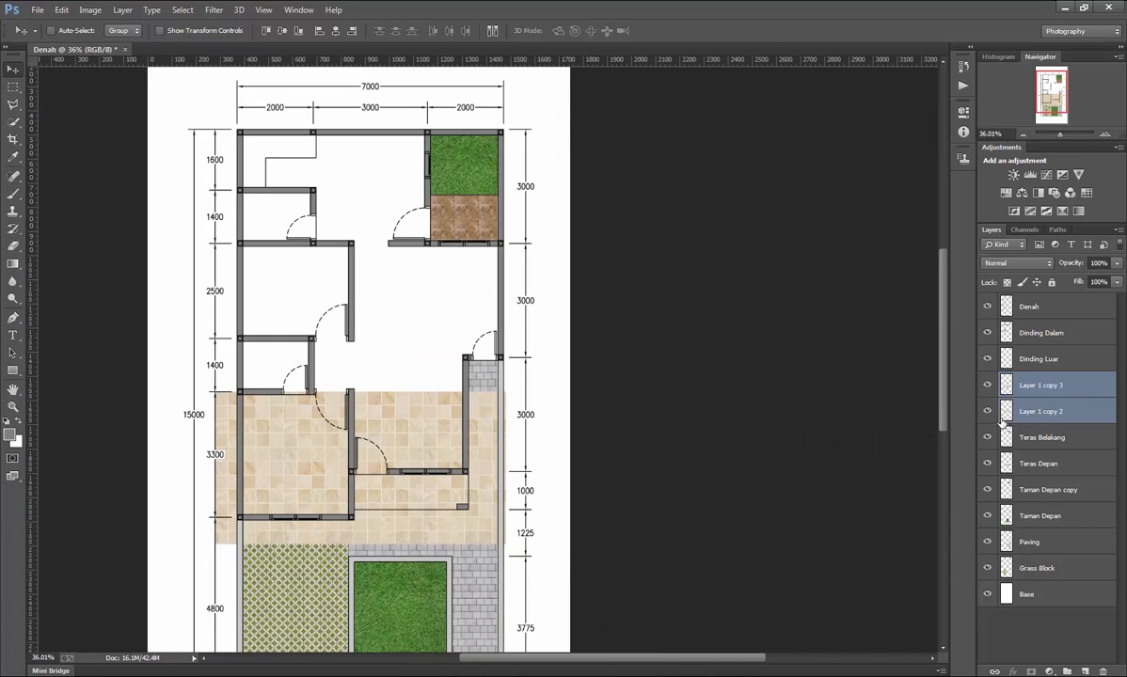
drag(389, 469, 388, 317)
scroll(399, 384, up, 5)
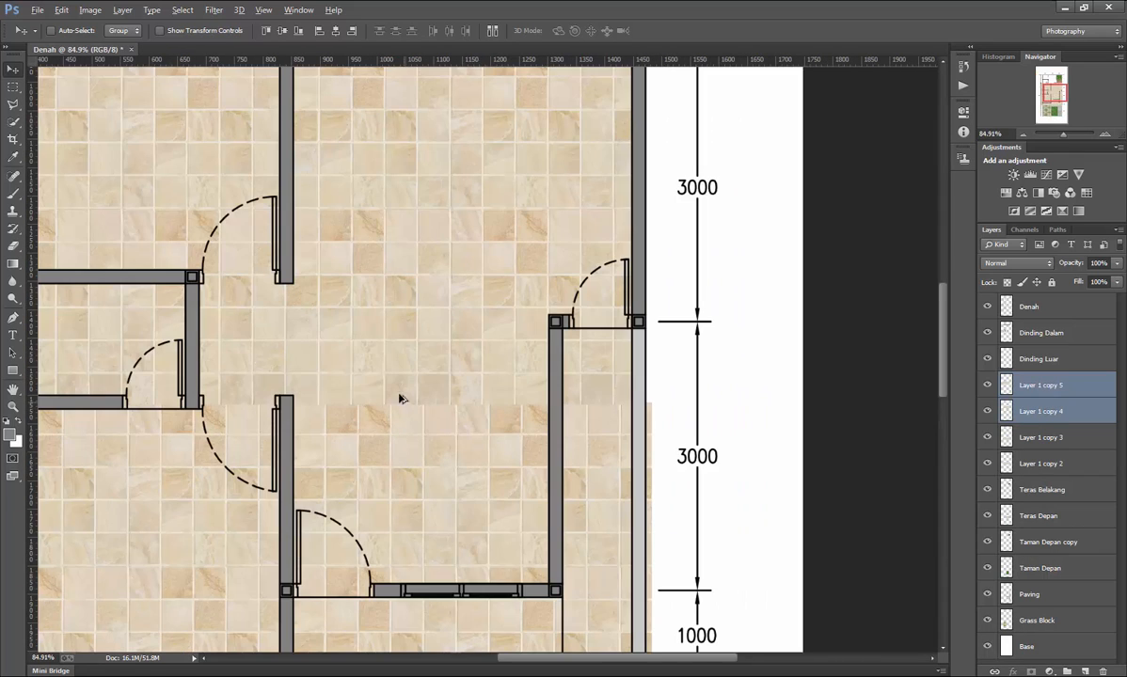
Align the two upper tile row copies sideways and nudge them down until their joints continue the rows below.
drag(399, 390, 405, 389)
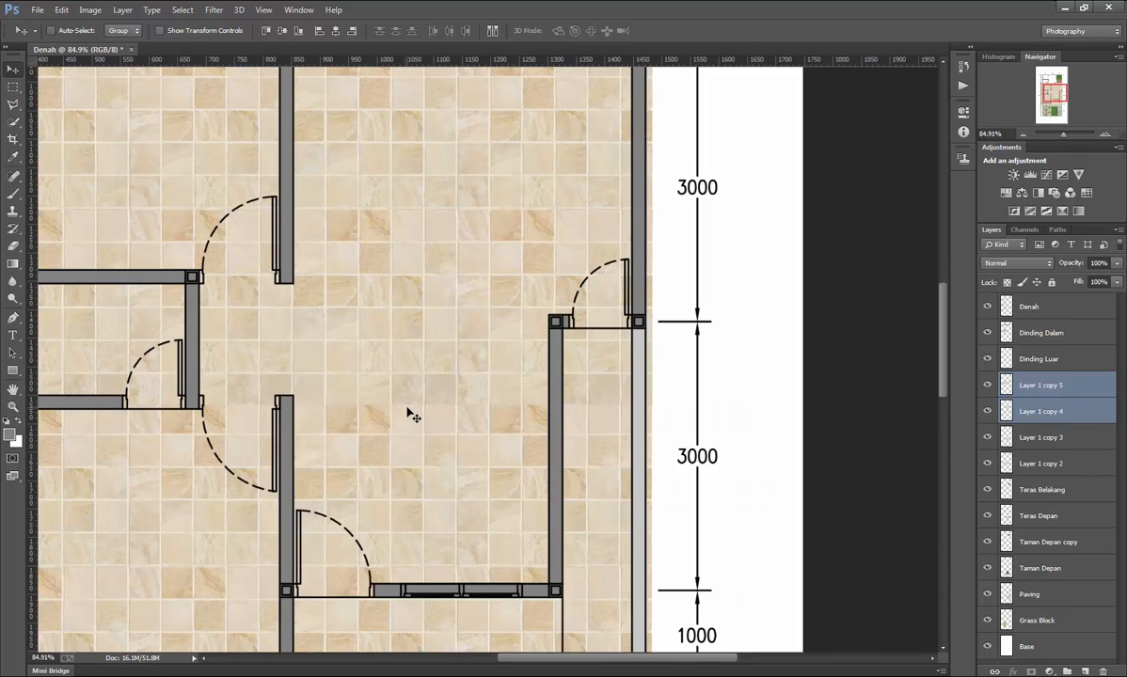
key(Left)
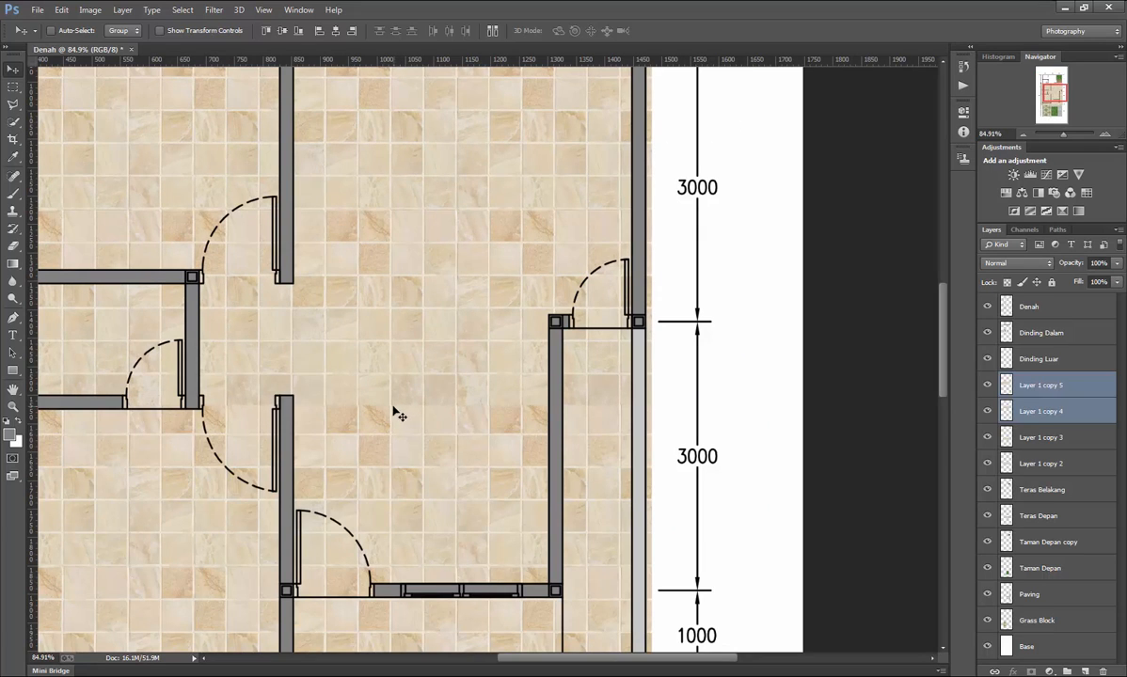
key(Down)
key(Down)
key(Down)
key(Down)
key(Down)
key(Down)
key(Down)
key(Down)
key(Down)
key(Down)
key(Down)
key(Down)
key(Down)
key(Down)
key(Down)
key(Down)
key(Down)
key(Down)
key(Down)
key(Down)
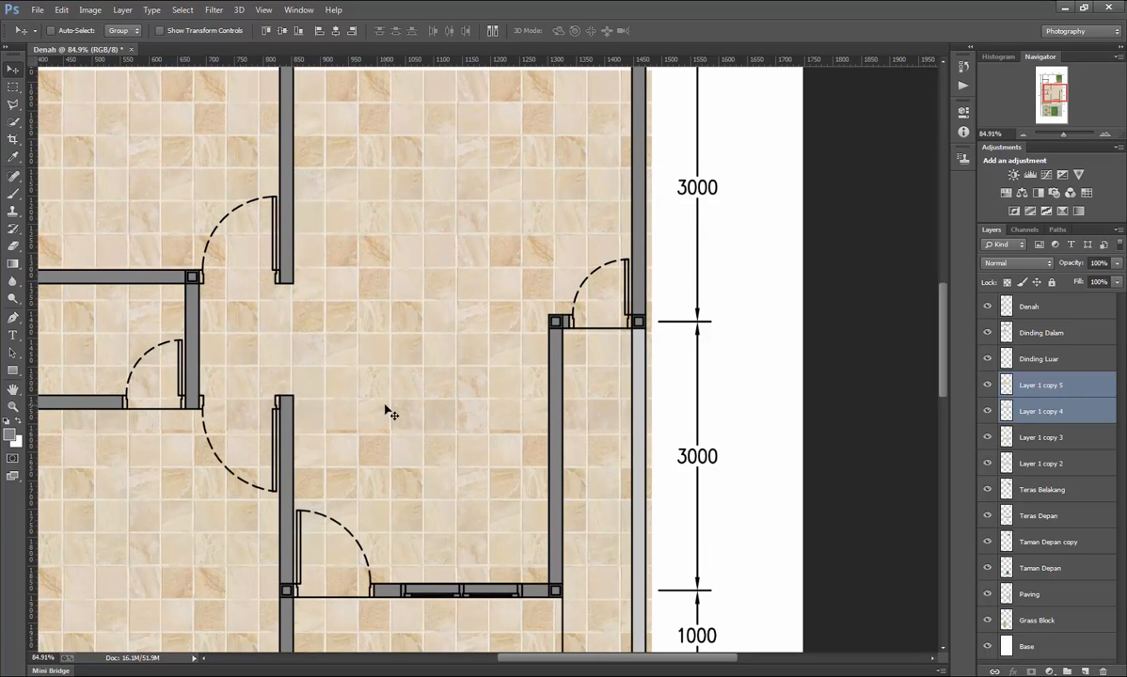
key(Down)
key(Down)
key(Down)
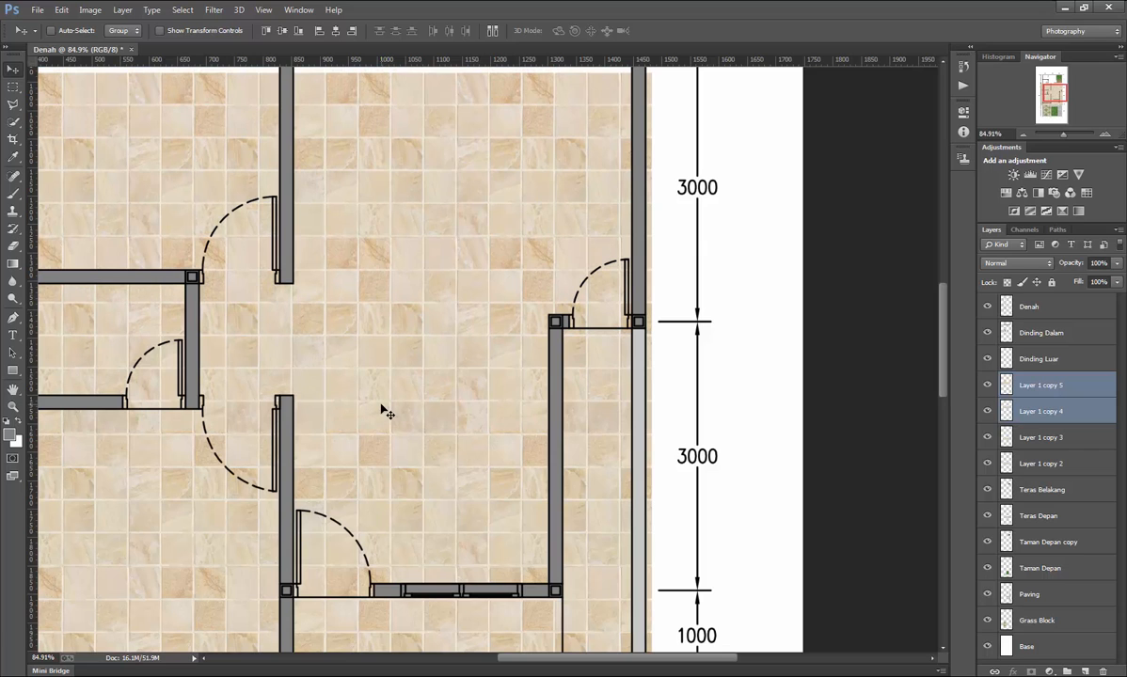
key(ctrl+0)
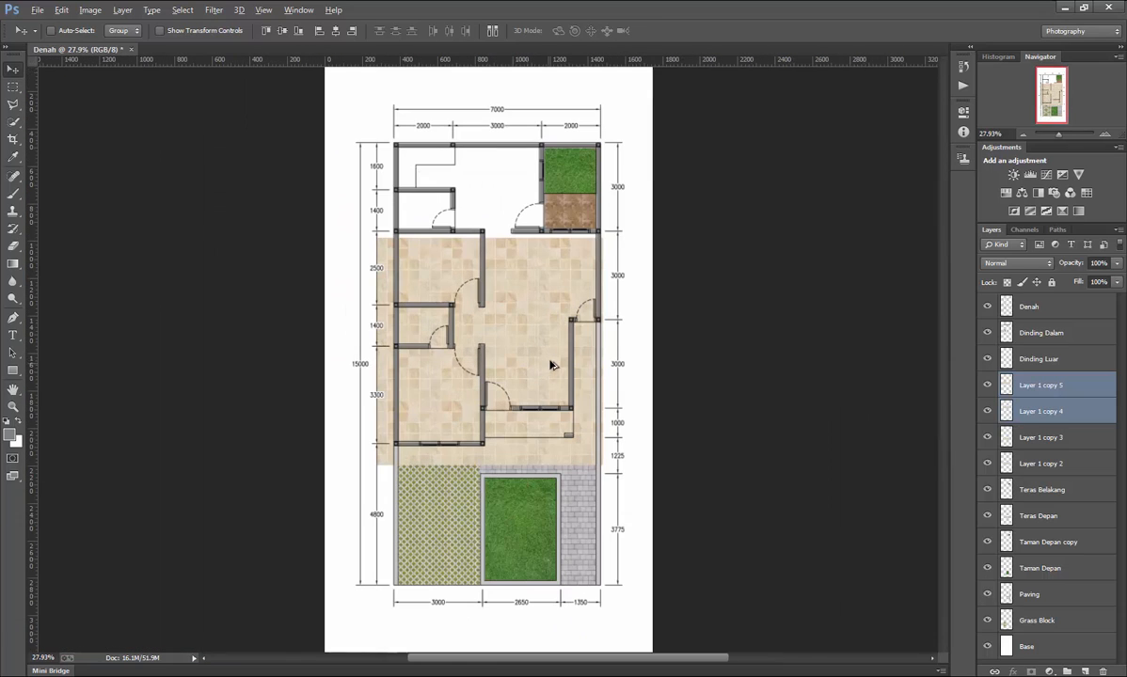
Duplicate both upper tile layers, move the copies over the rear rooms, and nudge them until their joints continue the rows below.
drag(546, 330, 534, 213)
scroll(533, 212, up, 5)
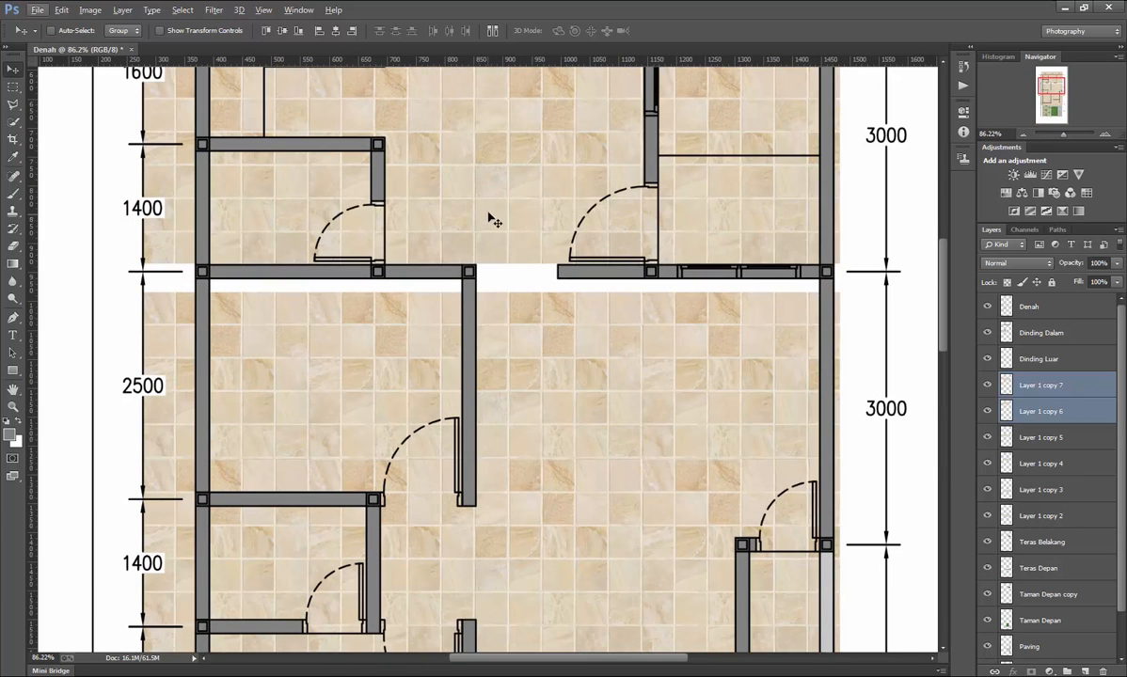
key(Up)
key(Up)
key(Up)
key(Up)
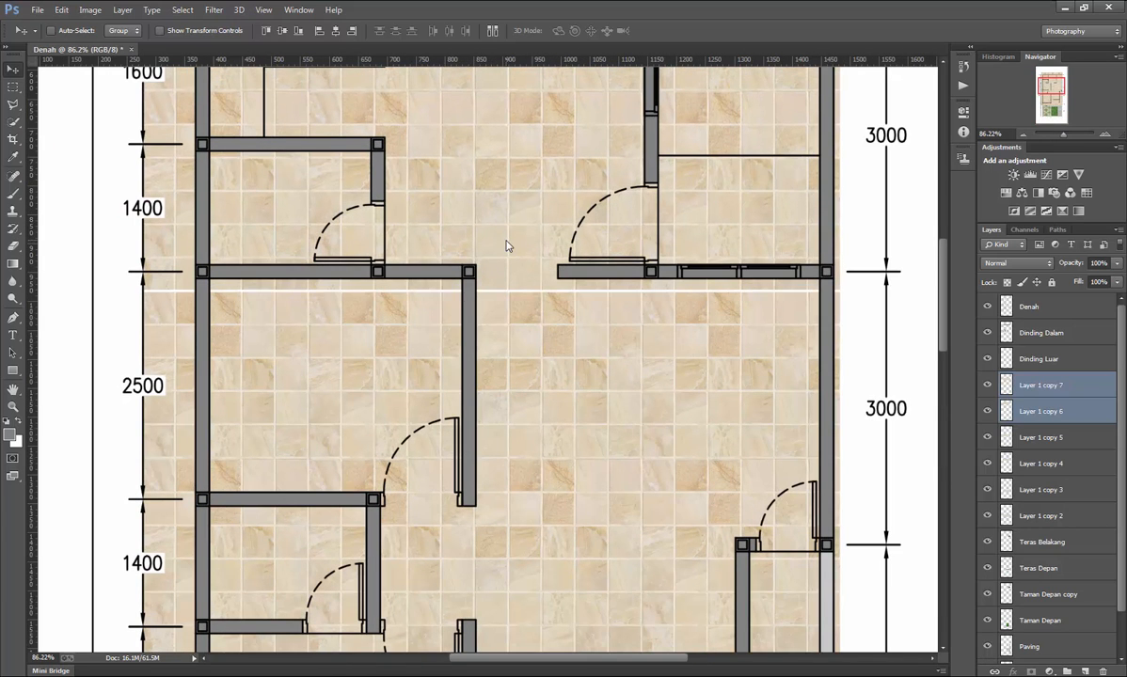
key(Down)
key(Down)
key(Down)
key(Down)
key(Down)
key(Down)
key(Down)
key(Down)
key(Down)
key(Down)
key(Down)
key(Down)
key(Down)
key(Down)
key(Down)
key(Down)
key(Down)
key(Down)
key(Down)
key(Down)
key(Down)
key(Down)
key(Down)
key(Down)
key(Down)
key(Down)
key(Down)
key(Down)
key(Down)
key(Down)
key(Down)
key(Down)
key(Down)
key(Down)
key(Down)
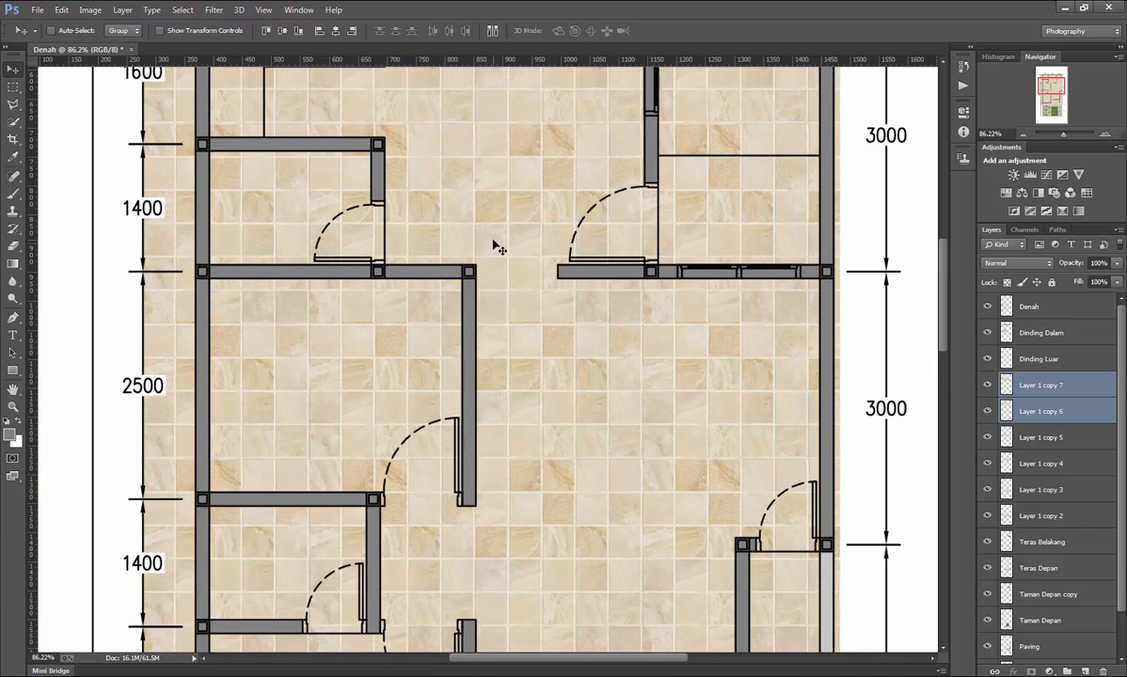
scroll(498, 247, down, 4)
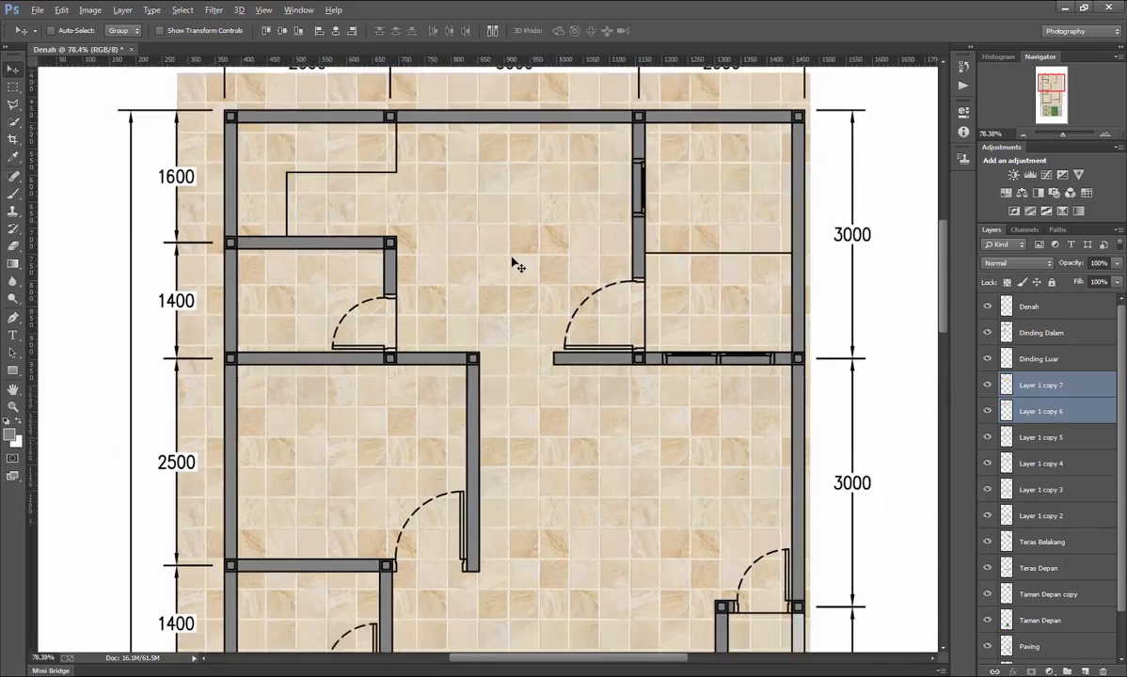
Merge the six tile layers from Layer 1 copy 2 to Layer 1 copy 7 into a single layer.
scroll(516, 261, down, 1)
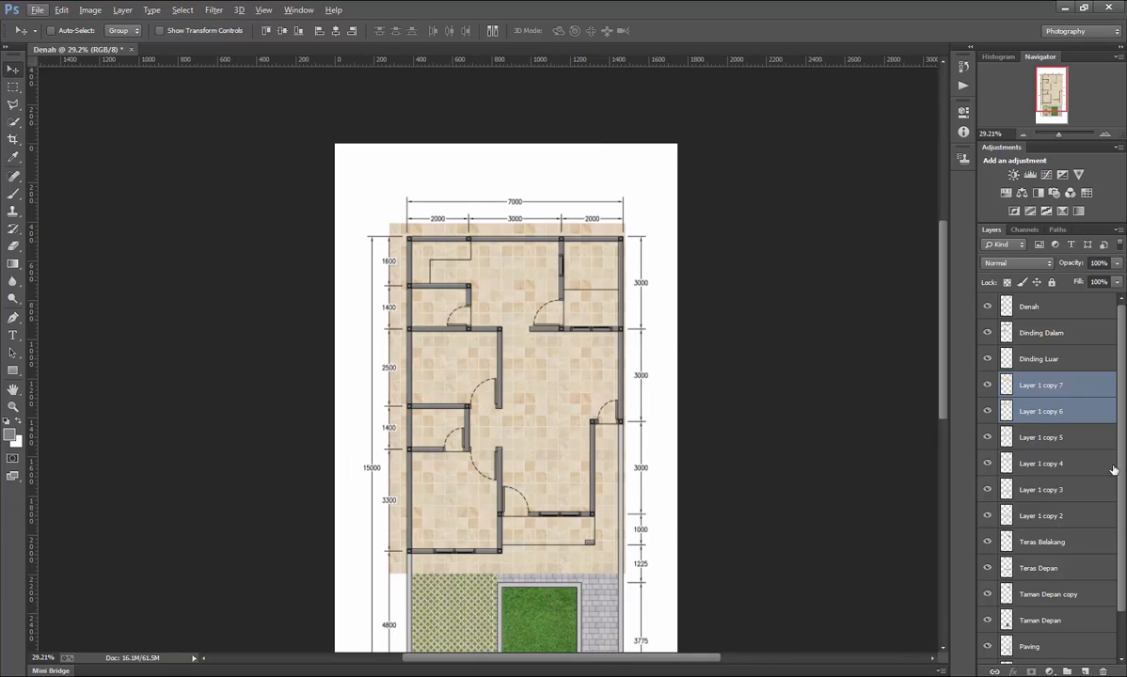
shift+click(1060, 518)
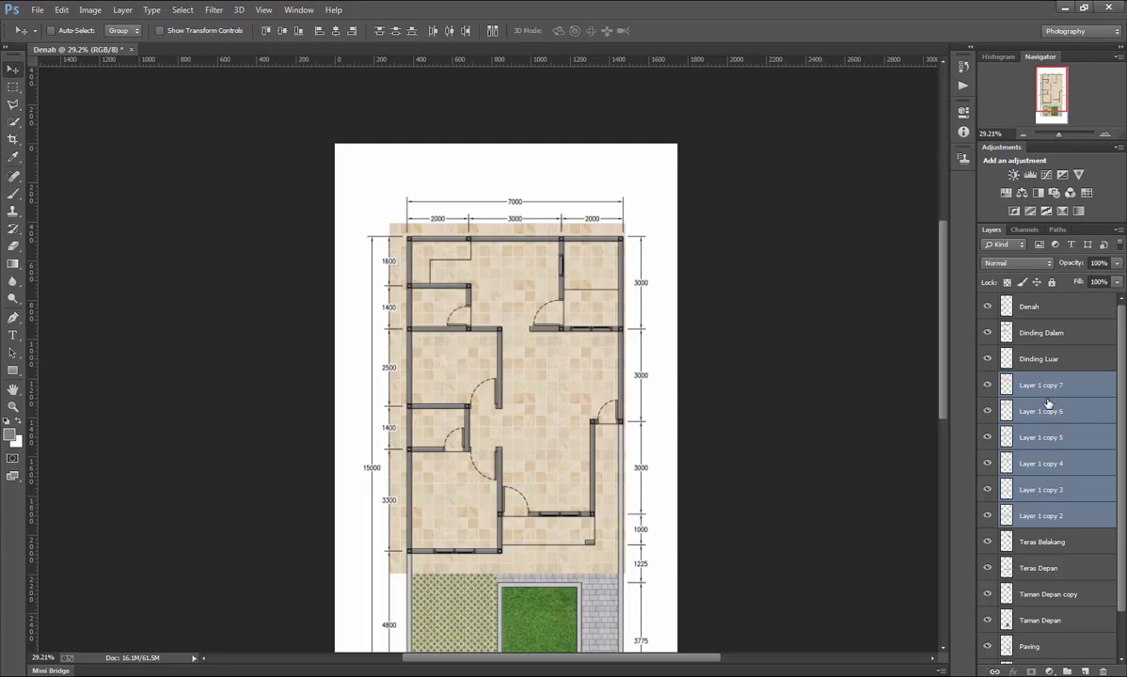
scroll(542, 318, down, 3)
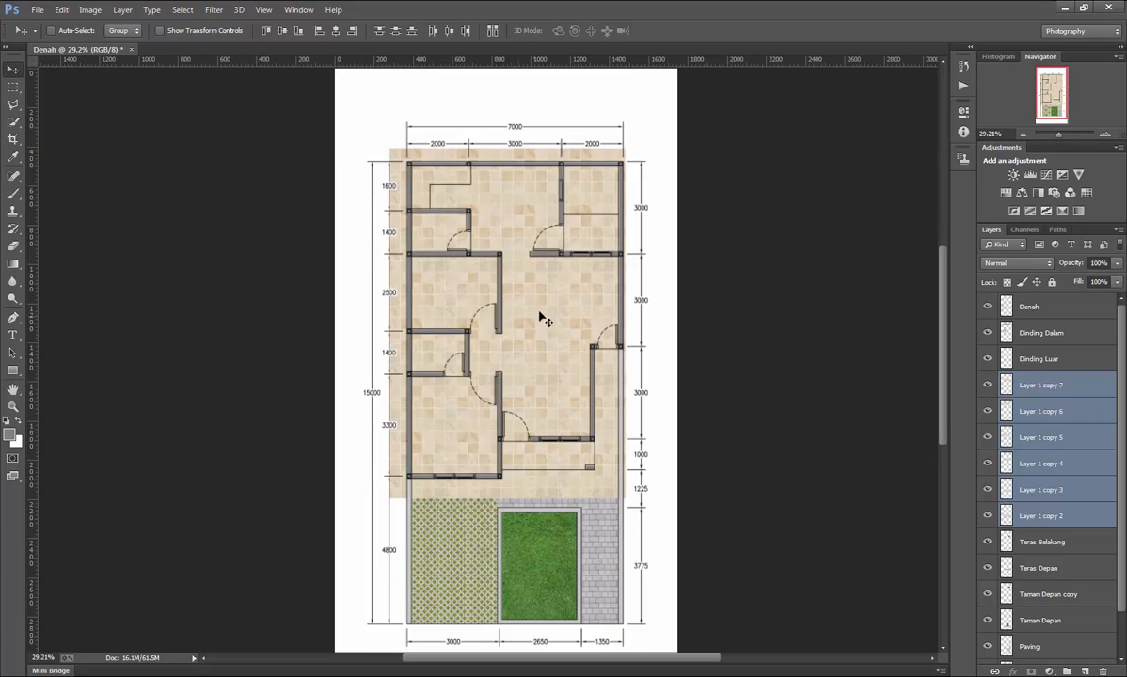
scroll(547, 313, up, 3)
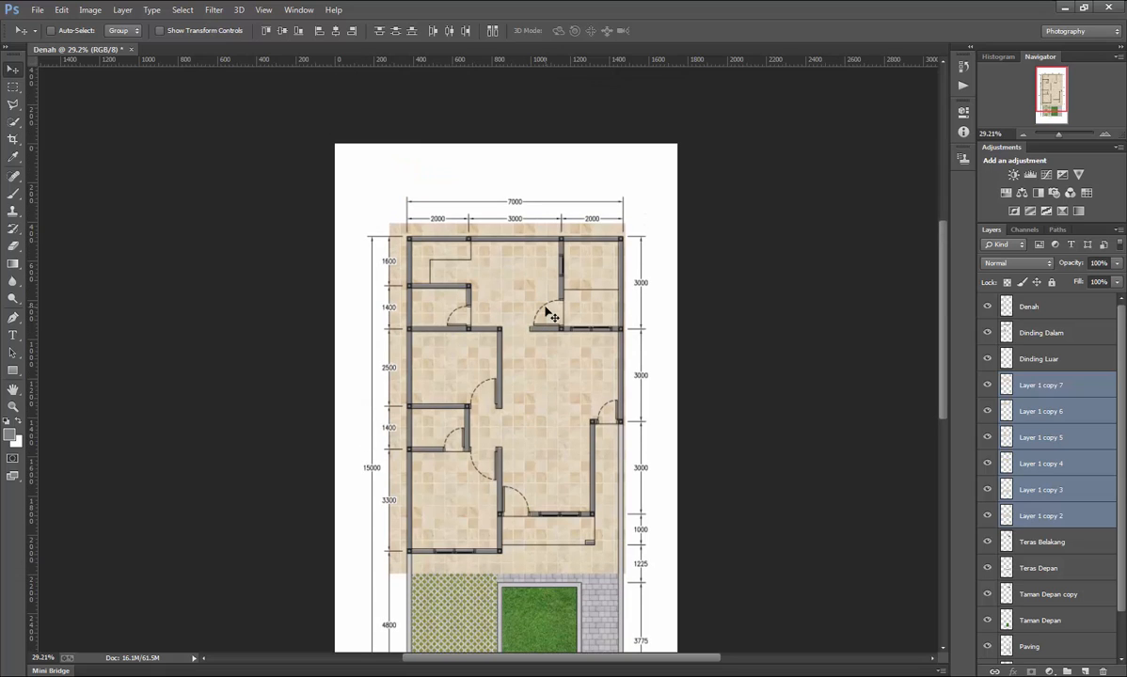
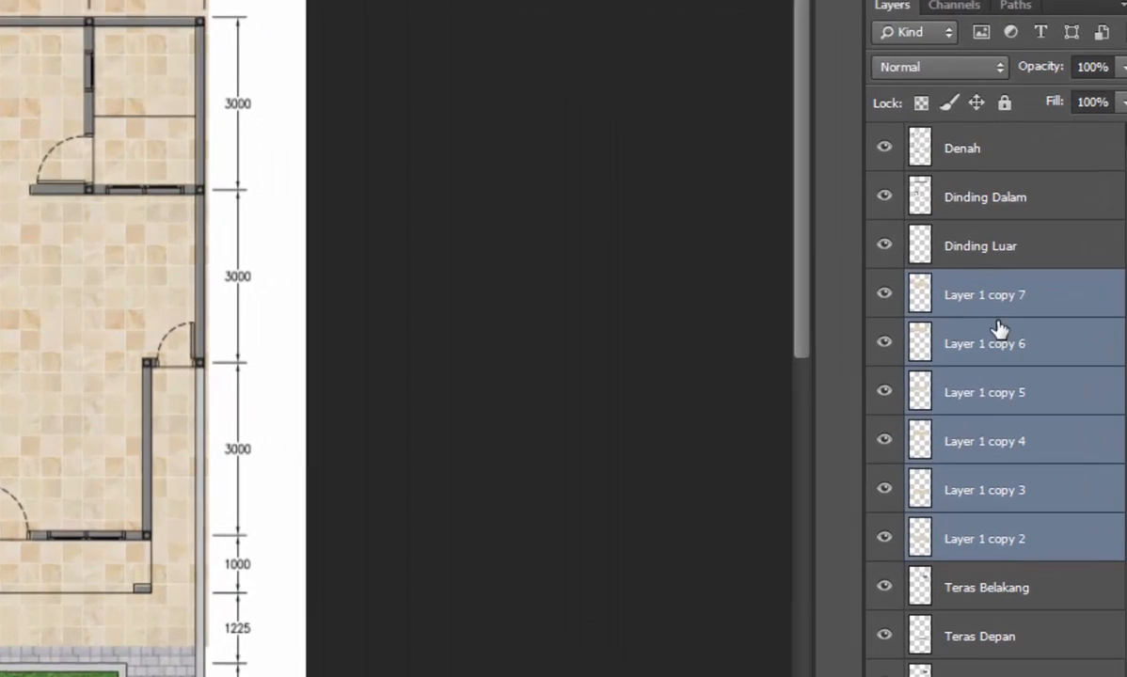
right_click(1047, 401)
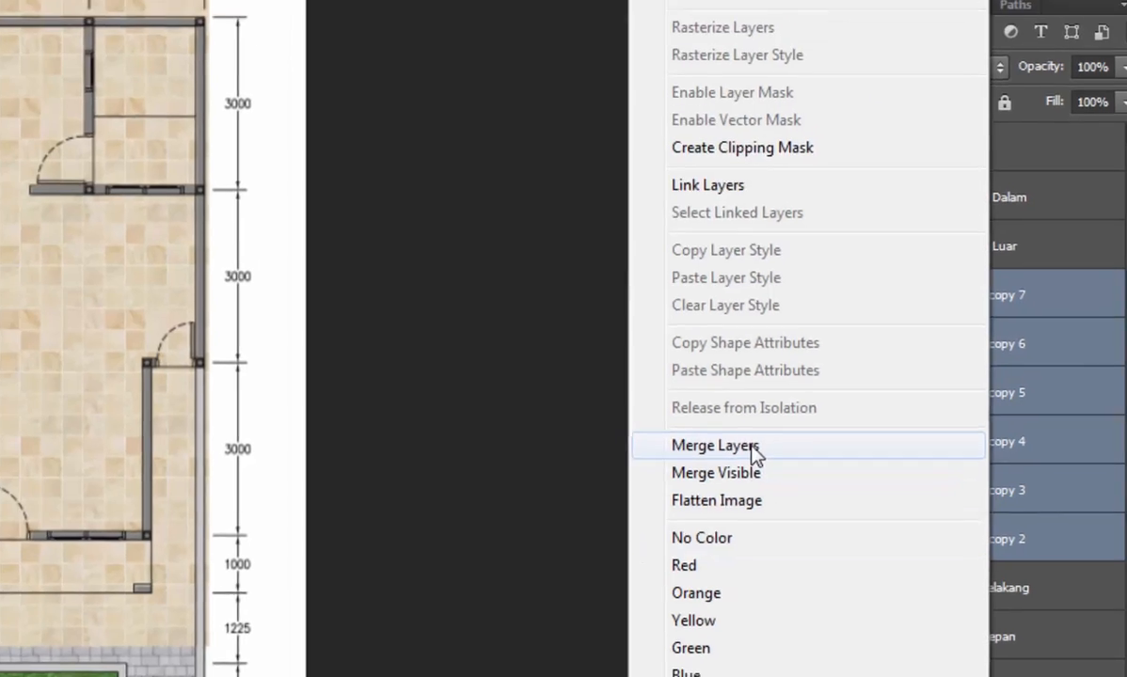
click(687, 442)
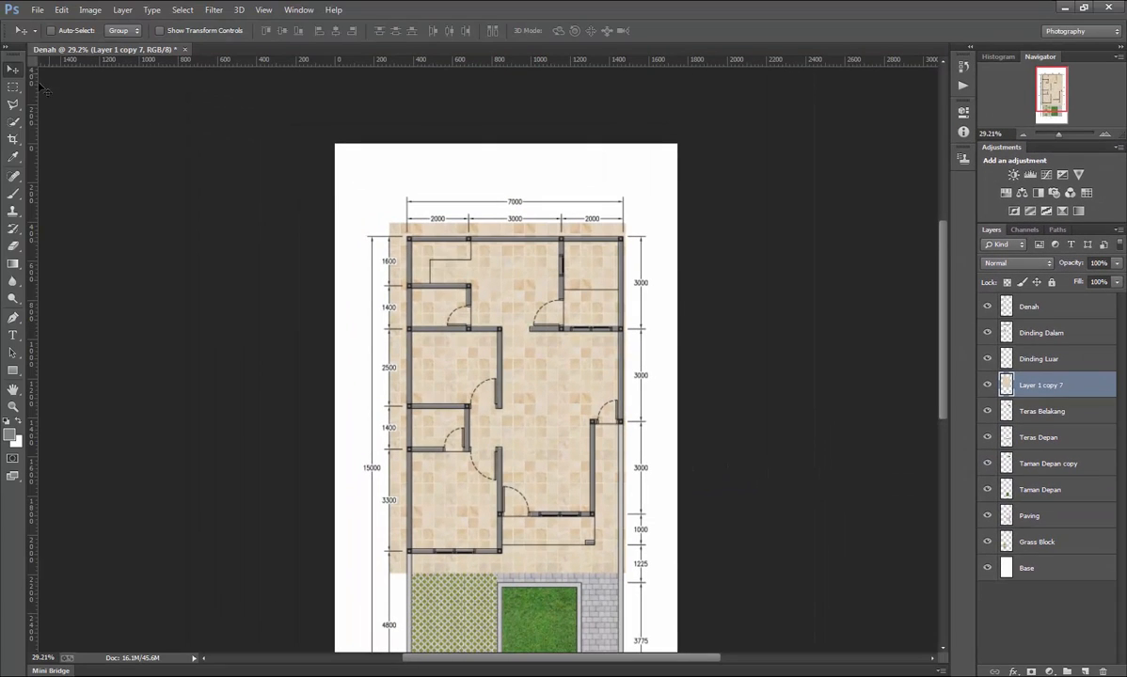
Select the strip of tiles outside the left outer wall with the Rectangular Marquee and delete it from the merged tile layer.
click(15, 87)
scroll(457, 550, up, 5)
scroll(387, 509, down, 2)
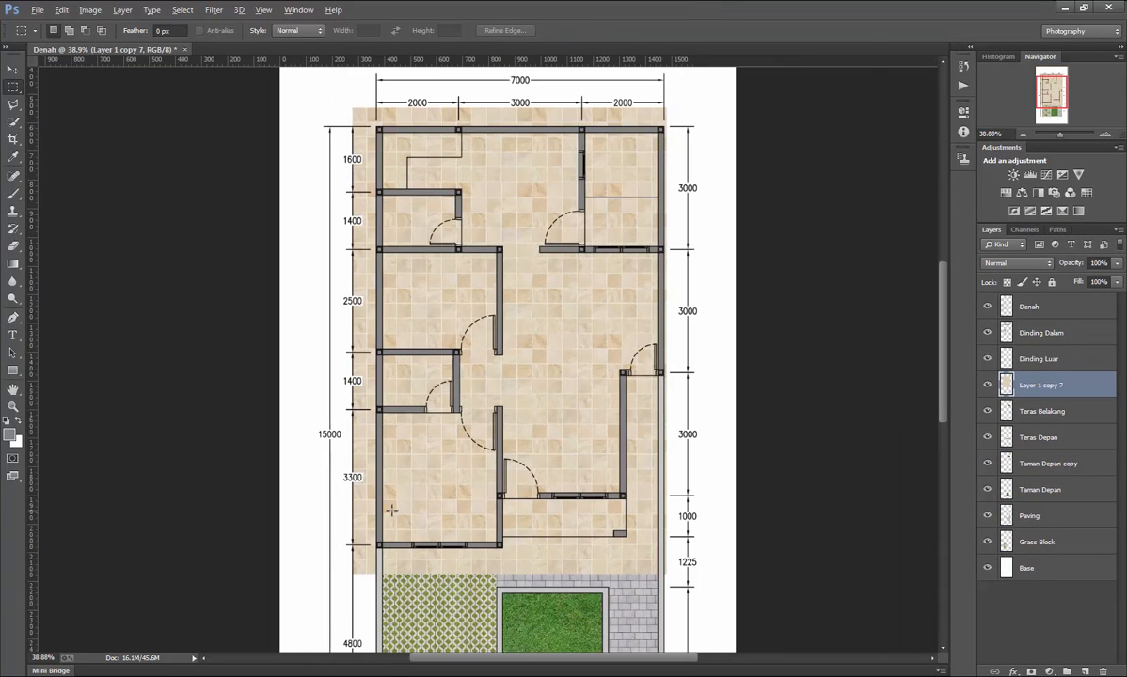
drag(307, 92, 381, 646)
scroll(414, 454, up, 6)
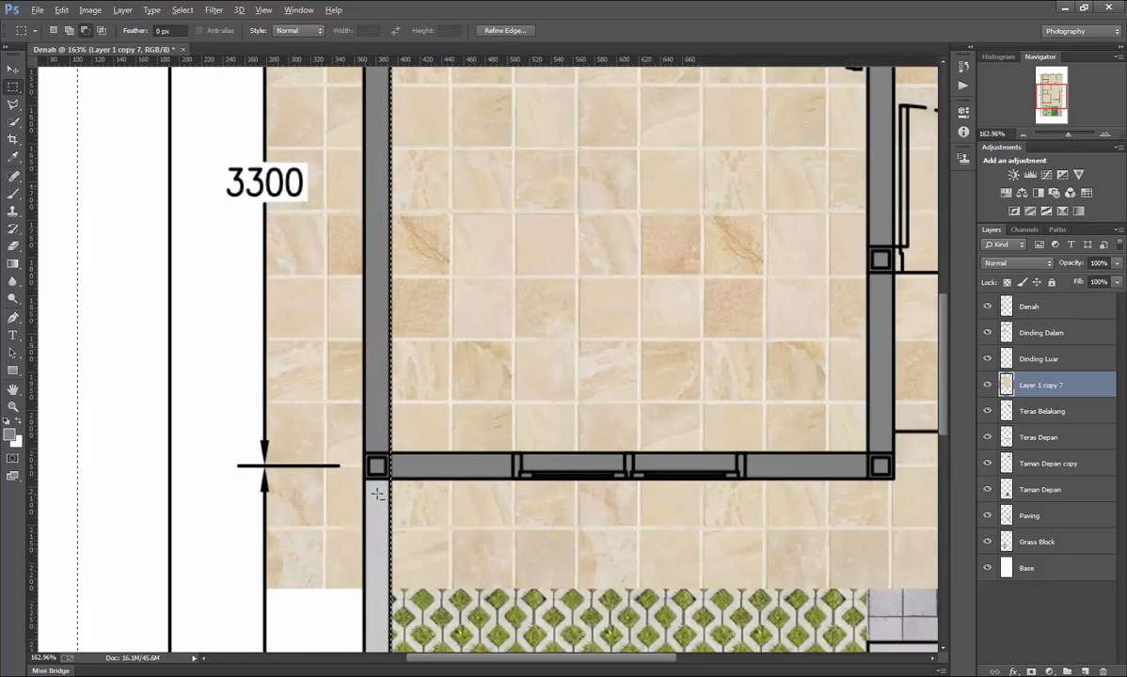
key(Delete)
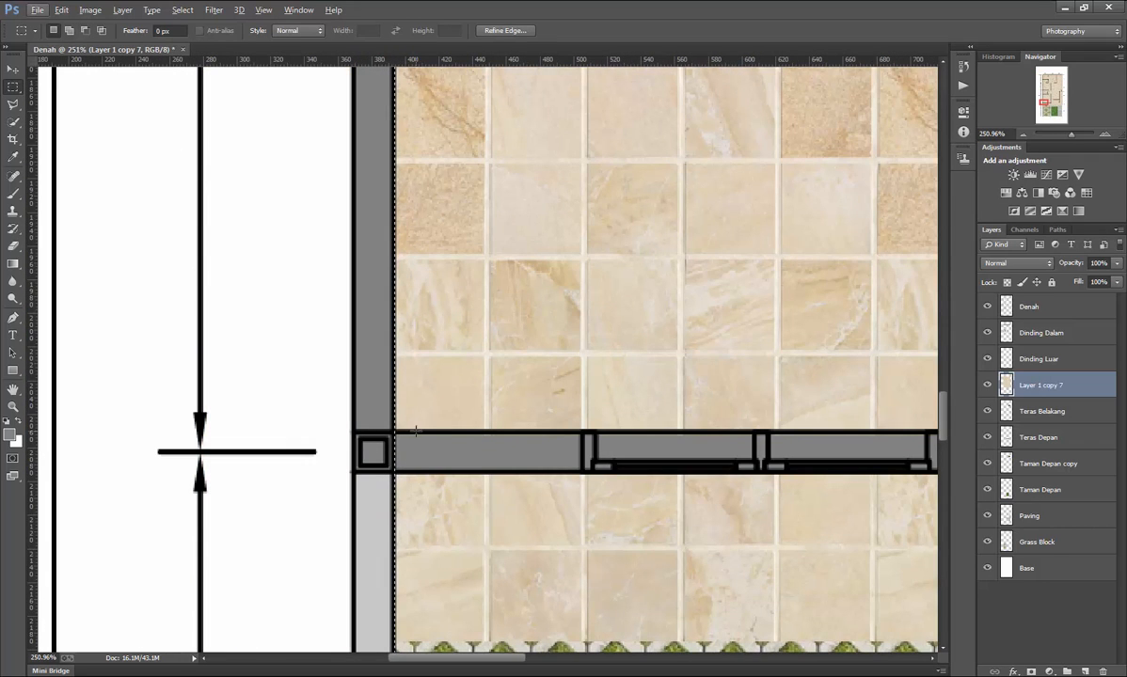
key(ctrl+z)
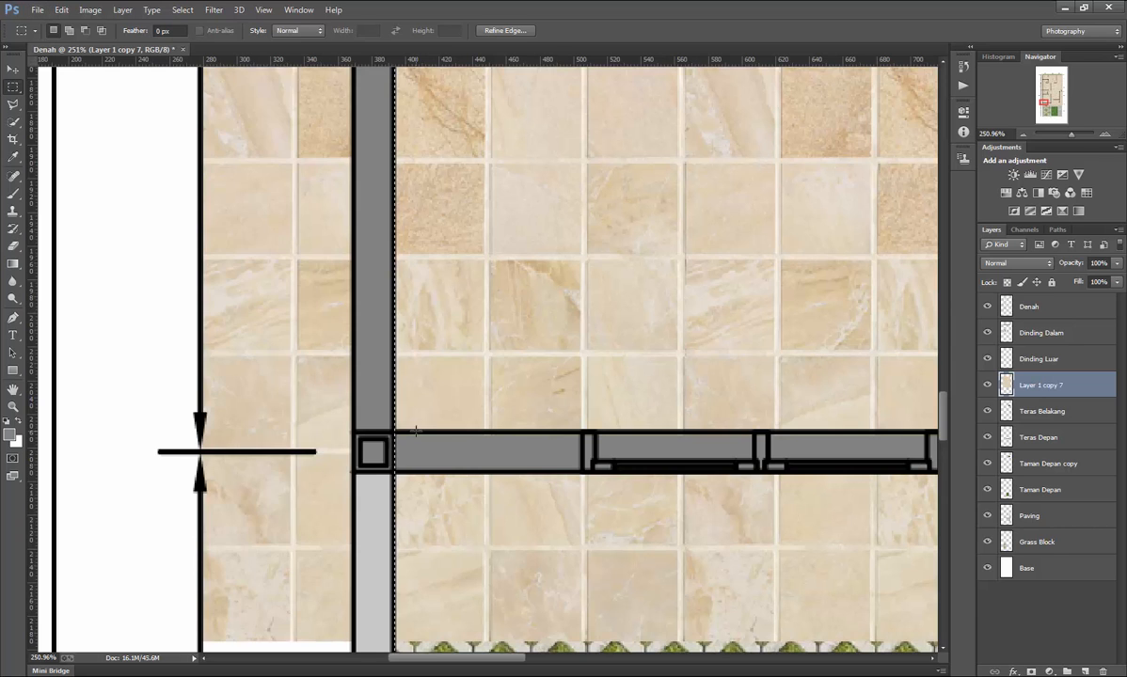
scroll(415, 431, down, 6)
scroll(417, 435, up, 1)
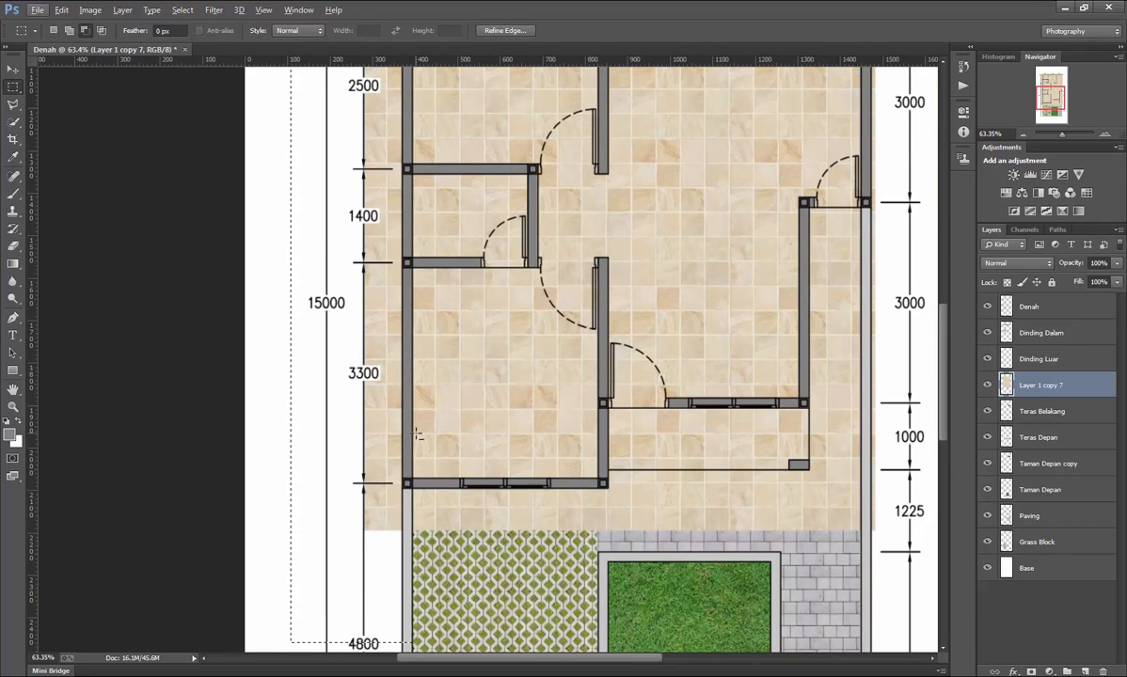
scroll(468, 502, up, 3)
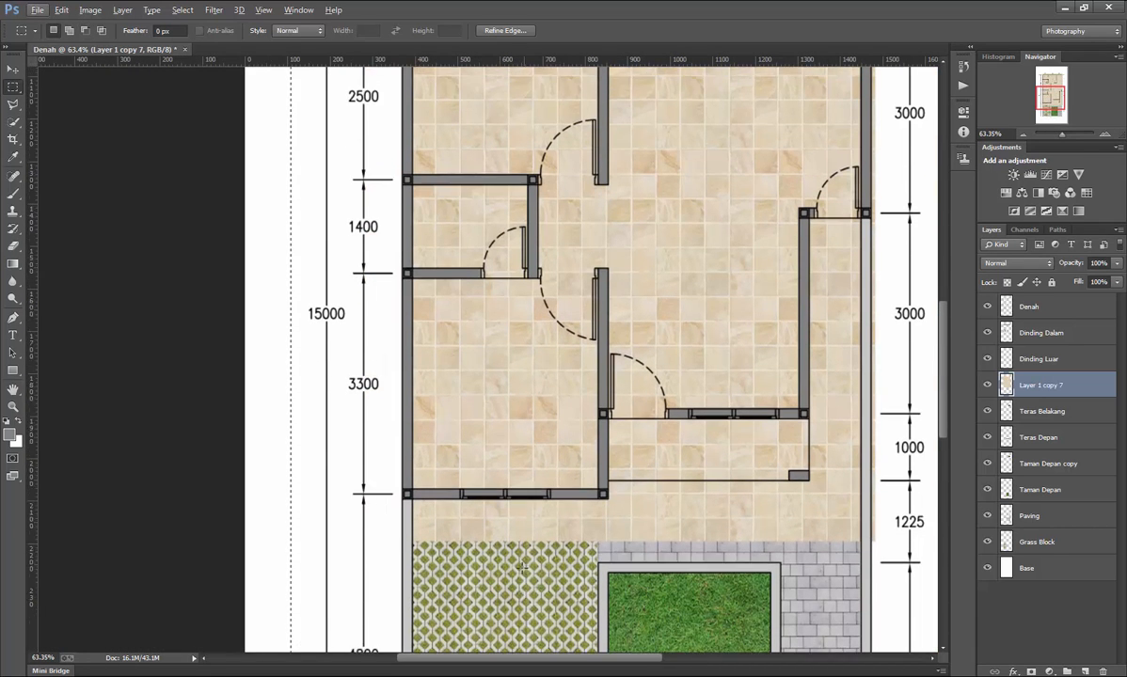
scroll(466, 354, down, 2)
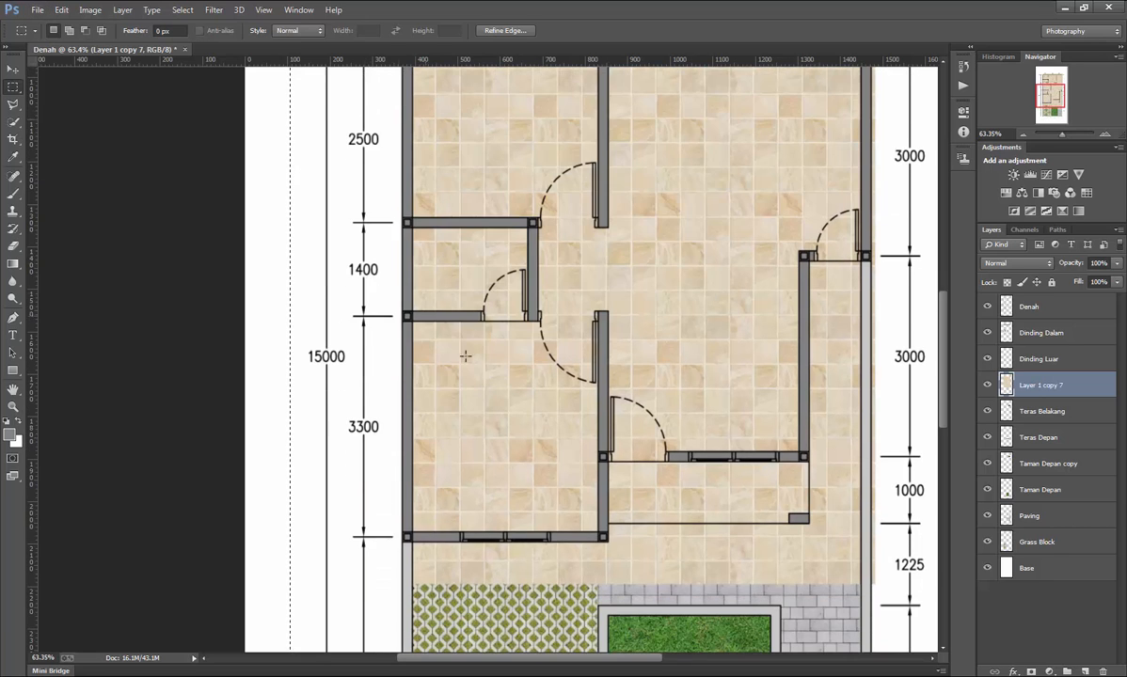
scroll(515, 377, down, 4)
scroll(582, 388, up, 2)
scroll(583, 387, up, 2)
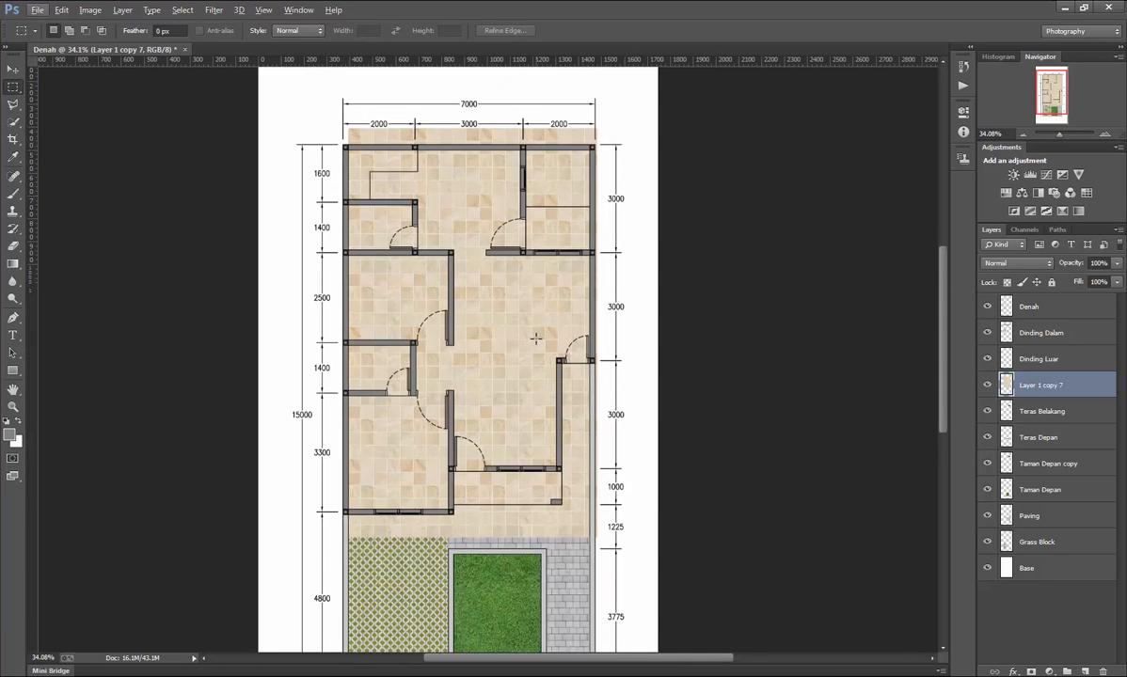
Open the ready-made interior tile file Keramik Dalam from the Lib folder inside the project's Data folder.
click(21, 72)
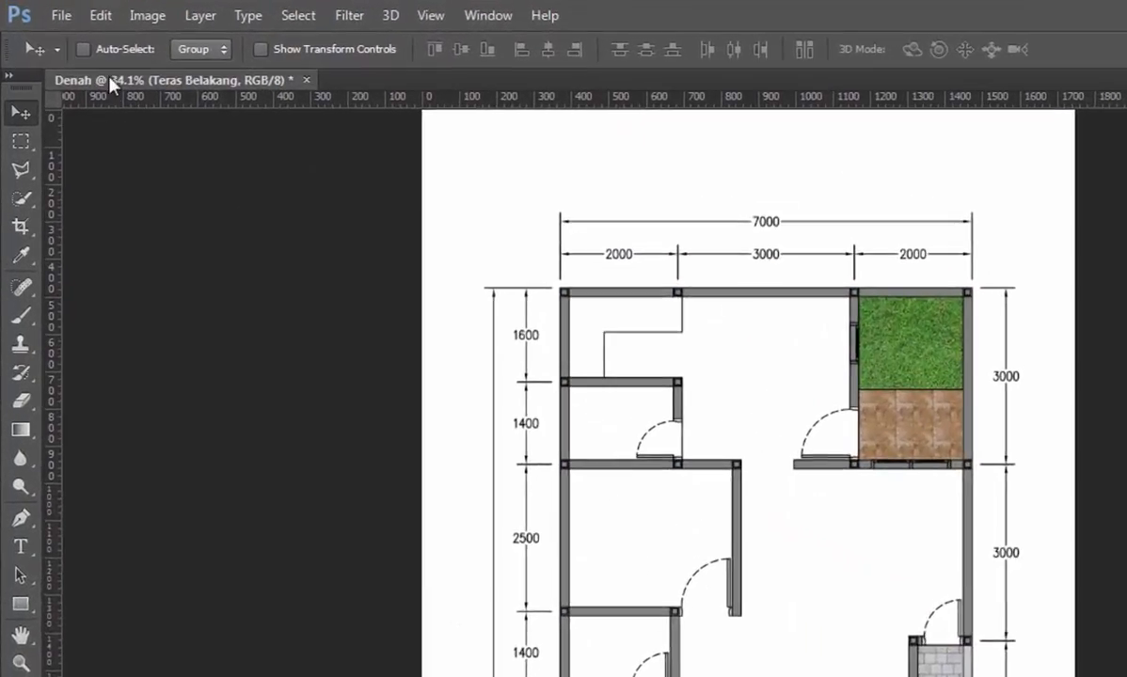
click(38, 10)
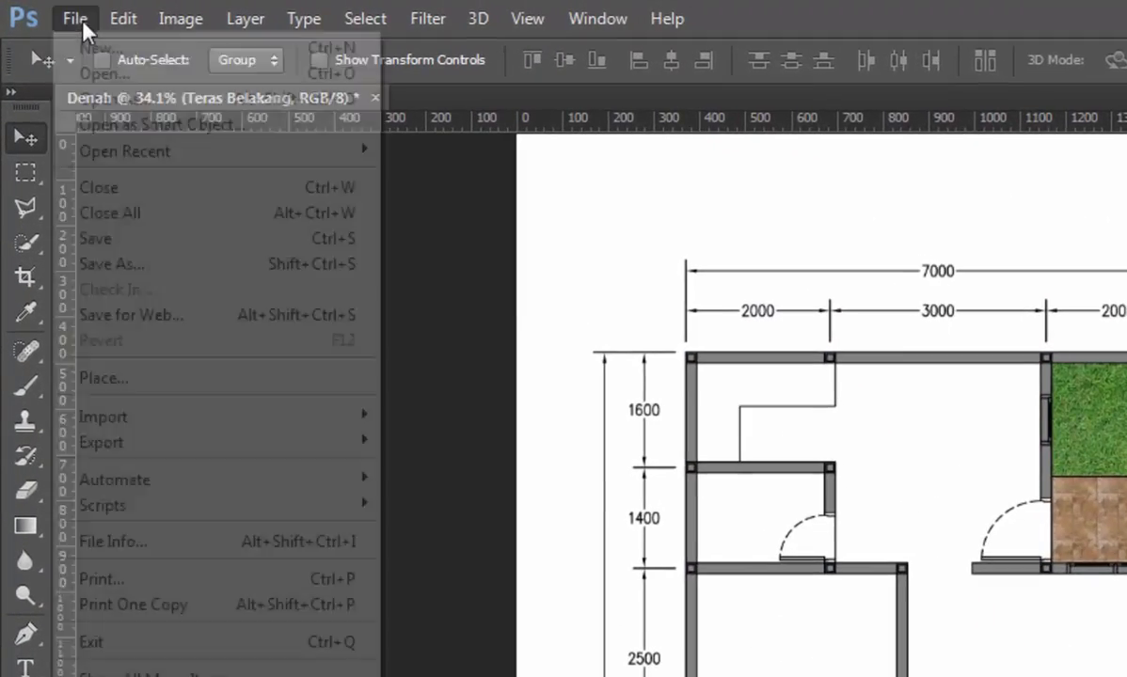
click(92, 68)
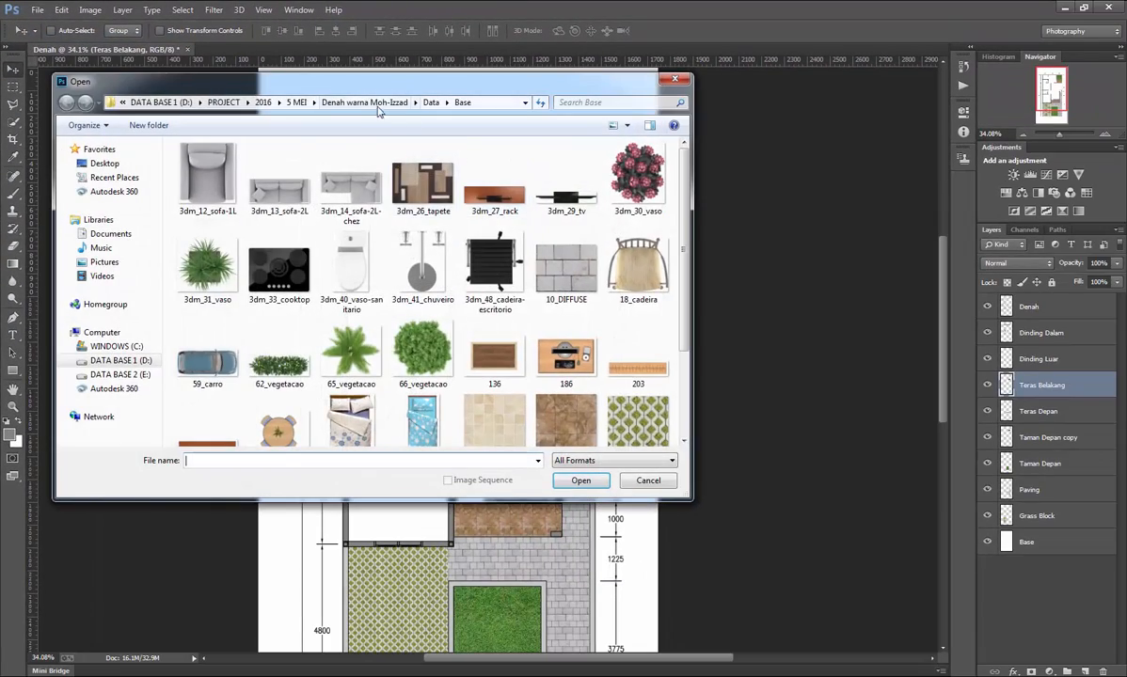
click(357, 101)
double_click(274, 171)
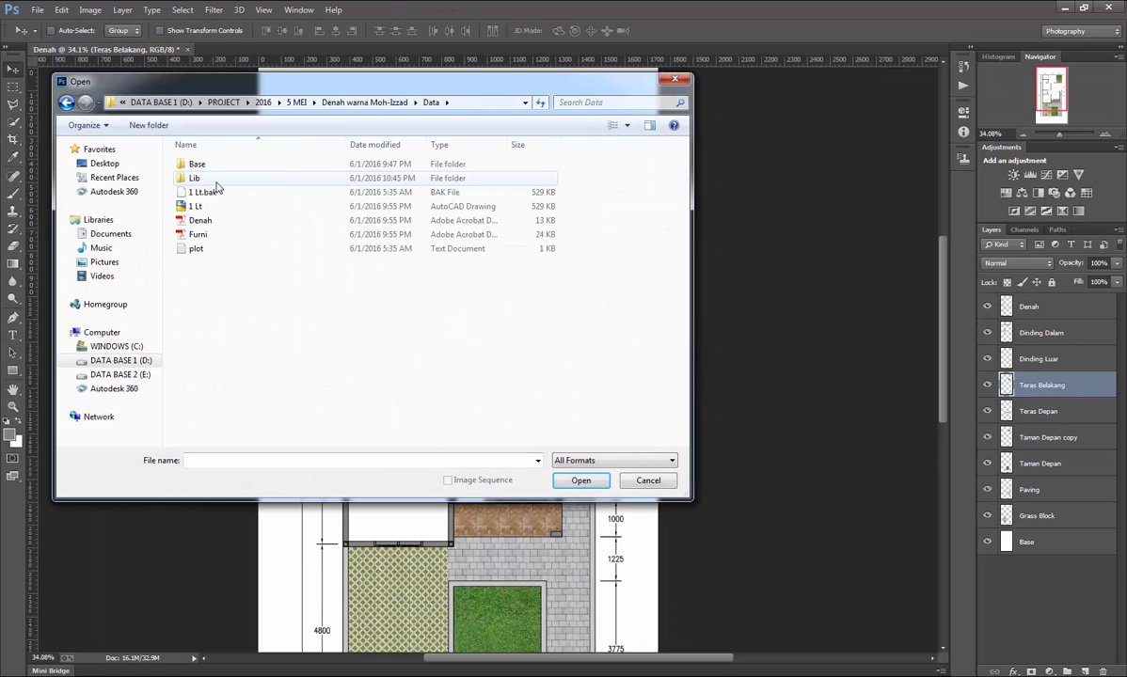
double_click(223, 179)
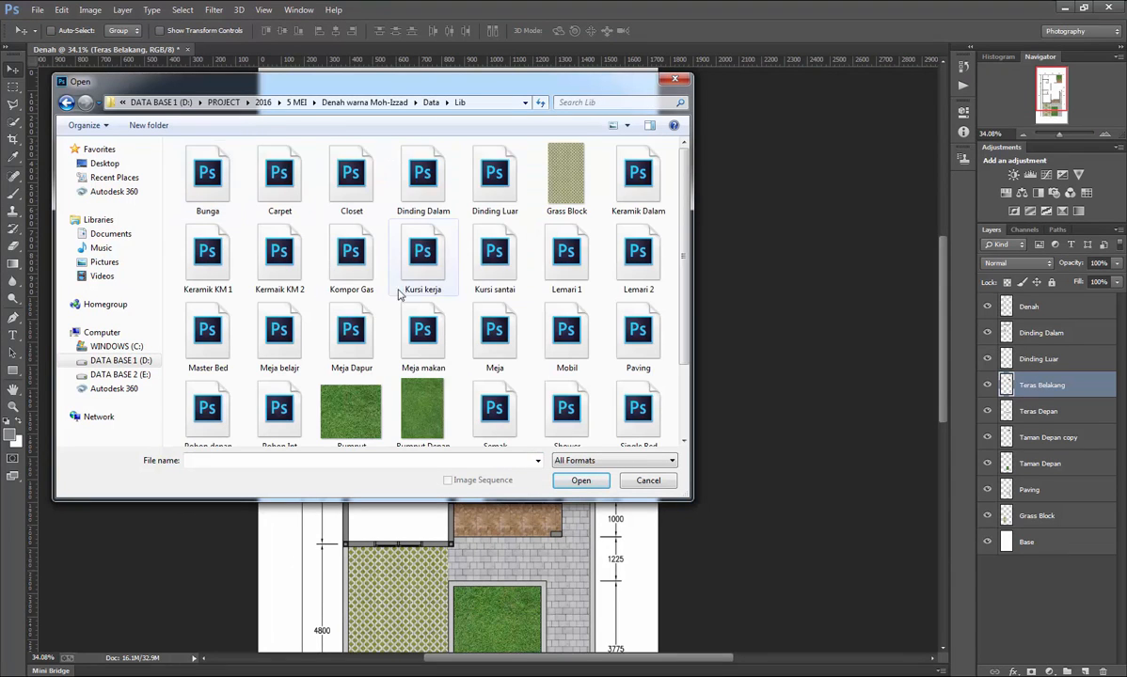
click(223, 265)
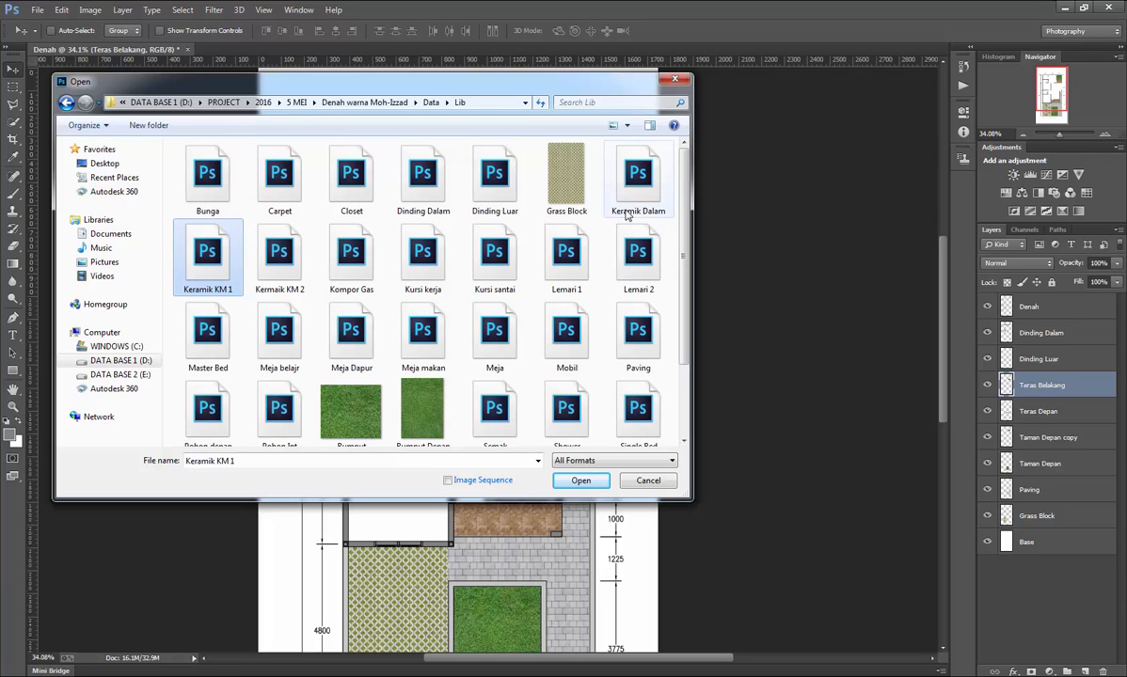
click(605, 176)
click(592, 484)
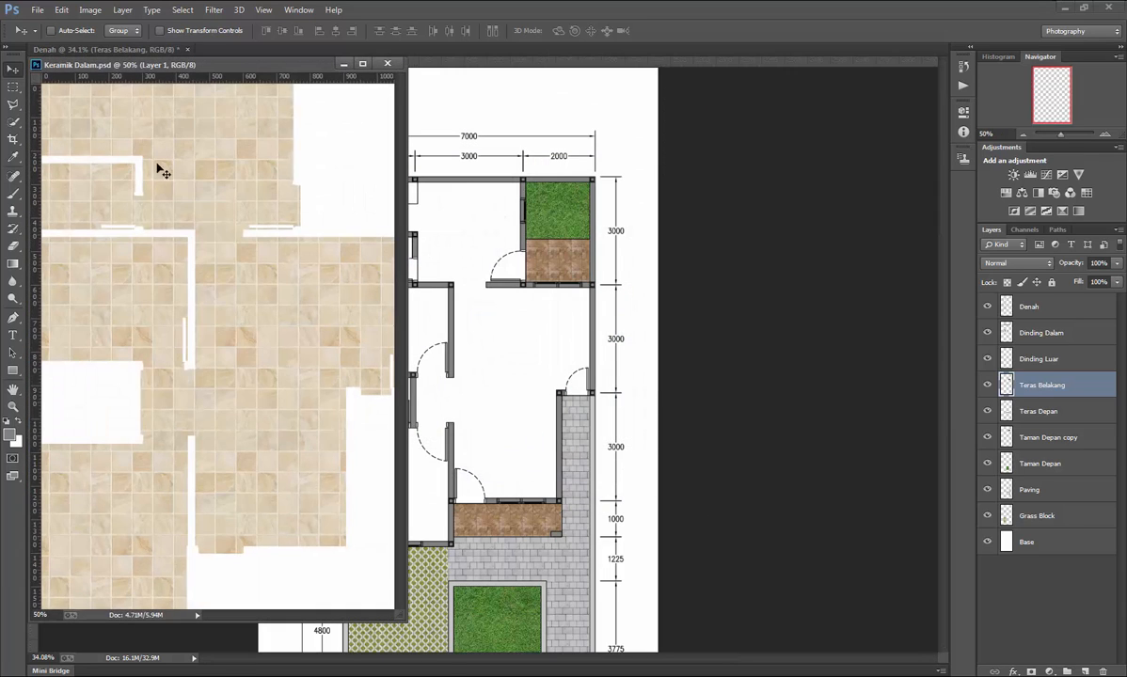
Copy the Keramik Dalam tile floor into the plan, close its source file, and align the floor with the interior rooms.
drag(111, 143, 425, 173)
click(387, 65)
drag(515, 227, 379, 209)
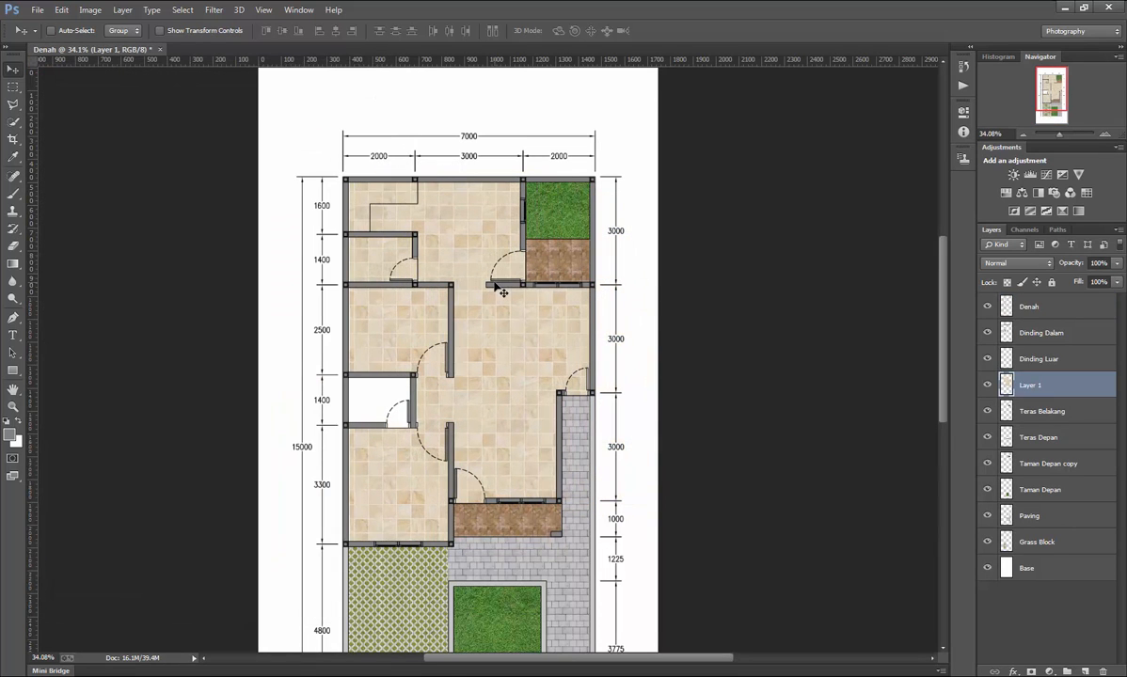
scroll(404, 269, up, 7)
scroll(523, 302, down, 4)
scroll(562, 414, up, 1)
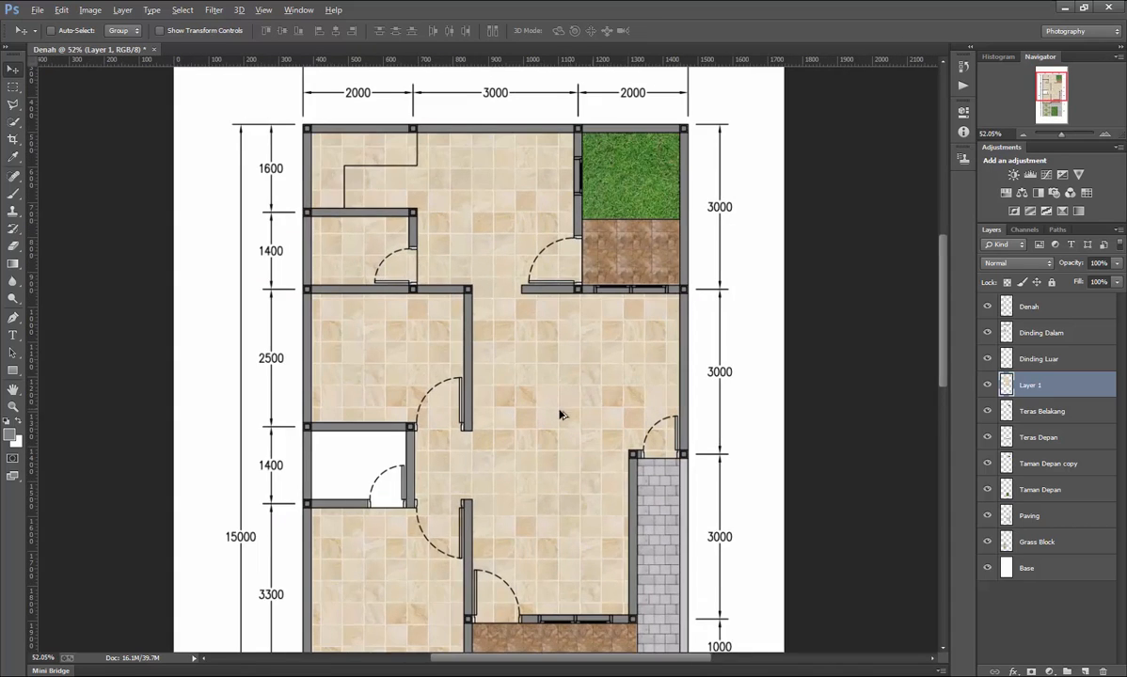
scroll(572, 383, down, 5)
scroll(576, 383, up, 4)
scroll(589, 400, down, 2)
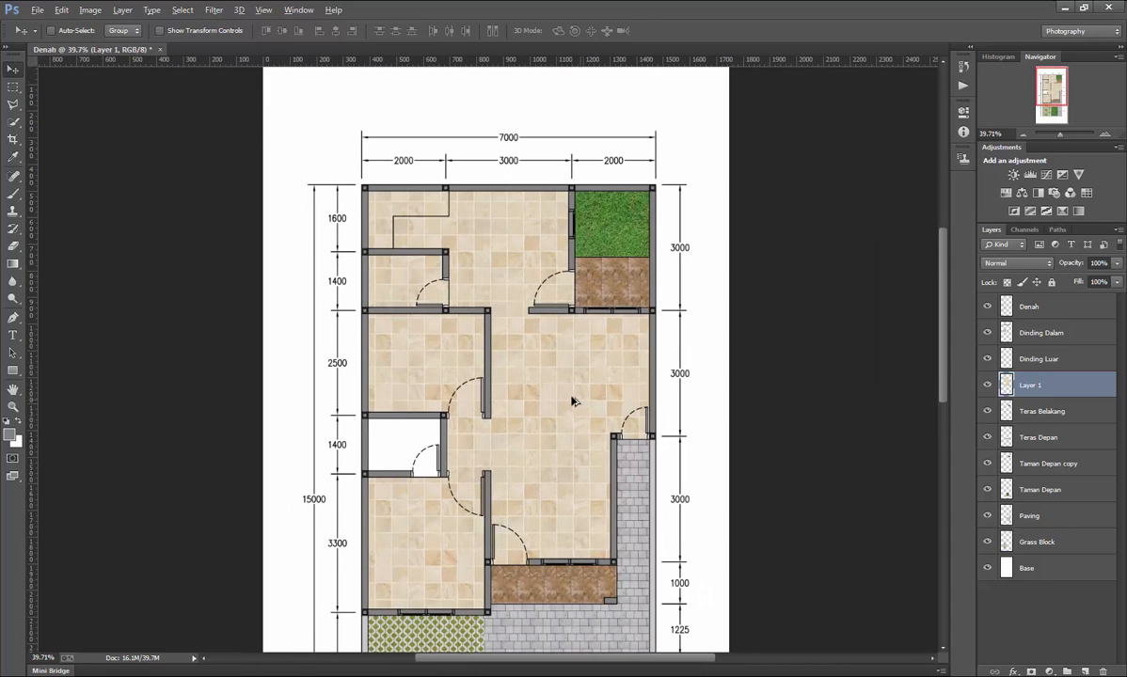
Rename the imported tile floor layer as Keramik Dalam.
double_click(1032, 386)
key(Return)
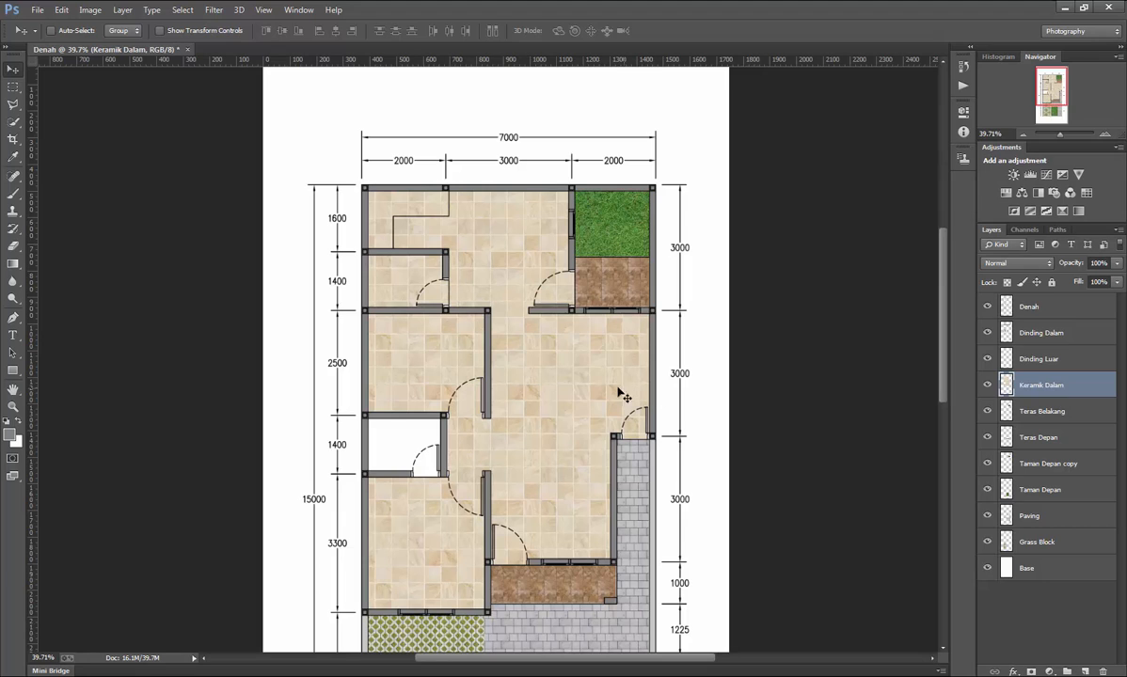
scroll(578, 430, down, 3)
scroll(571, 407, up, 2)
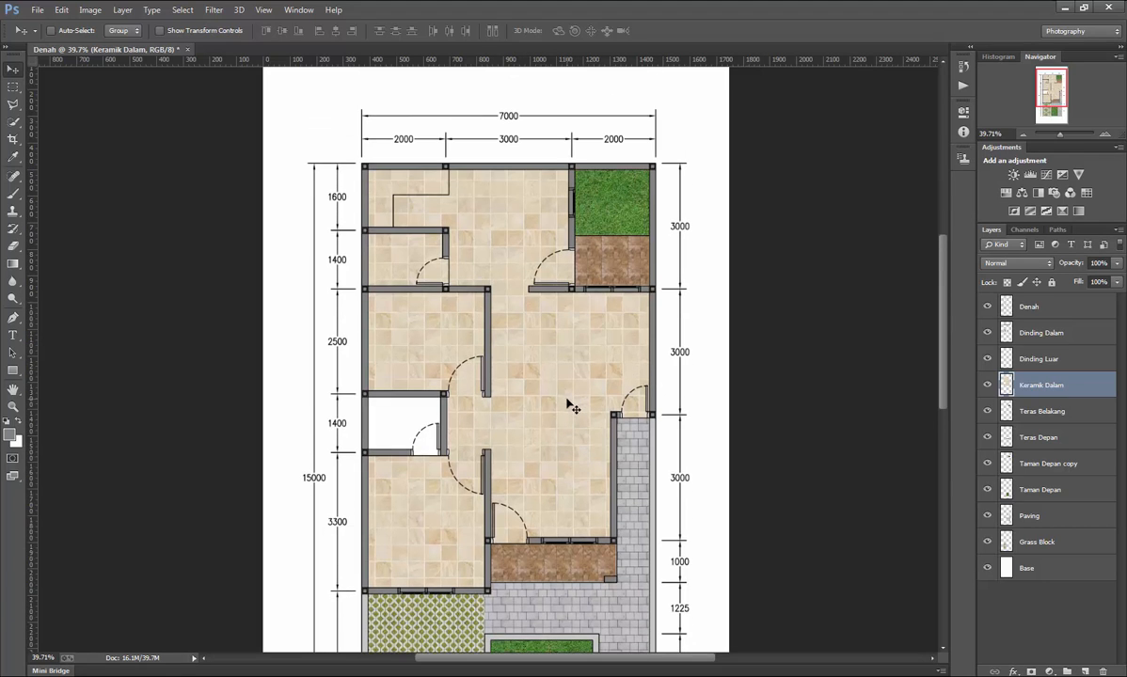
scroll(524, 396, up, 2)
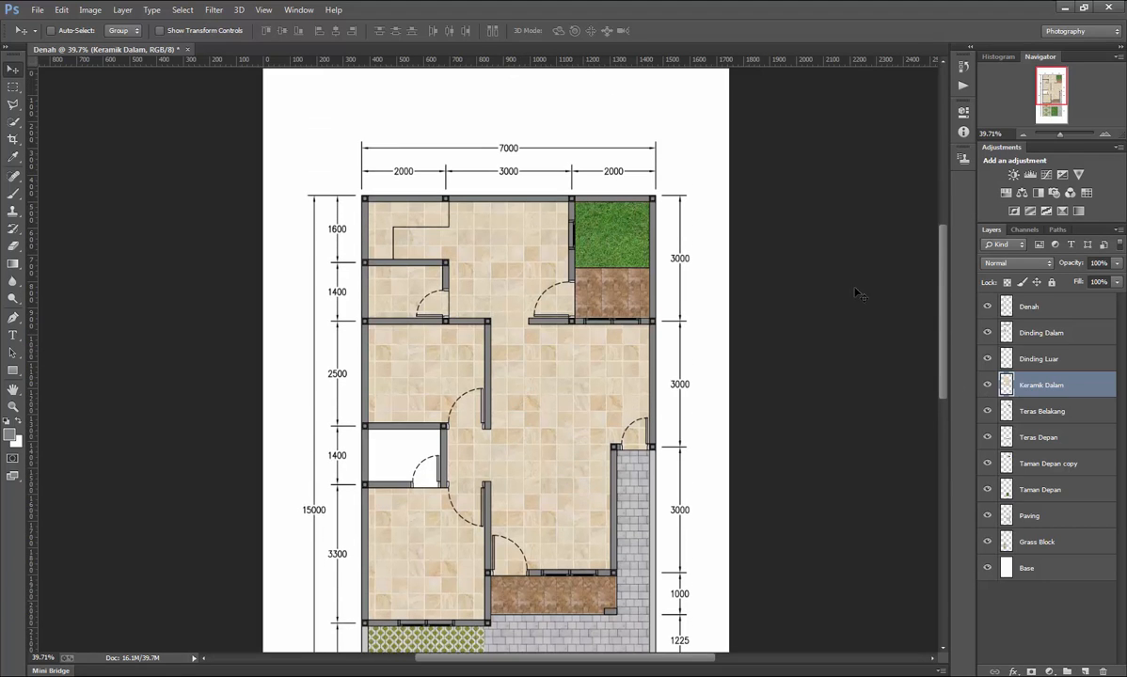
click(37, 9)
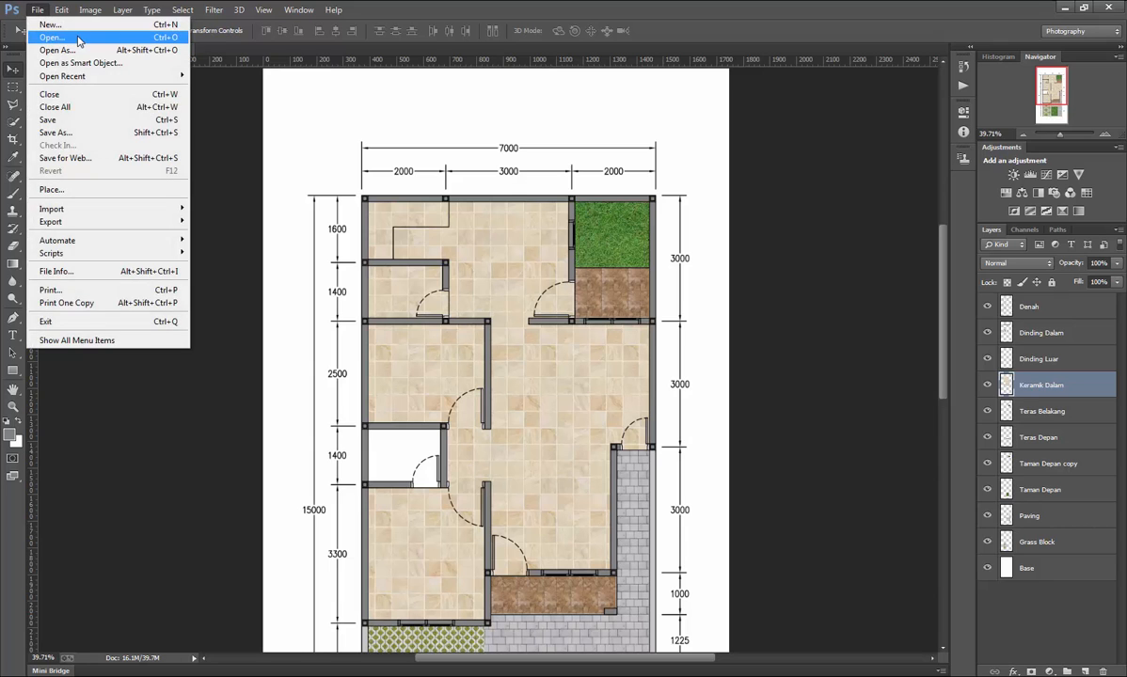
click(76, 35)
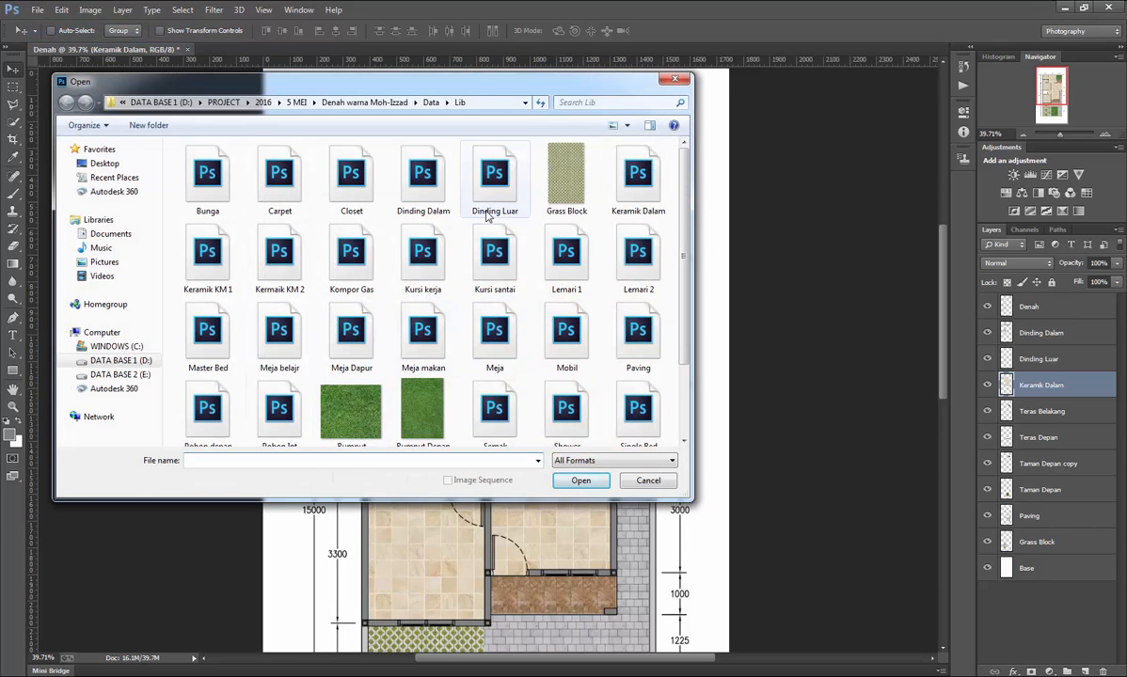
click(674, 81)
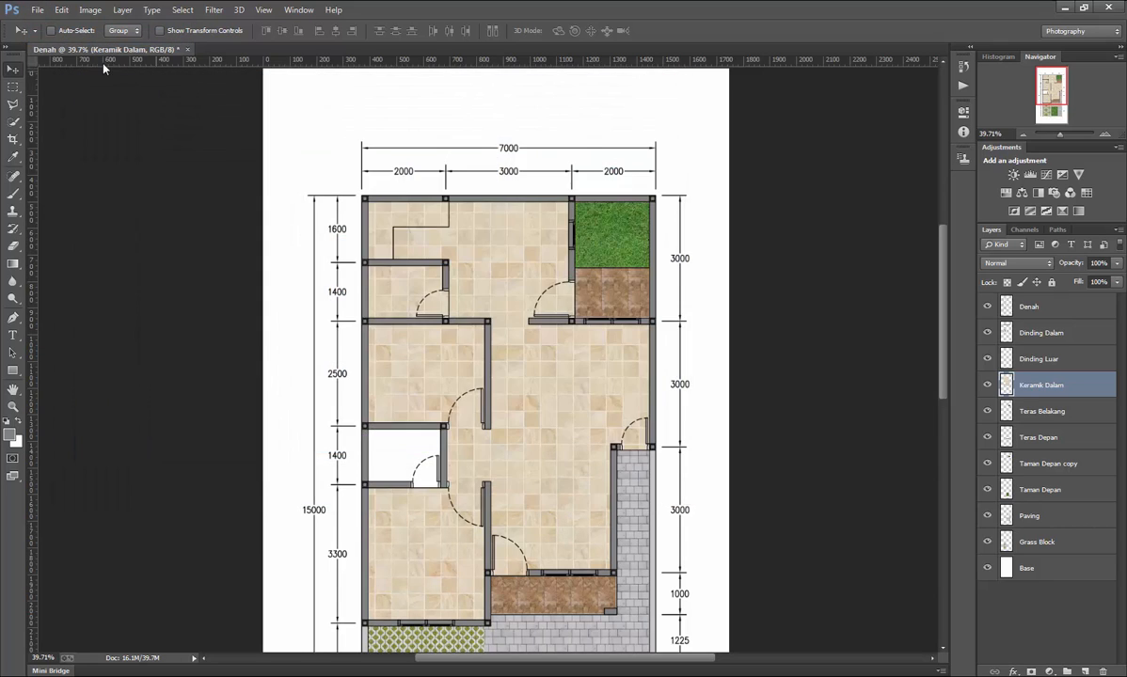
Open the blue mosaic texture seamless-vector-tile-texture-6376837.jpg from the Base folder inside the project's Data folder.
click(42, 10)
click(62, 38)
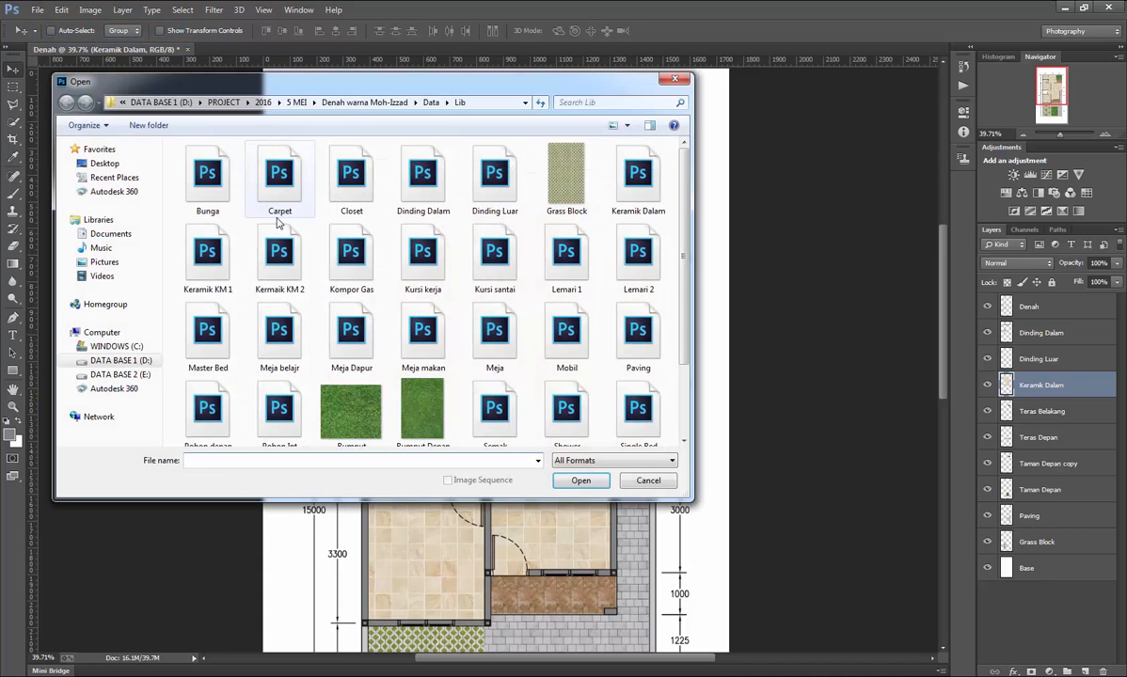
click(377, 102)
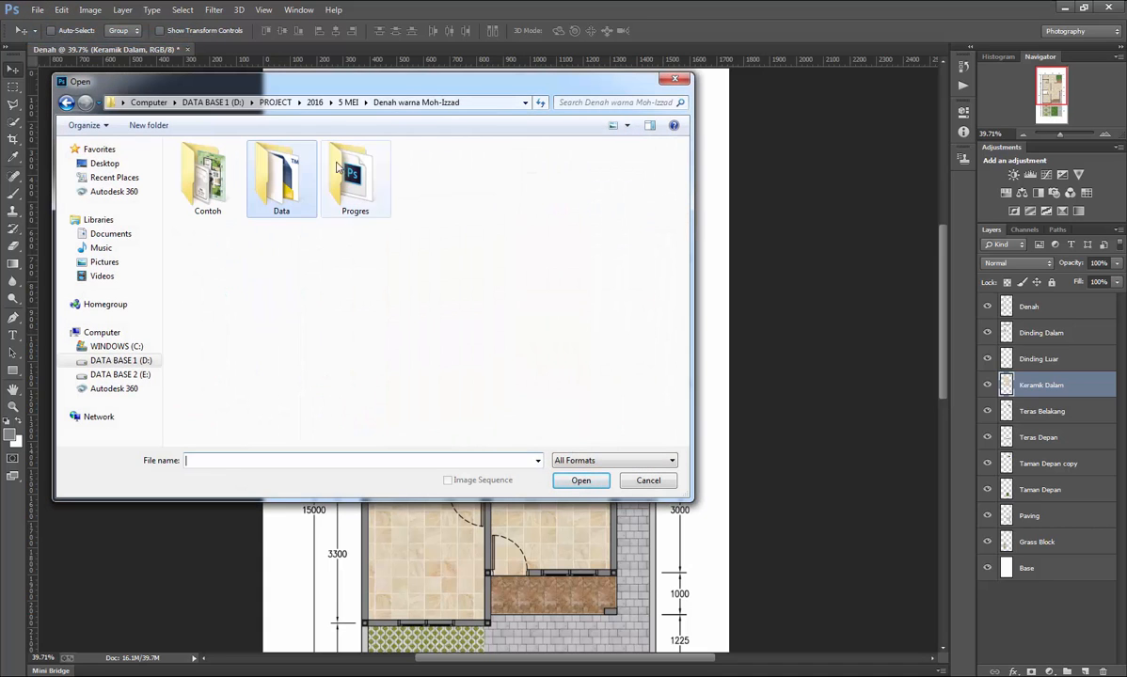
double_click(275, 174)
double_click(209, 161)
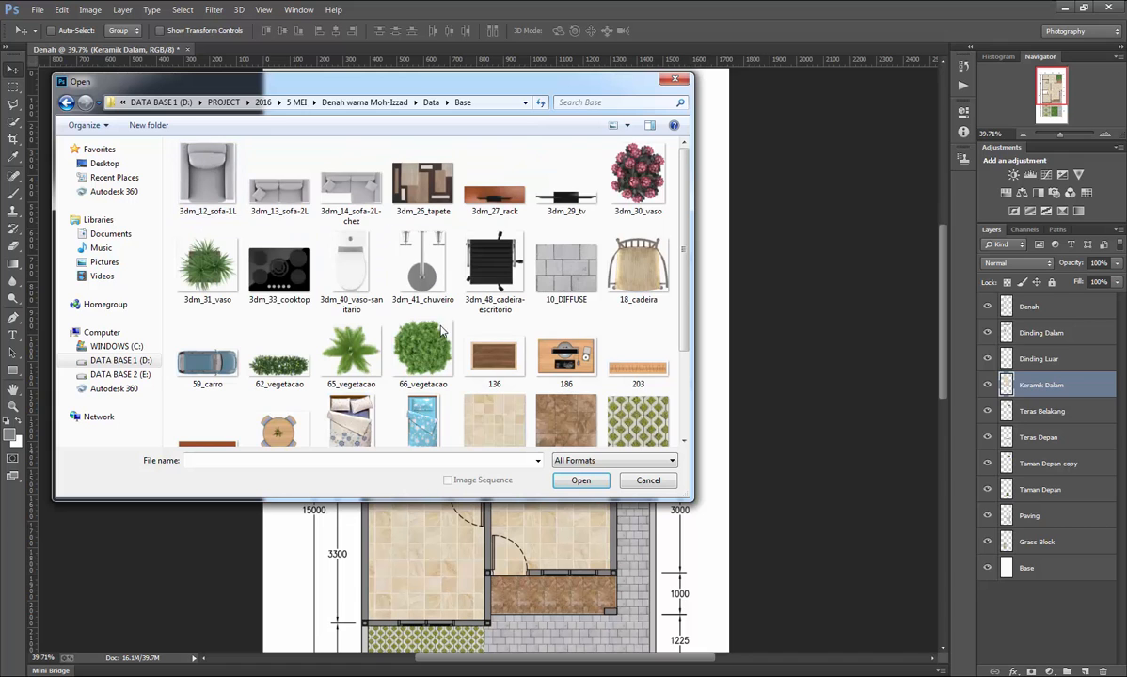
scroll(414, 376, down, 4)
click(513, 389)
double_click(513, 388)
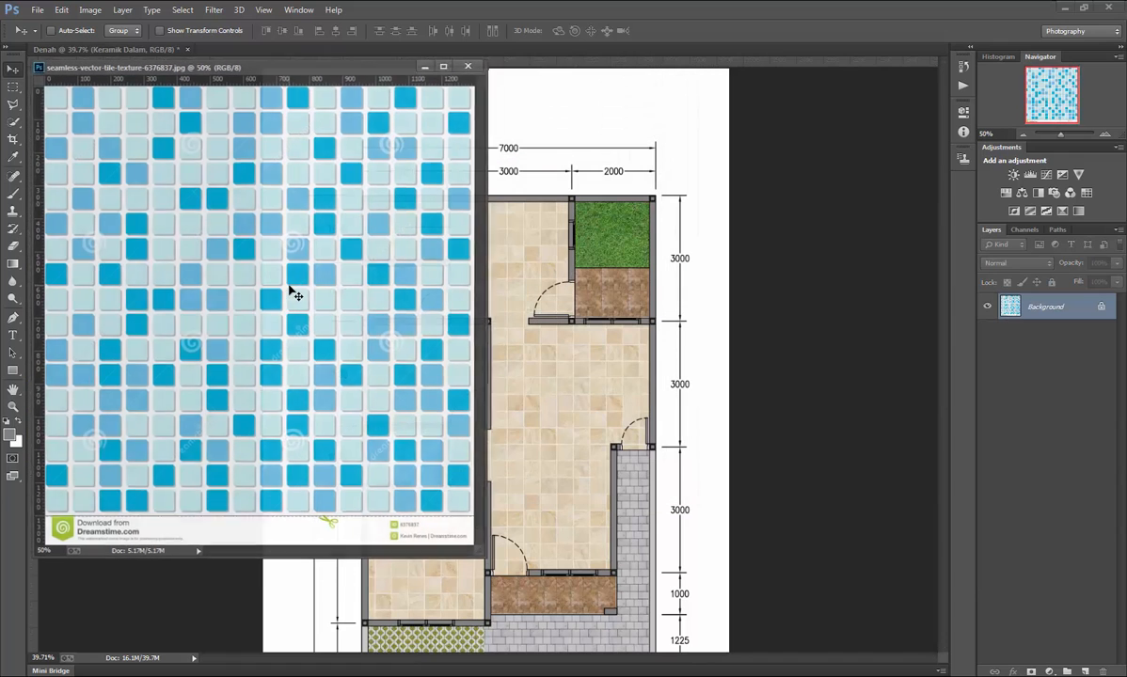
Copy the blue mosaic texture into the Denah plan, close its source file, and position the texture over the rooms.
drag(529, 285, 528, 253)
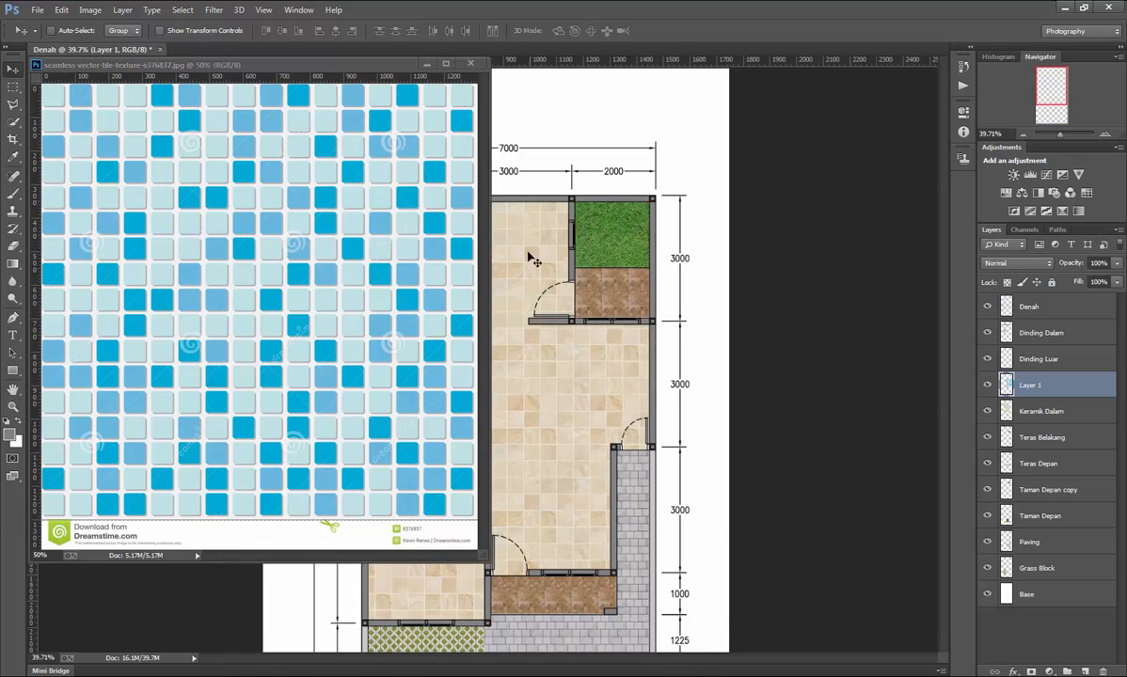
click(471, 64)
drag(595, 378, 449, 300)
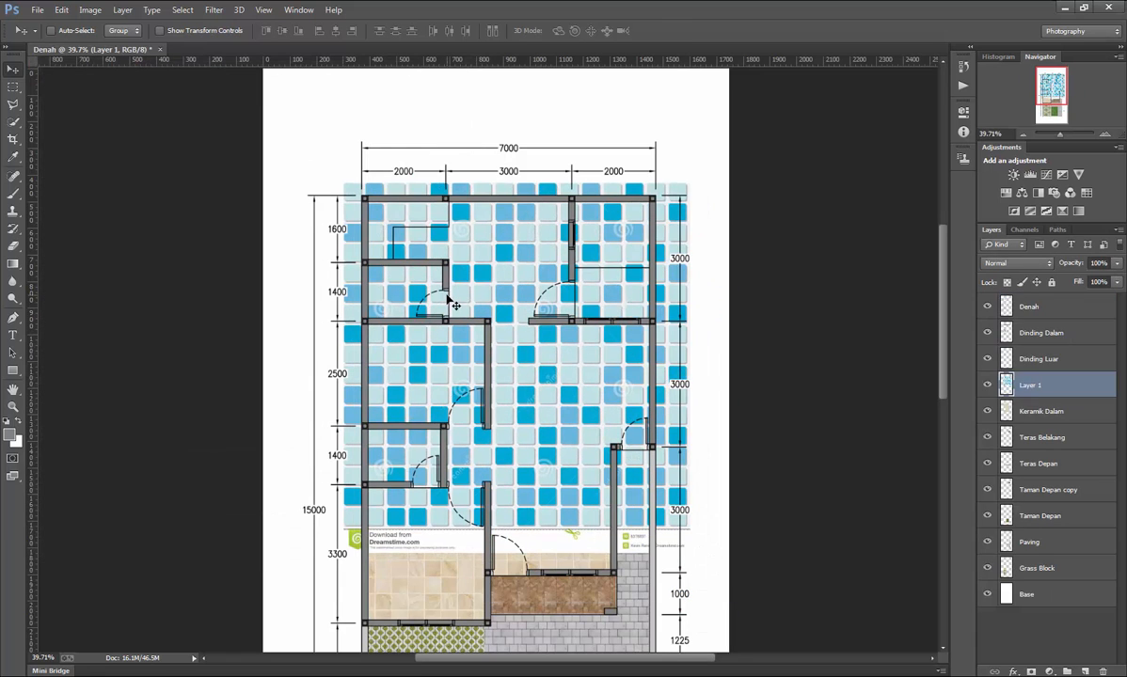
Scale the mosaic down until it fits inside the small bathroom between the 2500 and 3300 rooms, with small tiles.
key(ctrl+t)
drag(688, 556, 400, 425)
key(Return)
scroll(415, 466, up, 3)
scroll(411, 458, up, 4)
key(ctrl+t)
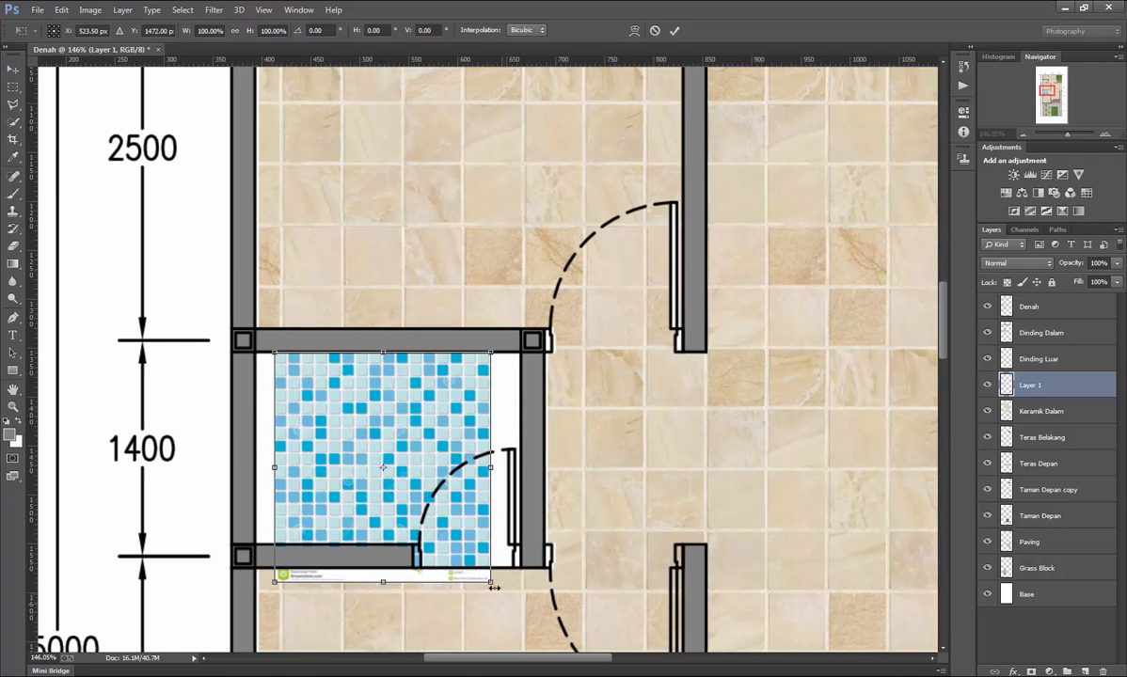
drag(475, 571, 444, 531)
key(Return)
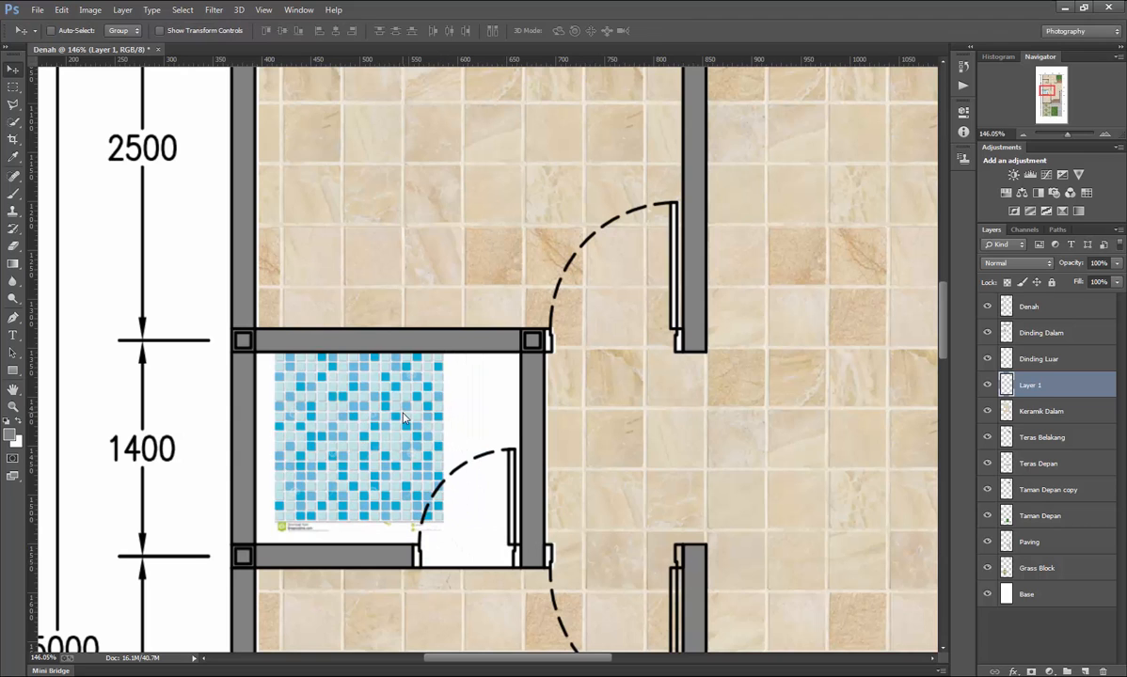
Select the Dreamstime caption strip beneath the mosaic with the Rectangular Marquee, delete it, and deselect.
scroll(345, 545, up, 5)
key(m)
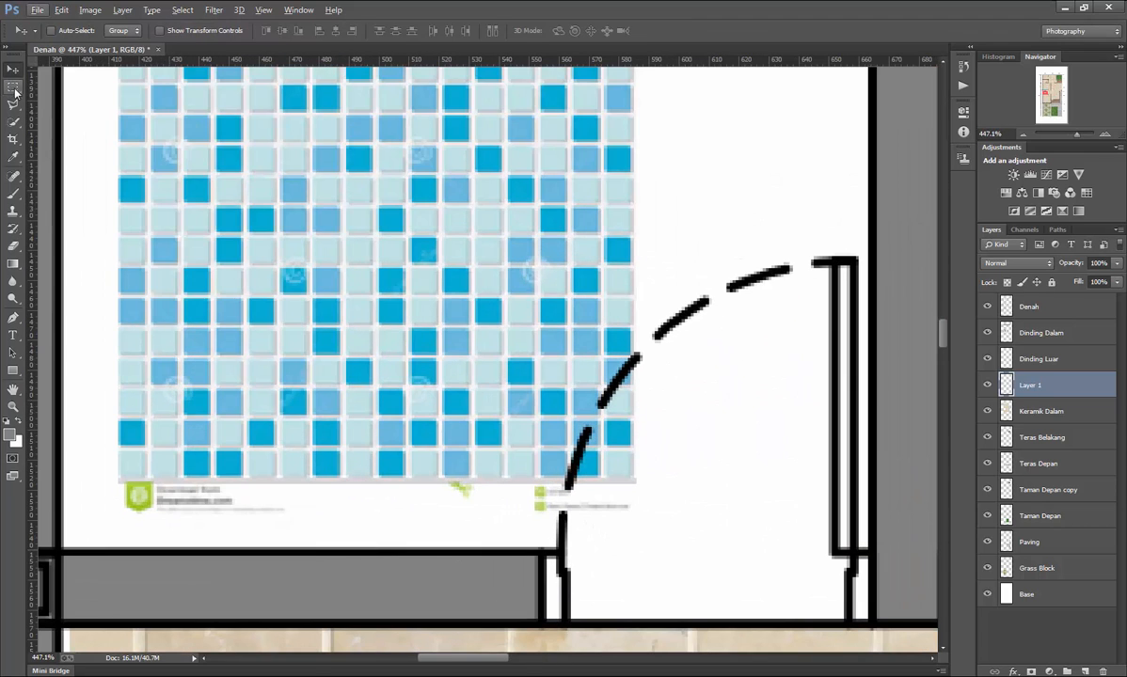
drag(87, 603, 714, 484)
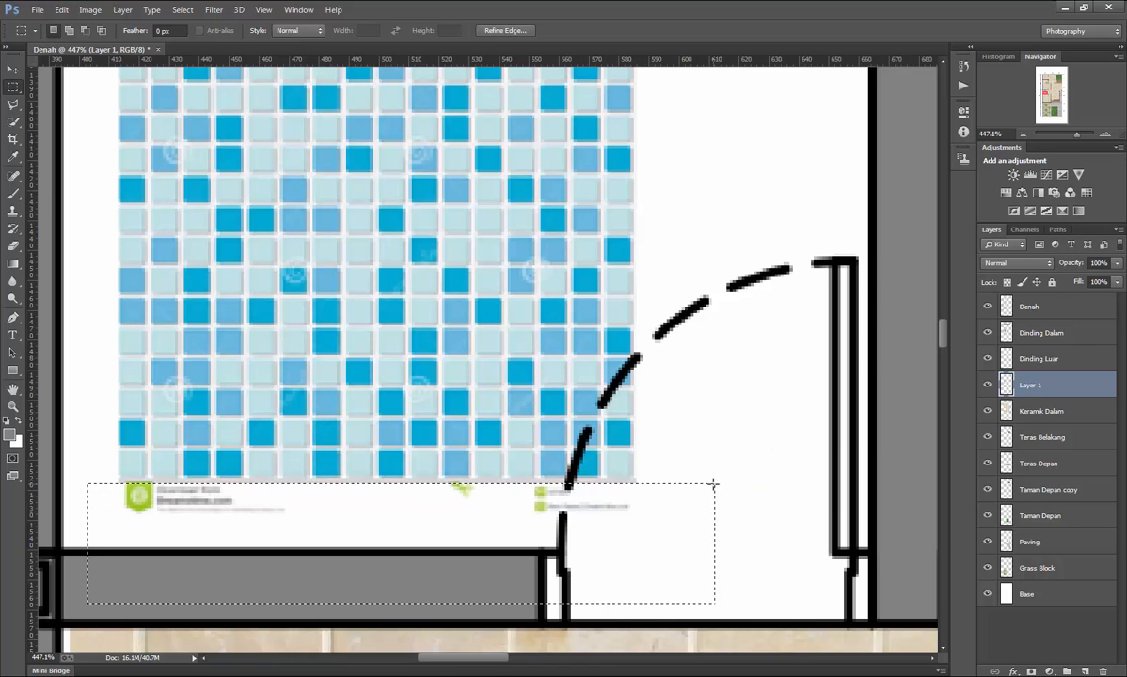
key(Delete)
key(ctrl+d)
Align the mosaic with the bathroom's upper-left corner and place a duplicate directly to its right.
scroll(827, 481, down, 5)
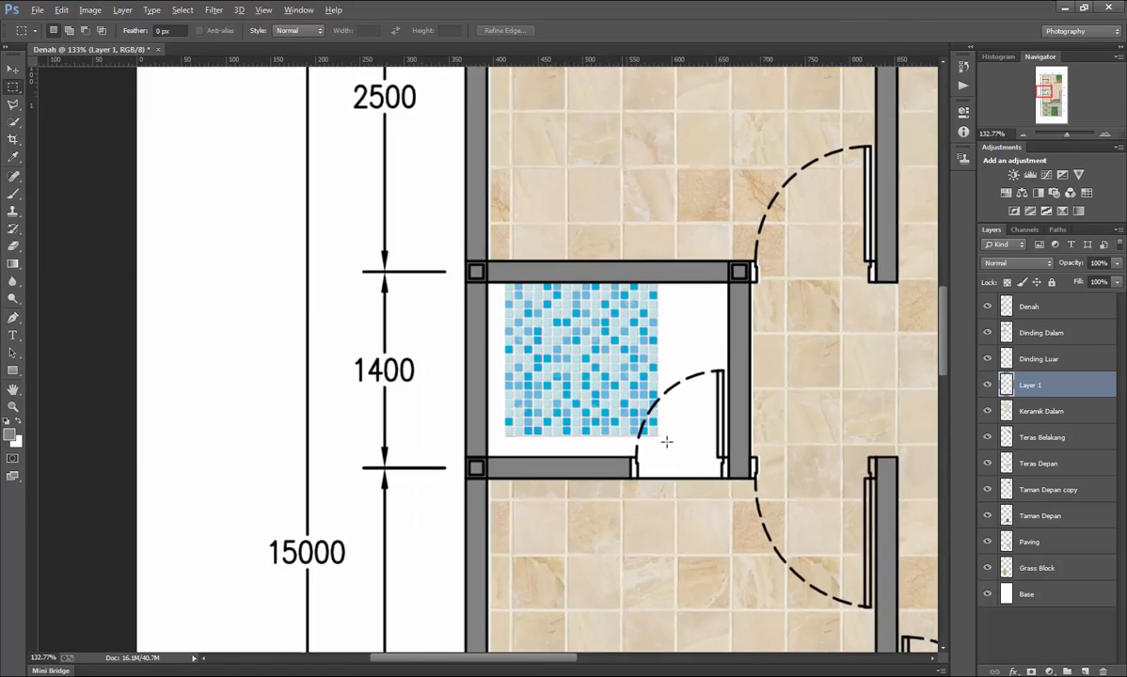
scroll(667, 446, up, 2)
click(13, 70)
drag(475, 243, 655, 237)
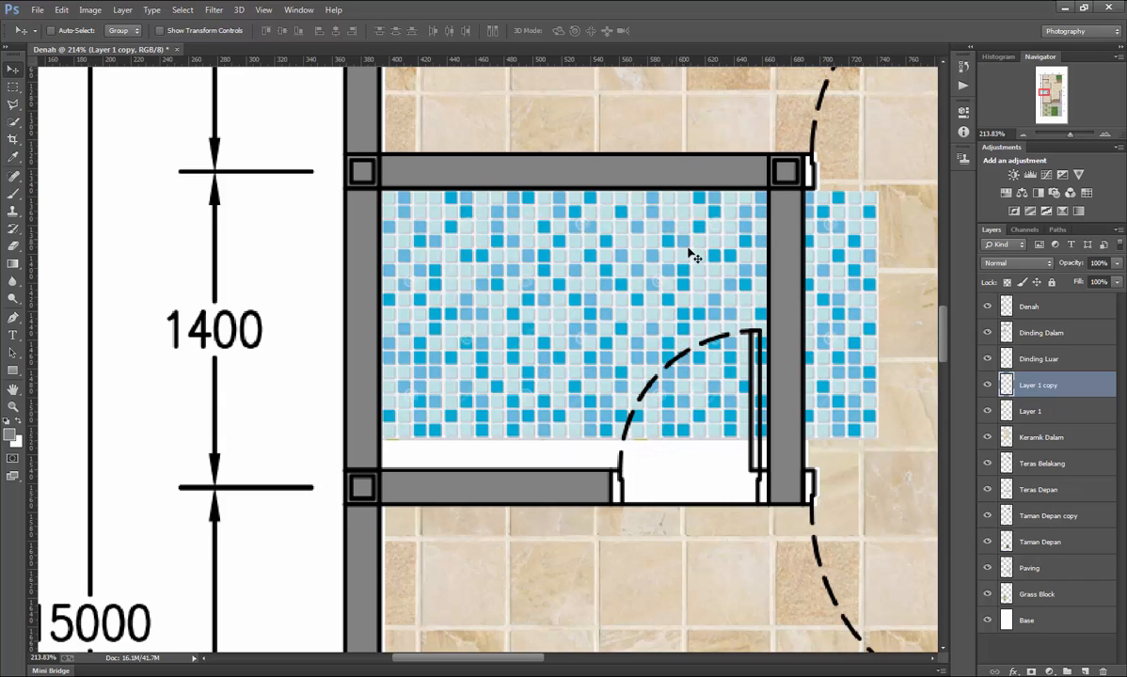
Duplicate both mosaic layers, place the copies directly below the originals, and nudge them until the tile joints line up.
shift+click(1033, 412)
key(ctrl+j)
drag(628, 292, 627, 534)
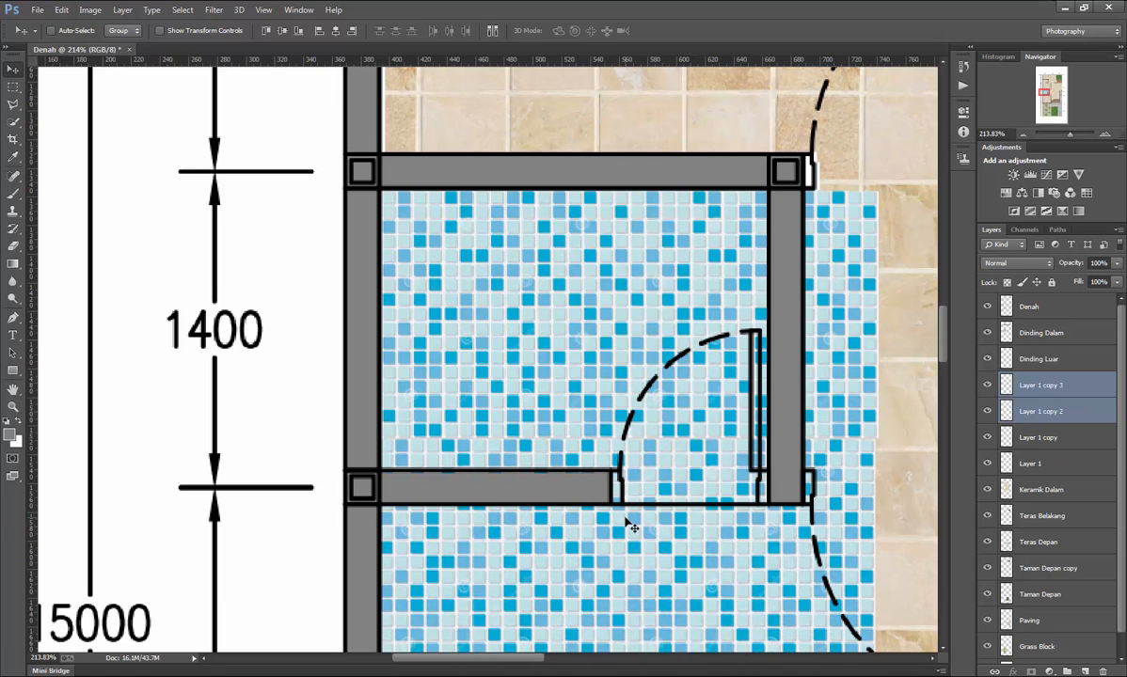
key(Right)
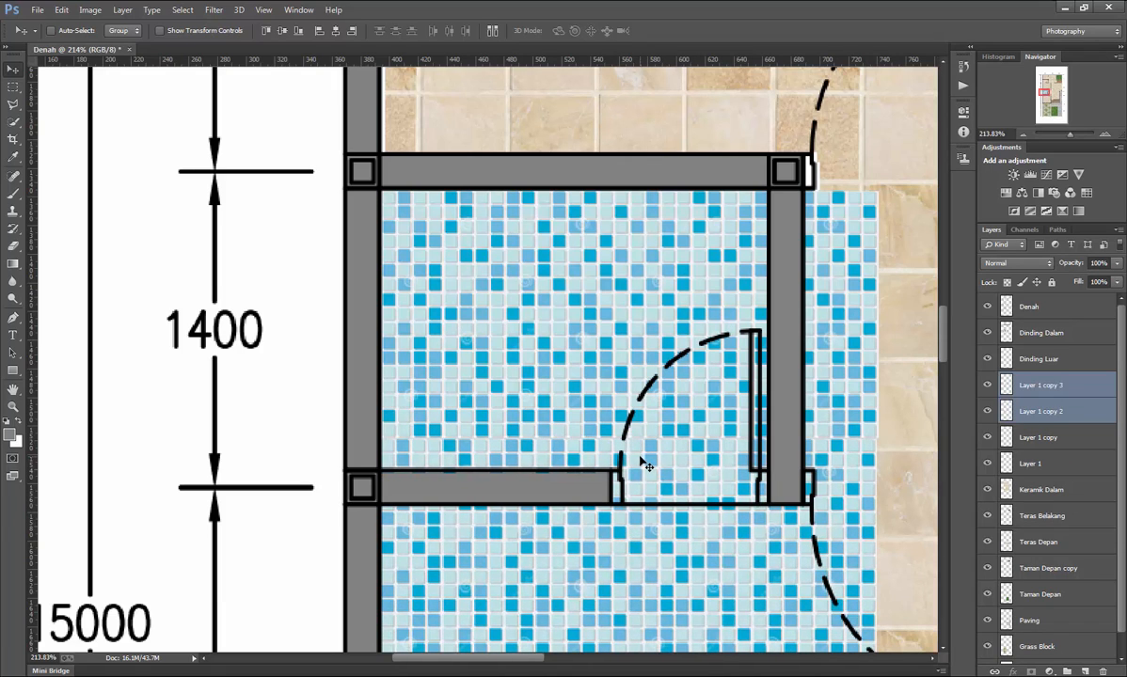
key(Right)
key(Right)
key(Right)
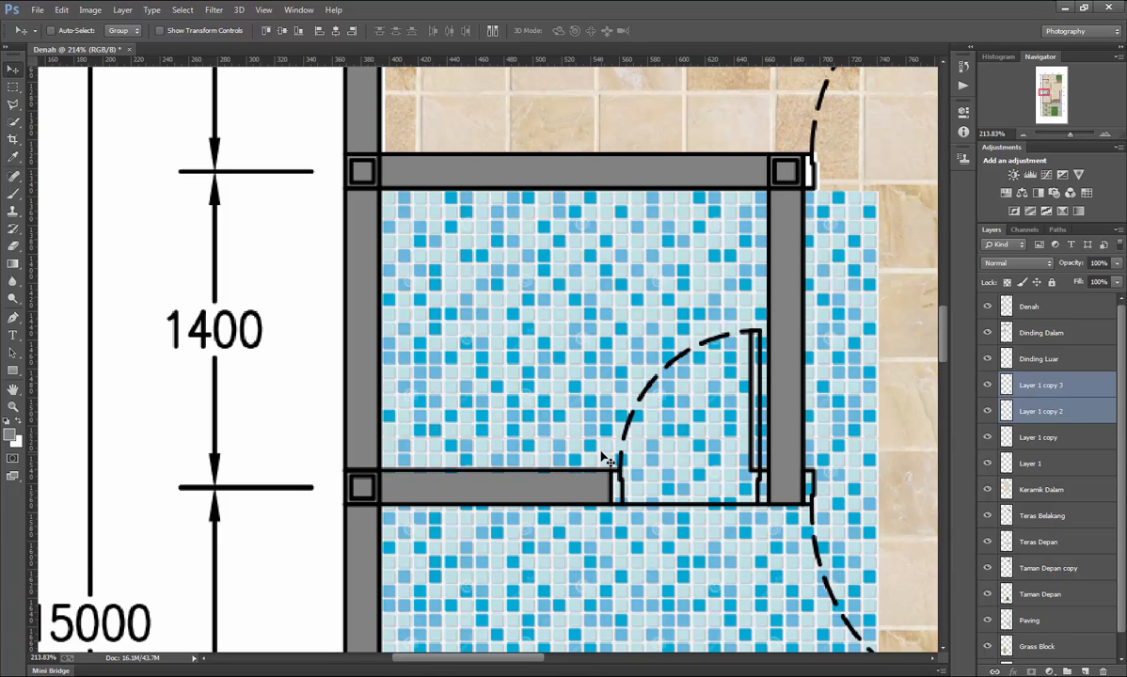
Merge the four mosaic layers, Layer 1 through Layer 1 copy 3, into one layer.
scroll(607, 460, down, 5)
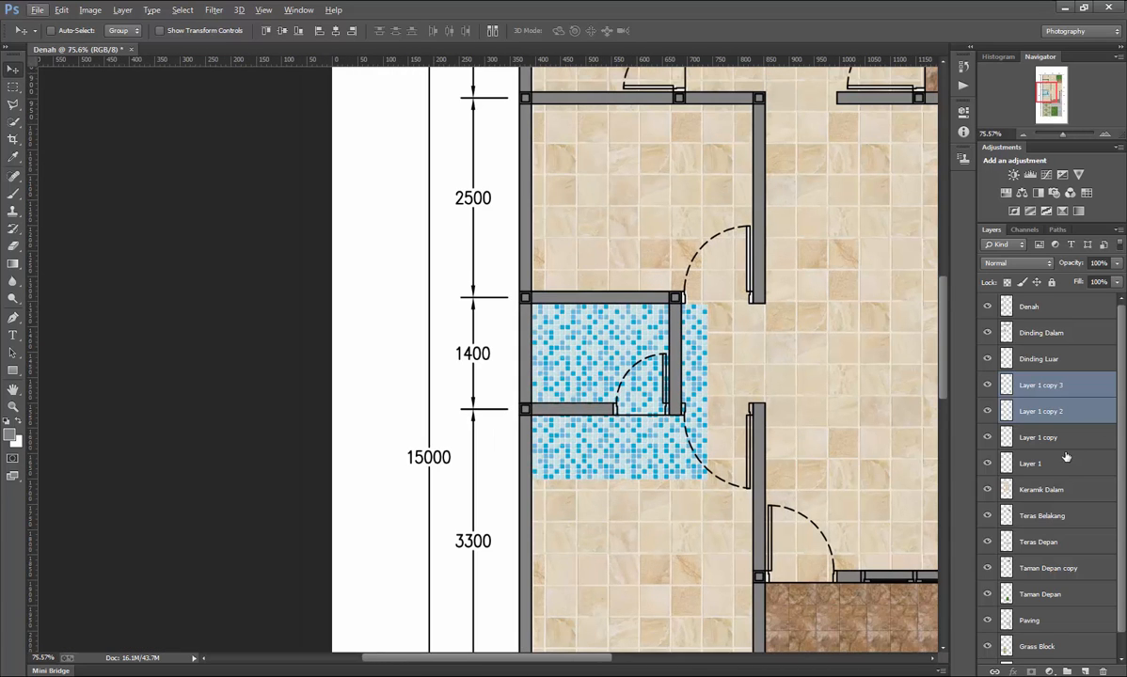
shift+click(1054, 466)
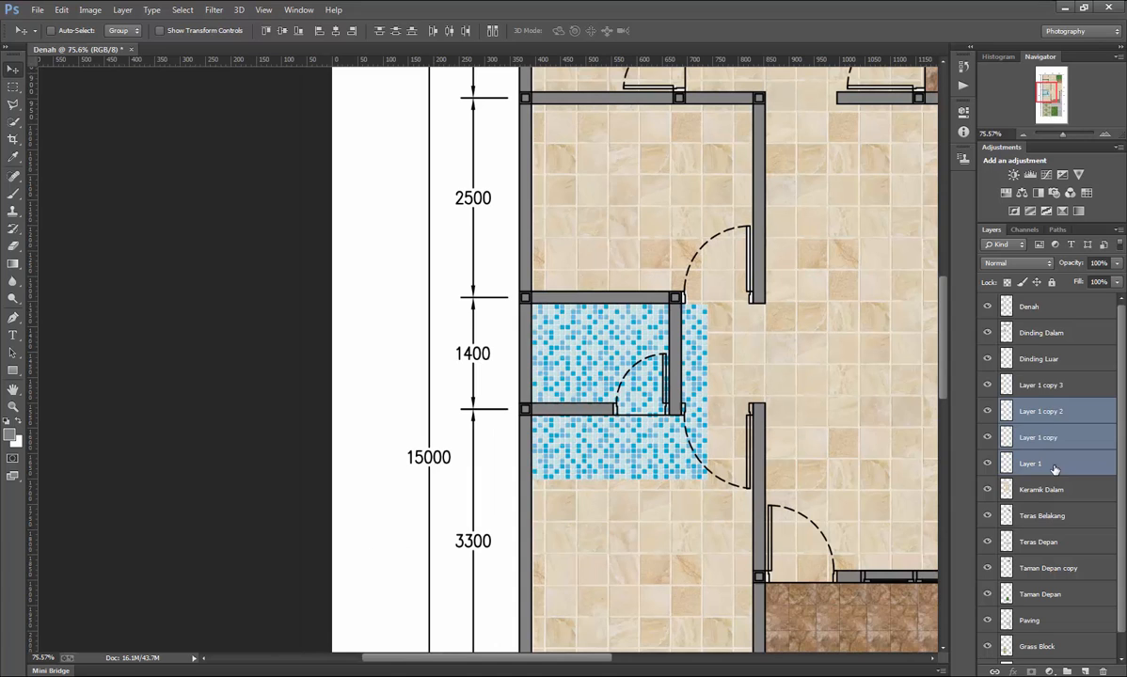
shift+click(1059, 387)
right_click(1059, 387)
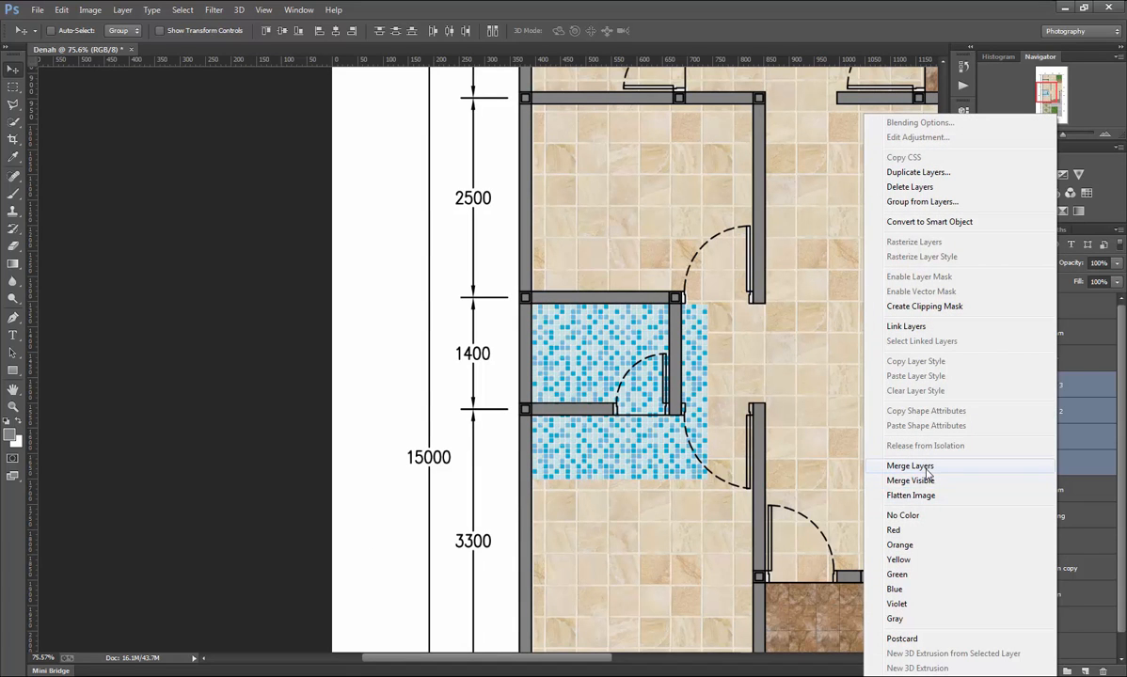
click(909, 466)
Select the mosaic extending past the inner face of the bathroom's right wall with the Rectangular Marquee and delete it.
click(14, 87)
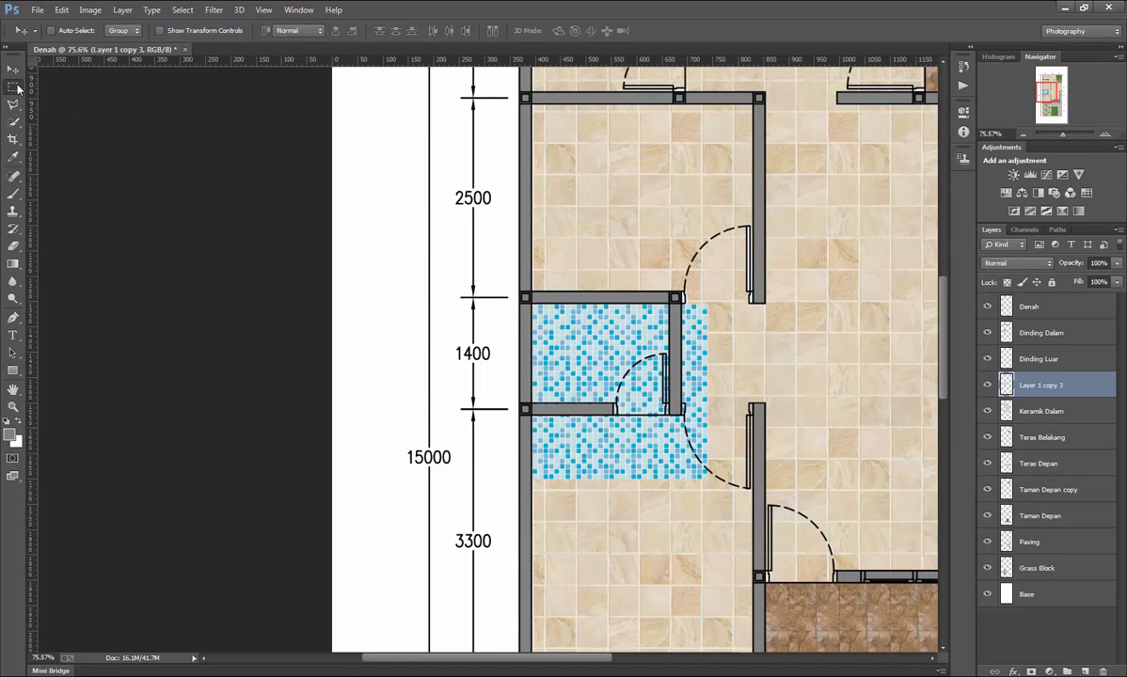
scroll(821, 365, up, 5)
drag(819, 149, 596, 641)
scroll(600, 289, up, 8)
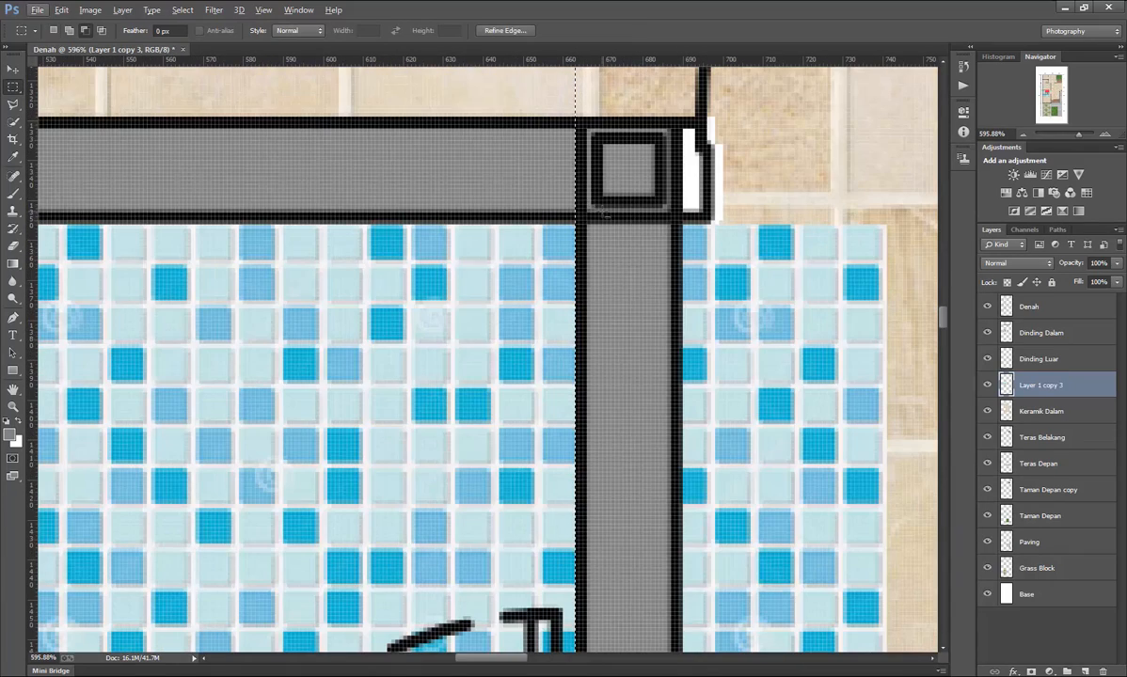
key(Delete)
Delete the mosaic below the bathroom's lower wall, including the thin strip left along the door threshold line, and deselect.
scroll(760, 274, down, 8)
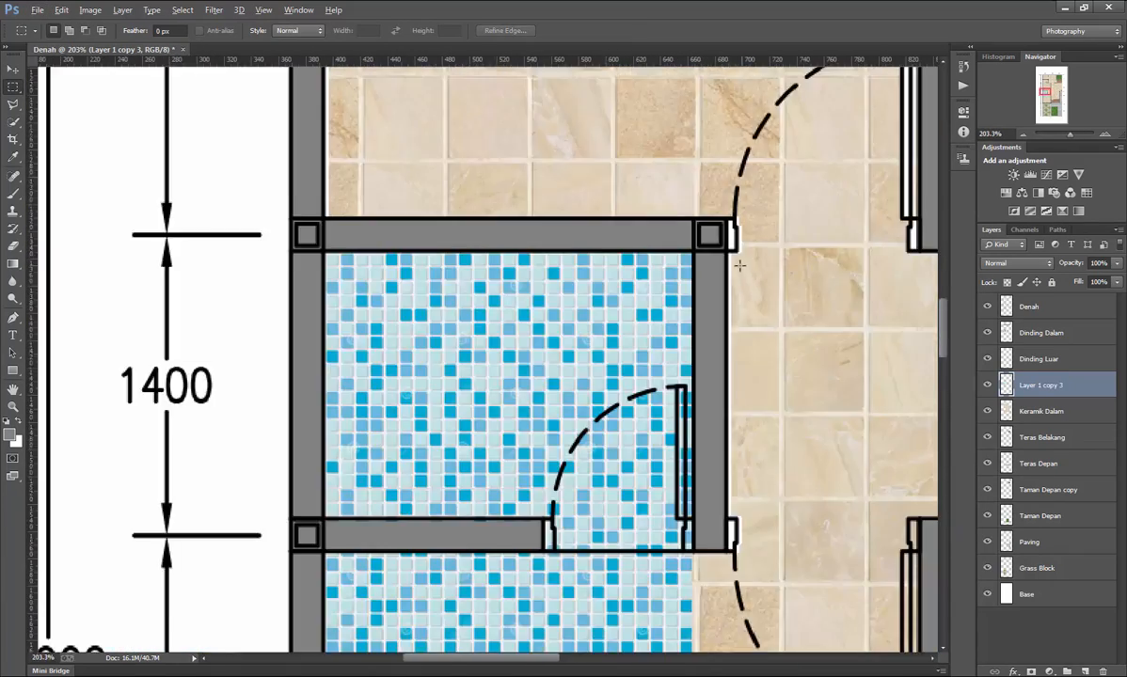
scroll(541, 553, up, 3)
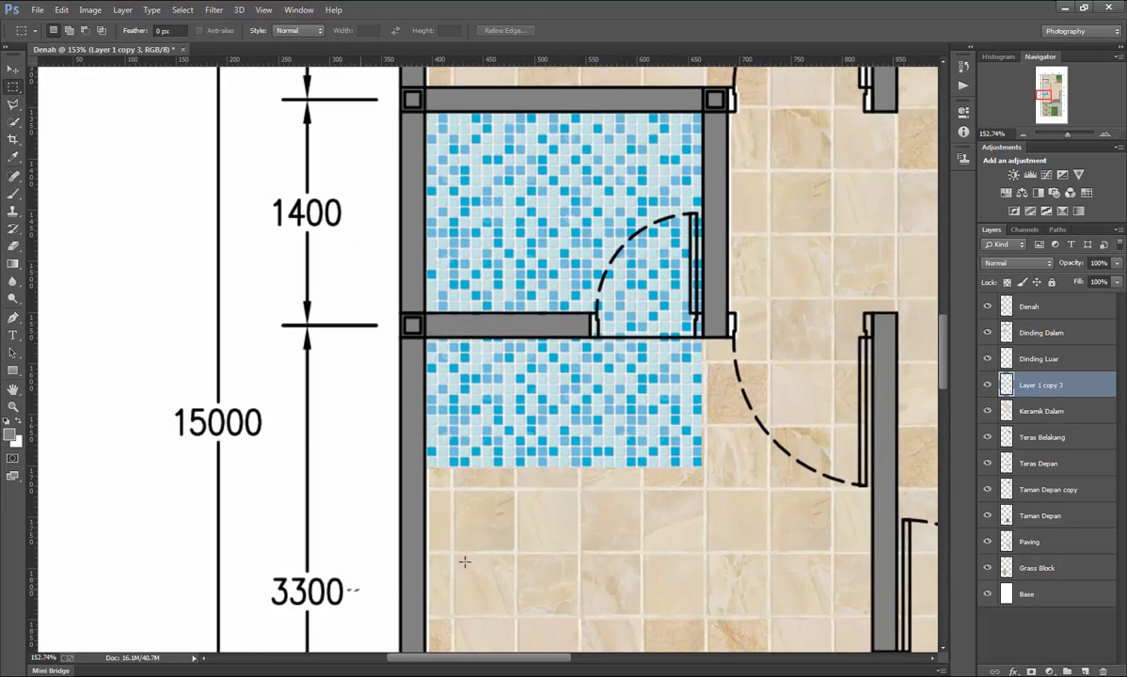
drag(348, 591, 833, 340)
scroll(734, 336, up, 5)
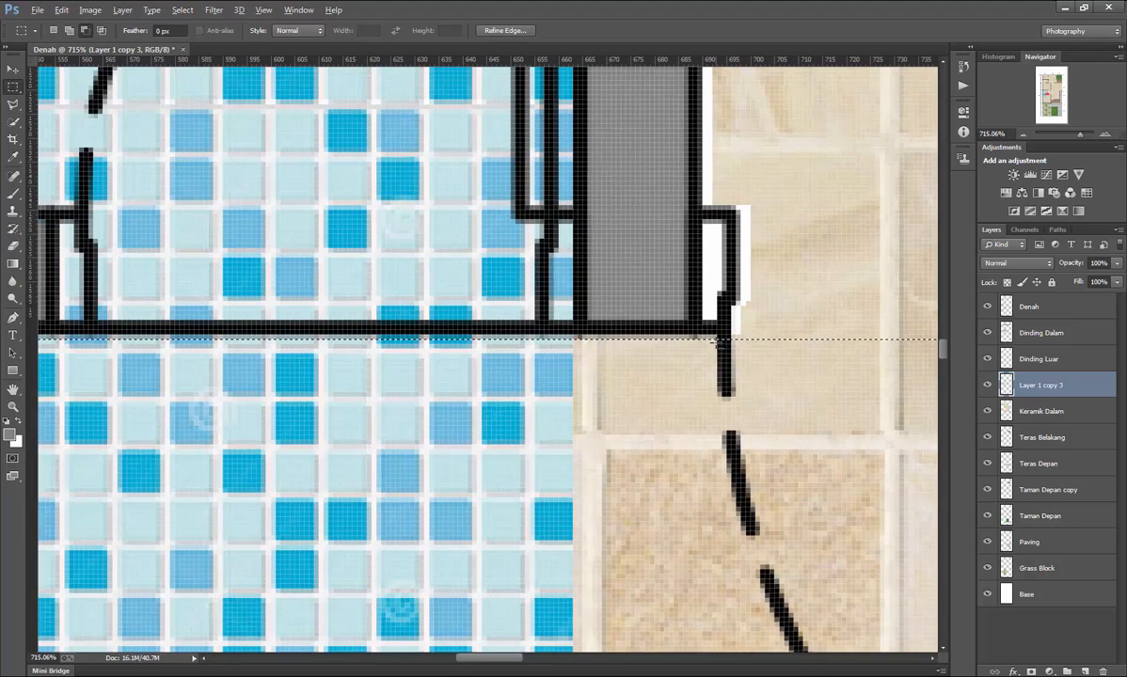
key(Up)
key(Delete)
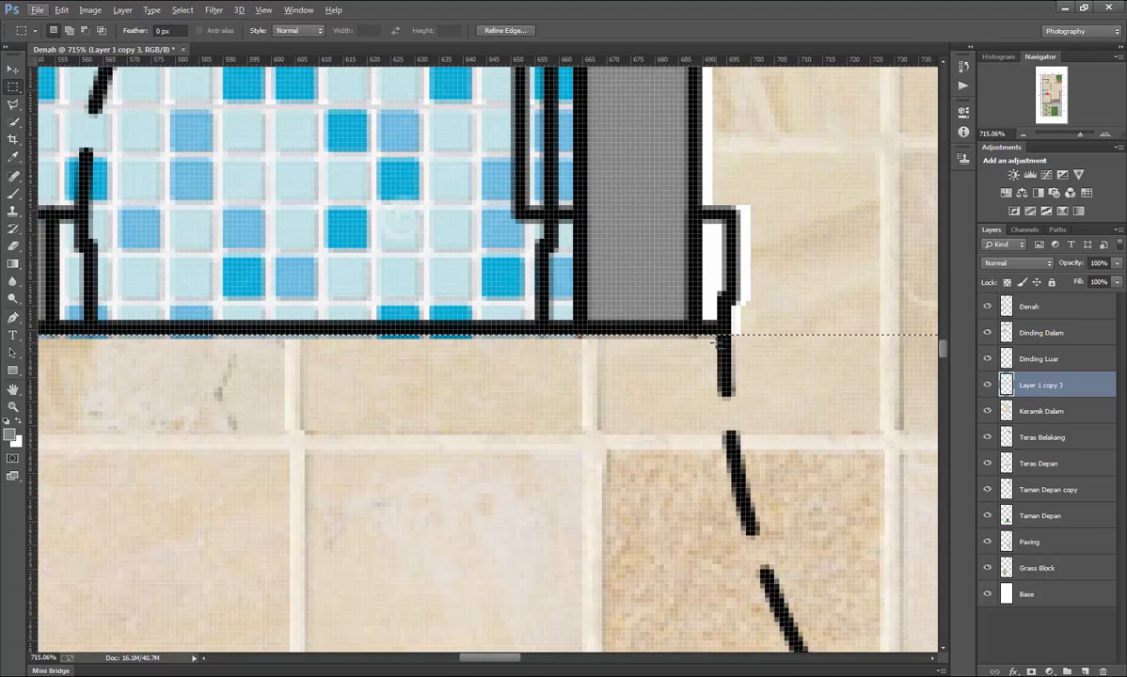
key(Down)
click(716, 345)
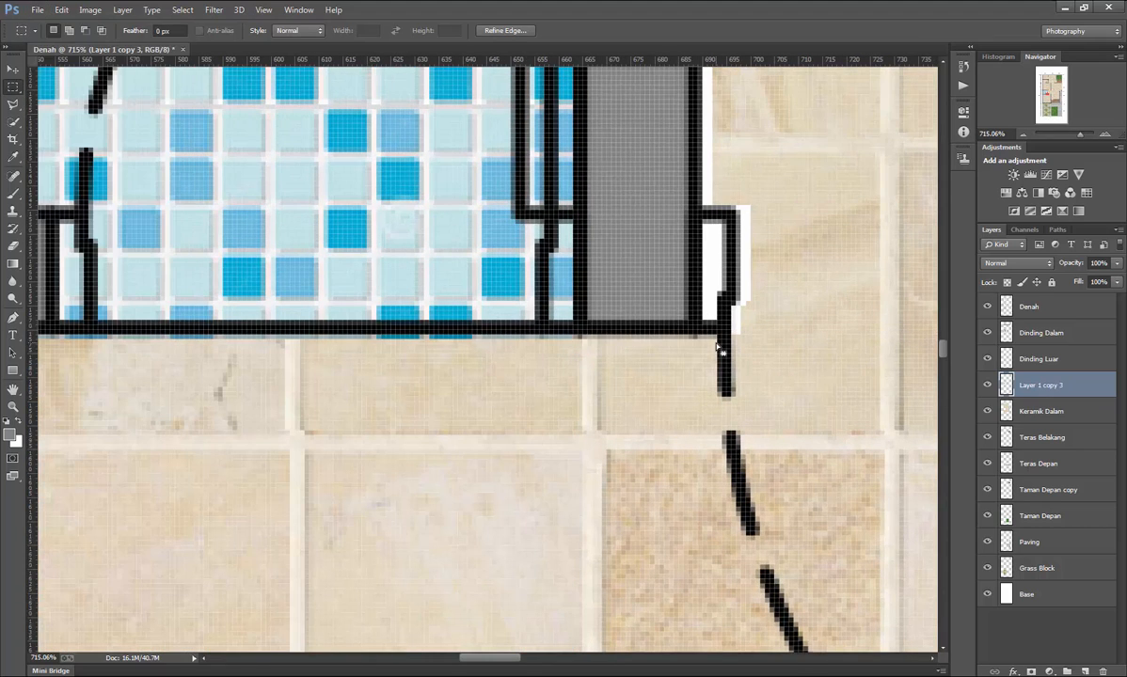
key(ctrl+shift+d)
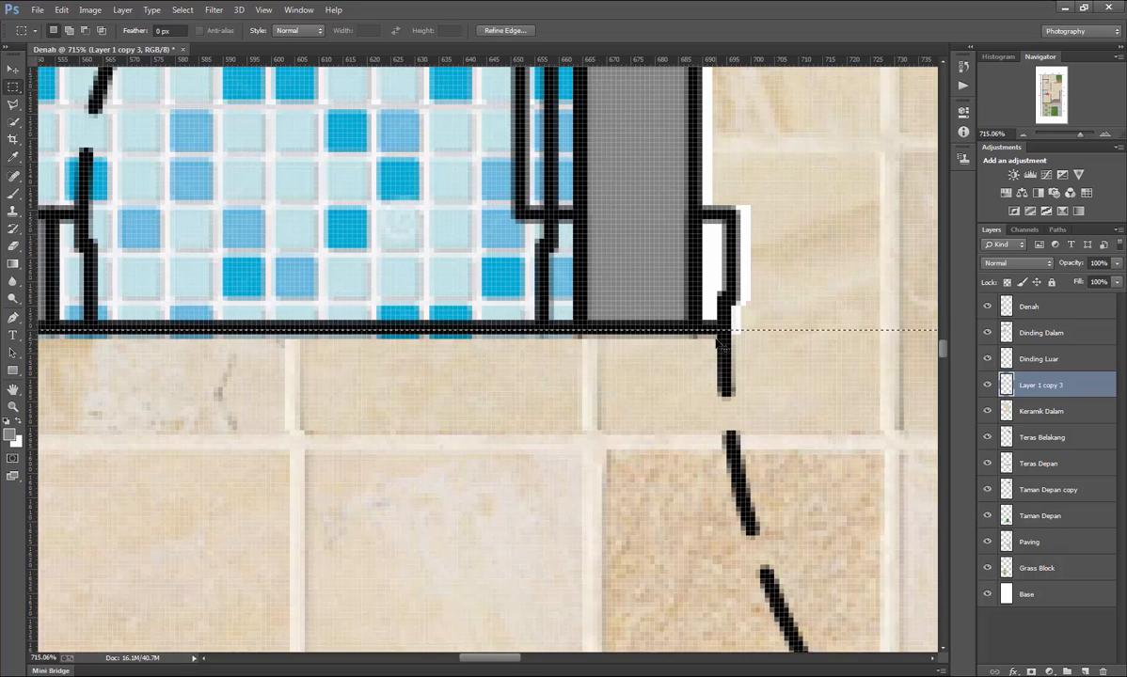
key(Delete)
click(726, 383)
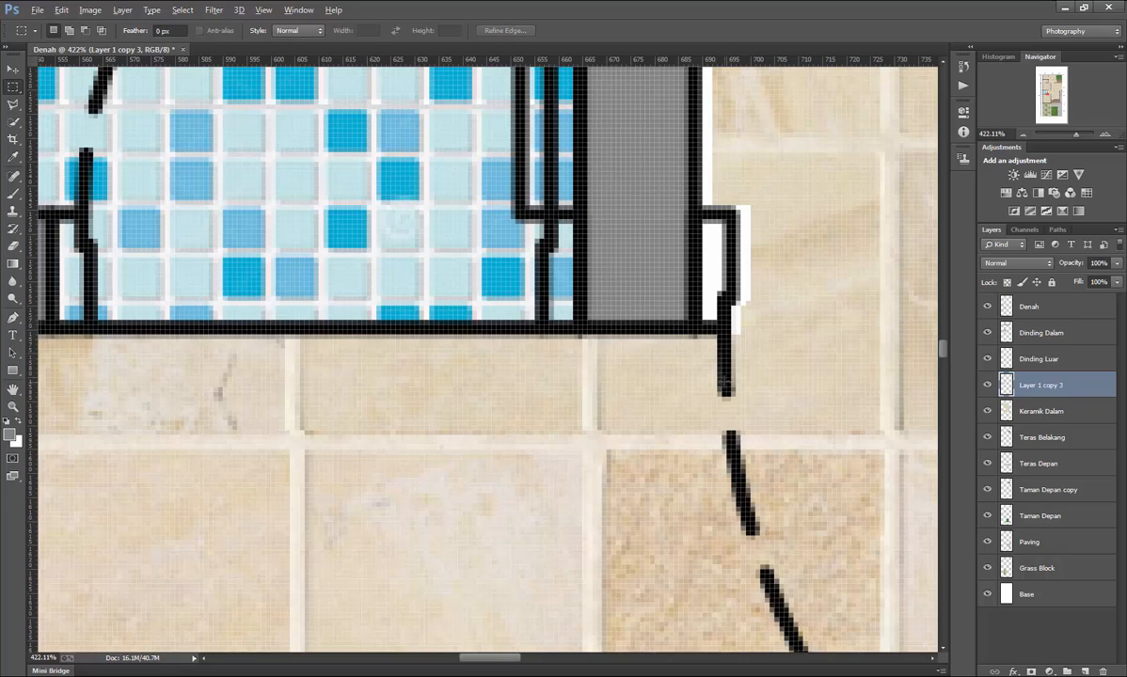
Remove the mosaic lying under the bathroom's lower wall and left door jamb with a rectangular selection.
scroll(717, 375, down, 3)
scroll(680, 371, up, 1)
scroll(680, 371, down, 2)
scroll(495, 334, up, 6)
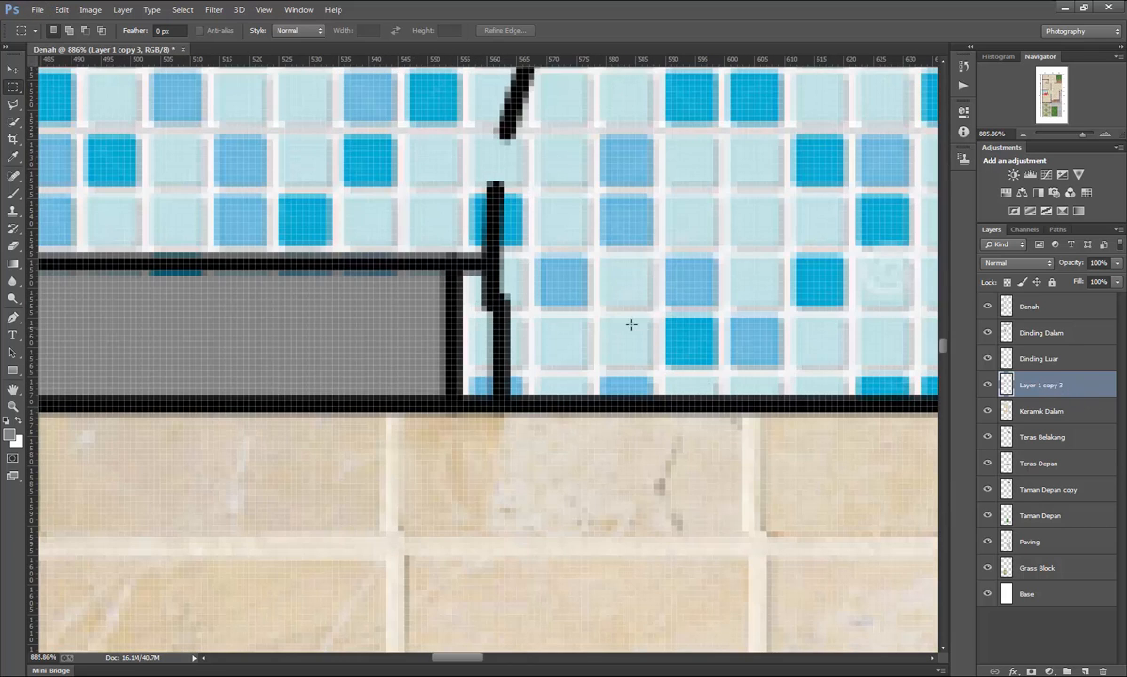
scroll(630, 325, up, 1)
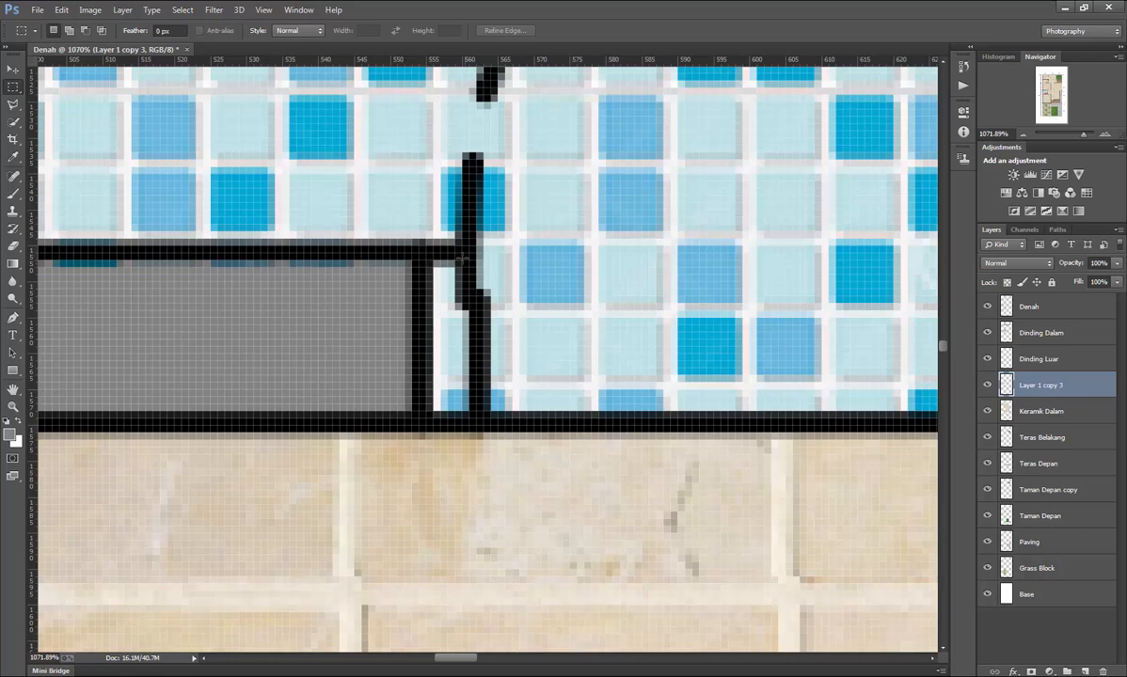
drag(471, 429, 147, 527)
scroll(268, 436, down, 6)
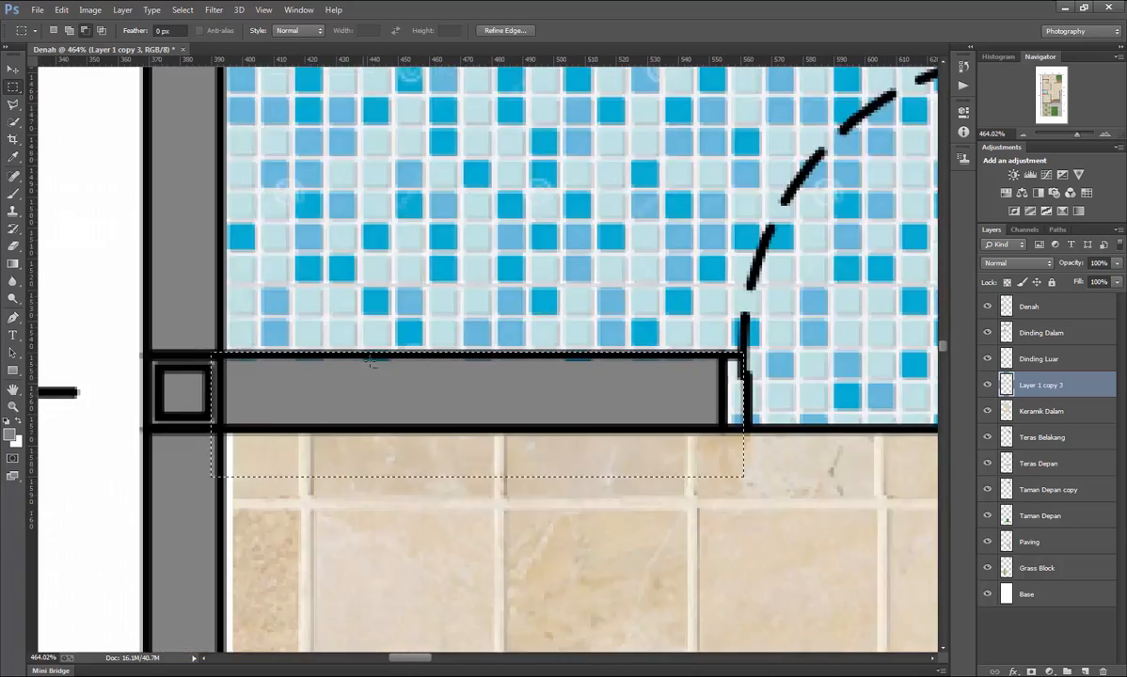
scroll(598, 405, up, 5)
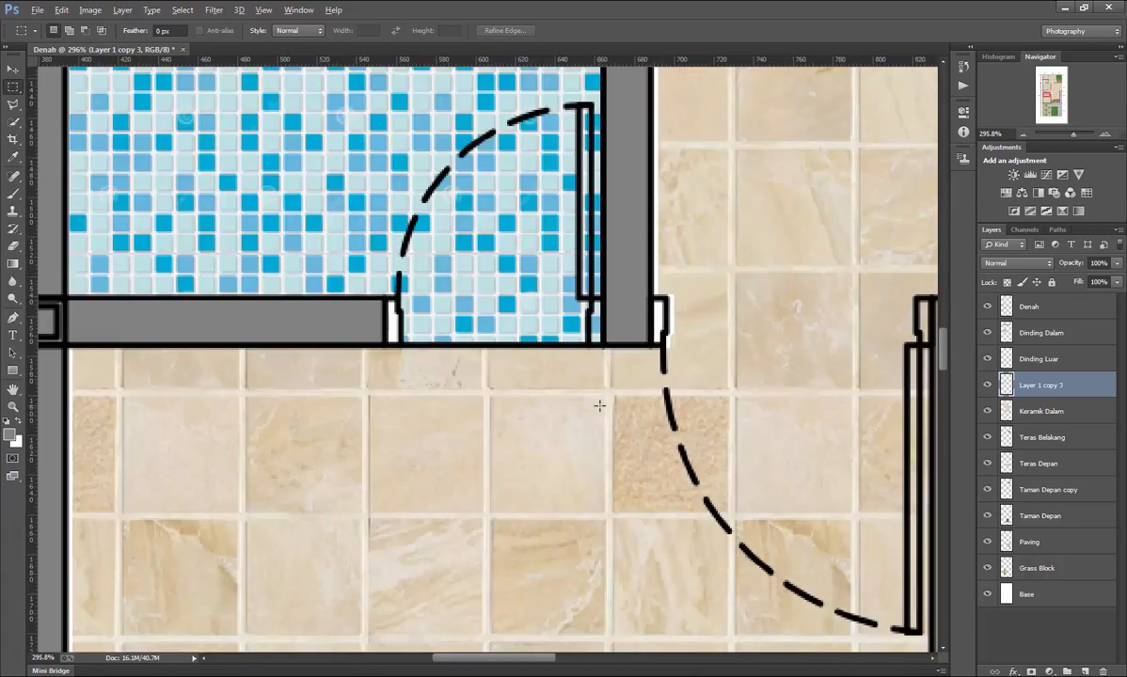
Delete the mosaic inside the bathroom's right door jamb with a rectangular selection, and deselect.
scroll(621, 308, up, 4)
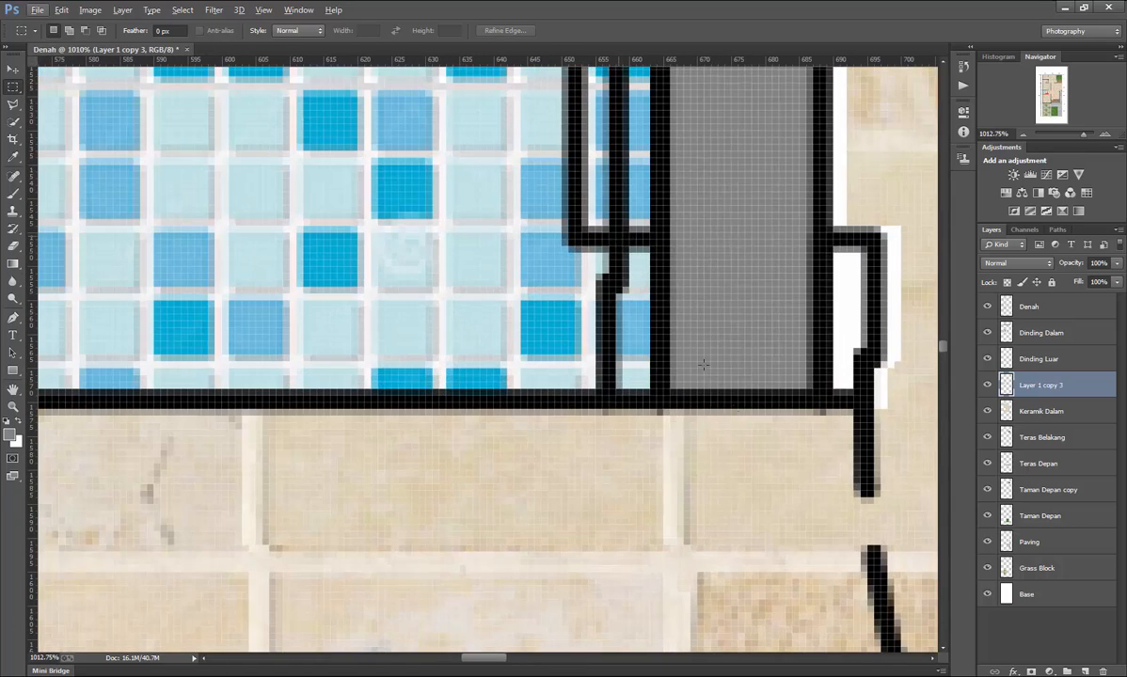
mouse_move(616, 219)
mouse_down()
mouse_move(909, 513)
mouse_move(913, 503)
mouse_up()
key(Delete)
key(ctrl+d)
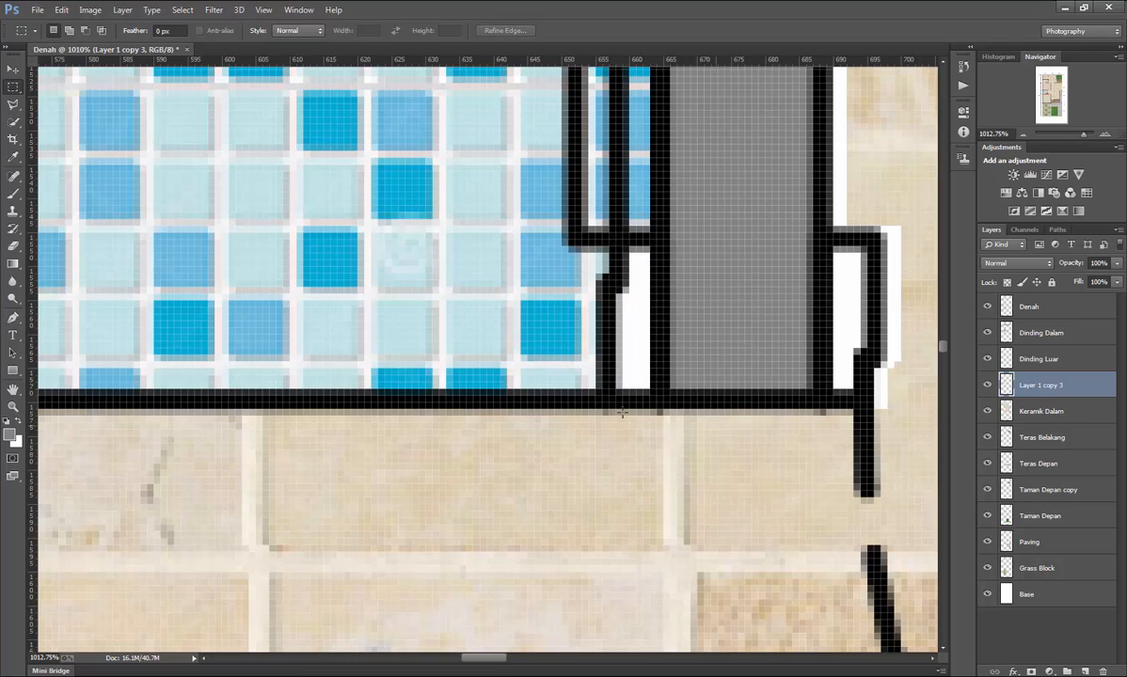
Nudge the Keramik Dalam floor layer slightly left to close the white gap beside the bathroom's right wall.
click(15, 71)
ctrl+click(900, 147)
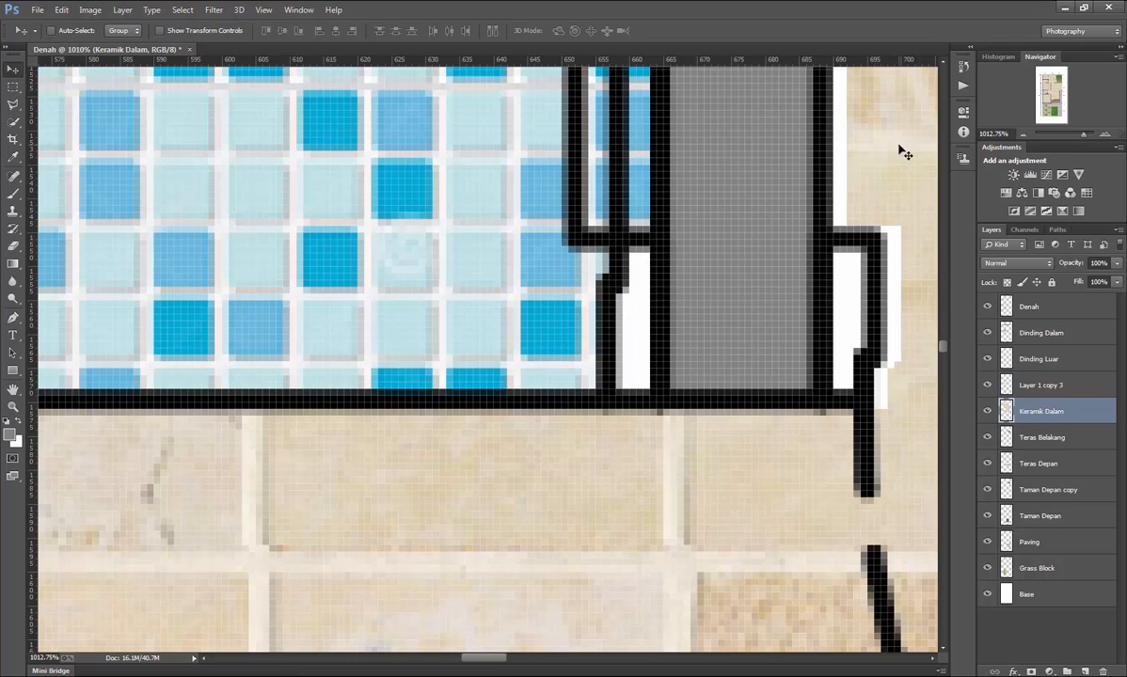
key(Left)
key(Left)
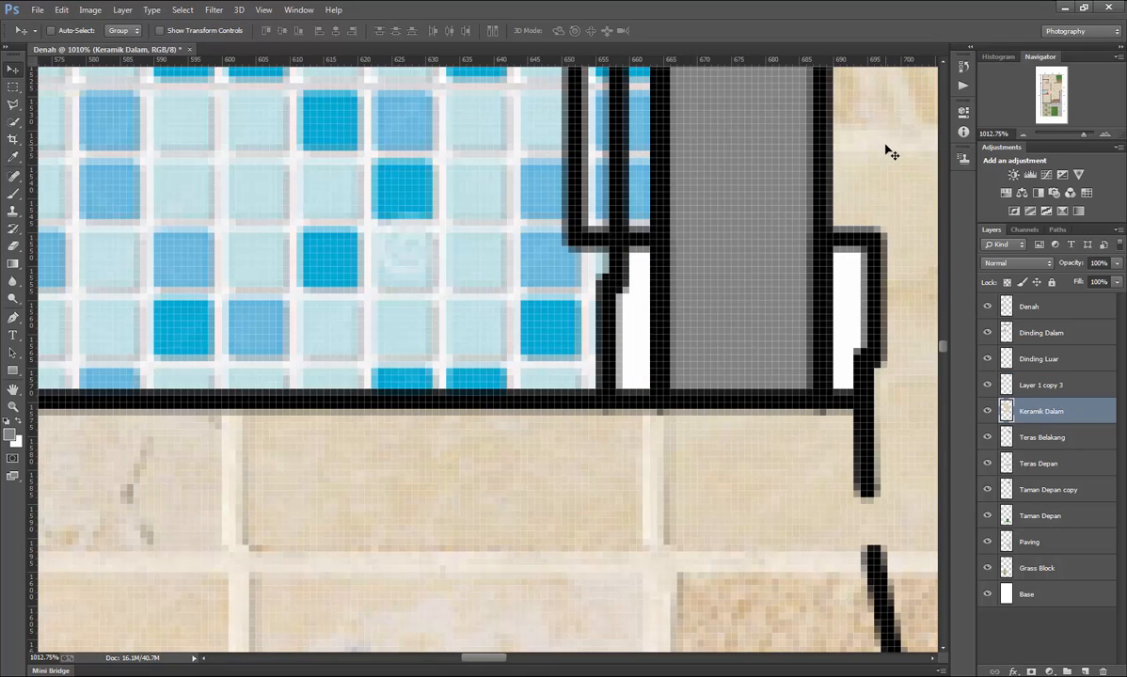
Rename the bathroom mosaic layer, Layer 1 copy 3, as Keramik kamar mandi.
double_click(1054, 388)
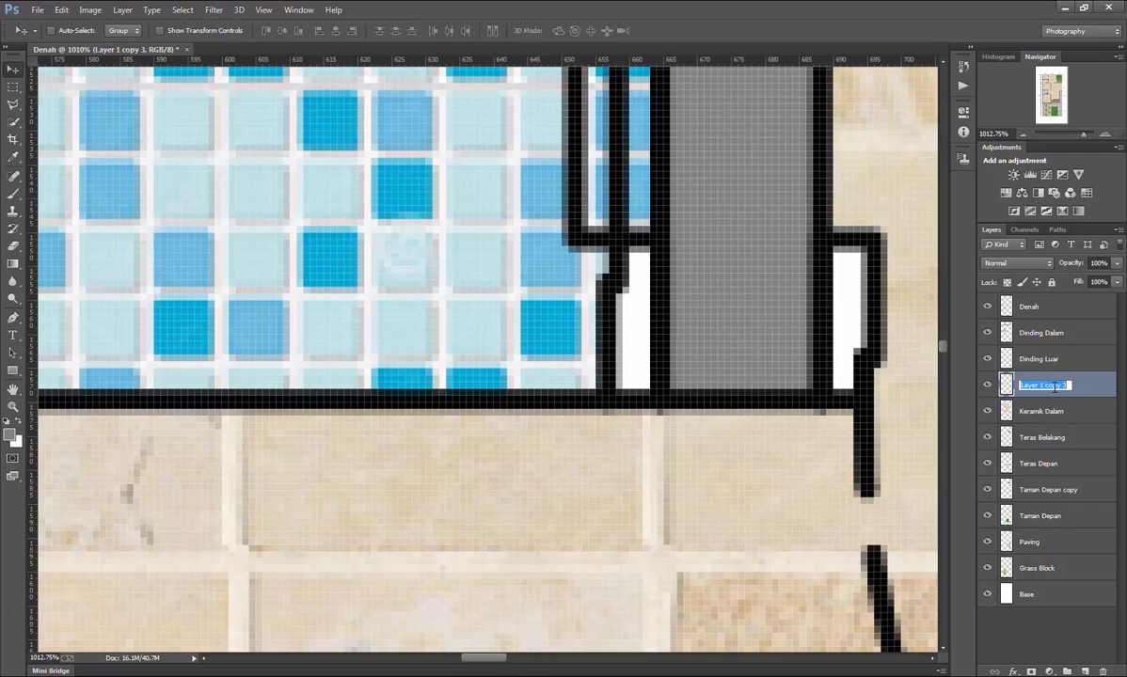
text(Keramik kamar mandi)
key(Return)
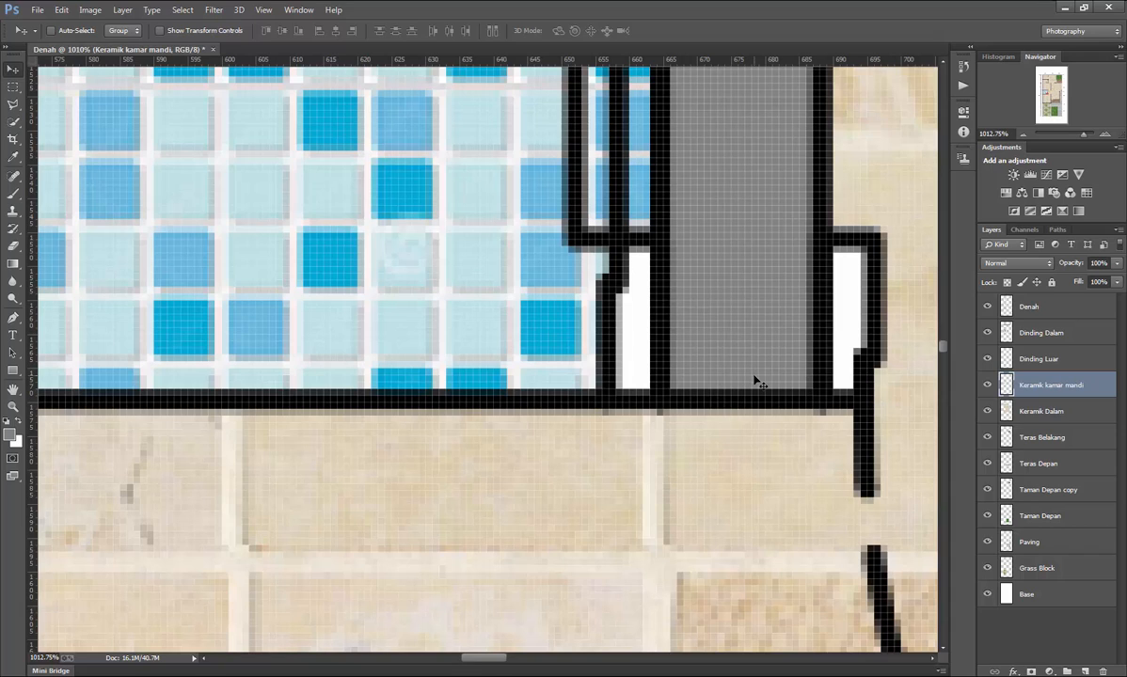
Shorten the bathroom mosaic layer's name to Keramik KM.
double_click(1051, 388)
text(Keramik KM)
key(Return)
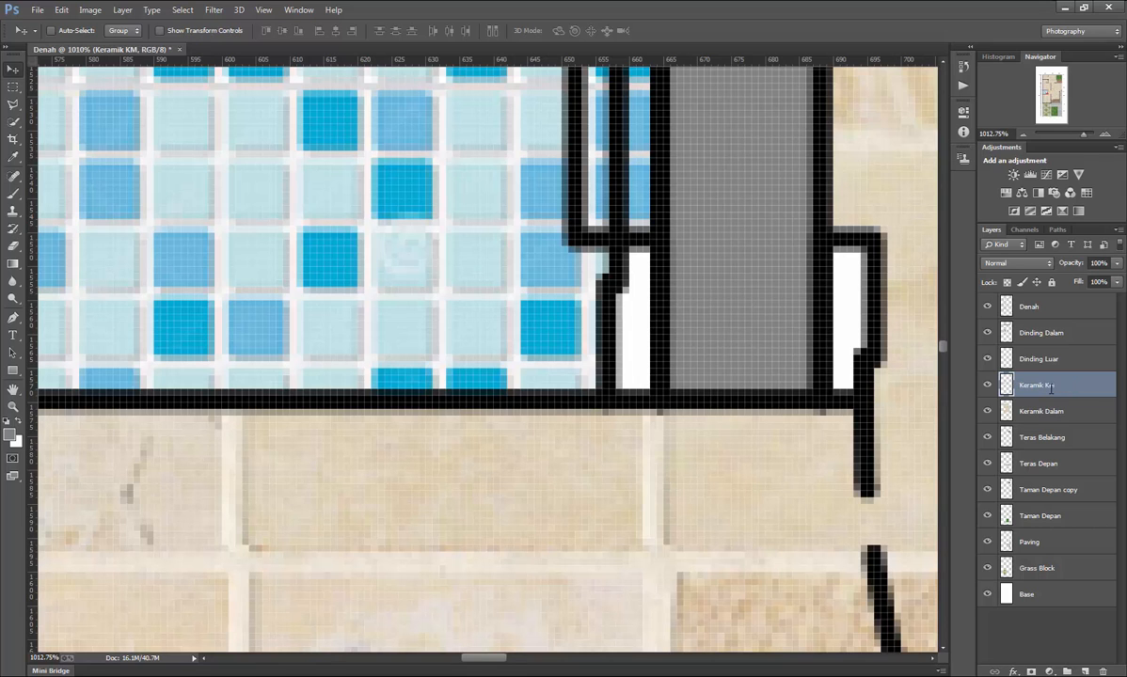
Examine the tiled lower bathroom, the whole floor plan and the upper bathroom.
scroll(543, 381, down, 6)
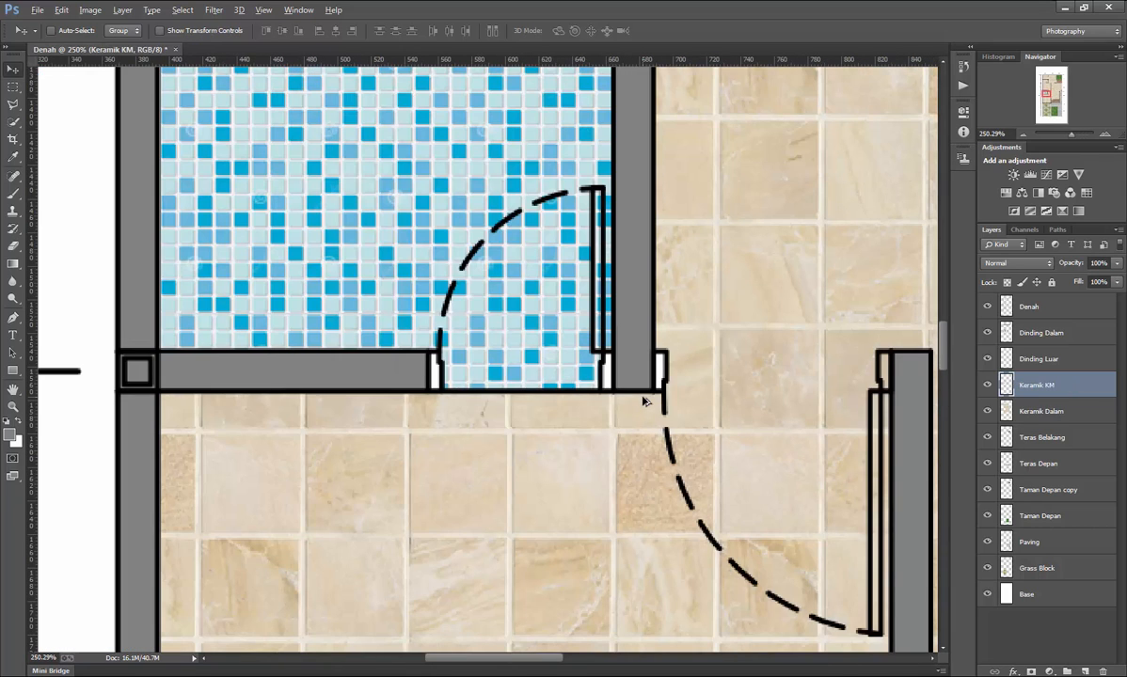
scroll(645, 400, down, 5)
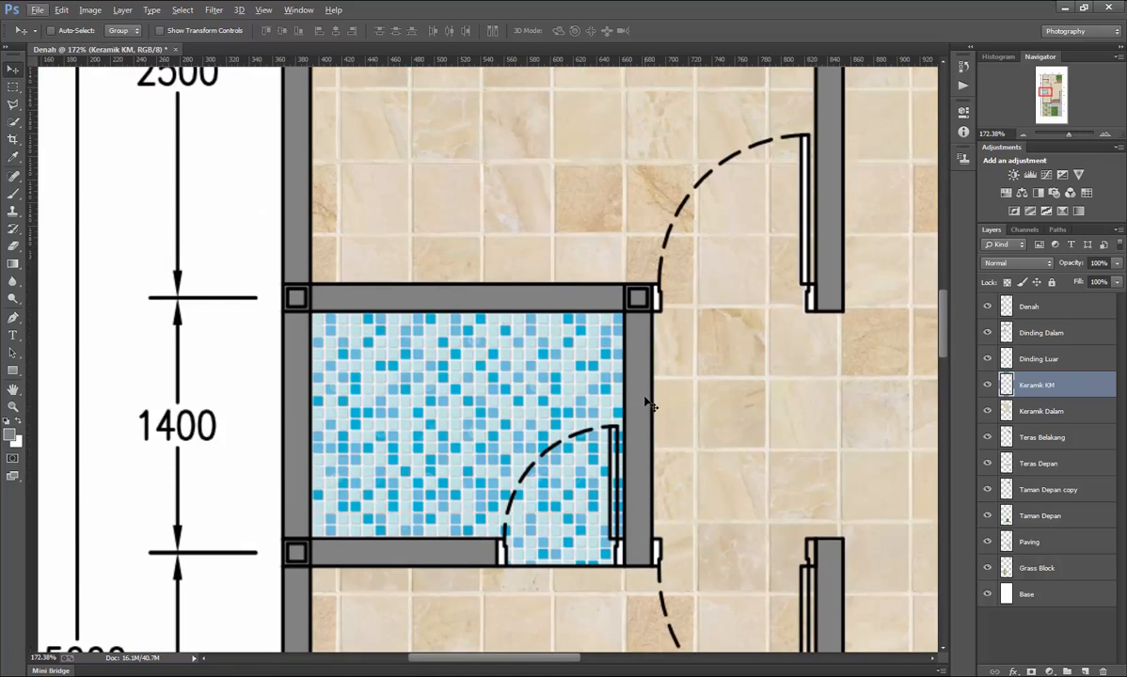
scroll(649, 407, down, 2)
scroll(764, 416, up, 1)
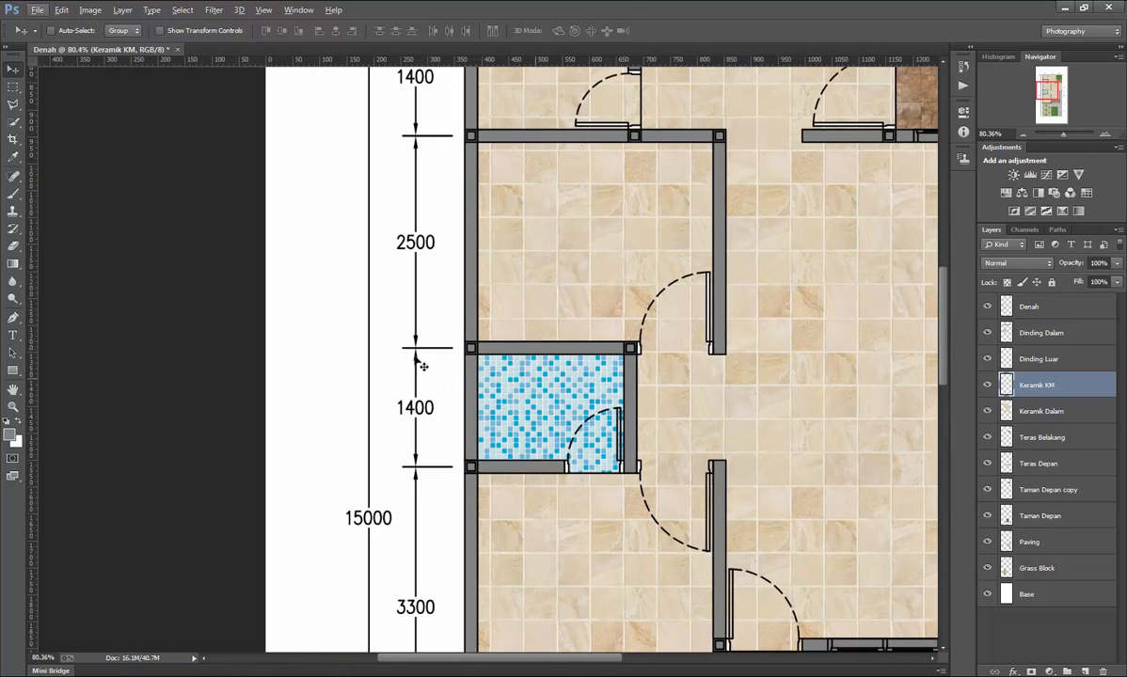
click(12, 406)
right_click(448, 294)
click(484, 305)
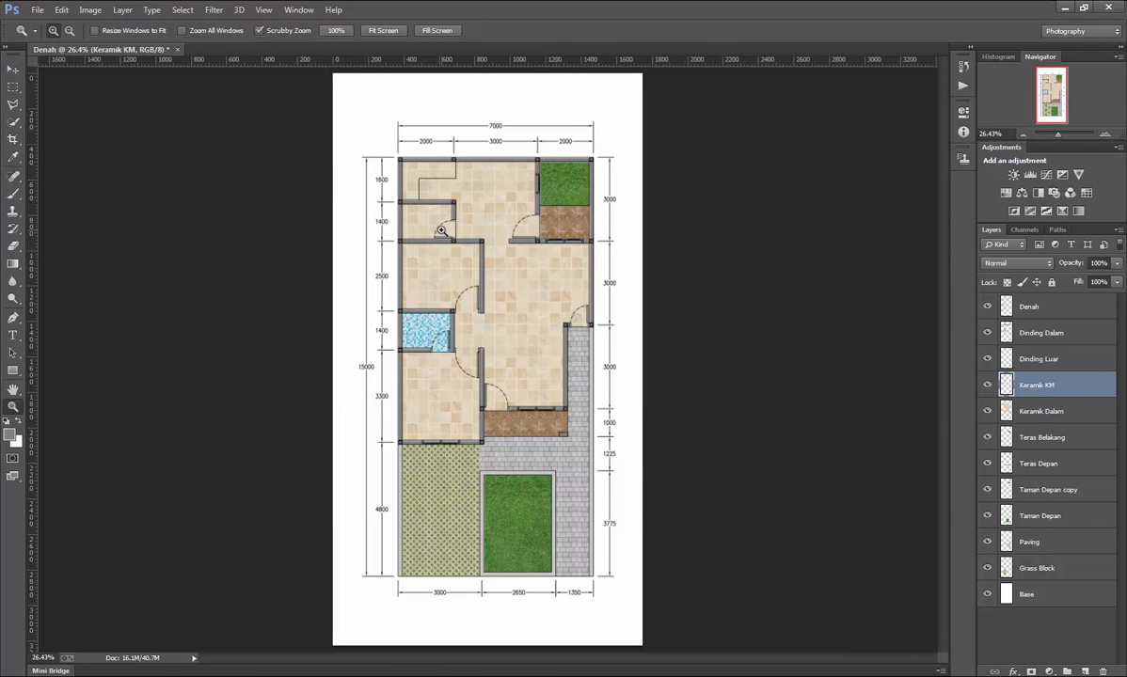
scroll(441, 230, up, 5)
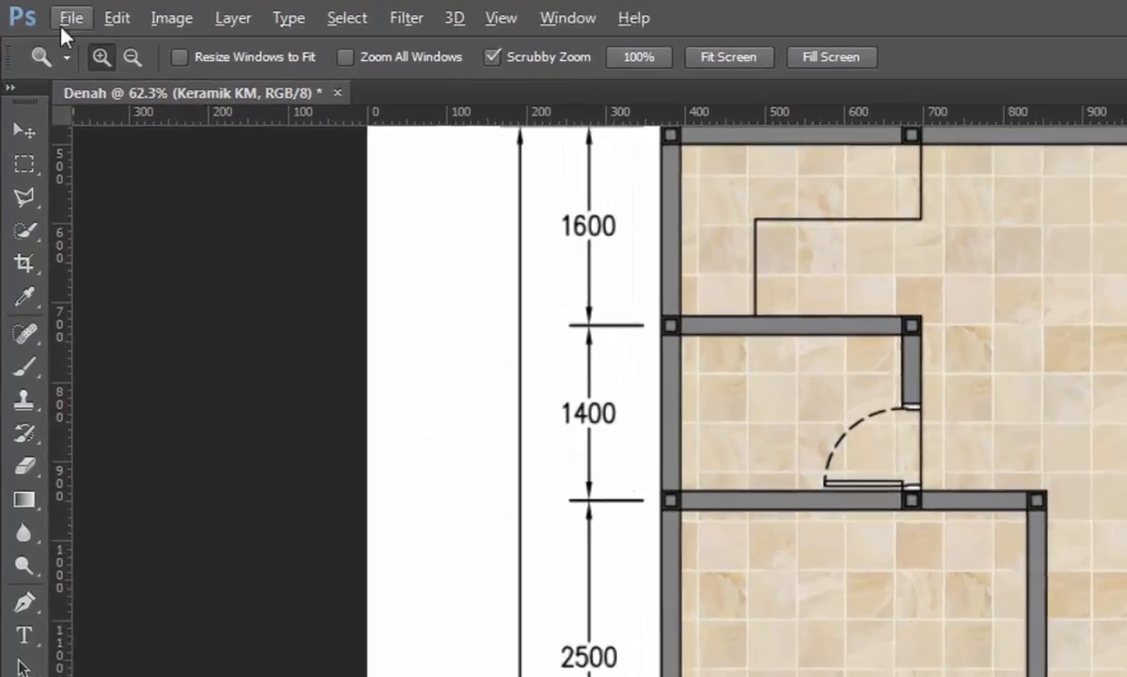
Open the Kermaik KM 2 mosaic file from the Lib folder inside Data.
click(64, 19)
click(161, 71)
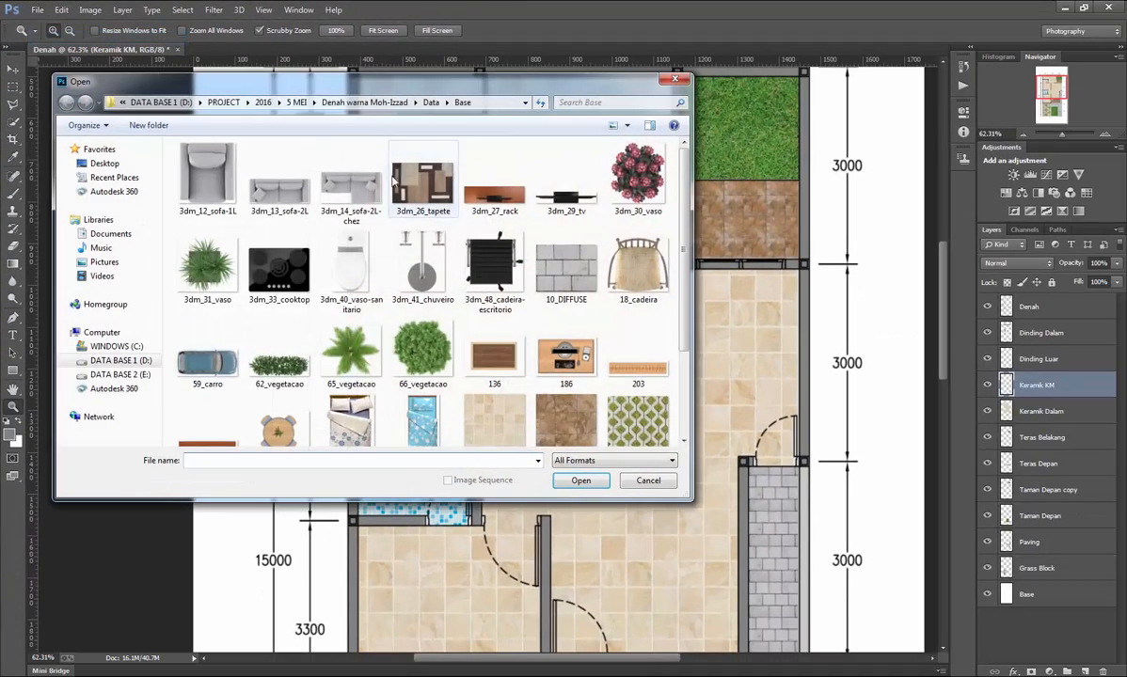
click(358, 102)
double_click(273, 175)
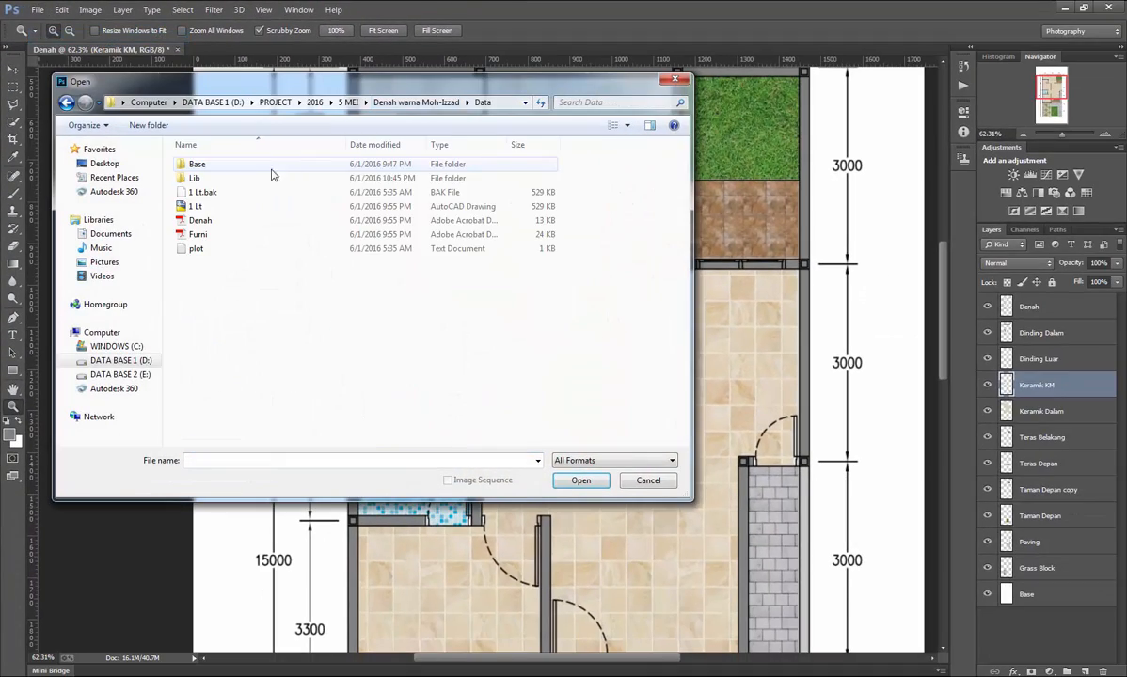
double_click(273, 178)
click(274, 258)
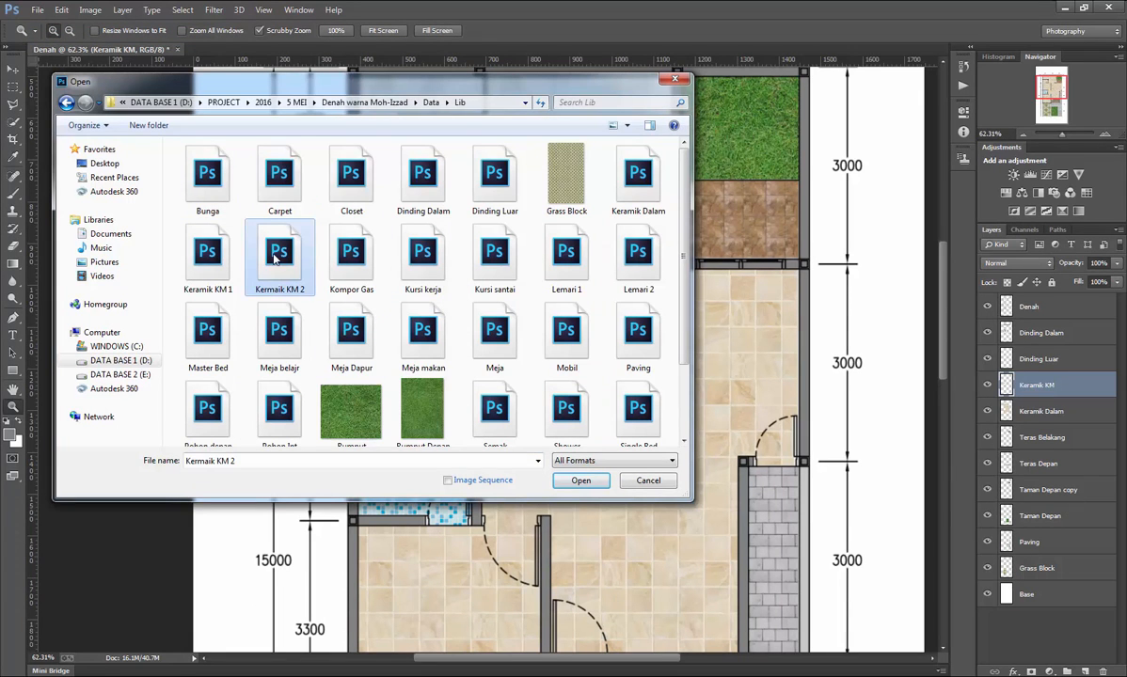
double_click(275, 259)
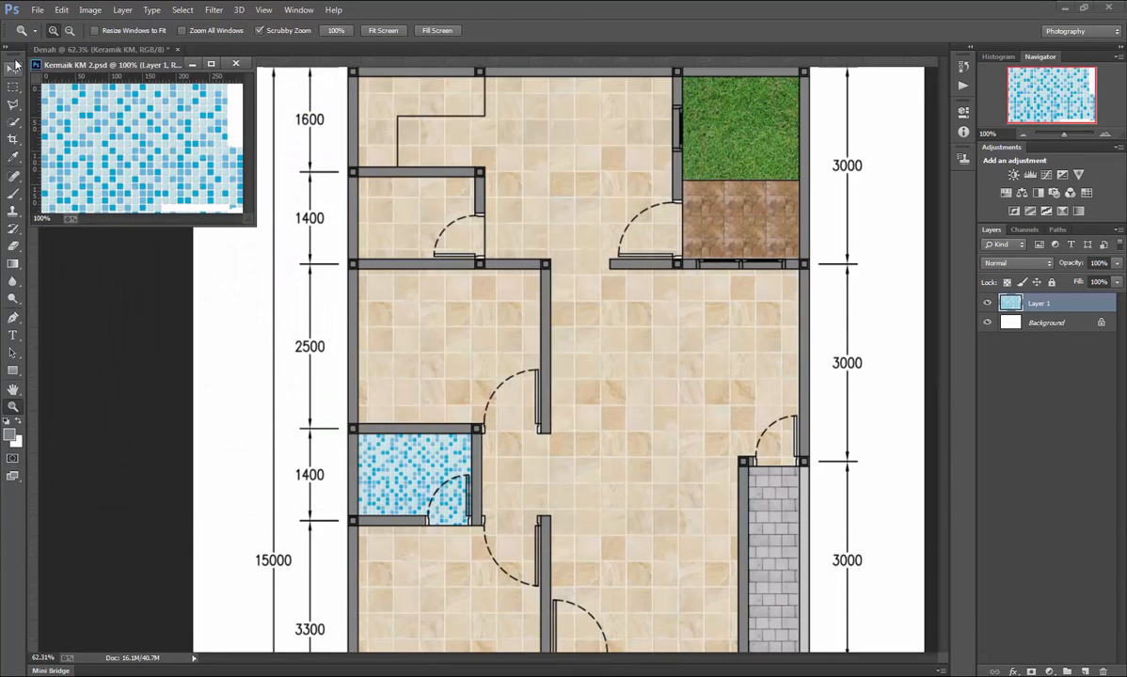
Copy the mosaic into the plan's upper bathroom, close its source file and align the tiles with the bathroom walls.
click(14, 66)
drag(146, 151, 355, 221)
click(235, 63)
scroll(400, 192, up, 6)
scroll(365, 218, up, 1)
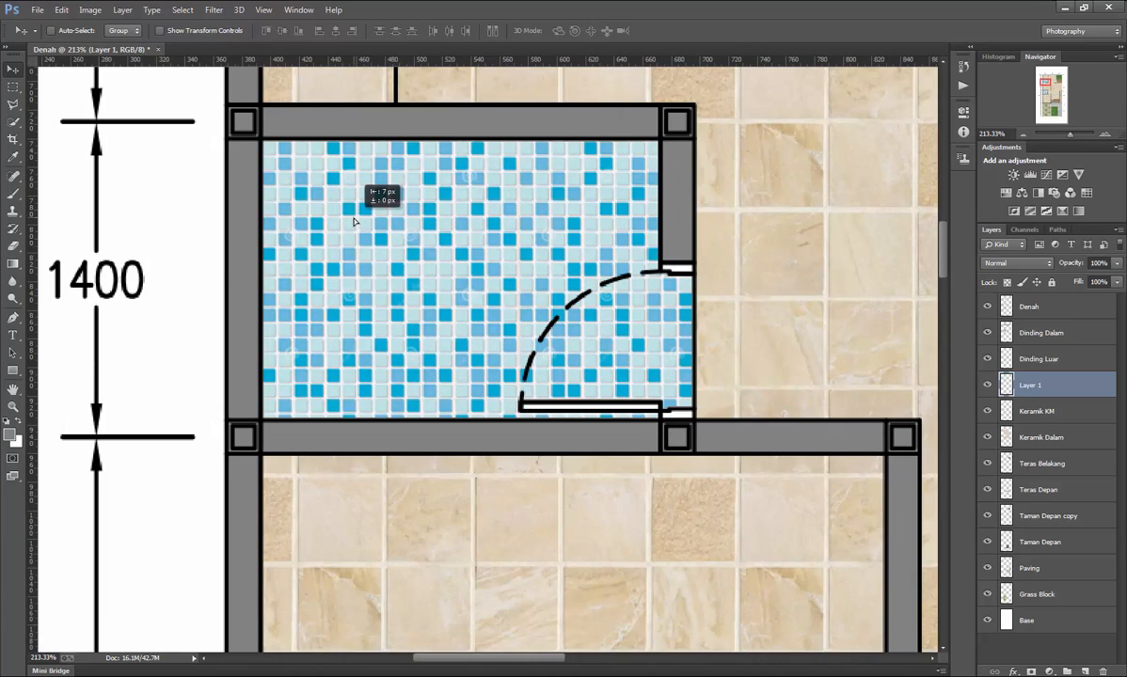
Rename the upper bathroom's mosaic layer as Keramik KM 2.
scroll(354, 221, down, 11)
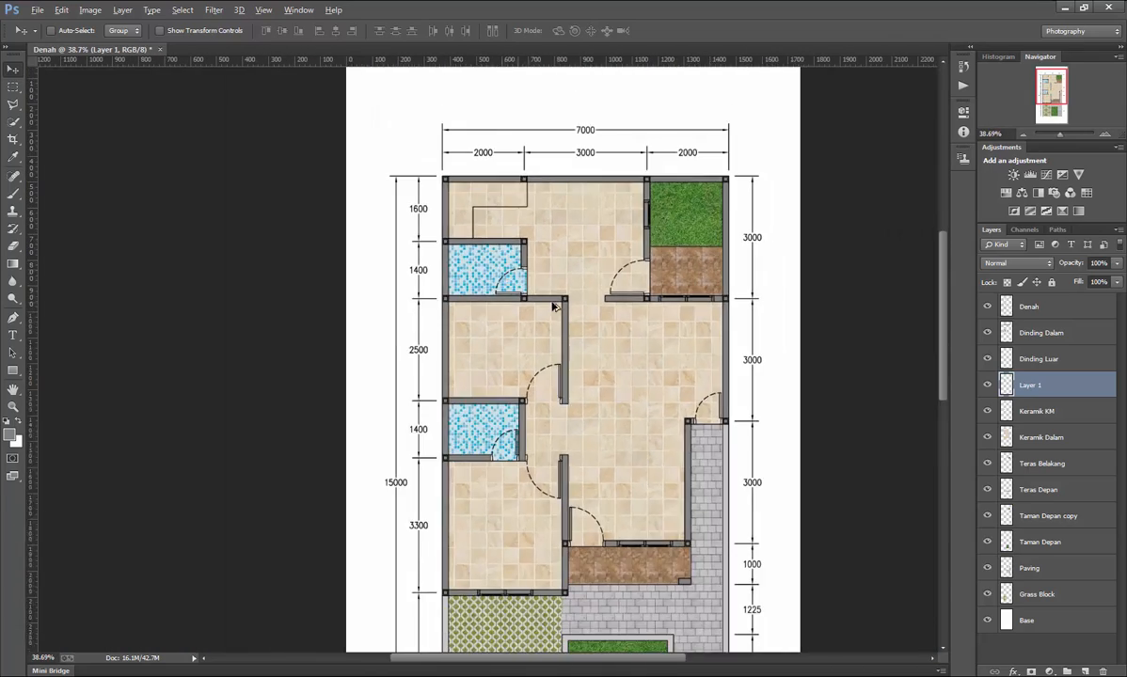
scroll(425, 219, up, 5)
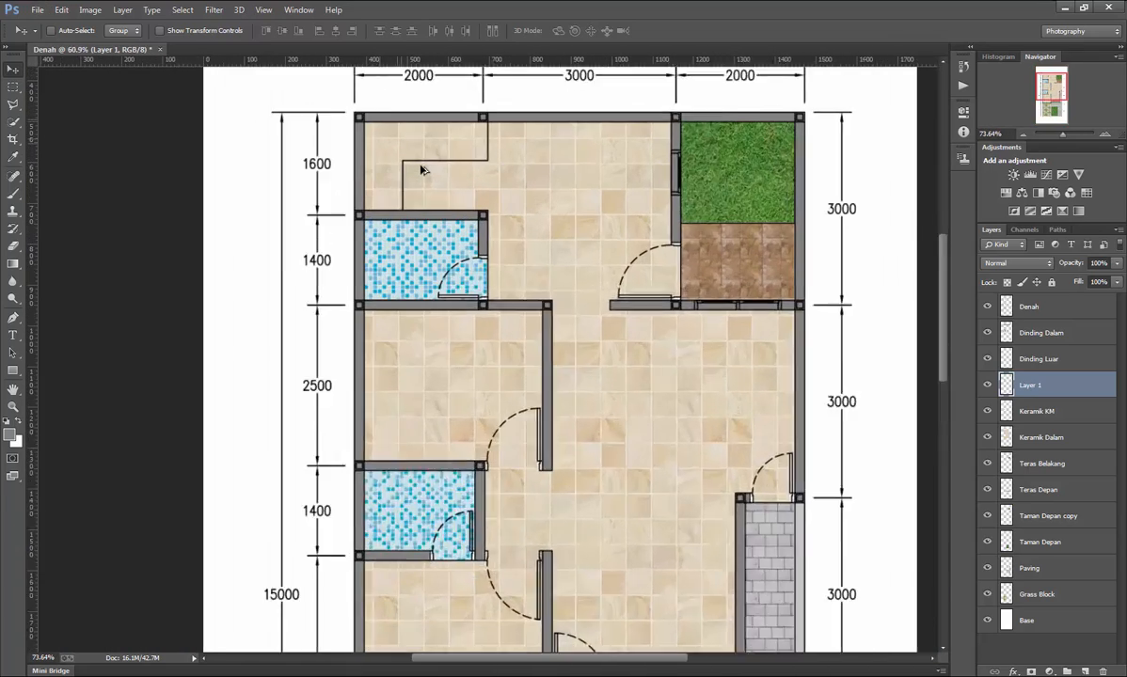
scroll(486, 259, up, 1)
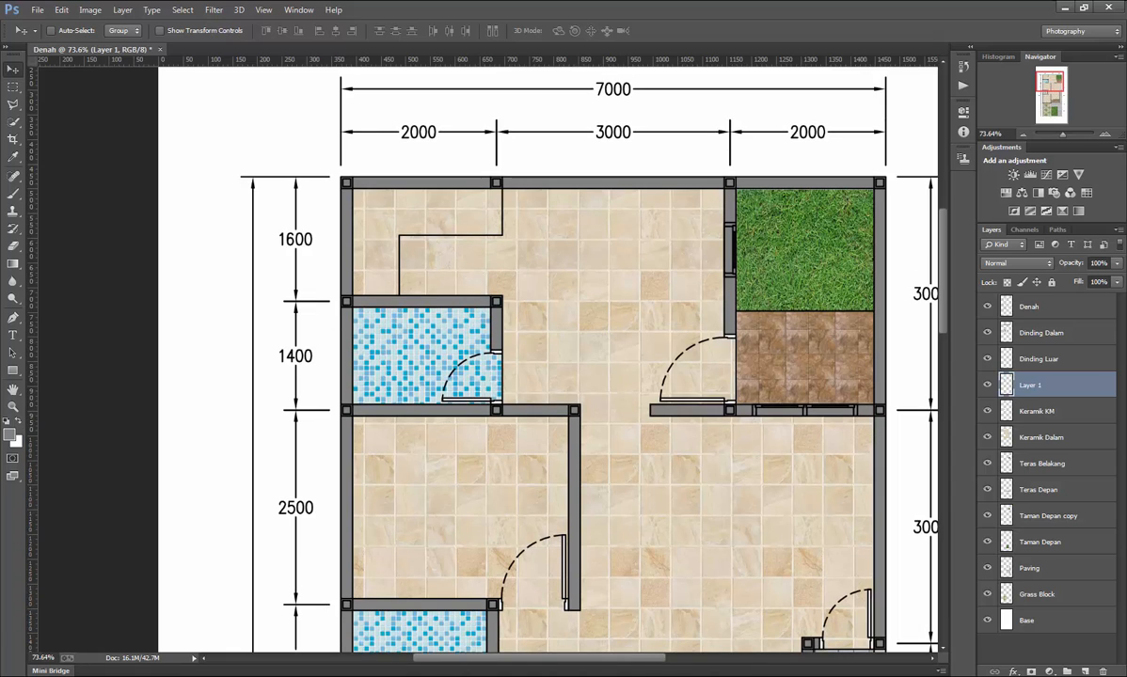
double_click(1027, 386)
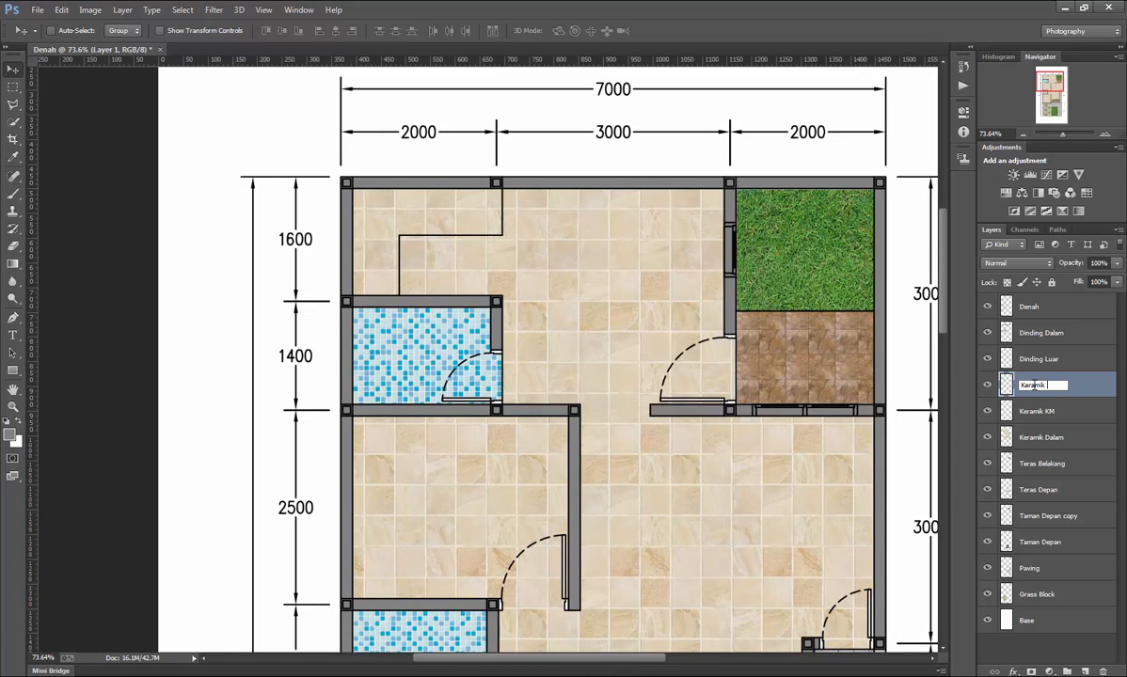
text(Keramik KM 2)
key(Return)
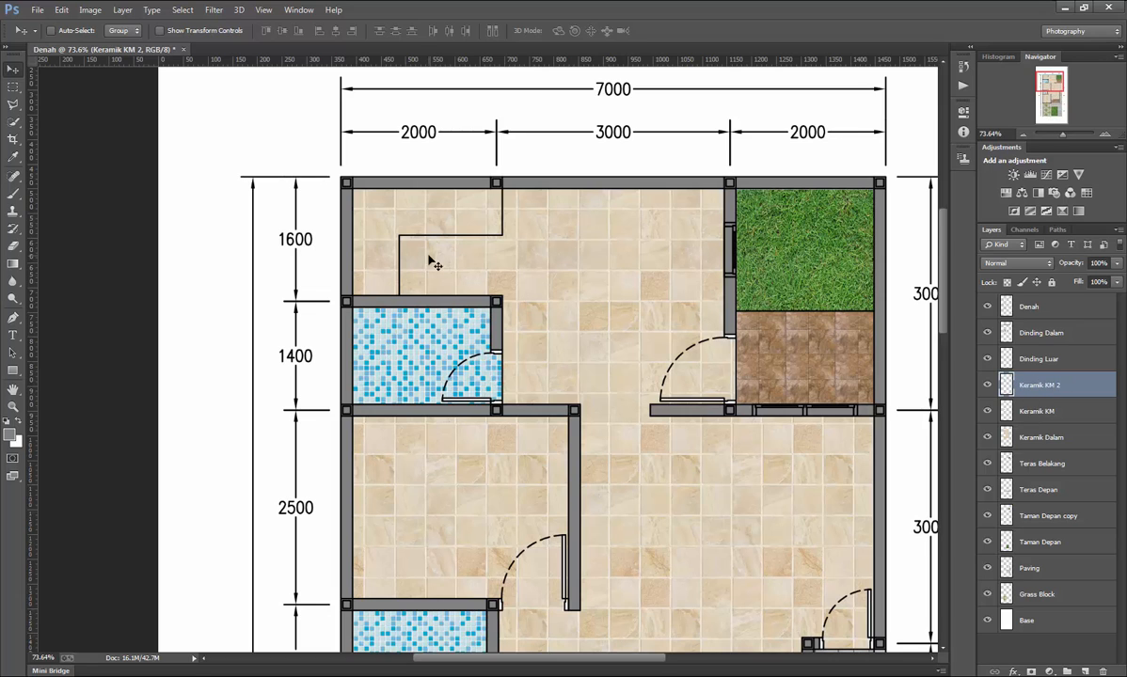
Look over the tiled floor plan, from the upper rooms down to the windows facing the front yard.
scroll(505, 303, down, 5)
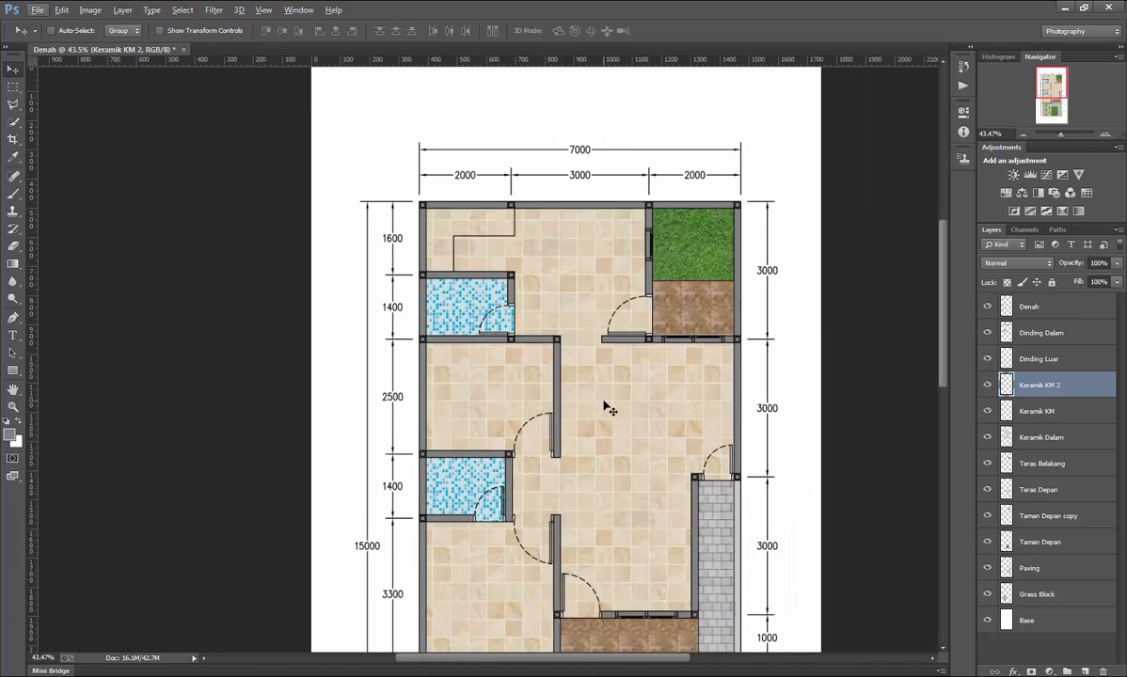
scroll(605, 406, down, 2)
scroll(618, 433, up, 2)
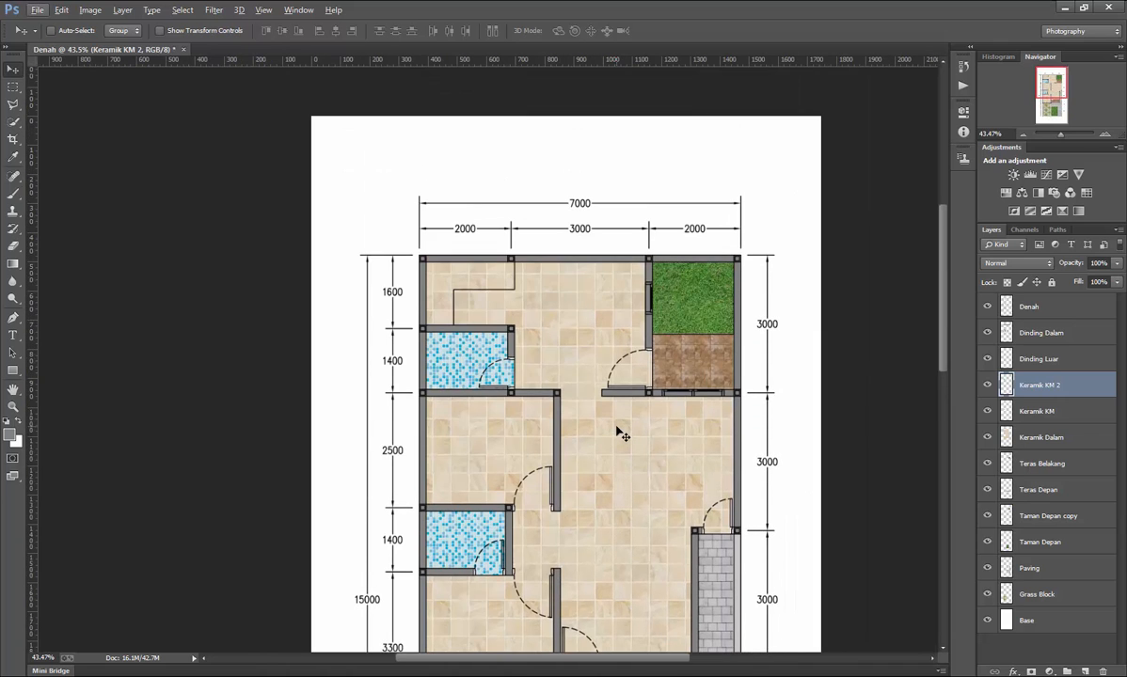
scroll(617, 426, up, 1)
scroll(617, 426, down, 3)
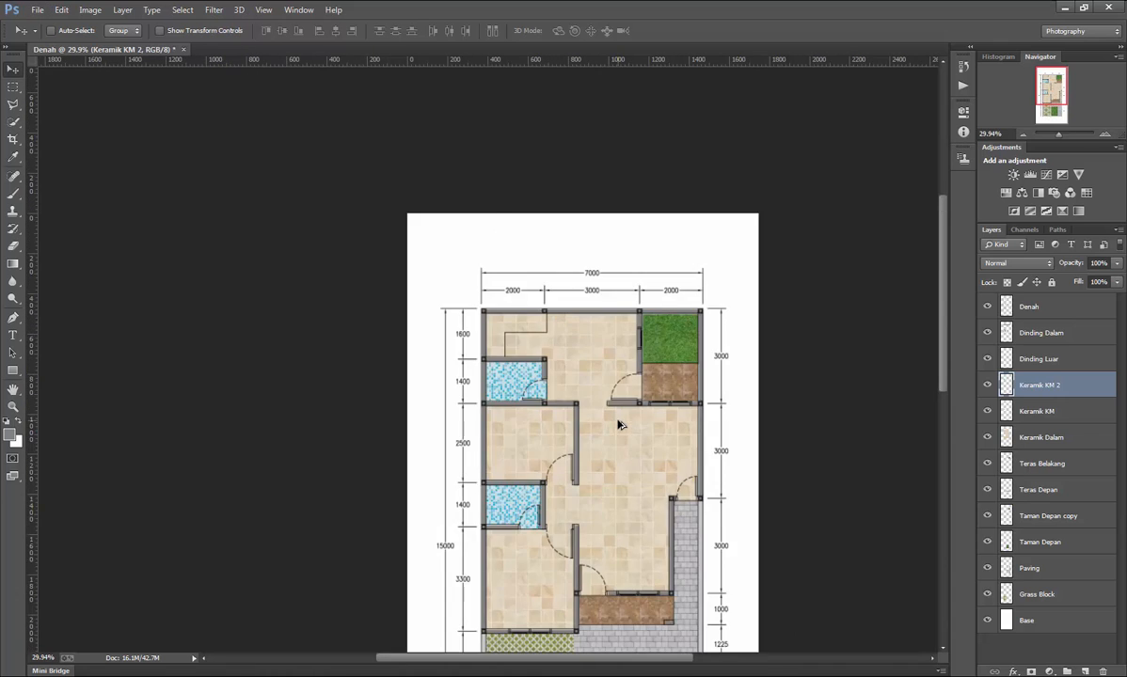
scroll(500, 428, up, 3)
scroll(501, 428, up, 4)
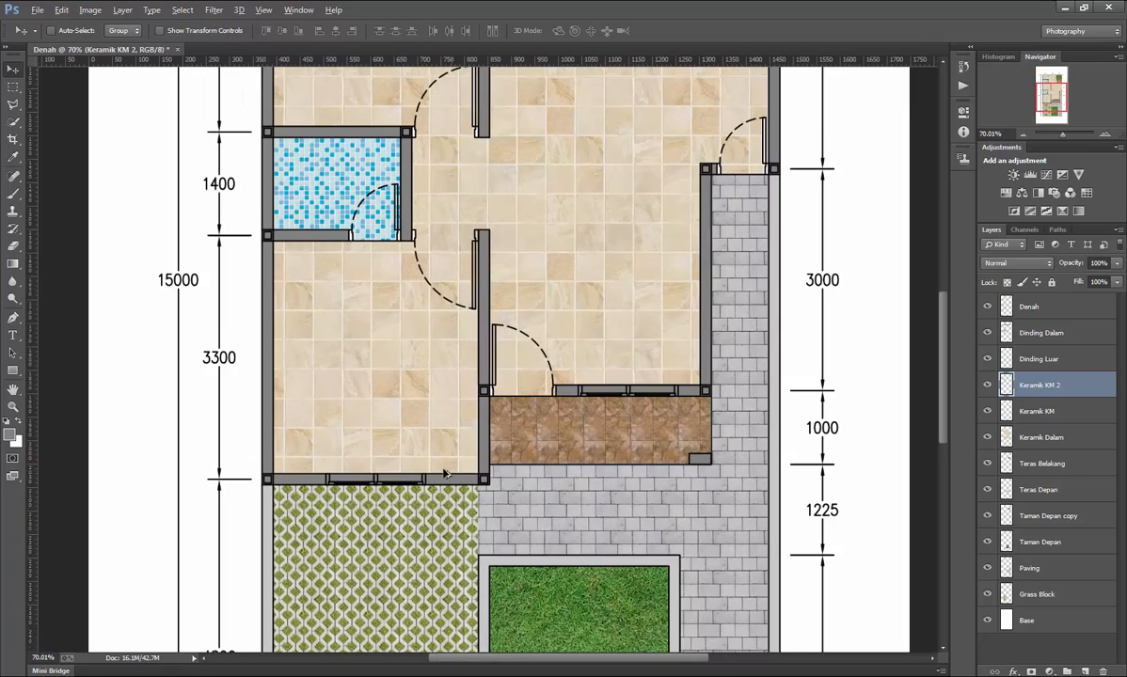
scroll(484, 468, up, 1)
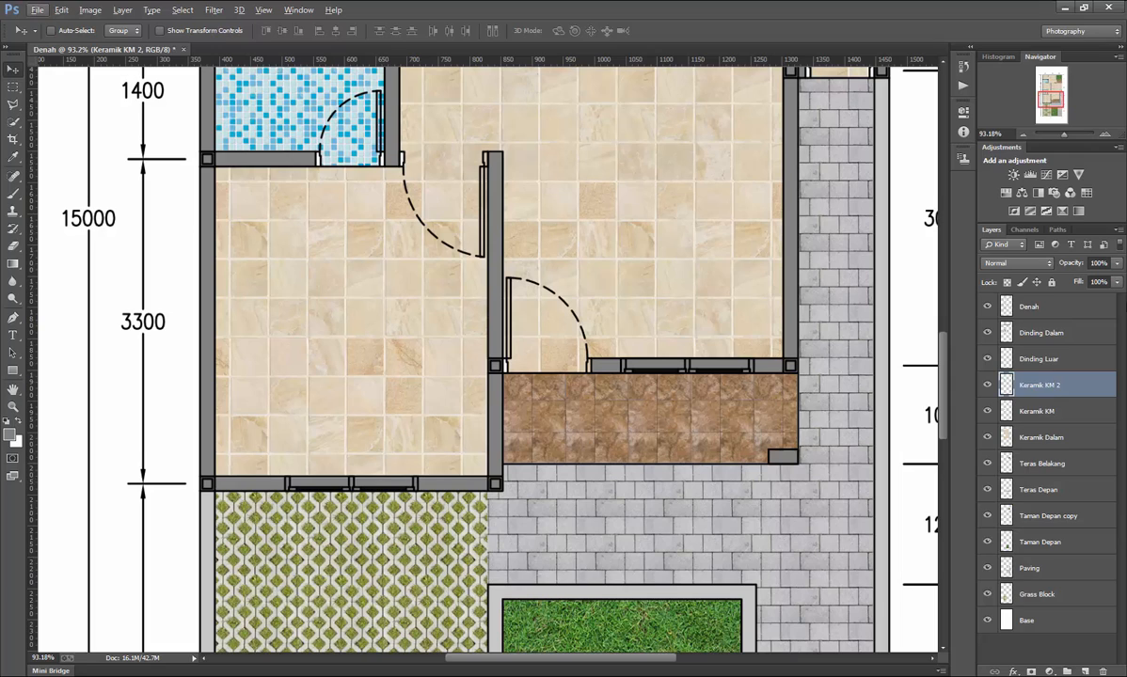
Create a new layer named Jendela and place it directly above the Dinding Dalam layer.
click(1058, 358)
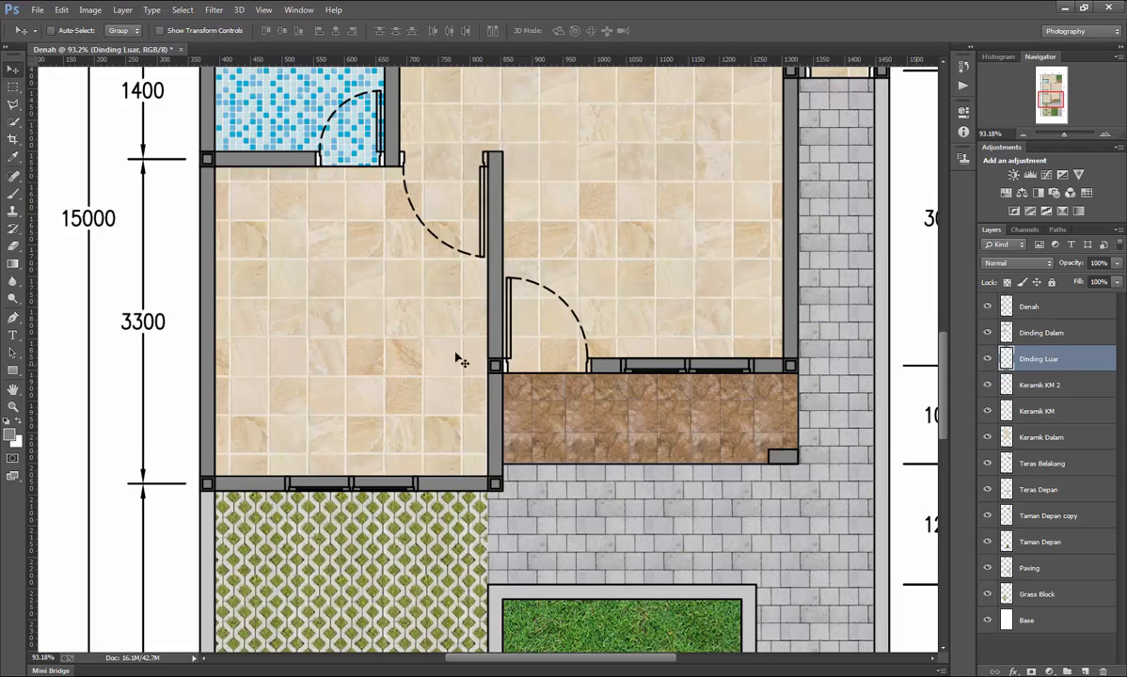
click(12, 86)
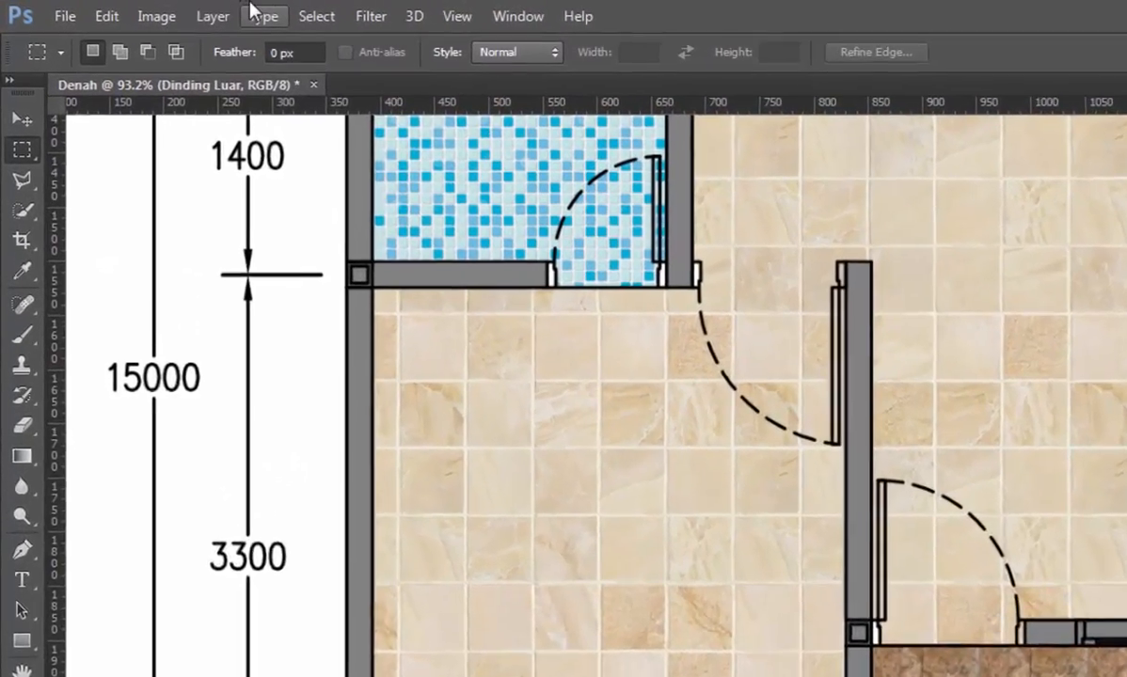
click(213, 16)
mouse_move(249, 44)
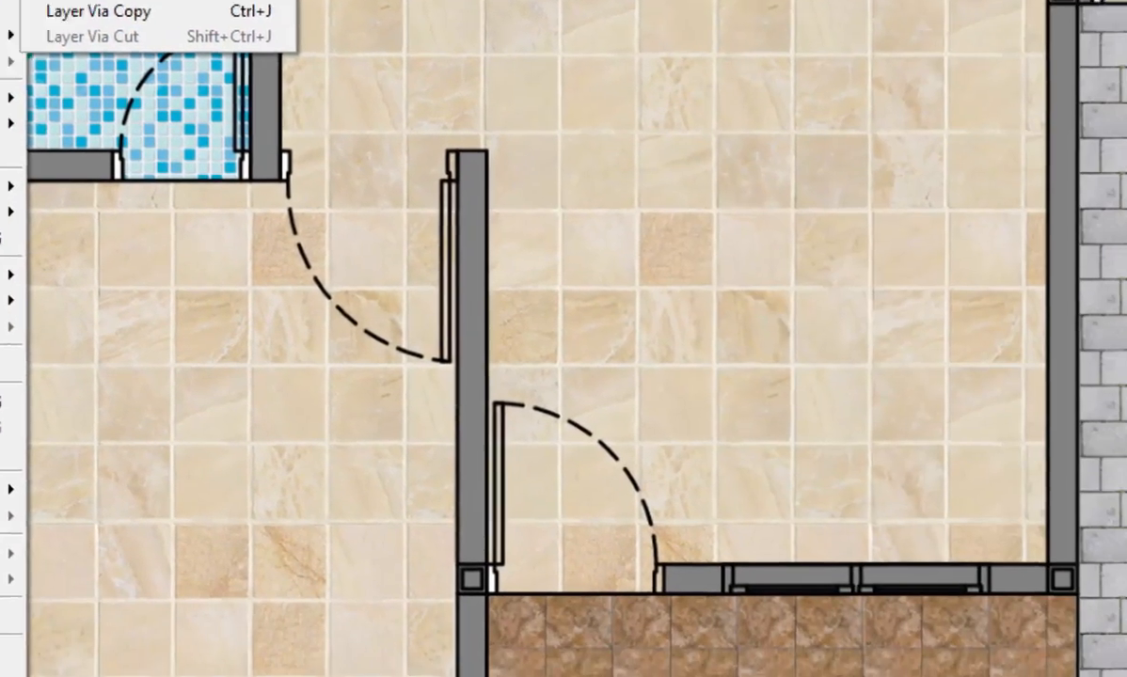
click(445, 0)
text(Je)
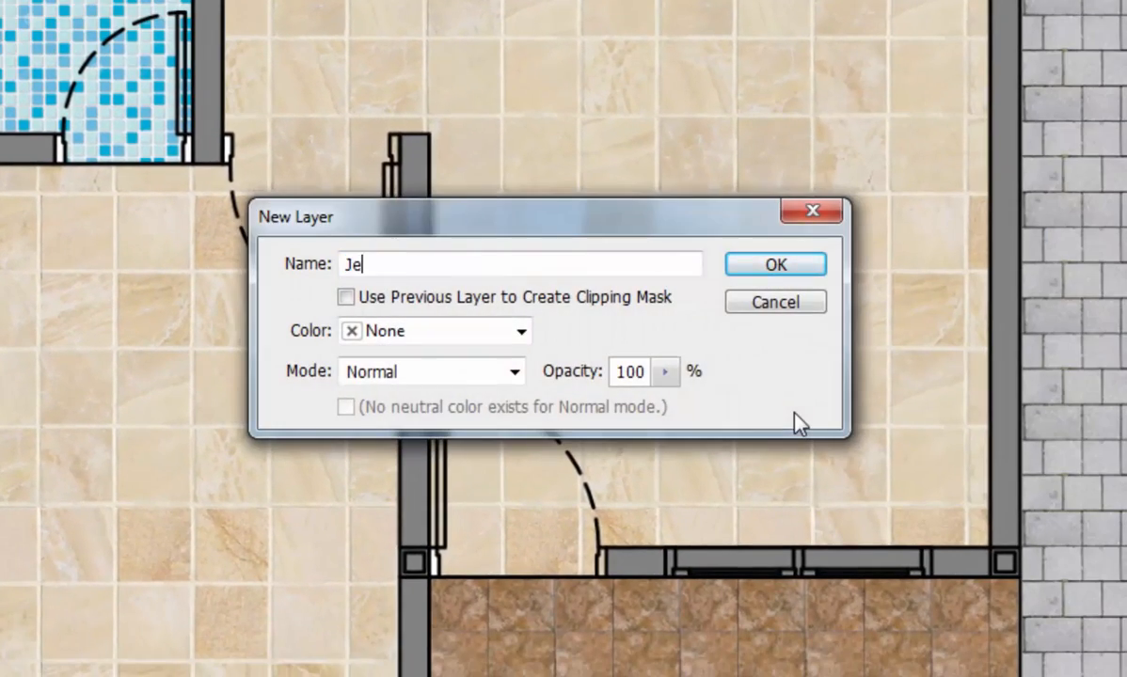
text(ndela)
key(Return)
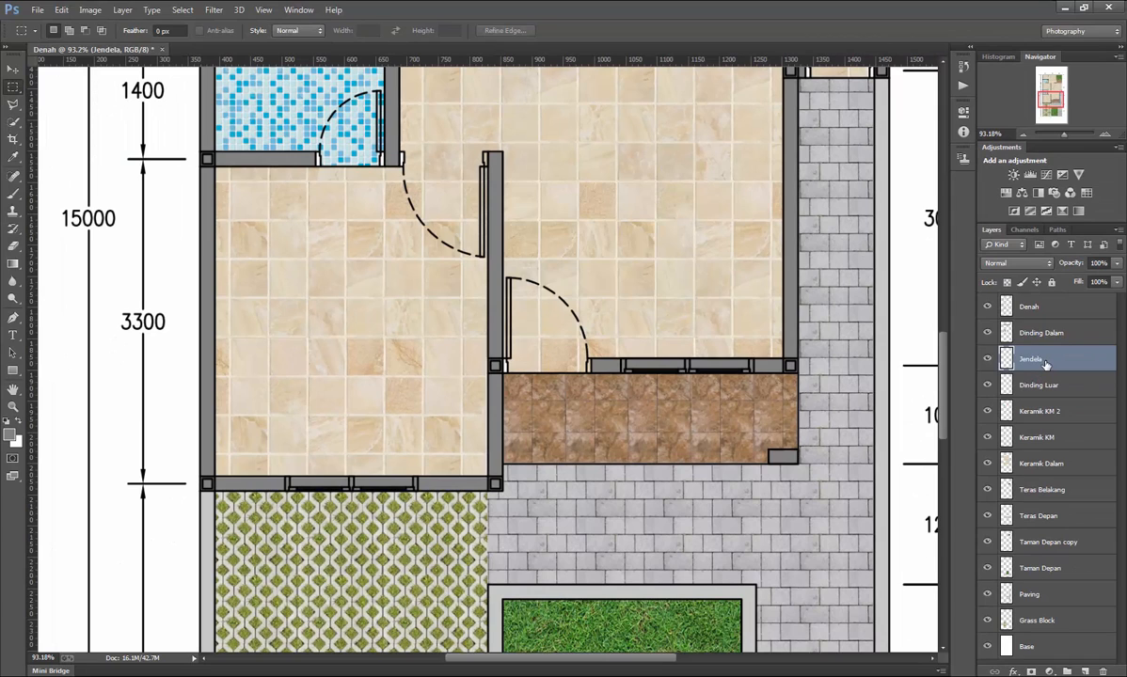
drag(1045, 364, 1048, 325)
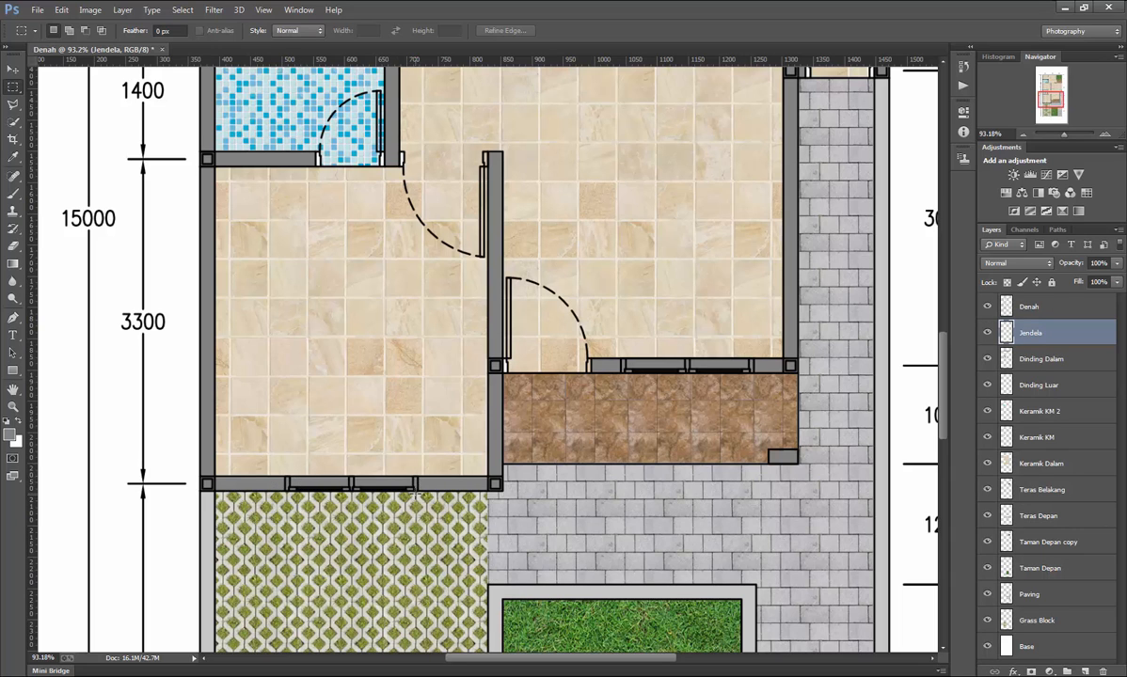
Select the double window in the front bedroom's lower wall with a rectangular selection, and set the foreground colour to white (ffffff).
scroll(299, 490, up, 9)
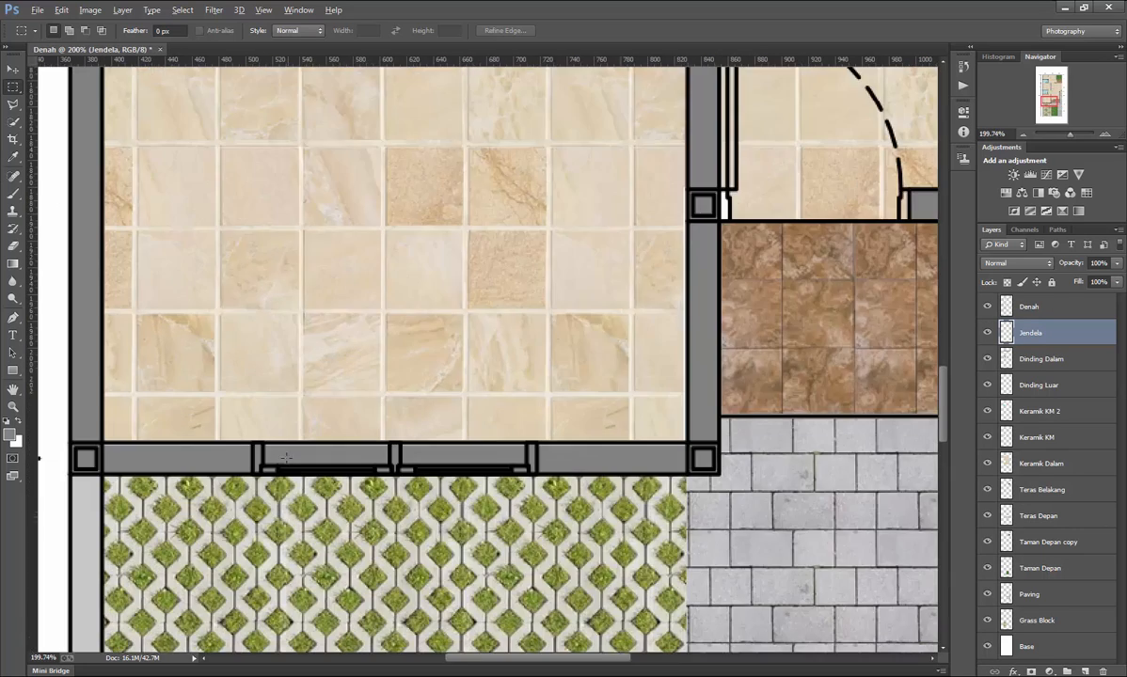
scroll(282, 414, down, 4)
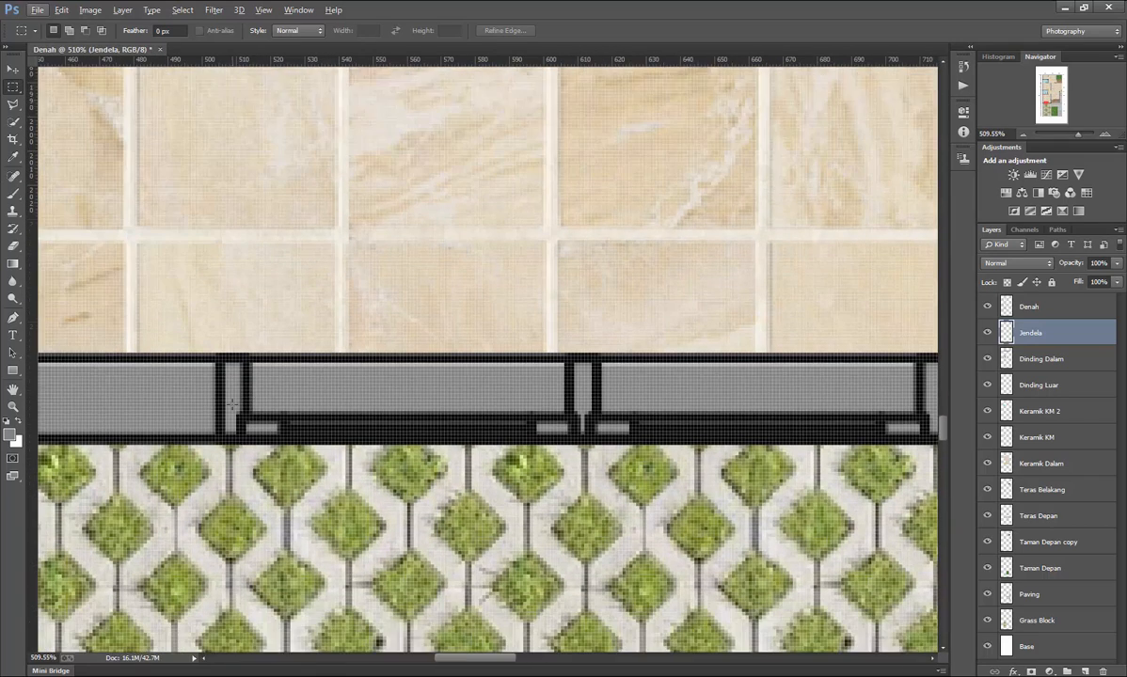
scroll(214, 335, right, 2)
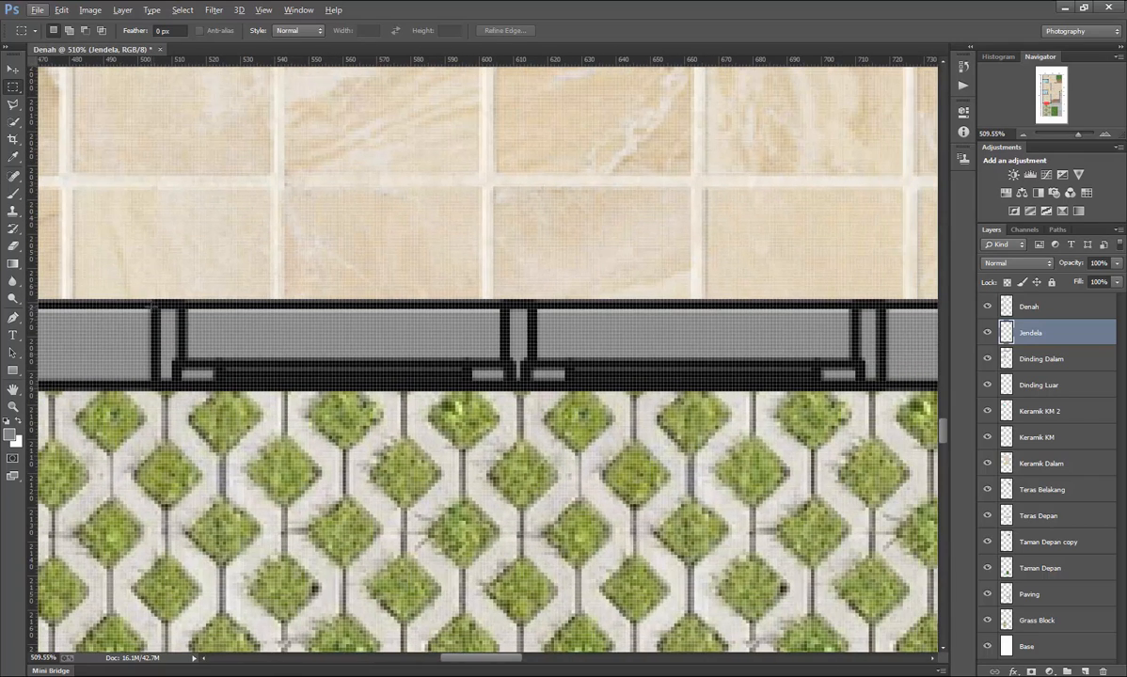
drag(407, 380, 883, 384)
scroll(318, 352, down, 2)
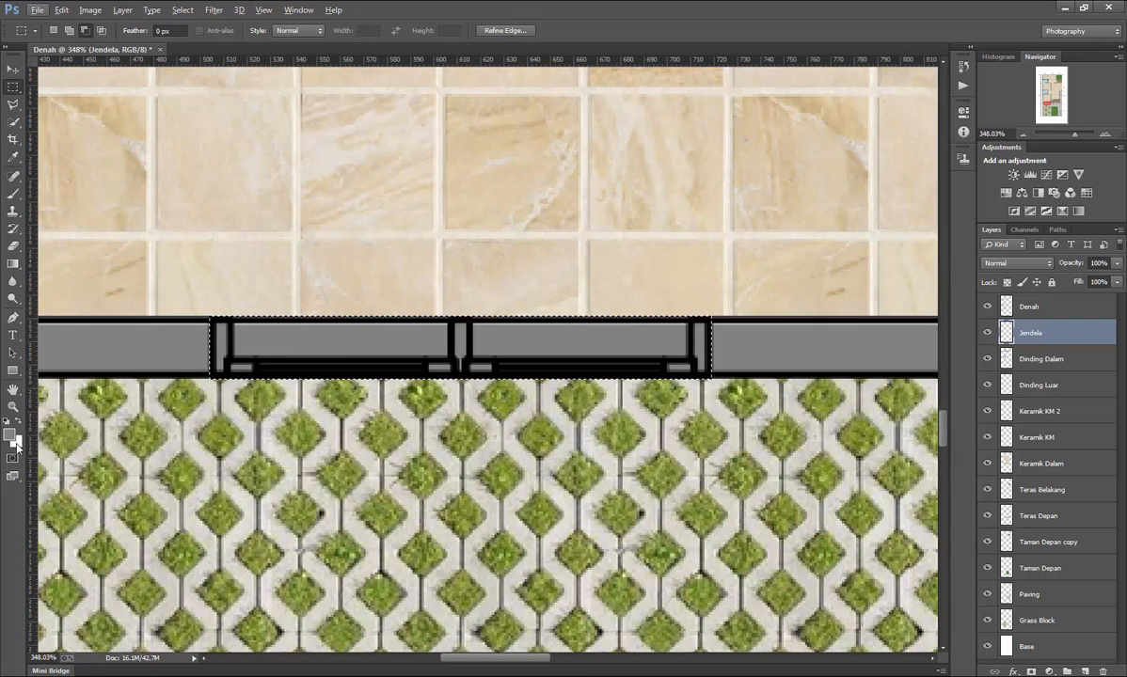
click(11, 434)
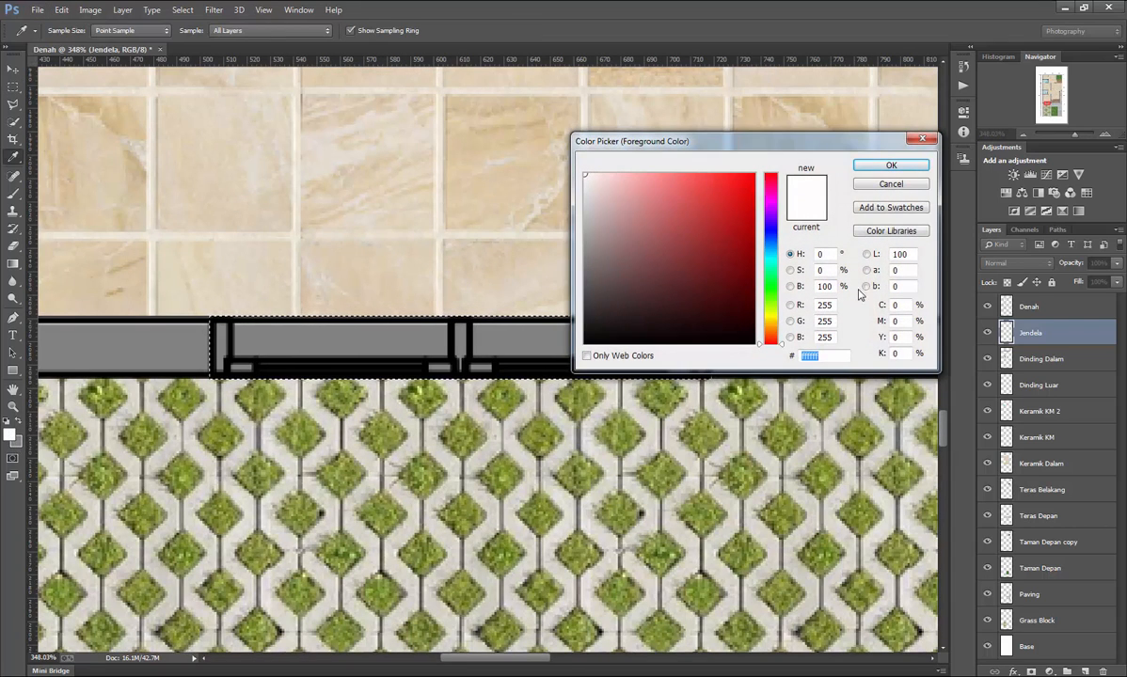
click(890, 165)
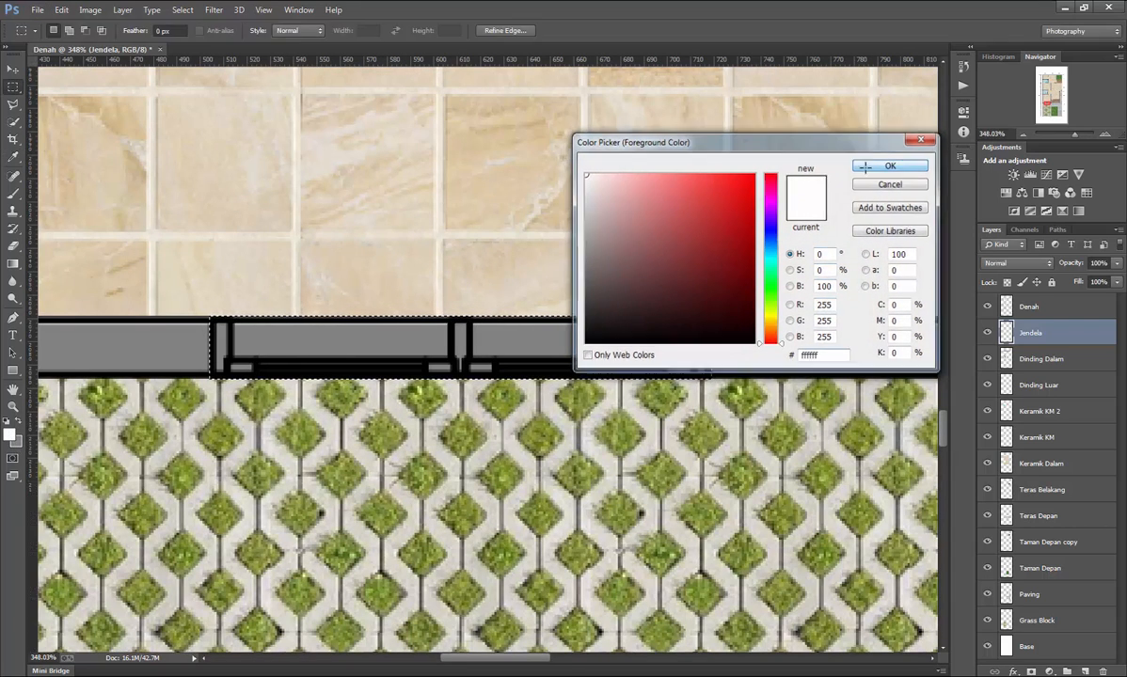
Paint the selected double window in the front bedroom's lower wall white with the Brush tool.
scroll(491, 371, down, 1)
scroll(491, 372, down, 6)
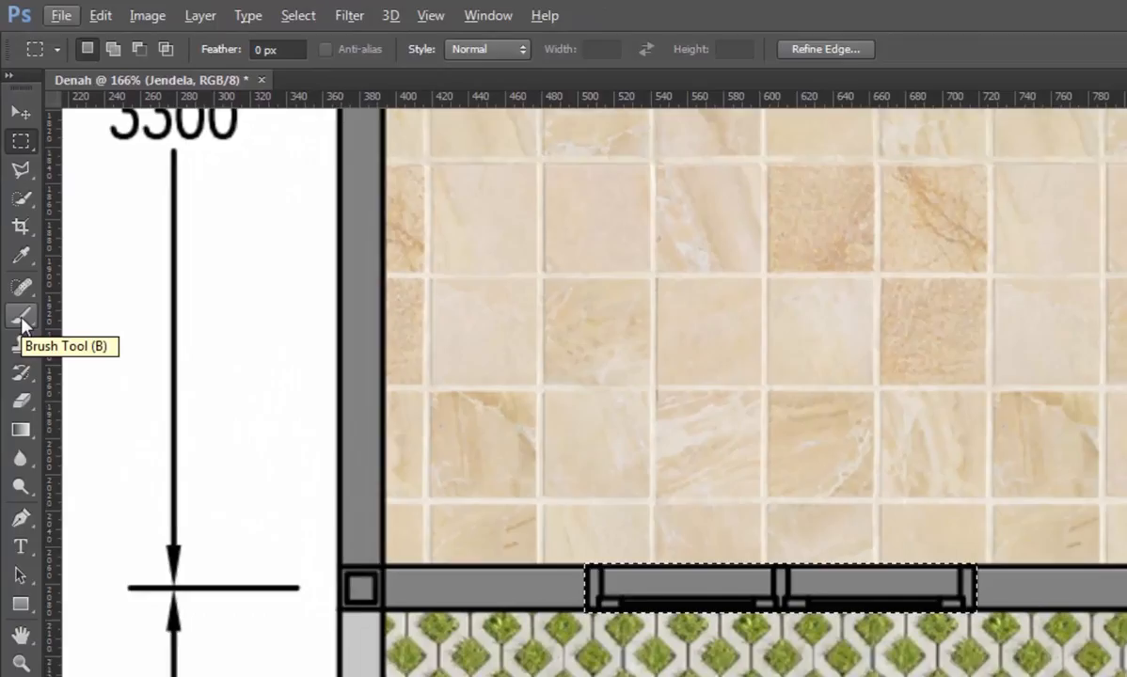
click(26, 391)
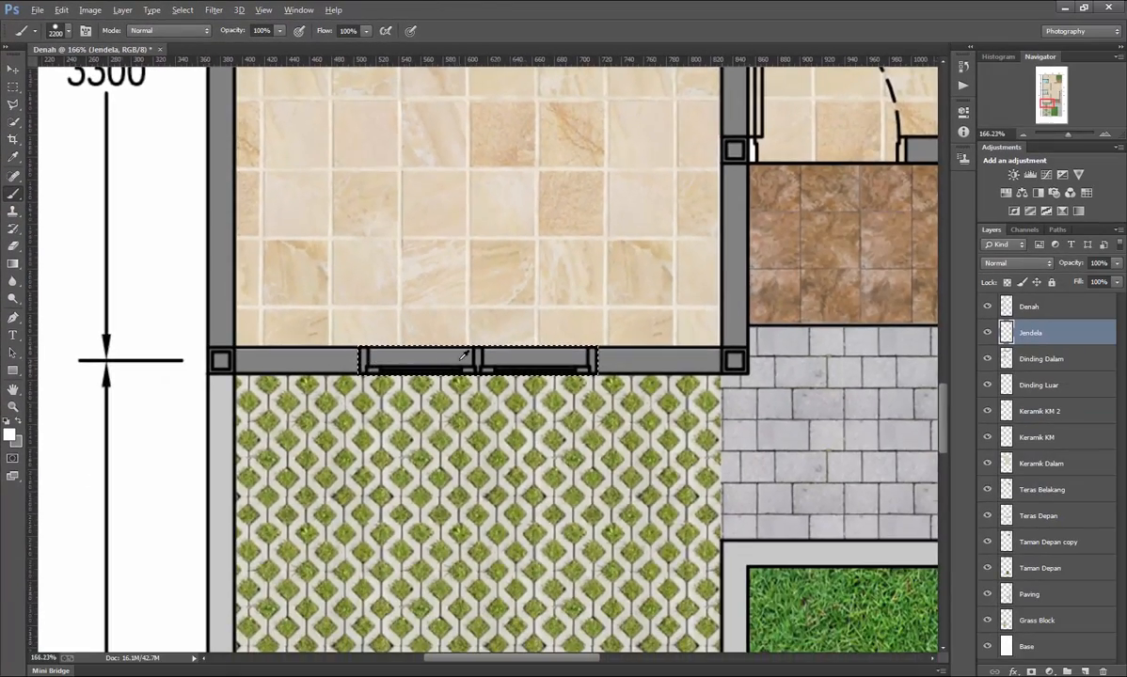
scroll(464, 357, down, 12)
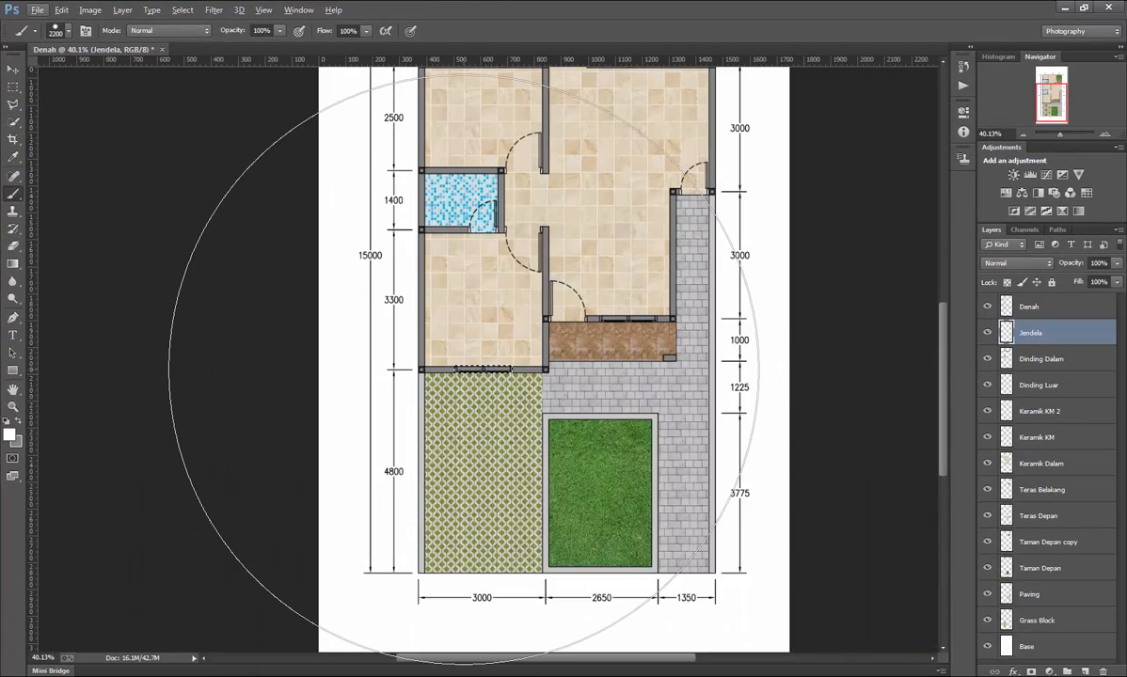
Select the double window in the wall above the front terrace with a rectangular selection.
key(m)
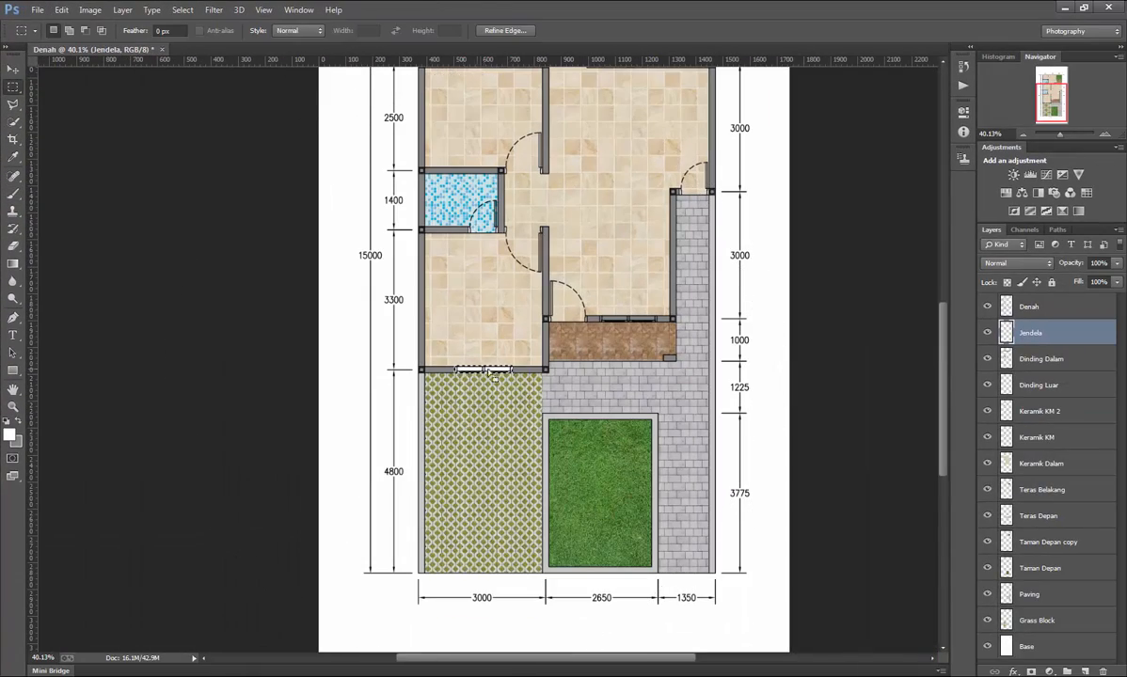
scroll(669, 346, up, 6)
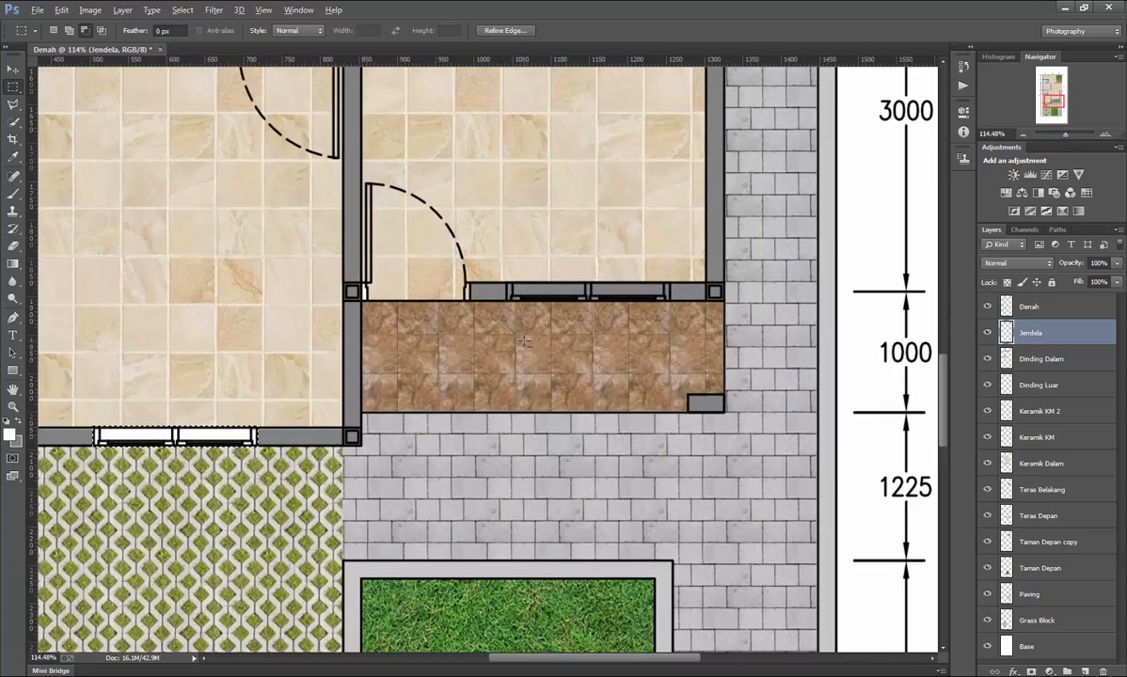
scroll(523, 346, up, 7)
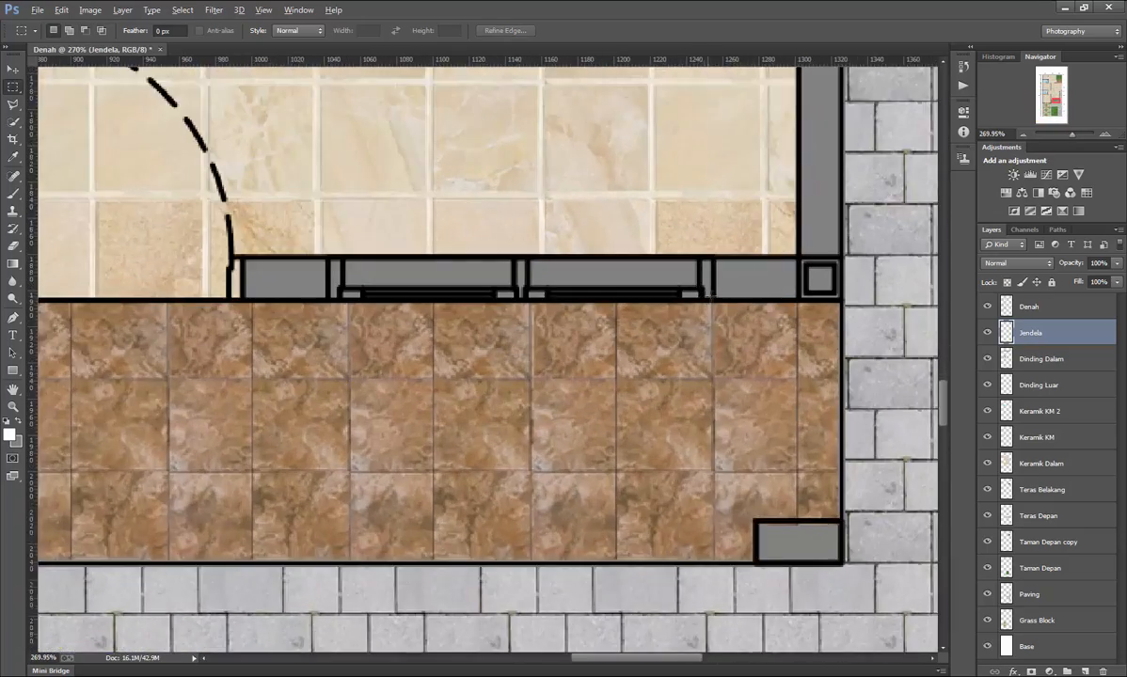
scroll(255, 275, up, 2)
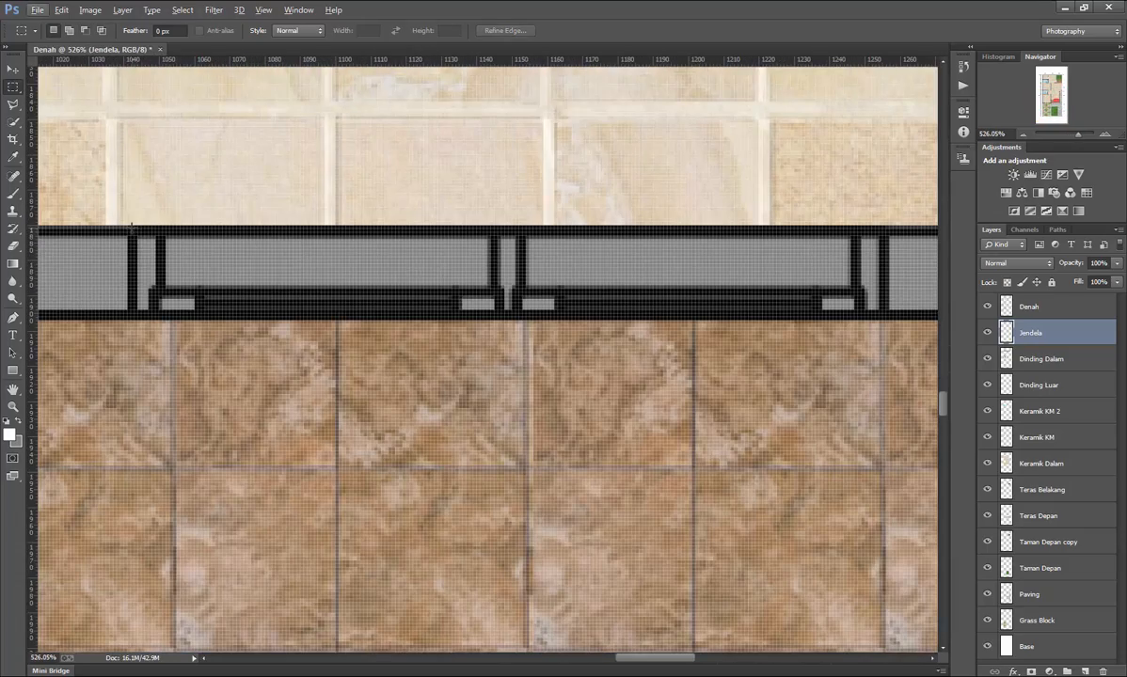
drag(131, 226, 192, 266)
drag(129, 225, 835, 316)
drag(885, 318, 886, 318)
Add the double window in the wall below the back terrace to the rectangular selection.
scroll(681, 280, down, 9)
scroll(672, 257, down, 3)
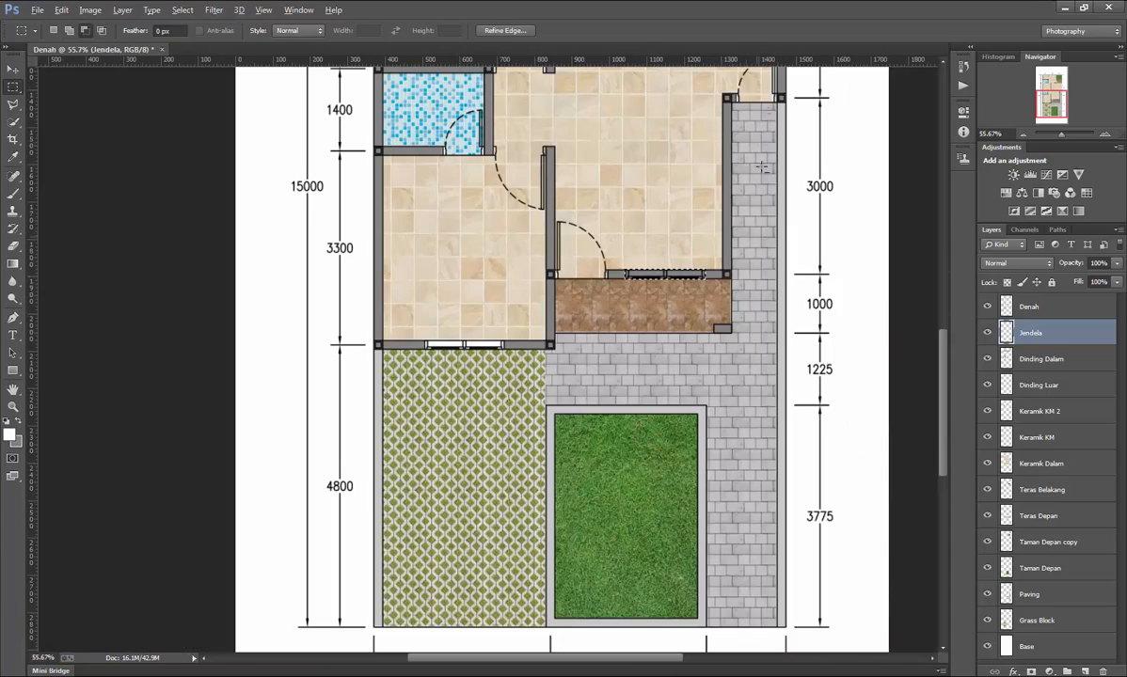
scroll(735, 114, up, 4)
scroll(748, 160, up, 6)
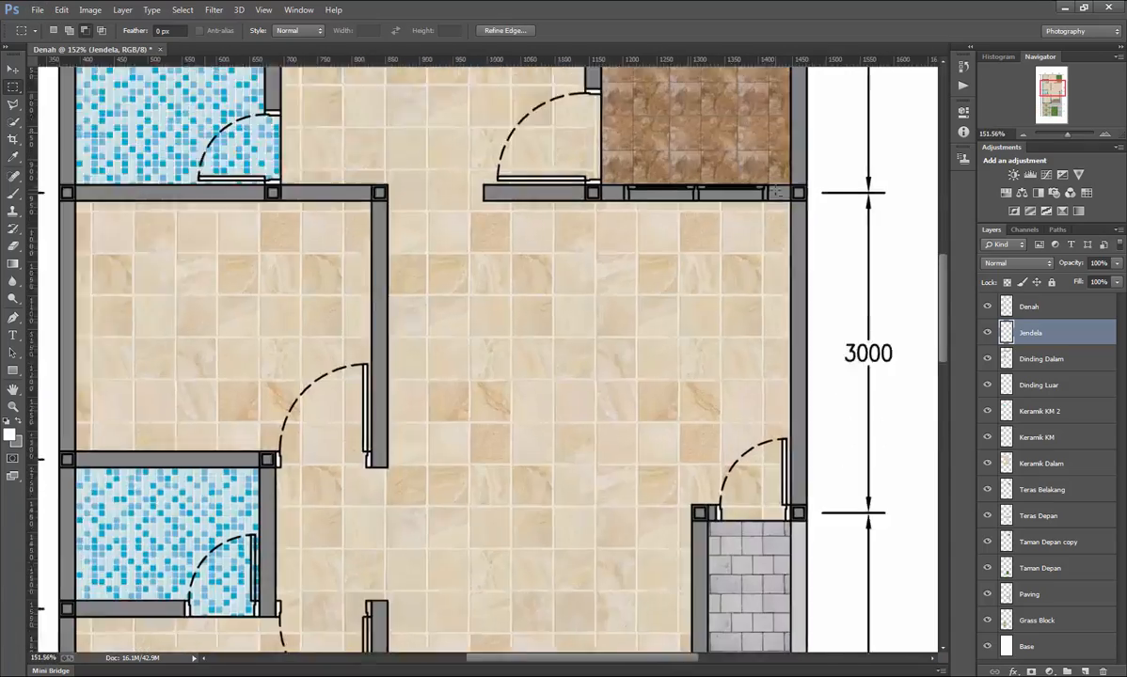
scroll(755, 187, up, 3)
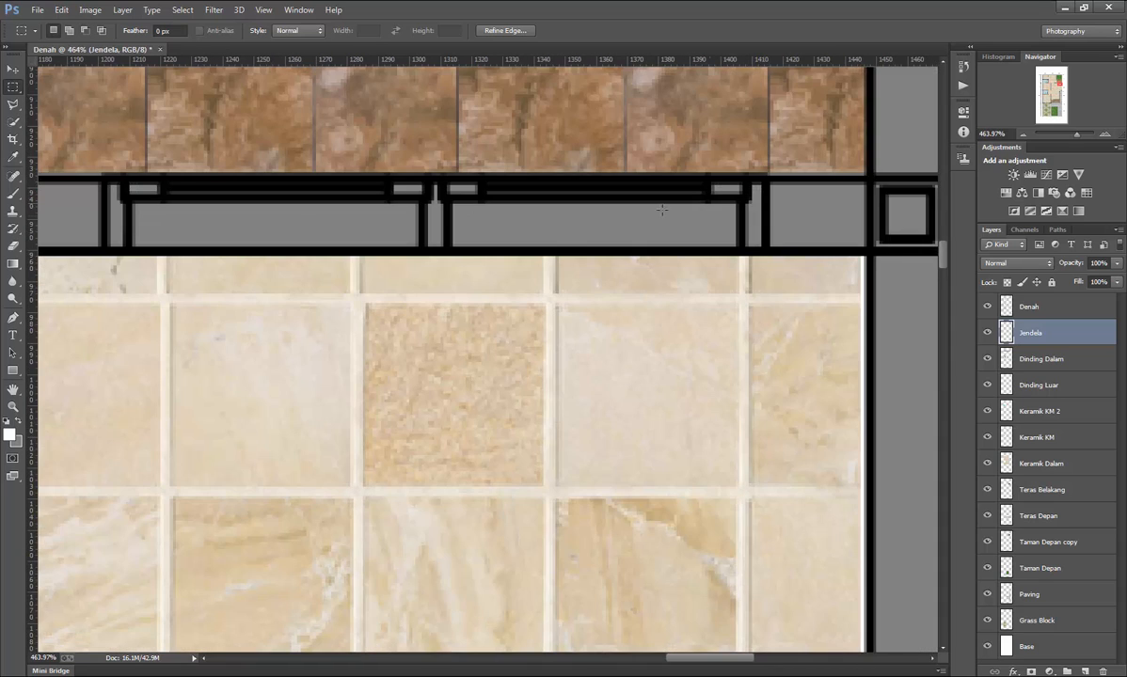
scroll(292, 213, left, 1)
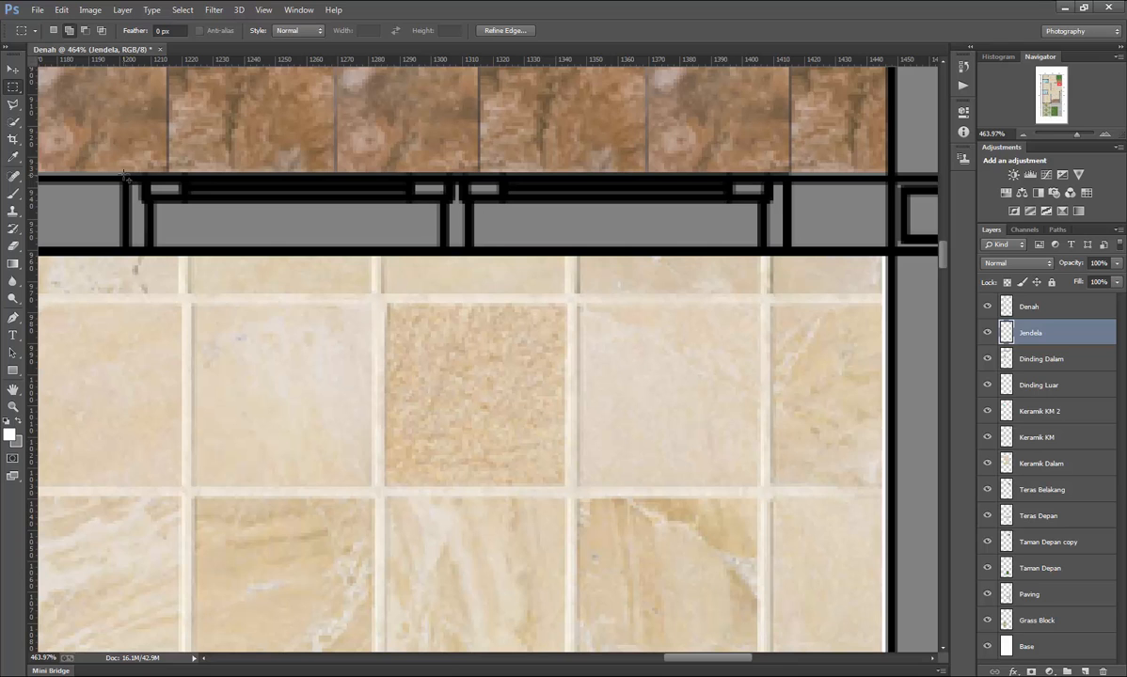
drag(123, 175, 790, 255)
Add the window beside the back garden to the selection and trim the excess along its grass edge.
scroll(790, 255, down, 10)
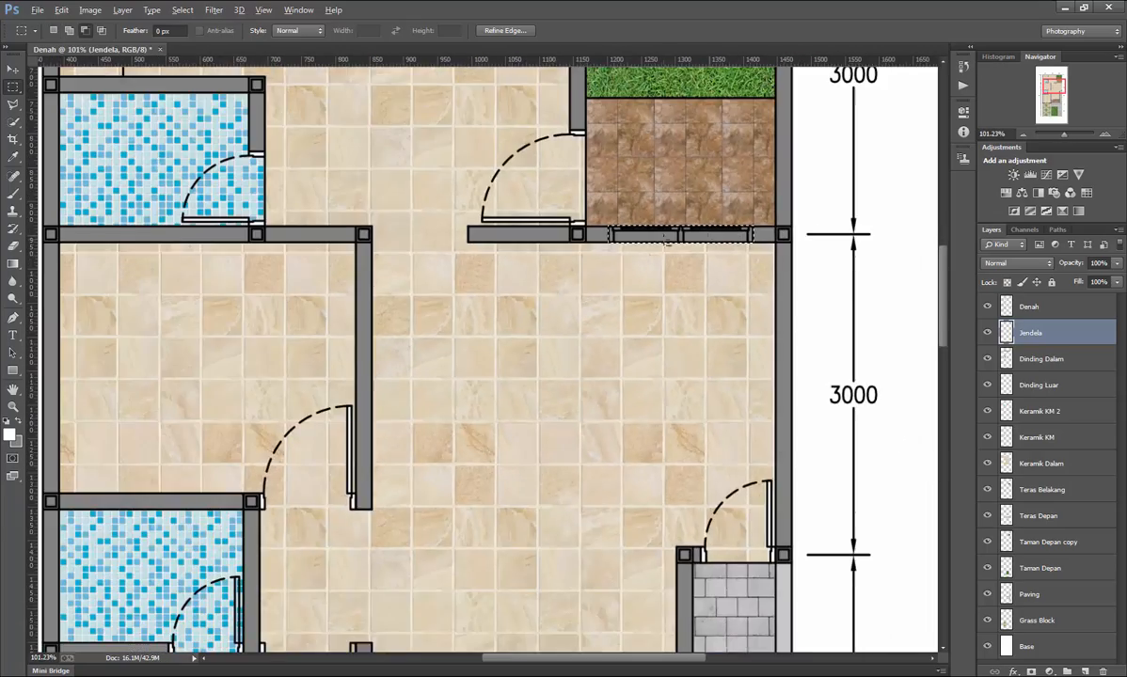
scroll(579, 191, up, 10)
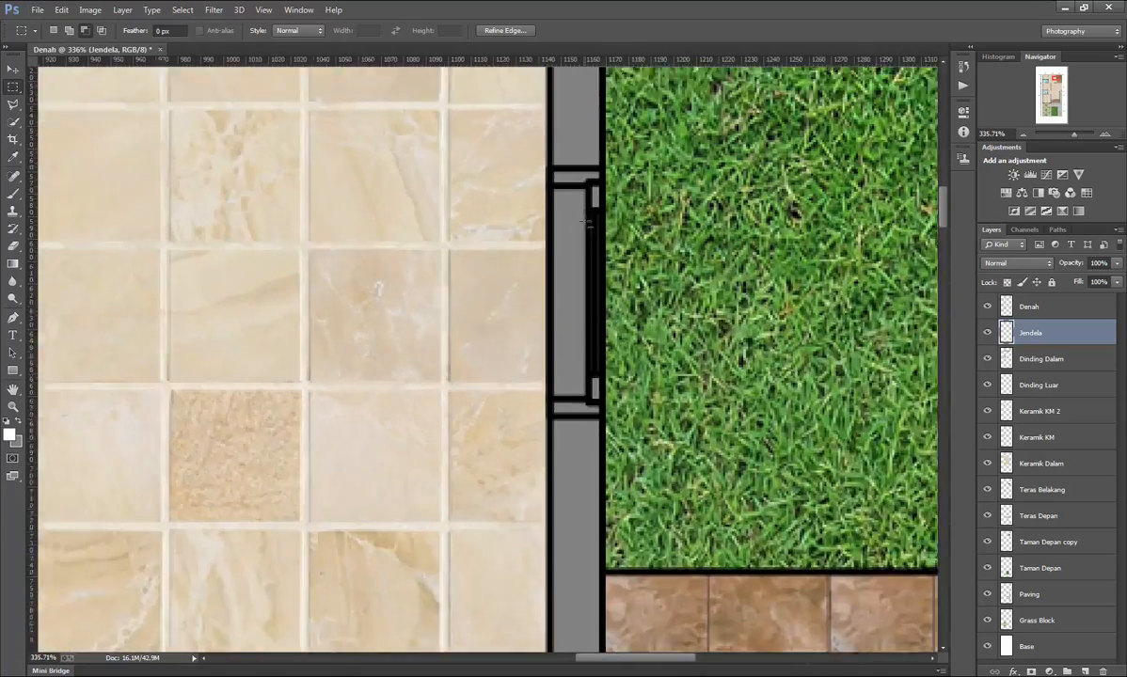
scroll(578, 190, up, 1)
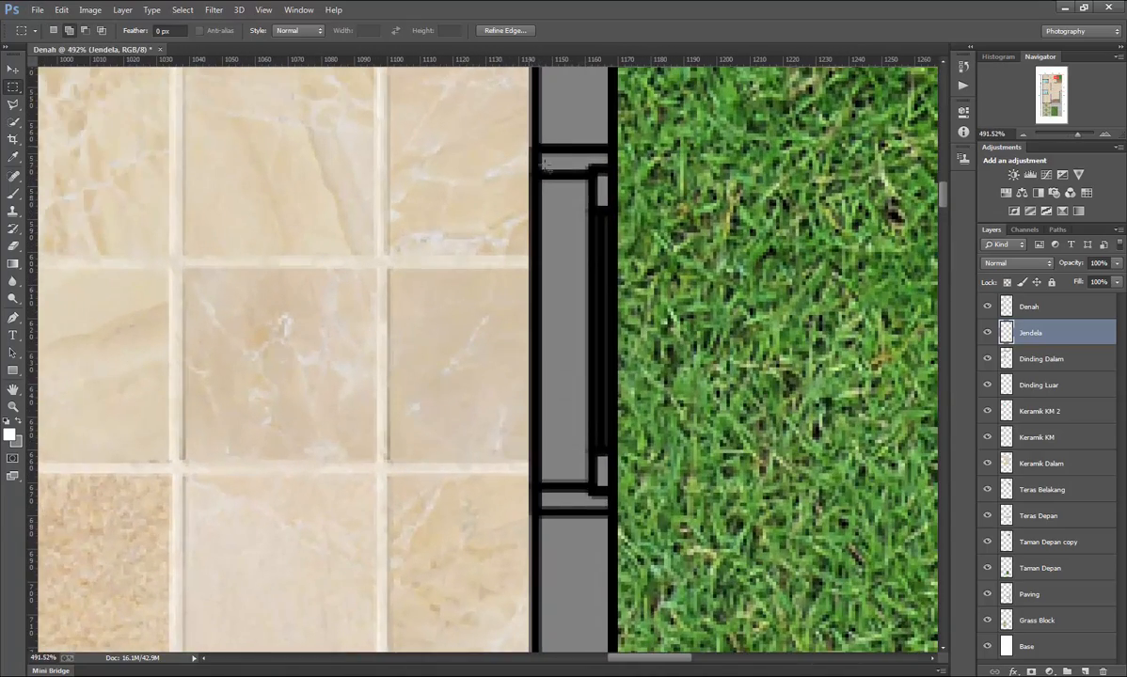
drag(527, 146, 622, 518)
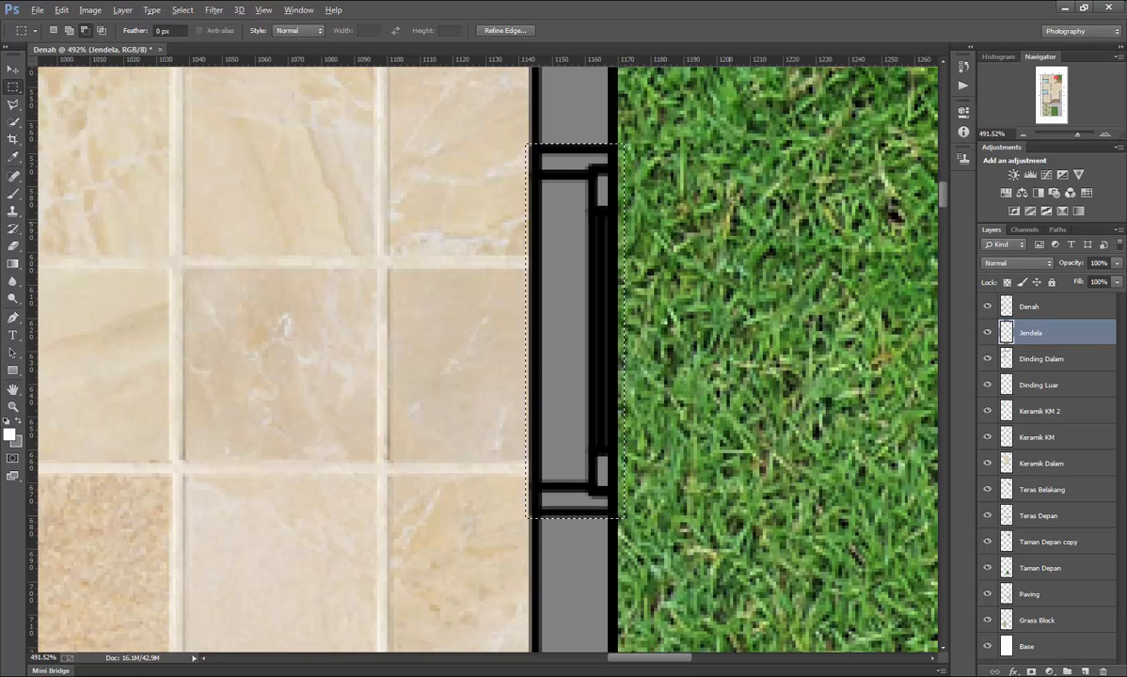
drag(746, 122, 643, 466)
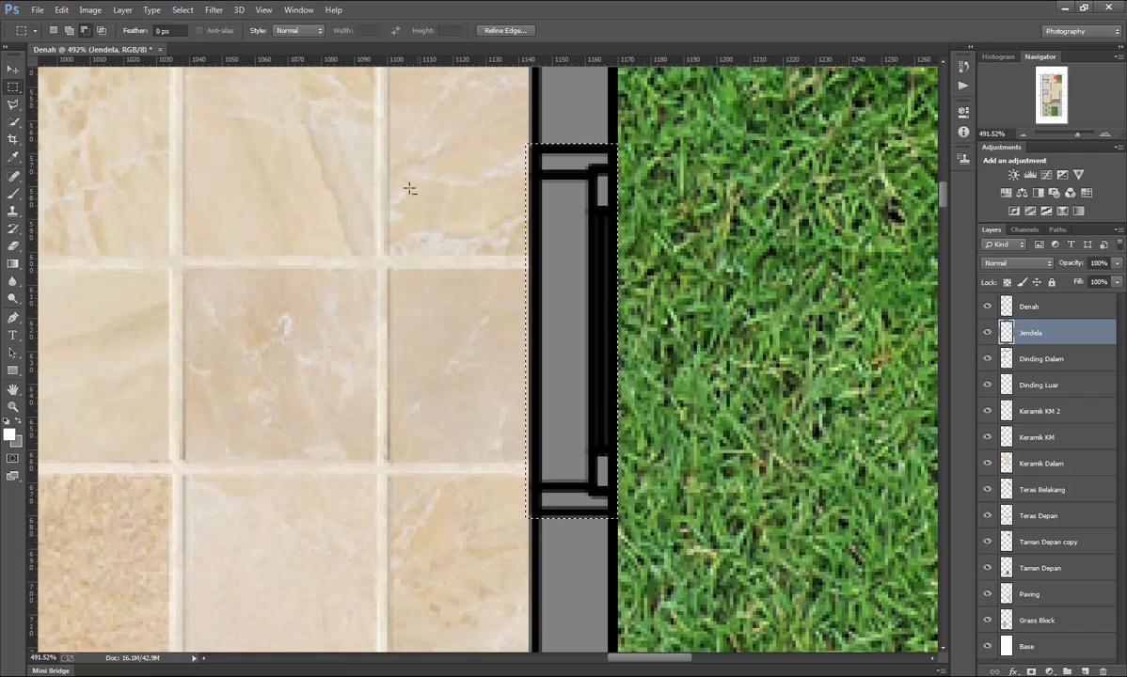
drag(496, 536, 527, 603)
Paint the three selected windows white with the Brush tool and clear the selection.
scroll(568, 429, down, 8)
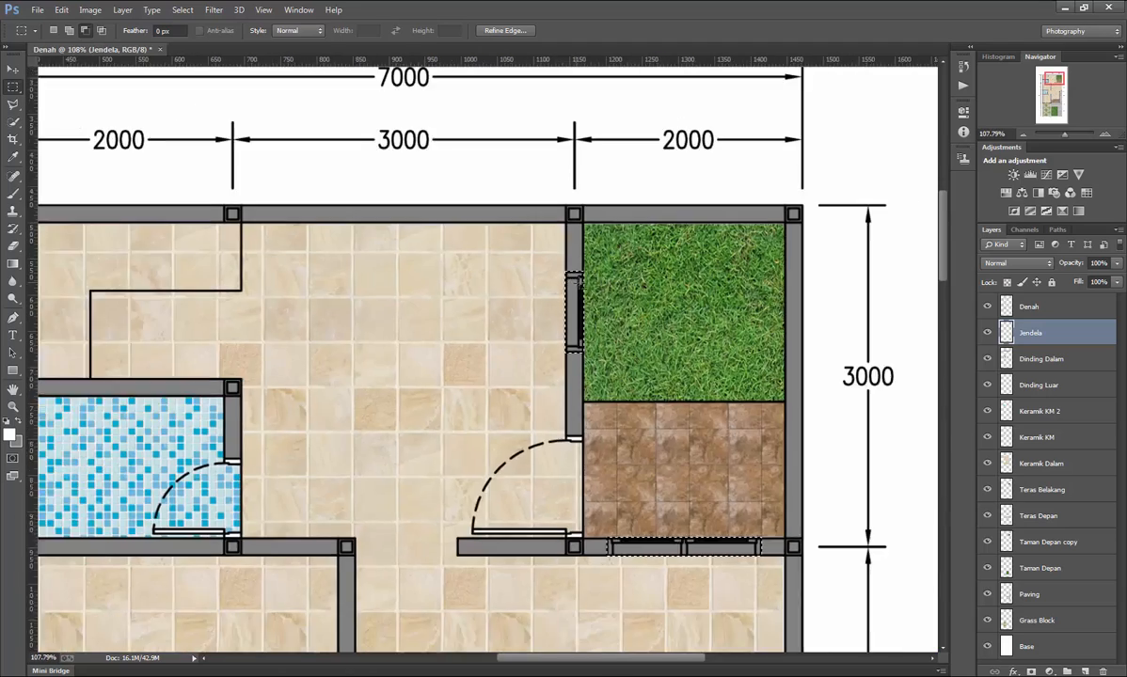
scroll(569, 428, down, 2)
scroll(574, 471, up, 2)
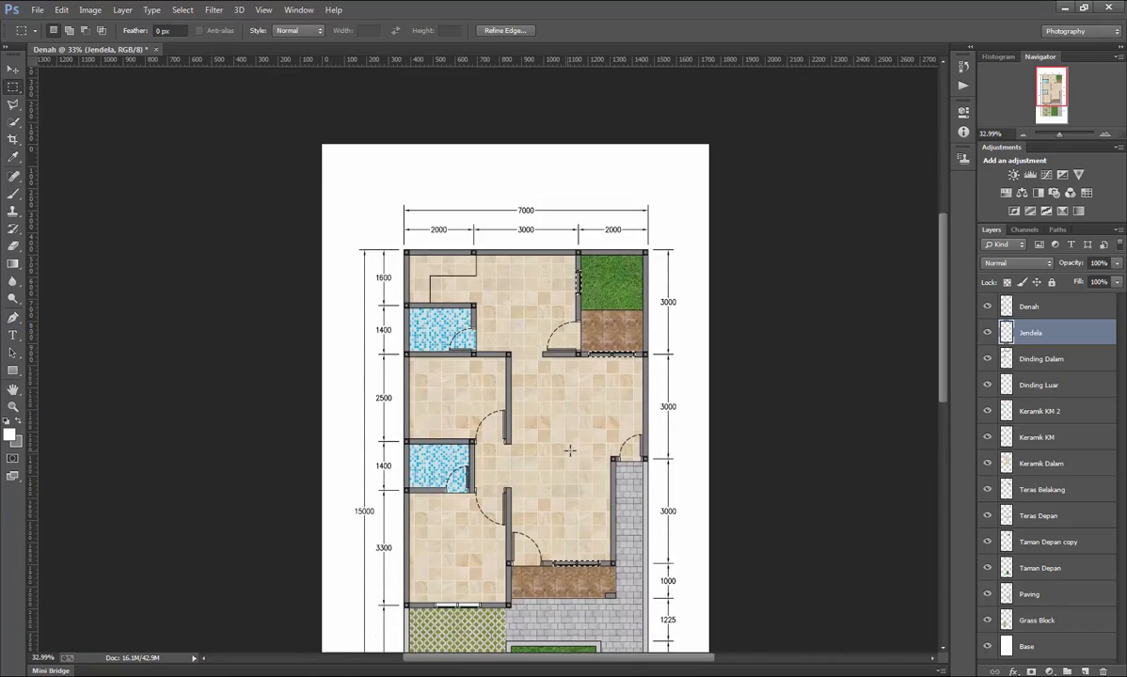
scroll(575, 448, up, 3)
scroll(584, 448, down, 1)
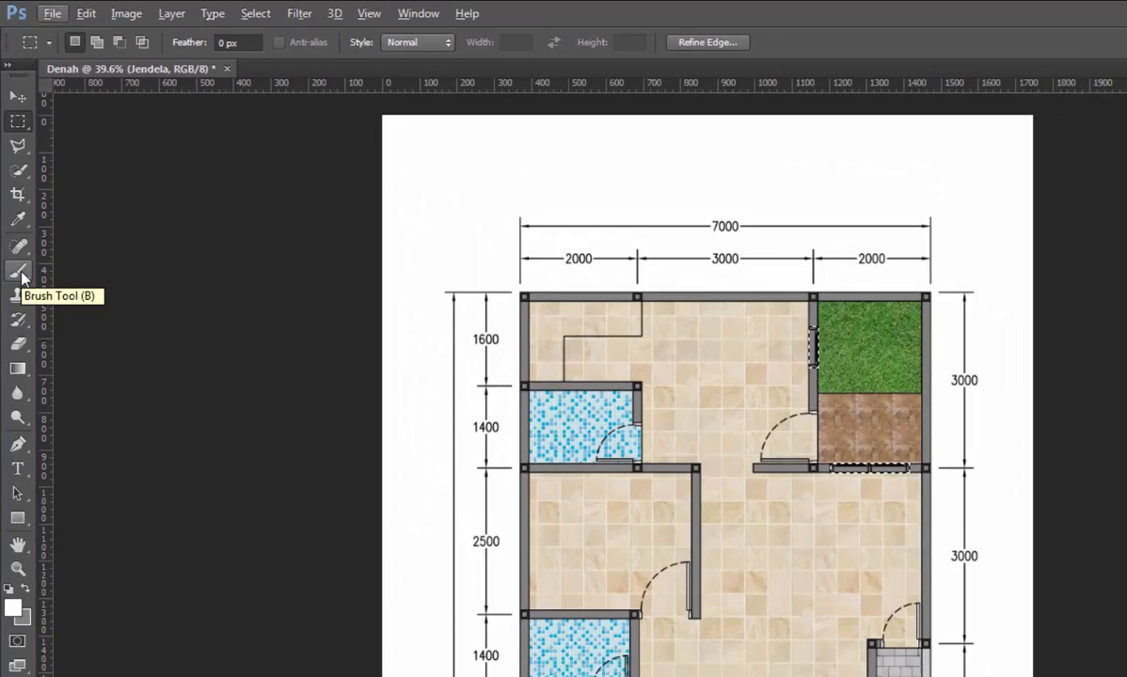
click(27, 387)
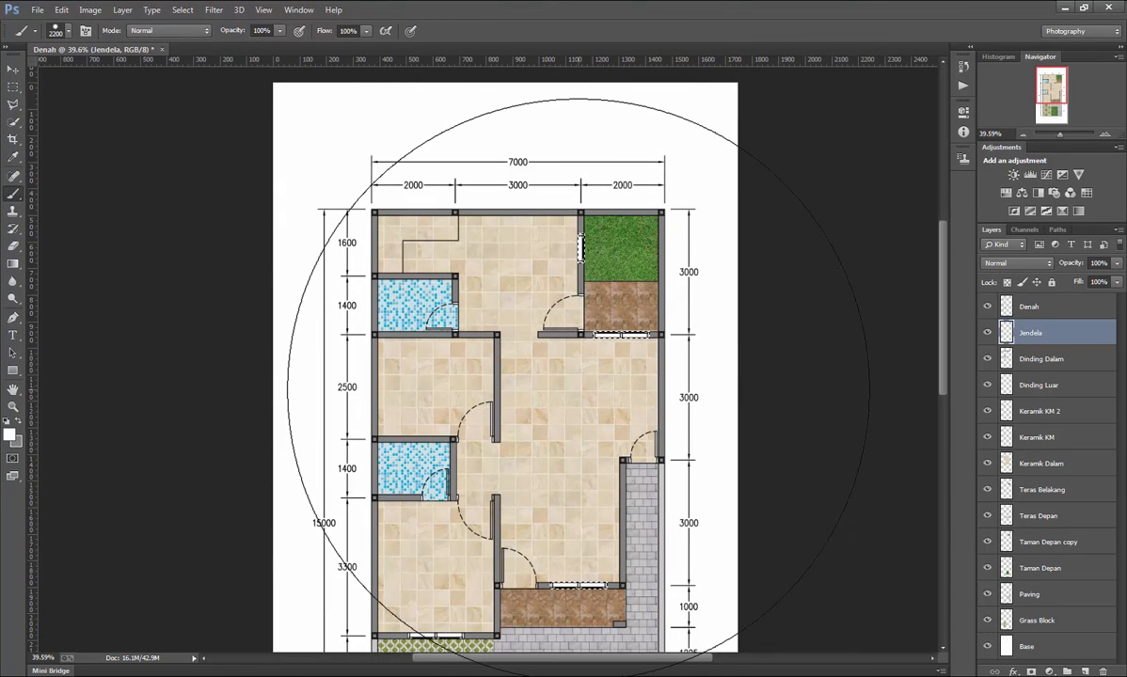
click(12, 85)
scroll(649, 387, up, 2)
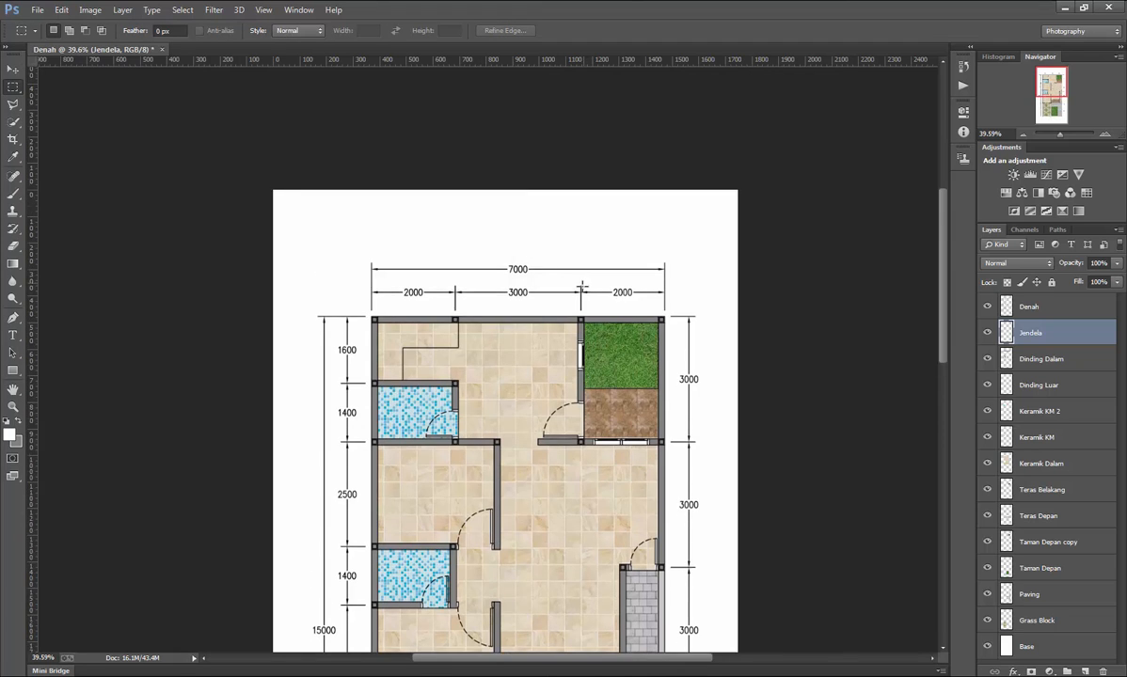
scroll(577, 292, down, 5)
scroll(577, 292, up, 4)
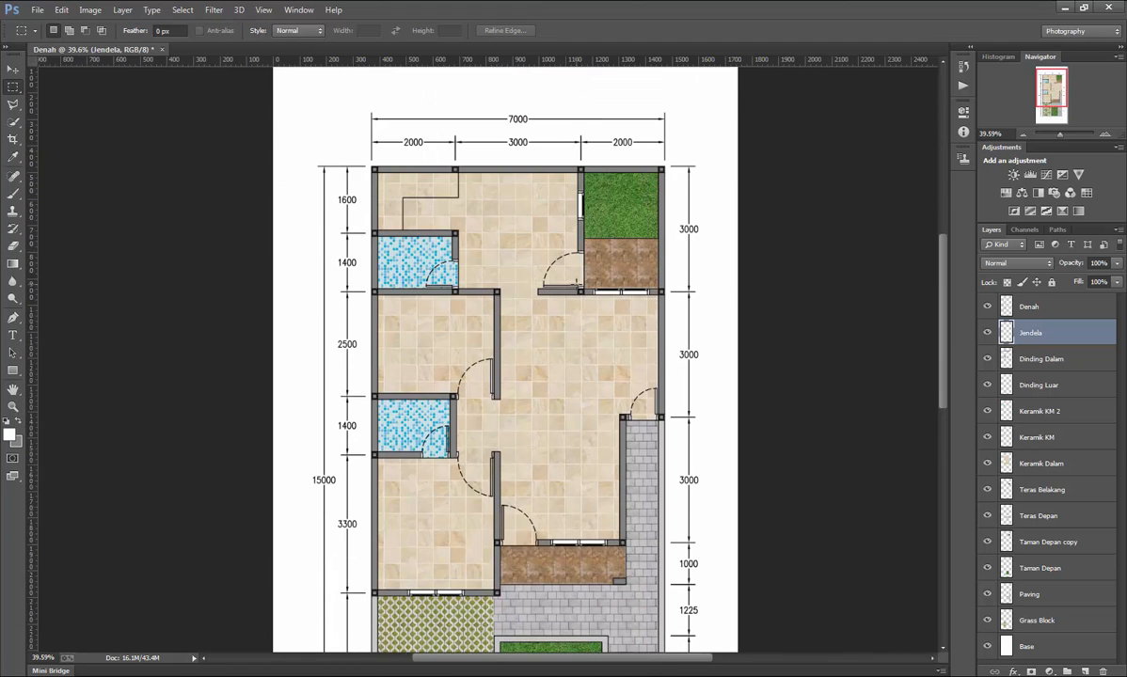
Open the MarbleWhite0012_2_M image from the Base folder inside the project's Data folder.
scroll(367, 207, up, 1)
scroll(399, 220, up, 4)
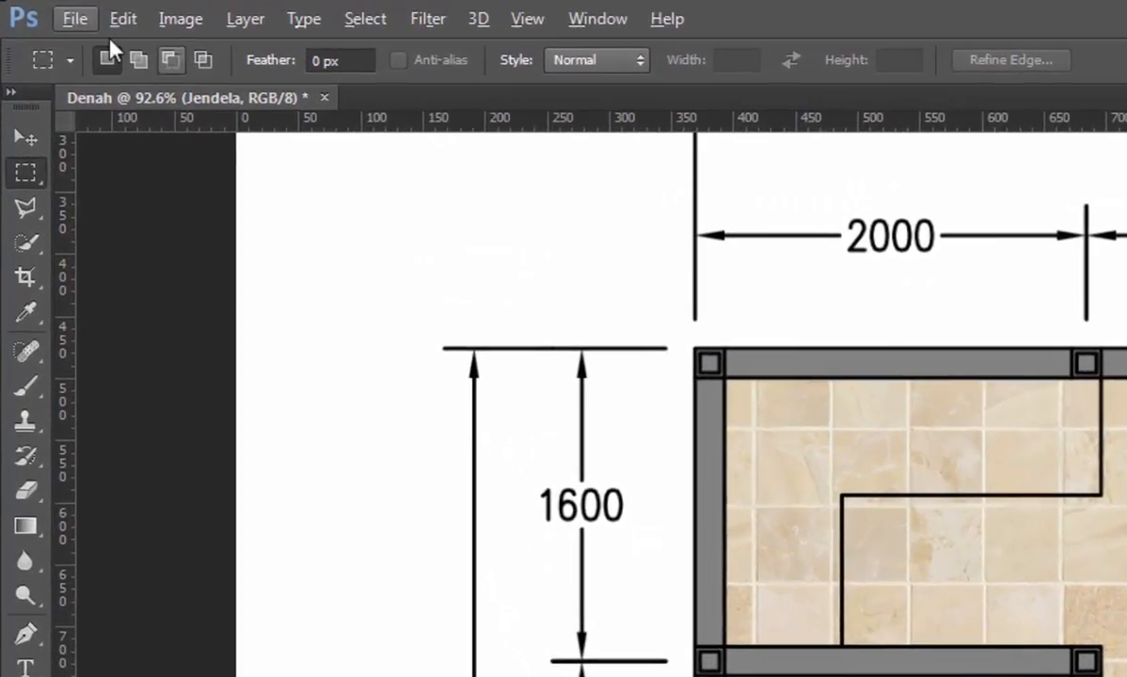
click(37, 10)
click(102, 64)
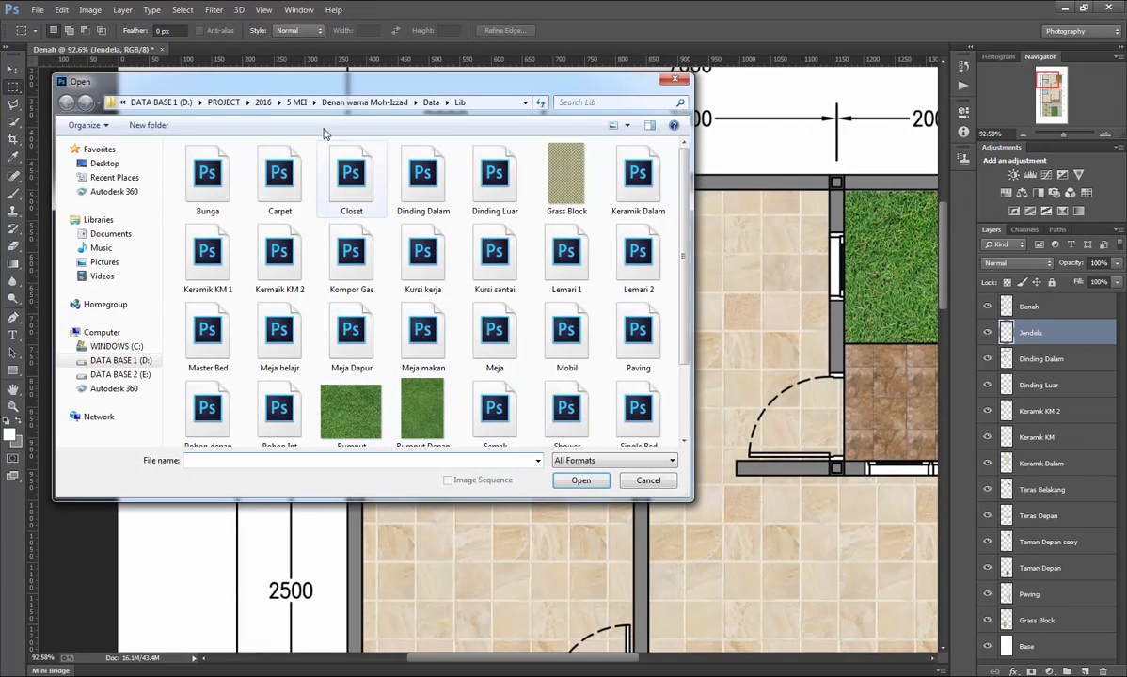
click(432, 103)
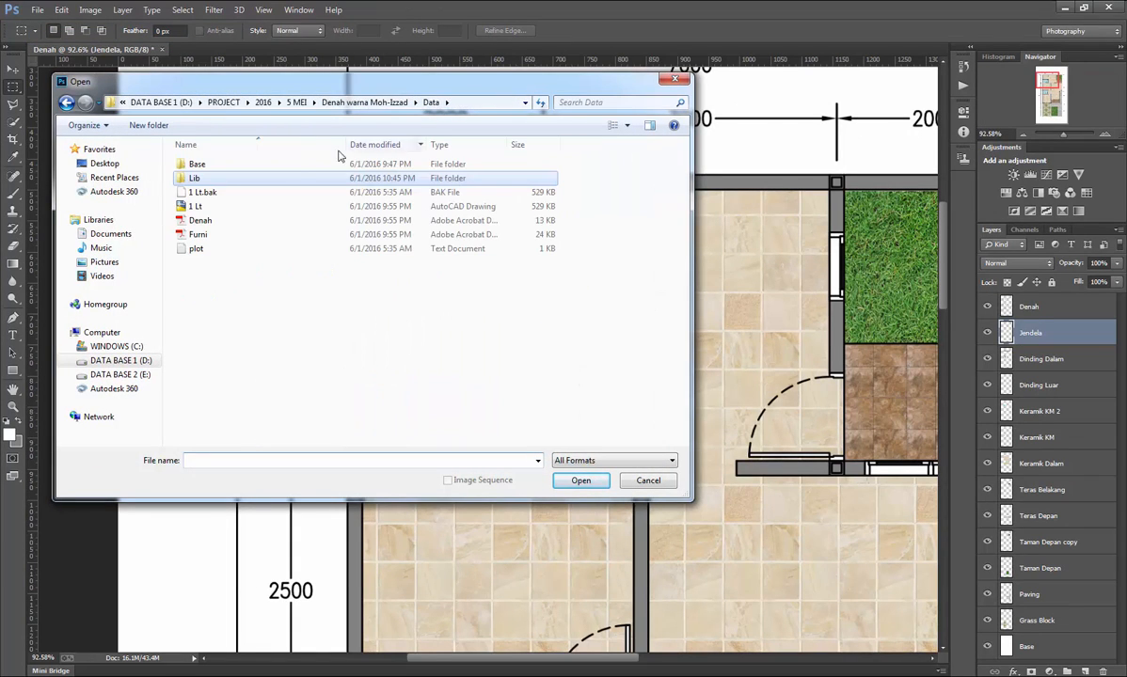
double_click(251, 167)
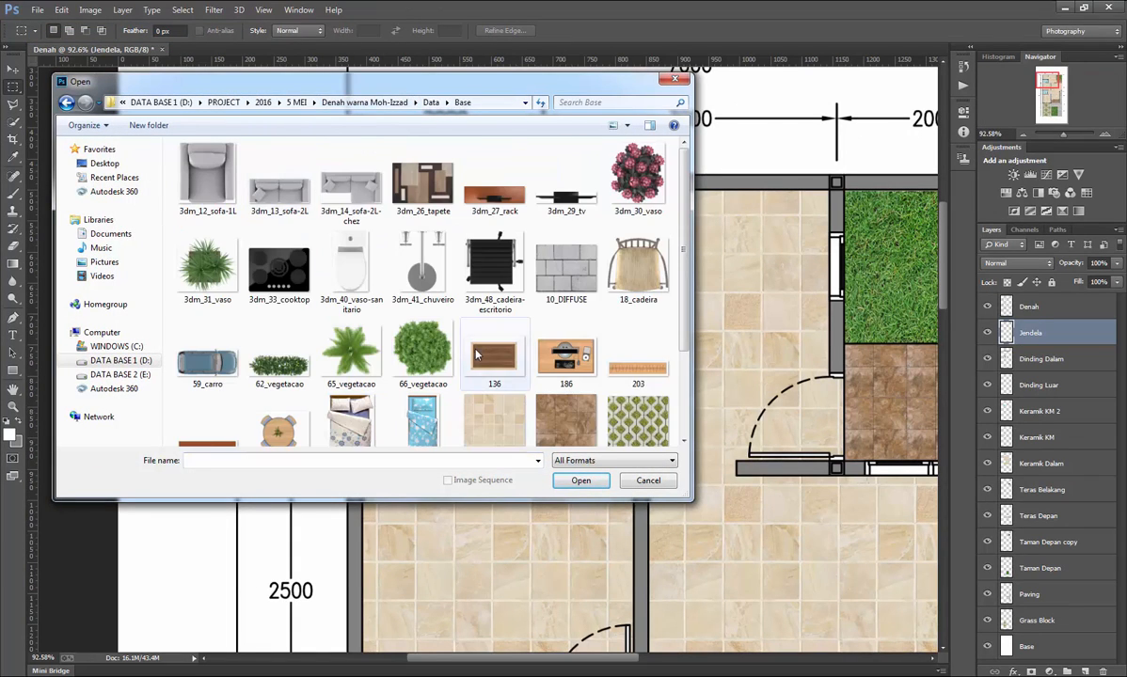
click(475, 349)
scroll(475, 351, down, 3)
click(343, 365)
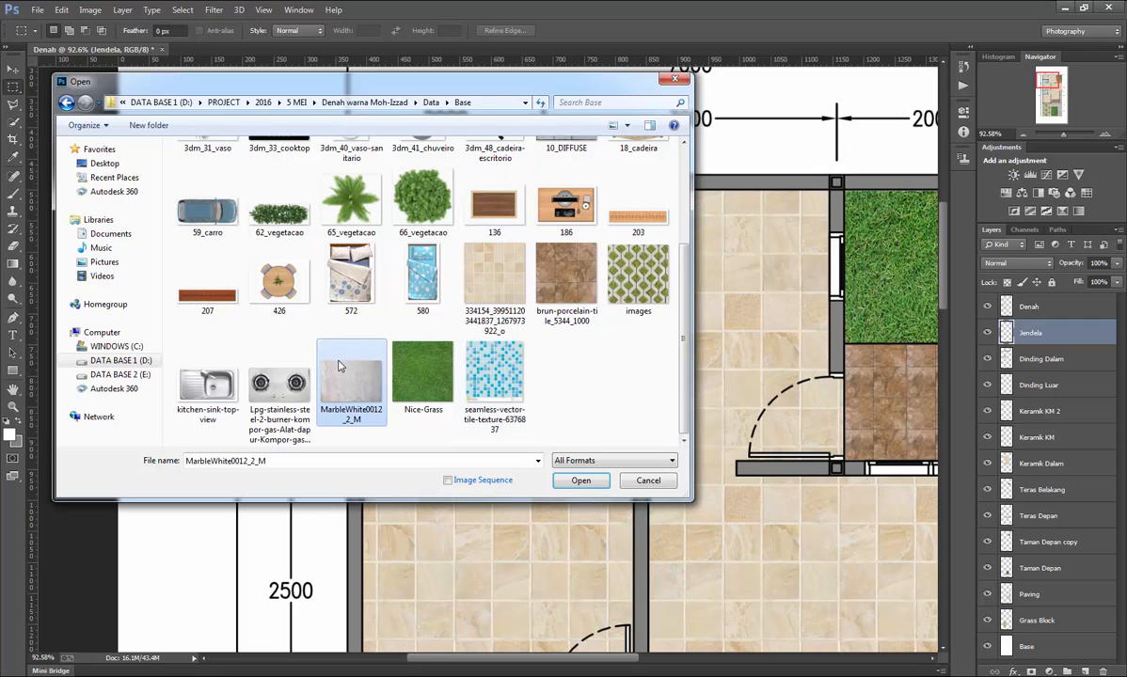
click(571, 481)
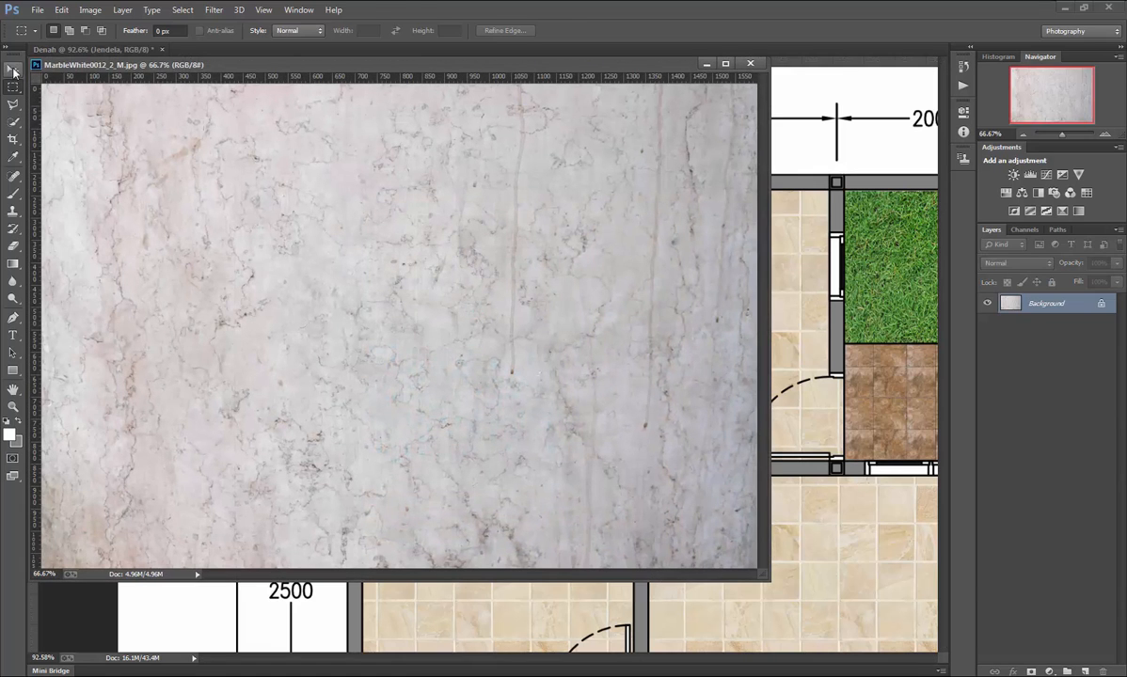
Copy the marble texture from MarbleWhite0012_2_M.jpg into the Denah floor plan, close the texture image and move the marble over the plan.
click(13, 71)
drag(556, 282, 753, 280)
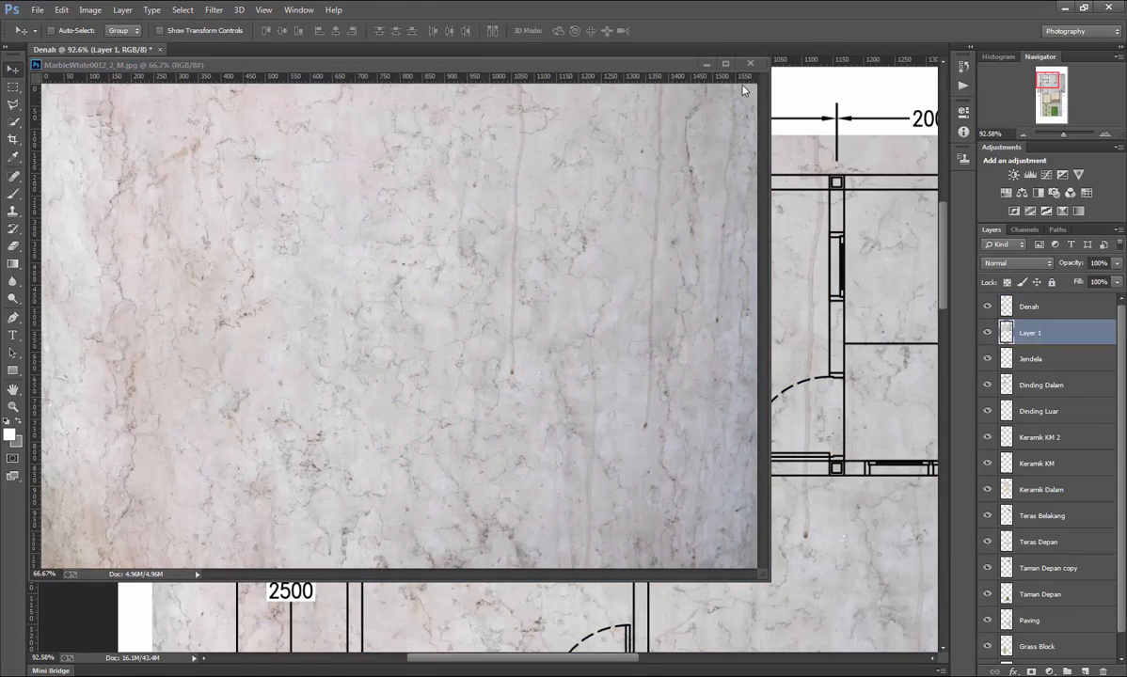
click(751, 63)
drag(806, 325, 688, 247)
Scale the marble layer proportionally to about 59% and position it over the L-shaped kitchen counter and bathroom area.
key(ctrl+t)
scroll(663, 259, down, 4)
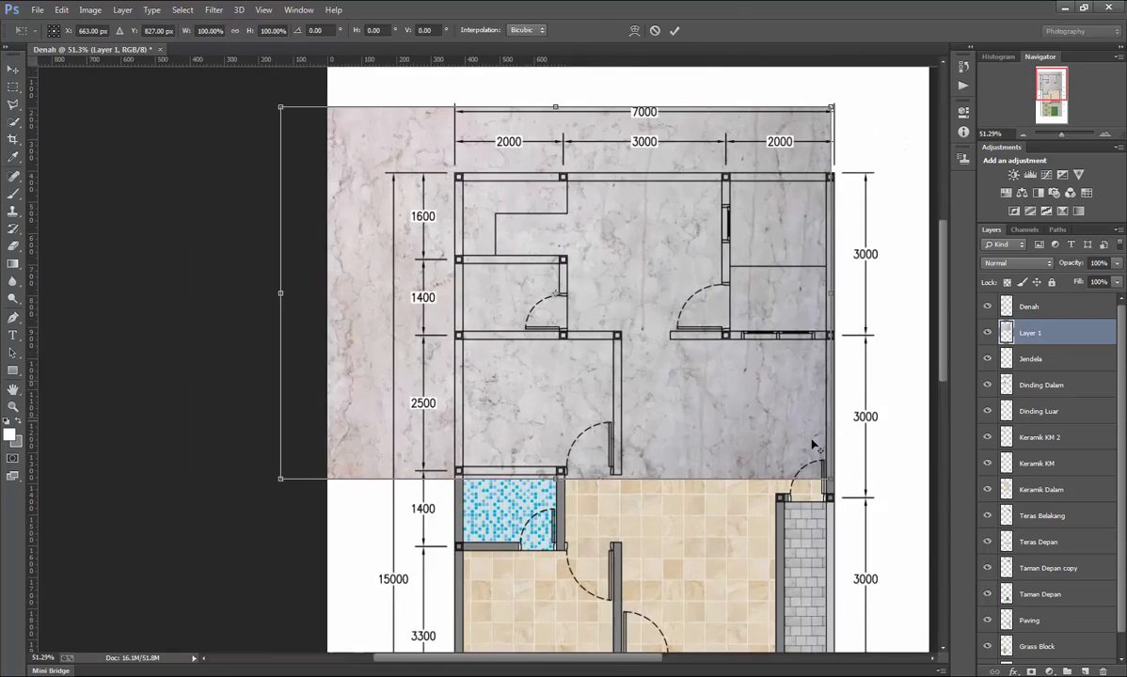
scroll(815, 446, up, 1)
drag(832, 490, 613, 270)
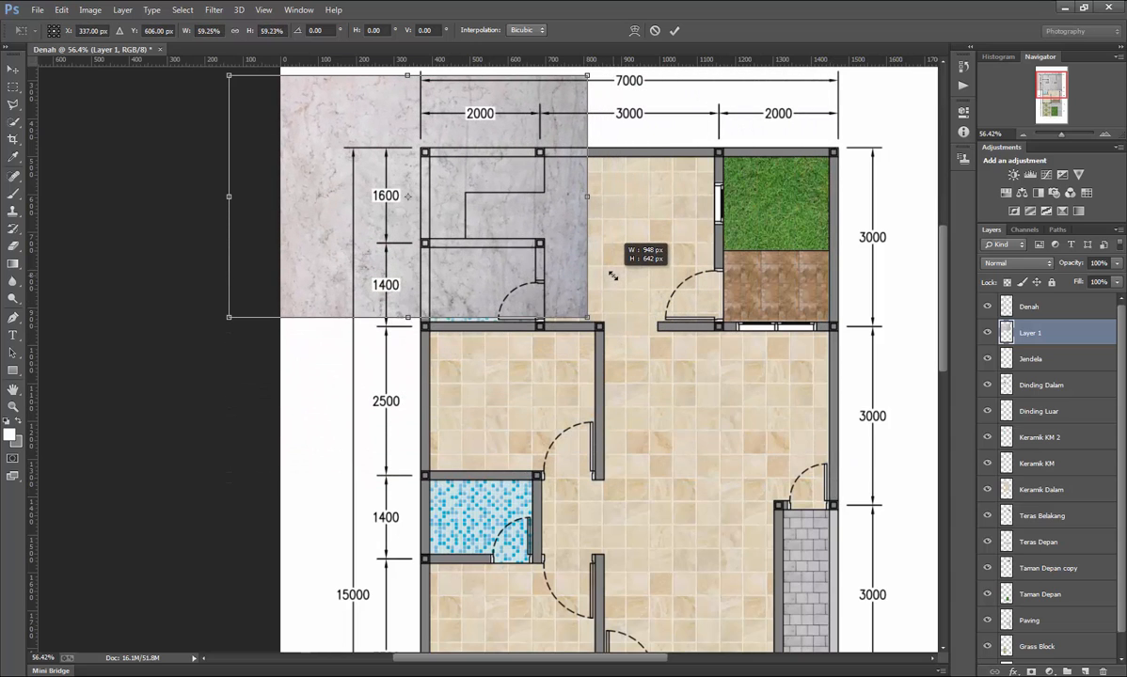
key(Return)
scroll(491, 162, up, 4)
scroll(484, 174, up, 5)
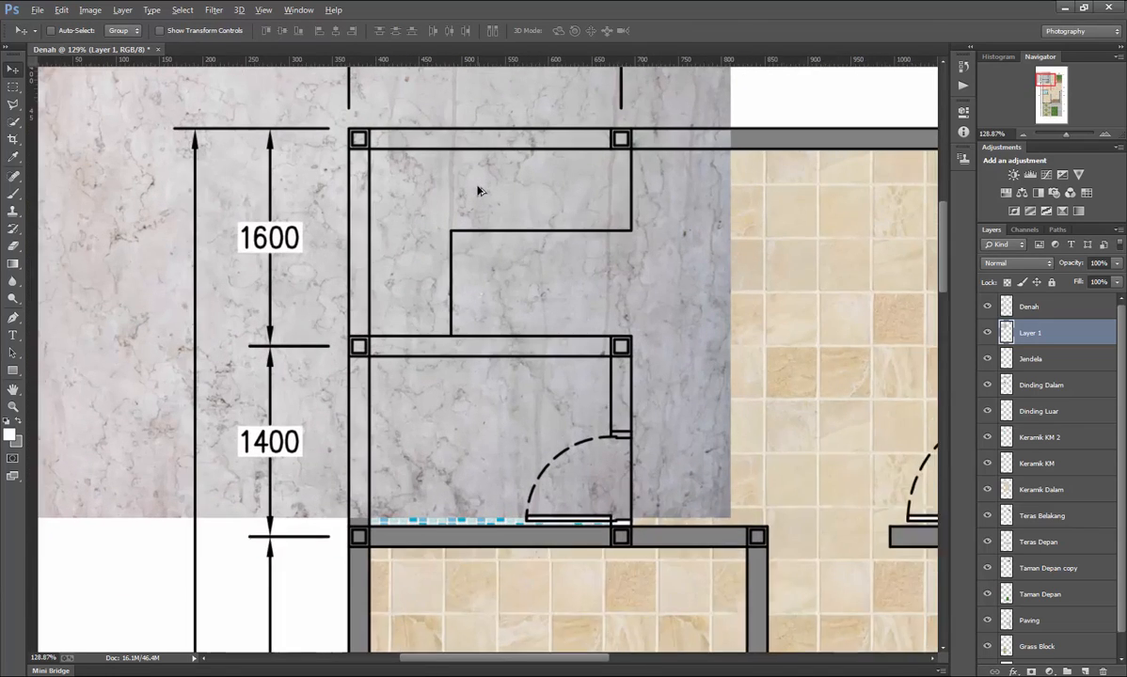
drag(466, 191, 476, 193)
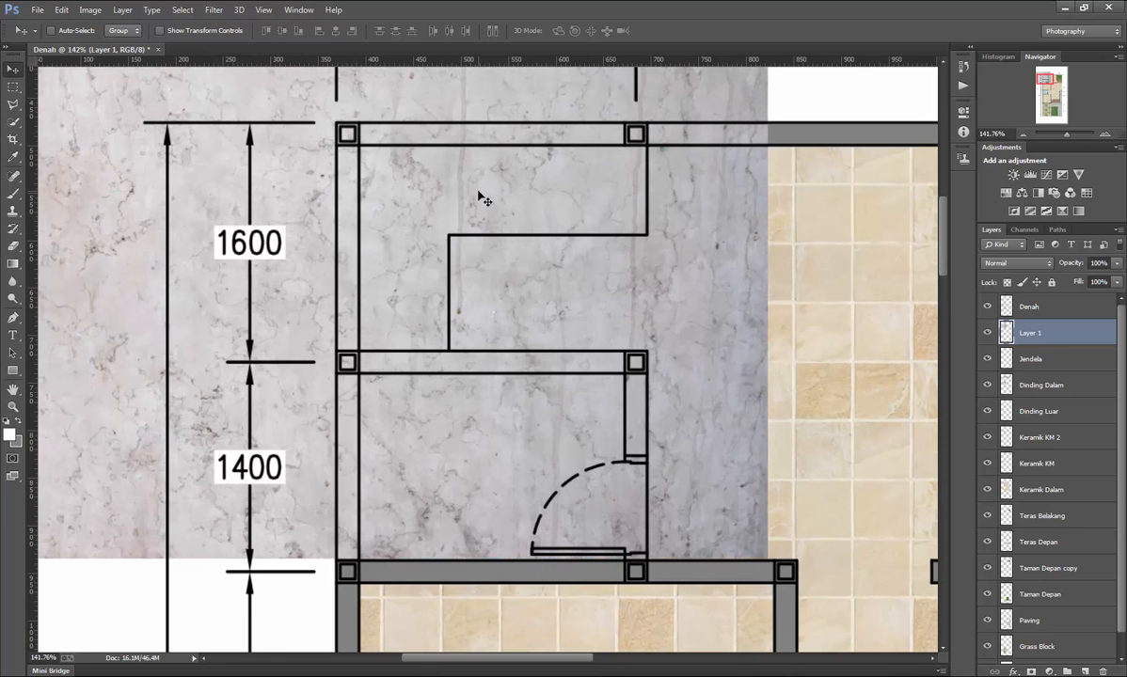
scroll(476, 194, down, 3)
scroll(465, 188, up, 3)
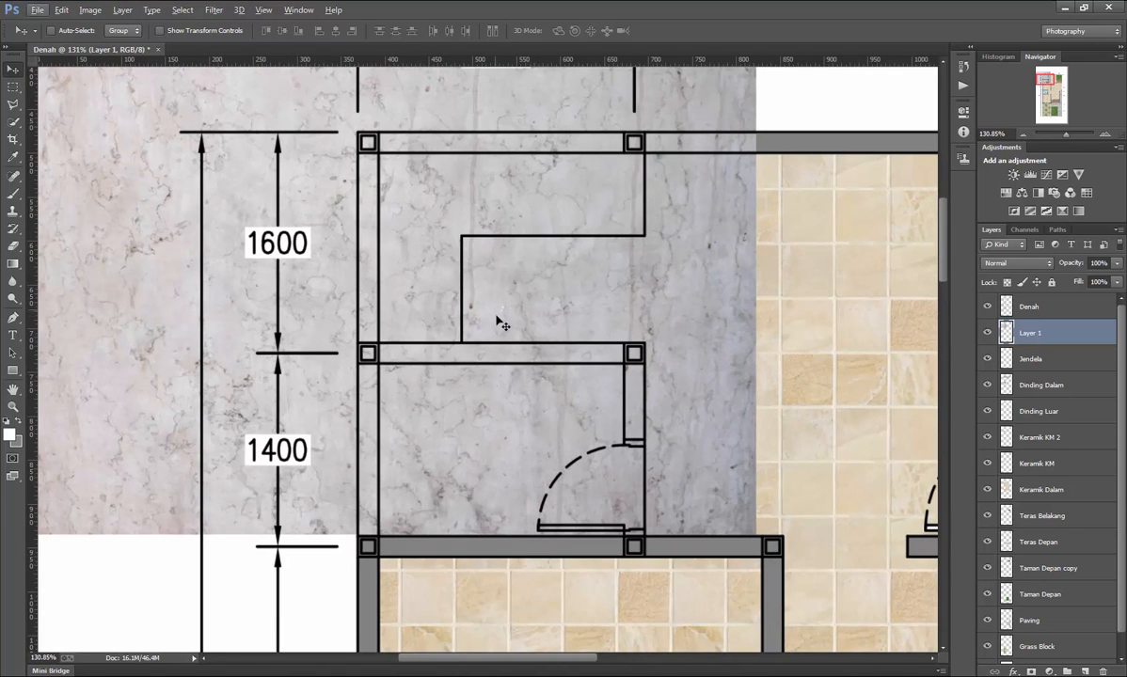
click(13, 87)
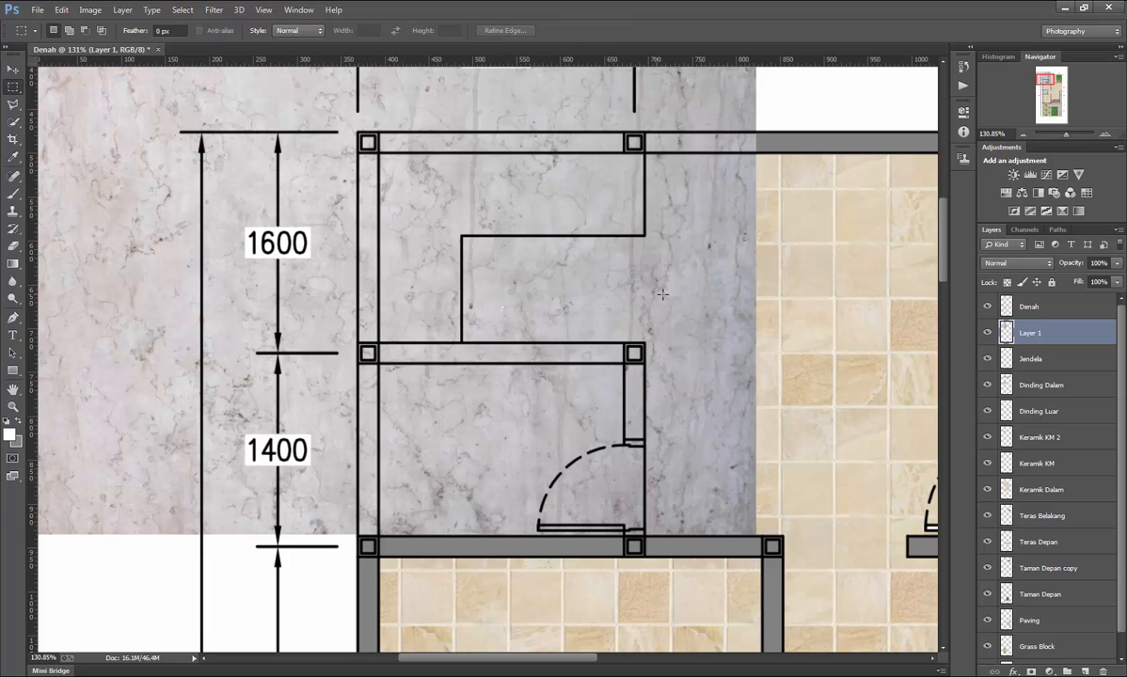
scroll(521, 247, up, 8)
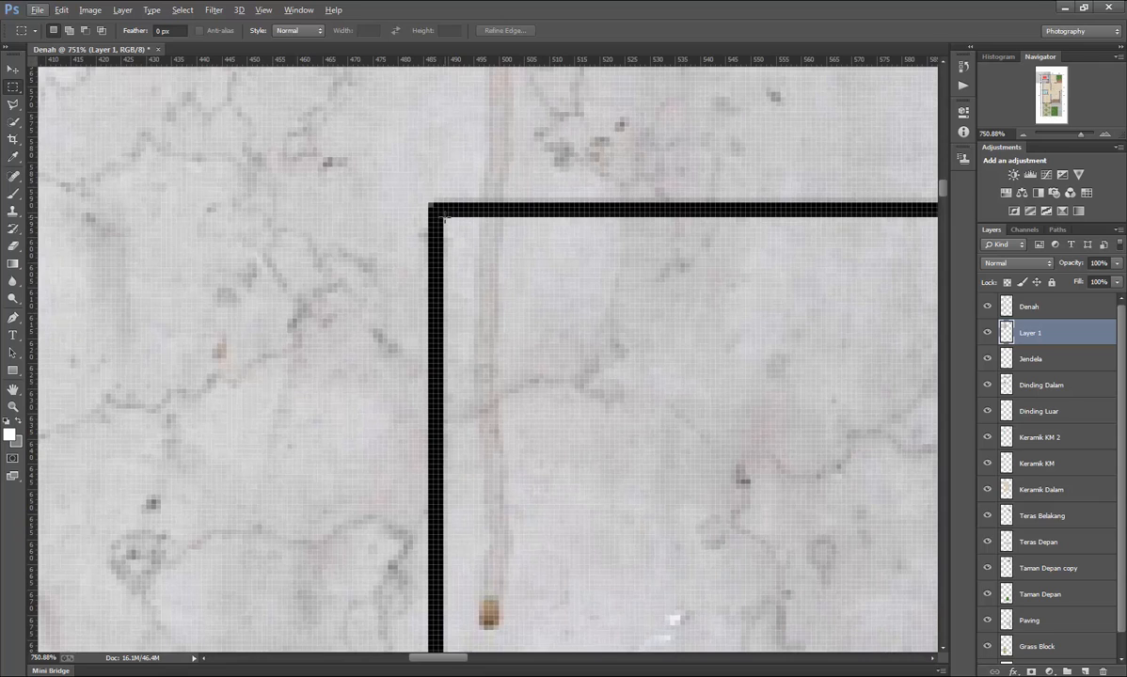
drag(445, 217, 983, 442)
click(1039, 437)
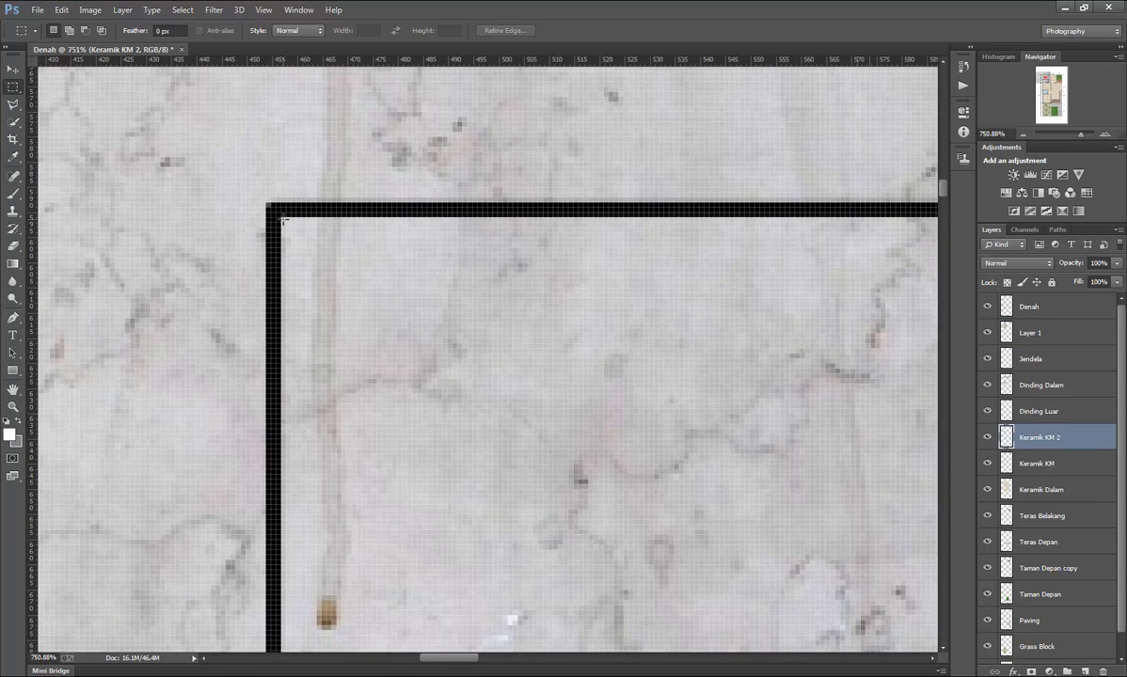
drag(1075, 429, 837, 631)
scroll(809, 451, down, 15)
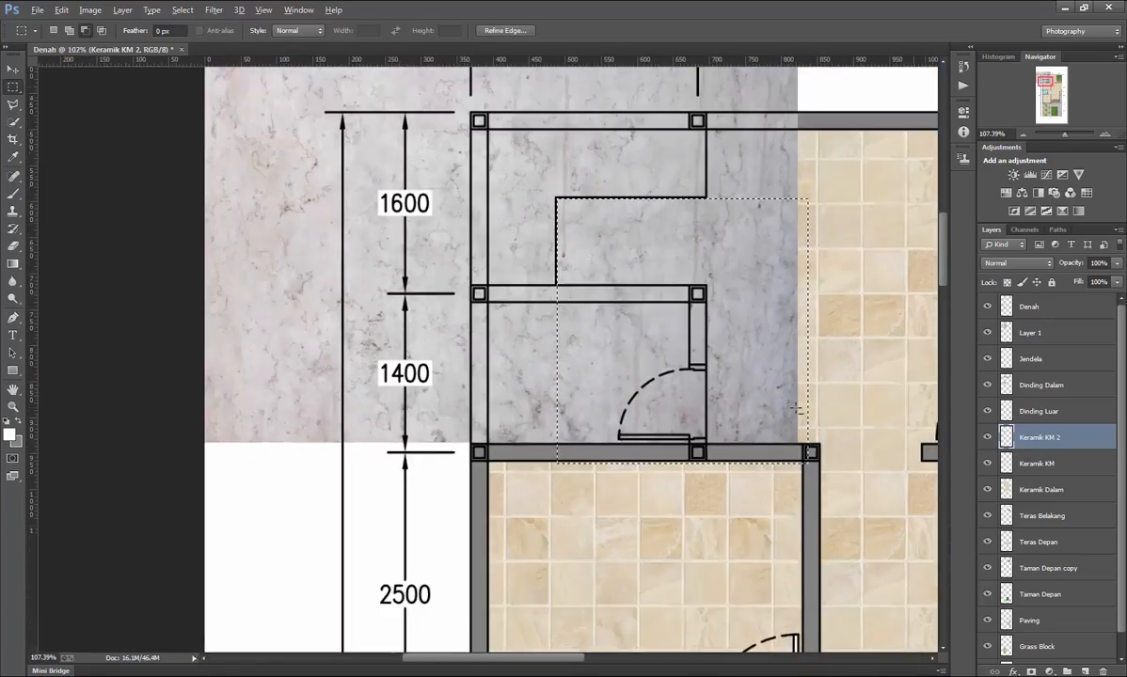
scroll(797, 369, up, 2)
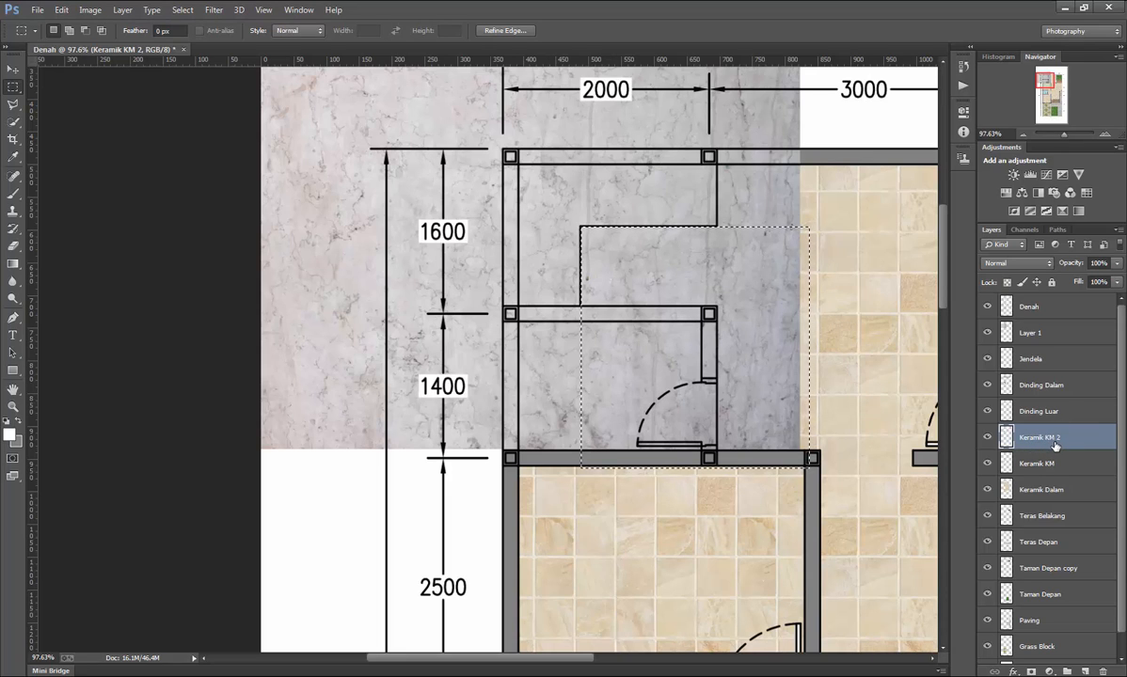
key(ctrl+d)
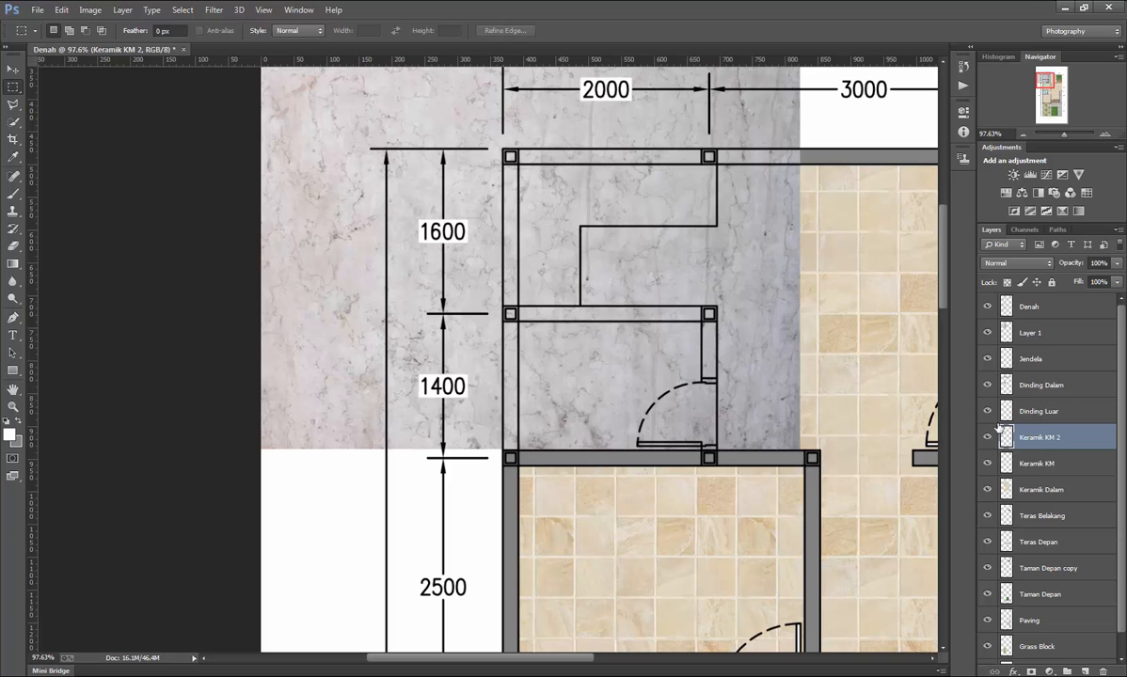
Rename the marble texture layer, Layer 1, as Top Table.
click(986, 334)
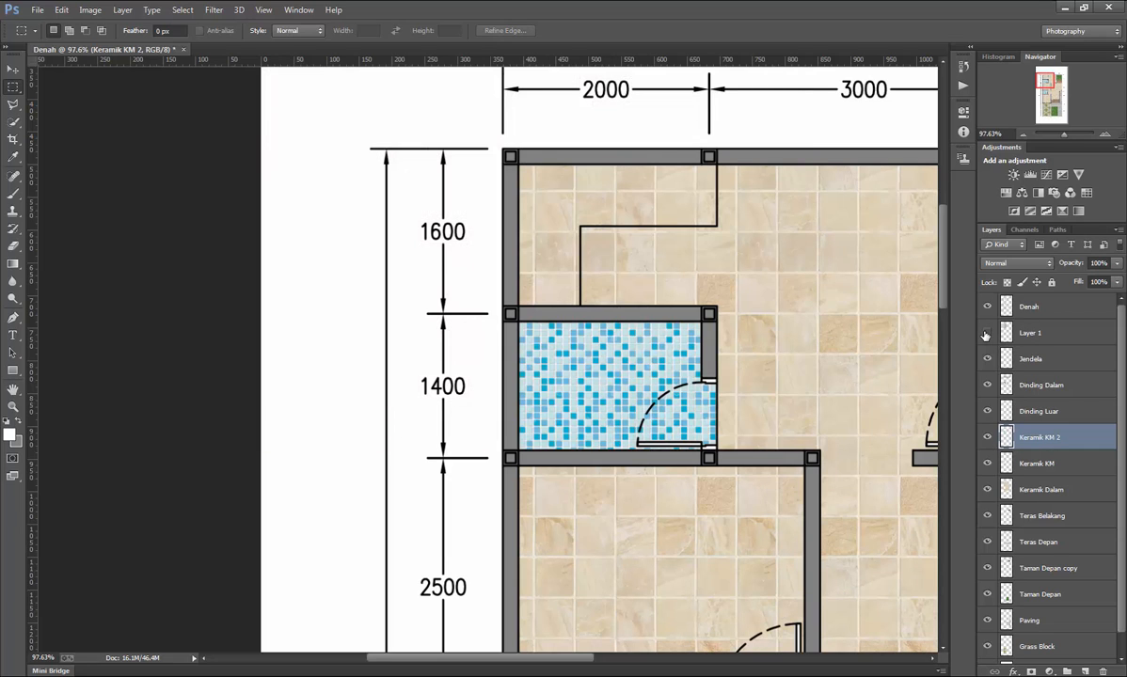
click(986, 333)
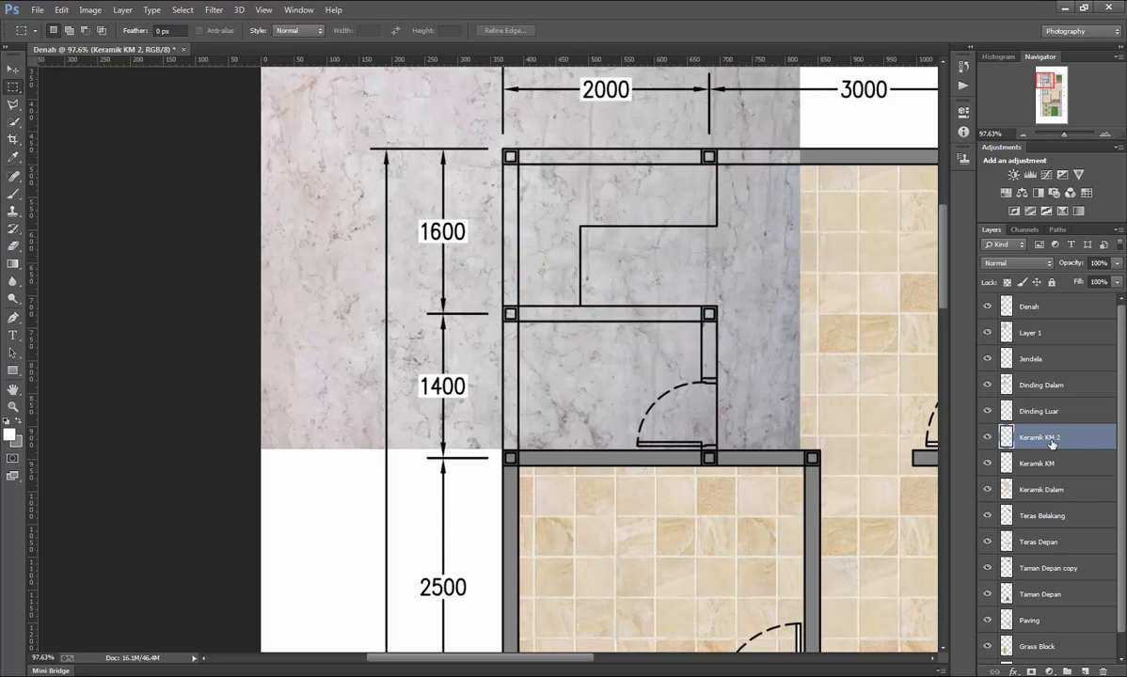
key(ctrl+z)
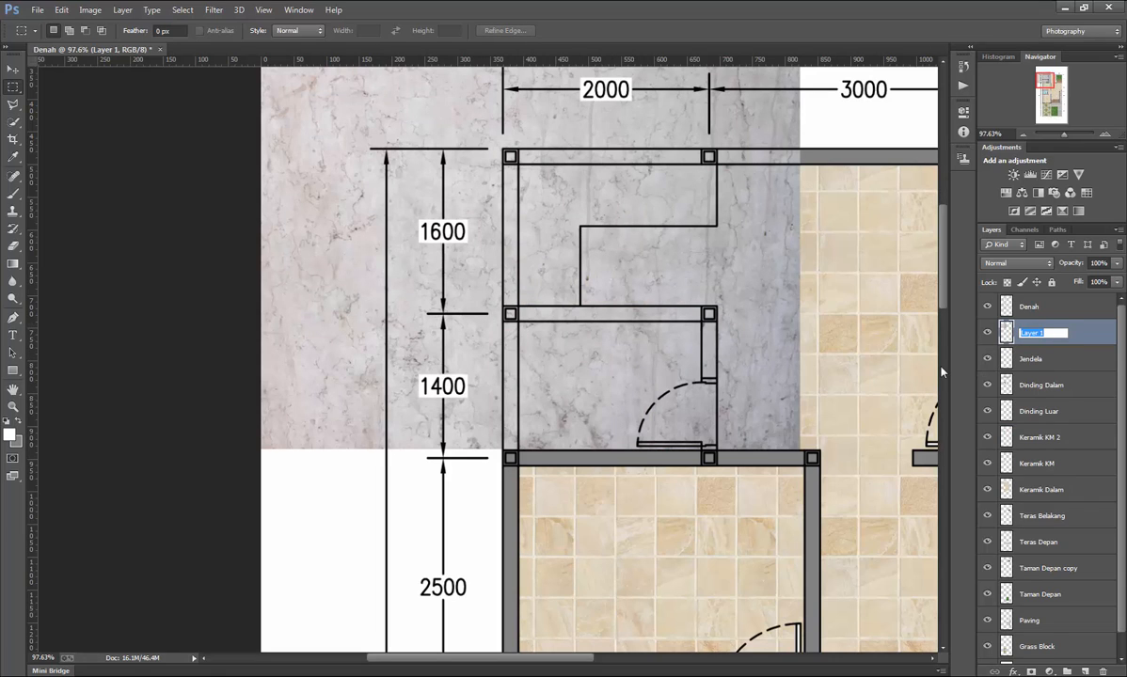
text(Top Table)
key(Return)
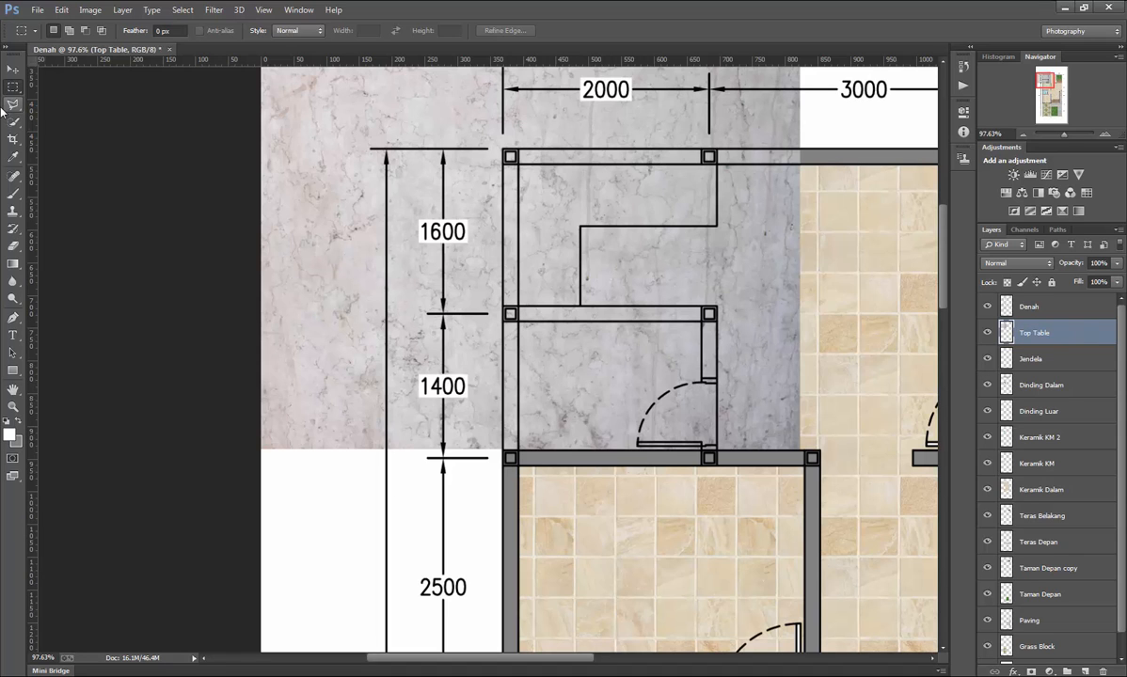
Select a rectangle from the counter's inner corner down past the bathroom and delete the Top Table marble inside it, then deselect.
scroll(520, 240, up, 10)
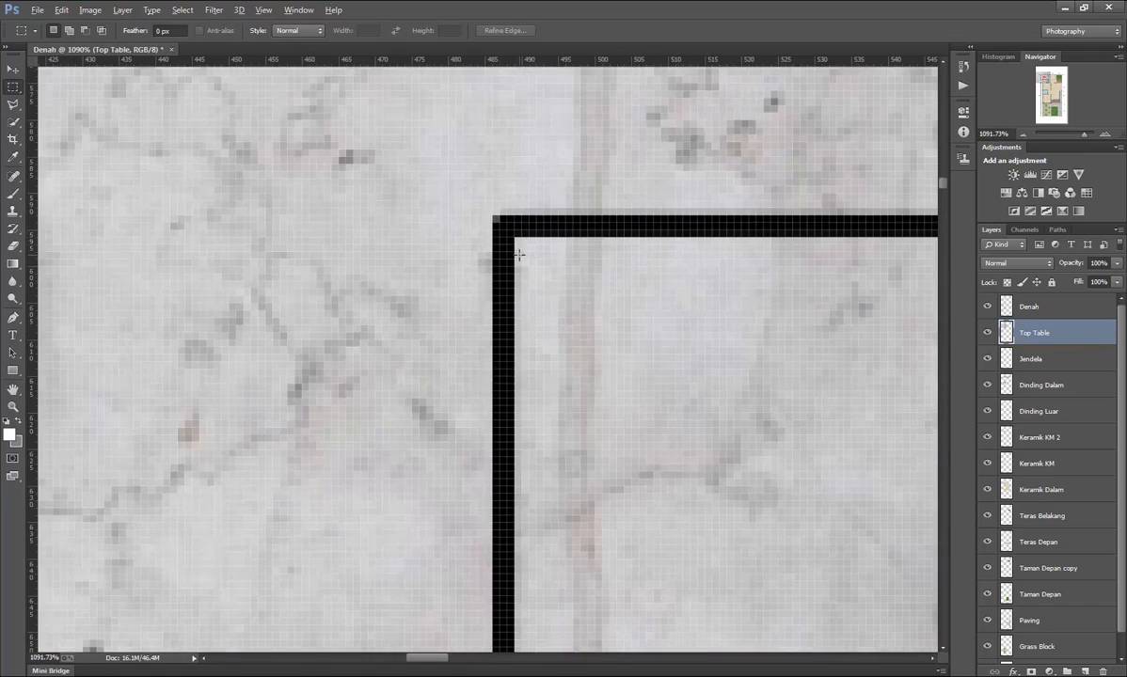
scroll(520, 240, down, 1)
drag(521, 240, 894, 651)
scroll(846, 471, down, 8)
scroll(764, 200, up, 2)
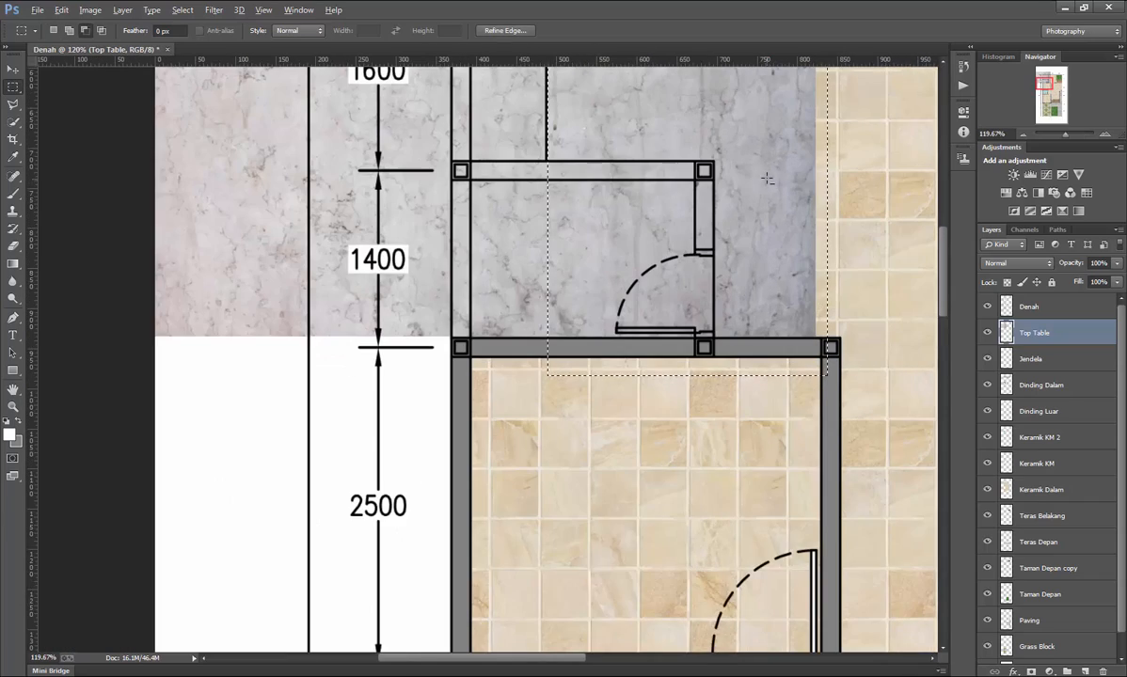
scroll(768, 188, up, 3)
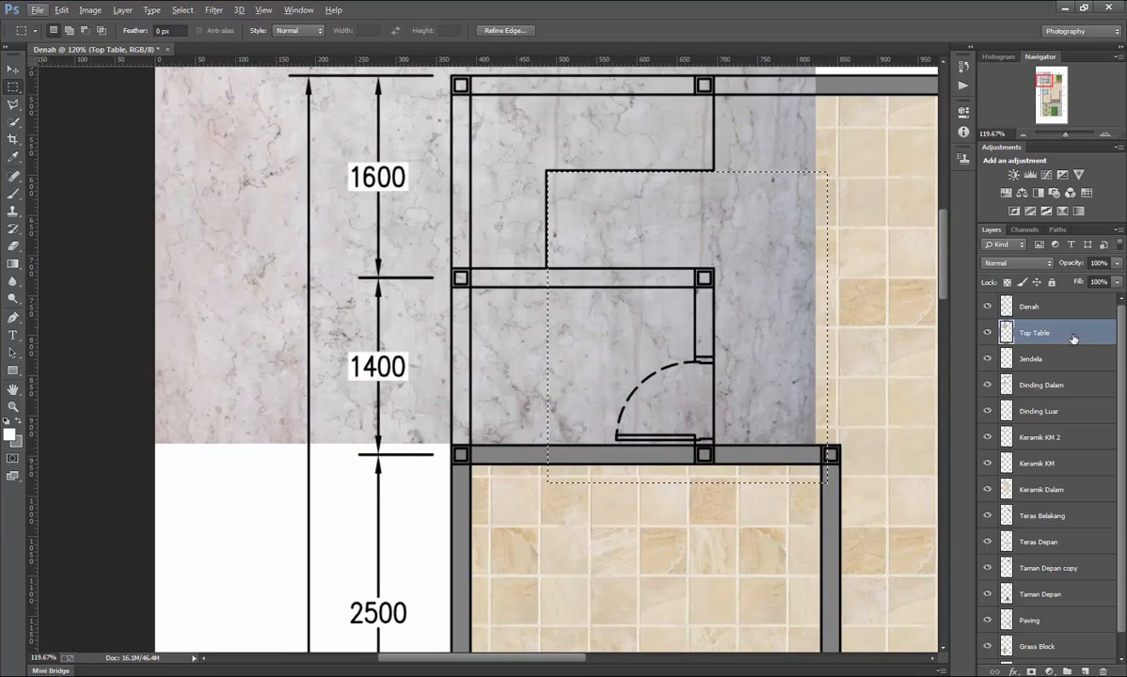
key(Delete)
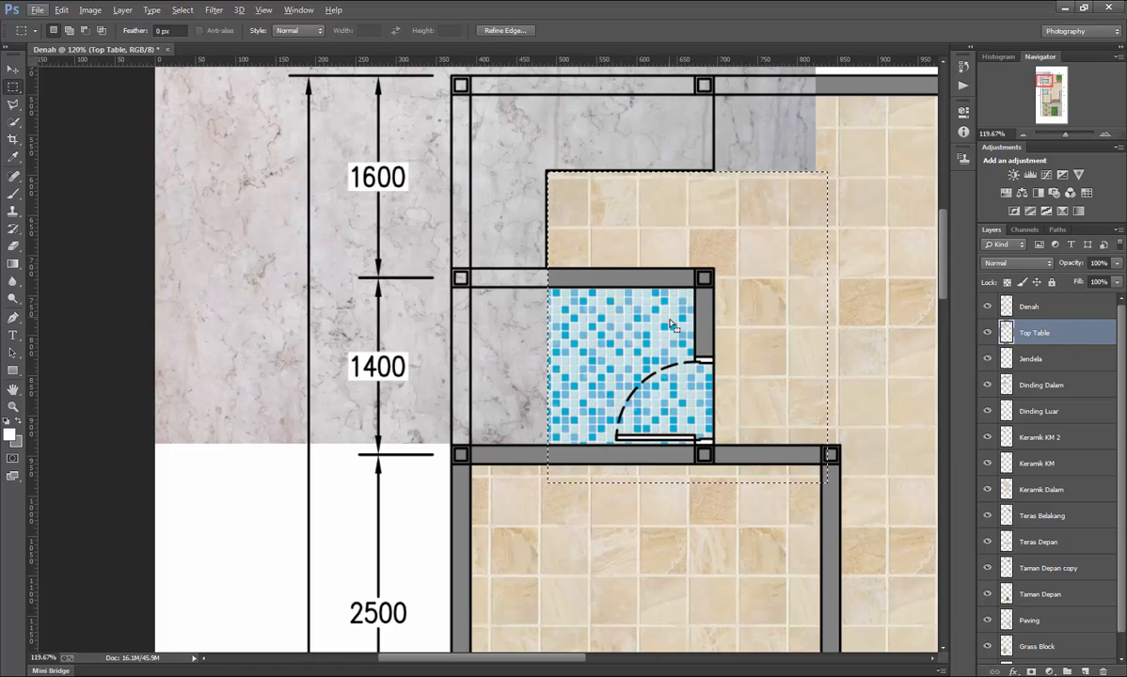
key(ctrl+d)
Select the remaining marble below the counter, out past the plan's edge, delete it from the Top Table layer and deselect.
scroll(497, 329, up, 8)
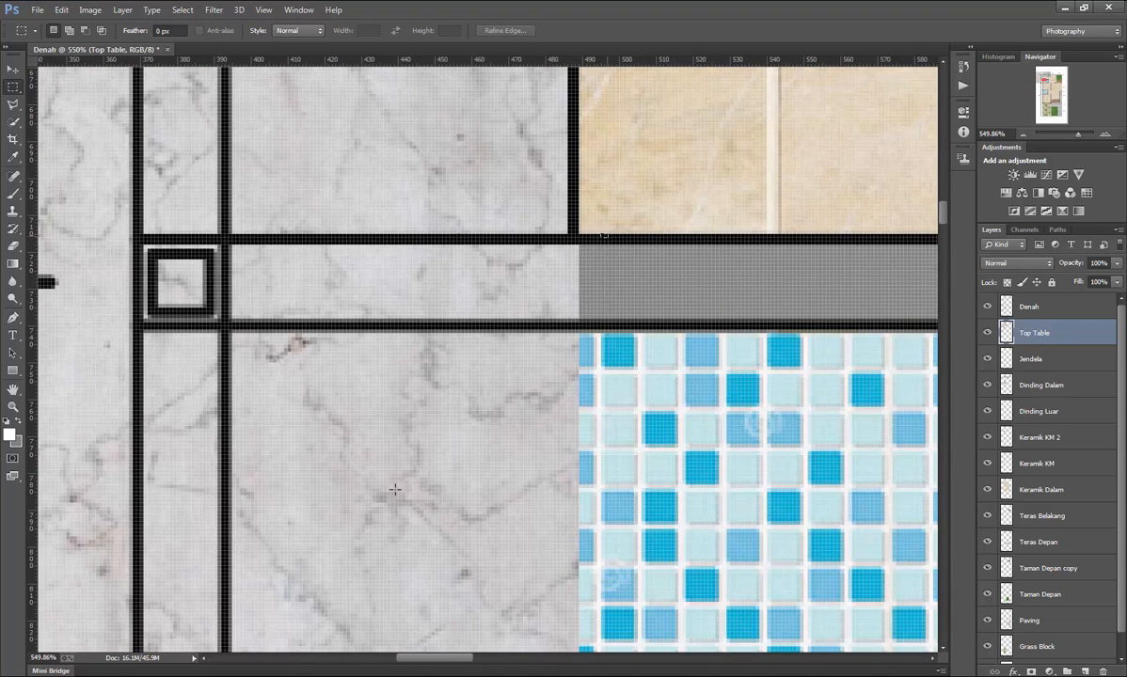
drag(395, 489, 9, 565)
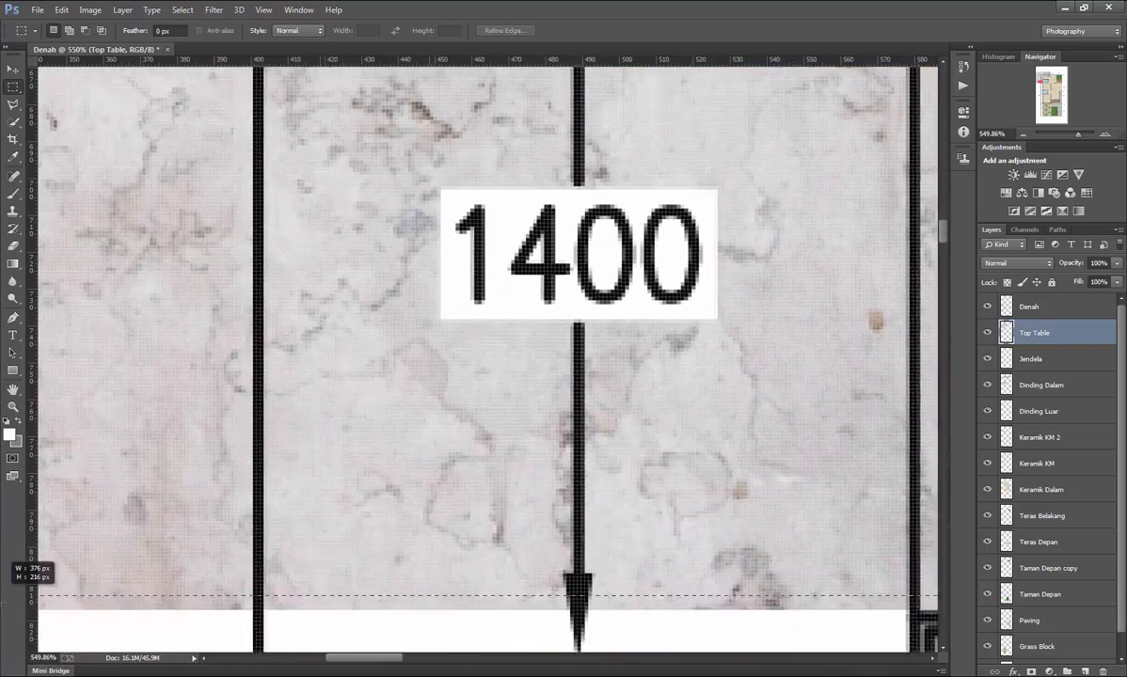
drag(11, 606, 126, 463)
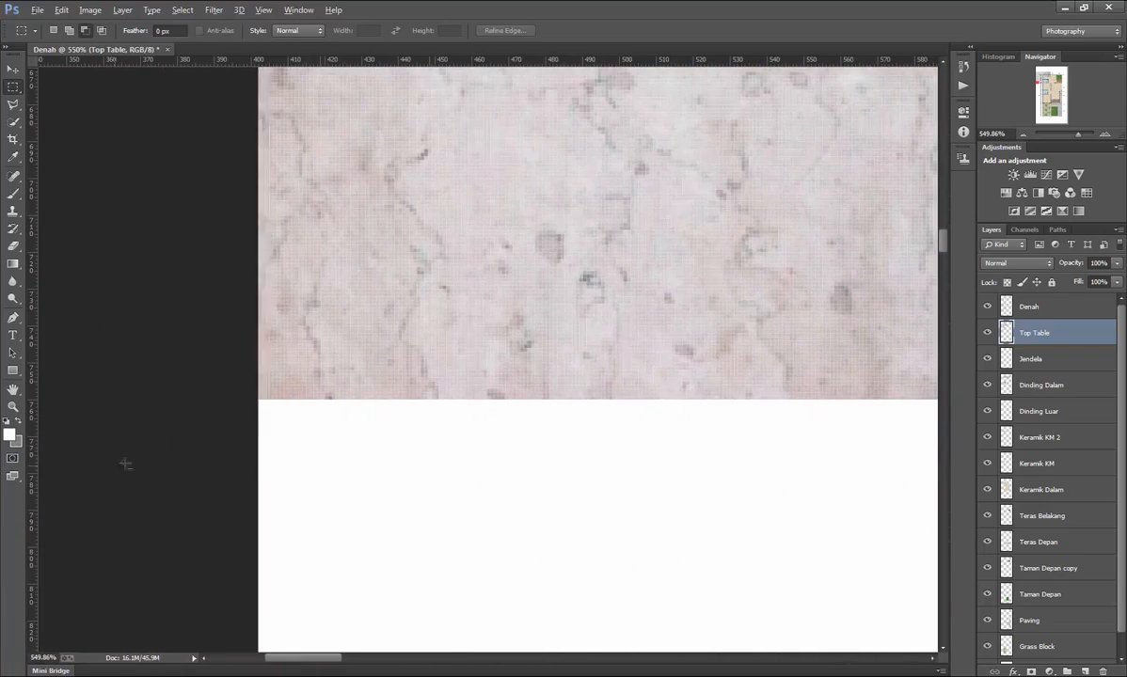
scroll(451, 480, down, 10)
key(Delete)
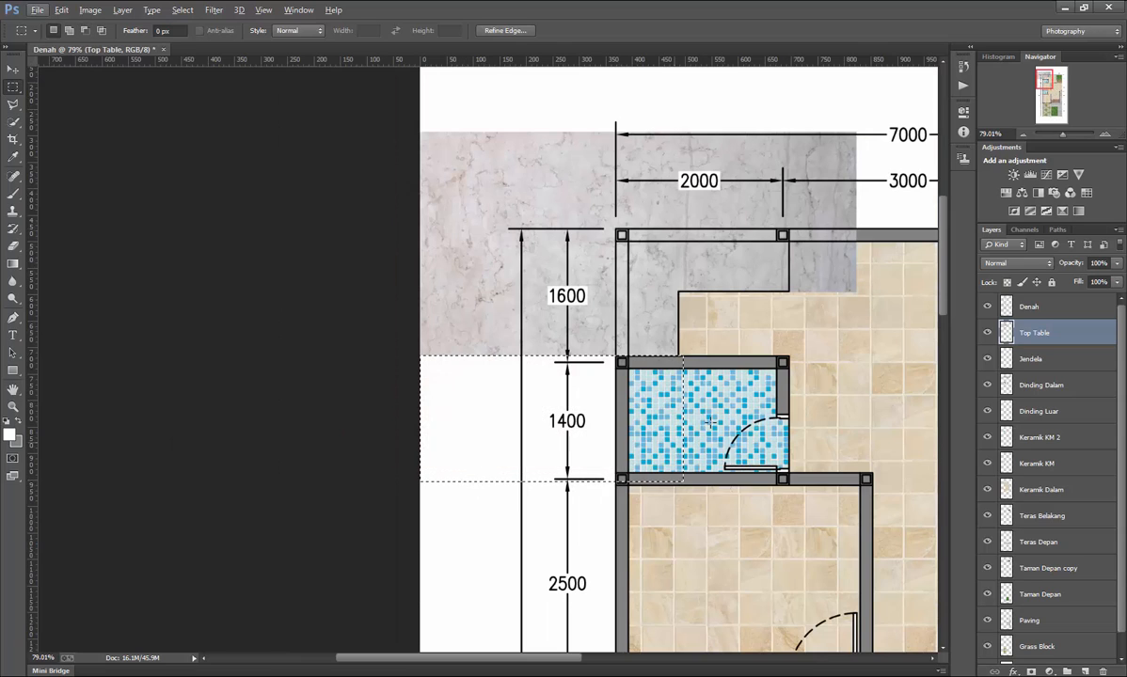
key(ctrl+d)
Select the marble covering the dimensions outside the kitchen's outer wall, delete it from the Top Table layer and deselect.
key(ctrl+t)
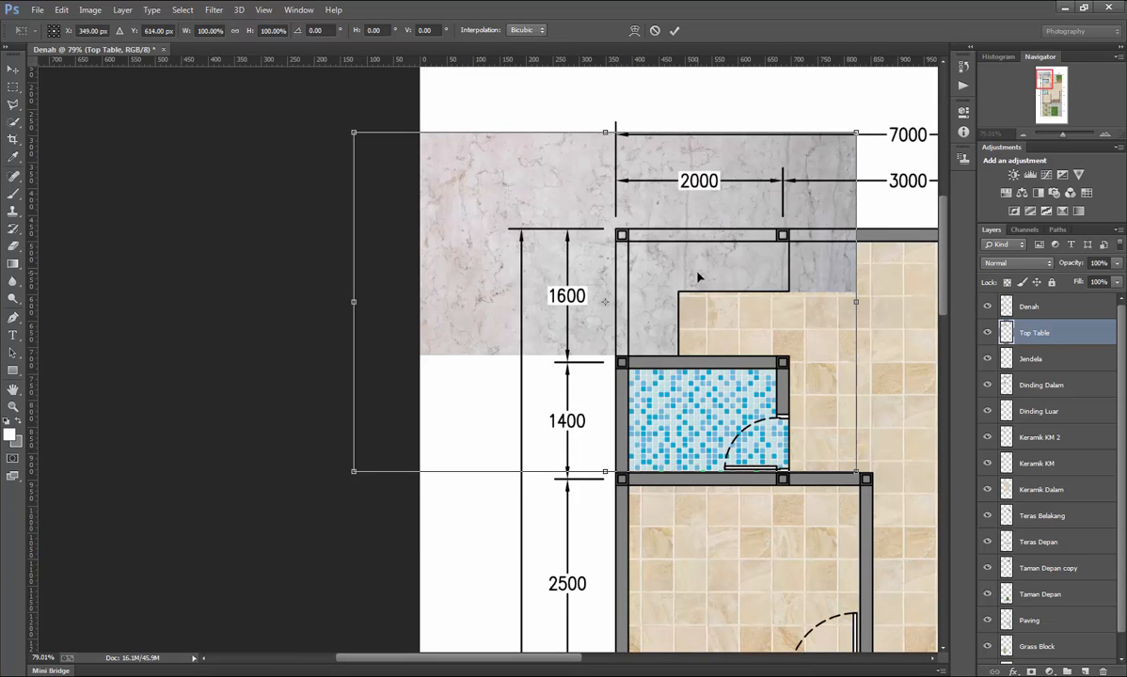
key(Return)
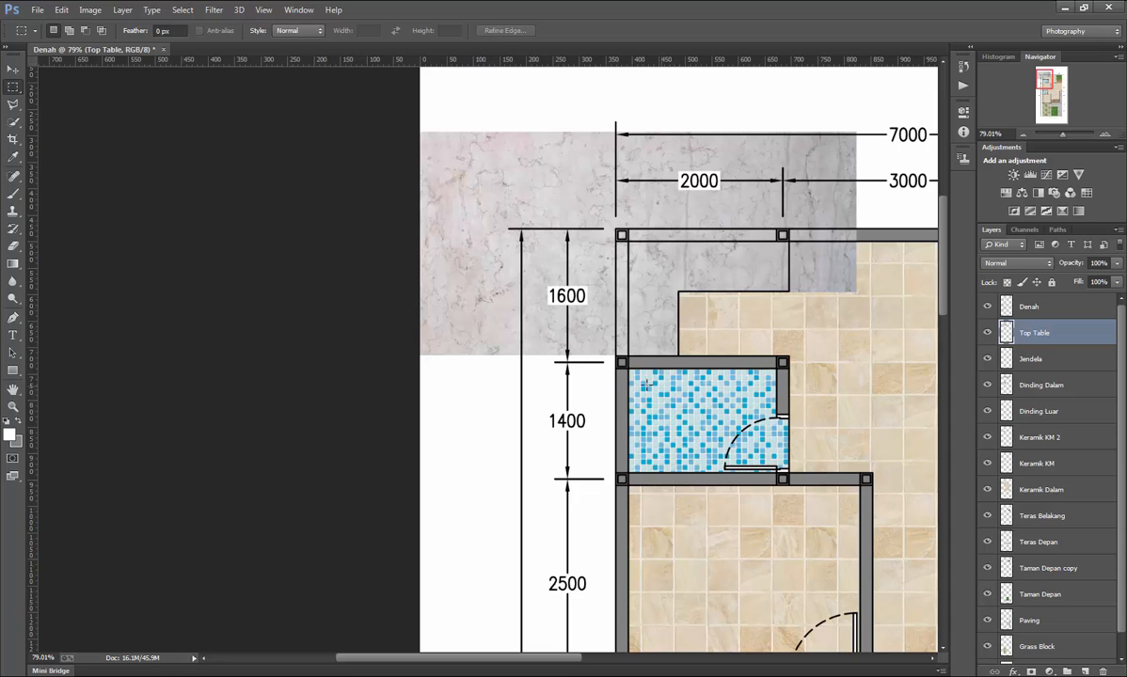
drag(420, 91, 617, 563)
scroll(627, 361, up, 5)
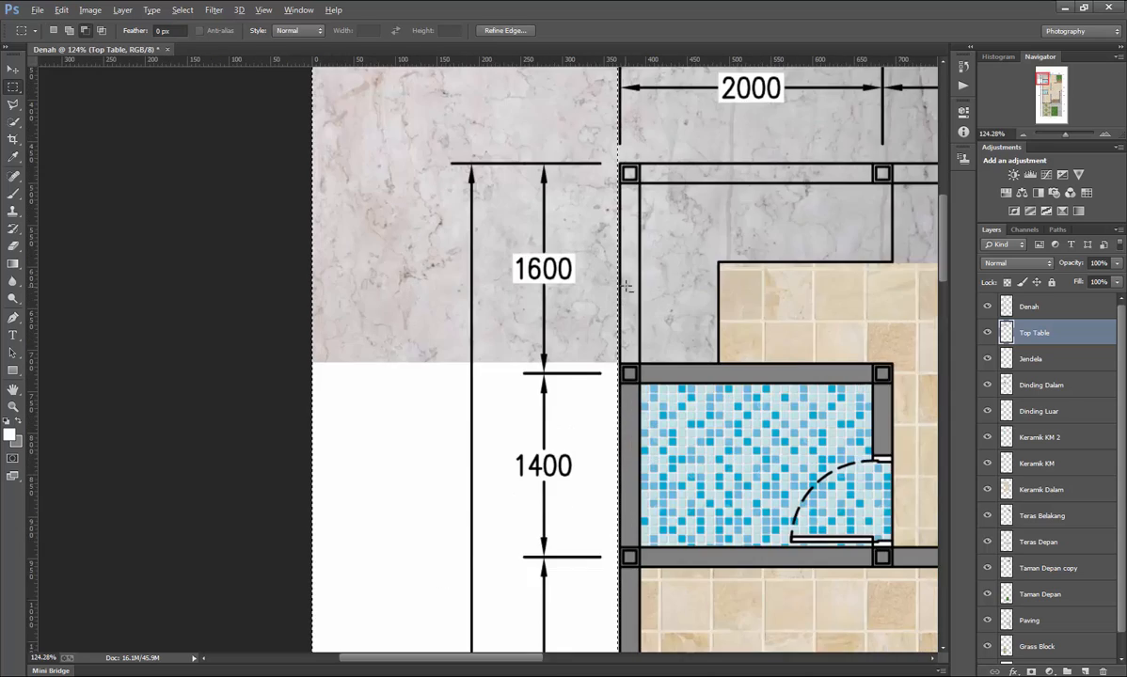
key(Delete)
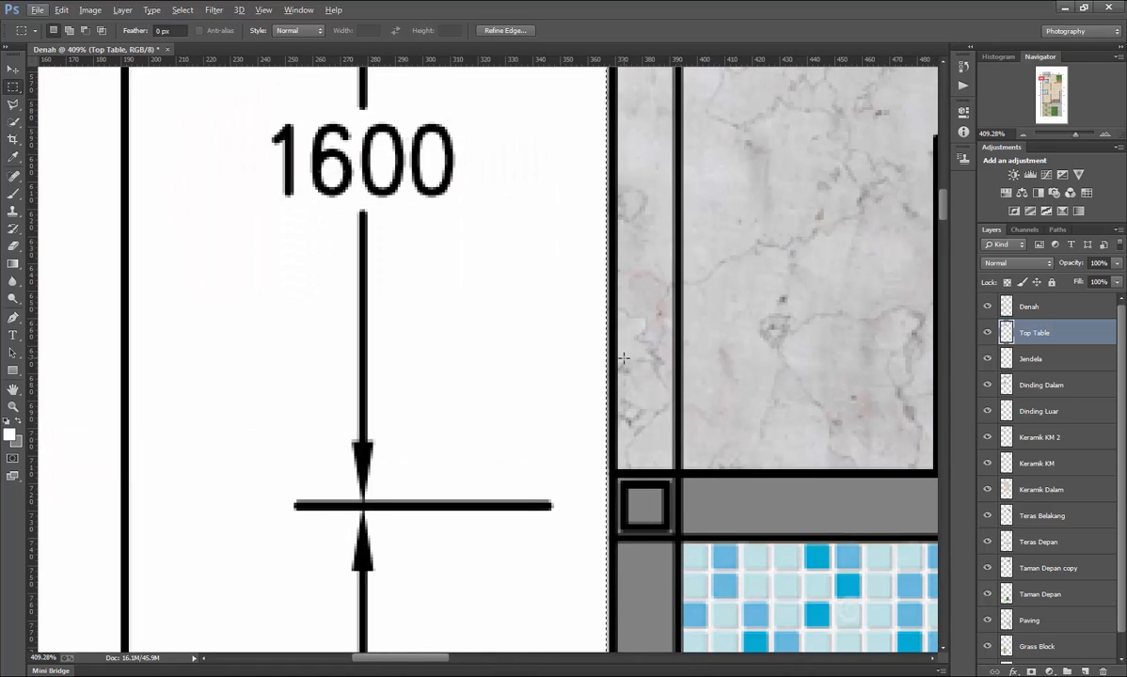
scroll(630, 362, down, 3)
scroll(633, 361, down, 1)
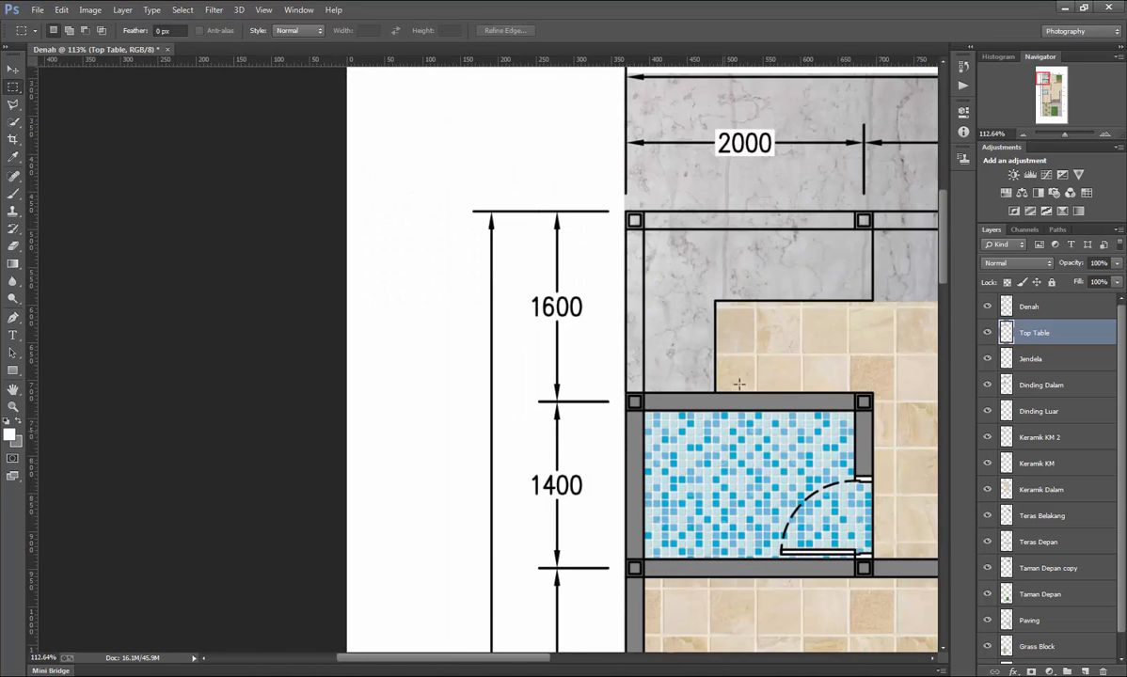
Shift the Top Table layer to bring its off-canvas strip into the page, then select that leftover marble strip, delete it and deselect.
click(17, 73)
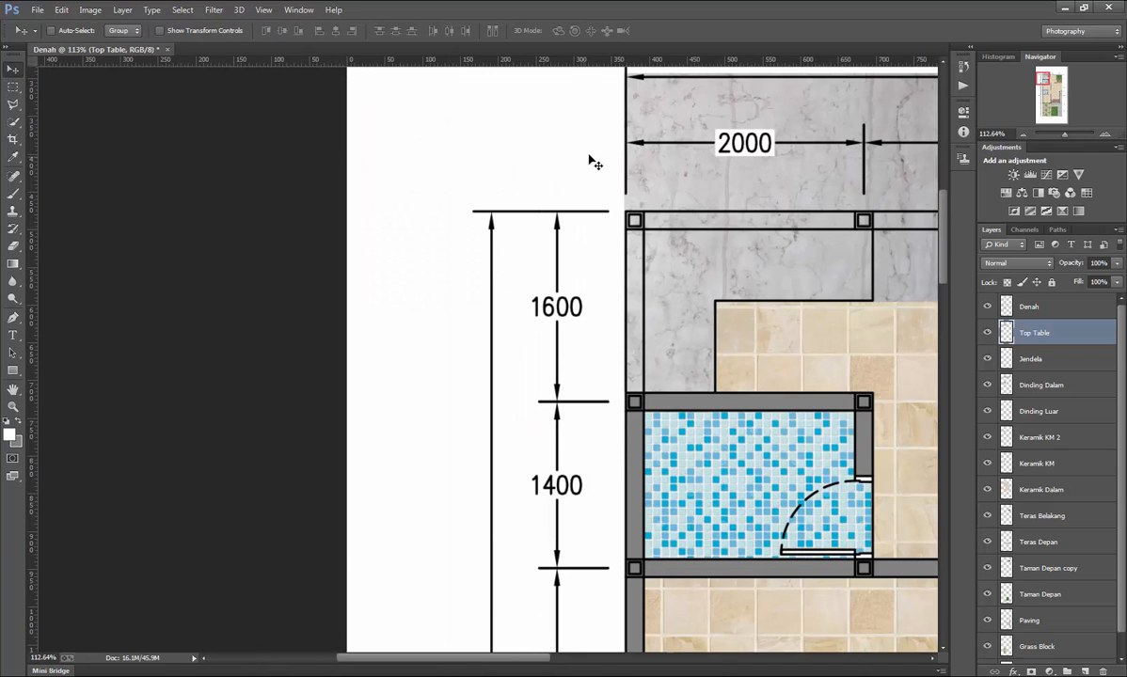
drag(663, 178, 817, 186)
scroll(509, 241, down, 2)
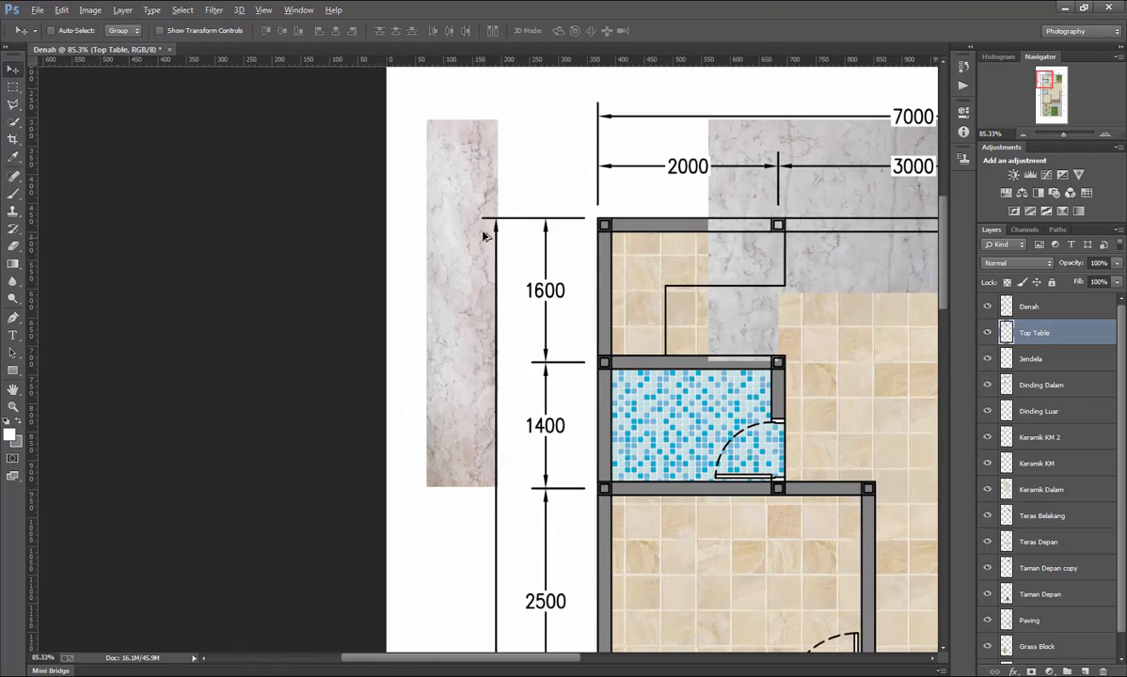
scroll(503, 239, up, 1)
key(m)
drag(528, 91, 391, 591)
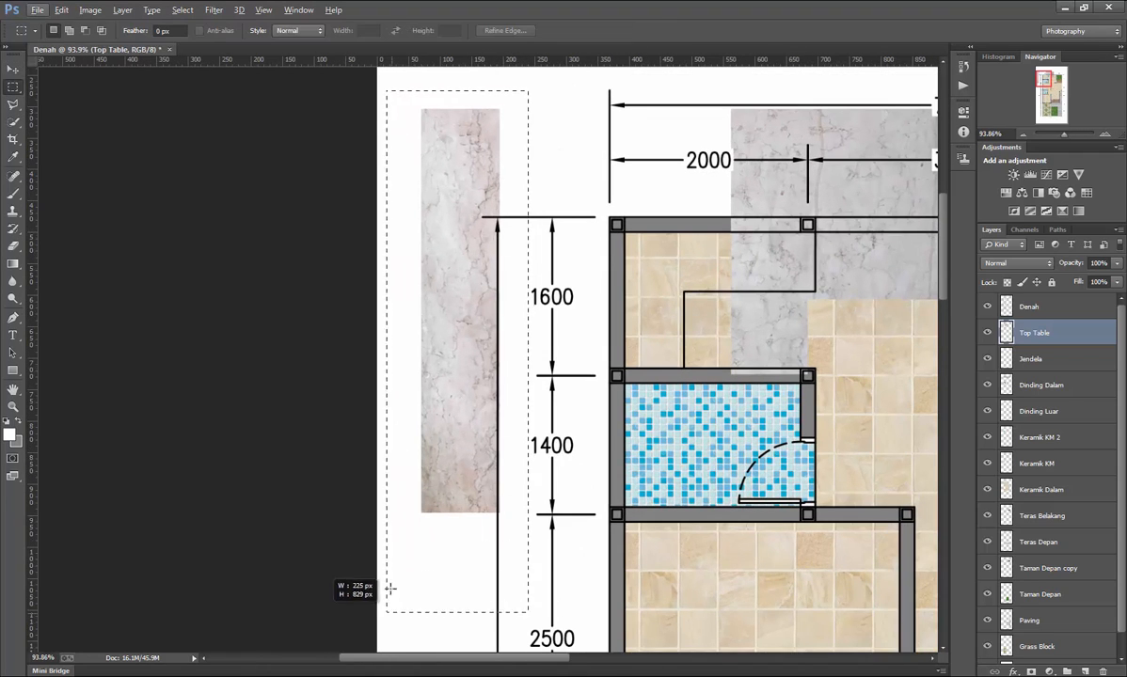
key(Delete)
key(ctrl+d)
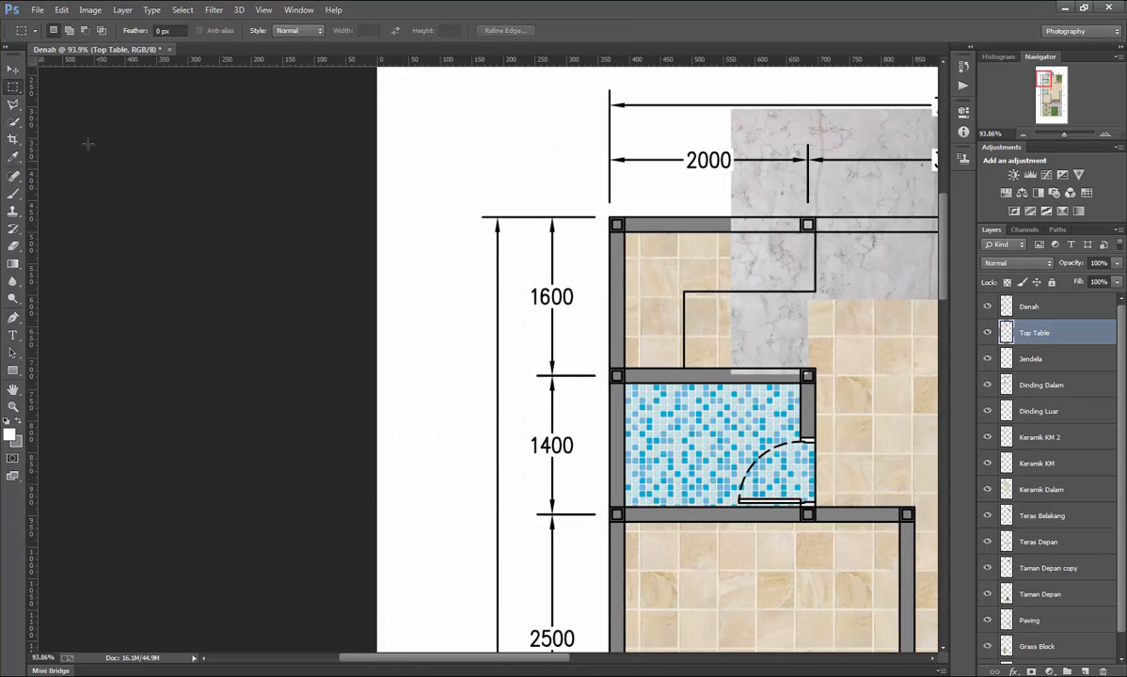
Move the remaining marble back over the kitchen counter, aligned with the outer wall and the counter's inner edge.
click(12, 69)
drag(795, 244, 694, 275)
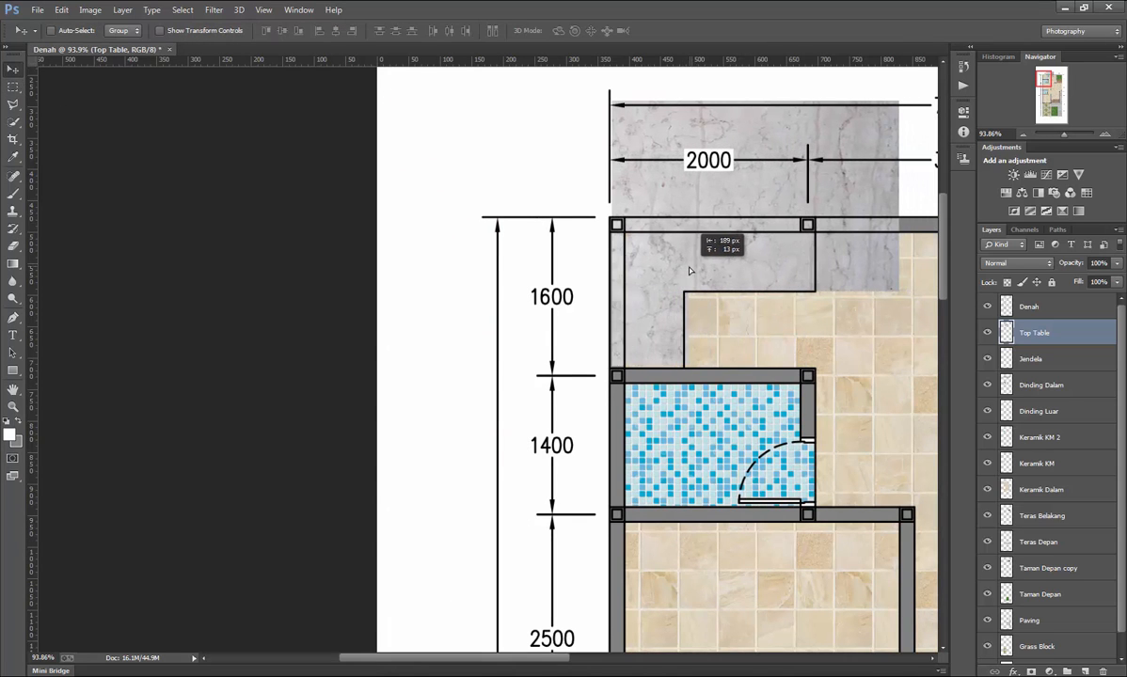
scroll(676, 299, up, 6)
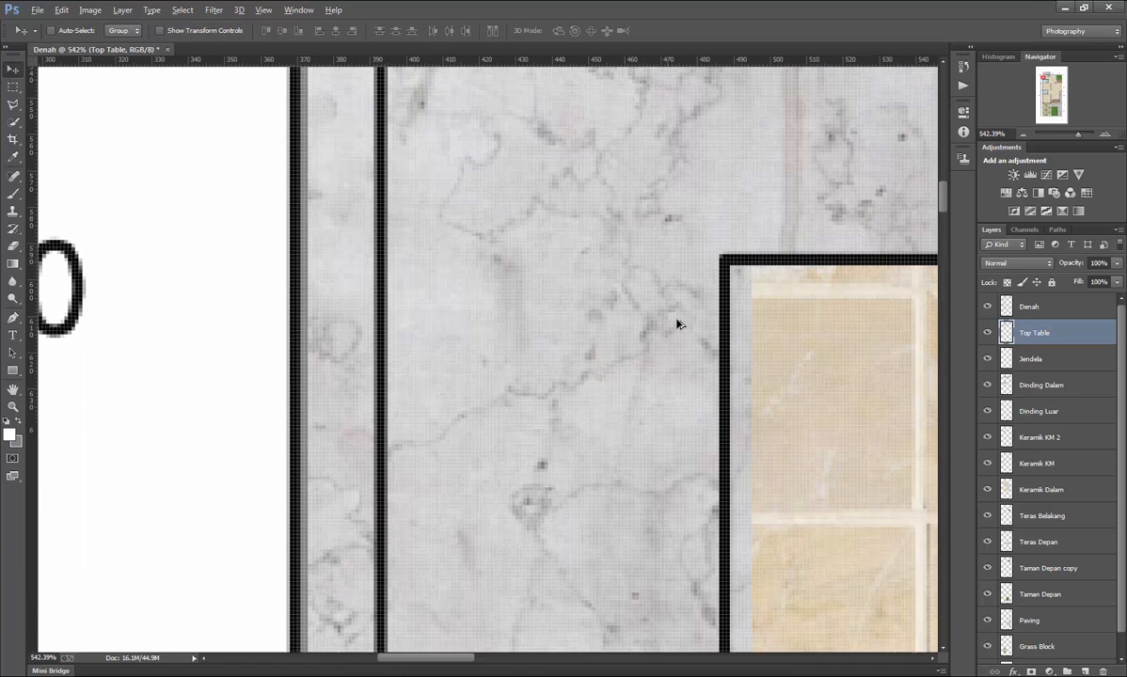
Shift the marble texture slightly toward the outer wall so its edge meets the kitchen counter's inner outline.
drag(678, 324, 670, 327)
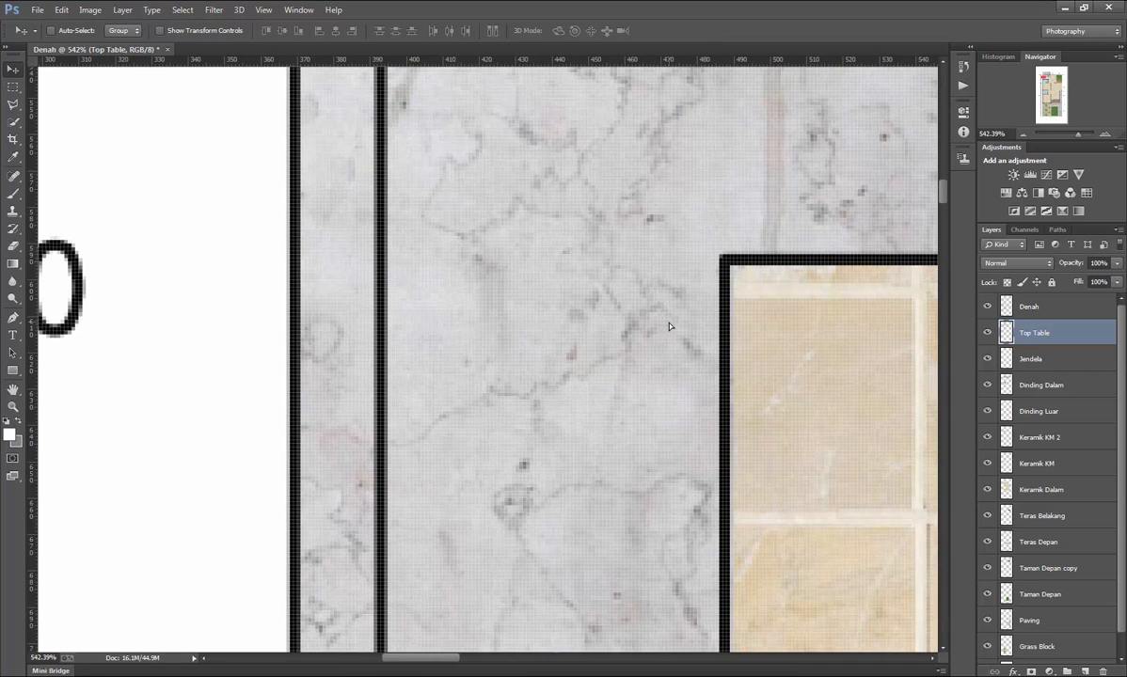
scroll(670, 346, down, 2)
scroll(670, 345, down, 5)
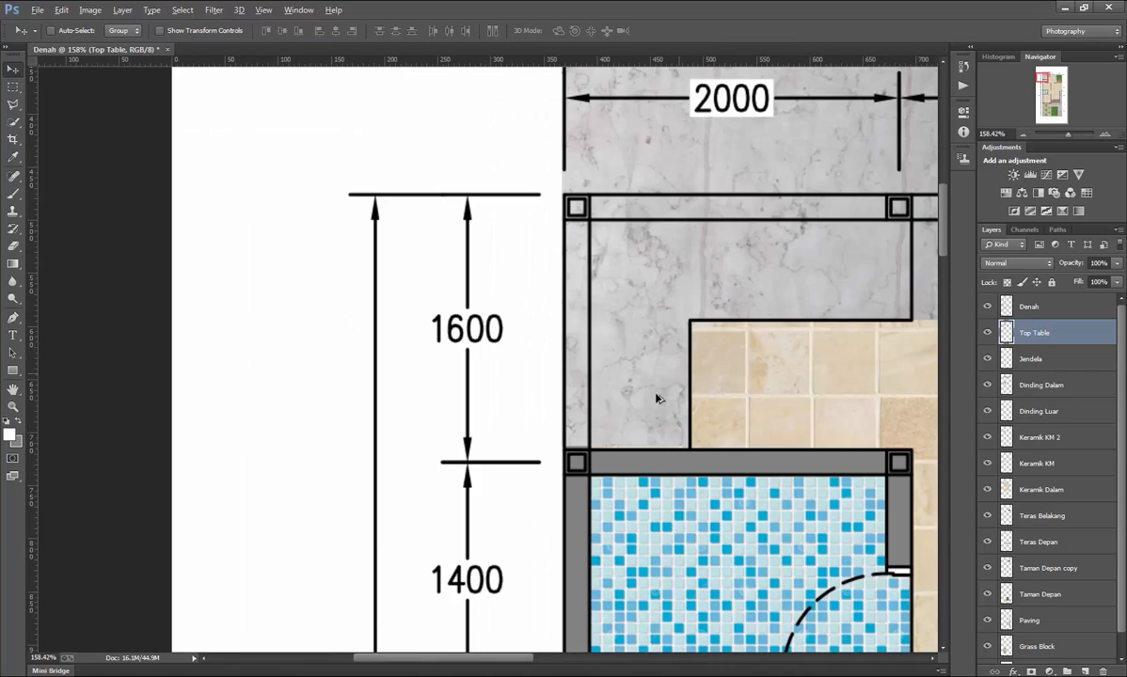
scroll(229, 182, up, 1)
scroll(428, 259, up, 1)
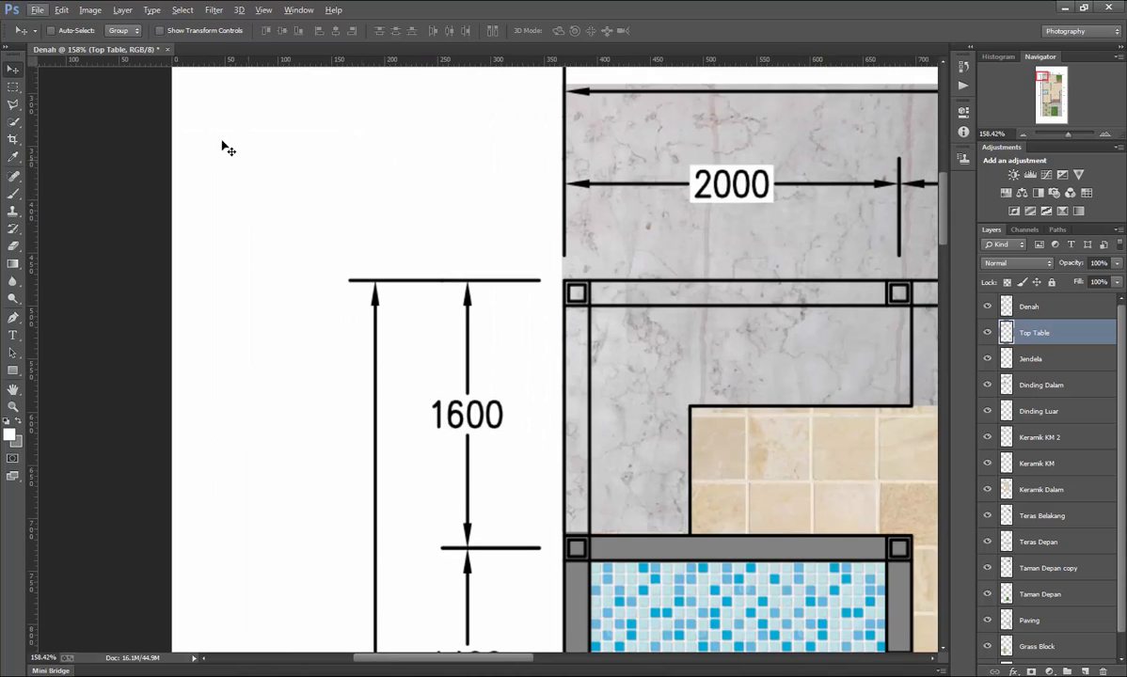
Select the marble covering the kitchen's left outer wall, align the selection with the wall's inner line and delete it from the Top Table layer.
click(13, 85)
drag(459, 90, 585, 537)
scroll(590, 447, up, 5)
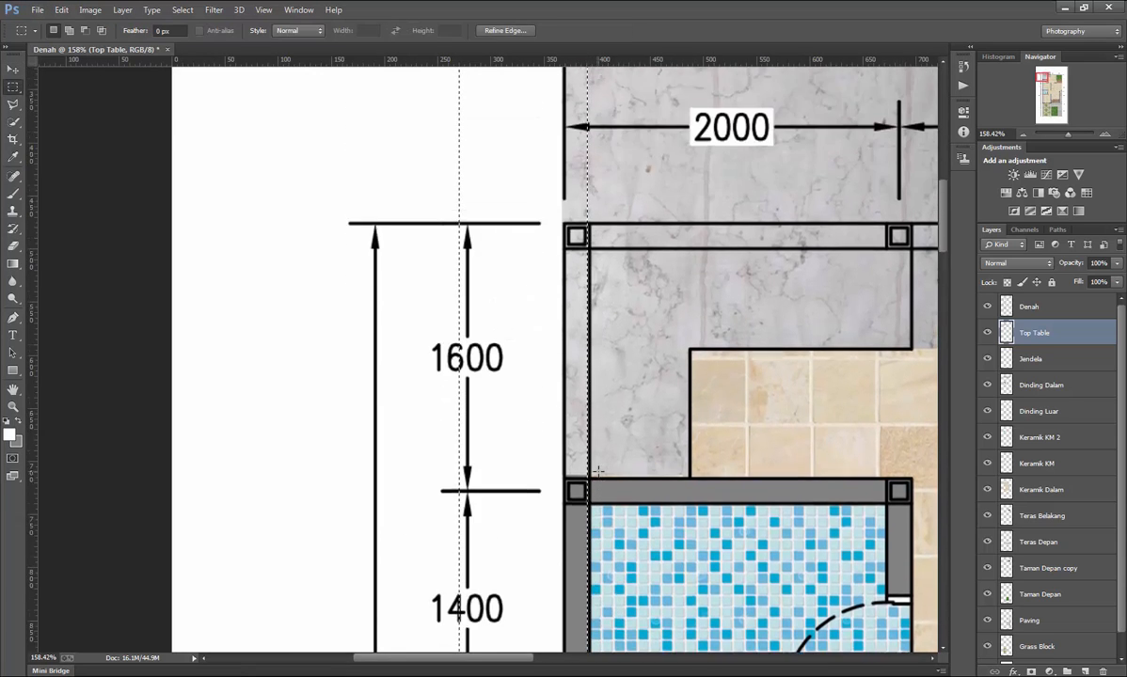
key(Up)
key(Up)
key(Up)
key(Up)
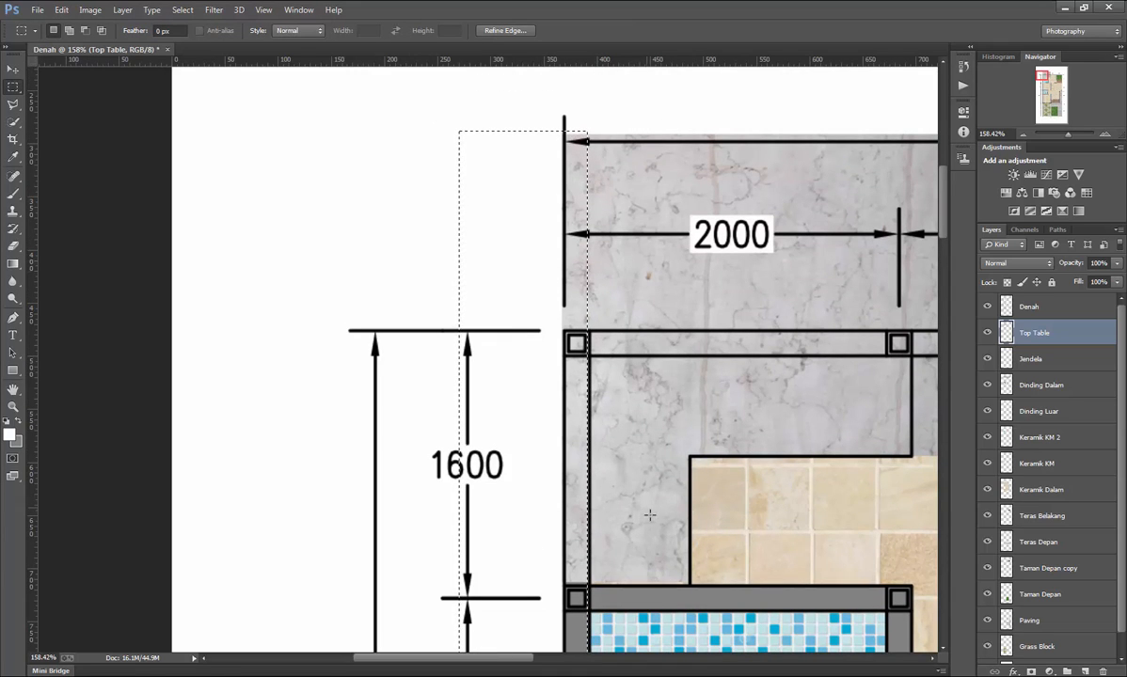
scroll(650, 513, up, 8)
key(Right)
key(Right)
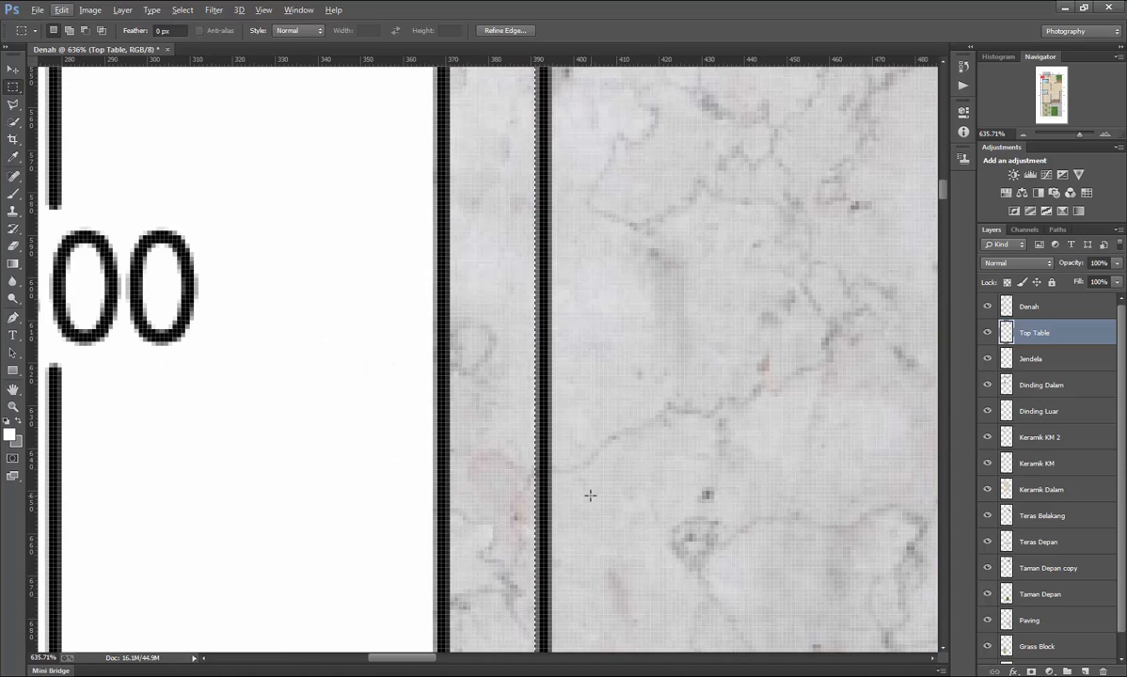
click(498, 376)
key(ctrl+z)
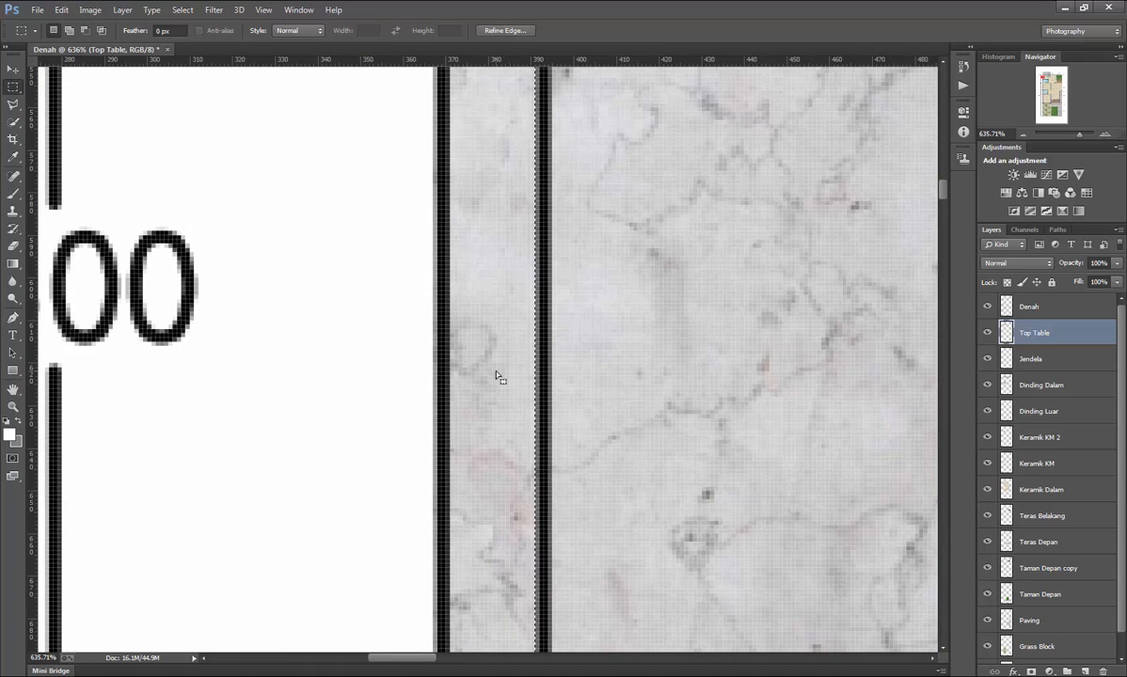
key(Delete)
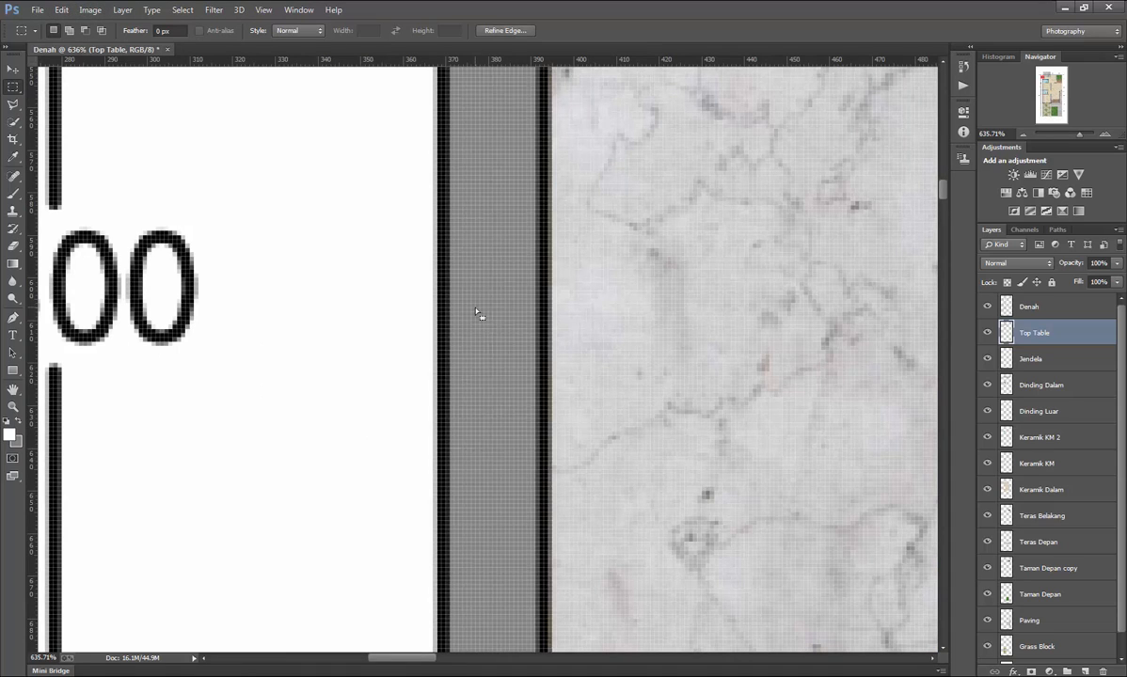
Select the marble extending beyond the counter's right end, up past the 3000 dimension line, and delete it from the Top Table layer.
scroll(471, 310, down, 7)
scroll(758, 344, up, 4)
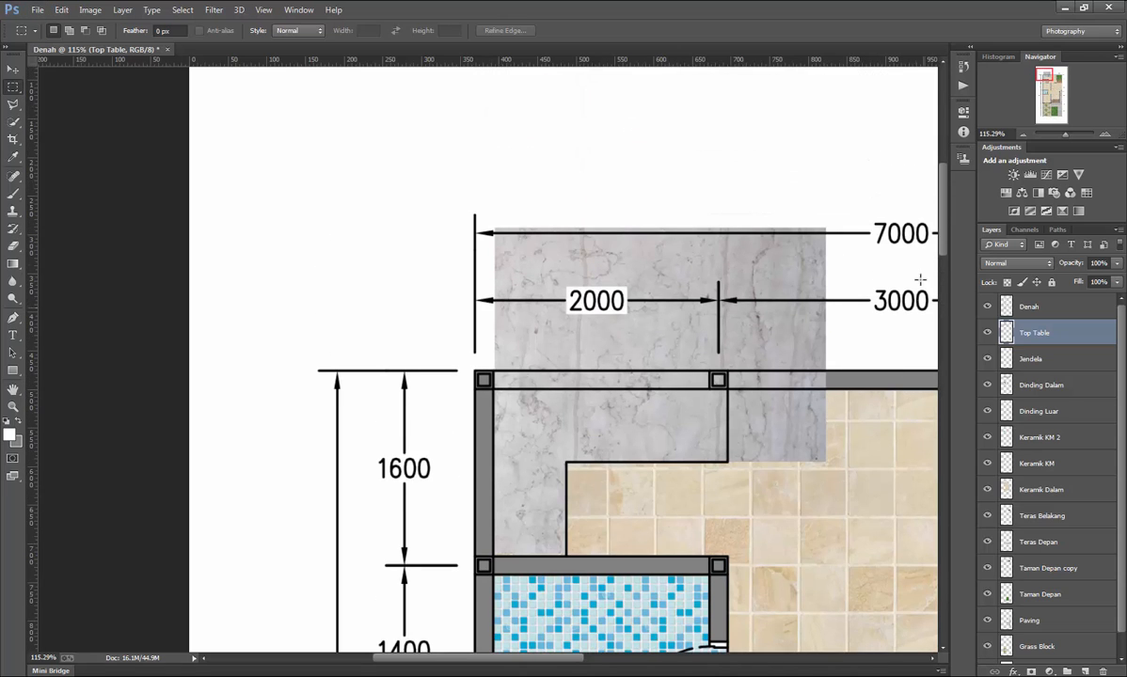
drag(864, 286, 726, 520)
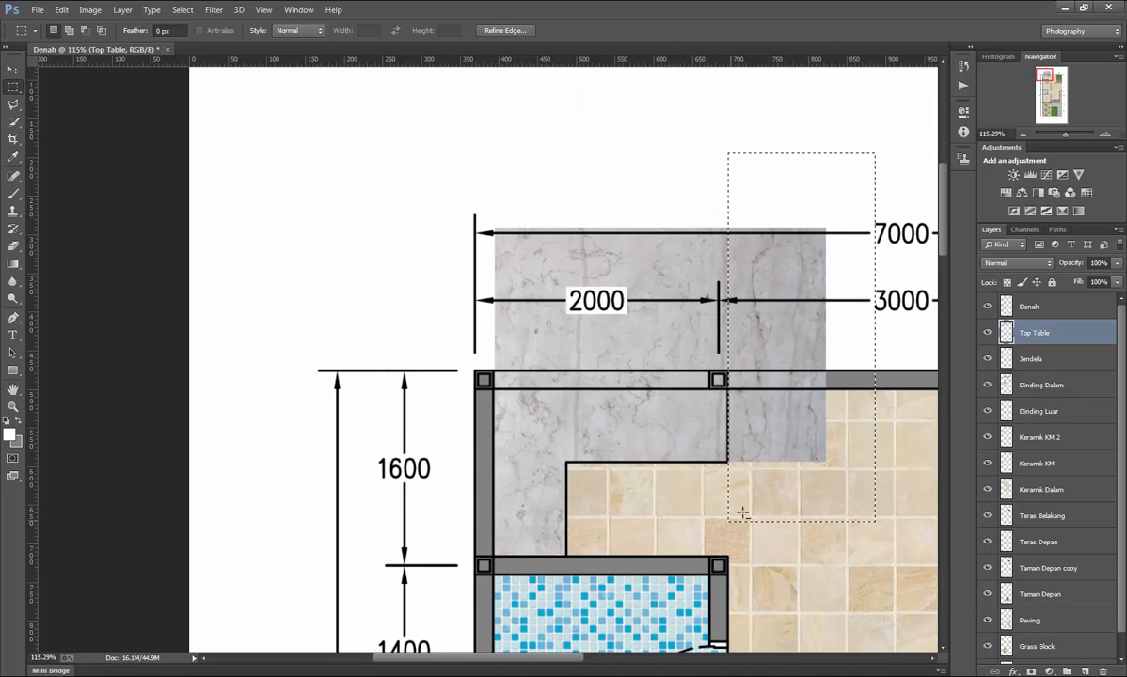
scroll(733, 447, up, 4)
scroll(733, 447, up, 4)
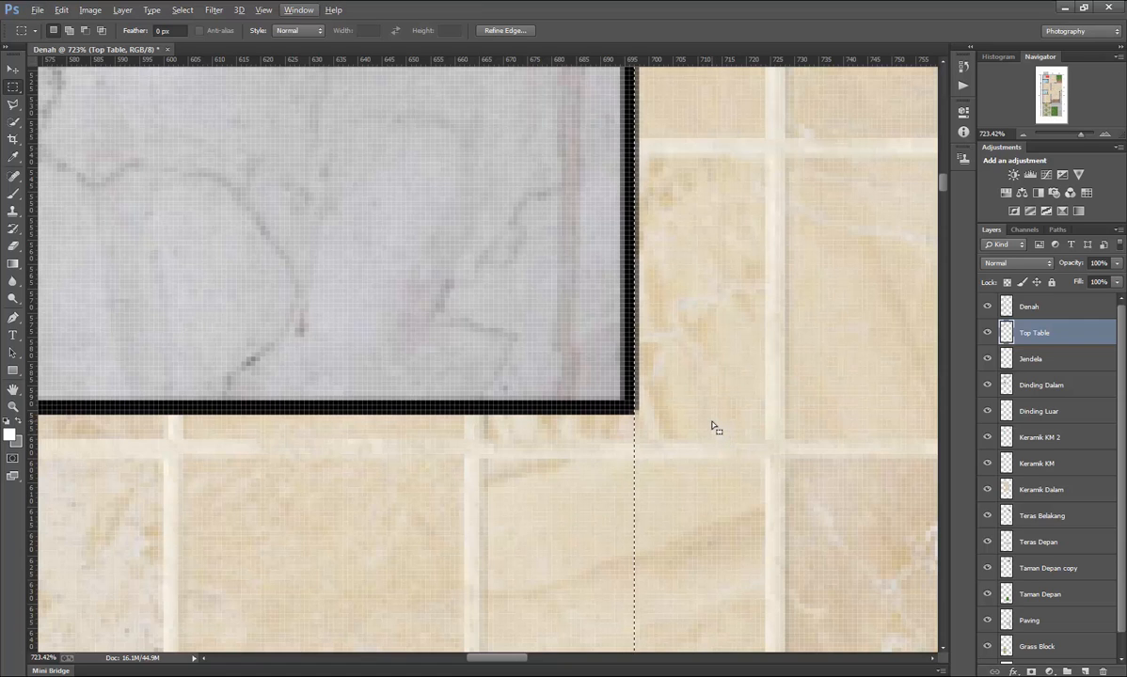
Select the marble over the kitchen's top wall and the dimensions above, align the selection with the wall's inner line, delete and deselect.
scroll(701, 417, down, 6)
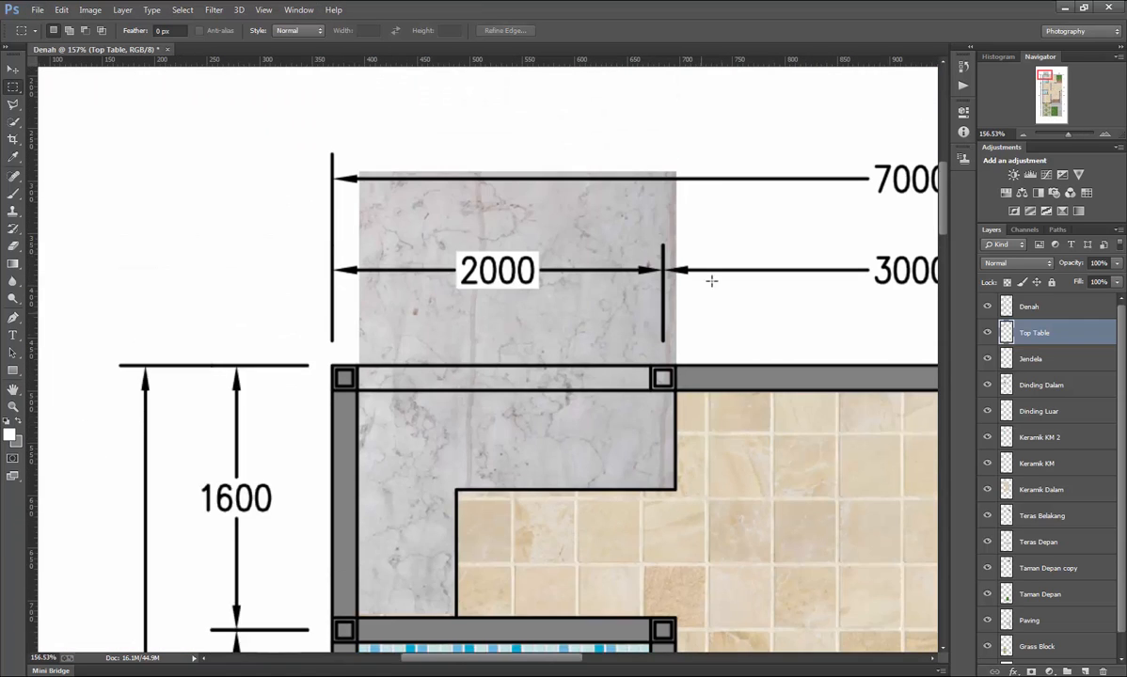
drag(777, 143, 217, 421)
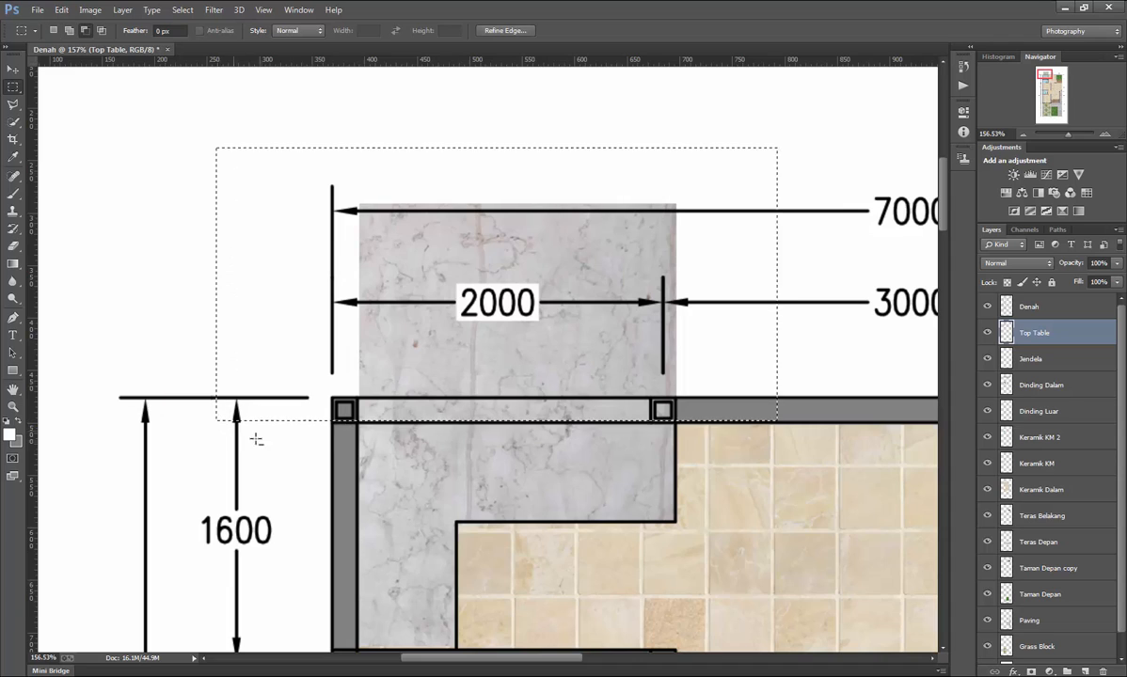
scroll(268, 444, up, 2)
scroll(414, 466, up, 4)
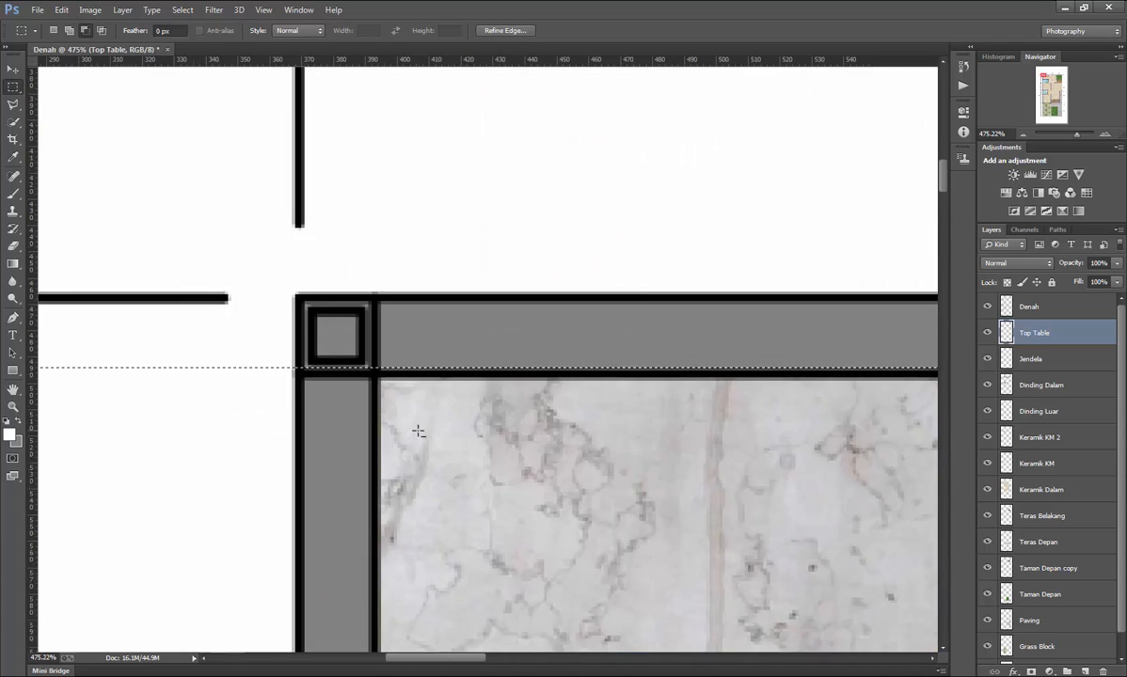
key(Down)
key(Down)
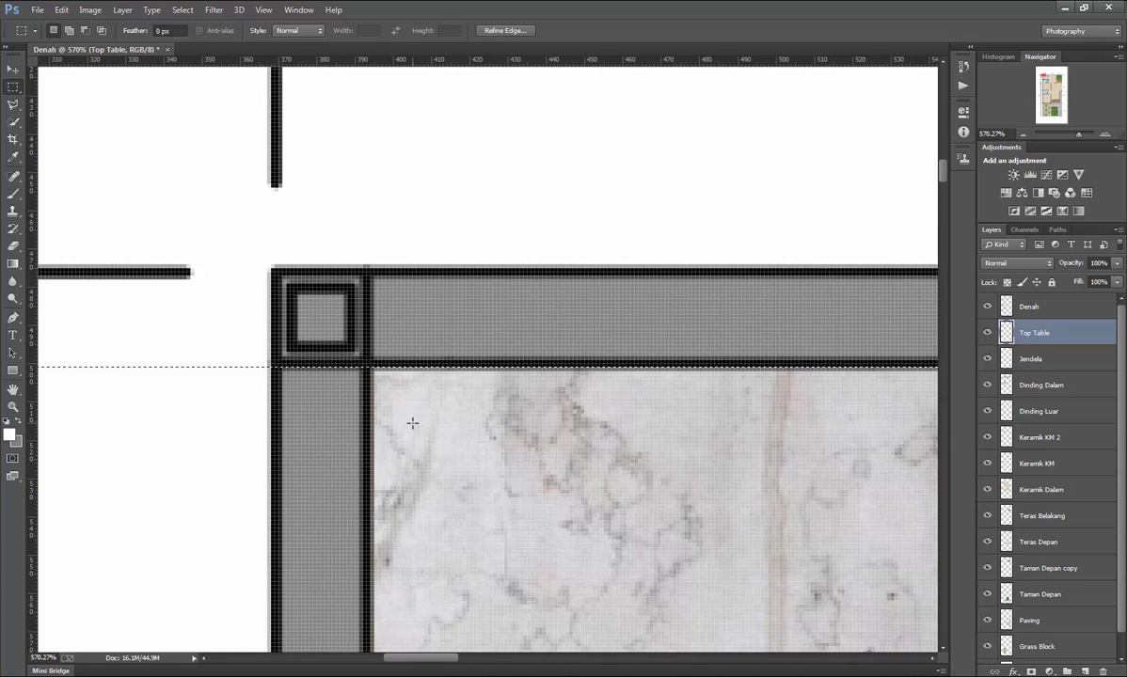
Make the Denah layer active and open the Furni PDF from the Data folder, importing its page at 300 pixels/inch in RGB Color.
scroll(478, 433, down, 7)
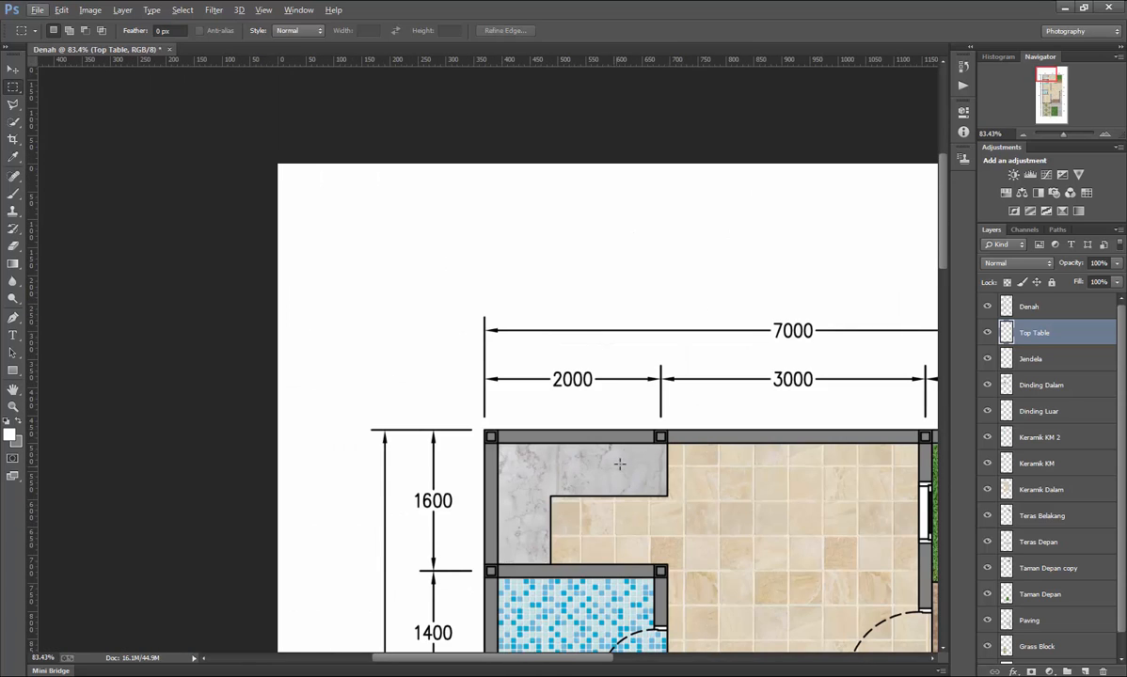
click(13, 406)
right_click(590, 395)
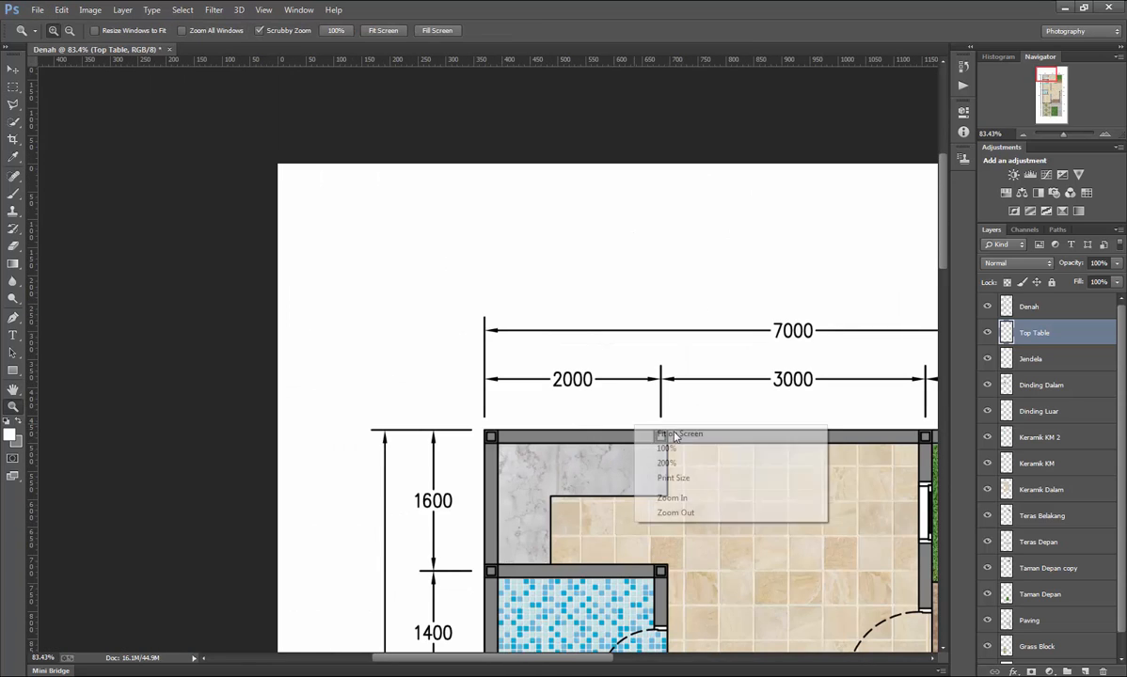
click(663, 453)
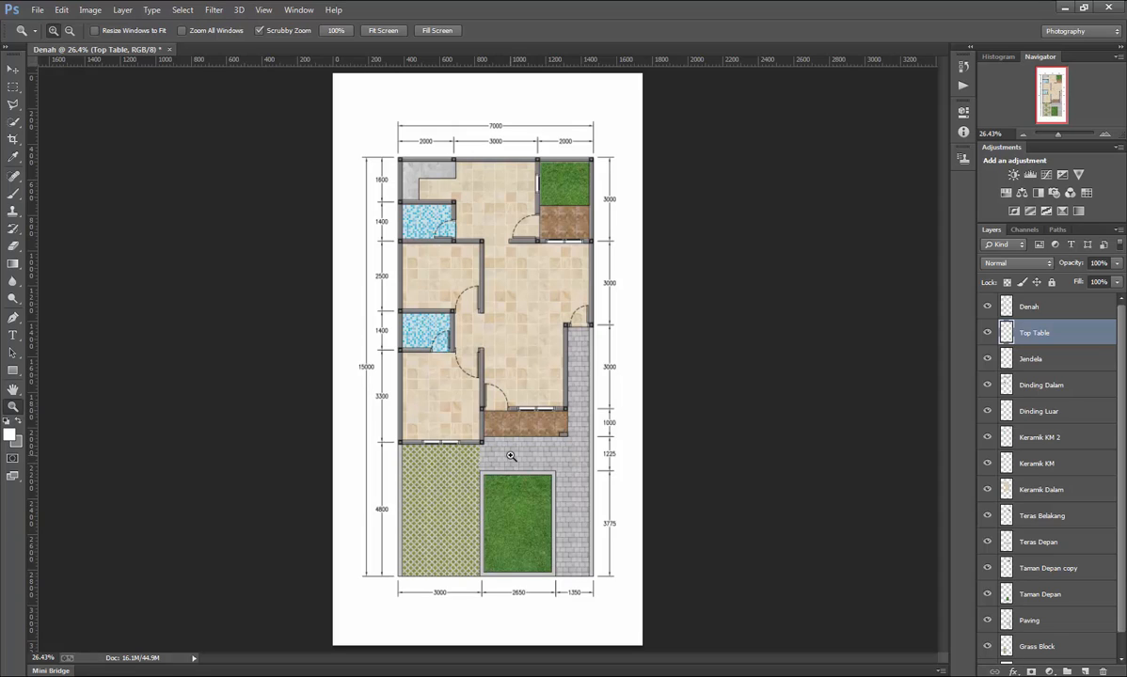
click(1051, 313)
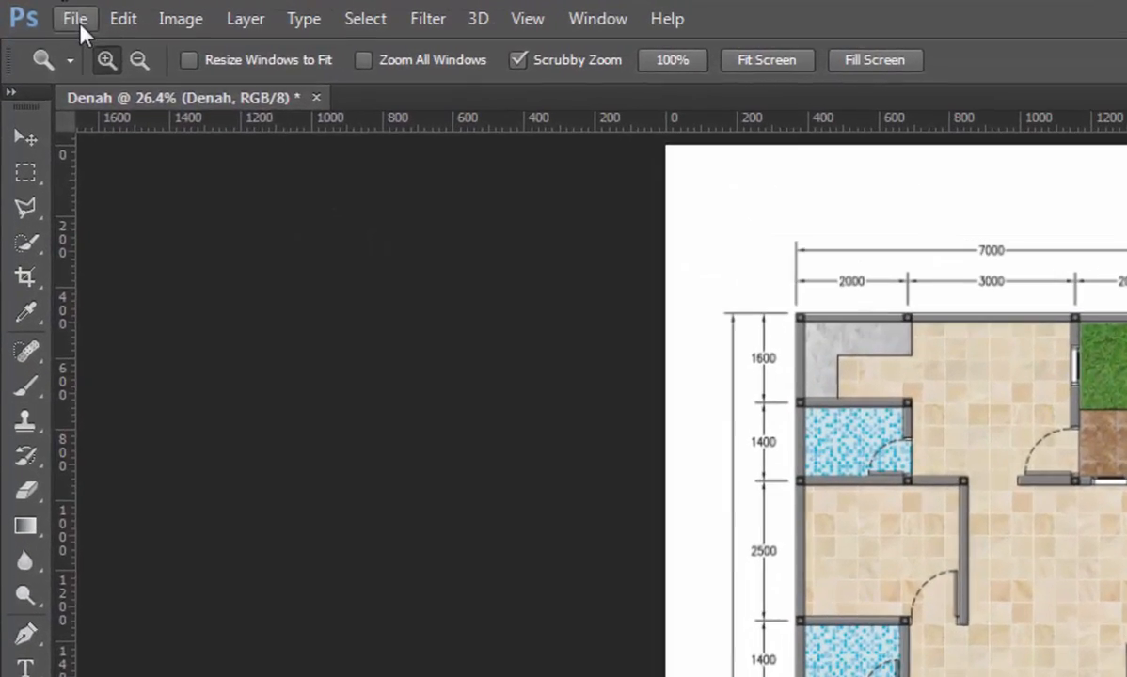
click(37, 9)
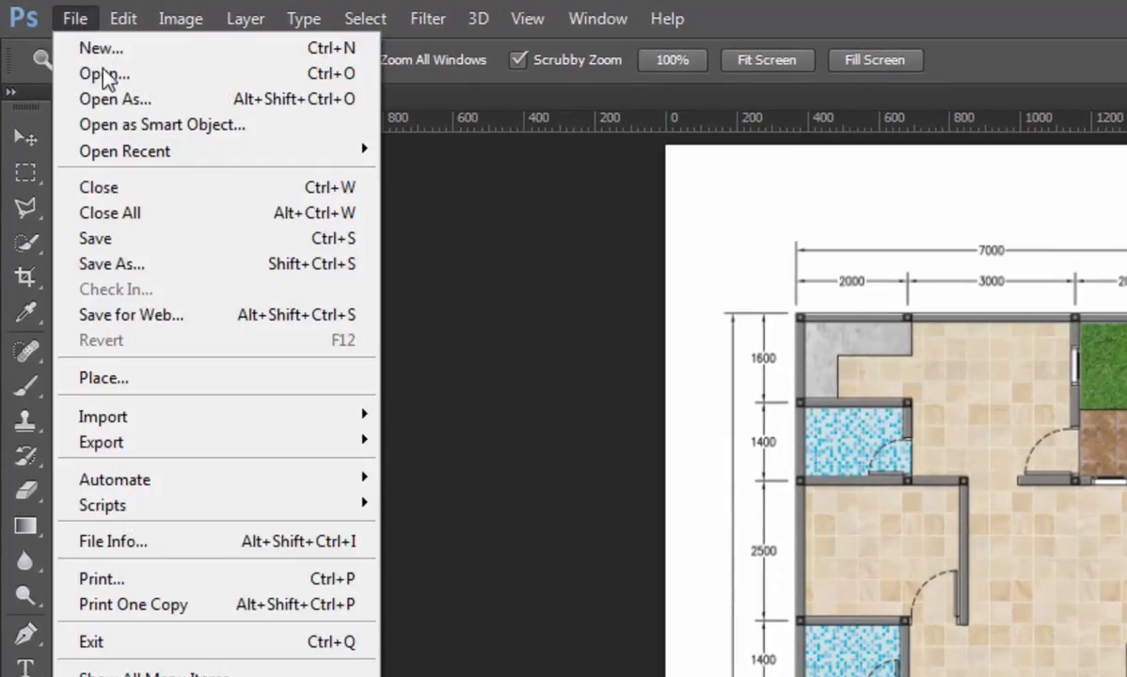
click(104, 74)
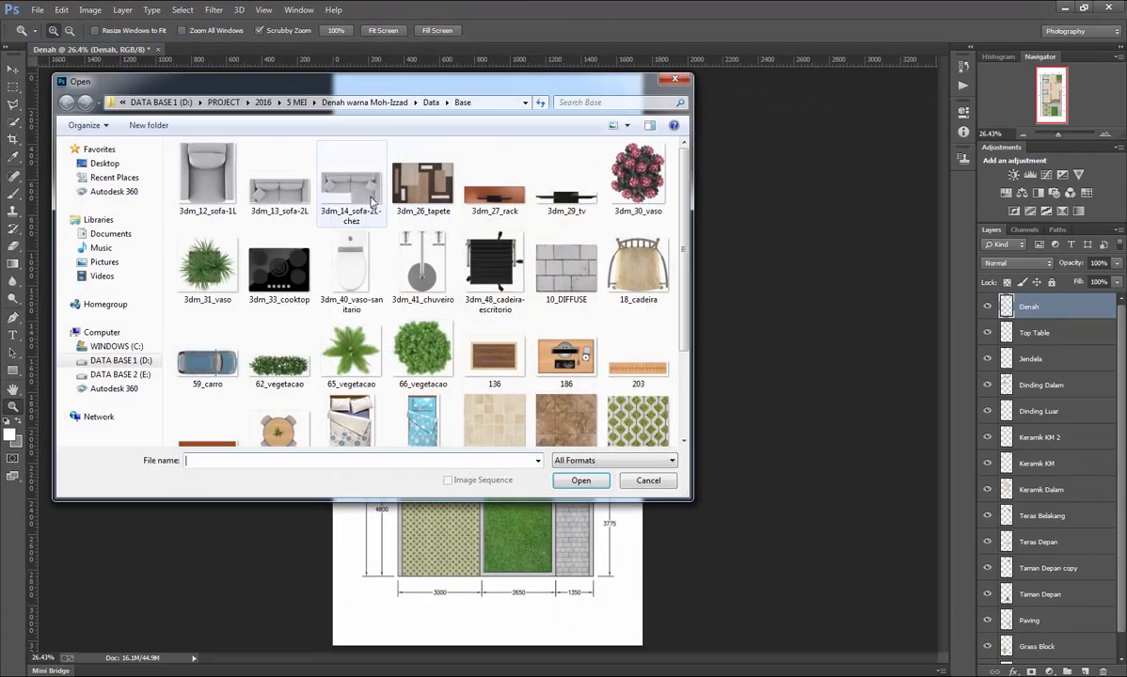
click(431, 102)
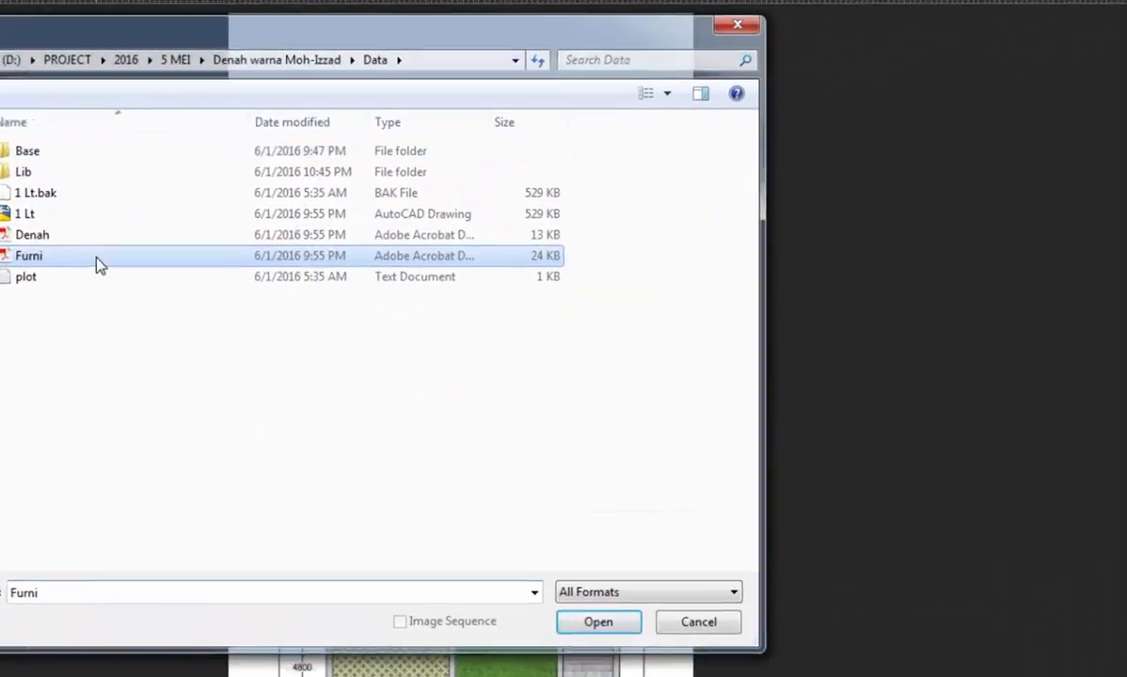
double_click(264, 234)
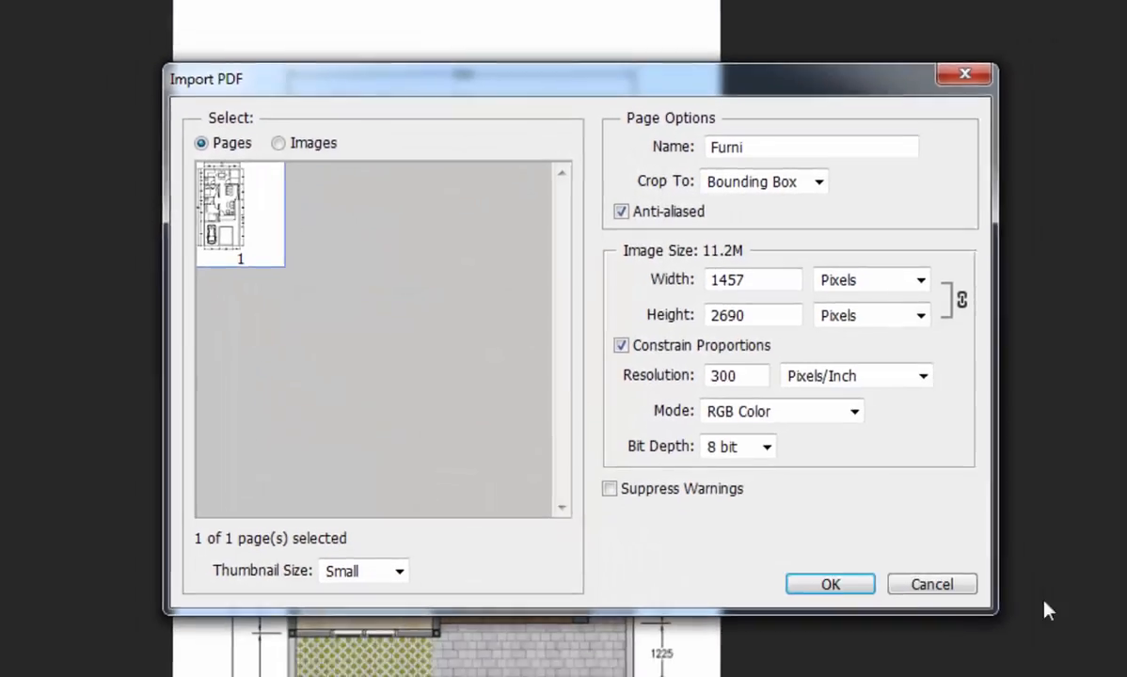
click(831, 584)
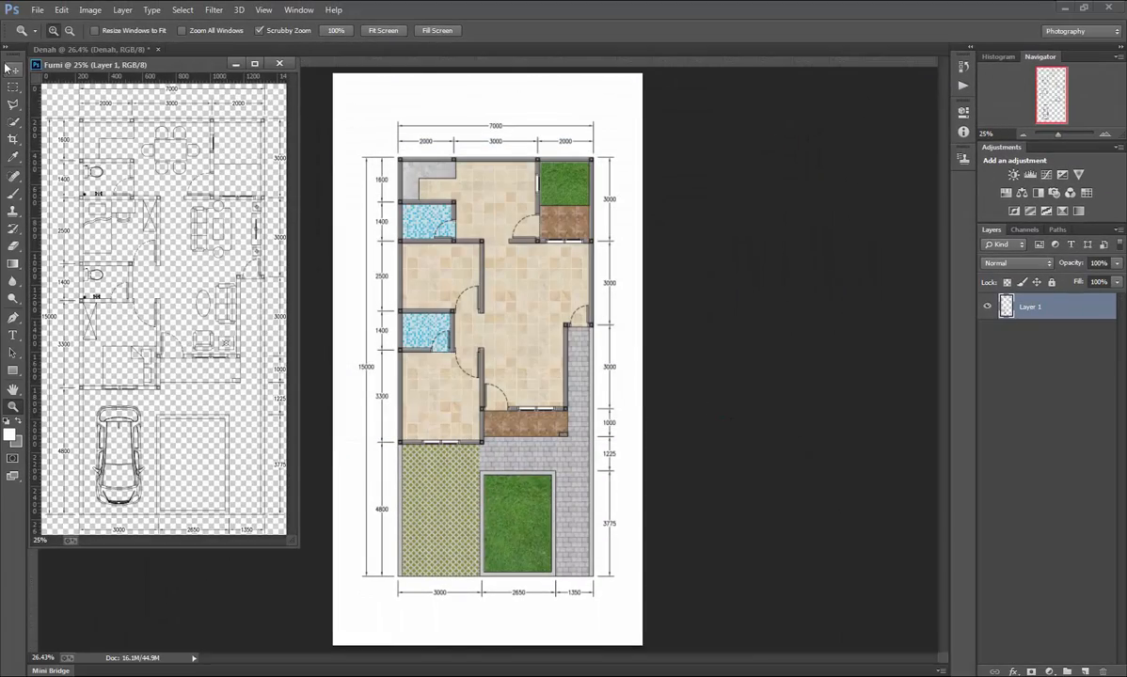
Copy the furniture drawing into the Denah document, close the Furni file and align the drawing with the plan's walls and dimensions.
click(7, 68)
mouse_move(137, 180)
mouse_down()
mouse_move(440, 242)
mouse_move(463, 181)
mouse_up()
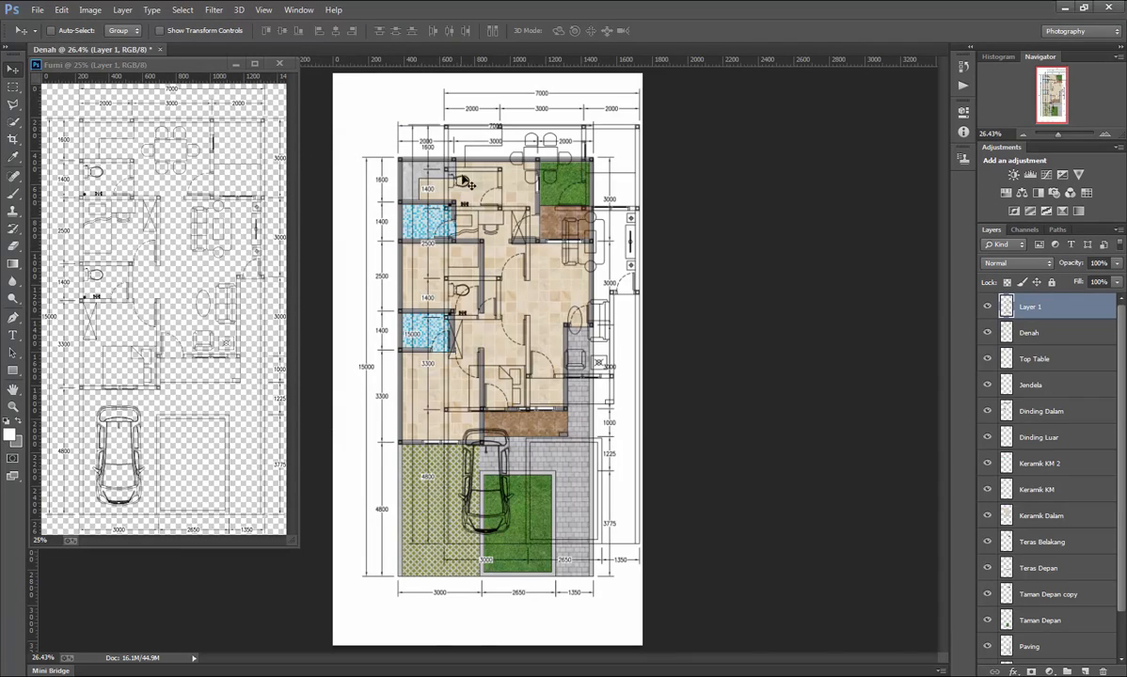
click(278, 64)
drag(478, 124, 312, 262)
scroll(422, 113, up, 12)
scroll(358, 262, down, 8)
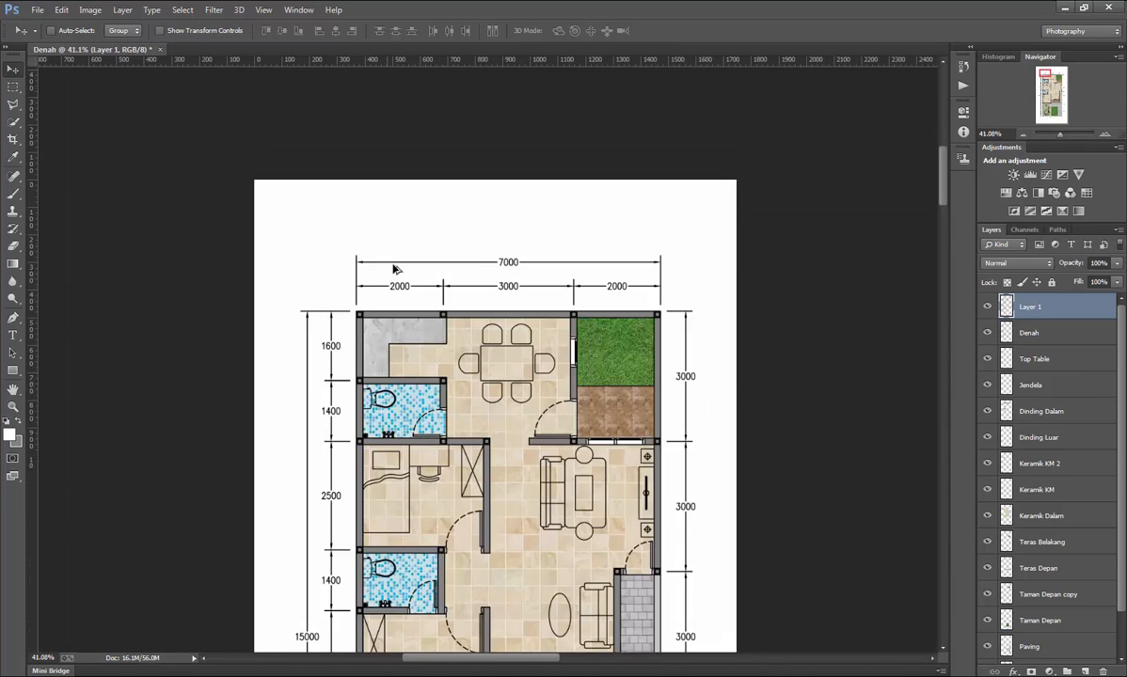
Rename the imported furniture drawing's layer as Furni.
scroll(508, 411, down, 3)
double_click(1033, 306)
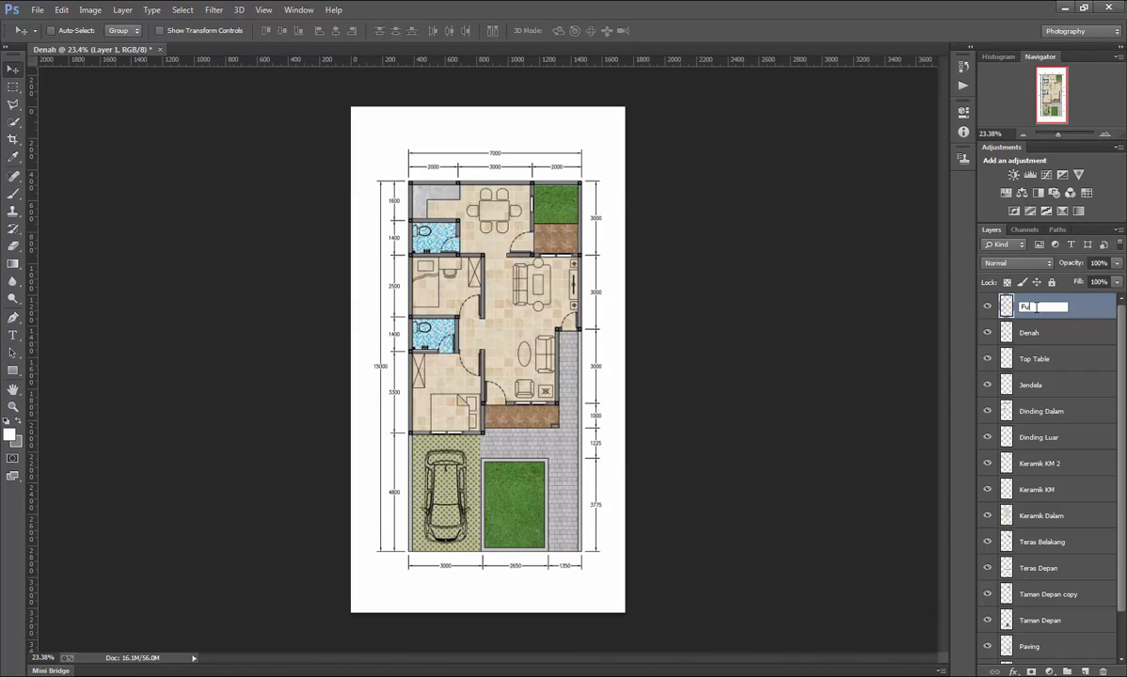
text(Furni)
key(Return)
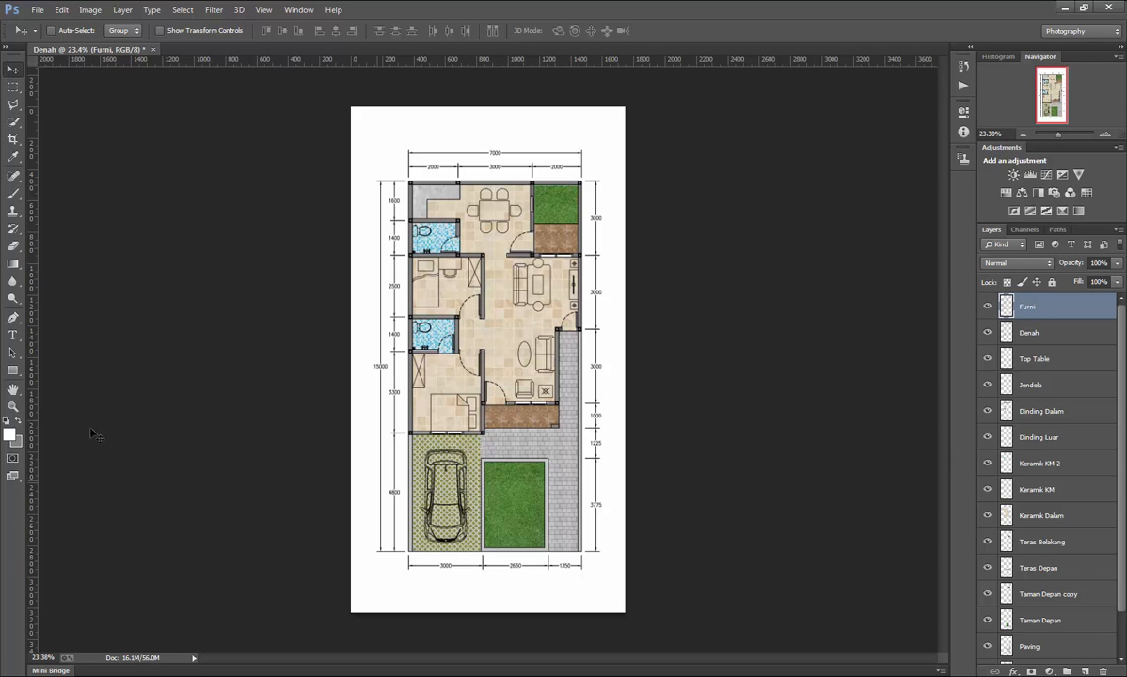
Make the Denah layer active again and open the car image 59_carro from the Base folder.
click(17, 406)
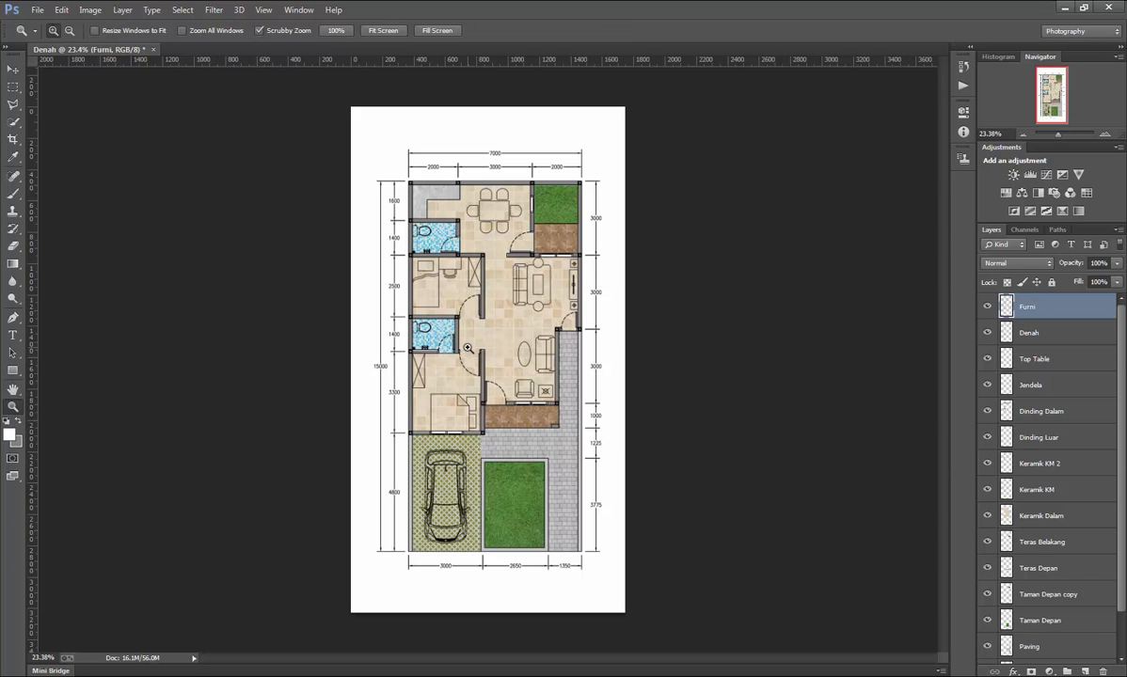
right_click(483, 352)
click(512, 364)
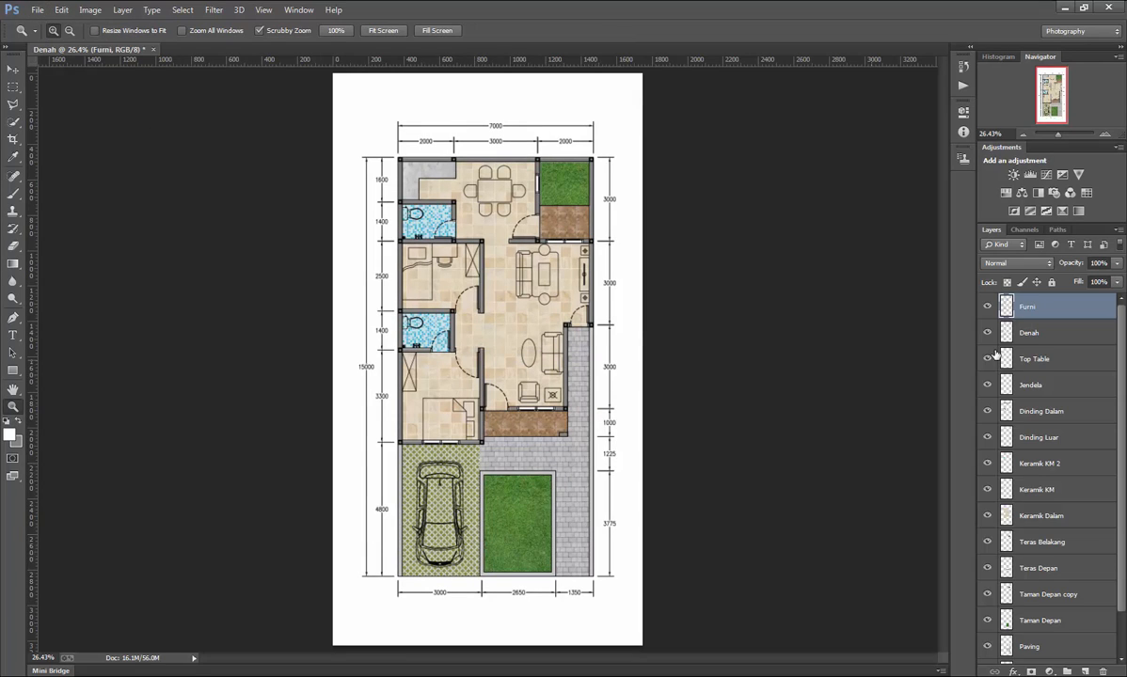
click(1046, 329)
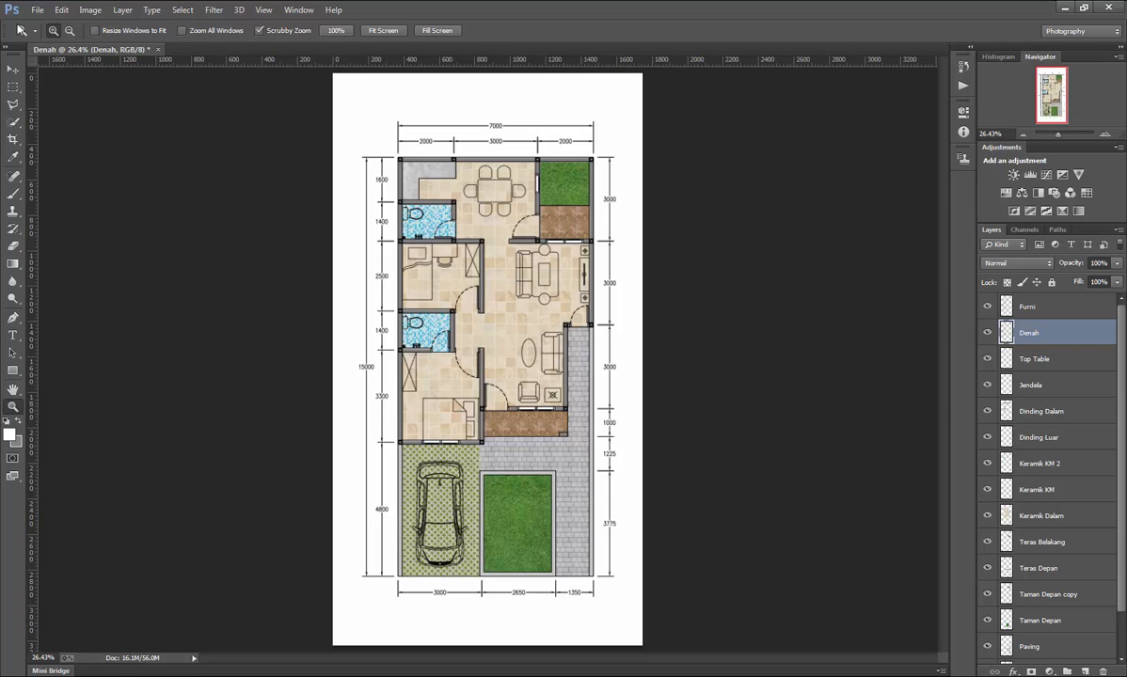
click(39, 11)
click(446, 498)
click(38, 10)
click(47, 34)
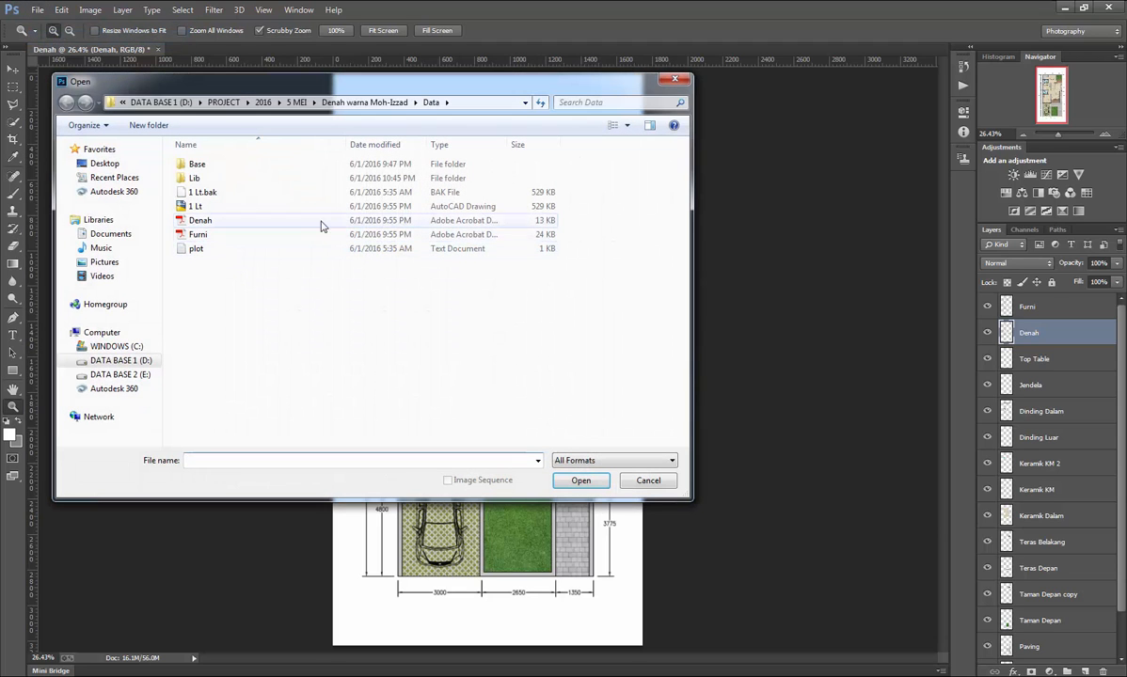
double_click(222, 165)
click(224, 369)
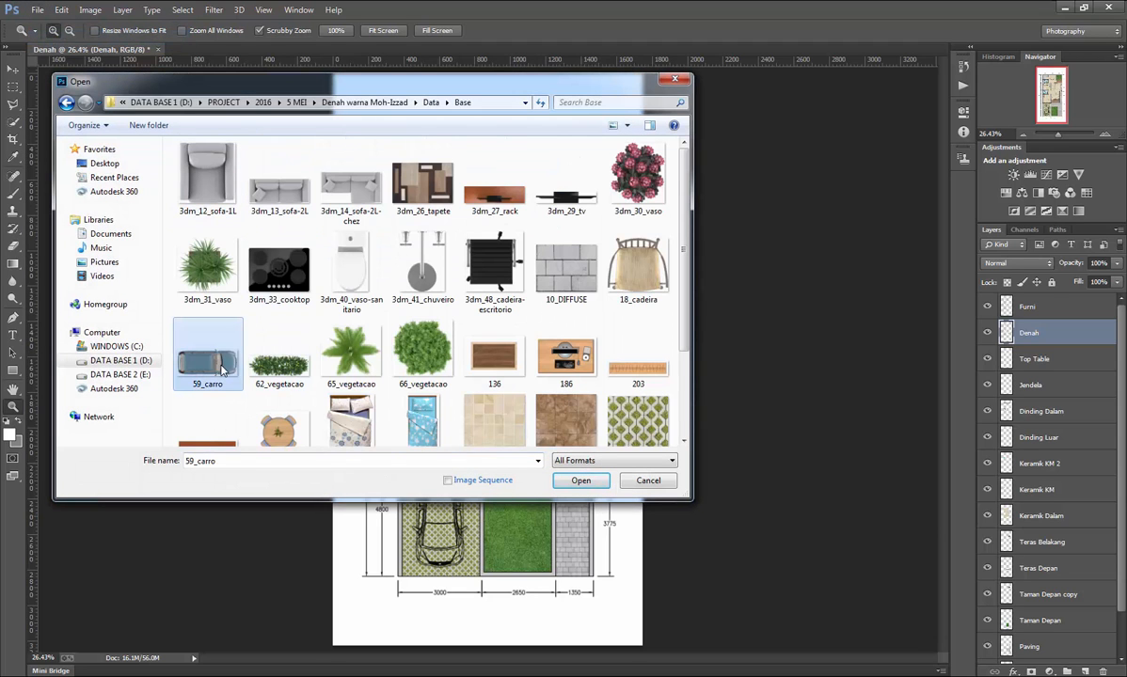
click(581, 480)
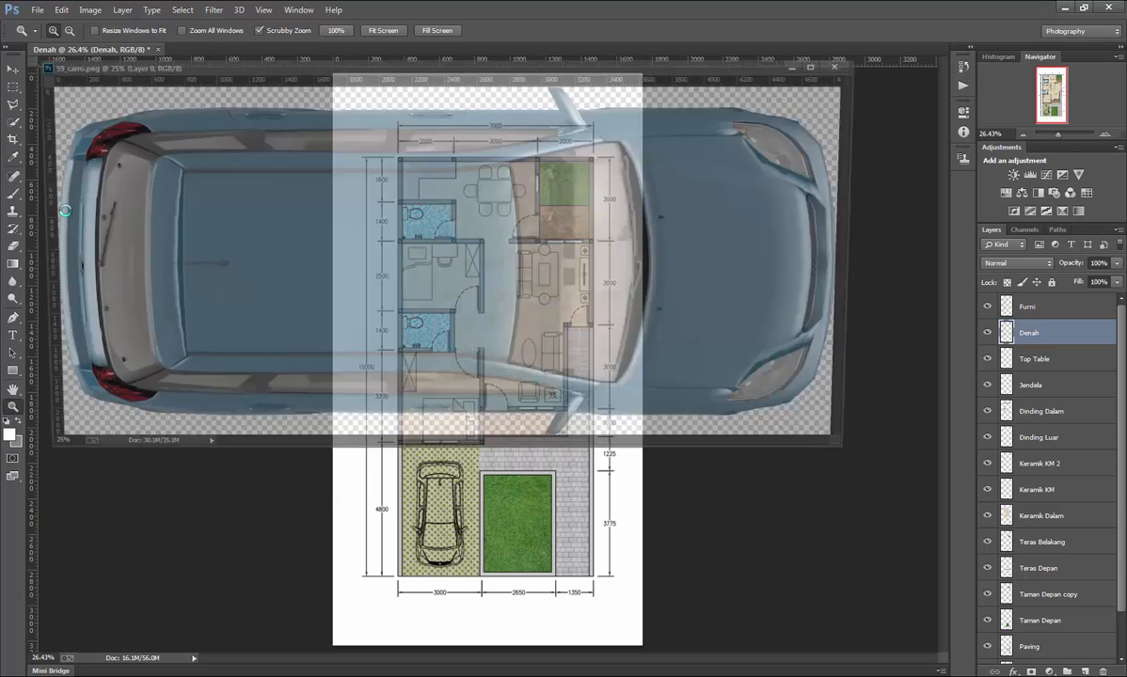
click(14, 71)
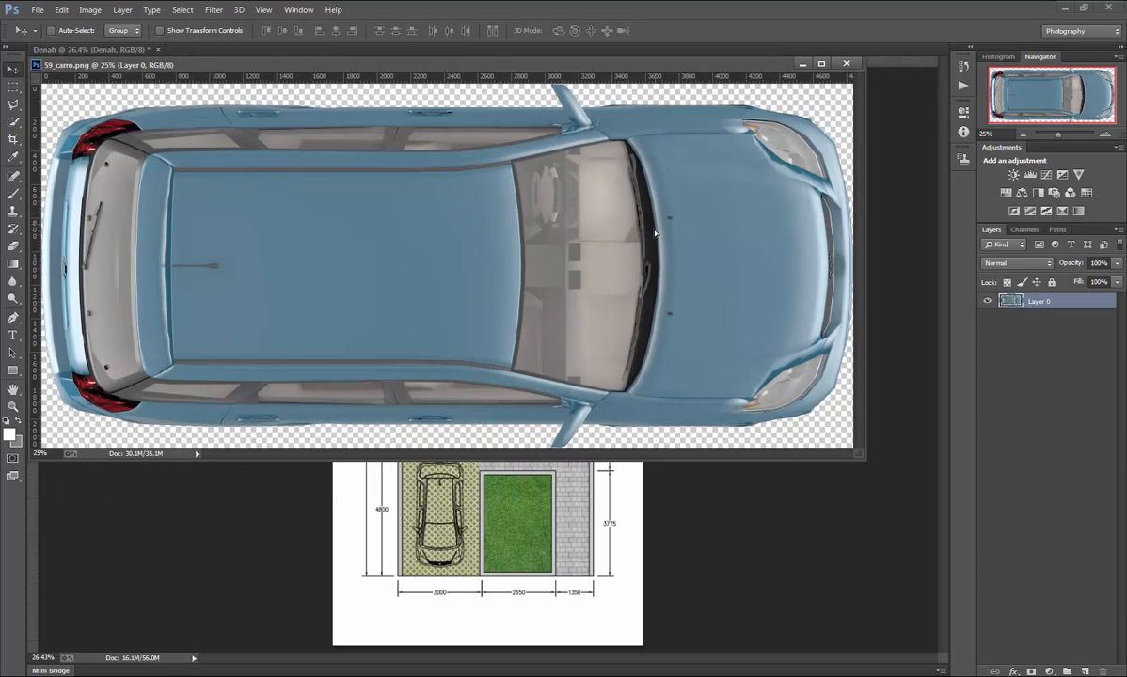
Copy the car image into the Denah document and close the 59_carro file.
drag(656, 232, 621, 476)
click(846, 60)
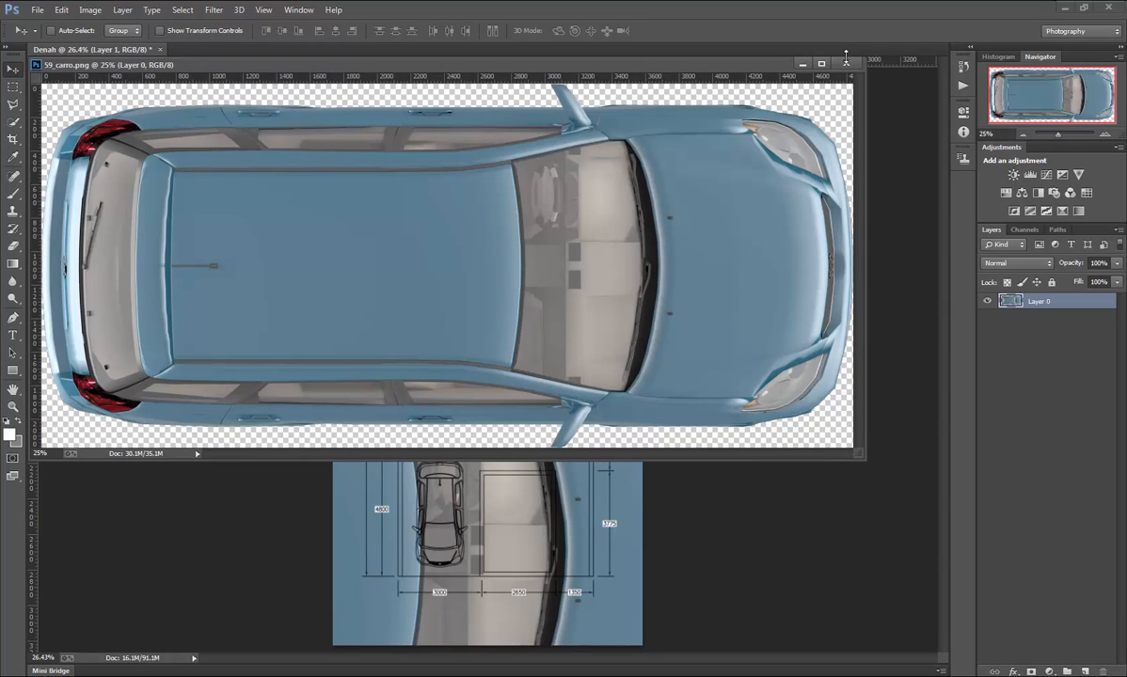
click(849, 65)
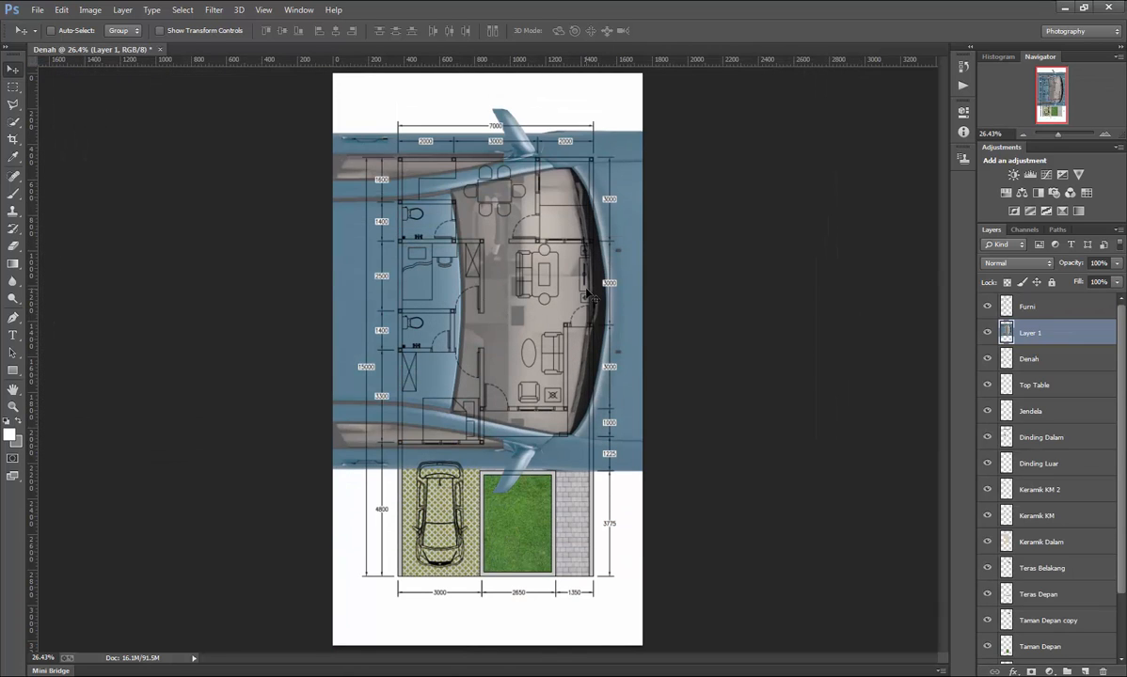
Scale the car image to about 34% and move it onto the floor plan.
key(ctrl+t)
scroll(589, 294, down, 5)
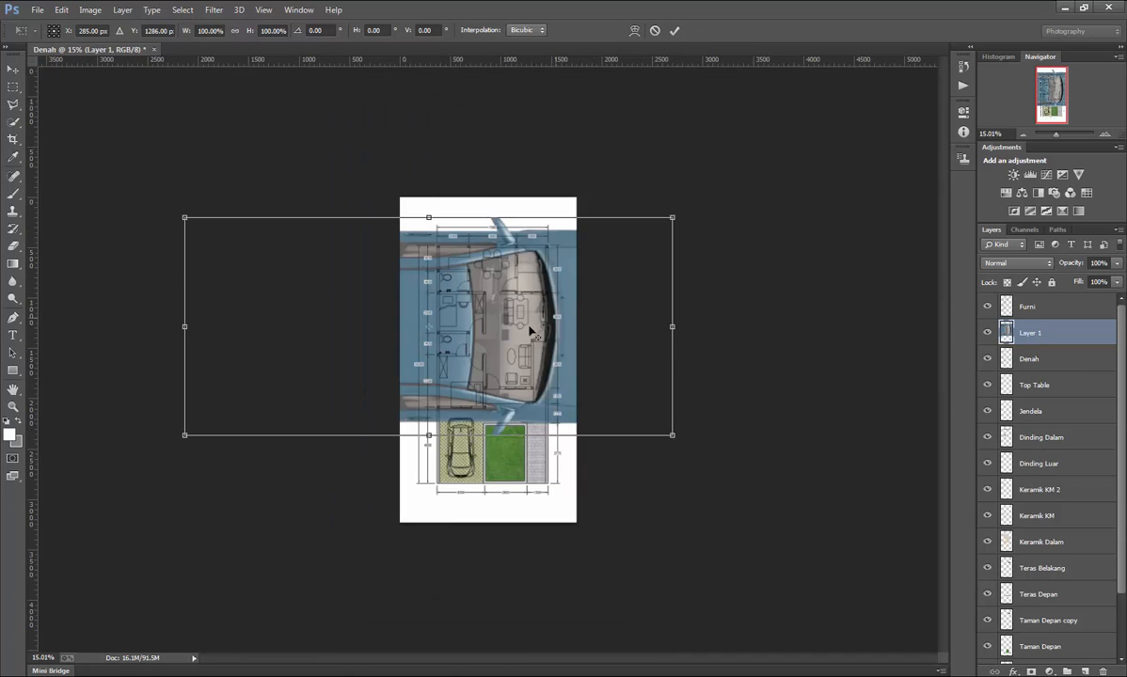
scroll(413, 337, up, 1)
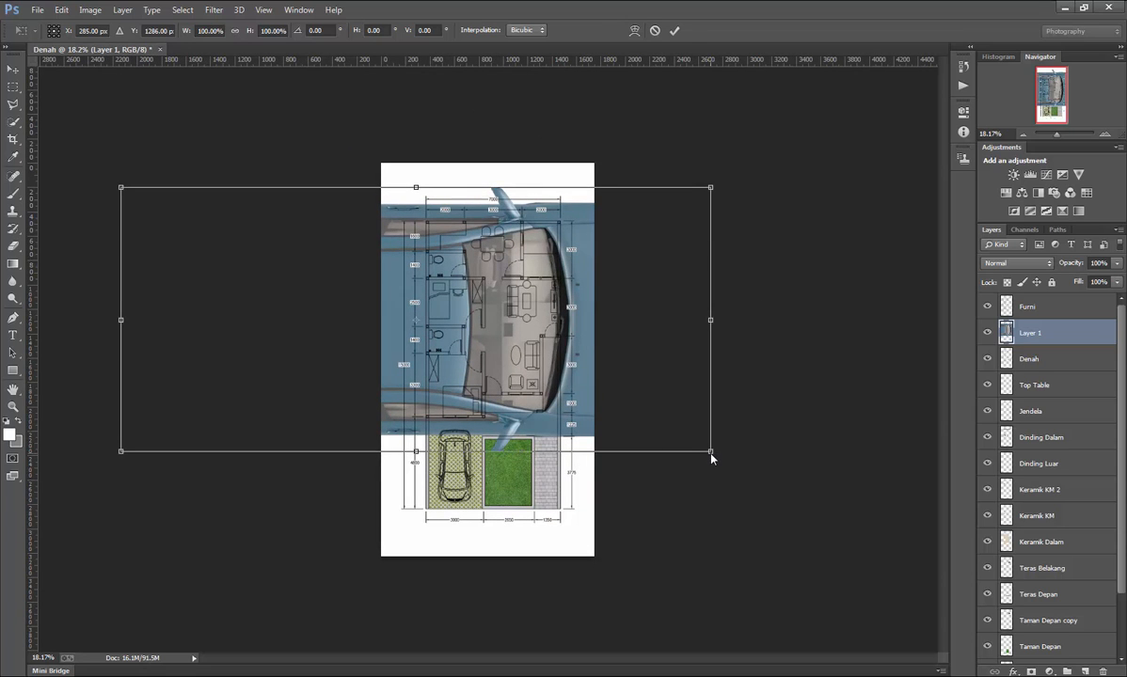
drag(712, 457, 321, 276)
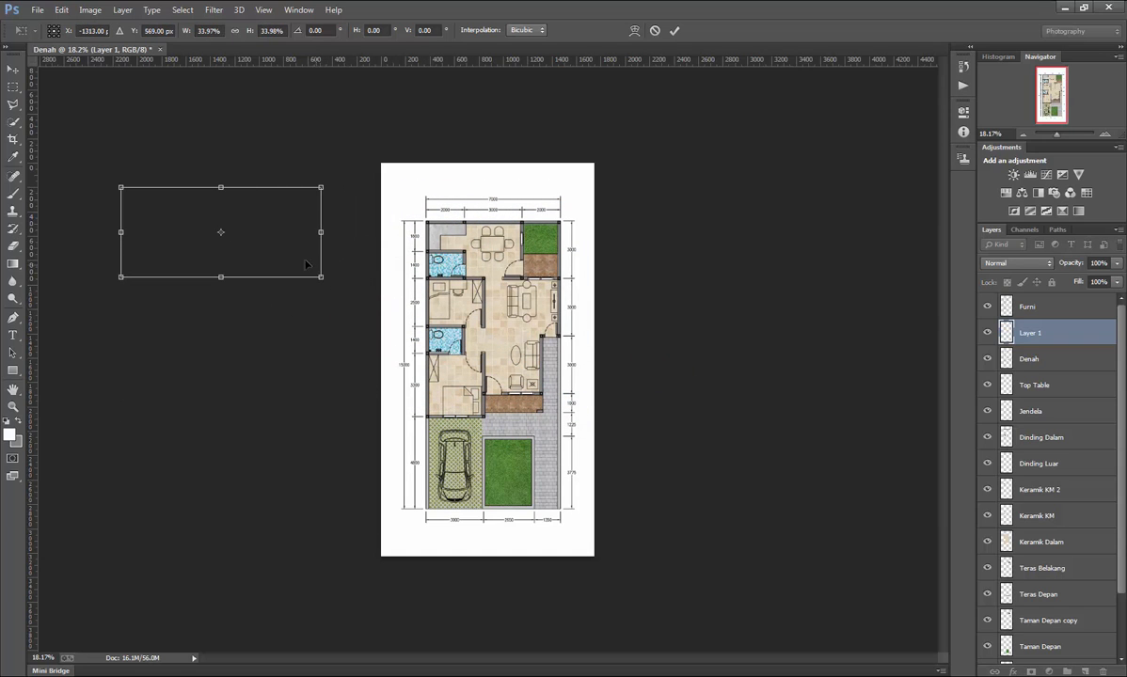
key(Return)
drag(261, 239, 513, 404)
Rotate the car 90° clockwise and shift it towards the carport side of the plan.
scroll(514, 405, up, 3)
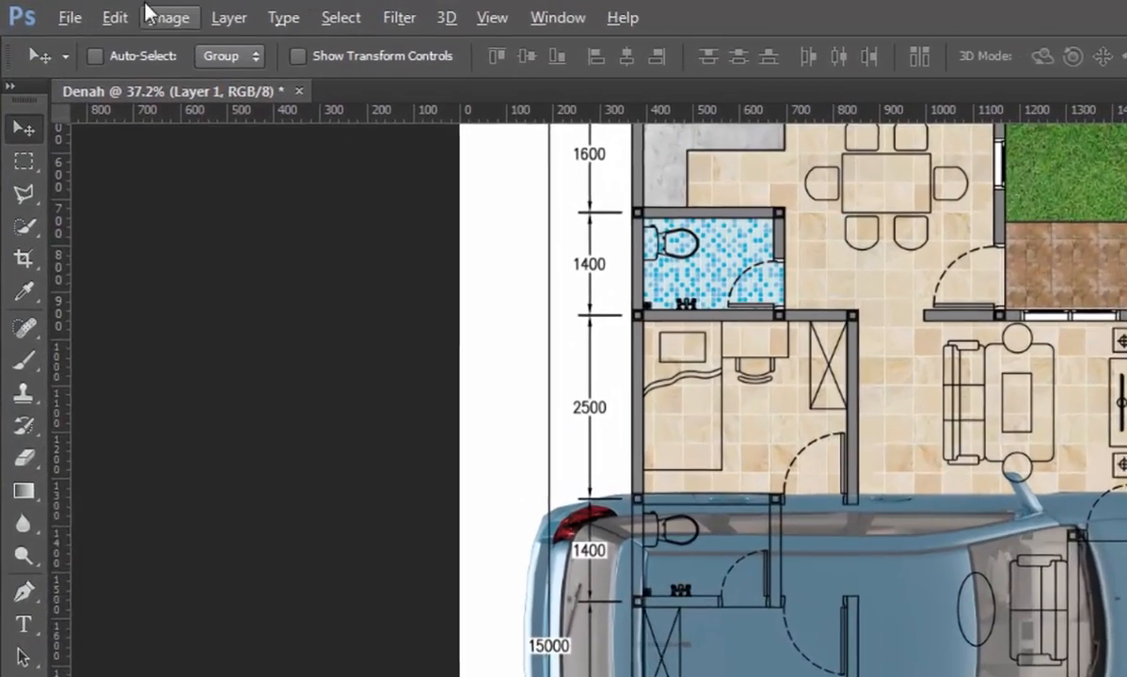
click(60, 11)
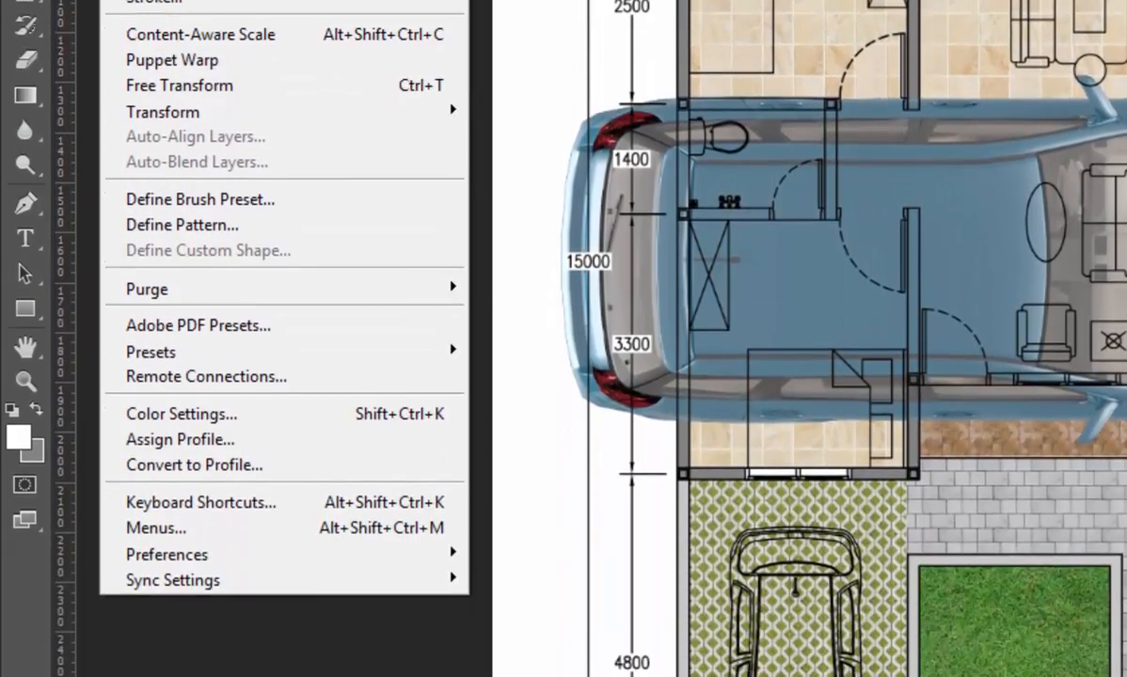
mouse_move(252, 111)
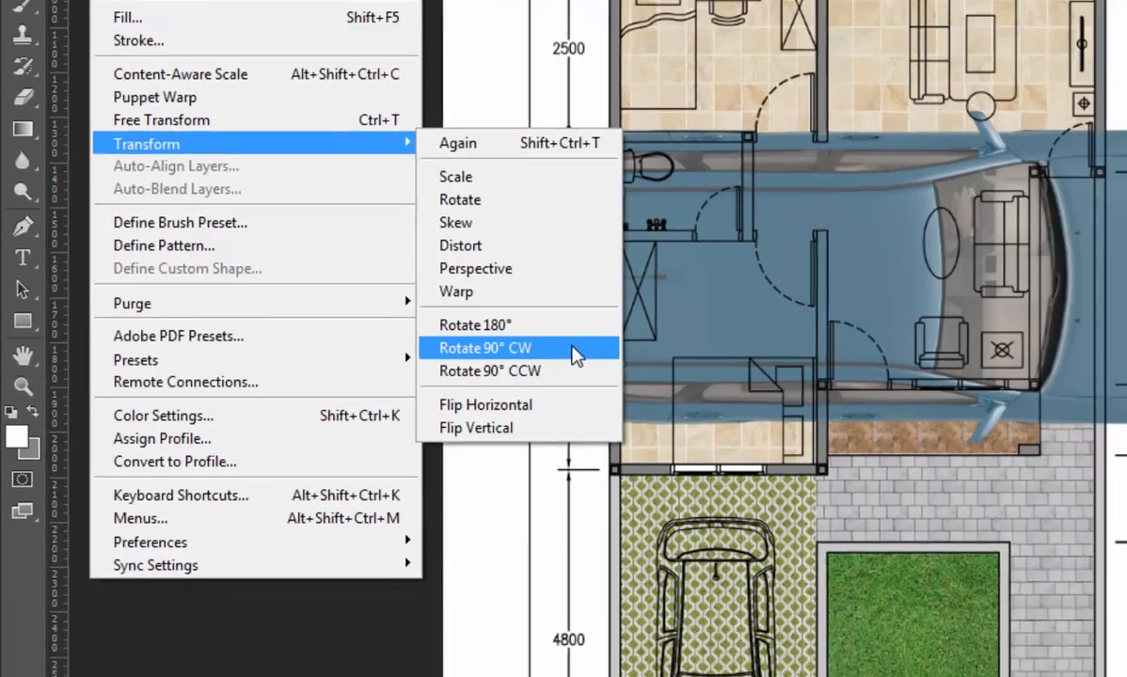
click(638, 339)
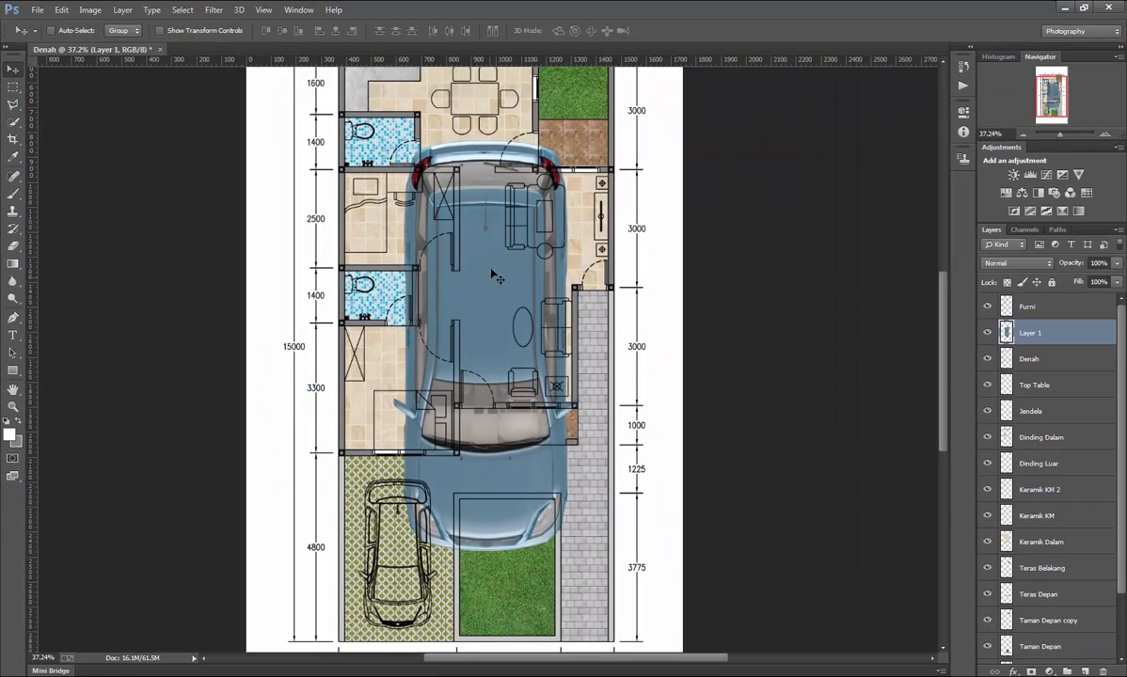
drag(493, 275, 438, 270)
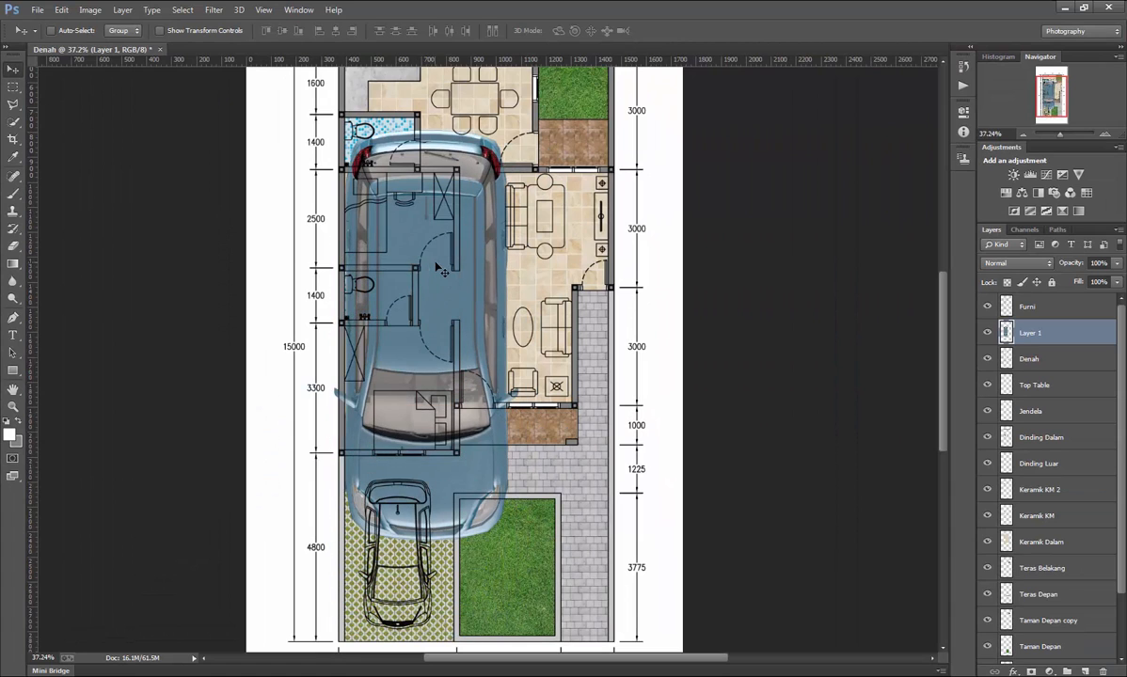
Scale the car to about 47% and move it down onto the carport paving.
key(ctrl+t)
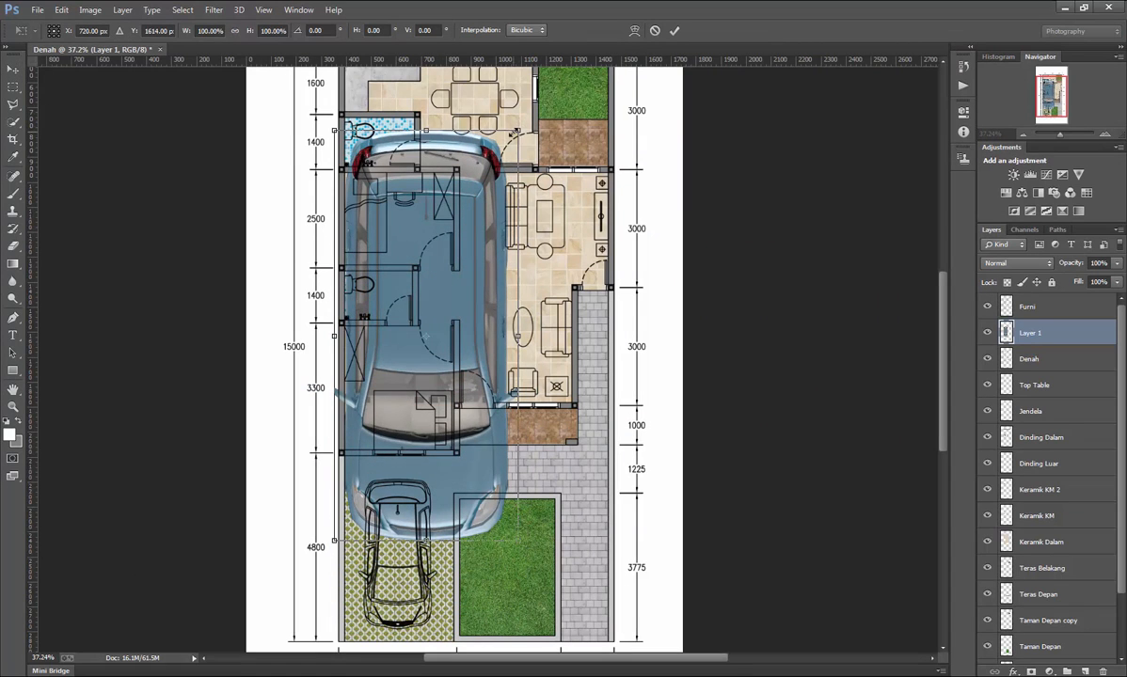
drag(516, 132, 420, 347)
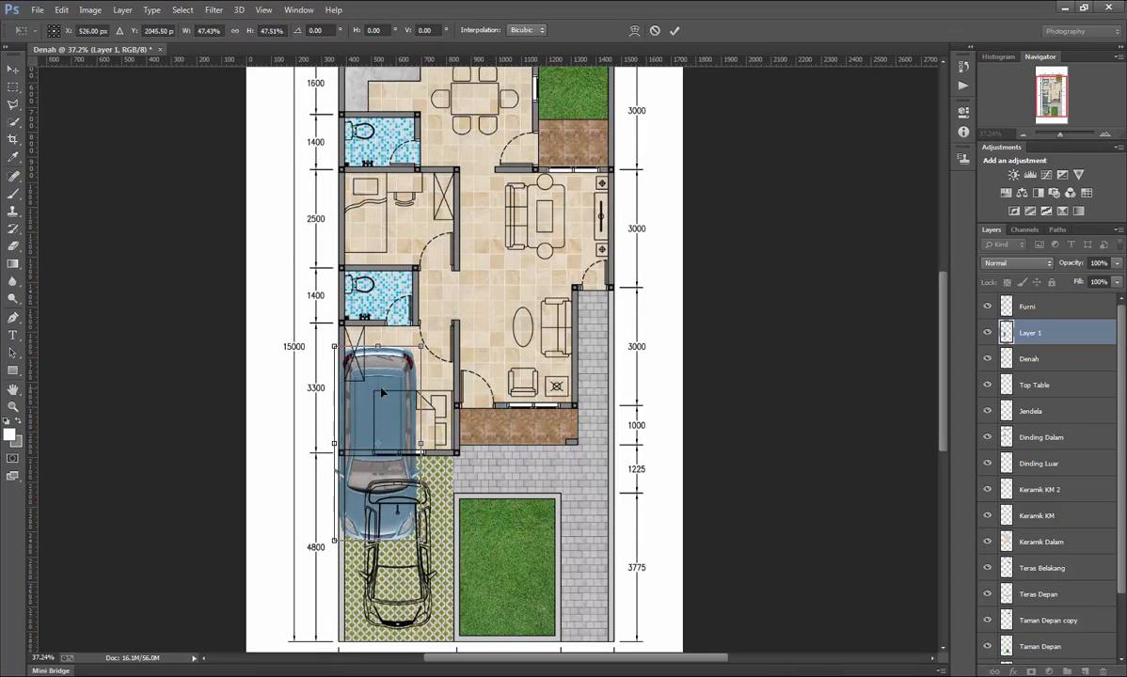
key(Return)
scroll(383, 393, down, 4)
drag(344, 264, 355, 369)
scroll(399, 405, up, 5)
Scale the car to about 79% and align it with the car outline drawn in the carport.
key(ctrl+t)
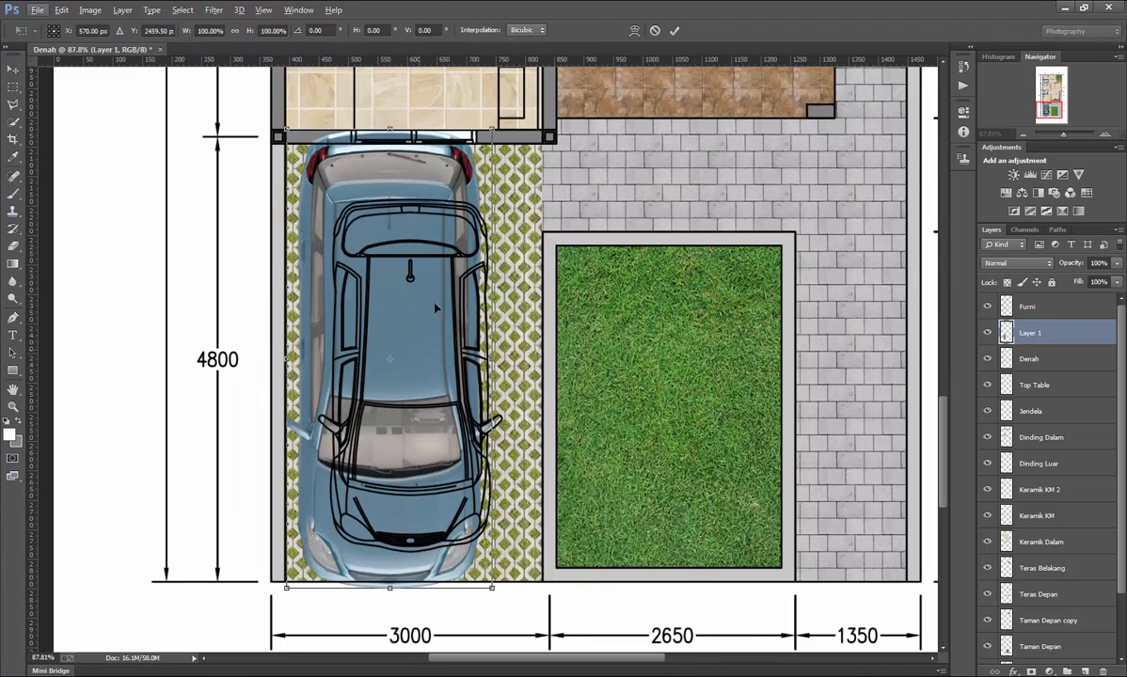
drag(492, 129, 419, 213)
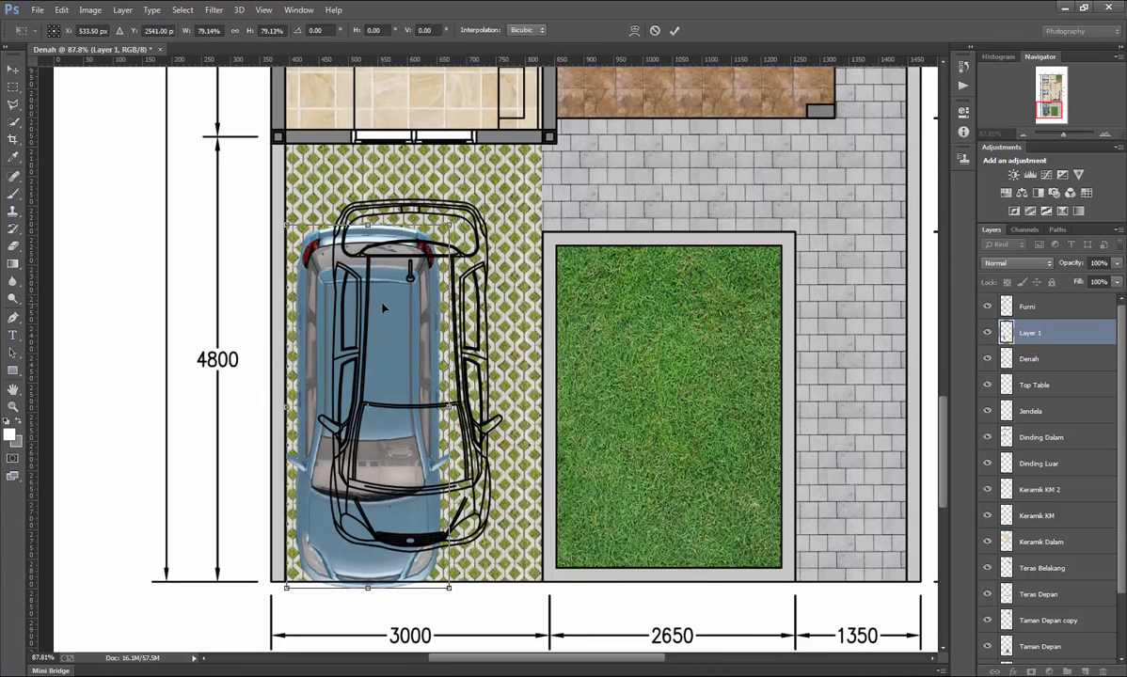
key(Return)
drag(368, 304, 414, 278)
key(Down)
key(Left)
key(Left)
key(Left)
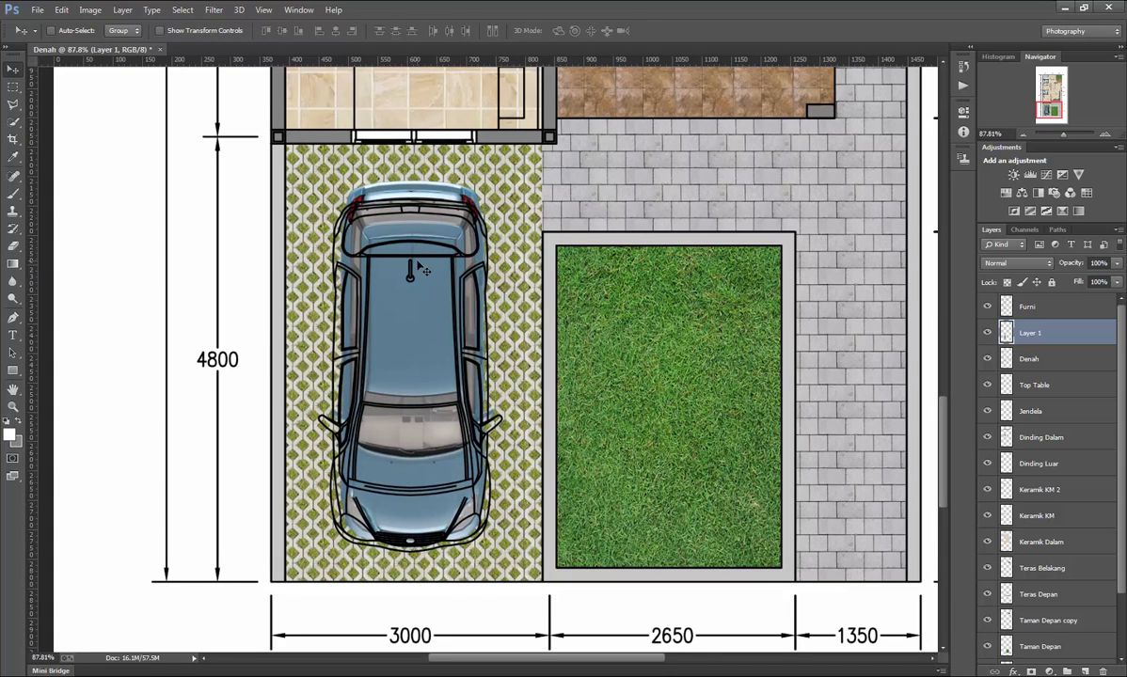
key(Down)
key(Down)
key(Down)
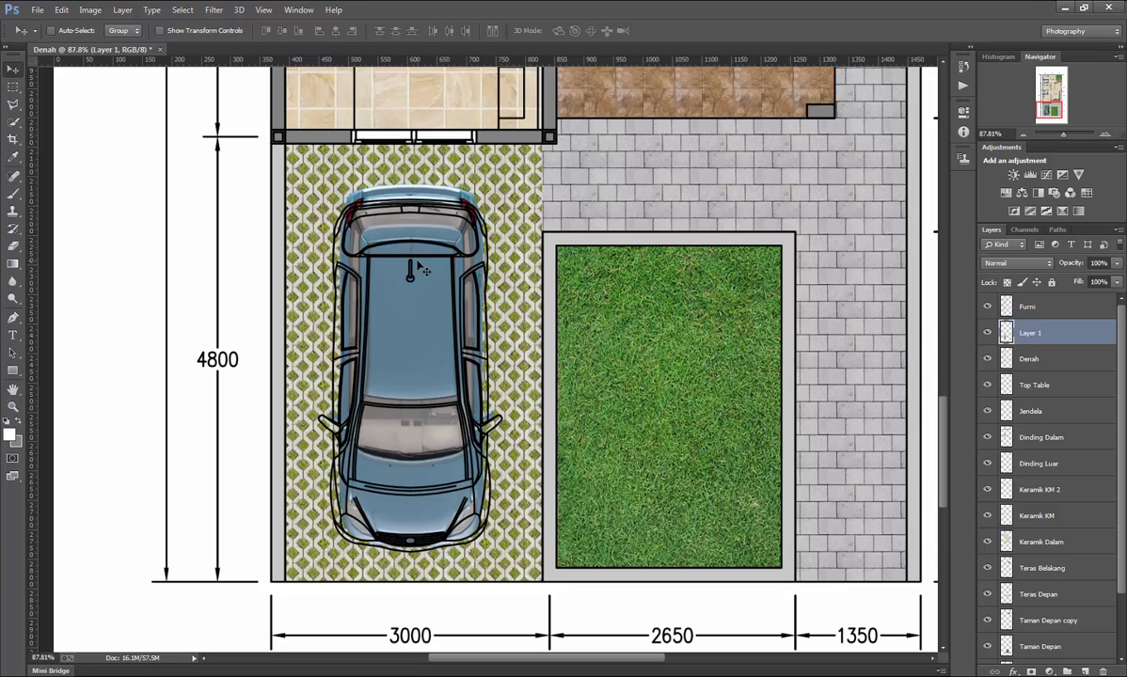
Shrink the car slightly from its rear corner so it fits within the drawn car outline.
key(ctrl+t)
drag(490, 186, 485, 198)
key(Return)
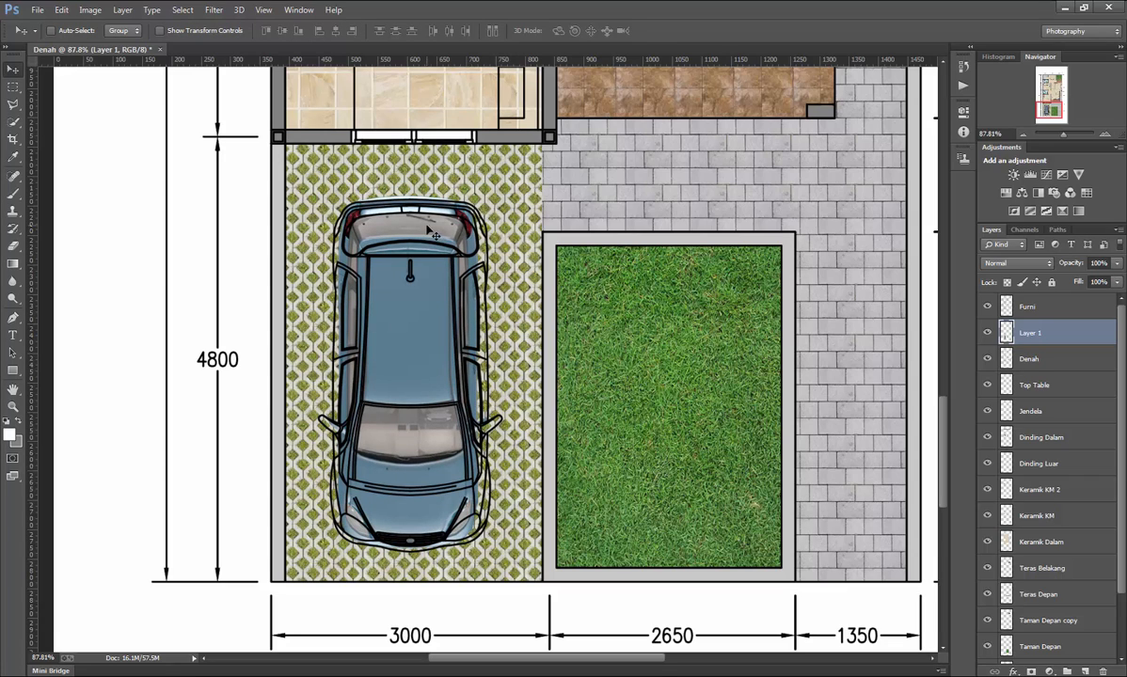
Move the car layer above the Furni layer and rename it as Mobil.
mouse_move(1070, 337)
mouse_down()
mouse_move(1030, 299)
mouse_move(1012, 301)
mouse_up()
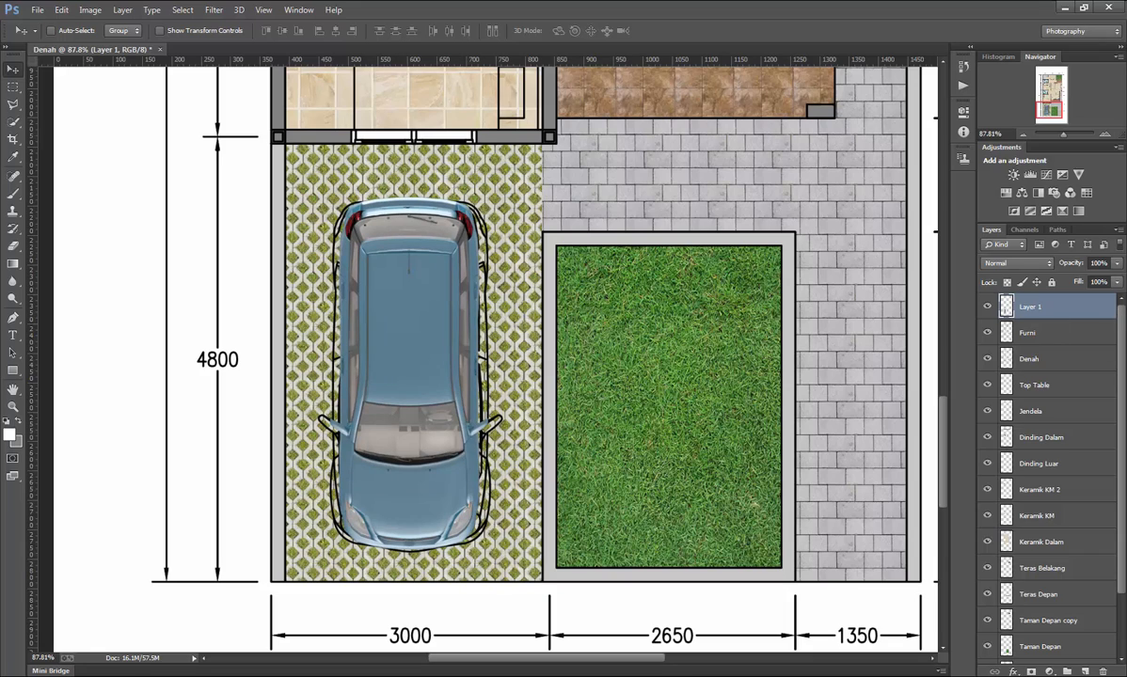
double_click(1029, 308)
key(Return)
Adjust the Mobil layer's Brightness/Contrast with brightness 5 and contrast 10.
scroll(536, 302, down, 1)
scroll(565, 320, down, 5)
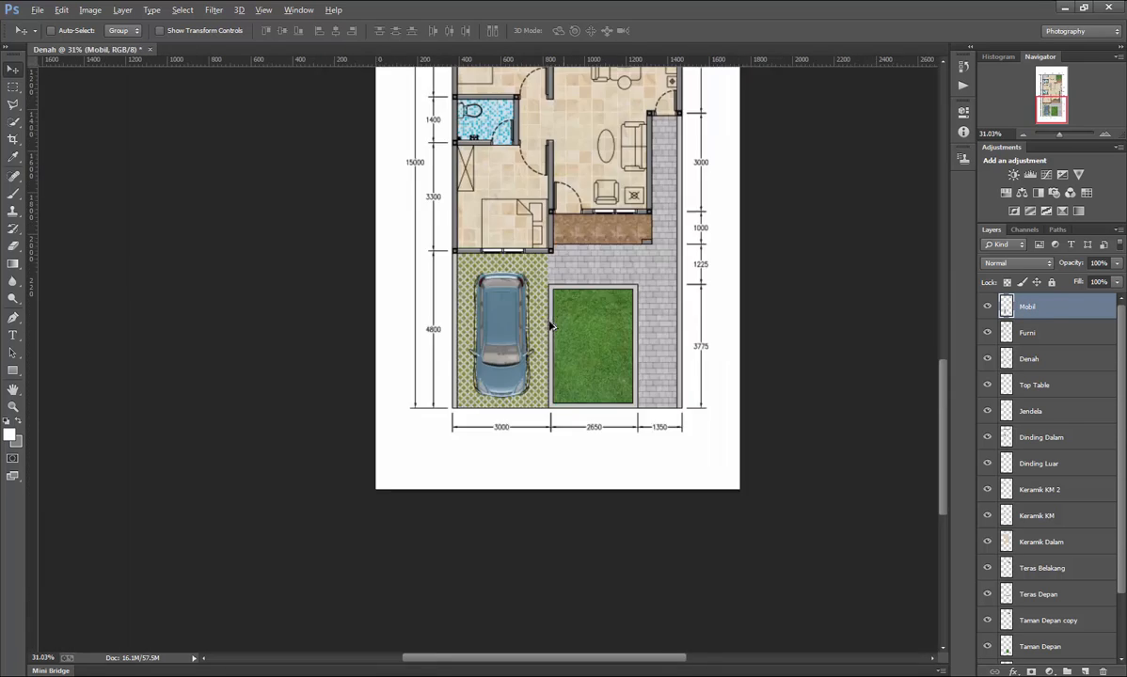
scroll(565, 324, up, 2)
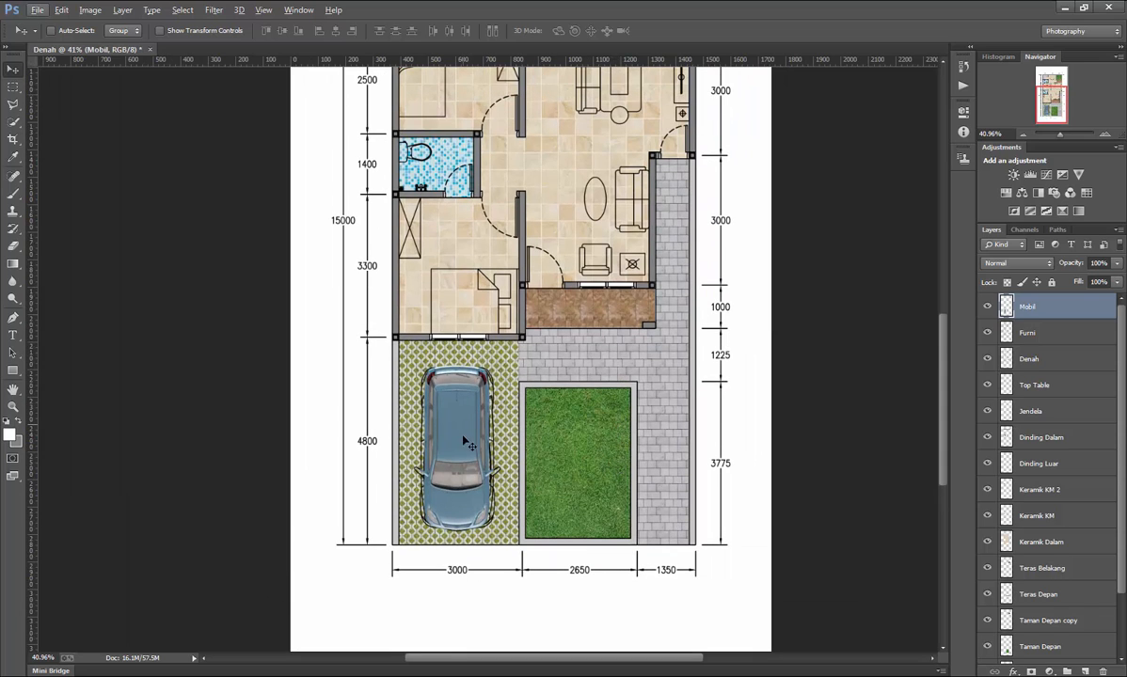
scroll(545, 390, up, 1)
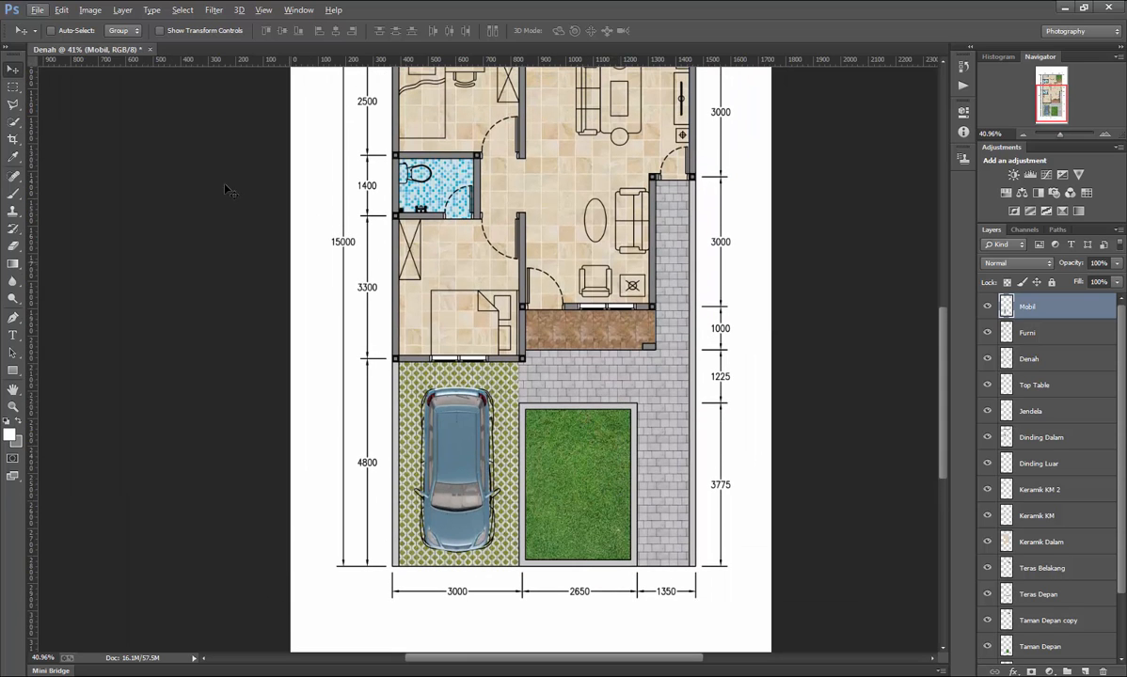
click(97, 12)
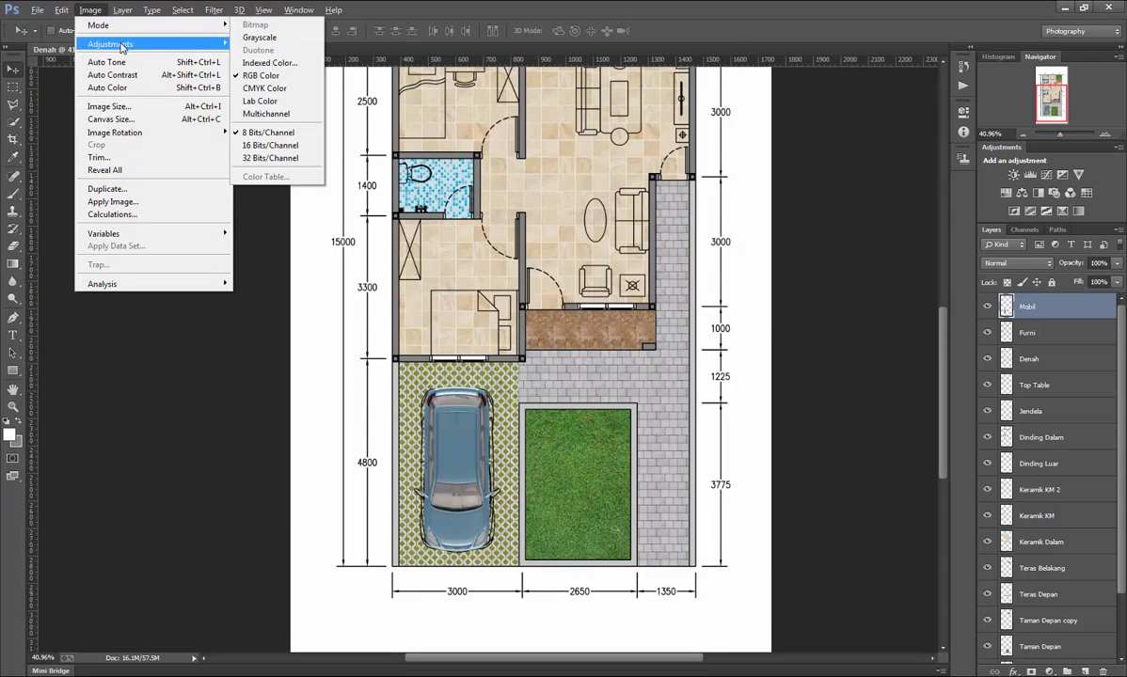
mouse_move(121, 47)
click(278, 43)
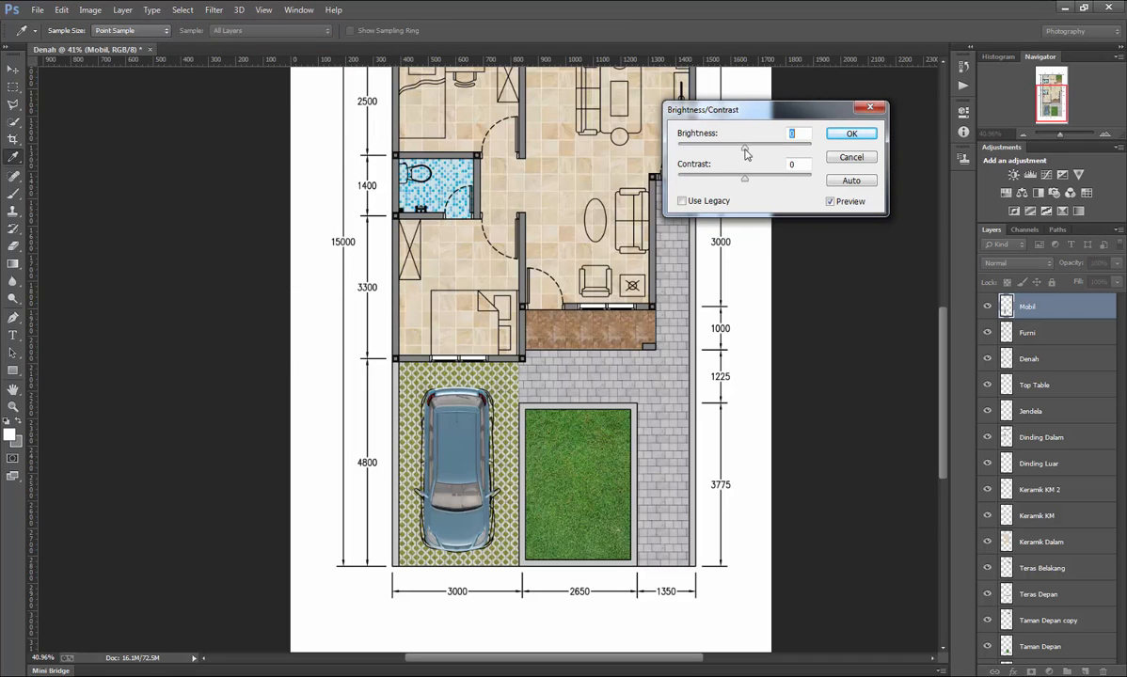
mouse_move(744, 153)
mouse_down()
mouse_move(756, 151)
mouse_move(744, 148)
mouse_up()
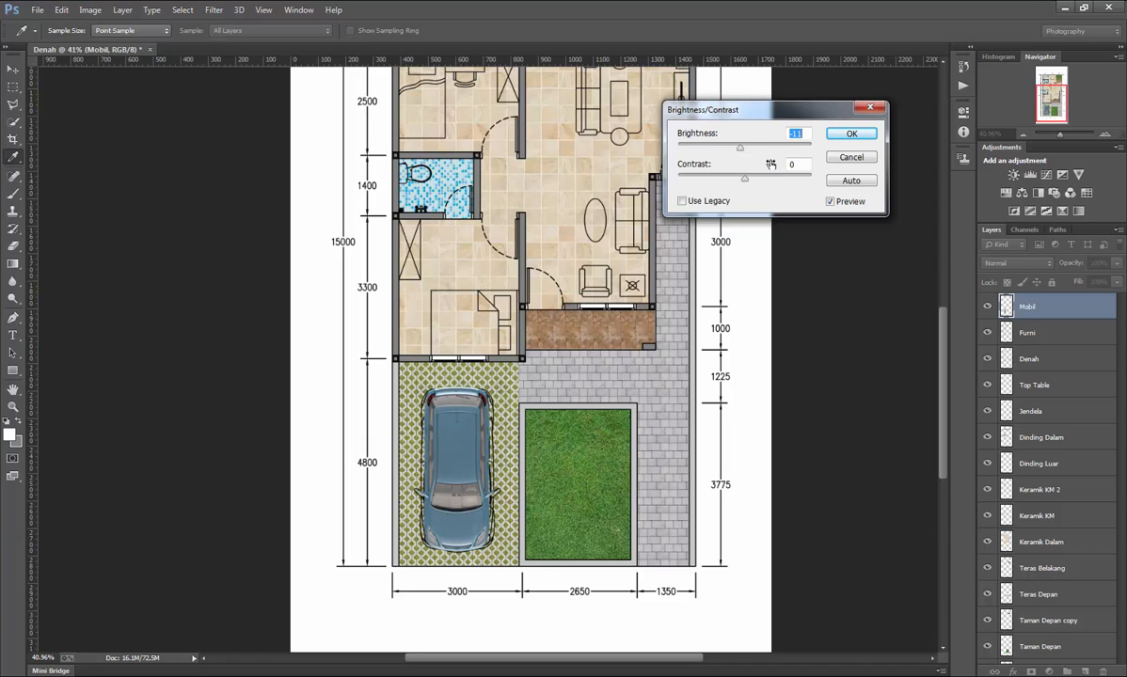
key(BackSpace)
text(5)
key(Tab)
text(10)
click(851, 133)
key(v)
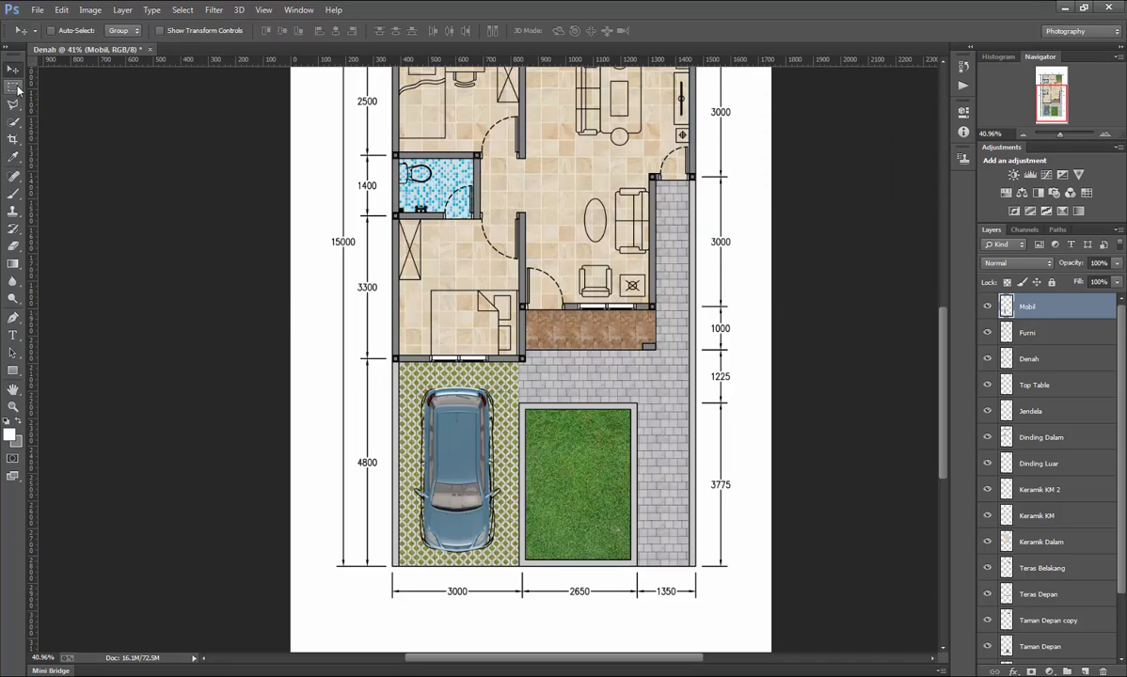
click(14, 86)
scroll(758, 434, up, 2)
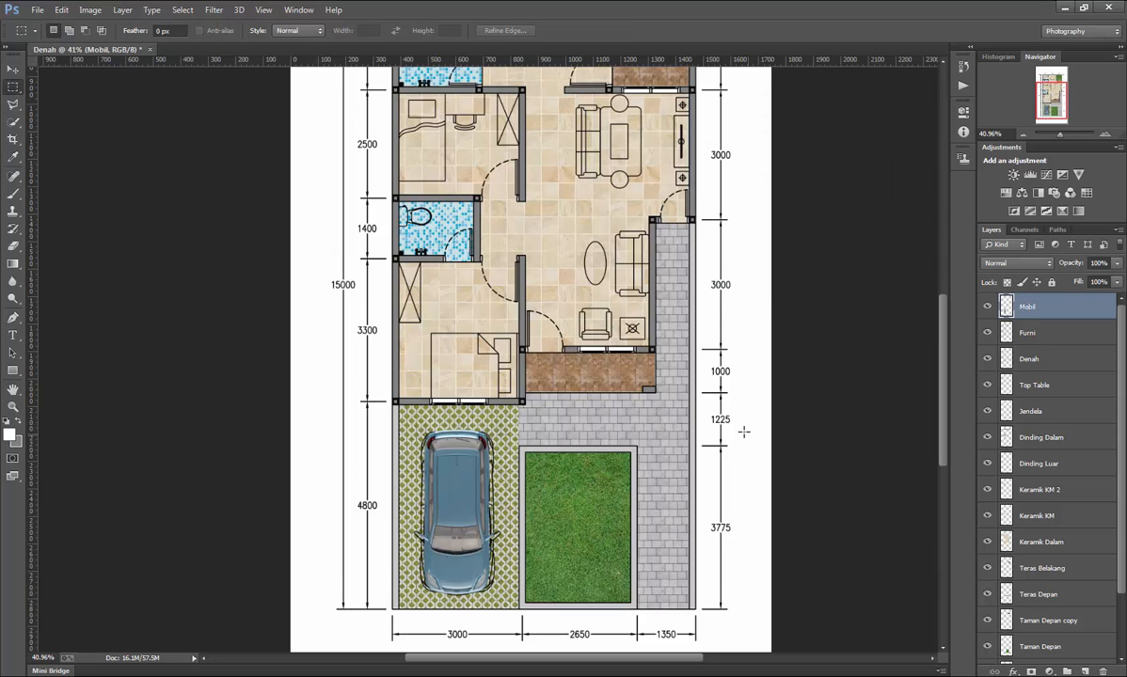
scroll(946, 425, up, 3)
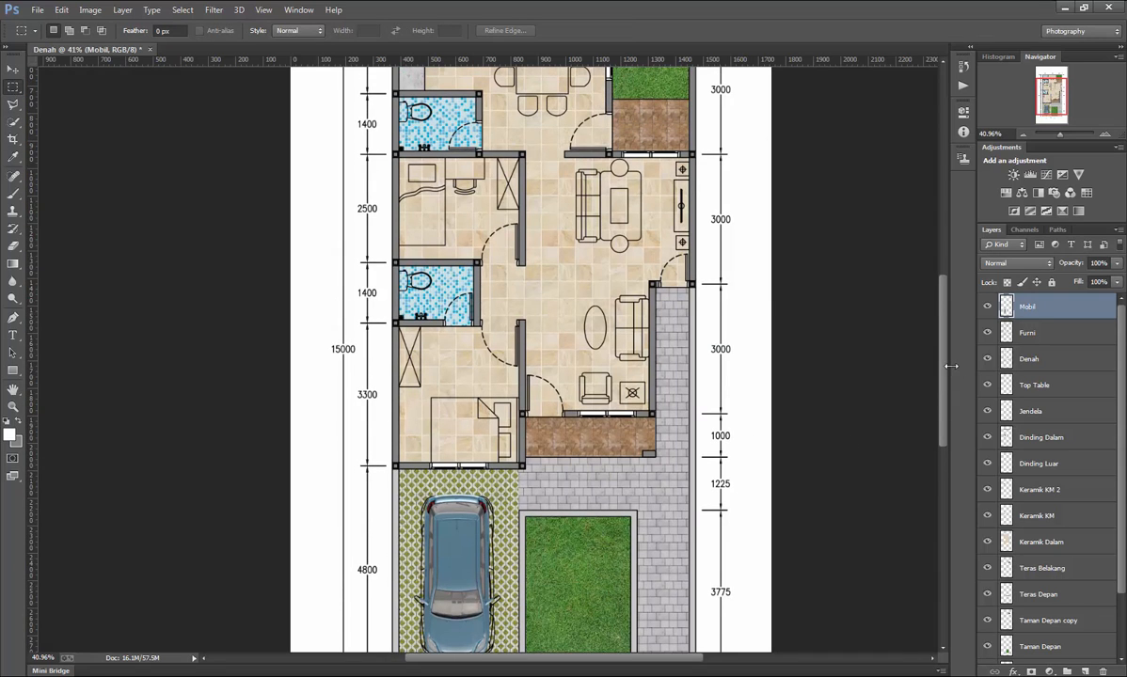
scroll(944, 340, down, 12)
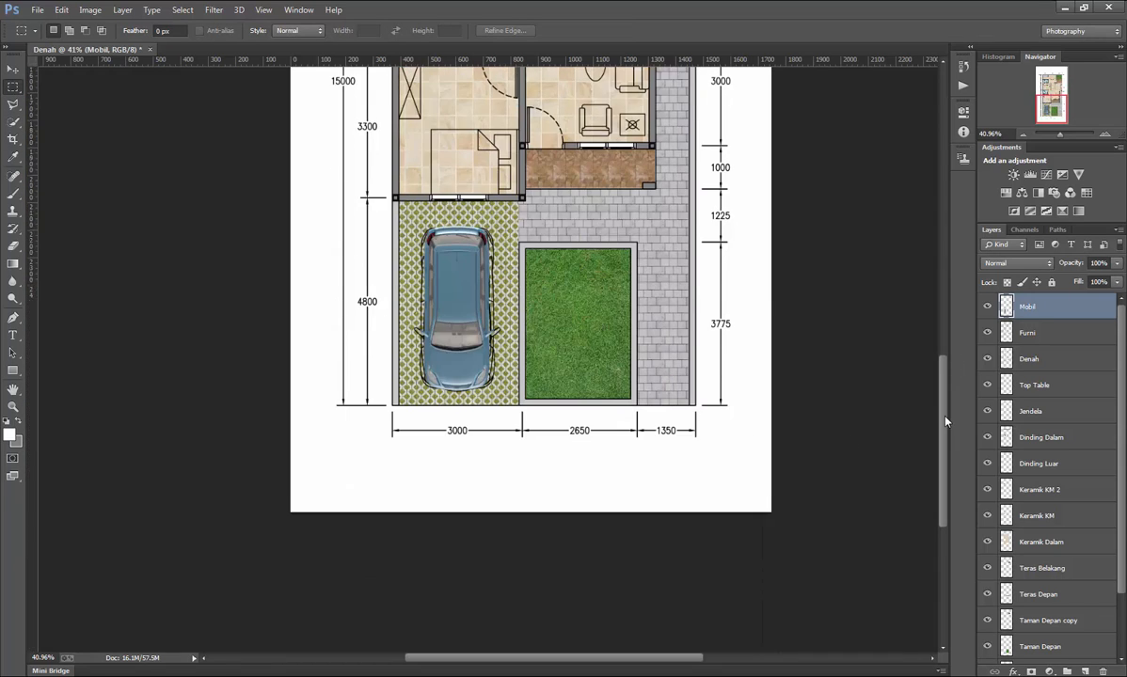
scroll(884, 389, up, 4)
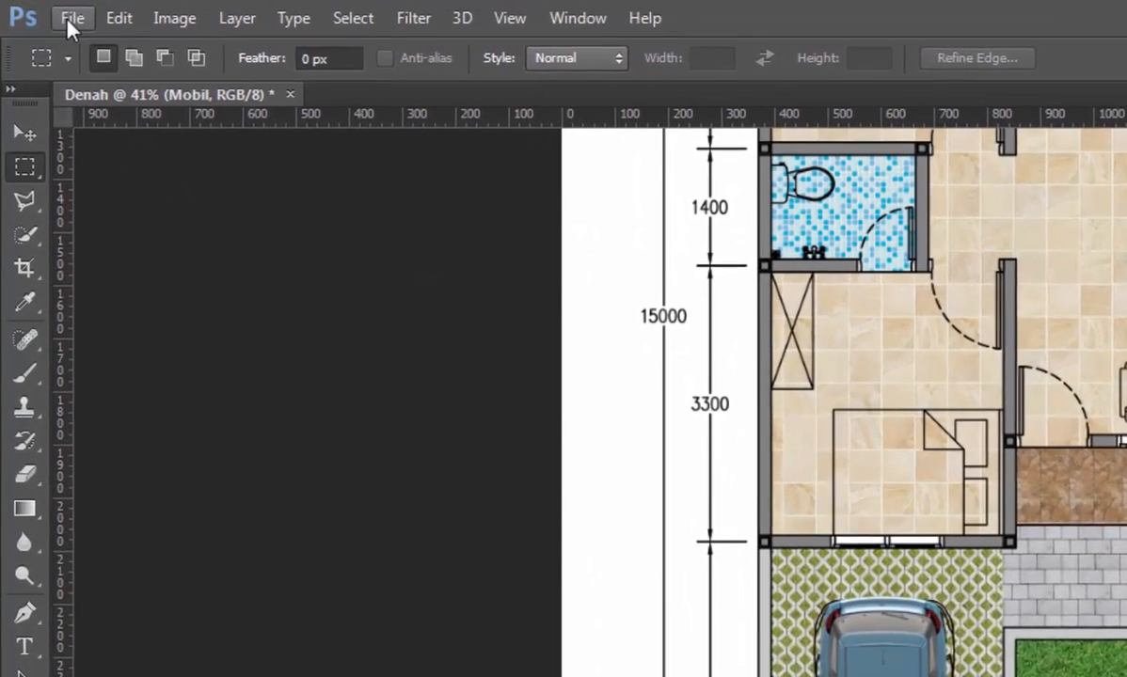
Open the plant image 65_vegetacao from the Base folder.
click(36, 9)
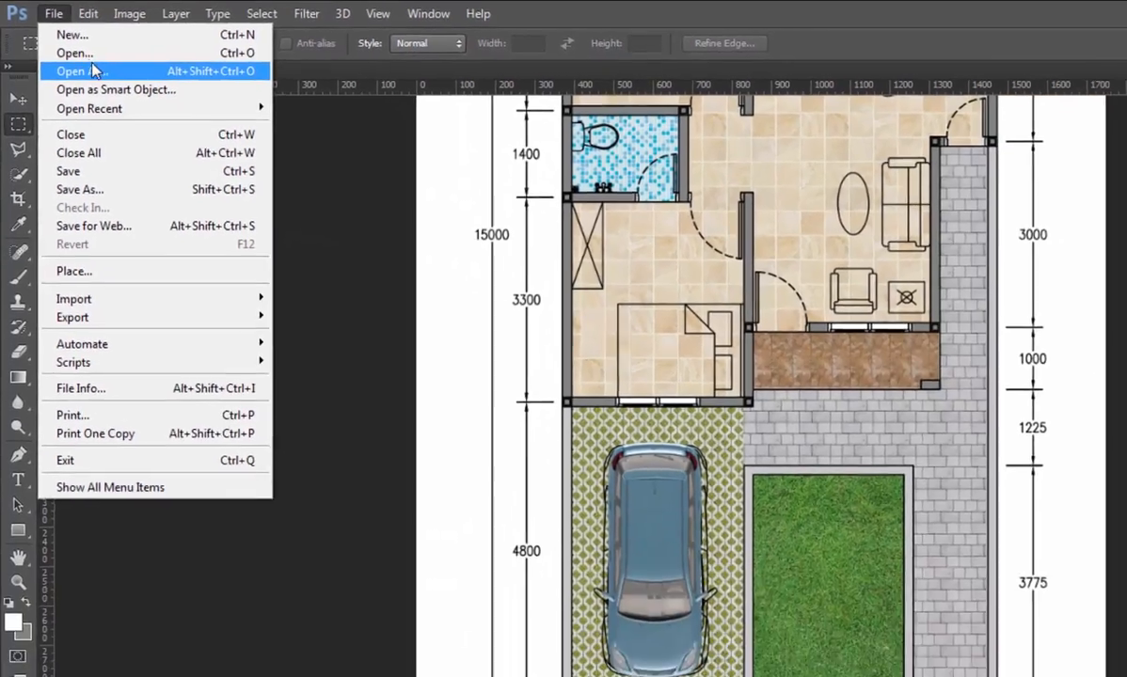
click(75, 53)
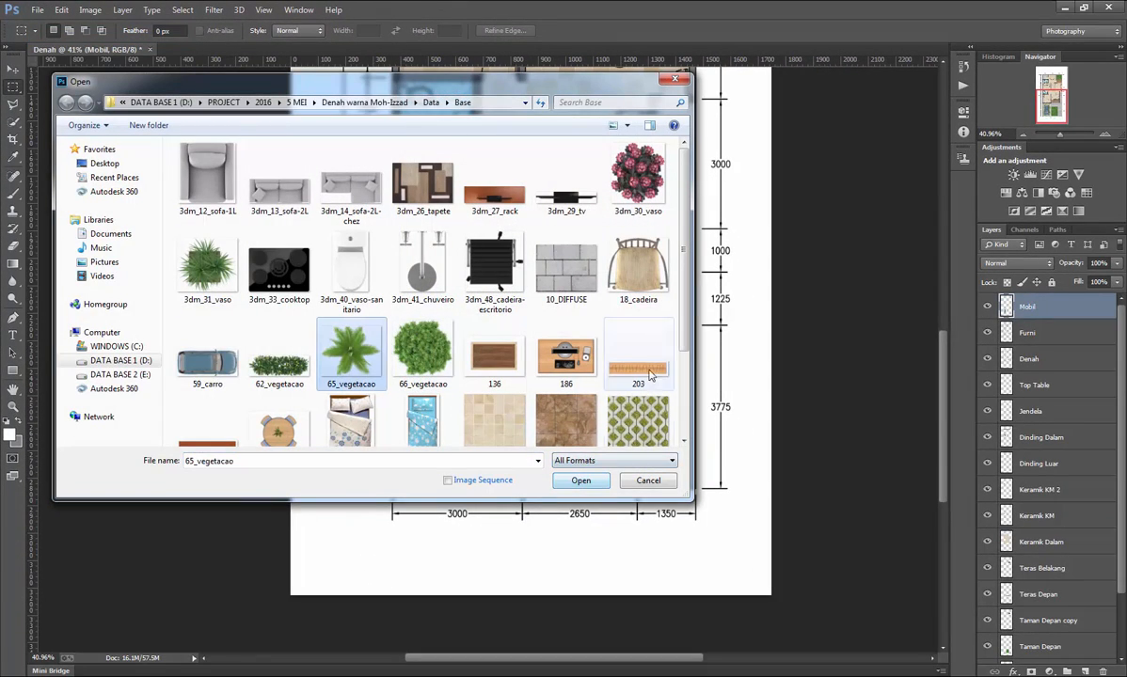
drag(683, 304, 684, 340)
click(592, 480)
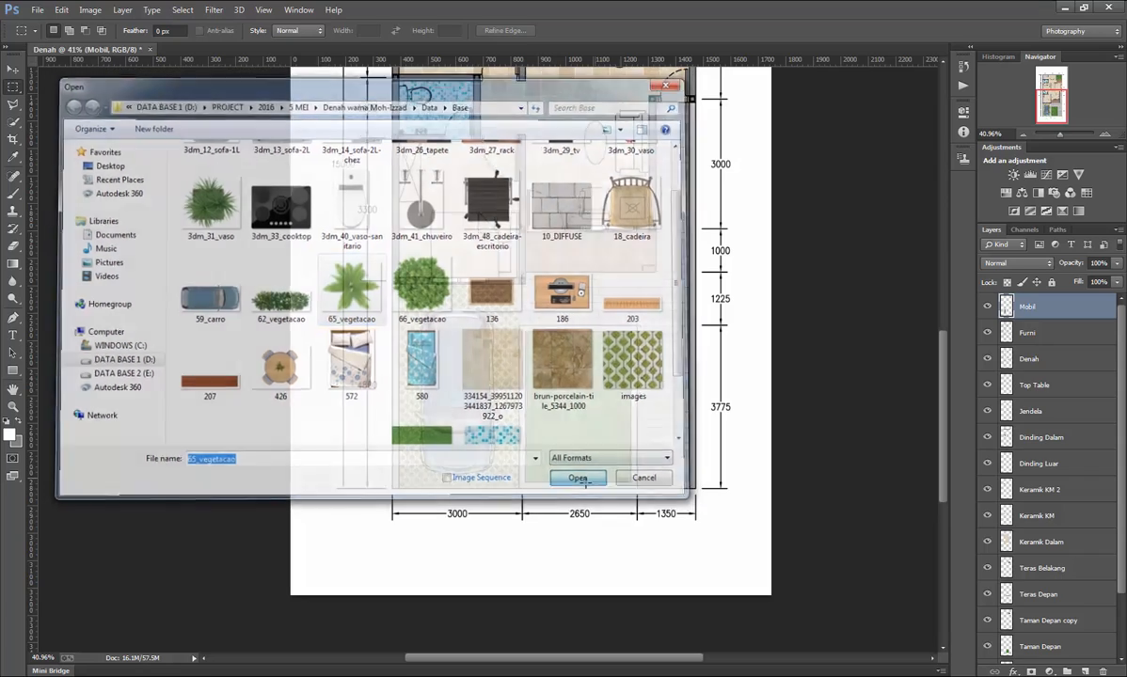
Copy the plant image into the Denah document and close the 65_vegetacao file.
click(12, 68)
drag(318, 261, 577, 272)
click(523, 63)
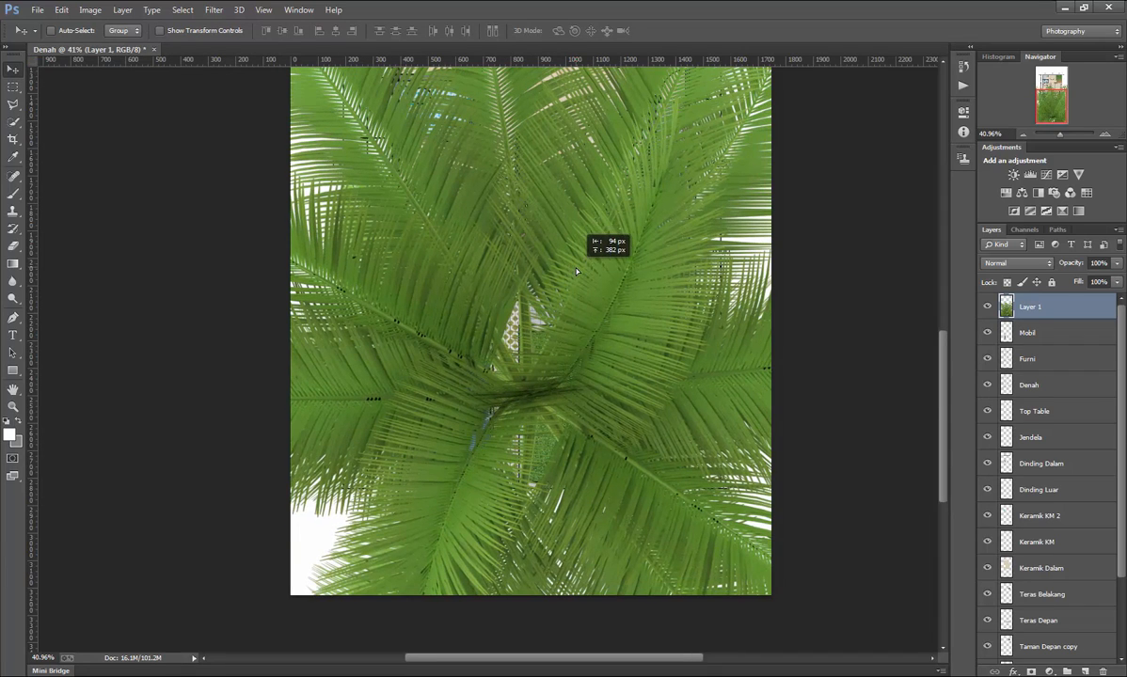
Rename the imported plant's layer as Pohon 1.
double_click(1025, 309)
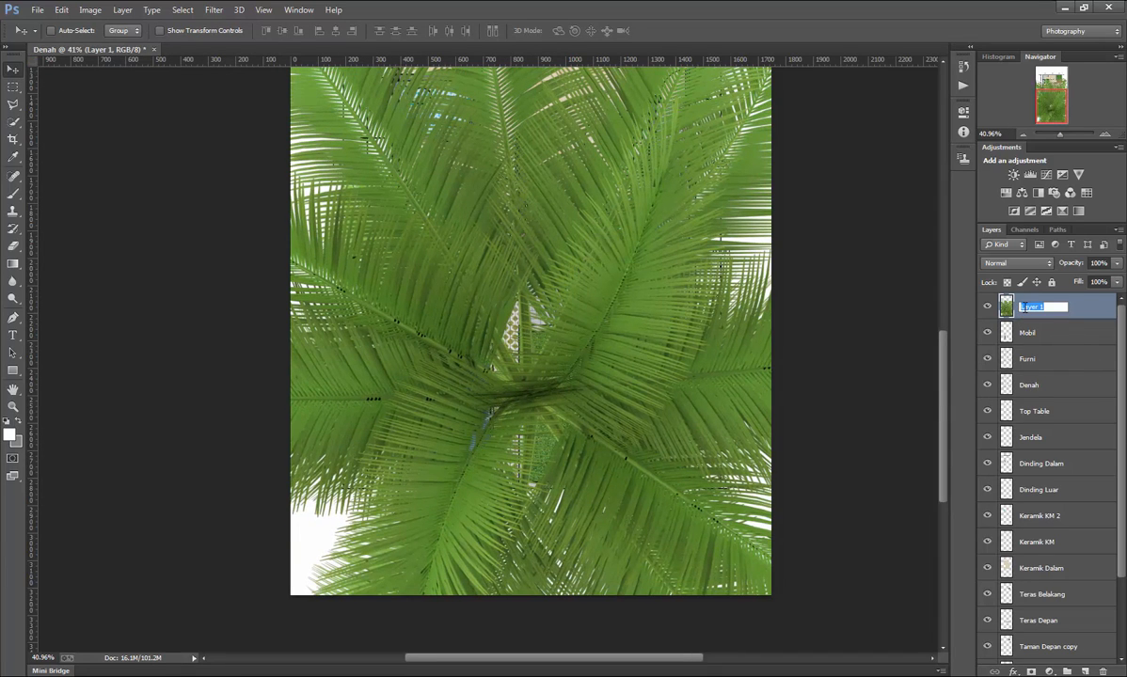
text(Pohon 1)
key(Return)
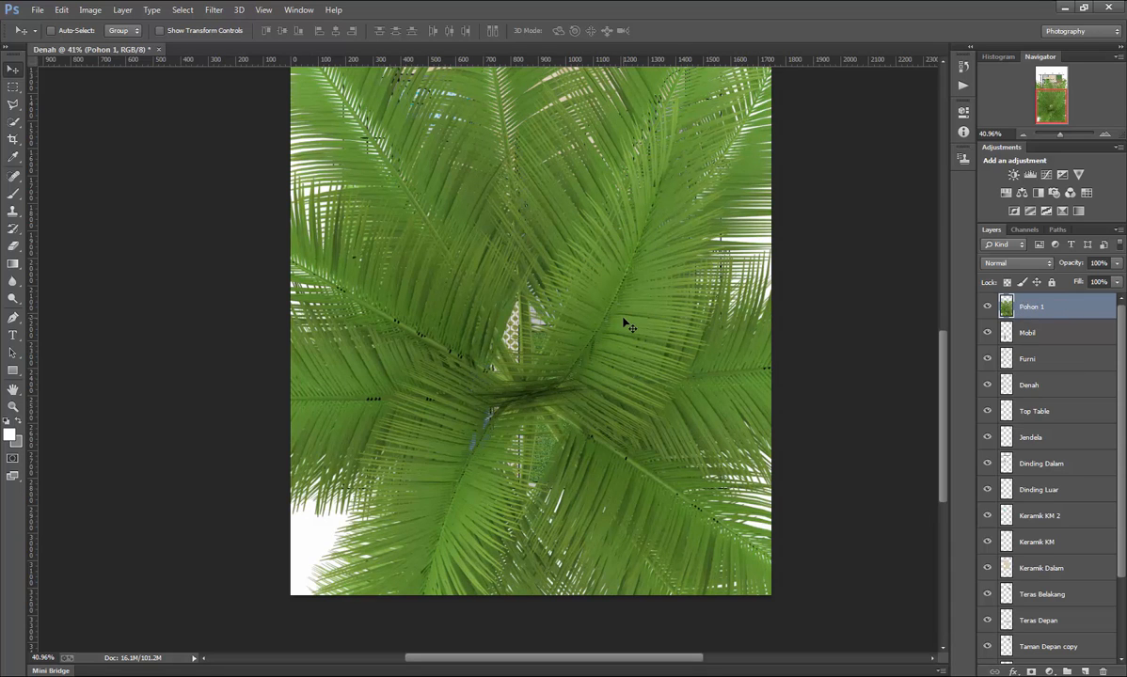
Scale the palm on the Pohon 1 layer to about 24% and place it over the front garden.
key(ctrl+t)
scroll(623, 323, down, 5)
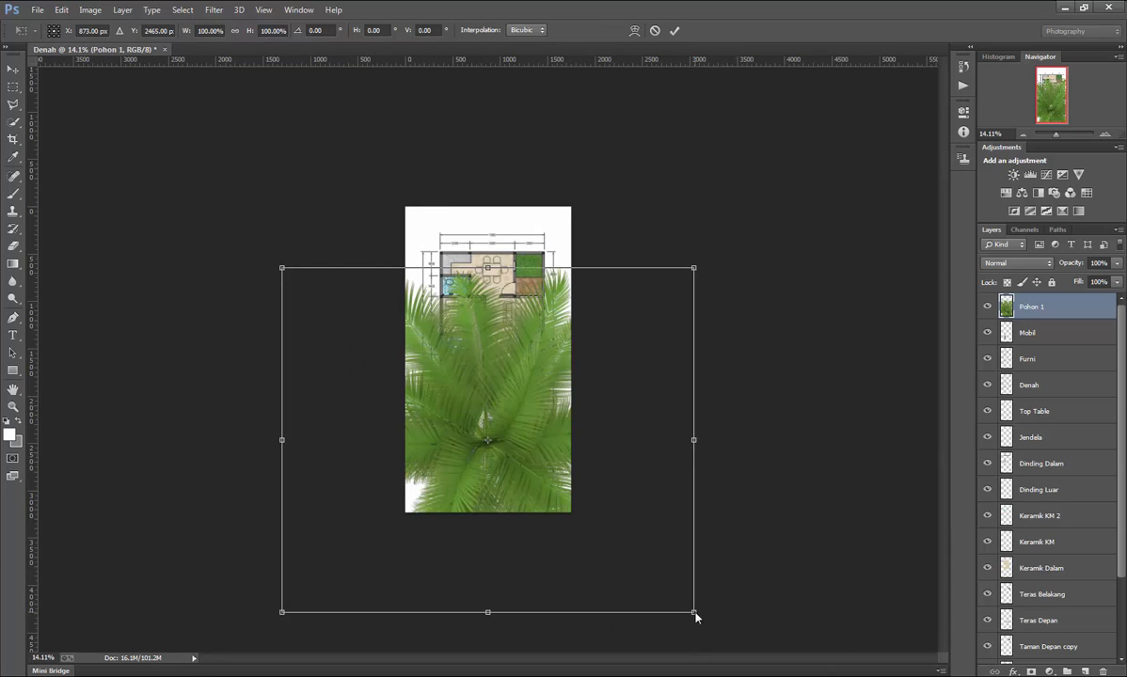
drag(697, 617, 376, 354)
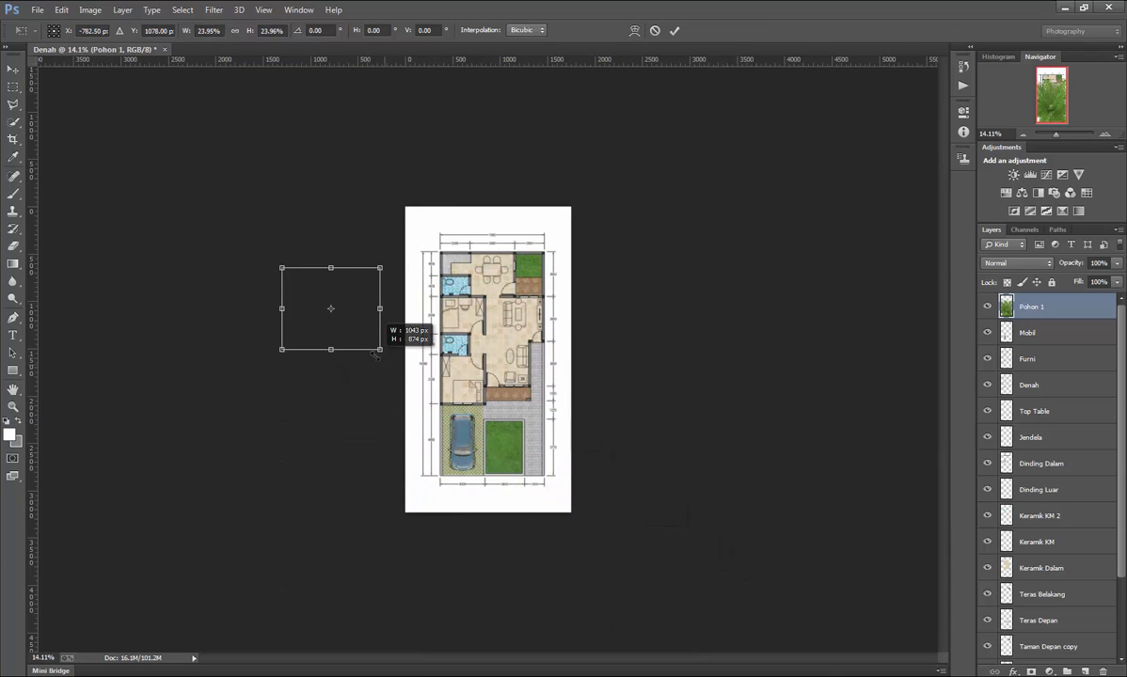
drag(339, 298, 517, 431)
scroll(534, 468, up, 2)
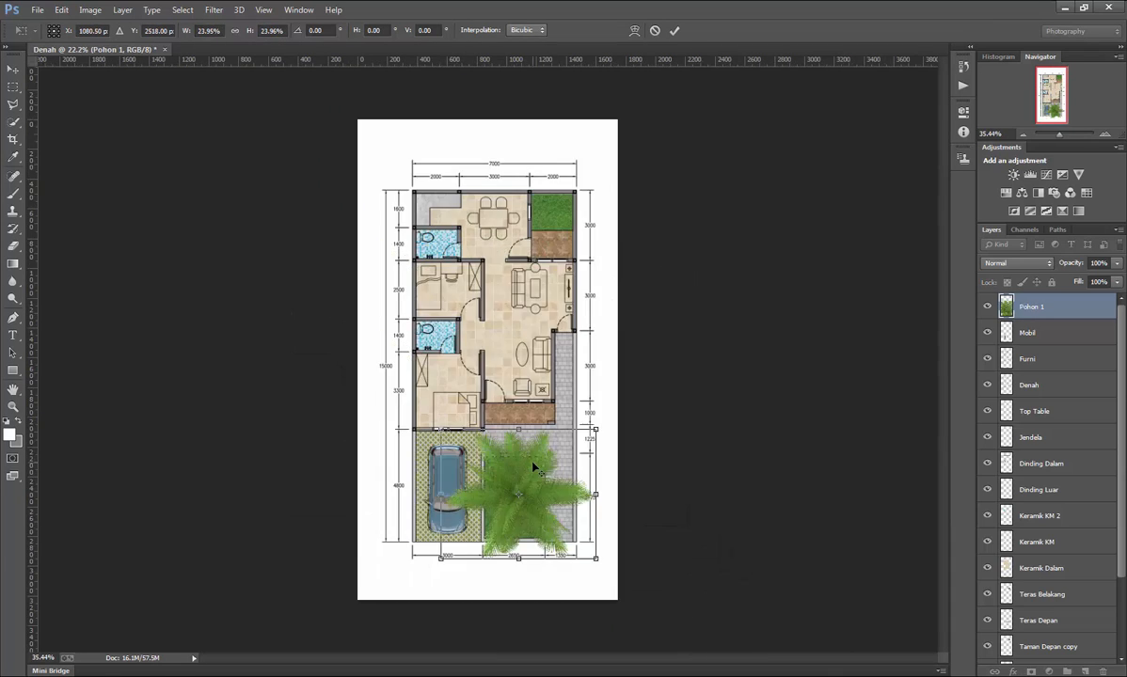
scroll(533, 468, up, 3)
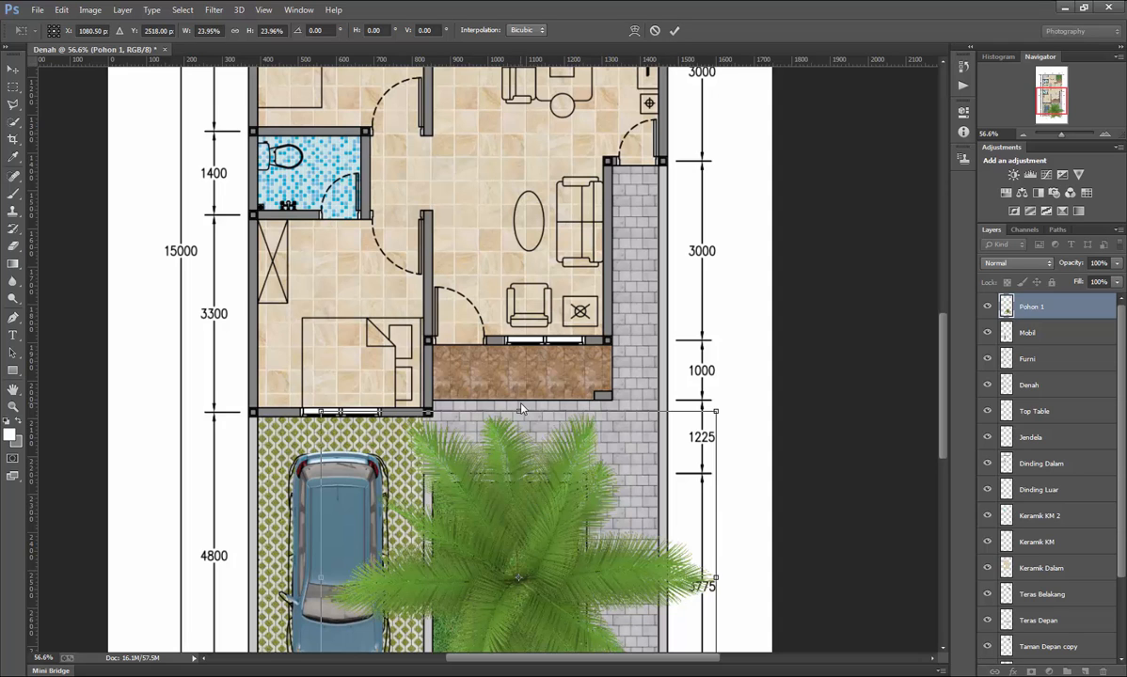
key(Return)
Shrink the Pohon 1 palm further and move it onto the front garden's lower-right corner.
drag(541, 538, 516, 430)
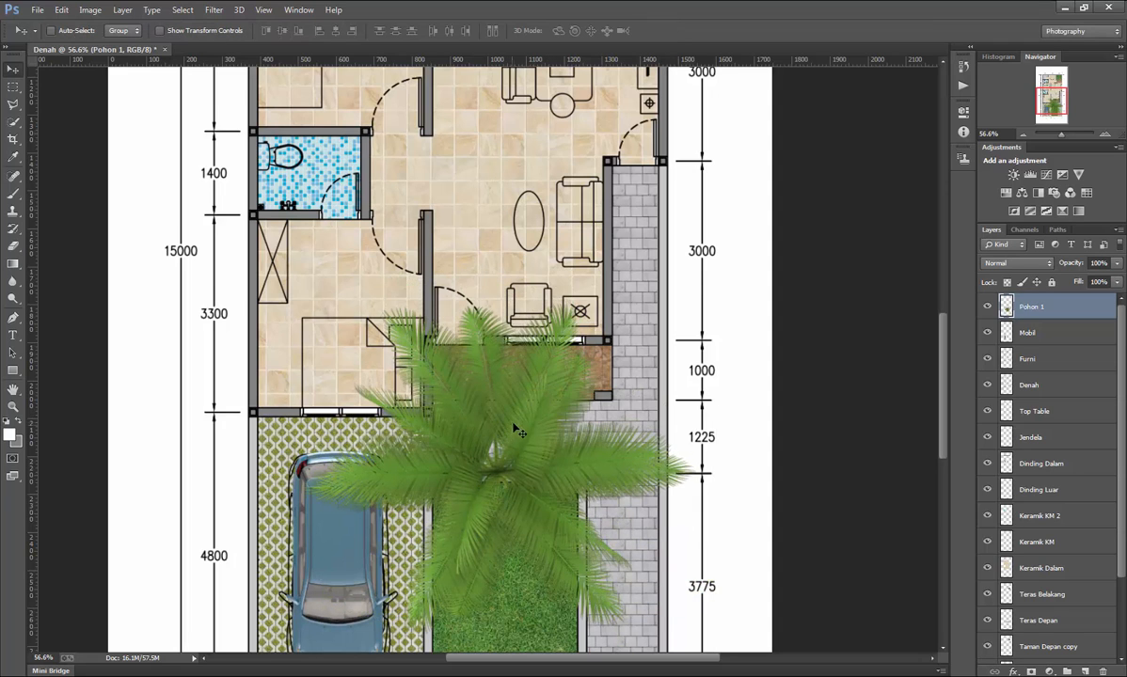
scroll(521, 424, down, 5)
key(ctrl+t)
scroll(541, 361, up, 1)
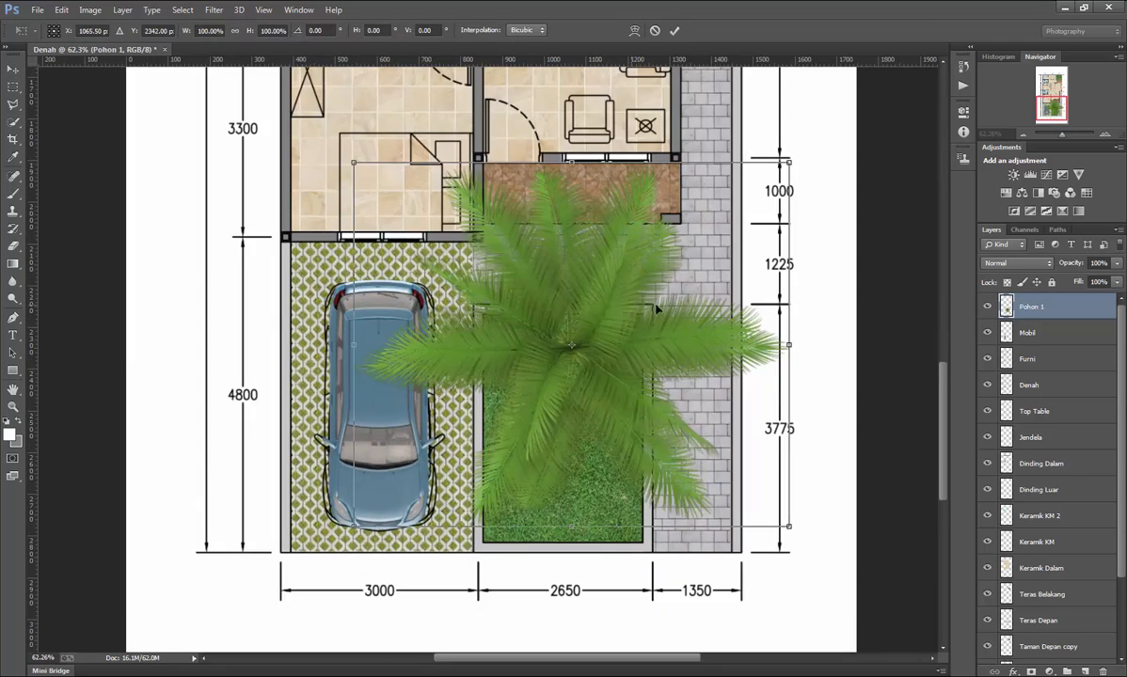
drag(790, 160, 503, 403)
key(Return)
drag(430, 461, 643, 540)
scroll(644, 541, up, 5)
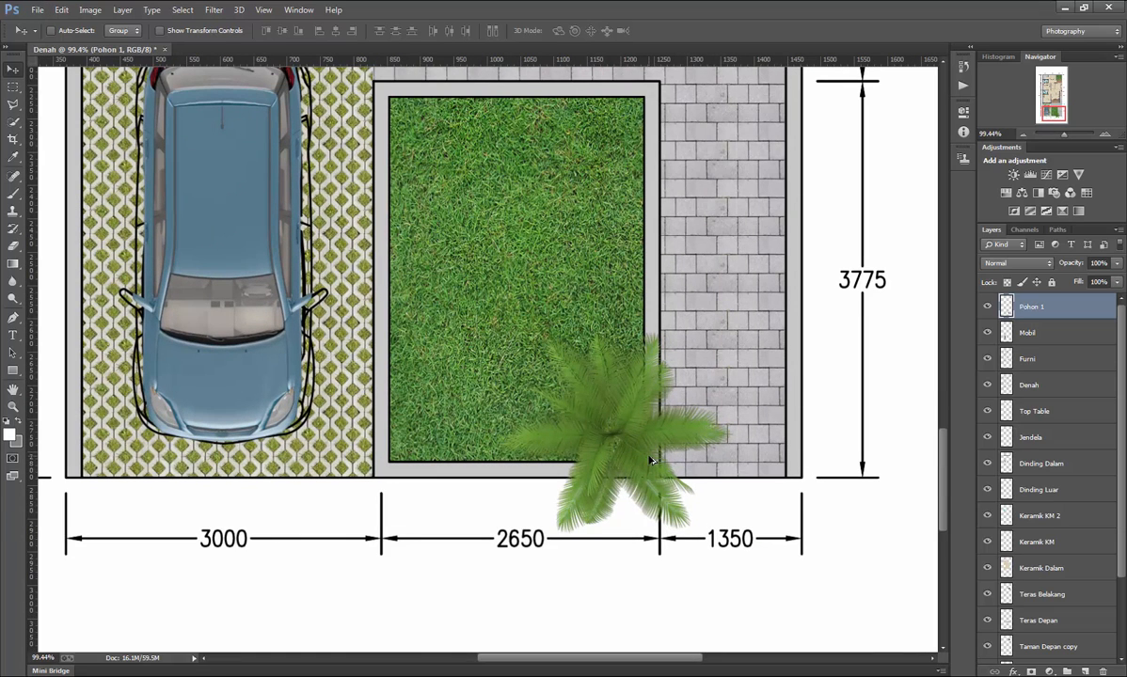
scroll(650, 460, up, 1)
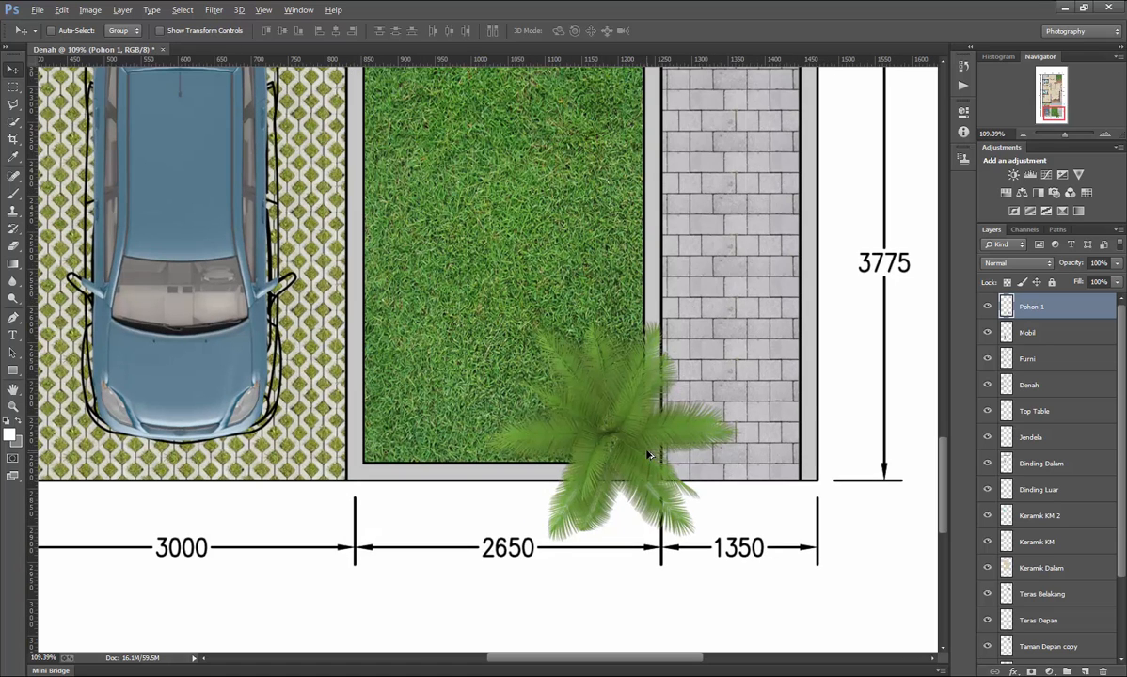
scroll(625, 444, up, 1)
mouse_move(625, 442)
mouse_down()
mouse_move(615, 397)
mouse_move(623, 419)
mouse_up()
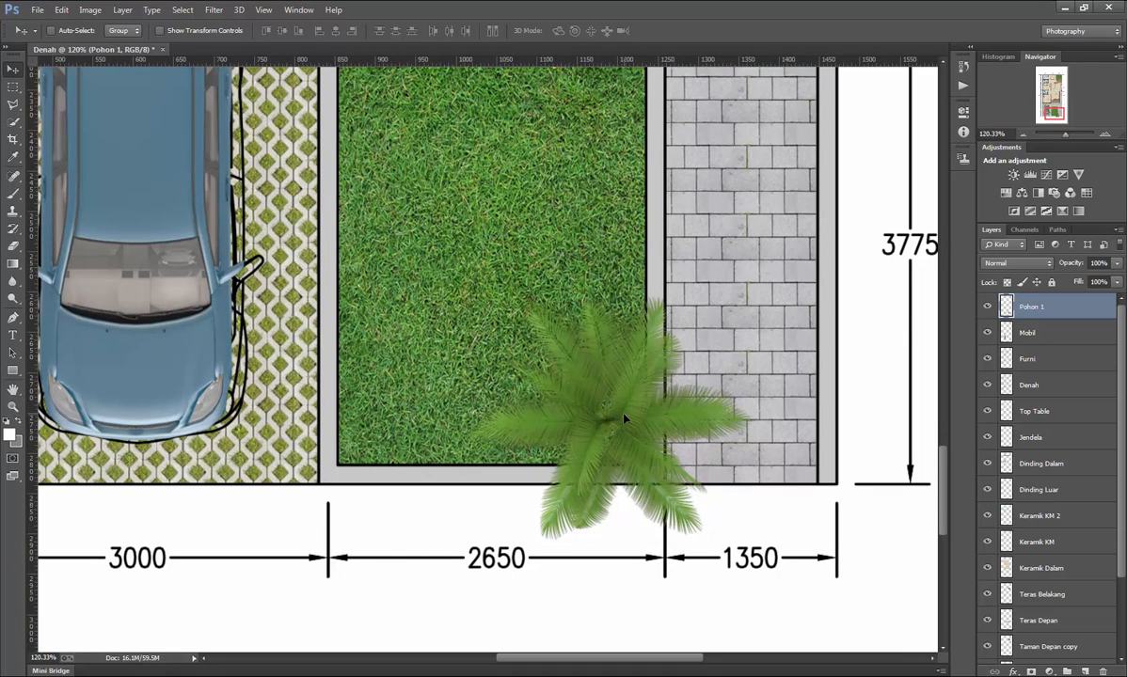
Reduce the Pohon 1 palm slightly and fine-tune its position on the garden's lower-right corner.
key(ctrl+t)
drag(750, 299, 740, 303)
key(Return)
scroll(607, 400, down, 4)
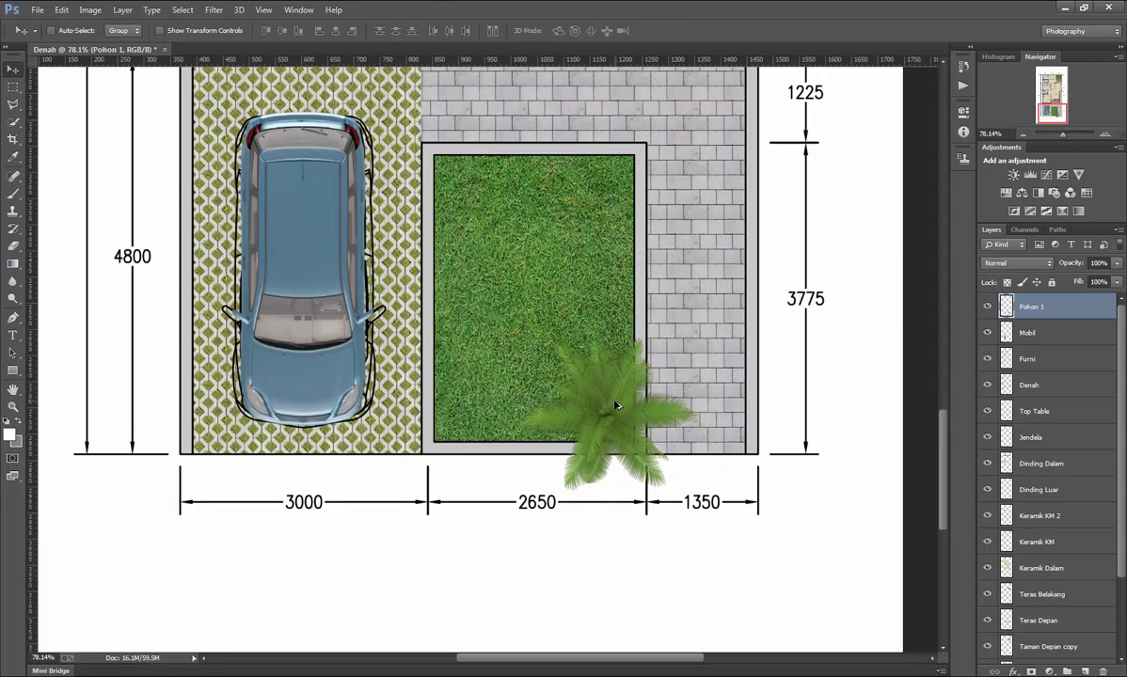
scroll(615, 404, up, 3)
drag(616, 405, 614, 411)
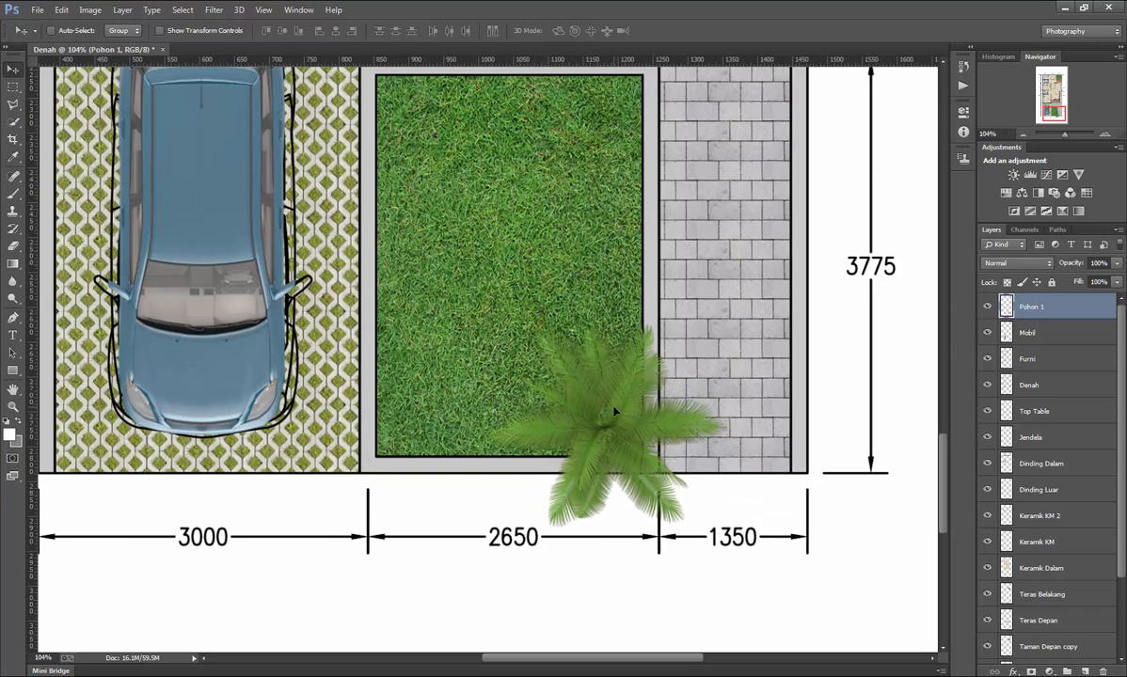
scroll(615, 411, down, 2)
scroll(616, 419, up, 1)
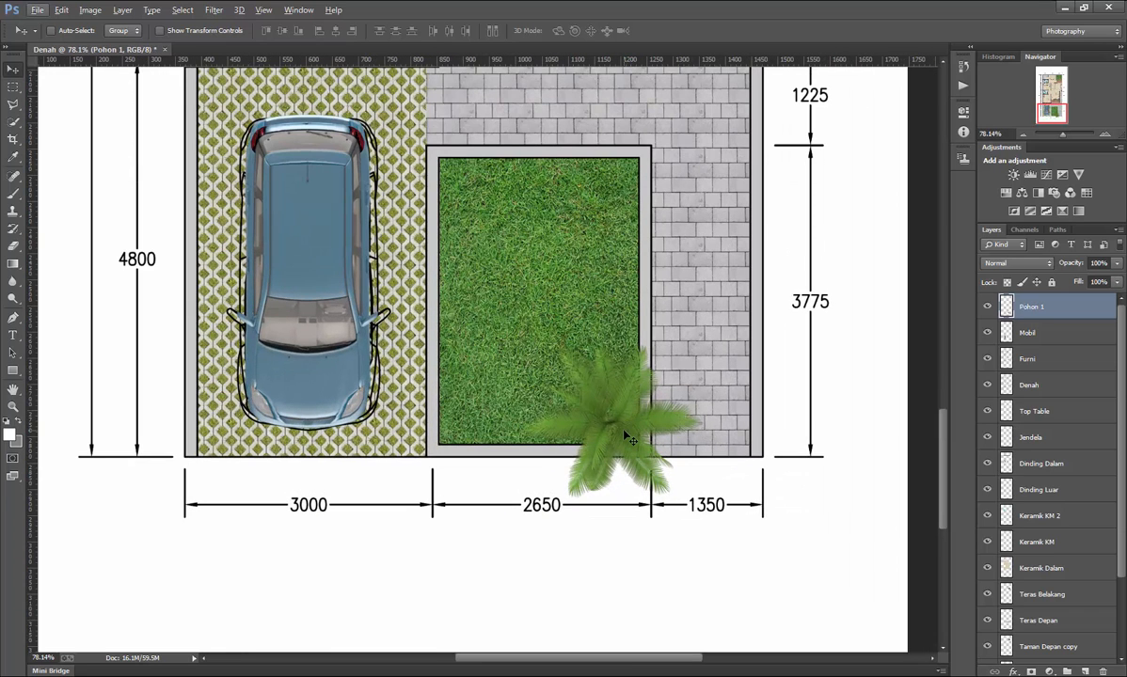
Duplicate the Pohon 1 layer, place the copy to the palm's left and scale the copy down.
key(ctrl+j)
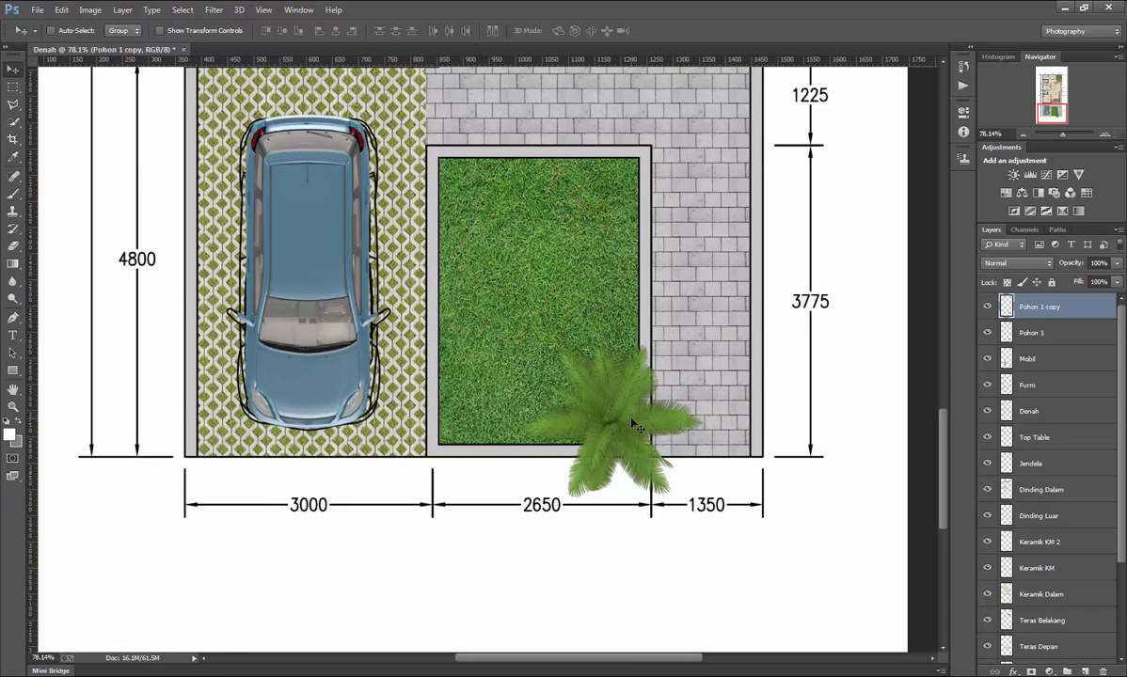
drag(632, 422, 529, 405)
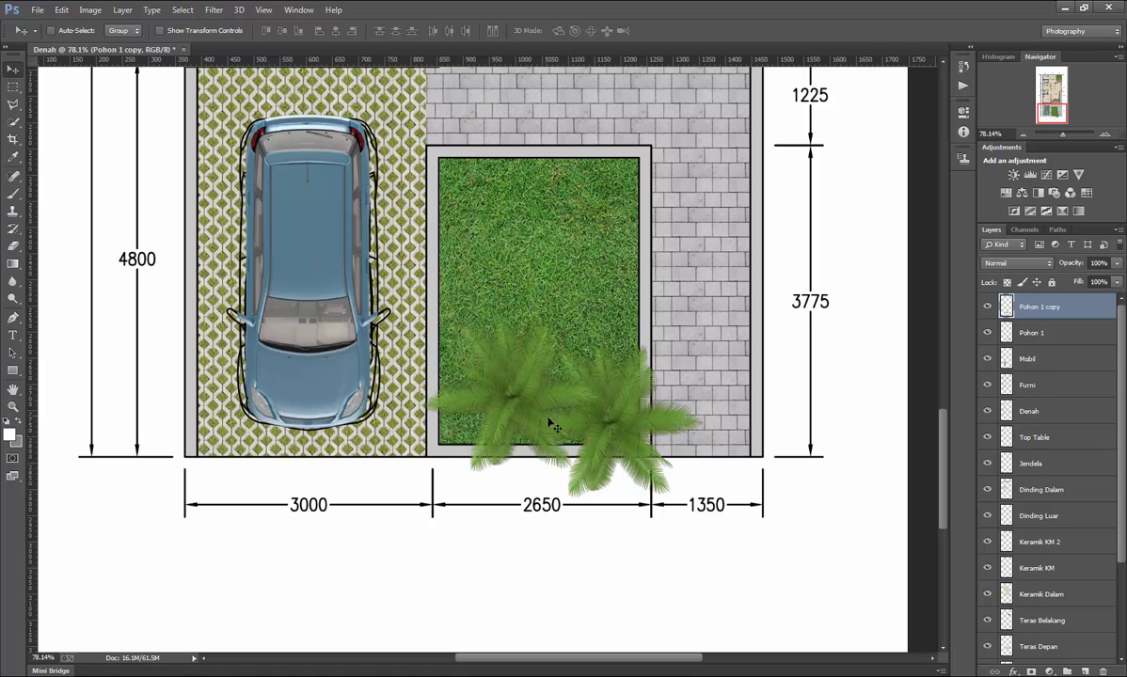
key(ctrl+t)
drag(603, 322, 562, 412)
key(Return)
Move the Pohon 1 copy layer beneath Pohon 1 and shift the small palm slightly down and left.
scroll(568, 422, up, 5)
drag(1081, 314, 1044, 340)
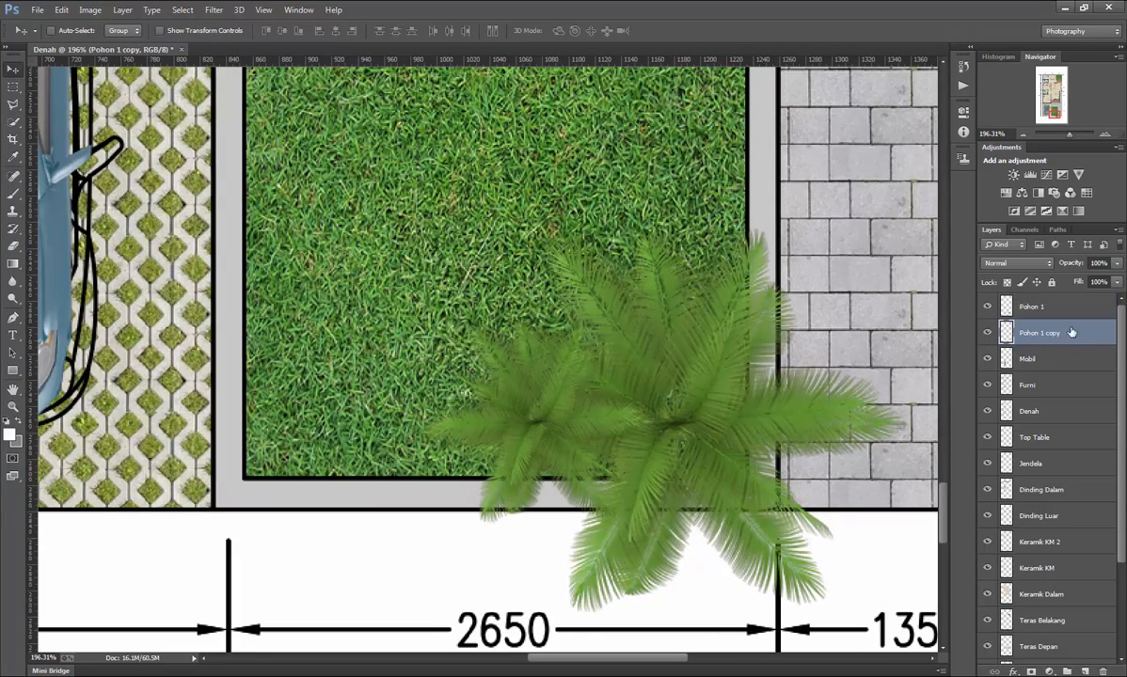
mouse_move(534, 377)
mouse_down()
mouse_move(503, 359)
mouse_move(516, 388)
mouse_up()
scroll(532, 379, down, 8)
scroll(589, 408, up, 2)
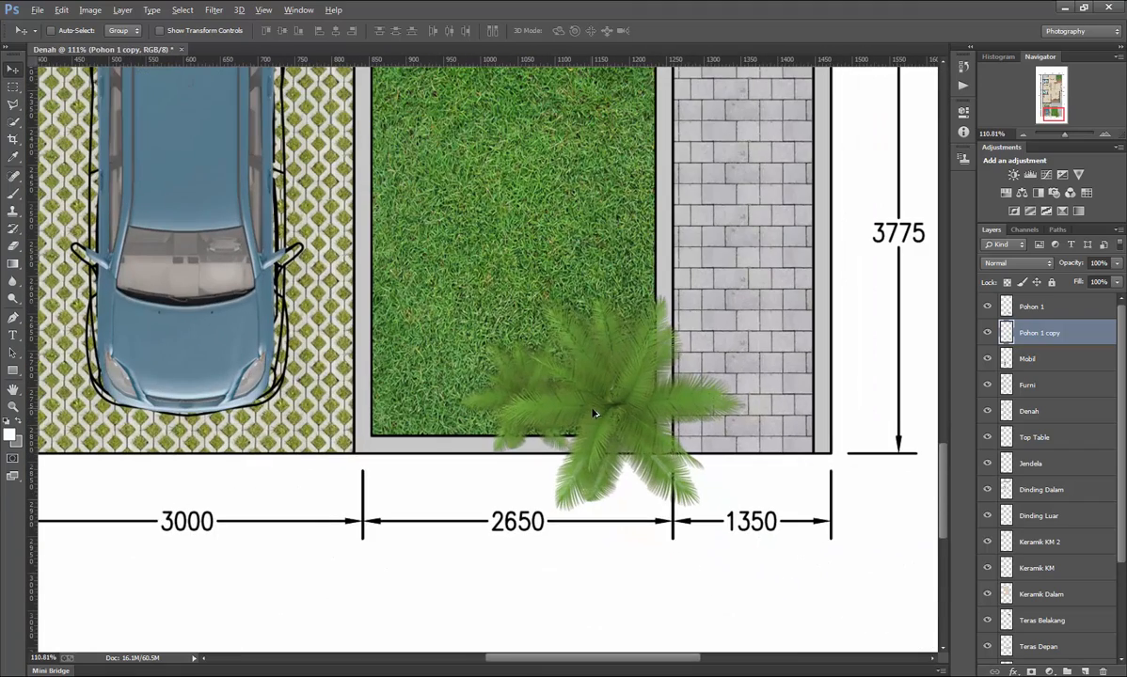
Scale the larger Pohon 1 palm to about 87% and move it slightly back towards the garden's corner.
ctrl+click(594, 413)
key(ctrl+t)
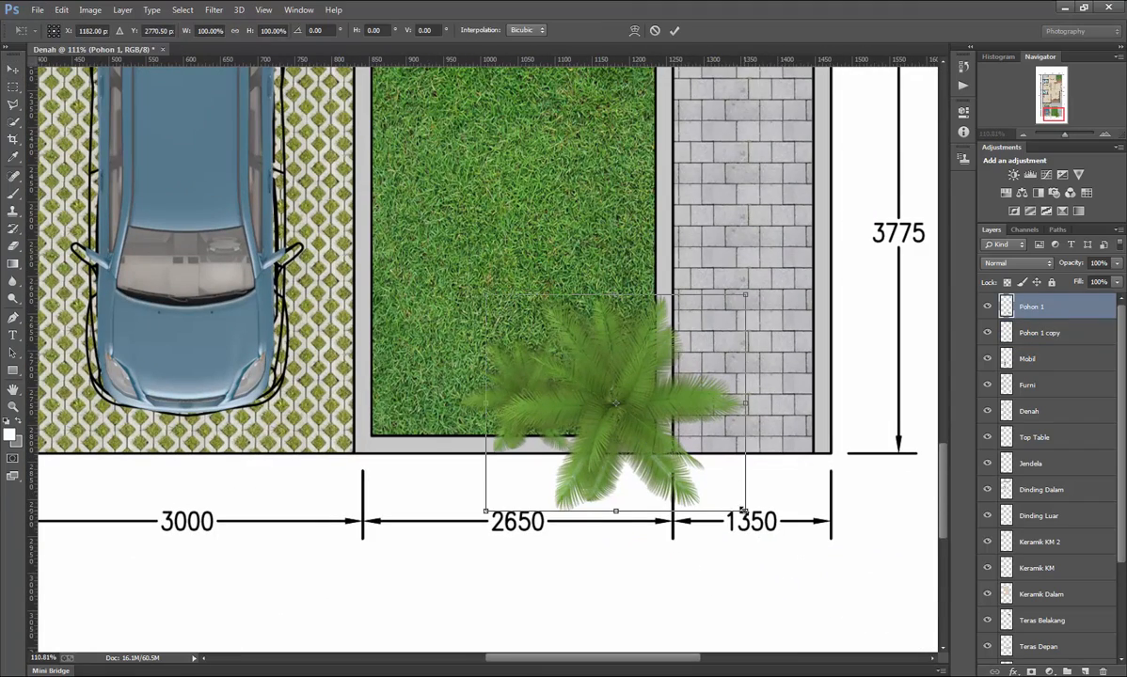
drag(743, 509, 712, 484)
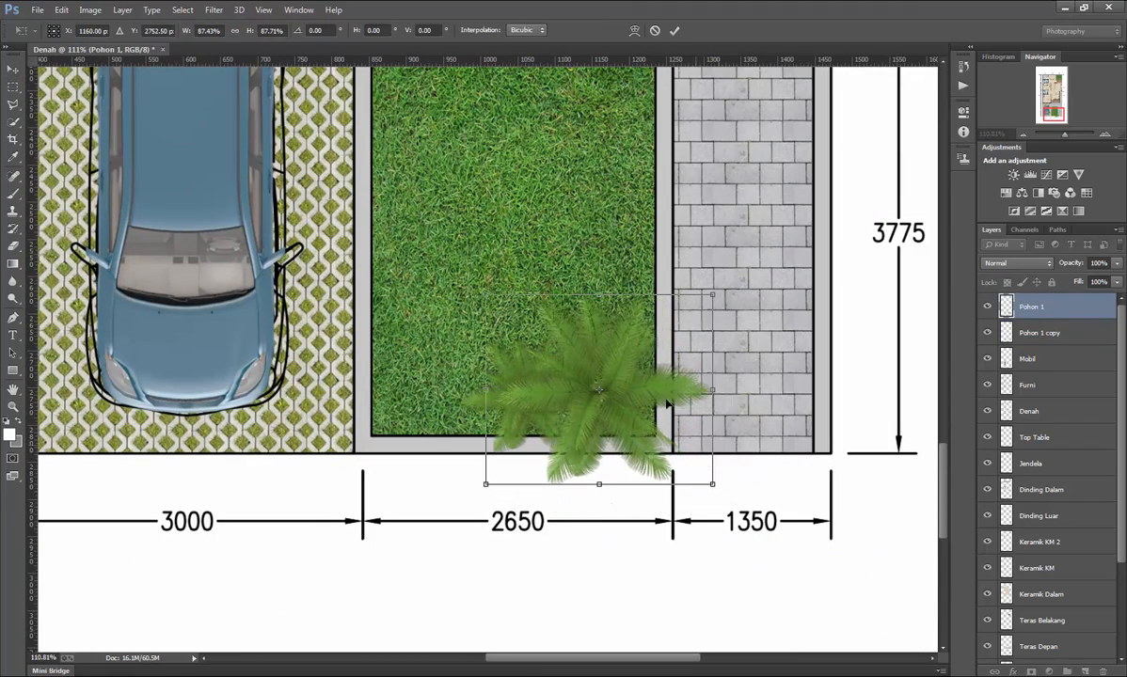
key(Return)
drag(622, 363, 637, 378)
Rotate the small palm on the Pohon 1 copy layer so its fronds differ from the larger palm.
ctrl+click(515, 373)
key(ctrl+t)
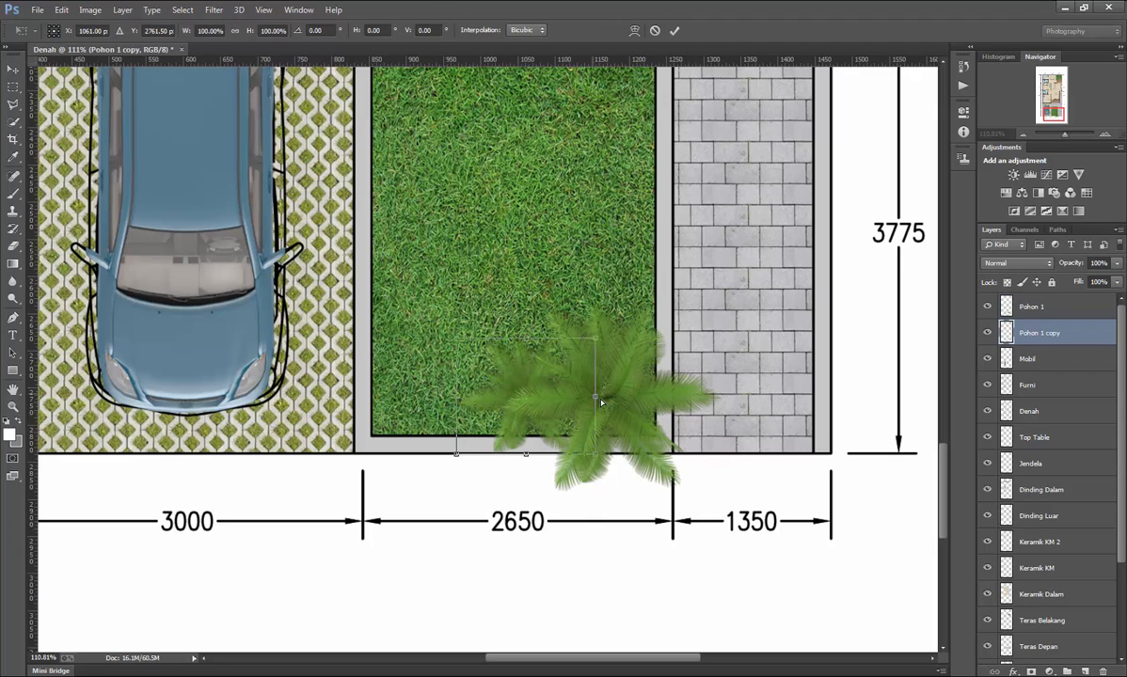
drag(607, 488, 642, 348)
key(Return)
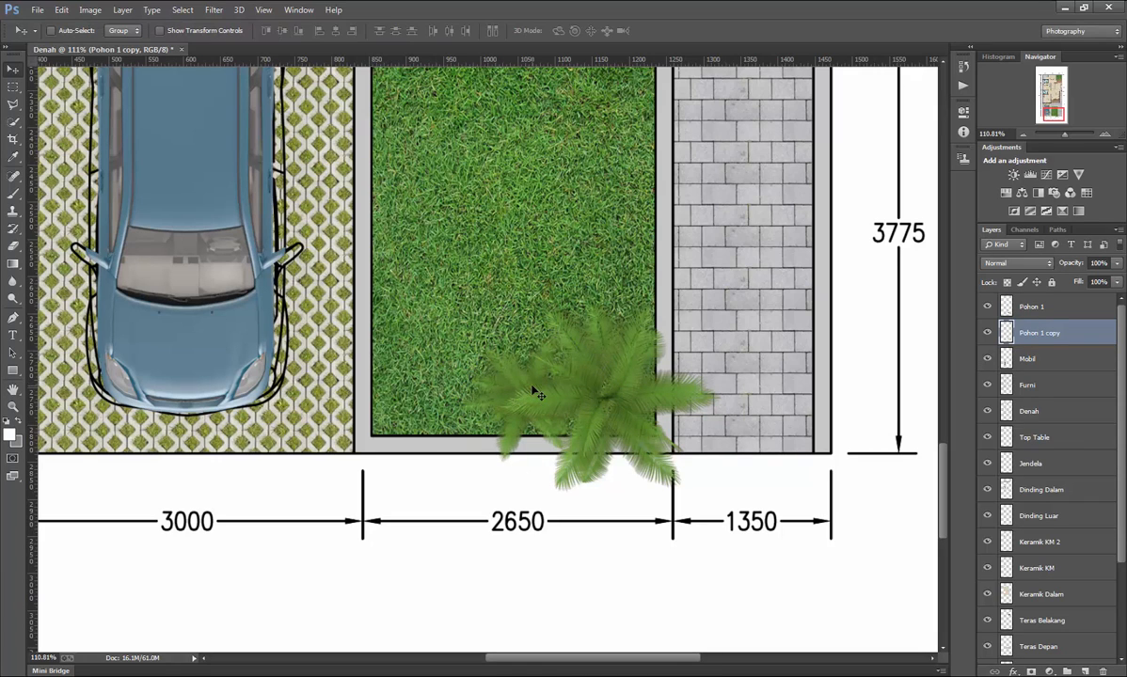
Duplicate the small palm and place the new copy above the large palm at the garden's right edge.
drag(481, 422, 593, 325)
scroll(586, 321, down, 5)
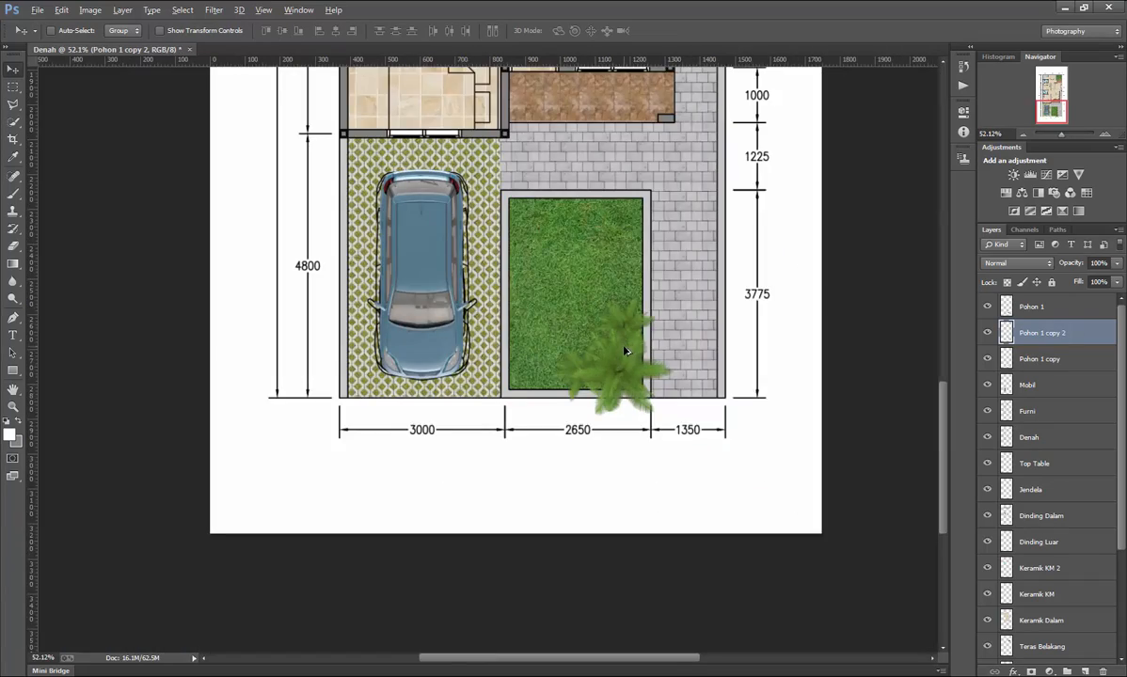
scroll(624, 352, up, 3)
Rename the layer of the small palm left of the large one as Pohon 2.
ctrl+click(544, 379)
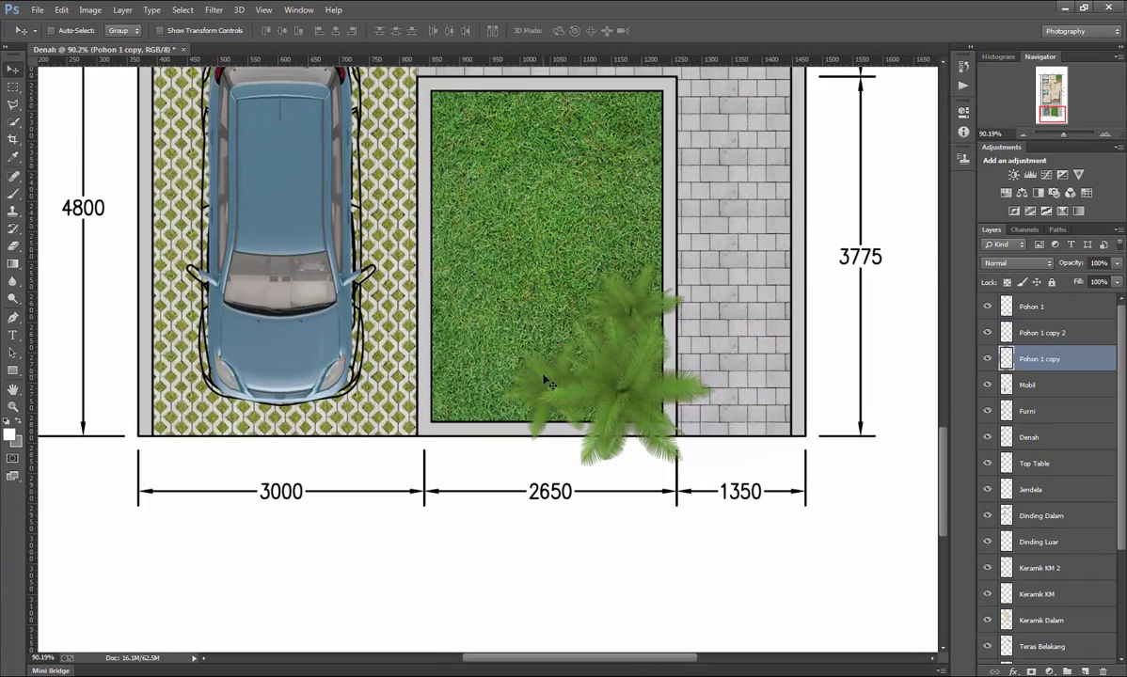
scroll(545, 381, down, 3)
scroll(621, 386, up, 3)
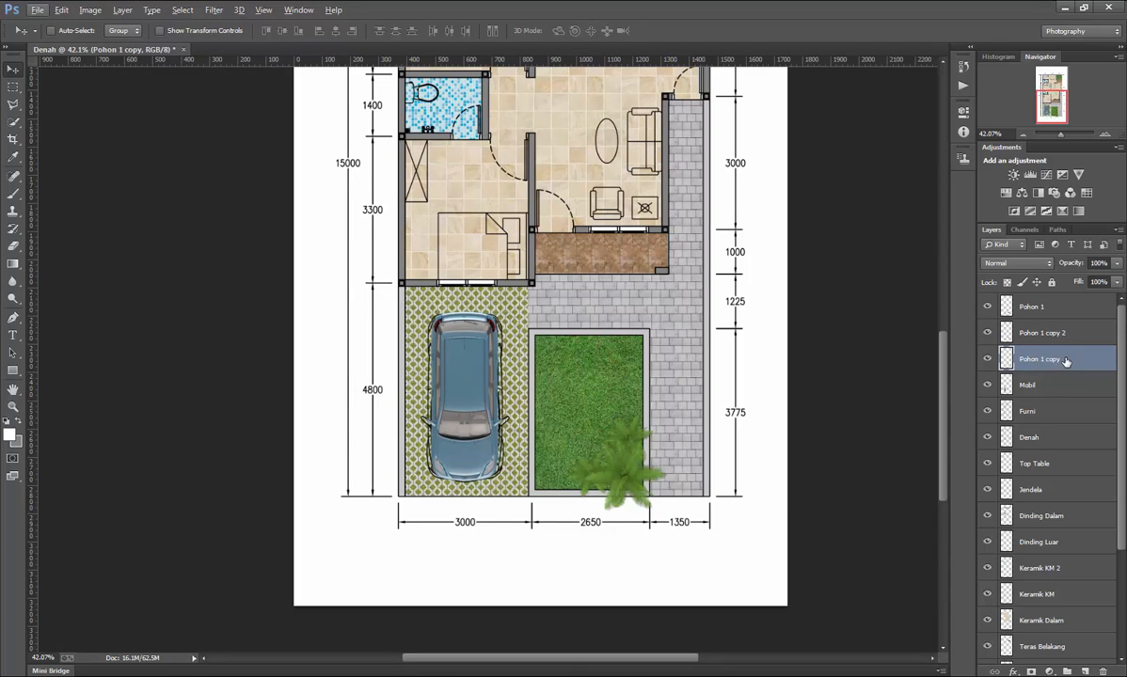
double_click(1037, 361)
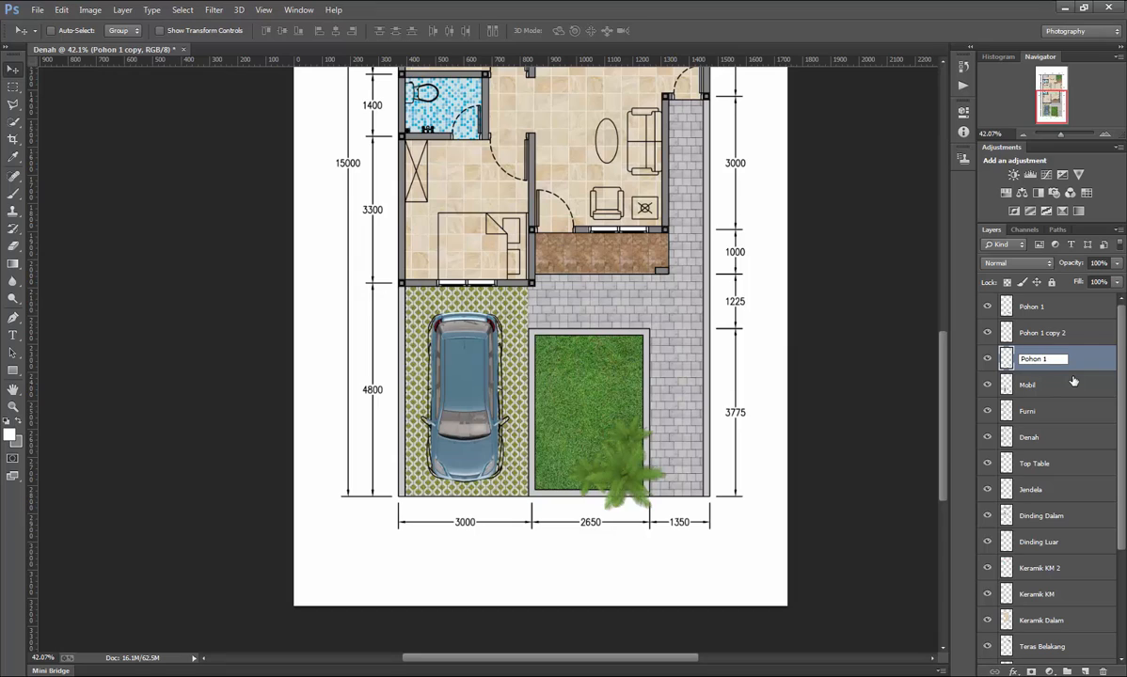
text(Pohon 2)
key(Return)
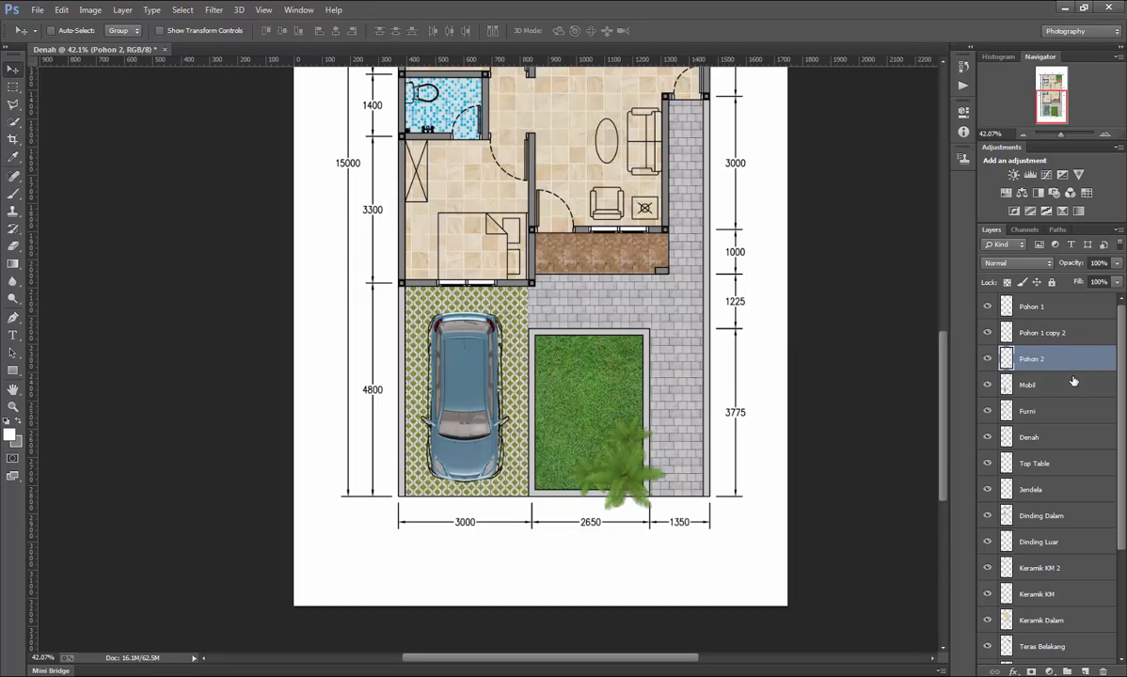
Rename the Pohon 1 copy 2 layer as Pohon 3 and move the Pohon 2 layer above it.
double_click(1043, 331)
key(Return)
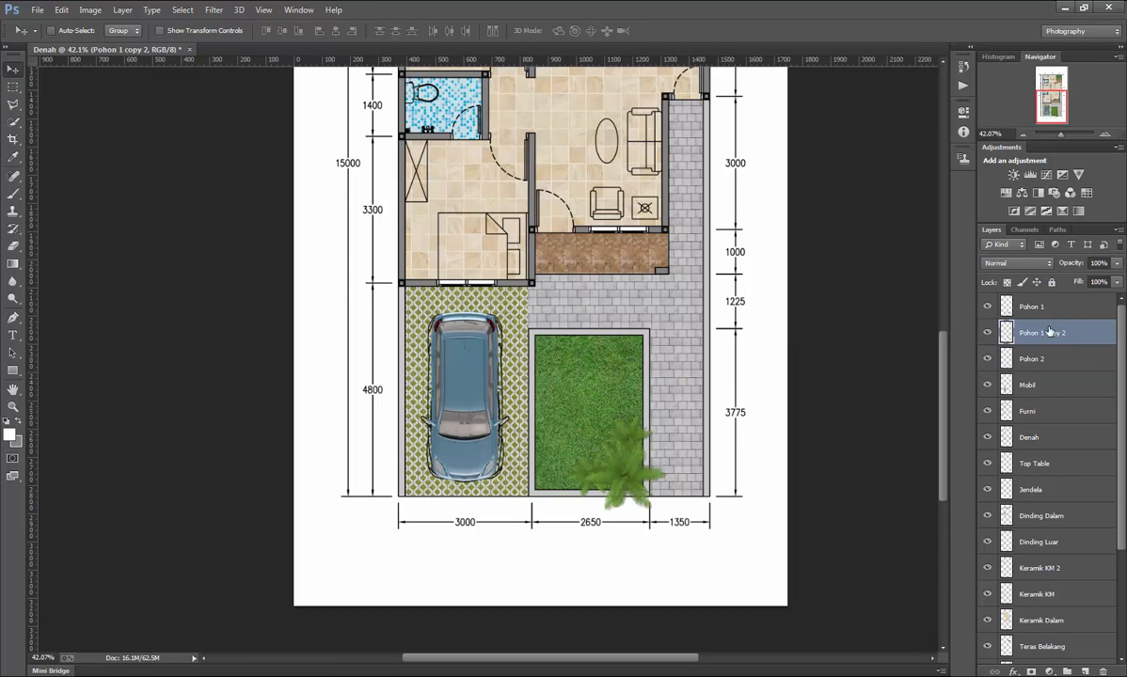
double_click(1050, 334)
key(End)
key(BackSpace)
key(BackSpace)
text(3)
key(Return)
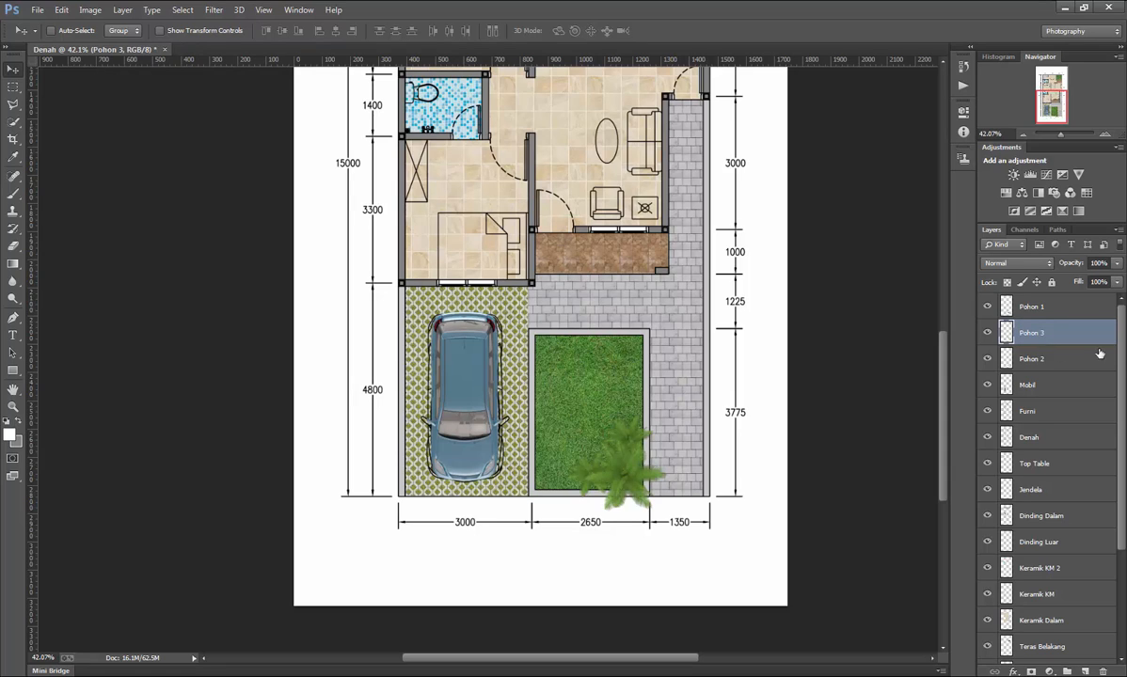
drag(1054, 358, 1048, 324)
Open the double bed image 572.tif from the Base folder.
scroll(545, 411, up, 5)
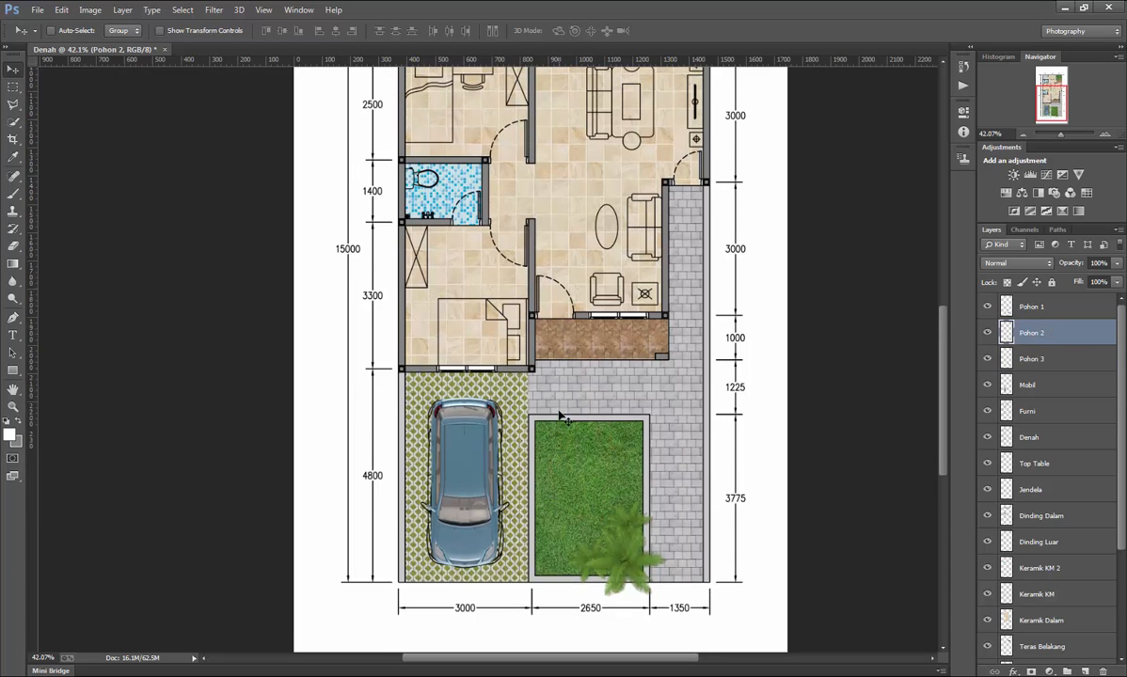
scroll(635, 442, up, 3)
scroll(527, 434, down, 2)
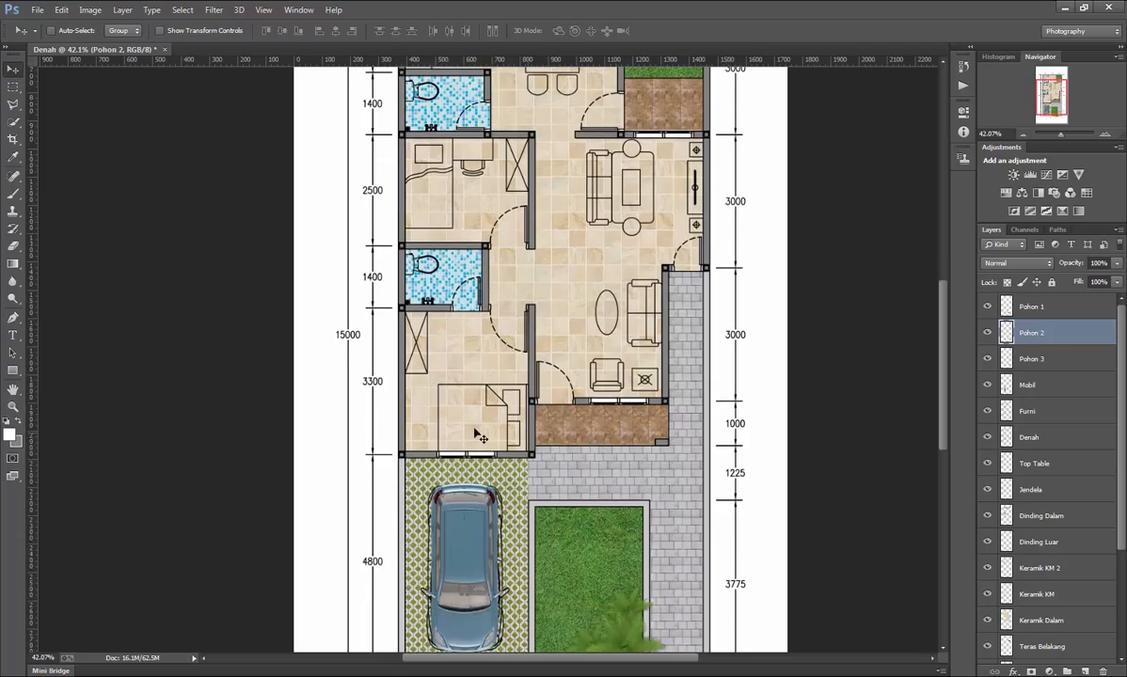
scroll(484, 436, up, 1)
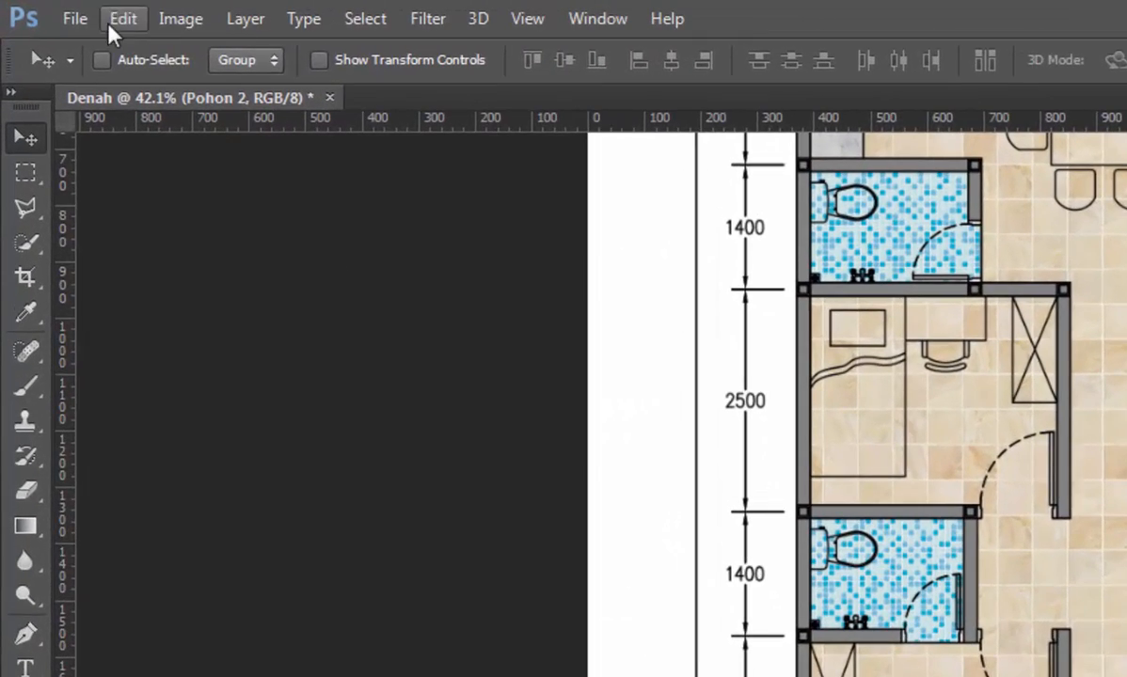
click(84, 27)
click(57, 76)
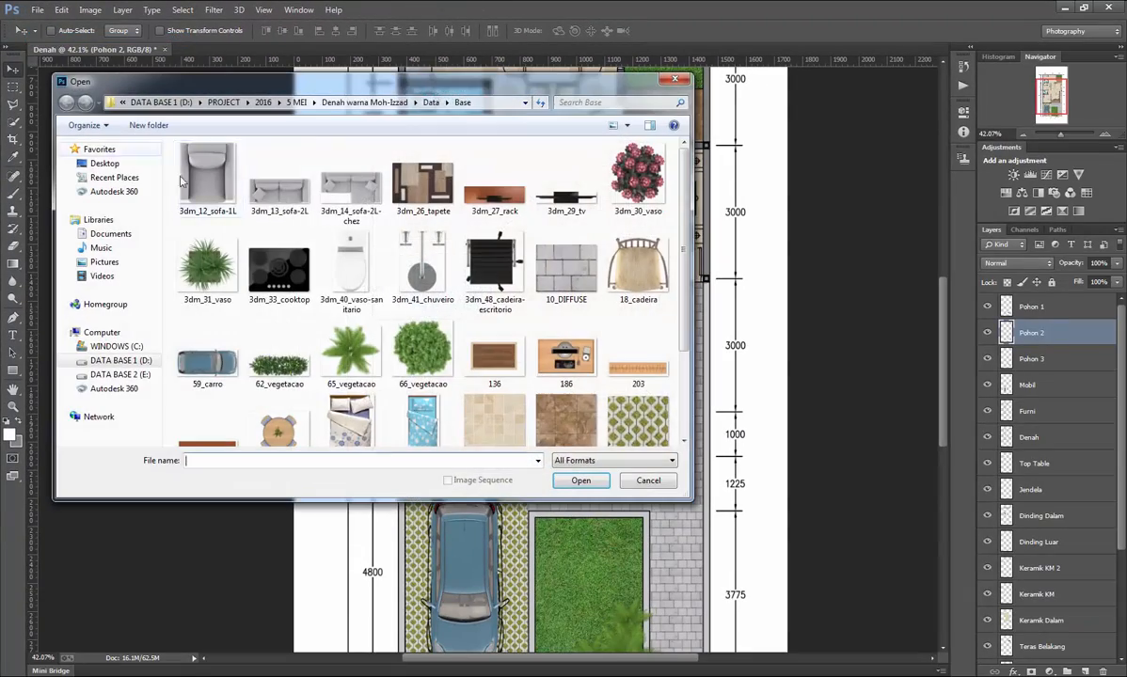
click(355, 308)
scroll(356, 308, down, 2)
double_click(356, 301)
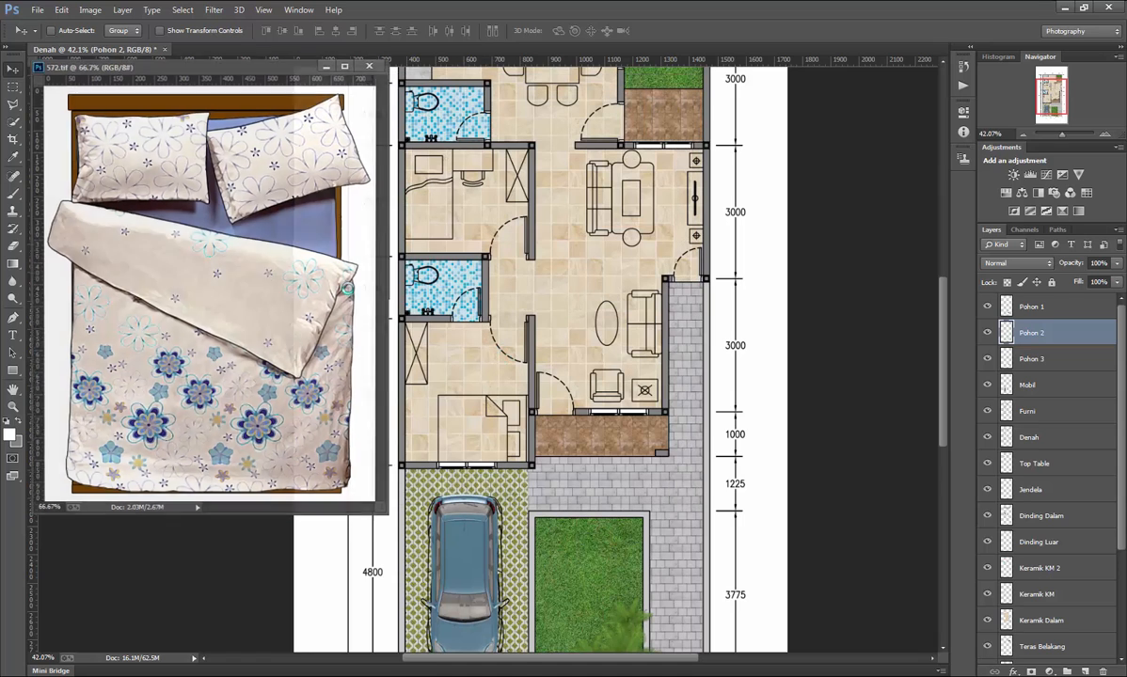
Copy the bed image into the Denah document and close the 572.tif file.
drag(129, 145, 496, 265)
click(369, 64)
scroll(520, 355, up, 3)
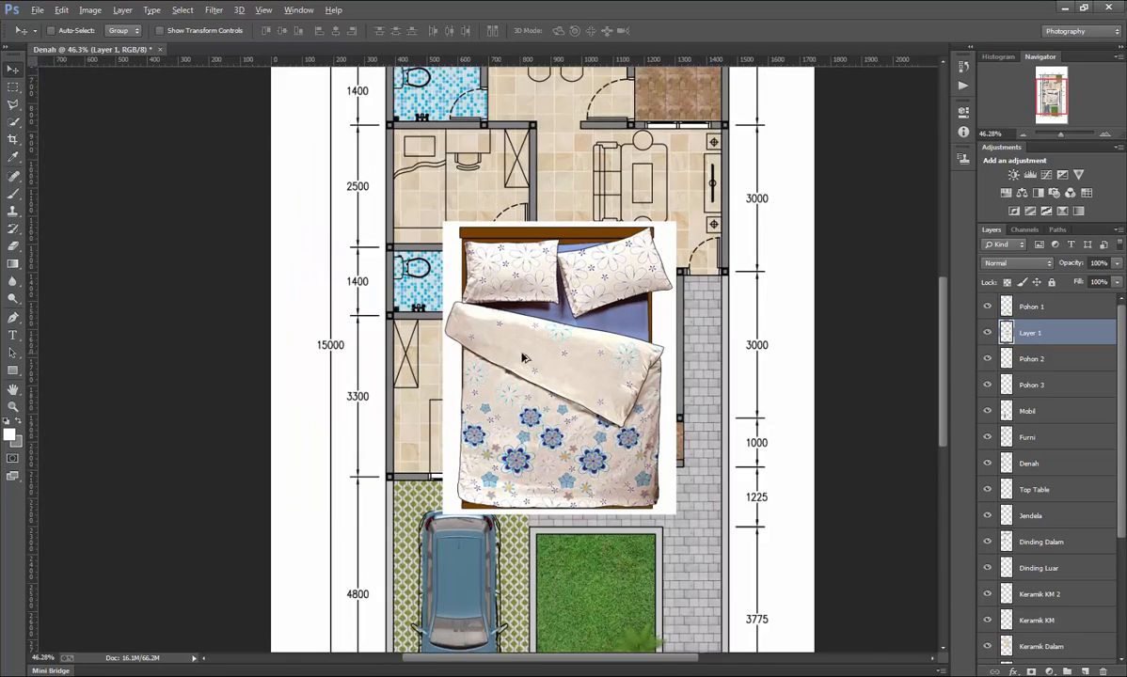
drag(520, 357, 544, 309)
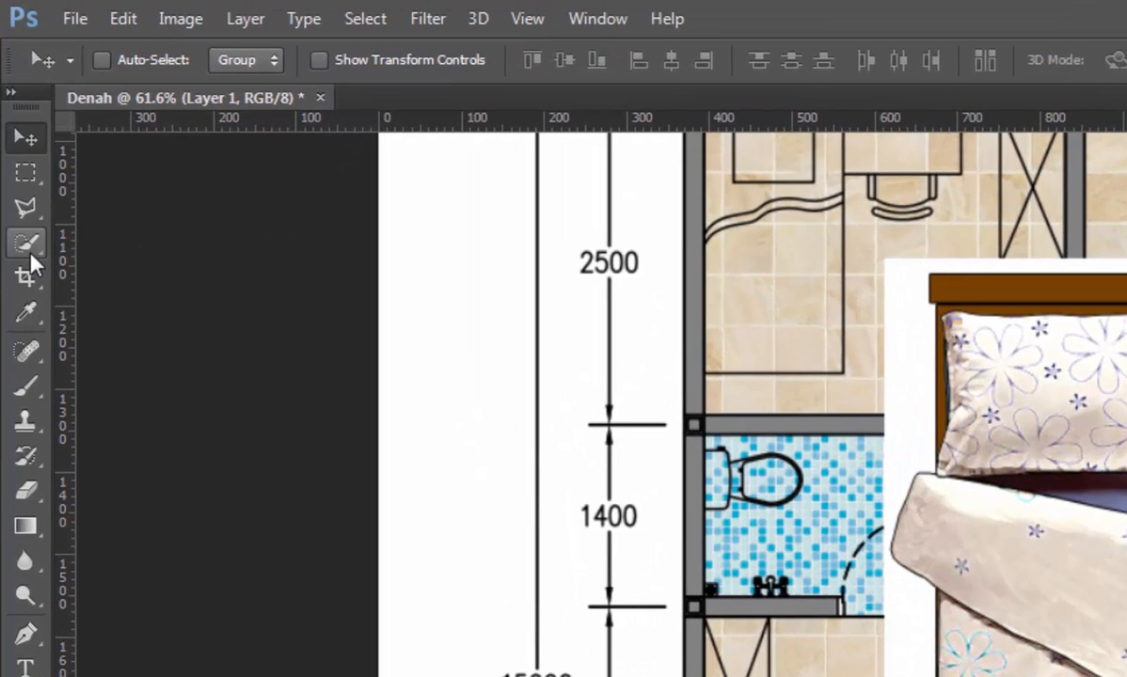
Select the white background around the pasted bed image with the Magic Wand, delete it and clear the selection.
drag(30, 251, 195, 264)
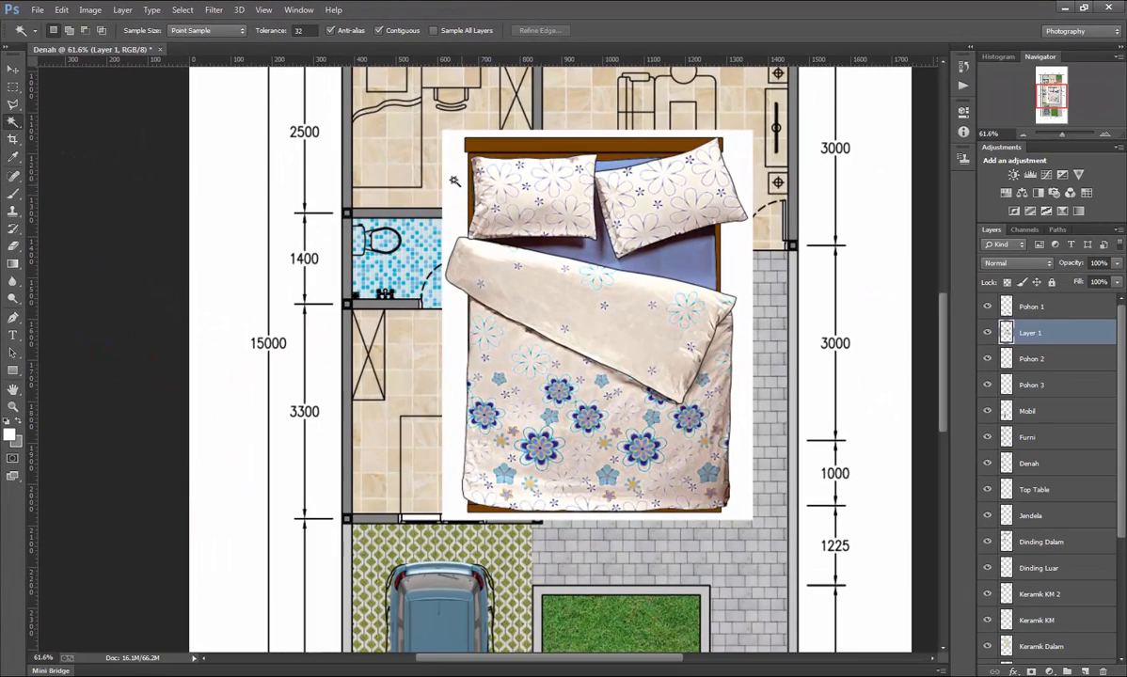
click(455, 183)
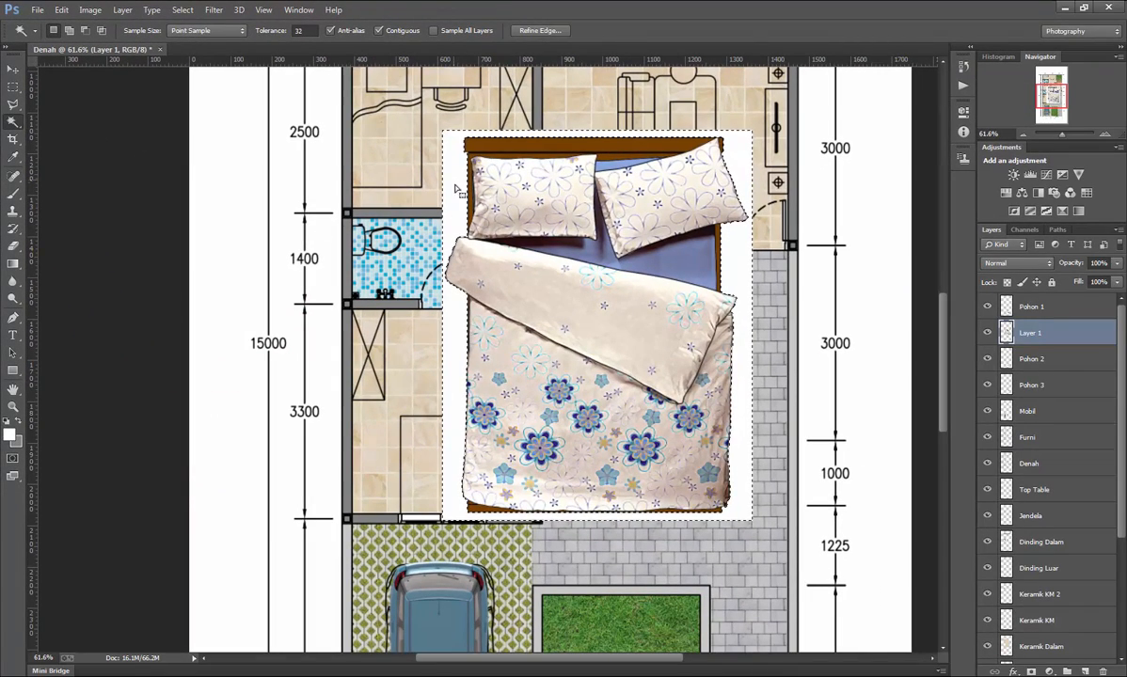
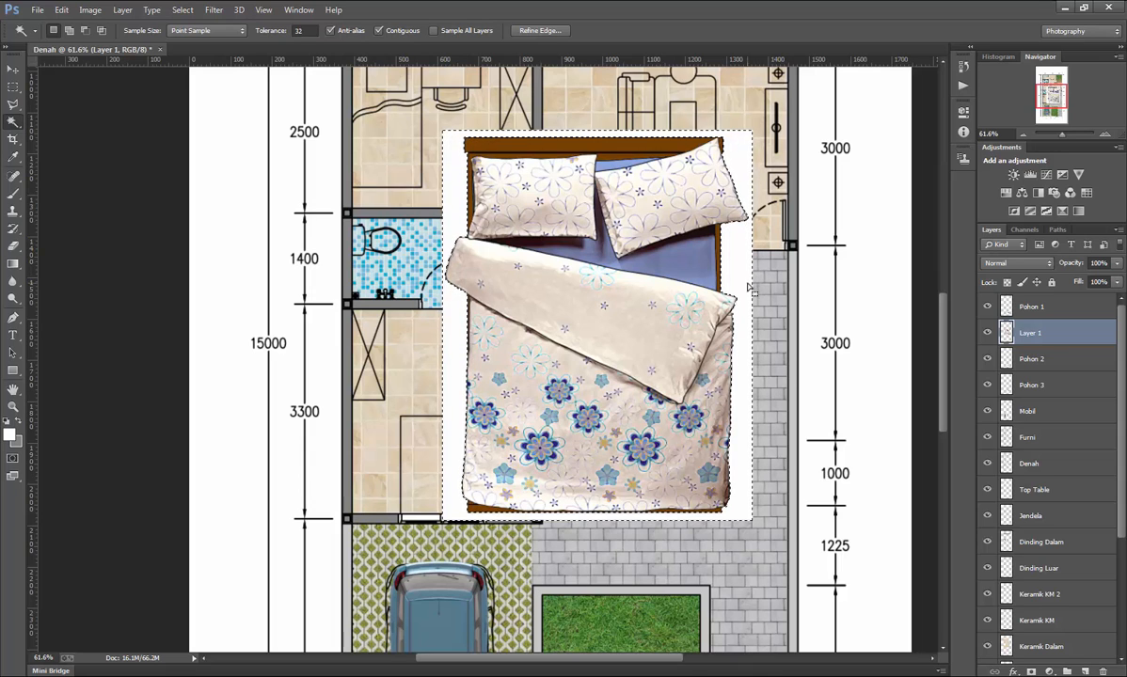
click(13, 87)
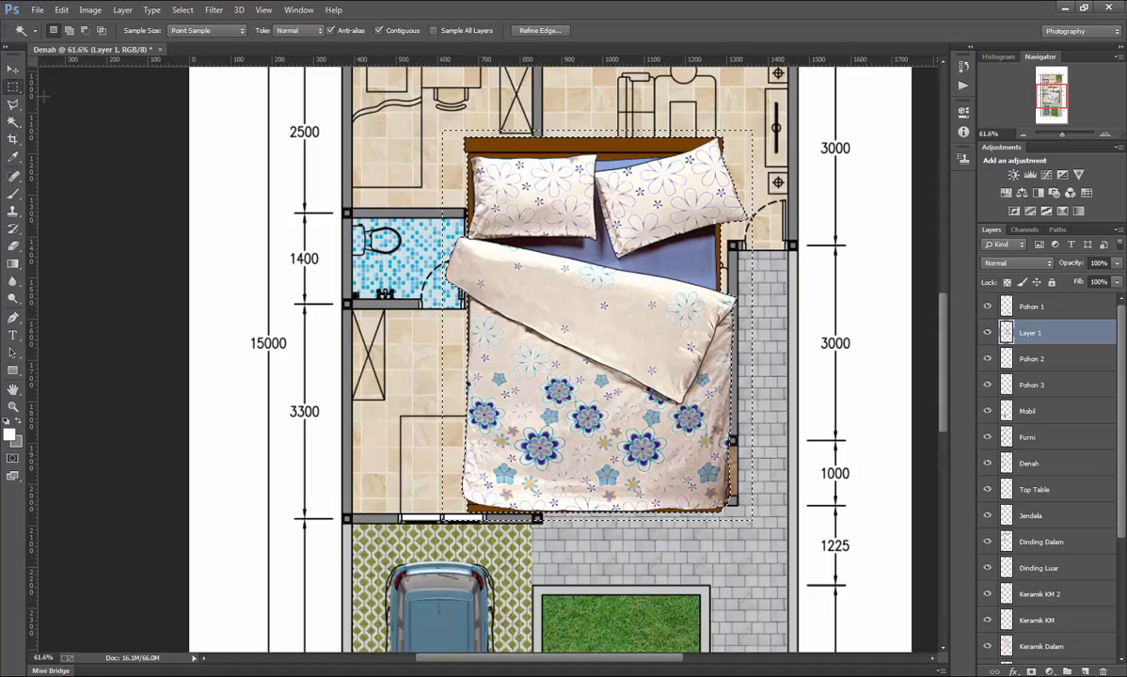
click(573, 229)
scroll(576, 212, down, 2)
scroll(609, 299, up, 1)
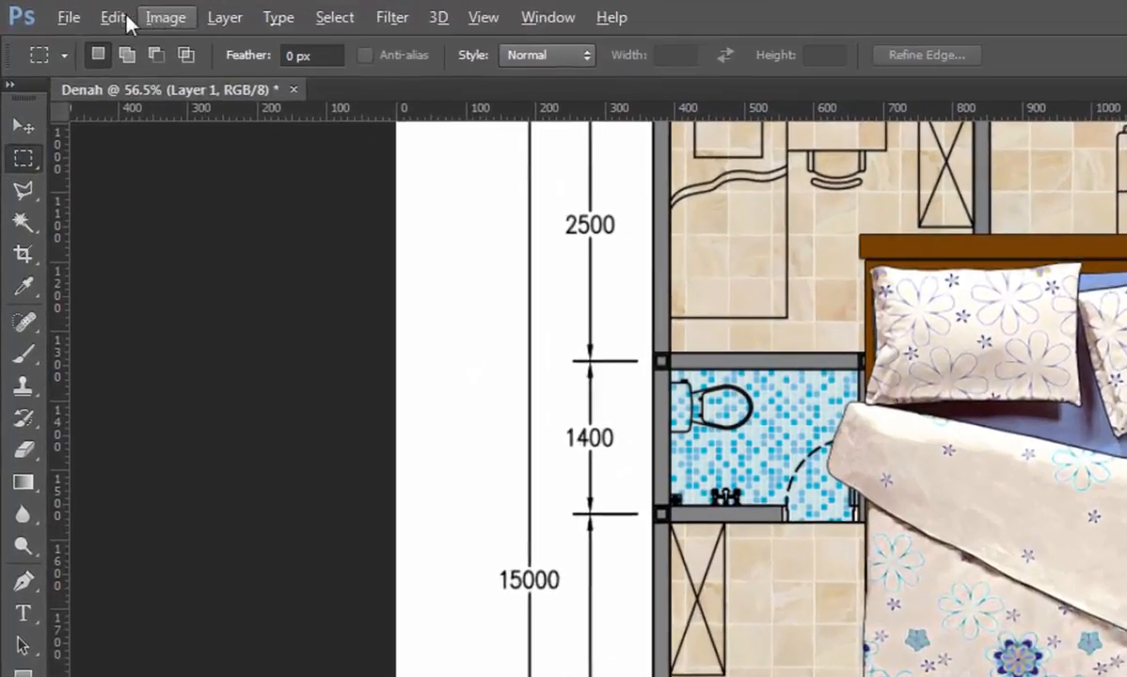
Rotate the bed image 90° clockwise and scale it down proportionally to about the size of the drawn double bed.
click(115, 17)
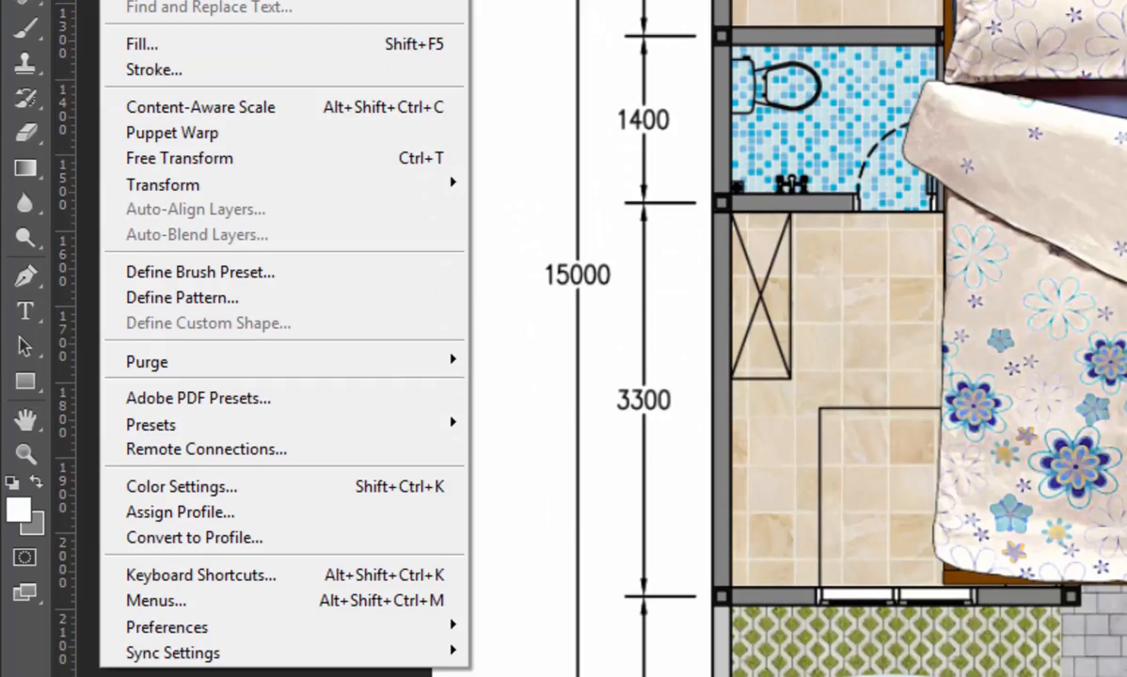
mouse_move(297, 194)
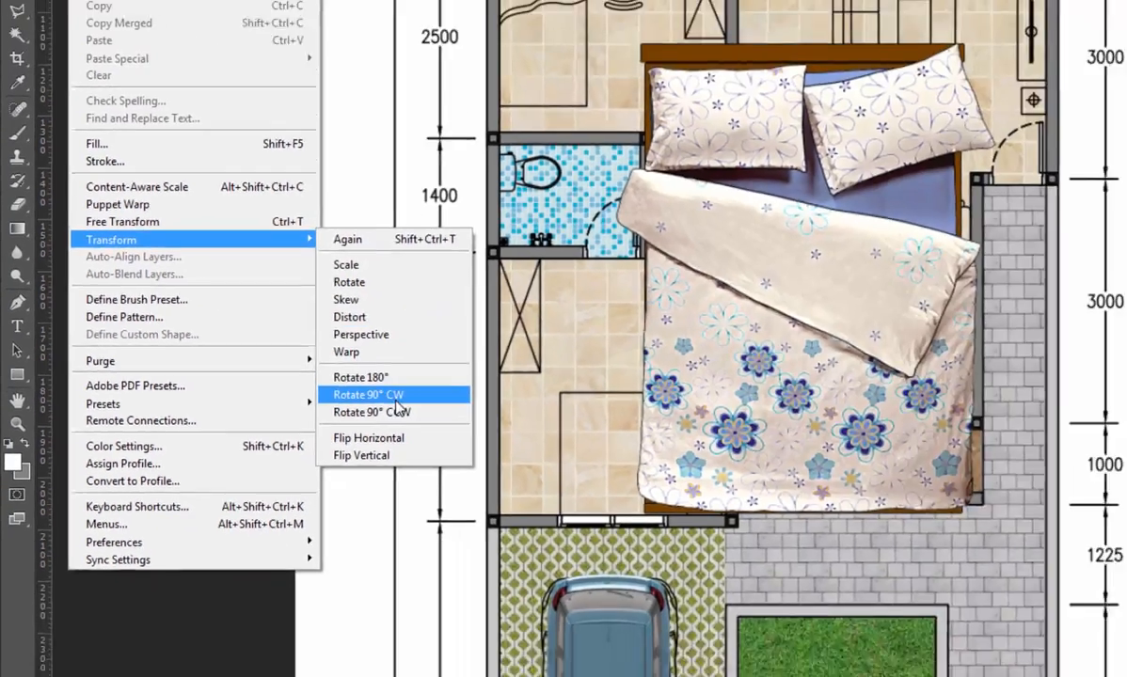
click(396, 397)
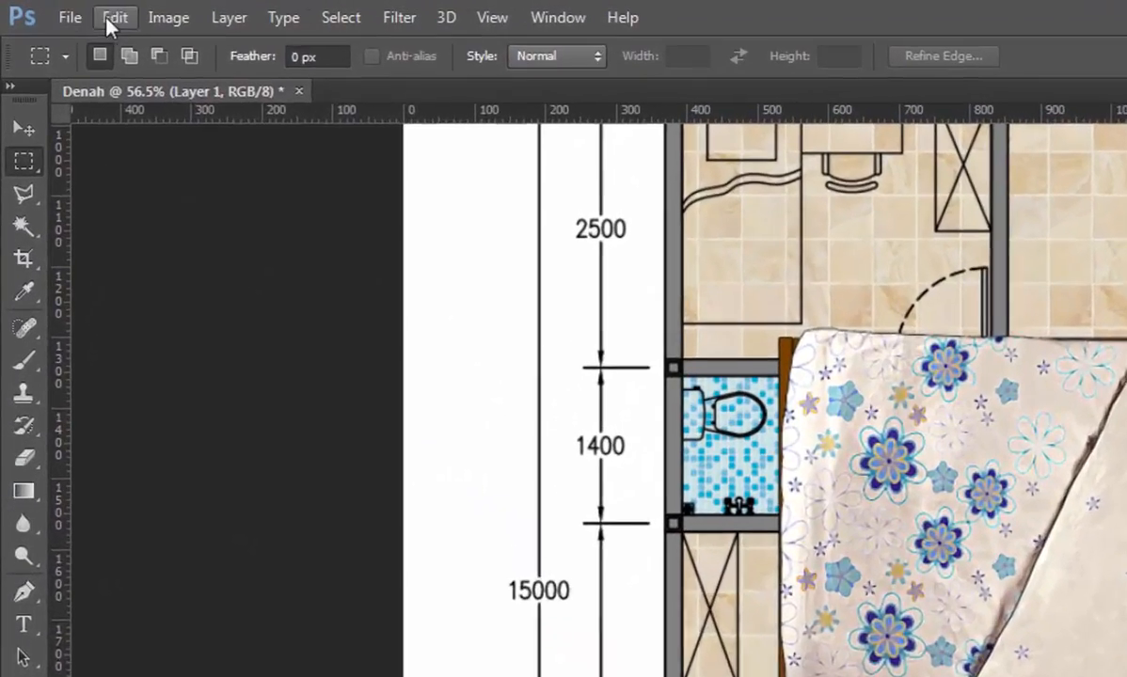
click(111, 19)
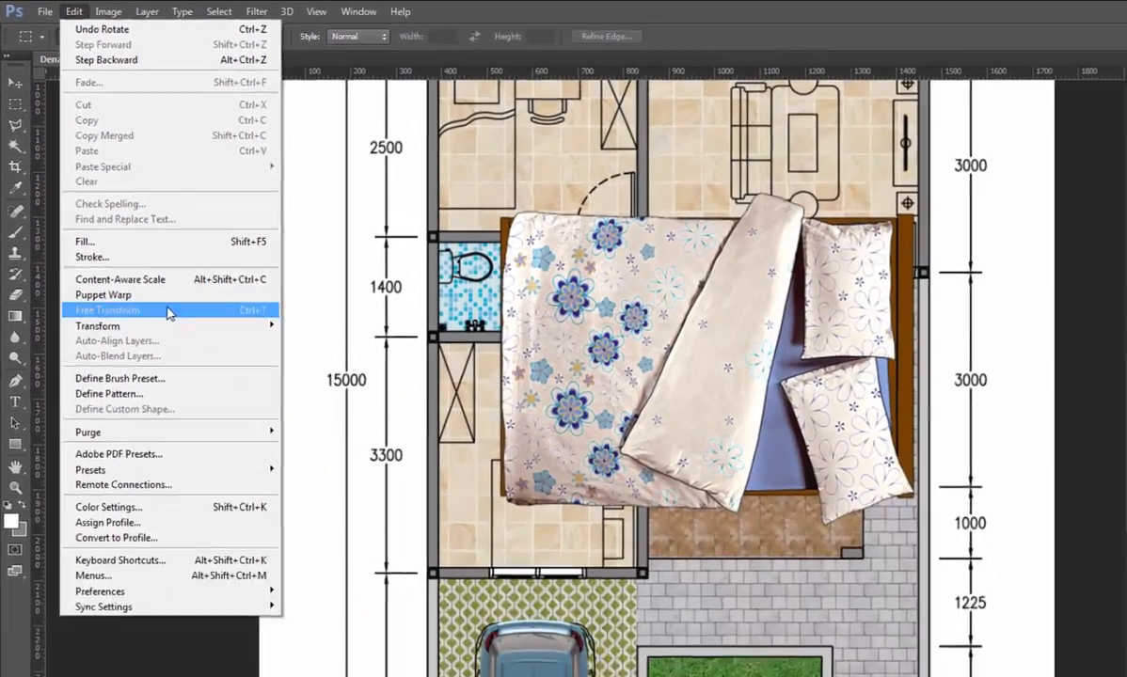
click(265, 481)
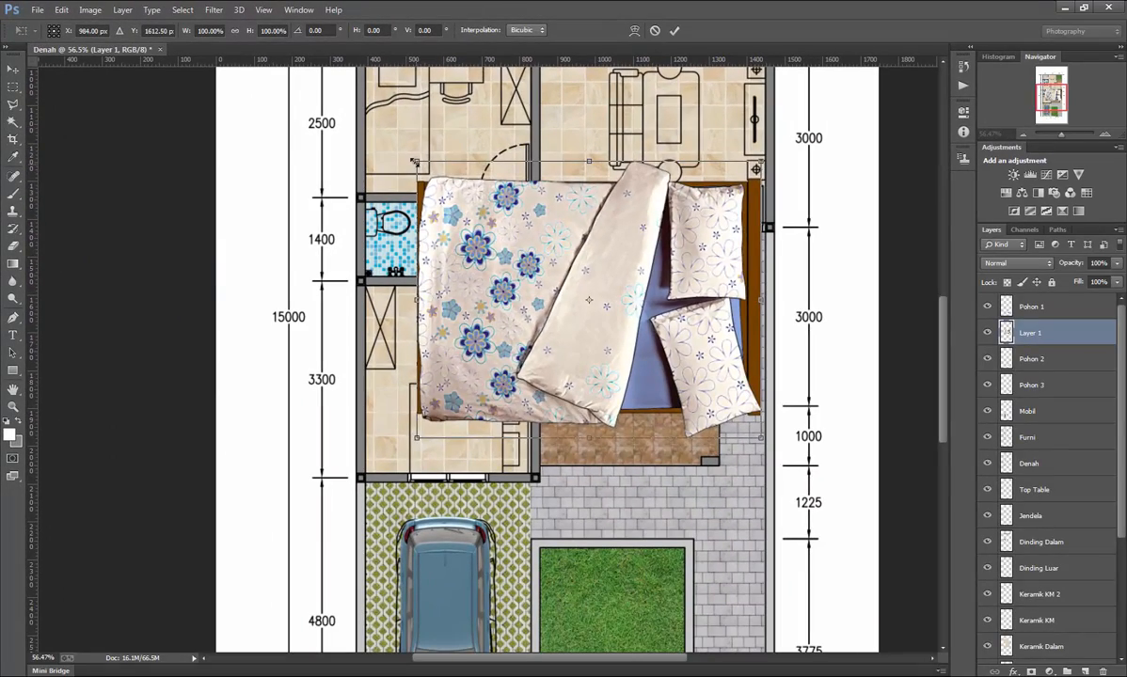
drag(414, 162, 498, 227)
key(Return)
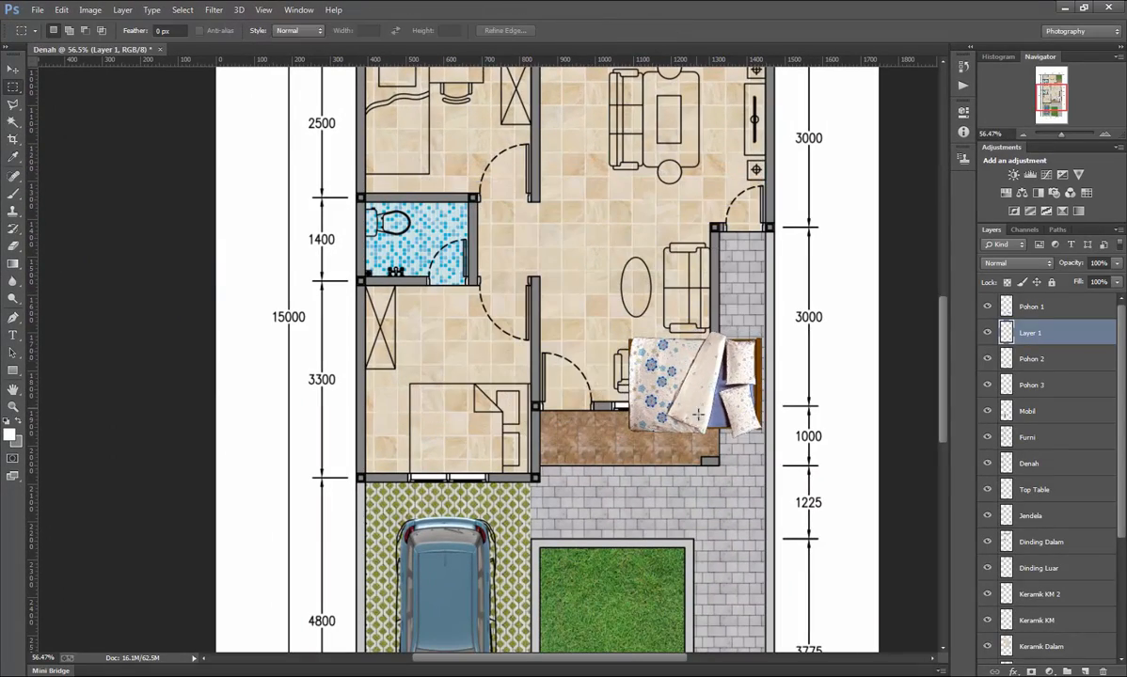
Move the bed image over the drawn double bed in the bedroom behind the carport.
scroll(696, 405, up, 4)
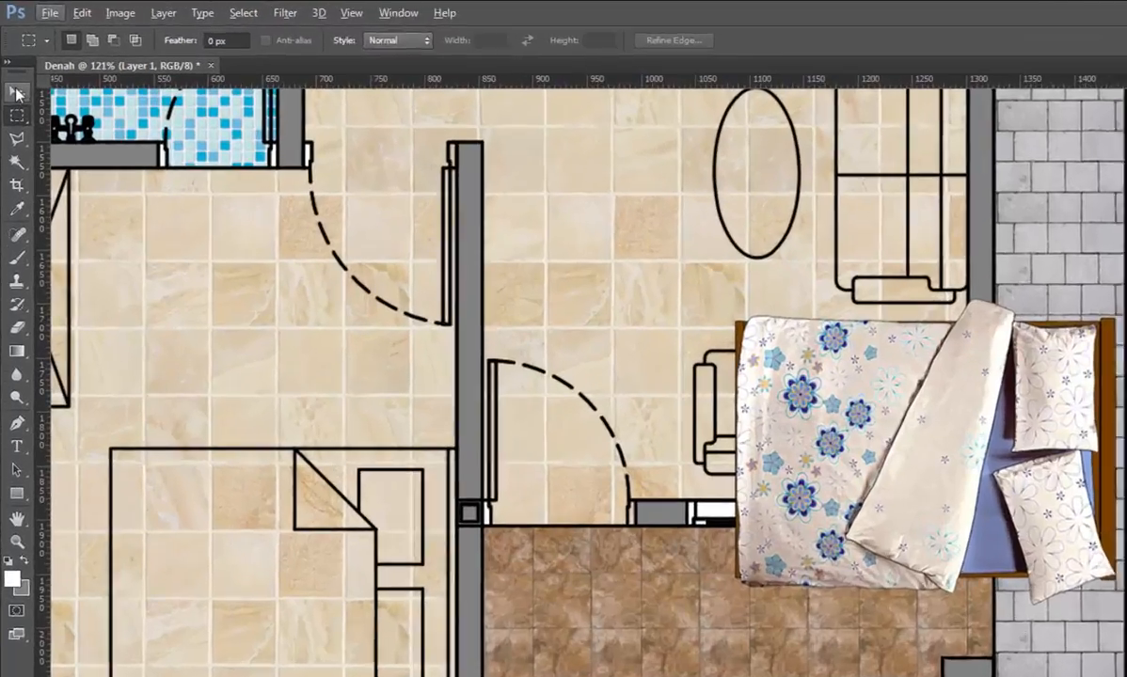
key(v)
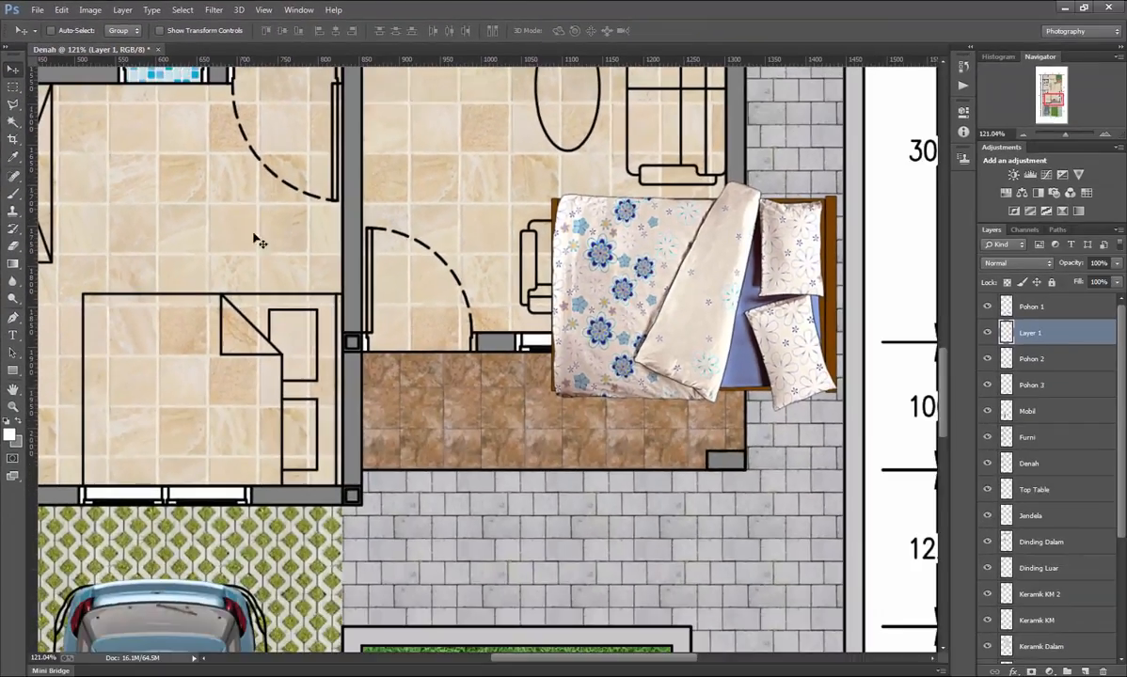
drag(666, 297, 207, 350)
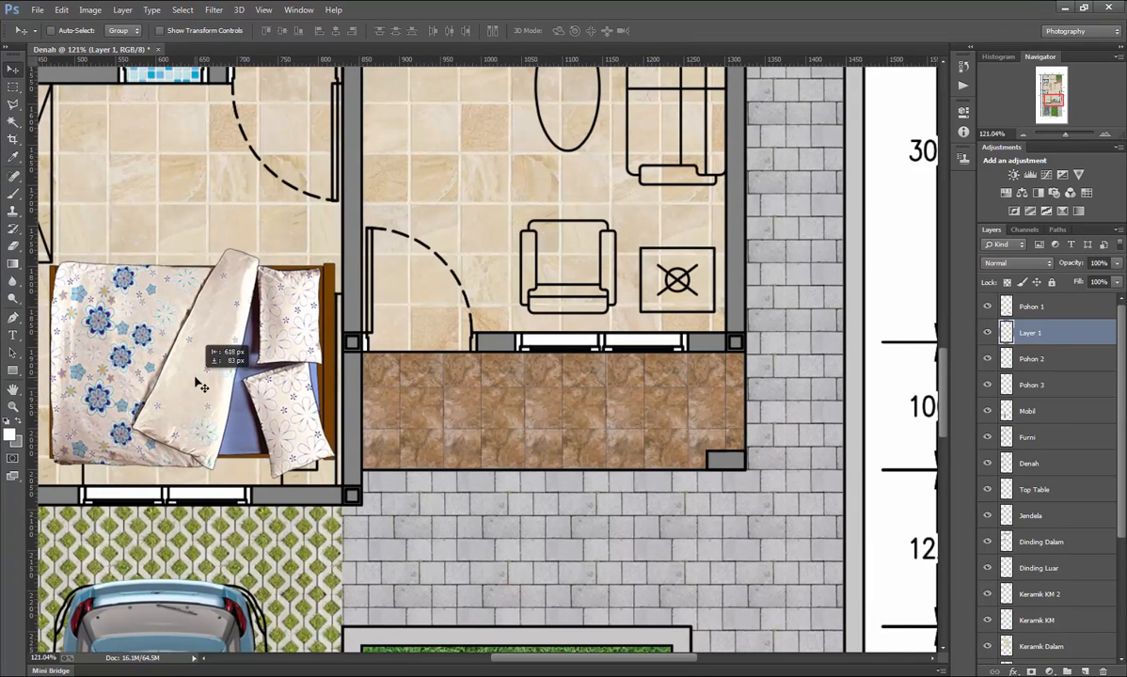
scroll(204, 388, left, 5)
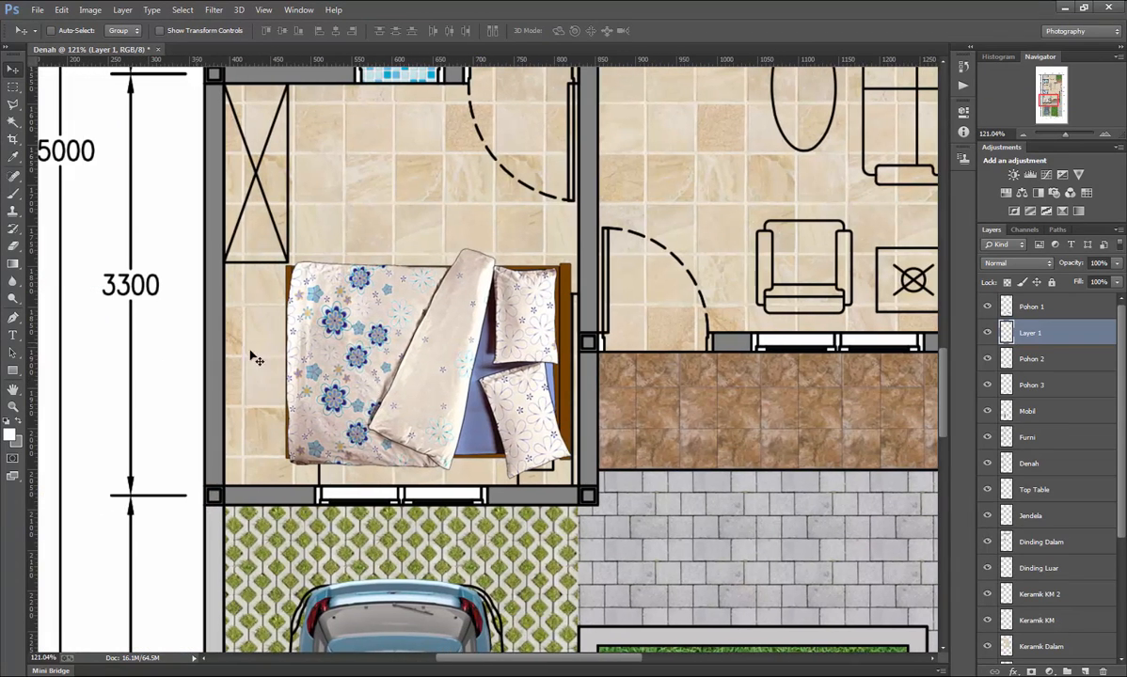
Examine how the bed image fits between the bedroom walls and over the drawn bed outline.
scroll(395, 388, left, 1)
scroll(385, 385, right, 3)
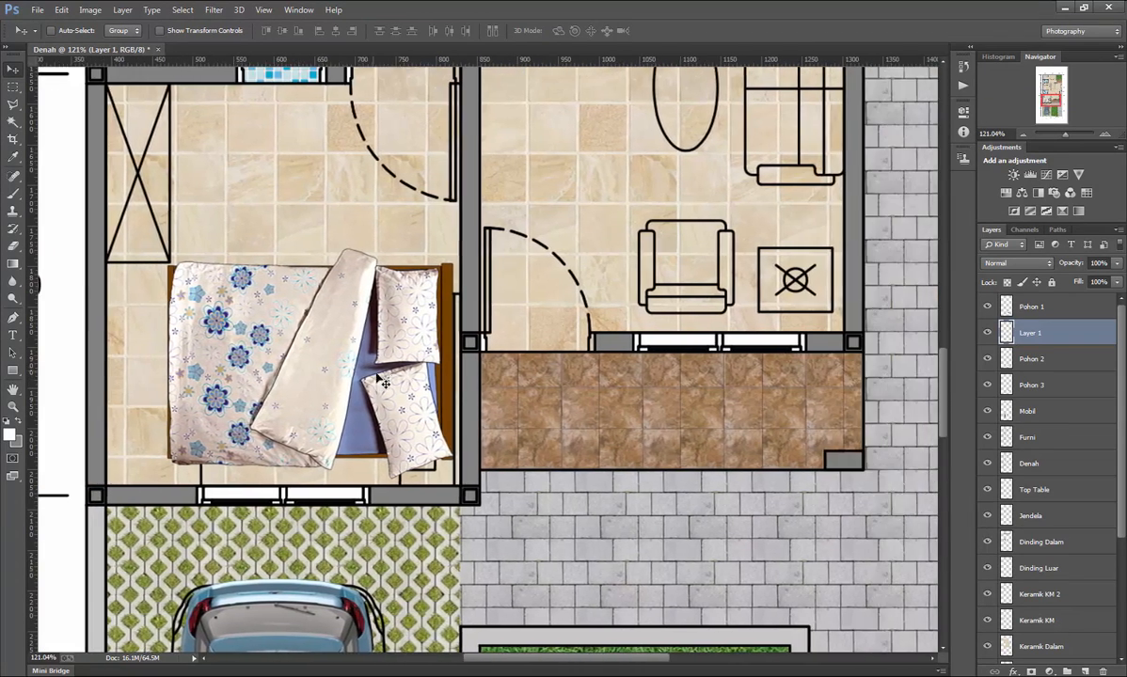
scroll(377, 381, right, 2)
scroll(372, 377, left, 1)
scroll(367, 376, right, 1)
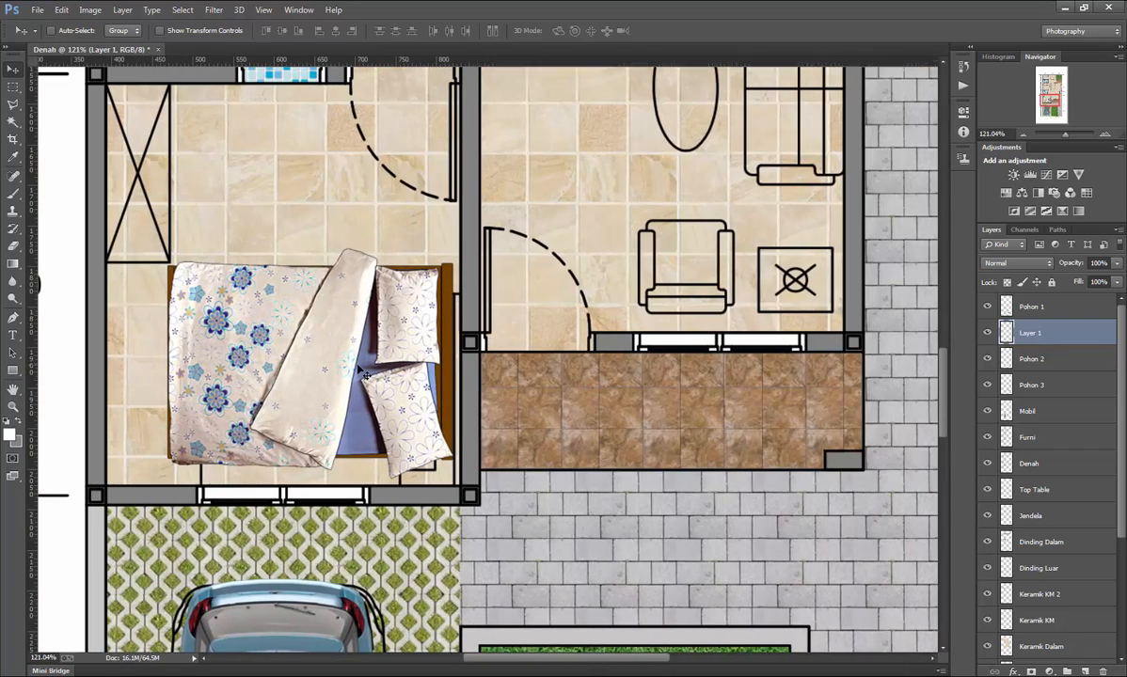
scroll(357, 374, left, 2)
scroll(359, 374, left, 2)
scroll(354, 376, right, 2)
scroll(352, 377, left, 3)
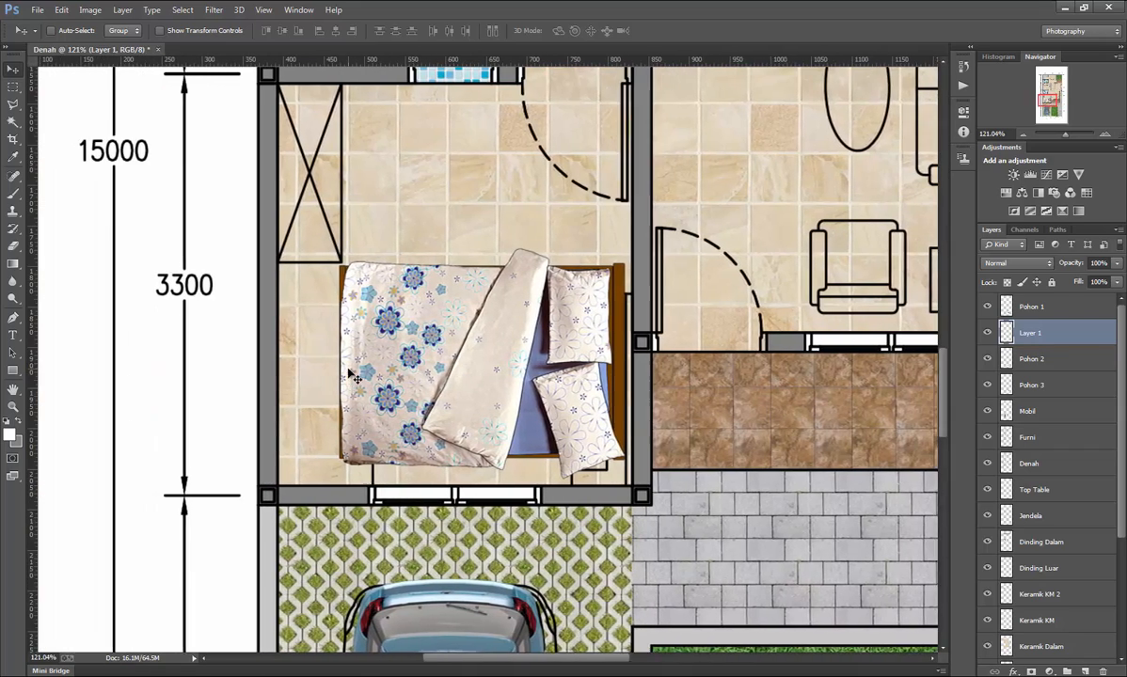
scroll(354, 378, right, 4)
scroll(356, 379, left, 1)
scroll(353, 380, right, 1)
scroll(353, 380, right, 4)
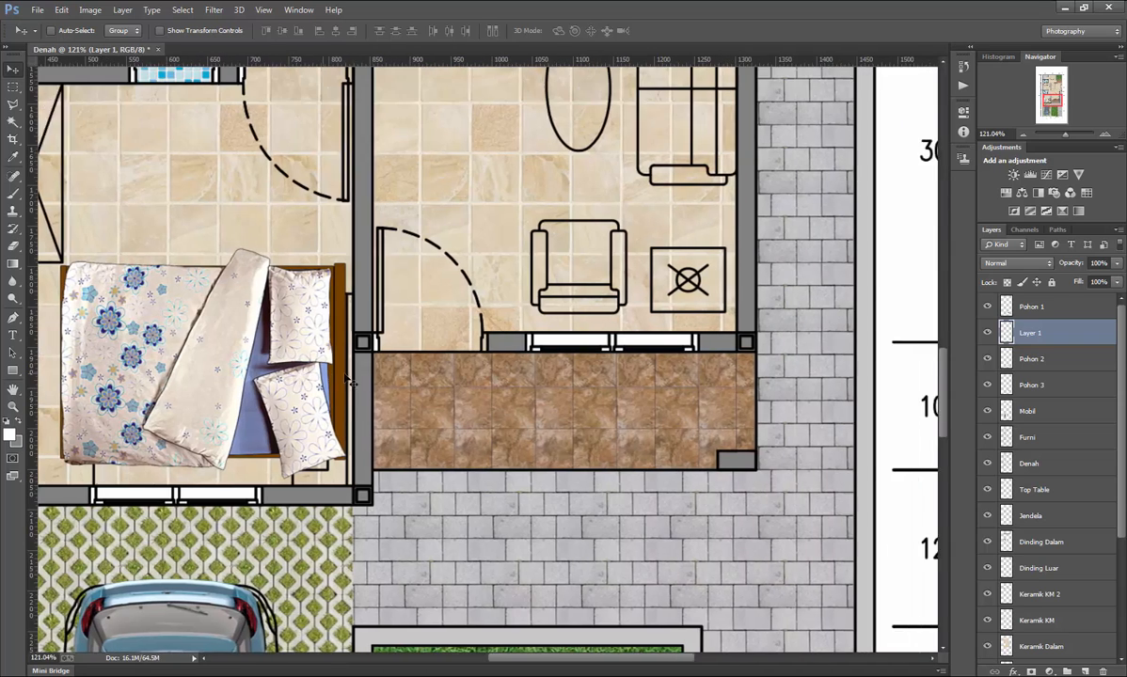
scroll(351, 381, left, 4)
scroll(346, 377, left, 5)
Reposition the bed with its headboard against the bedroom's inner wall, leaving a small gap to the window wall.
drag(439, 432, 447, 402)
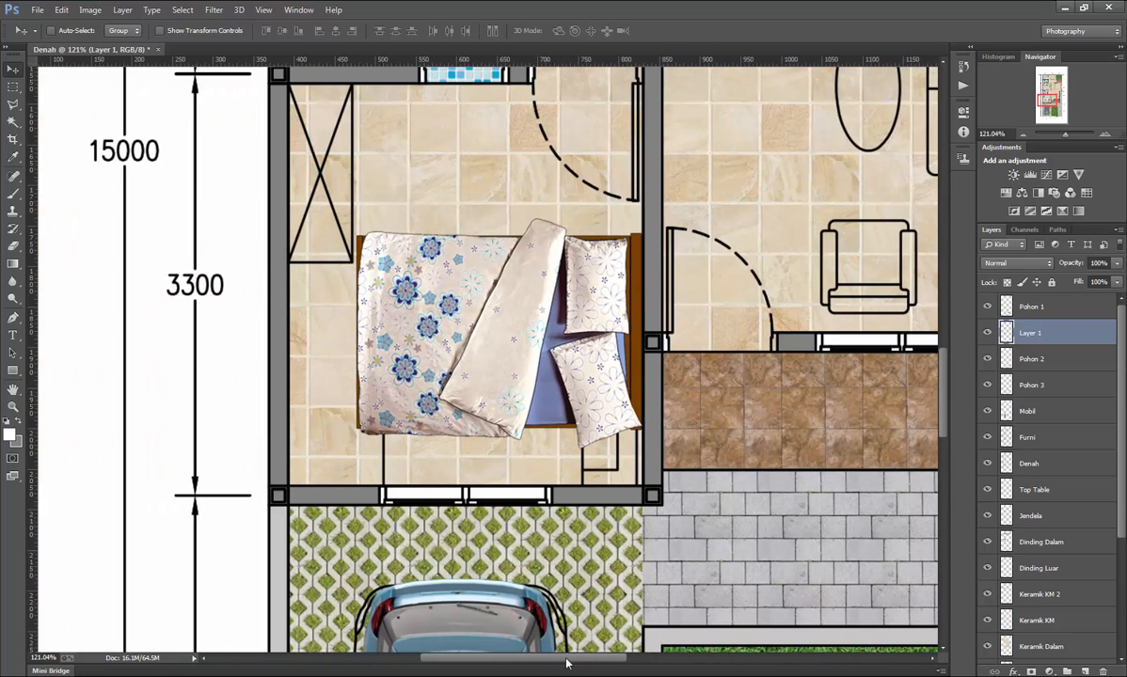
scroll(568, 663, right, 2)
scroll(569, 667, left, 2)
scroll(572, 668, right, 1)
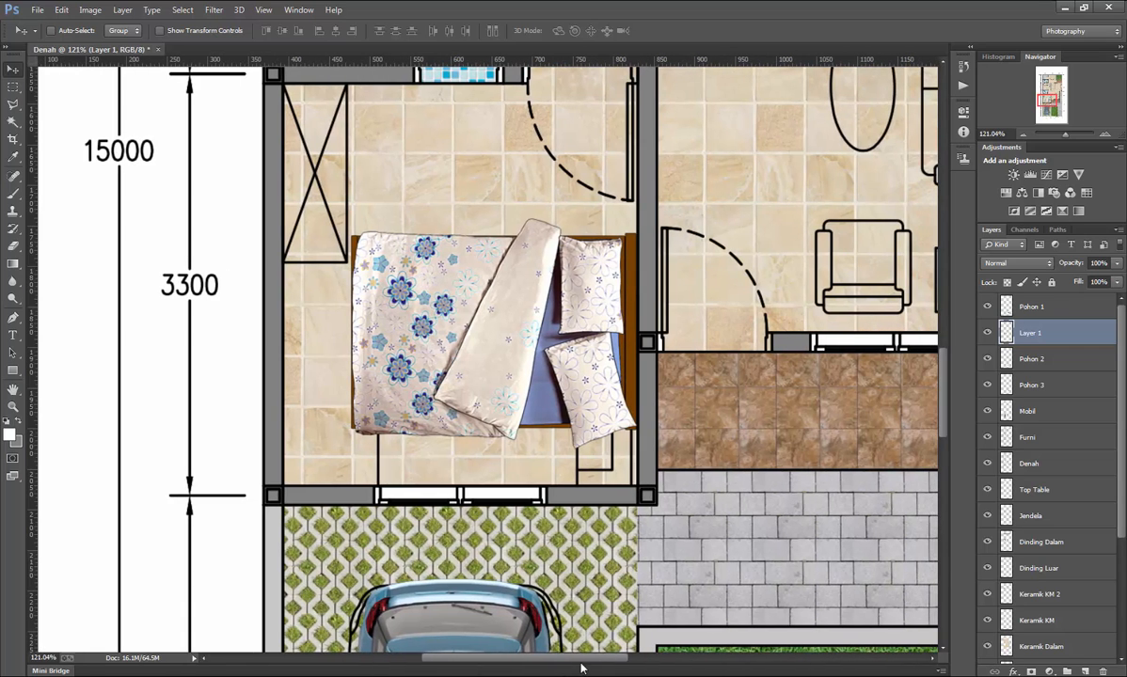
drag(545, 327, 525, 368)
key(Up)
key(Up)
key(Up)
key(Up)
key(Up)
key(Up)
key(Up)
key(Up)
key(Up)
key(Up)
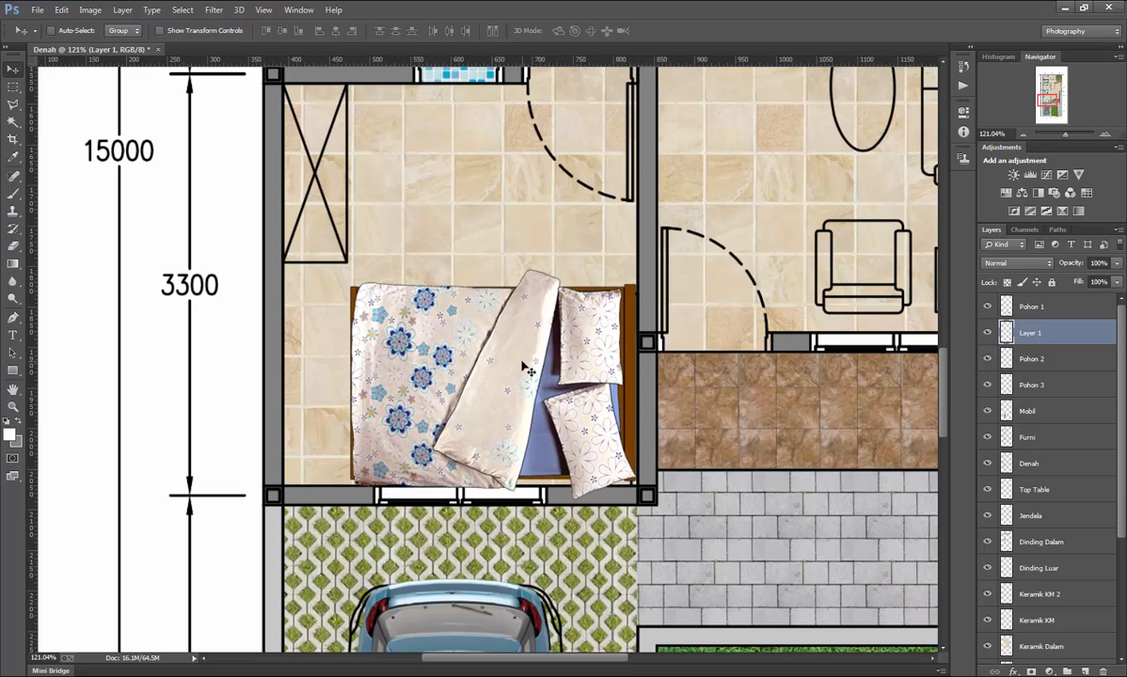
key(Down)
key(Down)
key(Down)
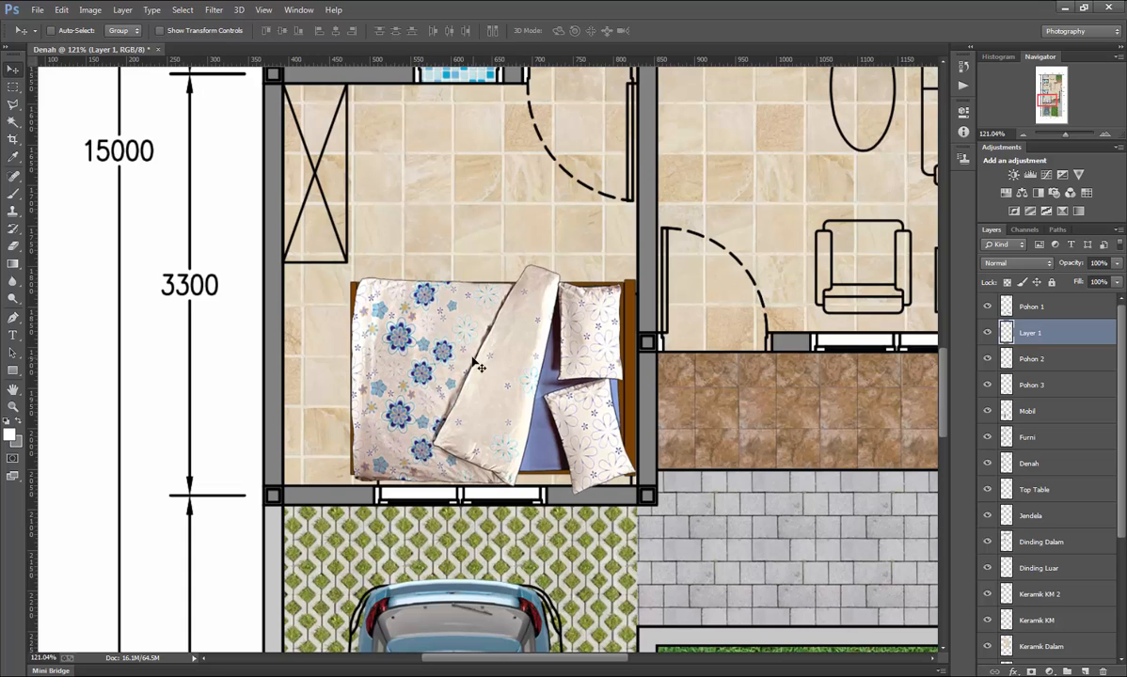
key(Up)
key(Up)
key(Up)
key(Up)
key(Up)
key(Up)
key(Up)
key(Up)
key(Up)
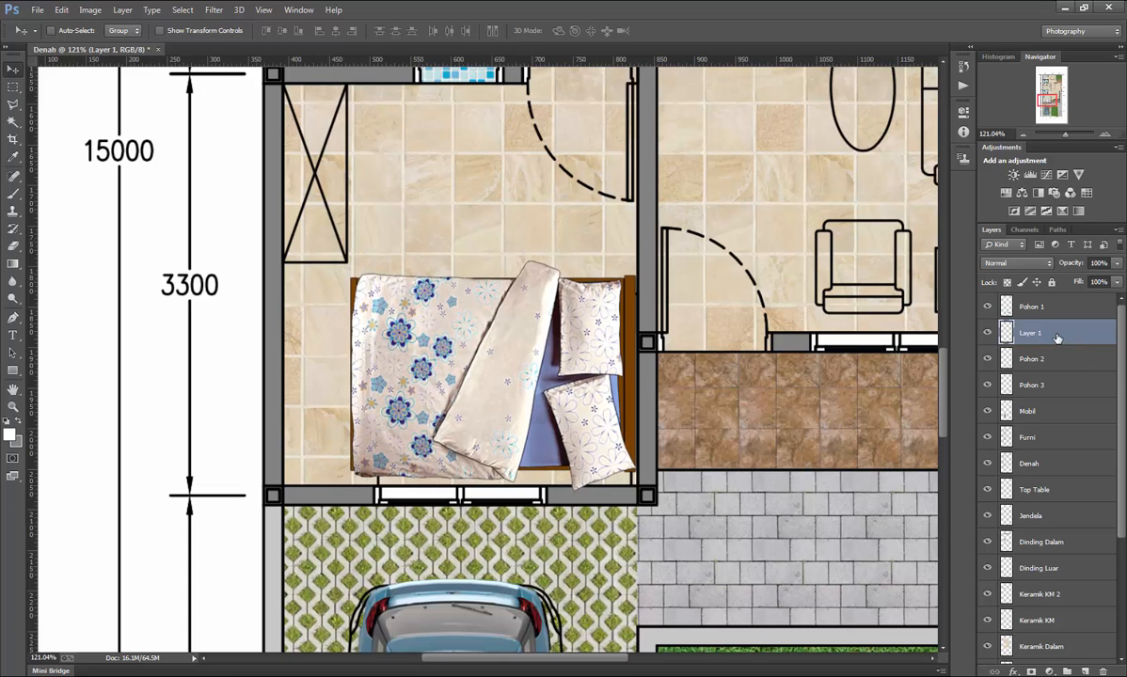
key(Up)
key(Up)
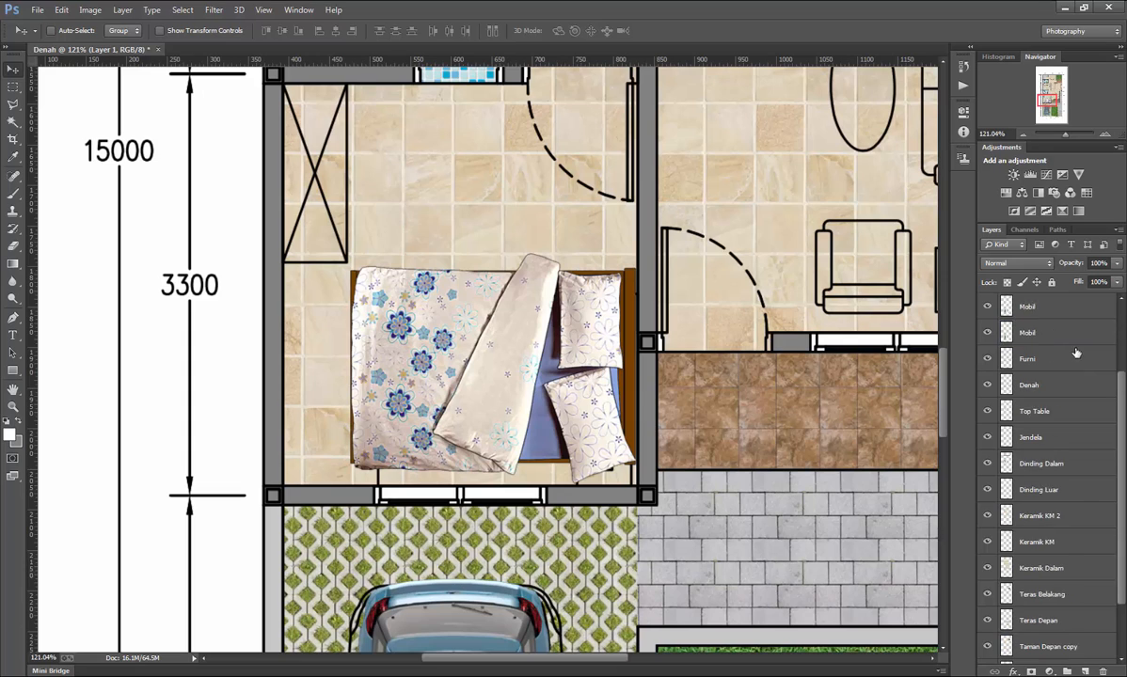
Move the bed's layer directly below the Dinding Dalam layer and rename it Master Bed.
drag(1065, 333, 1088, 551)
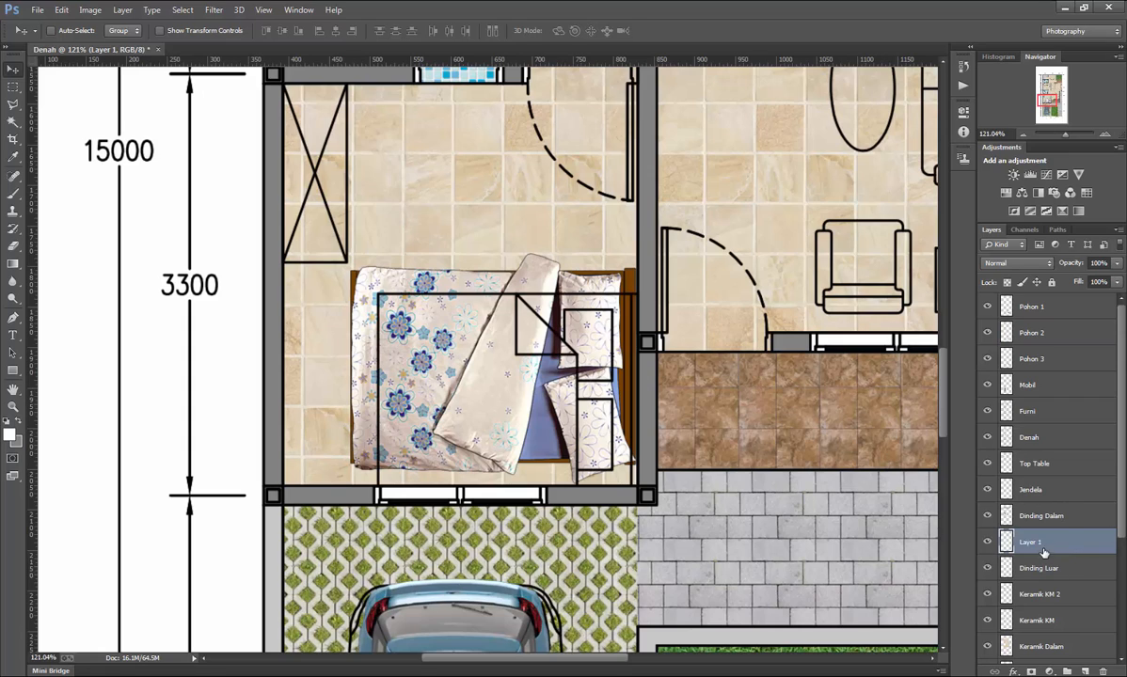
double_click(1030, 544)
text(Mast)
key(Return)
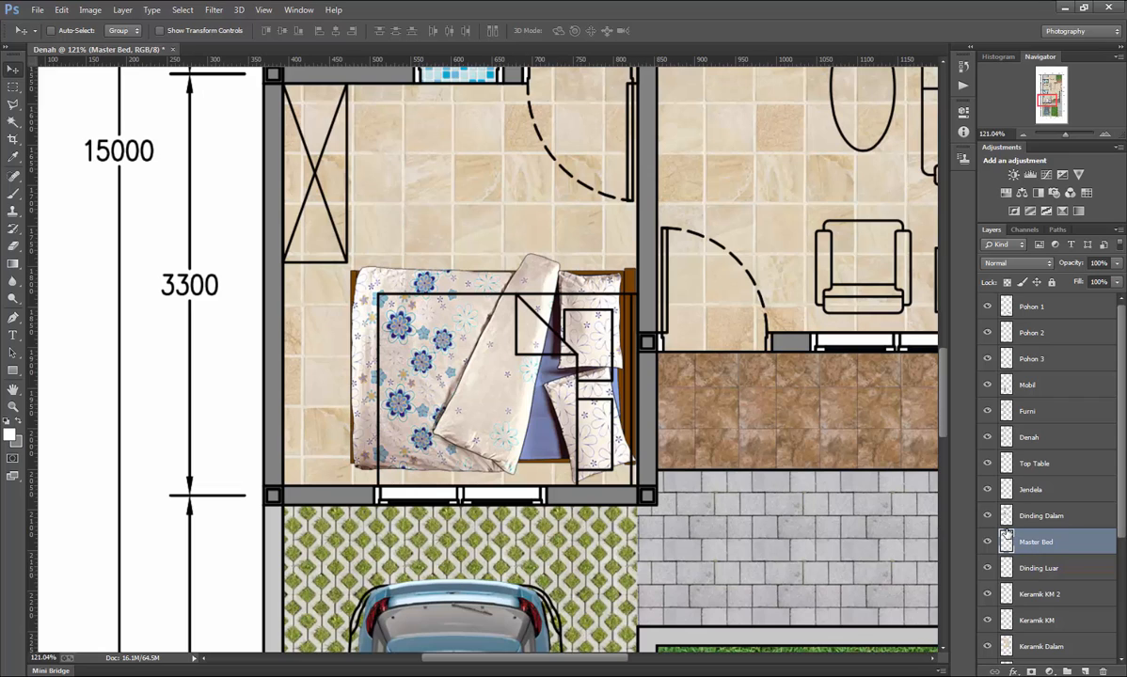
Hide the Furni layer and select the Master Bed layer.
click(1063, 517)
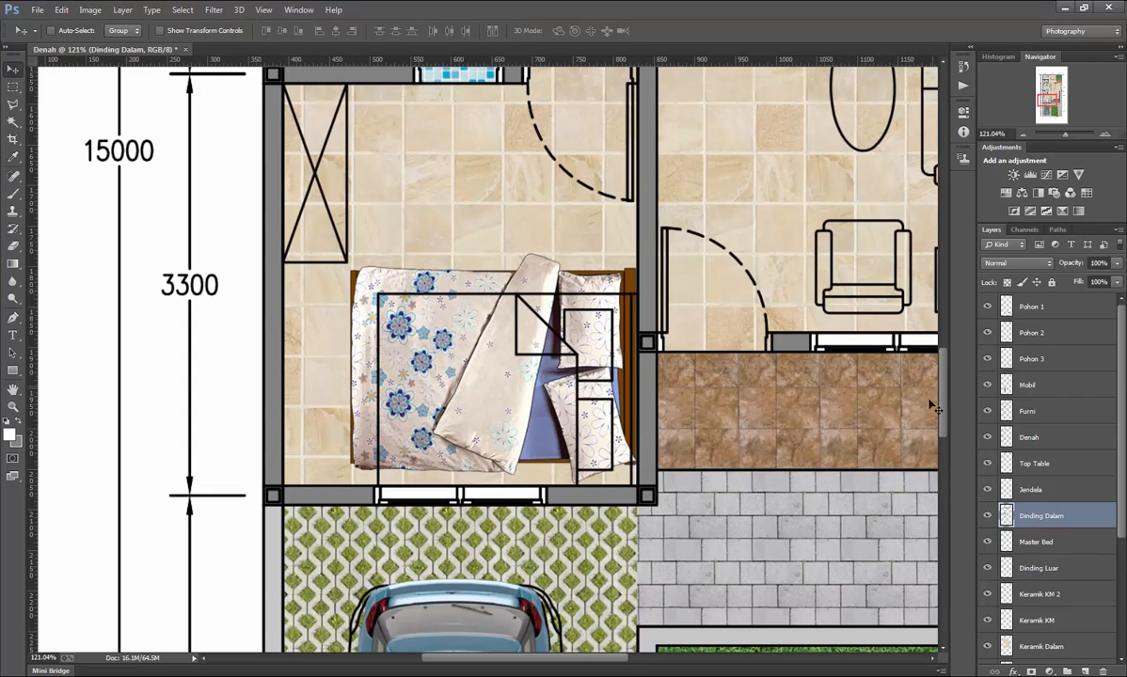
click(987, 412)
click(535, 289)
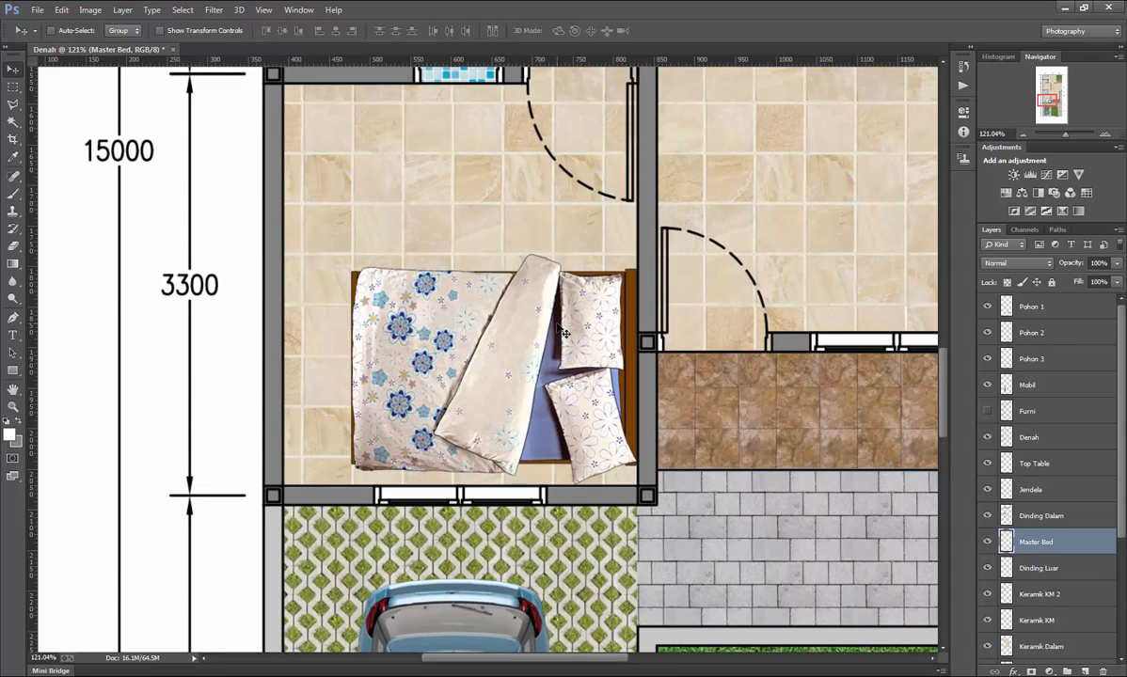
Add a drop shadow to the Dinding Dalam layer with a distance of 30 px.
click(1046, 516)
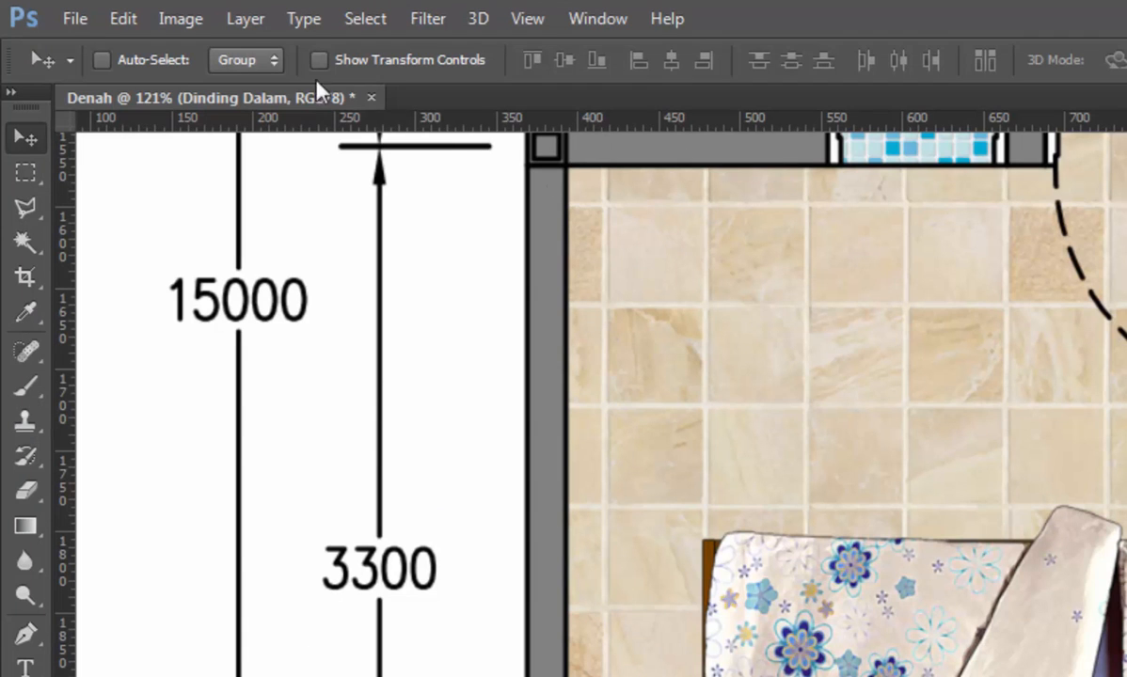
click(246, 26)
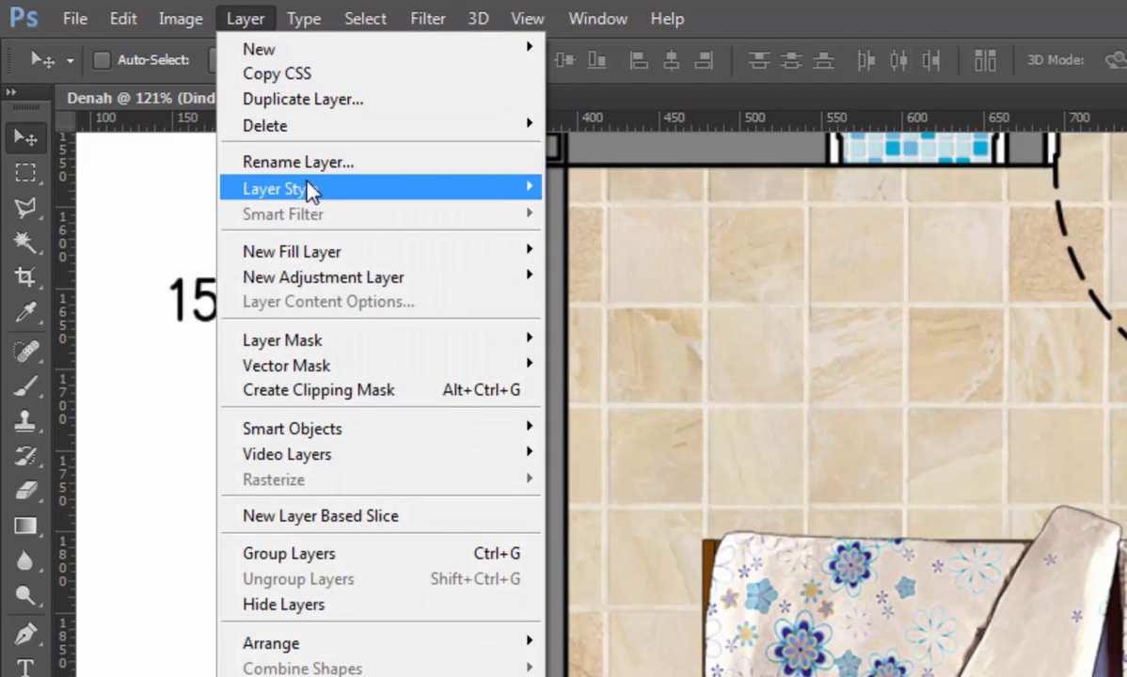
mouse_move(314, 200)
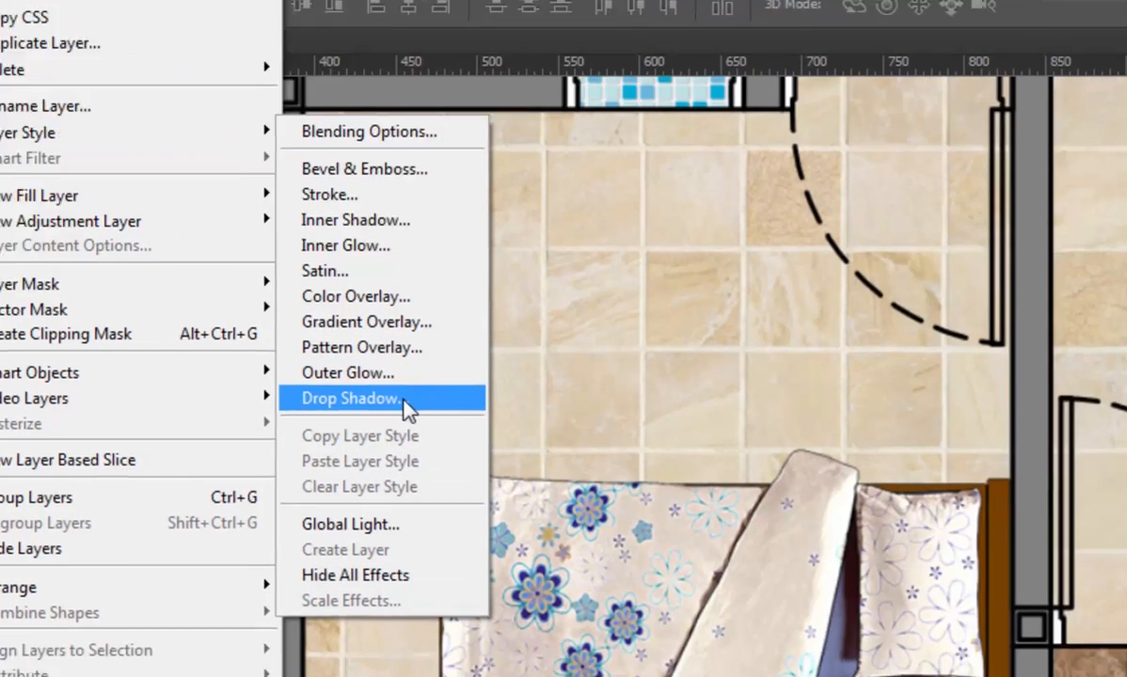
click(665, 458)
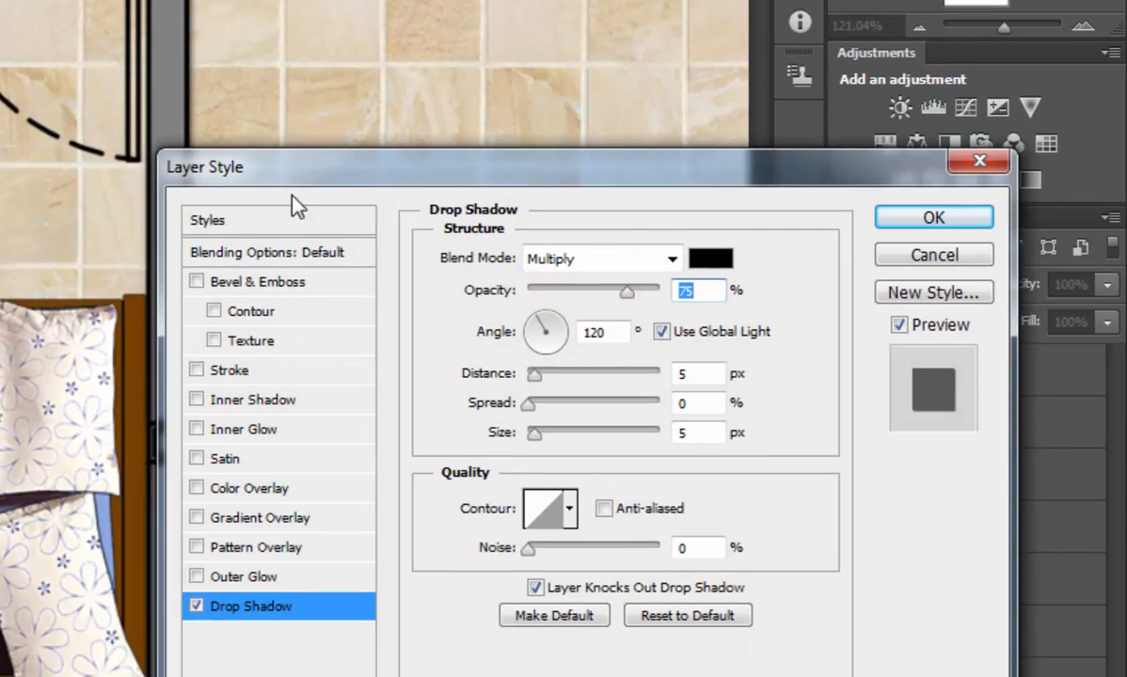
drag(348, 182, 458, 54)
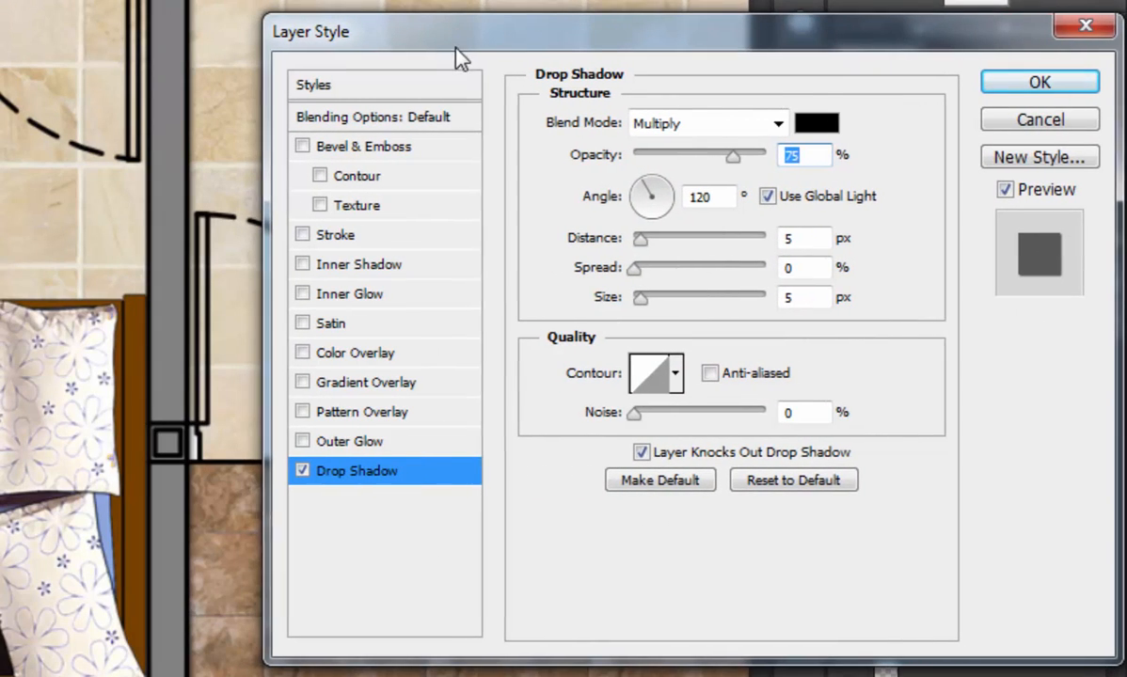
double_click(812, 241)
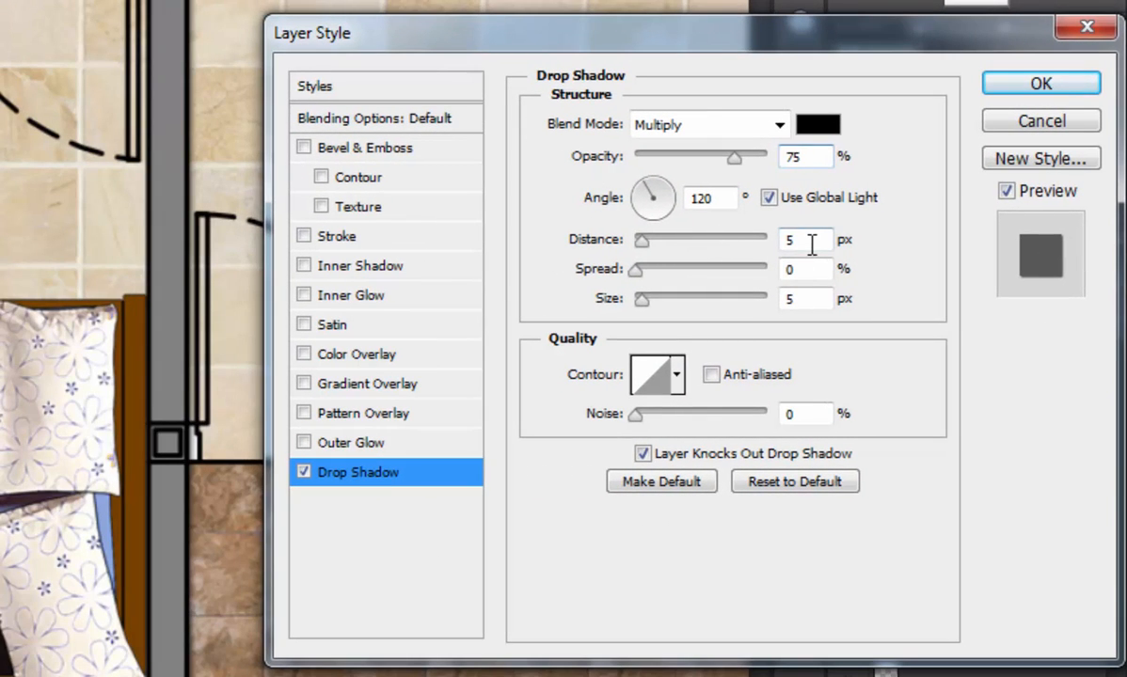
text(30)
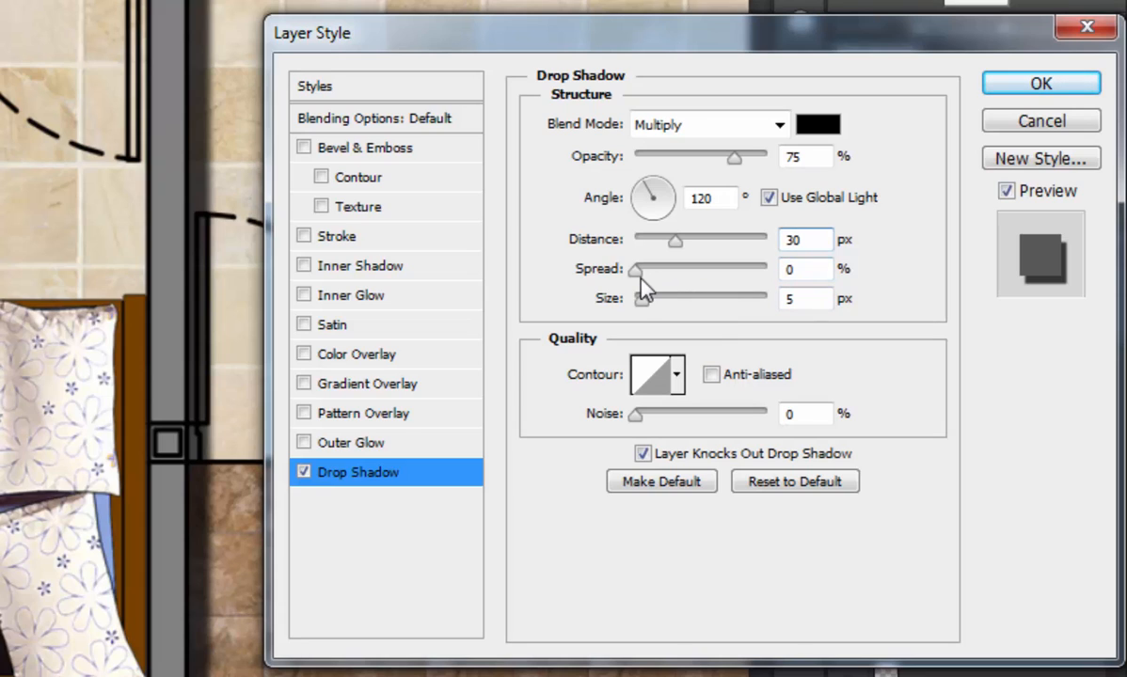
Set the drop shadow's spread to 10% and its size to 25 px.
drag(634, 269, 494, 277)
drag(721, 262, 664, 264)
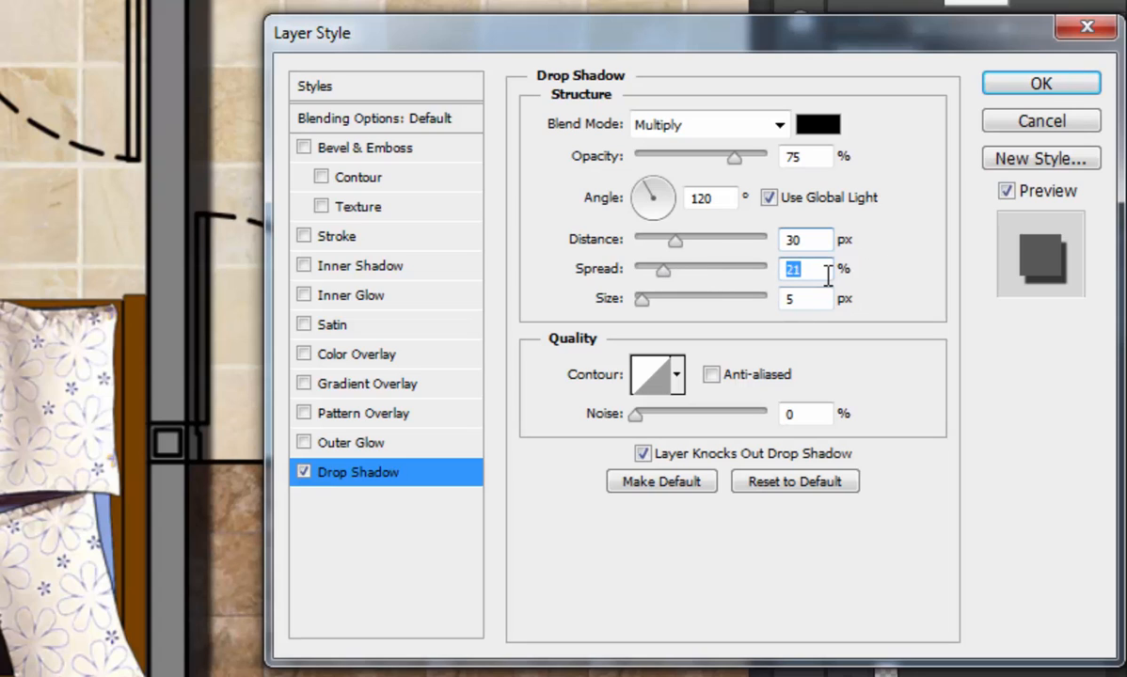
text(10)
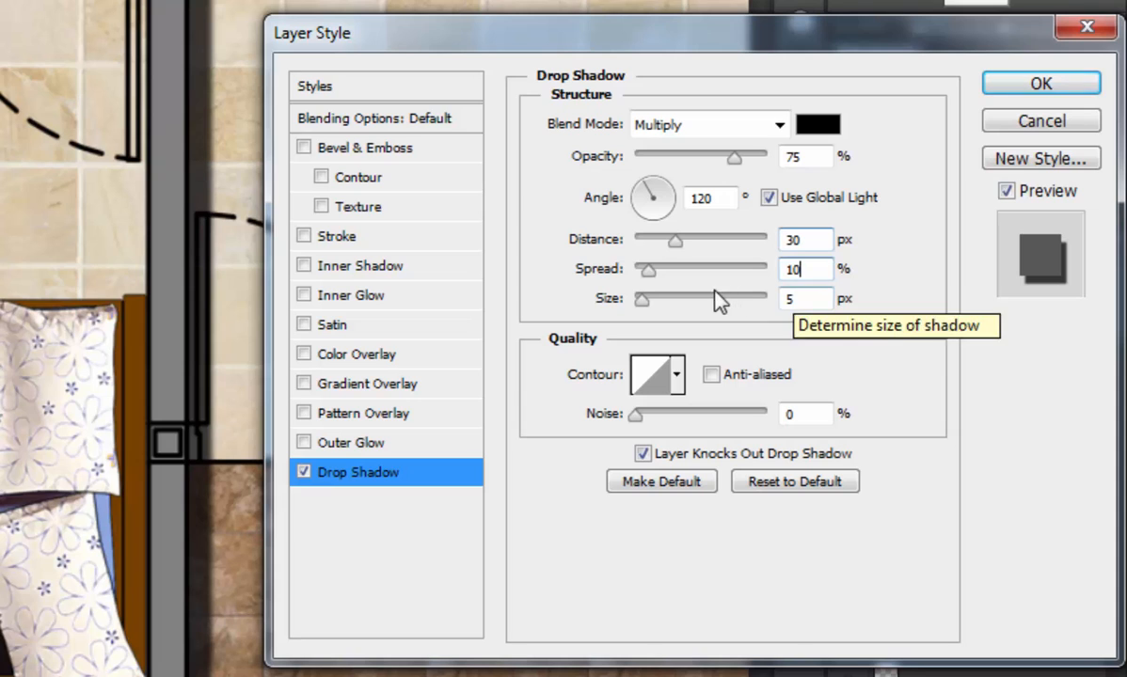
drag(644, 303, 693, 301)
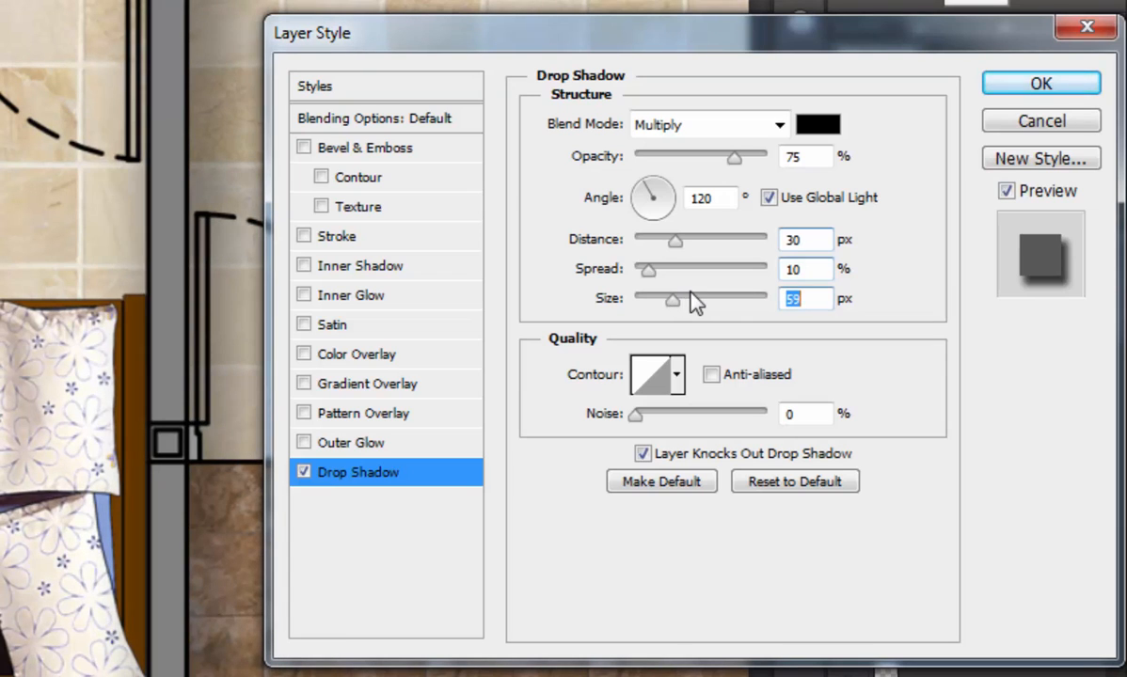
text(25)
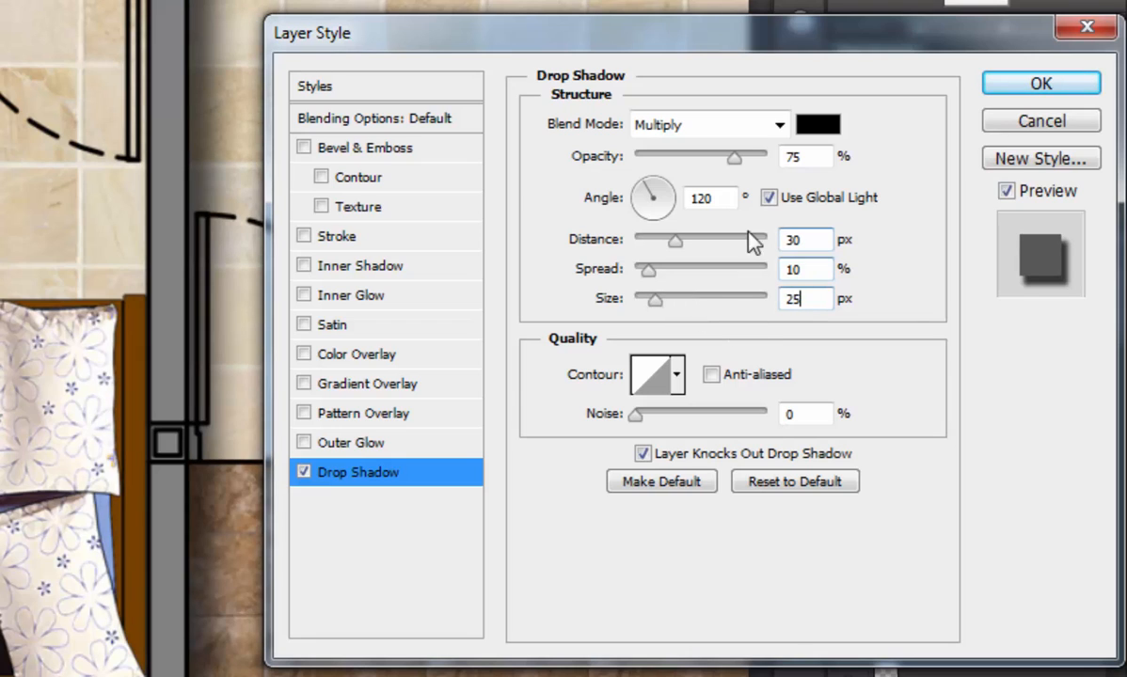
Try drop shadow opacities of 50%, 20% and 15% on the inner walls.
double_click(816, 161)
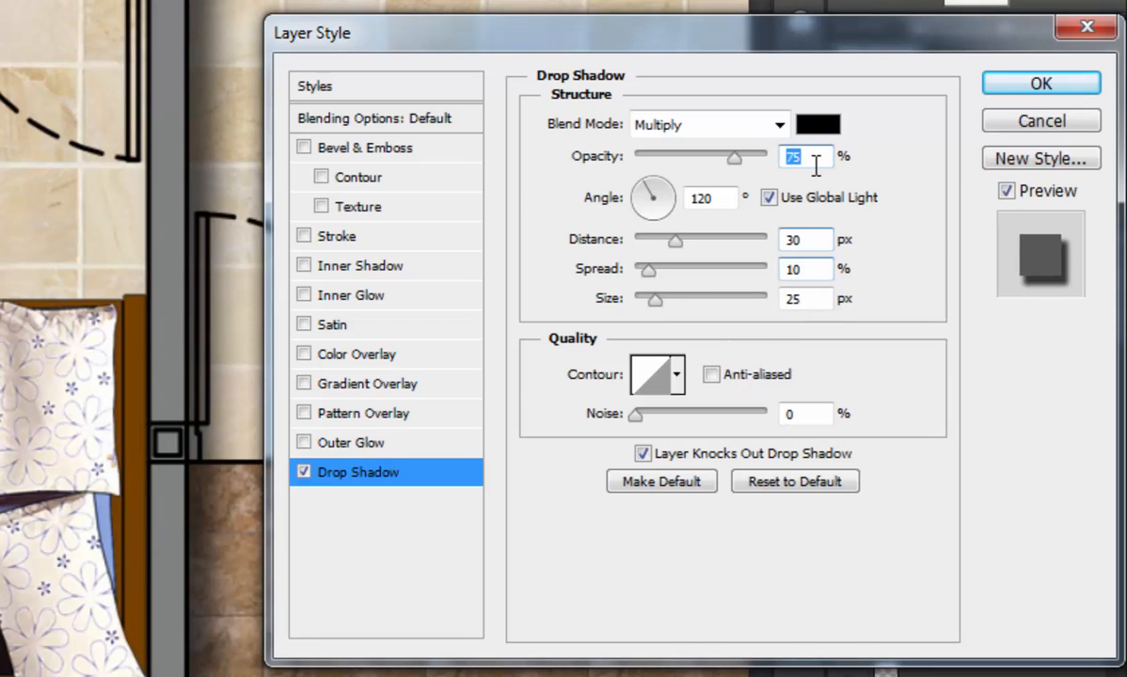
text(50)
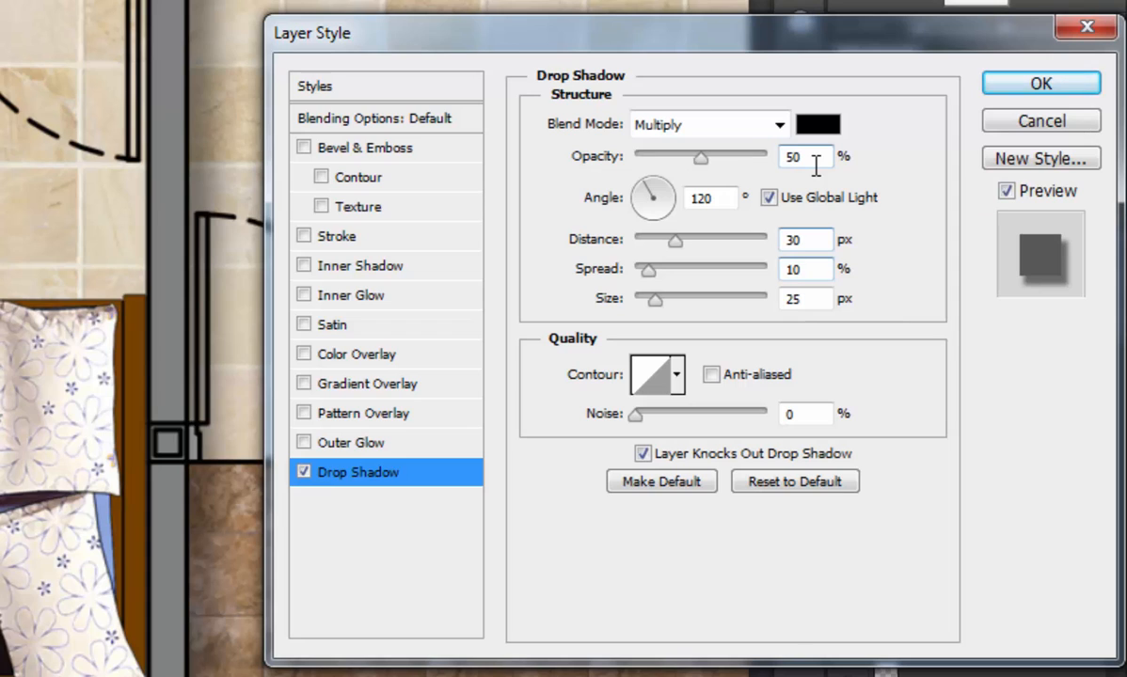
double_click(816, 164)
text(20)
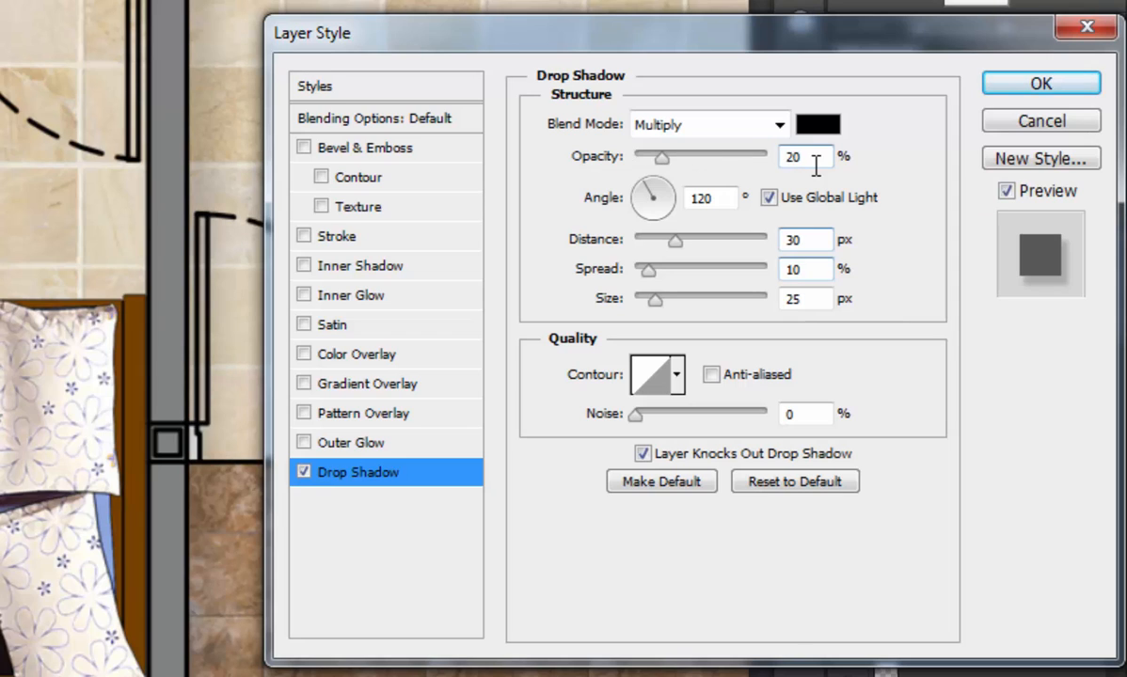
double_click(815, 165)
text(15)
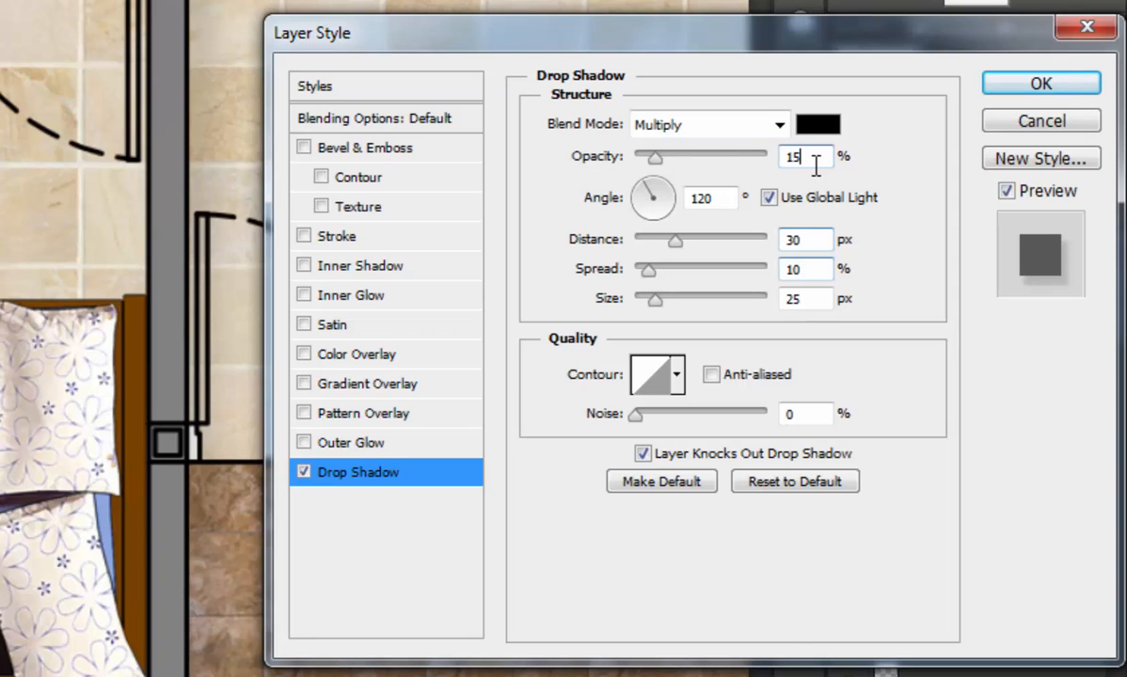
Set the drop shadow's angle to 180° and its opacity to 50%, and apply the style.
double_click(715, 201)
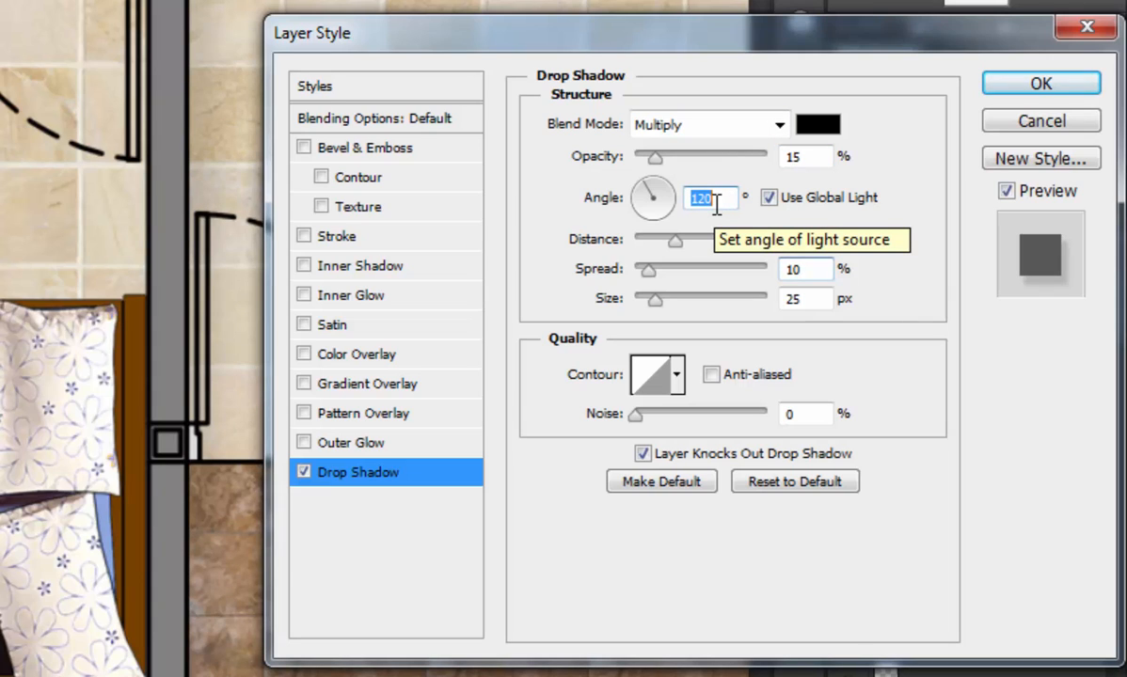
text(180)
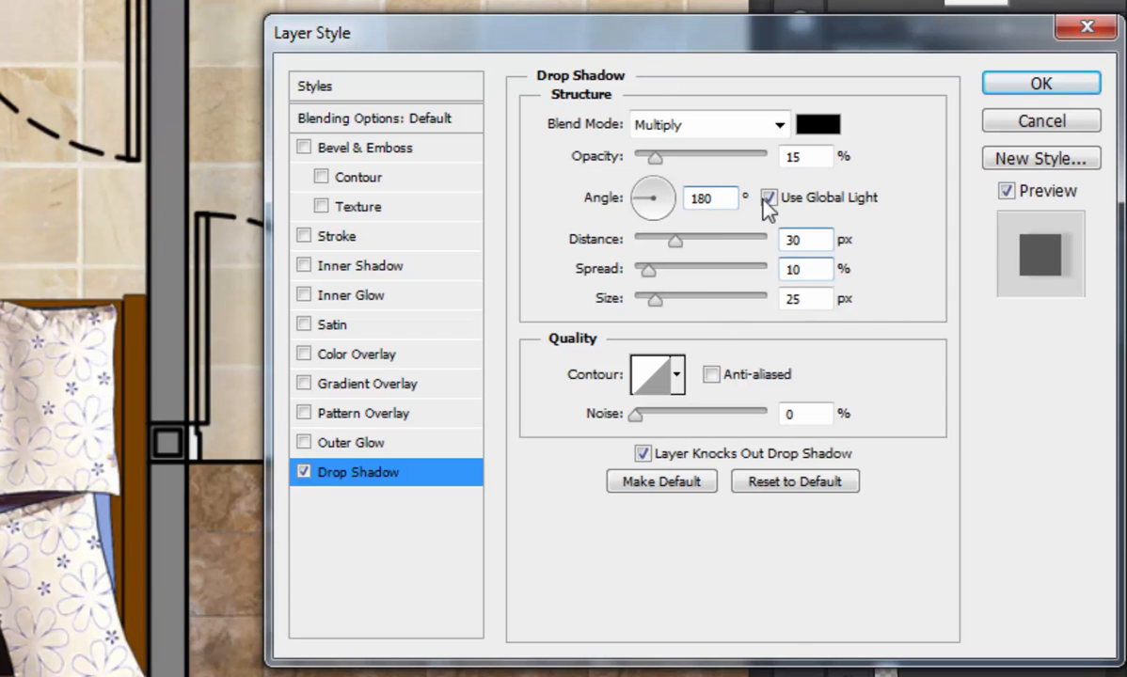
double_click(812, 158)
text(50)
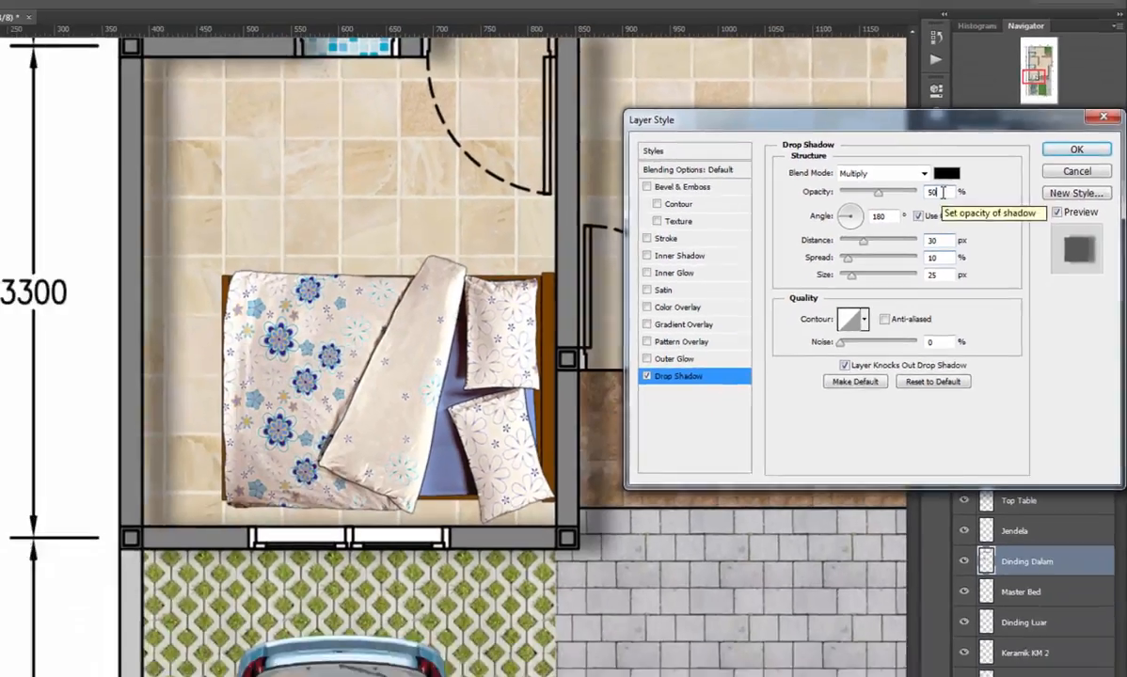
key(Return)
Set the distance of the Dinding Dalam layer's drop shadow to 15 px.
scroll(687, 272, up, 5)
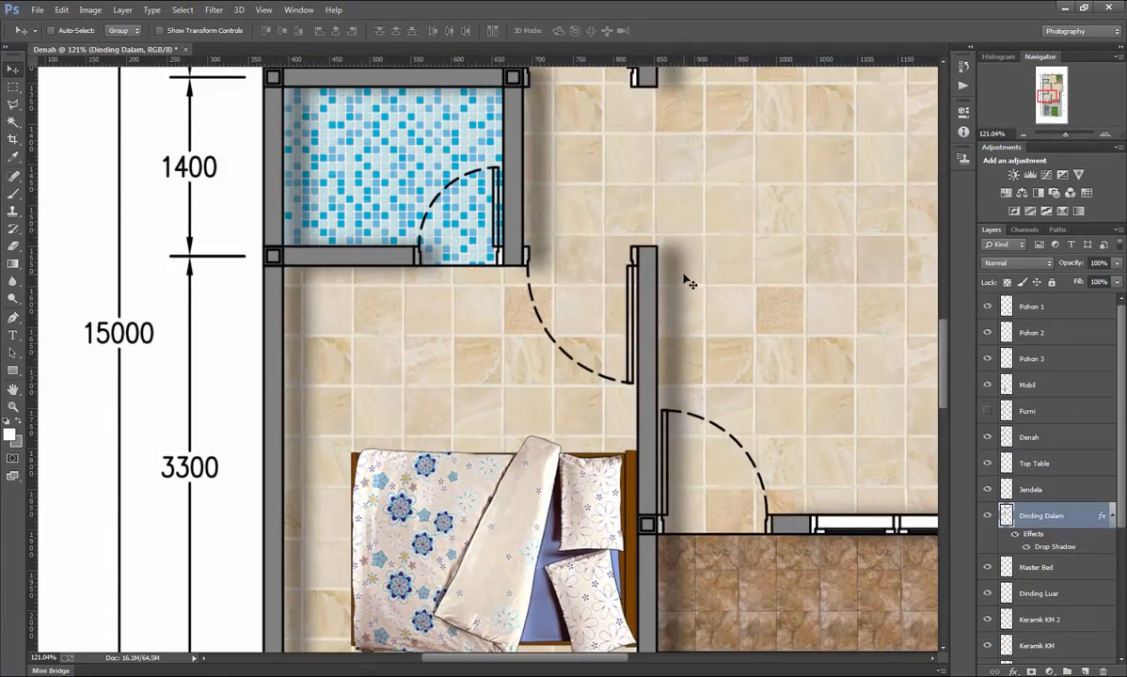
scroll(689, 284, down, 4)
scroll(687, 292, up, 2)
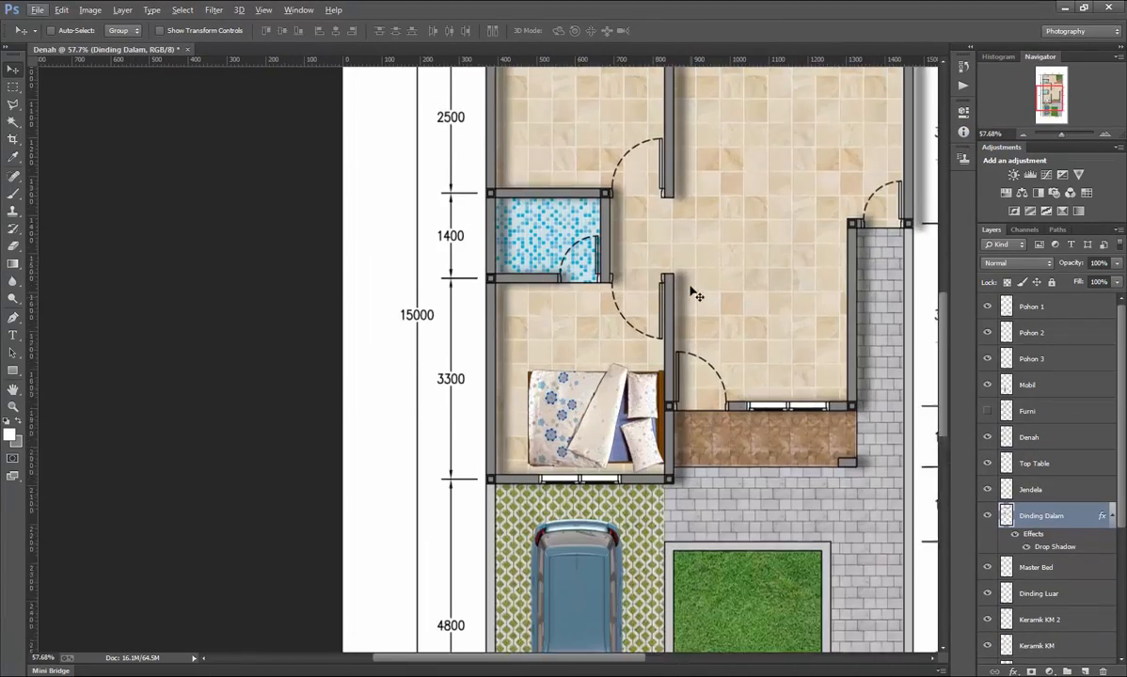
scroll(706, 299, up, 3)
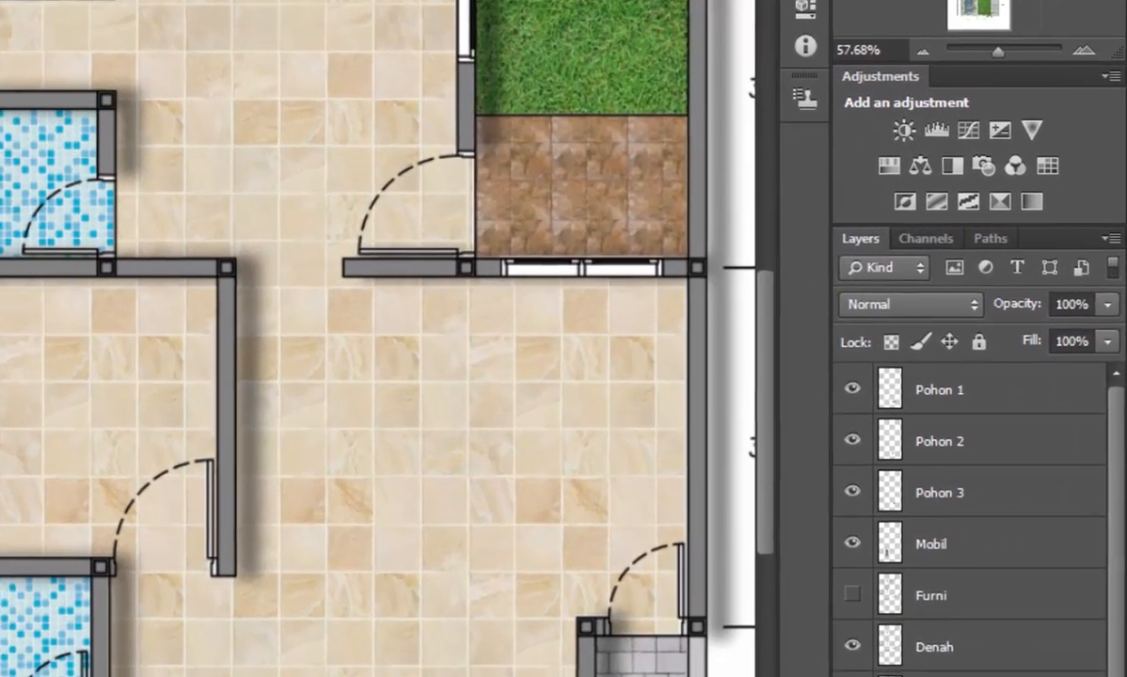
double_click(1058, 654)
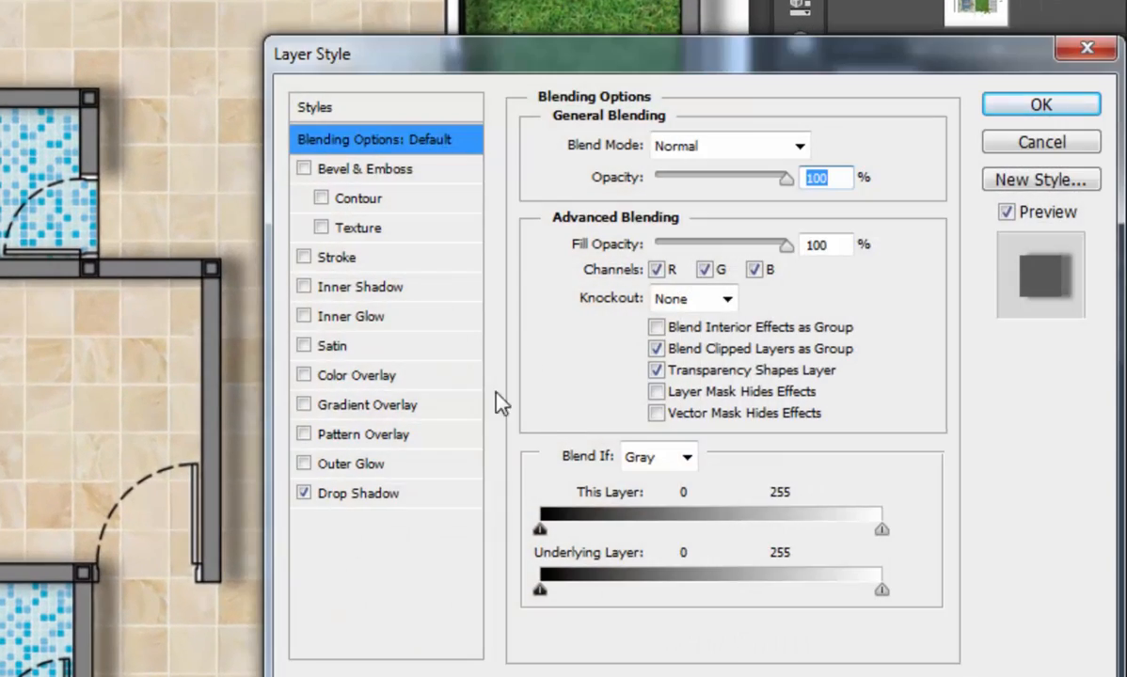
click(369, 495)
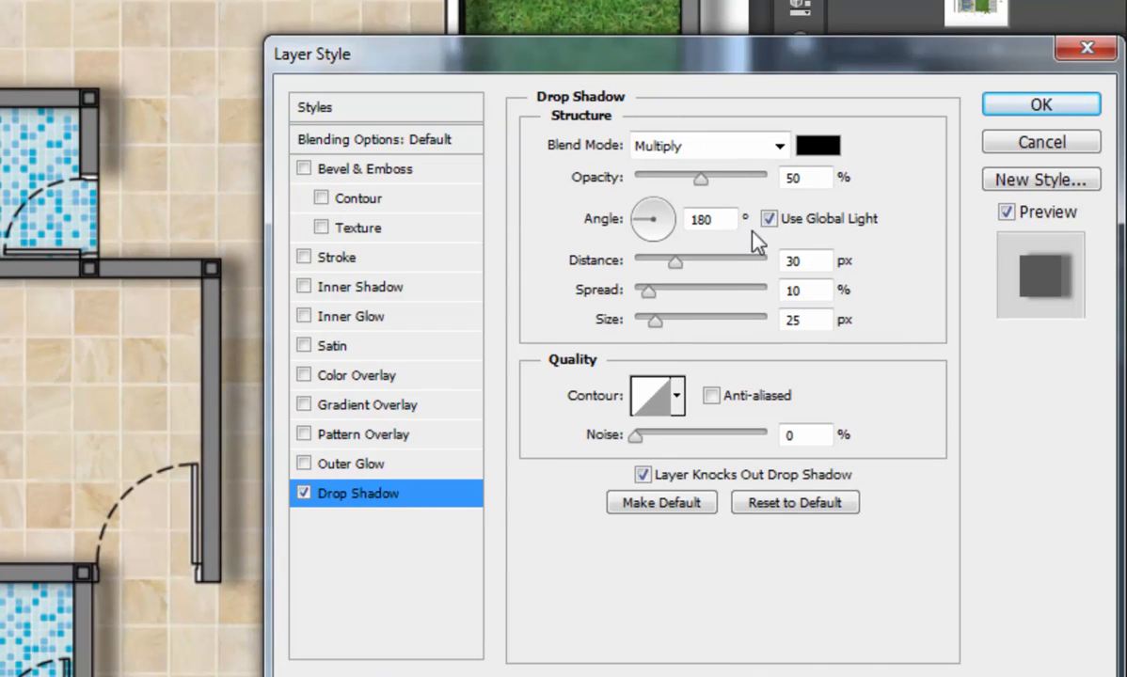
click(812, 259)
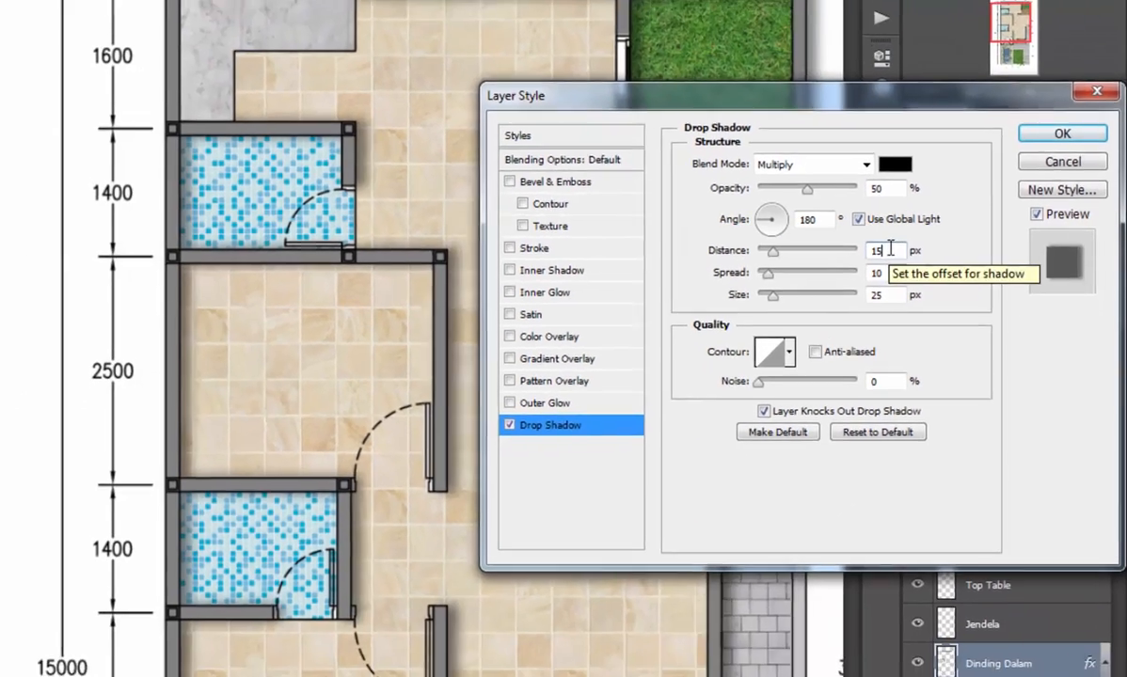
key(Return)
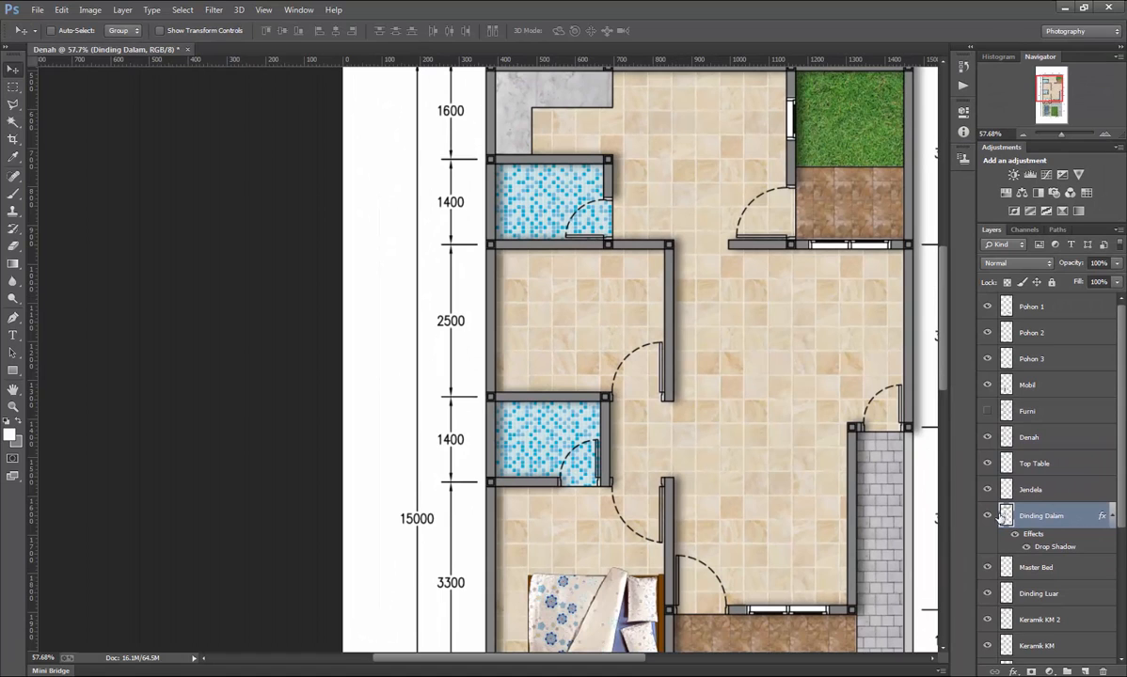
Copy the Dinding Dalam layer's drop shadow style onto the Jendela layer.
scroll(679, 365, up, 3)
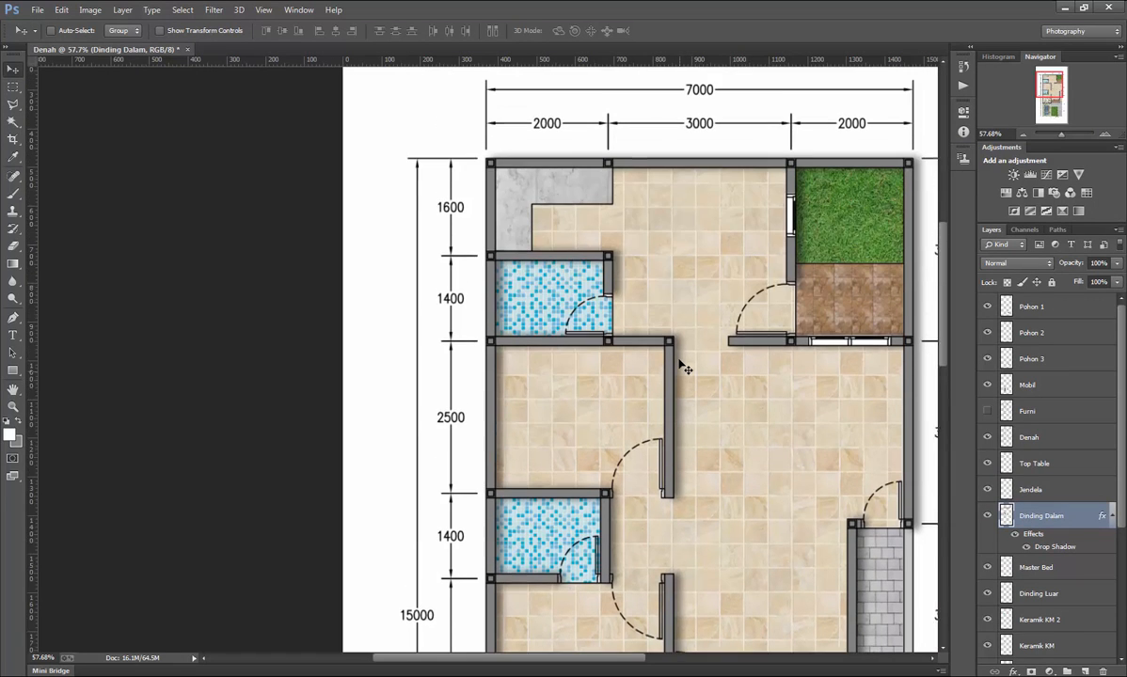
scroll(679, 365, down, 3)
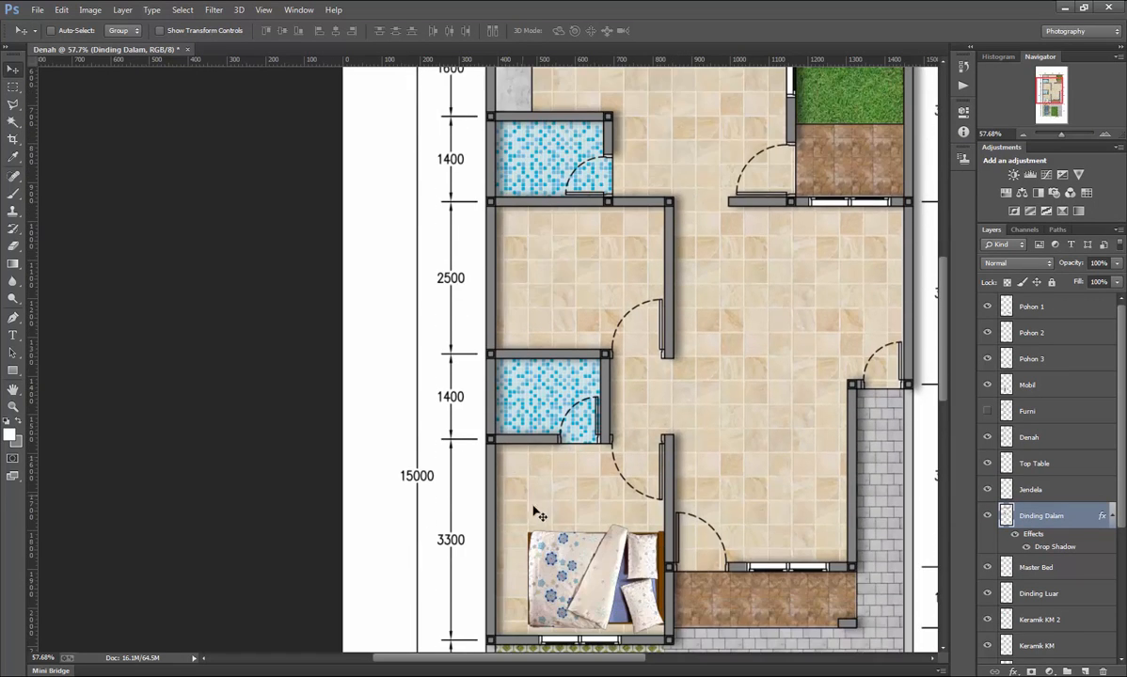
scroll(534, 510, down, 5)
scroll(570, 463, up, 1)
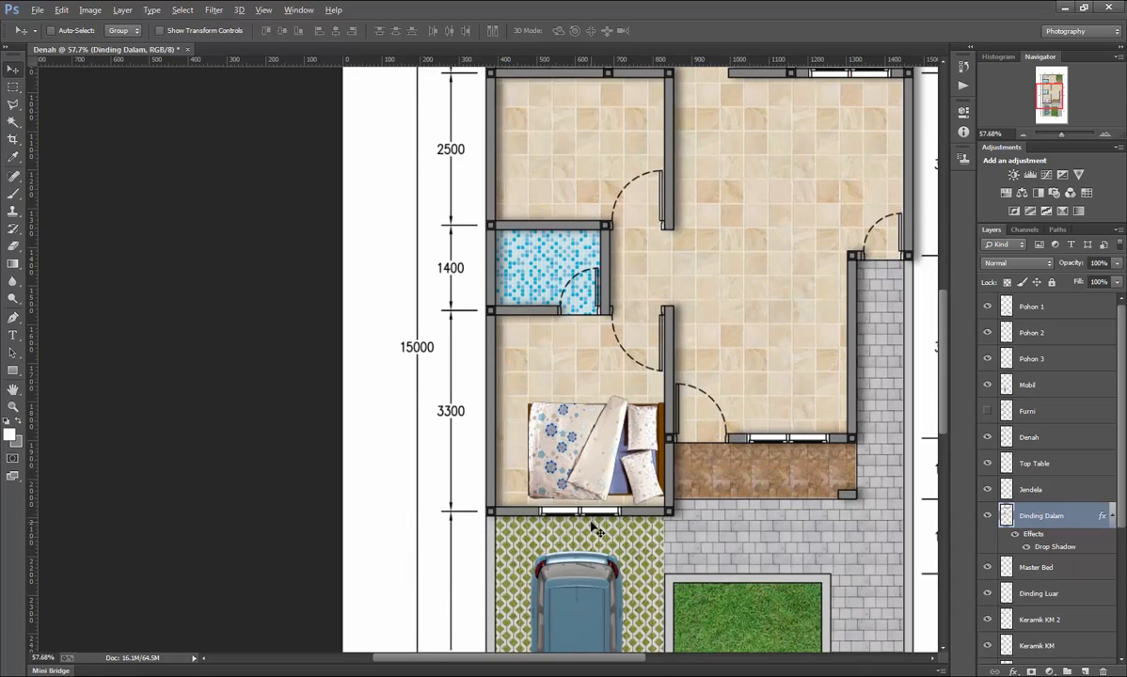
scroll(594, 520, up, 6)
scroll(608, 515, down, 4)
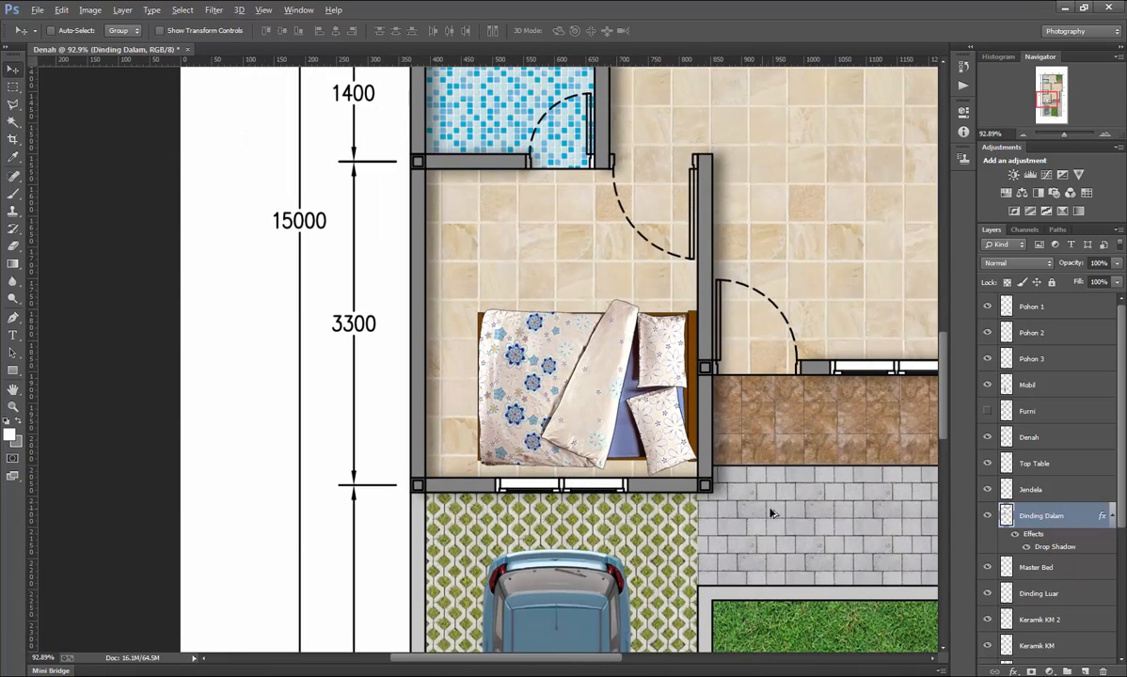
right_click(1046, 518)
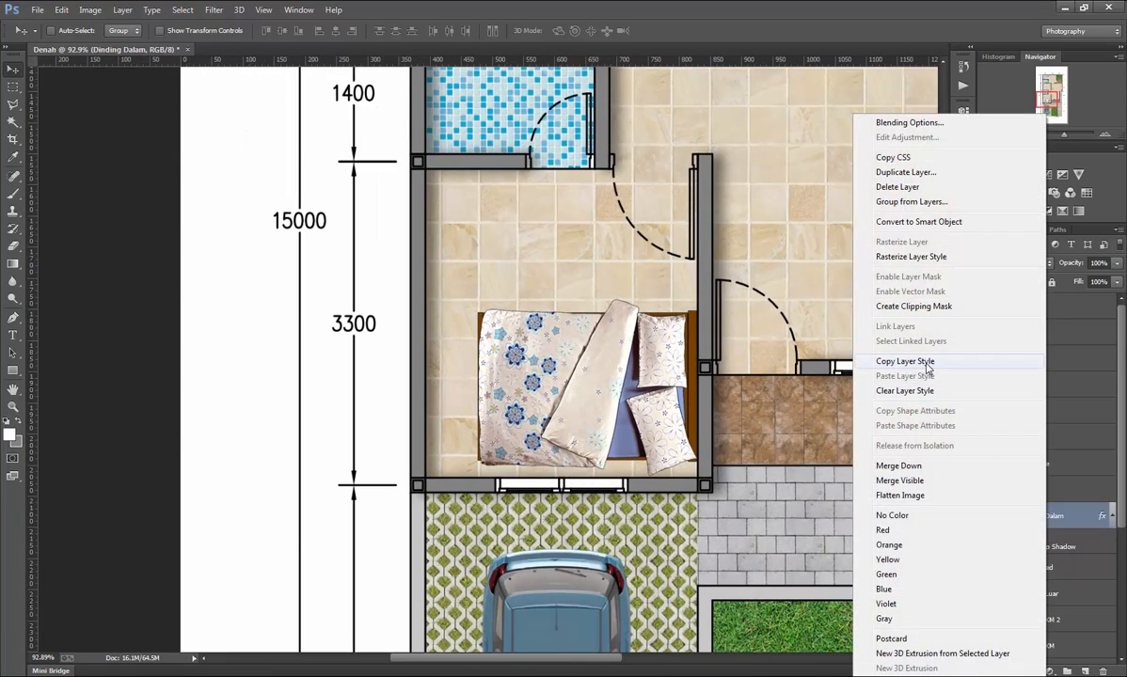
click(926, 364)
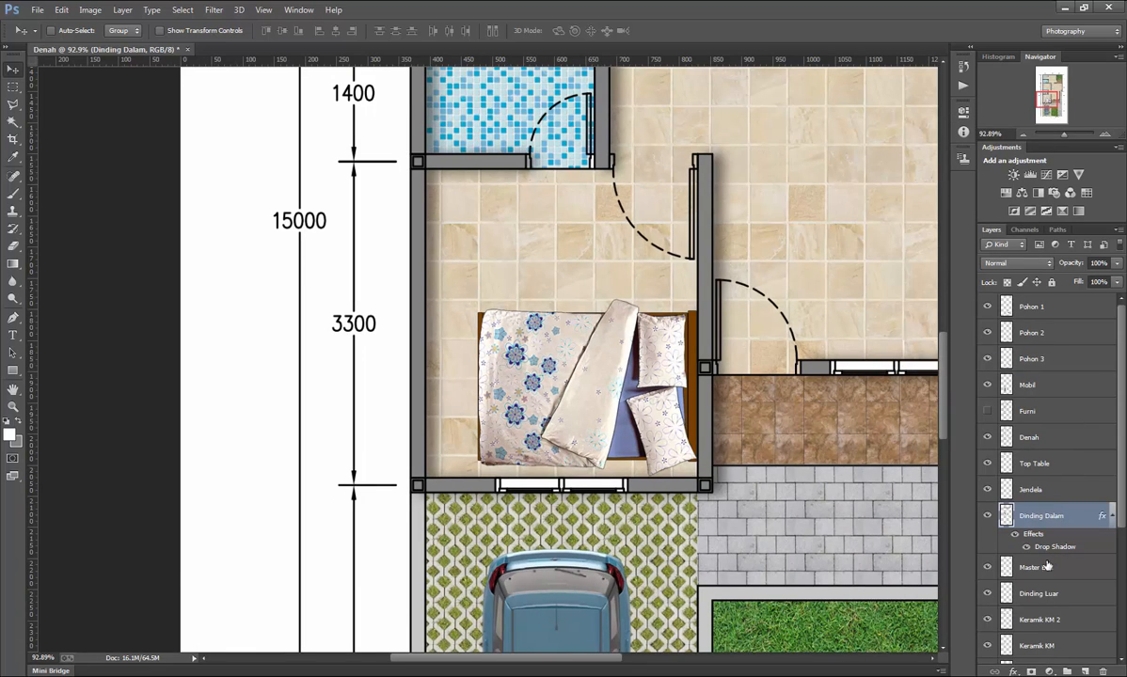
click(1037, 489)
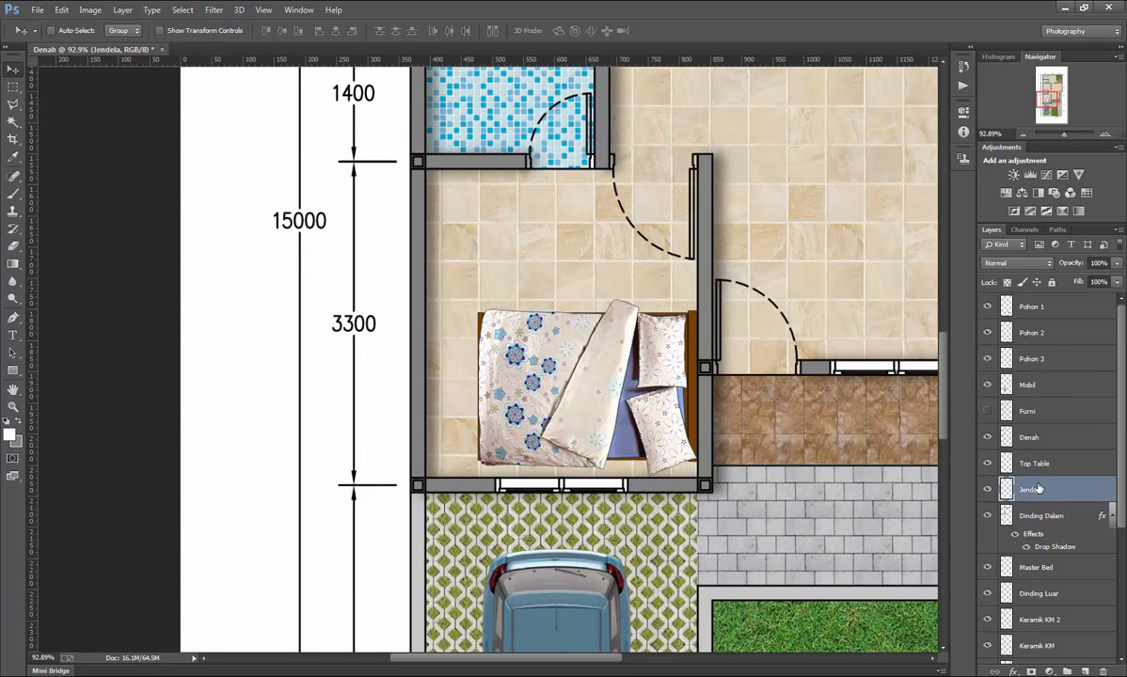
right_click(1037, 488)
click(930, 377)
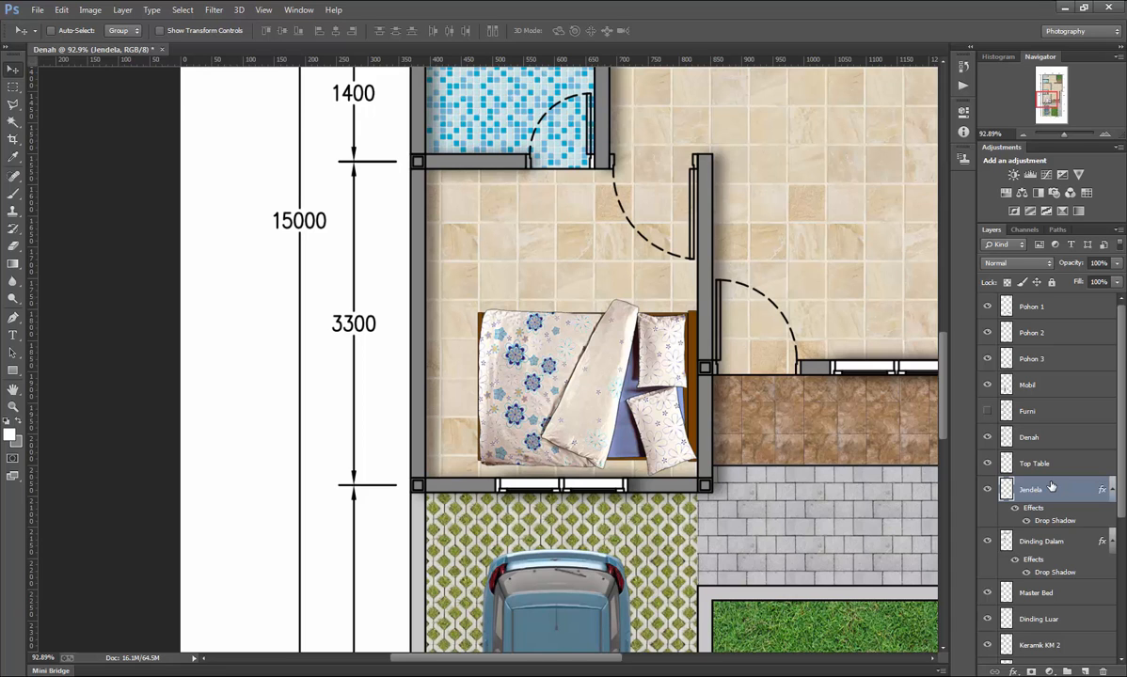
scroll(658, 445, down, 5)
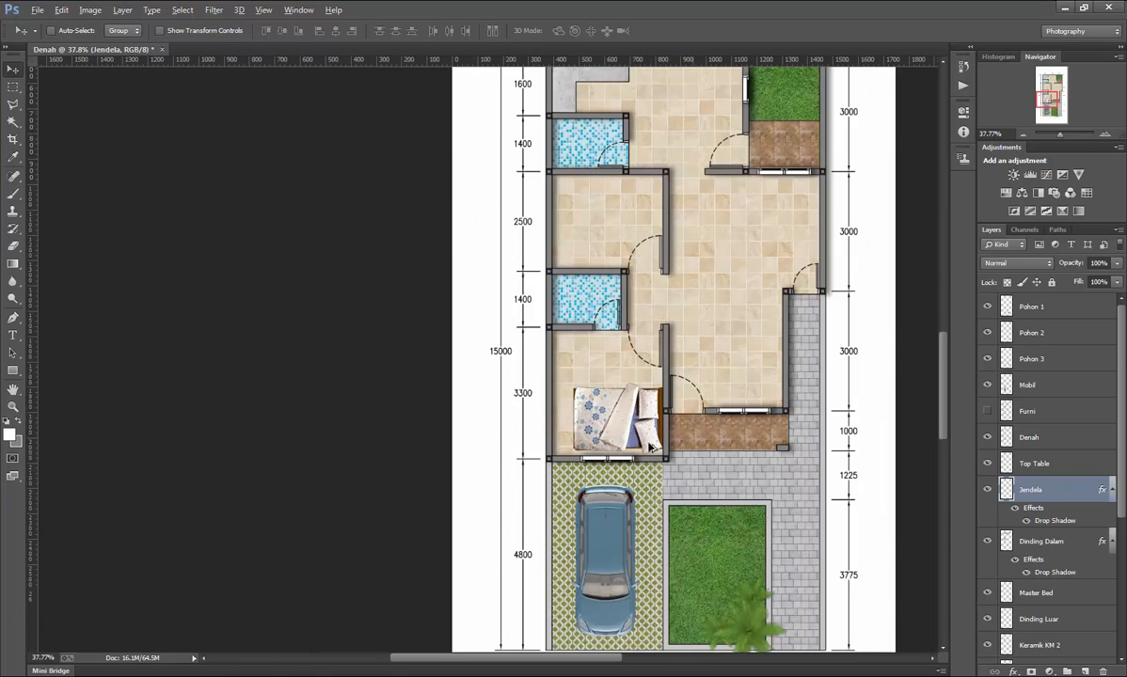
scroll(721, 485, up, 3)
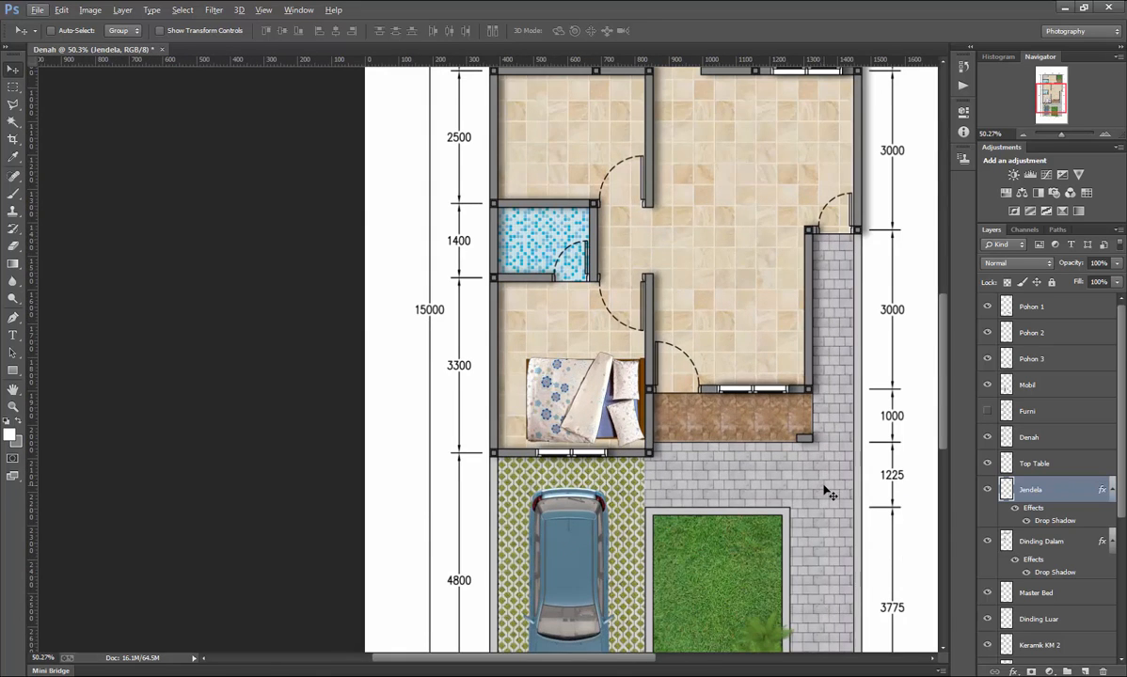
Paste the copied drop shadow style onto the Mobil layer.
scroll(828, 494, up, 1)
scroll(832, 493, down, 2)
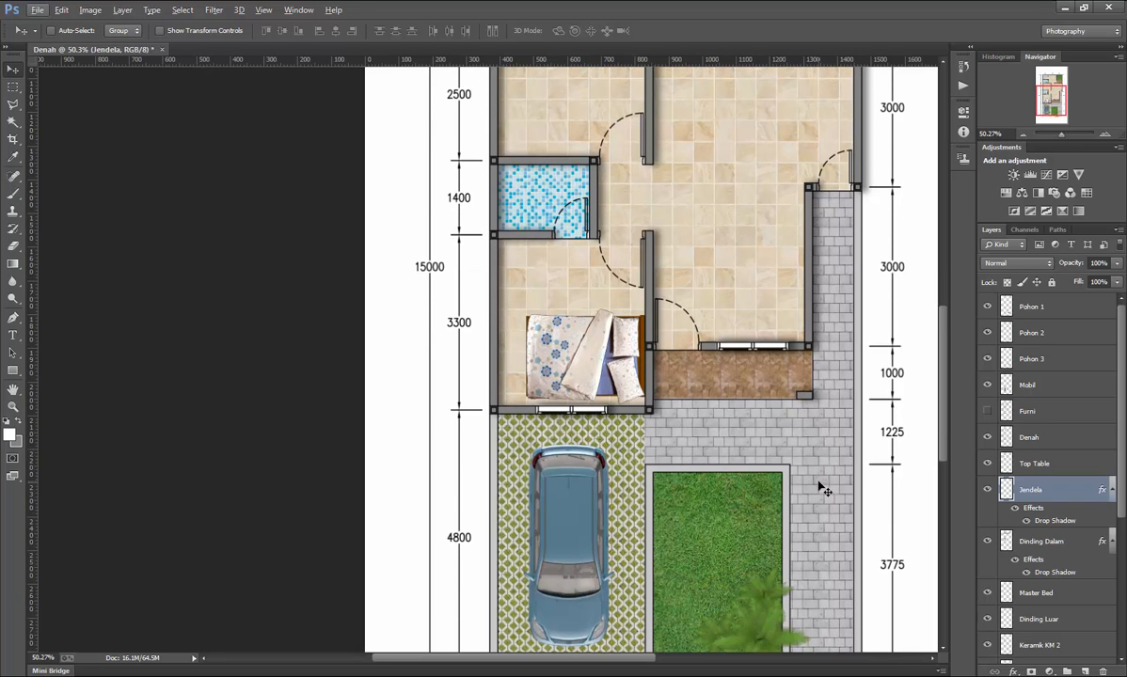
scroll(825, 489, down, 3)
scroll(824, 489, down, 4)
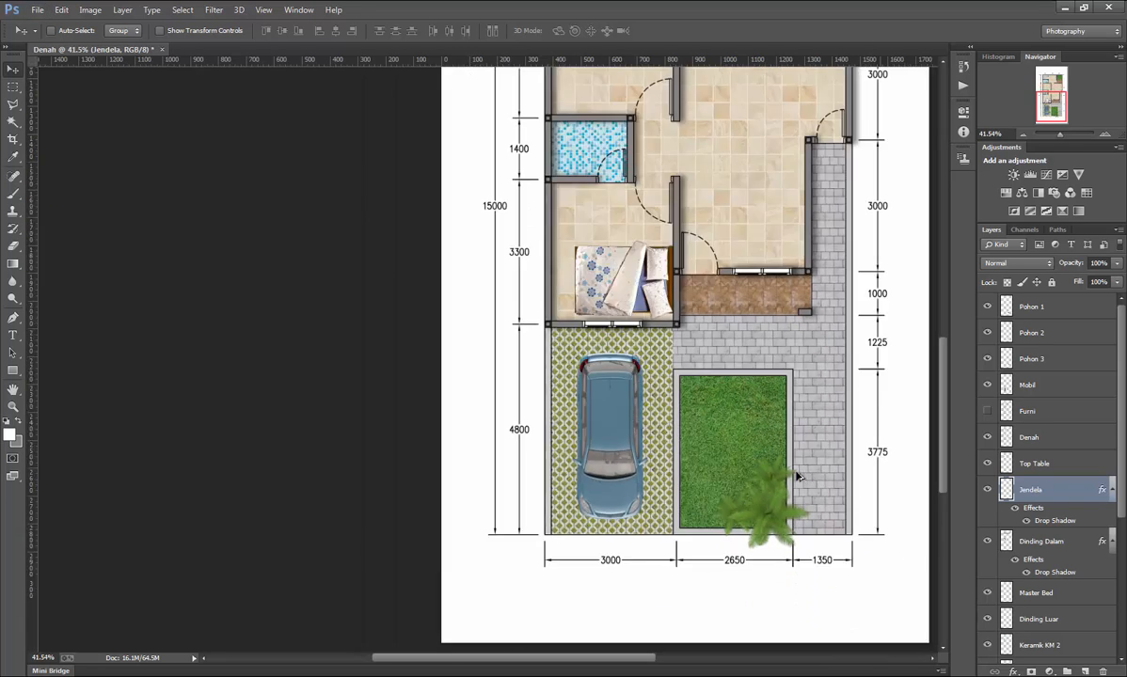
scroll(558, 416, up, 1)
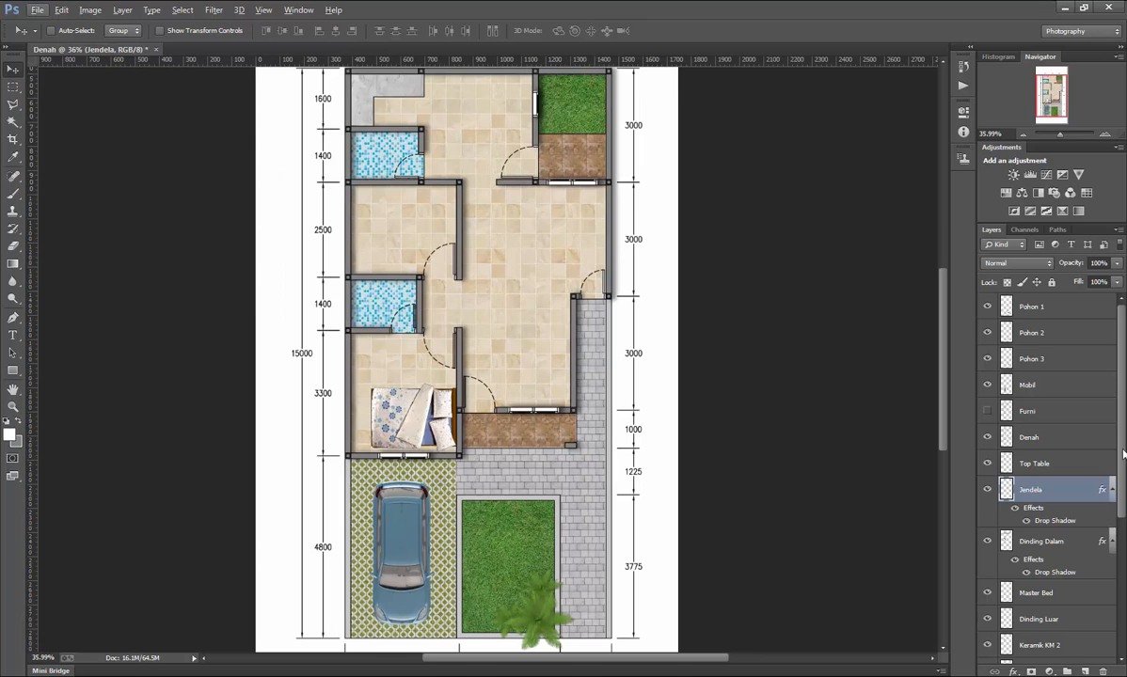
mouse_move(1124, 454)
mouse_down()
mouse_move(1124, 512)
mouse_move(1125, 452)
mouse_up()
right_click(1040, 385)
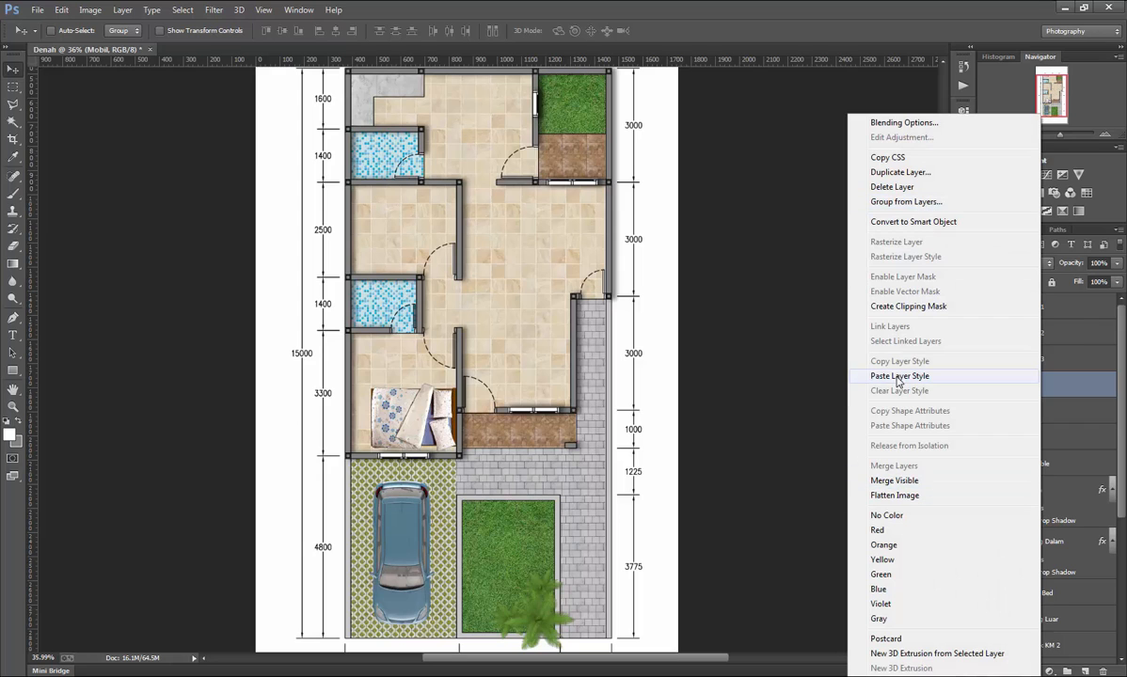
click(898, 376)
scroll(439, 531, down, 3)
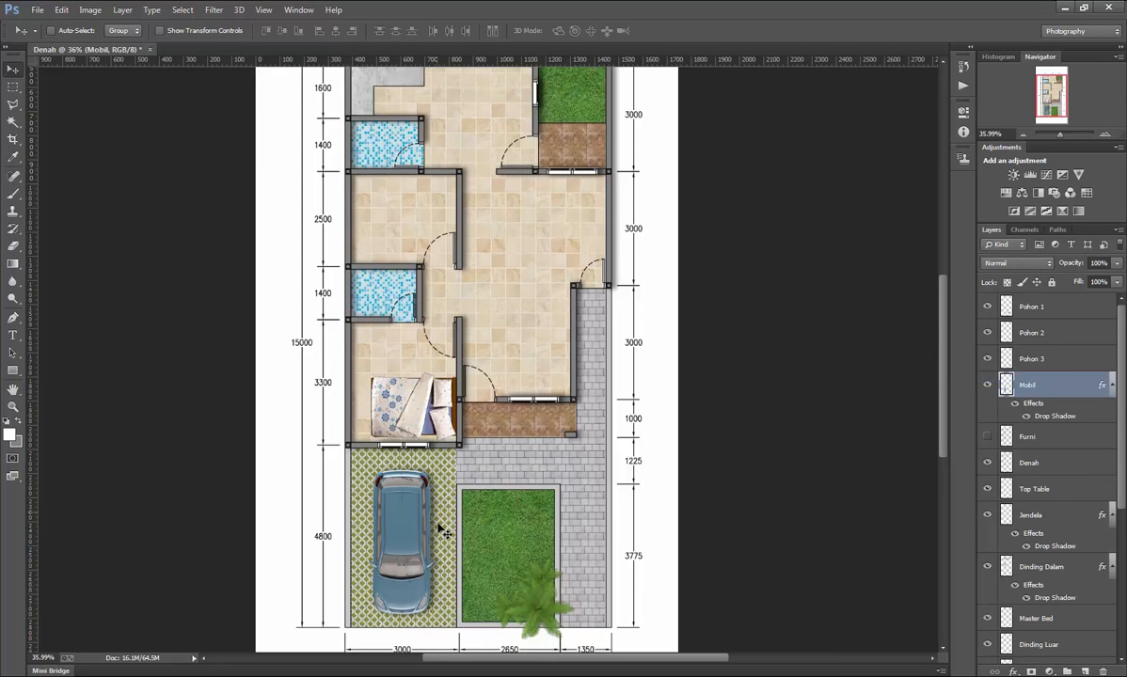
Paste the same drop shadow style onto the Pohon 1, Pohon 2 and Pohon 3 layers.
click(1060, 335)
click(1035, 308)
right_click(1035, 308)
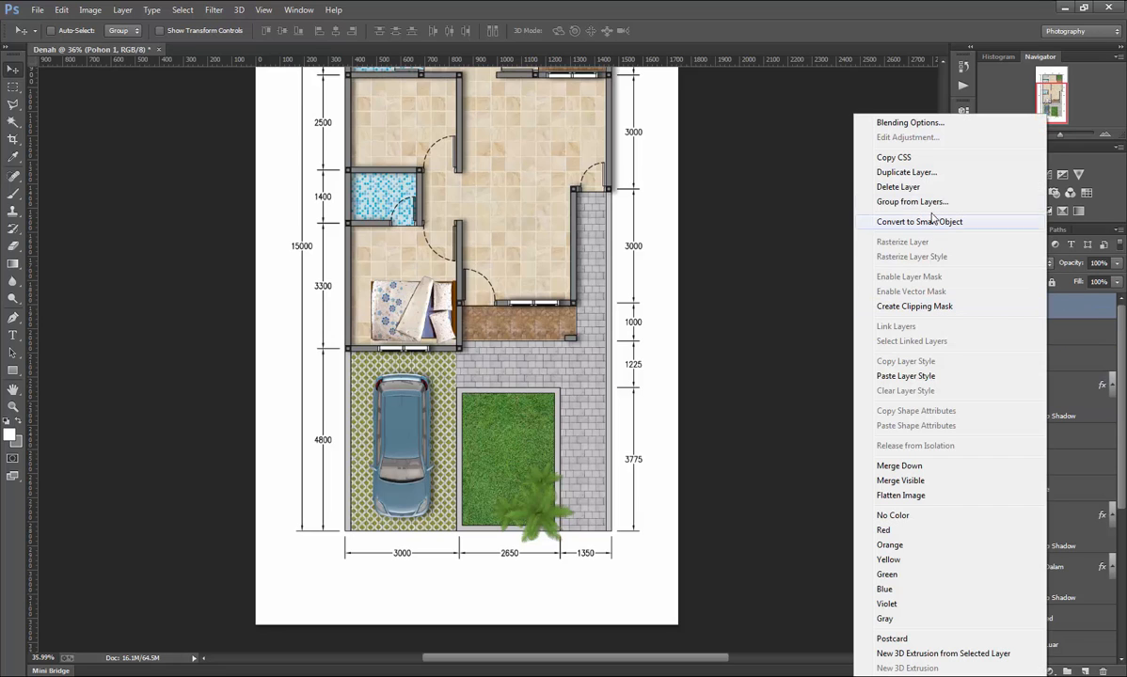
click(939, 376)
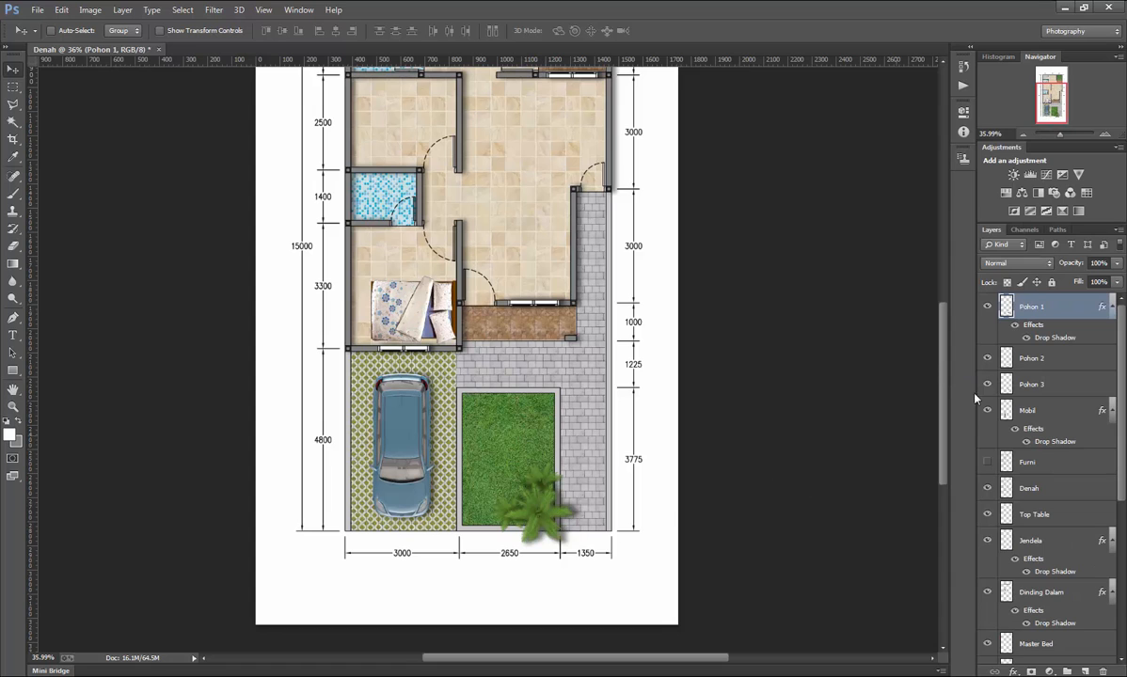
click(1069, 358)
right_click(1069, 359)
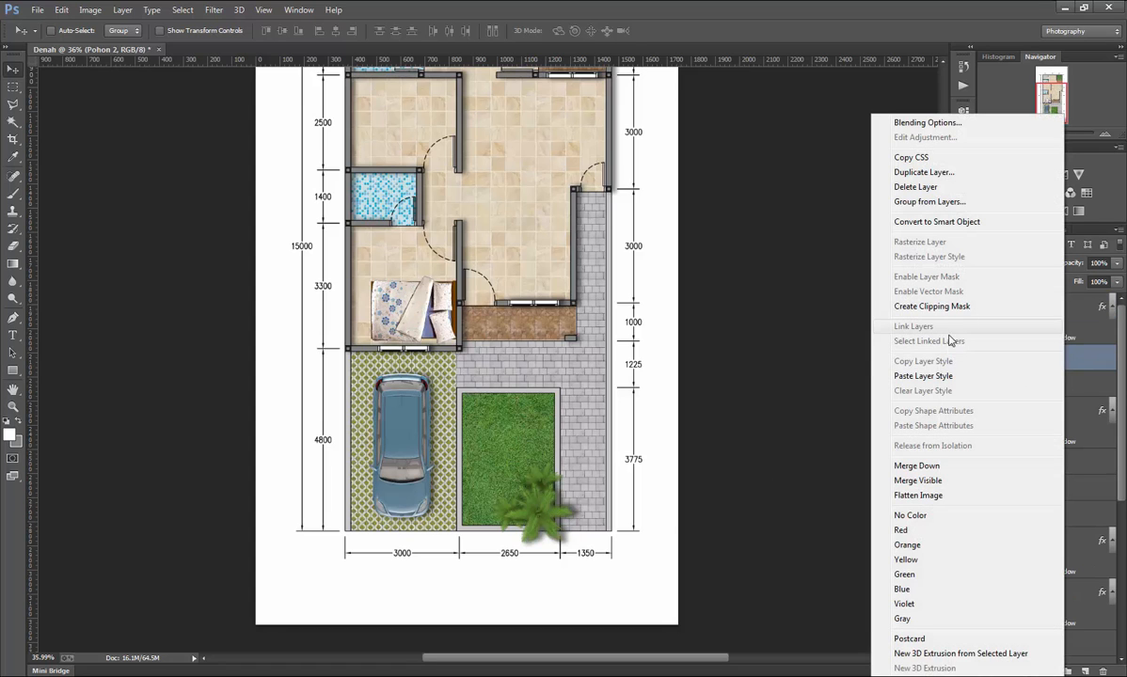
click(963, 378)
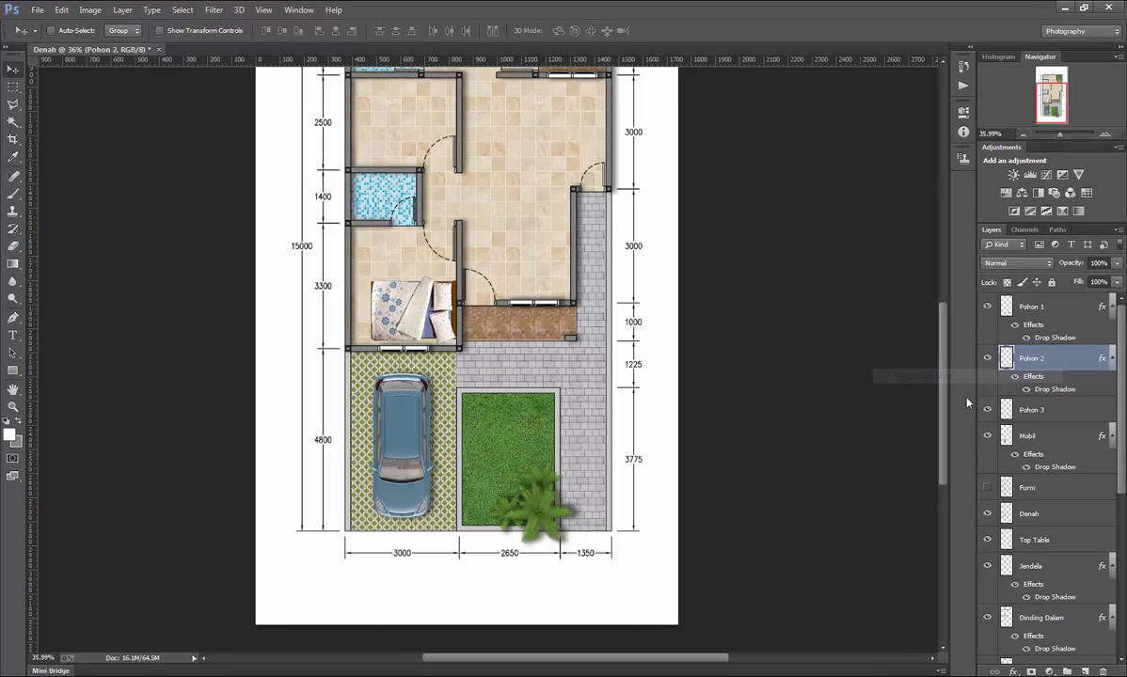
right_click(1056, 412)
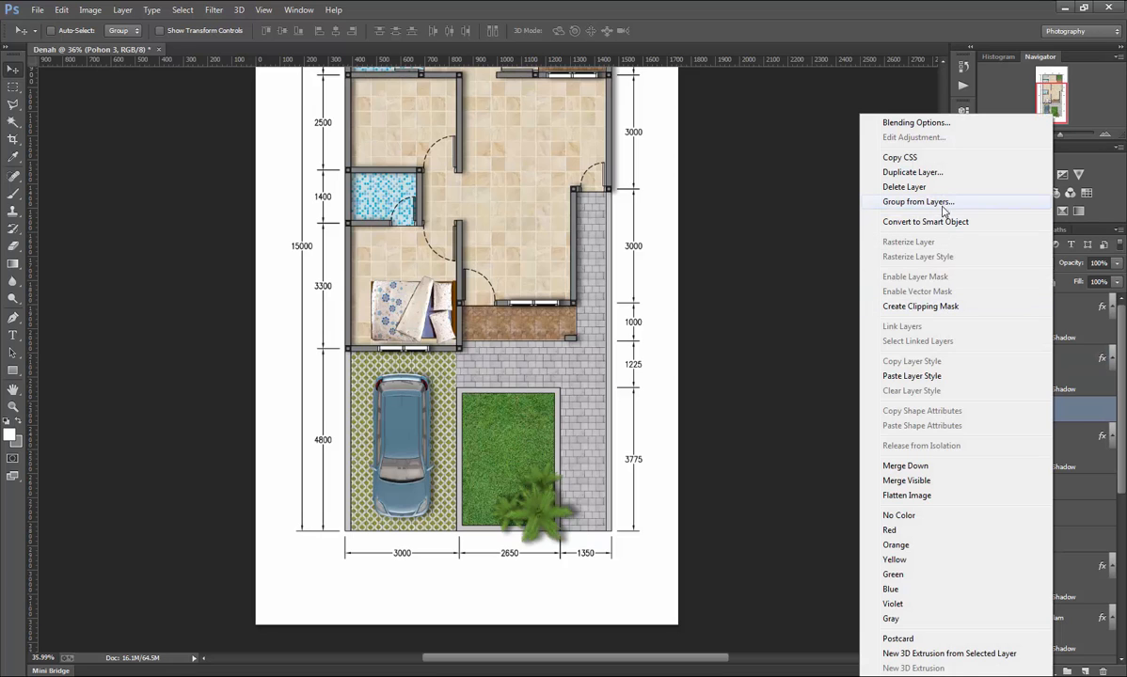
click(927, 376)
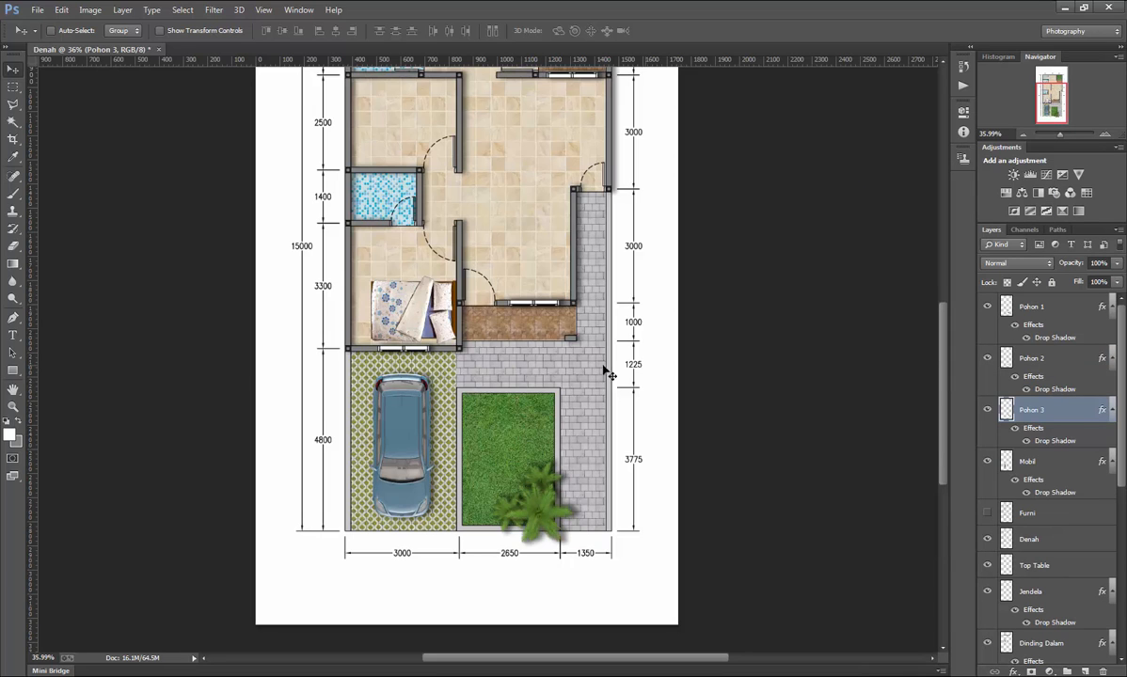
Paste the drop shadow style onto the Master Bed layer and set its shadow opacity to 25%.
scroll(1035, 527, down, 5)
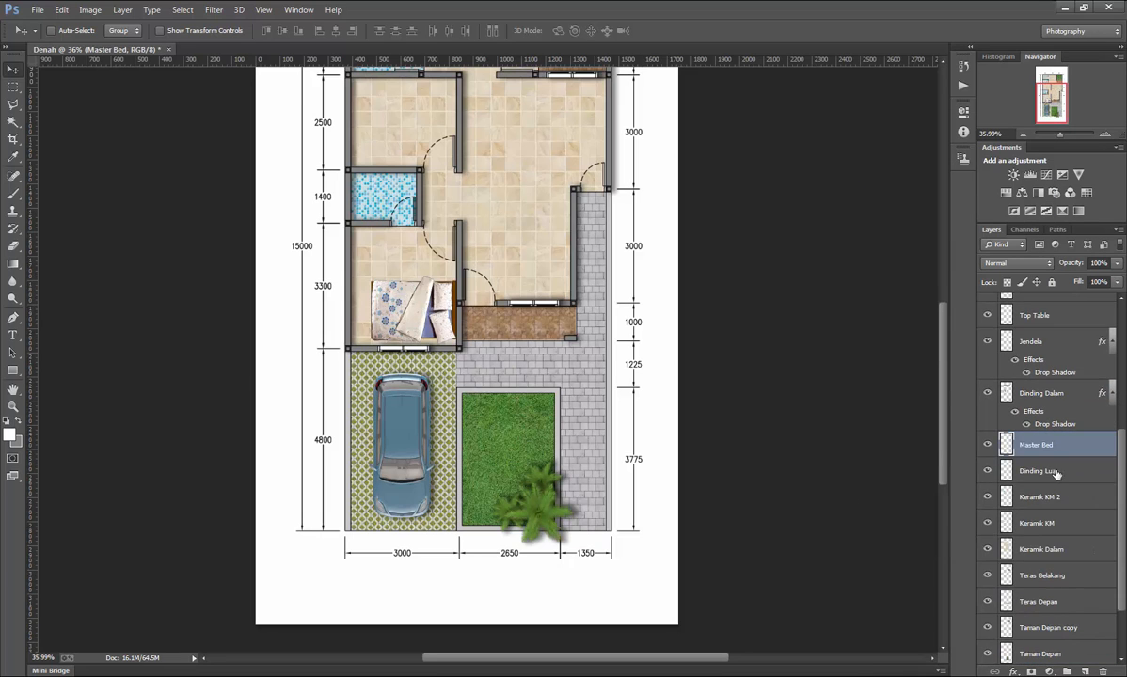
right_click(1042, 446)
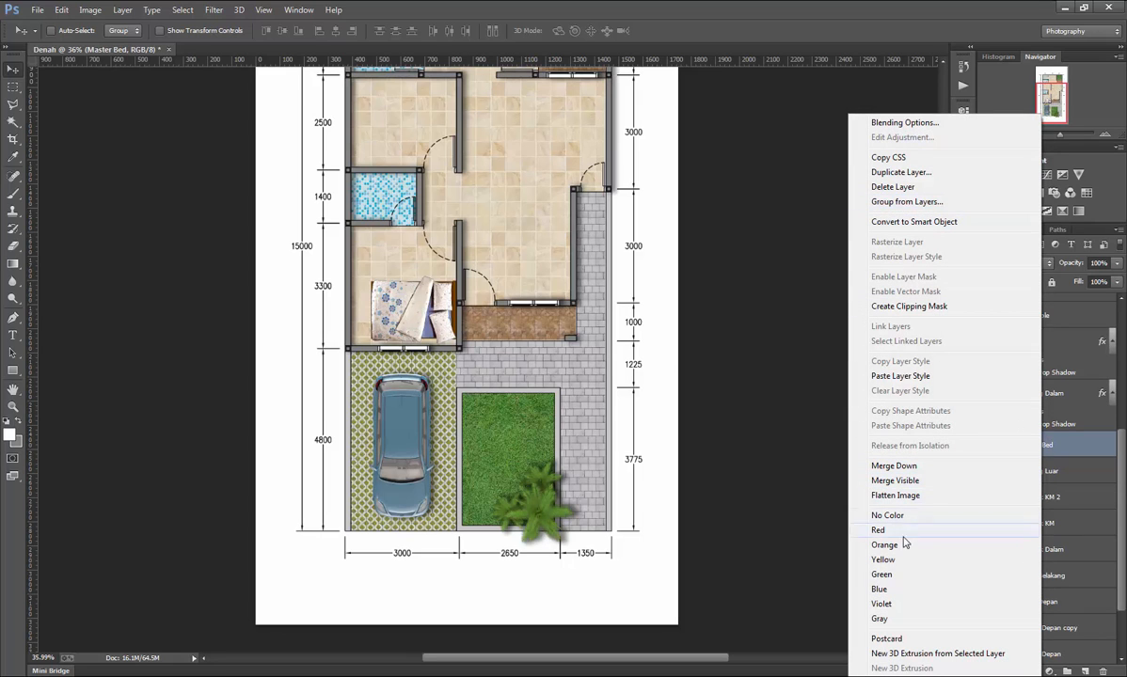
click(913, 377)
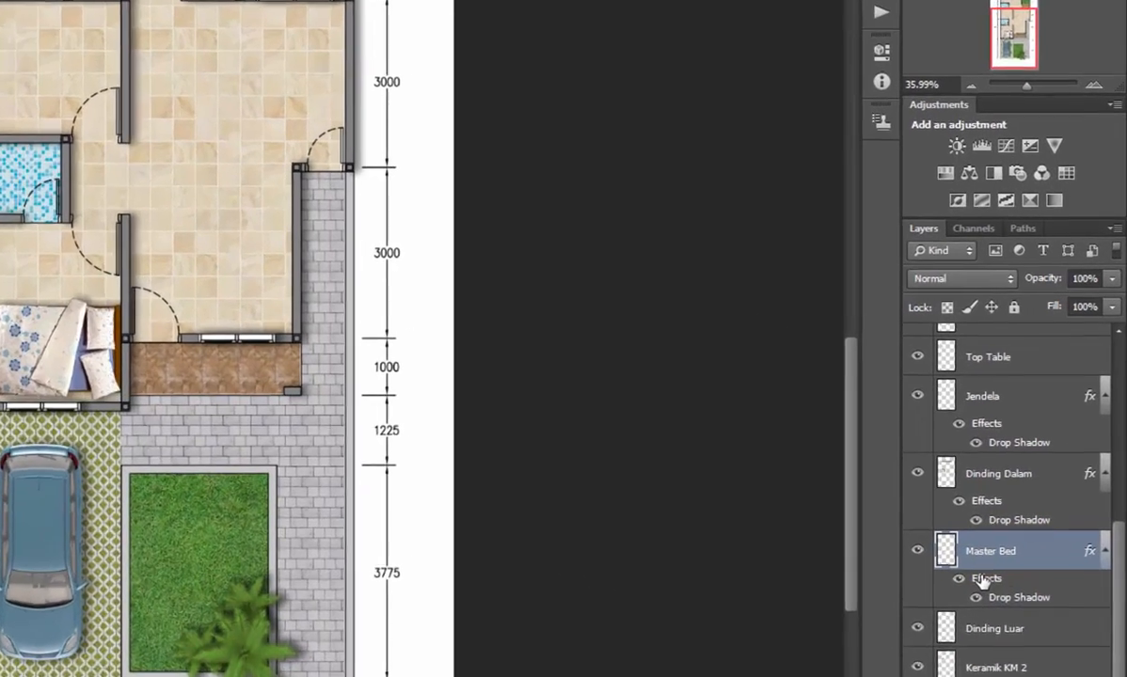
double_click(1033, 463)
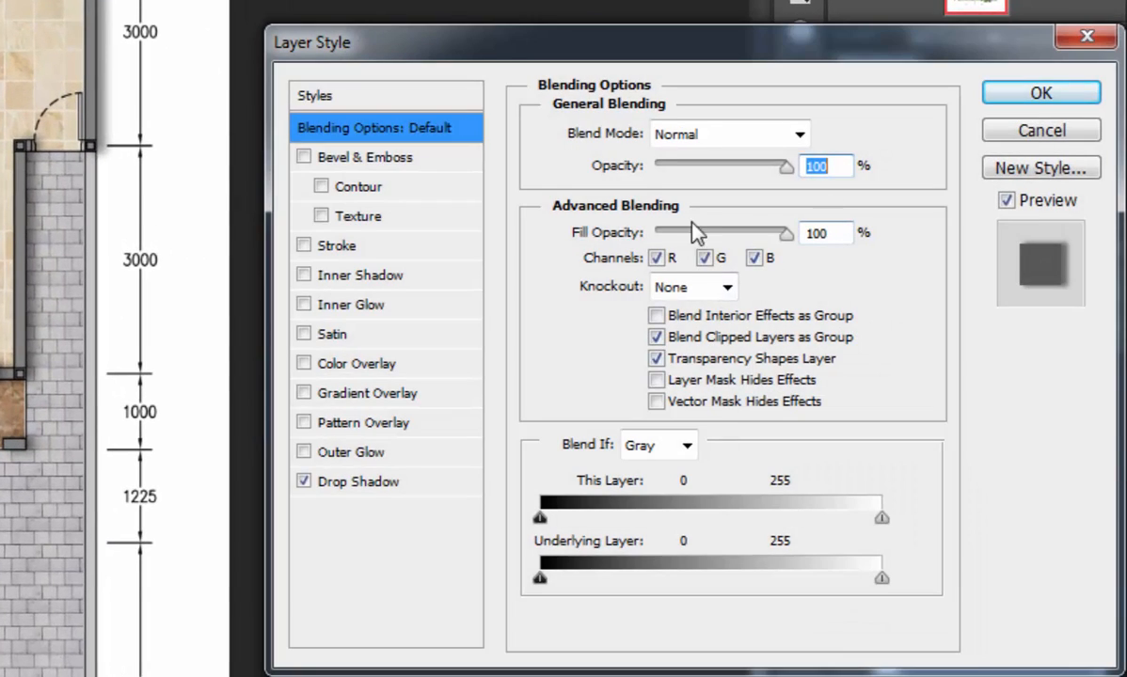
click(417, 484)
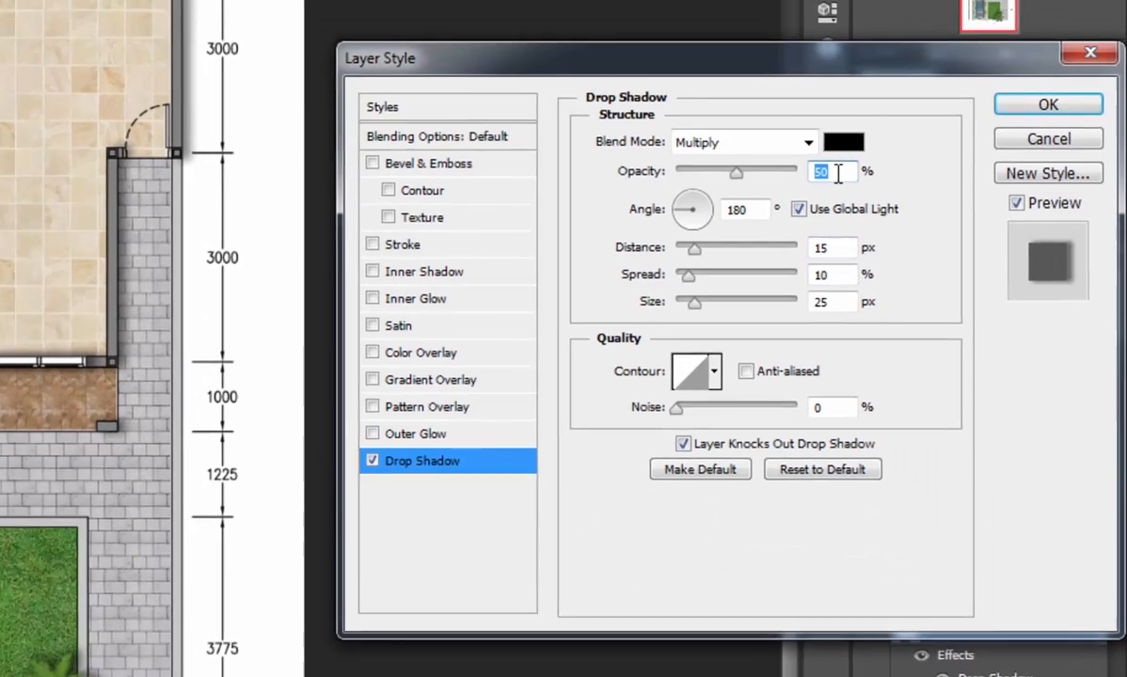
text(25)
key(Return)
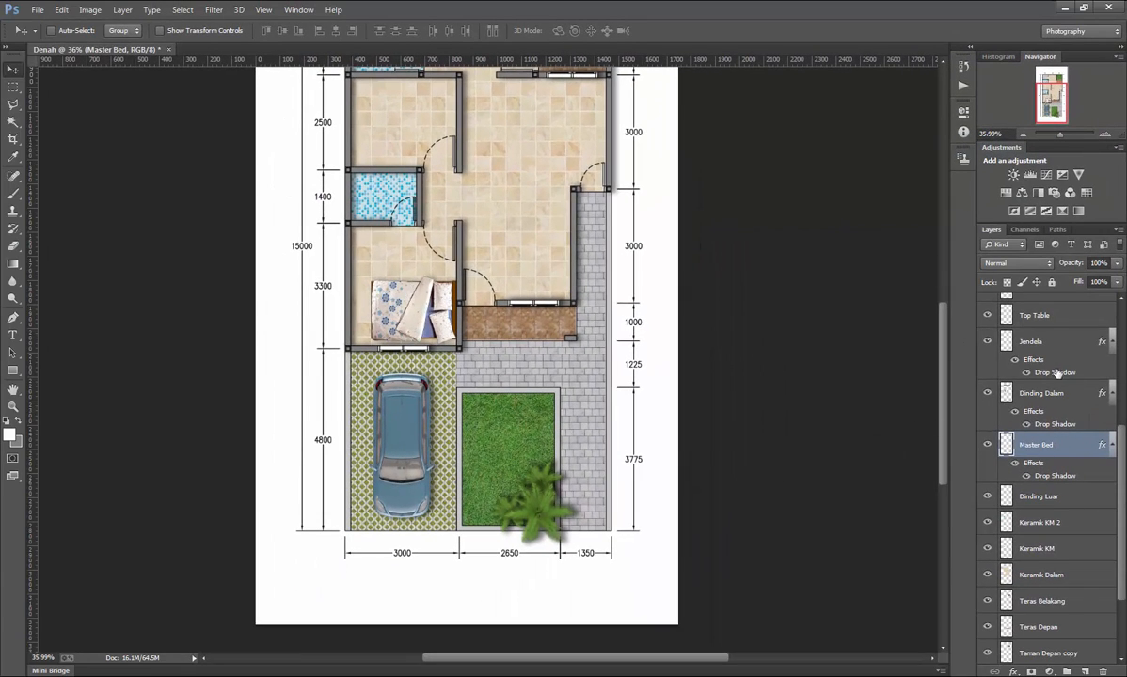
Set the opacity of the Pohon 3 layer's drop shadow to 25%.
scroll(1099, 324, up, 5)
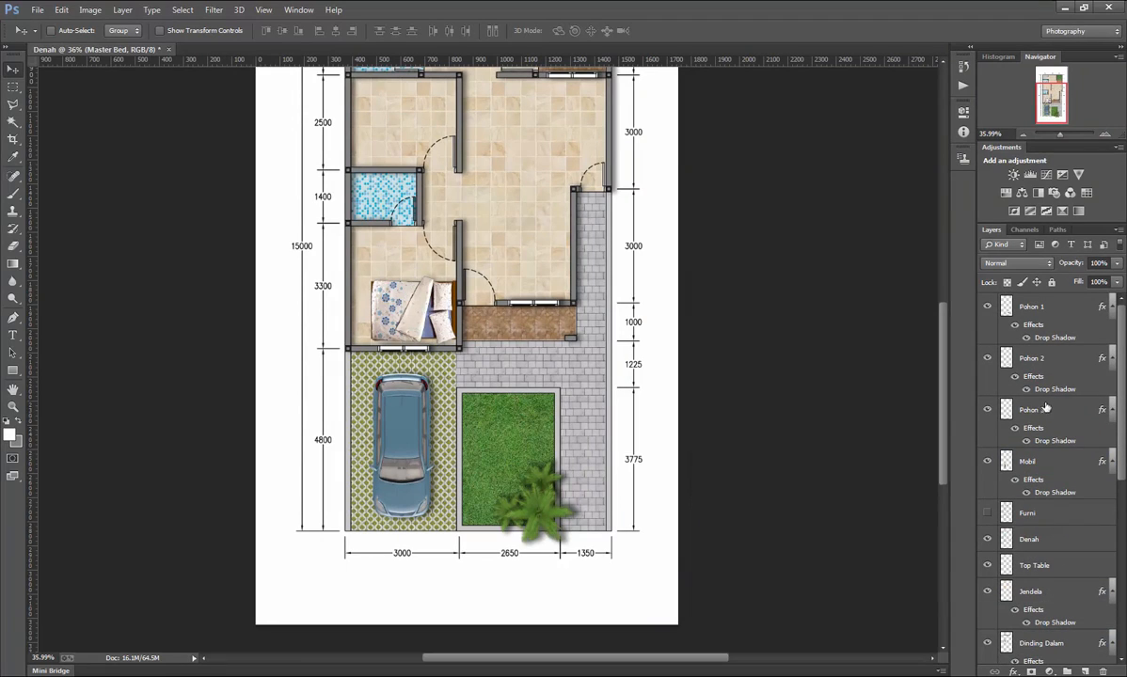
double_click(1045, 407)
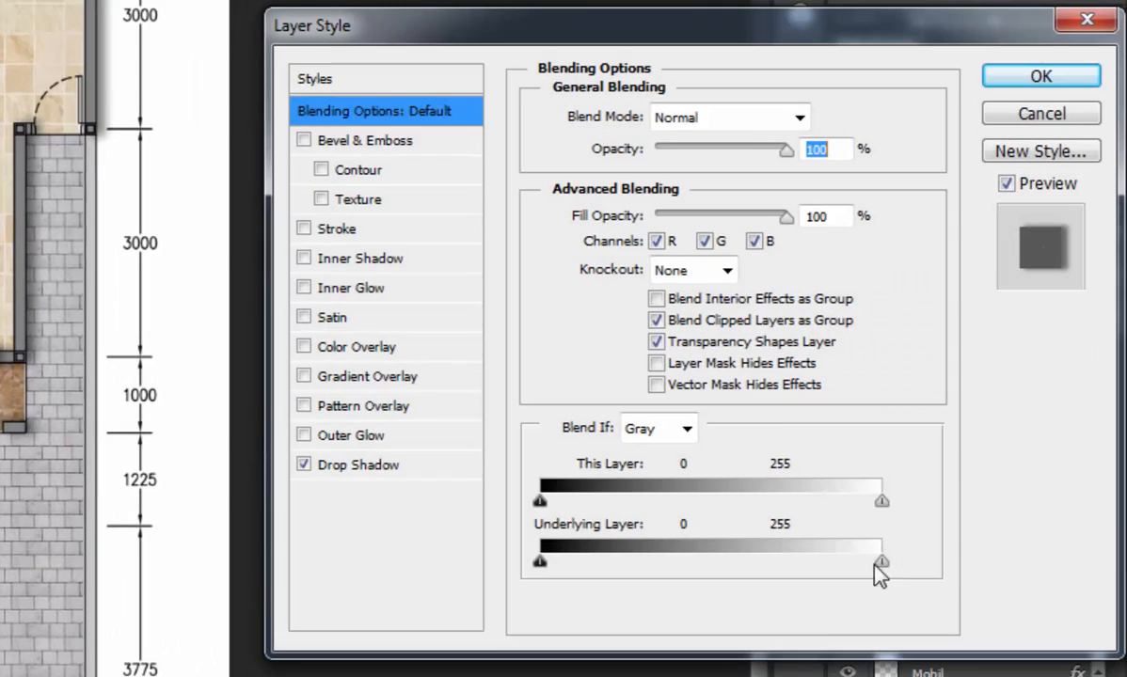
click(356, 468)
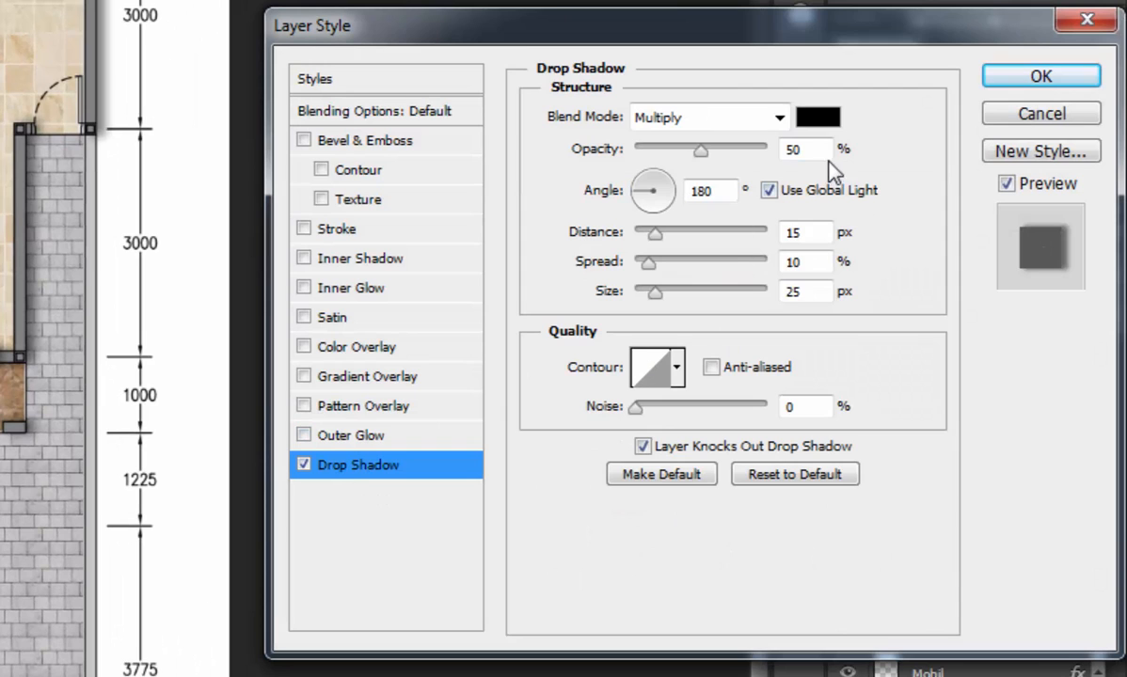
text(25)
key(Return)
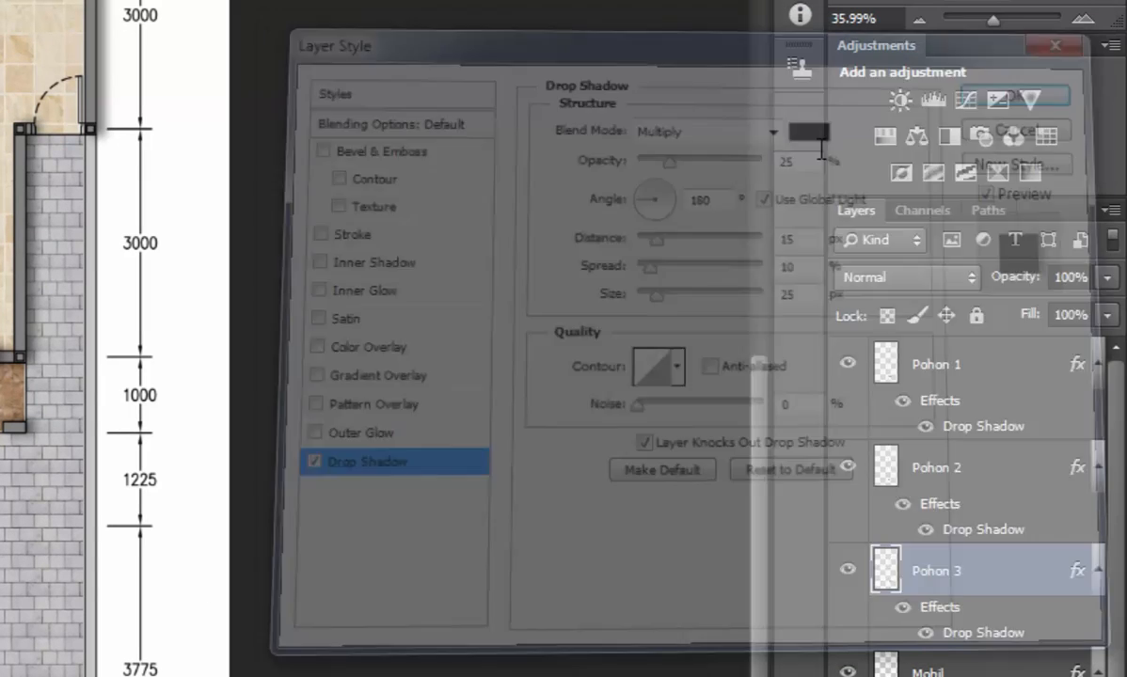
Set the opacity of the Pohon 2 layer's drop shadow to 25%.
click(972, 475)
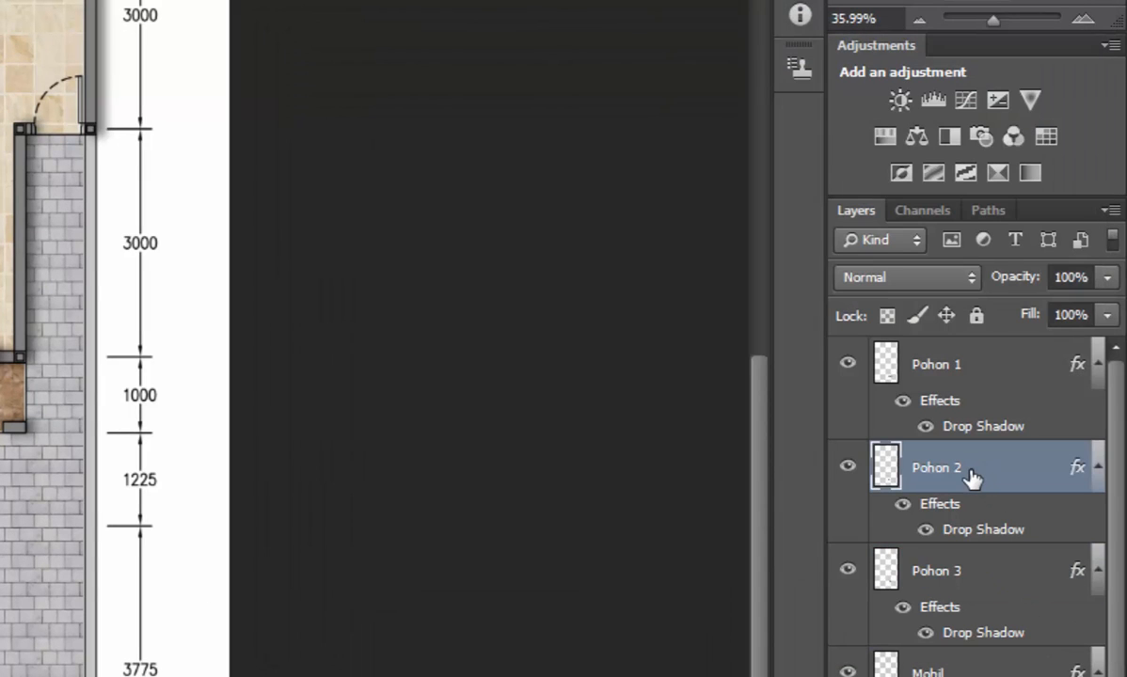
double_click(941, 512)
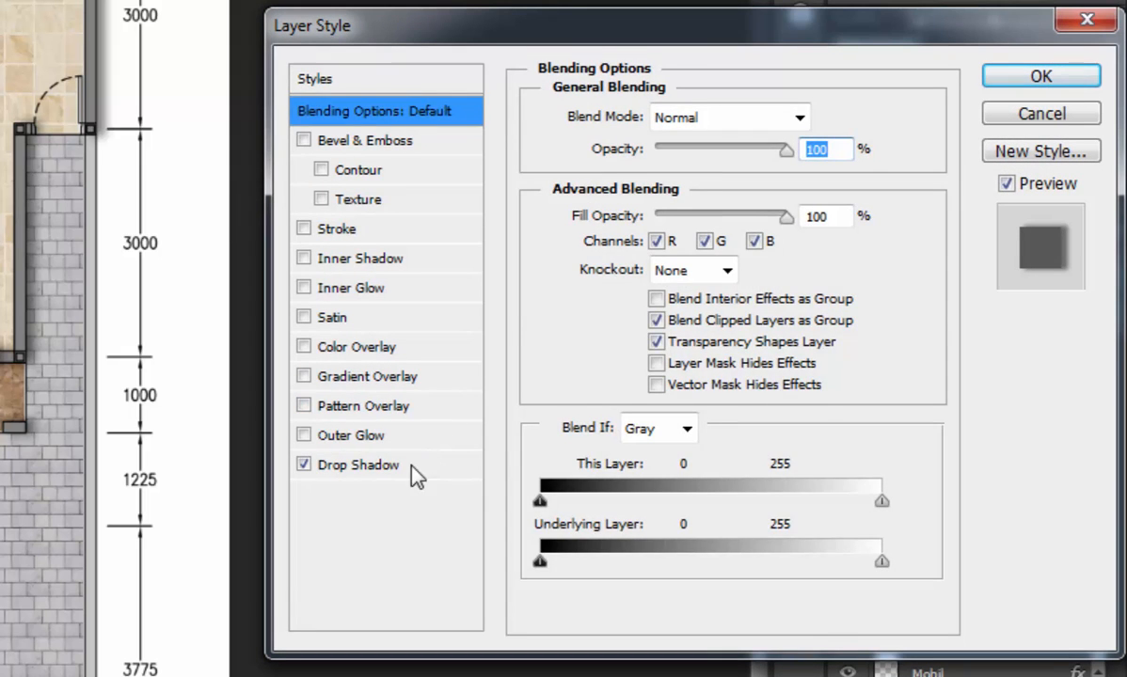
click(410, 466)
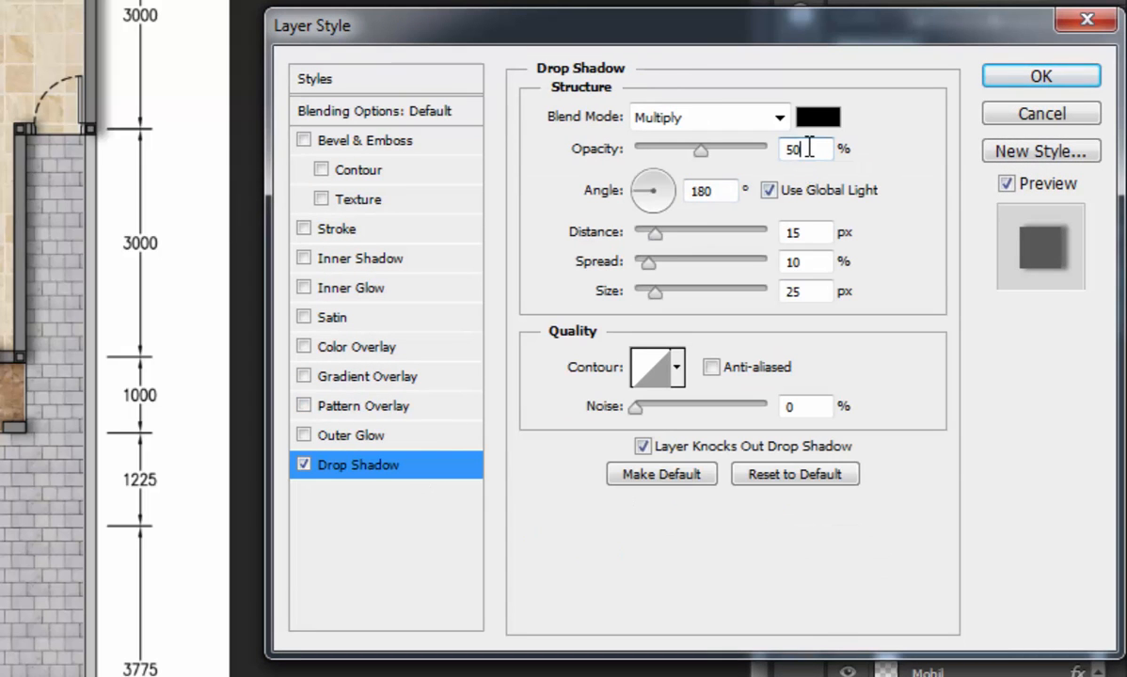
text(25)
key(Return)
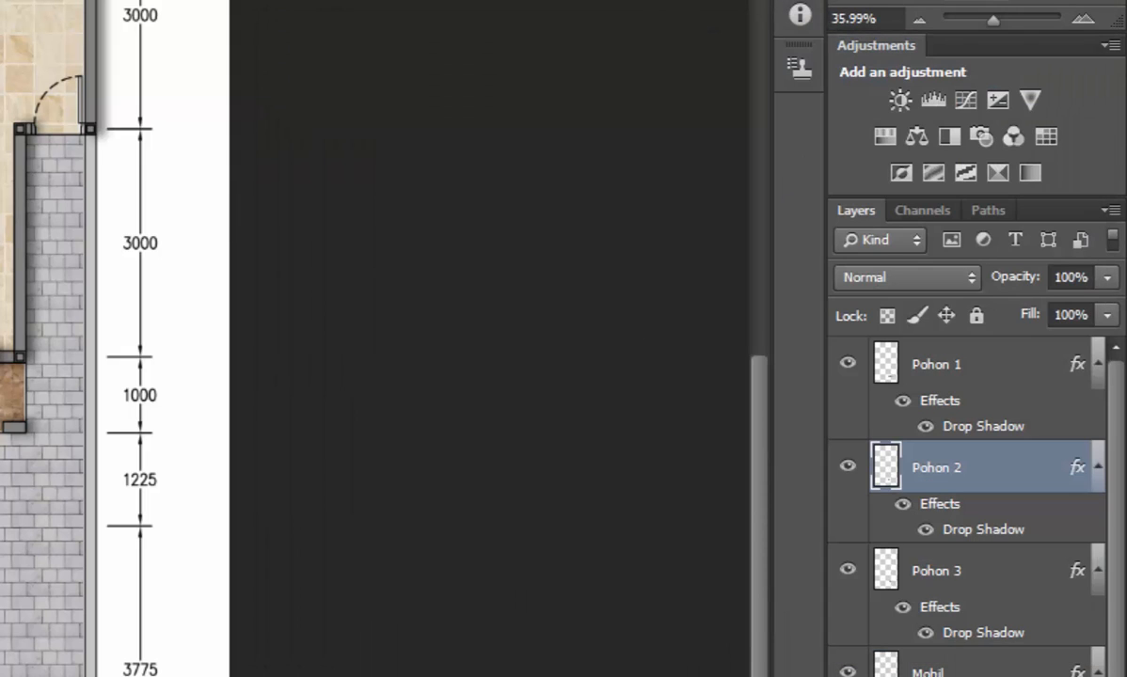
Set the opacity of the Pohon 1 layer's drop shadow to 40%, leaving the layer's name as it is.
double_click(908, 364)
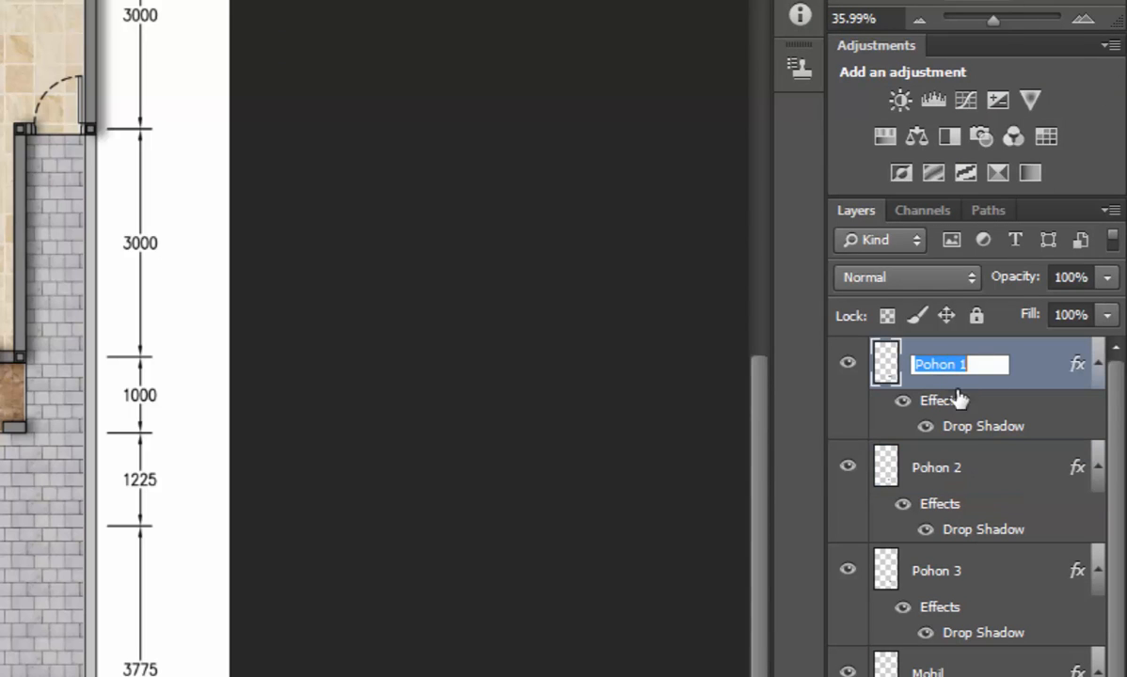
click(941, 403)
double_click(943, 403)
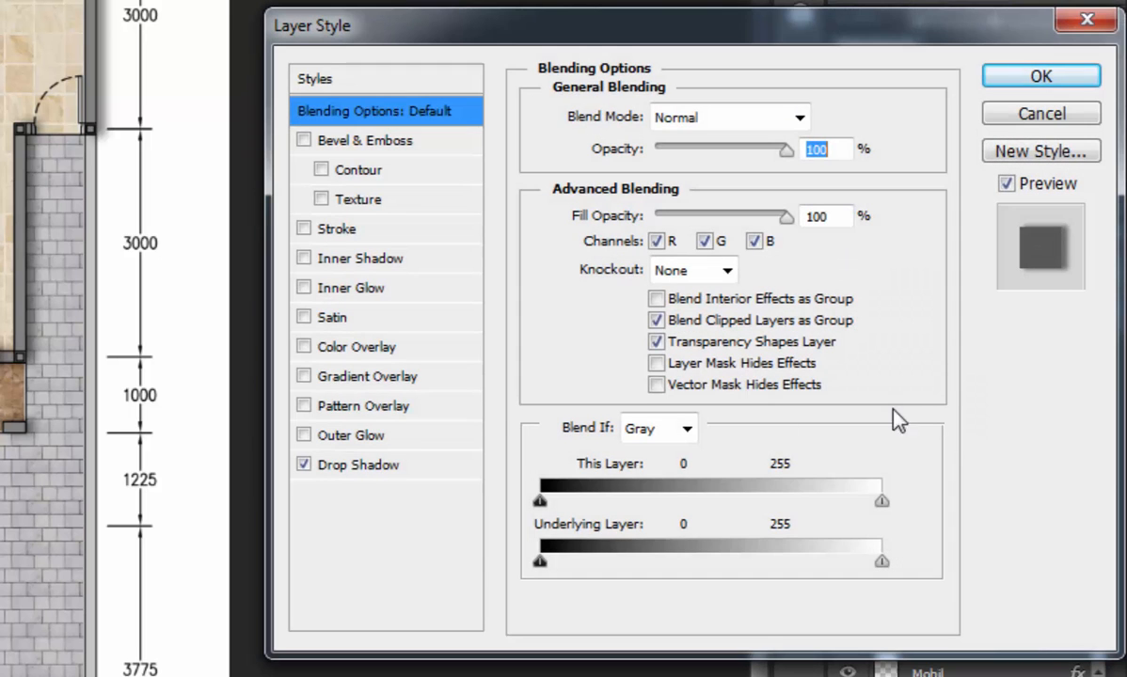
click(357, 465)
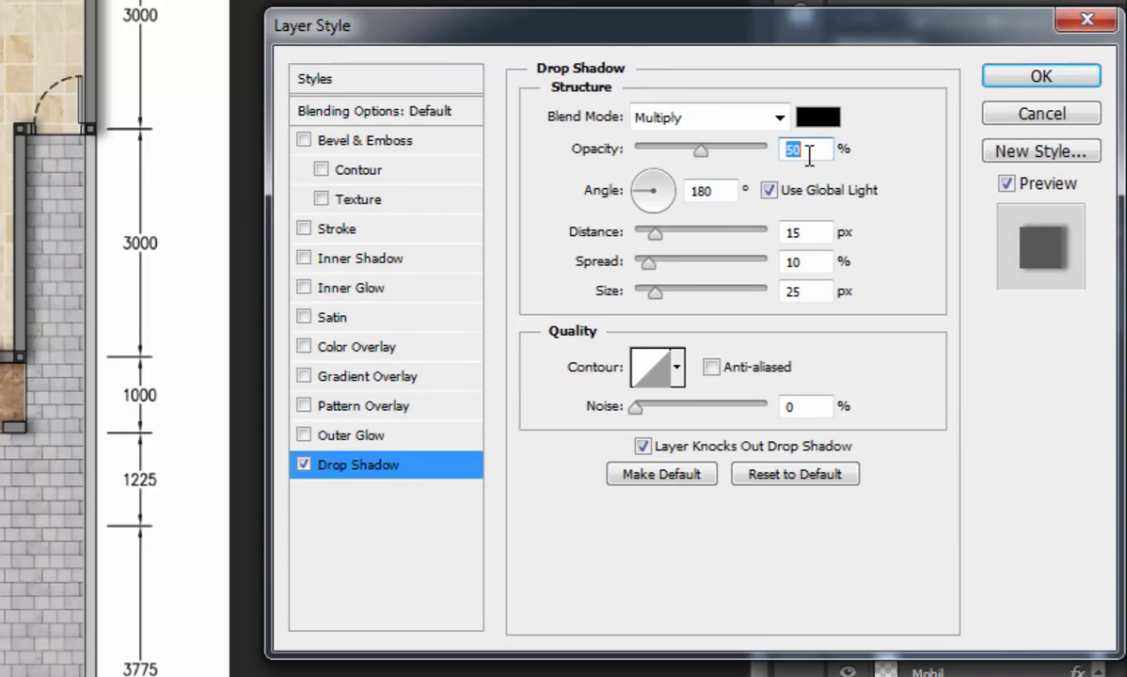
text(40)
key(Return)
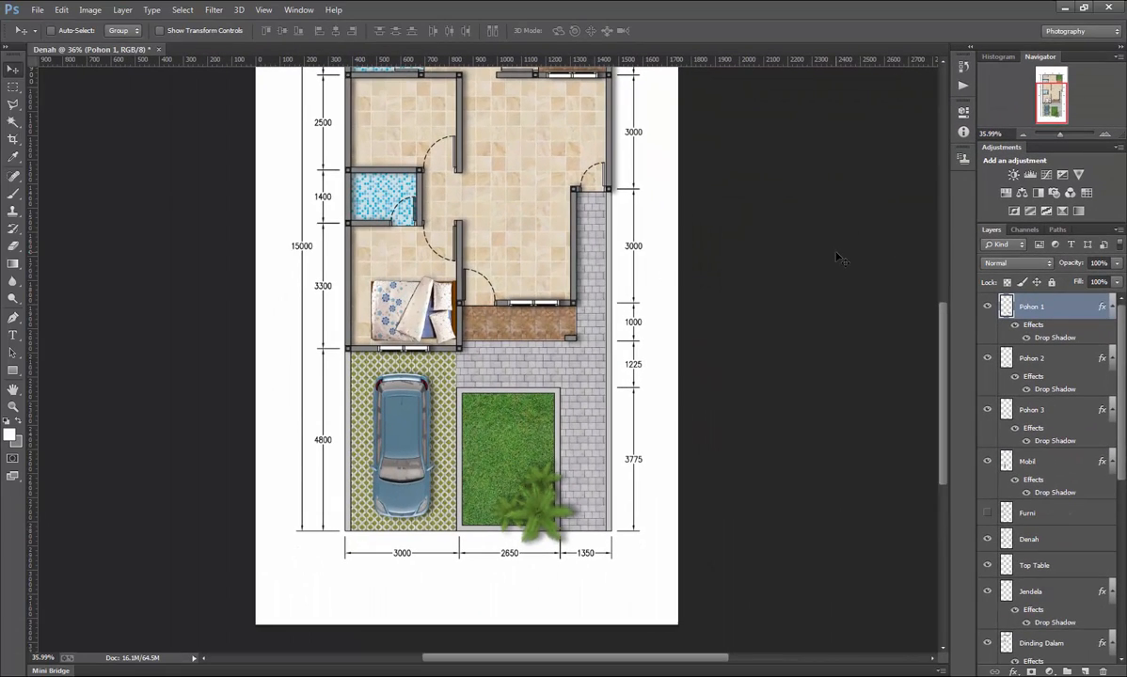
Make the Furni layer with the furniture outlines visible.
scroll(466, 352, up, 3)
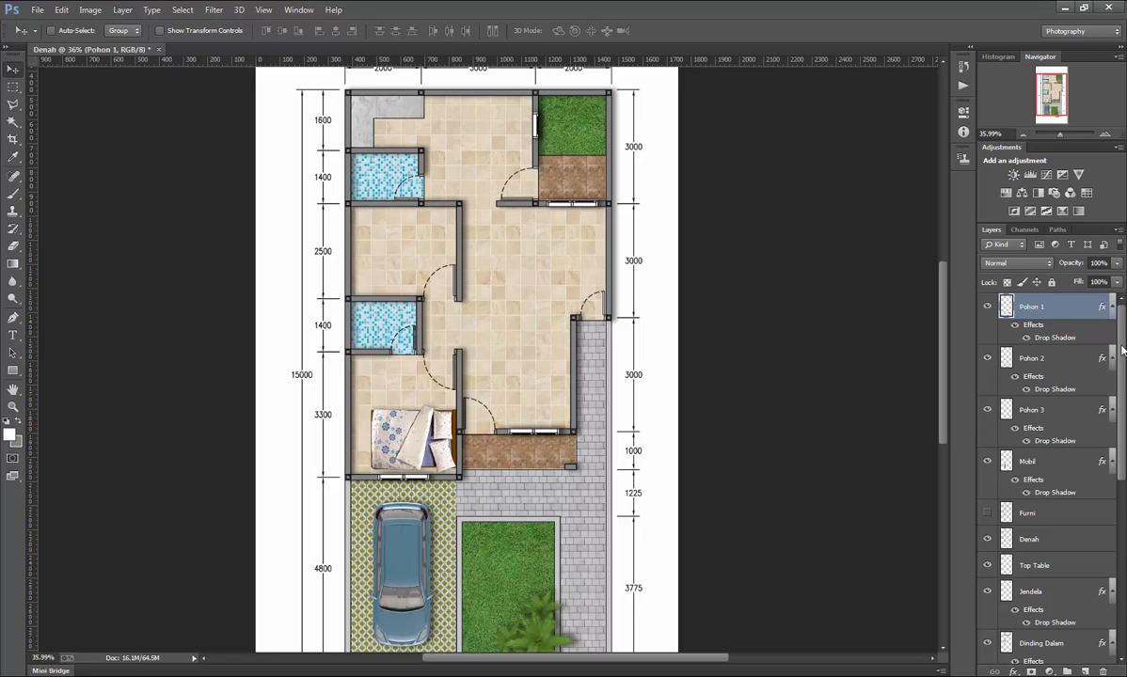
scroll(381, 465, up, 5)
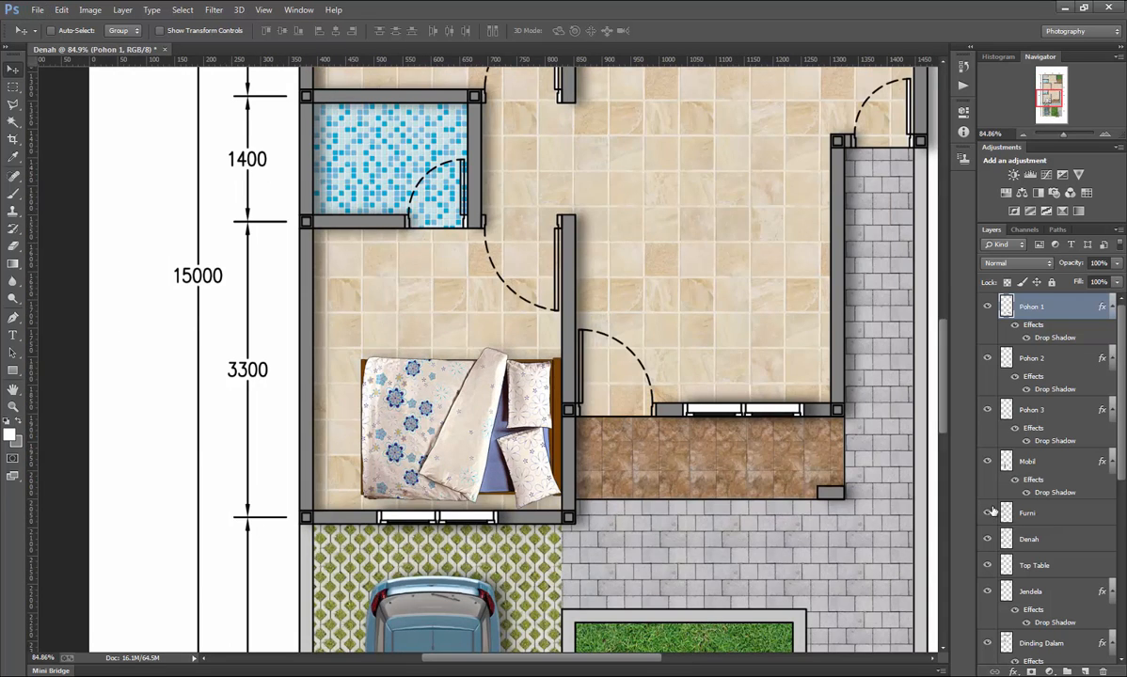
click(987, 513)
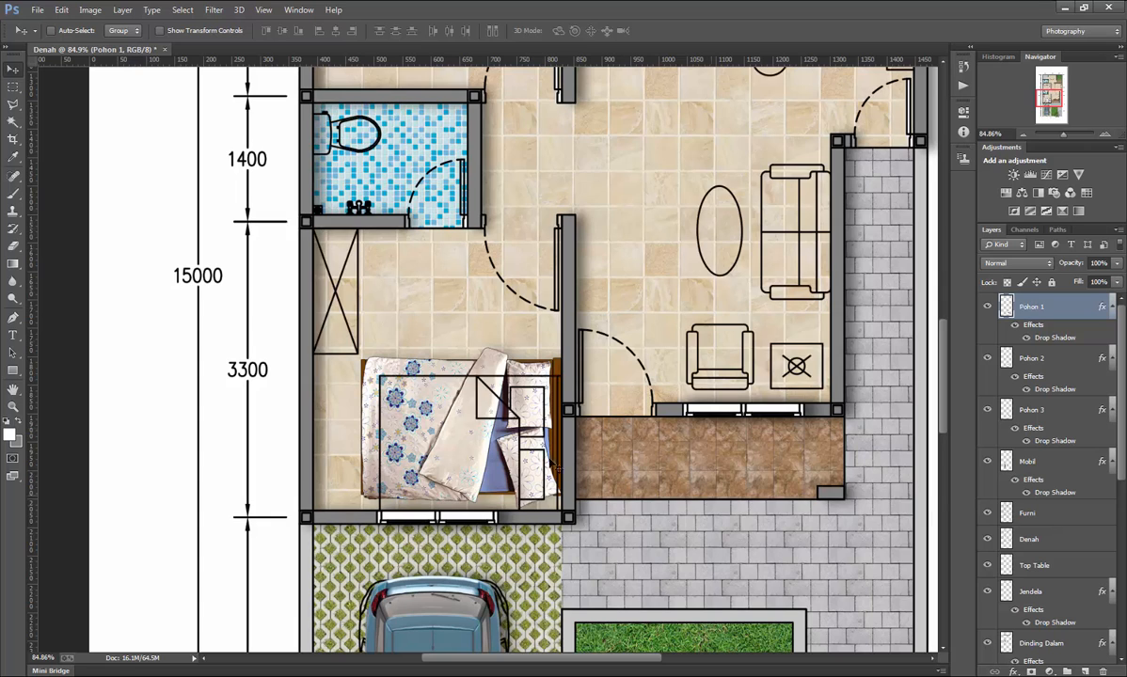
Scale down the bed image on the Master Bed layer to fit the bed outline in the front bedroom.
click(461, 412)
scroll(453, 423, up, 3)
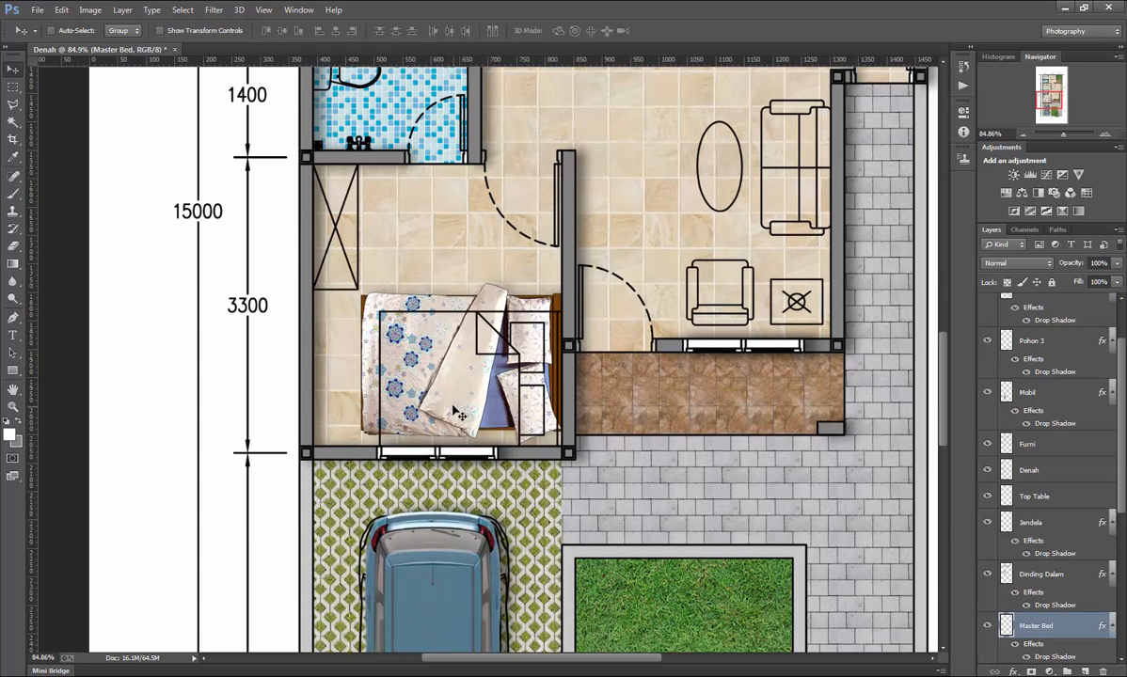
scroll(457, 408, up, 1)
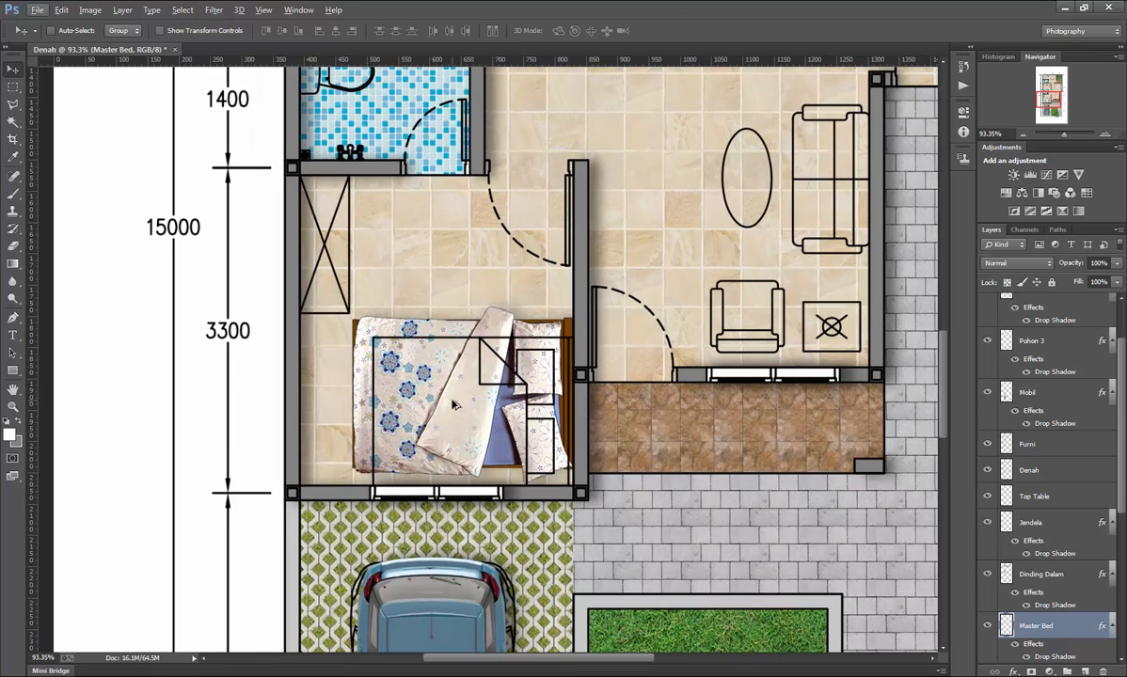
key(ctrl+t)
mouse_move(366, 310)
mouse_down()
mouse_move(378, 334)
mouse_move(377, 314)
mouse_move(354, 309)
mouse_move(372, 322)
mouse_up()
key(Return)
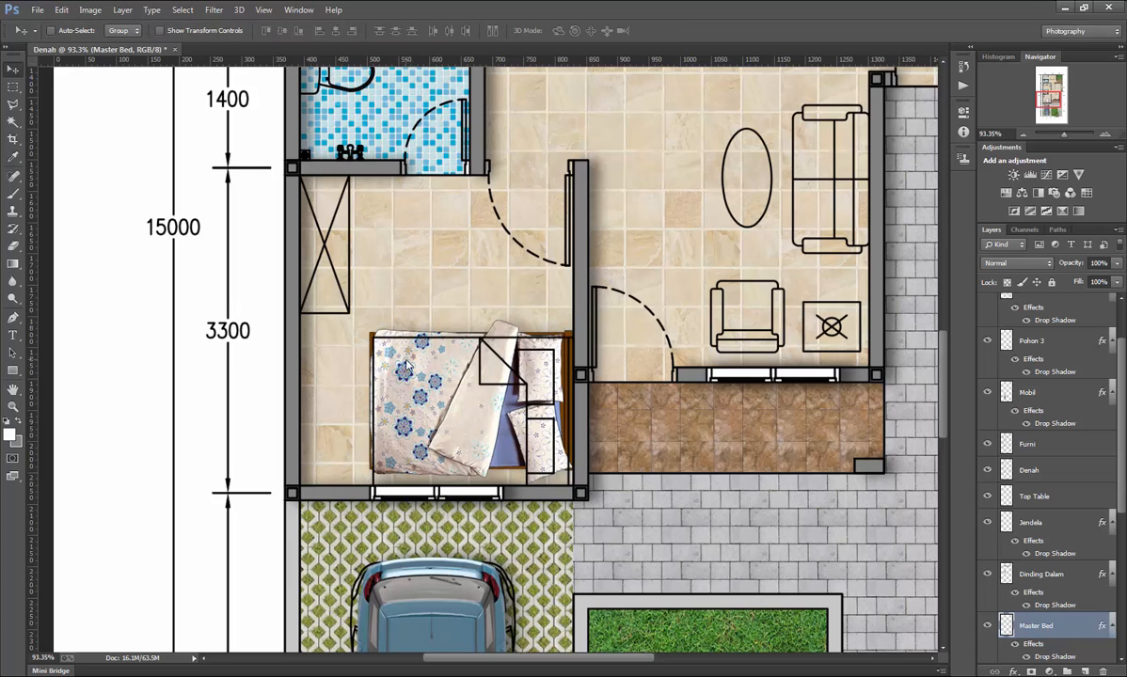
Open the 3dm_27_rack image, copy the TV rack into the Denah plan, and close the source image.
scroll(406, 358, down, 3)
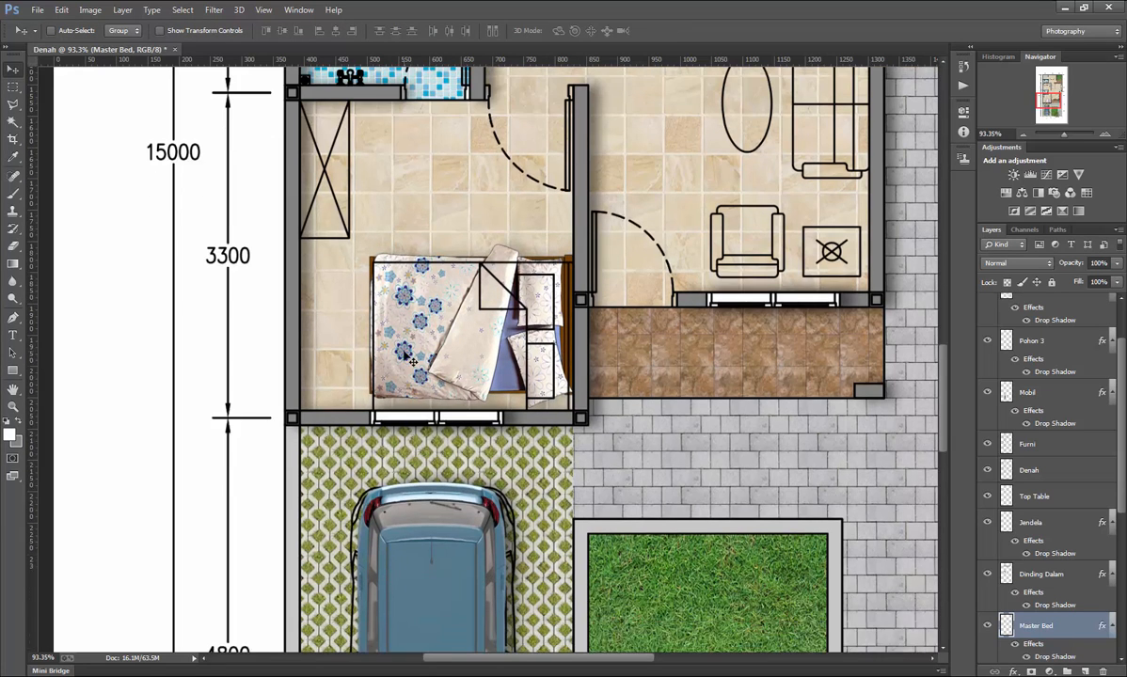
scroll(406, 344, up, 3)
scroll(411, 348, up, 1)
click(38, 10)
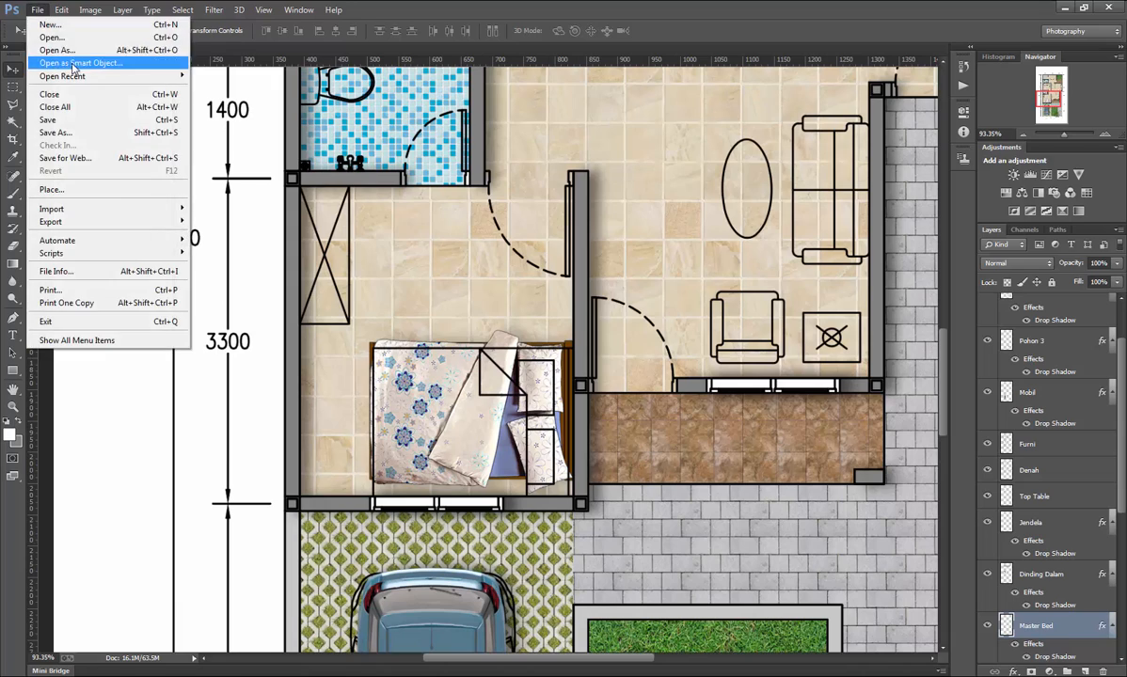
click(66, 48)
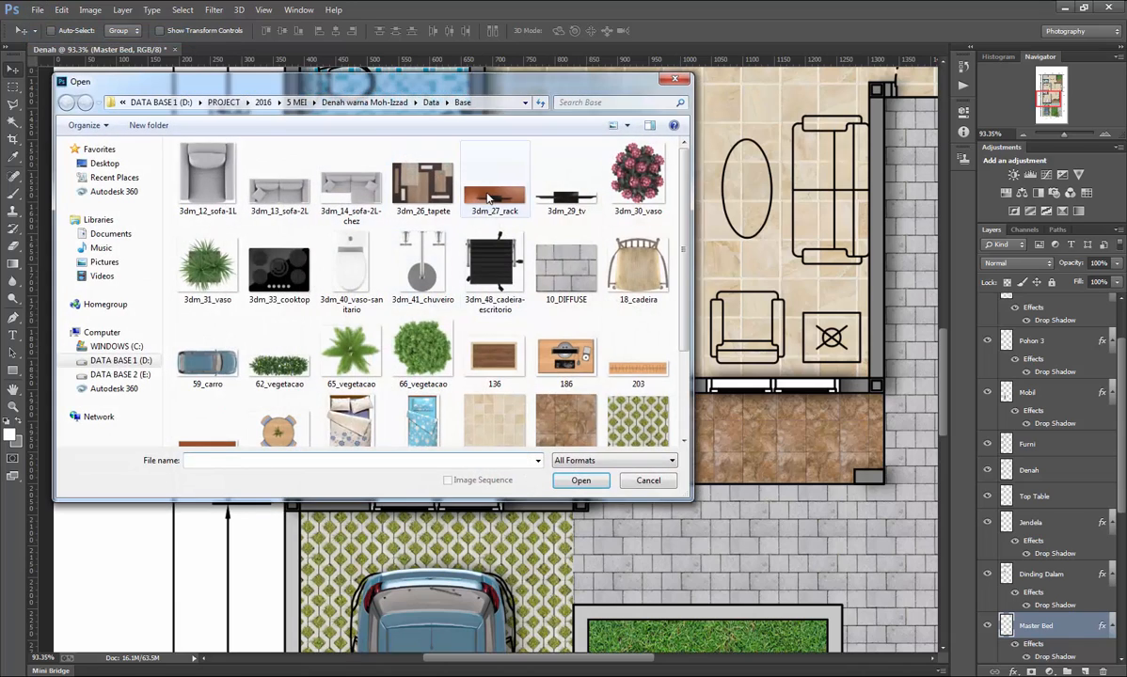
double_click(492, 193)
drag(256, 146, 390, 334)
click(885, 67)
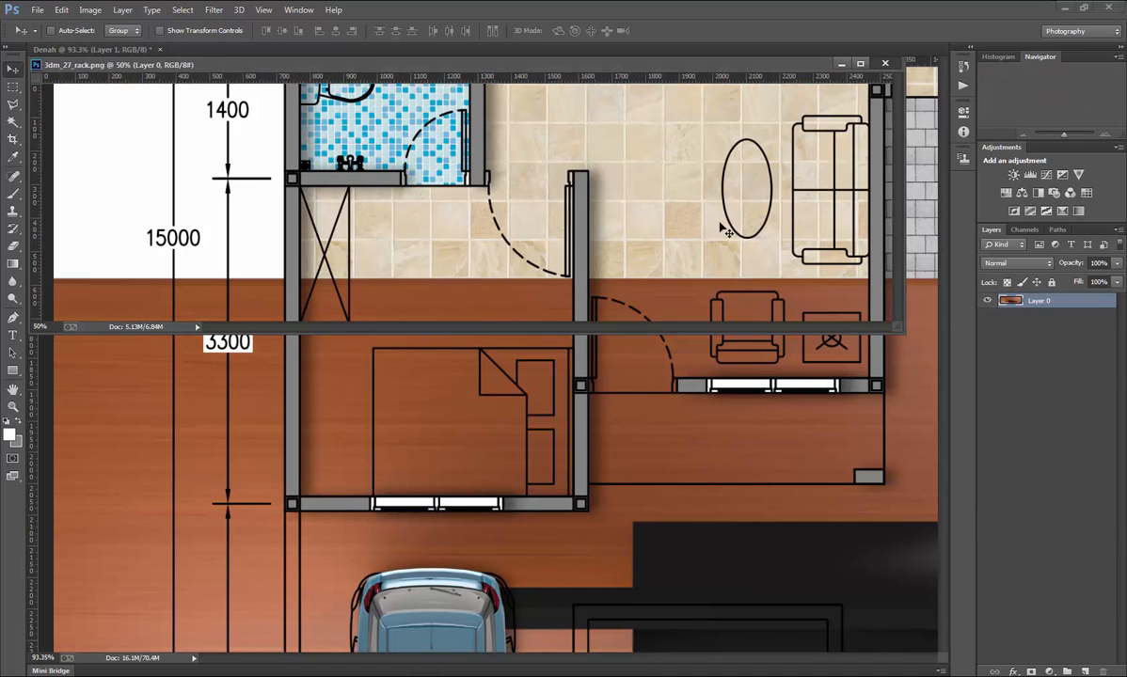
Move the TV rack image to the middle of the plan and scale it down to roughly the bedroom's width.
key(ctrl+0)
drag(588, 336, 519, 281)
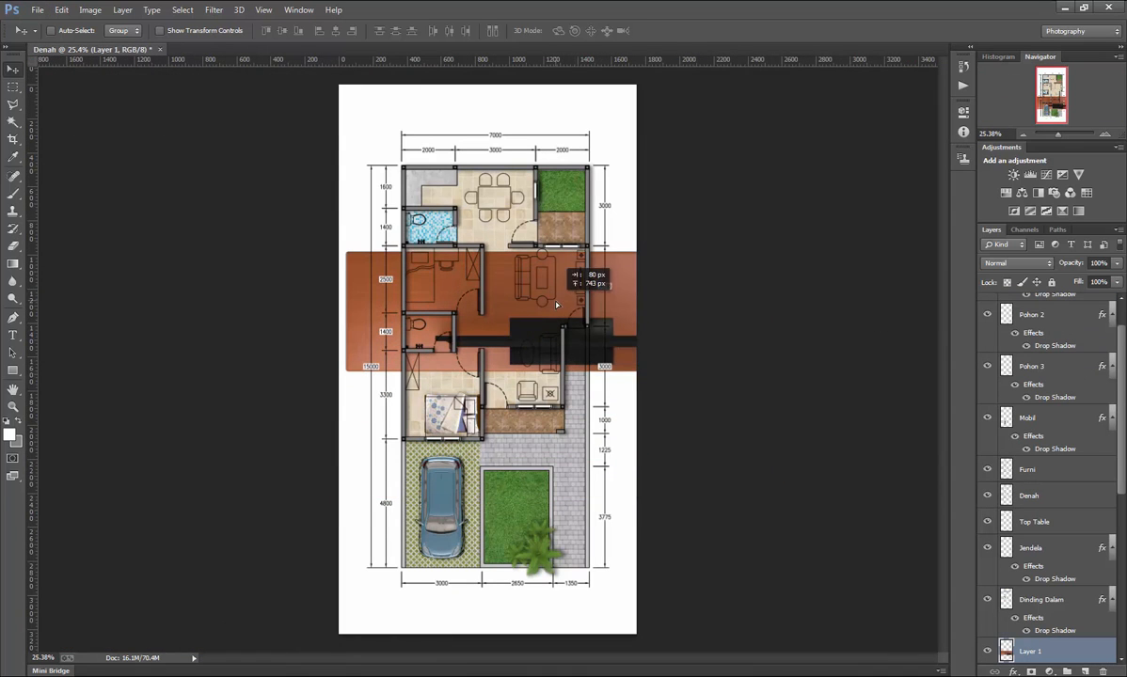
key(ctrl+t)
drag(779, 372, 505, 399)
key(Return)
scroll(467, 268, up, 5)
scroll(505, 399, down, 5)
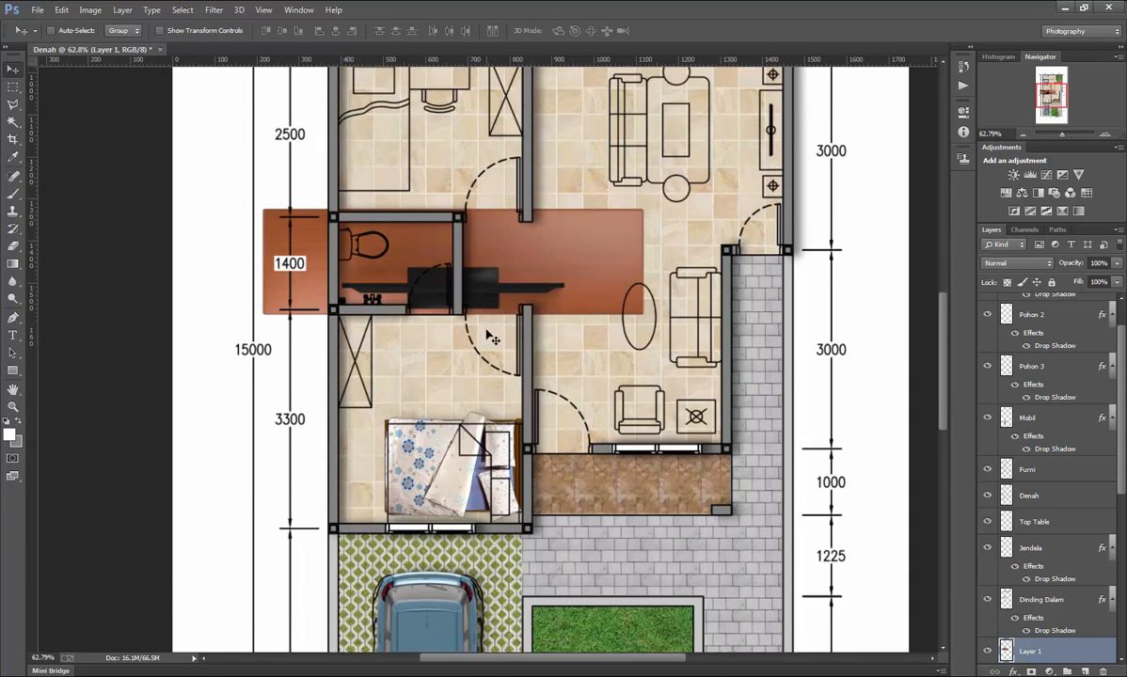
key(ctrl+t)
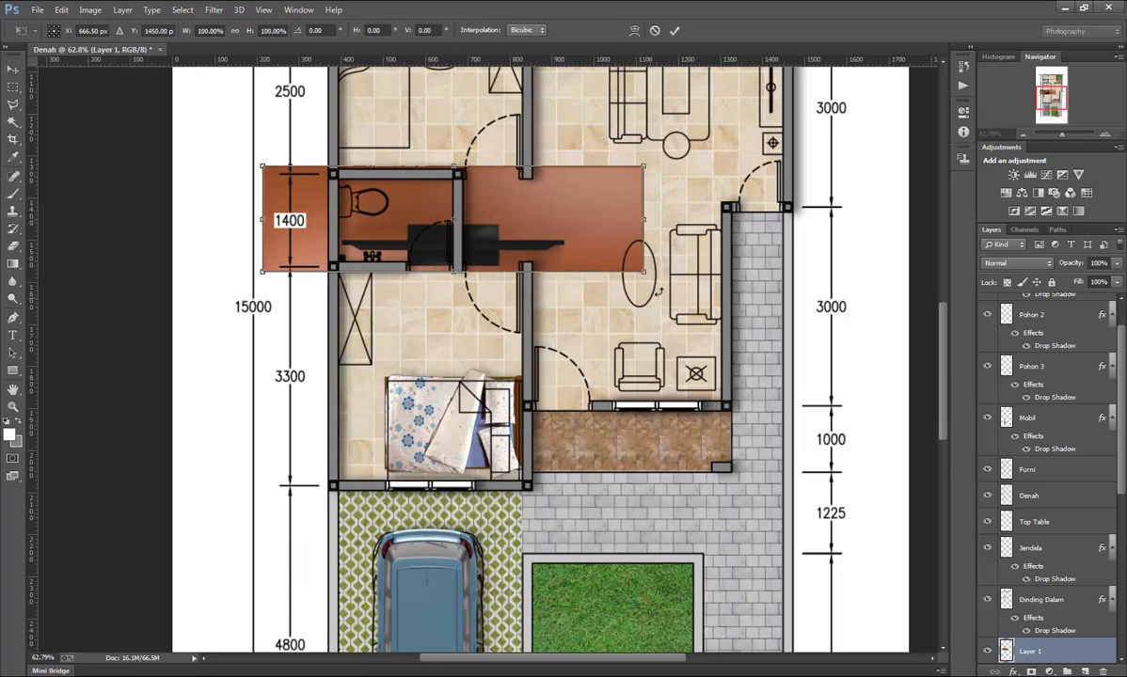
drag(645, 274, 502, 256)
key(Return)
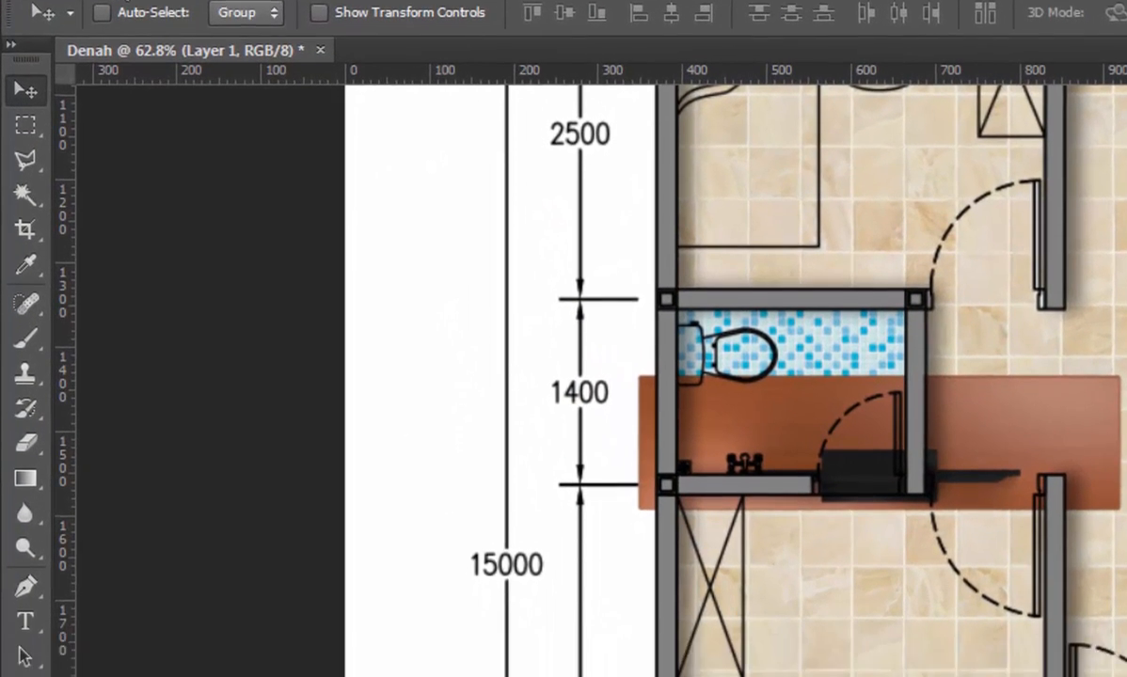
Rotate the TV rack image 90° CCW and move it against the outer wall of the front bedroom.
click(119, 2)
mouse_move(251, 257)
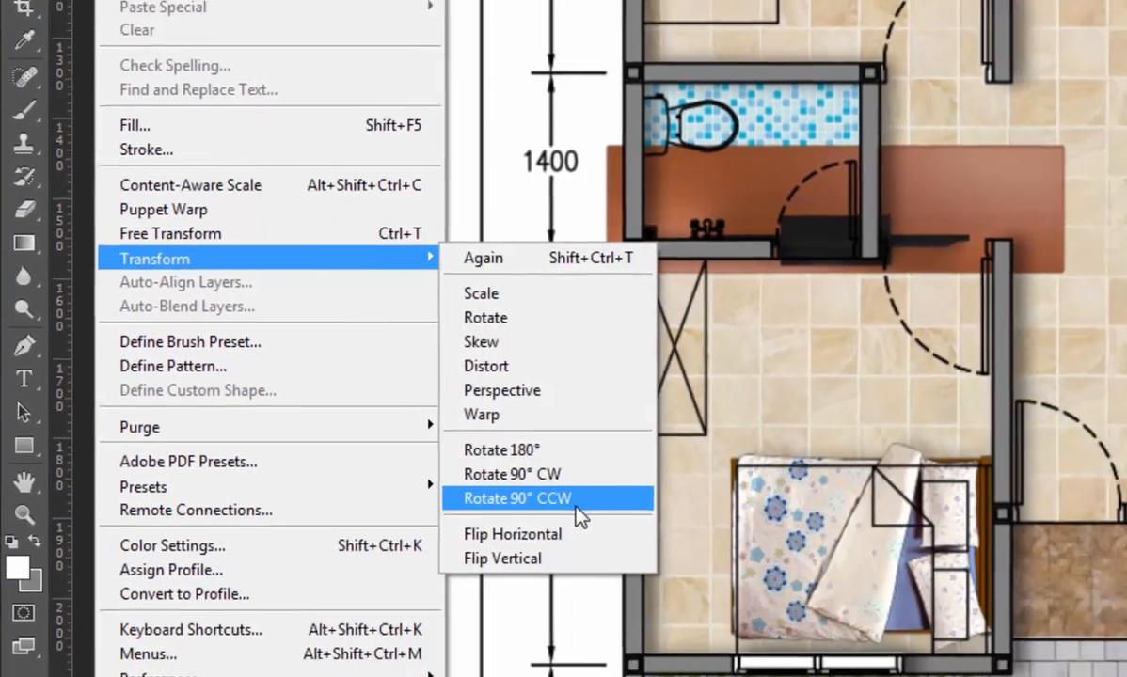
click(545, 509)
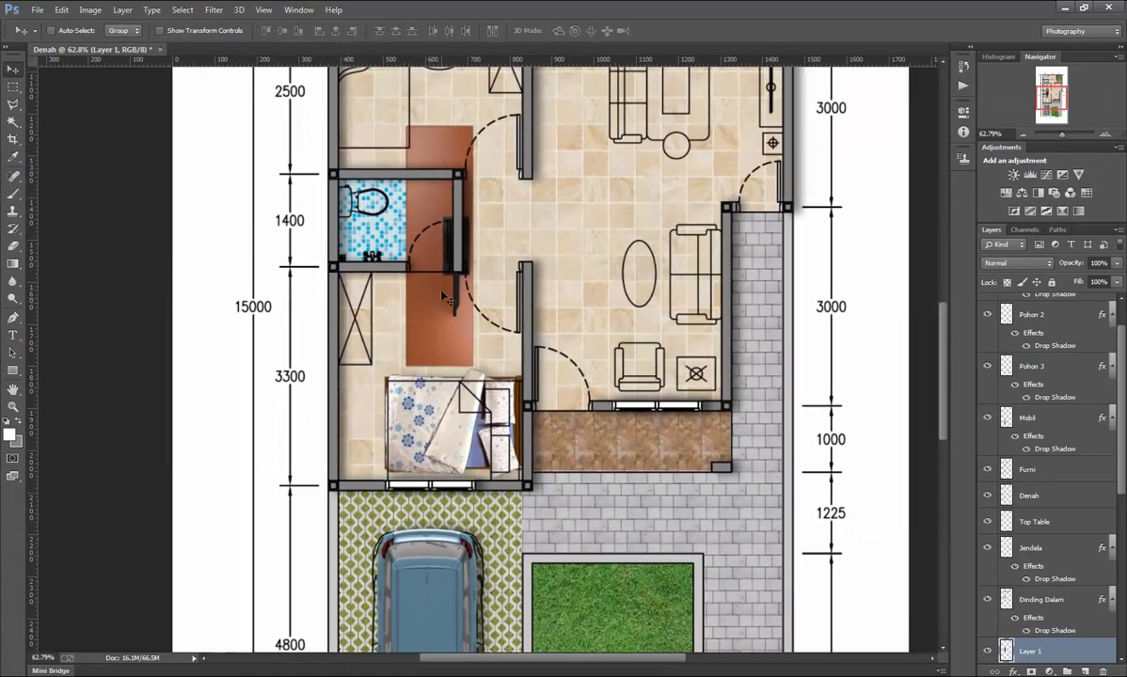
drag(412, 271, 348, 404)
Scale down the TV rack to fit along the front bedroom's outer wall, between the wardrobe outline and the window wall.
scroll(347, 405, up, 5)
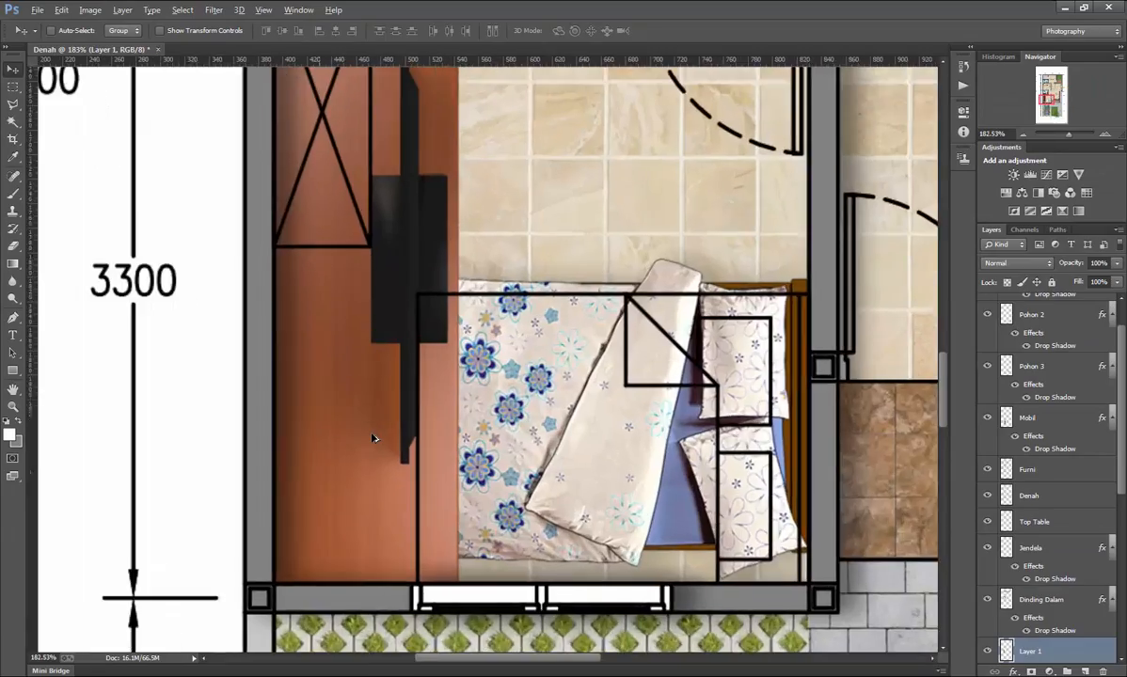
key(ctrl+t)
scroll(372, 429, down, 3)
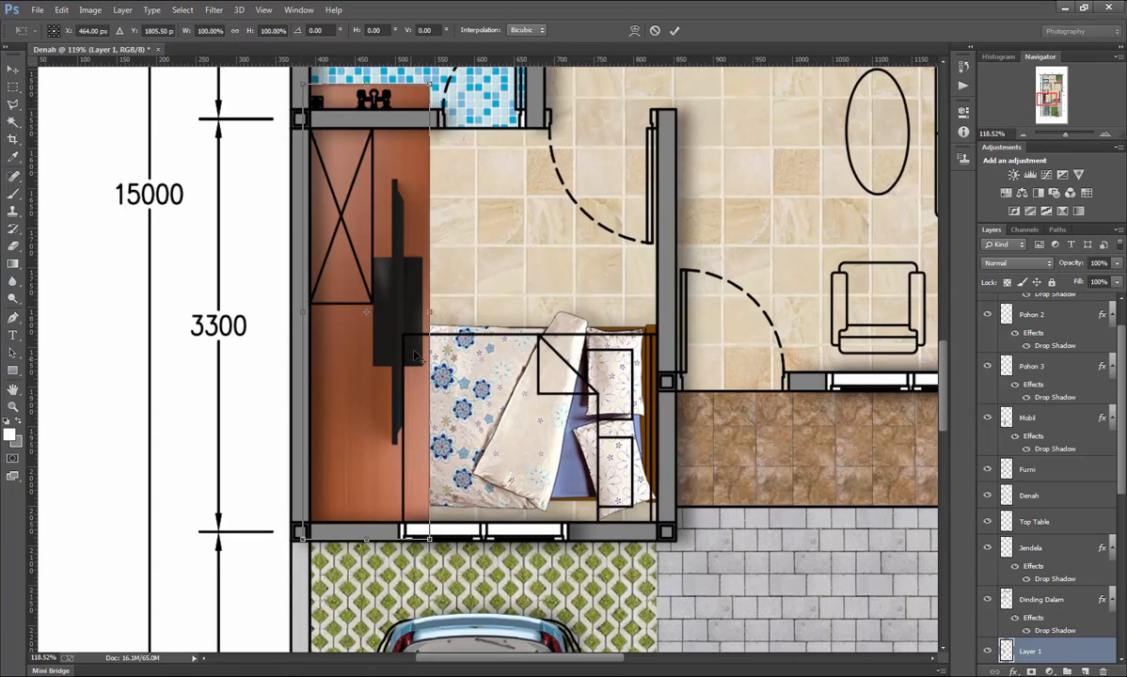
drag(430, 86, 334, 320)
key(Return)
drag(318, 388, 325, 354)
key(ctrl+t)
scroll(334, 361, up, 3)
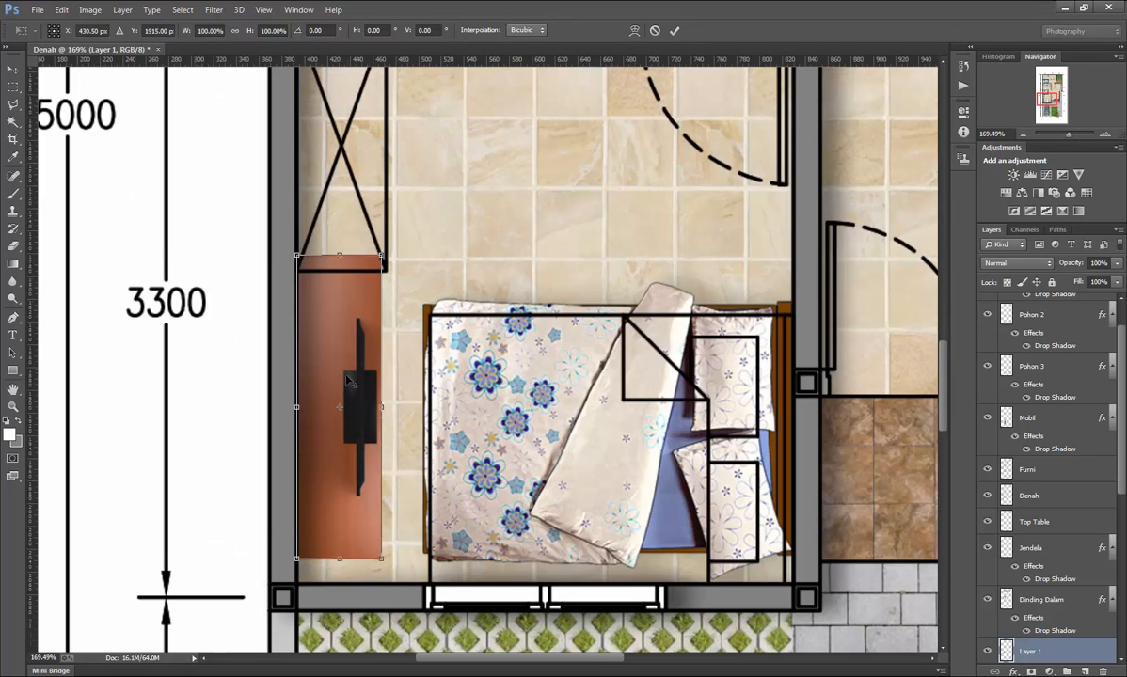
drag(381, 262, 367, 293)
key(Return)
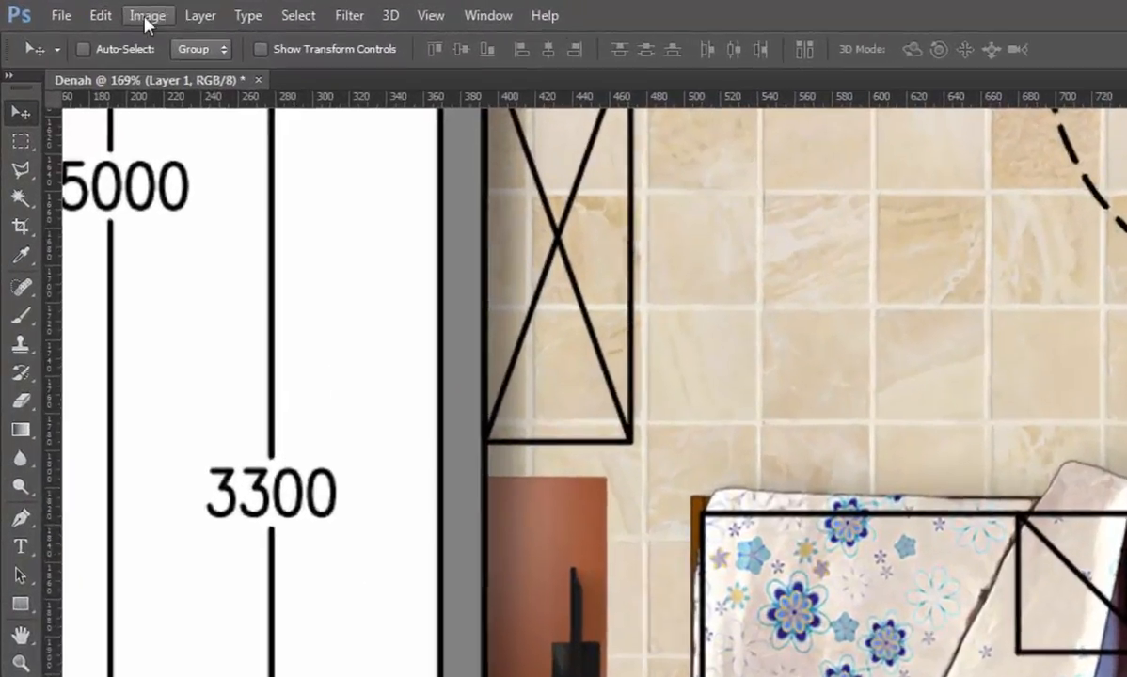
Flip the TV rack image horizontally so that the TV stands on the wall side.
click(100, 15)
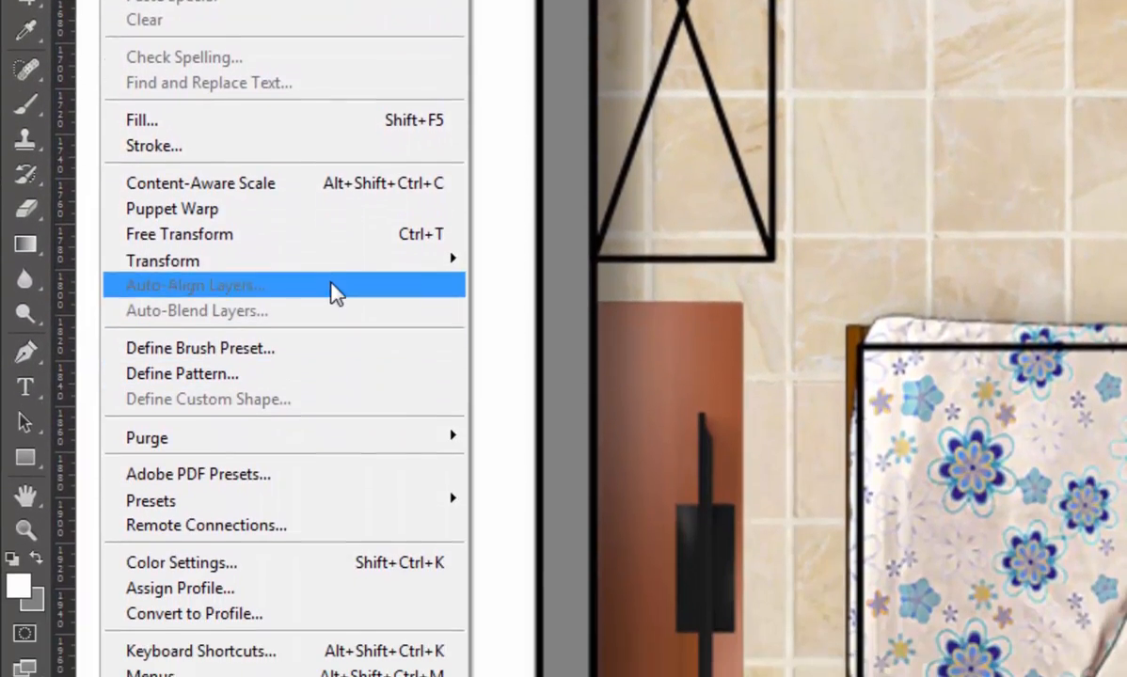
mouse_move(354, 445)
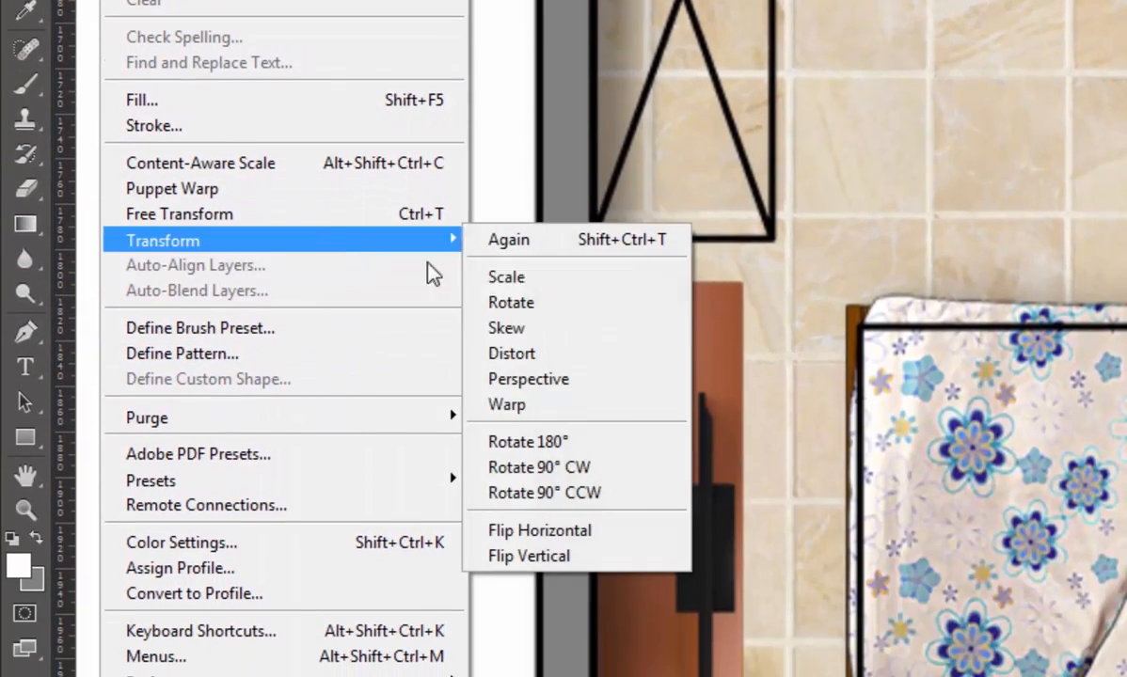
click(611, 531)
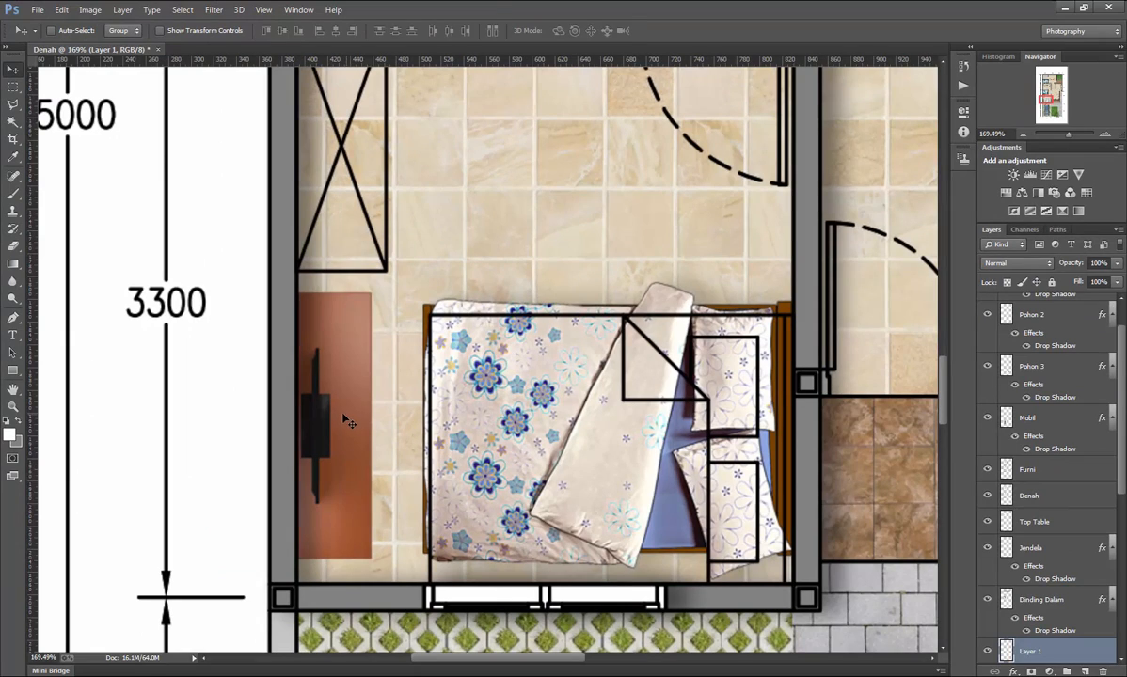
Nudge the TV rack slightly towards the bed and down to align it with the bedroom wall.
key(Right)
key(Right)
key(Right)
key(Right)
key(Left)
key(Left)
key(Left)
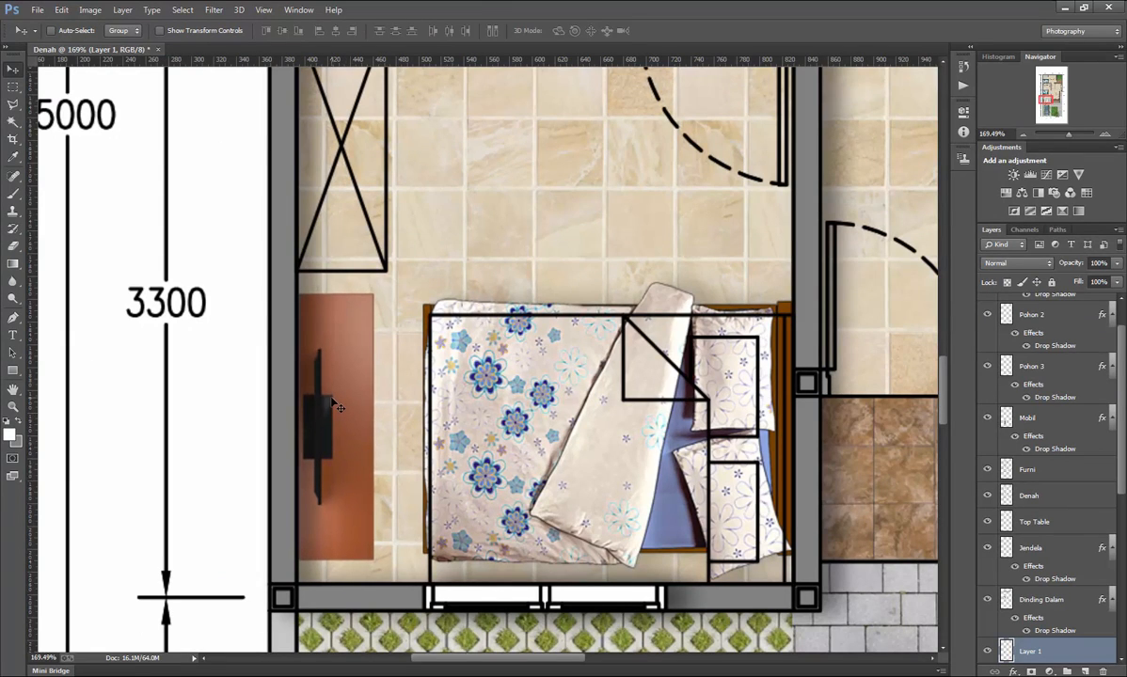
key(Down)
key(Down)
Rename the TV rack's layer as TV and paste the copied drop shadow style onto it.
scroll(1108, 577, down, 5)
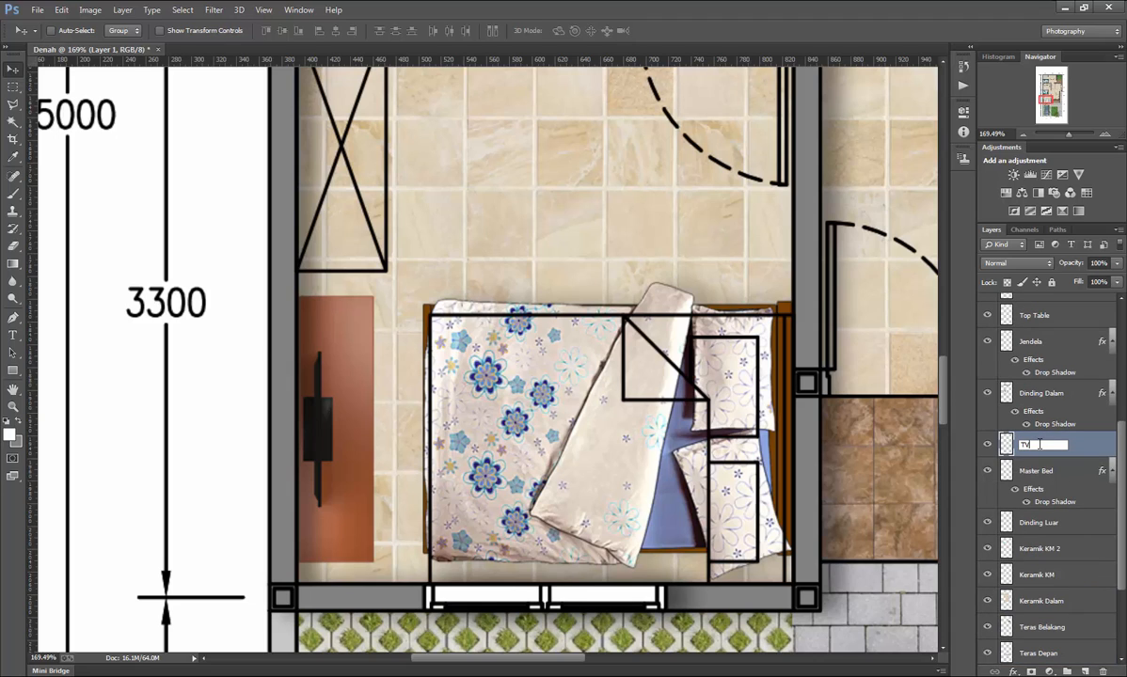
right_click(1040, 444)
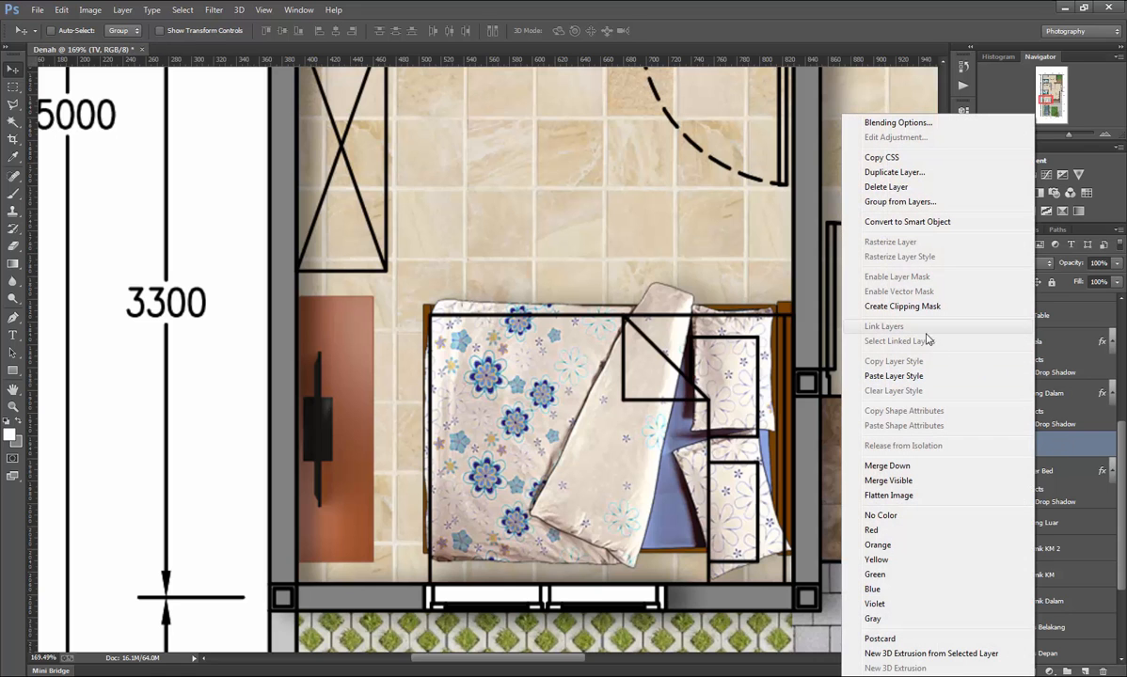
click(932, 381)
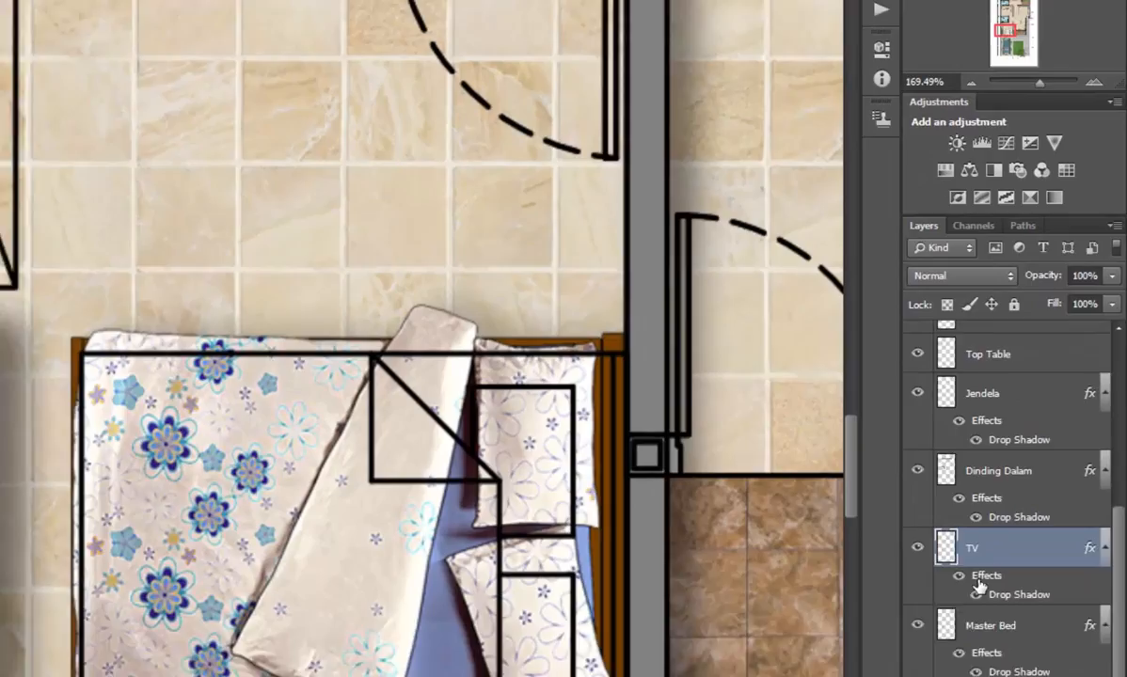
Set the opacity of the TV layer's drop shadow to 25%.
double_click(1040, 462)
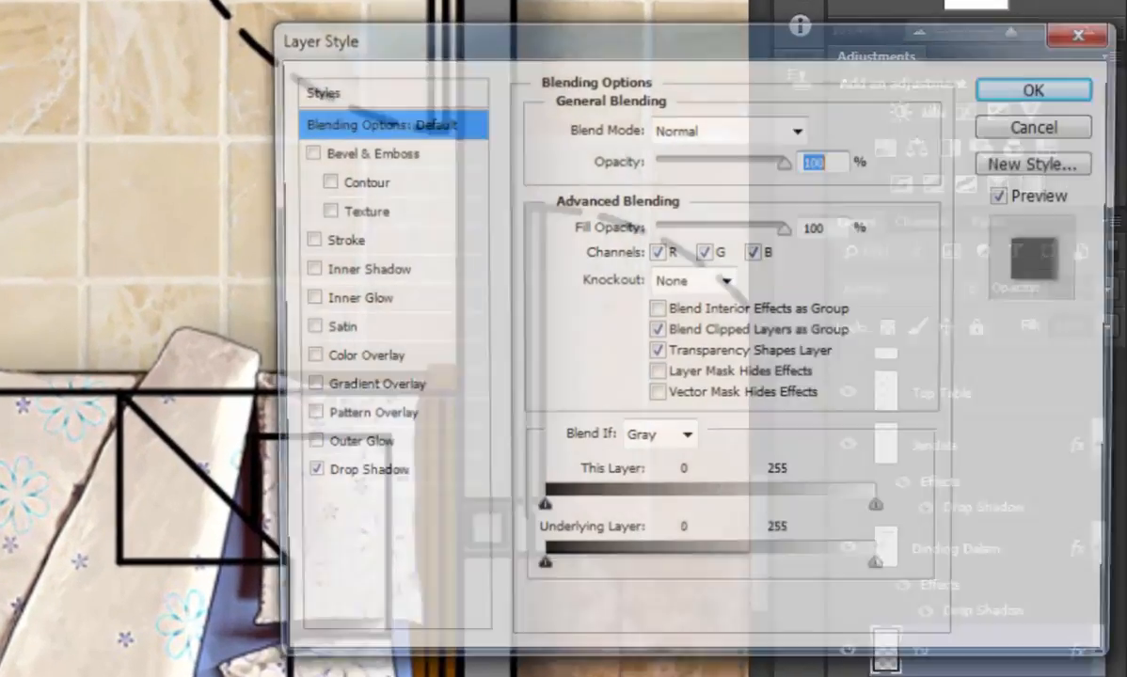
click(385, 477)
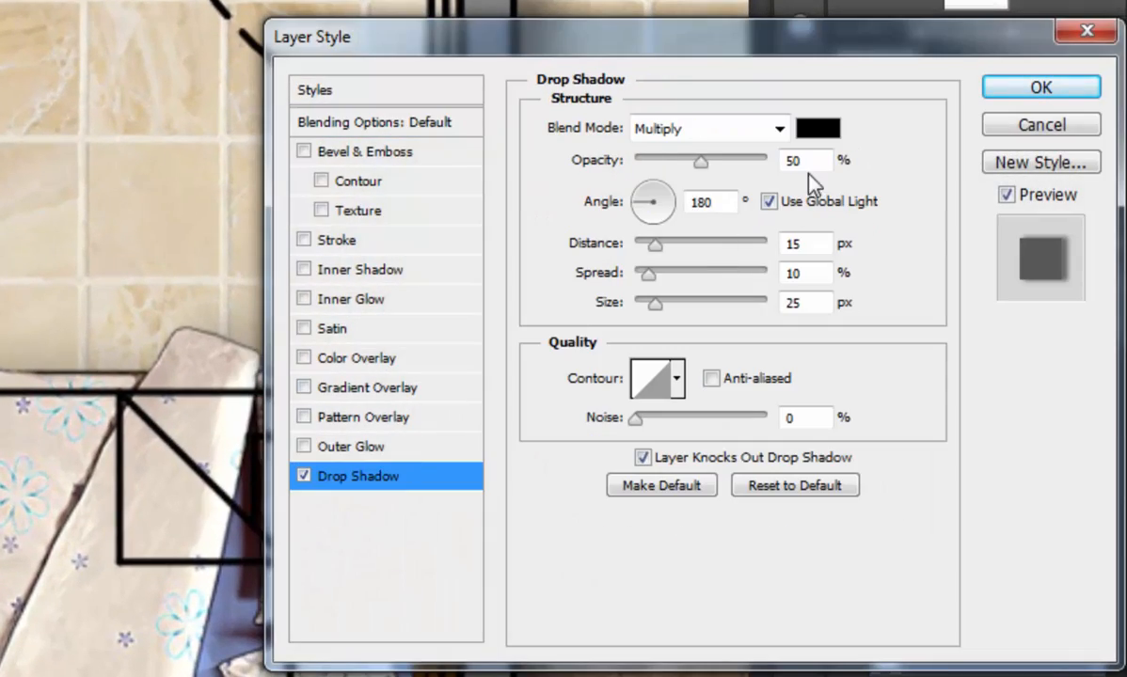
text(25)
key(Return)
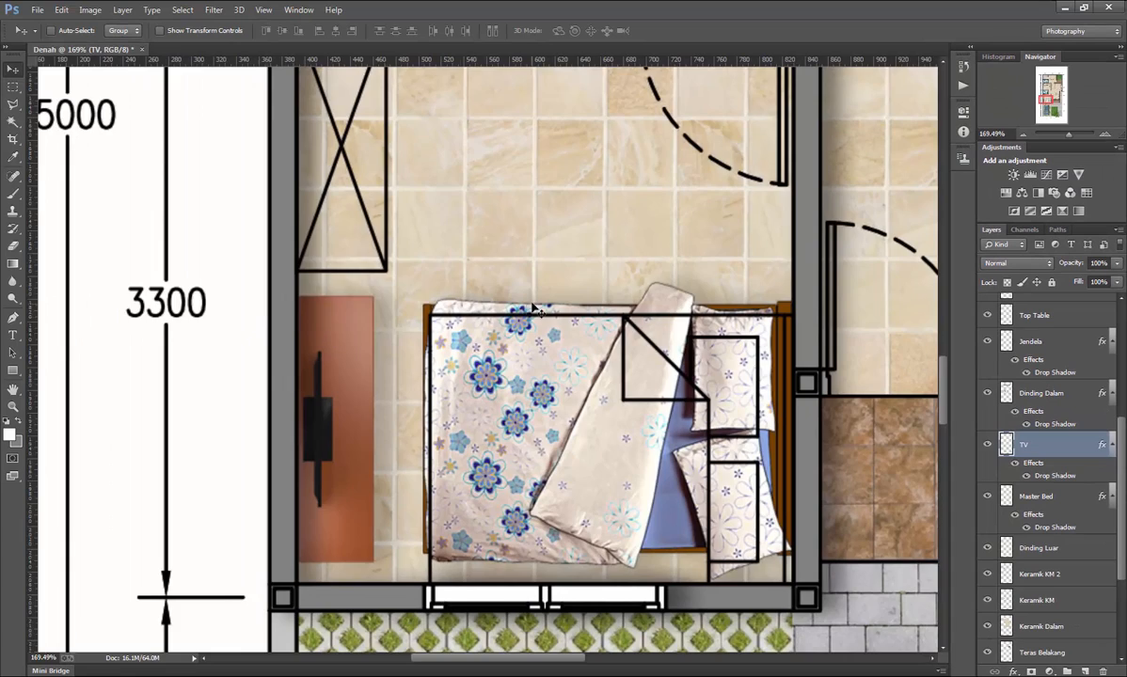
Open the 207 wardrobe image, copy it into the Denah plan beside the wardrobe outline, and close the source image.
scroll(534, 308, down, 3)
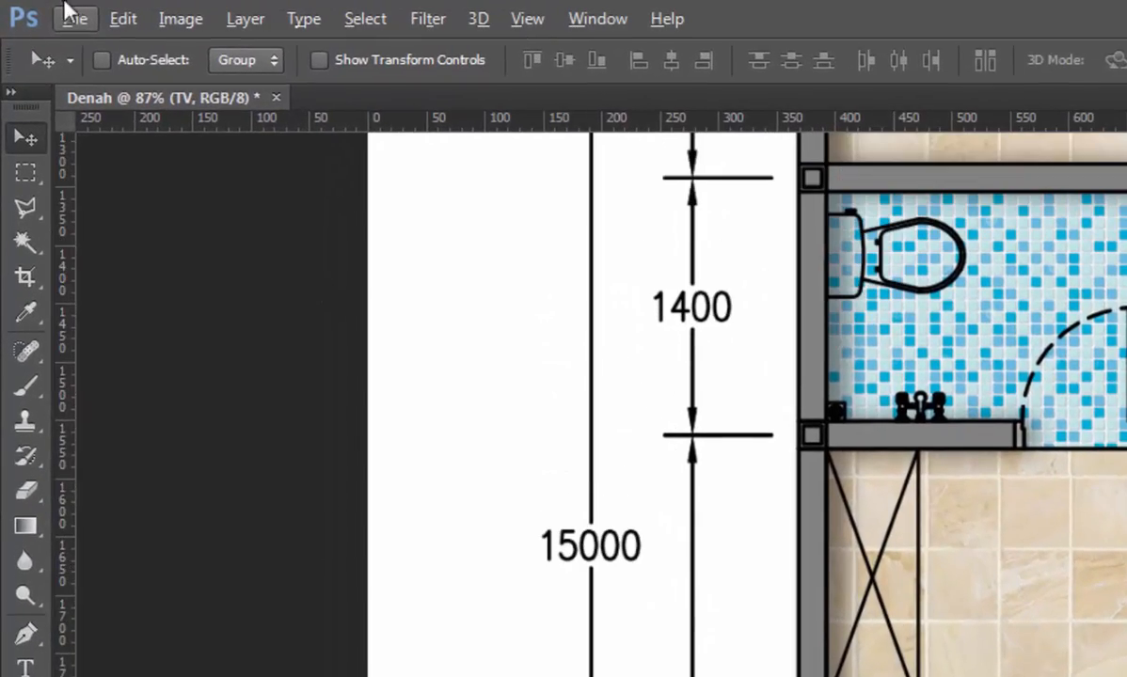
click(31, 11)
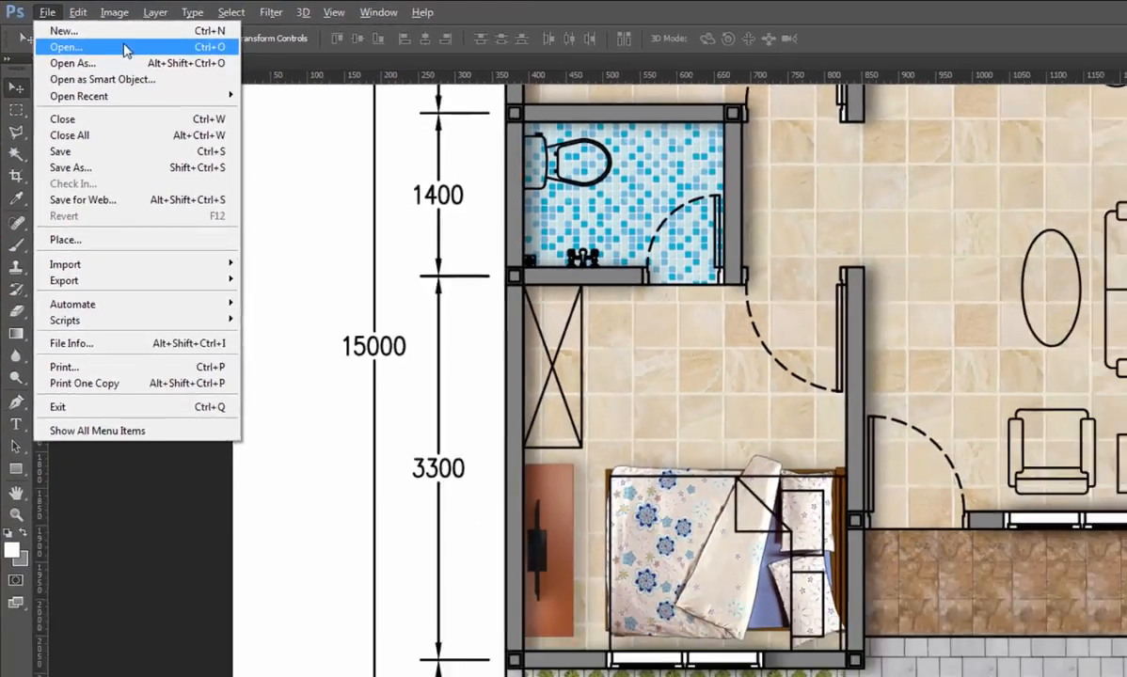
click(179, 65)
click(516, 310)
scroll(515, 311, down, 2)
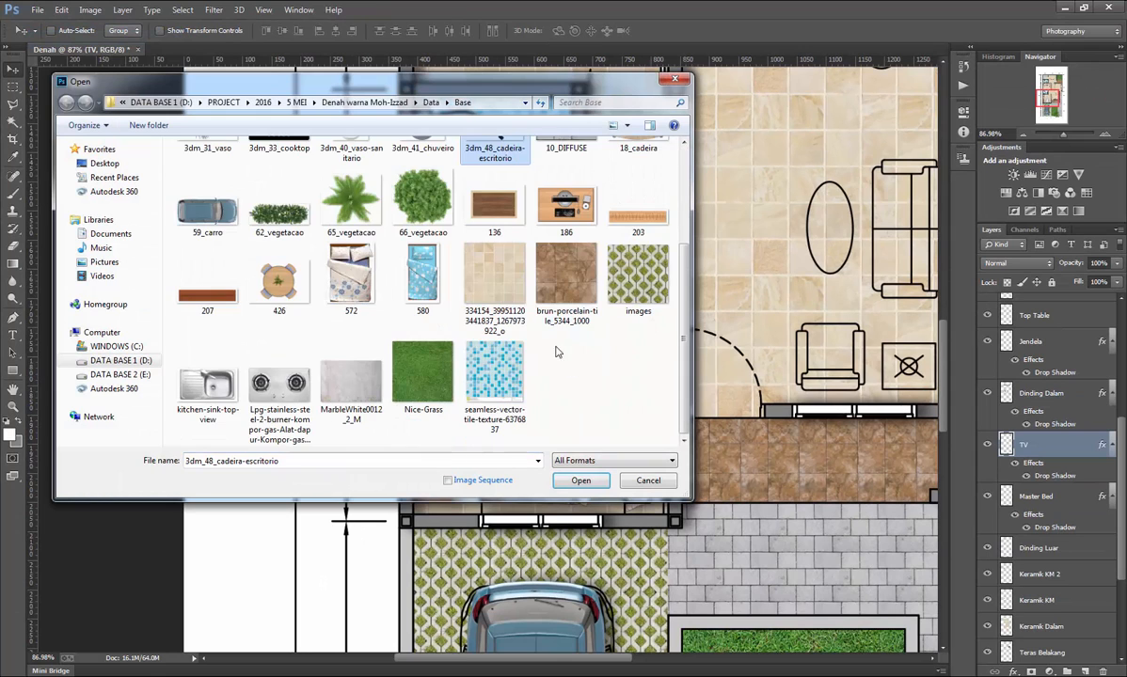
double_click(208, 275)
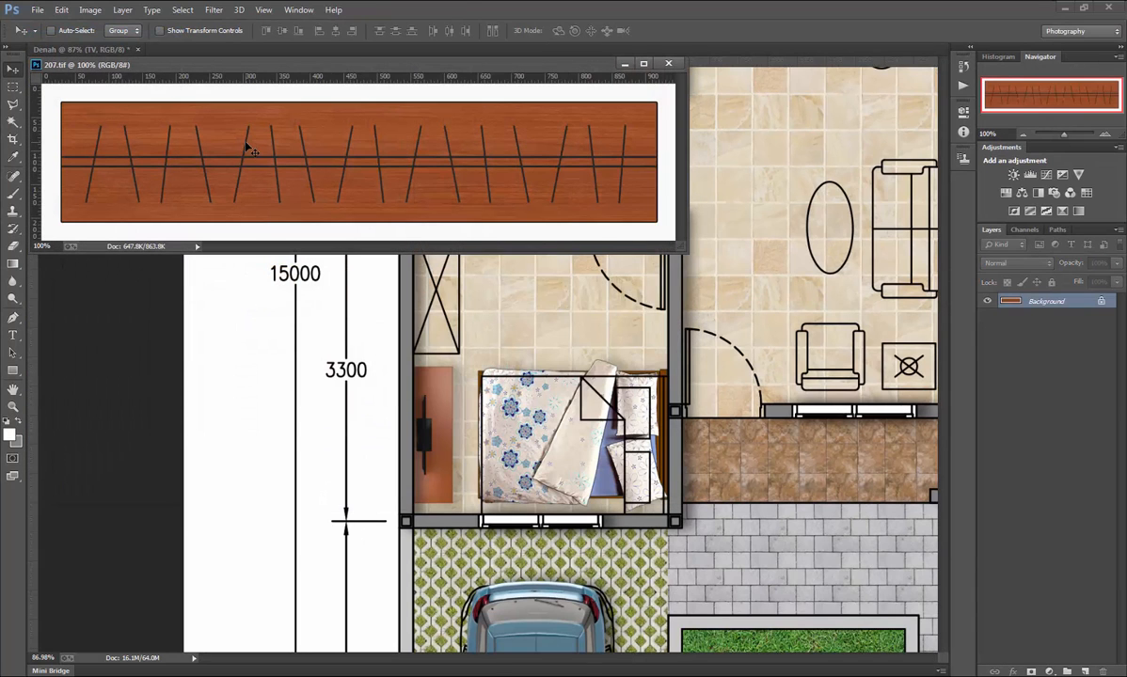
drag(249, 150, 616, 273)
click(668, 64)
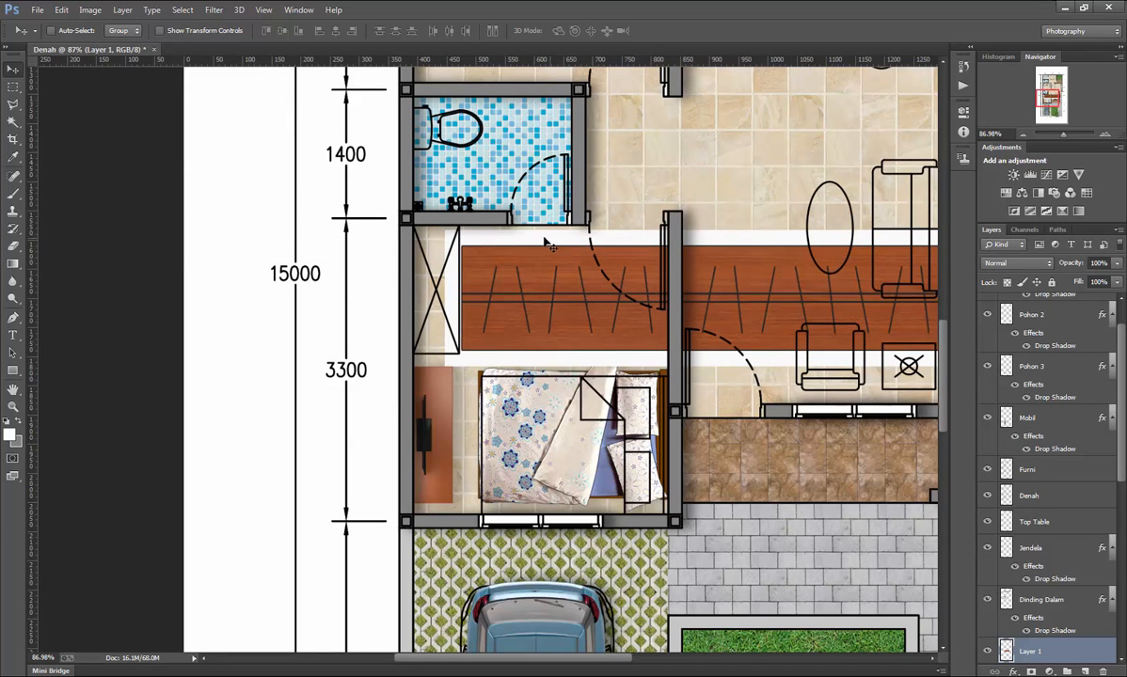
mouse_move(541, 279)
mouse_down()
mouse_move(565, 315)
mouse_move(578, 279)
mouse_move(532, 275)
mouse_move(548, 270)
mouse_up()
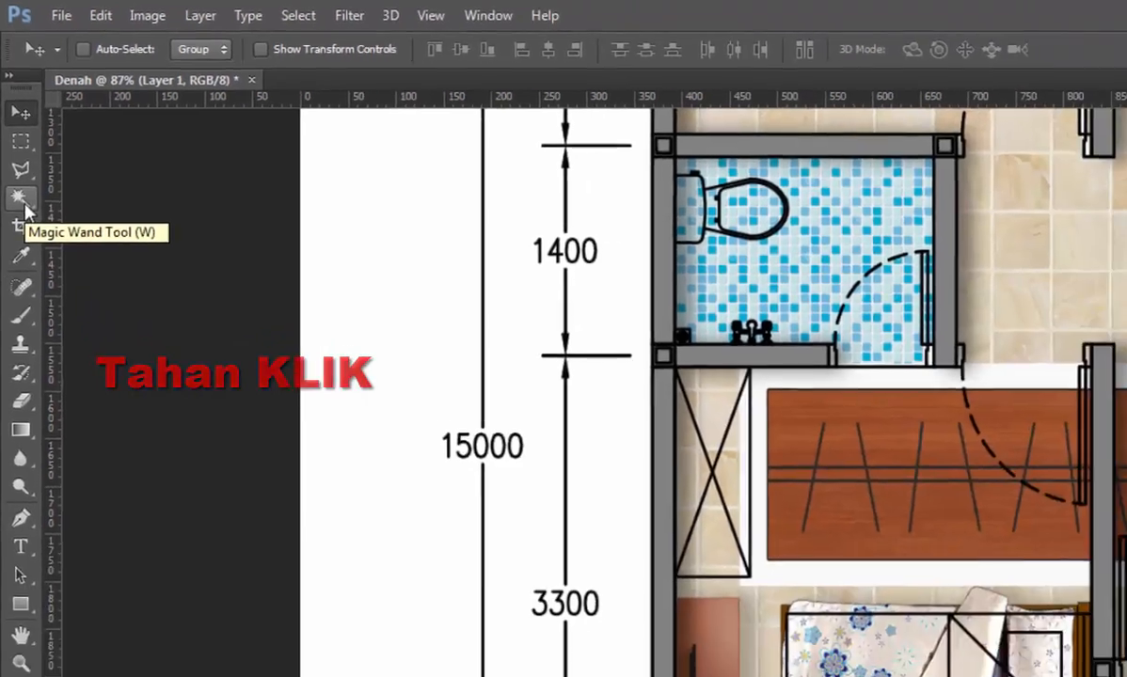
Select the white border around the wardrobe image with the Magic Wand, delete it, and clear the selection.
click(28, 247)
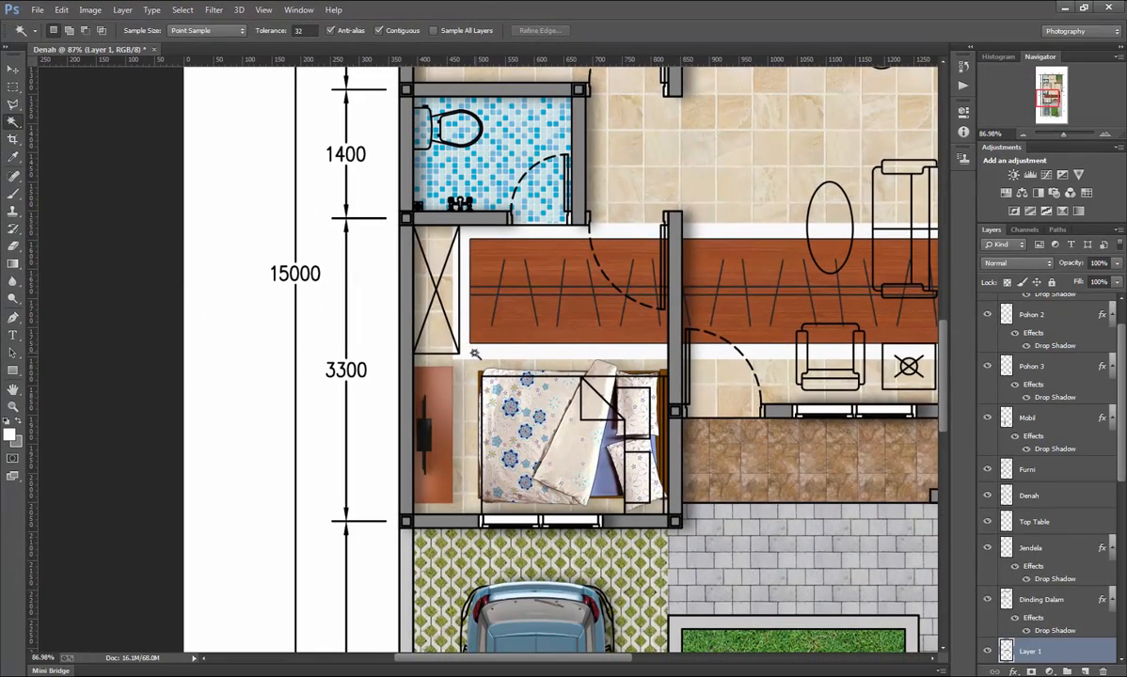
click(473, 350)
alt+scroll(548, 325, down, 2)
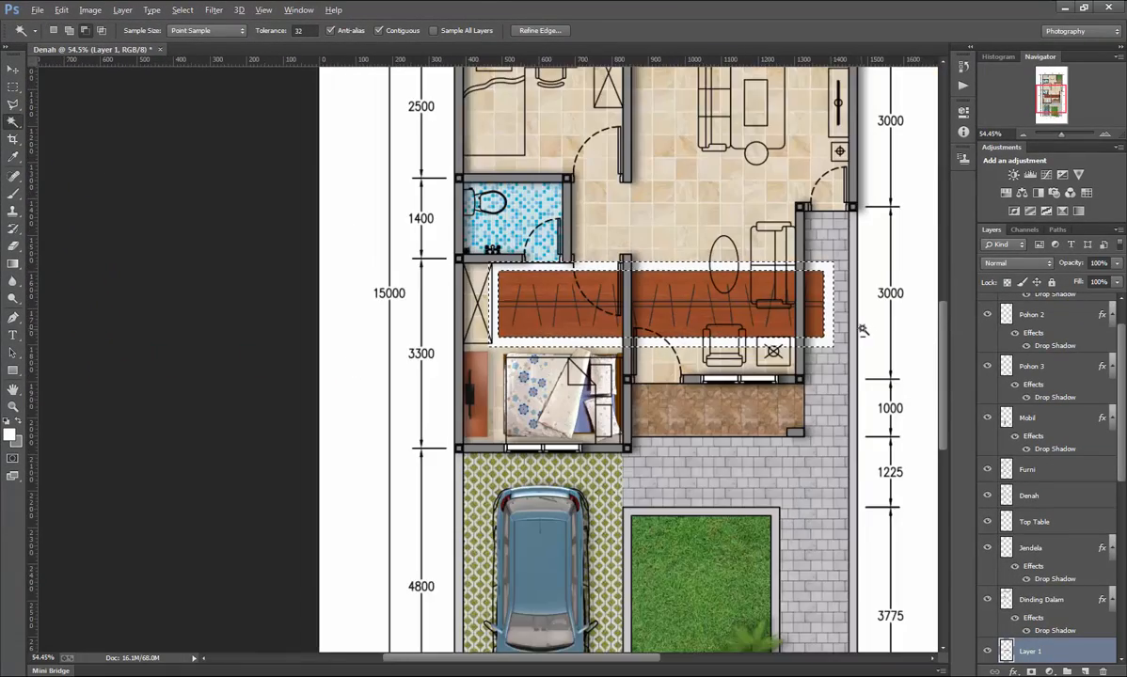
alt+scroll(863, 329, up, 2)
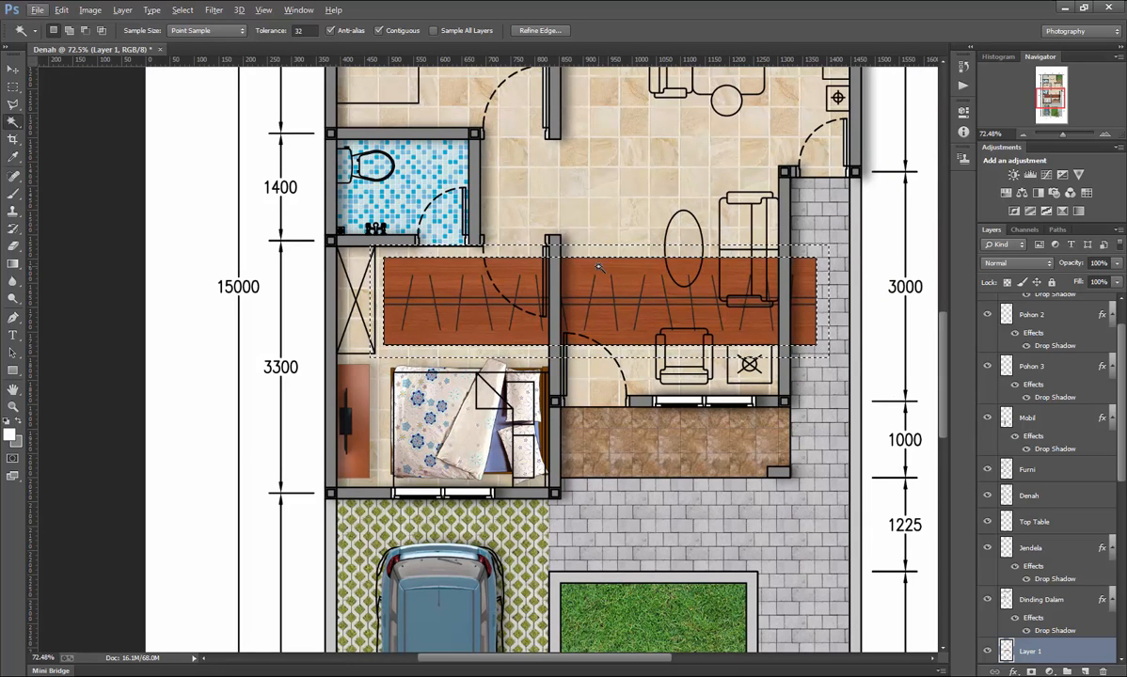
click(17, 89)
click(437, 275)
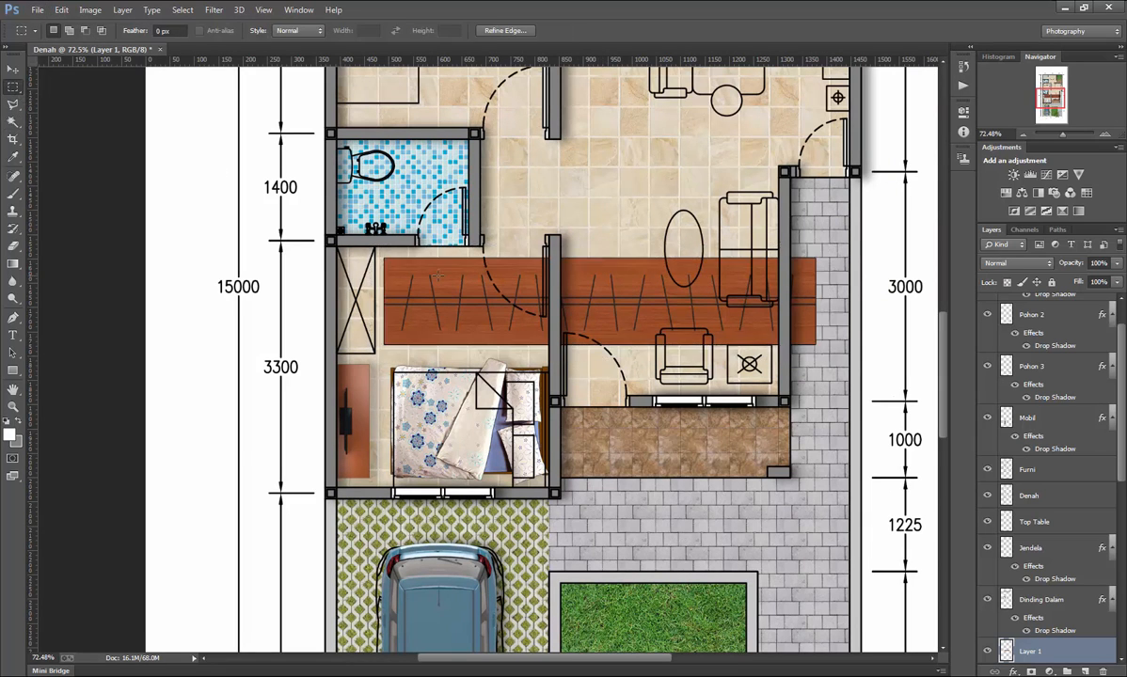
Scale the wardrobe image down proportionally to about 30% and apply the transform.
key(ctrl+t)
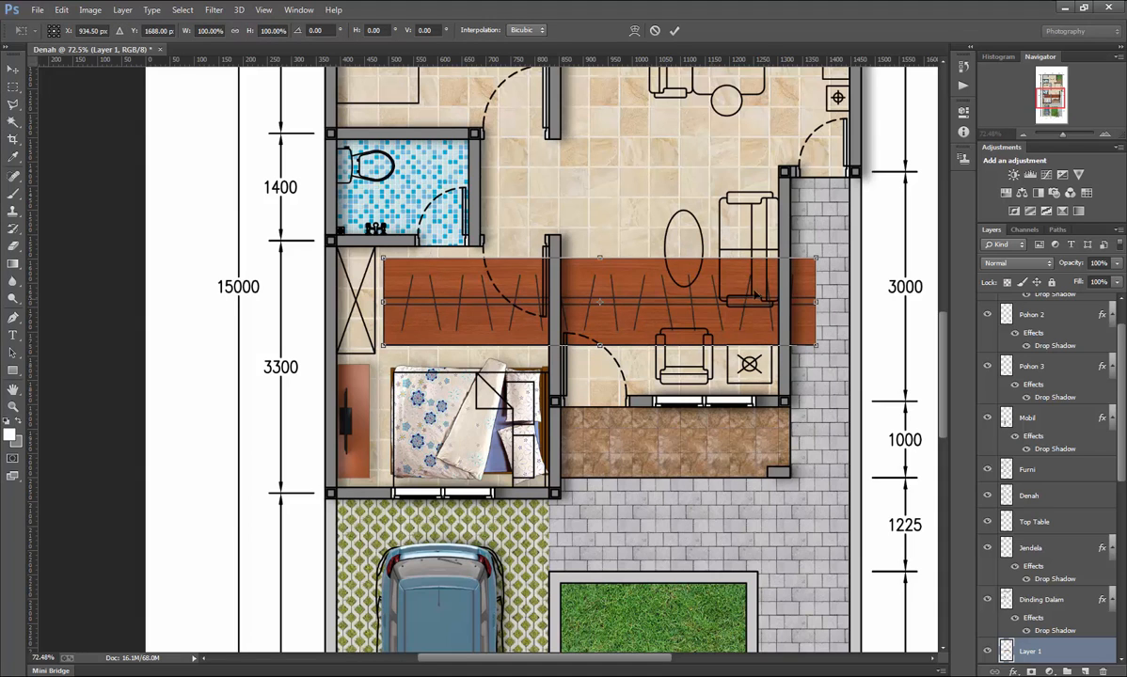
drag(816, 345, 511, 284)
scroll(444, 284, up, 3)
scroll(442, 282, up, 2)
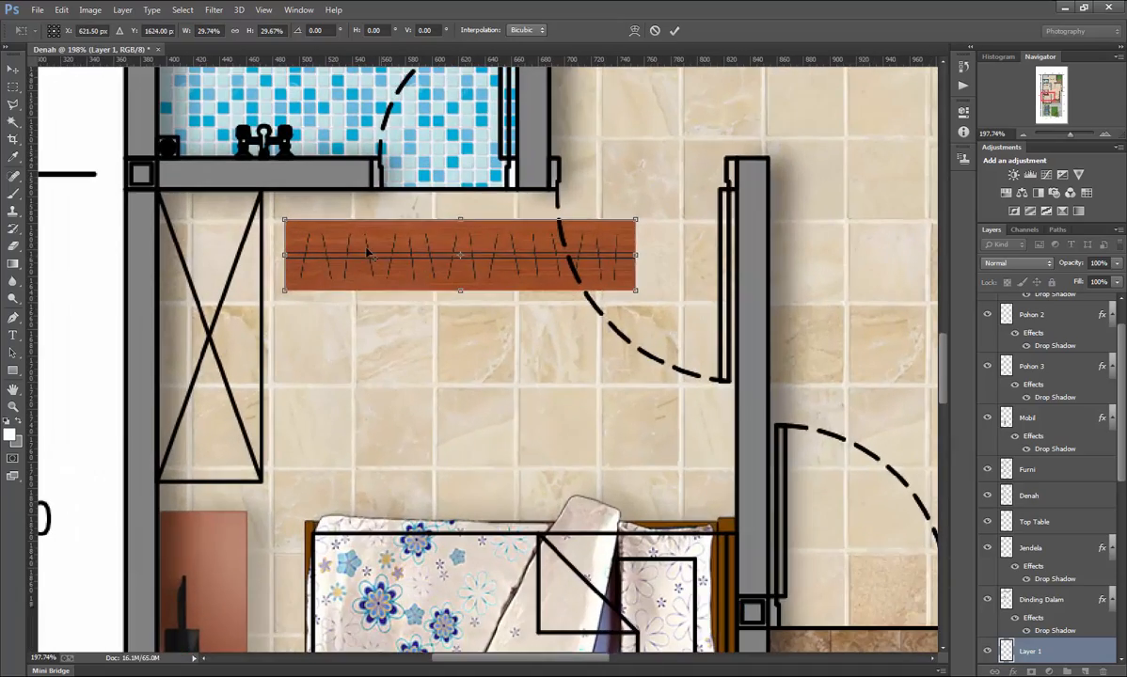
key(Return)
drag(377, 252, 407, 319)
click(436, 355)
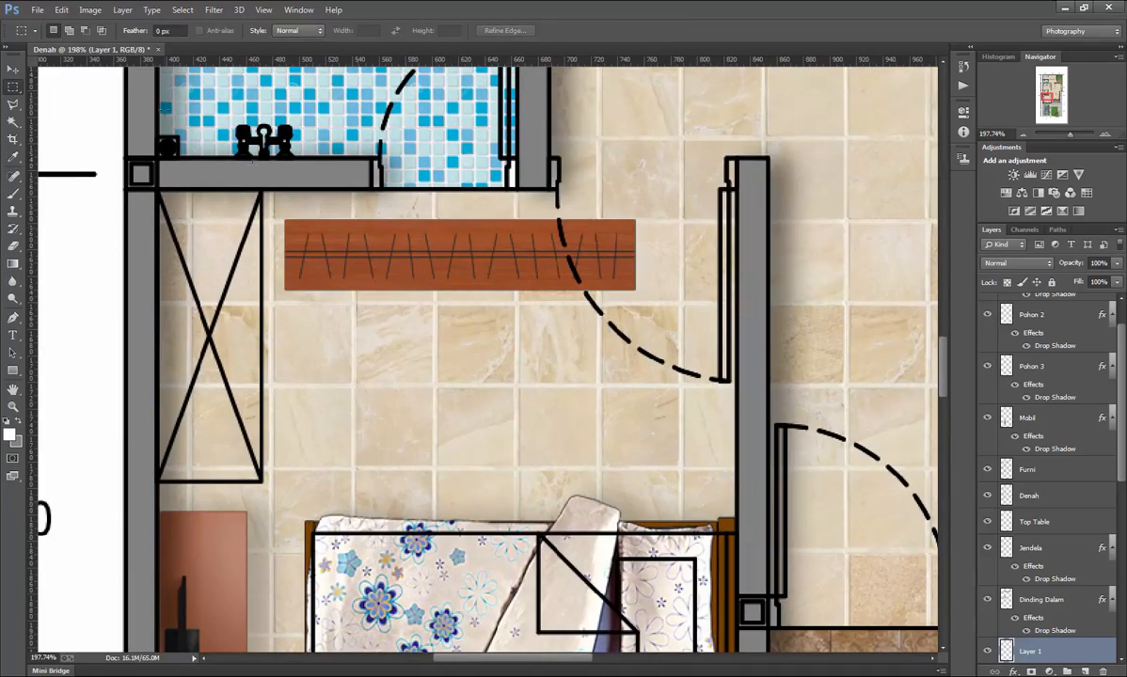
Rotate the wardrobe image 90° clockwise and move it against the upper-left corner of the wardrobe outline in the lower bedroom.
click(13, 70)
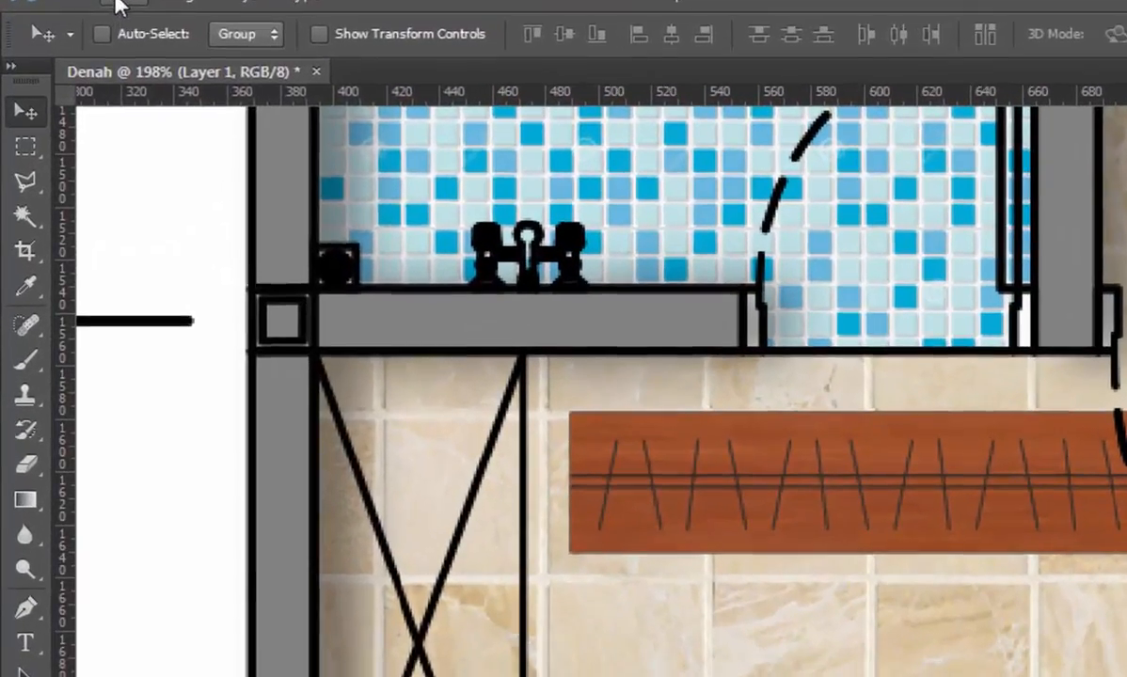
click(119, 5)
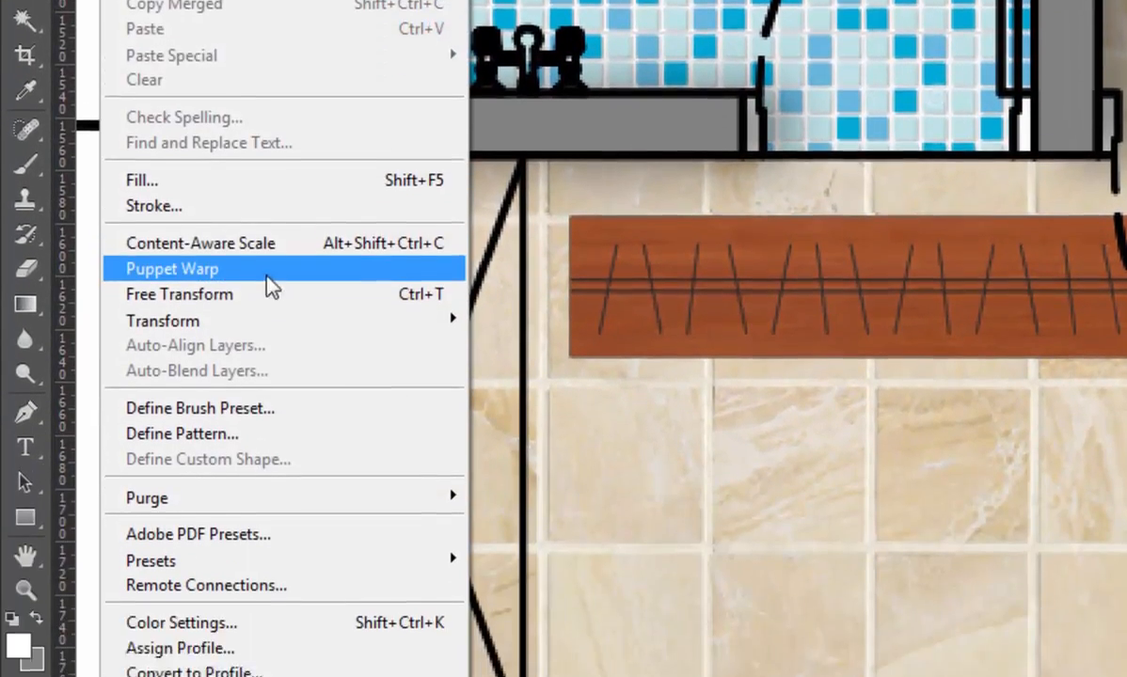
mouse_move(310, 231)
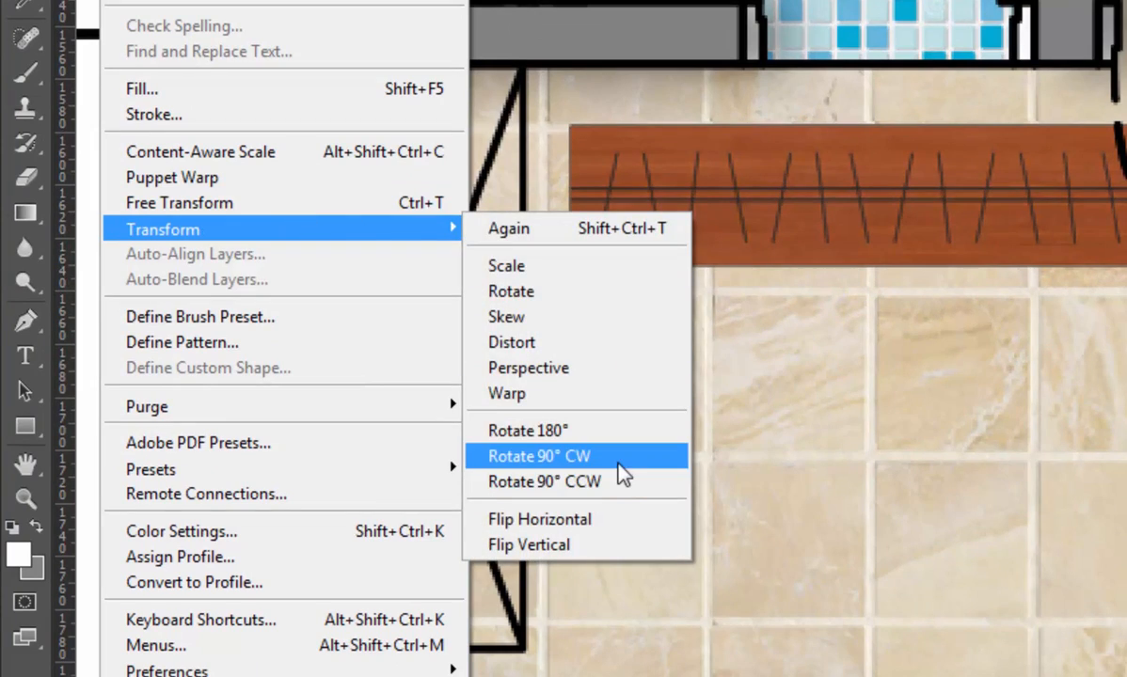
click(619, 462)
drag(963, 149, 436, 385)
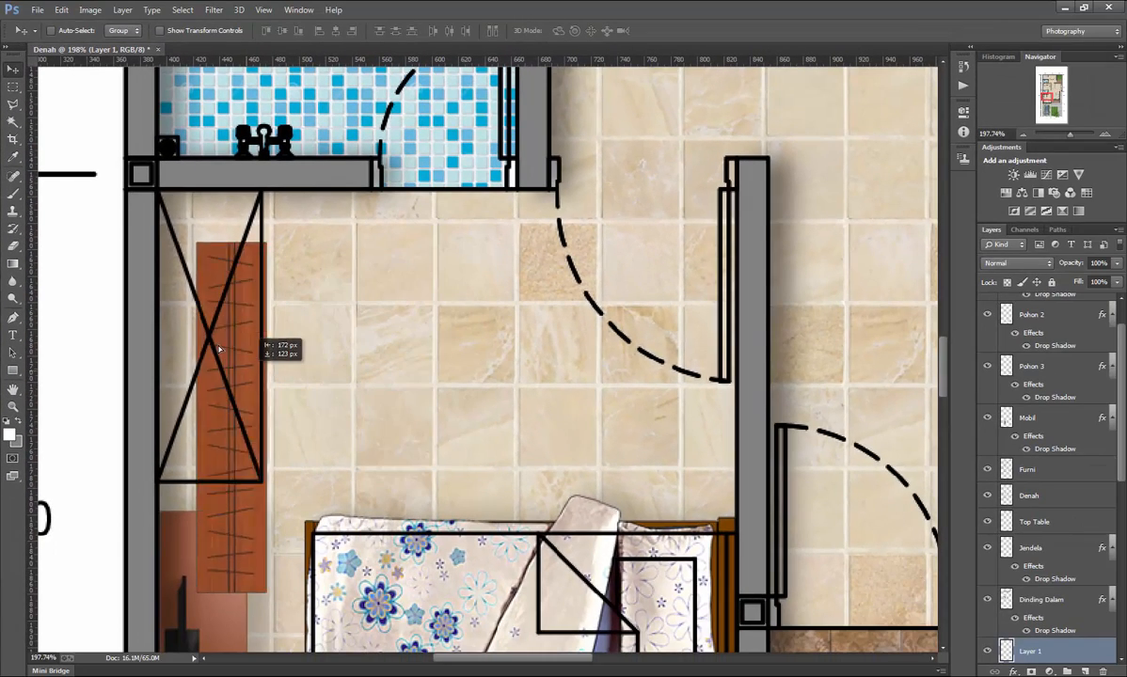
drag(218, 349, 215, 321)
key(Left)
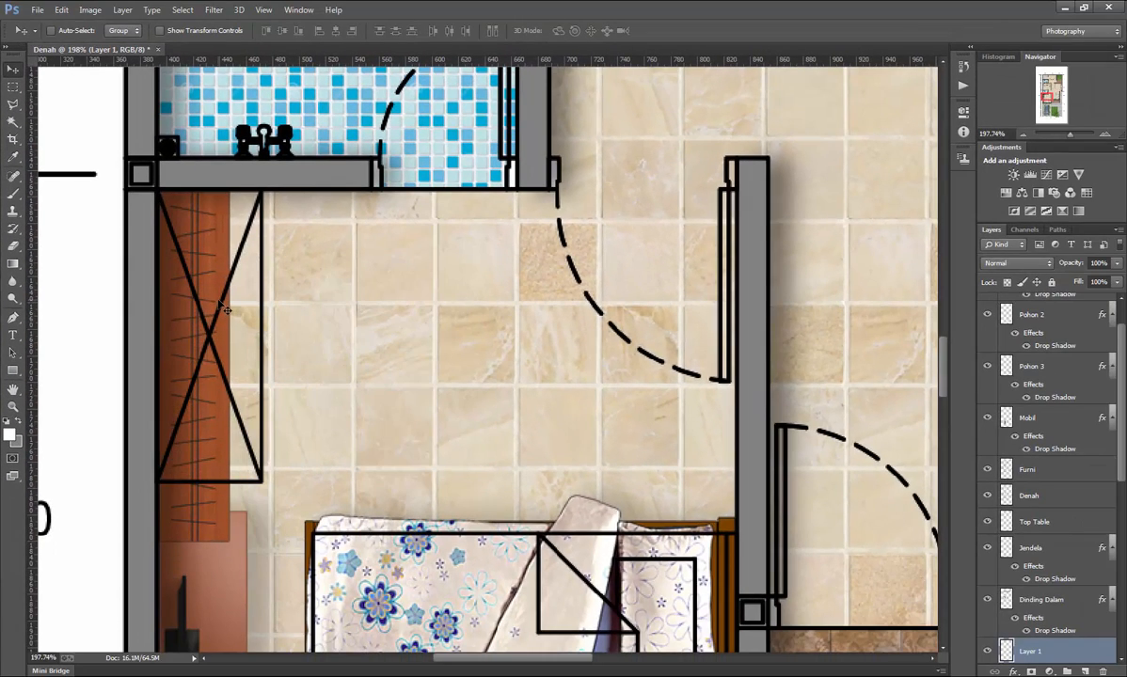
Stretch the wardrobe image to 150% width and about 83% height so it fills the wardrobe outline.
key(ctrl+t)
drag(196, 541, 195, 482)
drag(231, 336, 266, 343)
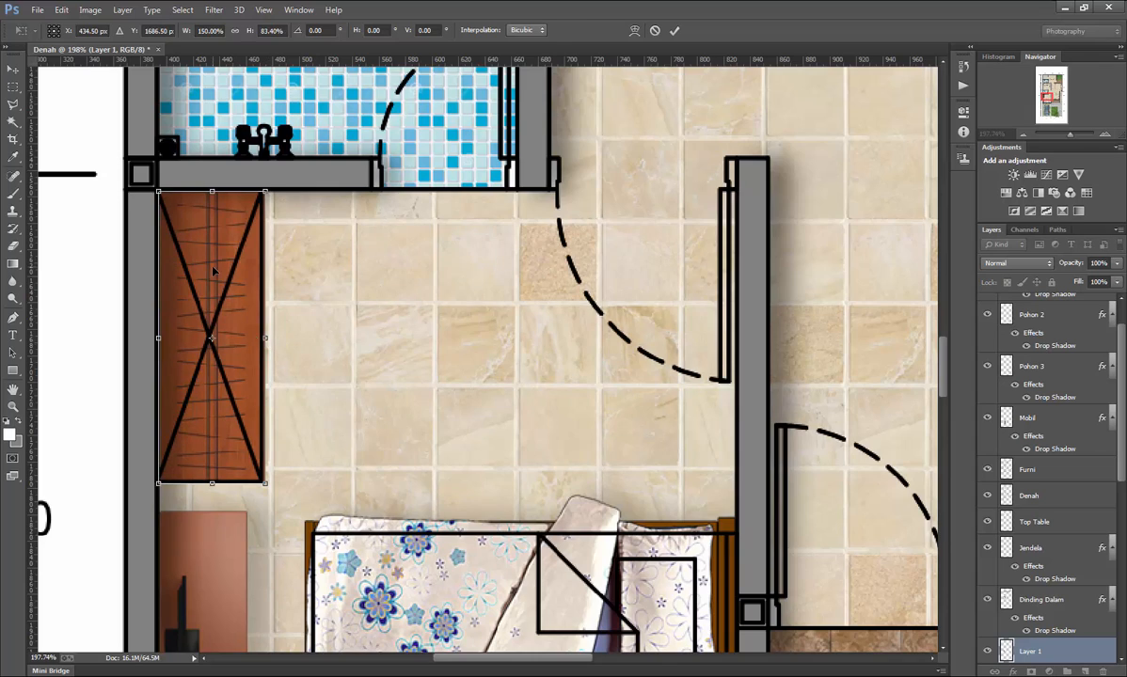
key(Return)
Start opening another image and browse from the Base folder to the Lib folder inside Data.
scroll(213, 270, down, 4)
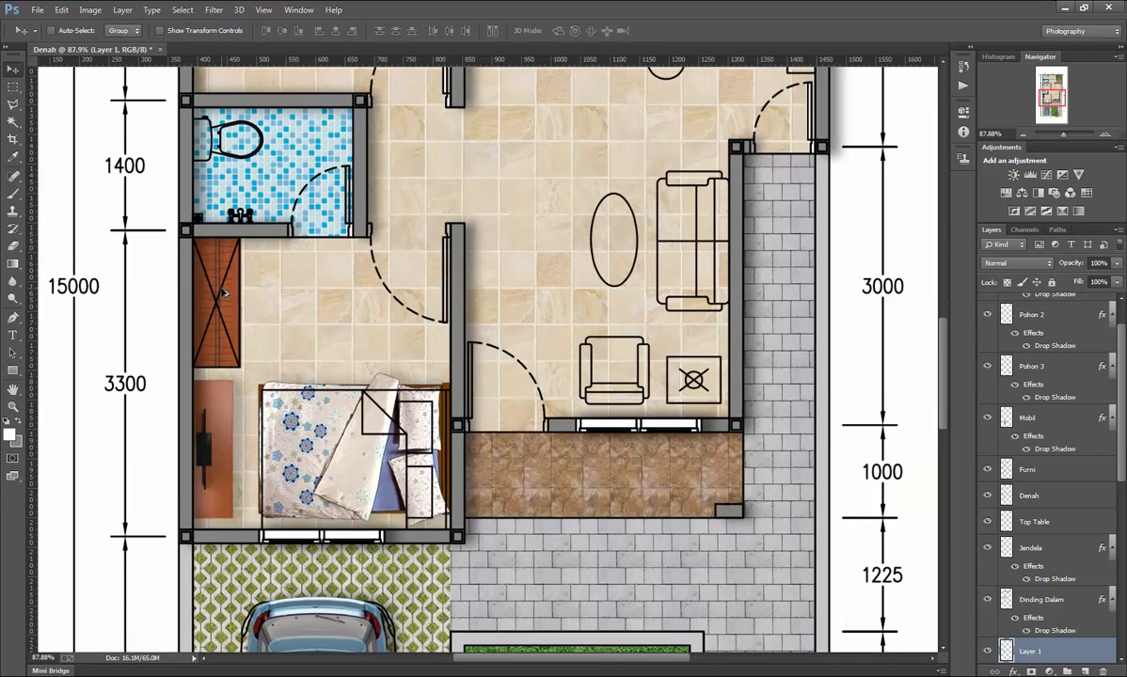
scroll(235, 298, down, 3)
scroll(264, 306, up, 6)
scroll(291, 317, down, 2)
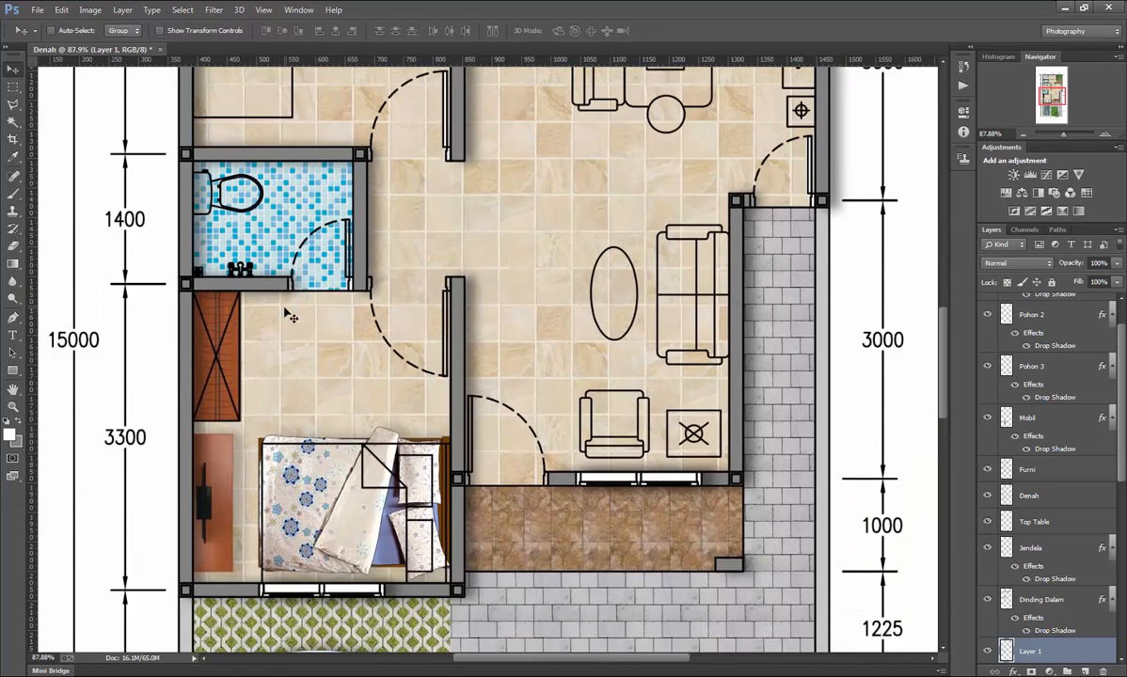
scroll(290, 317, up, 4)
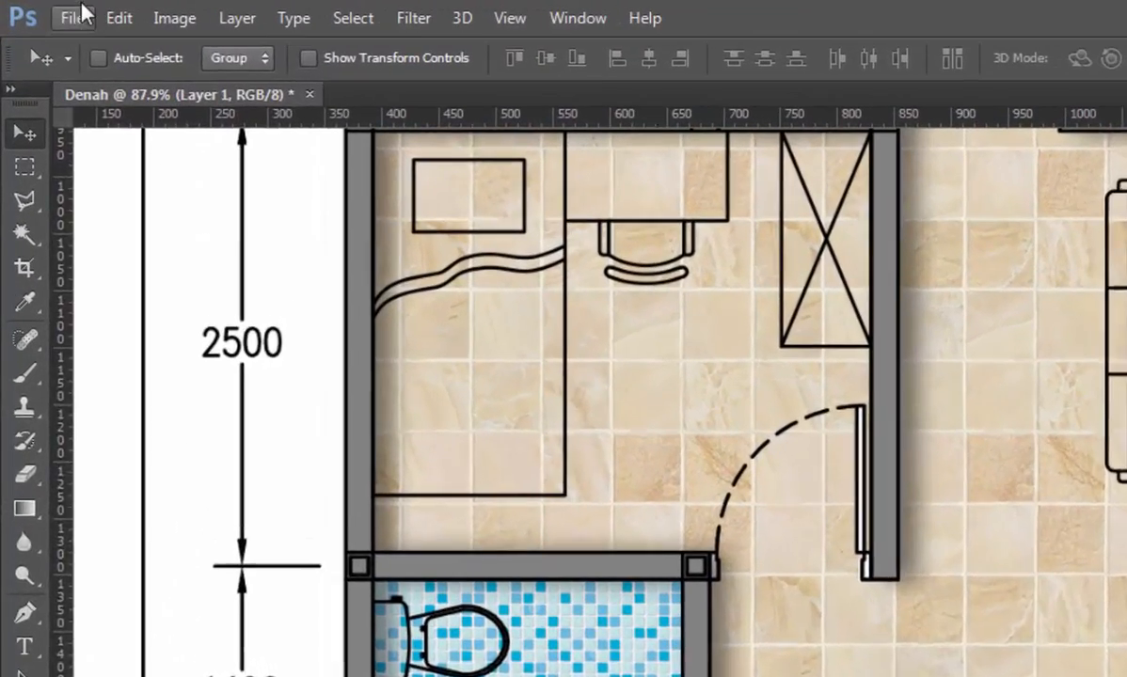
click(37, 9)
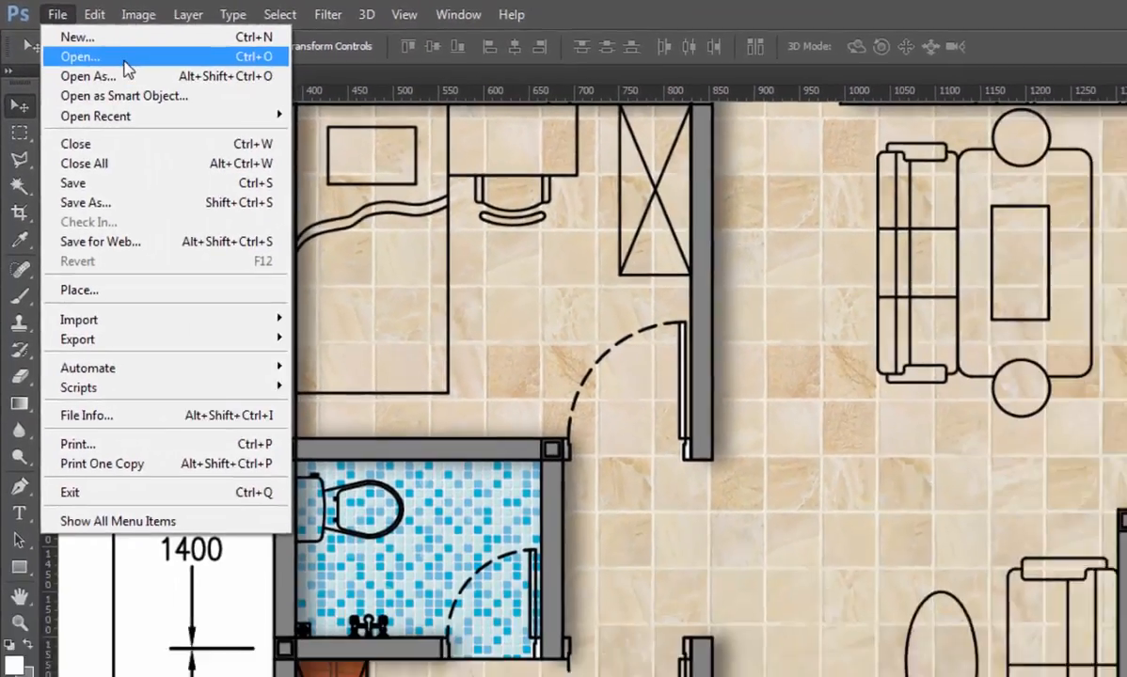
click(125, 58)
click(549, 370)
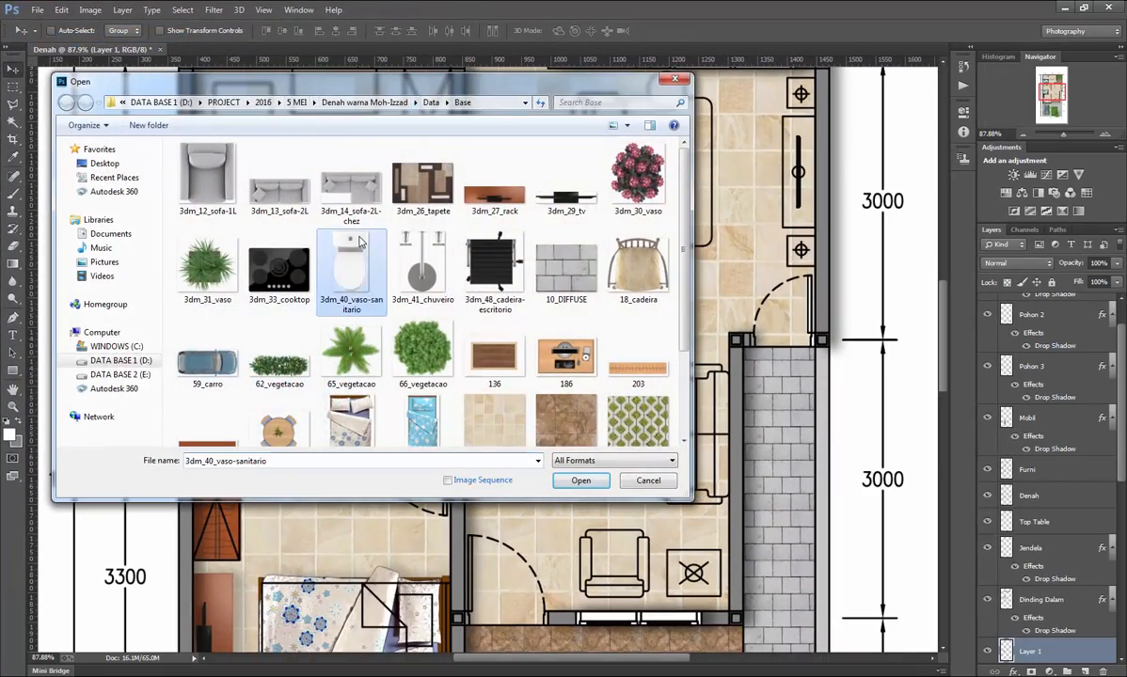
click(348, 103)
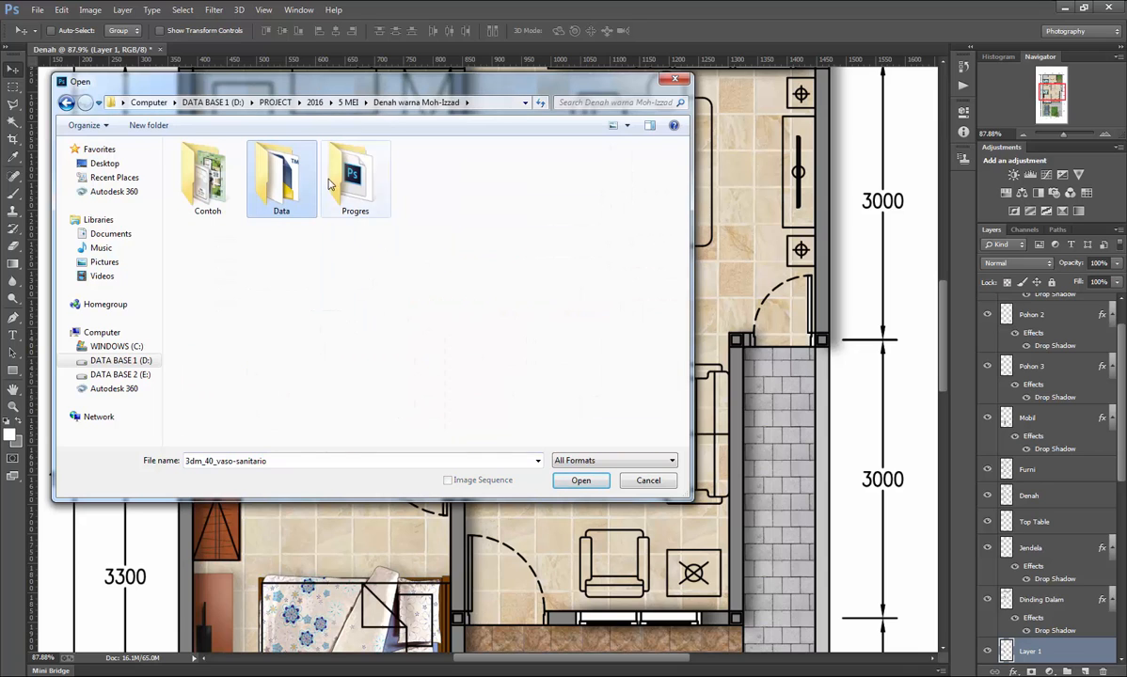
double_click(303, 186)
double_click(239, 179)
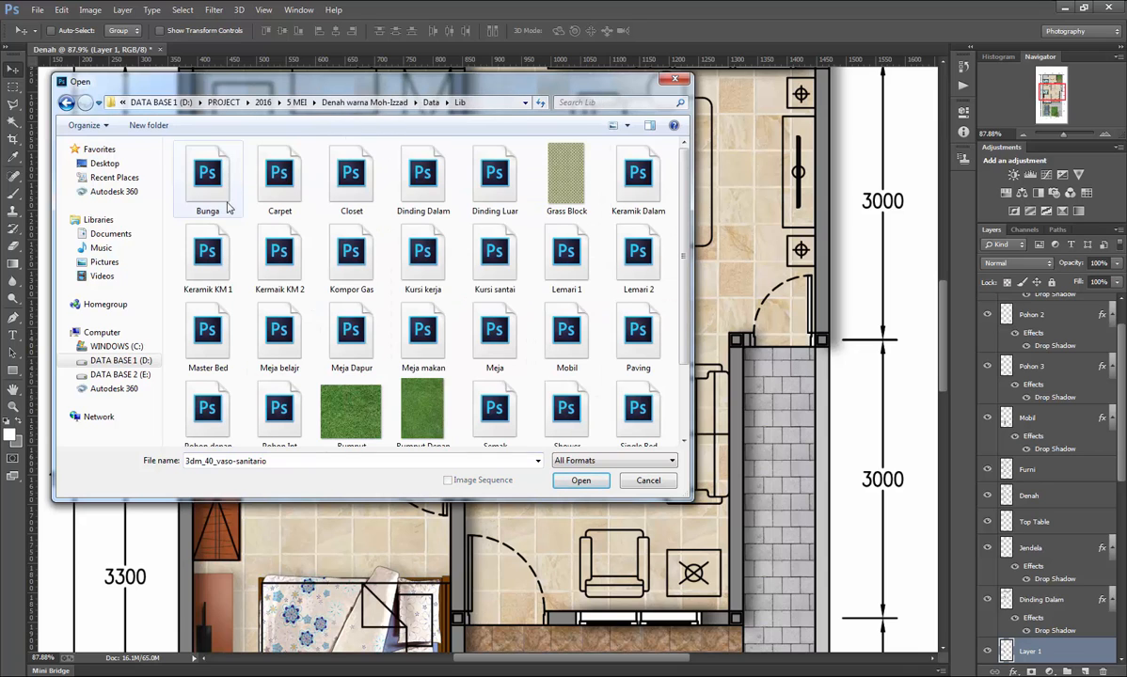
Open the Closet file, copy its toilet image into the Denah bathroom, and close the source file.
click(425, 265)
scroll(488, 314, down, 1)
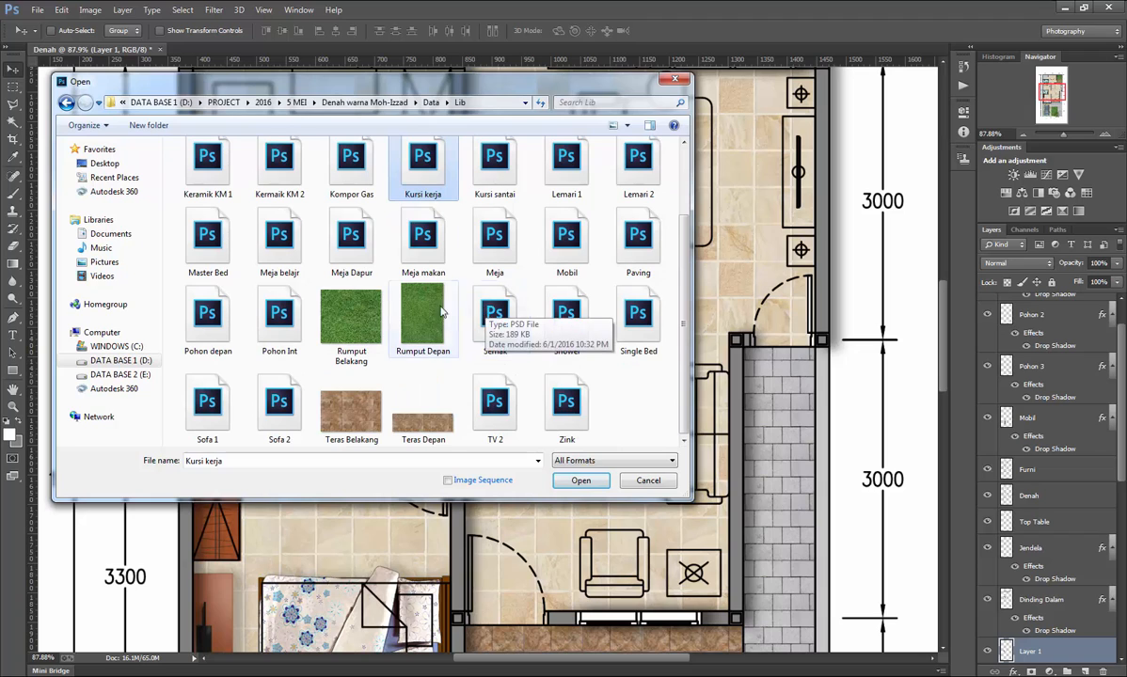
click(266, 315)
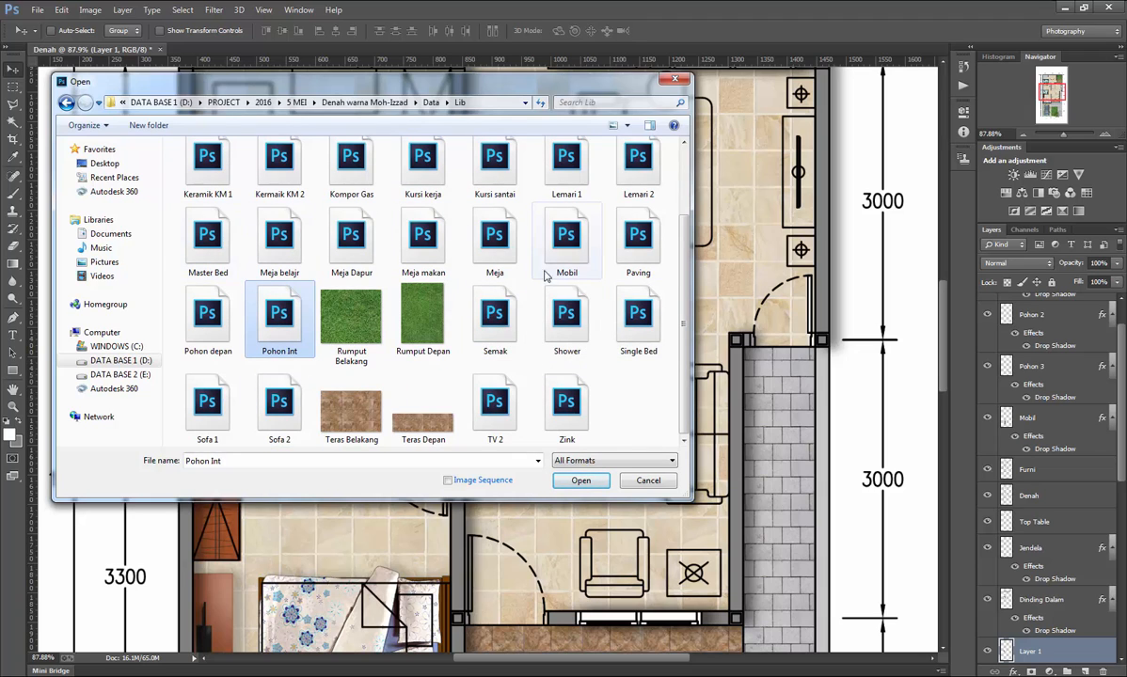
click(487, 316)
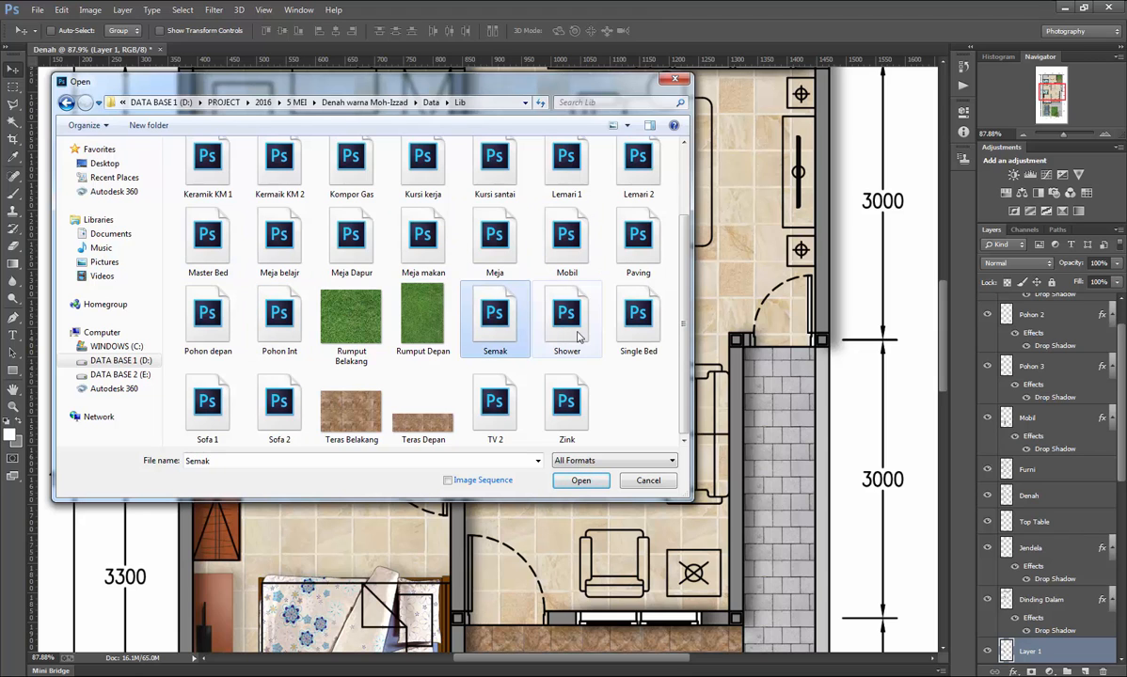
scroll(559, 319, up, 1)
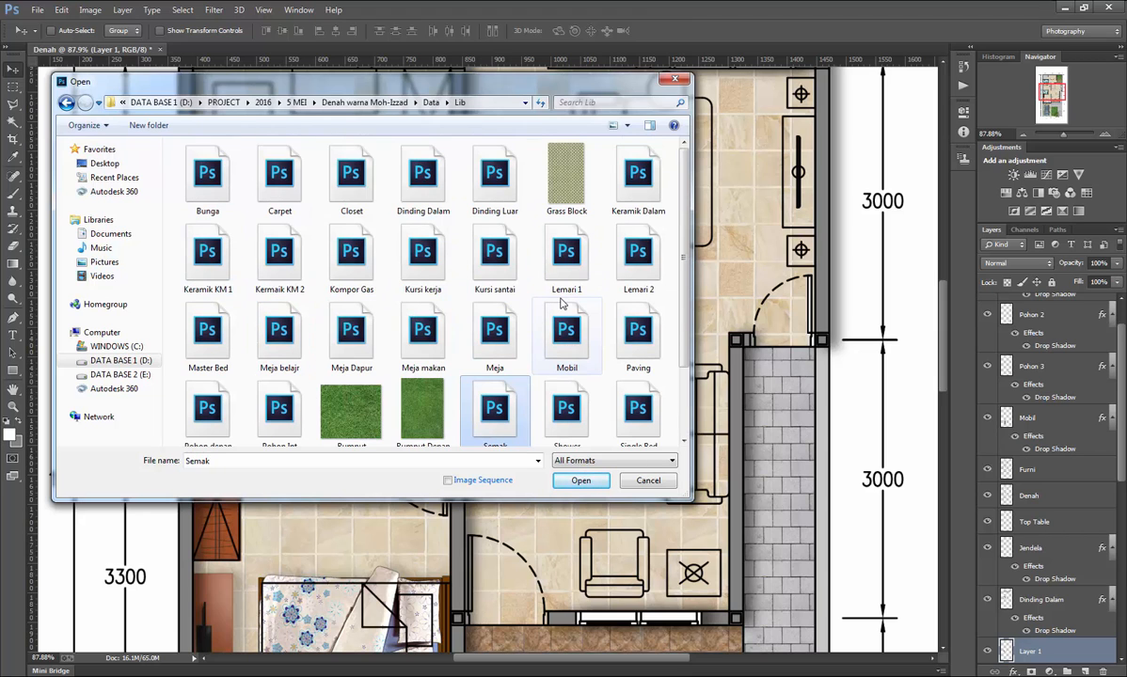
double_click(352, 172)
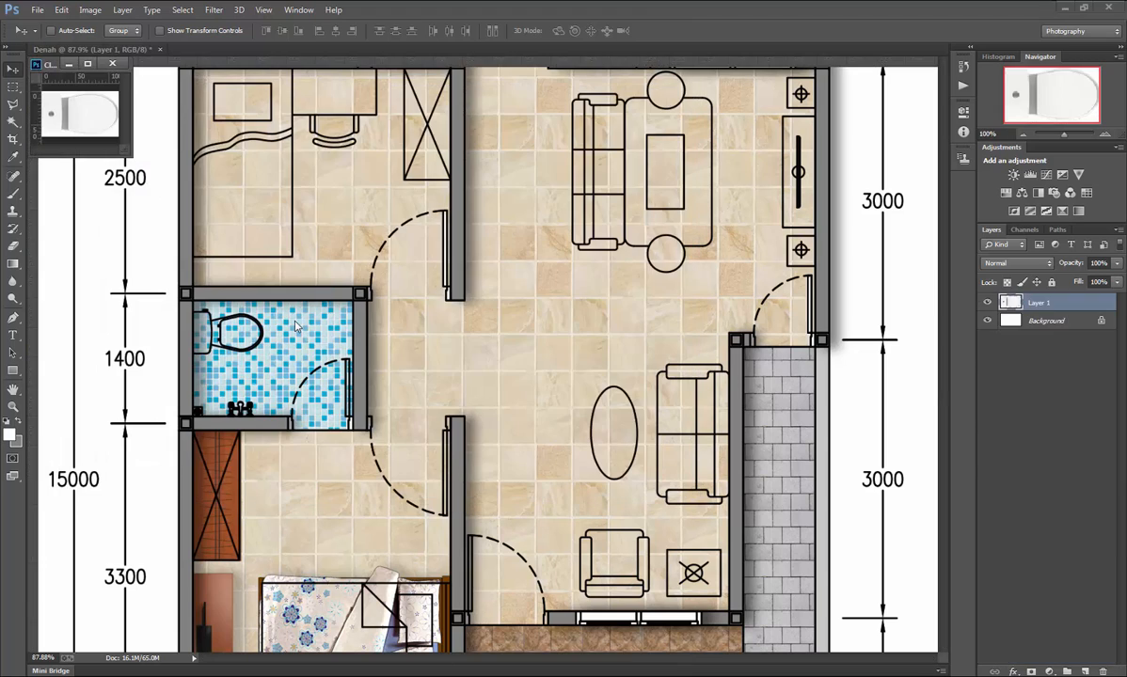
drag(62, 112, 273, 330)
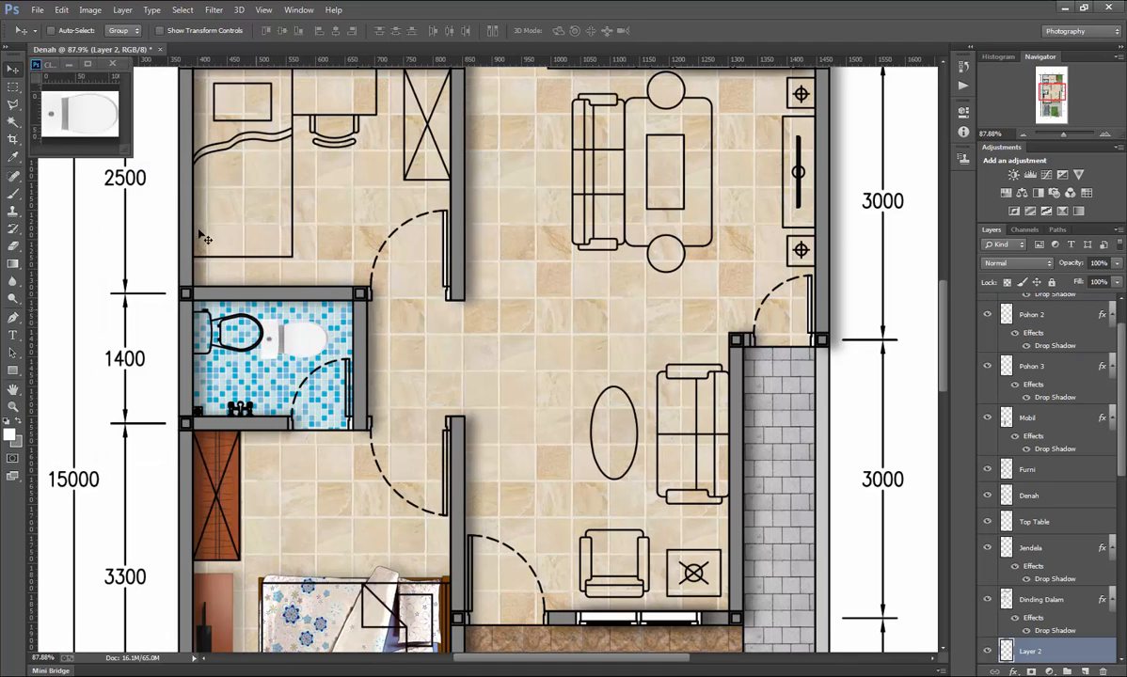
click(118, 64)
Move the toilet image onto the toilet outline against the bathroom wall and nudge it into alignment.
scroll(325, 350, up, 5)
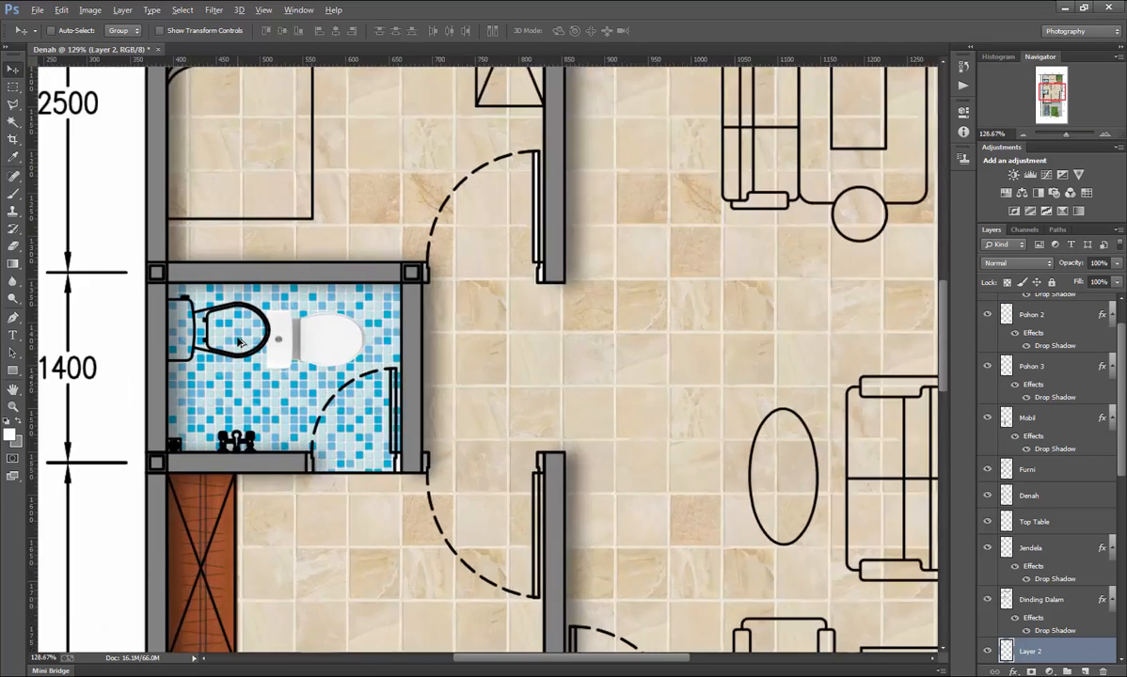
drag(347, 351, 176, 323)
key(Right)
key(Down)
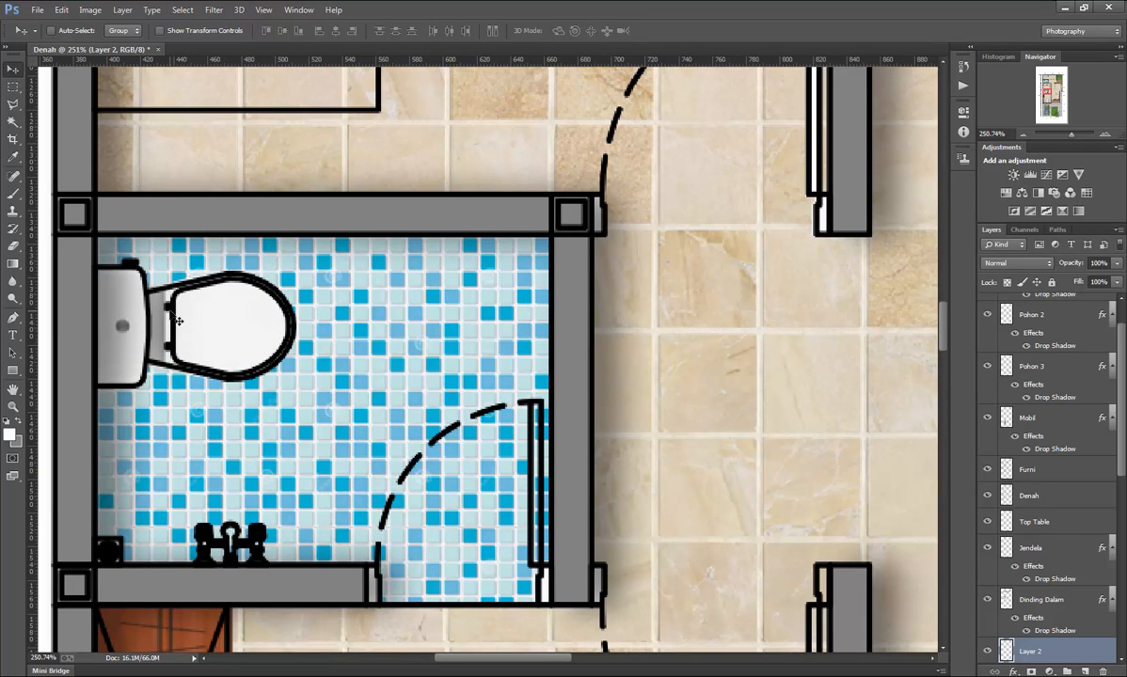
Choose the Shower file from the Lib folder as the next image to open.
scroll(176, 320, down, 5)
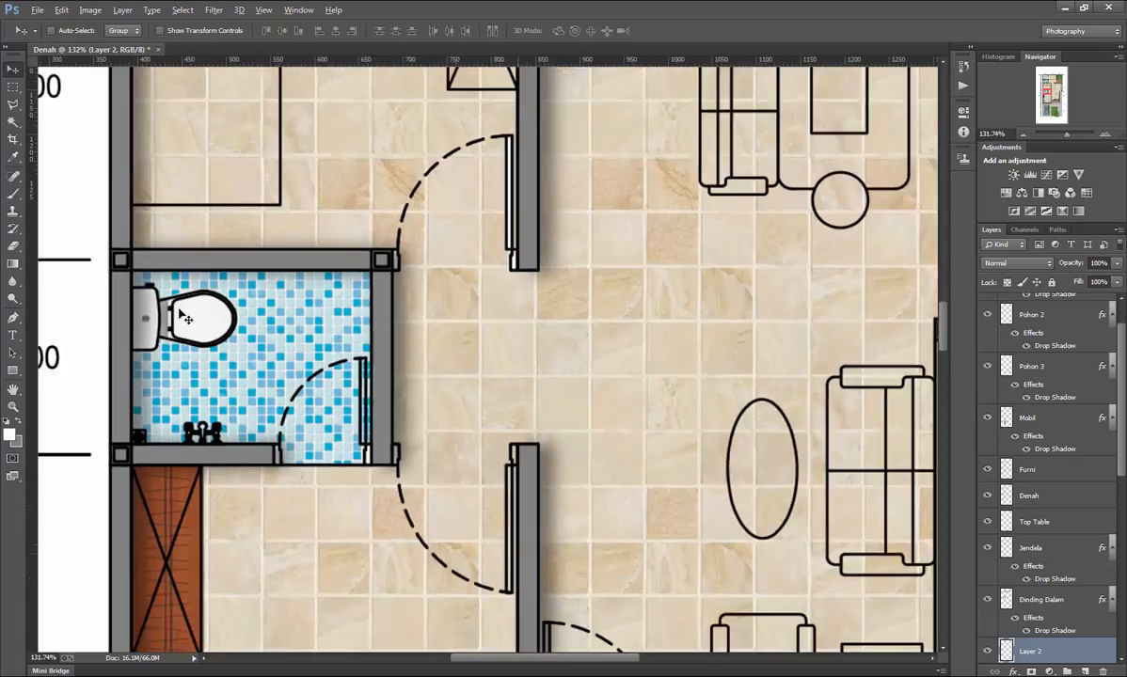
scroll(171, 320, up, 3)
scroll(283, 336, up, 1)
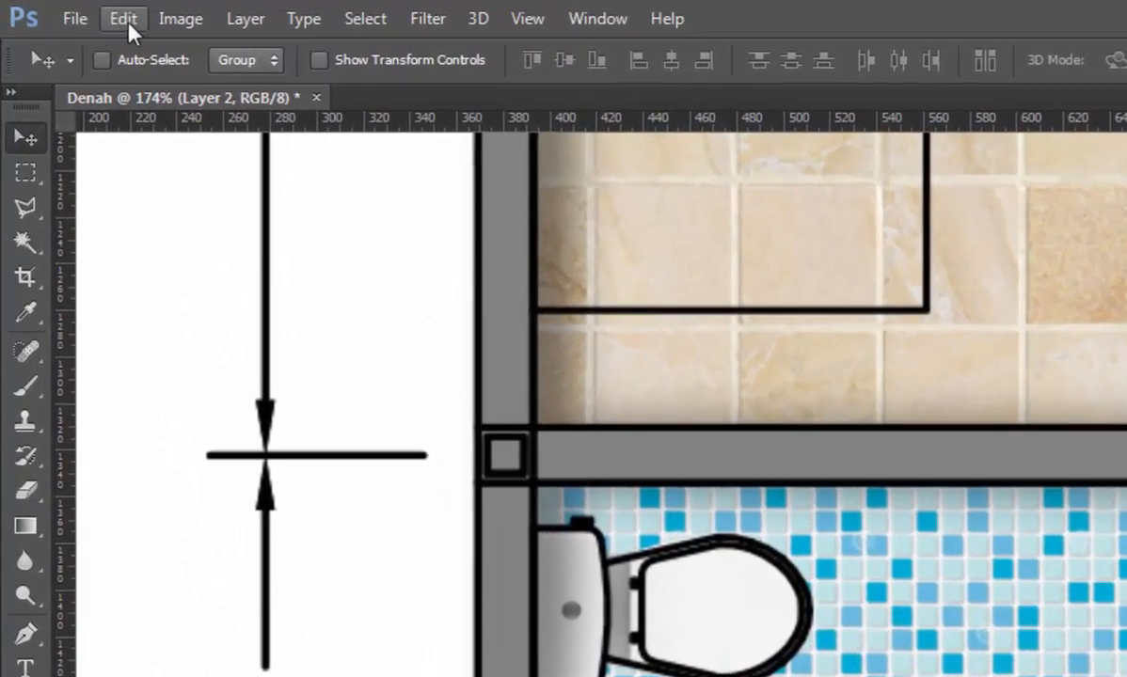
click(77, 19)
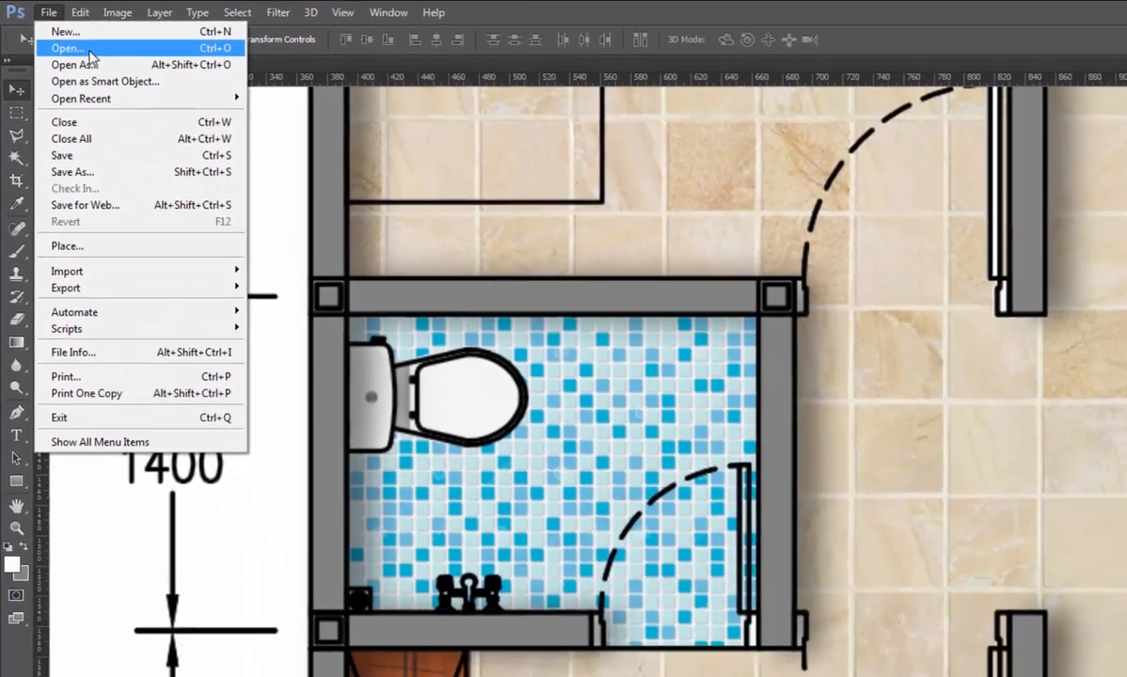
click(103, 76)
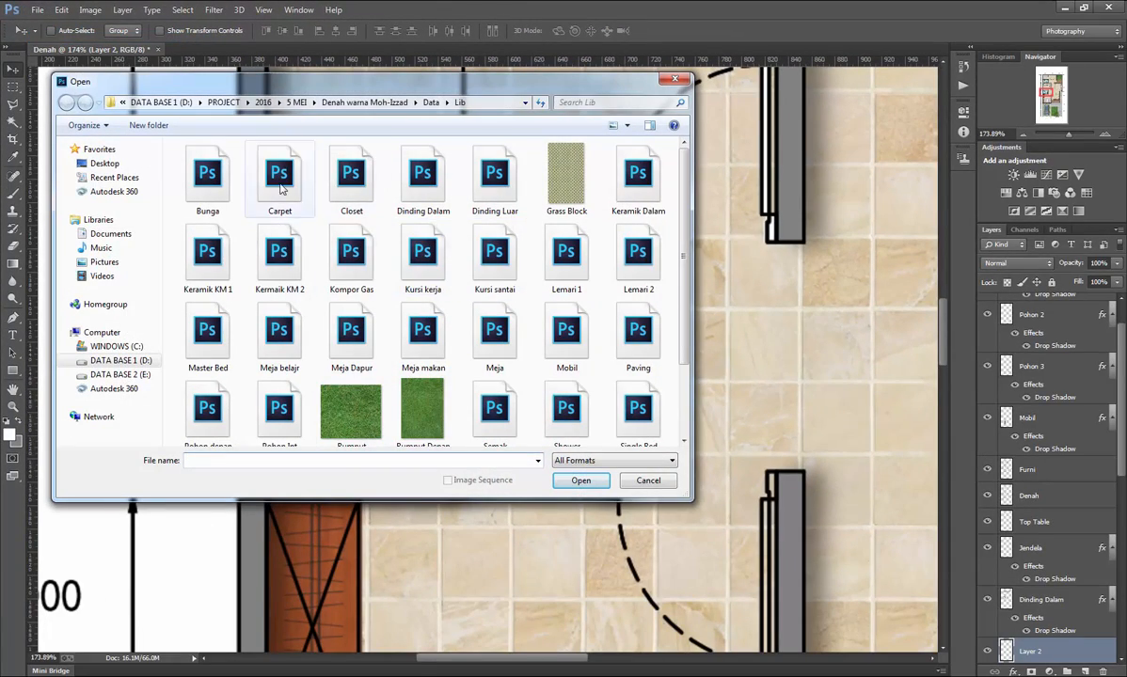
click(279, 179)
click(554, 391)
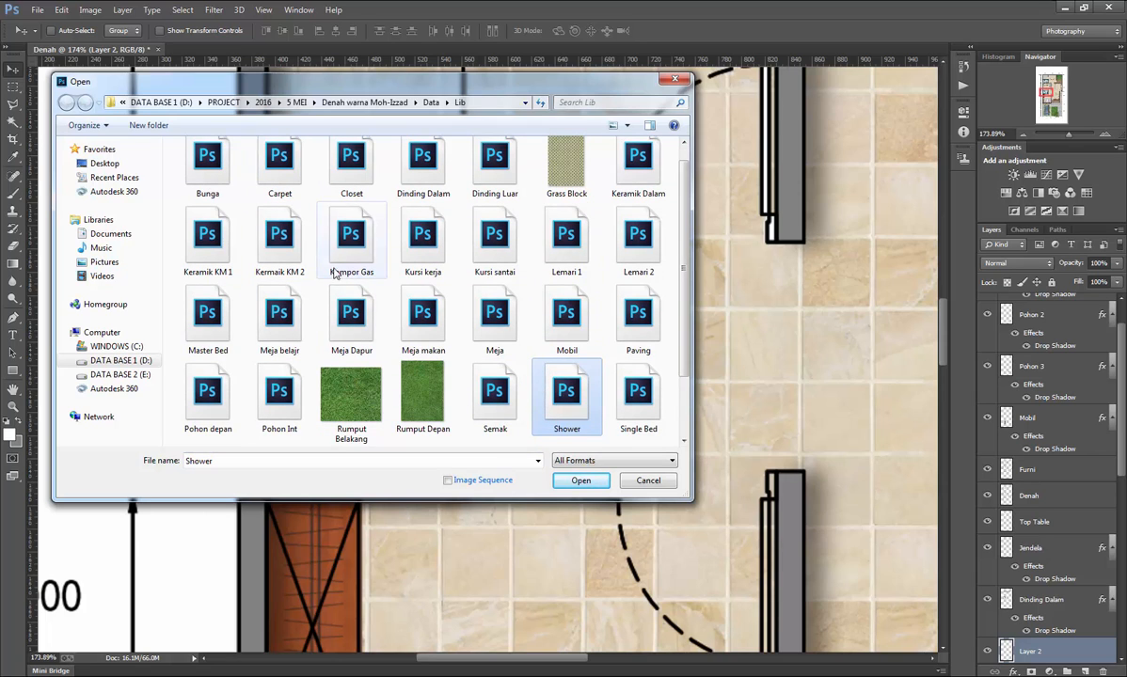
Open the Shower file from the Lib folder, copy its graphic into the floor plan's lower bathroom and close the source file.
click(303, 177)
click(331, 189)
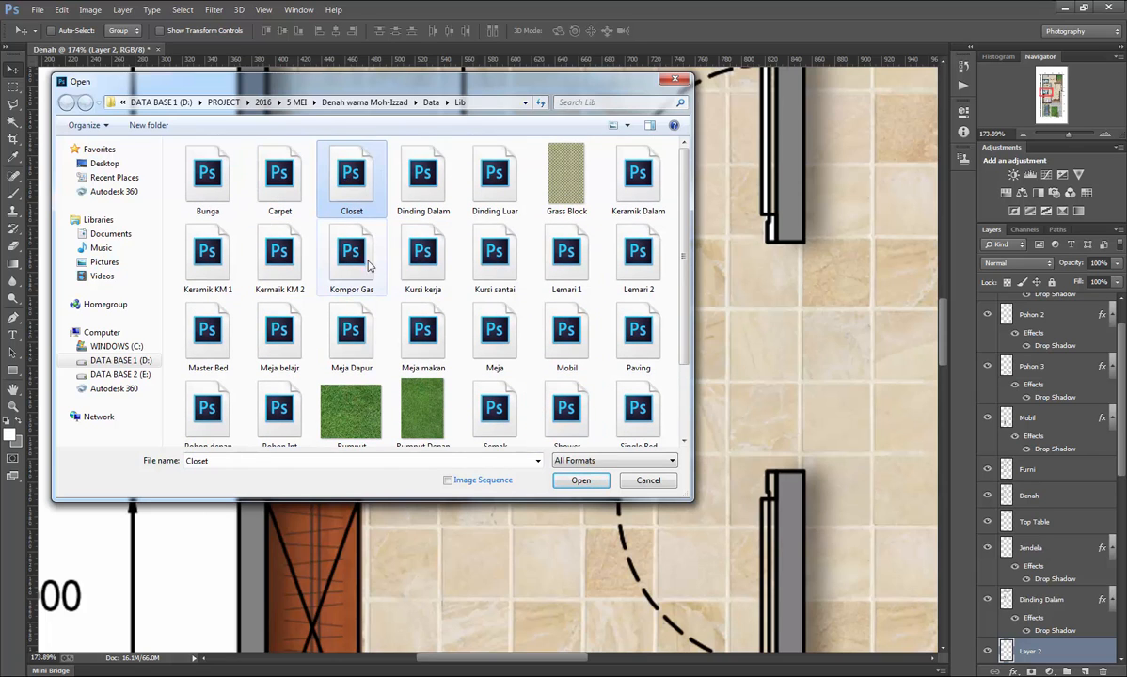
scroll(442, 311, down, 2)
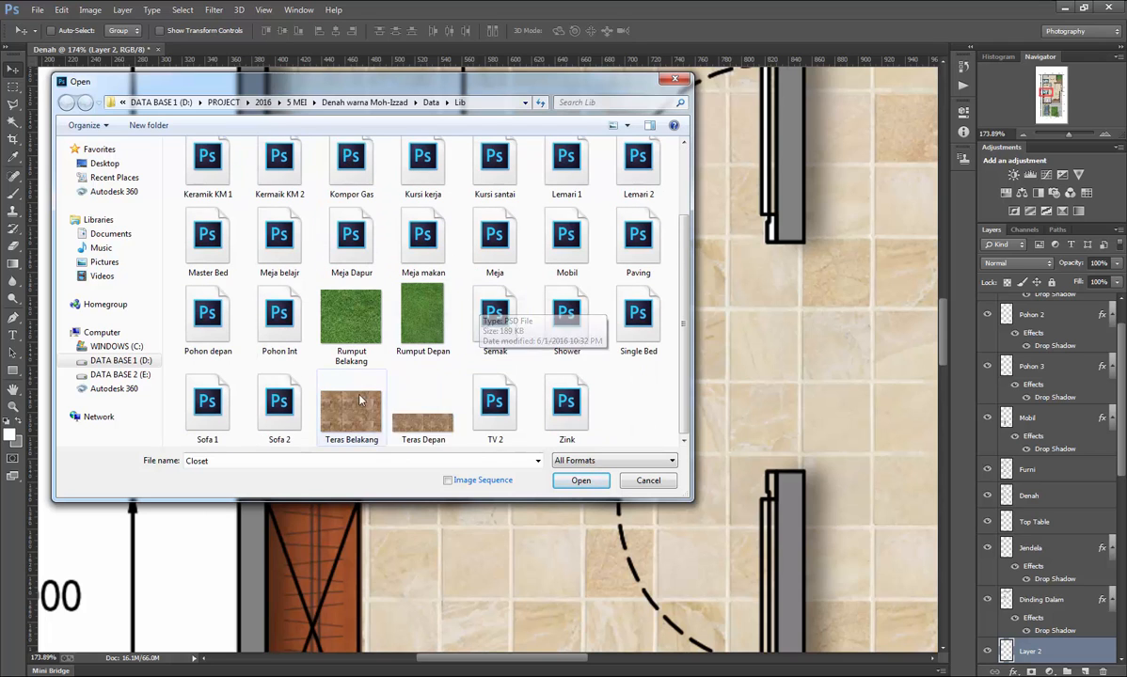
double_click(568, 338)
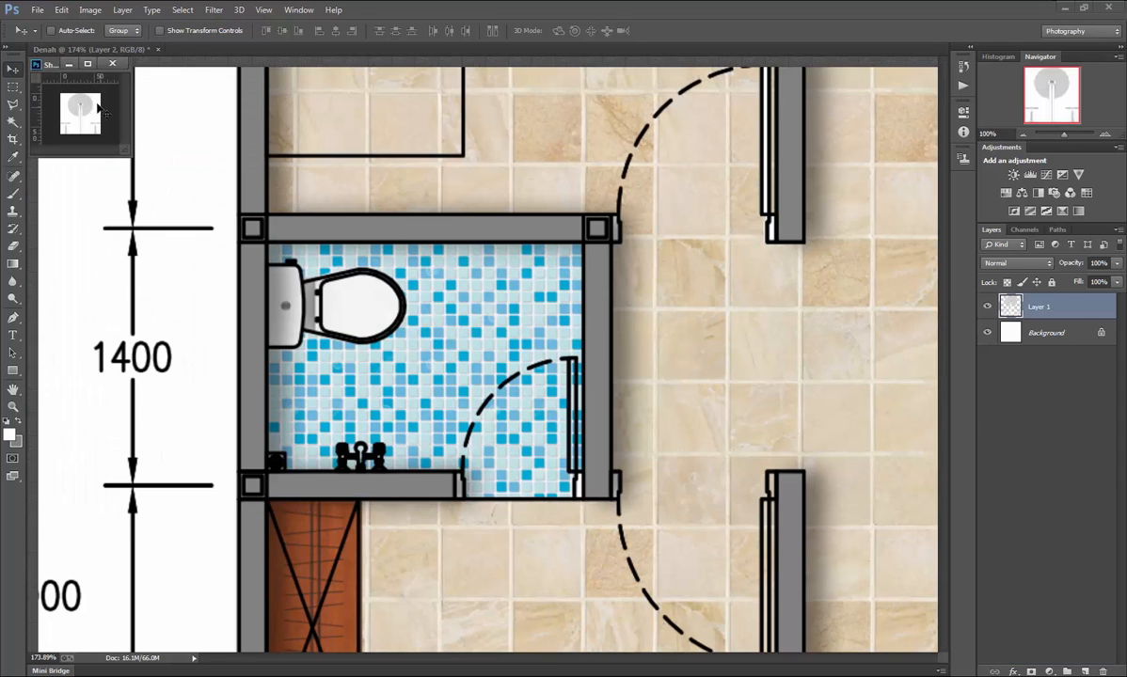
drag(102, 111, 341, 455)
click(112, 63)
Align the shower with the tap outline on the lower bathroom's bottom wall and hide the Furni layer.
scroll(375, 426, up, 3)
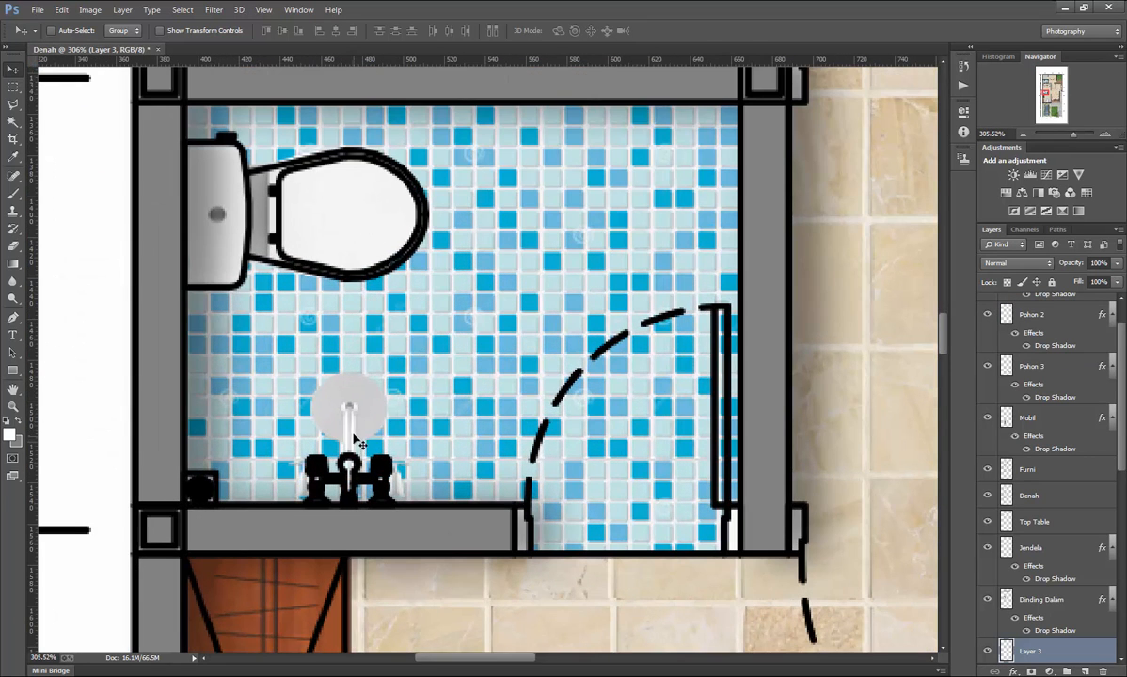
key(Down)
key(Left)
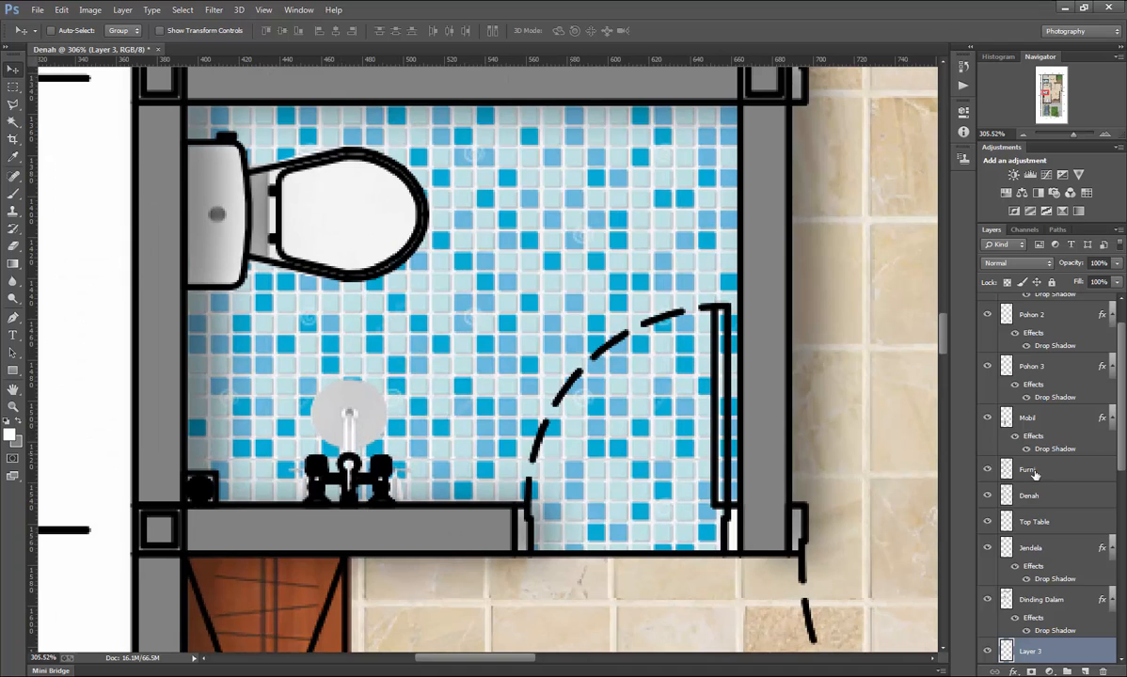
drag(1119, 450, 1124, 495)
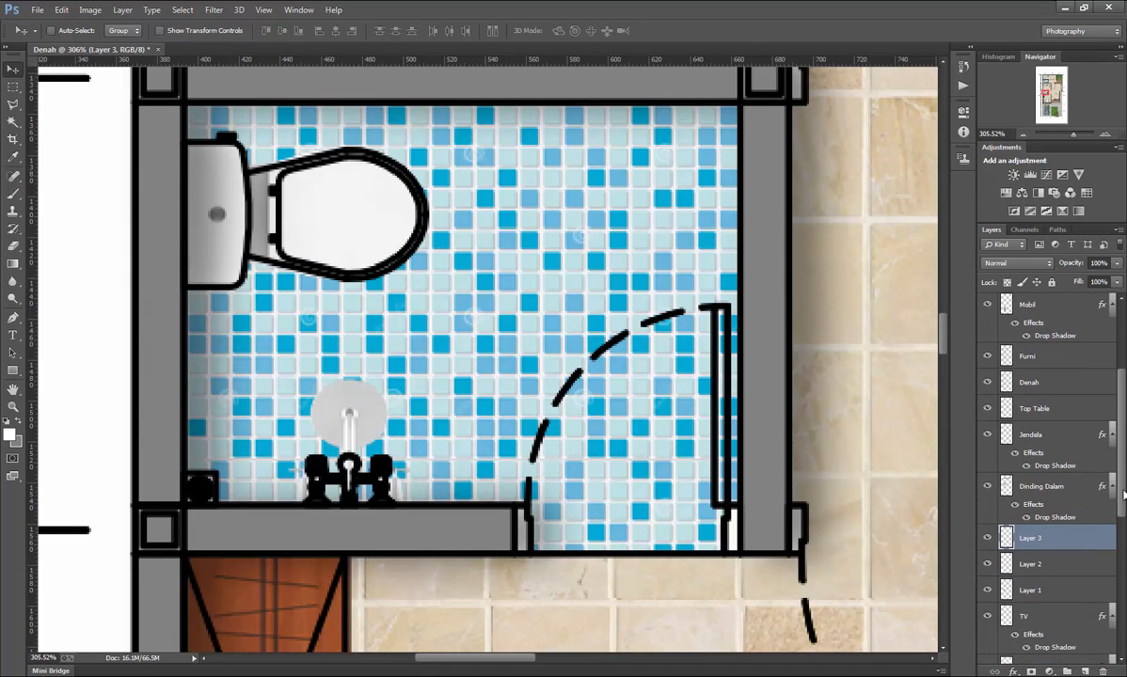
click(988, 358)
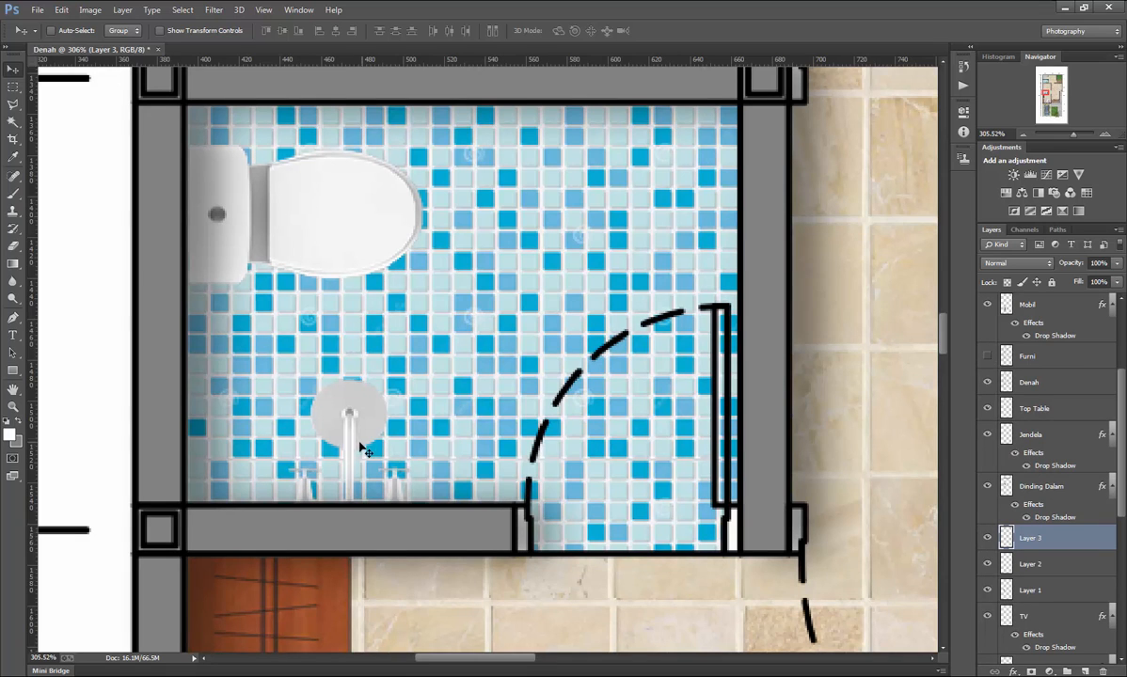
Fine-tune the shower's position so it sits against the lower bathroom's bottom wall.
key(Up)
key(Up)
key(Down)
key(Down)
key(Right)
Rename Layer 3 as Shower and the toilet's Layer 2 as Closet.
scroll(343, 394, down, 6)
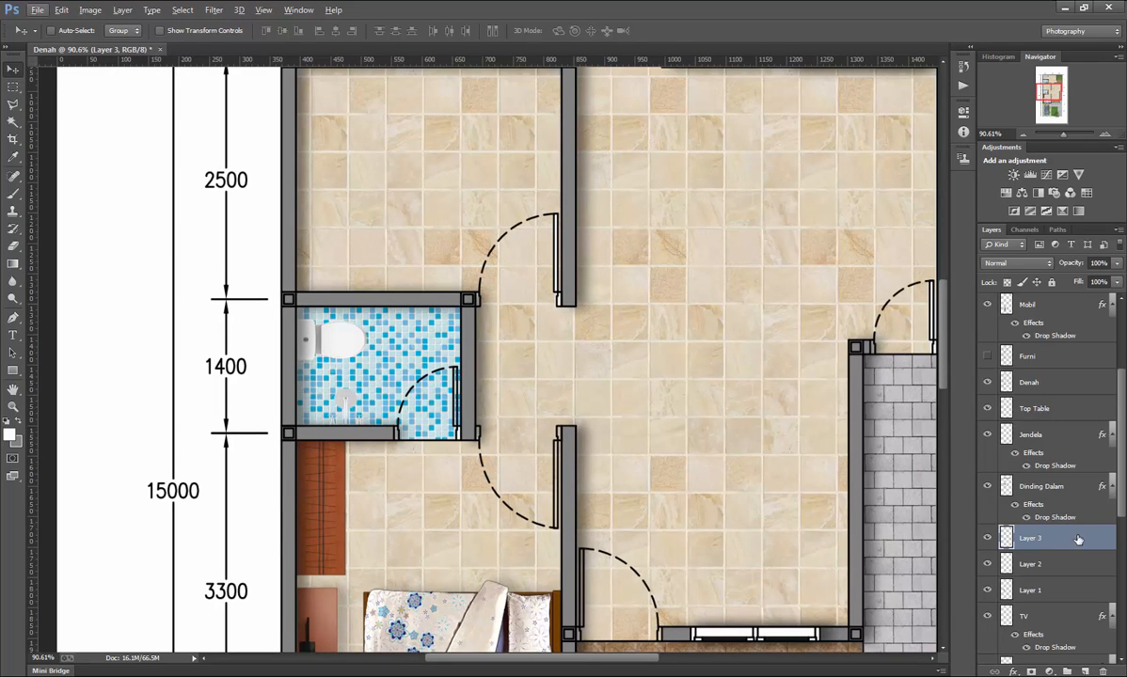
double_click(1032, 539)
key(Return)
click(987, 565)
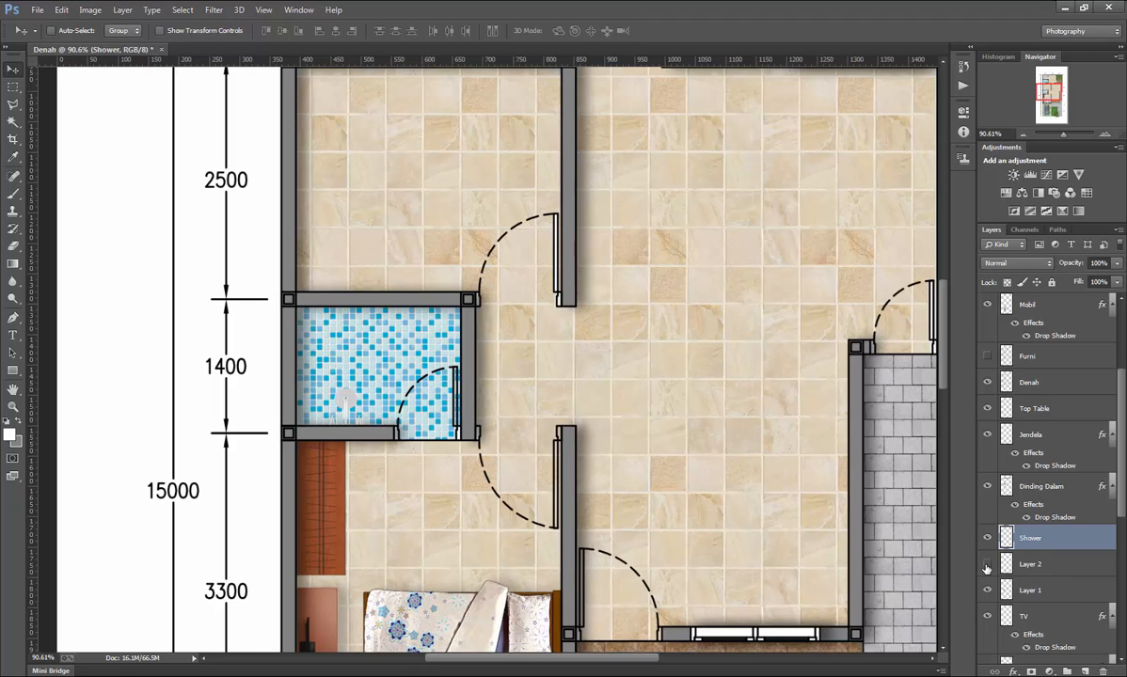
click(987, 565)
double_click(1031, 565)
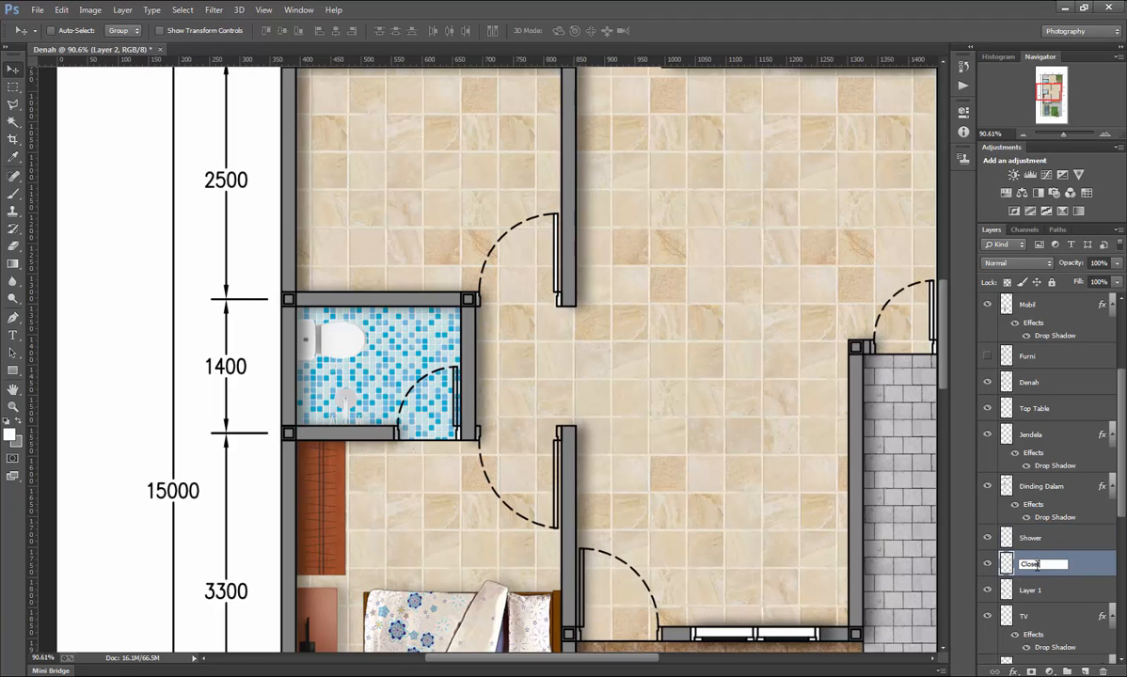
key(Return)
Rename Layer 1, which holds the wardrobe, as Lemari.
click(1031, 591)
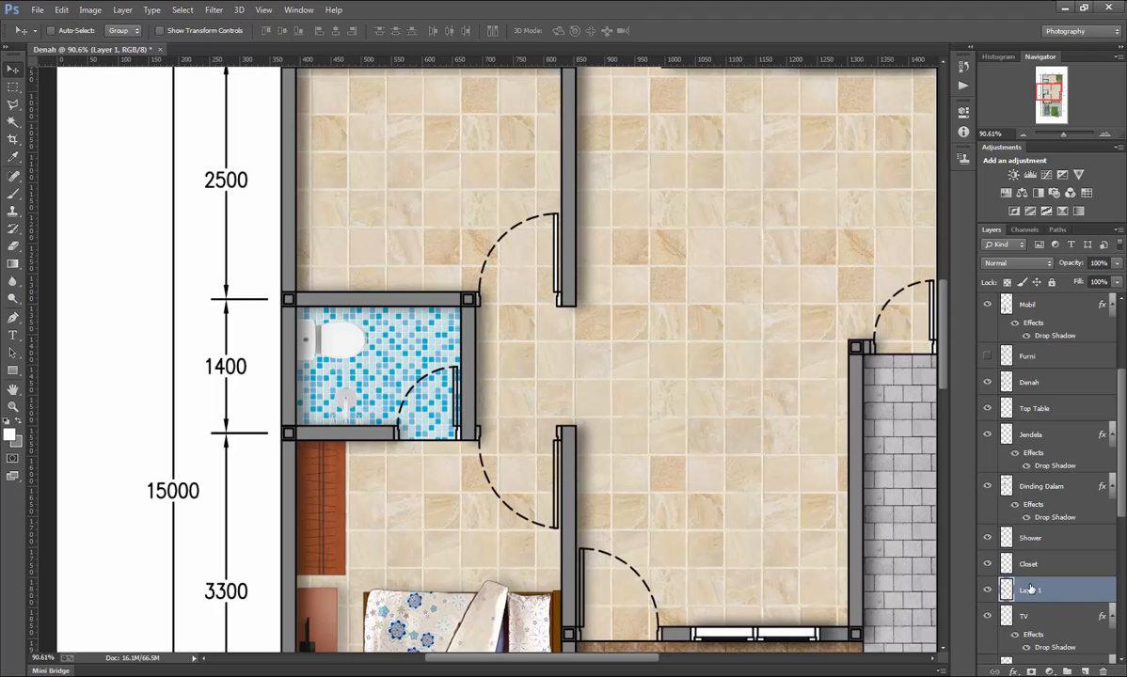
click(987, 591)
key(Return)
Duplicate the Shower and Closet layers together and move the copies up into the upper bathroom.
click(1059, 541)
shift+click(1061, 564)
scroll(588, 493, up, 3)
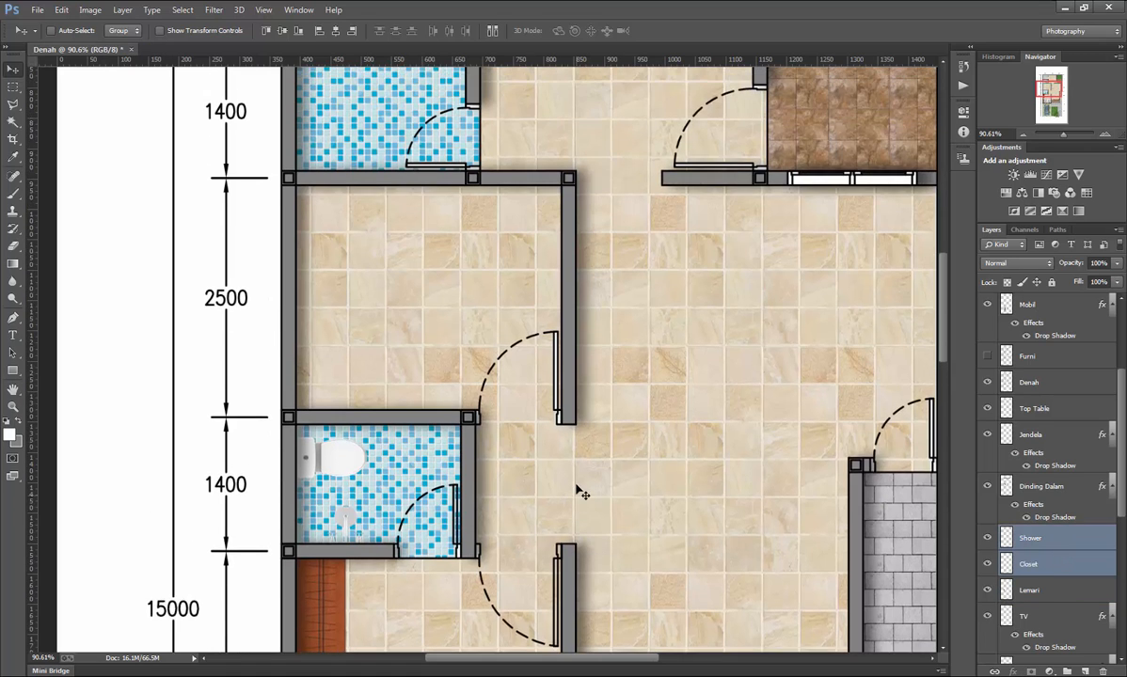
scroll(582, 493, up, 1)
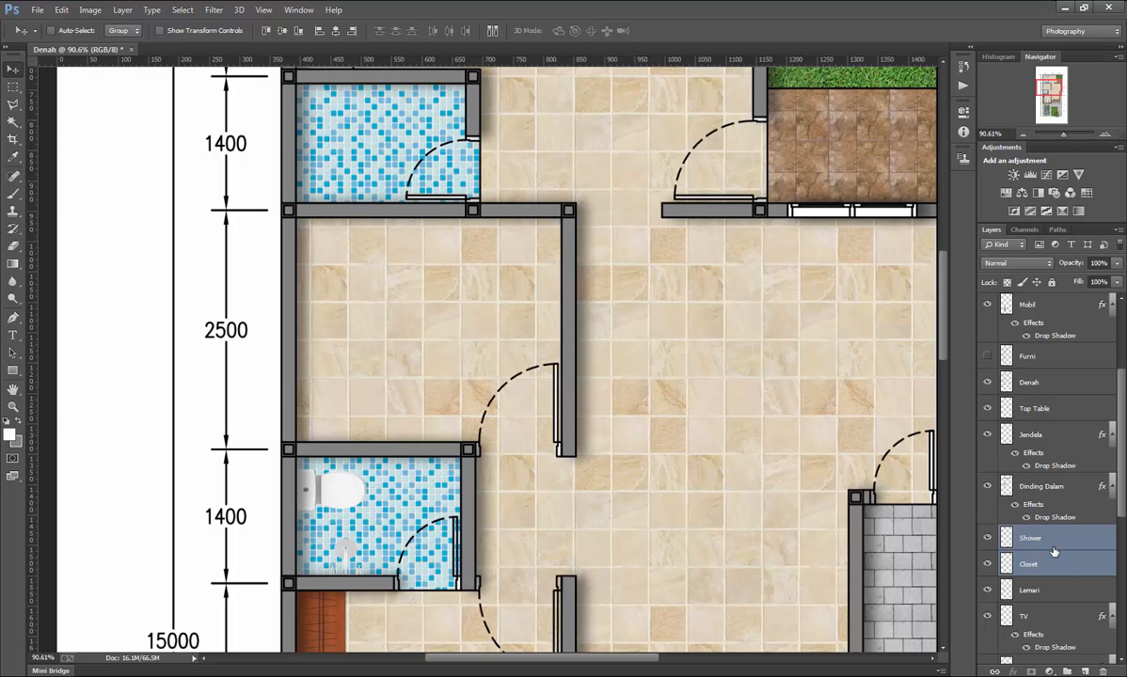
key(ctrl+j)
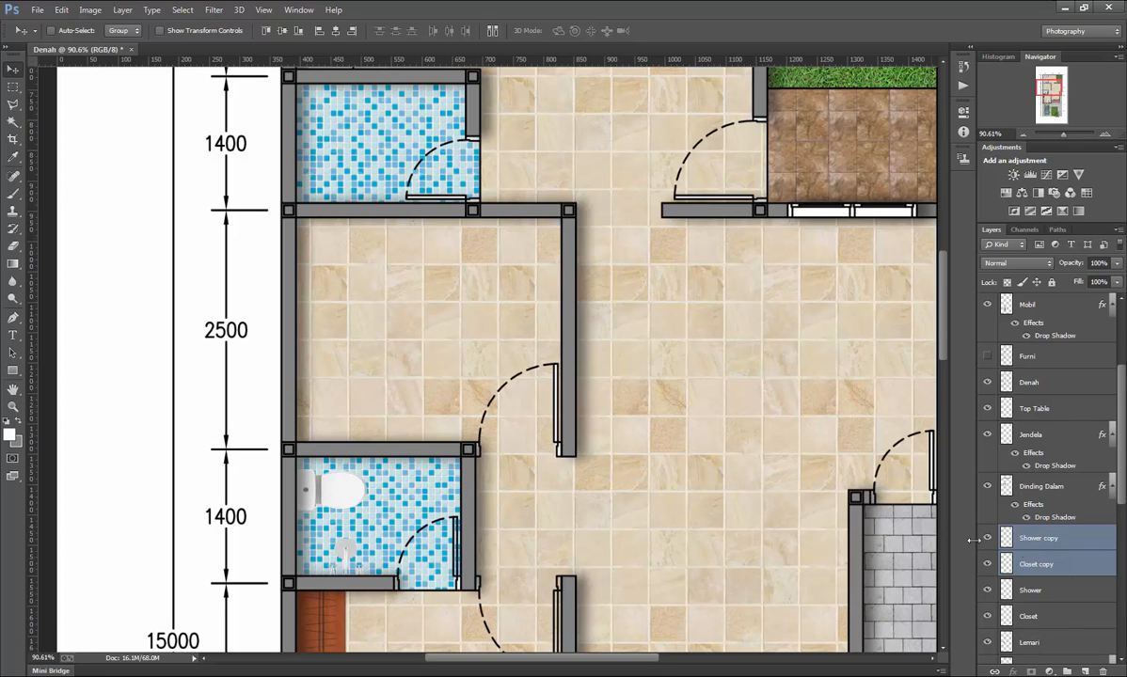
drag(365, 494, 341, 159)
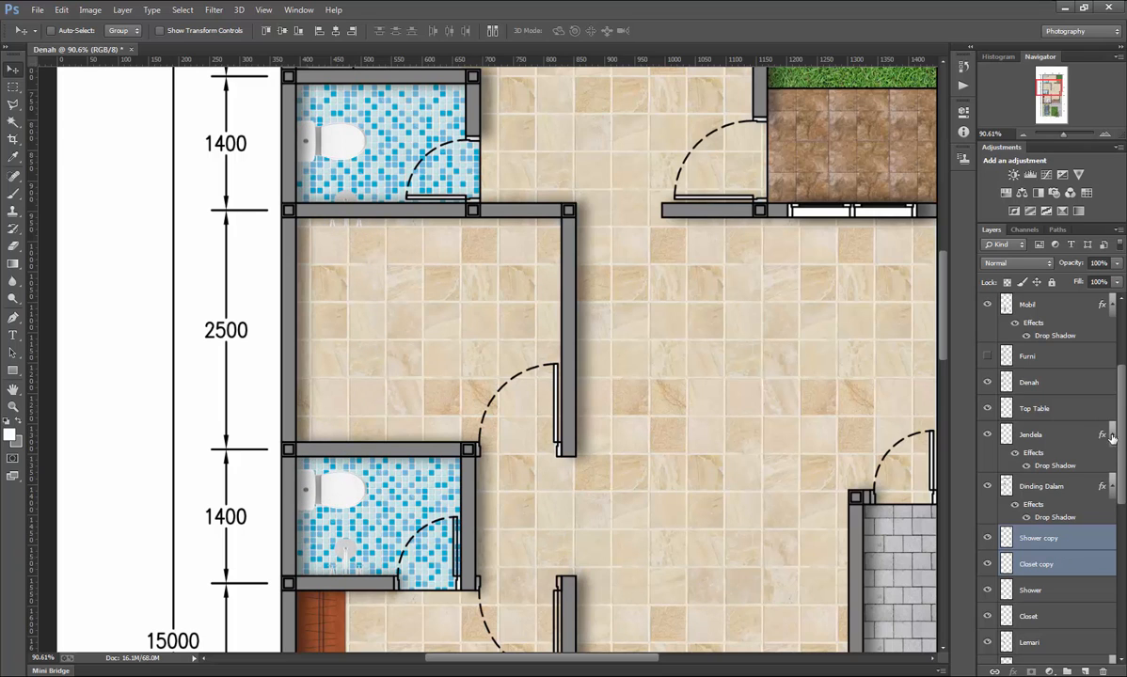
Show the Furni layer and align the shower and closet copies with the toilet outline in the upper bathroom.
click(987, 362)
scroll(235, 299, up, 3)
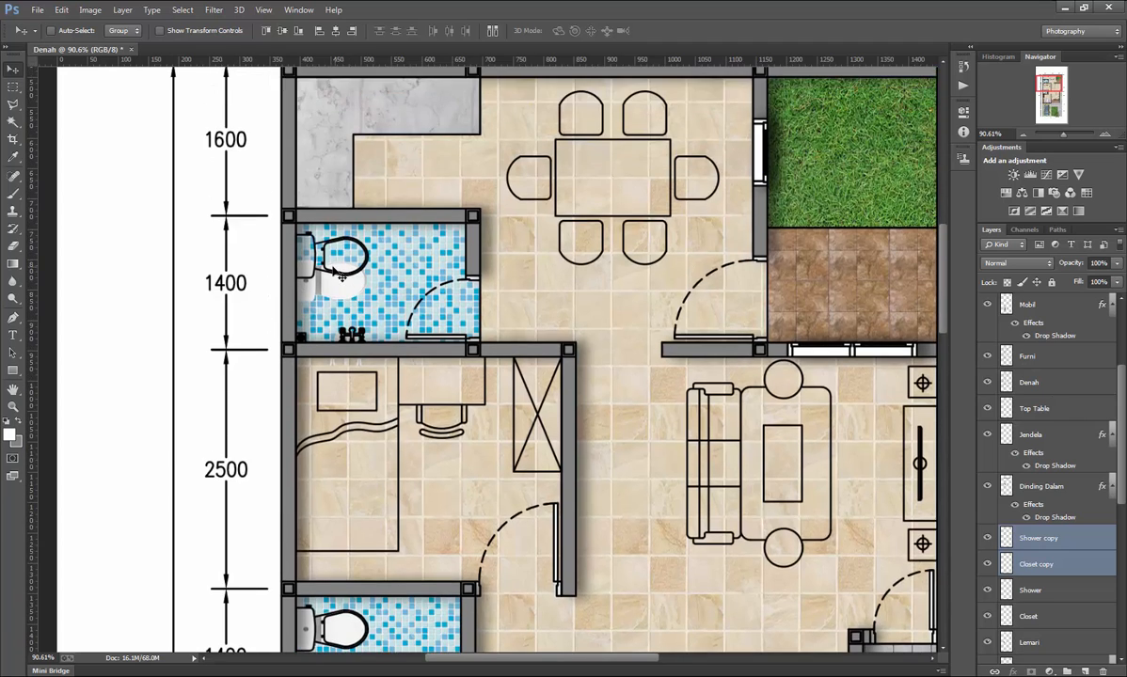
scroll(339, 254, up, 5)
drag(330, 303, 297, 267)
key(Right)
key(Right)
key(Right)
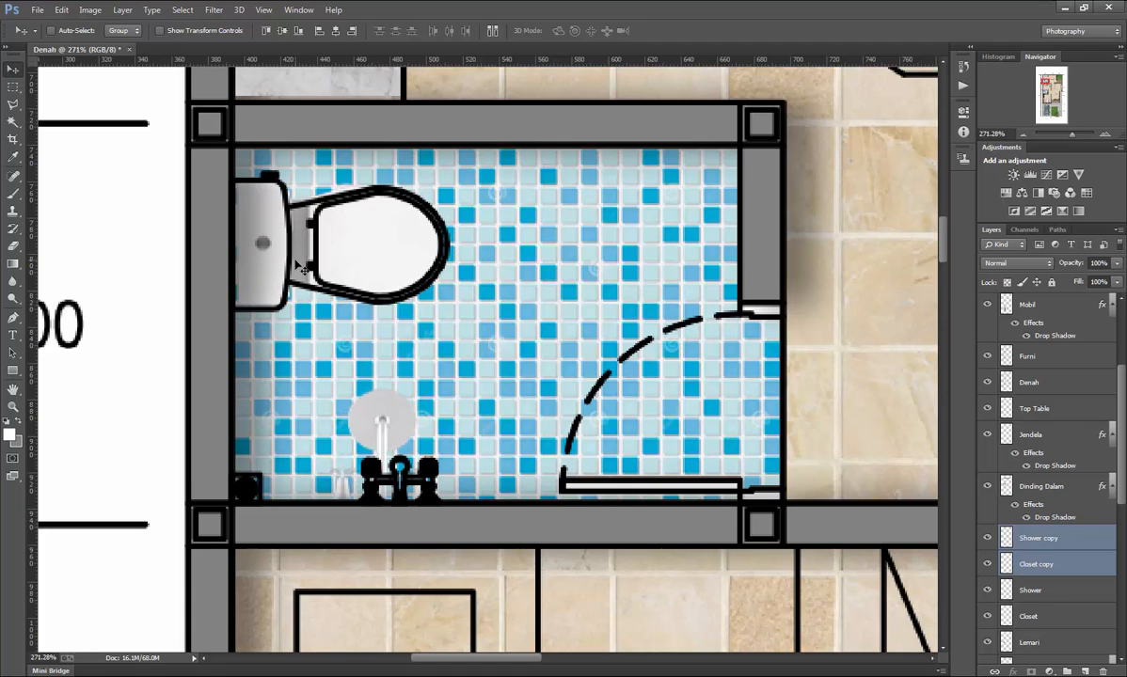
key(Left)
key(Down)
key(Down)
key(Up)
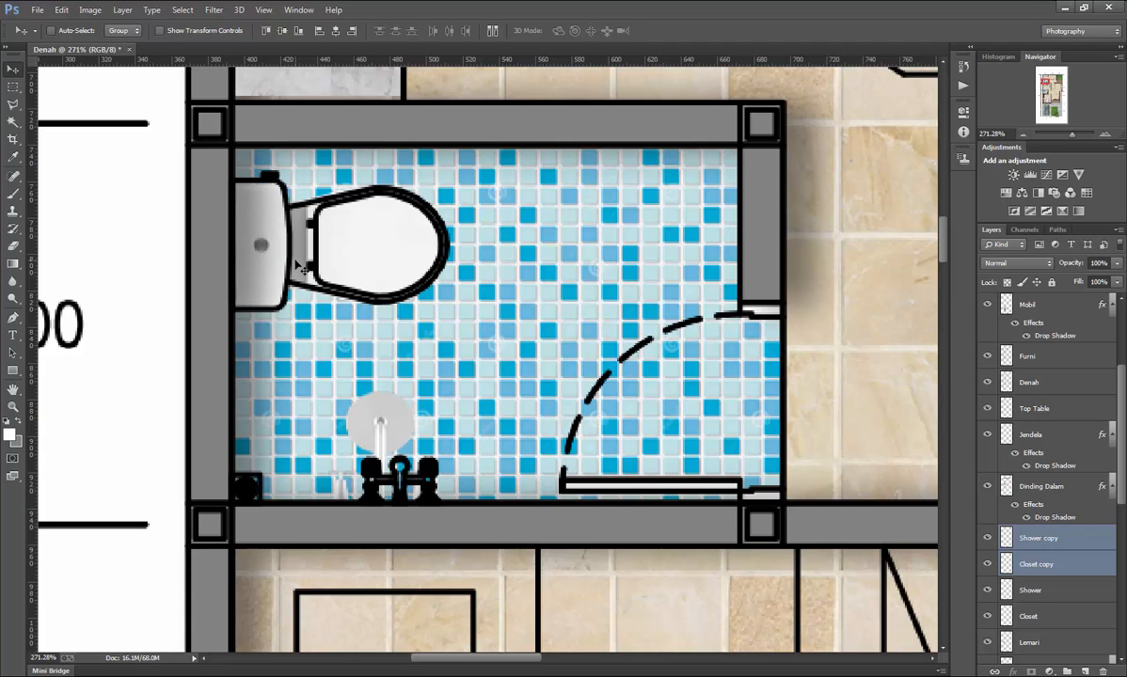
Adjust the Shower copy's sideways position beside the upper bathroom's tap outline, and hide the Furni layer.
scroll(419, 293, down, 8)
scroll(420, 310, up, 2)
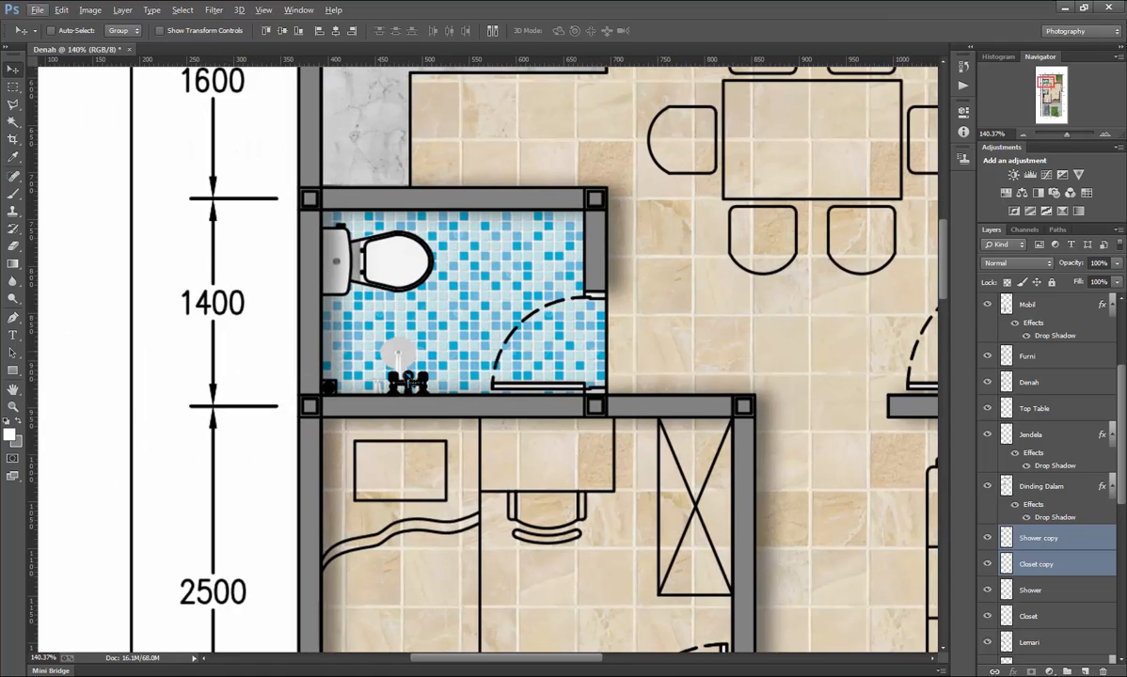
click(1057, 539)
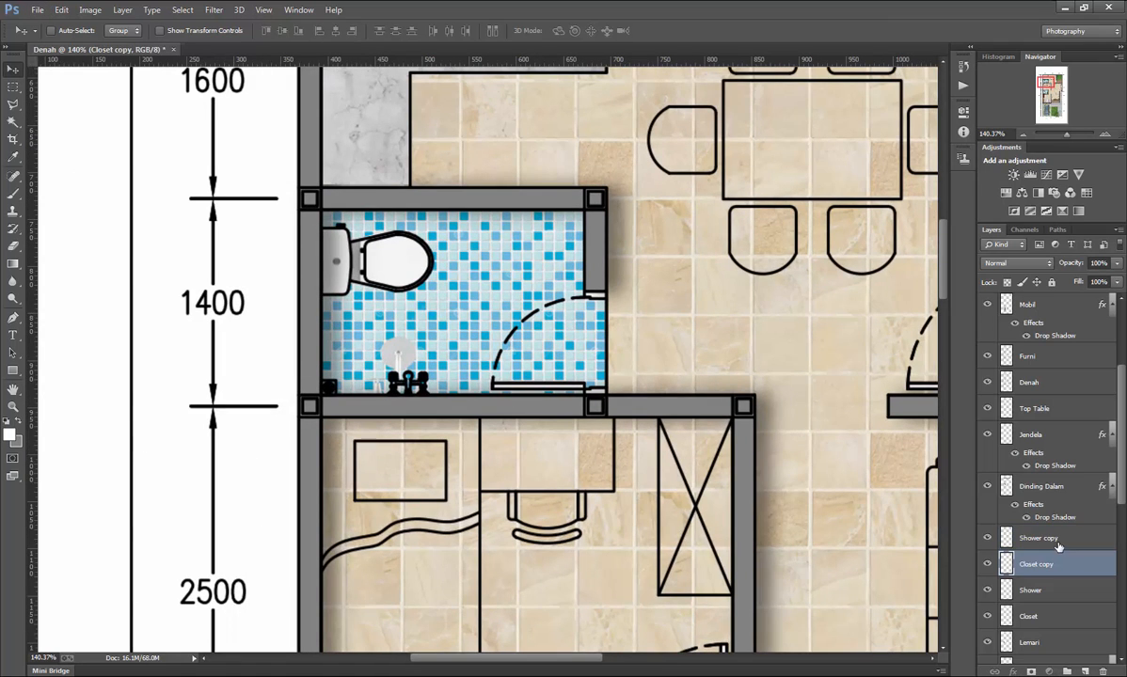
key(Right)
key(Right)
key(Right)
key(Right)
key(Right)
key(Right)
key(Right)
key(Right)
key(Right)
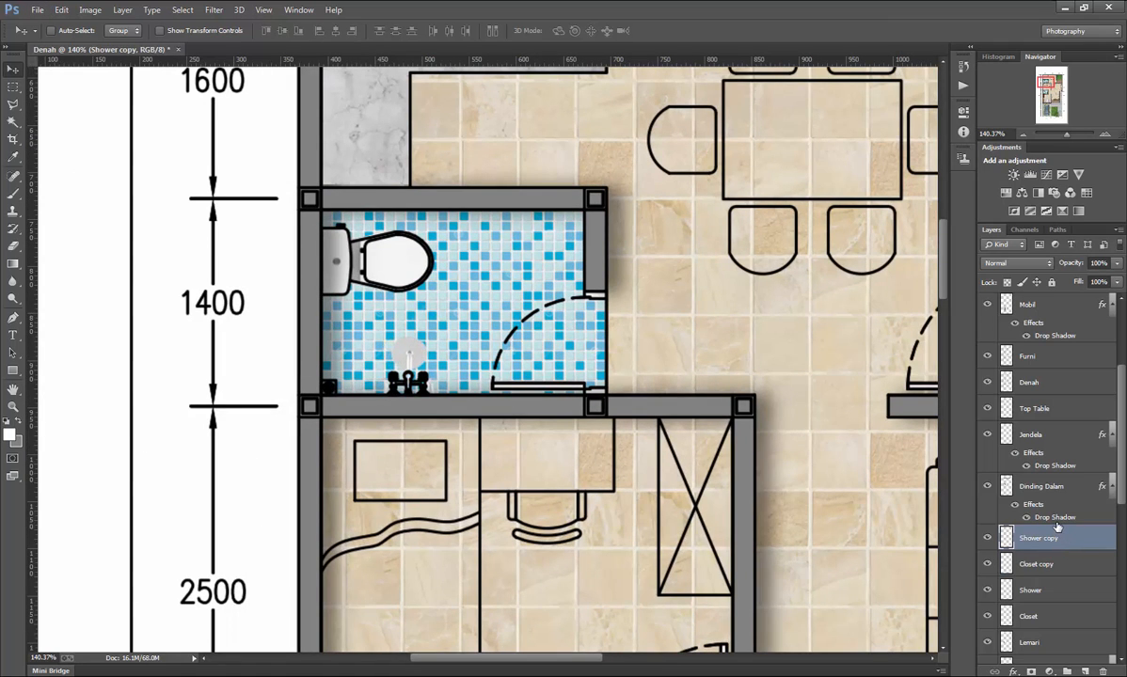
key(Left)
key(Left)
key(Left)
key(Left)
key(Left)
key(Left)
key(Up)
key(Up)
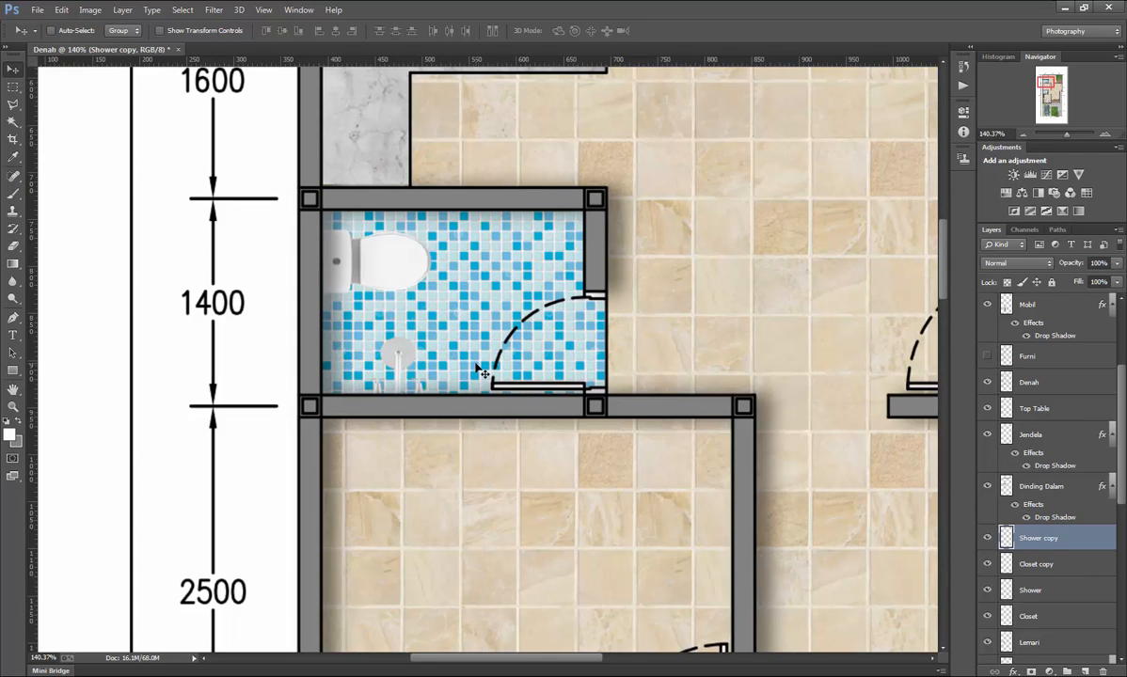
Open the Kompor Gas file from the Lib folder and copy the gas stove into the floor plan.
scroll(480, 370, down, 7)
scroll(540, 567, down, 5)
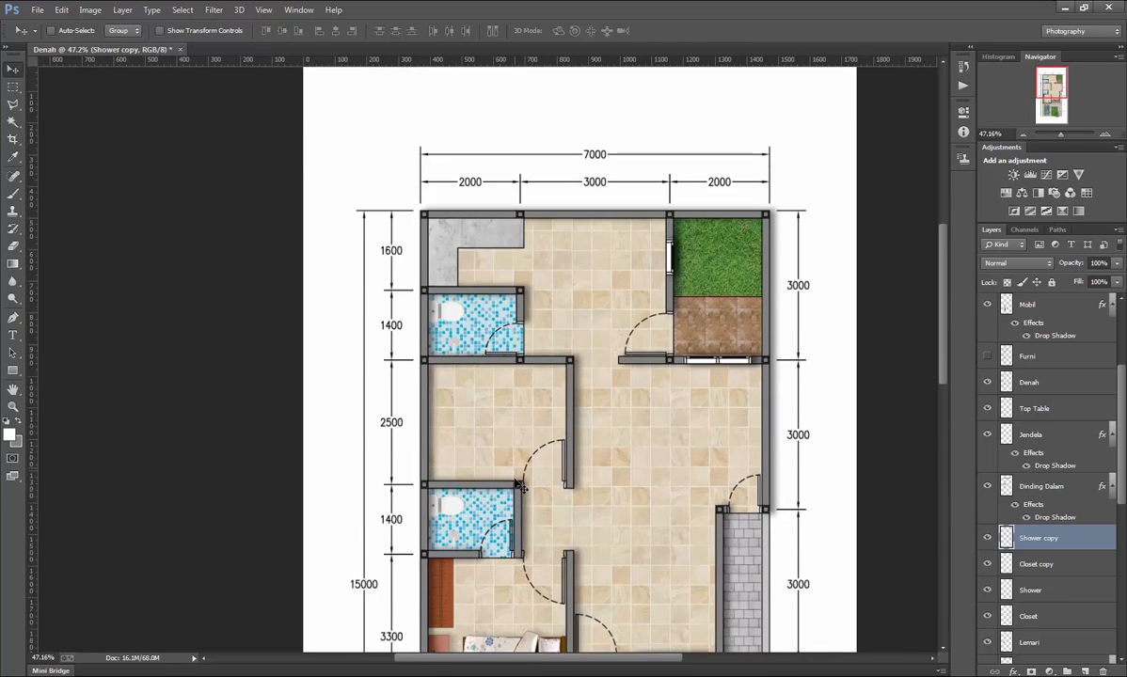
scroll(565, 507, up, 1)
scroll(541, 461, up, 3)
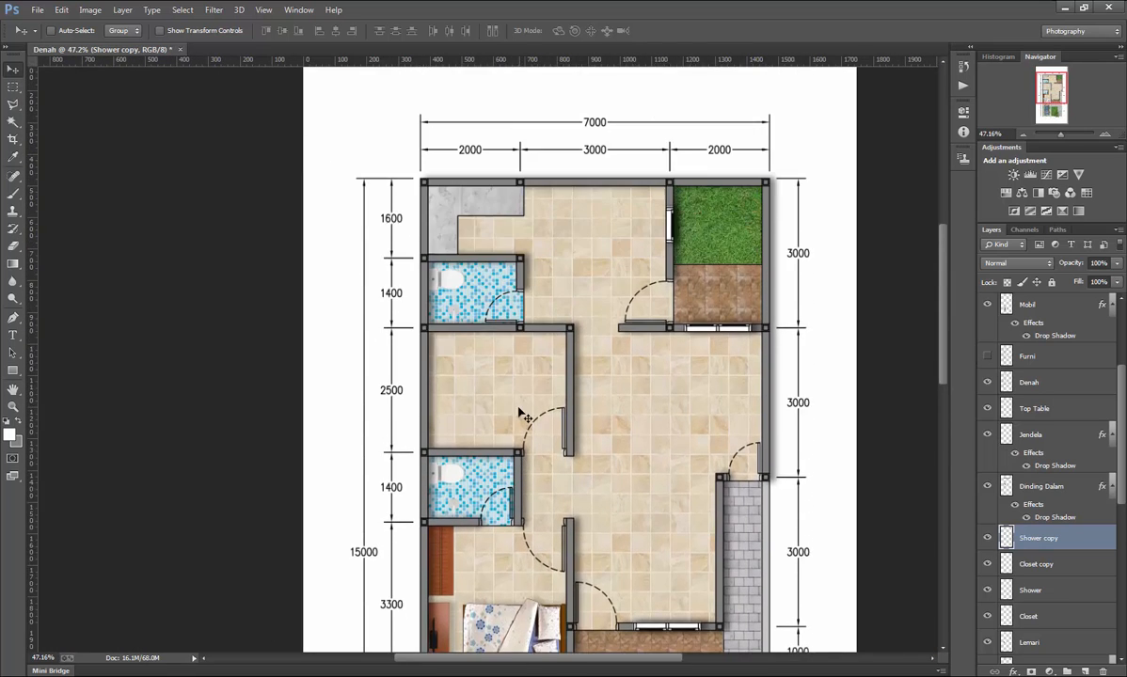
scroll(478, 359, up, 3)
scroll(476, 356, up, 2)
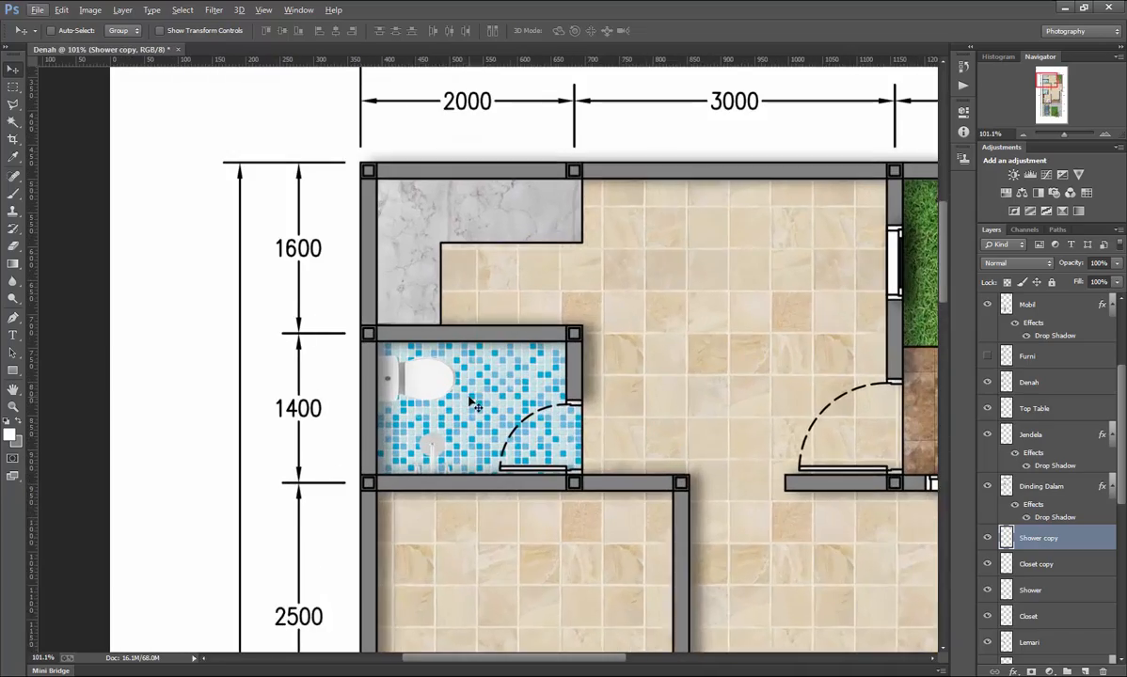
scroll(452, 335, up, 1)
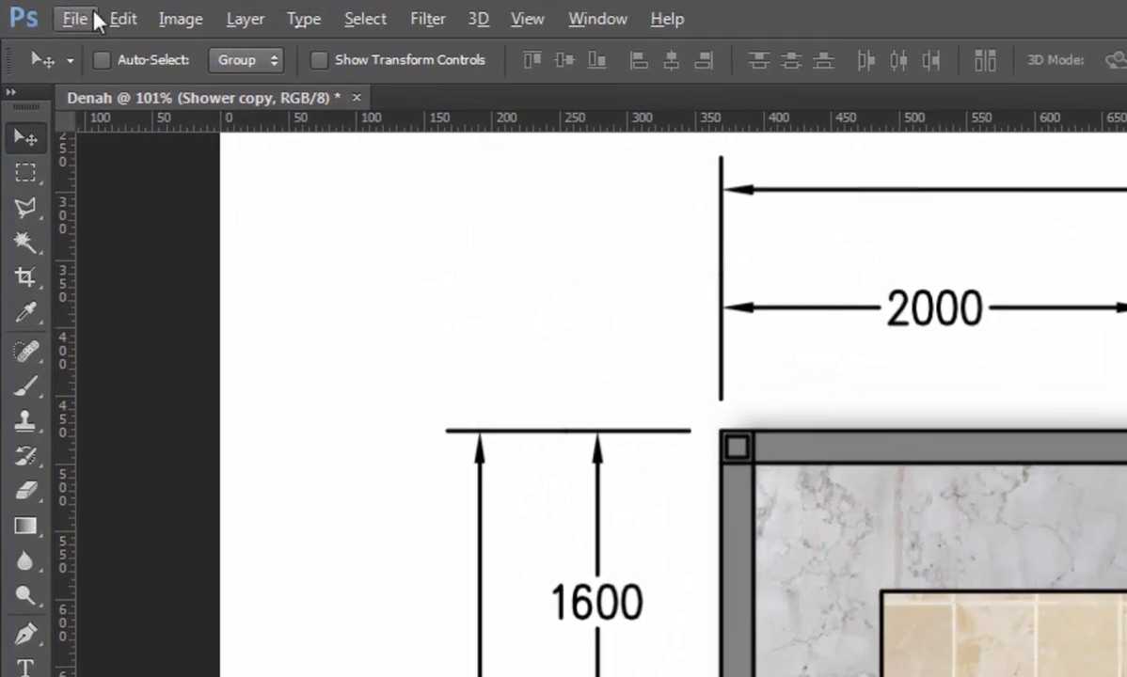
click(75, 18)
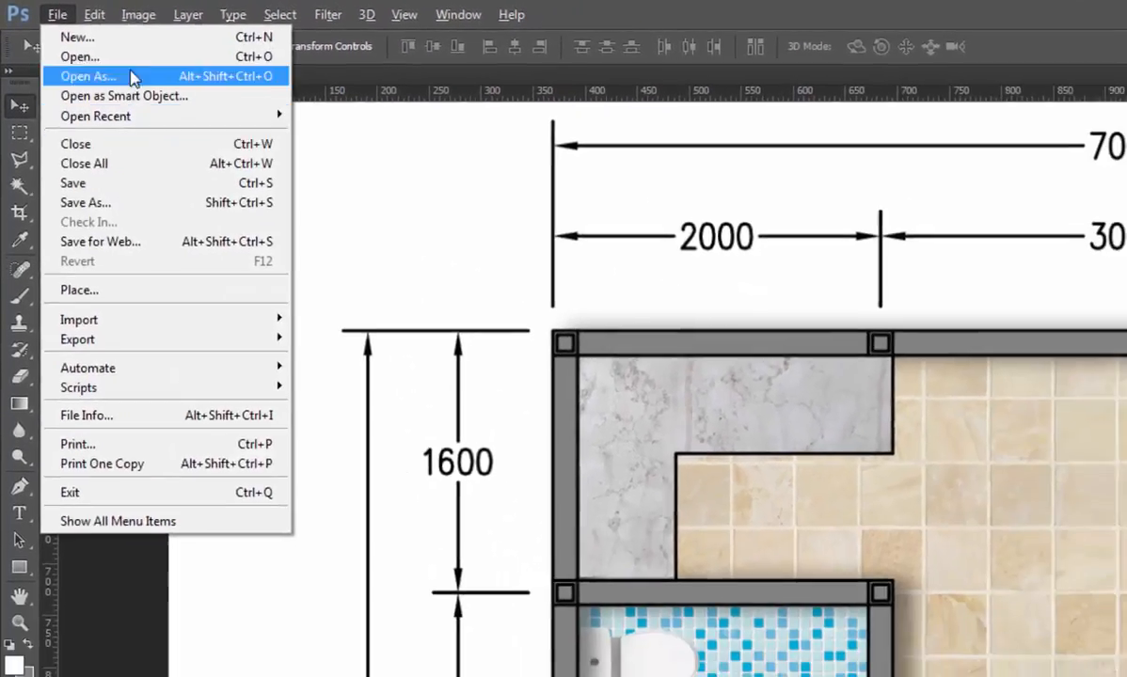
click(177, 101)
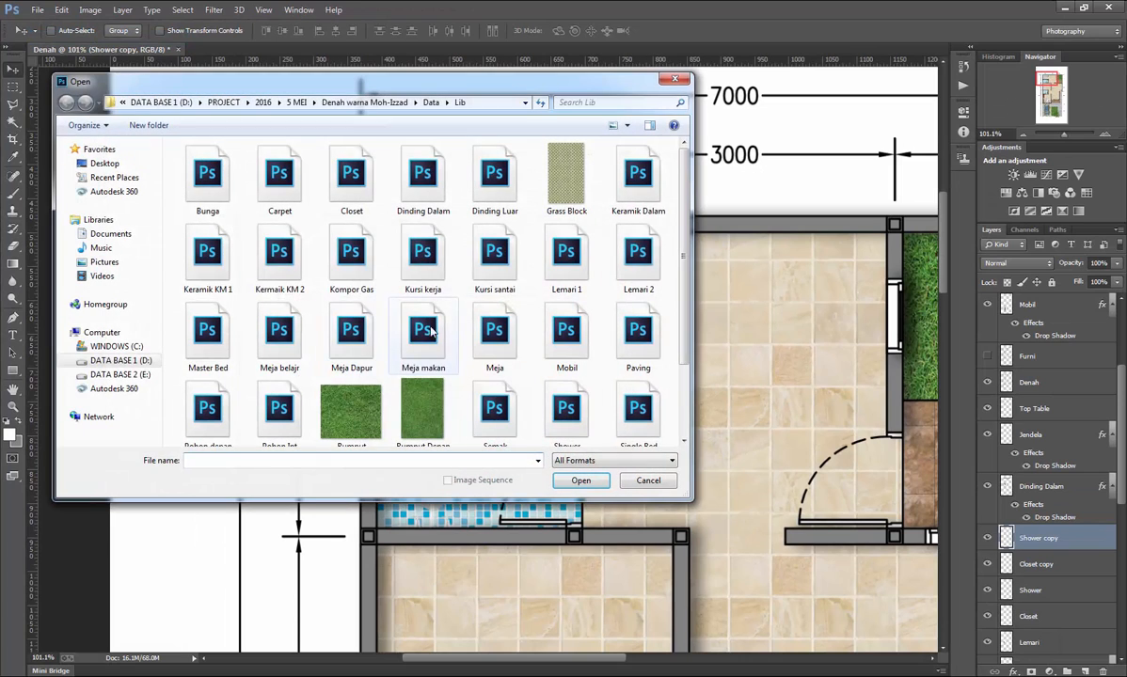
click(428, 329)
scroll(428, 330, down, 1)
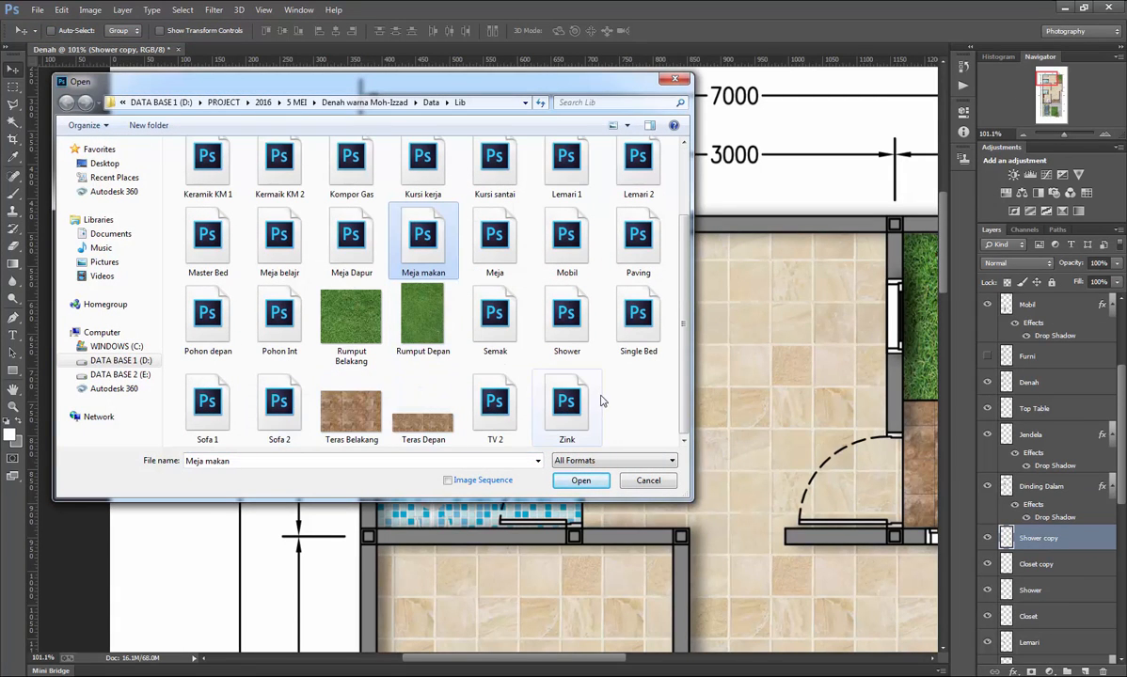
click(279, 318)
click(495, 318)
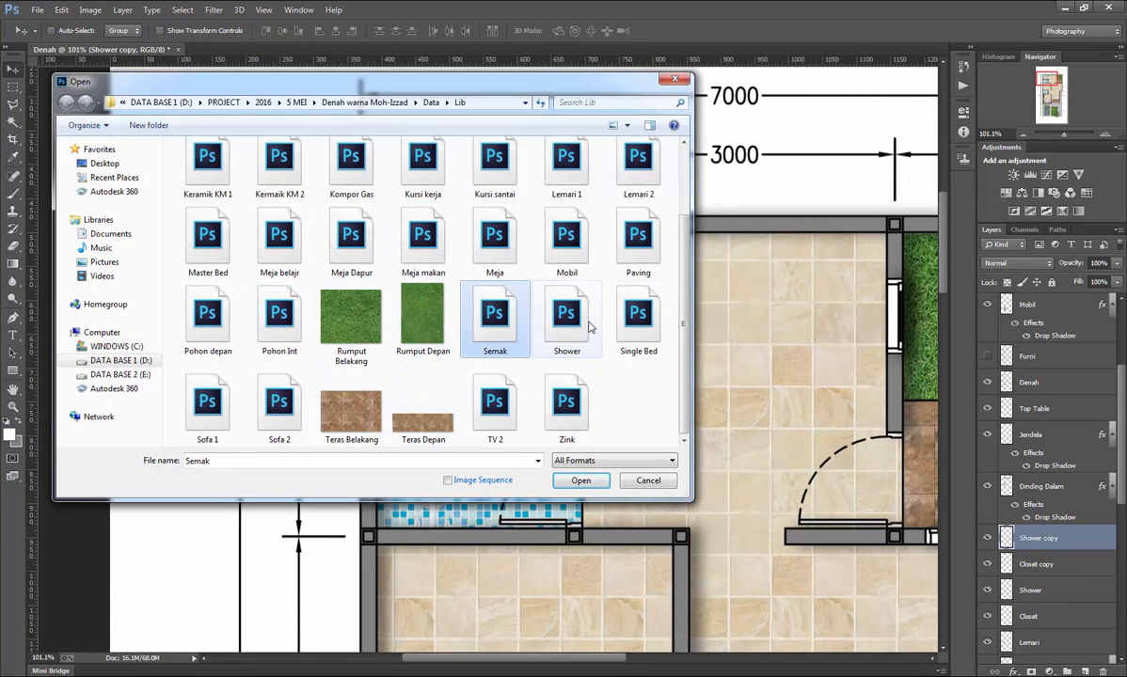
click(638, 235)
click(358, 174)
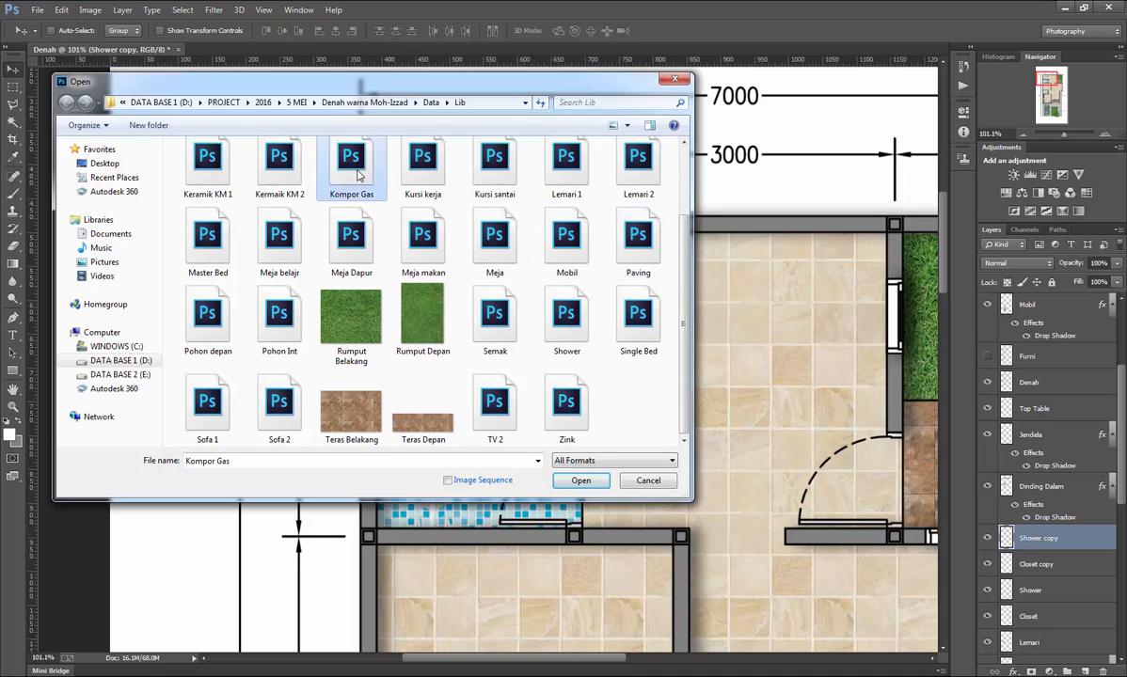
double_click(358, 174)
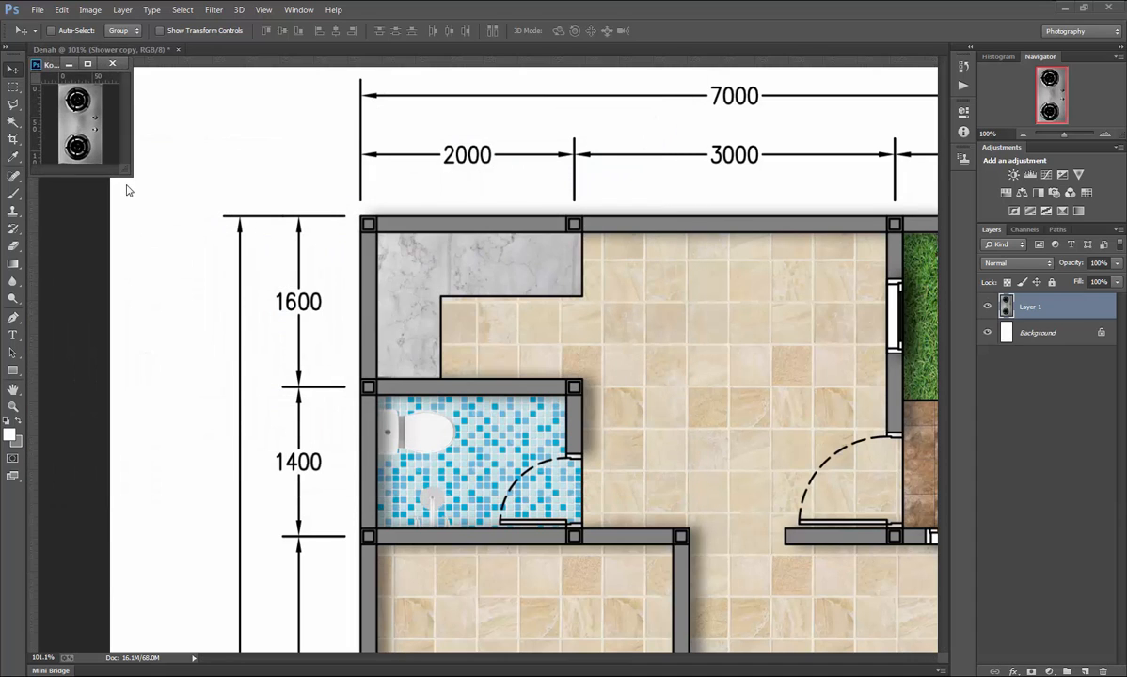
drag(77, 126, 340, 284)
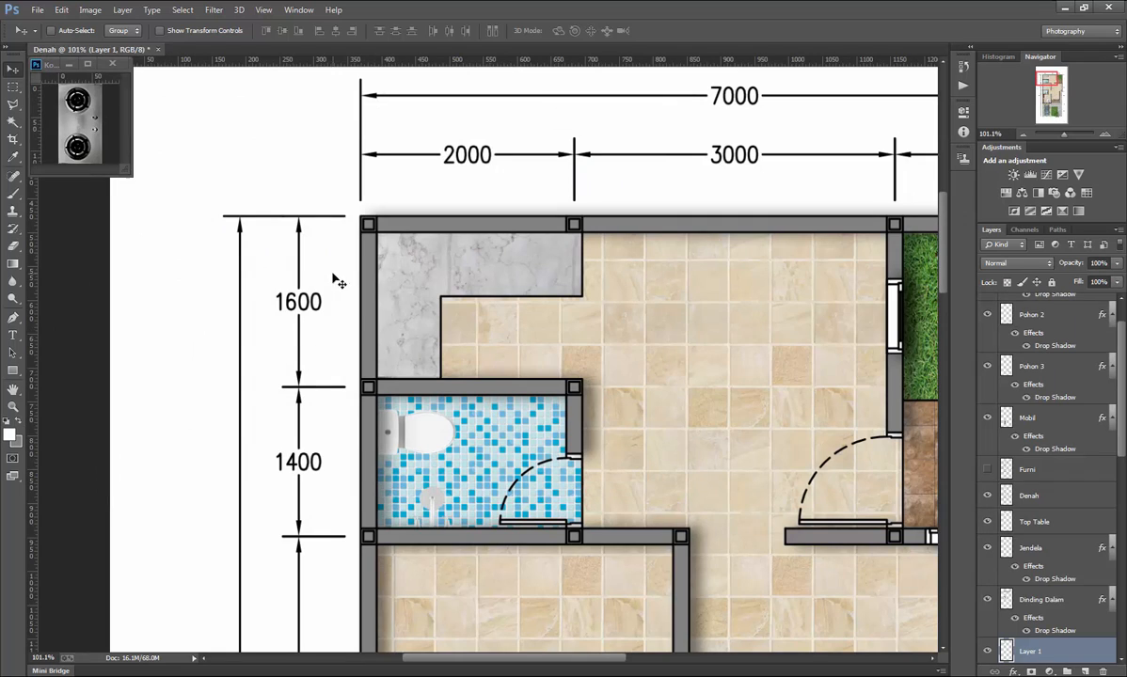
drag(73, 125, 641, 356)
scroll(1125, 434, down, 5)
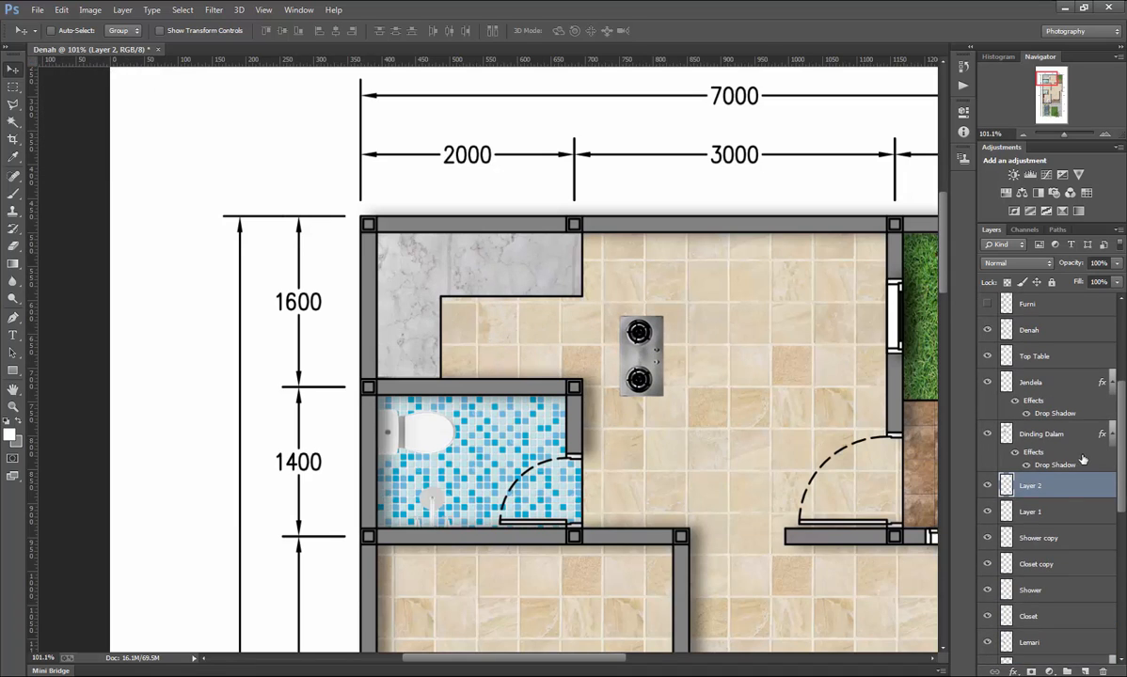
key(Delete)
Rename the gas stove's layer as Kompor.
double_click(1031, 486)
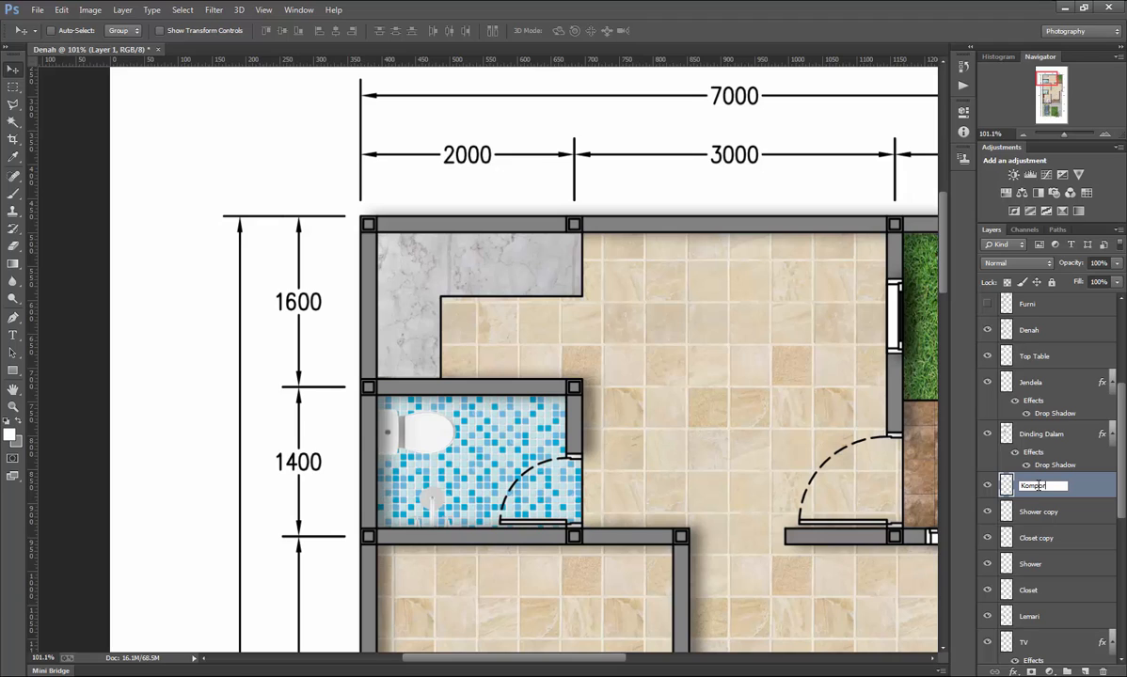
key(Return)
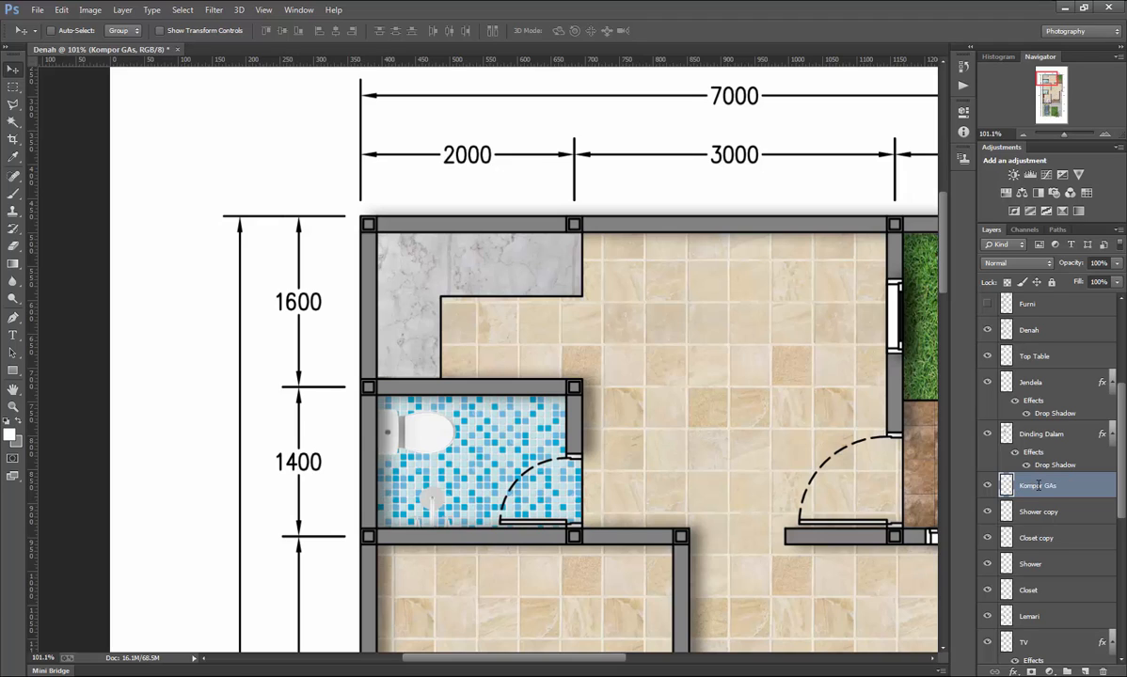
double_click(1038, 487)
key(Return)
Place the Kompor layer directly above Top Table and position the stove on the kitchen counter's vertical arm above the bathroom.
scroll(1049, 489, down, 2)
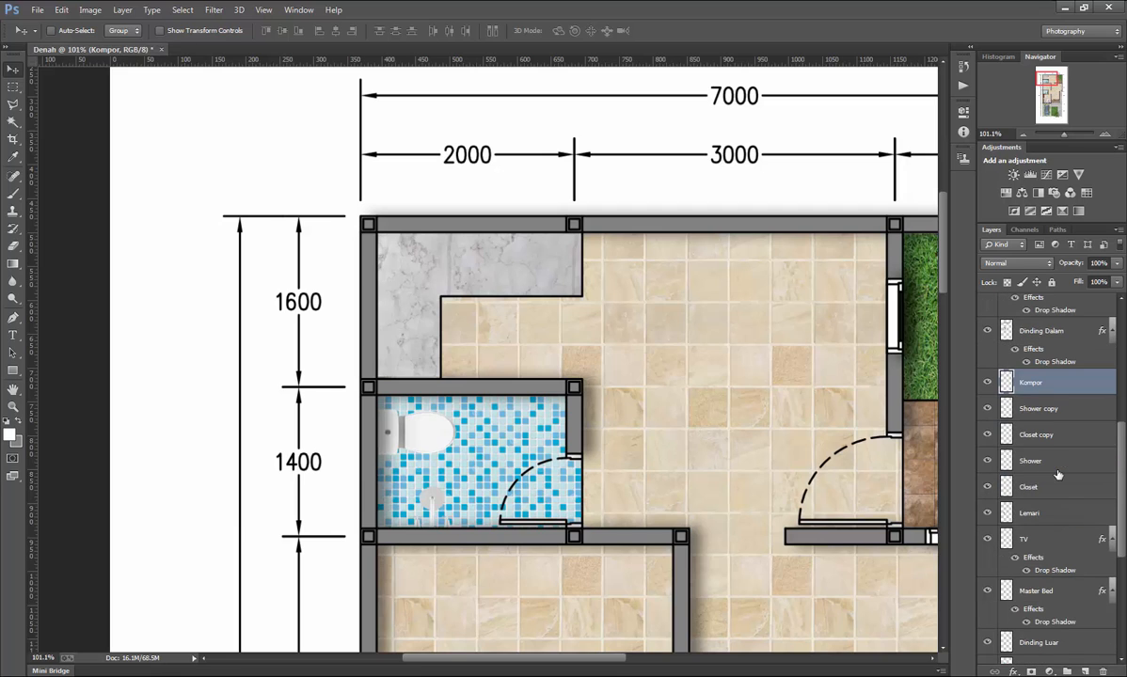
scroll(1063, 424, up, 3)
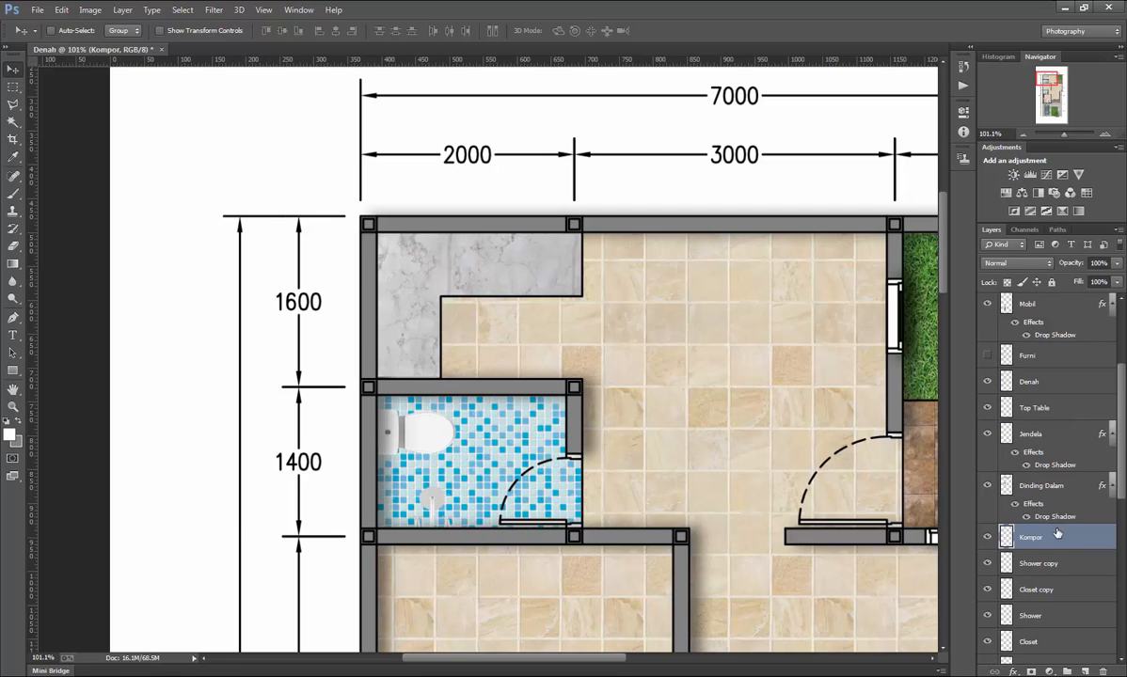
drag(1057, 533, 1065, 414)
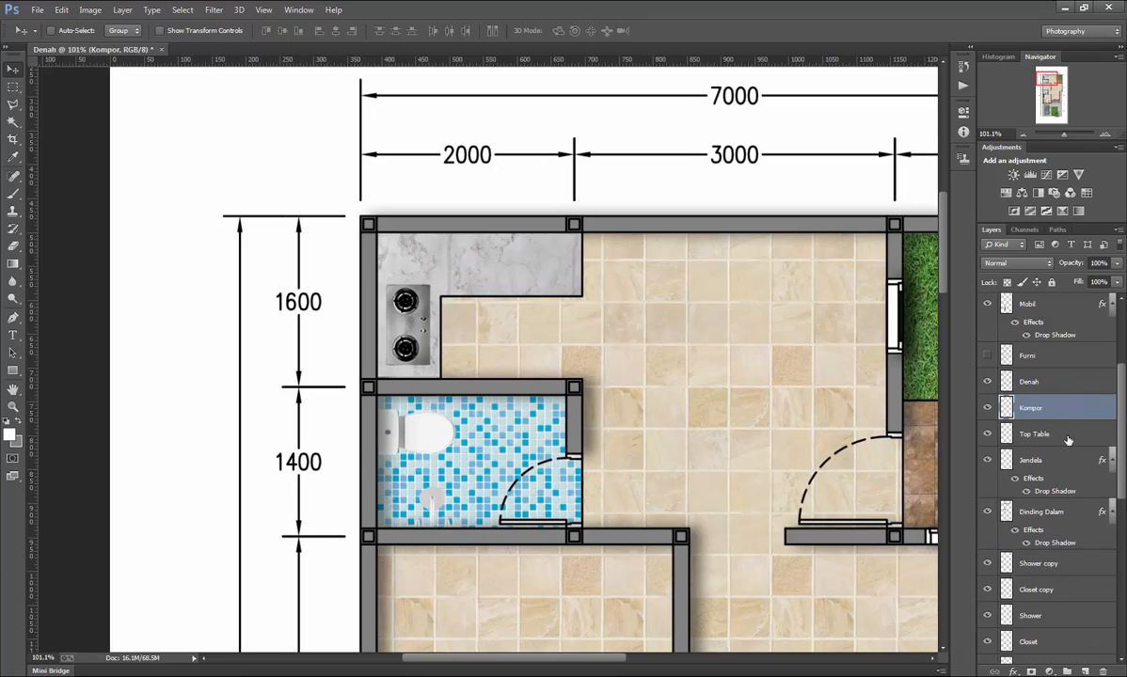
click(1032, 435)
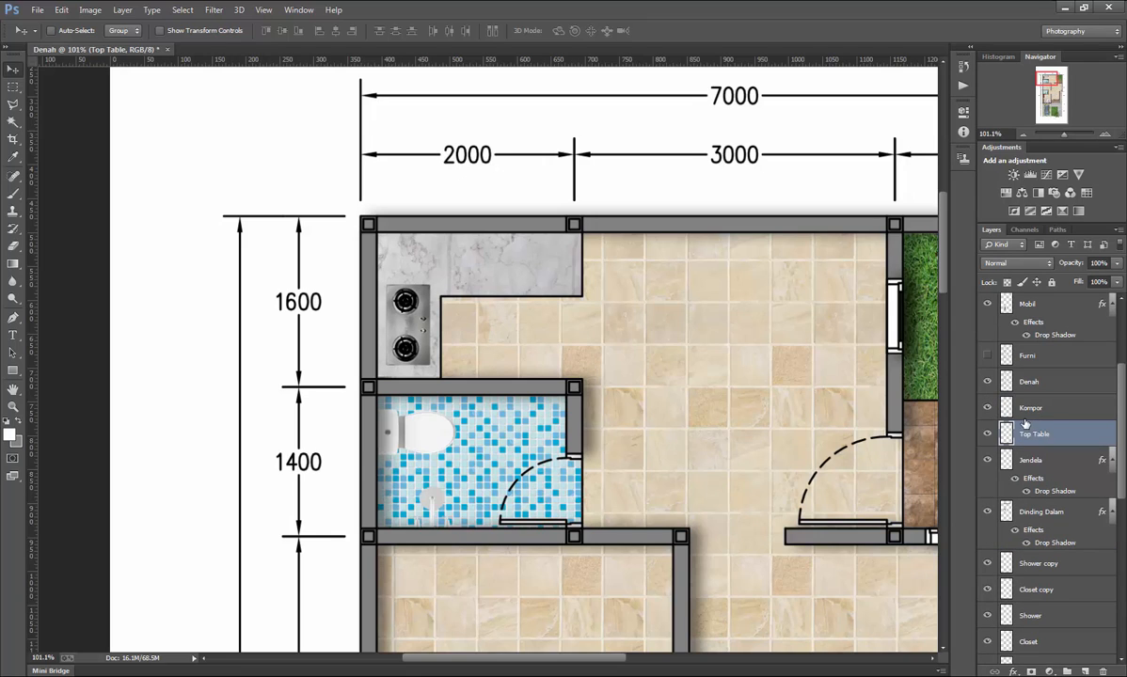
mouse_move(1052, 407)
mouse_down()
mouse_move(1035, 435)
mouse_move(1034, 396)
mouse_up()
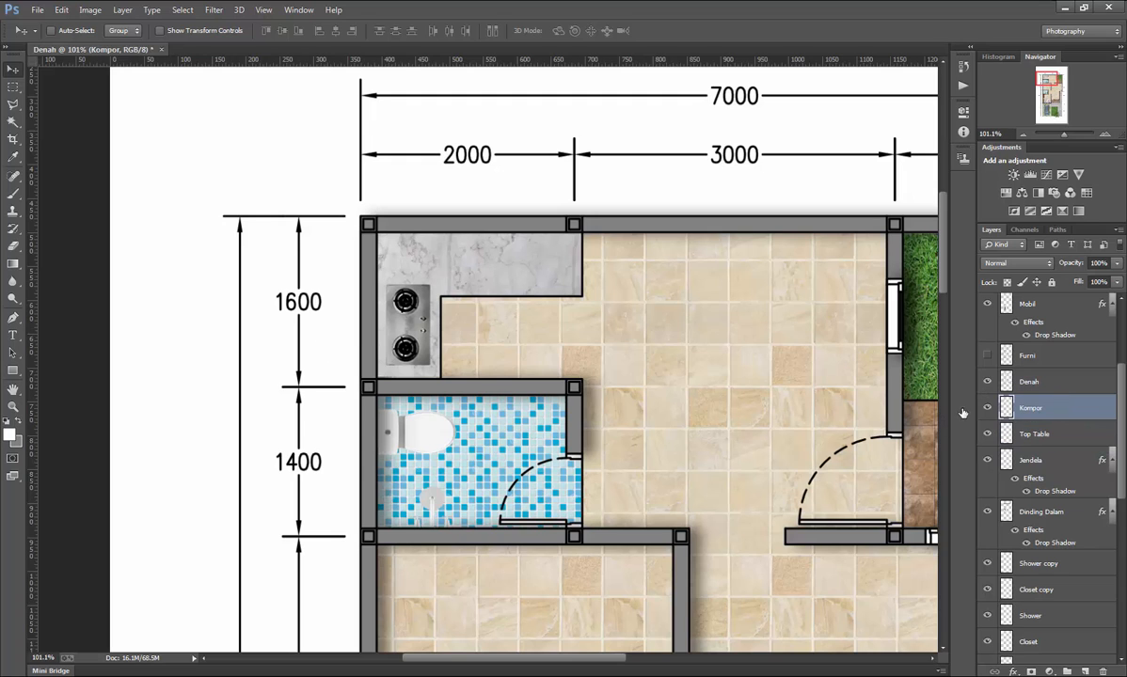
scroll(423, 349, up, 2)
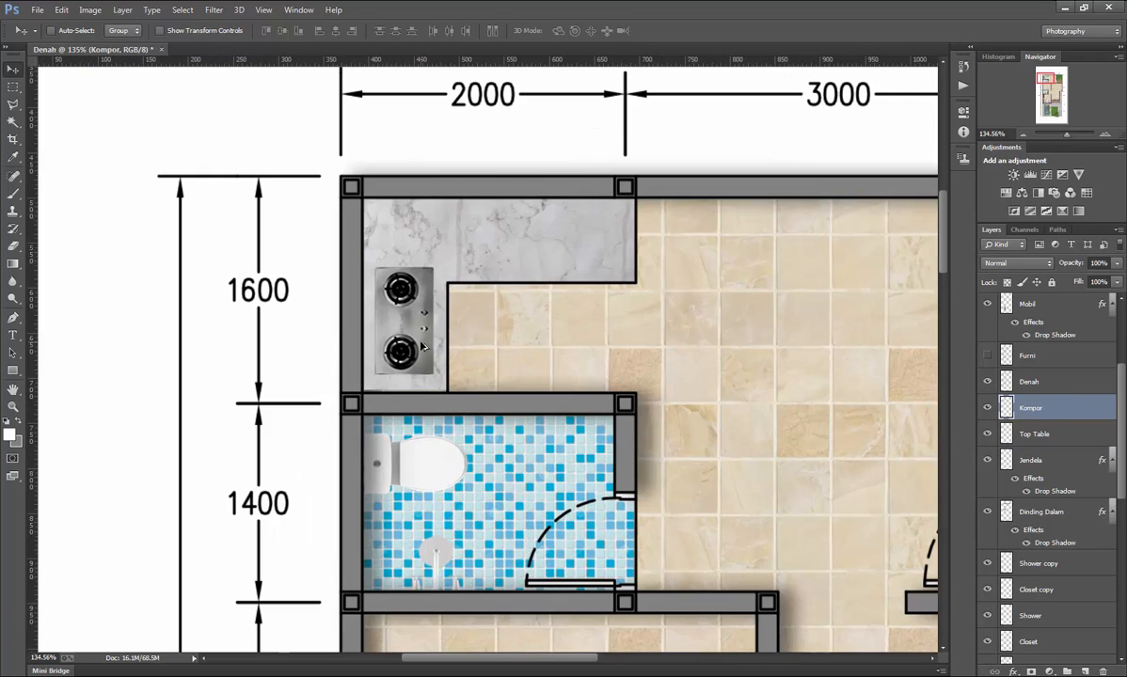
drag(422, 347, 406, 347)
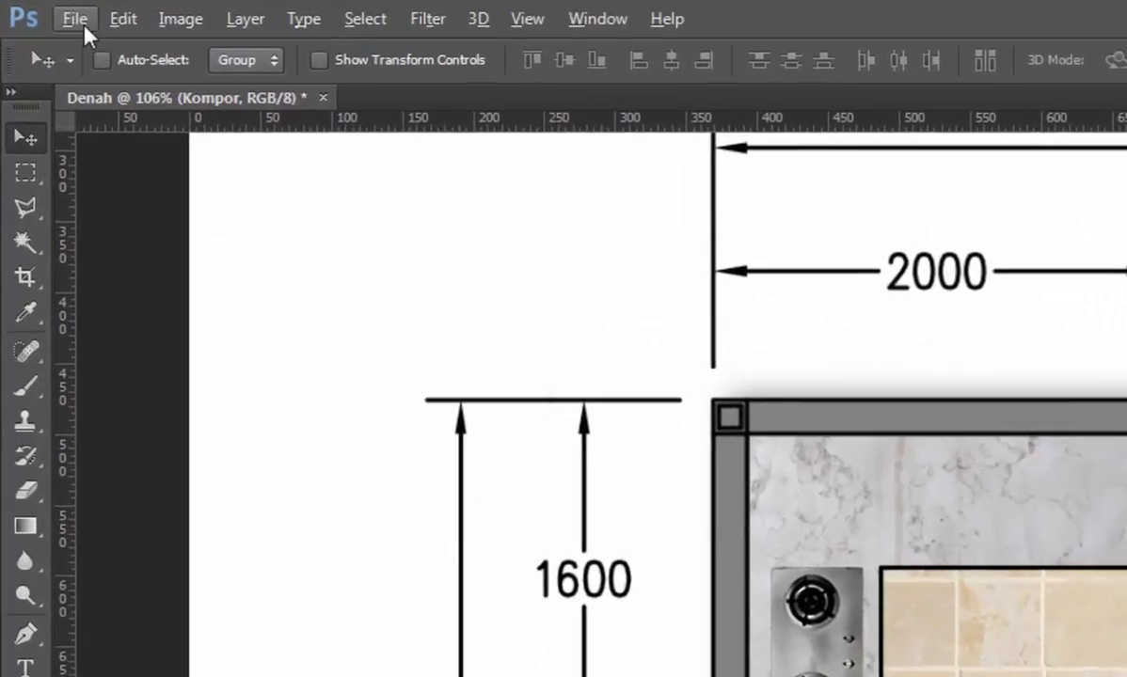
Open the Zink file from the Lib folder and copy the sink onto the kitchen counter along the upper wall.
click(36, 9)
click(85, 60)
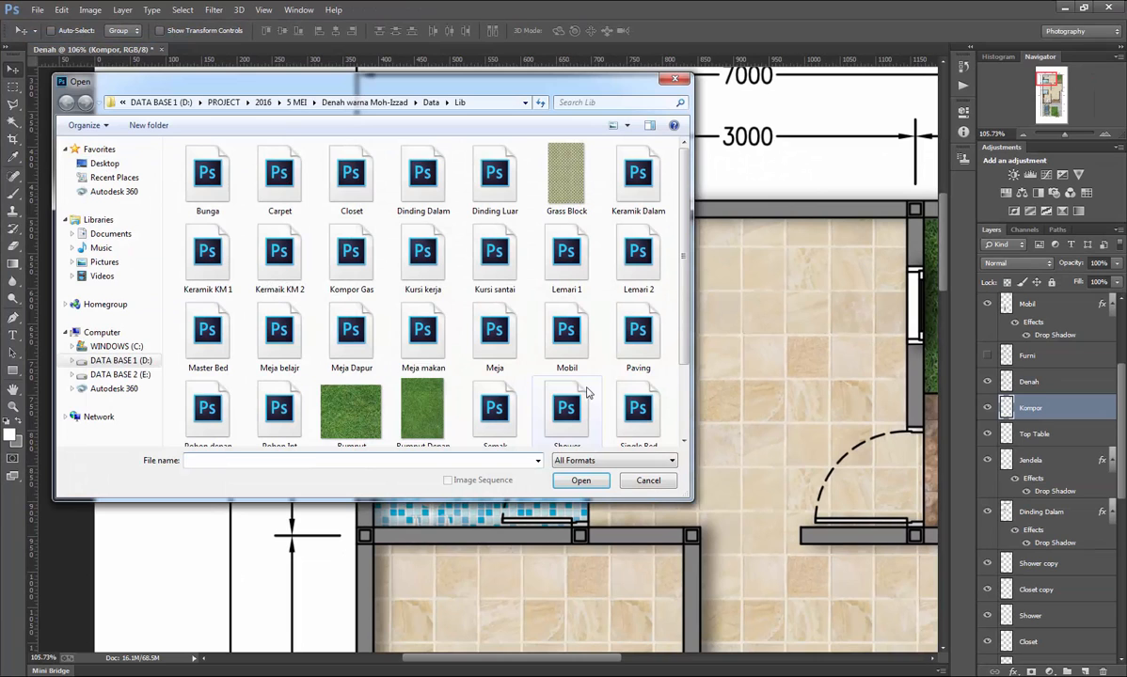
click(423, 334)
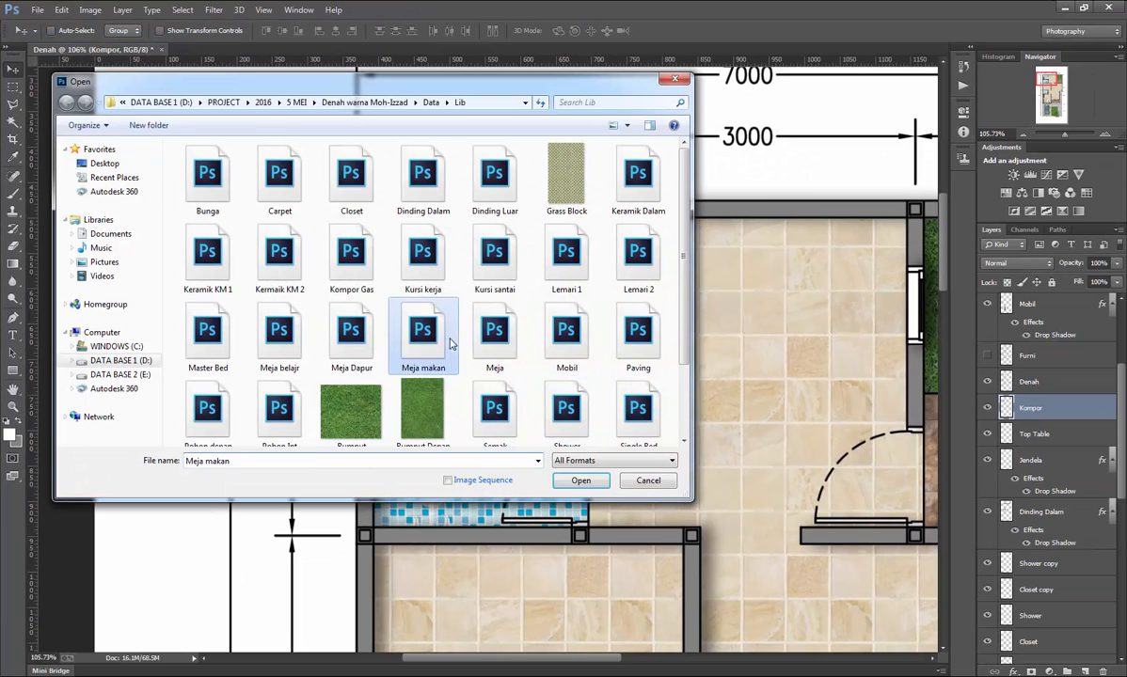
scroll(505, 336, down, 1)
click(569, 411)
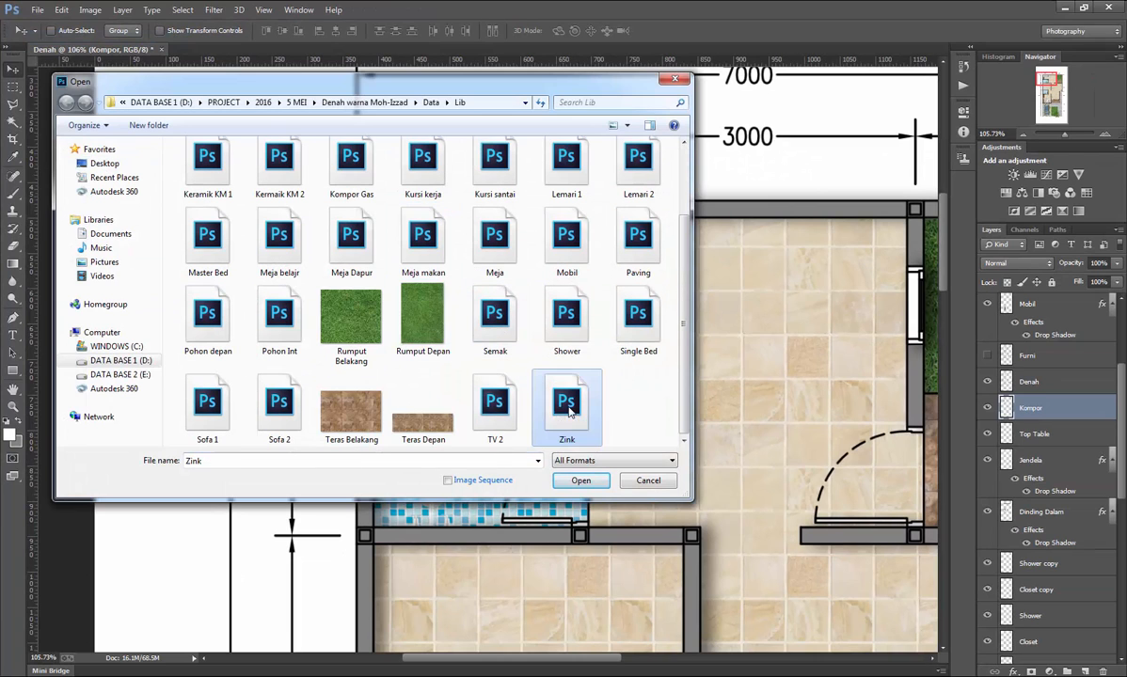
click(593, 481)
drag(91, 125, 532, 252)
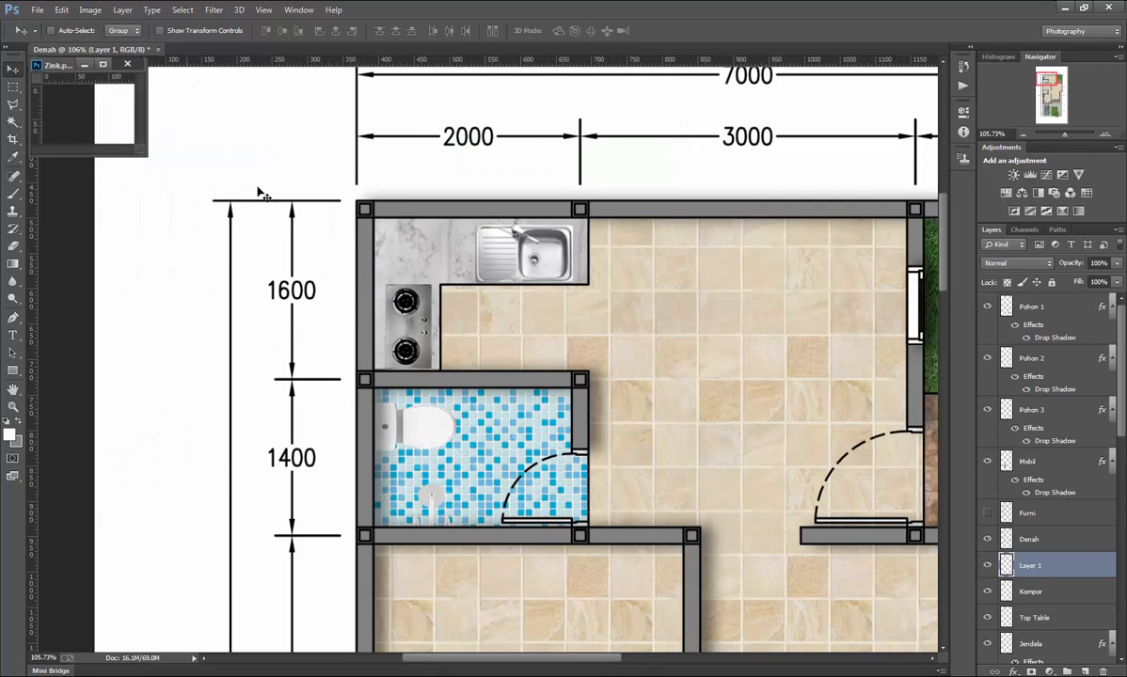
Nudge the sink slightly up and right so it sits near the right end of the kitchen counter.
key(Up)
key(Up)
key(Up)
key(Up)
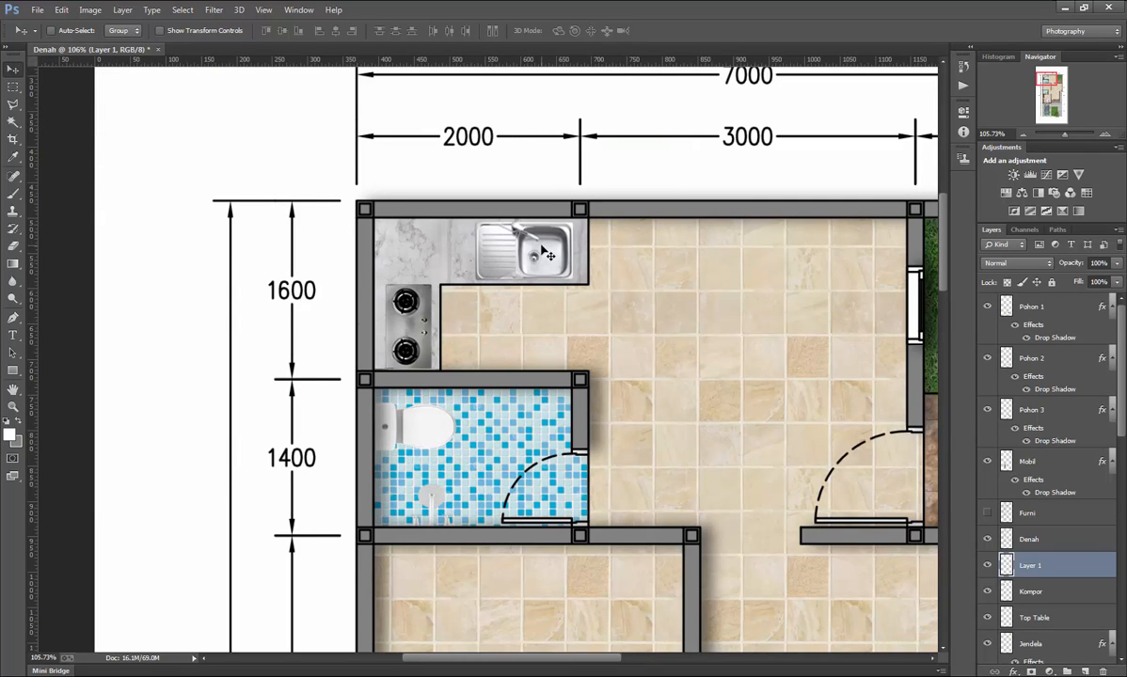
key(Right)
key(Right)
key(Right)
key(Right)
key(Right)
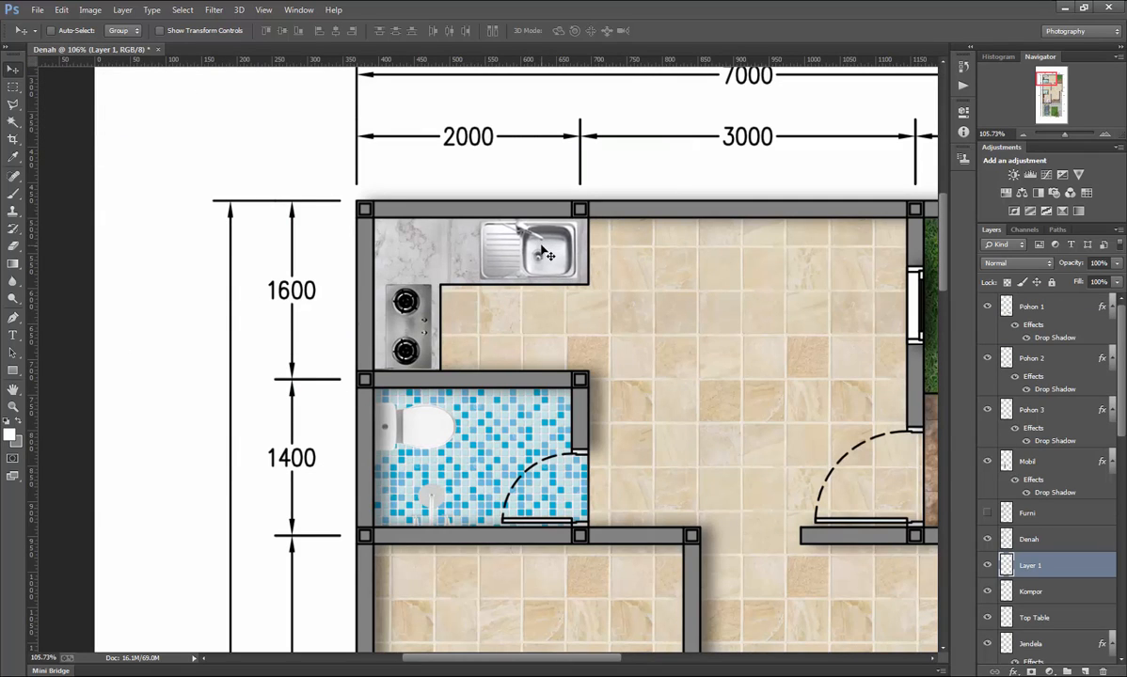
key(Right)
key(Right)
key(Right)
key(Right)
key(Right)
key(Right)
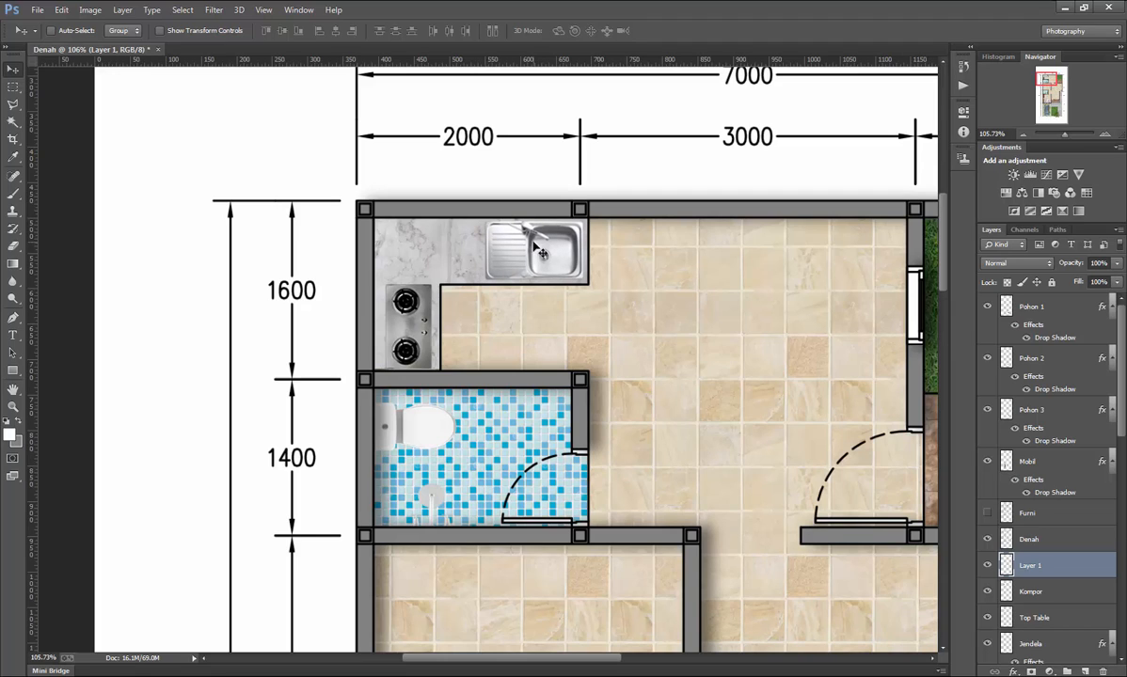
Rename the sink's layer as Zink.
double_click(1031, 566)
text(Zin)
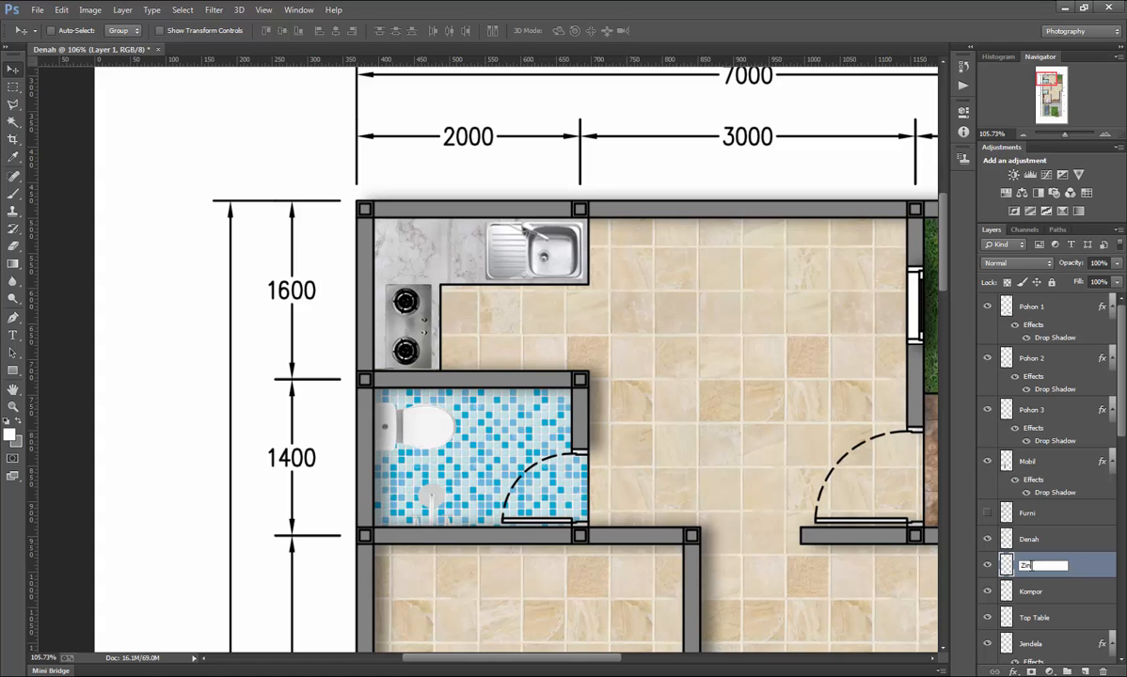
text(k)
key(Return)
scroll(1058, 565, down, 3)
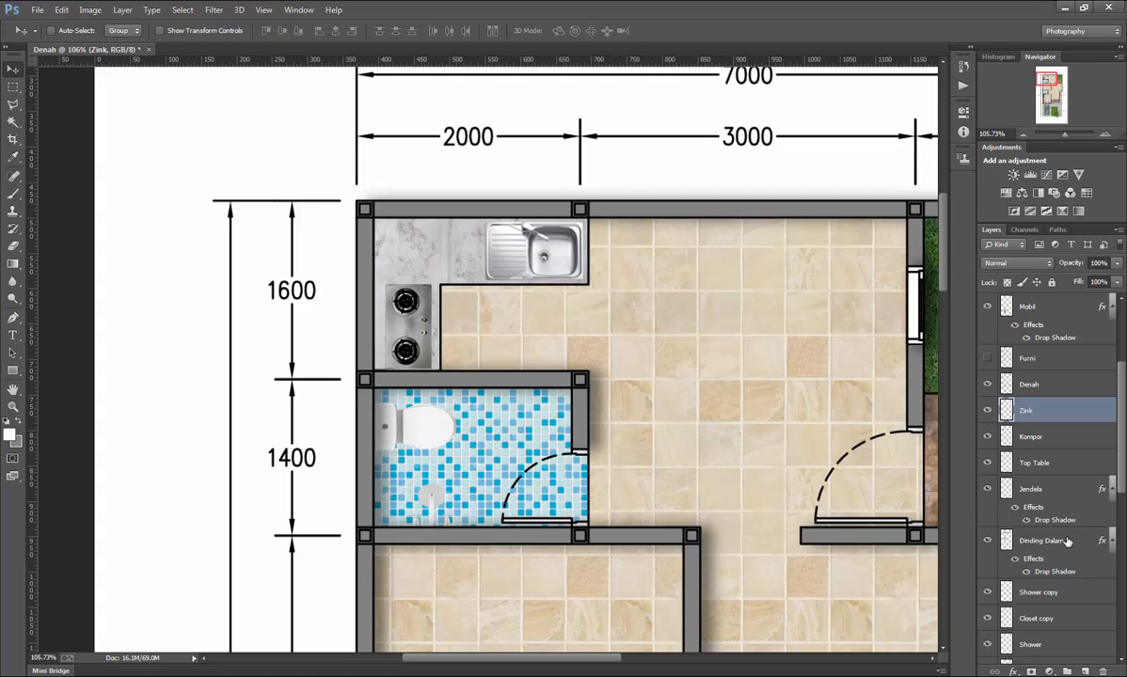
Open the Meja makan file from the Lib folder, copy the round dining table into the floor plan, and close the source file.
scroll(527, 282, down, 5)
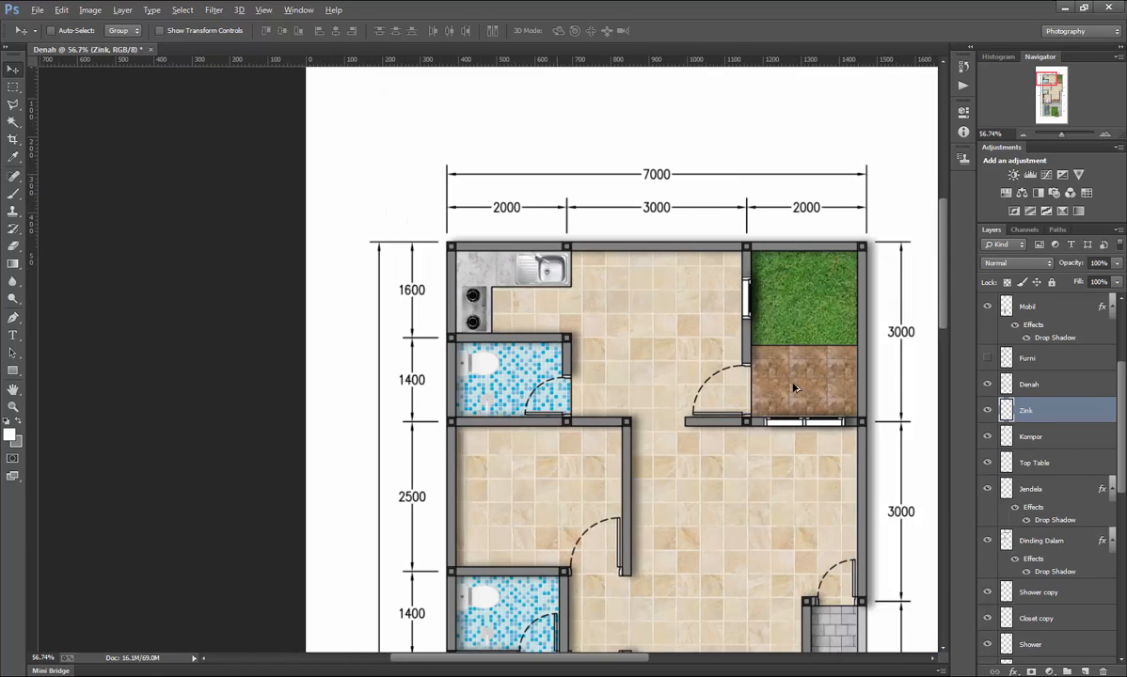
scroll(742, 362, up, 1)
drag(744, 342, 664, 341)
scroll(706, 358, up, 2)
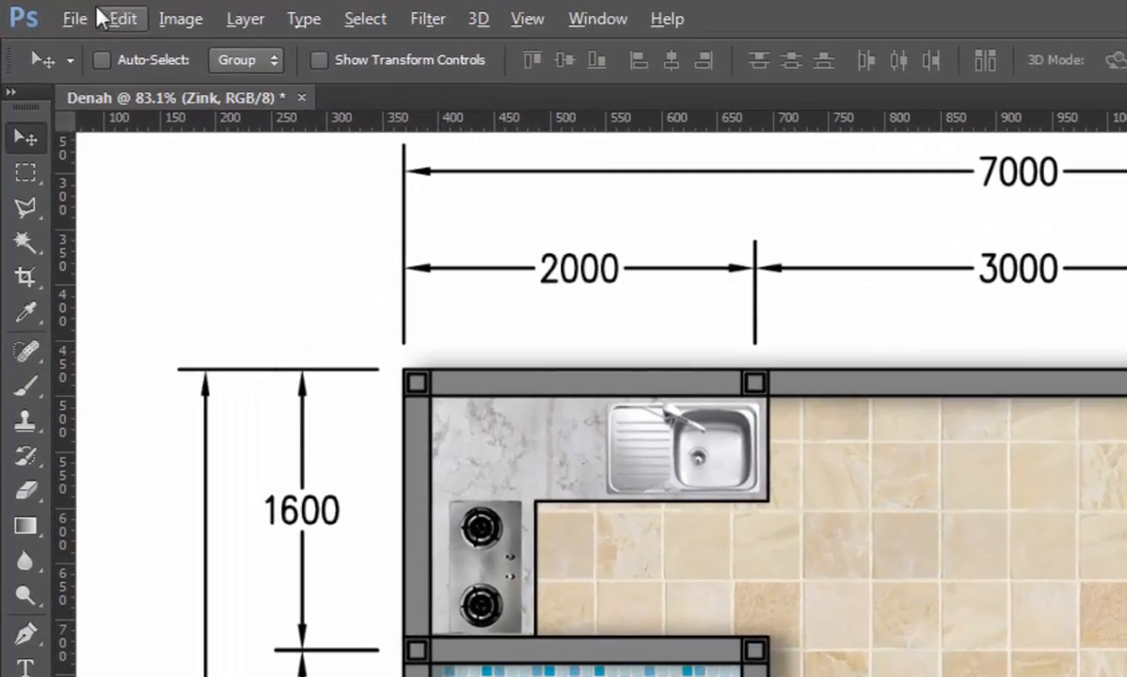
click(77, 19)
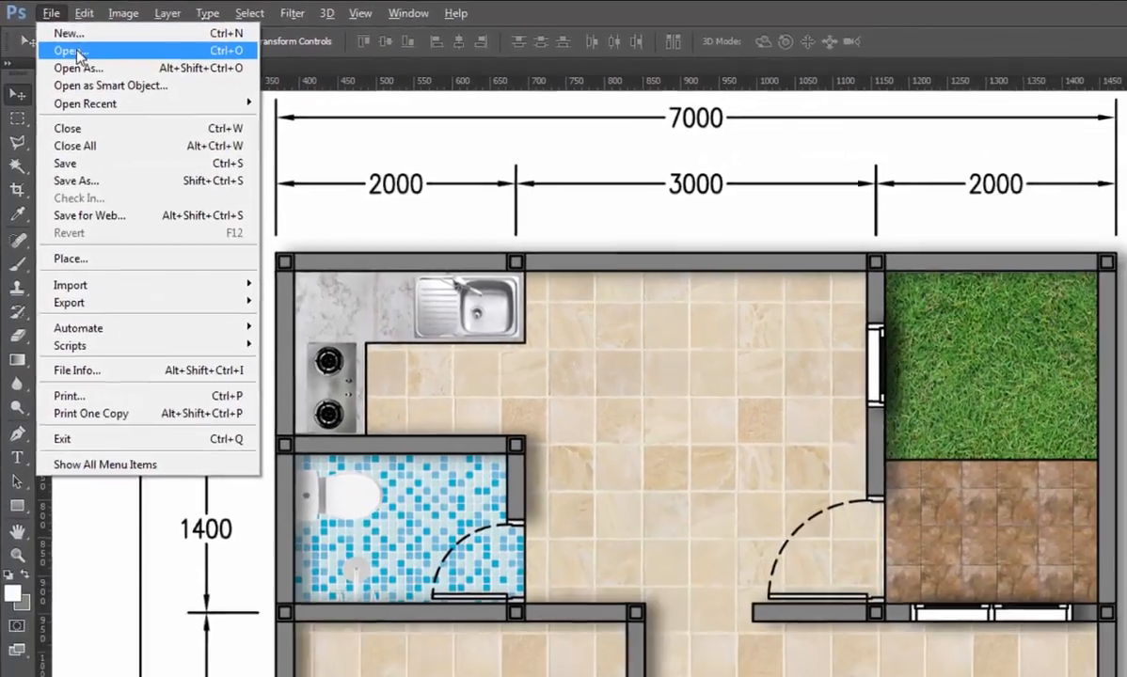
click(113, 86)
click(495, 282)
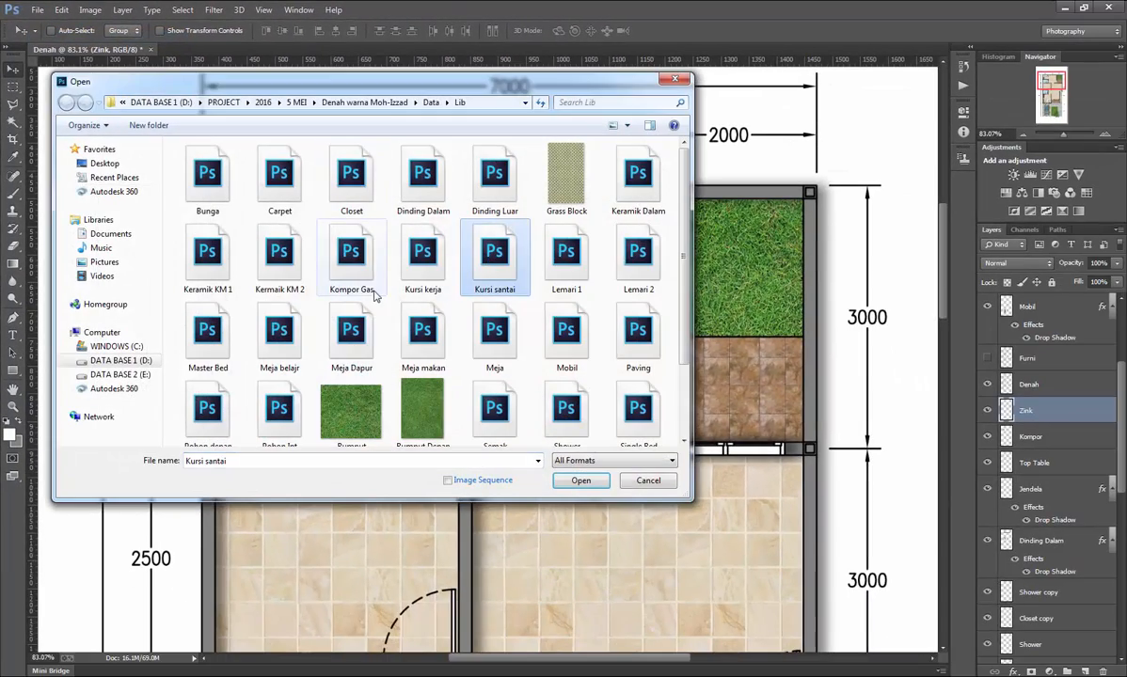
click(343, 334)
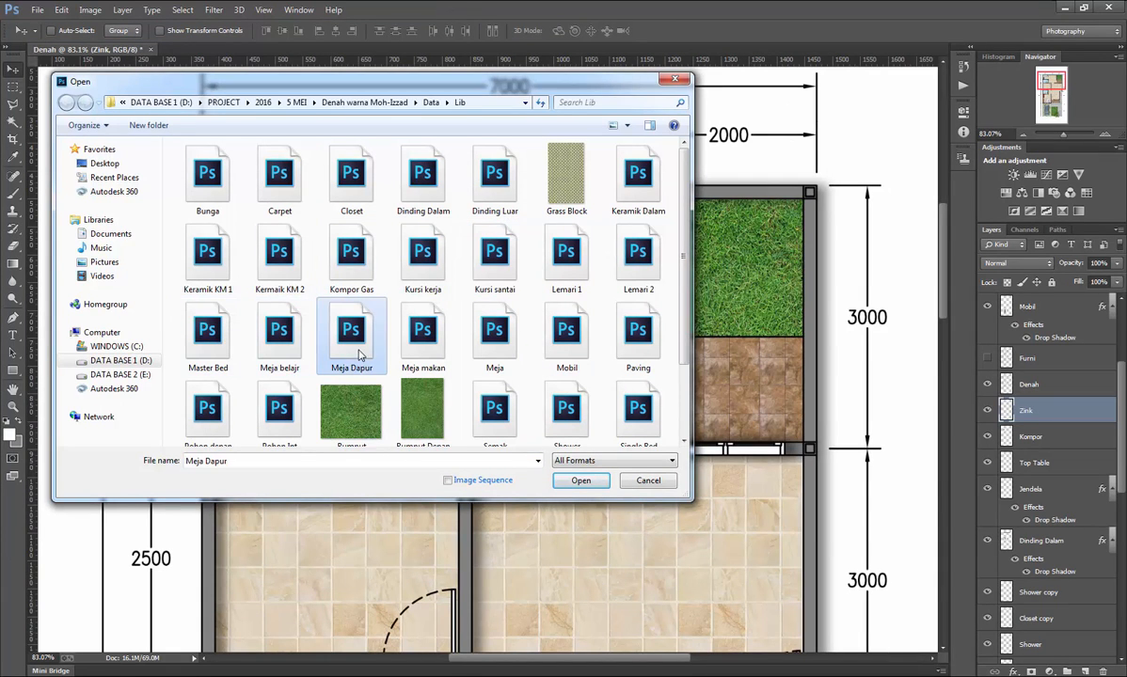
click(409, 329)
double_click(422, 334)
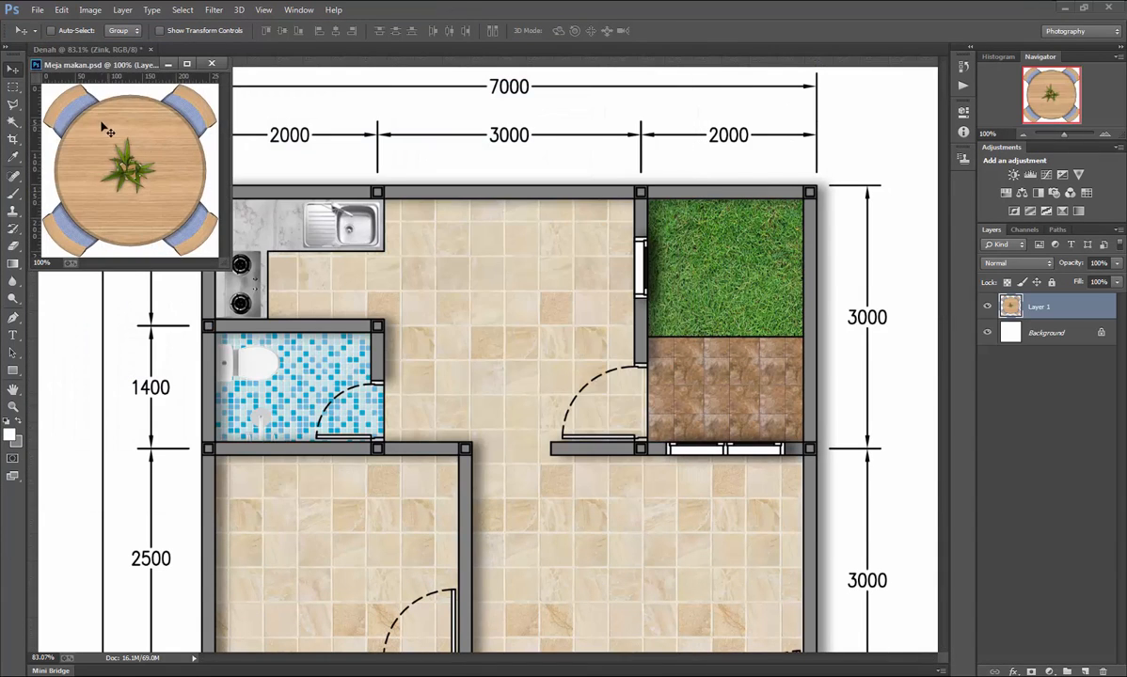
drag(100, 115, 476, 281)
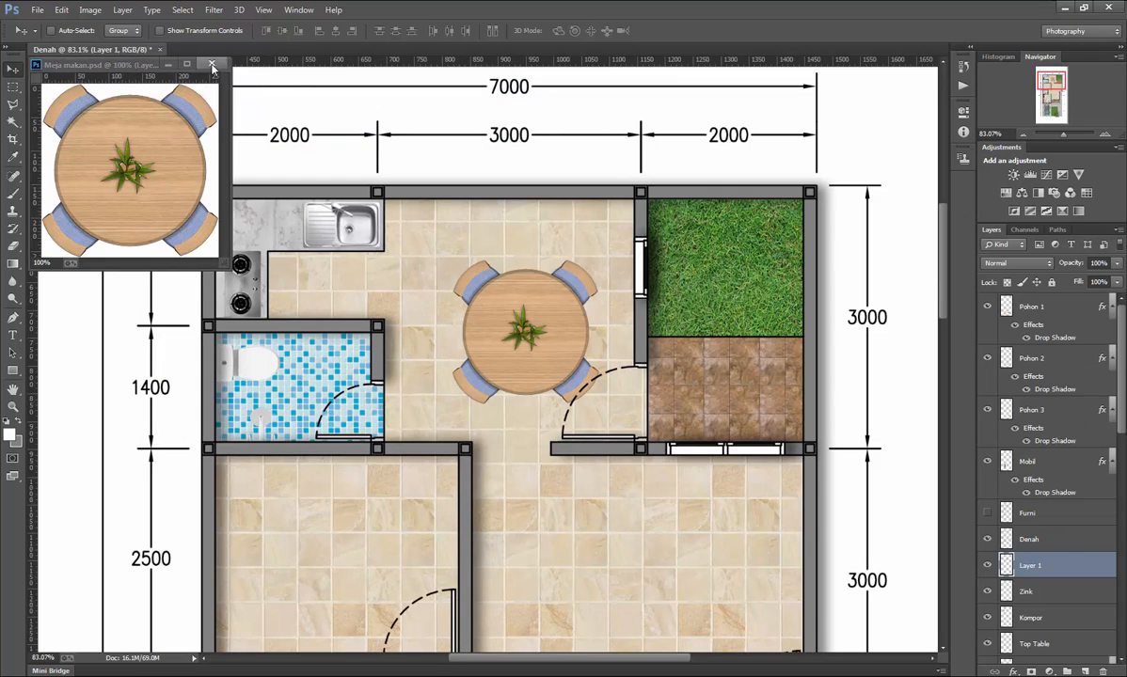
click(212, 63)
Position the dining table in the upper middle room between the kitchen and the back garden, and name its layer Meja Makan.
drag(548, 305, 538, 270)
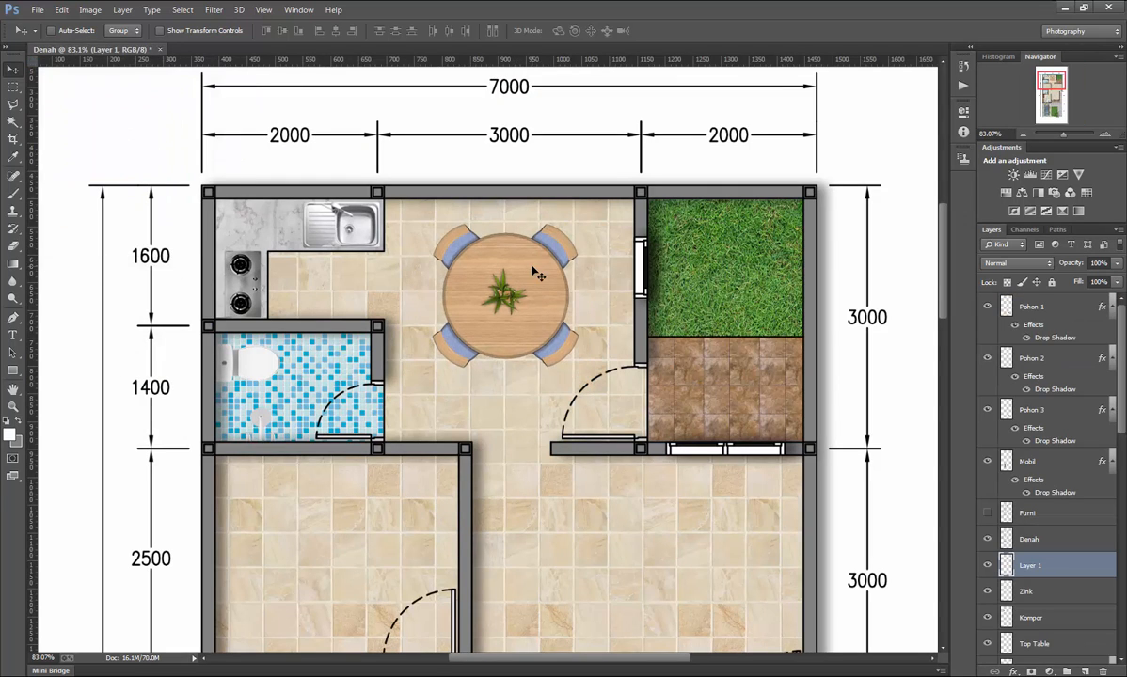
key(Up)
key(Up)
key(Up)
key(Up)
key(Up)
key(Up)
key(Up)
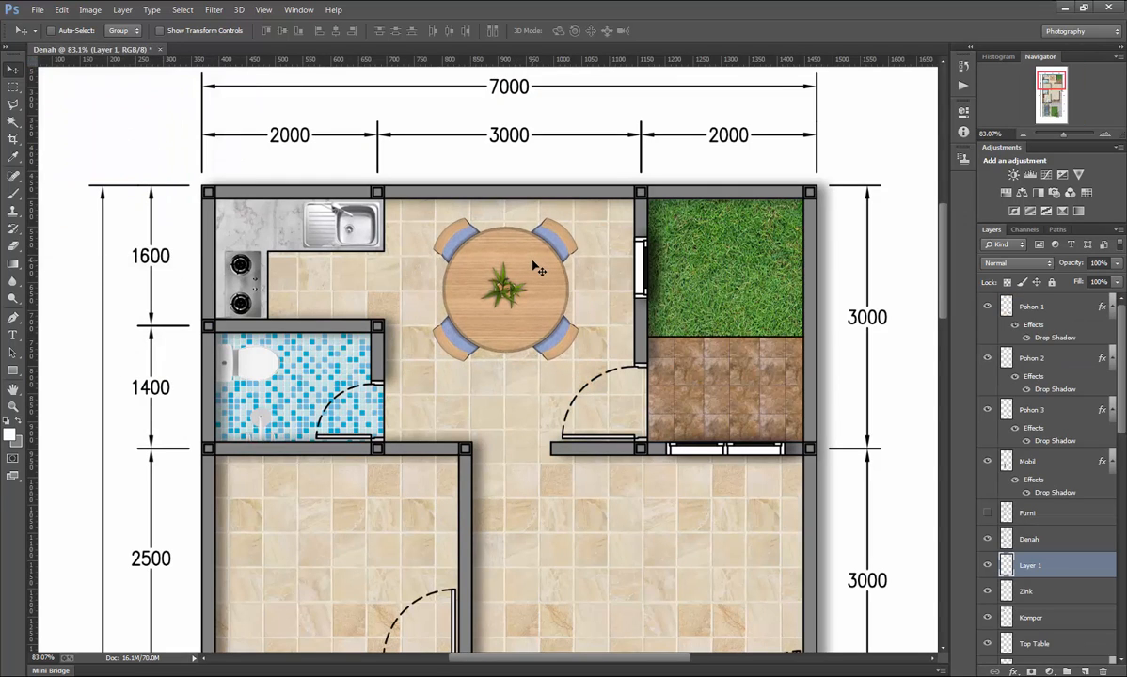
key(Right)
key(Right)
key(Right)
key(Up)
key(Up)
key(Up)
key(Up)
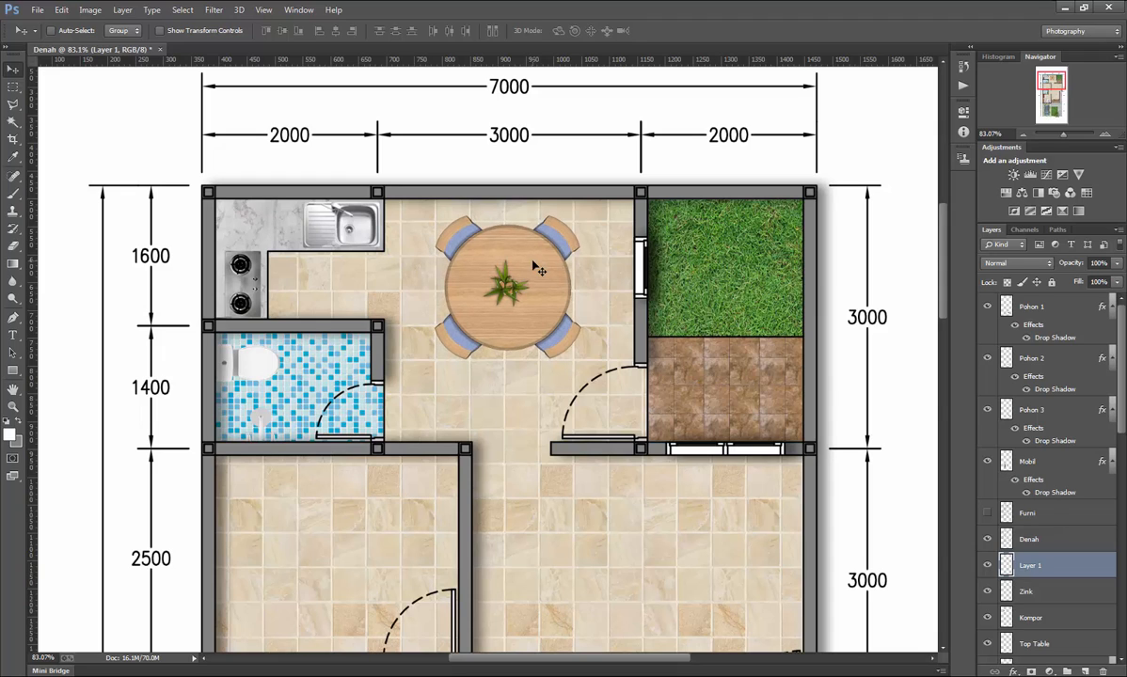
key(Left)
key(Left)
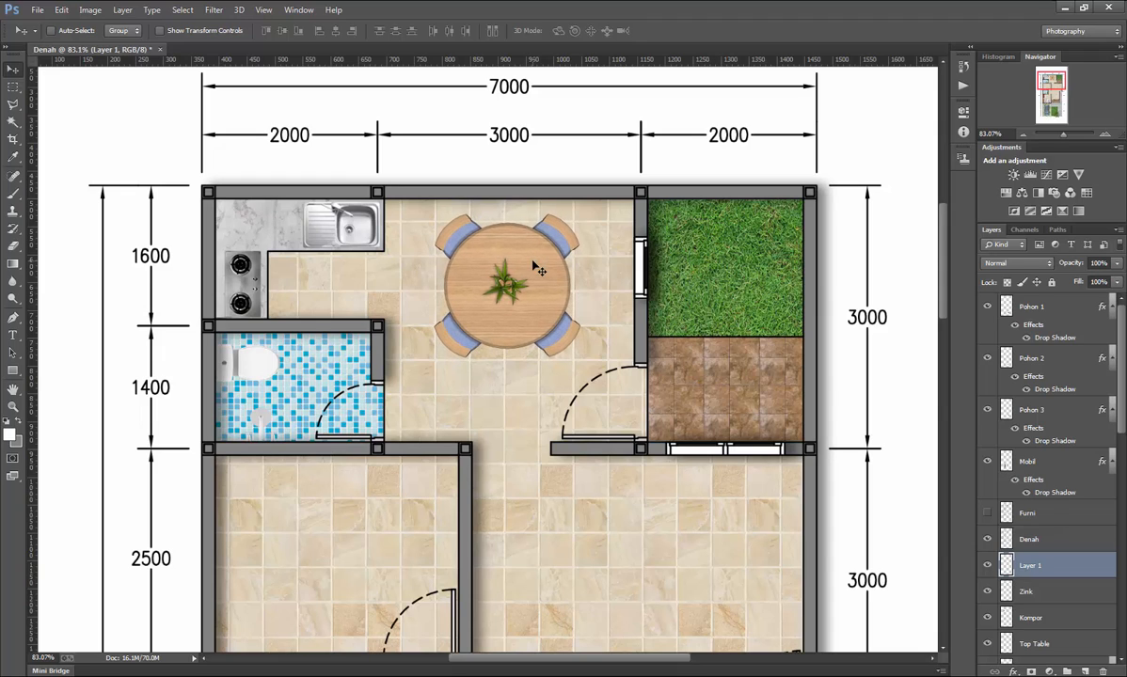
double_click(1033, 567)
key(Return)
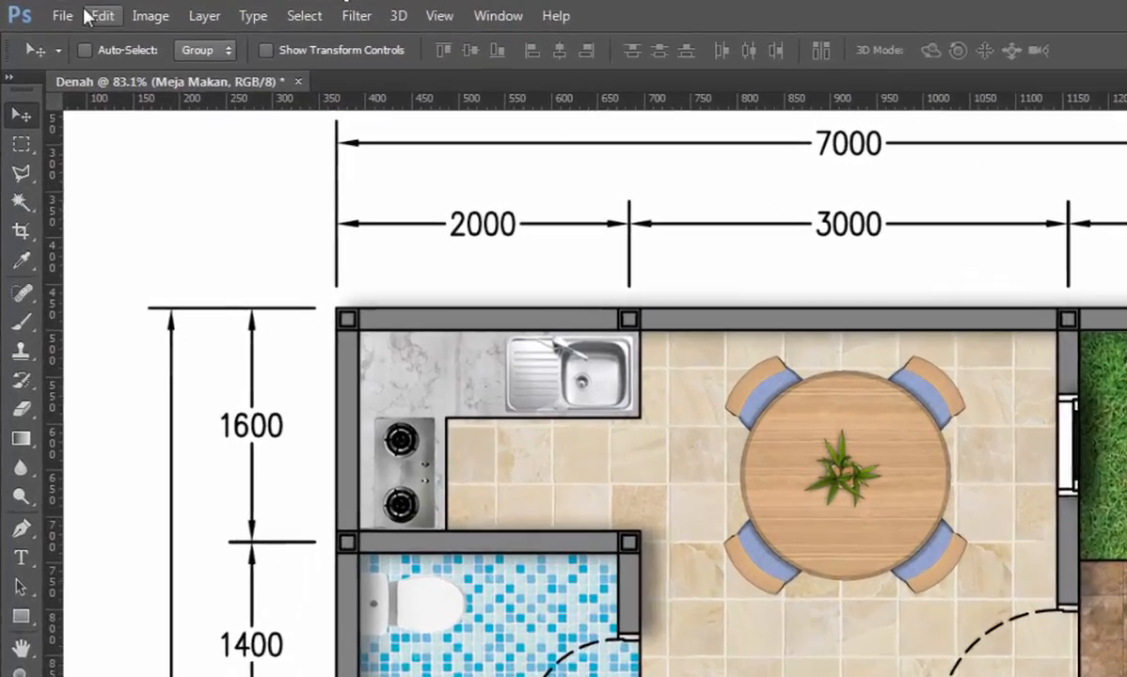
Open the Semak file from the Lib folder and copy the flowering shrubs onto the upper edge of the back garden's grass.
click(38, 9)
click(124, 73)
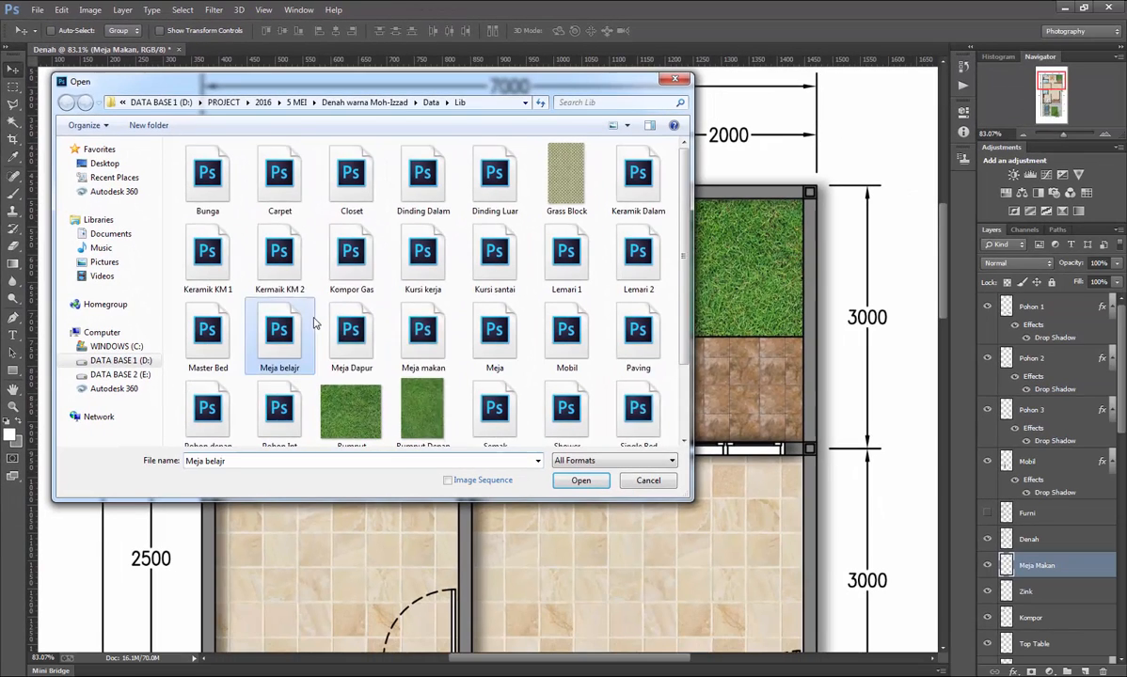
scroll(315, 323, down, 1)
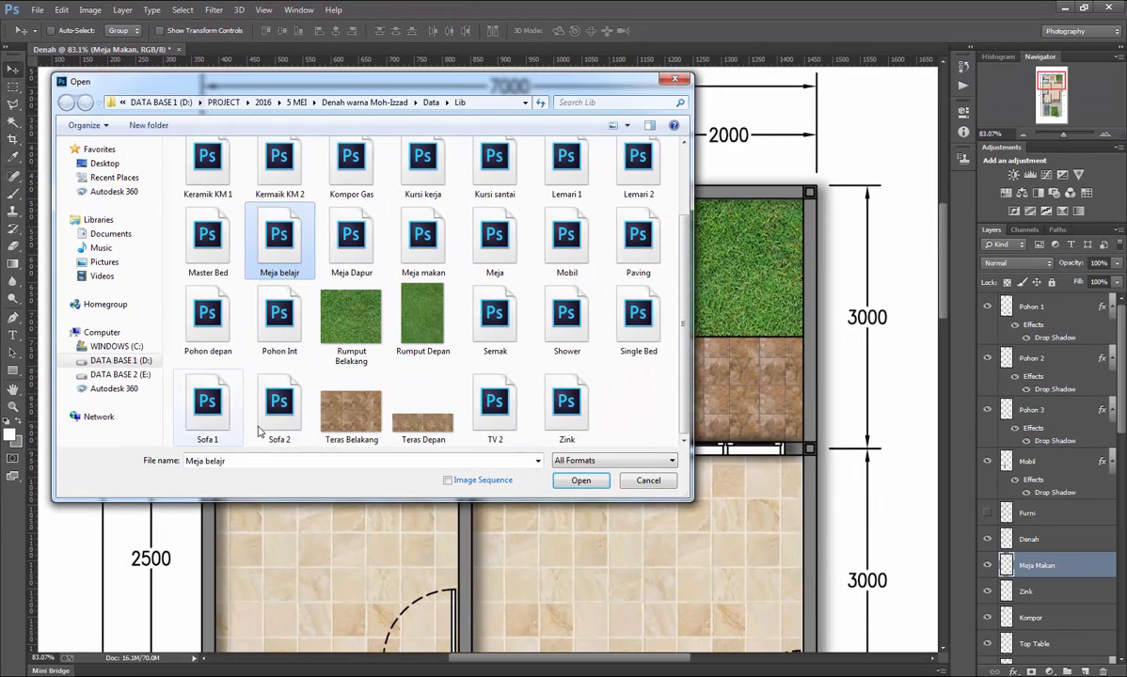
click(495, 315)
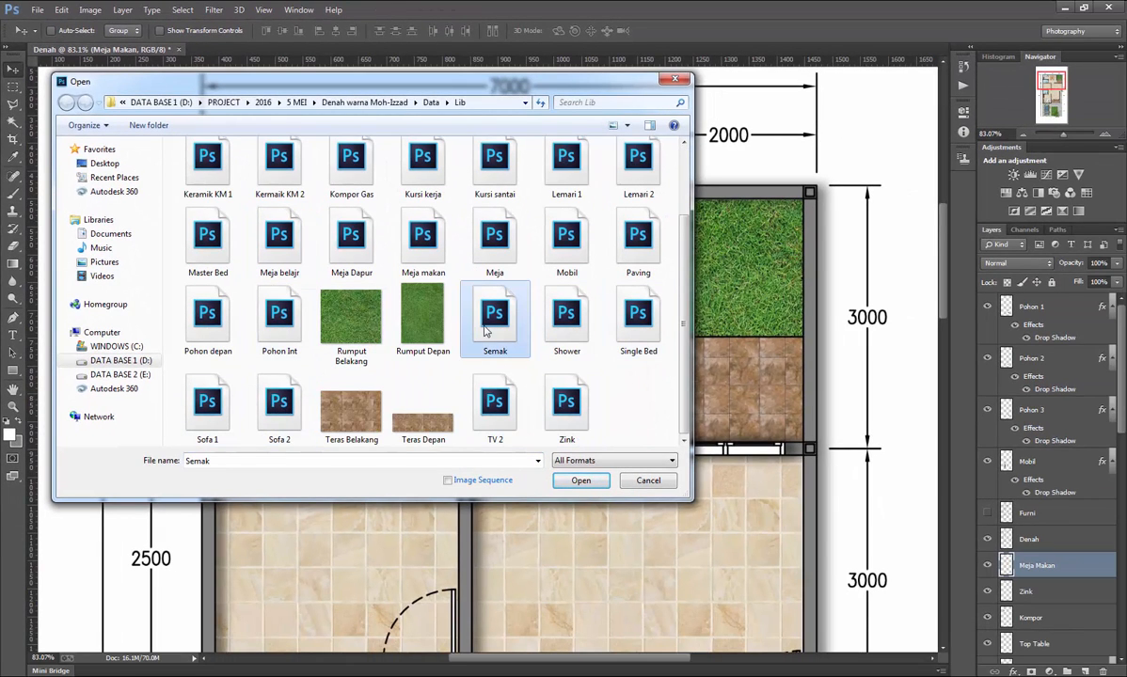
click(581, 480)
drag(102, 104, 770, 239)
click(223, 63)
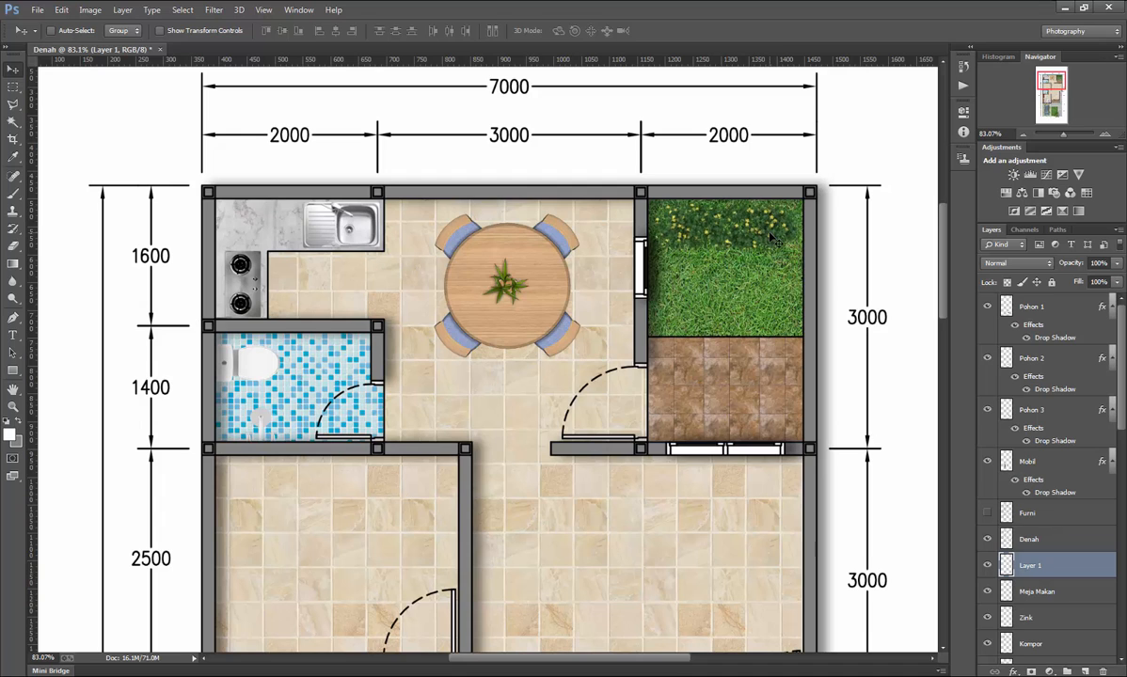
scroll(767, 281, down, 8)
drag(765, 284, 498, 150)
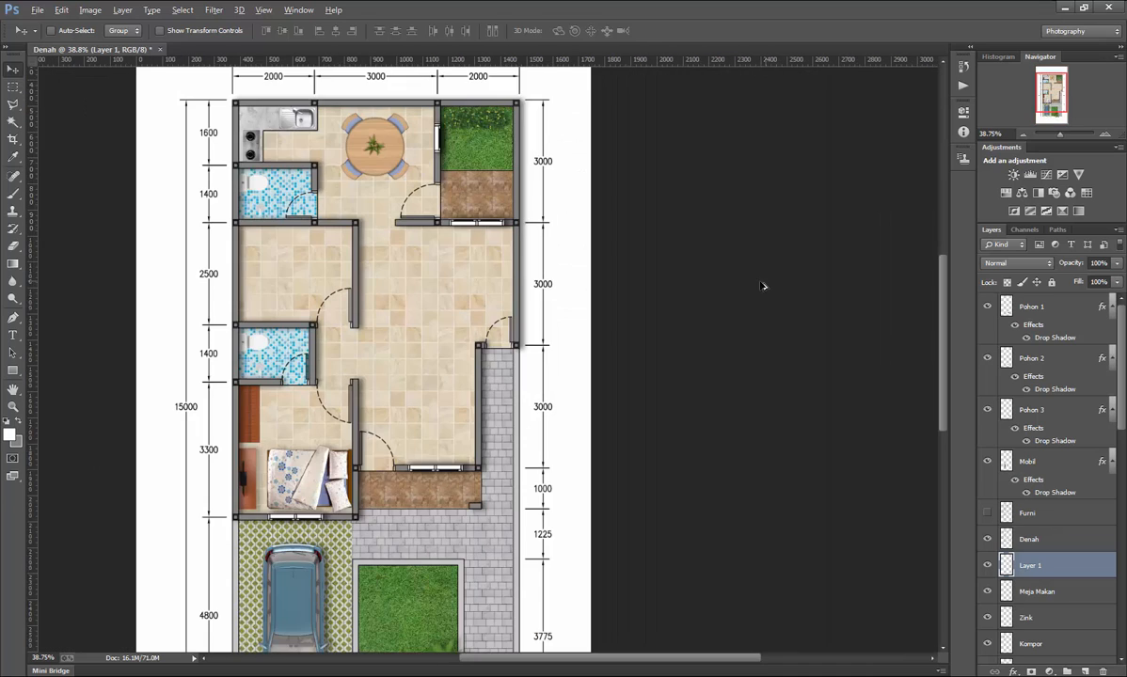
Open the Kursi santai file from the Lib folder.
scroll(506, 146, up, 1)
scroll(436, 114, up, 3)
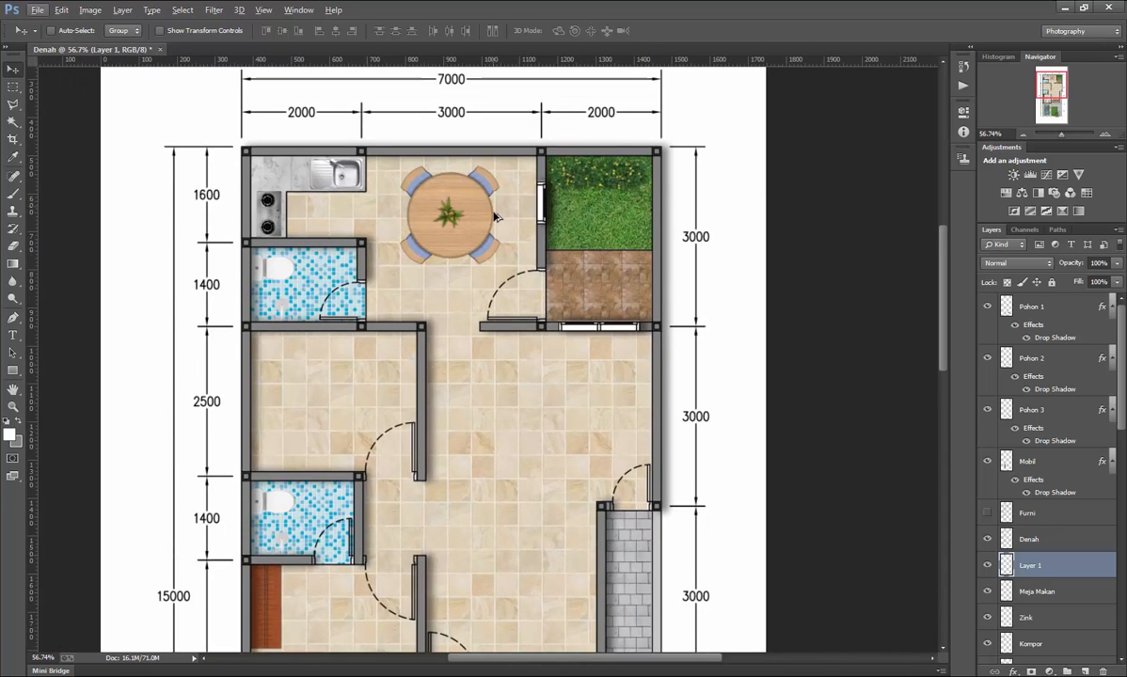
scroll(496, 221, up, 1)
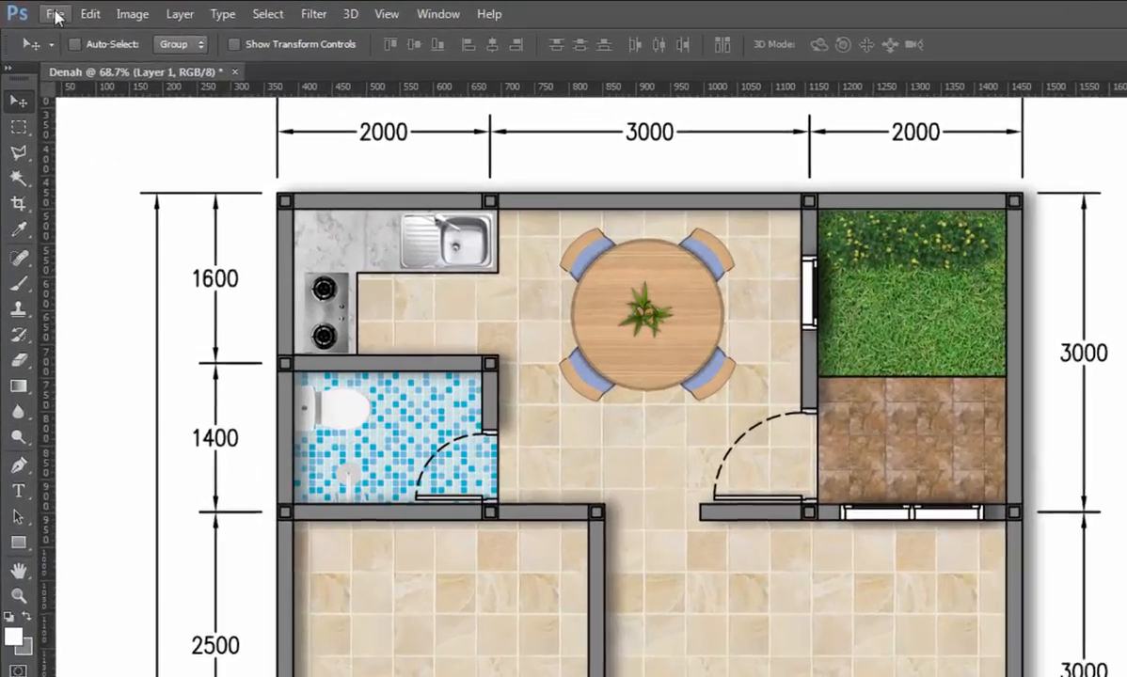
click(37, 9)
click(47, 37)
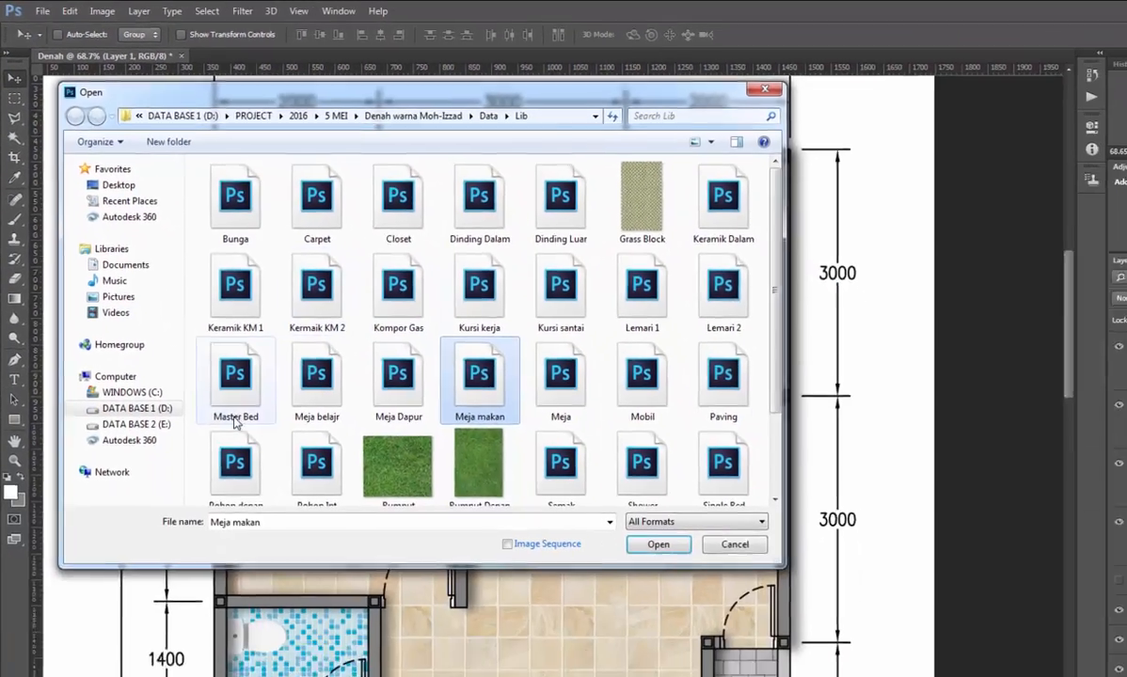
click(236, 412)
scroll(256, 369, down, 2)
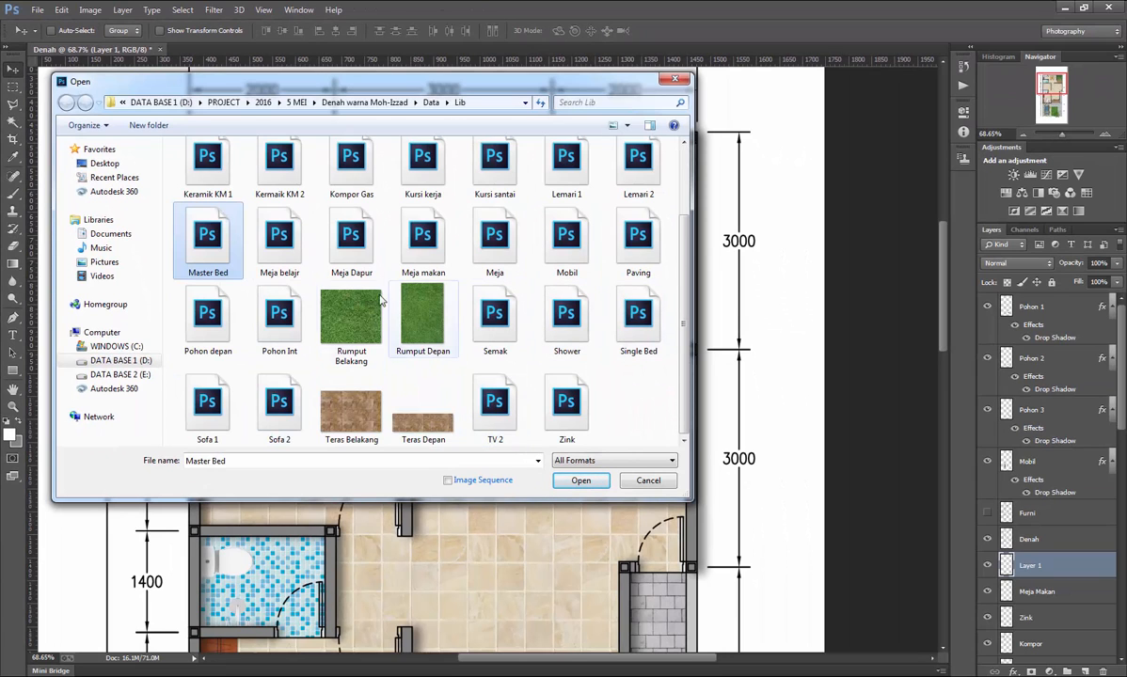
click(280, 405)
click(496, 179)
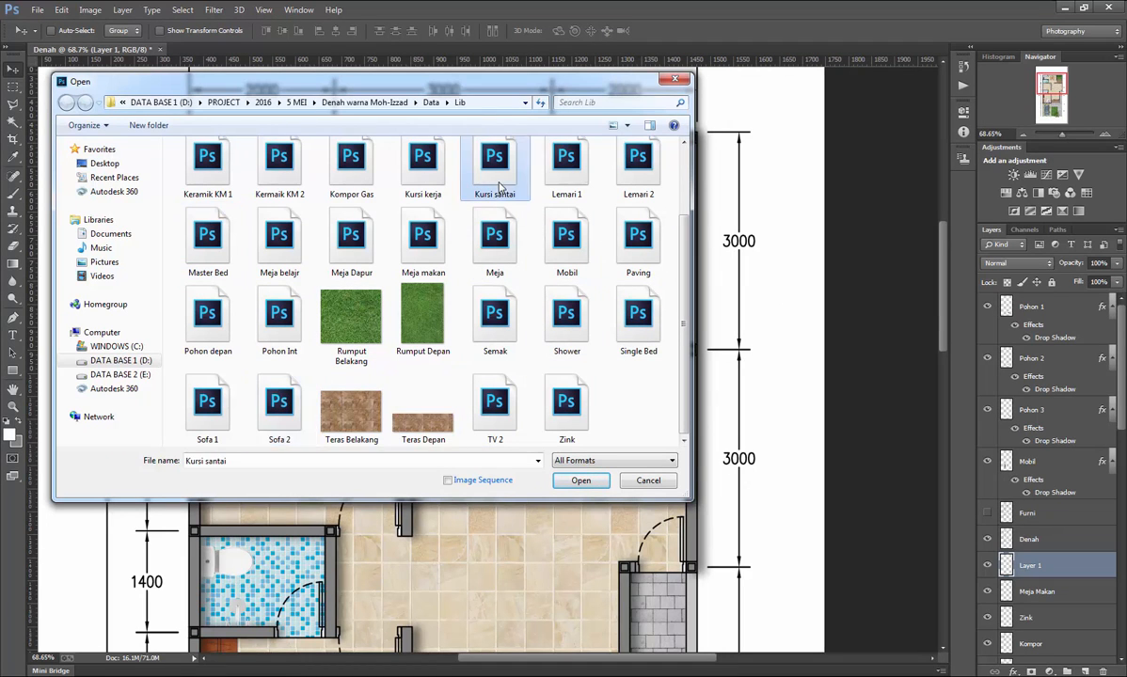
click(580, 481)
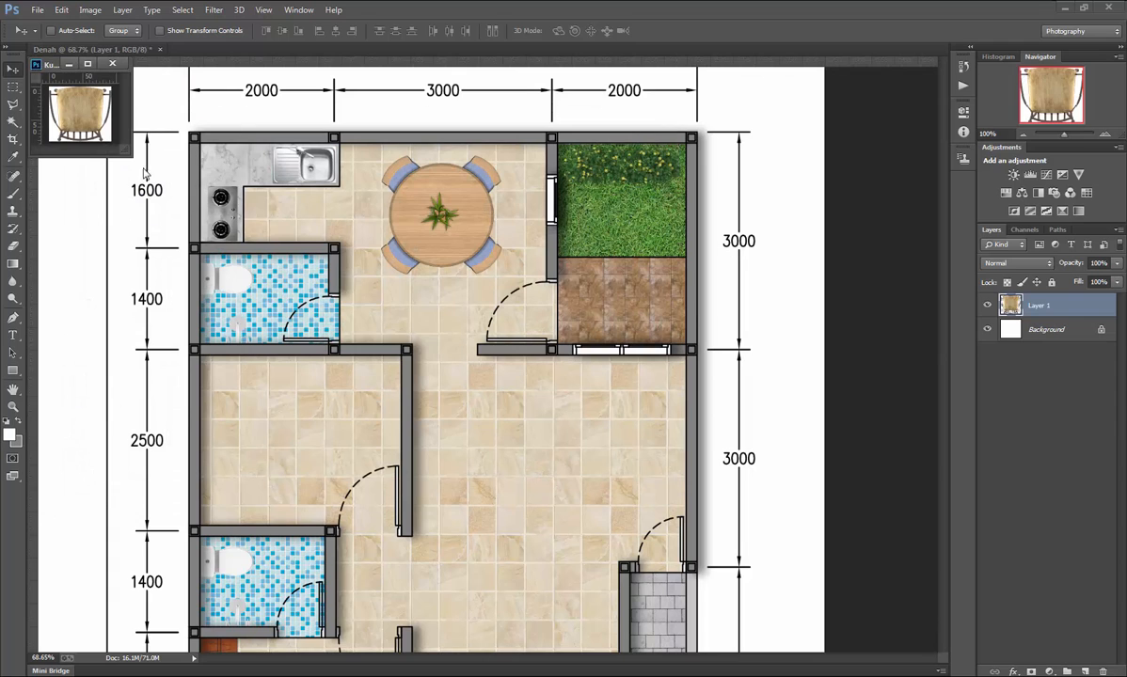
Copy the lounge chair onto the brown-tiled terrace beside the back garden's grass, close its source file, and fine-tune the chair's horizontal position.
drag(93, 118, 611, 317)
click(112, 64)
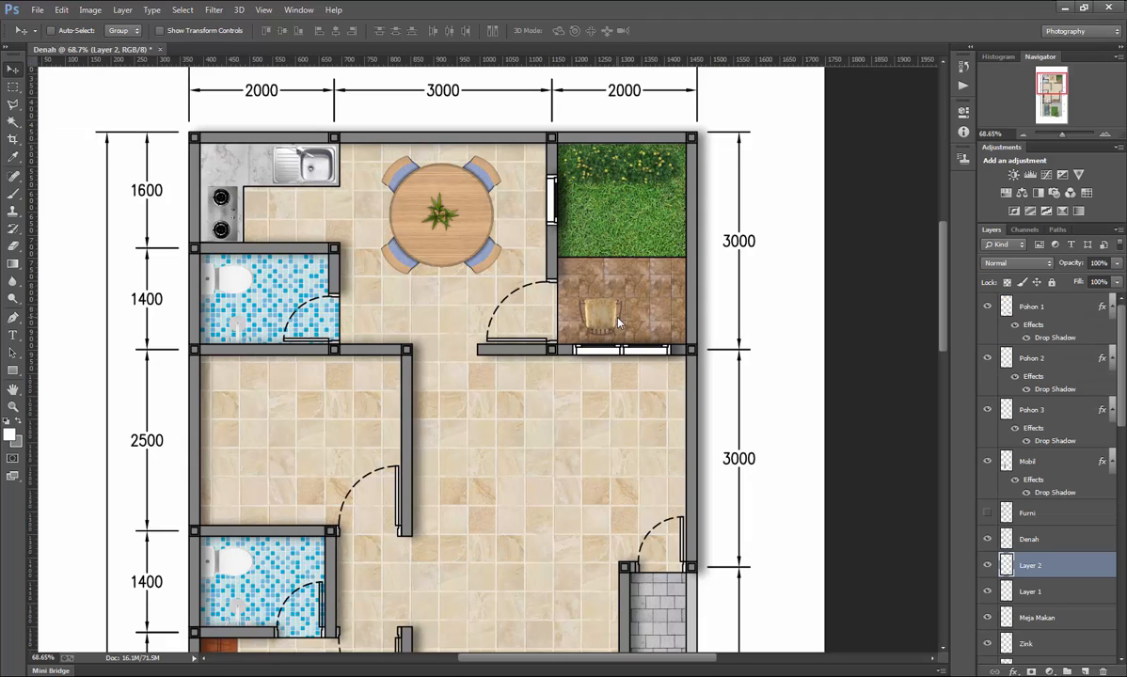
key(Left)
key(Left)
key(Left)
key(Left)
key(Left)
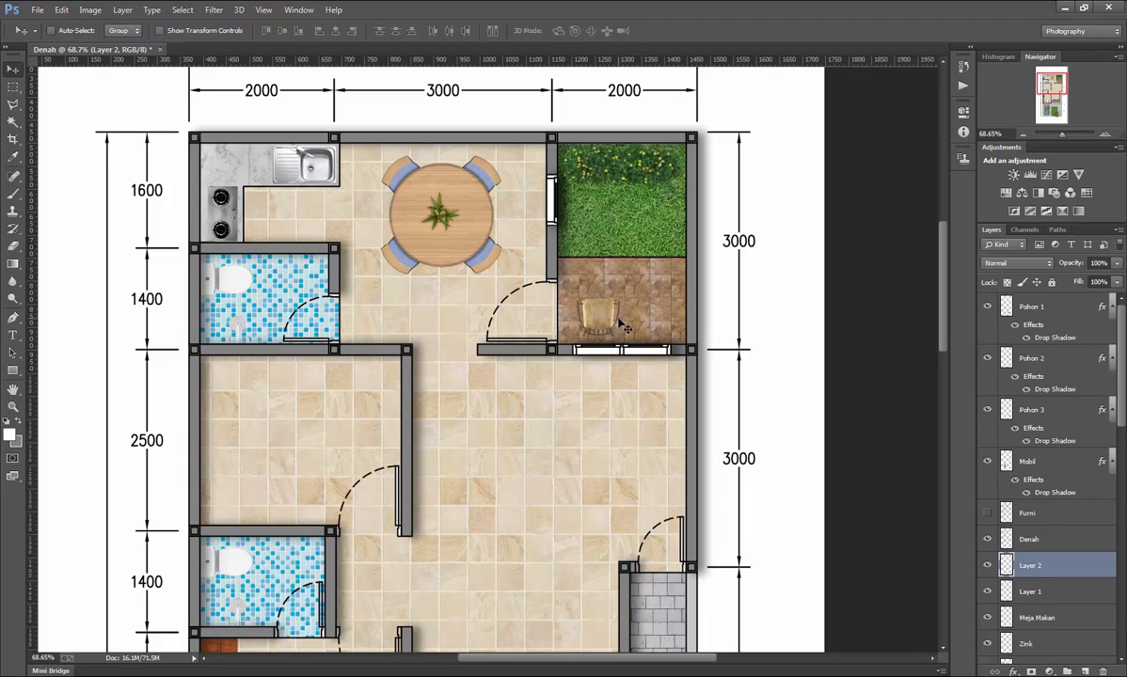
key(Right)
key(Right)
Rename the flowering shrubs' layer as Semak and the lounge chair's layer as Kursi santai.
click(1031, 592)
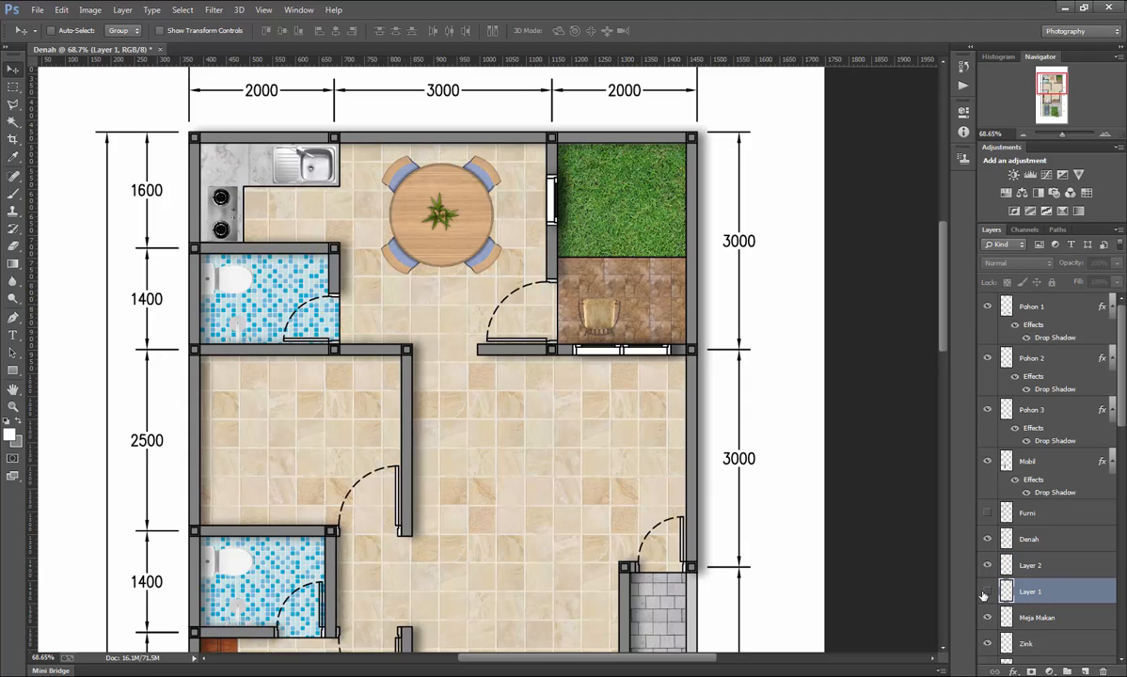
double_click(1029, 593)
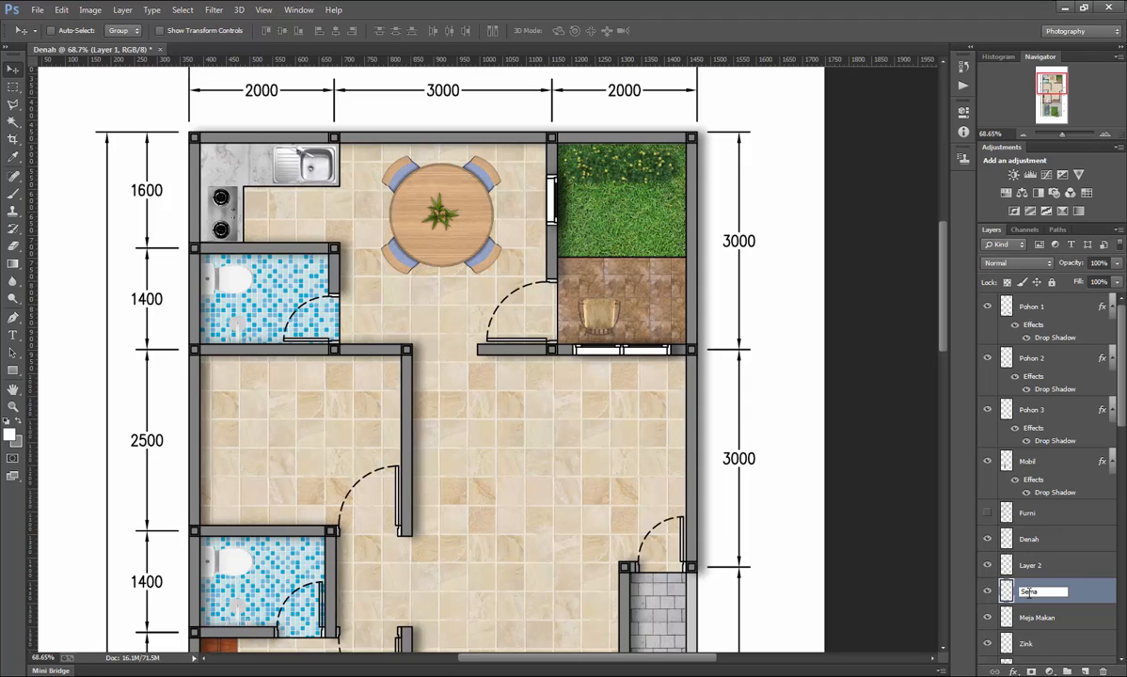
key(Return)
click(1031, 572)
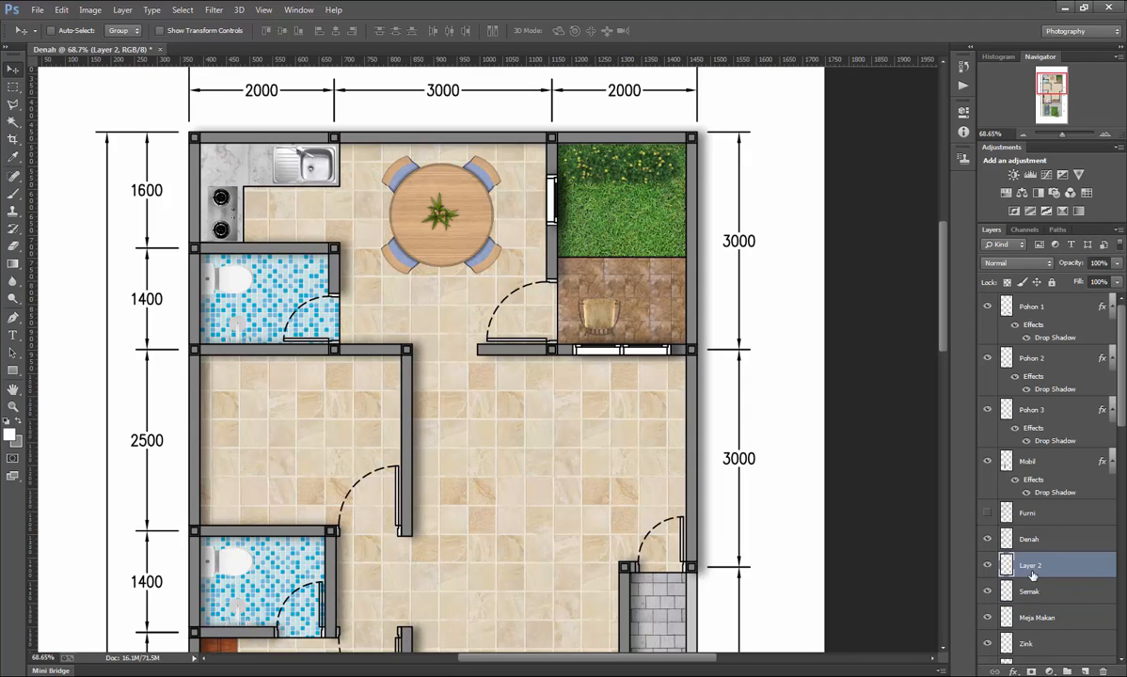
double_click(1031, 566)
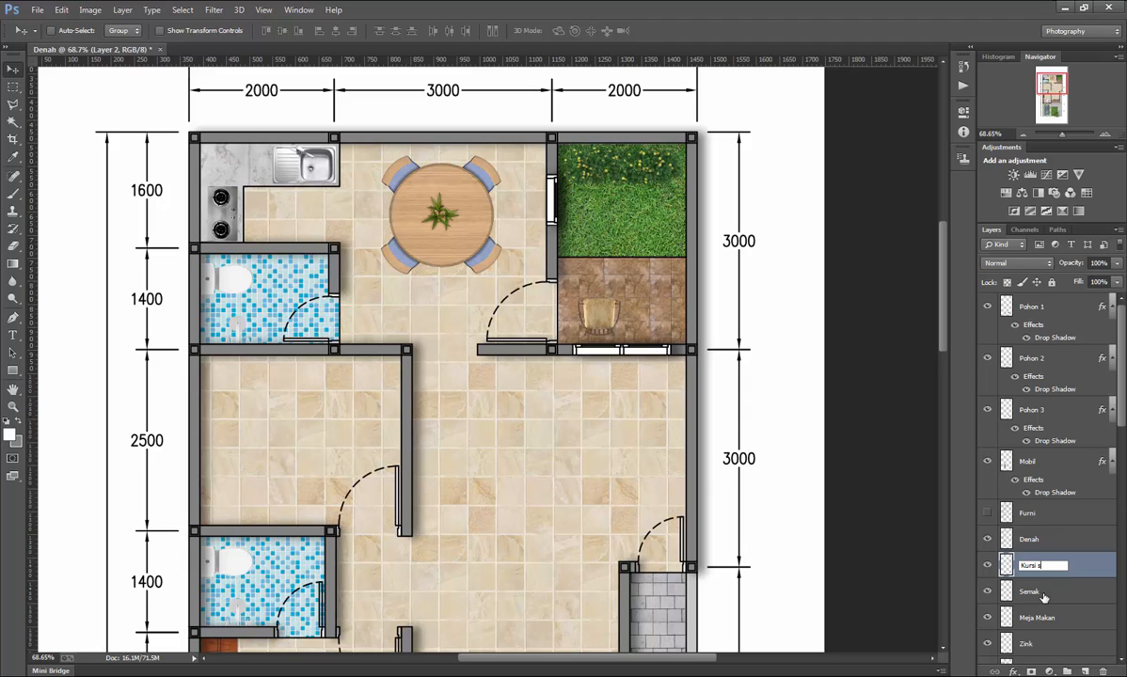
key(Return)
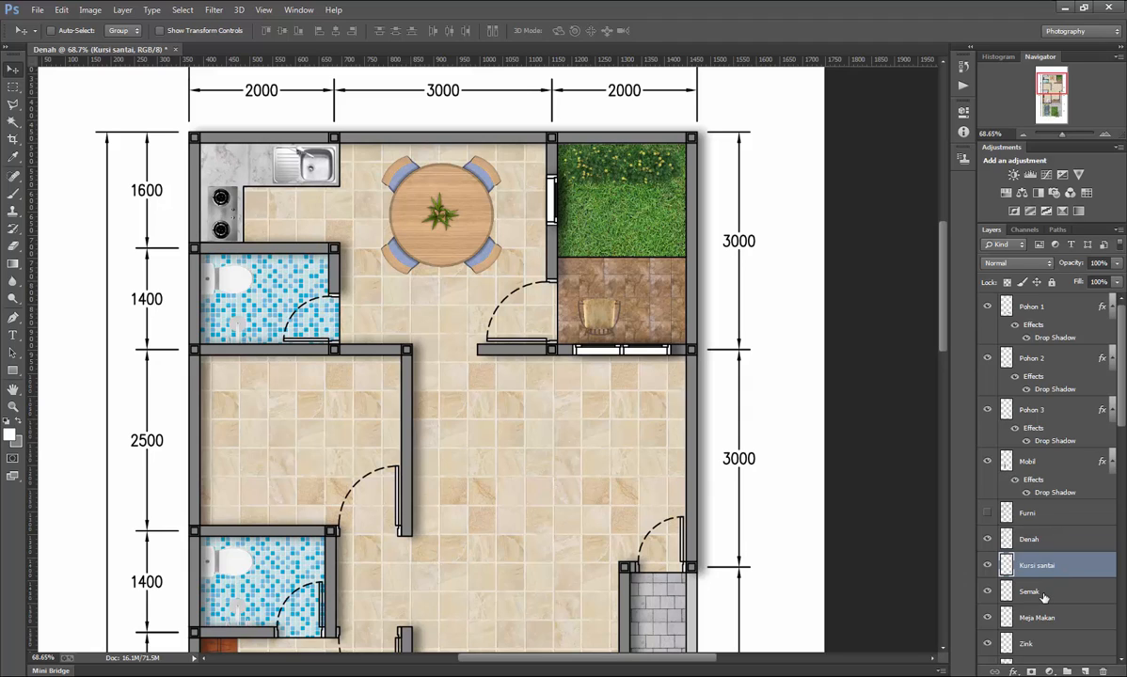
Duplicate the Kursi santai layer and shift the copy horizontally so a second chair stands to the right of the first on the back terrace.
key(ctrl+j)
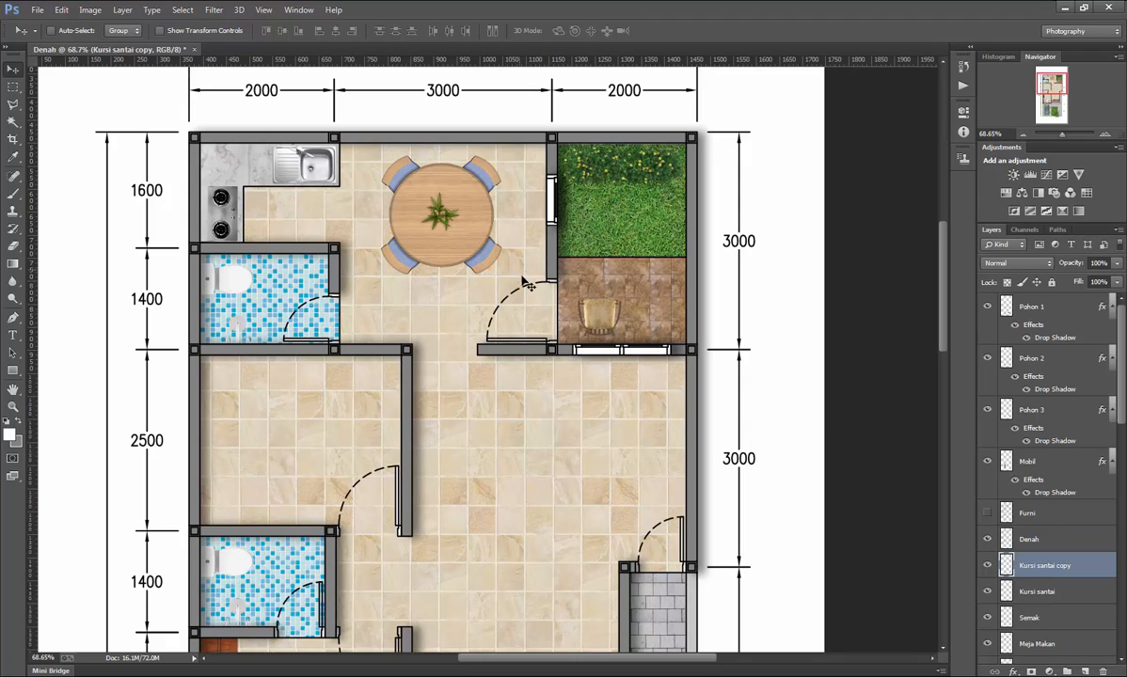
key(Right)
key(Right)
key(Right)
key(Right)
key(Right)
key(Right)
key(Right)
key(Right)
key(Right)
key(Right)
key(Right)
key(Right)
key(Right)
key(Right)
key(Right)
key(Right)
key(Right)
key(Right)
key(Right)
key(Right)
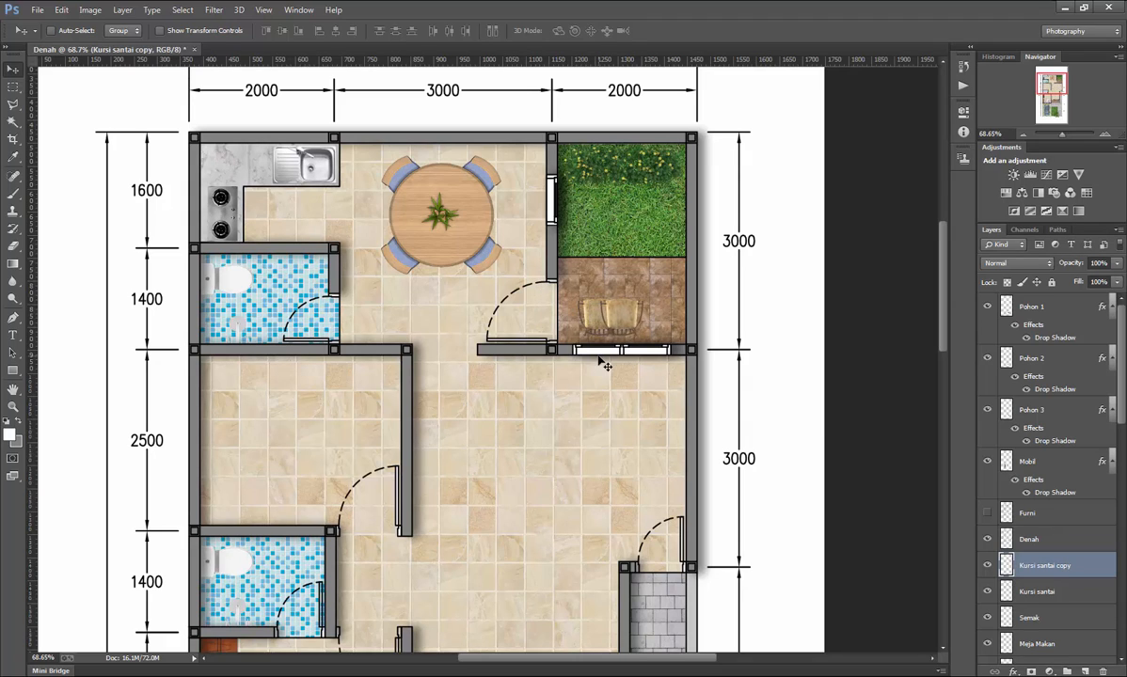
key(Right)
key(Right)
key(Right)
key(Right)
key(Right)
key(Right)
key(Right)
key(Right)
key(Right)
key(Right)
key(Right)
key(Right)
key(Right)
key(Right)
key(Right)
key(Right)
key(Right)
key(Right)
key(Right)
key(Right)
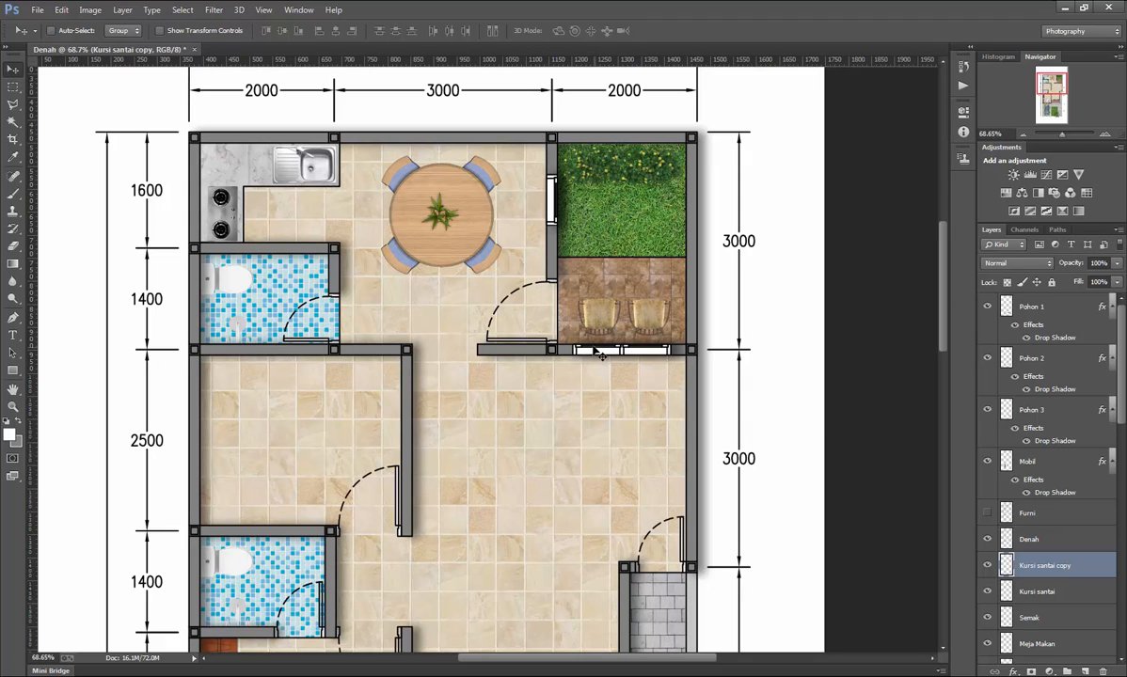
key(Right)
key(Right)
key(Right)
key(Left)
key(Left)
Scale both lounge chairs up slightly together and shift them a little to the left on the back terrace.
scroll(603, 295, down, 6)
scroll(634, 312, up, 7)
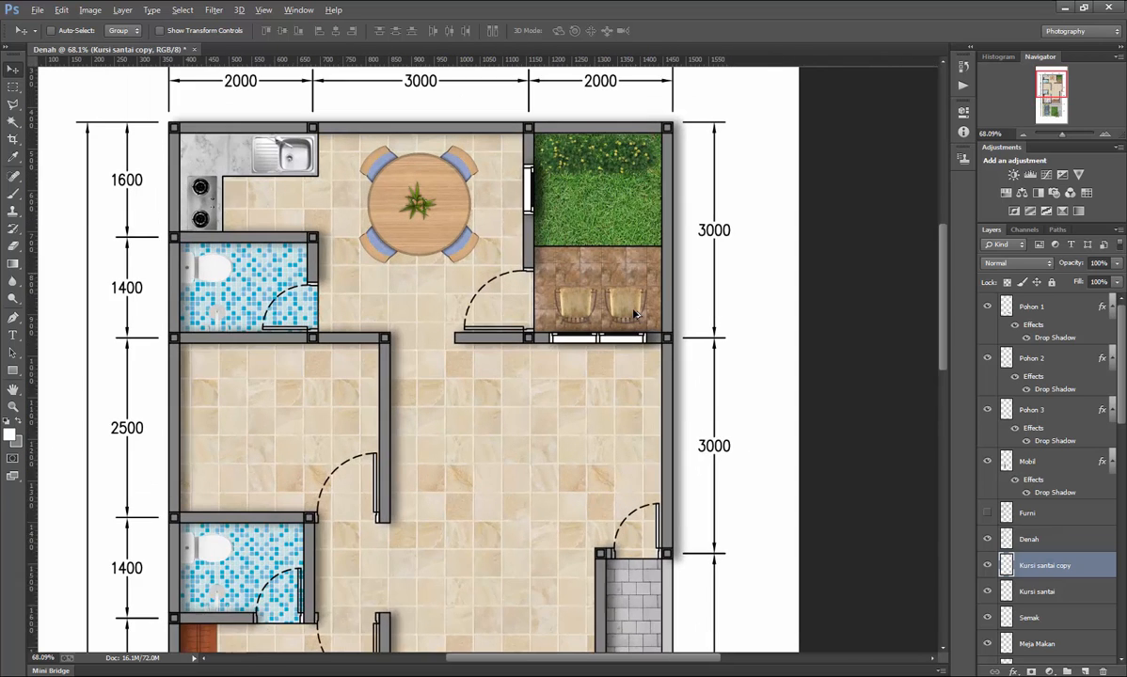
scroll(634, 313, up, 1)
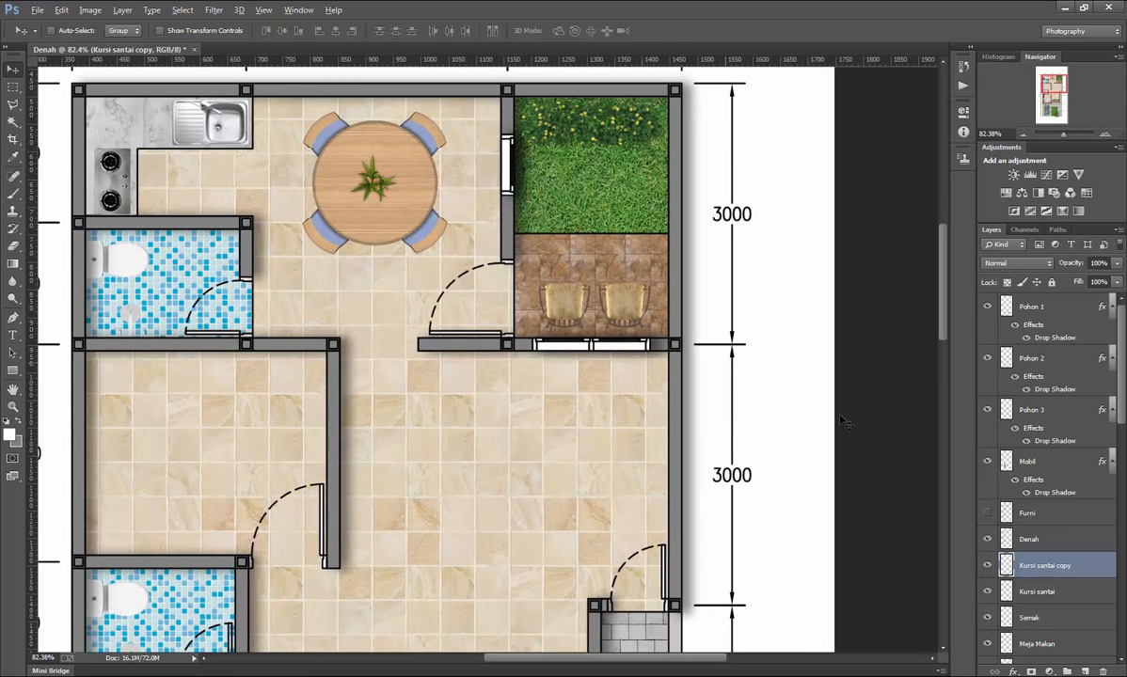
shift+click(1035, 591)
key(ctrl+t)
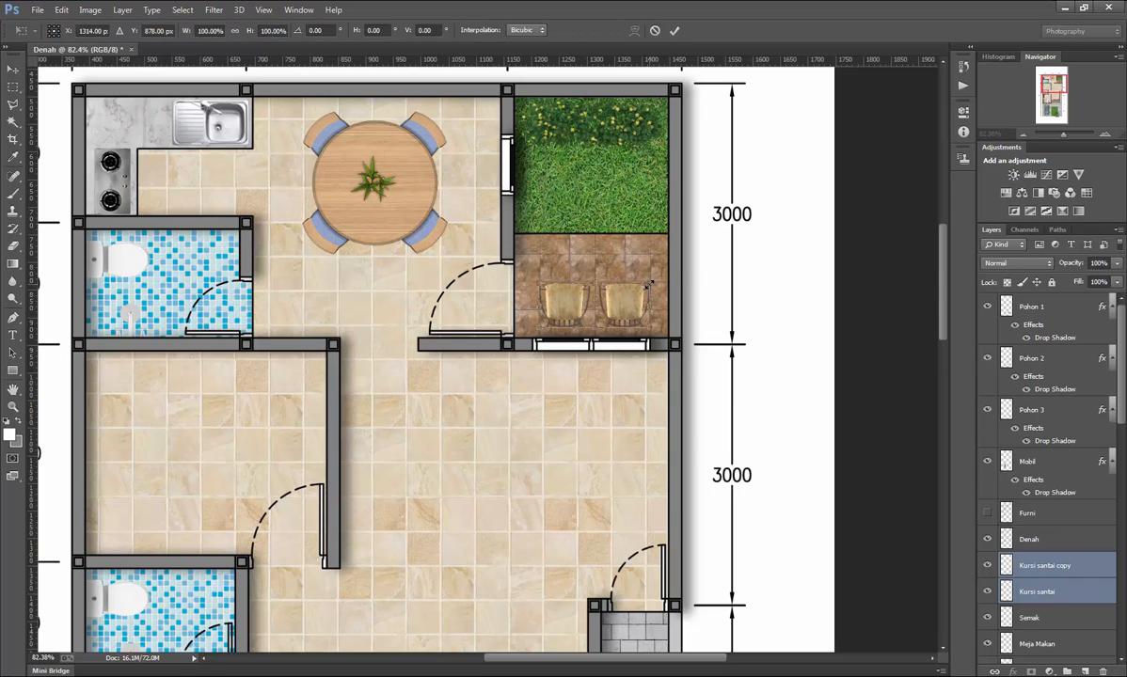
drag(649, 285, 658, 280)
key(Return)
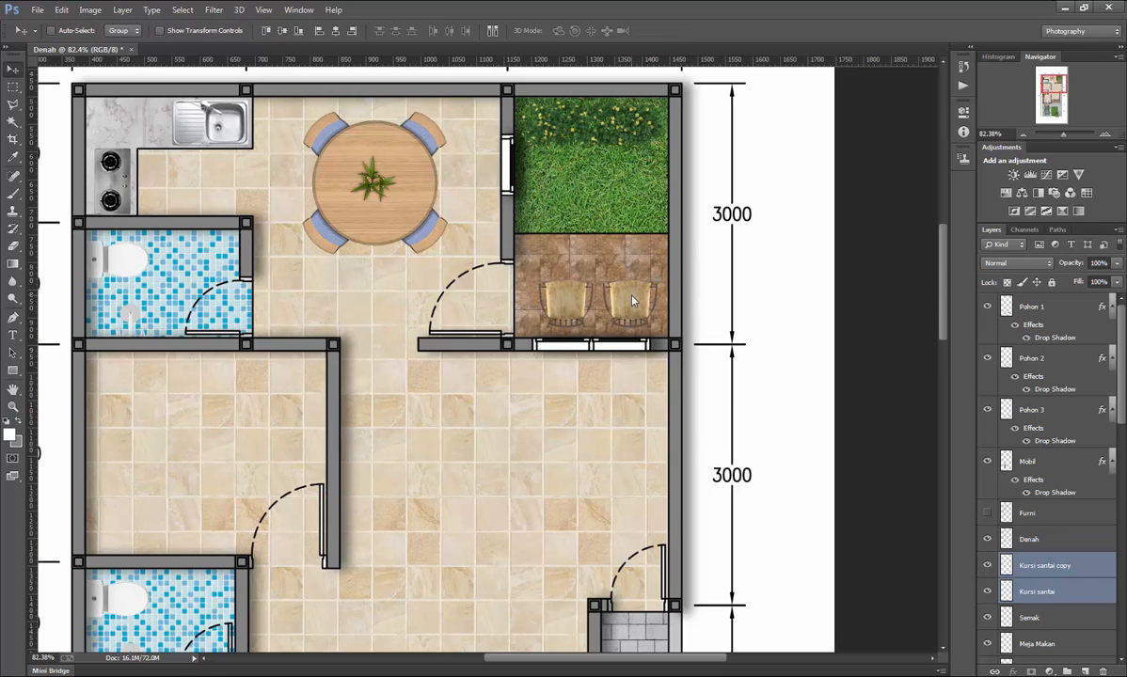
key(Left)
key(shift+Left)
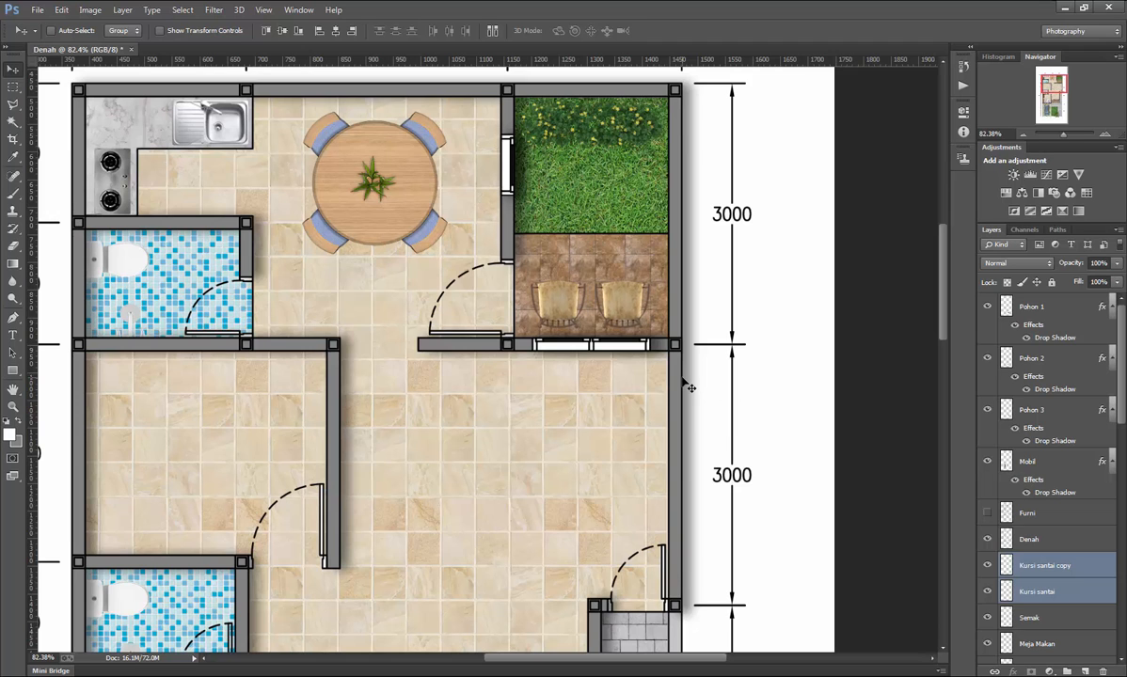
Open the Single Bed file from the Lib folder, copy the bed into the middle bedroom's upper-left corner, and close the source file.
scroll(663, 369, down, 6)
scroll(625, 335, up, 3)
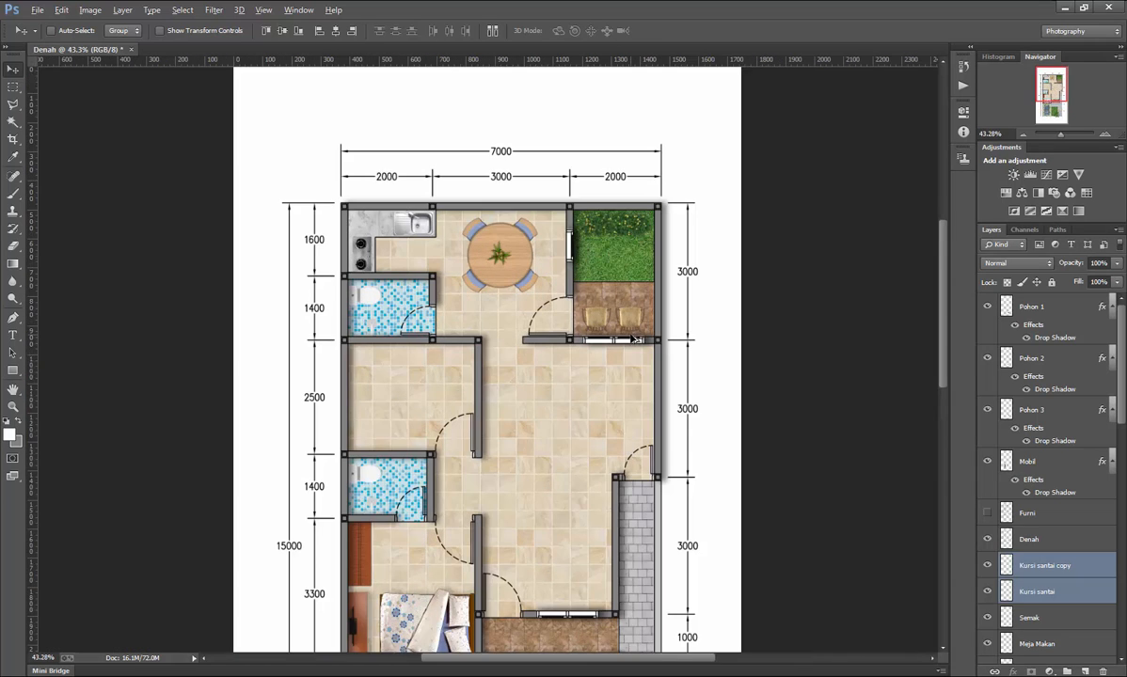
scroll(625, 335, down, 2)
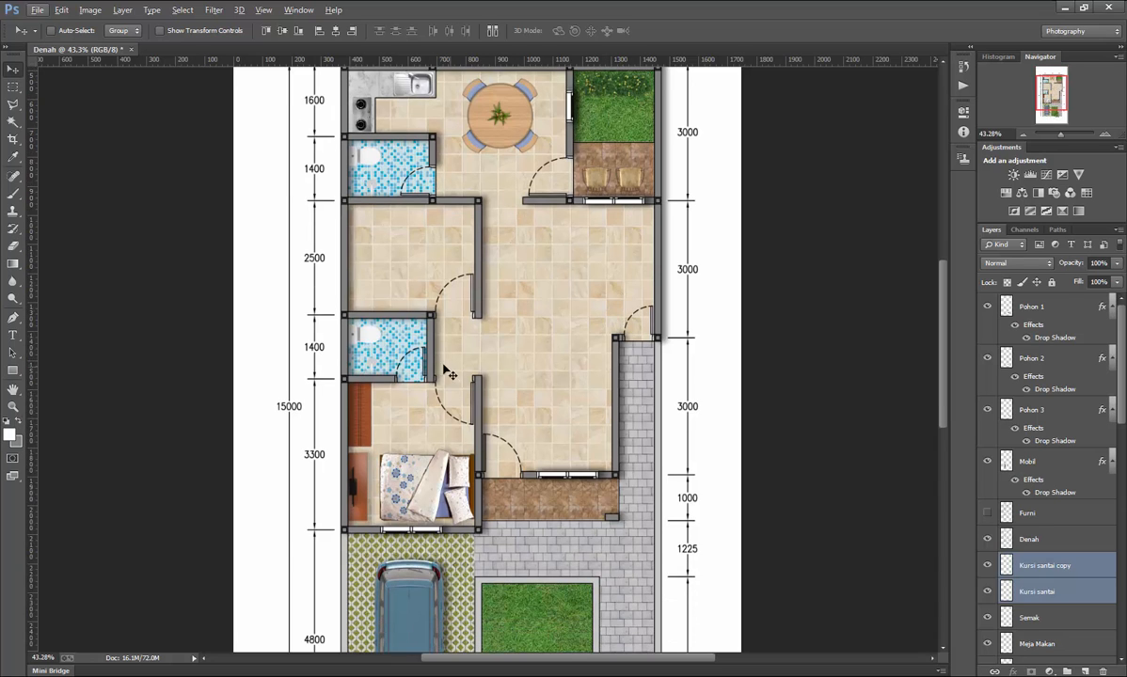
scroll(418, 303, up, 3)
scroll(412, 299, up, 2)
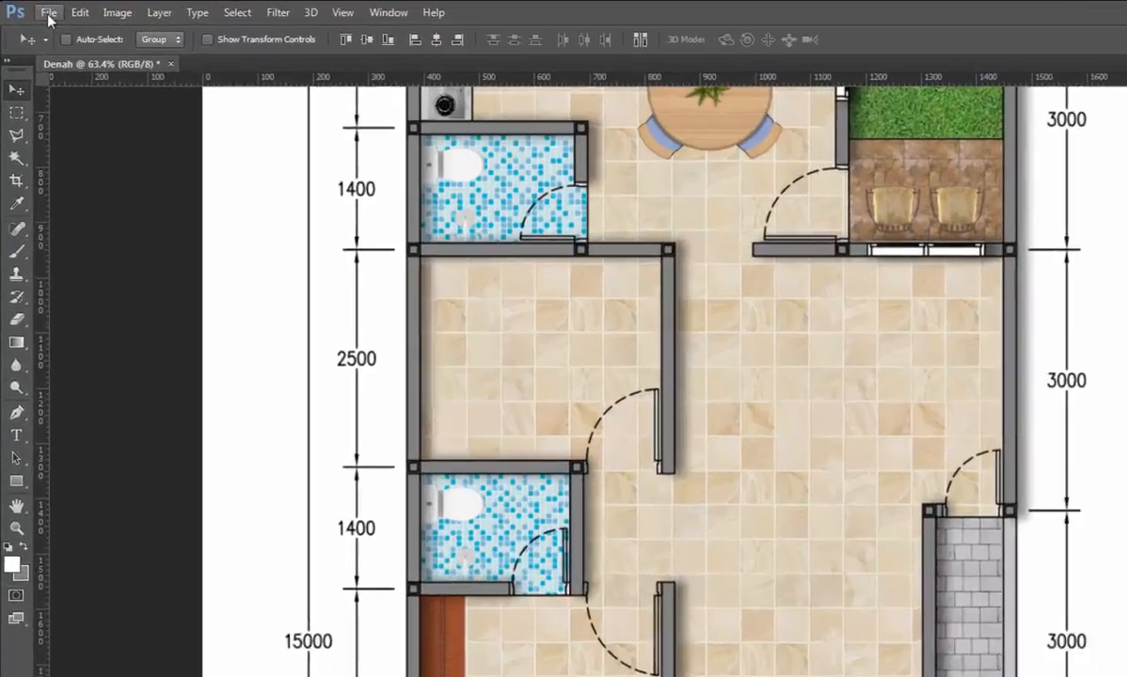
click(37, 10)
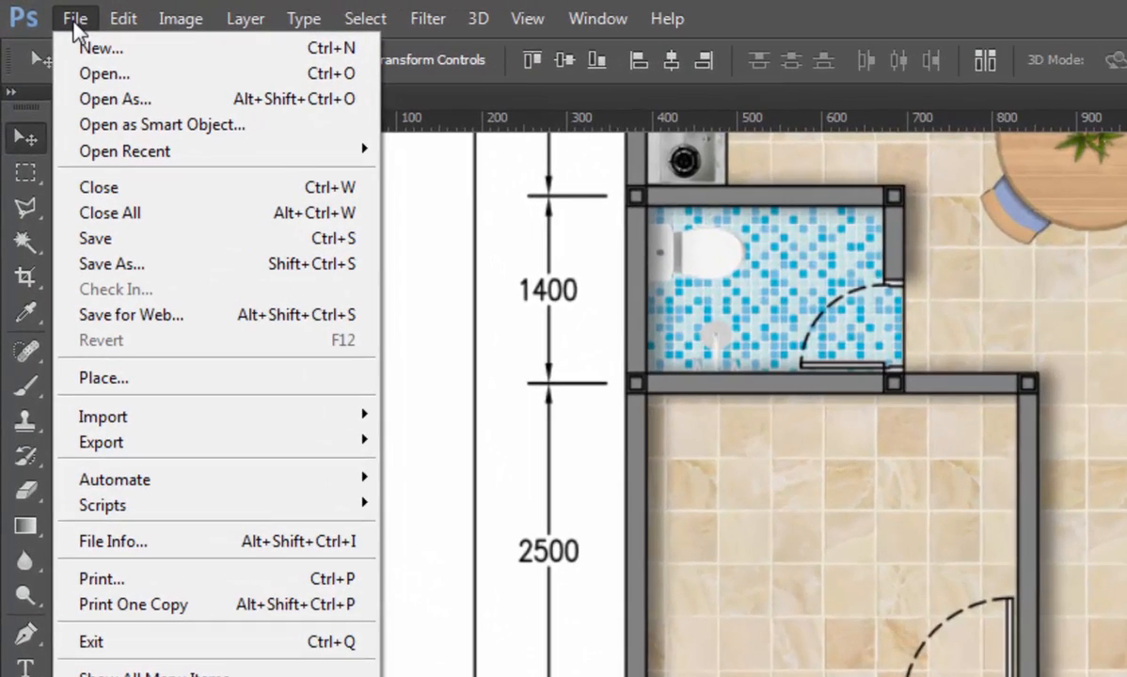
click(165, 75)
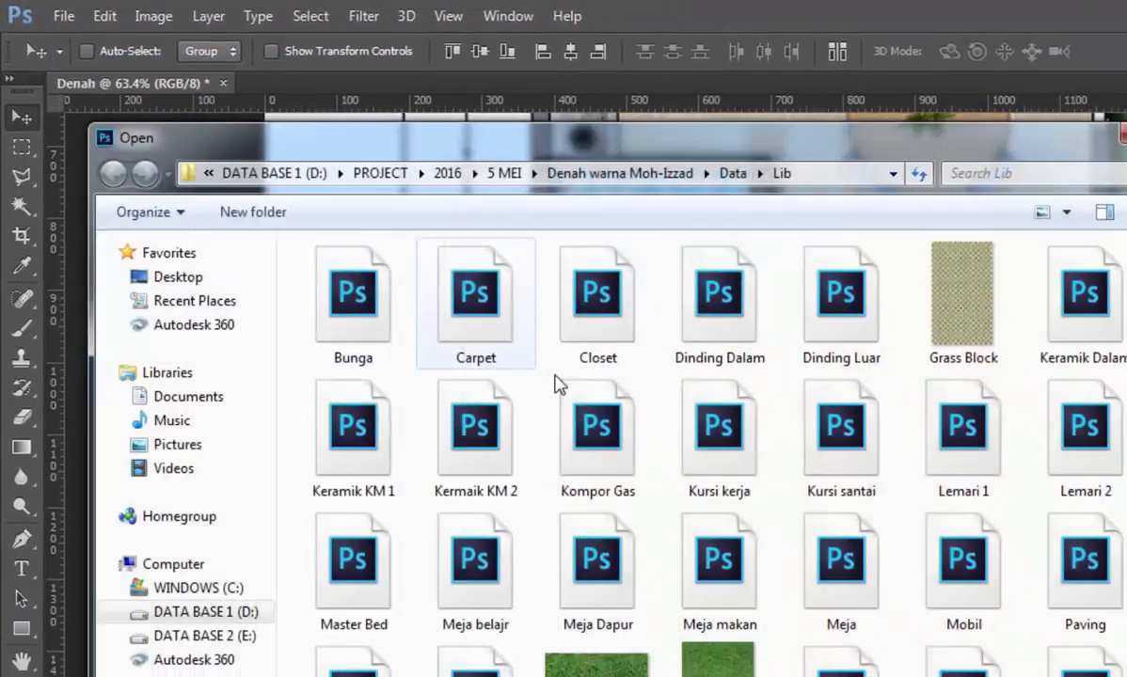
click(718, 560)
scroll(561, 509, down, 2)
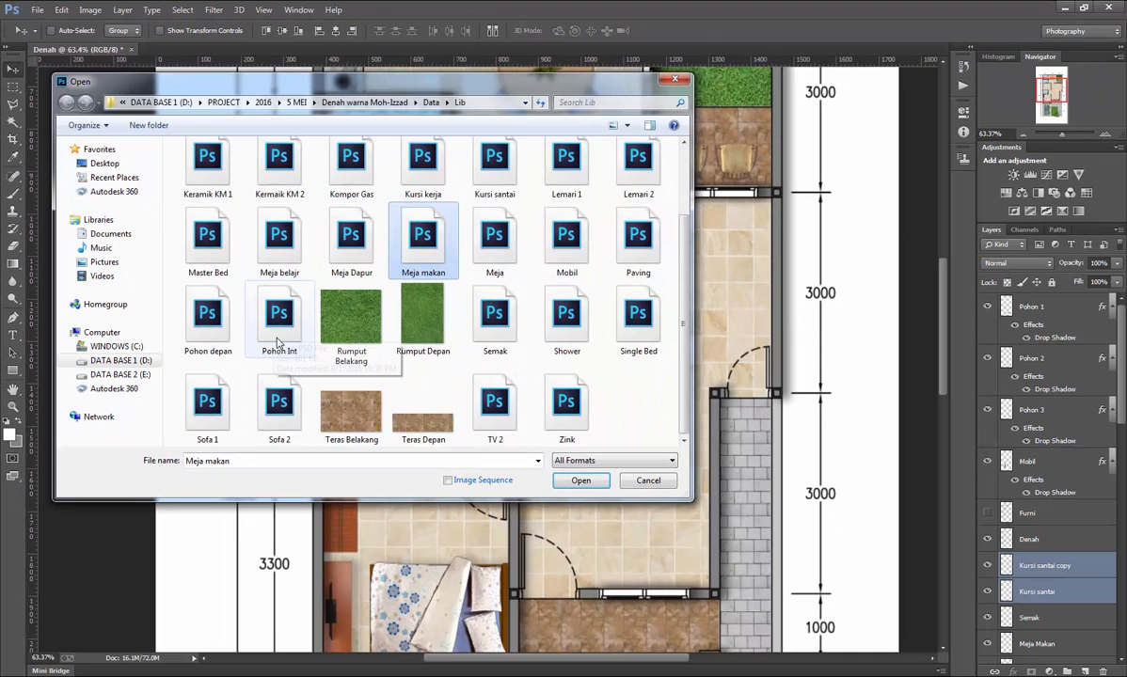
double_click(633, 341)
drag(97, 127, 346, 179)
click(164, 64)
scroll(358, 236, up, 6)
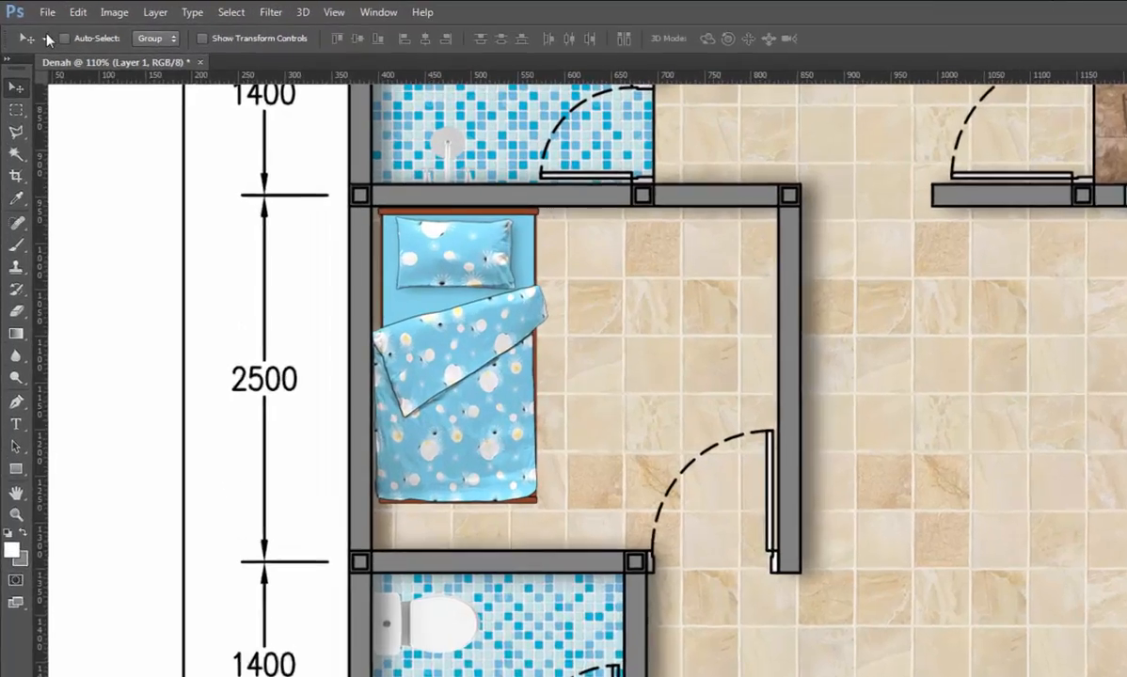
Open the Meja belajr file from the Lib folder, copy the study desk beside the single bed's headboard, and close the source file.
click(38, 10)
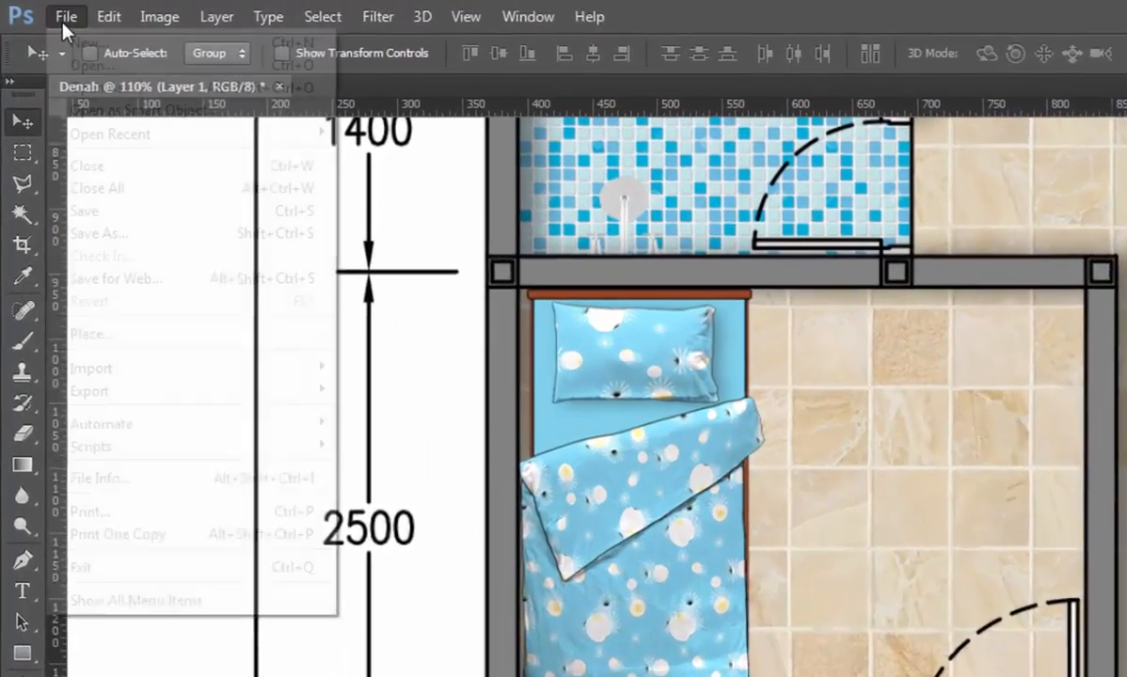
click(42, 43)
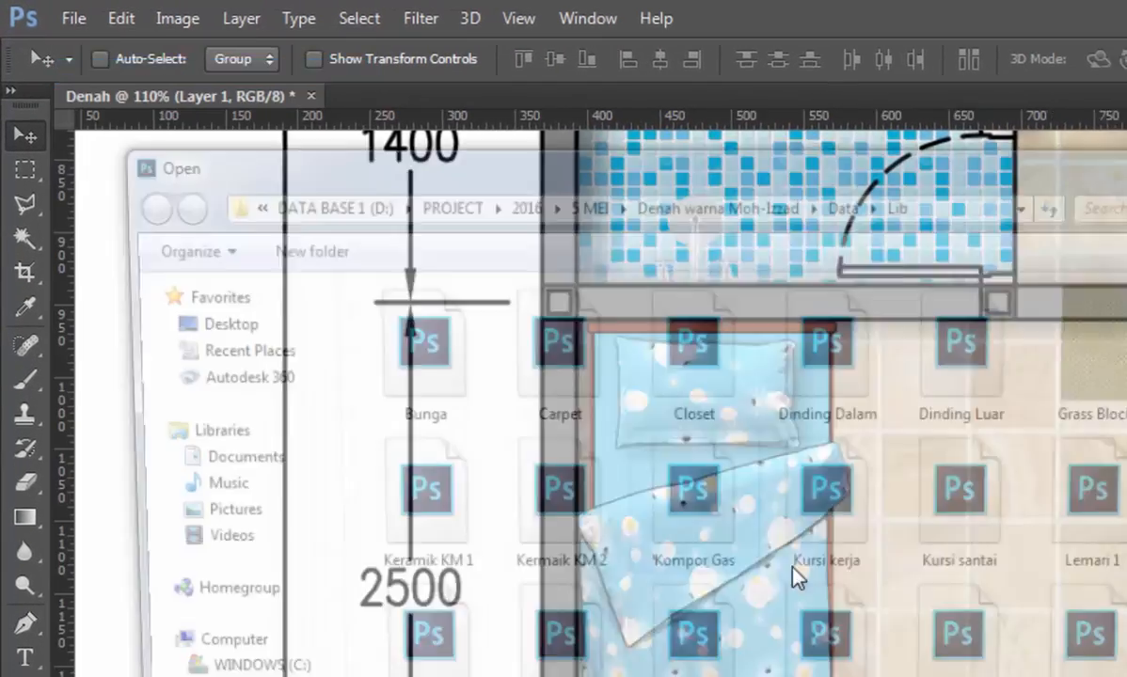
click(790, 633)
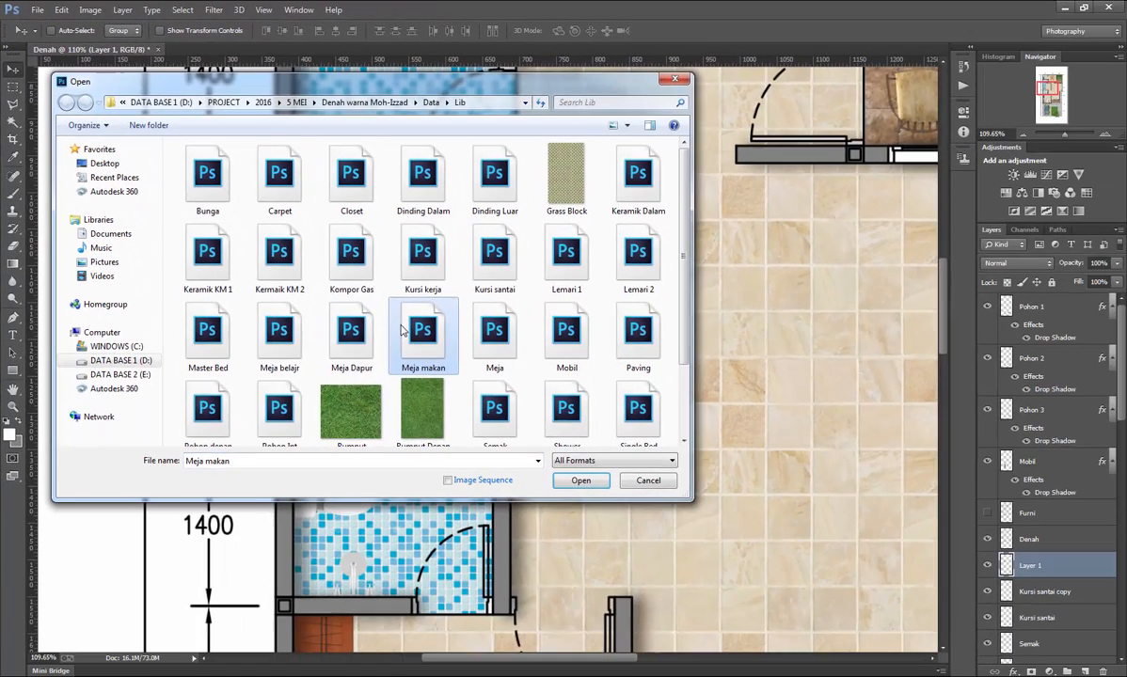
click(299, 338)
click(574, 484)
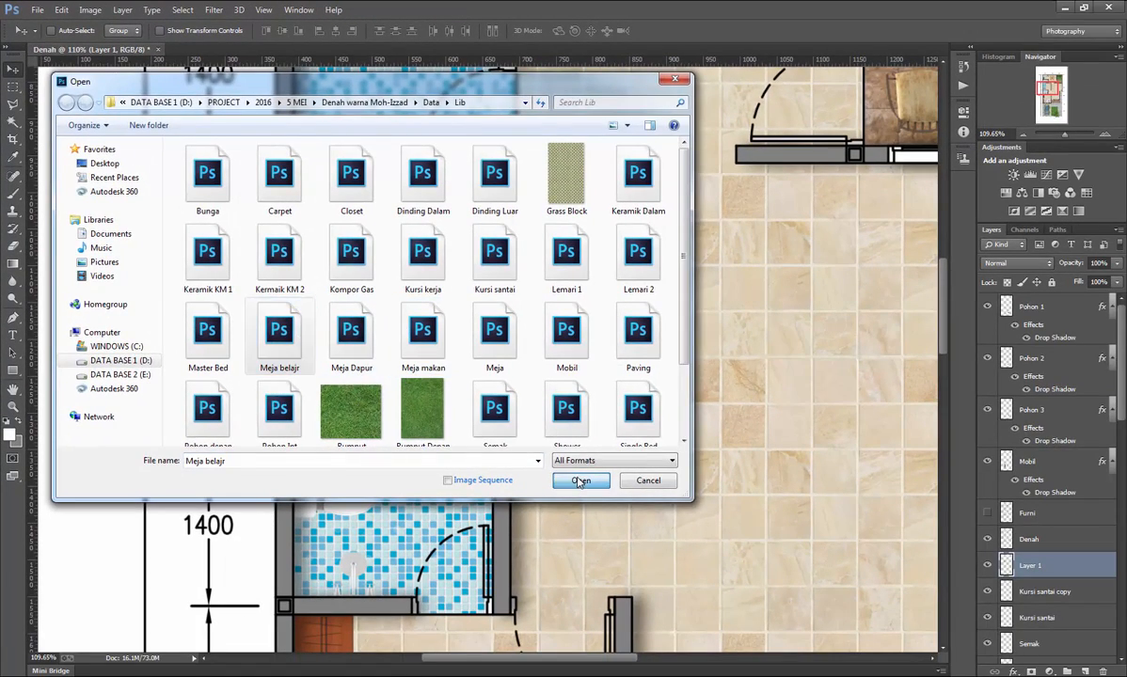
drag(489, 234, 472, 192)
click(126, 64)
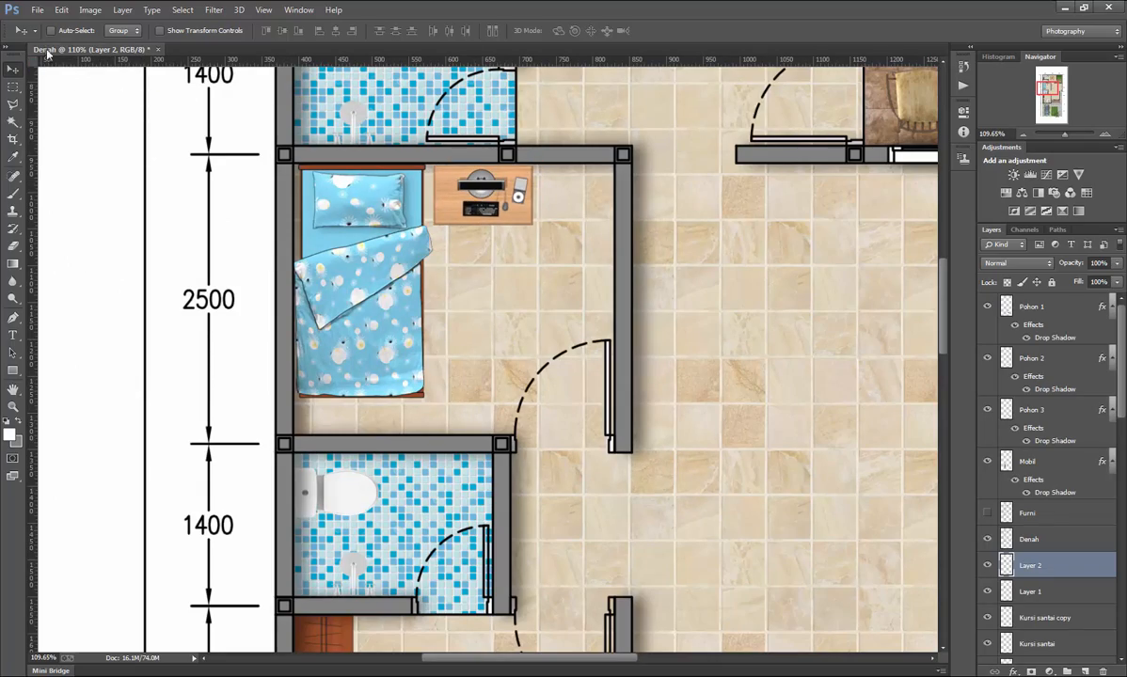
Open the Lemari 2 file from the Lib folder and copy the wardrobe into the middle bedroom beside its right wall.
click(38, 9)
click(57, 41)
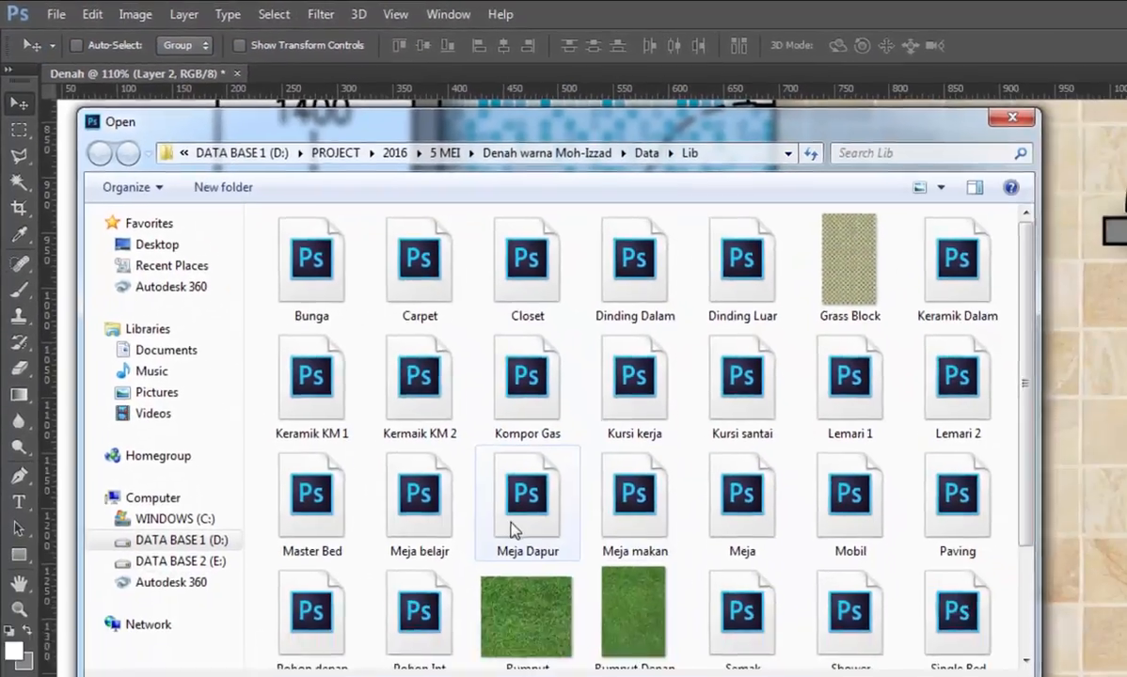
click(704, 654)
scroll(351, 282, down, 1)
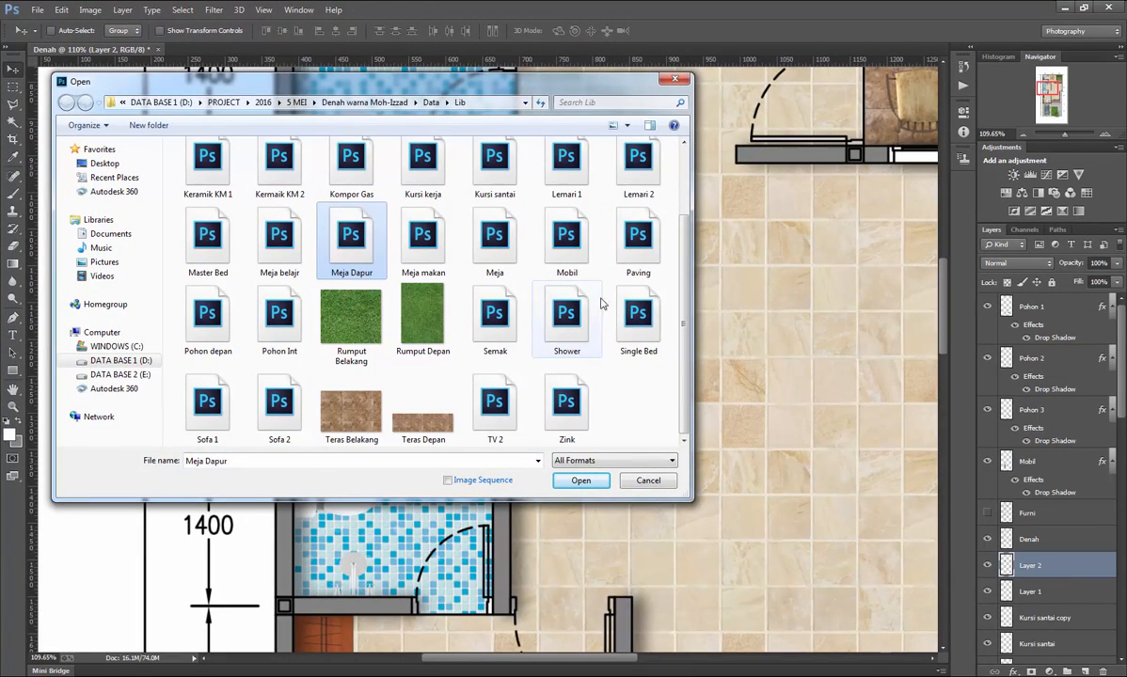
double_click(637, 158)
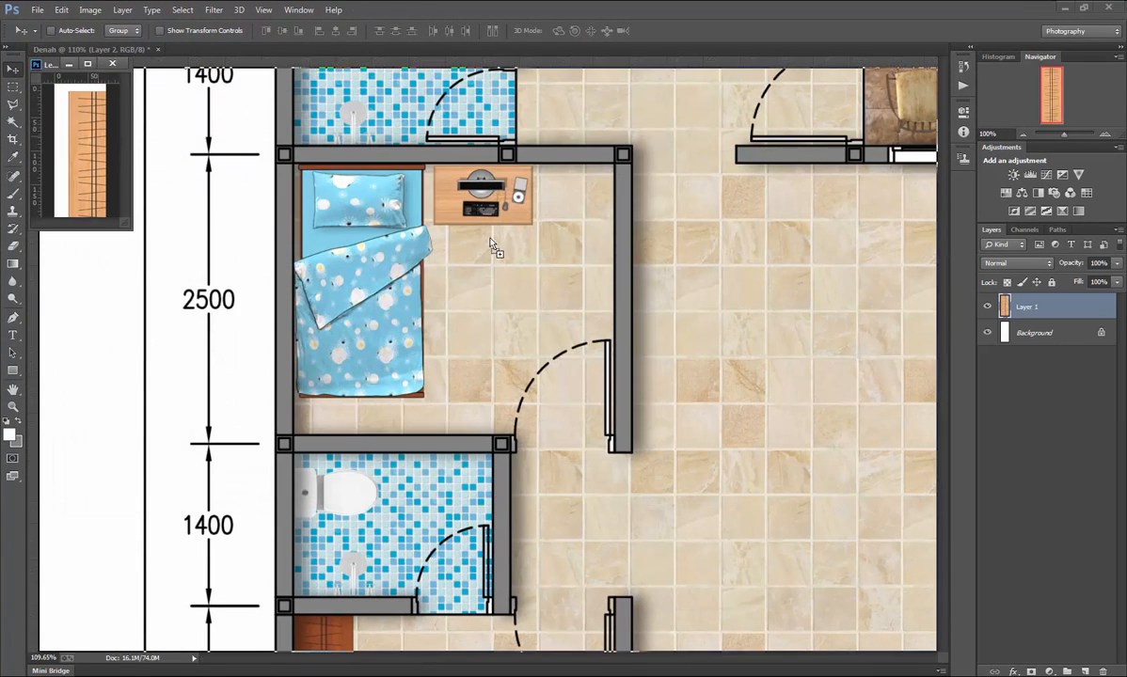
drag(489, 247, 604, 225)
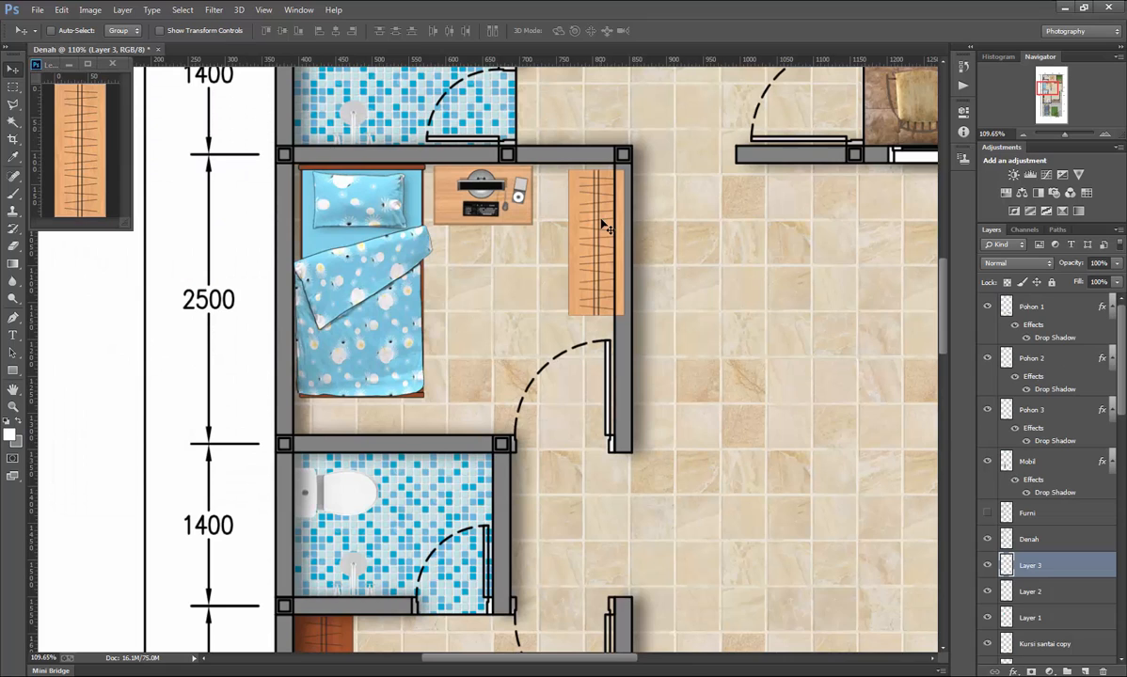
Nudge the wardrobe left and up until it sits flush in the bedroom's upper-right corner, and close the source file.
key(Left)
key(Left)
key(Left)
key(Left)
key(Left)
key(Left)
key(Left)
key(Left)
key(Left)
key(Left)
key(Up)
key(Up)
key(Up)
key(Up)
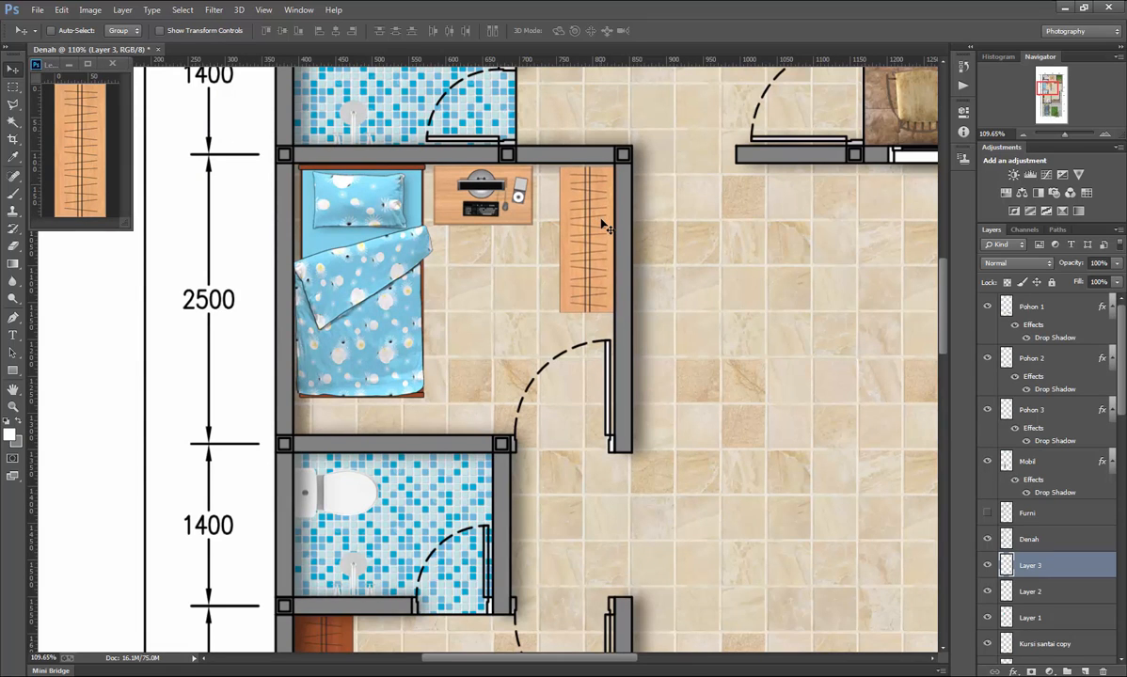
key(Left)
key(Left)
key(Left)
key(Up)
key(Up)
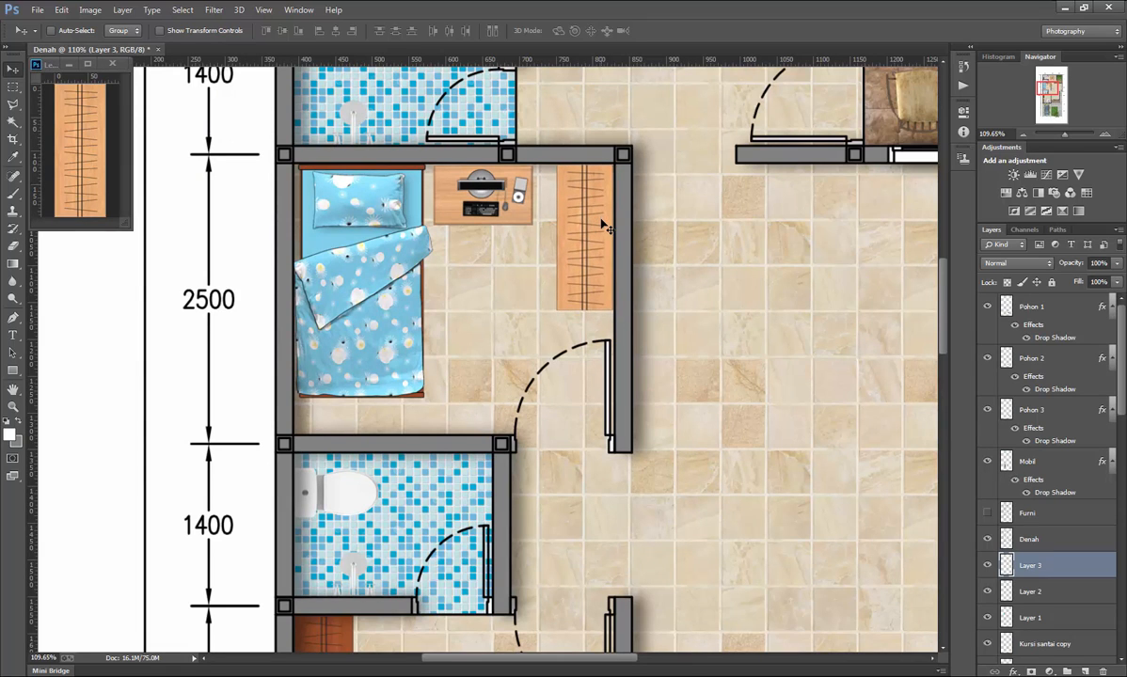
key(Left)
click(112, 63)
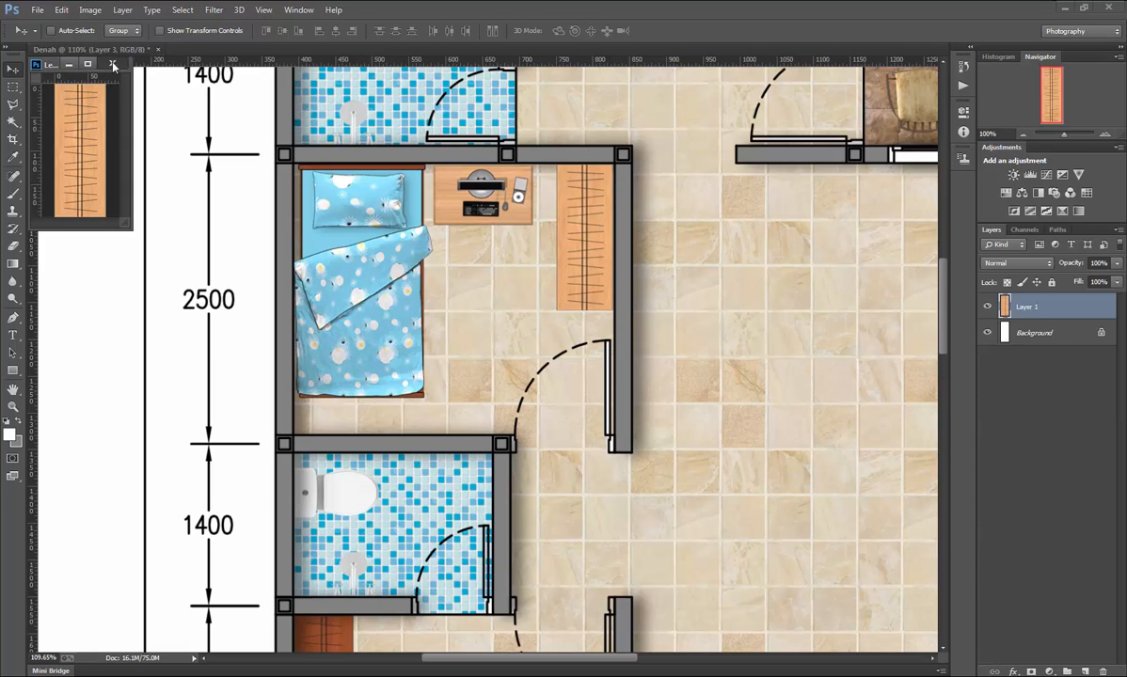
scroll(558, 328, down, 3)
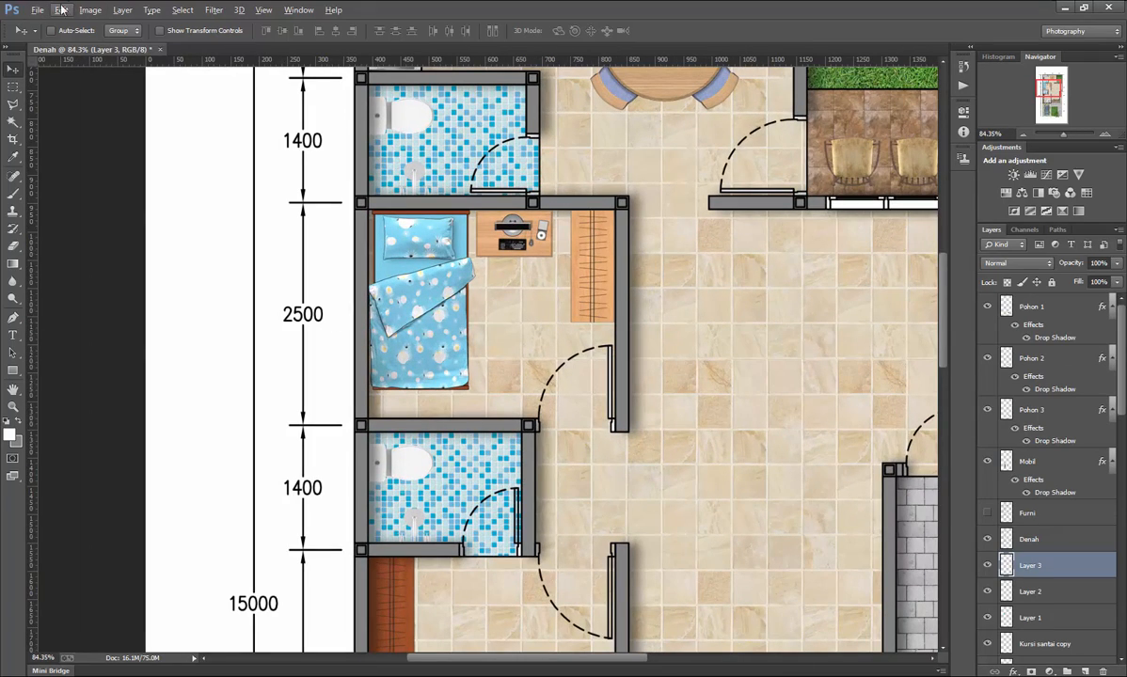
click(37, 10)
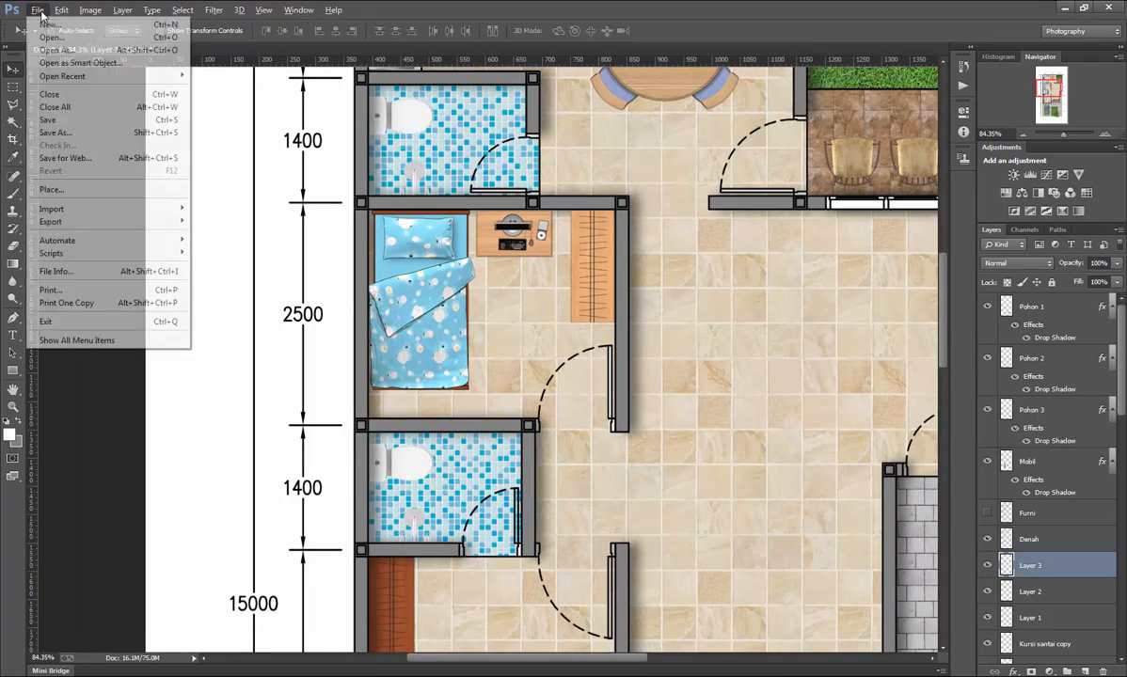
click(47, 38)
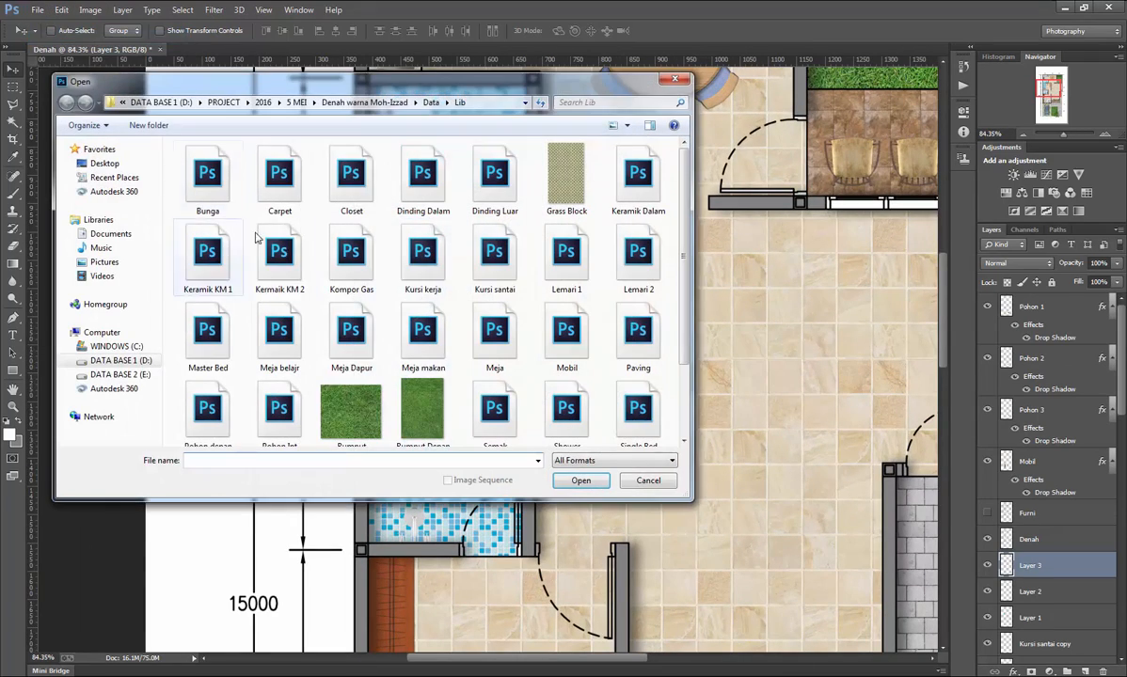
click(675, 79)
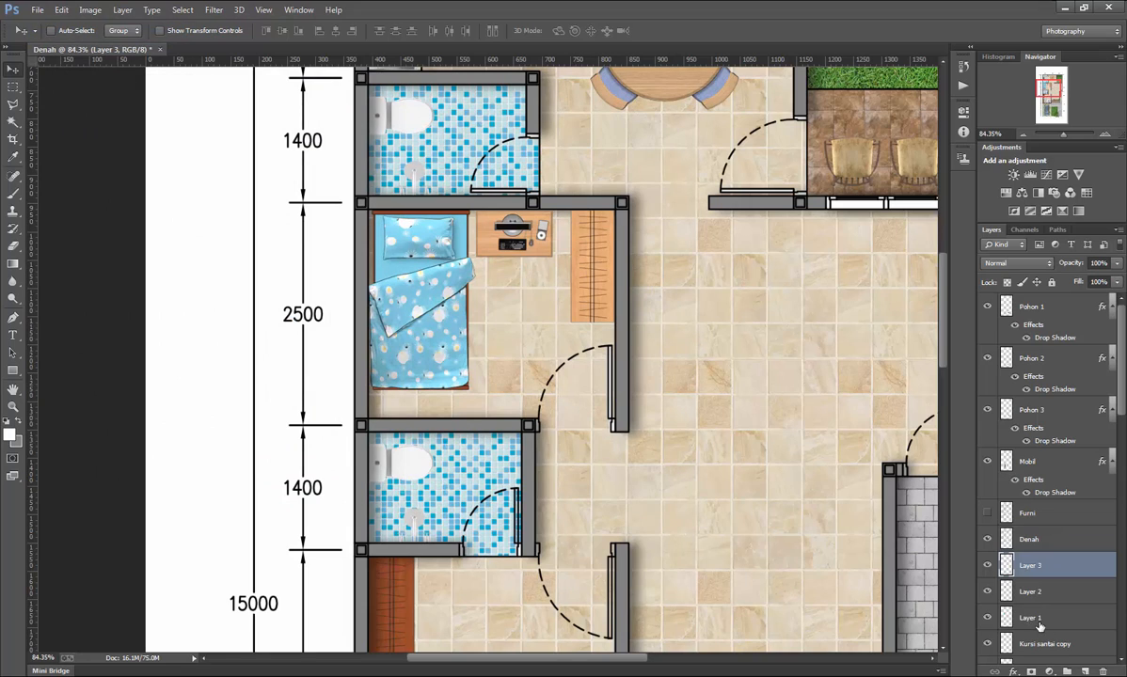
Check which furniture Layer 1 holds by toggling its visibility and rename the layer as Single Bed.
double_click(1031, 619)
click(987, 618)
click(987, 618)
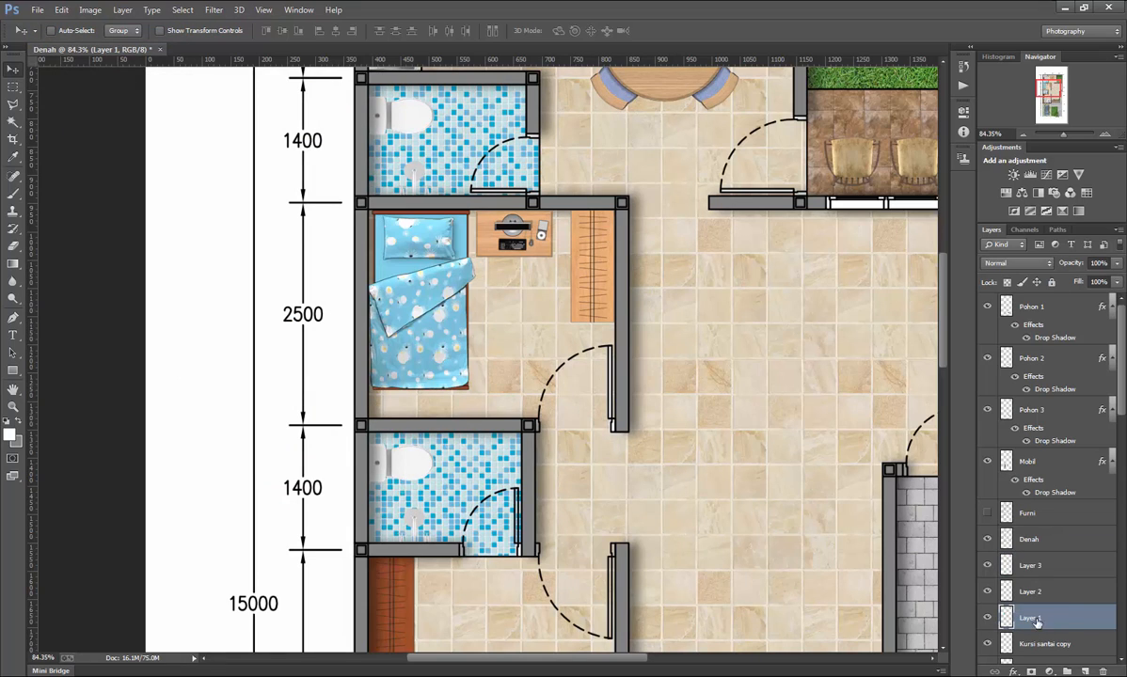
double_click(1044, 618)
text(Single Bed)
key(Return)
Rename Layer 2 as Meja belajar and Layer 3 as Lemari 2.
double_click(1032, 593)
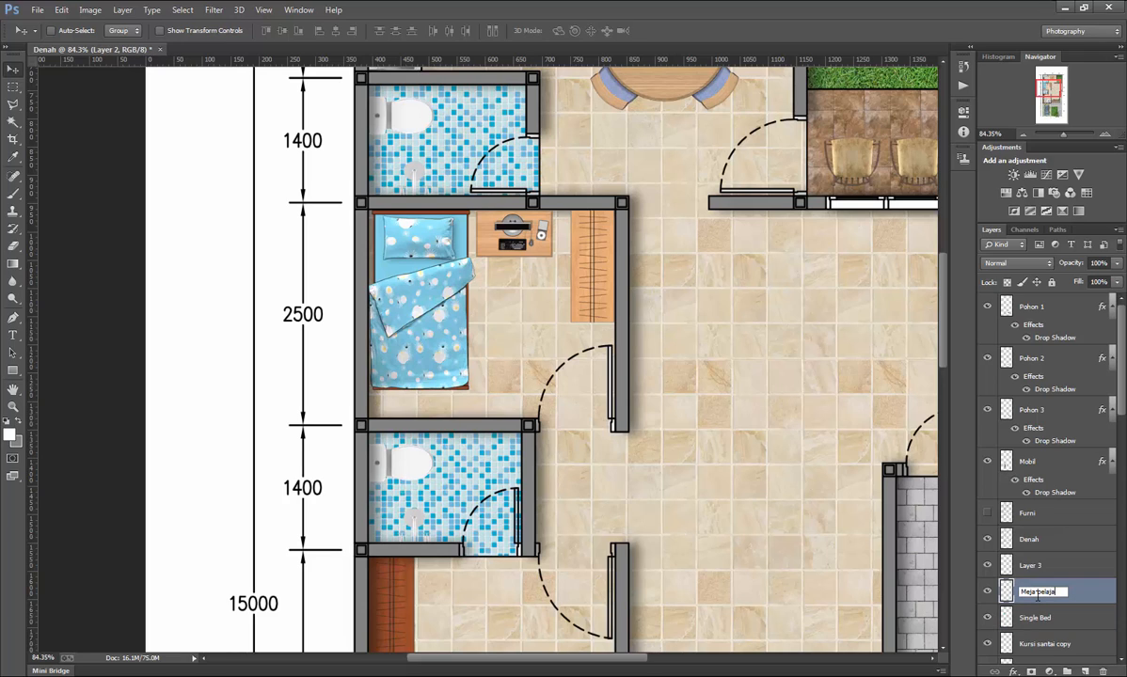
key(Return)
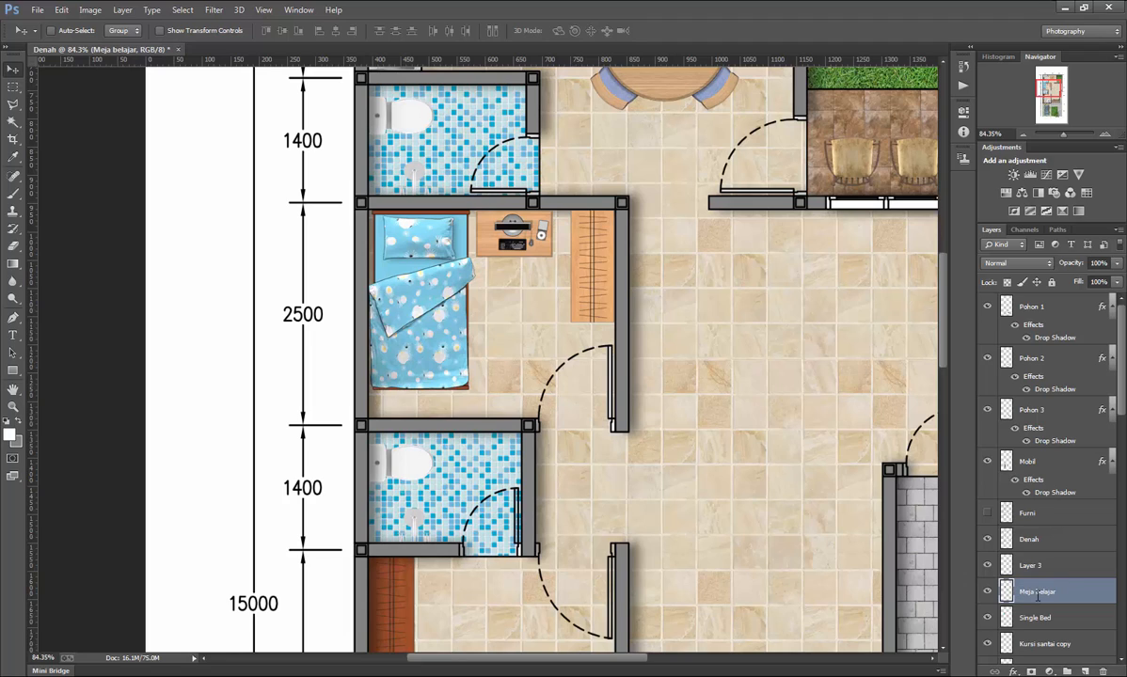
double_click(1029, 566)
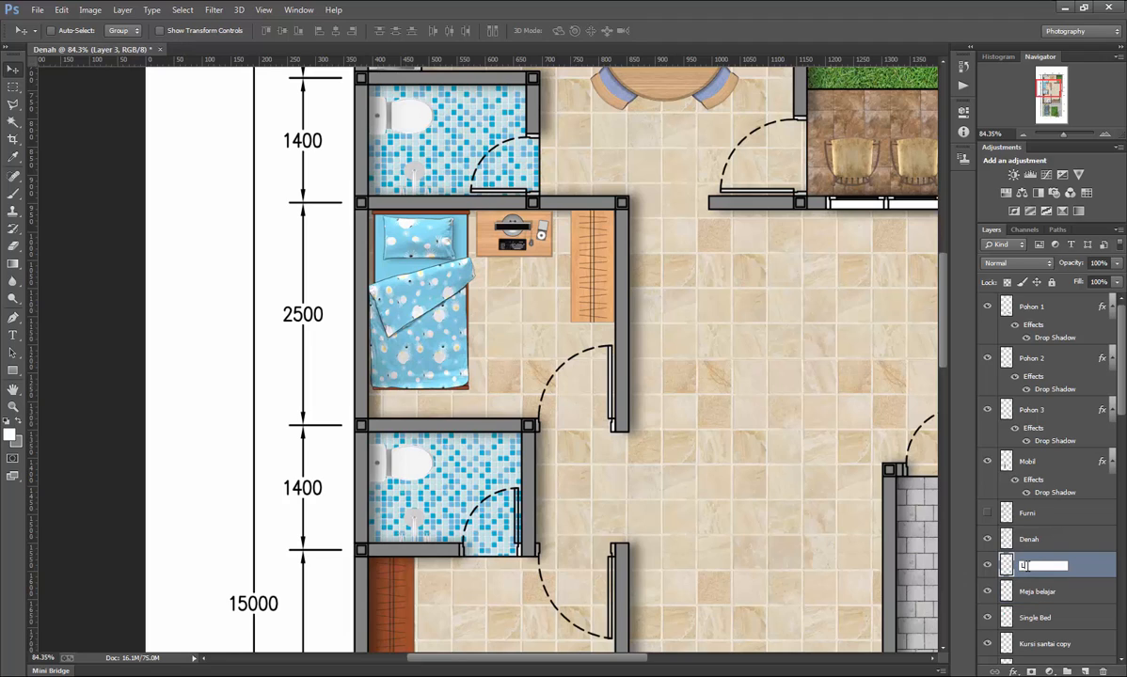
text(Lemari 2)
key(Return)
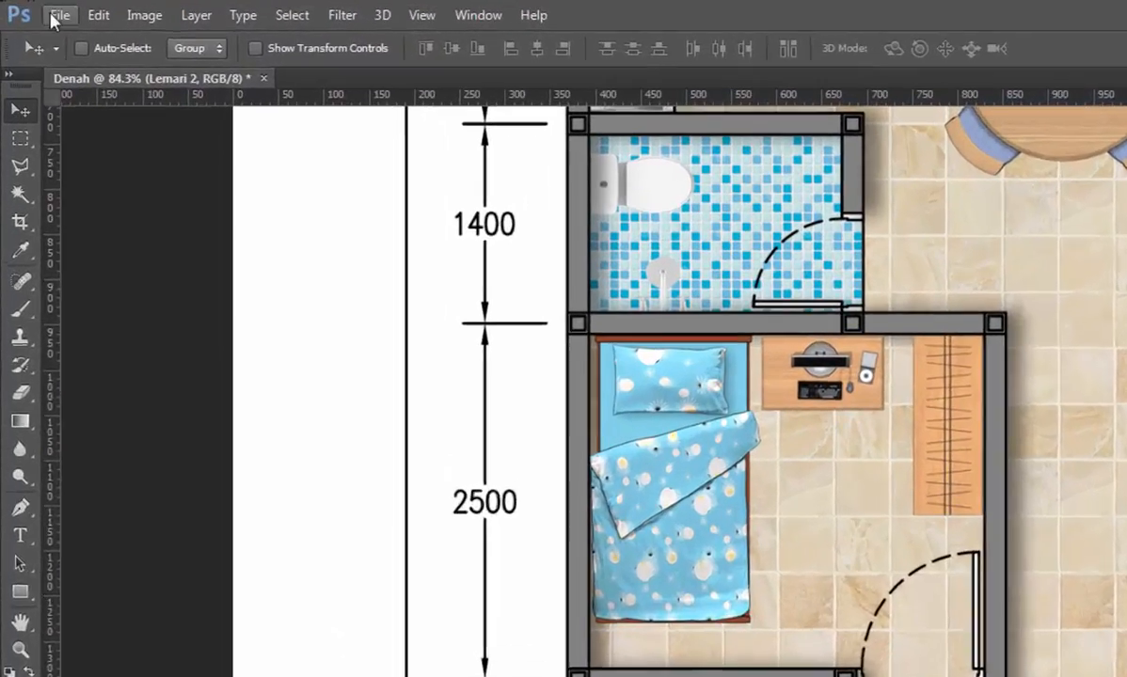
Open the Kursi kerja file from the Lib folder, copy the office chair onto the study desk's front edge, and close the source file.
click(37, 9)
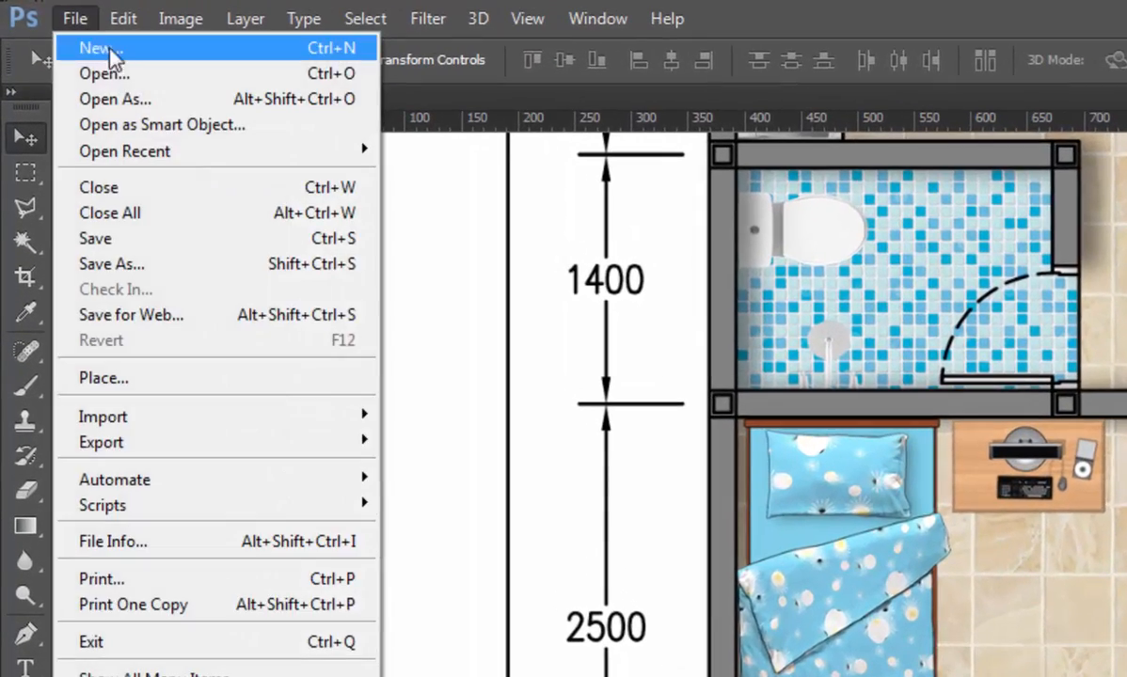
click(55, 30)
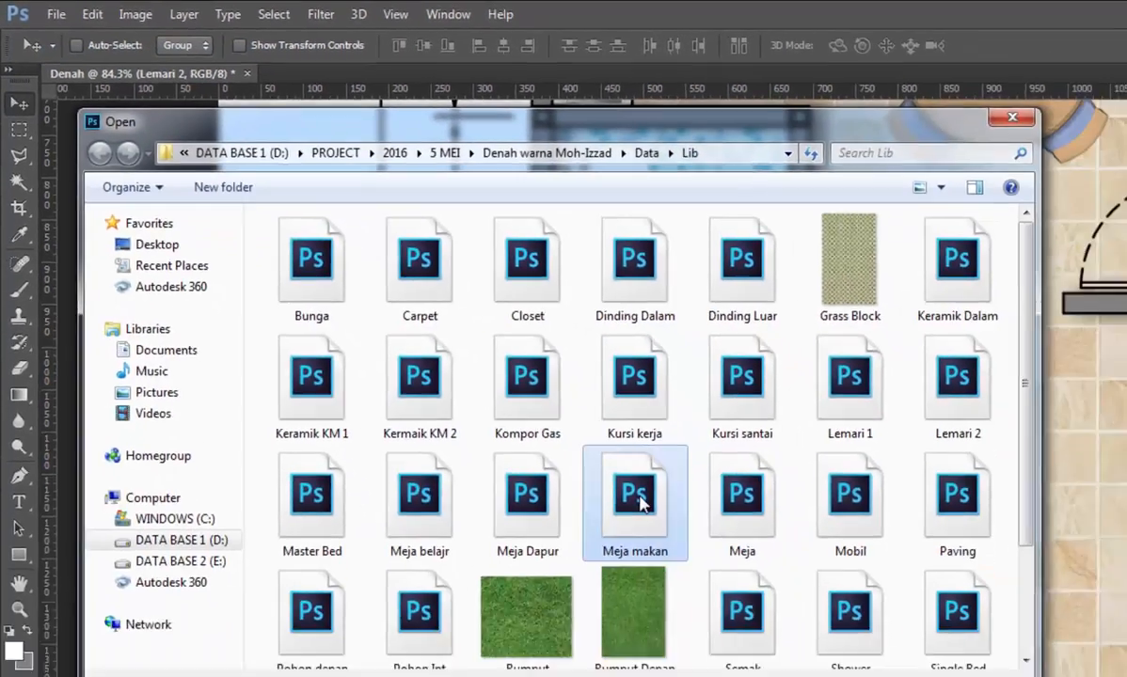
double_click(433, 283)
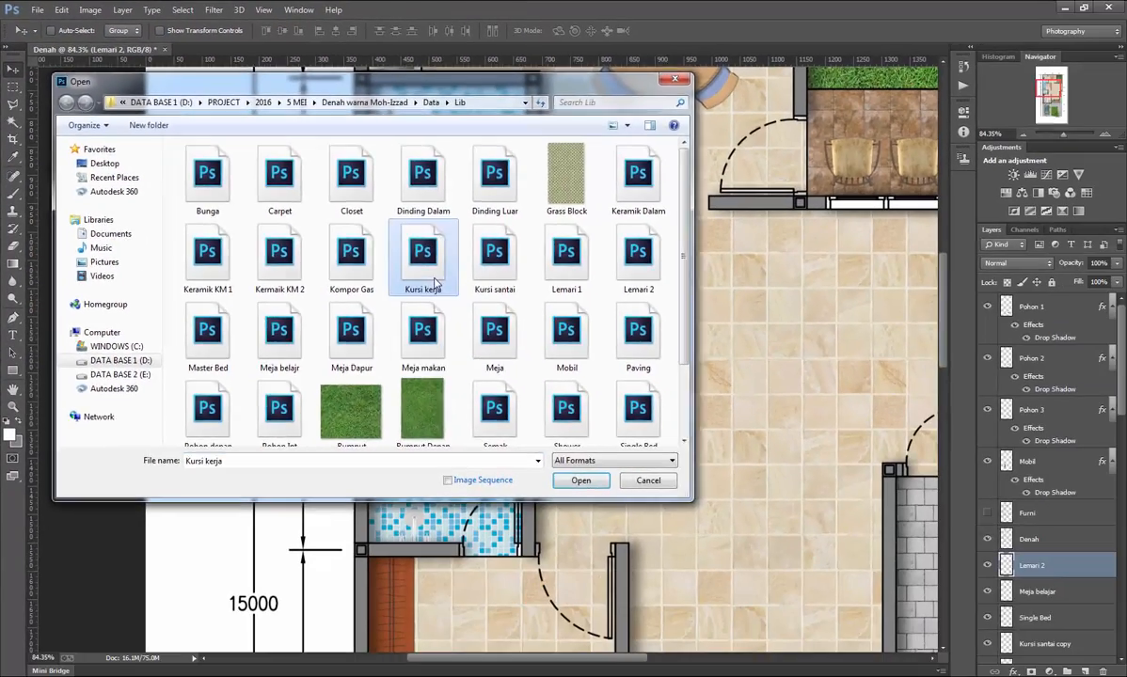
drag(76, 129, 527, 252)
click(115, 63)
Rename the office chair's layer as Kursi Kerja and move it below Meja belajar so the chair tucks under the desk.
scroll(515, 260, up, 4)
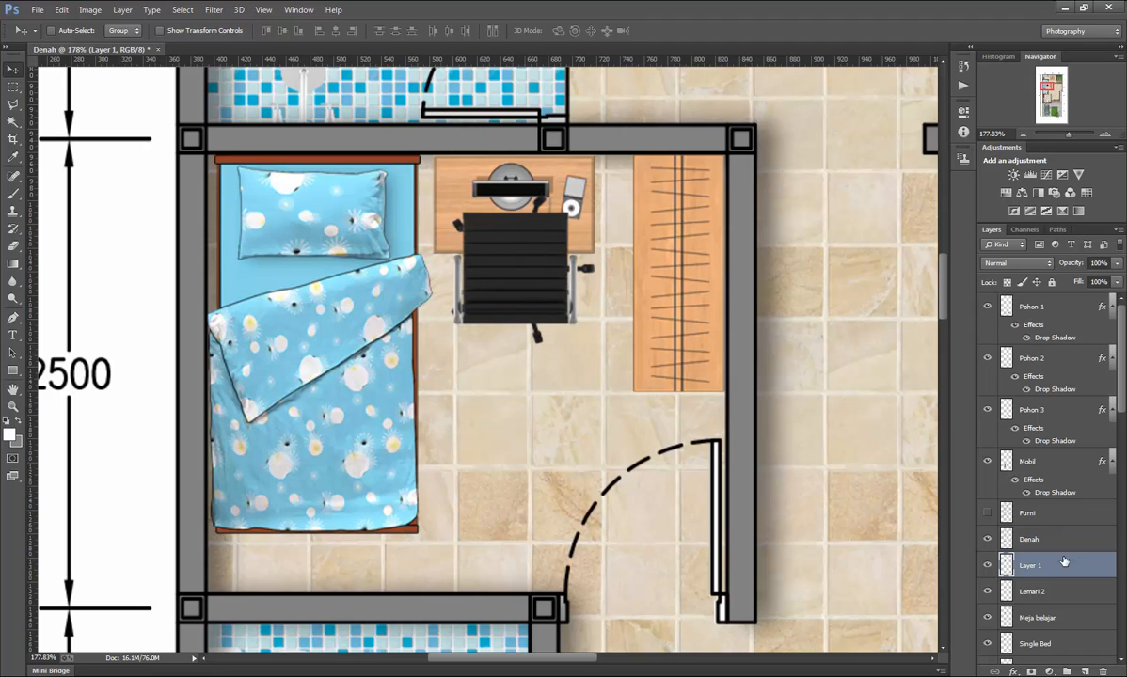
double_click(1029, 565)
text(Kursi Kerja)
key(Return)
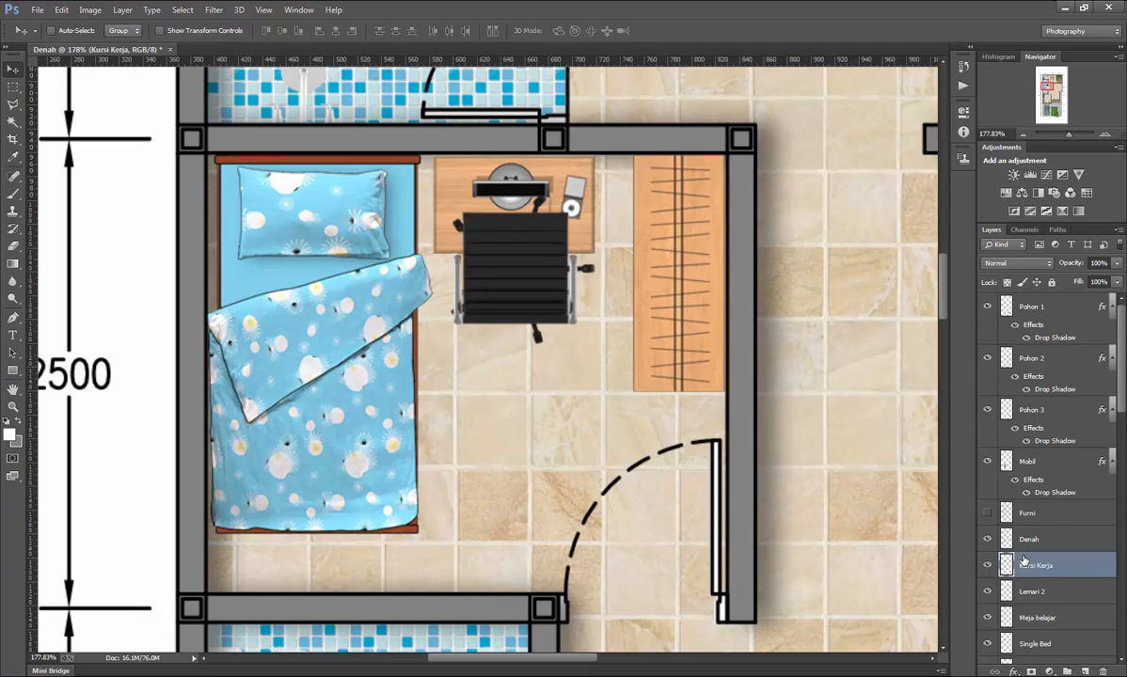
mouse_move(1063, 576)
mouse_down()
mouse_move(1045, 588)
mouse_move(1044, 617)
mouse_up()
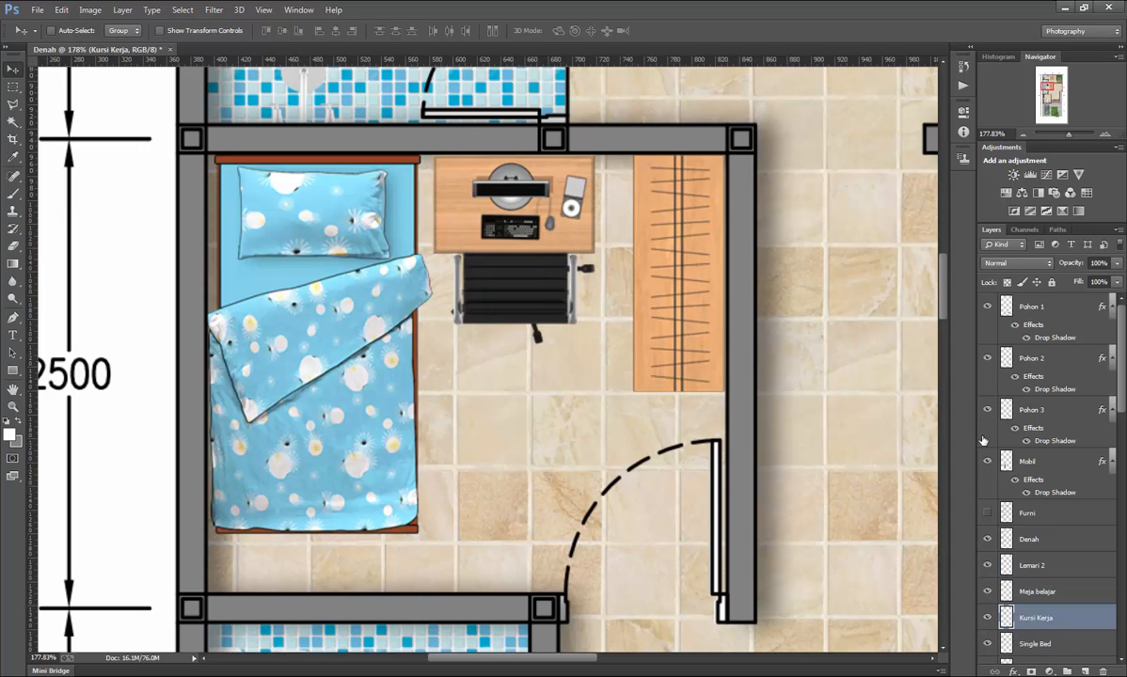
scroll(1014, 561, down, 1)
click(987, 540)
click(987, 540)
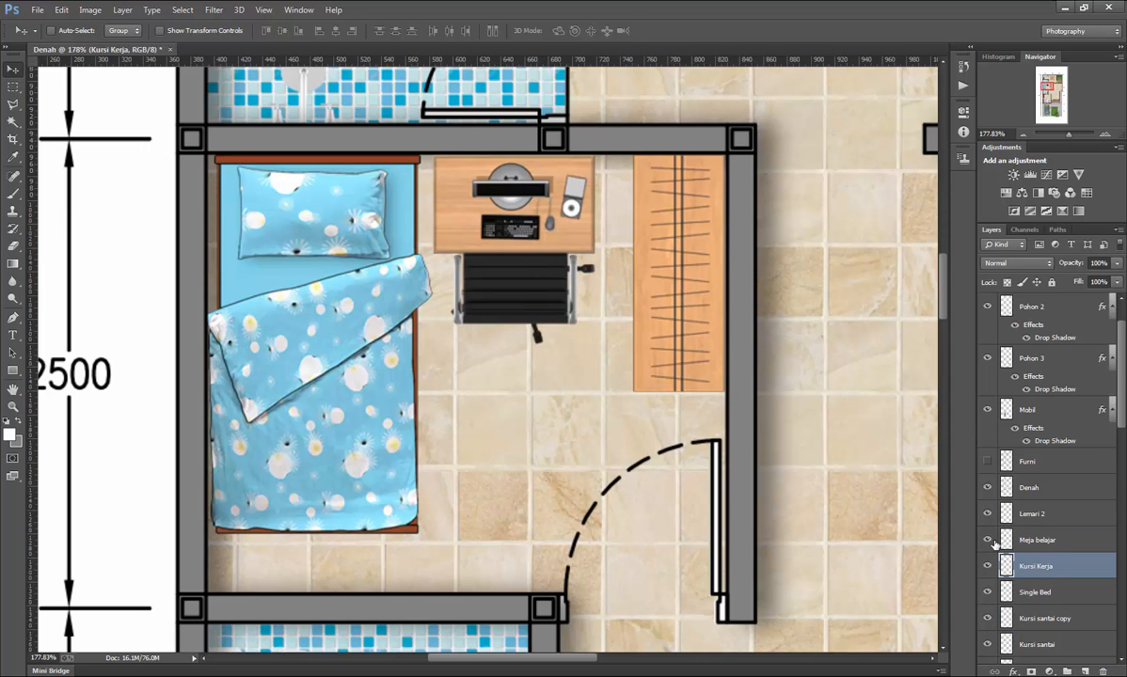
Examine the whole floor plan and the empty living room to see which areas still need furniture.
scroll(585, 326, down, 5)
scroll(593, 321, down, 2)
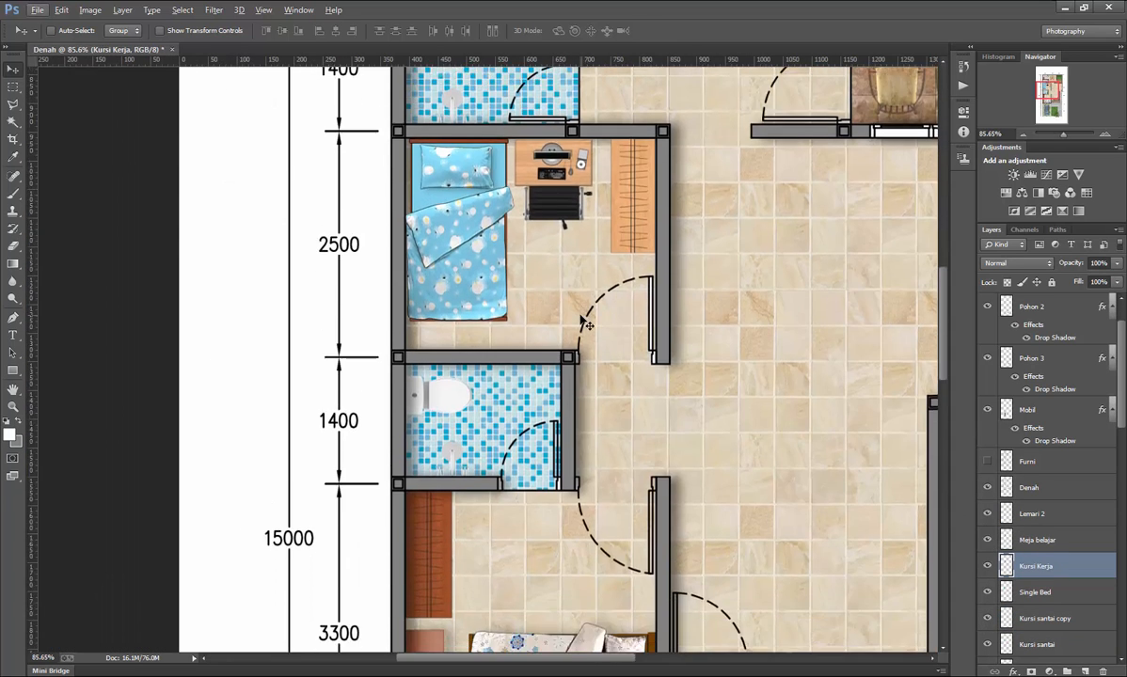
scroll(593, 320, down, 3)
scroll(643, 393, up, 1)
scroll(647, 388, down, 4)
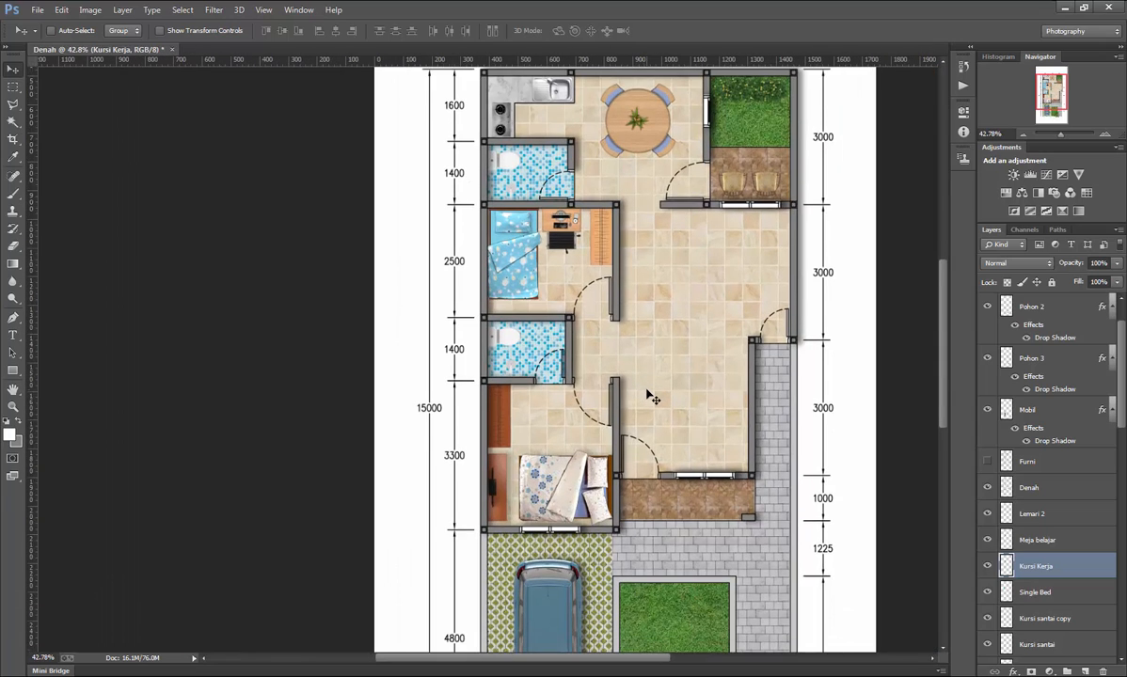
scroll(648, 389, up, 5)
scroll(784, 347, down, 2)
scroll(810, 347, up, 3)
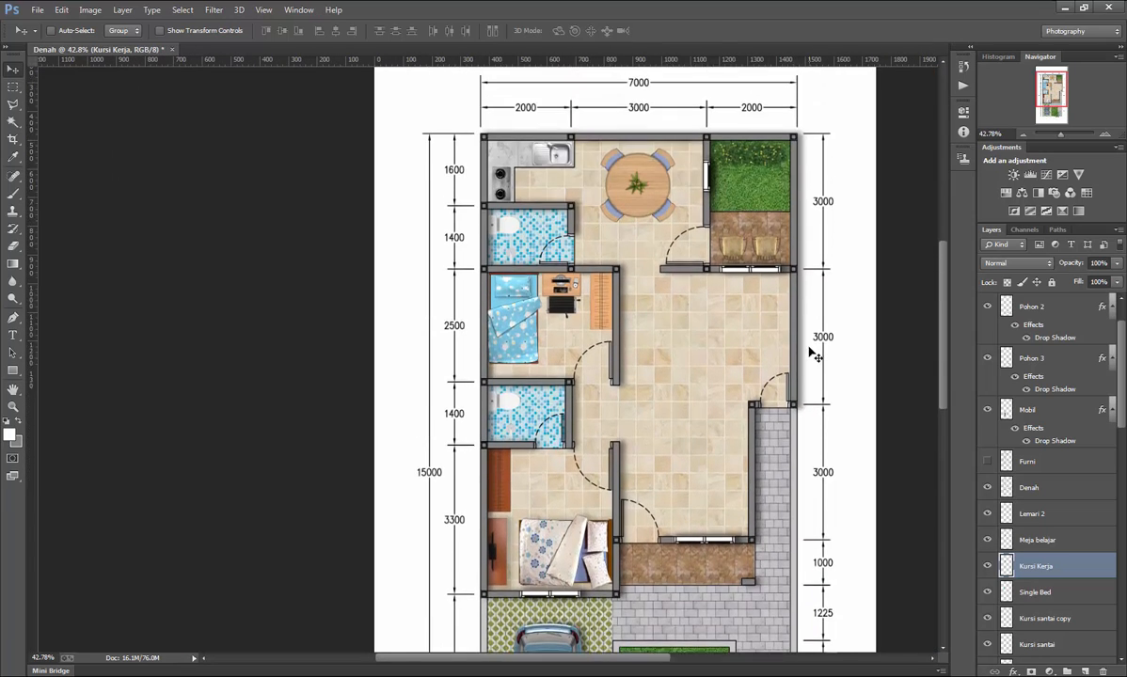
scroll(810, 347, up, 5)
scroll(806, 344, right, 2)
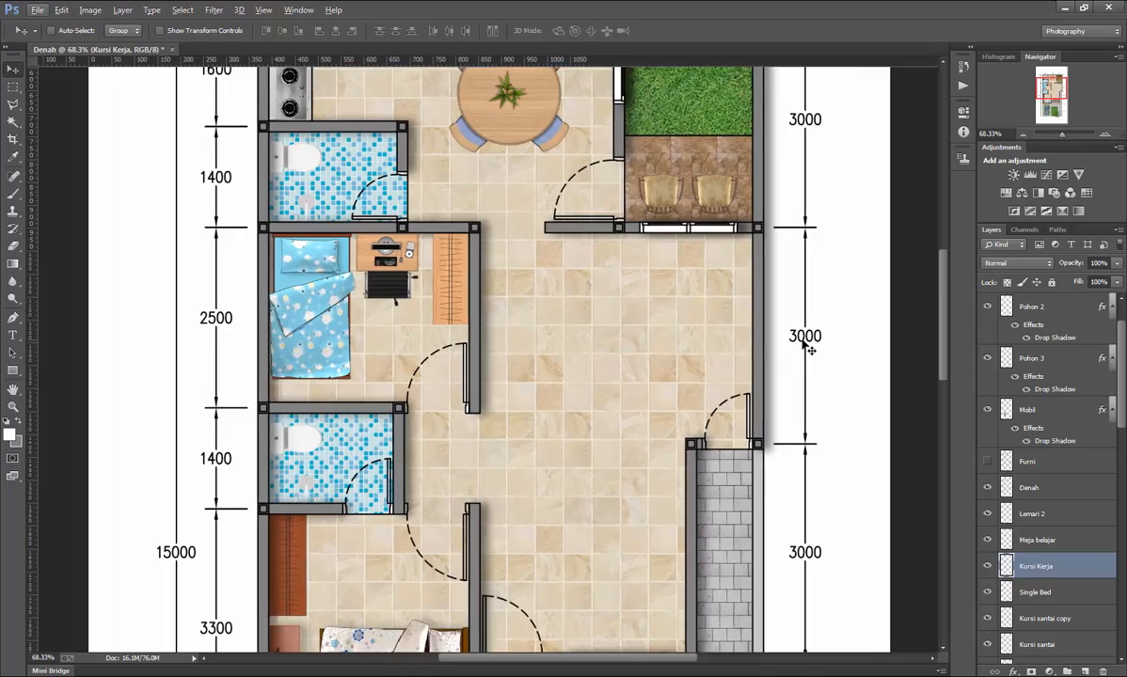
scroll(790, 344, down, 2)
scroll(753, 329, down, 1)
scroll(477, 234, up, 2)
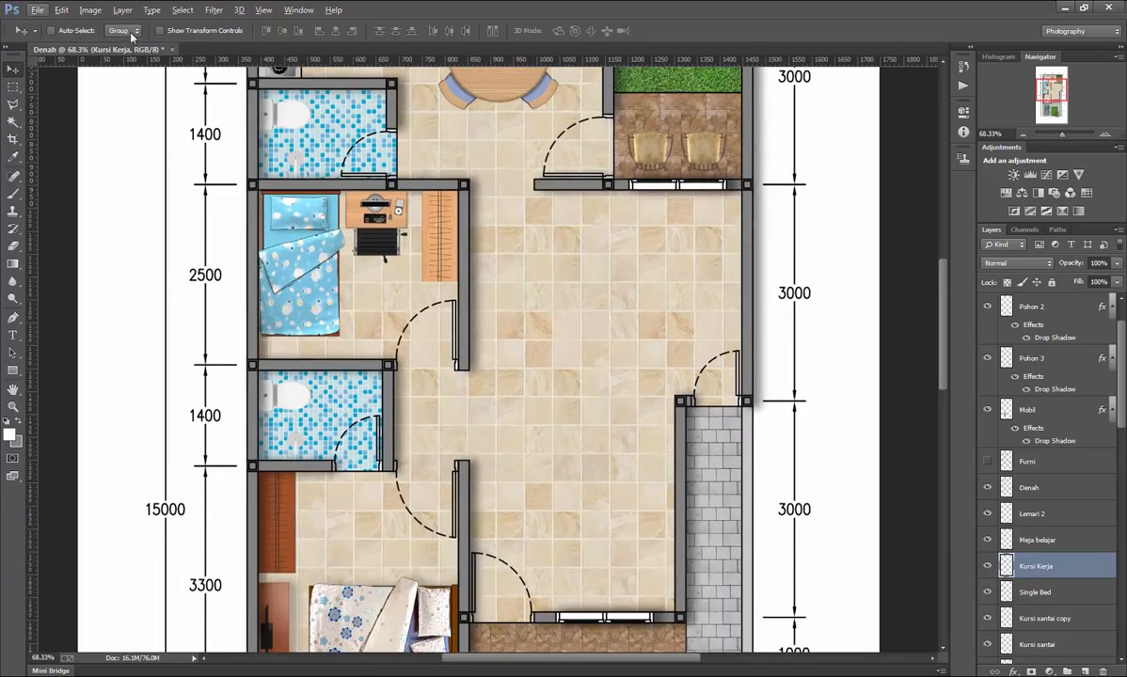
Open the TV 2 file from the Lib folder, copy the TV cabinet near the living room's upper-right wall, and close the source file.
click(38, 9)
click(76, 55)
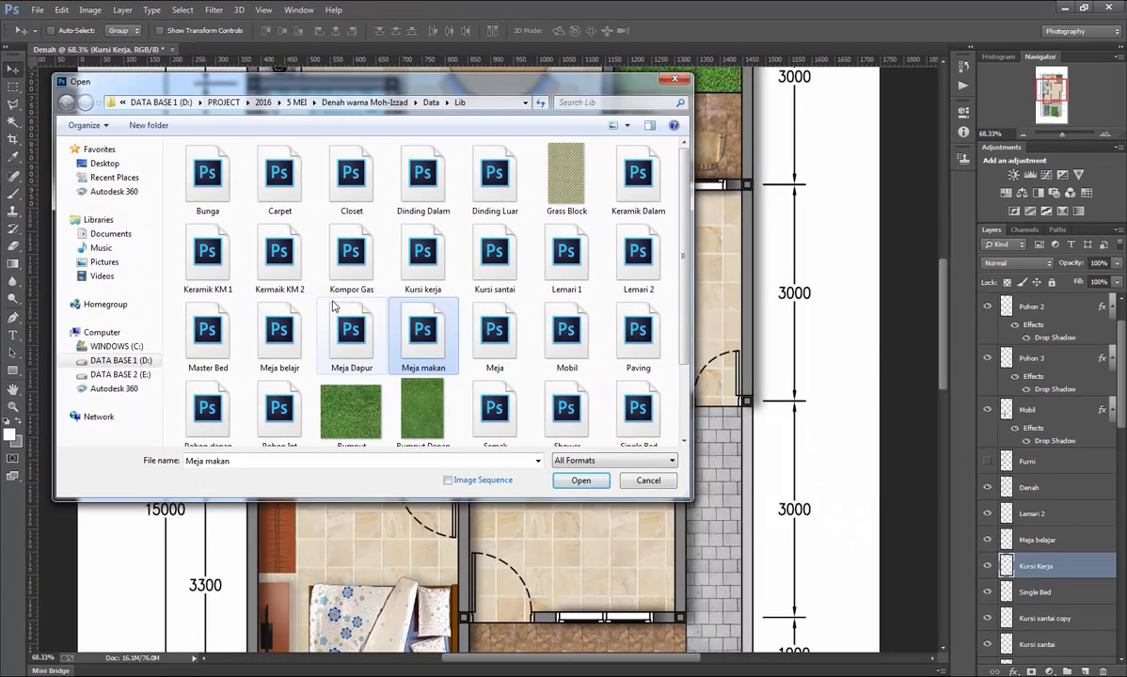
click(457, 414)
scroll(667, 525, down, 1)
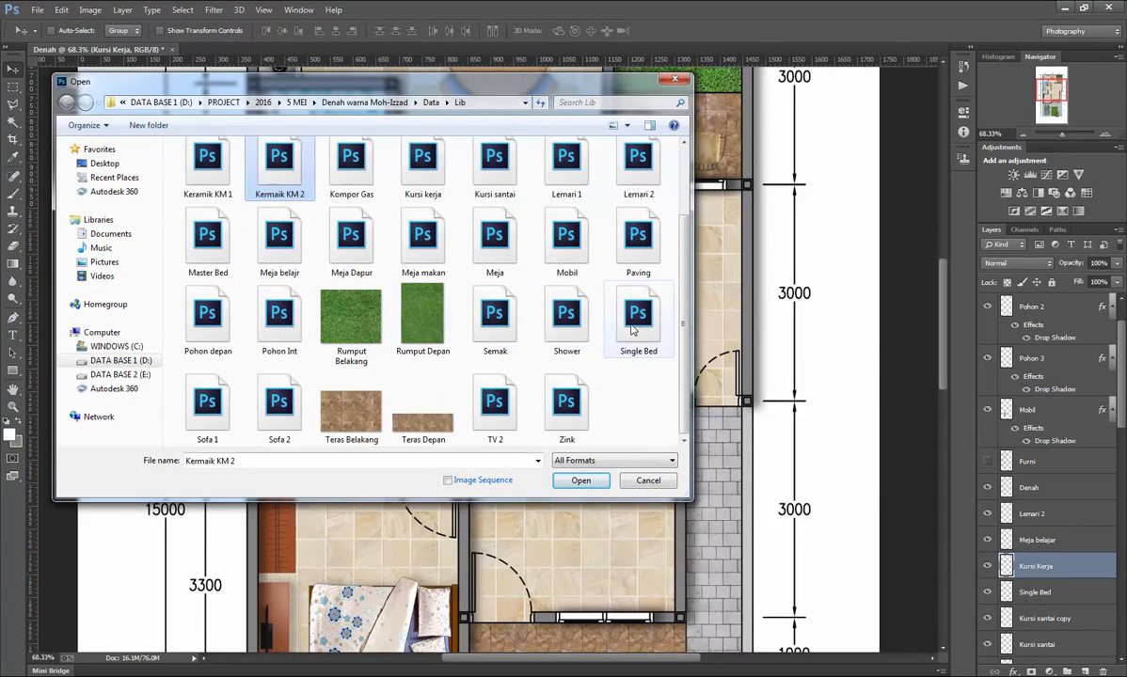
click(438, 241)
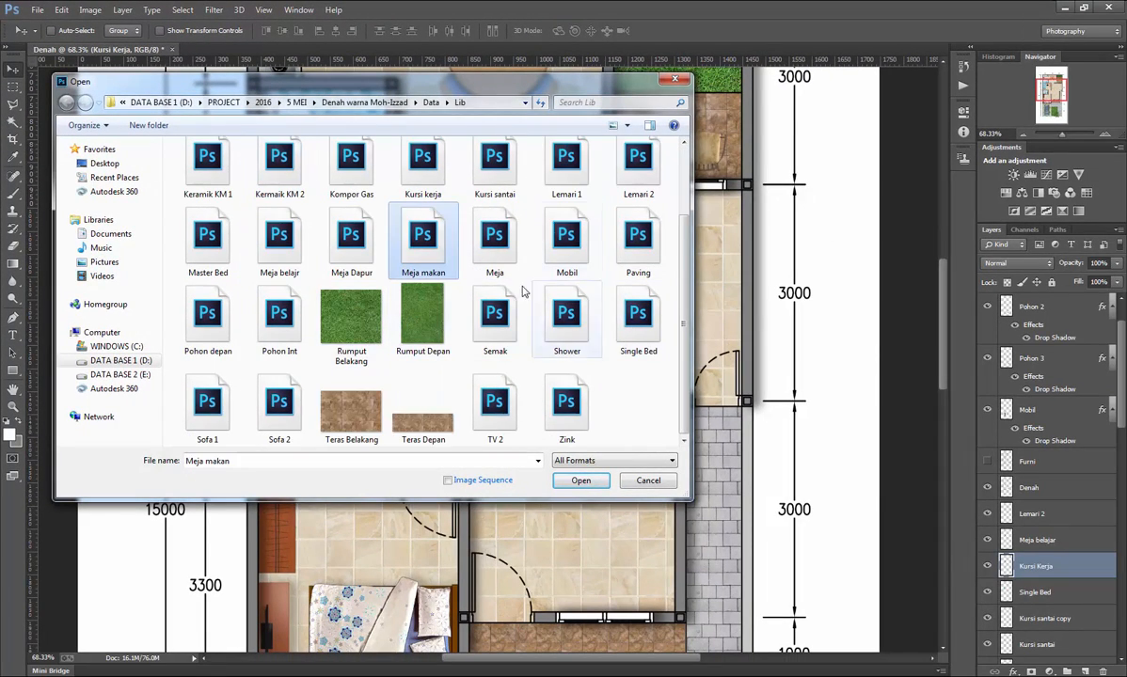
scroll(438, 228, up, 1)
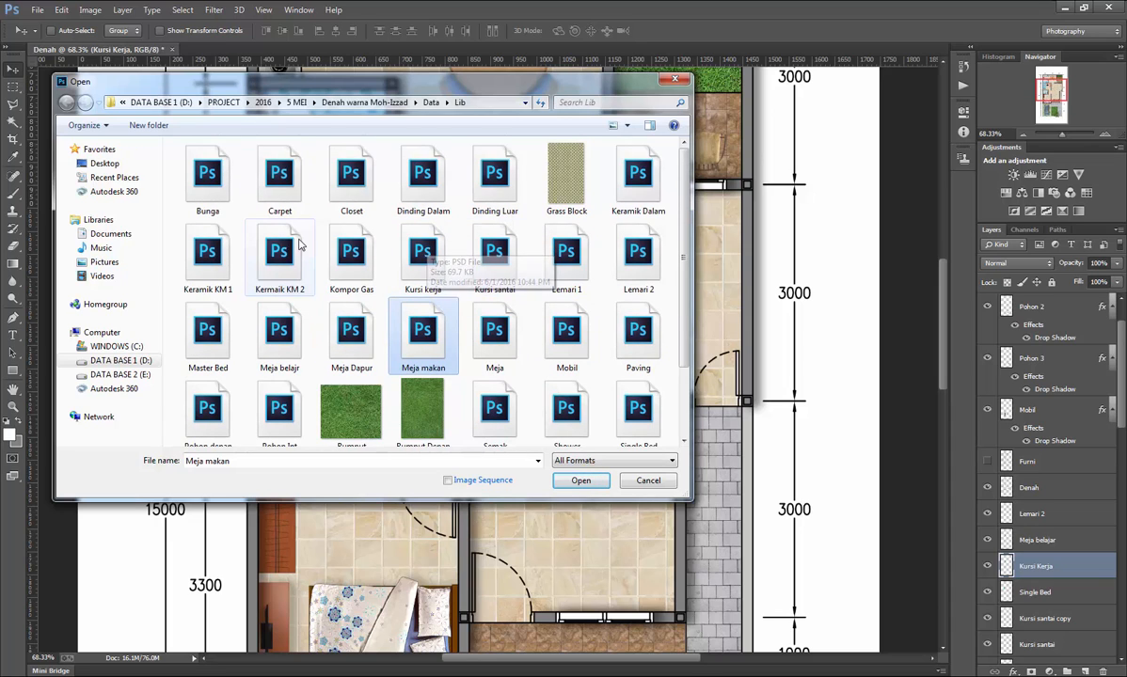
scroll(255, 259, down, 1)
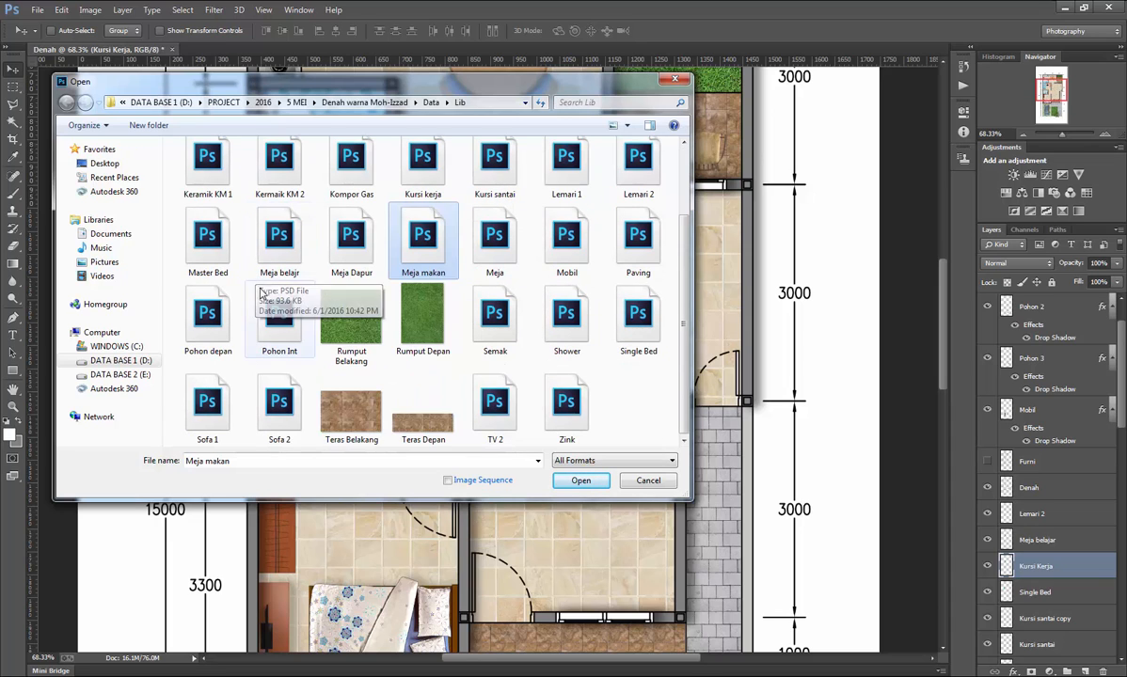
click(514, 401)
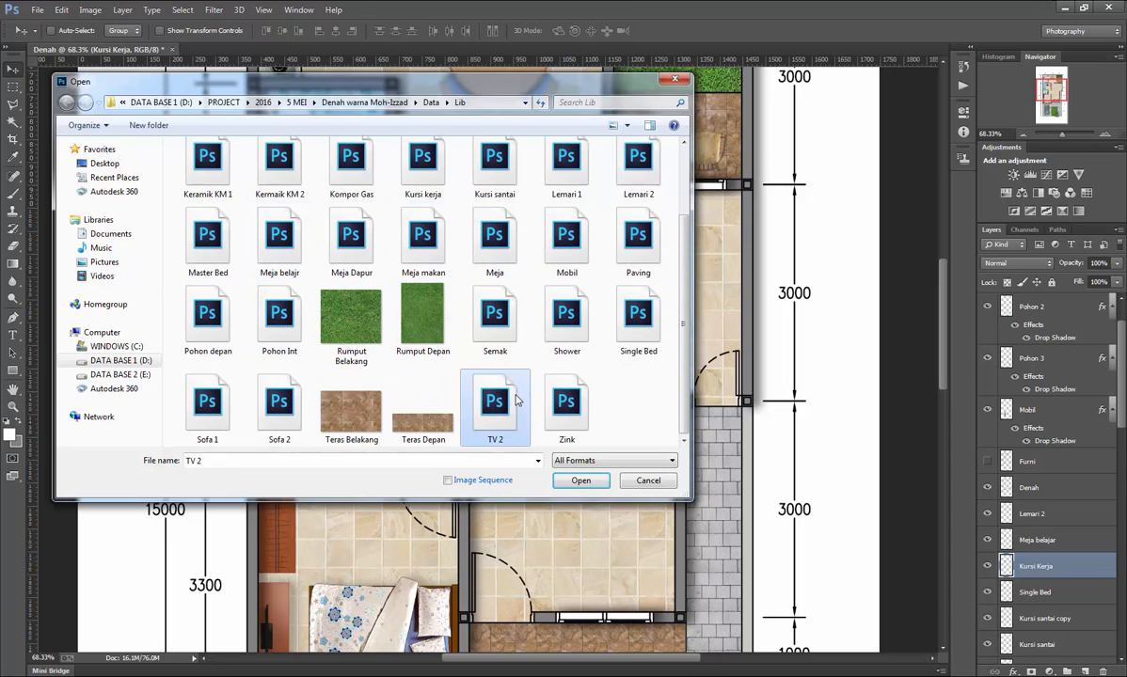
click(581, 480)
drag(80, 136, 602, 243)
click(112, 64)
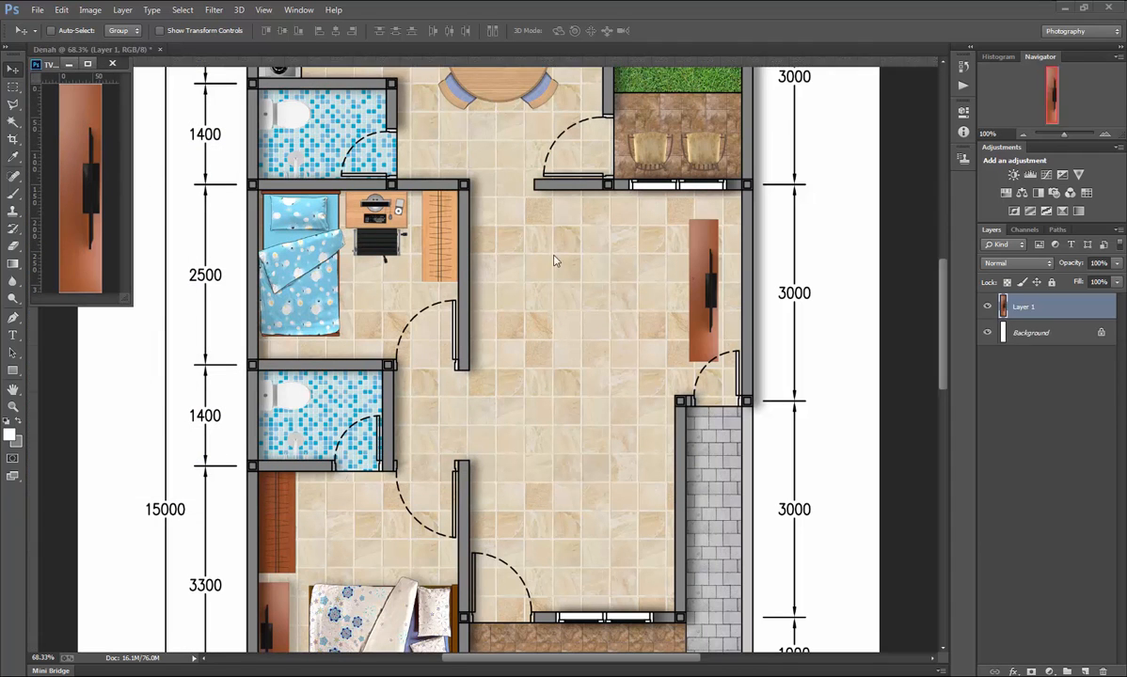
Move the TV cabinet into the living room's upper-right corner, flush against the upper and right walls.
drag(692, 268, 715, 240)
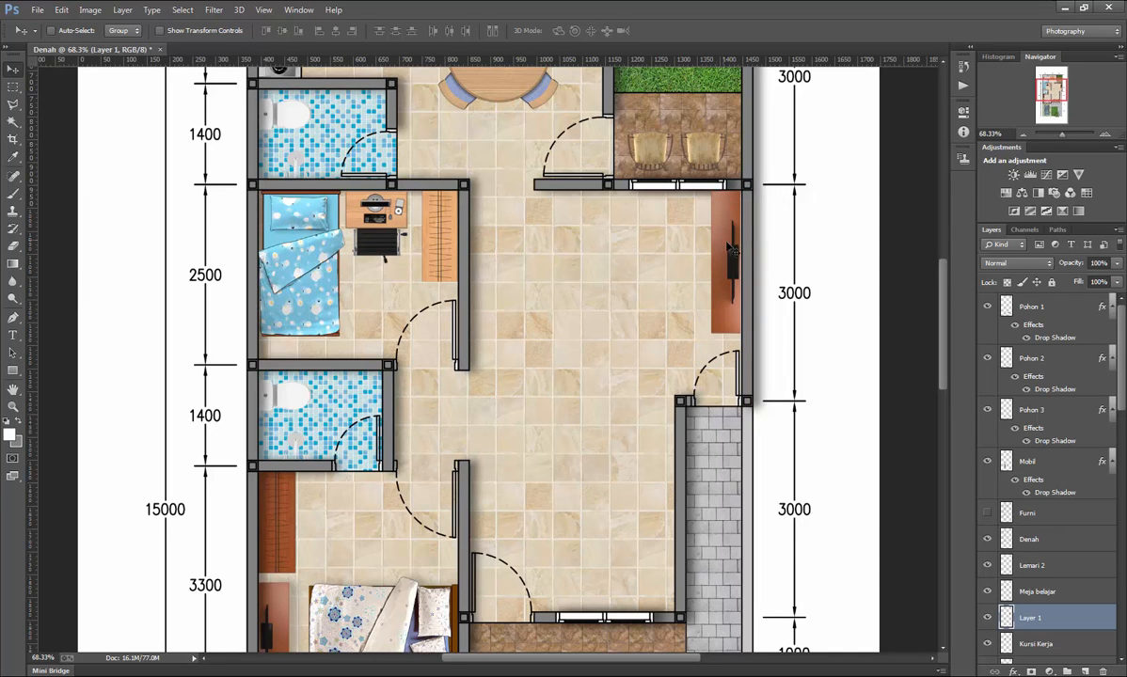
scroll(715, 243, up, 5)
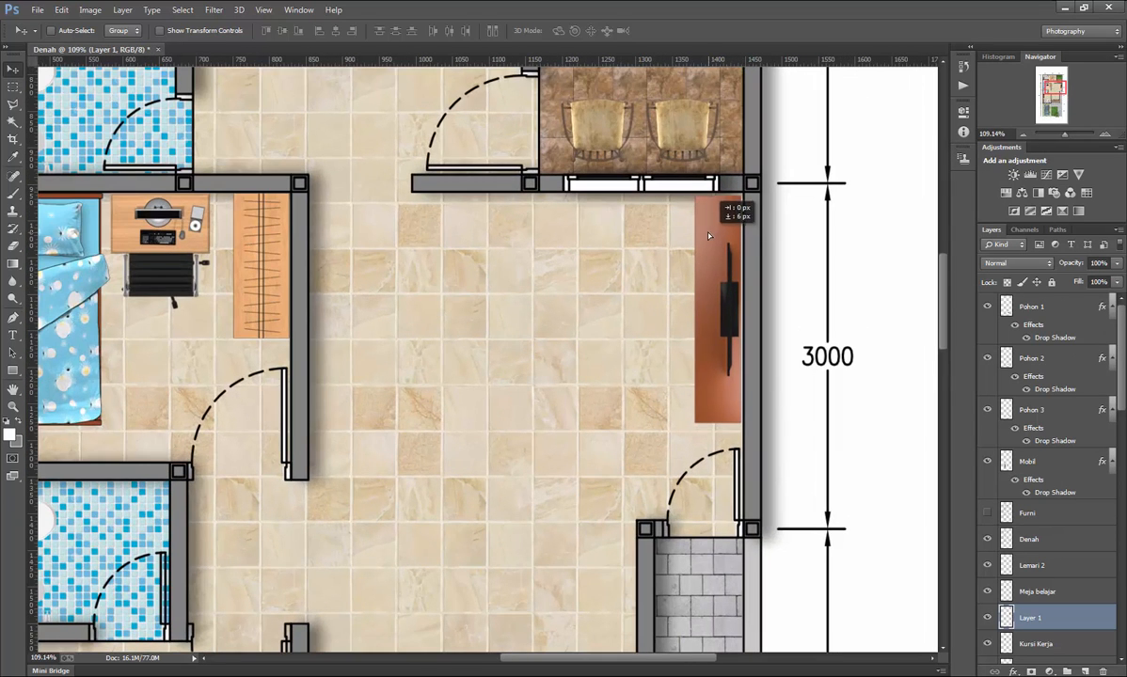
key(Right)
key(Right)
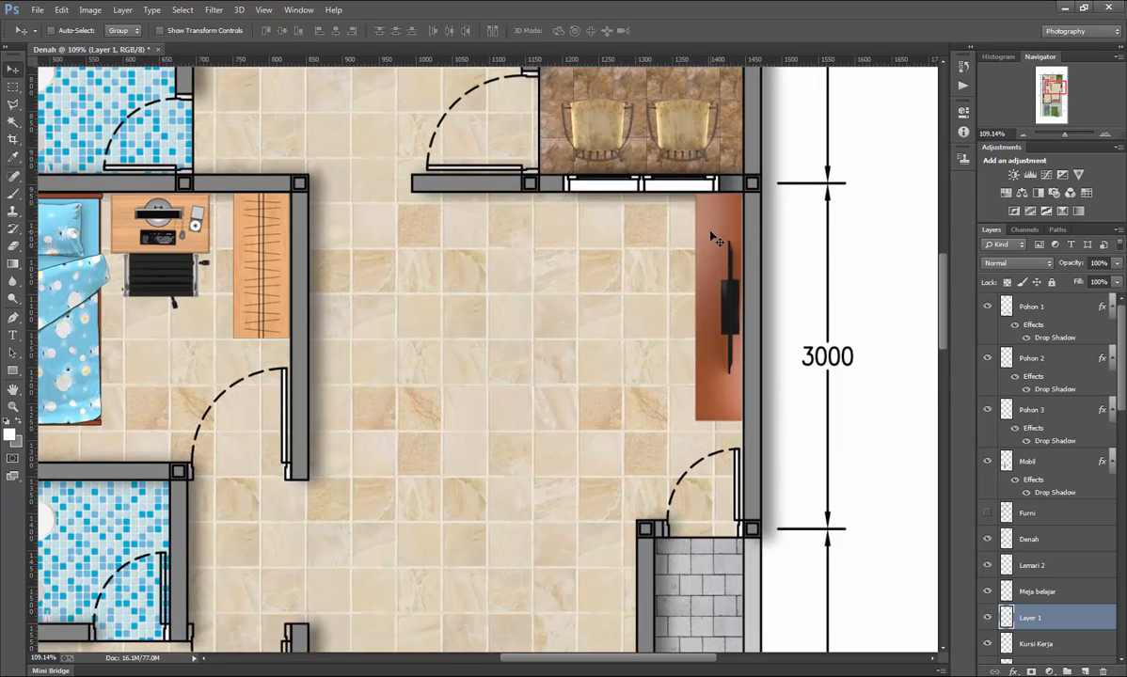
key(Left)
key(Left)
key(Right)
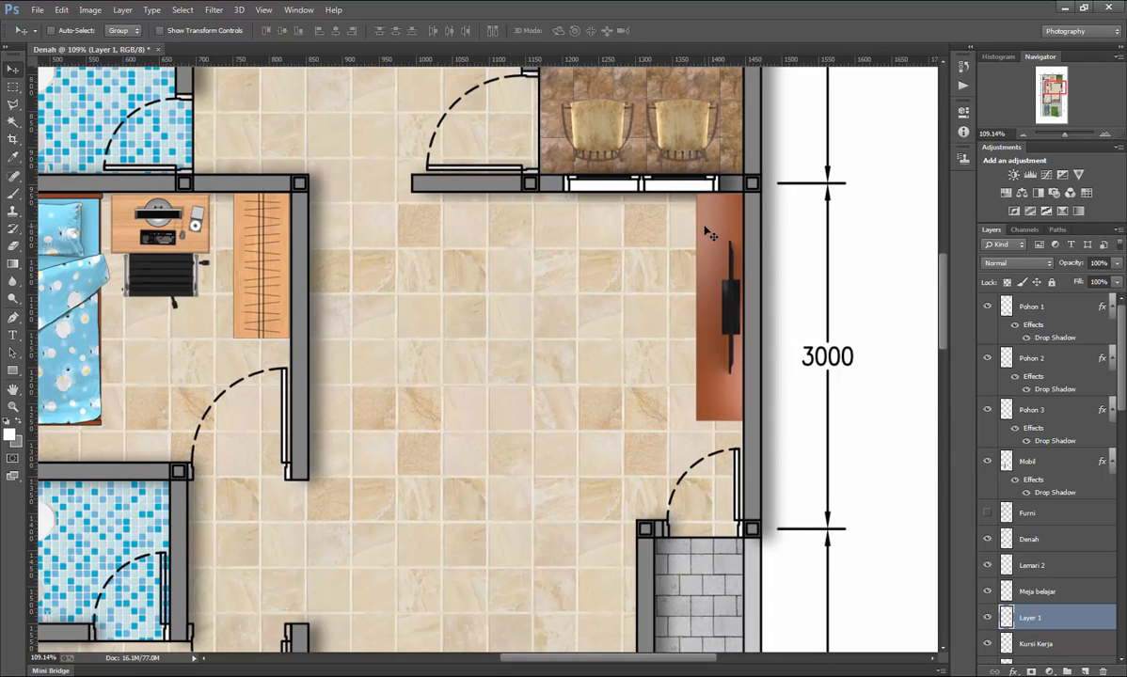
Open the Carpet file from the Lib folder, copy the carpet into the living room, and close the source file.
click(37, 10)
click(47, 41)
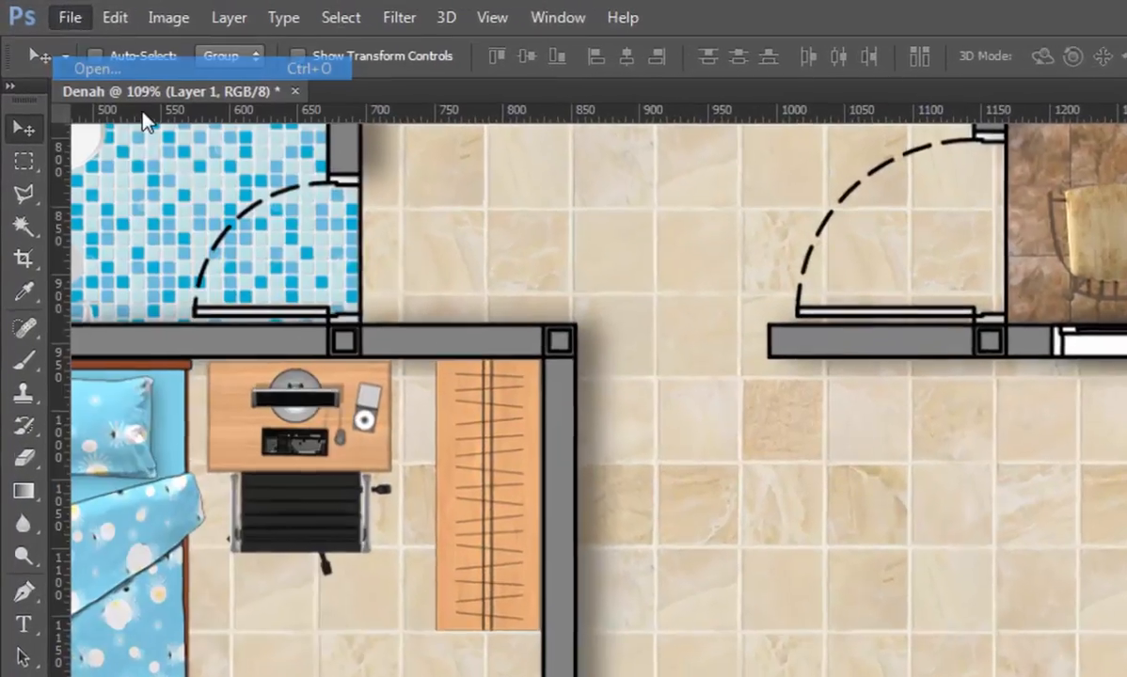
click(364, 191)
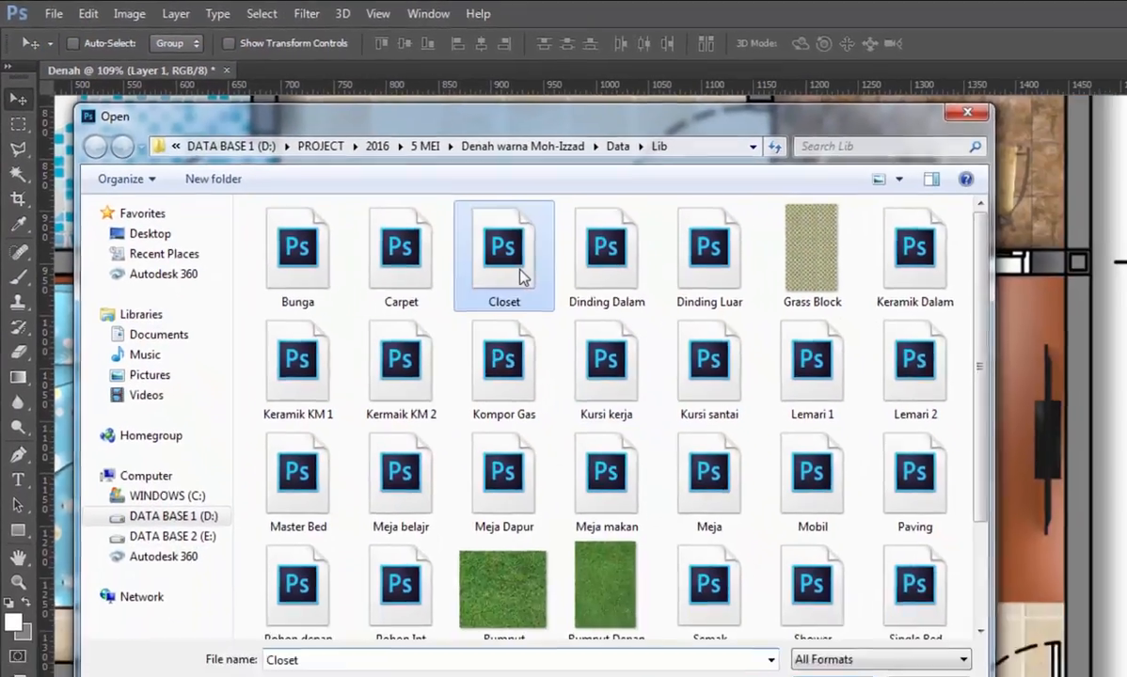
double_click(401, 249)
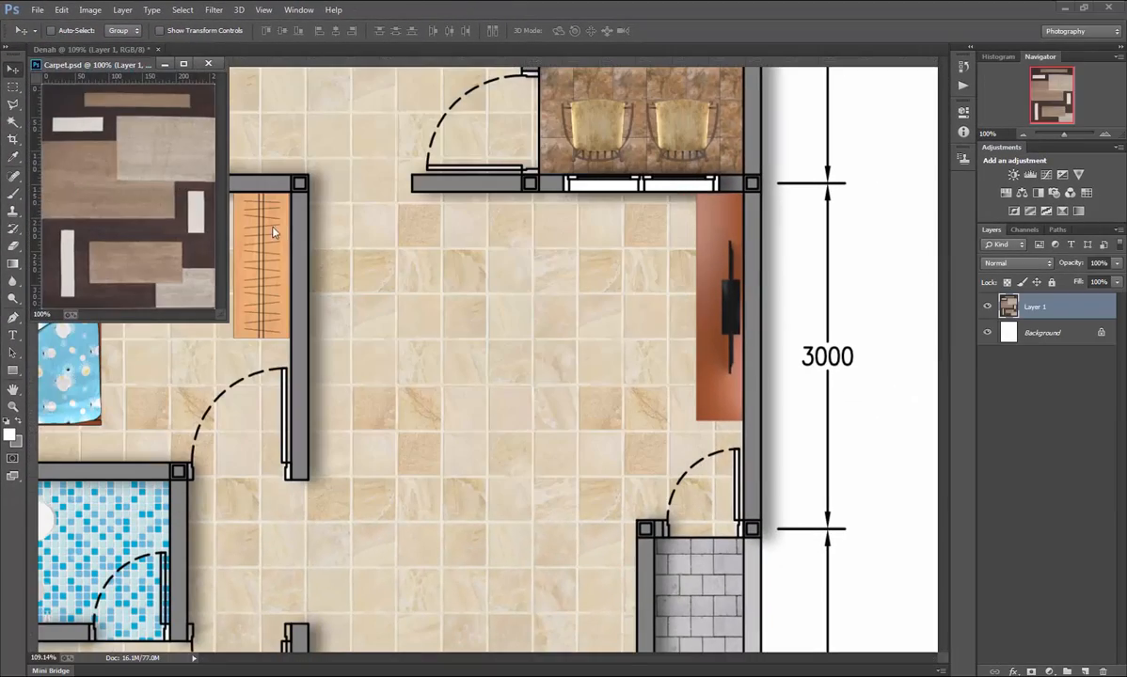
click(209, 64)
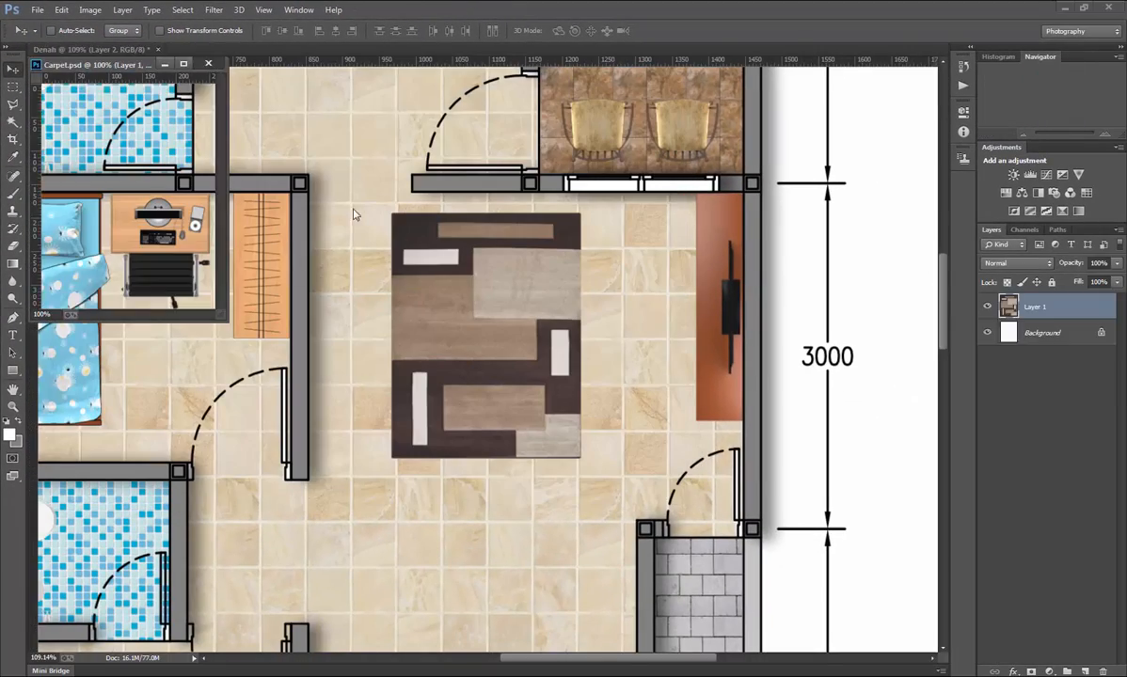
Move the carpet against the living room's upper wall and nudge it right, leaving a narrow gap before the TV cabinet.
drag(496, 291, 570, 279)
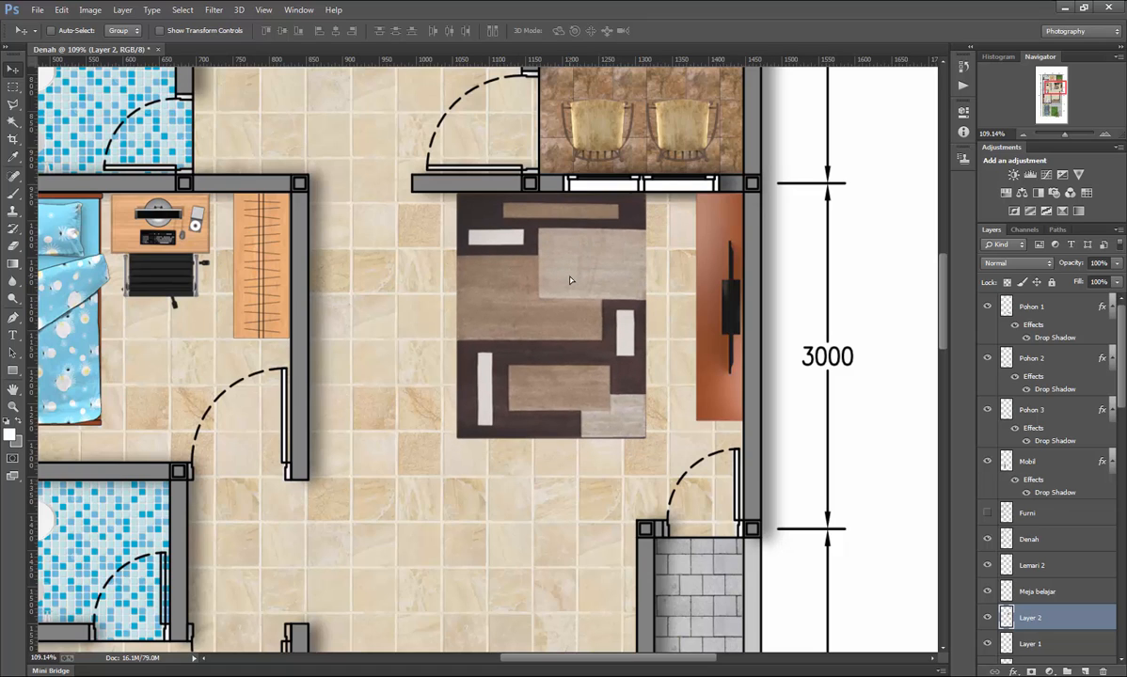
key(Right)
key(Right)
key(Right)
key(Right)
key(Right)
key(Right)
key(Right)
key(Right)
key(Right)
key(Right)
key(Right)
key(Right)
key(Right)
key(Right)
key(Right)
key(Right)
key(Right)
key(Right)
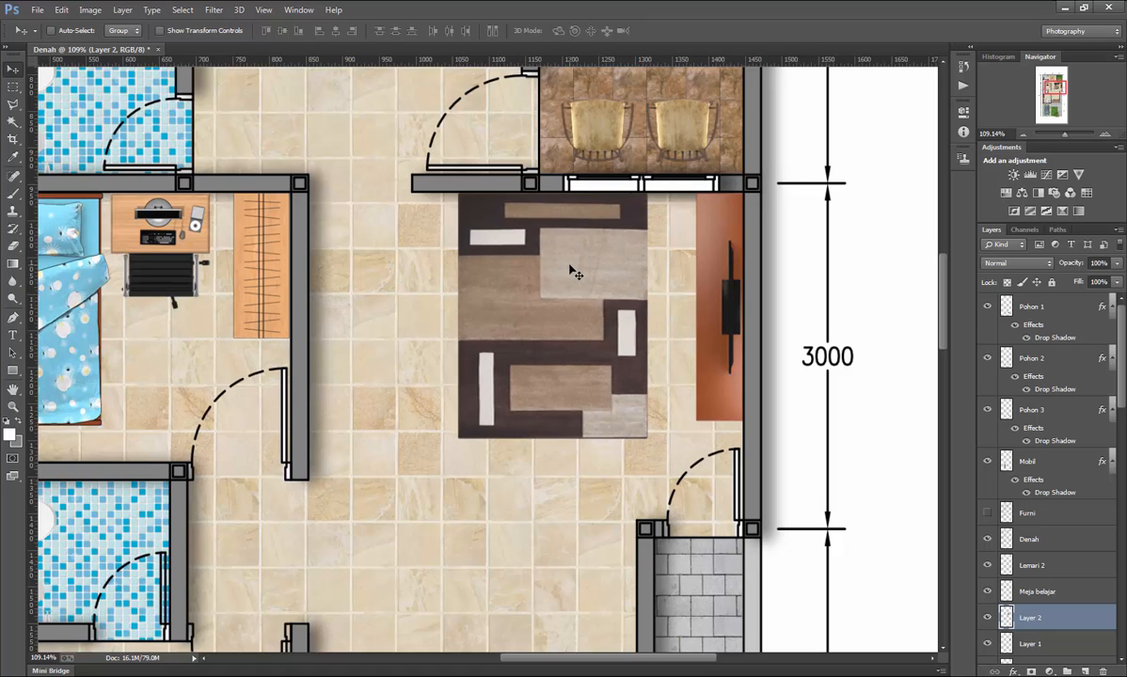
key(Right)
key(Right)
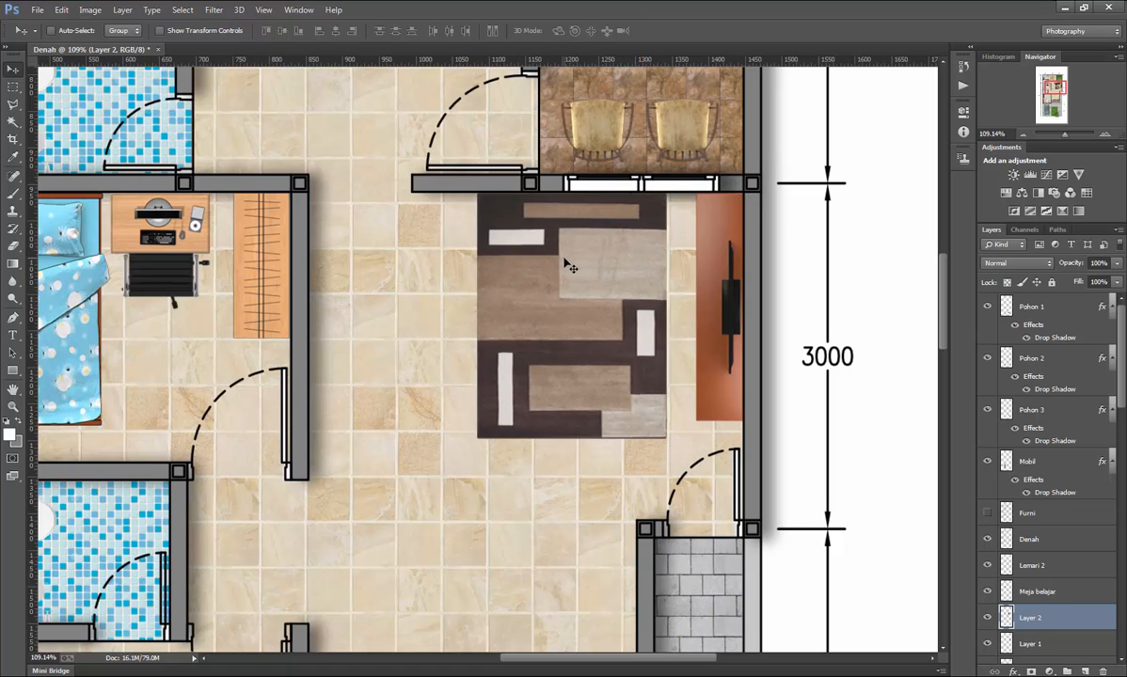
key(Right)
key(Right)
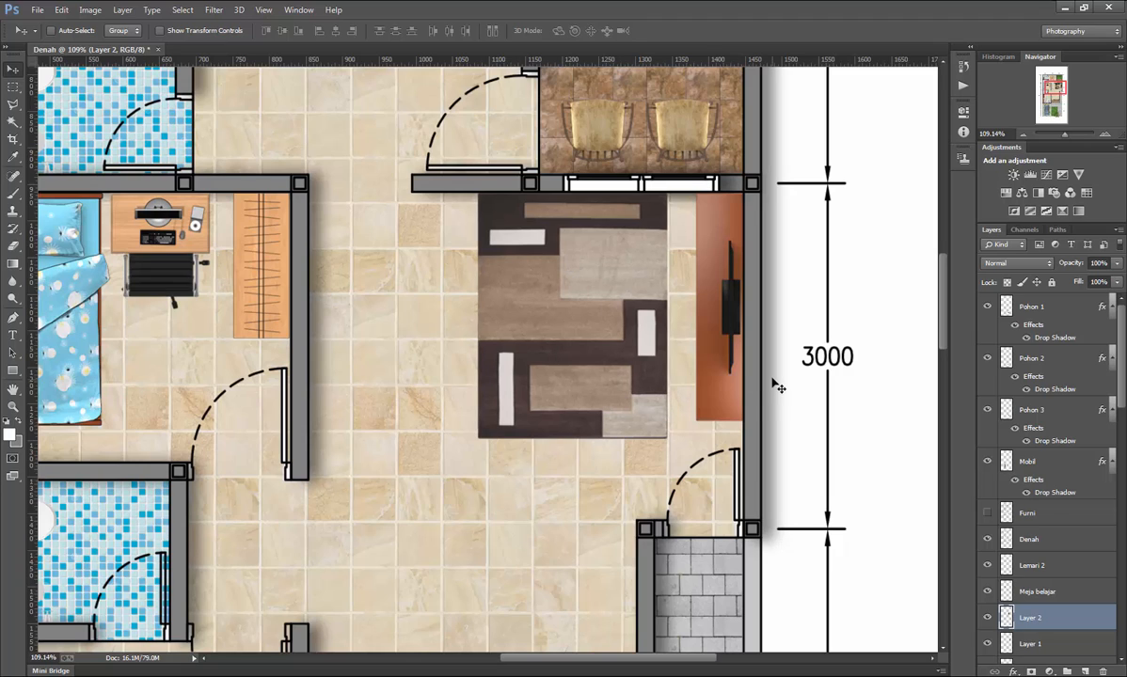
Rename the TV cabinet's layer as TV 2 and the carpet's layer as Carpet.
double_click(1031, 645)
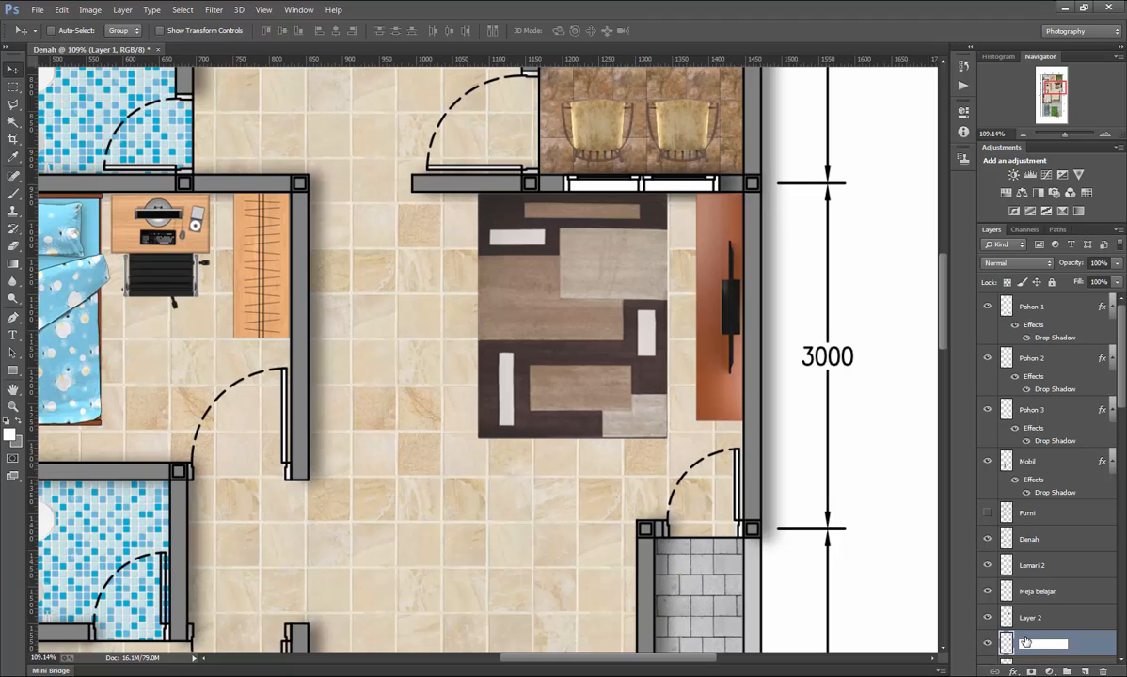
text(TV 2)
key(Return)
double_click(1031, 618)
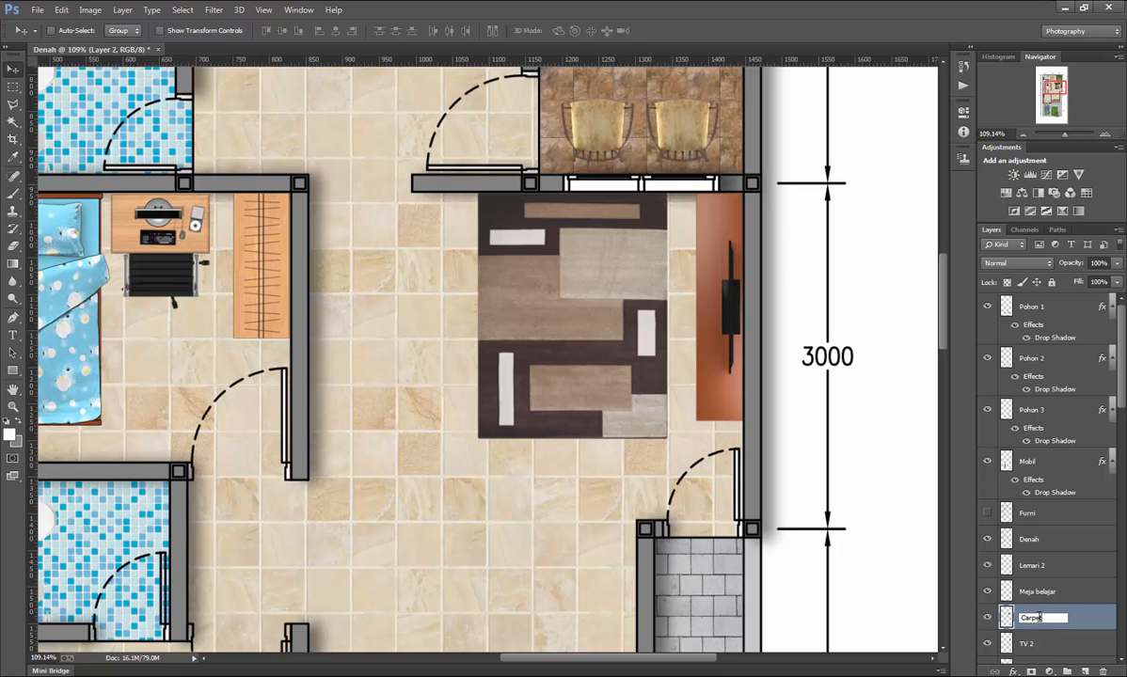
key(Return)
scroll(1035, 583, down, 3)
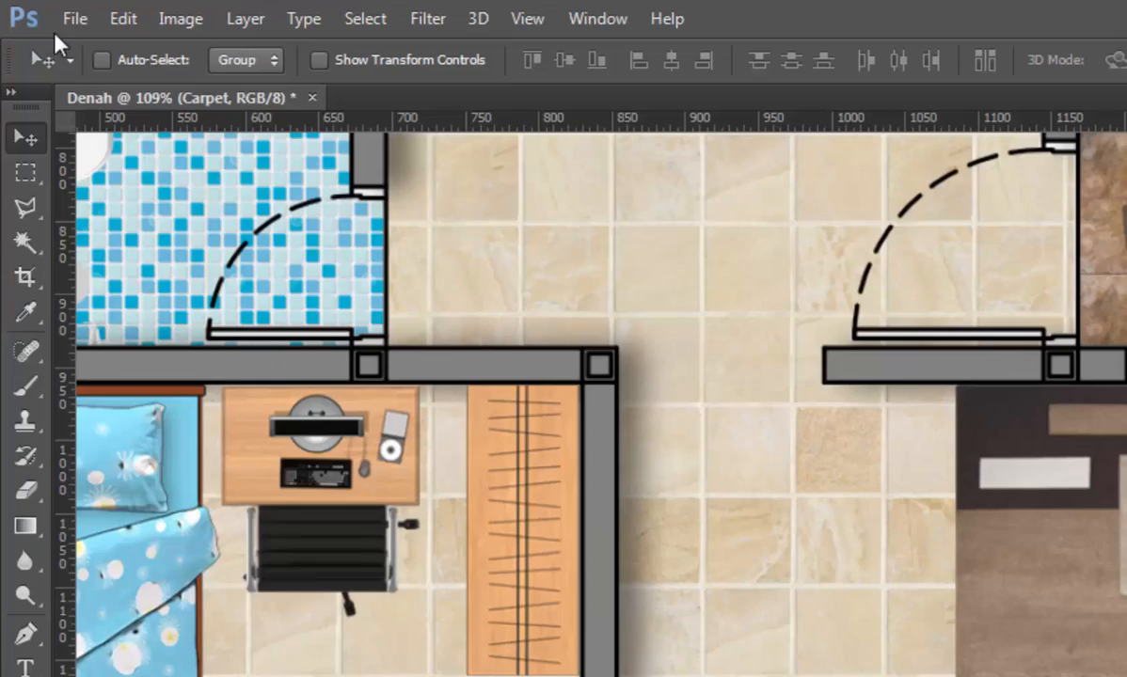
Open the Sofa 1 file from the Lib folder, copy the sofa onto the carpet's left part, and close the source file.
click(38, 9)
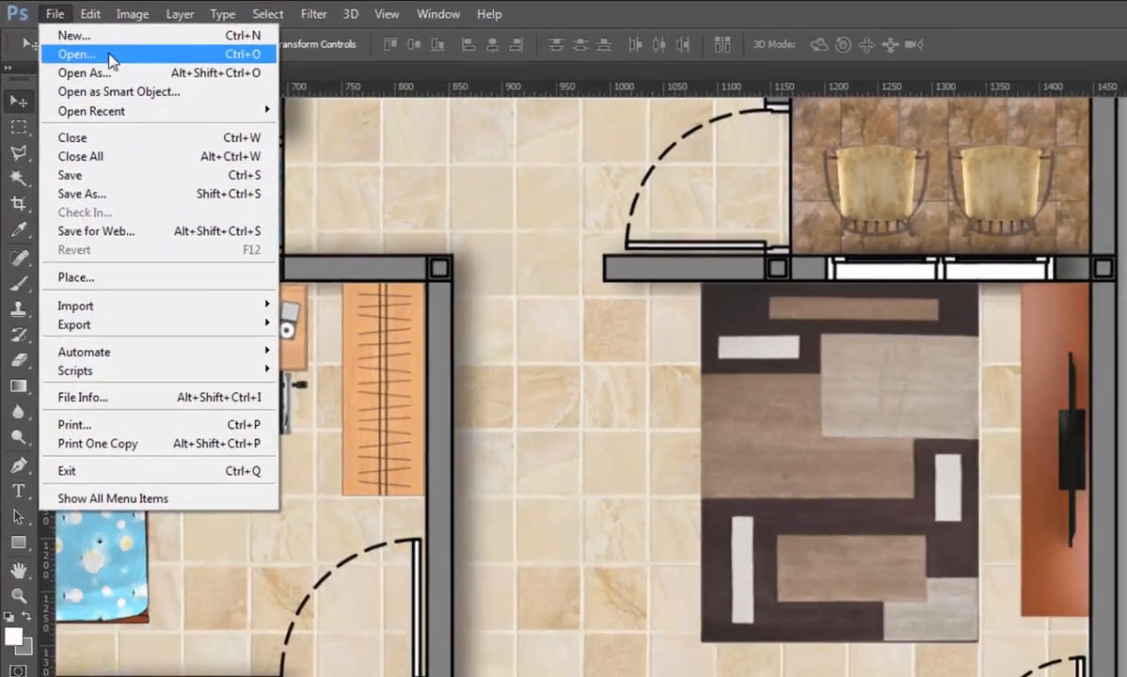
click(76, 54)
click(496, 339)
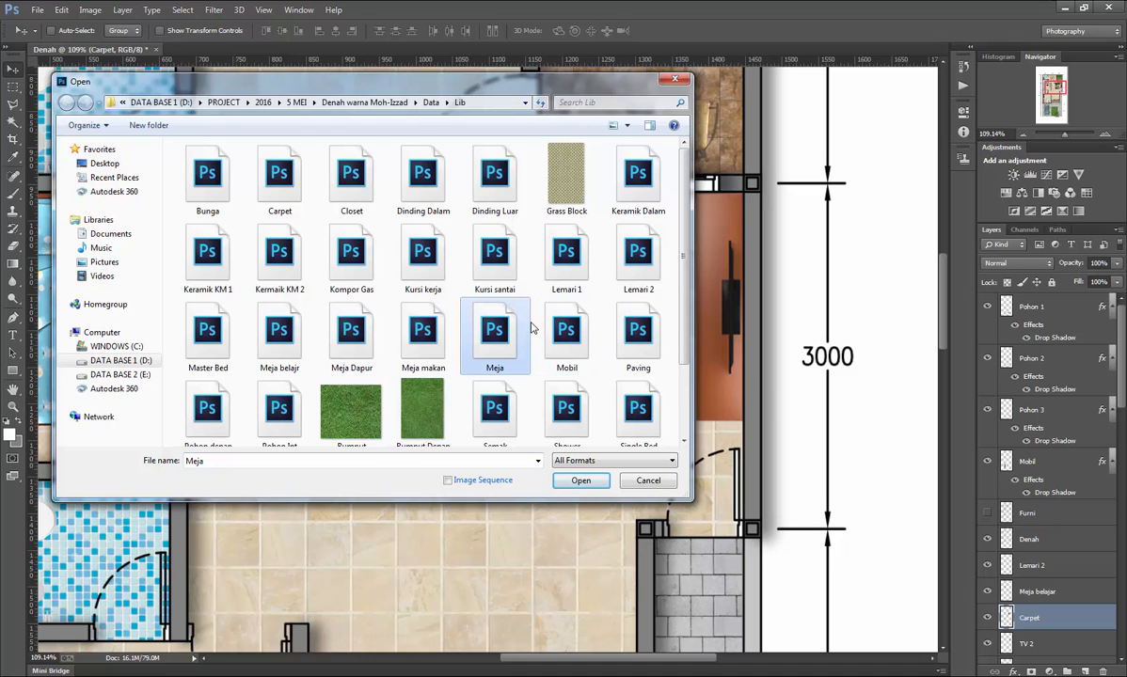
scroll(532, 328, down, 1)
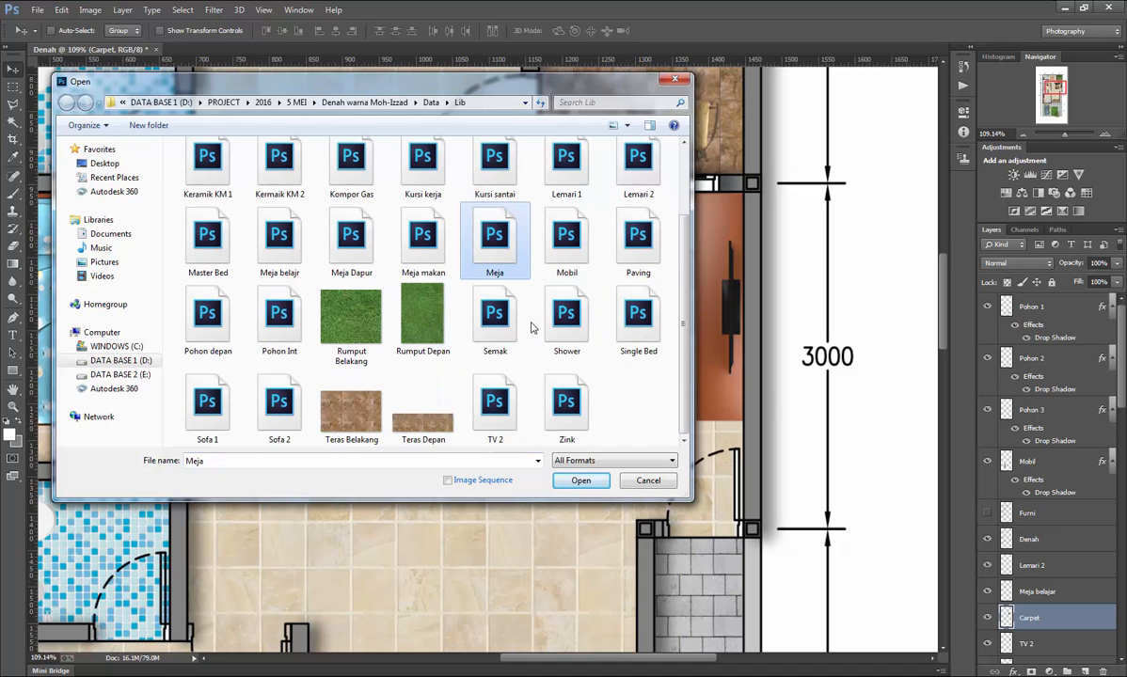
double_click(208, 404)
drag(94, 215, 508, 307)
click(113, 63)
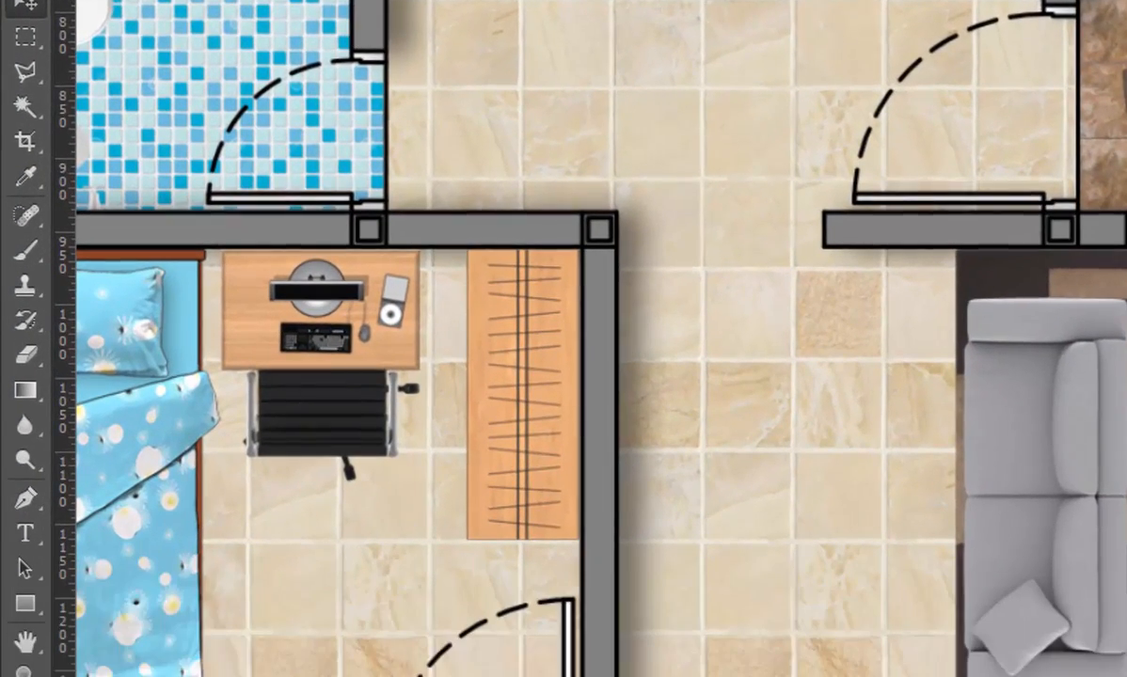
Flip the sofa horizontally so it faces the TV cabinet, and align its back with the carpet's left edge.
click(111, 17)
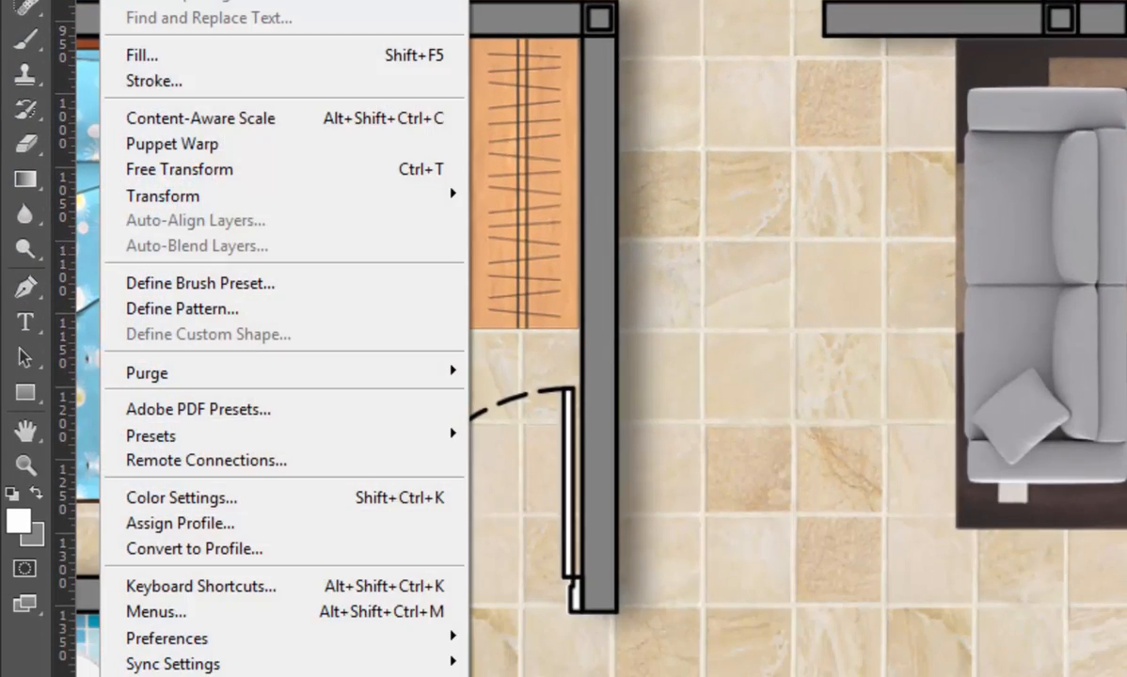
mouse_move(301, 195)
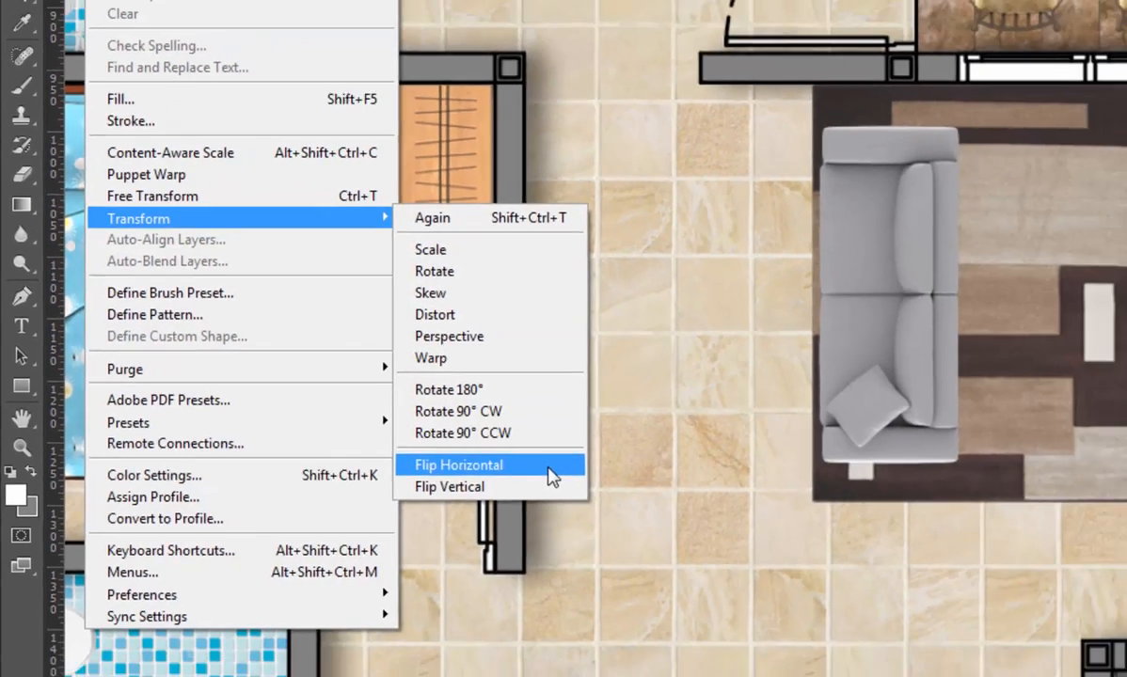
click(532, 483)
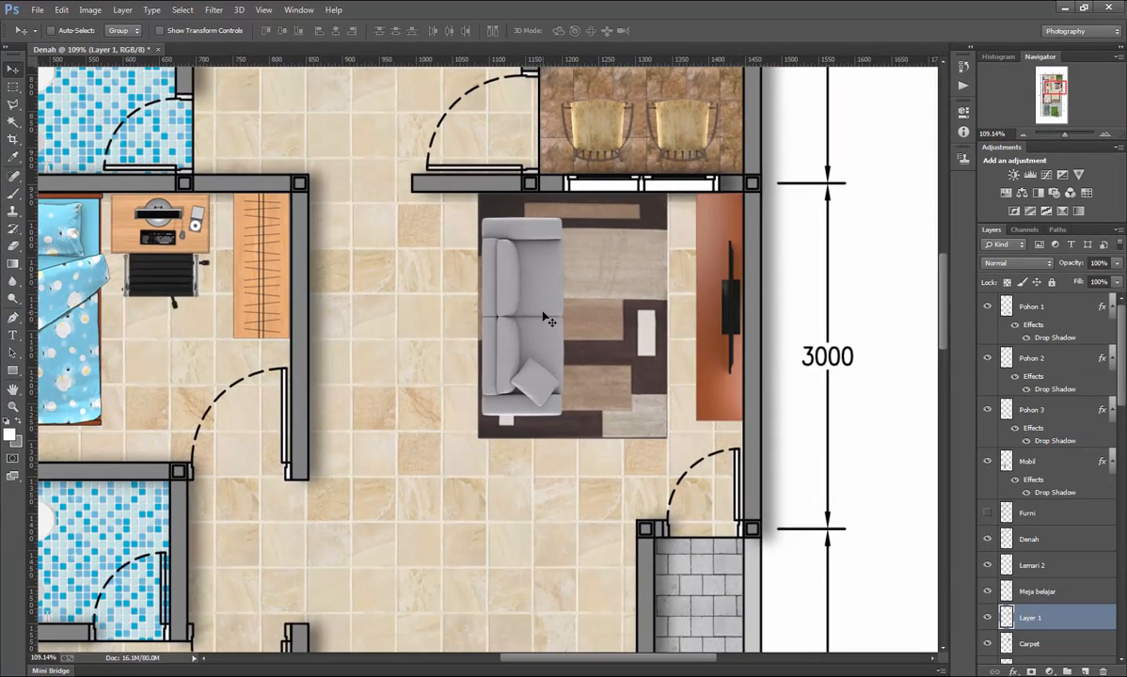
key(Left)
key(Left)
key(Left)
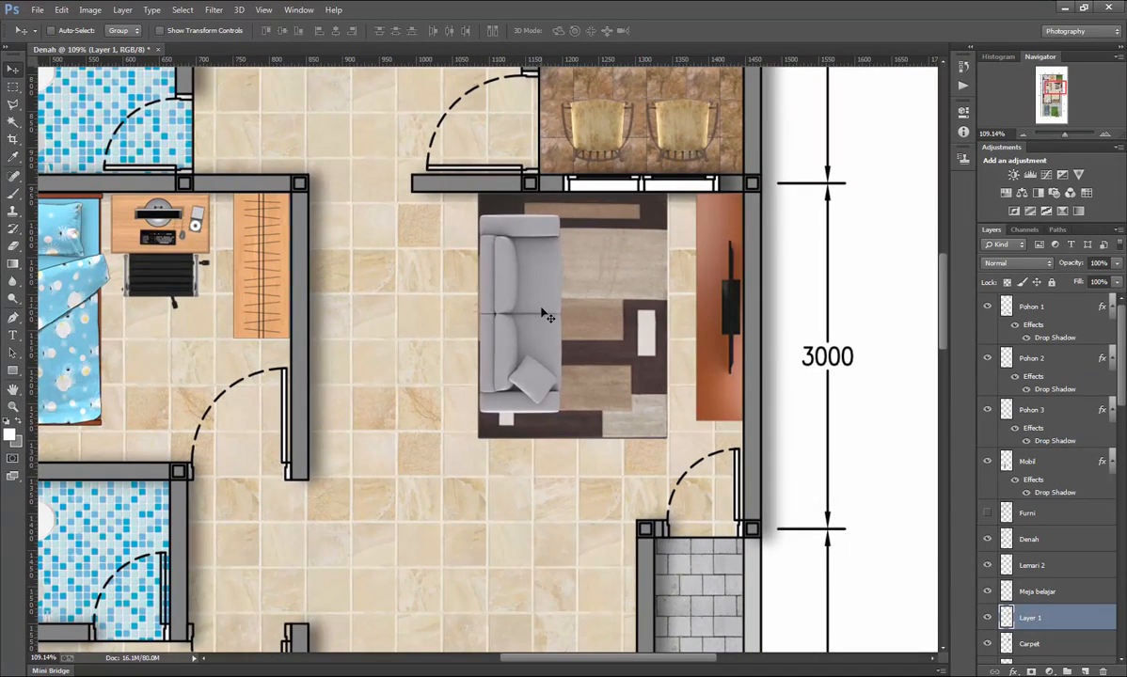
key(Up)
key(Left)
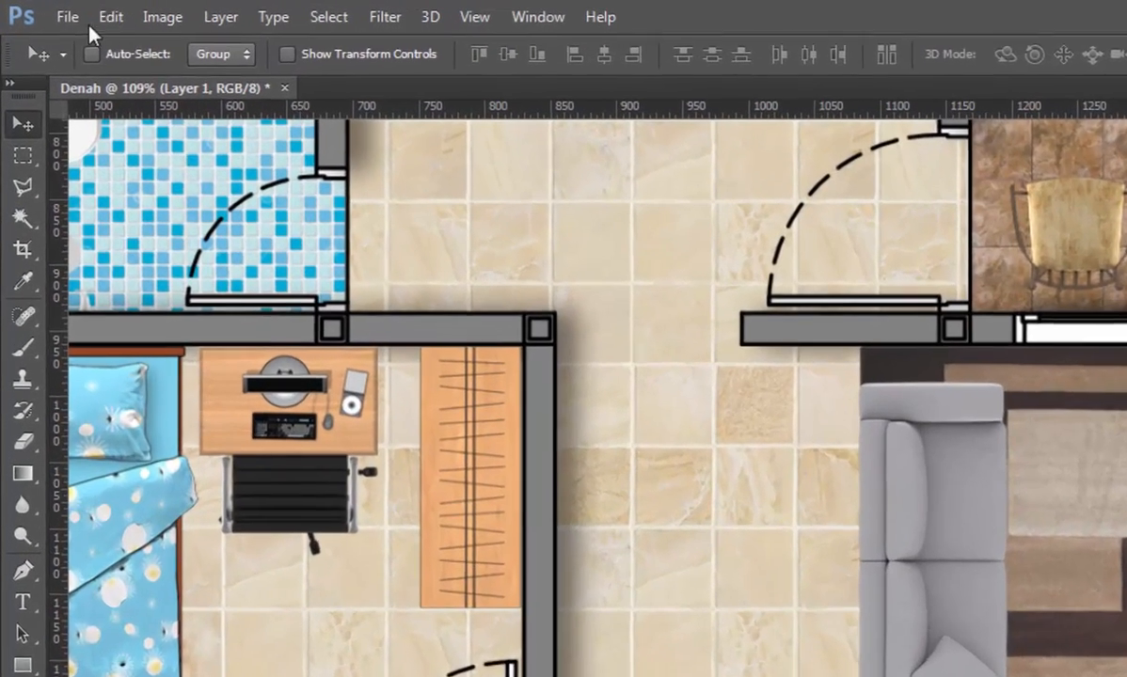
Open the Meja file from the Lib folder, copy the coffee table onto the carpet, and close the source file.
click(38, 9)
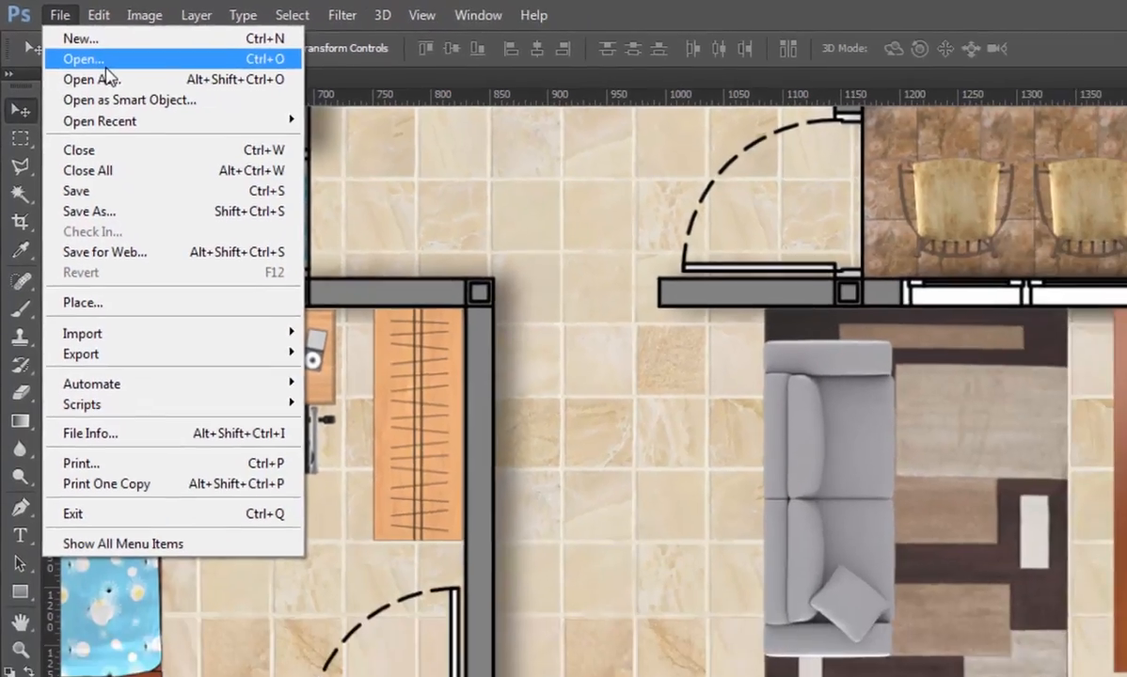
click(120, 80)
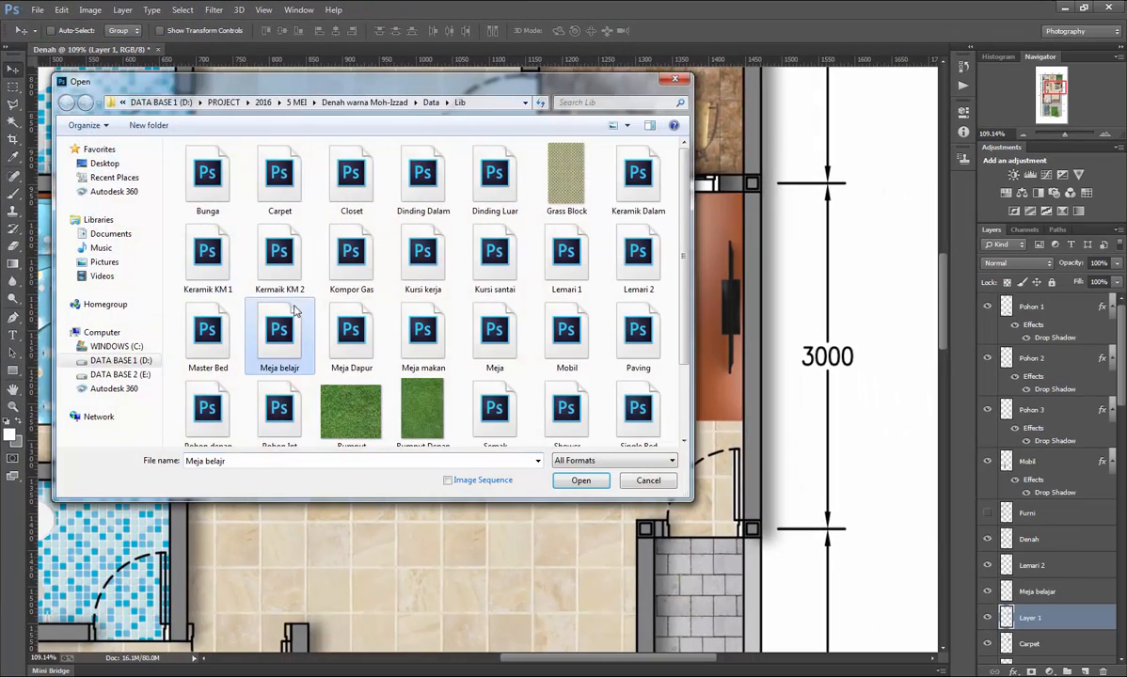
scroll(294, 311, down, 1)
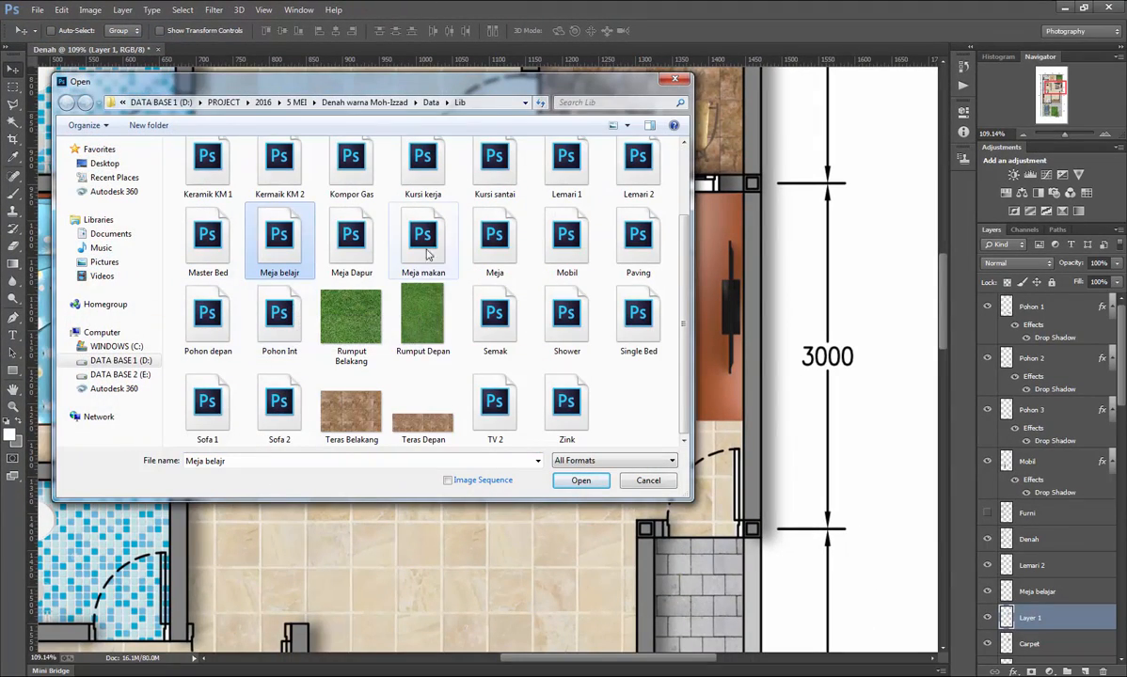
double_click(495, 240)
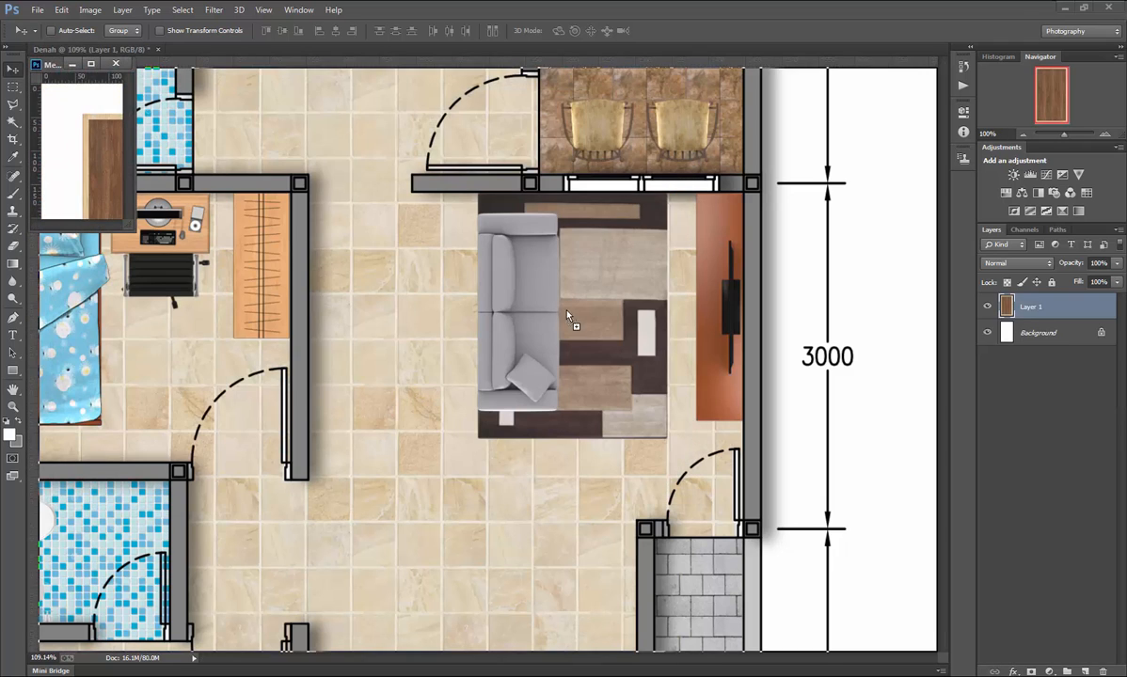
drag(567, 317, 527, 310)
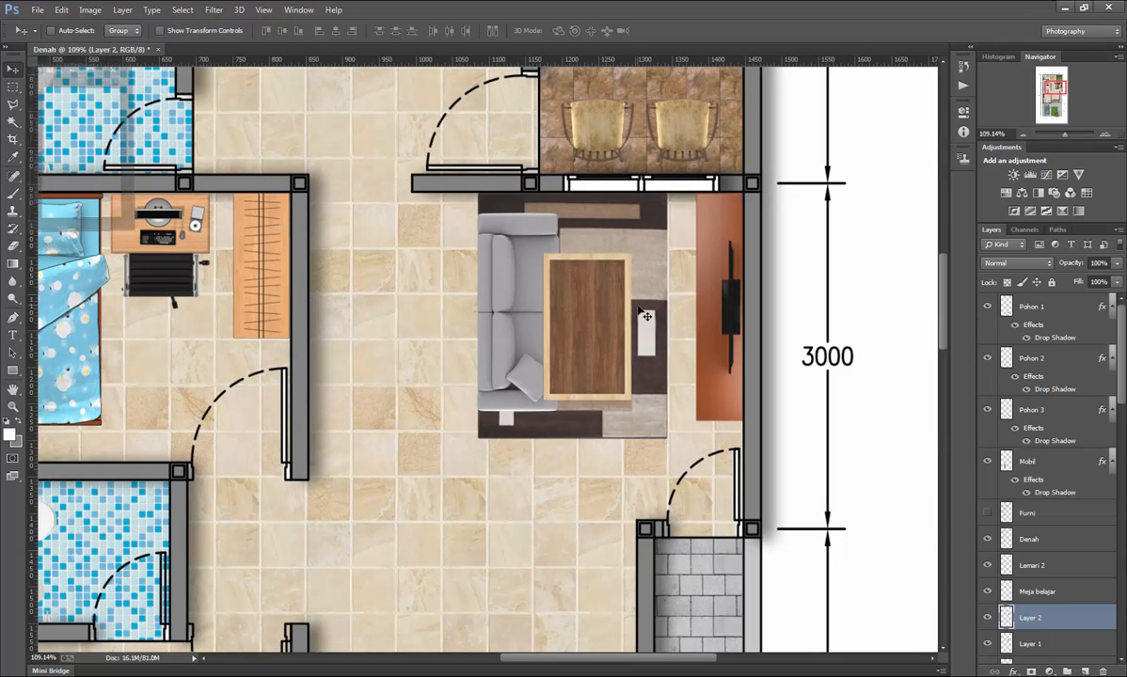
Move the coffee table to the carpet's right edge, vertically centred on the sofa with a gap between them.
drag(600, 297, 622, 276)
key(Left)
key(Left)
key(Left)
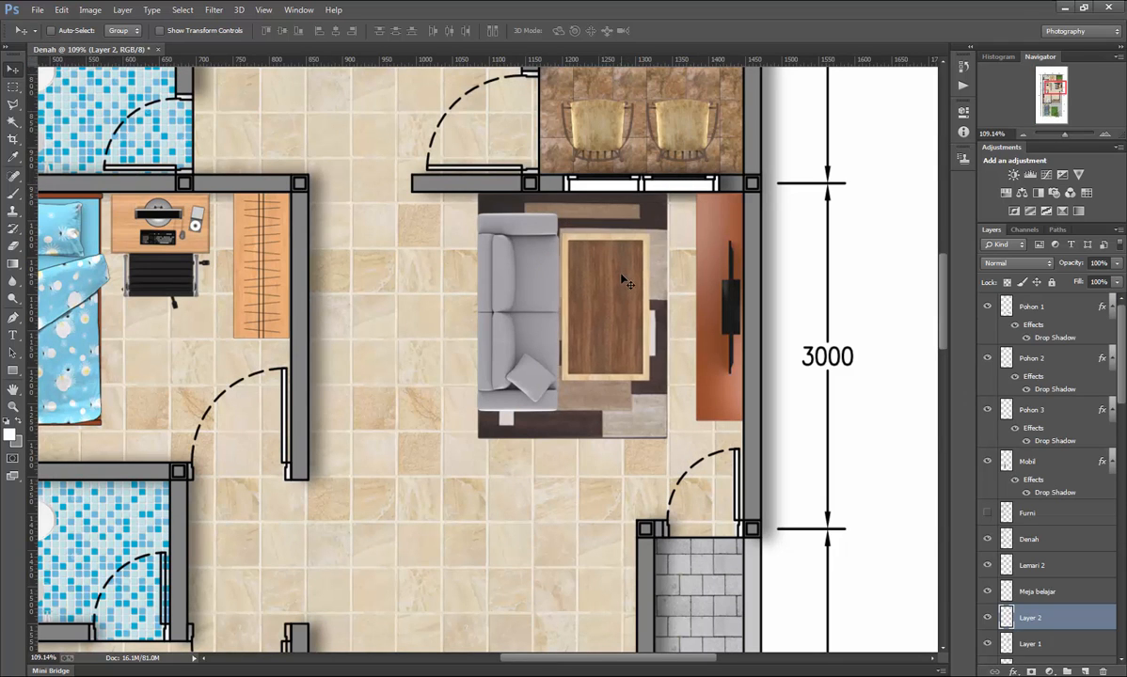
key(Down)
key(Down)
key(Down)
key(Down)
key(Right)
key(Right)
key(Right)
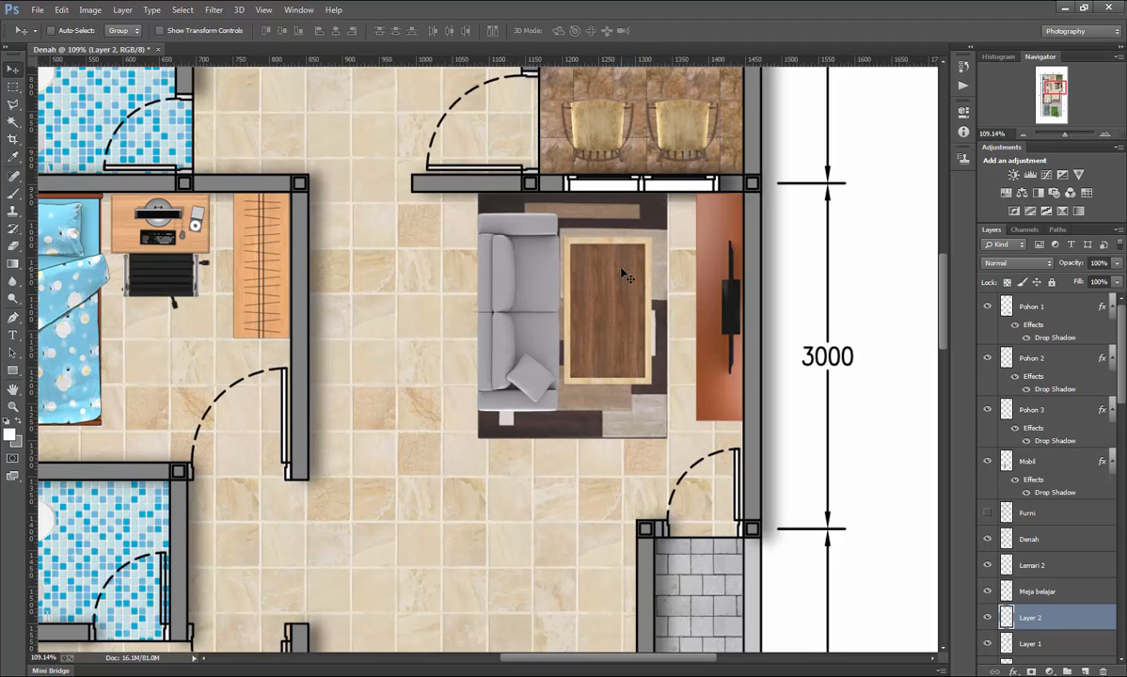
key(Right)
key(Right)
key(Right)
key(Right)
key(Right)
key(Right)
key(Right)
key(Right)
key(Right)
key(Right)
key(Right)
key(Right)
key(Right)
key(Right)
key(Right)
key(Right)
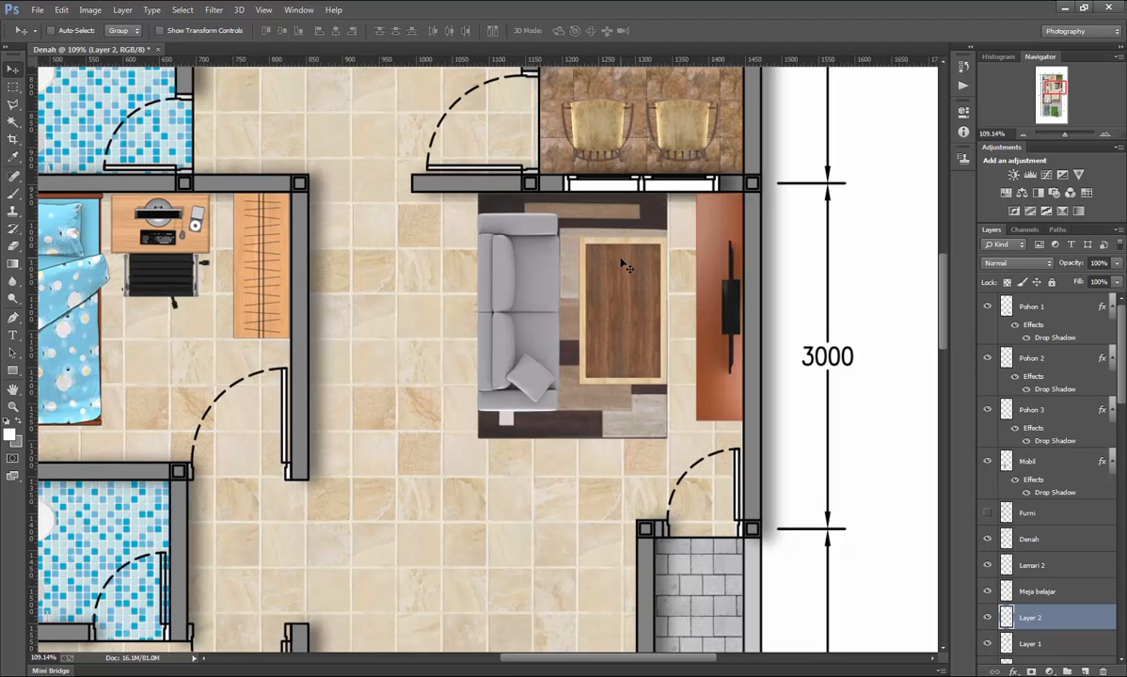
key(Right)
key(Right)
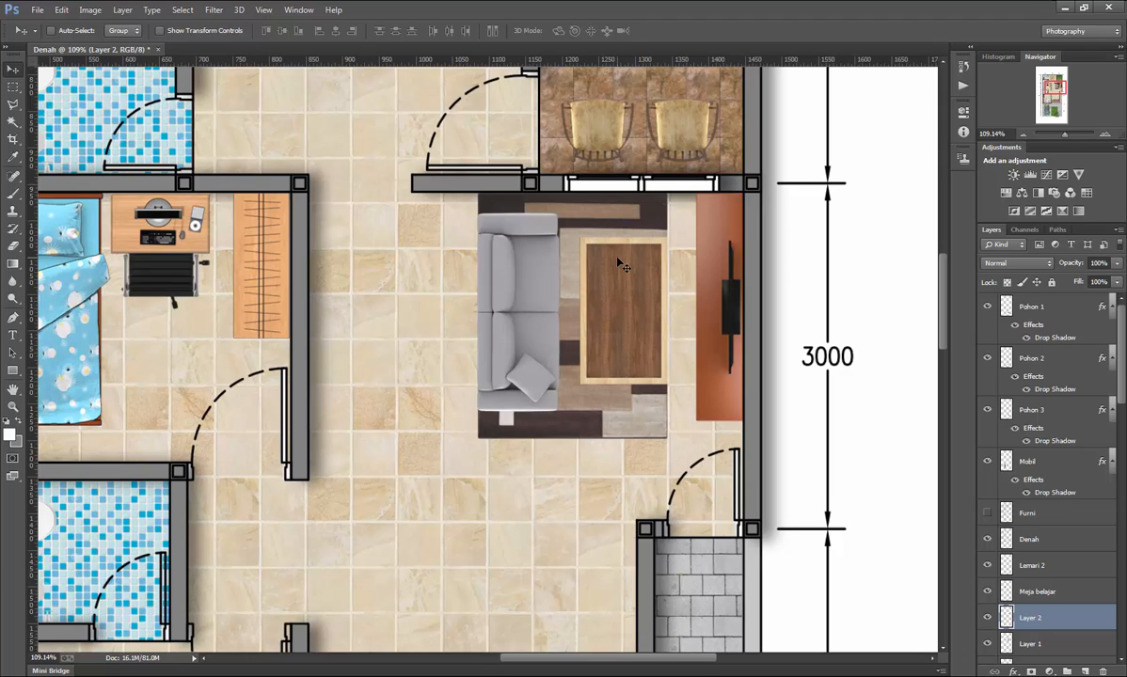
key(Down)
Rename the sofa's layer as Sofa 1 and the coffee table's layer as Meja 1.
ctrl+click(647, 416)
key(t)
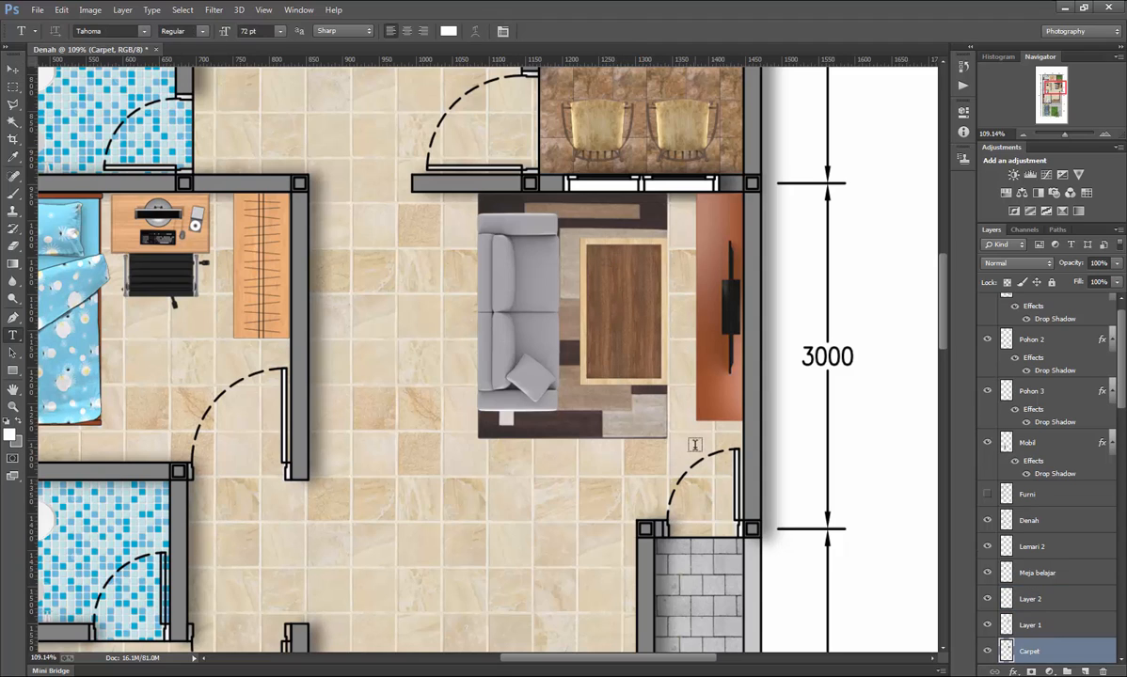
click(13, 70)
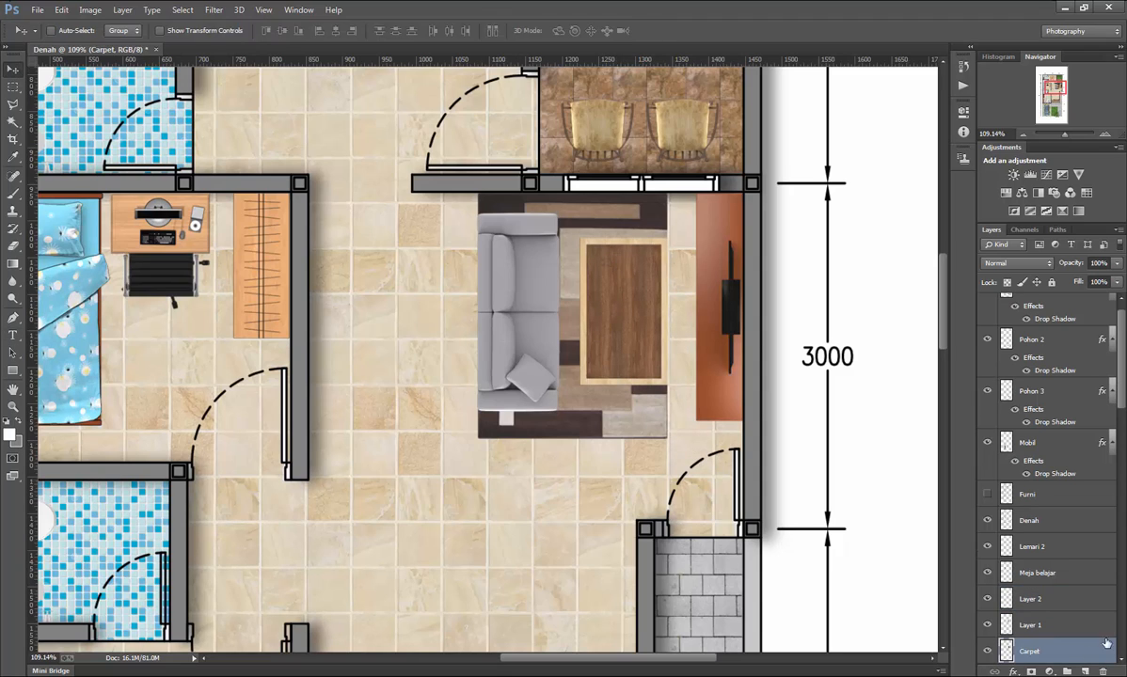
double_click(1032, 626)
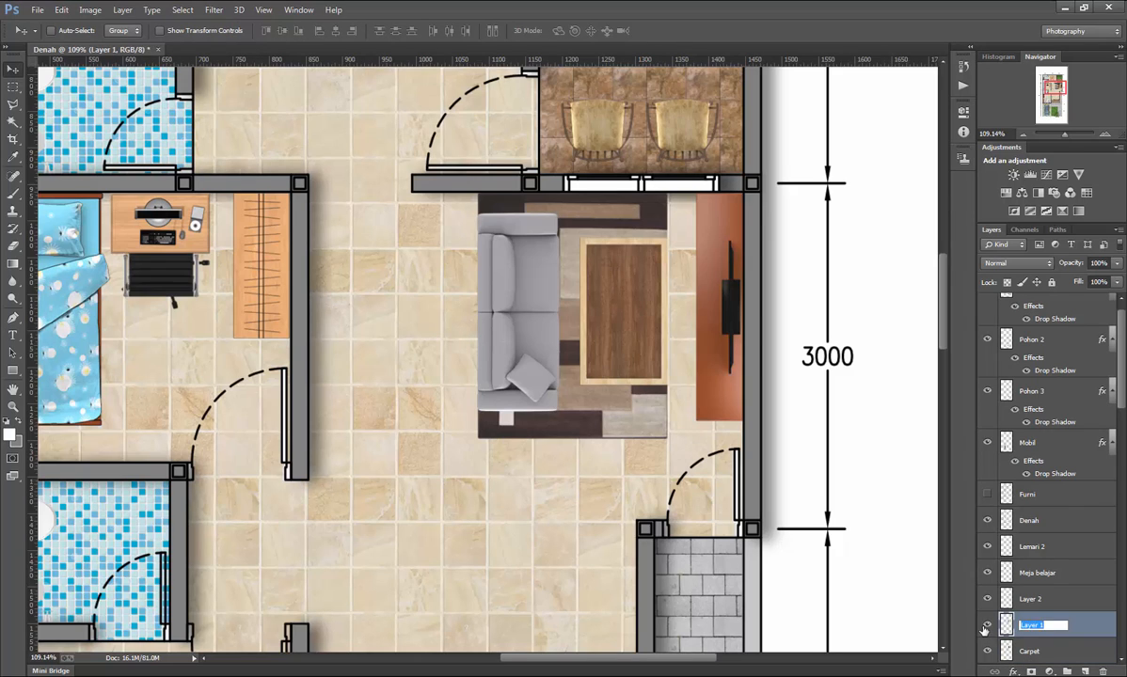
click(986, 627)
click(986, 627)
double_click(1032, 626)
key(Return)
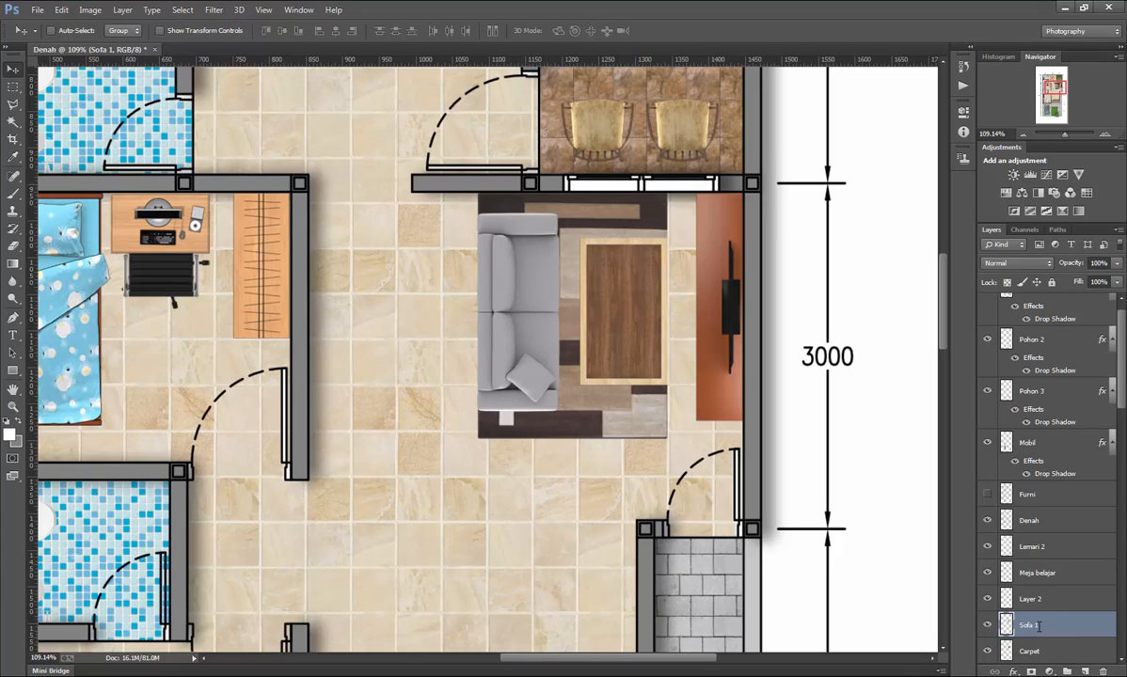
double_click(1032, 600)
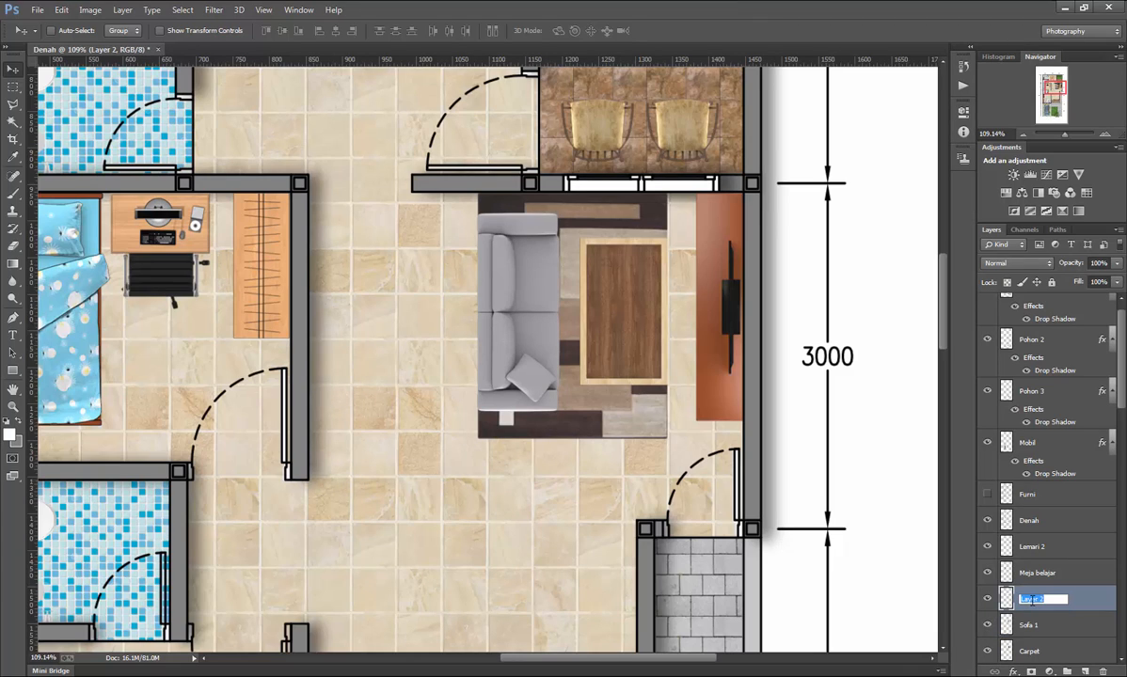
key(Return)
Scale the carpet up proportionally to about 105%, keeping its upper-left corner fixed.
click(1039, 652)
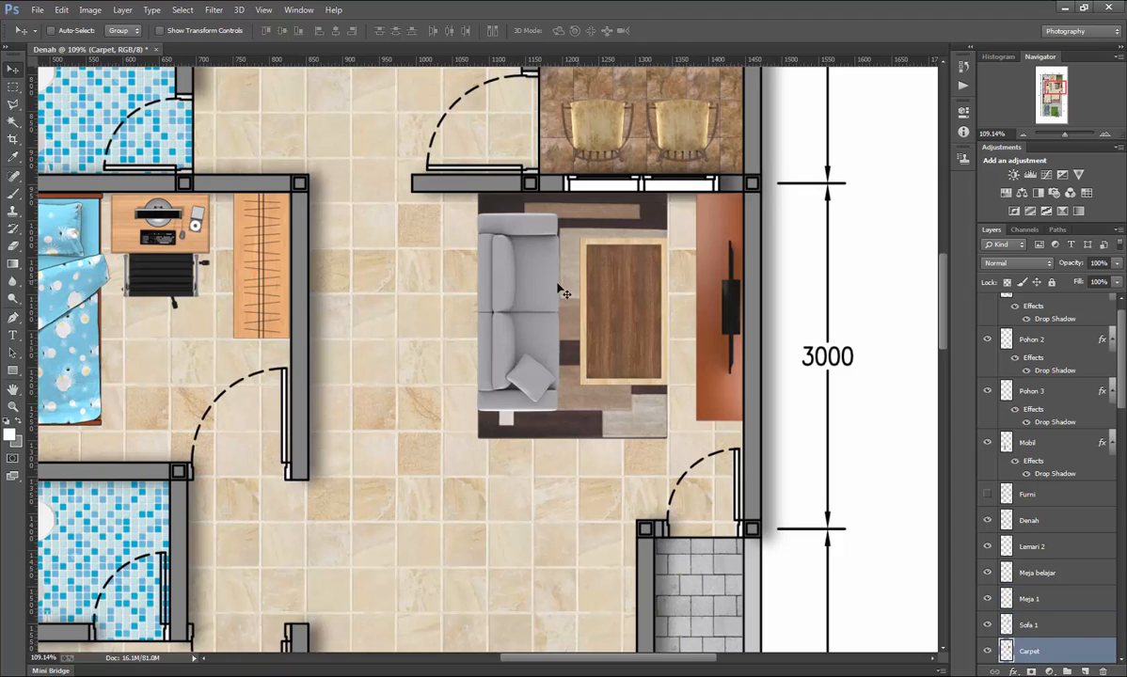
key(ctrl+t)
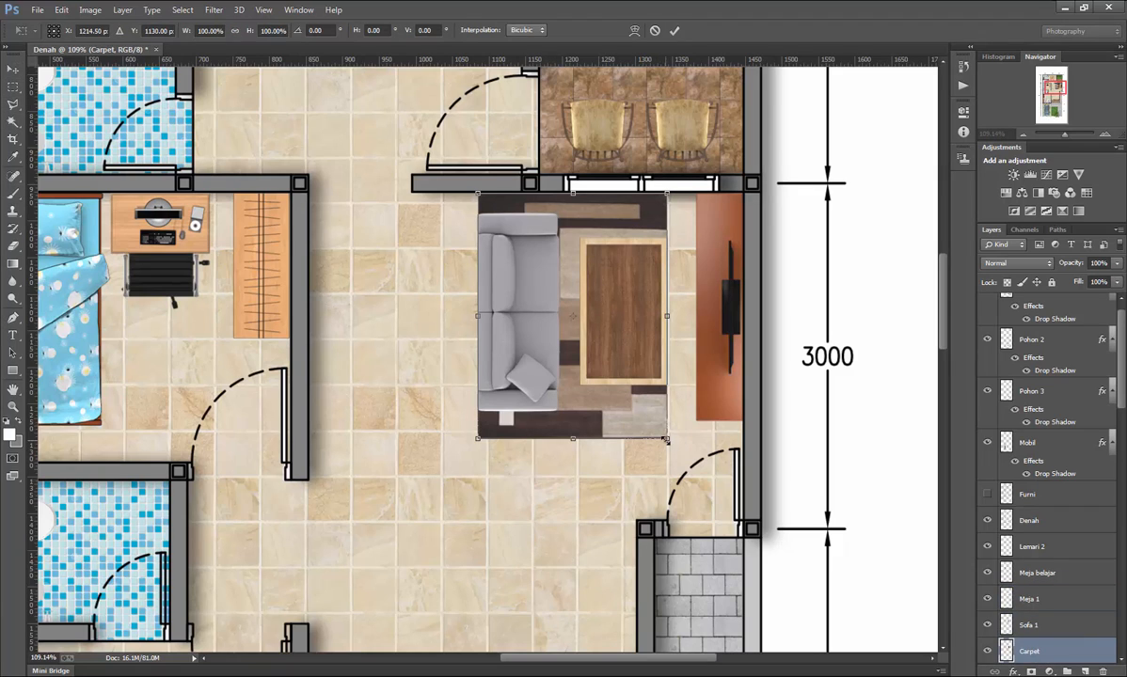
drag(666, 439, 681, 449)
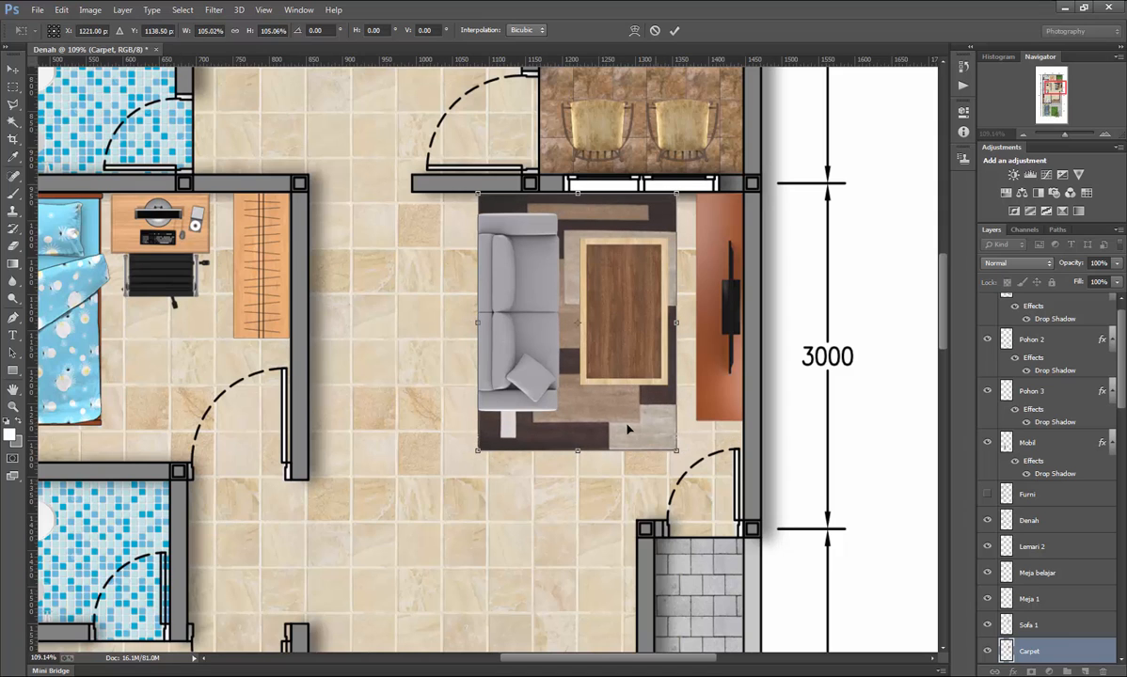
key(Return)
Nudge the carpet left until its right edge sits just beyond the coffee table's right edge.
scroll(621, 430, up, 1)
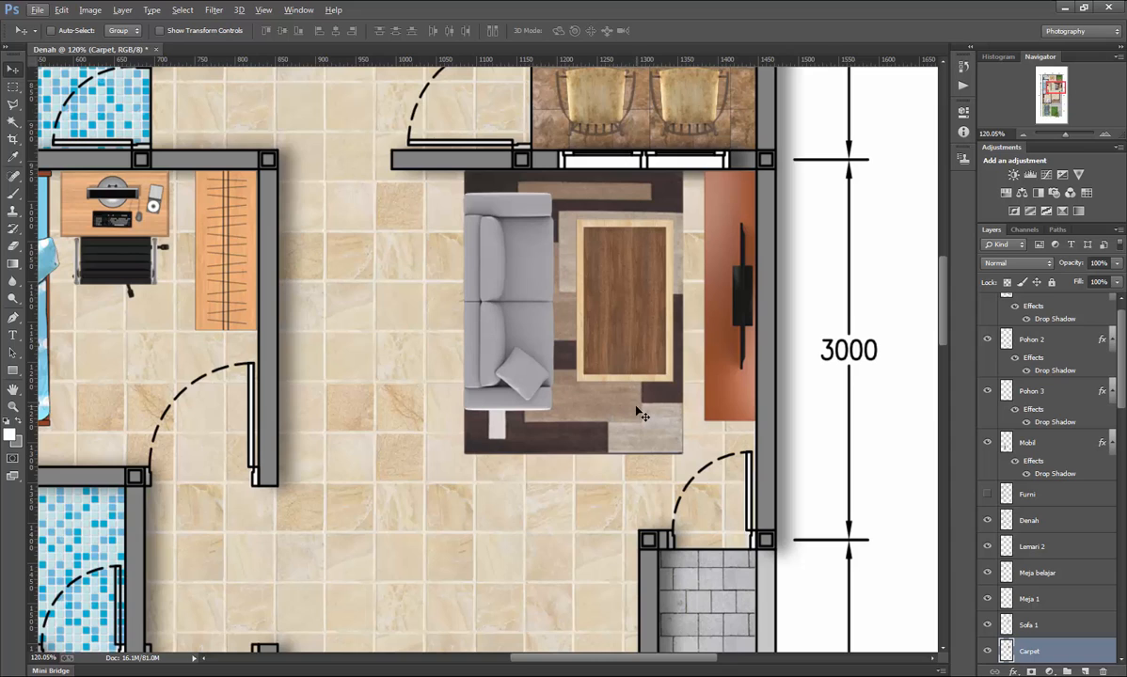
key(Left)
key(Left)
key(Left)
key(Left)
key(Left)
key(Left)
key(Left)
key(Left)
key(Left)
key(Left)
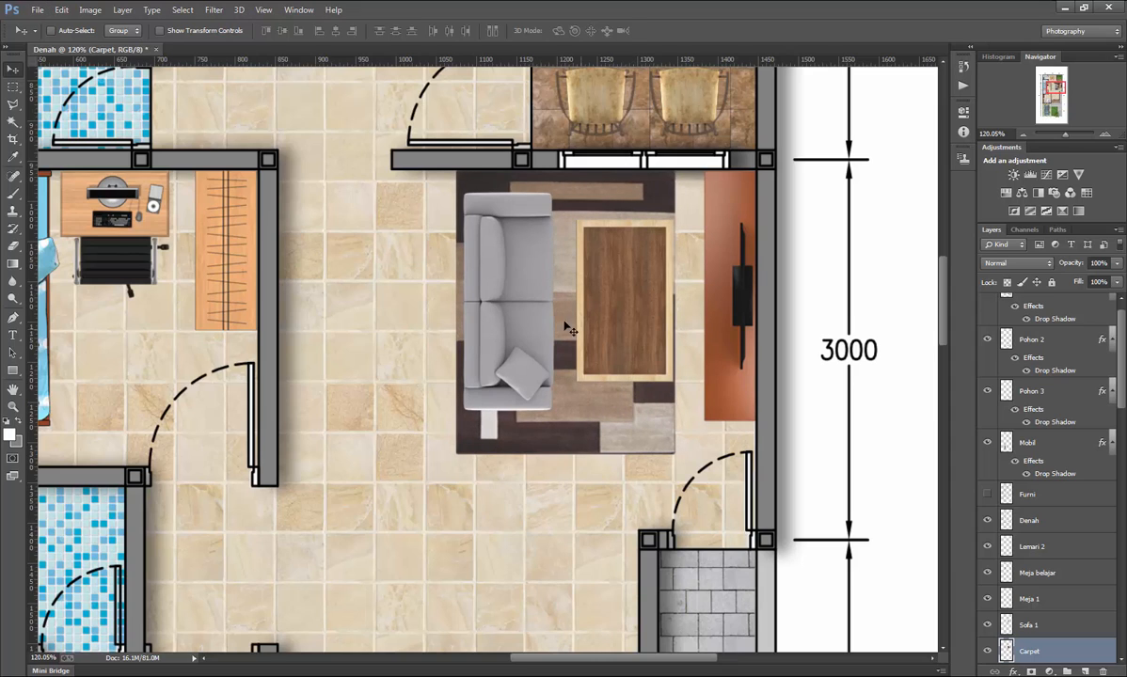
Nudge the sofa left until its back lines up with the carpet's left edge.
ctrl+click(505, 297)
key(Left)
key(Left)
key(Left)
key(Left)
key(Left)
key(Left)
key(Left)
key(Left)
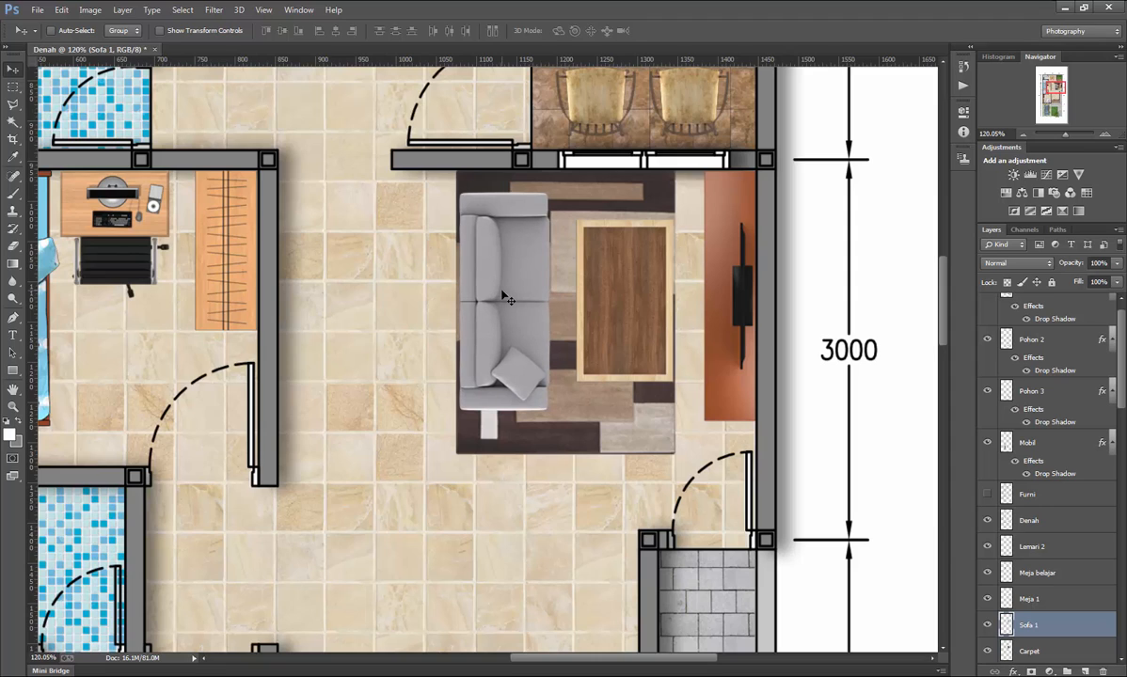
Nudge the coffee table slightly left, leaving a narrow strip of carpet along its right side.
ctrl+click(640, 303)
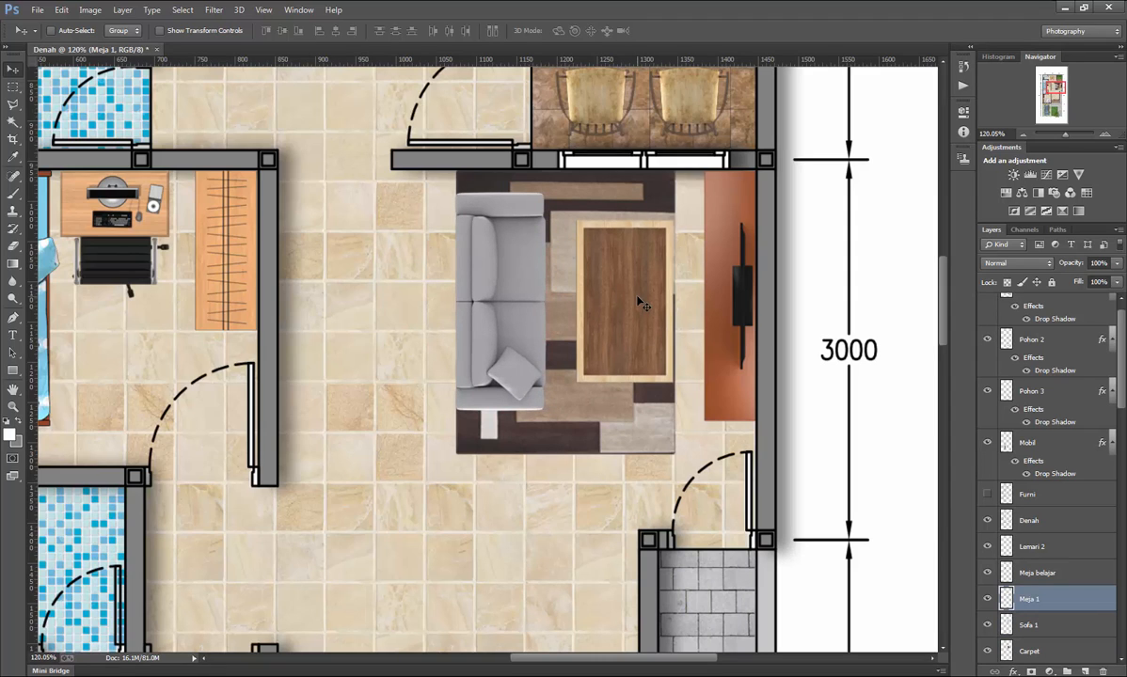
key(Left)
key(Left)
key(Left)
key(Left)
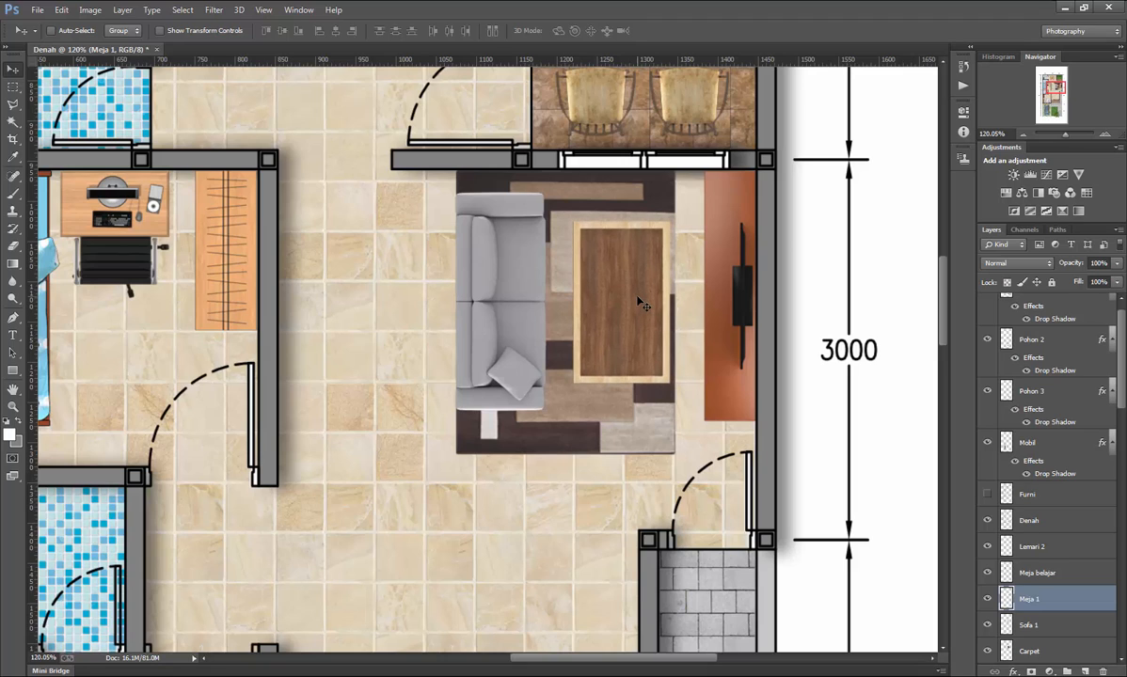
key(Left)
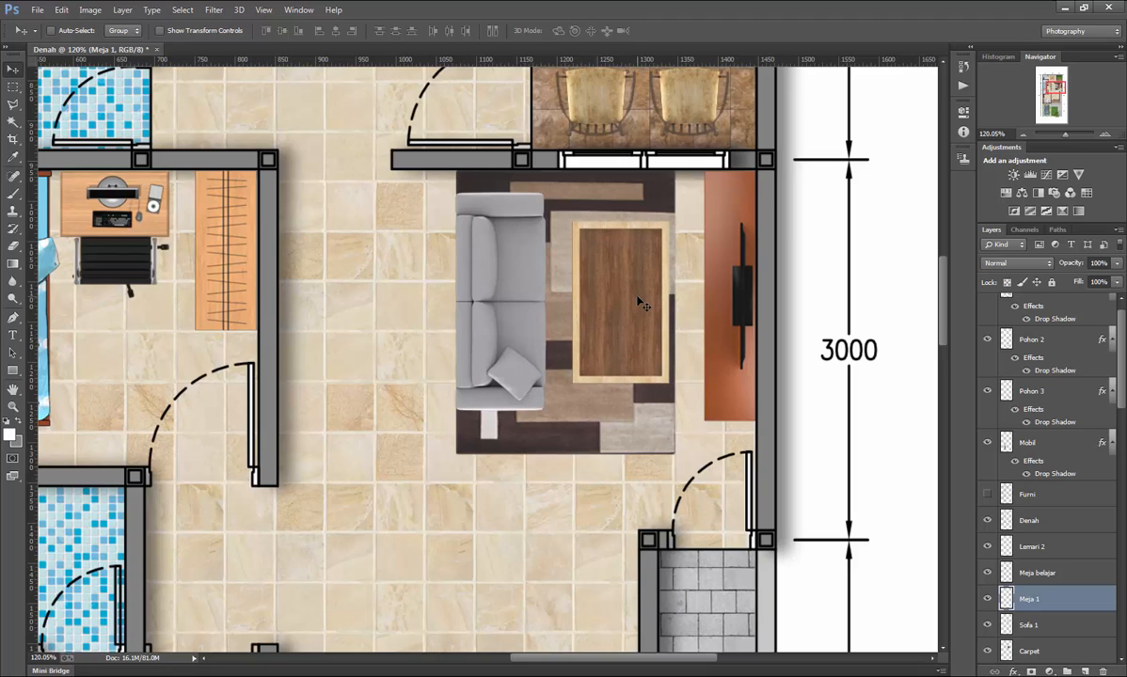
ctrl+click(503, 243)
ctrl+click(636, 304)
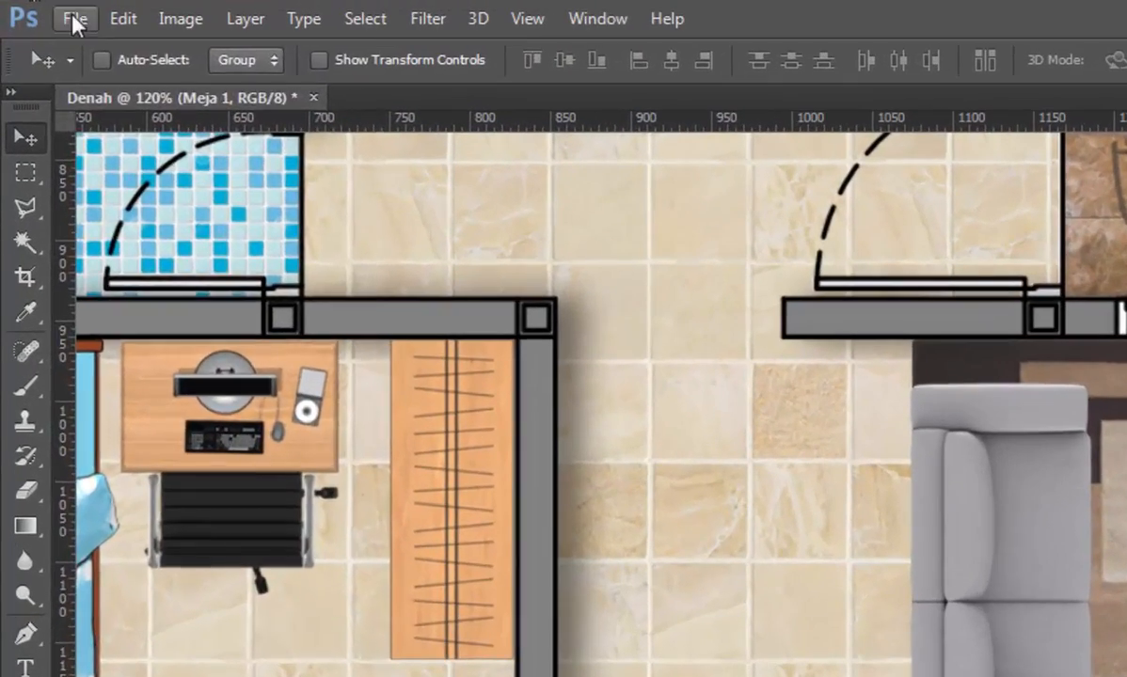
Open the Bunga file from the Lib folder, copy the flower onto the coffee table, and close the source file.
click(37, 9)
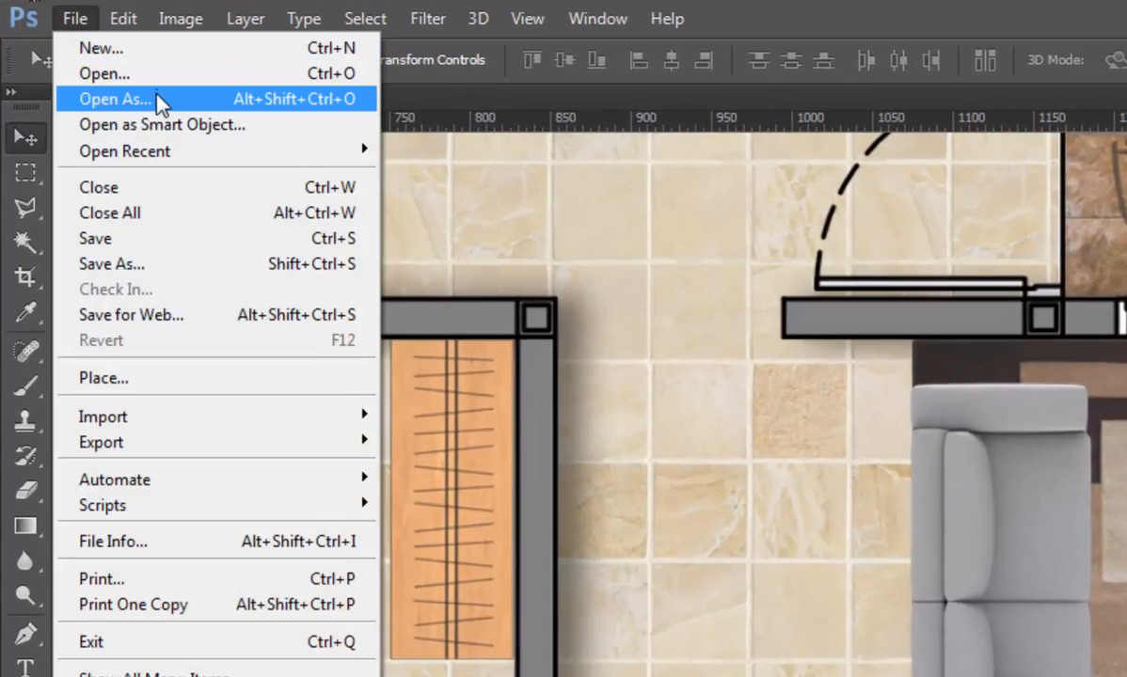
click(104, 73)
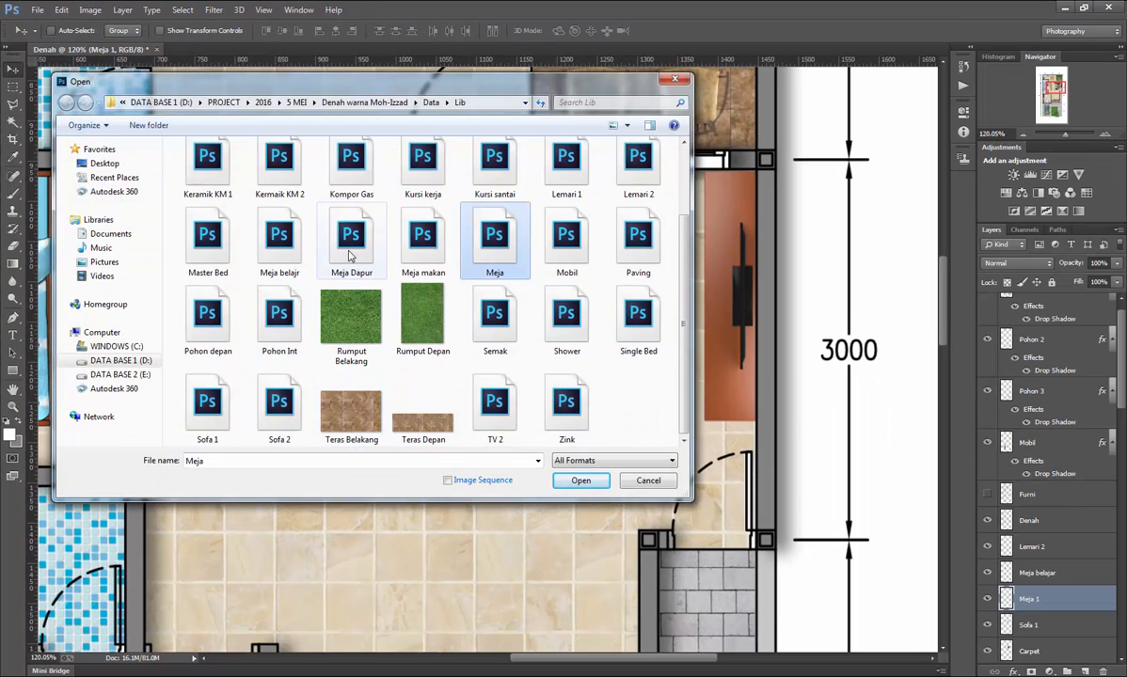
scroll(350, 256, up, 3)
double_click(206, 174)
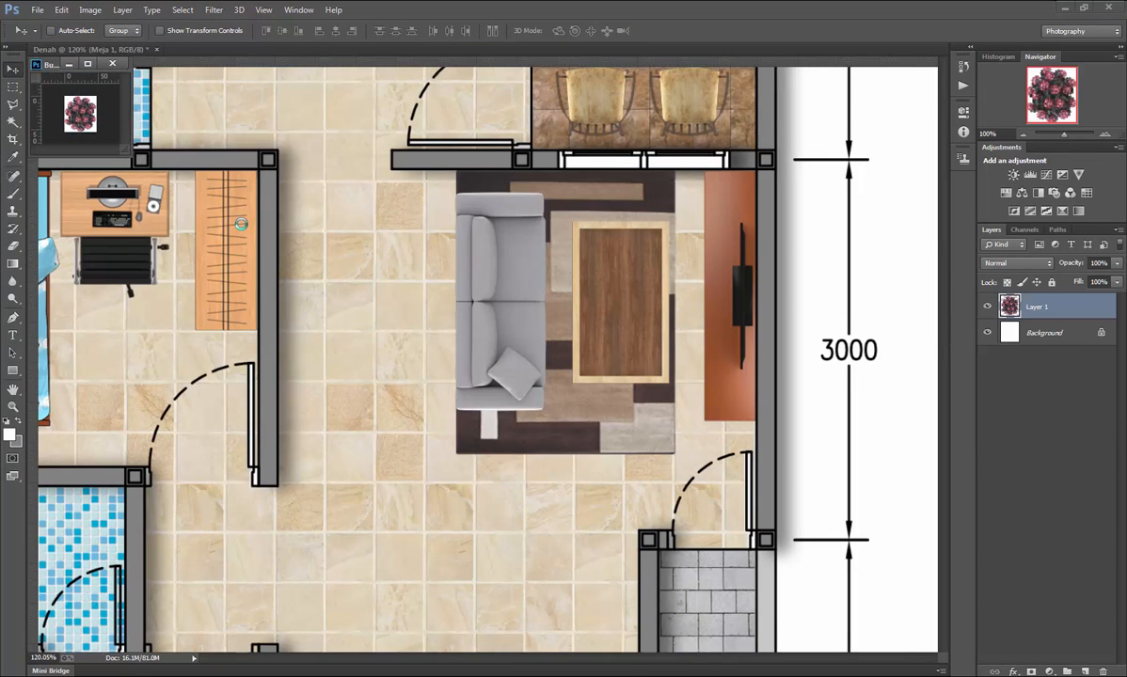
drag(92, 134, 471, 244)
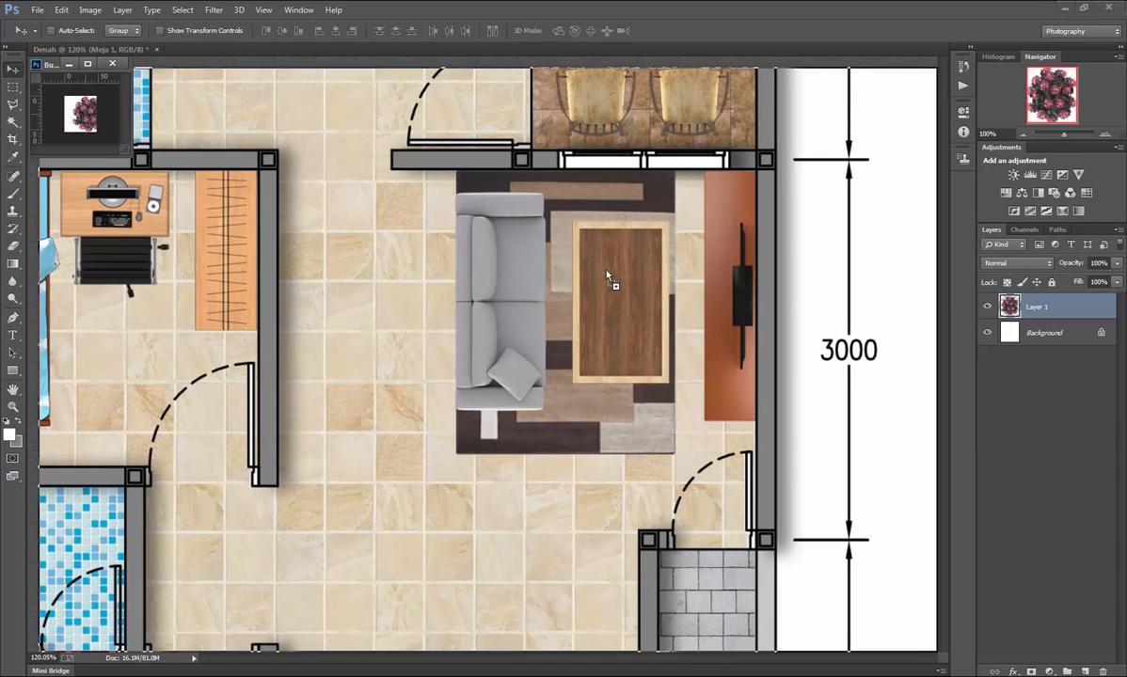
drag(607, 276, 629, 287)
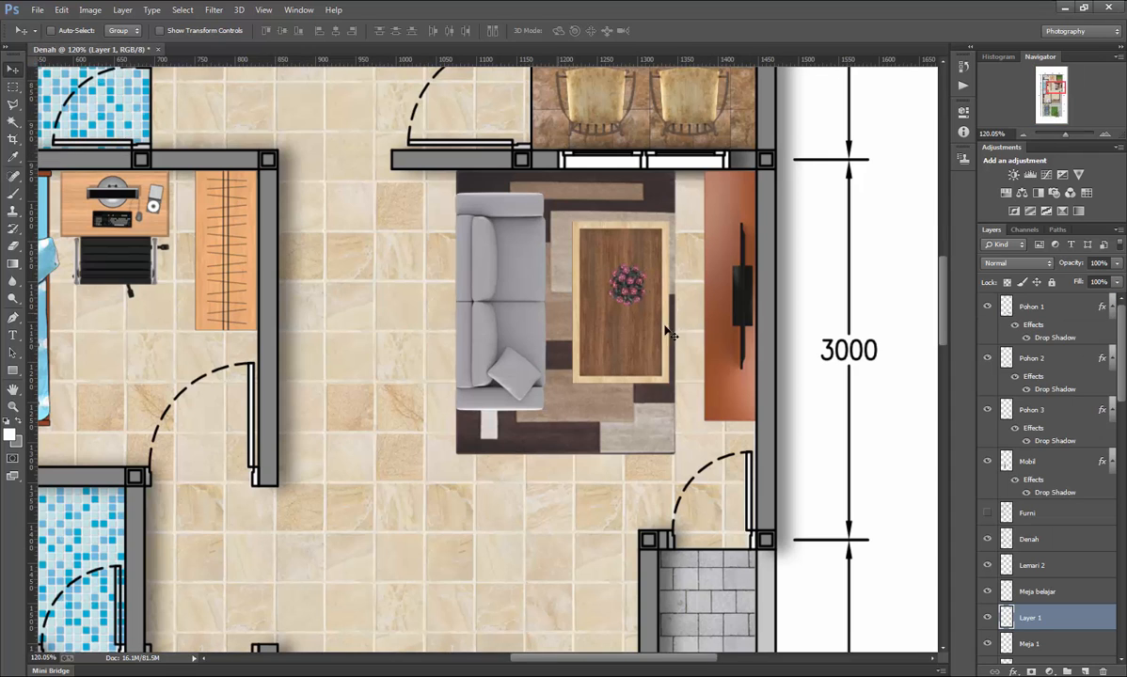
Move the flower left and down to centre it on the coffee table.
drag(667, 332, 662, 335)
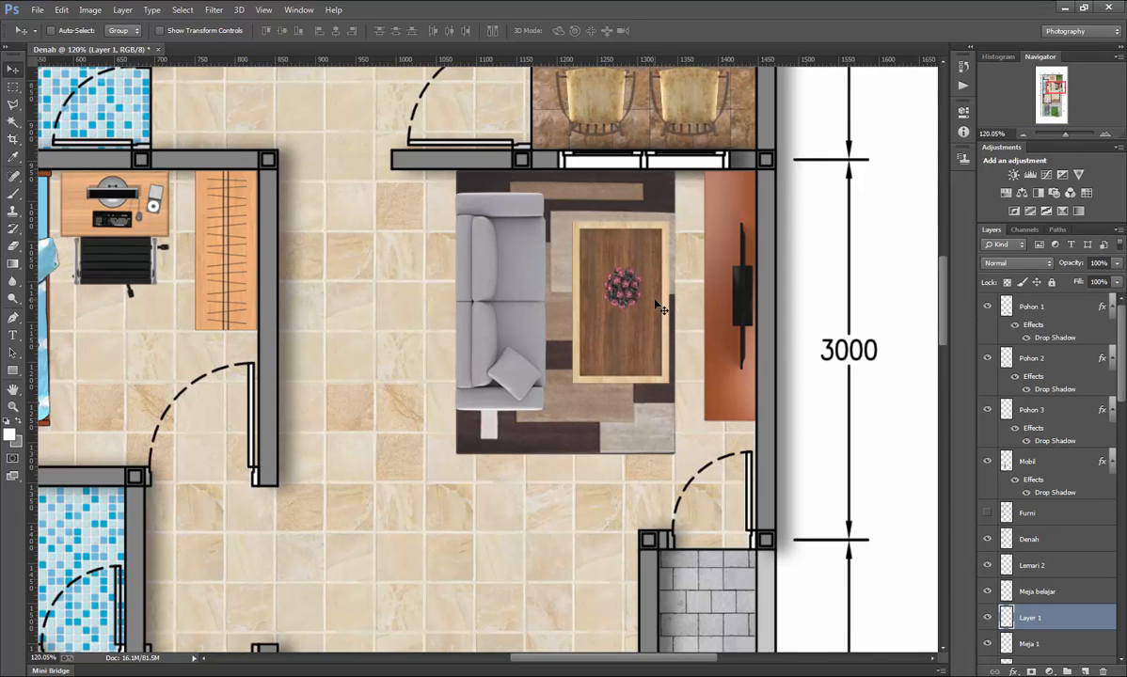
key(Down)
key(Down)
key(Down)
key(Down)
key(Down)
key(Down)
key(Down)
key(Down)
key(Down)
key(Down)
key(Down)
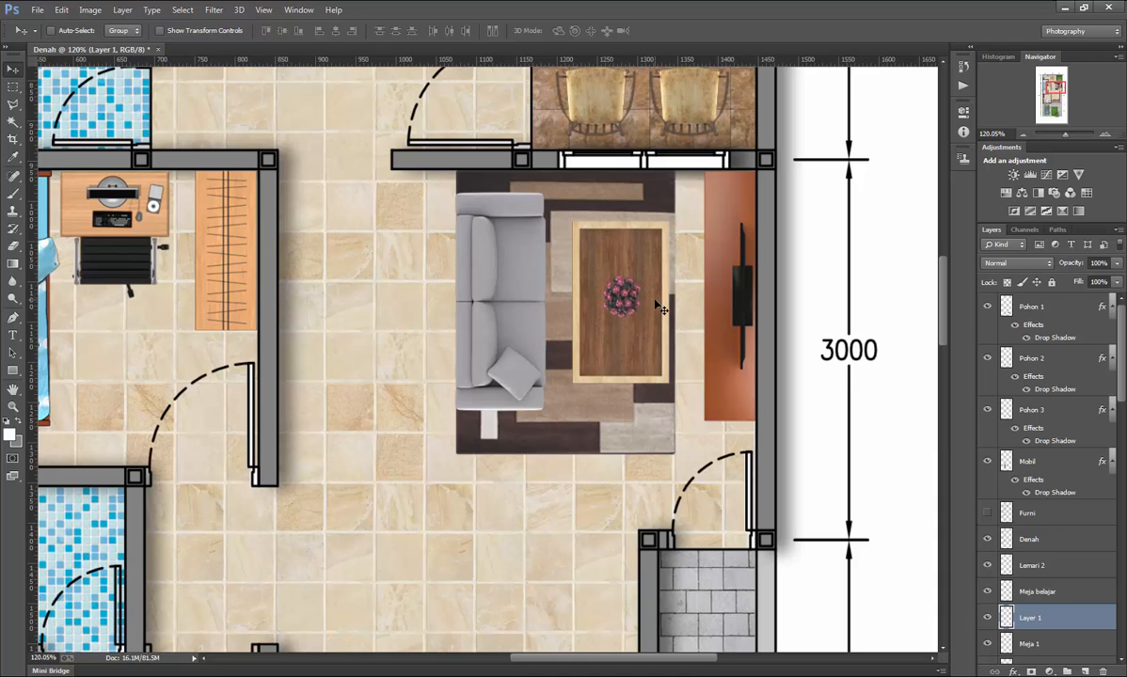
key(Down)
key(Down)
Rename the flower's layer as Bunga.
scroll(657, 302, down, 6)
scroll(659, 335, up, 1)
scroll(660, 337, down, 6)
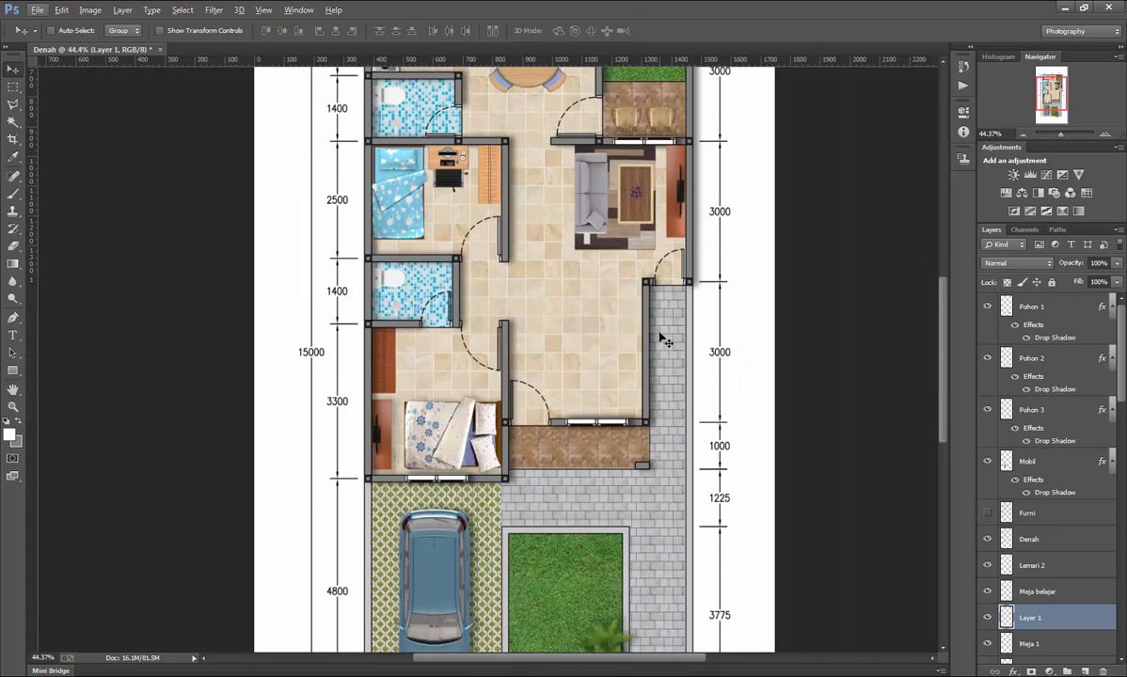
scroll(644, 347, down, 1)
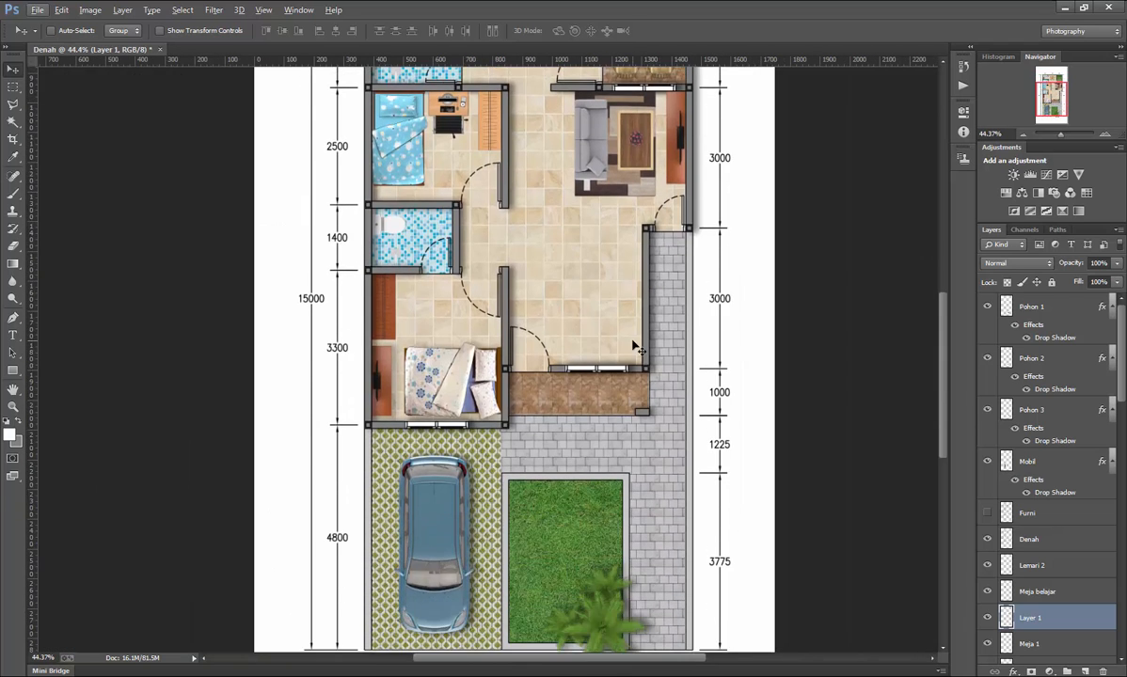
double_click(1032, 618)
text(Bunga)
key(Return)
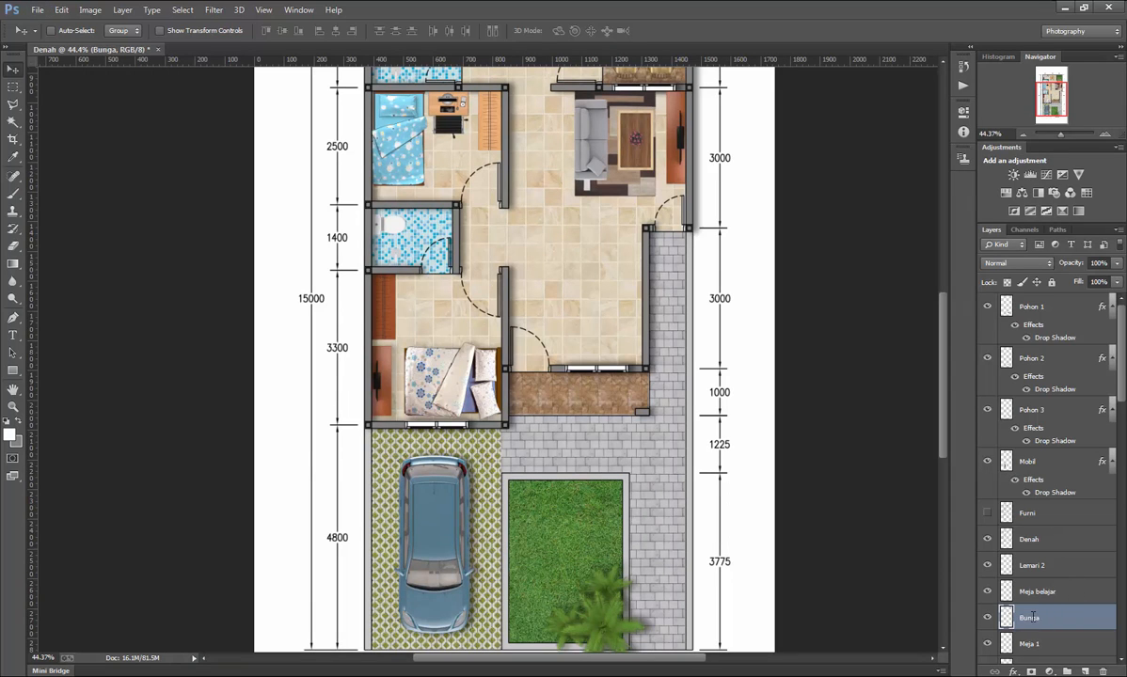
Duplicate the Sofa 1 layer and move the copy down into the front room.
scroll(1042, 623, down, 3)
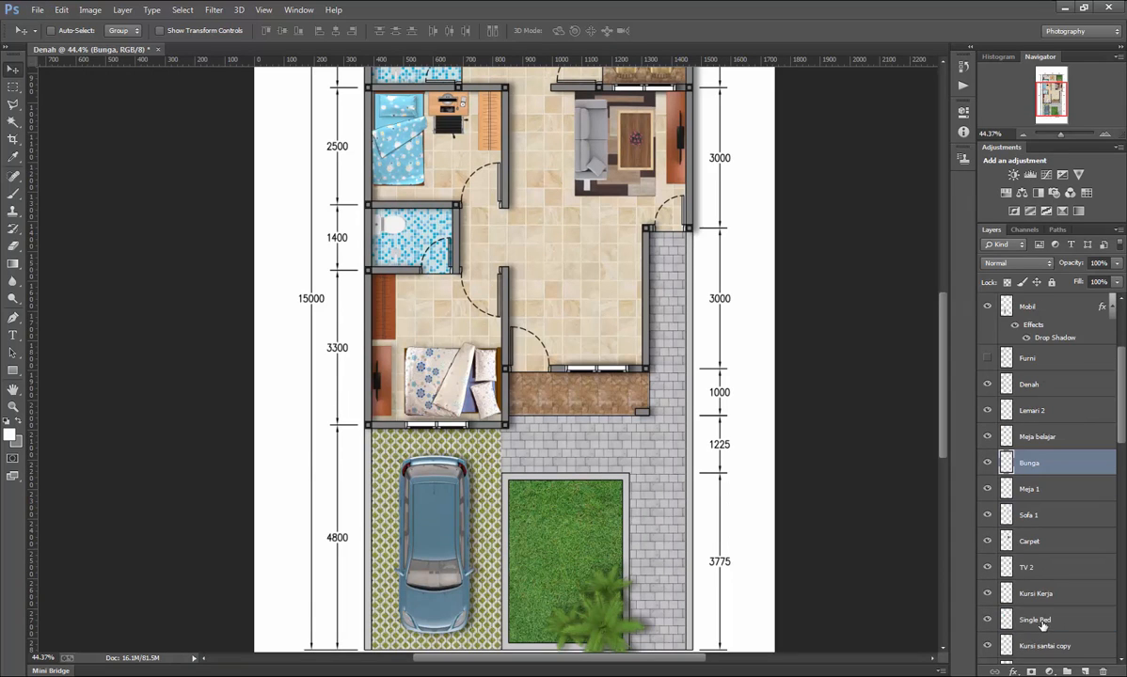
click(1038, 515)
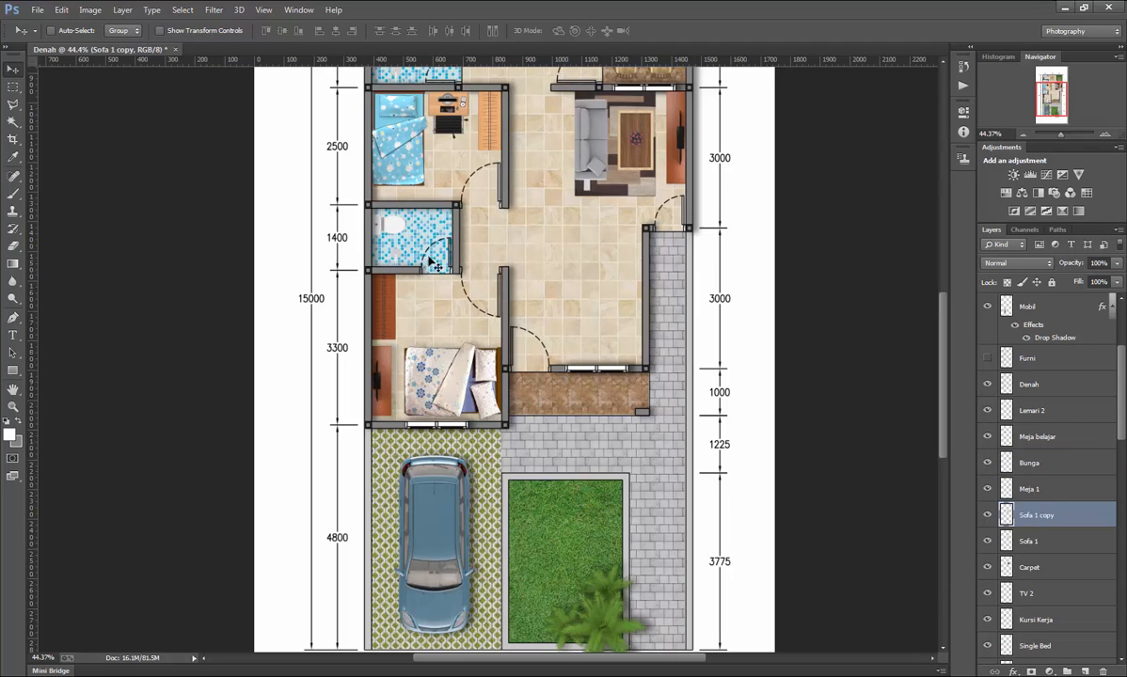
drag(593, 139, 595, 266)
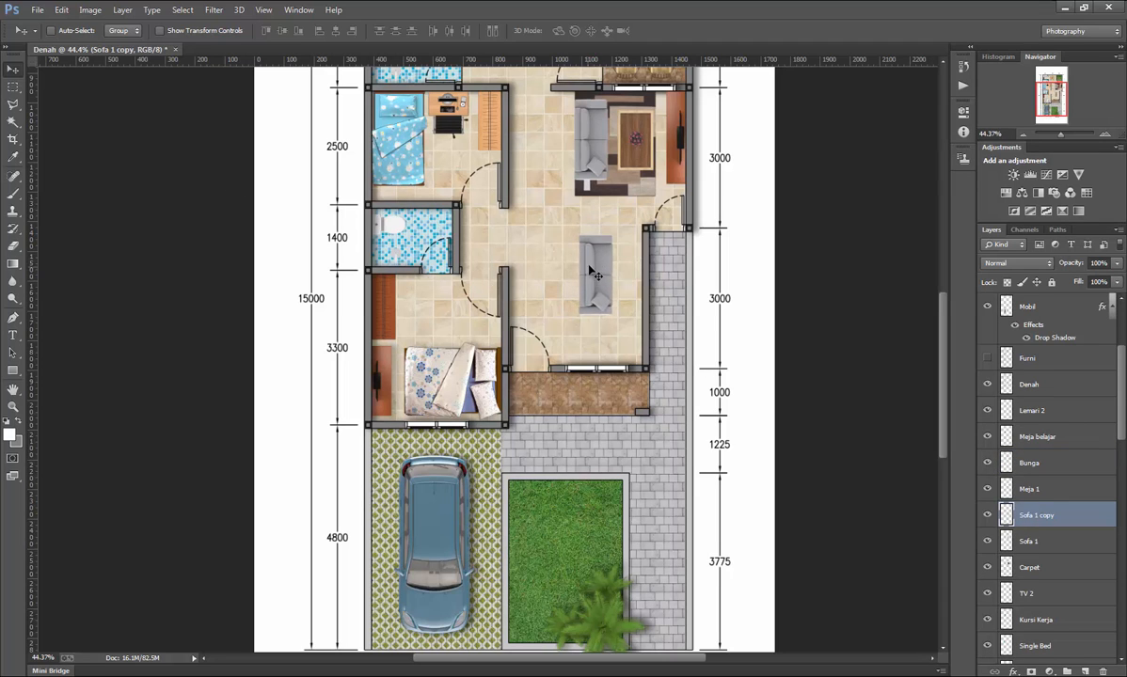
Flip the copied sofa horizontally and place its back against the front room's right wall.
click(61, 9)
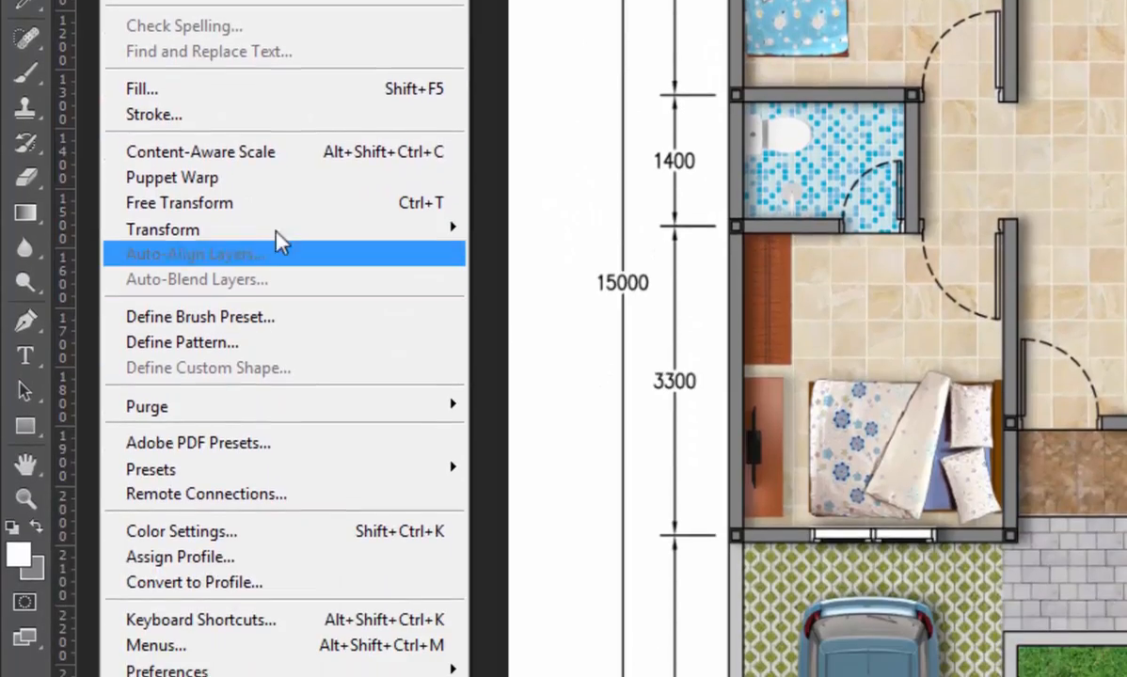
mouse_move(281, 434)
click(603, 515)
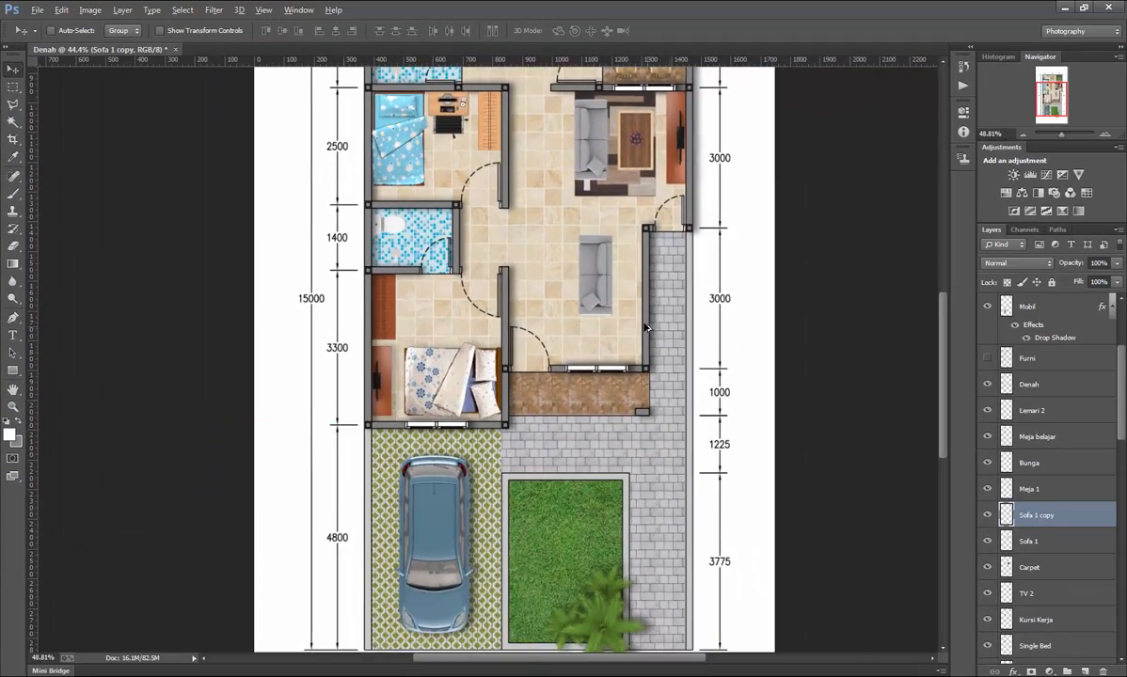
scroll(655, 273, up, 6)
drag(555, 226, 631, 243)
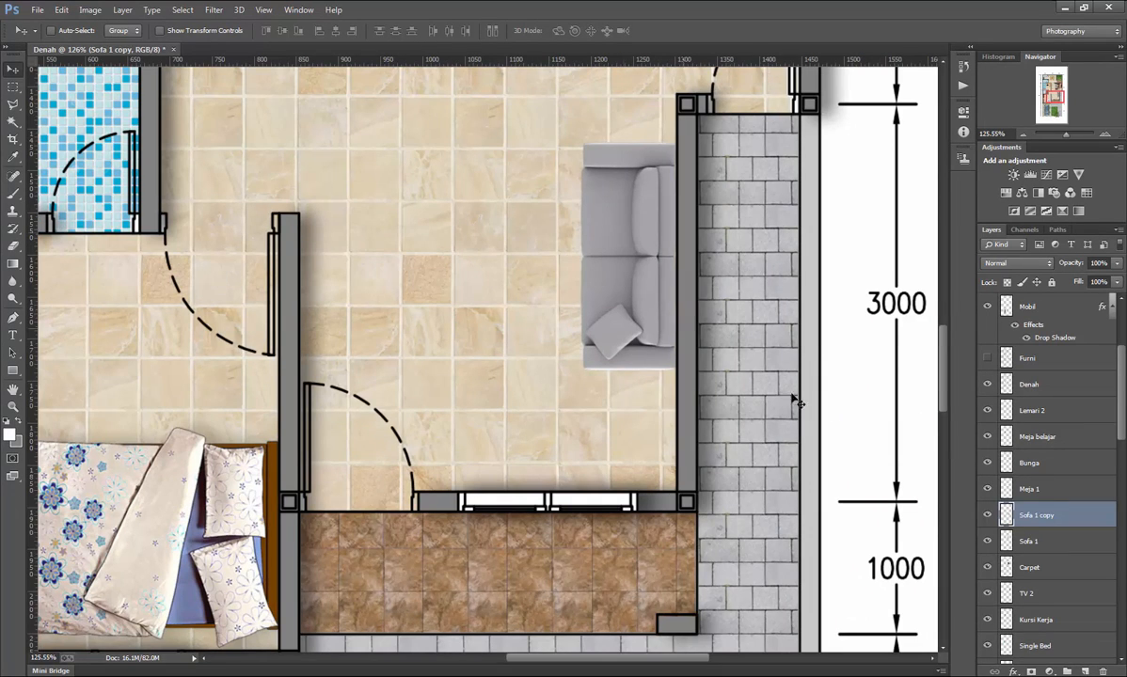
Open the Sofa 2 graphic from the Lib folder, place it in the front room near the window, and close its source file.
scroll(781, 325, down, 1)
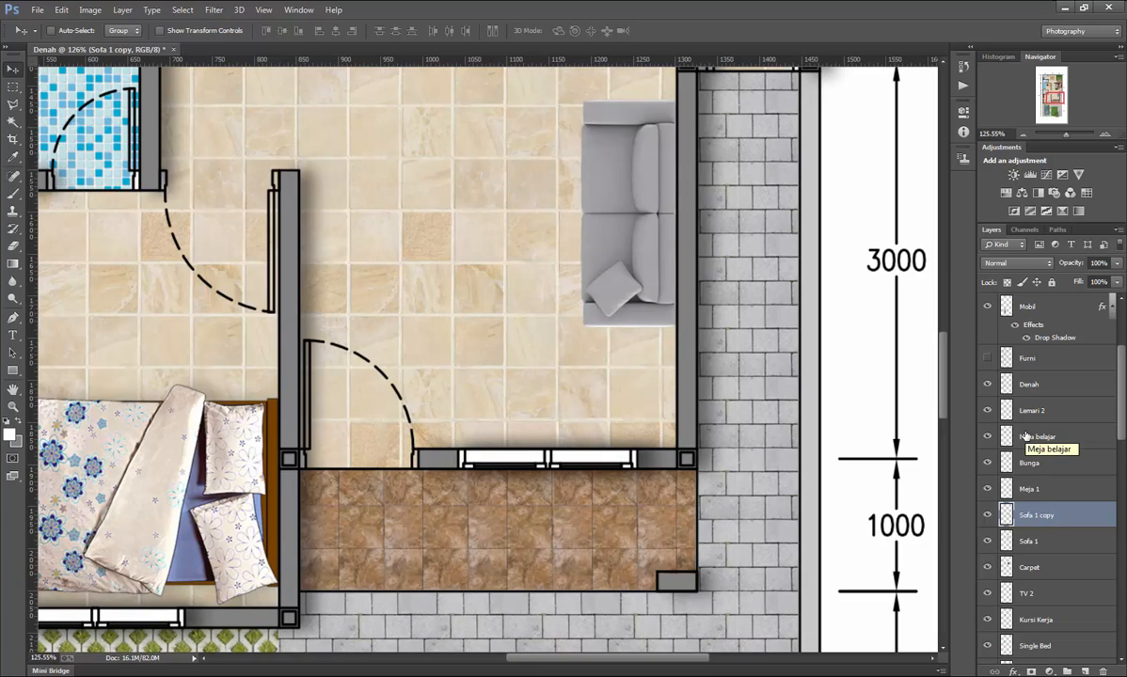
click(38, 9)
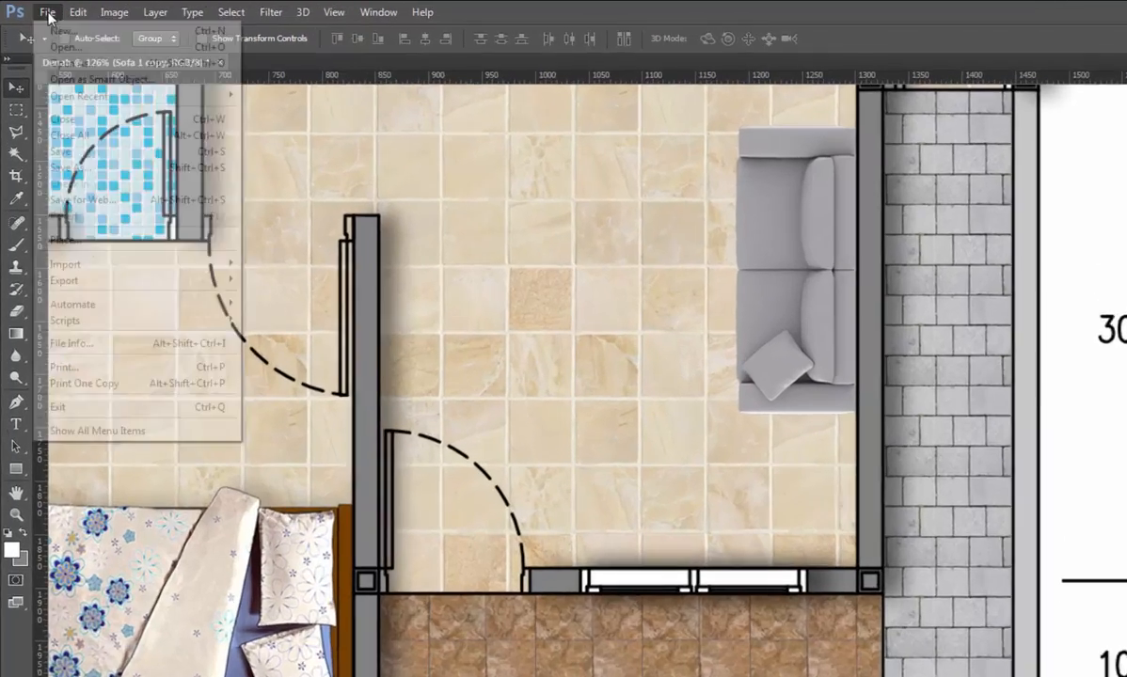
click(71, 35)
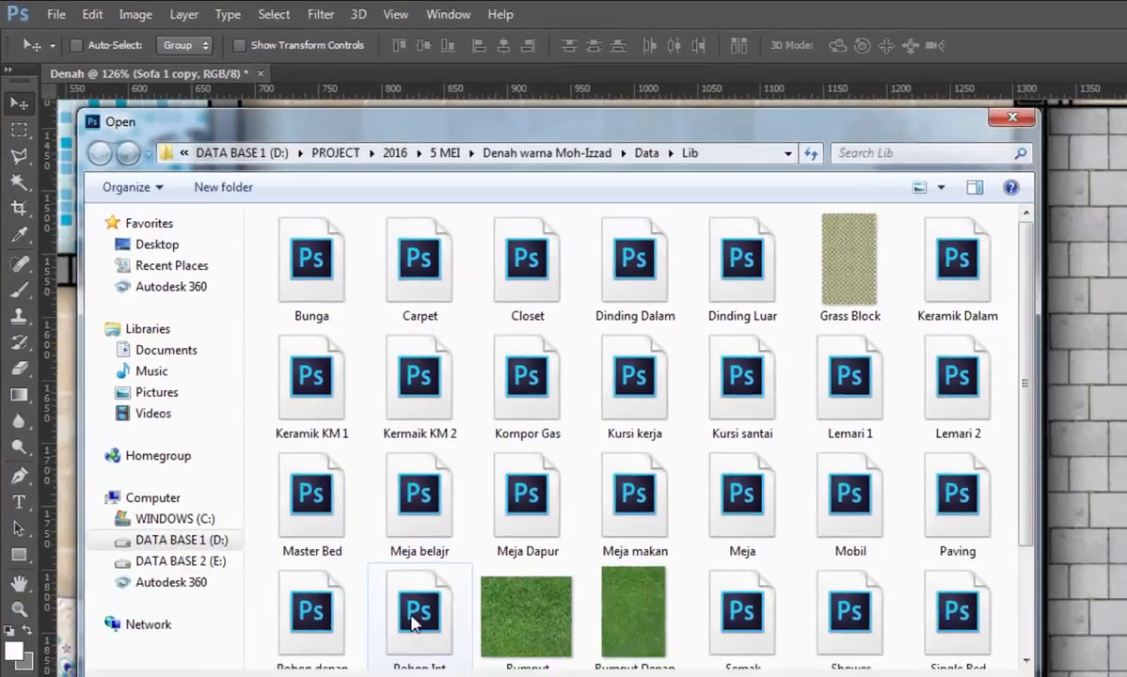
click(415, 616)
scroll(415, 616, down, 3)
double_click(274, 405)
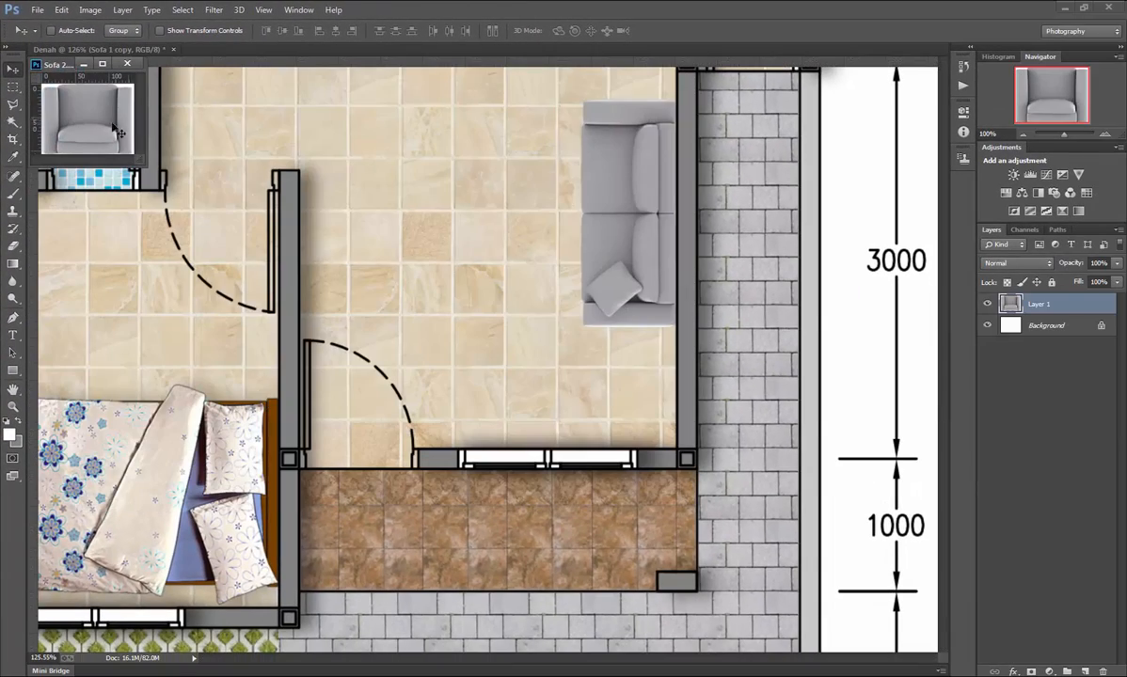
drag(111, 120, 533, 355)
click(127, 64)
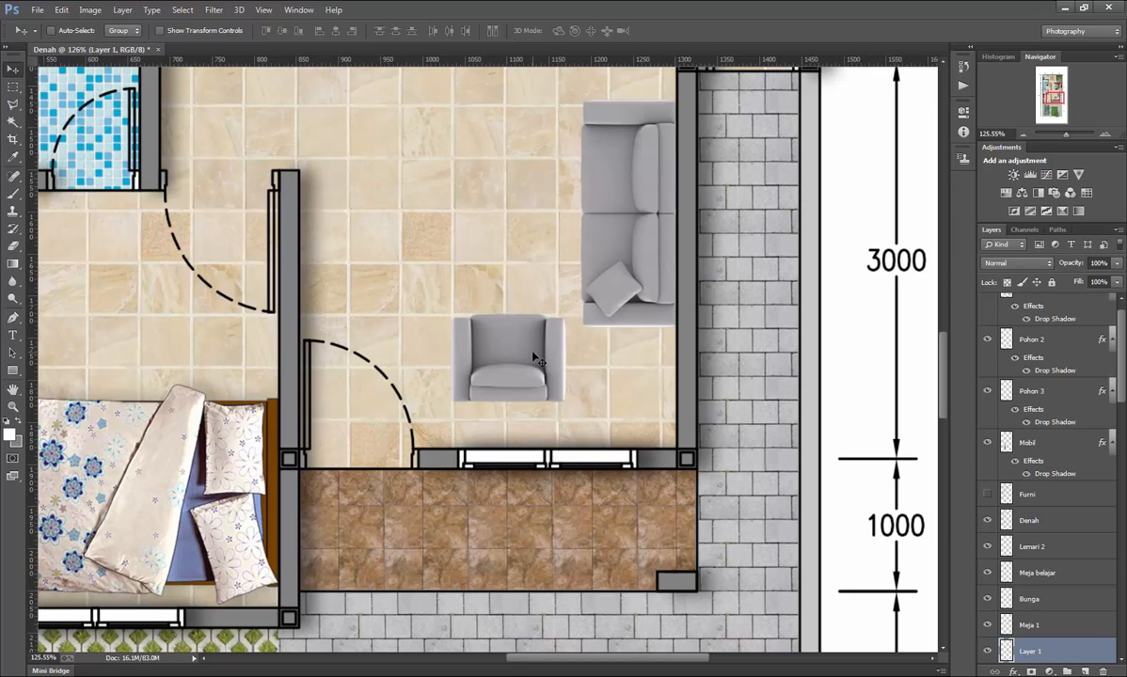
key(0)
key(0)
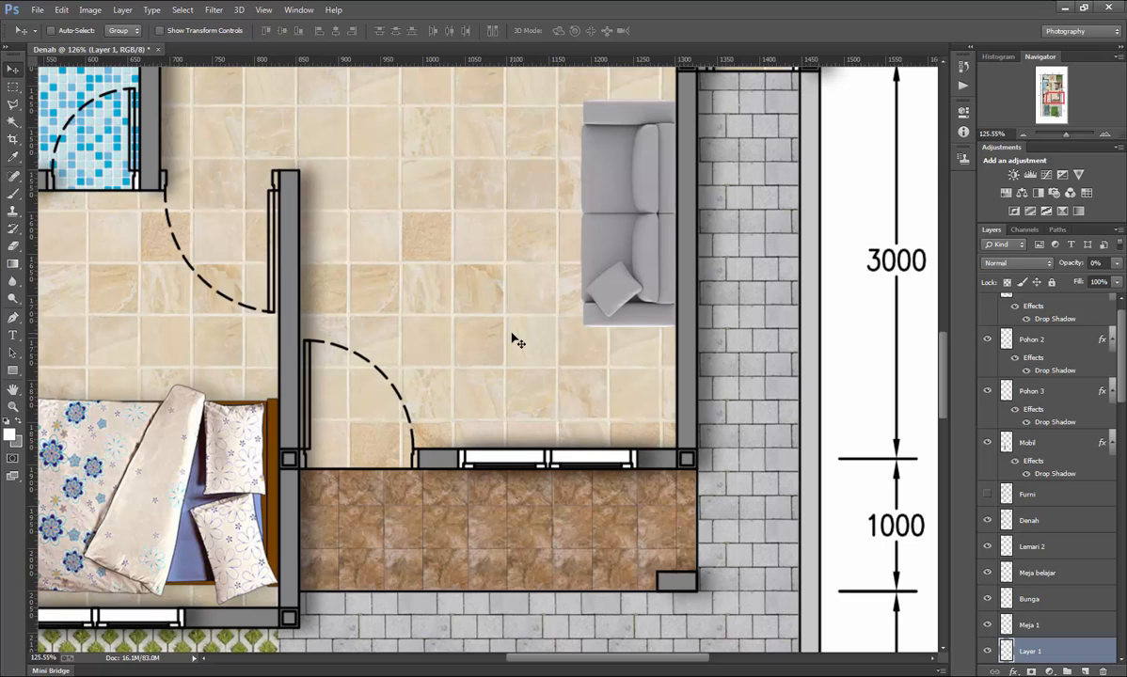
key(0)
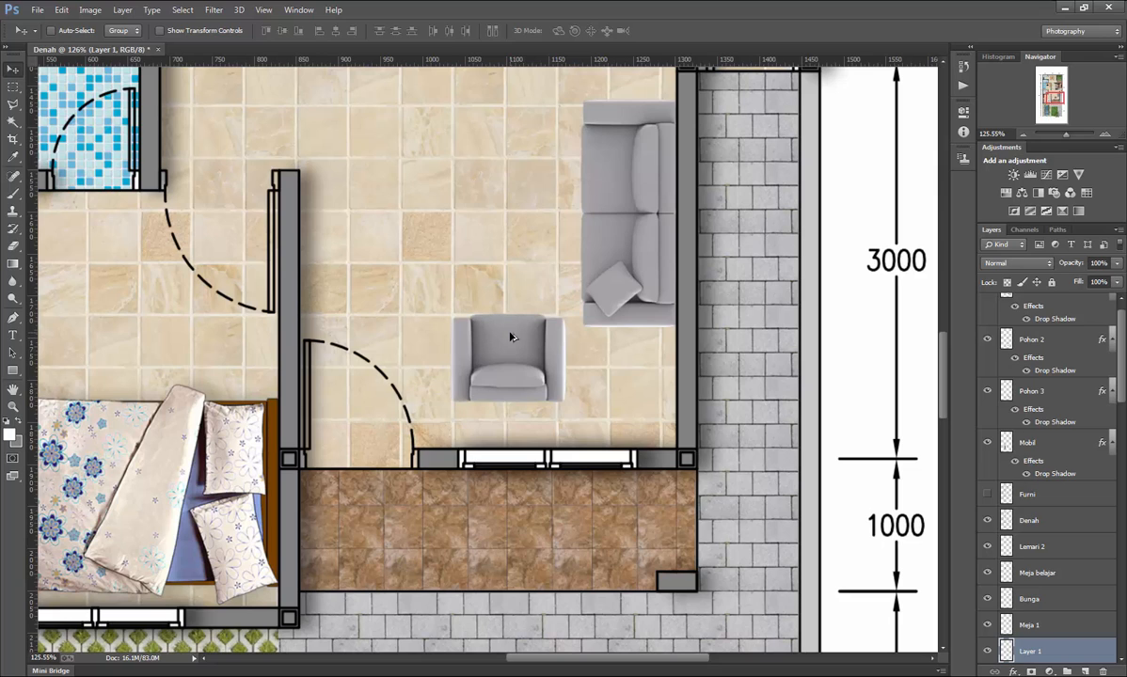
Nudge the armchair slightly left and down towards the front room's window.
key(Left)
key(Left)
key(Left)
key(Left)
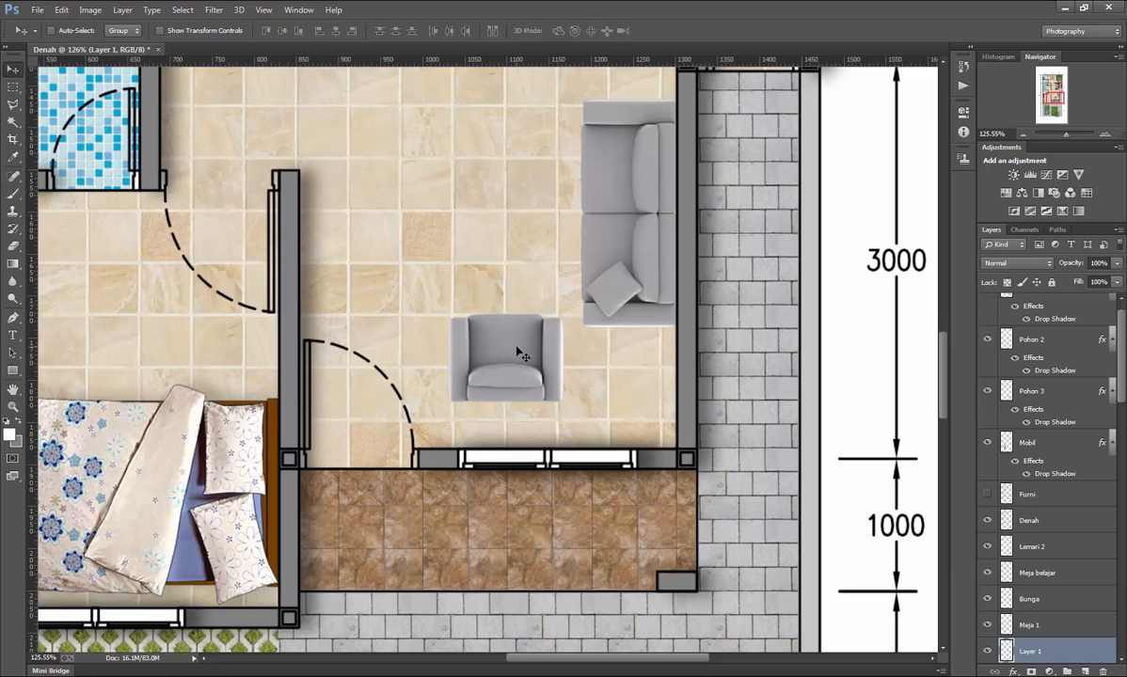
key(Down)
key(Down)
key(Down)
key(Down)
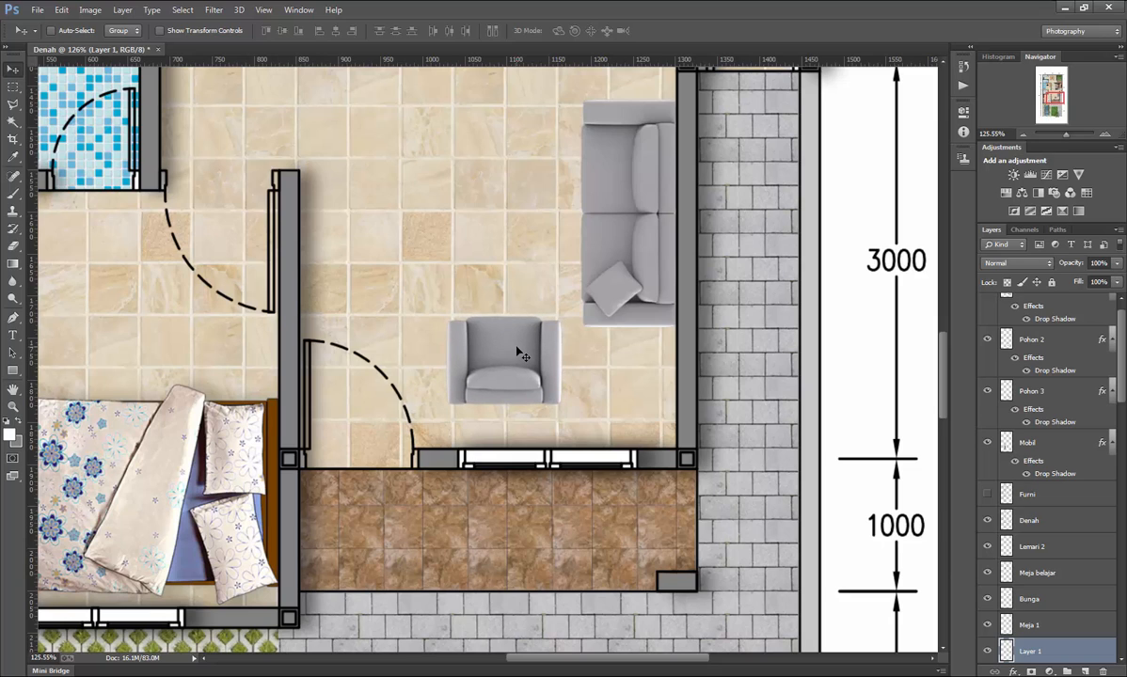
key(Down)
key(Down)
key(Down)
key(Down)
key(Down)
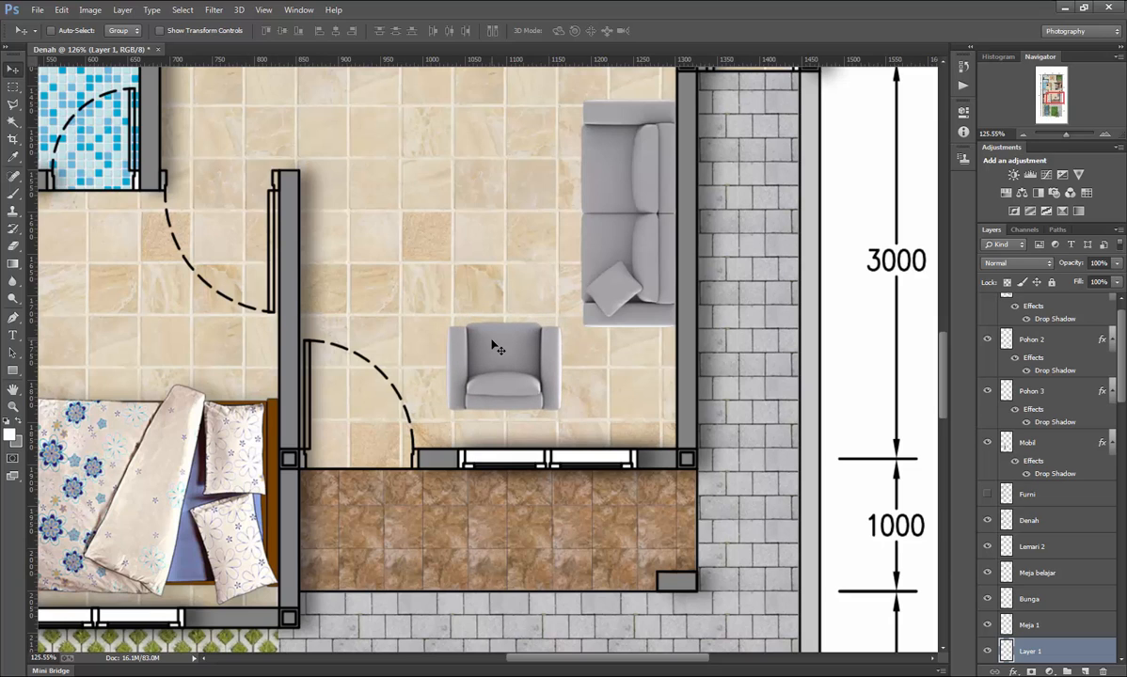
key(Down)
key(Down)
key(Down)
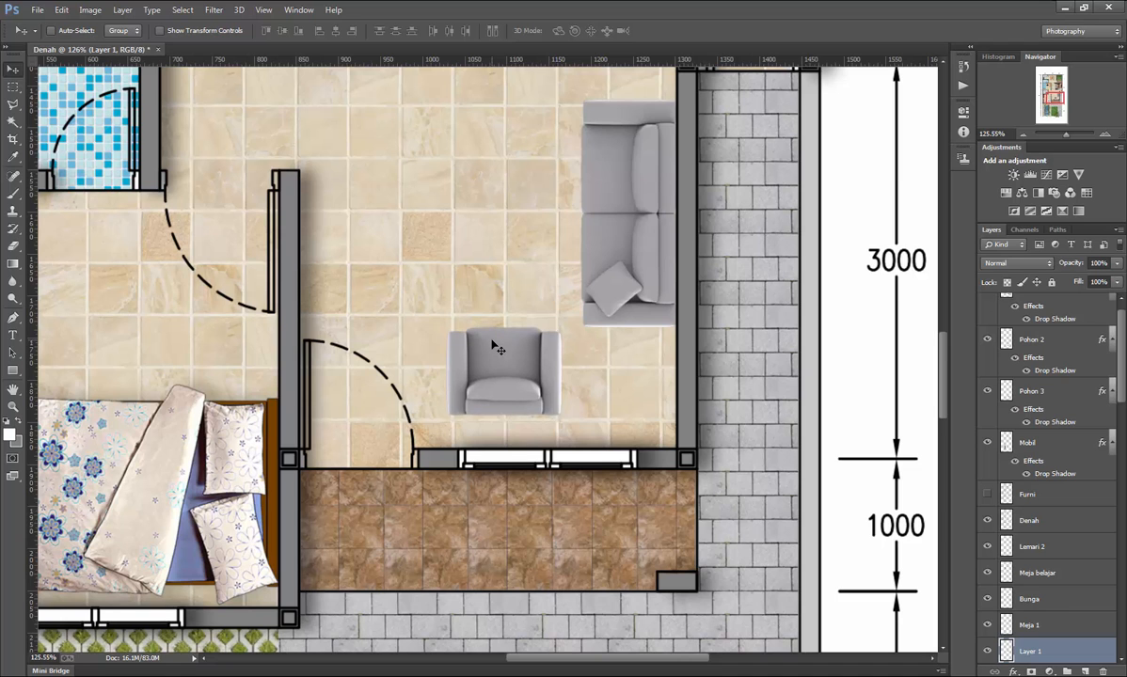
key(Up)
key(Up)
Rename the armchair's layer as Sofa 2.
alt+scroll(496, 348, down, 3)
alt+scroll(506, 345, up, 1)
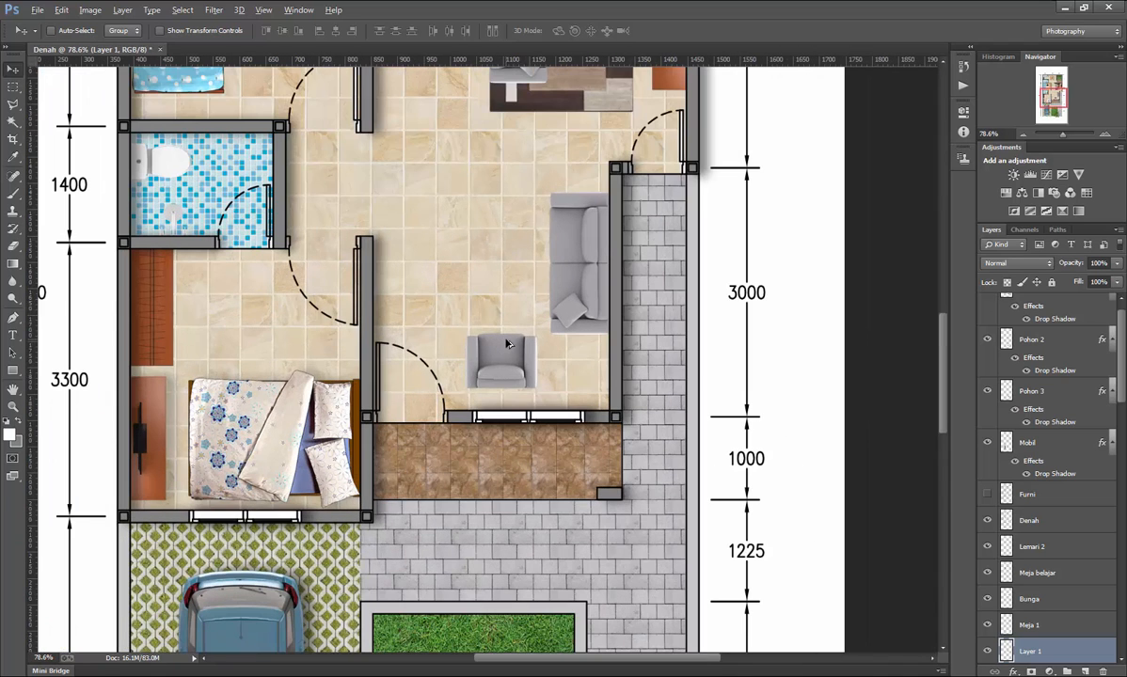
scroll(1054, 560, down, 1)
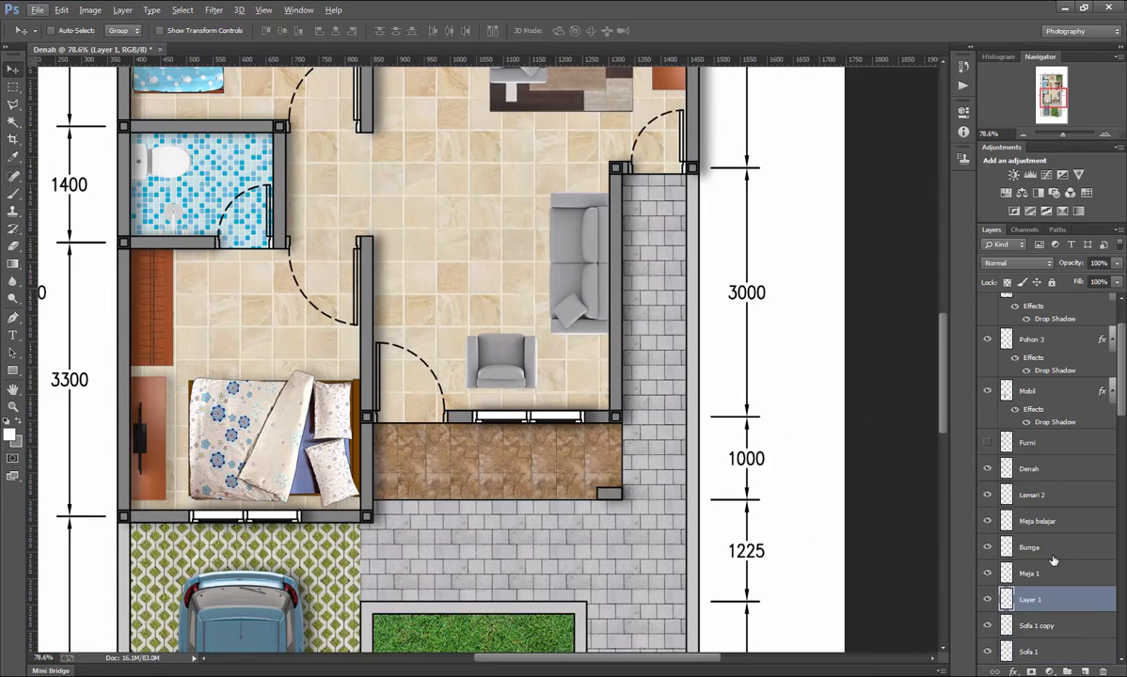
double_click(1031, 601)
text(S)
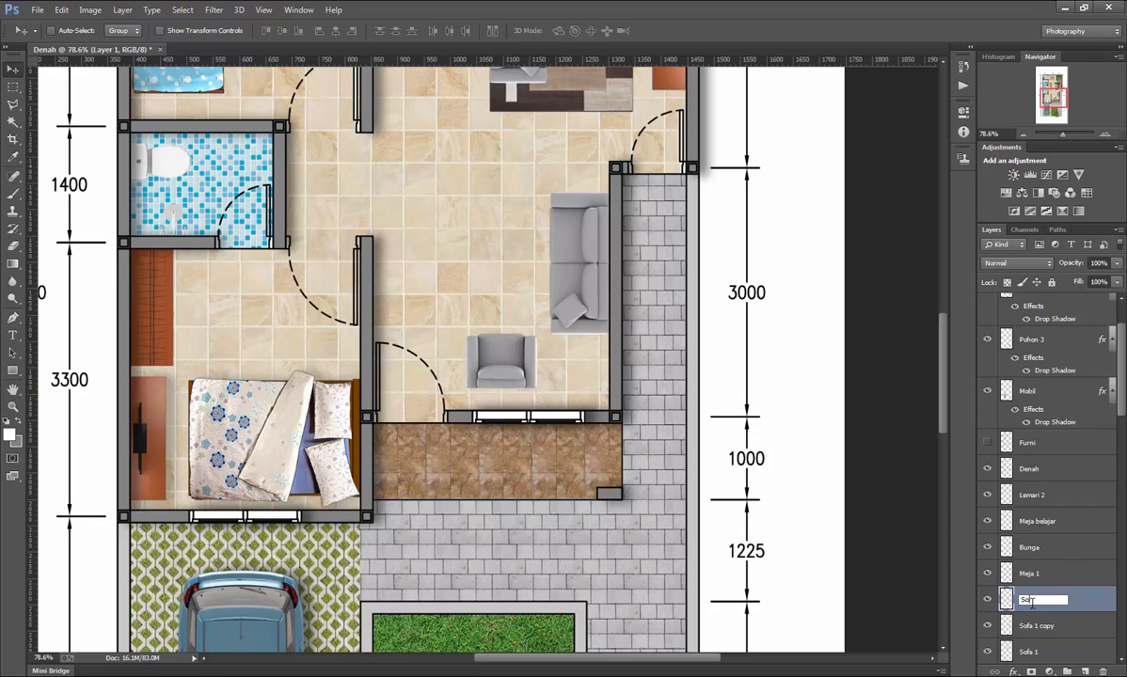
text(ofa 2)
key(Return)
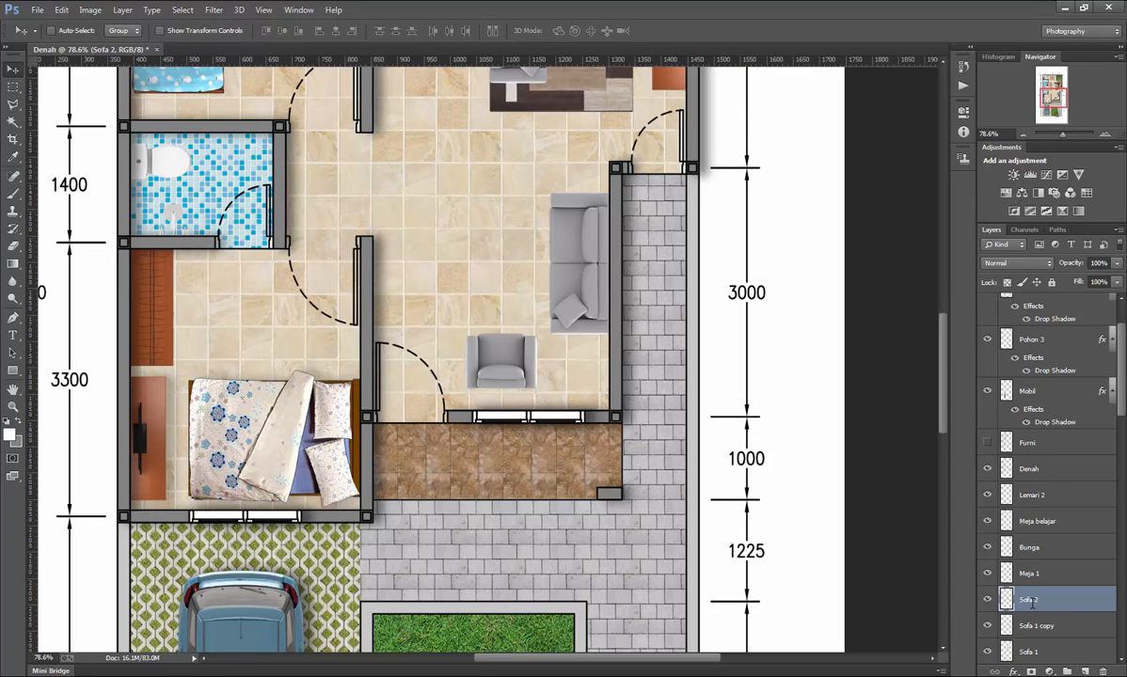
Duplicate the Meja 1 and Bunga layers together and move the copies into the front room, beside the sofa and above the armchair.
scroll(687, 306, up, 2)
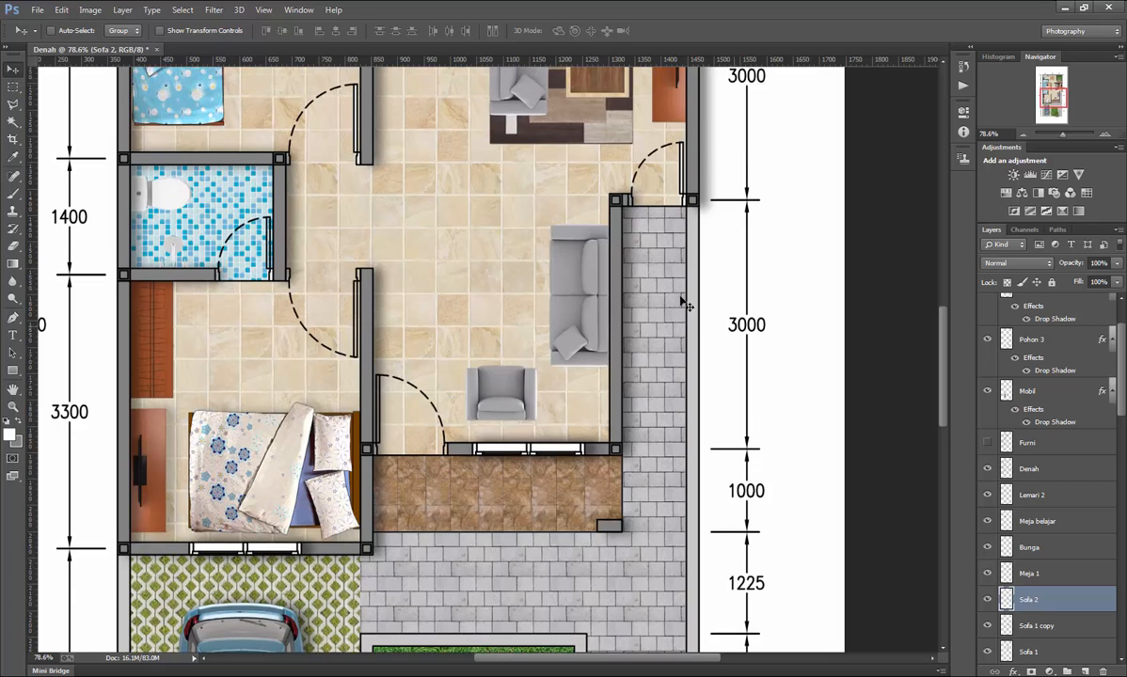
scroll(686, 306, up, 1)
click(613, 111)
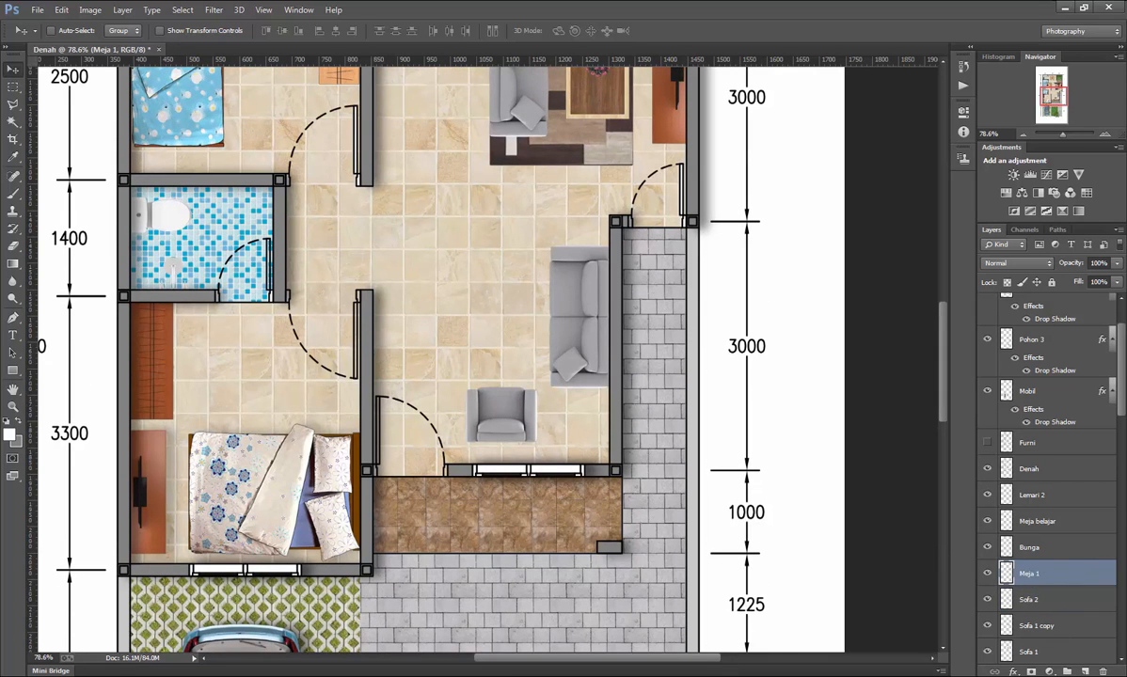
shift+click(1050, 548)
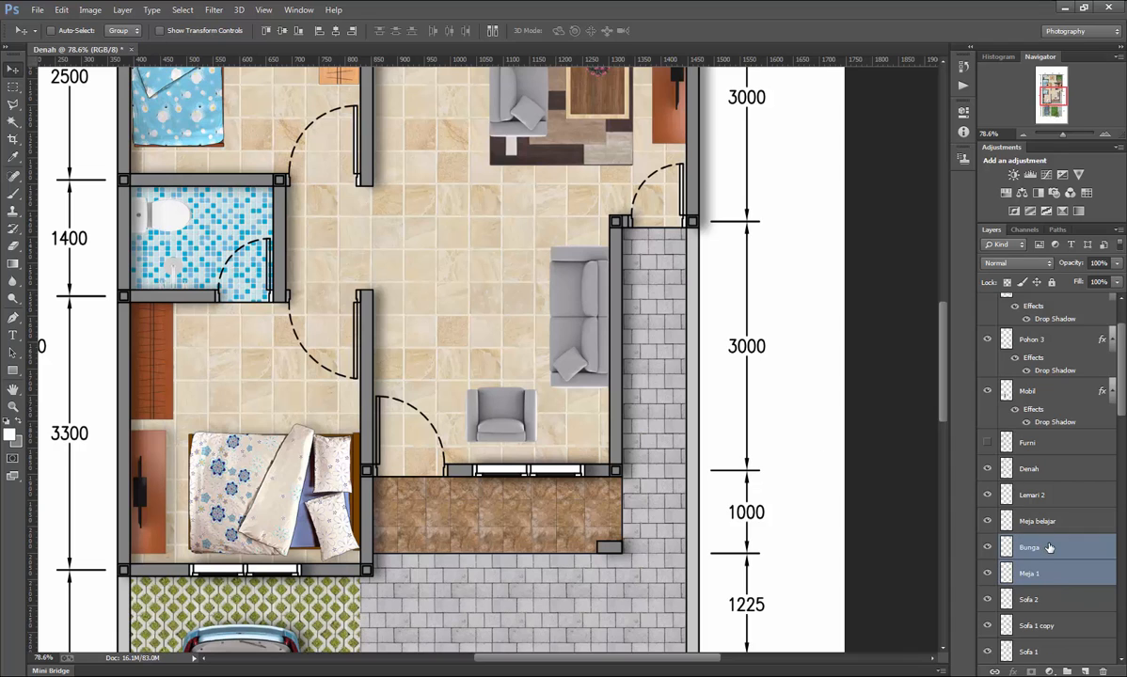
key(ctrl+j)
scroll(650, 376, up, 3)
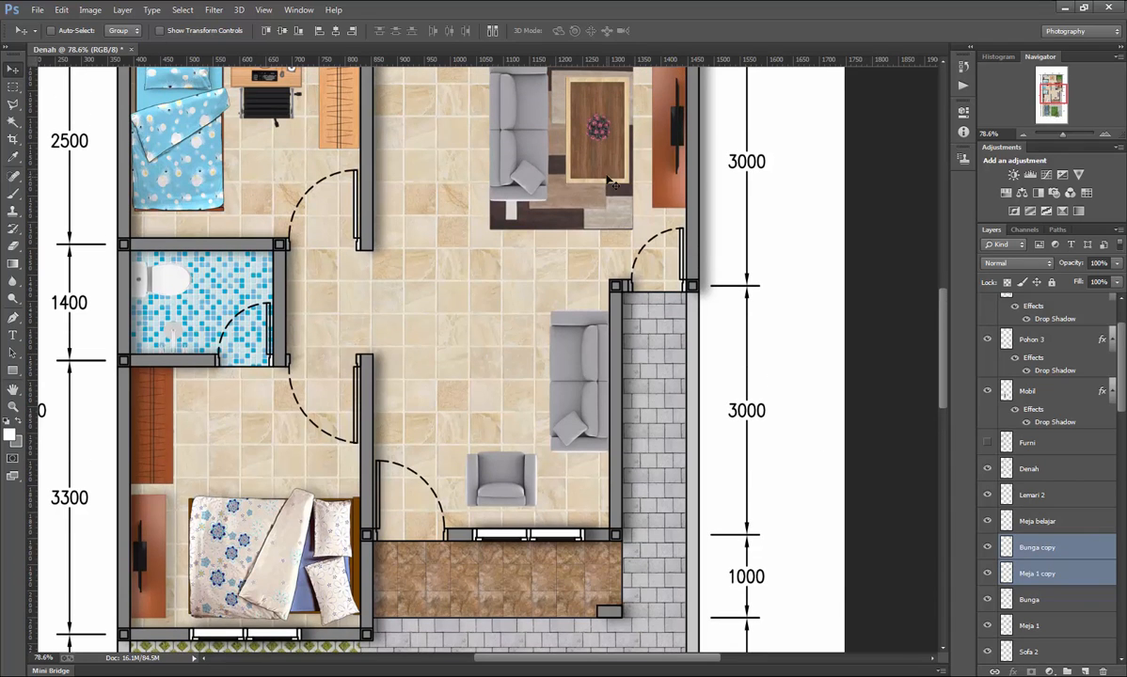
drag(609, 181, 507, 409)
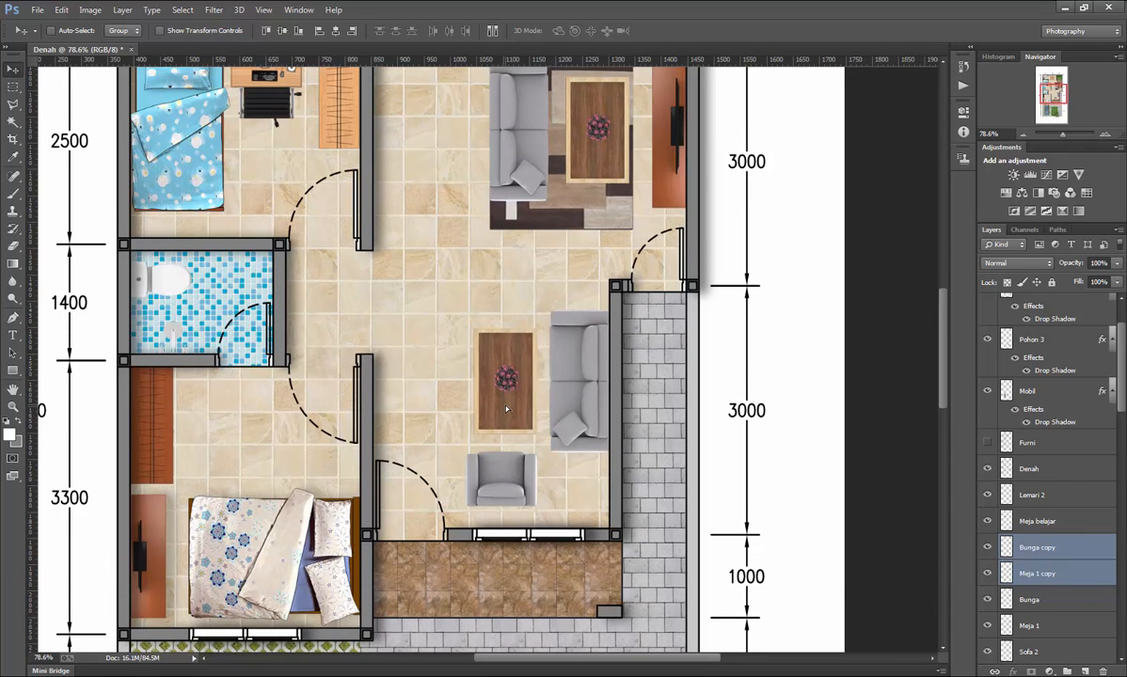
Nudge the copied coffee table and flower left to line them up with the armchair.
scroll(506, 409, up, 2)
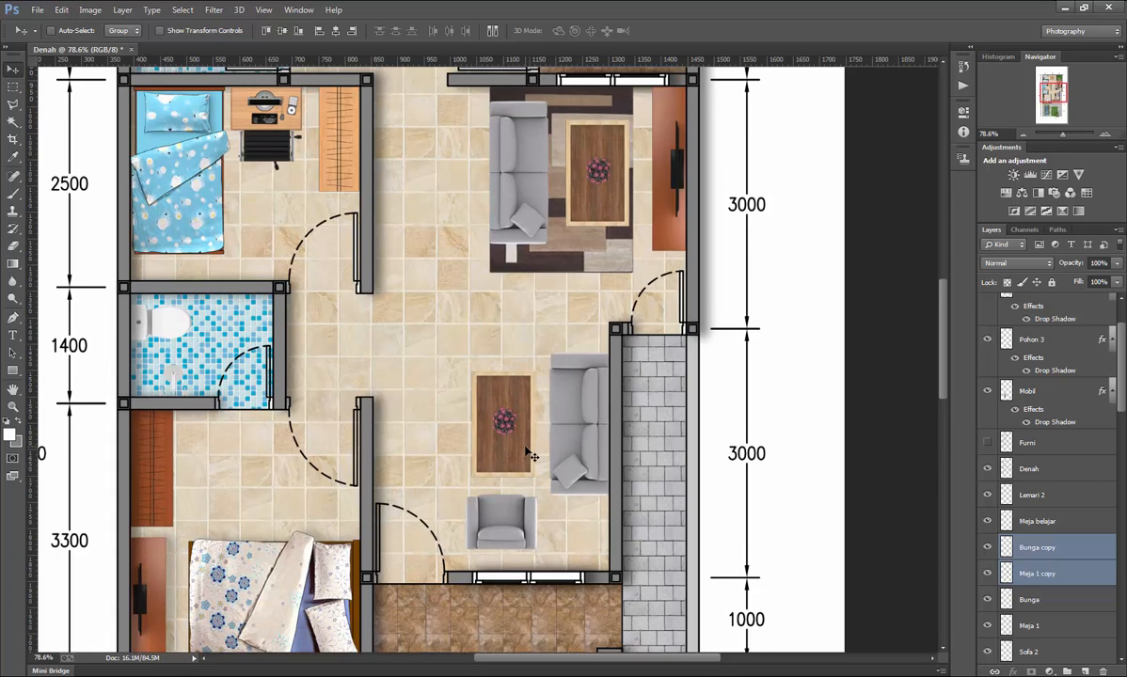
key(Left)
key(Left)
key(Left)
key(Left)
key(Left)
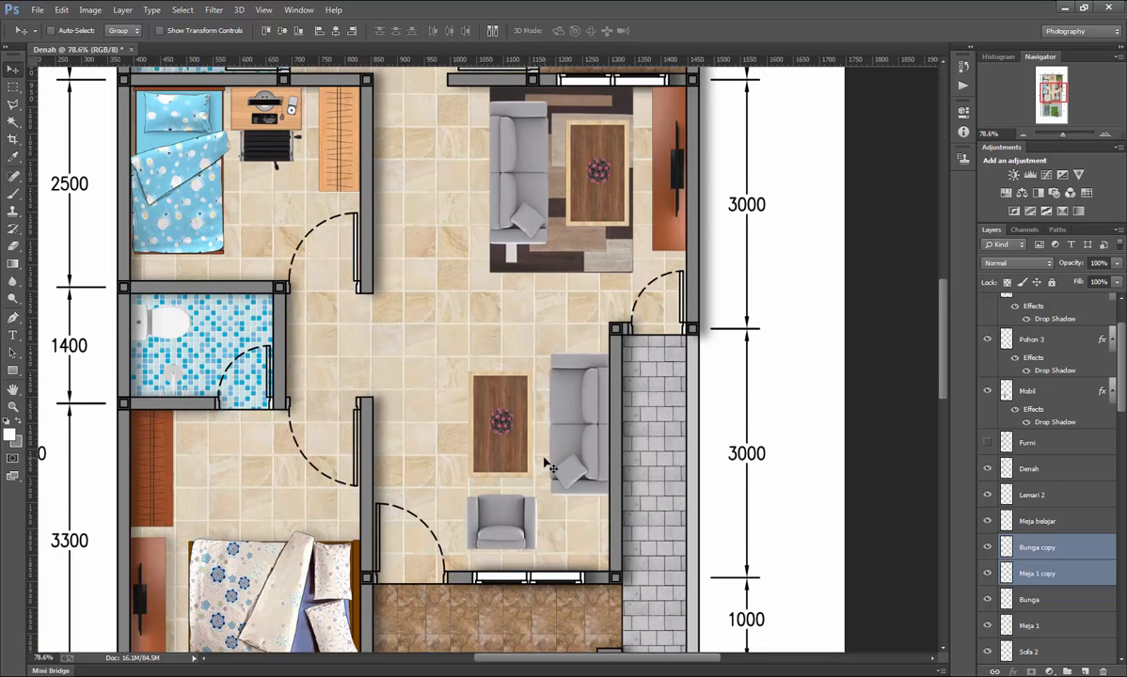
key(Right)
scroll(517, 477, up, 5)
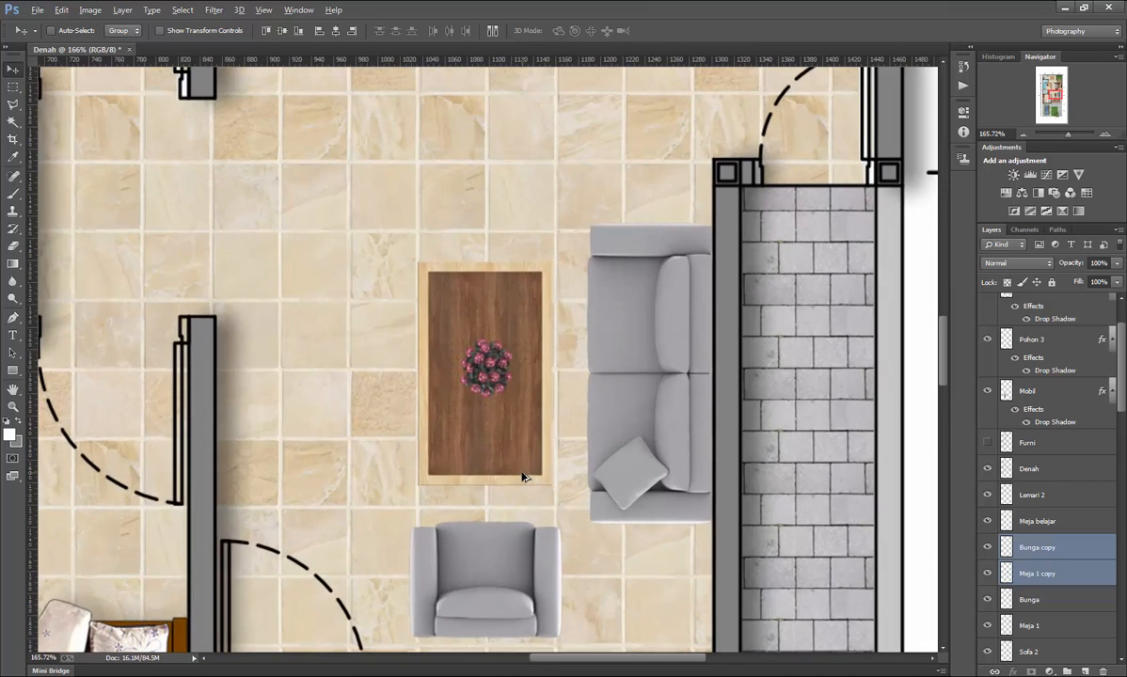
key(Right)
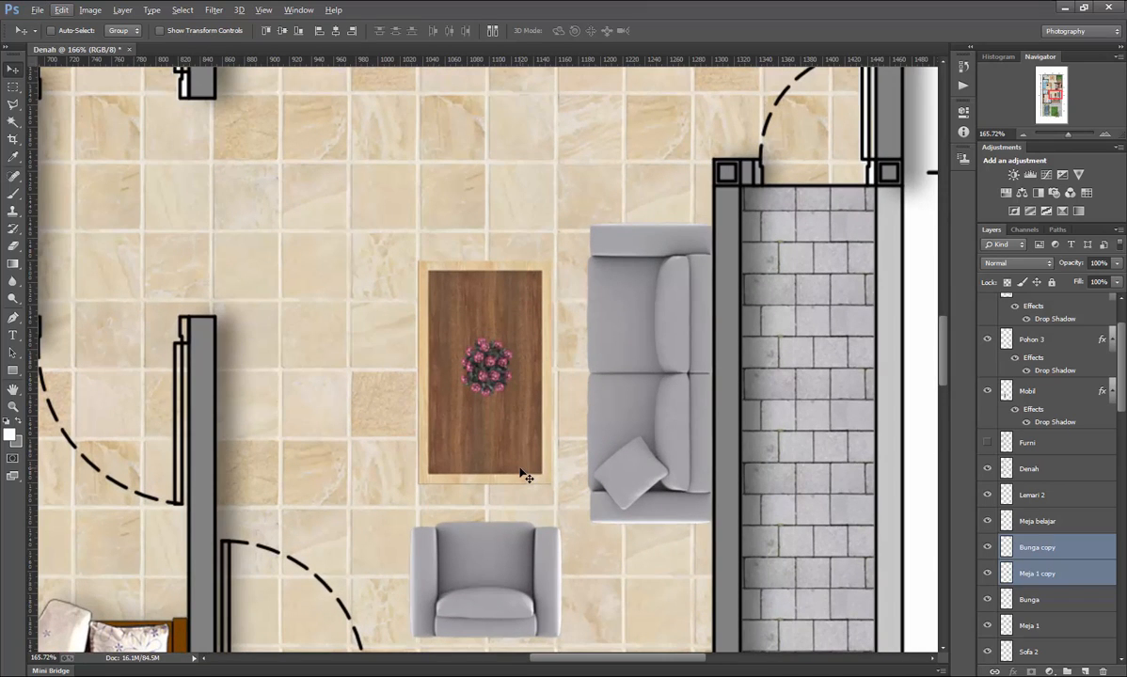
Duplicate the Sofa 2 layer and flip the copied armchair vertically.
scroll(527, 477, down, 1)
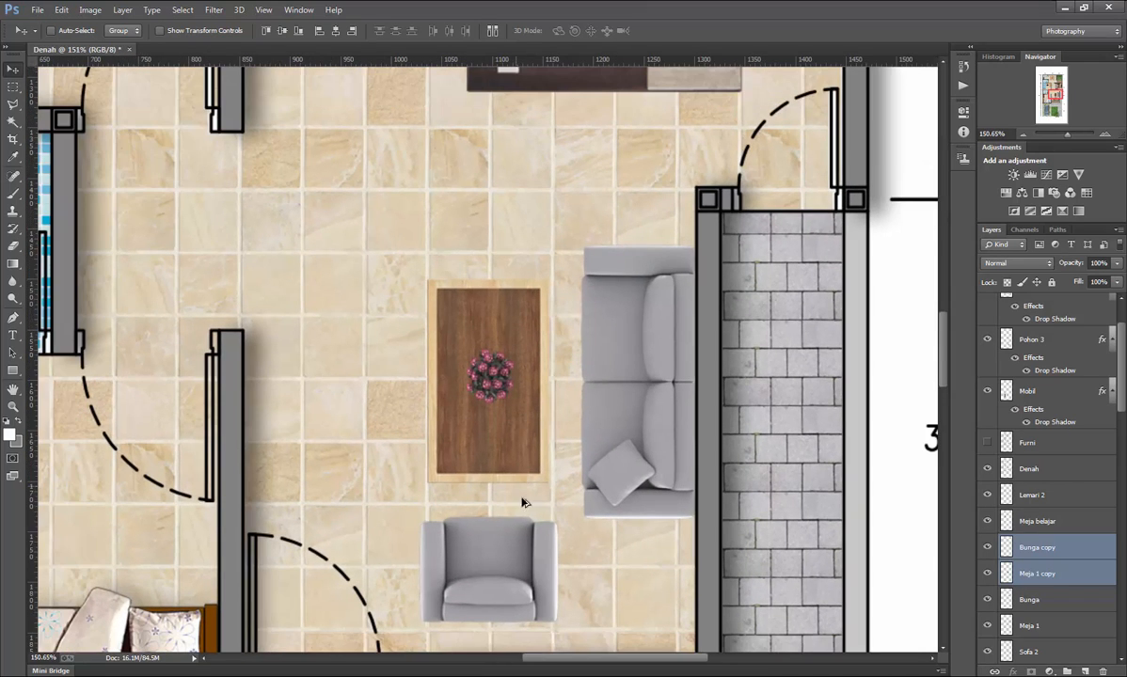
ctrl+click(550, 555)
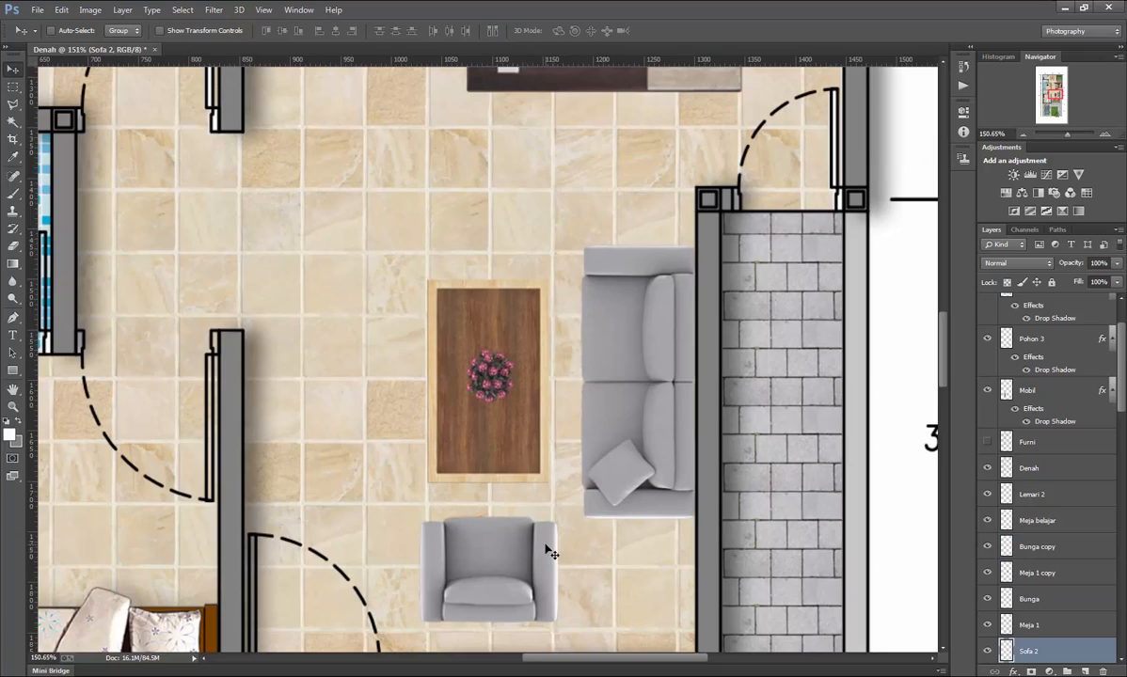
key(ctrl+j)
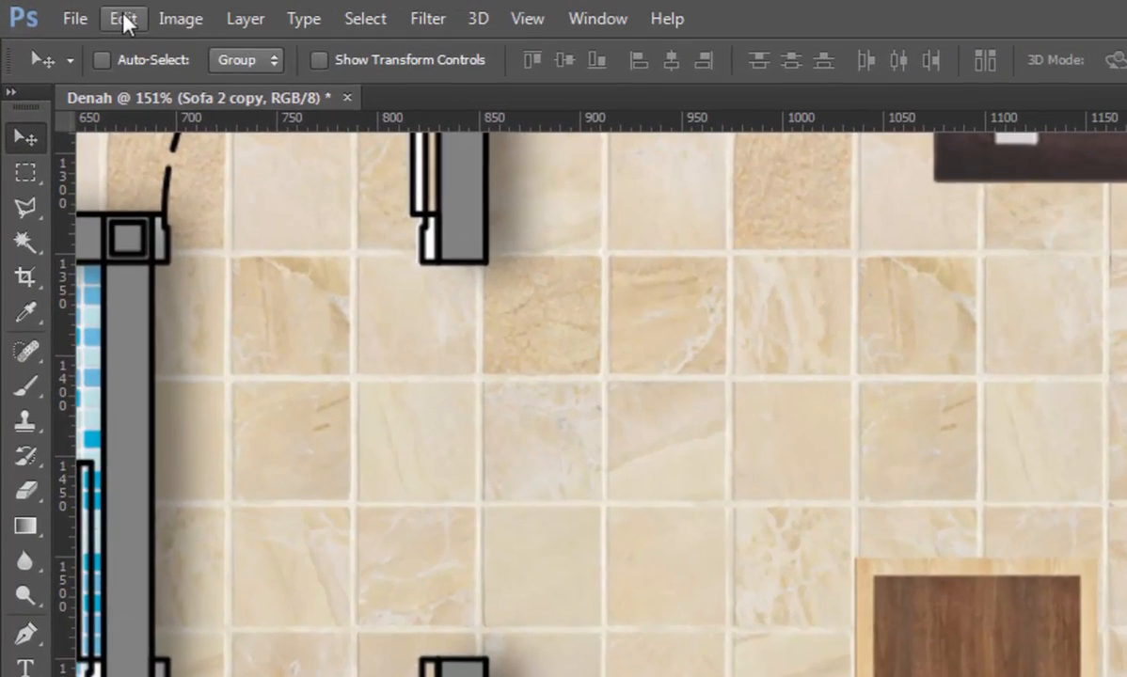
click(125, 21)
mouse_move(221, 544)
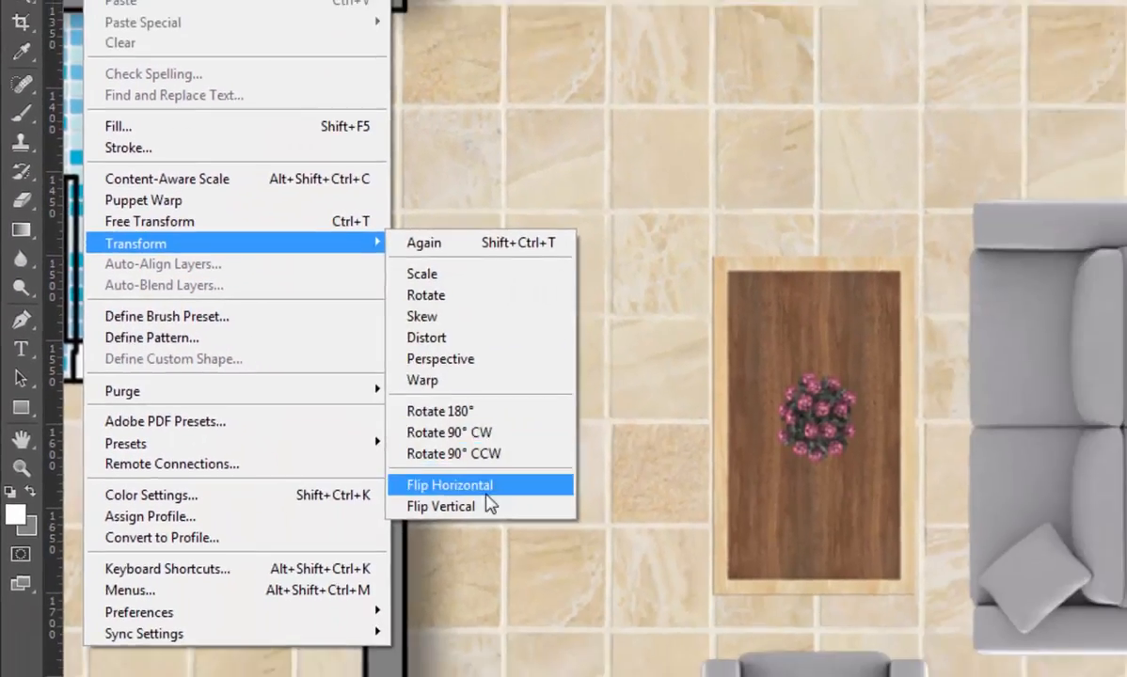
click(487, 491)
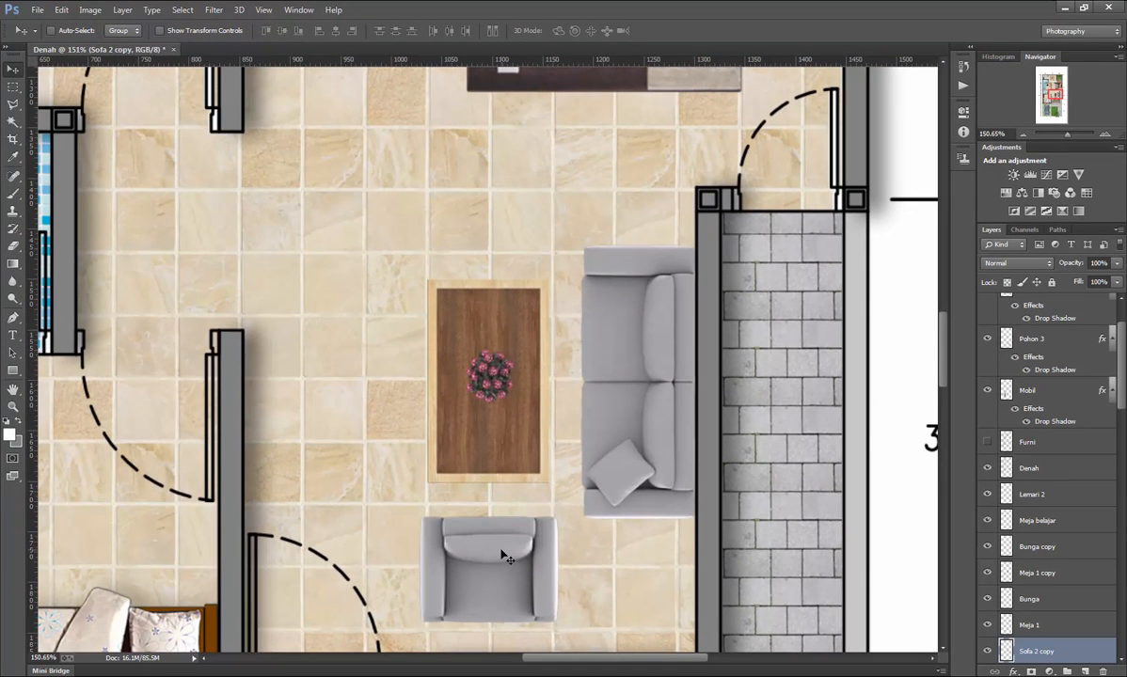
Move the flipped armchair to the opposite end of the front room's coffee table, facing the first armchair with a matching gap.
drag(505, 557, 495, 209)
key(Up)
key(Up)
key(Up)
key(Up)
key(Up)
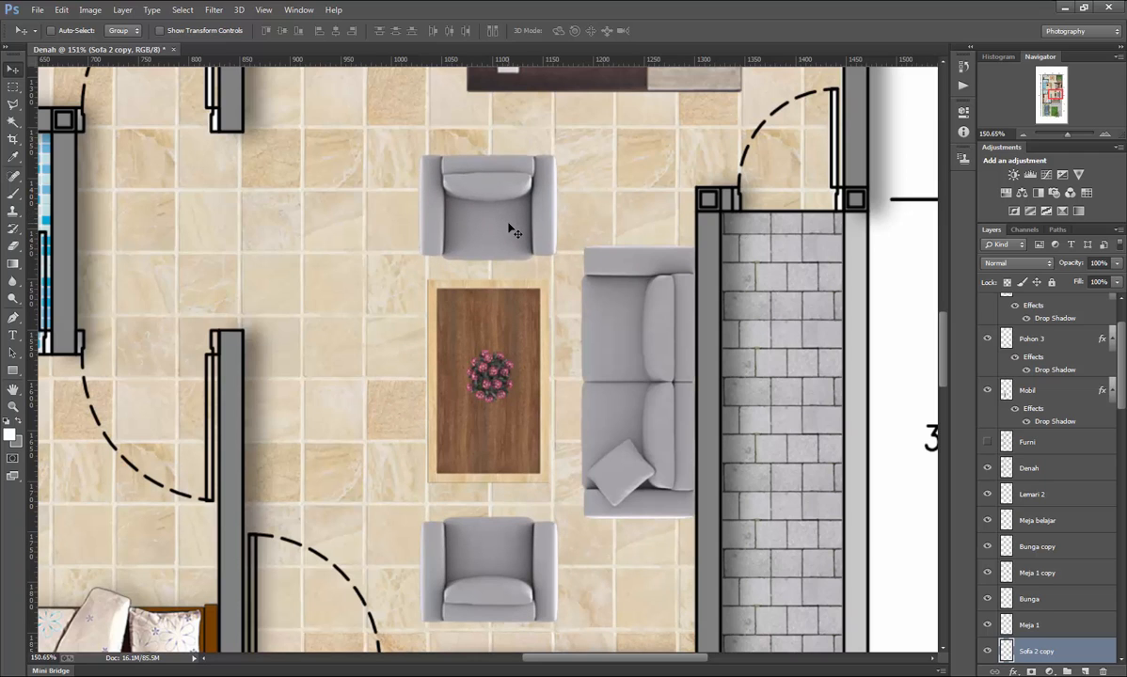
key(Up)
key(Up)
key(Up)
key(Up)
key(Up)
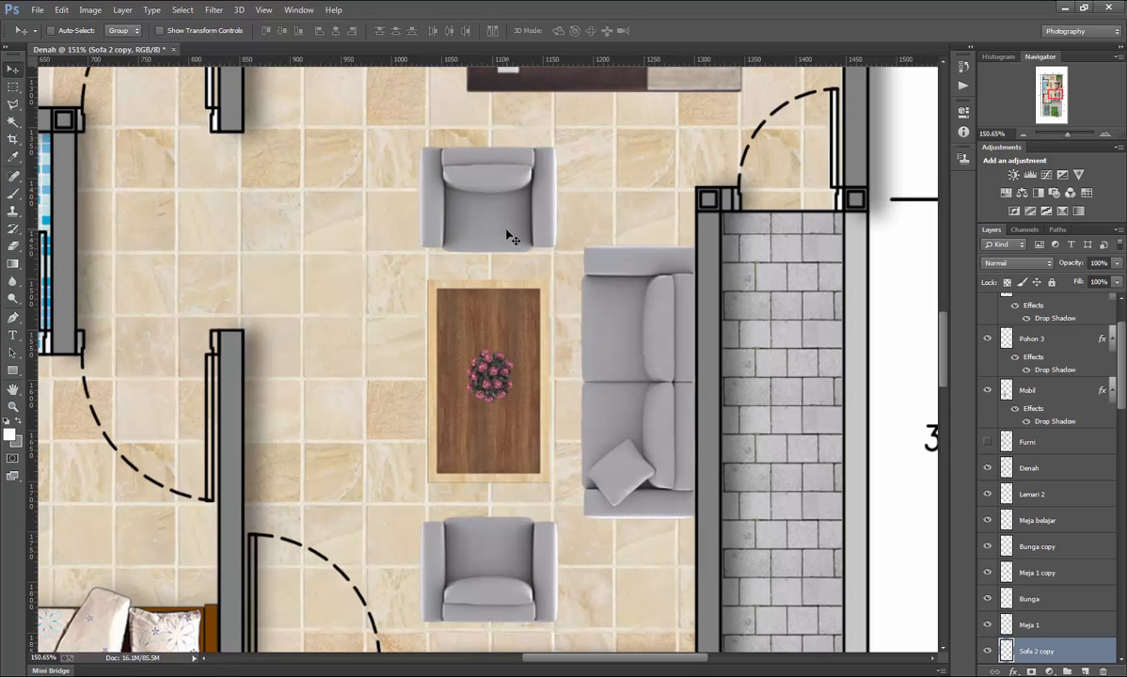
key(Down)
key(Up)
key(Up)
key(Up)
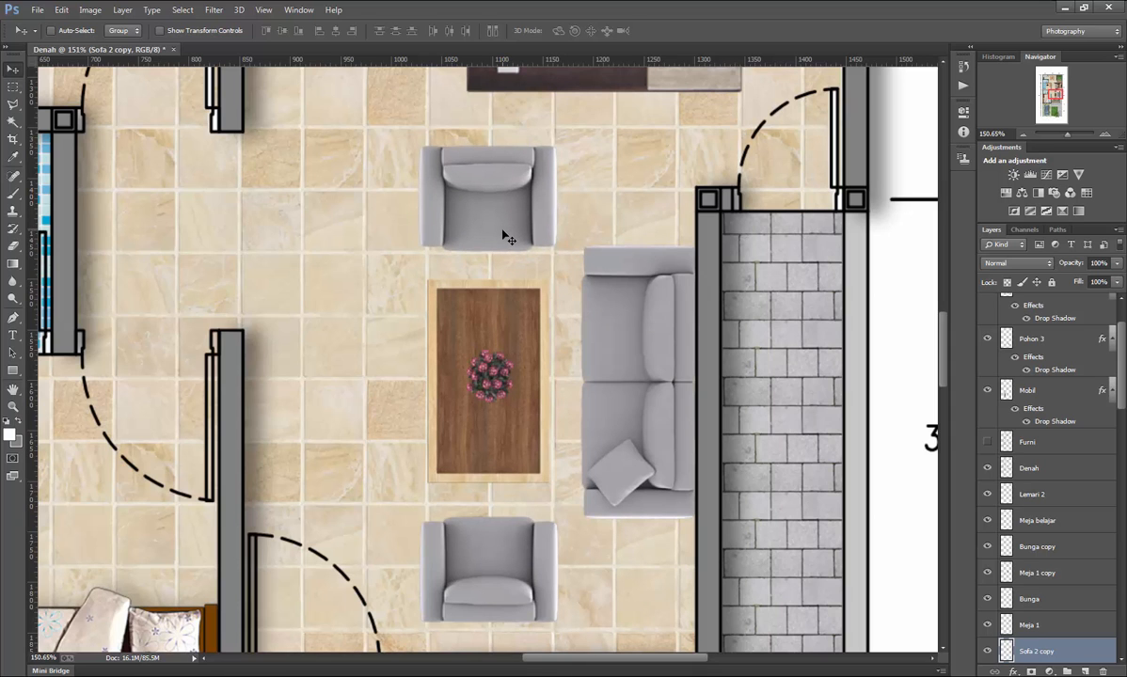
Bring the Pohon Int plant from the library into the floor plan and place it in the front room's corner, between sofa and window.
scroll(505, 241, down, 5)
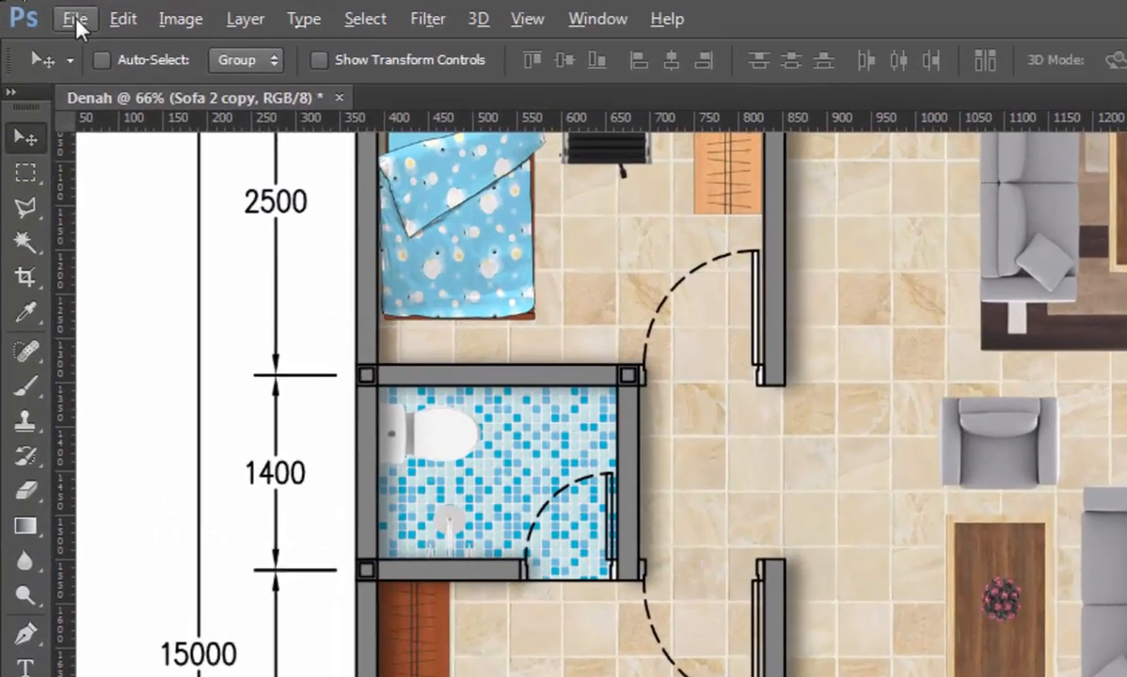
click(62, 16)
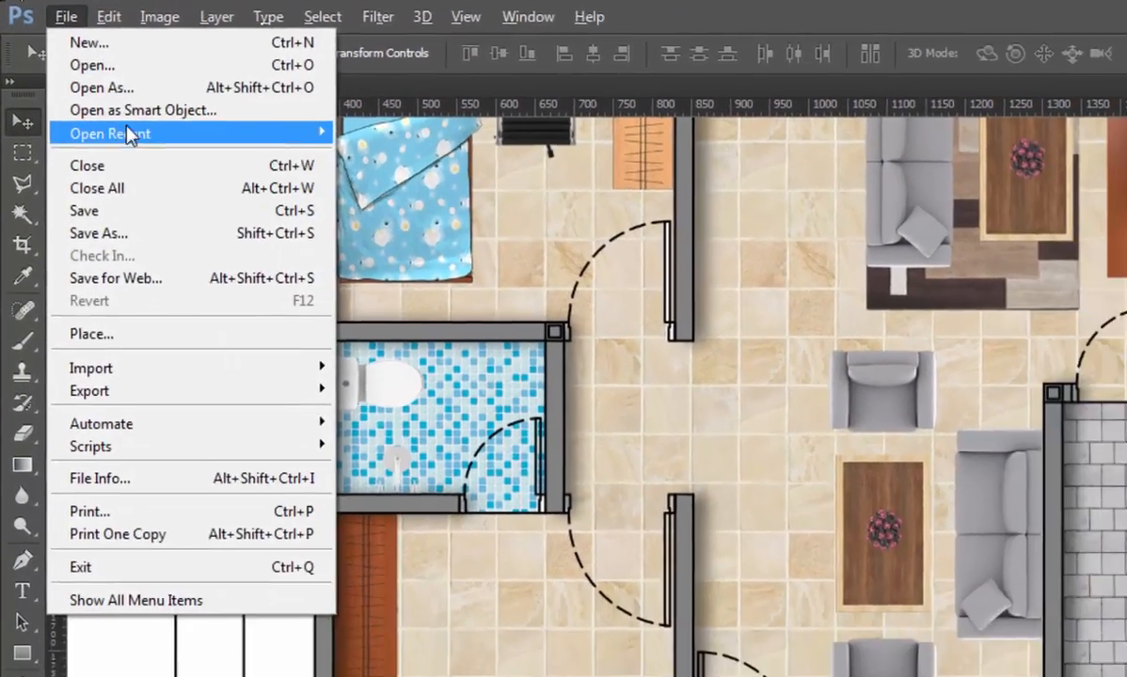
click(94, 68)
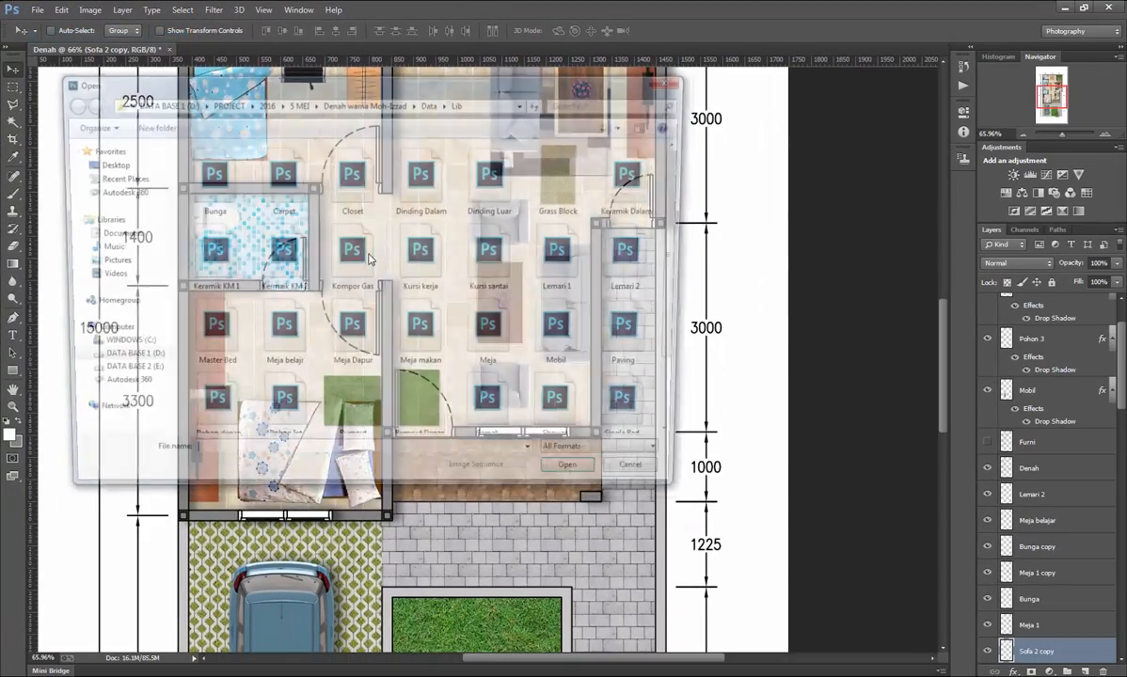
click(422, 316)
scroll(423, 320, down, 2)
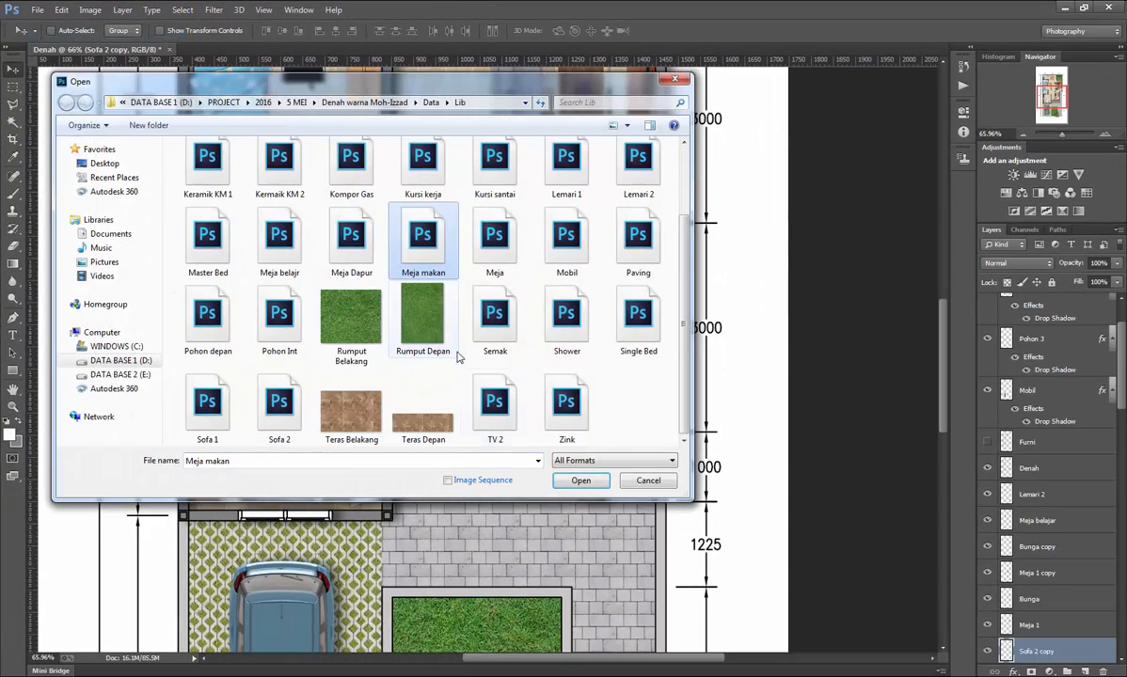
double_click(276, 315)
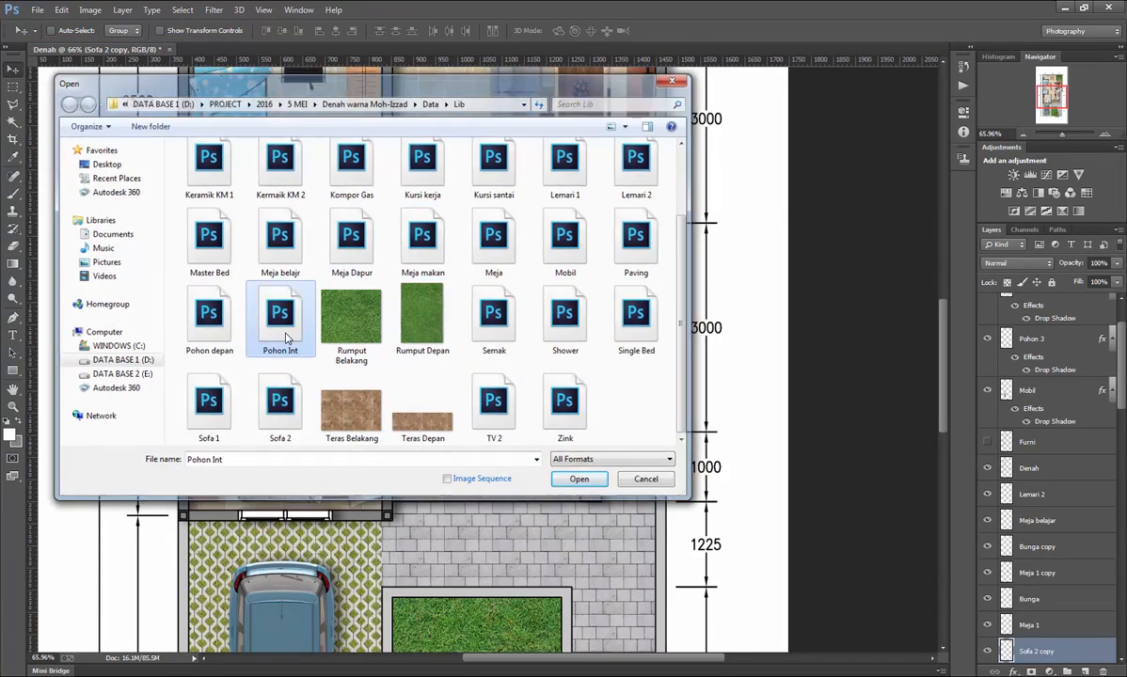
drag(83, 135, 572, 399)
click(118, 64)
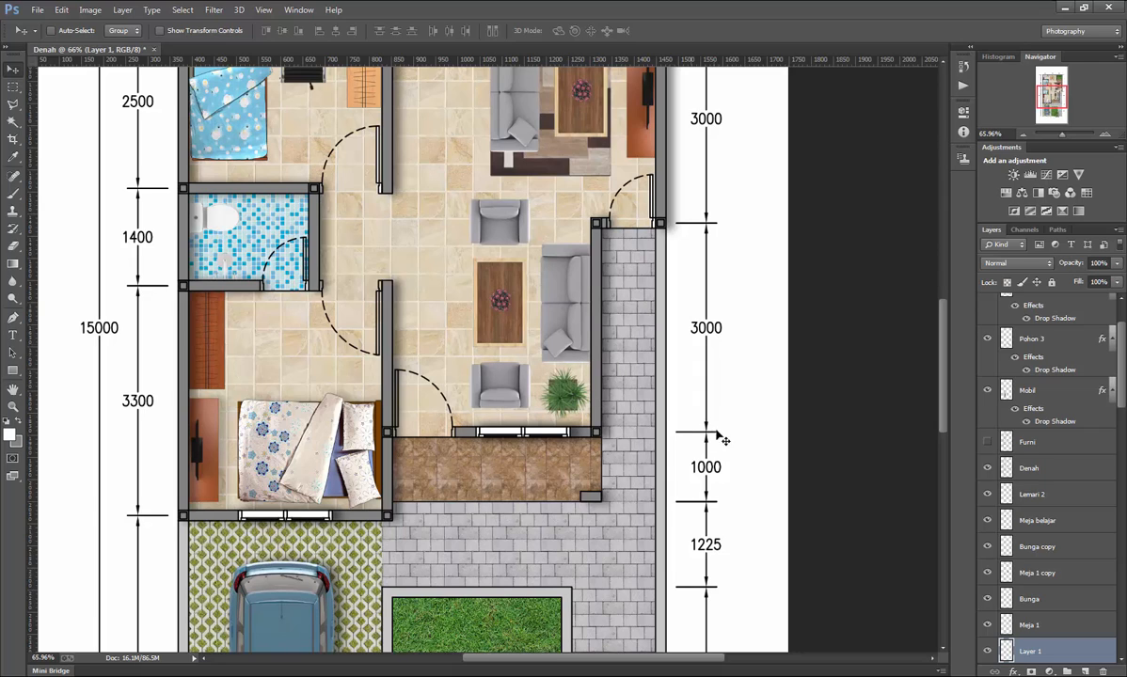
Rename the new plant's layer as Pohon int.
scroll(998, 575, down, 4)
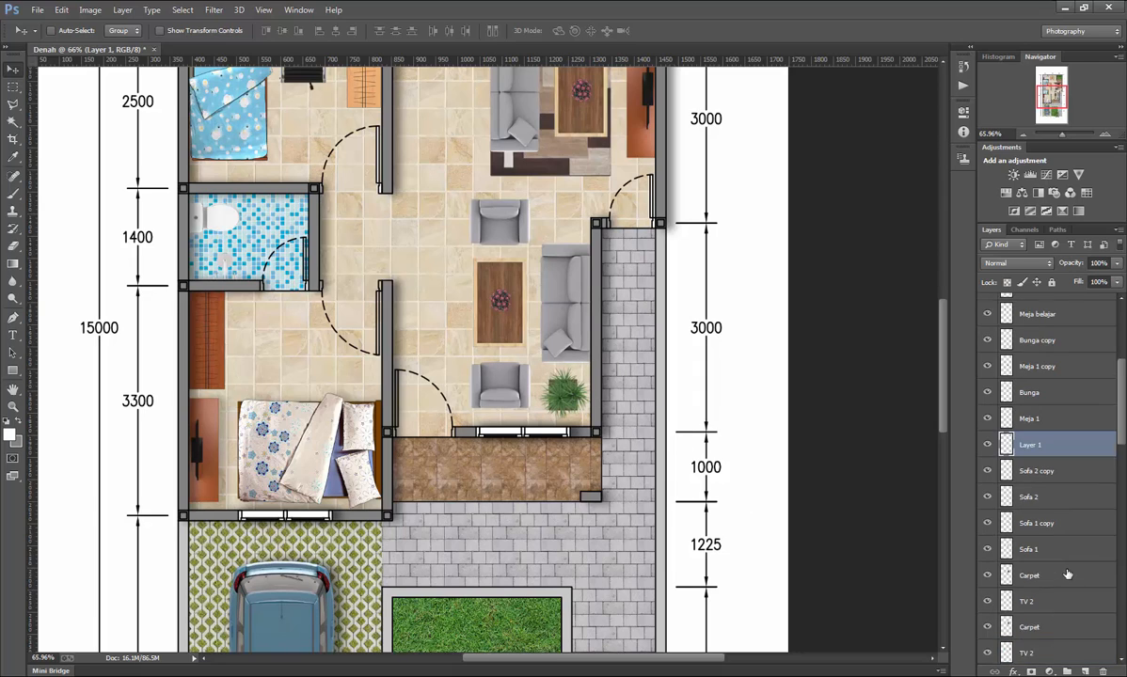
double_click(1030, 445)
text(R)
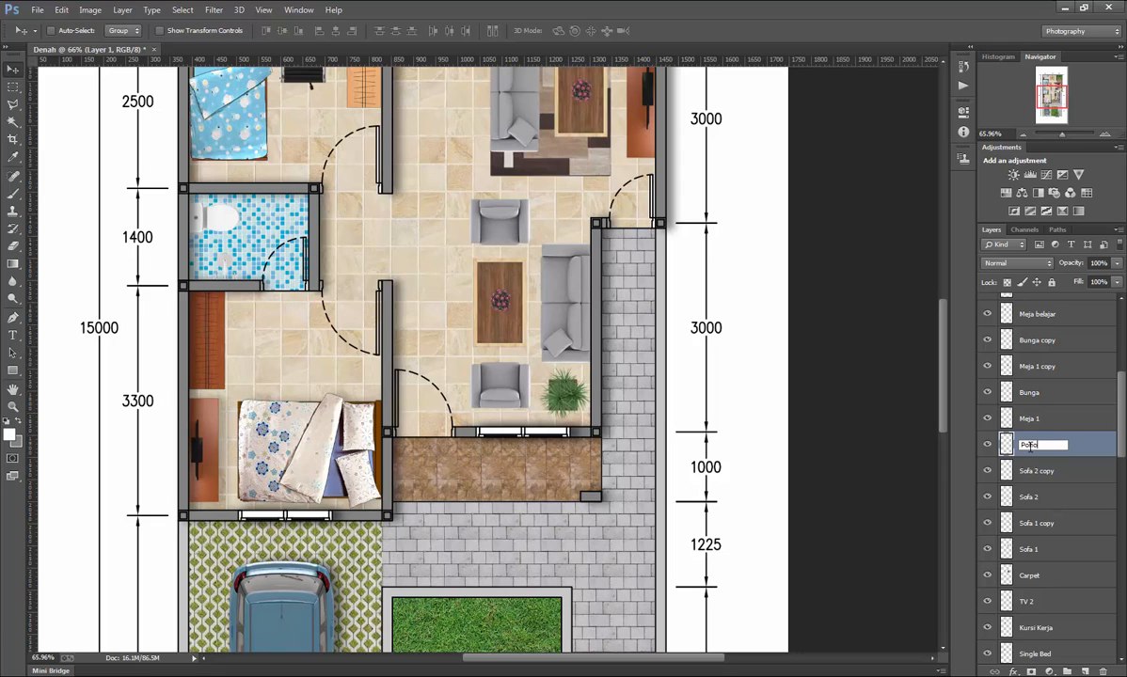
key(Return)
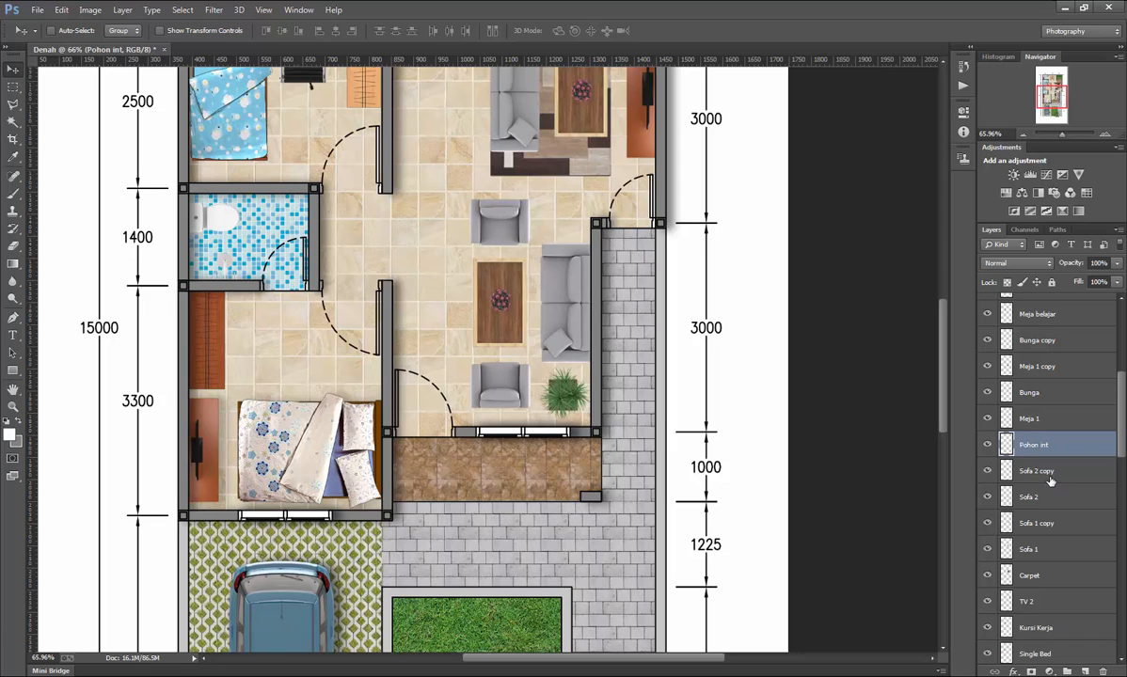
Nudge the front room's plant, armchairs, sofa, coffee table and flower together slightly down towards the window wall.
ctrl+click(1051, 480)
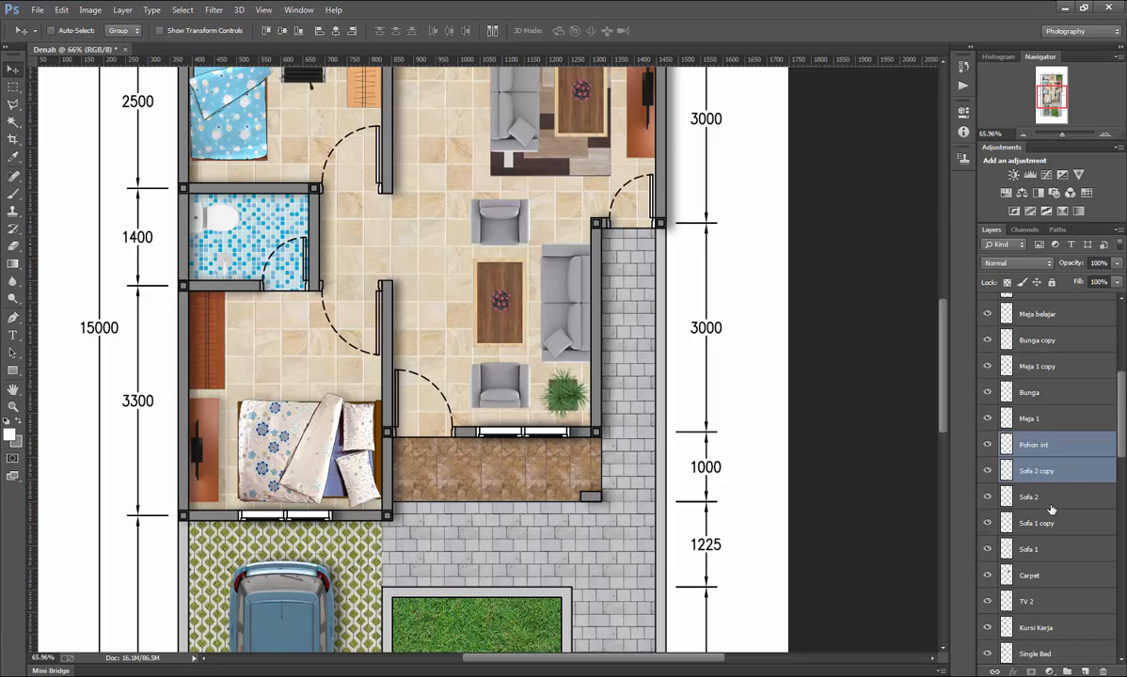
ctrl+click(1050, 506)
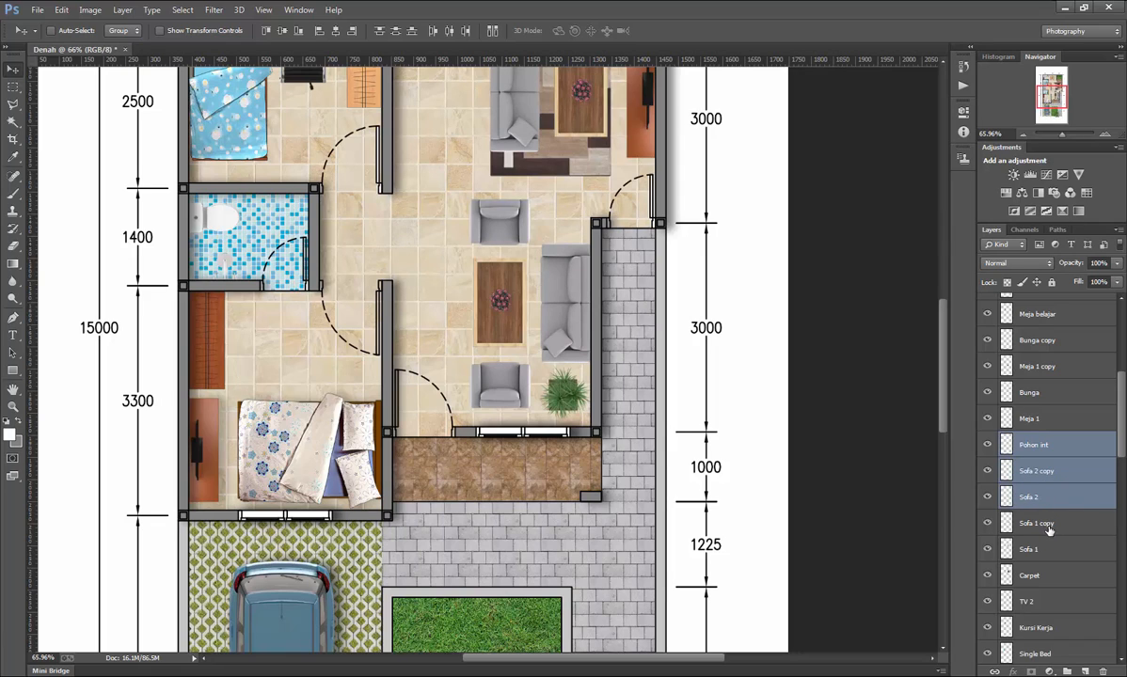
ctrl+click(1049, 528)
scroll(1052, 590, up, 2)
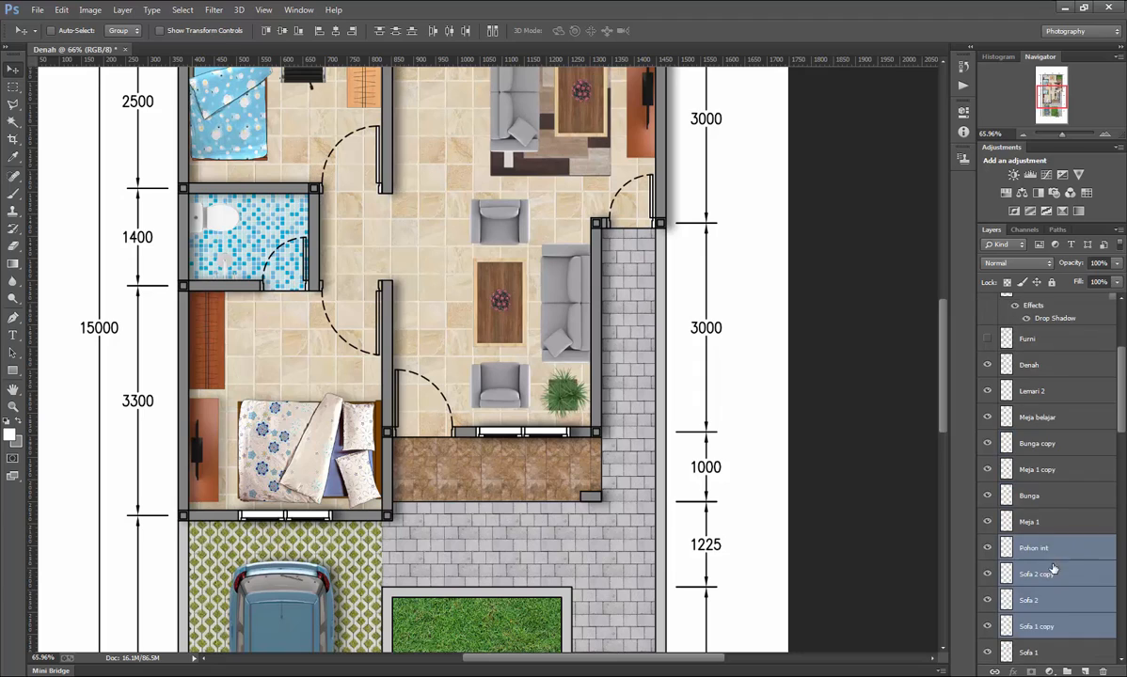
ctrl+click(1055, 446)
ctrl+click(1053, 471)
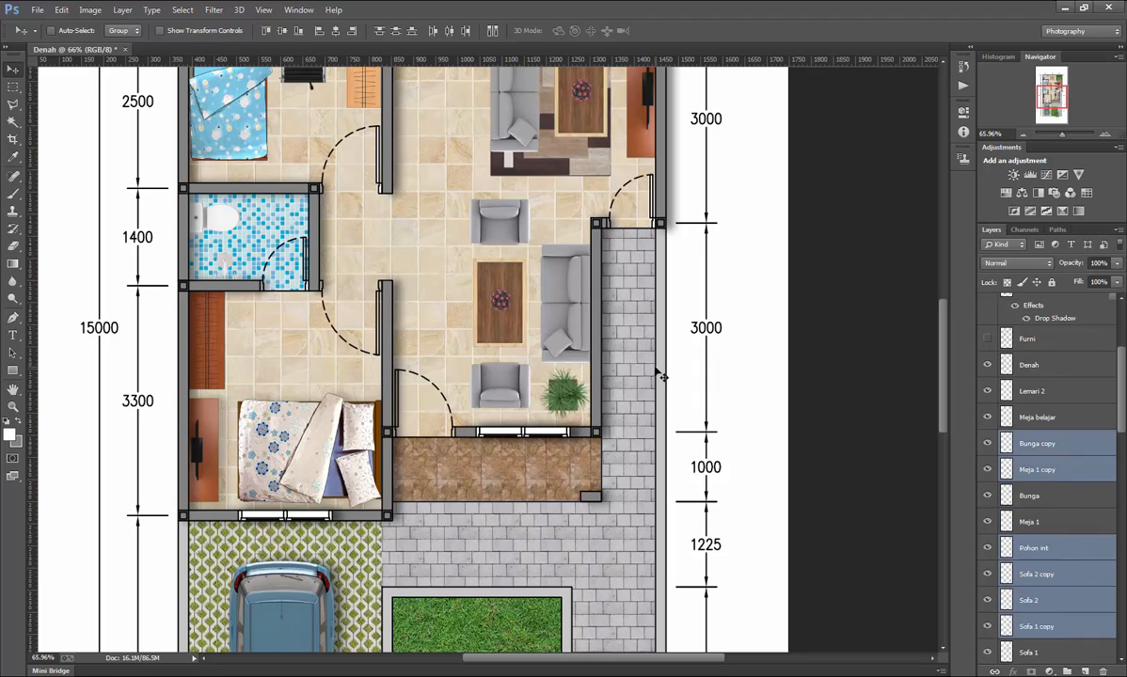
key(Down)
key(Down)
key(Down)
key(Down)
key(Down)
key(Down)
key(Down)
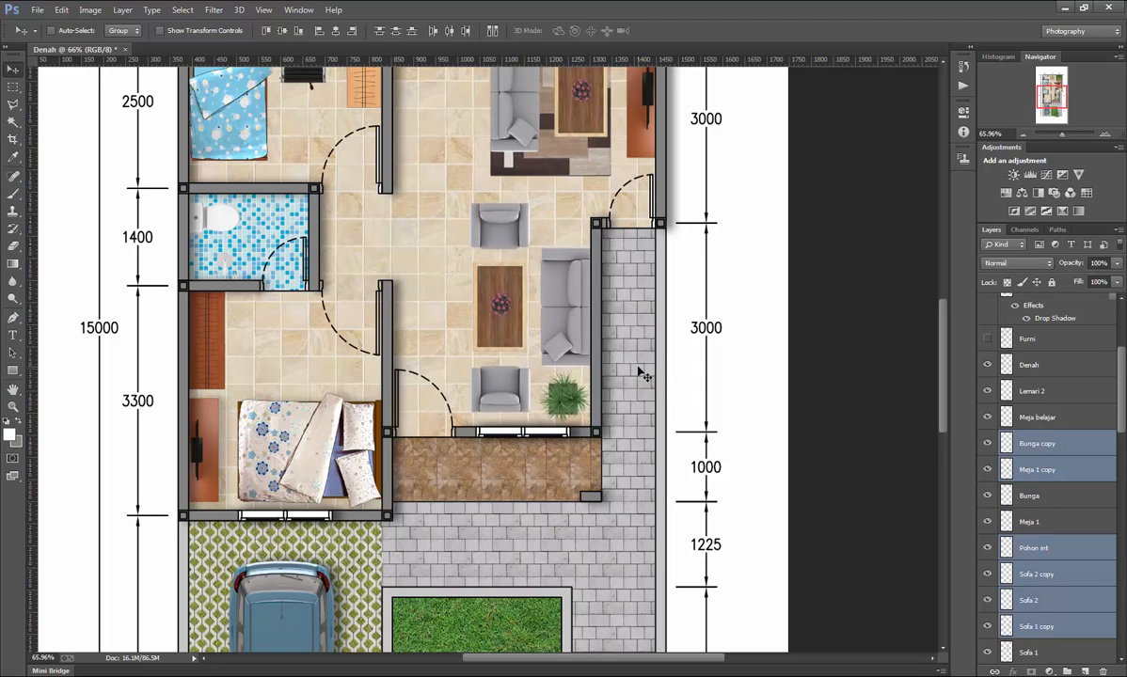
key(Down)
key(Down)
key(Down)
key(Down)
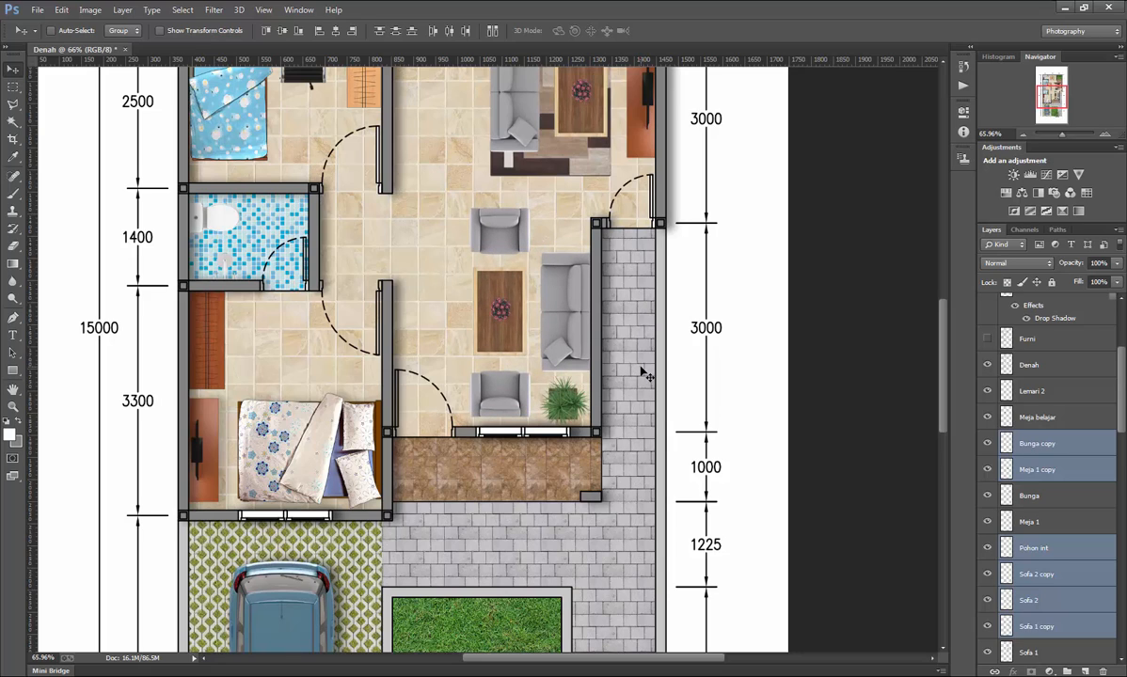
key(Down)
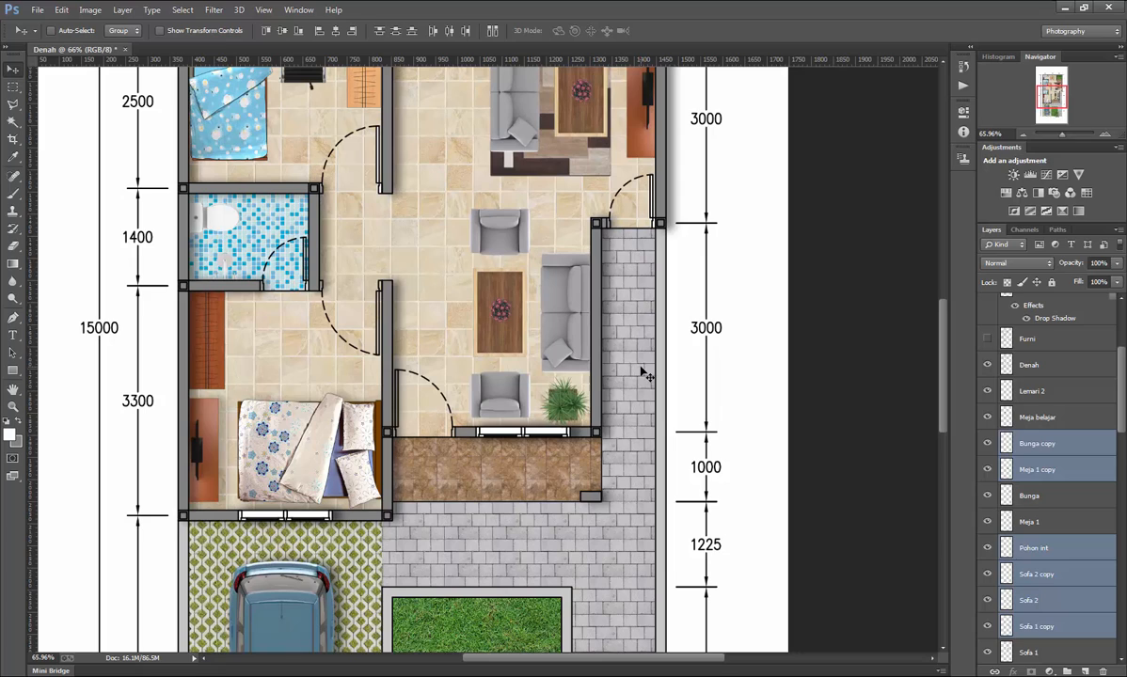
key(Up)
key(Up)
key(Up)
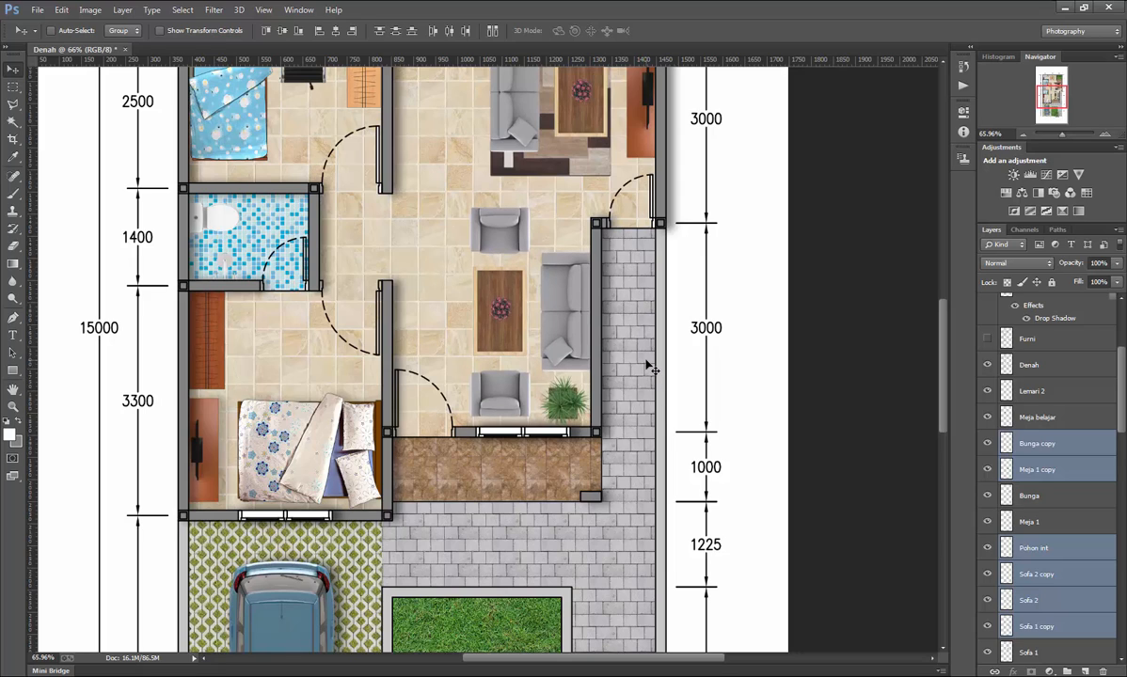
key(Up)
key(Up)
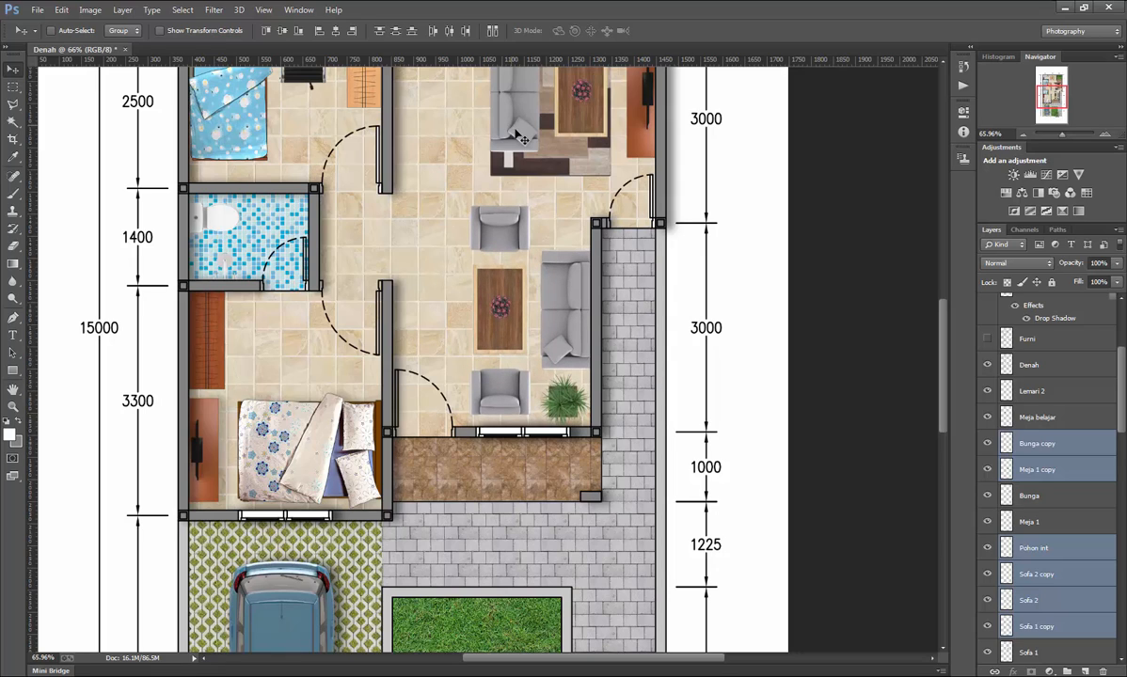
Nudge the Bunga, Meja 1, Sofa 1 and upper Carpet layers together left, away from the TV cabinet, to line up with the armchairs.
click(1049, 498)
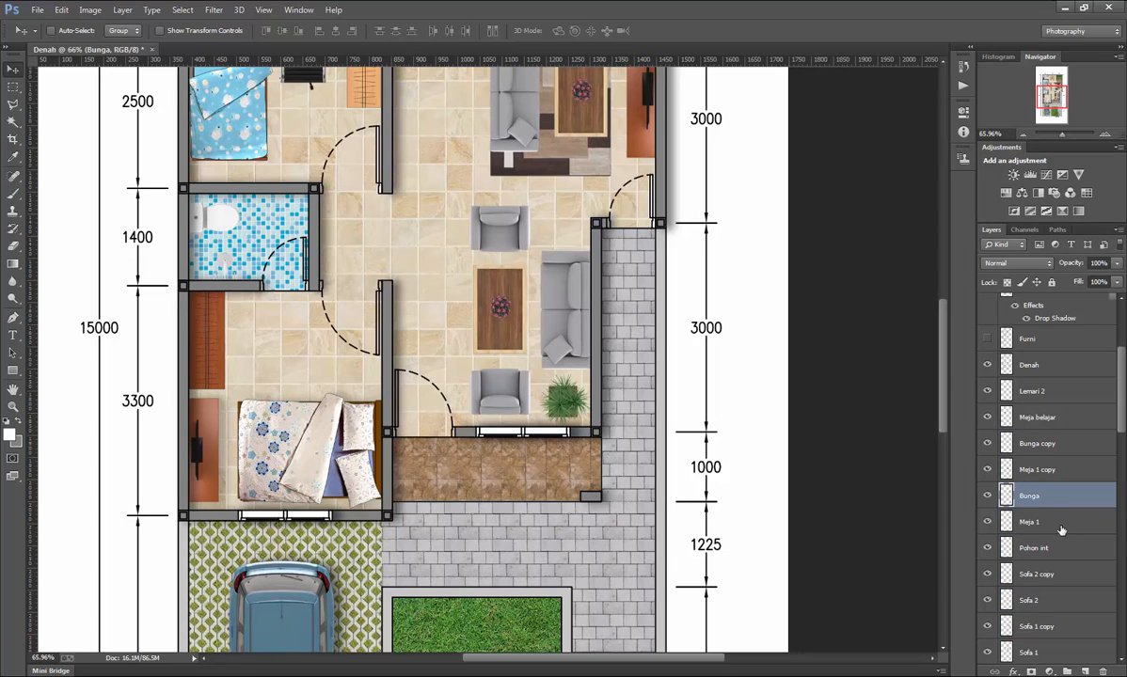
shift+click(1062, 523)
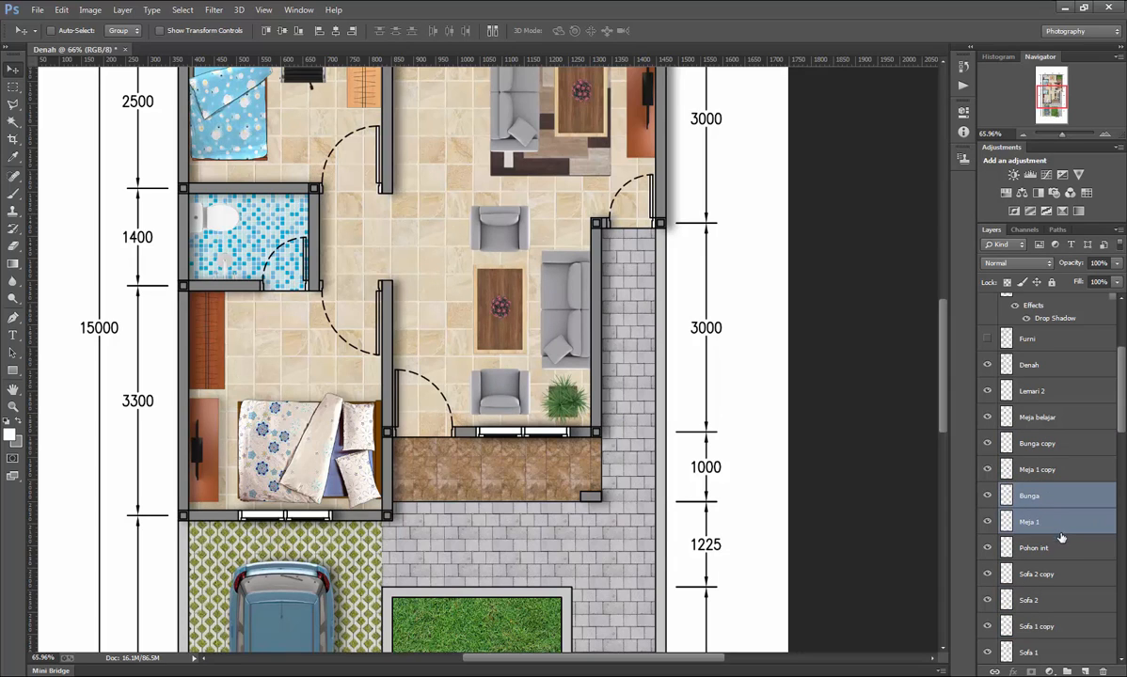
scroll(1061, 551, down, 2)
ctrl+click(1060, 613)
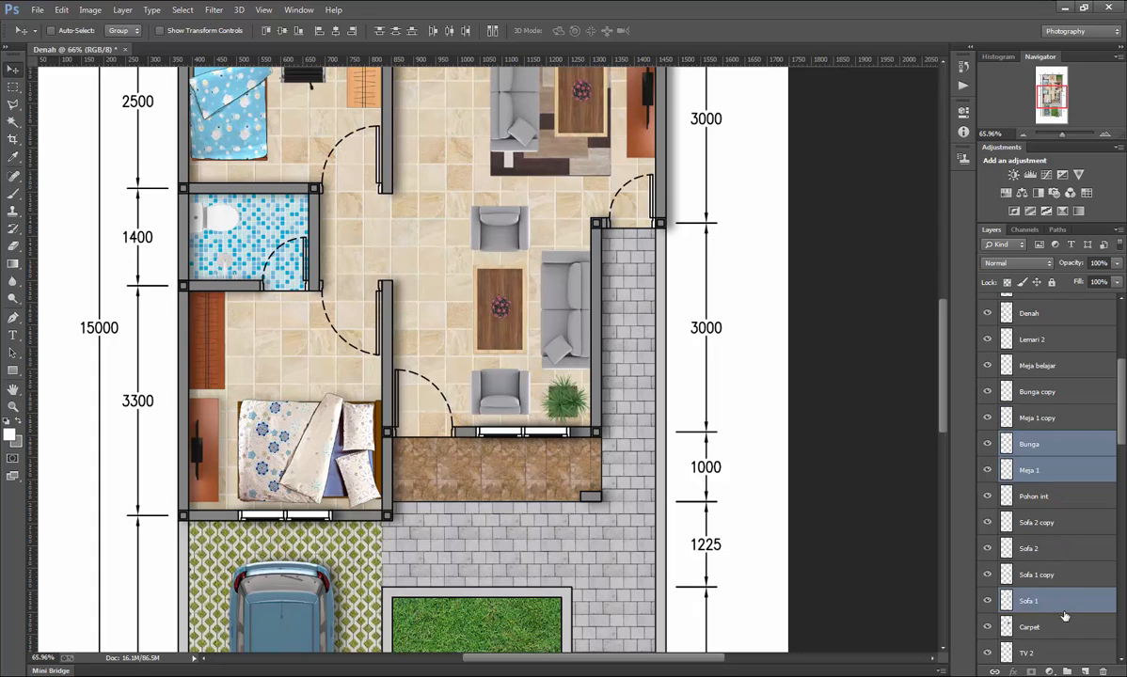
ctrl+click(1050, 636)
scroll(658, 348, up, 5)
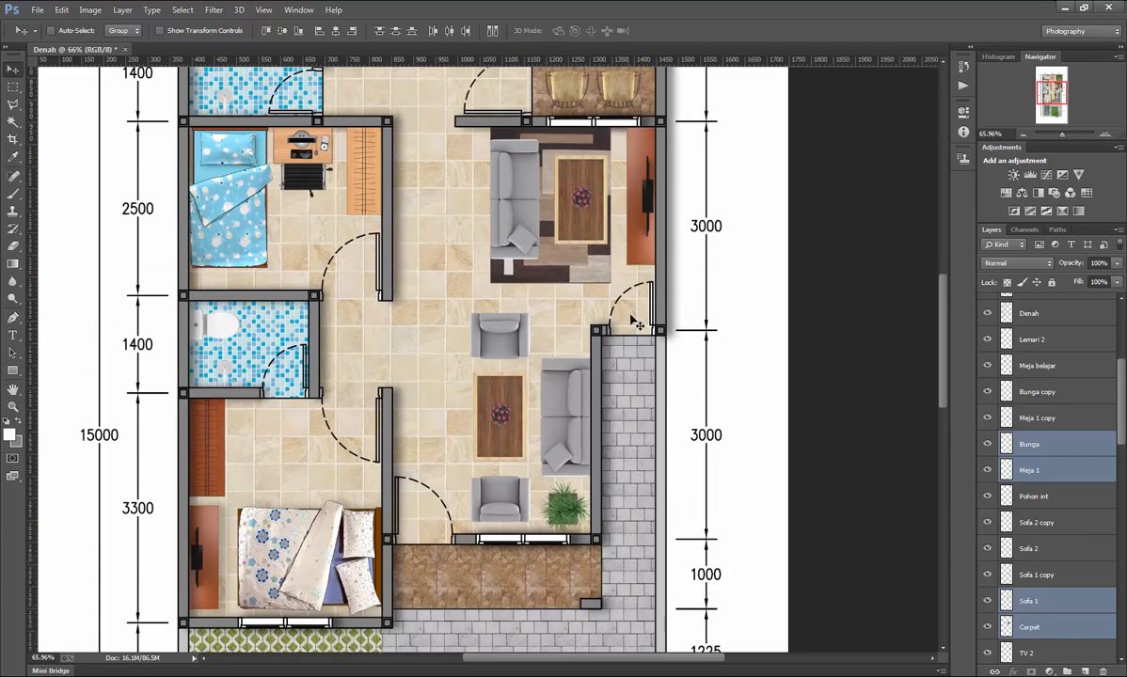
key(Left)
key(Left)
key(Left)
key(Left)
key(Left)
key(Left)
key(Left)
key(Left)
key(Left)
key(Left)
key(Left)
key(Left)
key(Left)
key(Left)
key(Left)
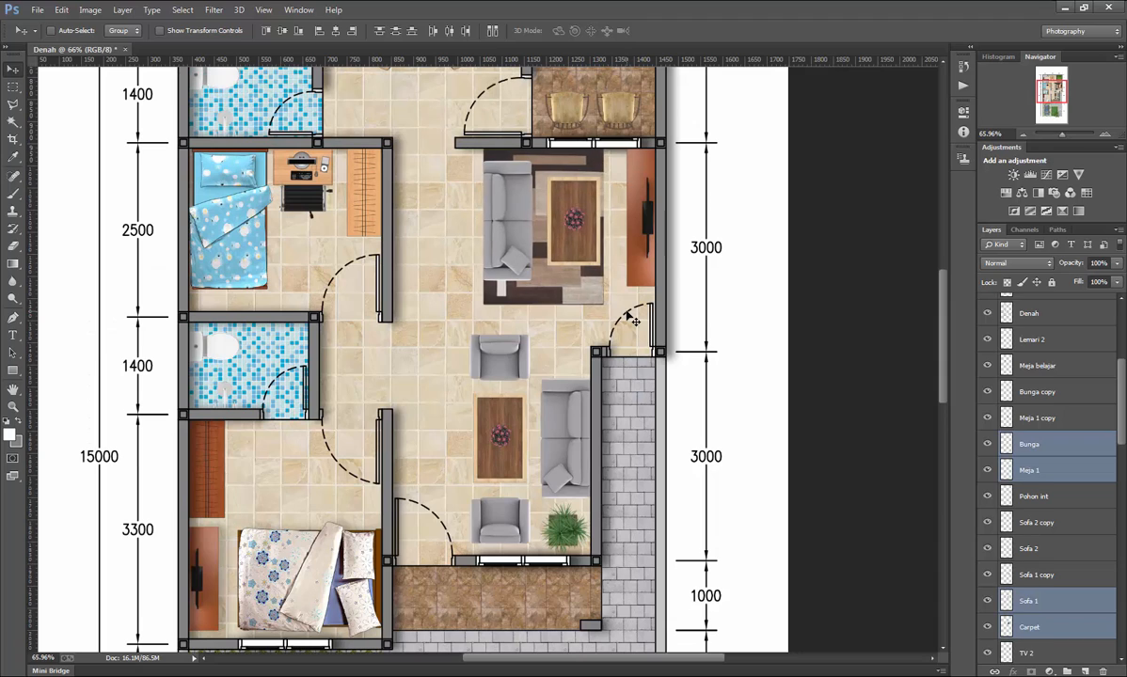
key(Left)
key(Left)
key(Left)
key(Left)
key(Left)
key(Left)
key(Left)
key(Left)
key(Left)
key(Left)
key(Left)
key(Left)
key(Left)
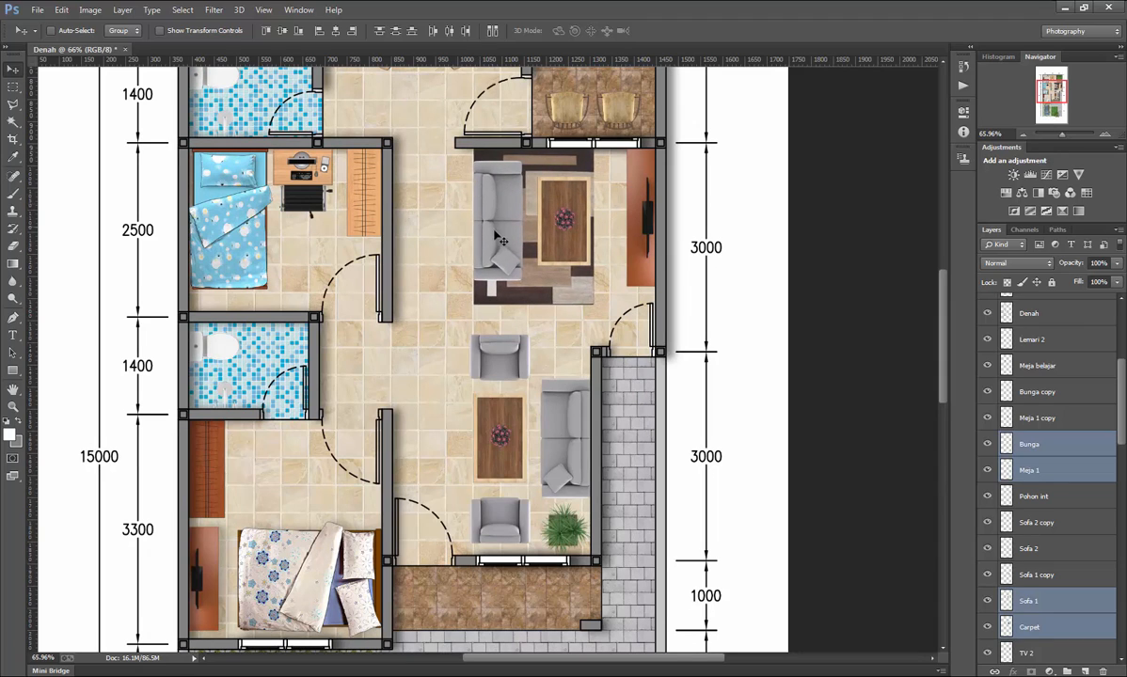
key(Left)
key(Left)
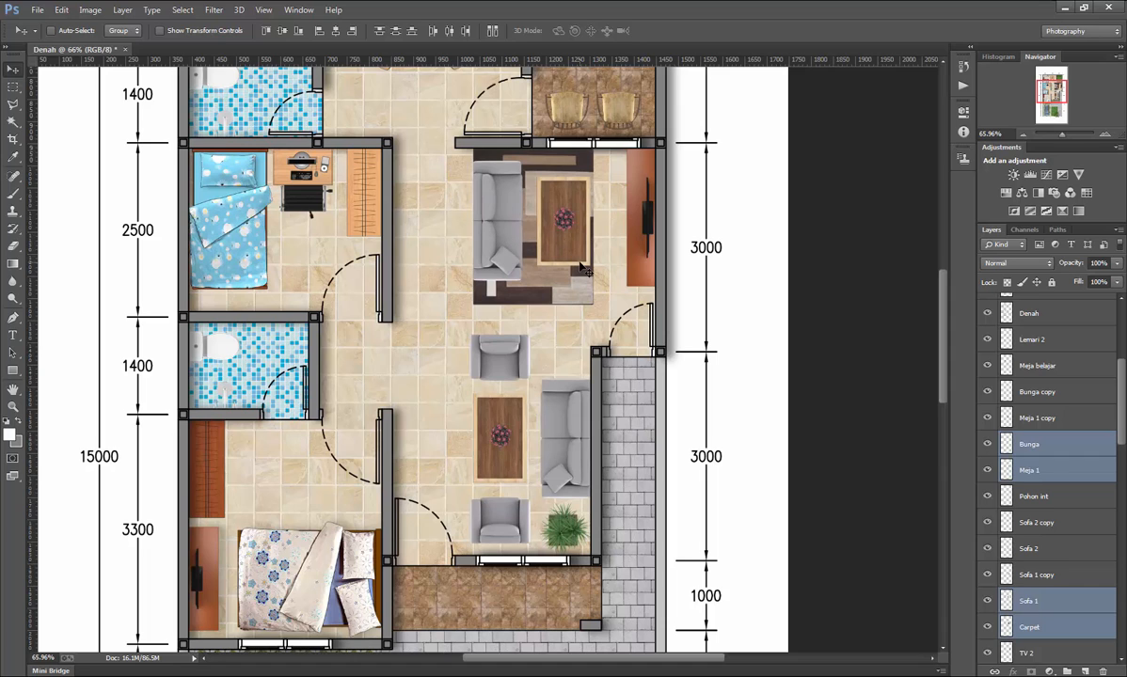
Copy the Master Bed layer's drop shadow style and paste it onto the Lemari layer.
click(1065, 418)
scroll(513, 353, down, 3)
scroll(926, 357, down, 3)
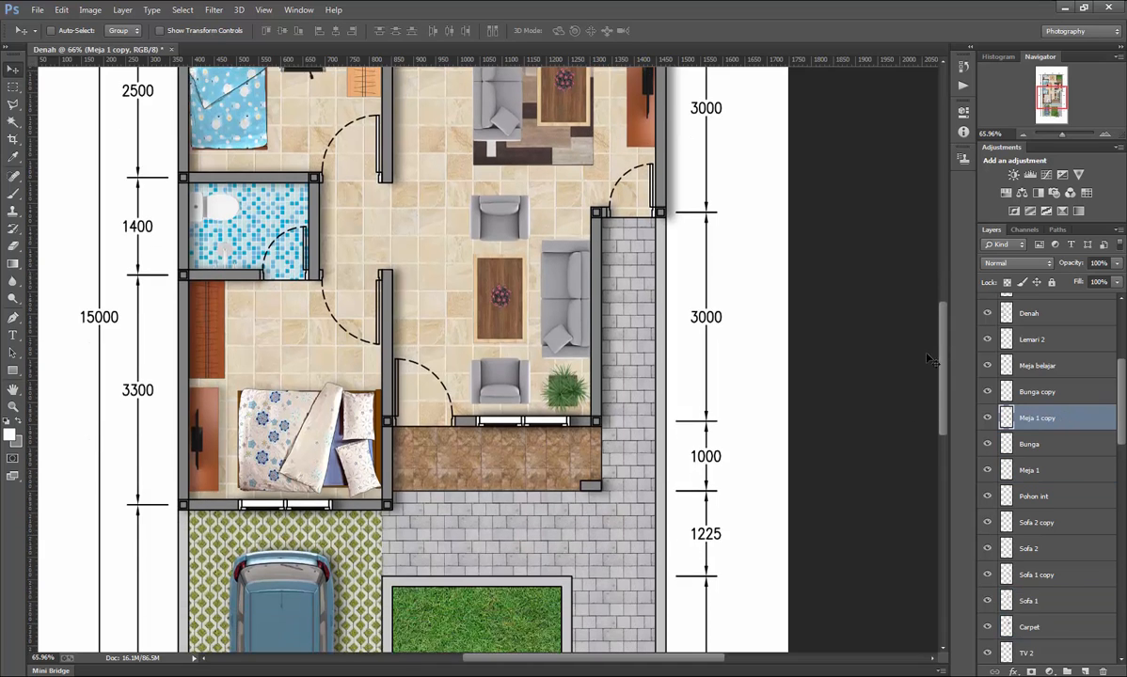
scroll(927, 358, down, 1)
ctrl+click(314, 396)
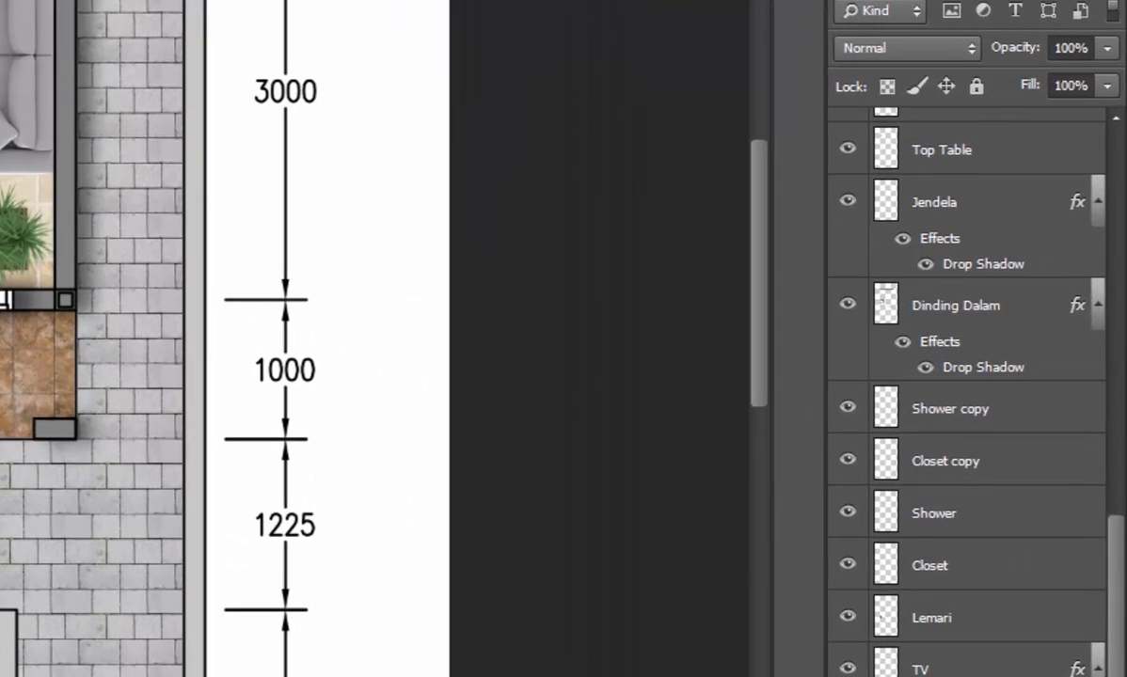
right_click(1055, 626)
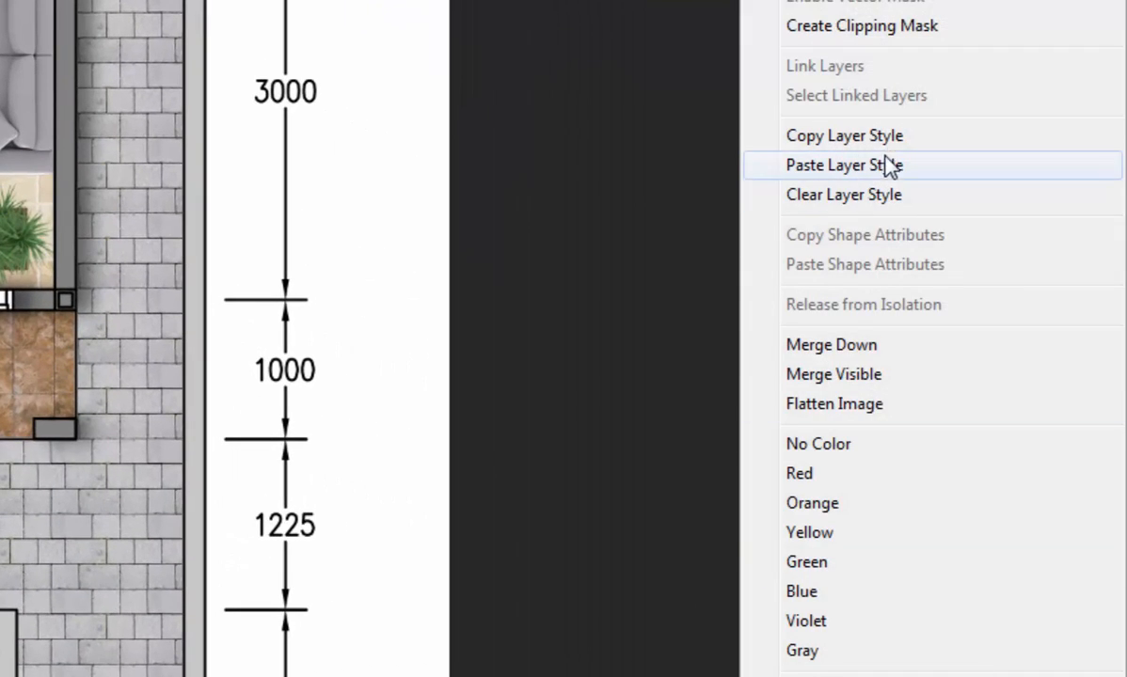
click(844, 136)
click(984, 618)
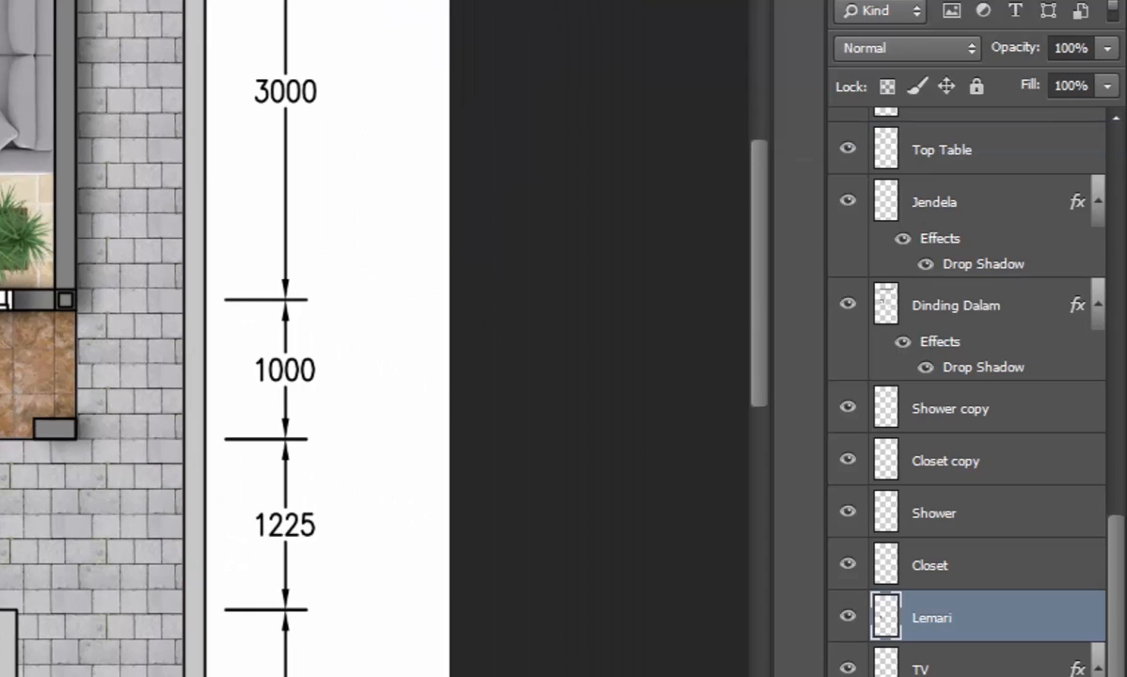
right_click(969, 626)
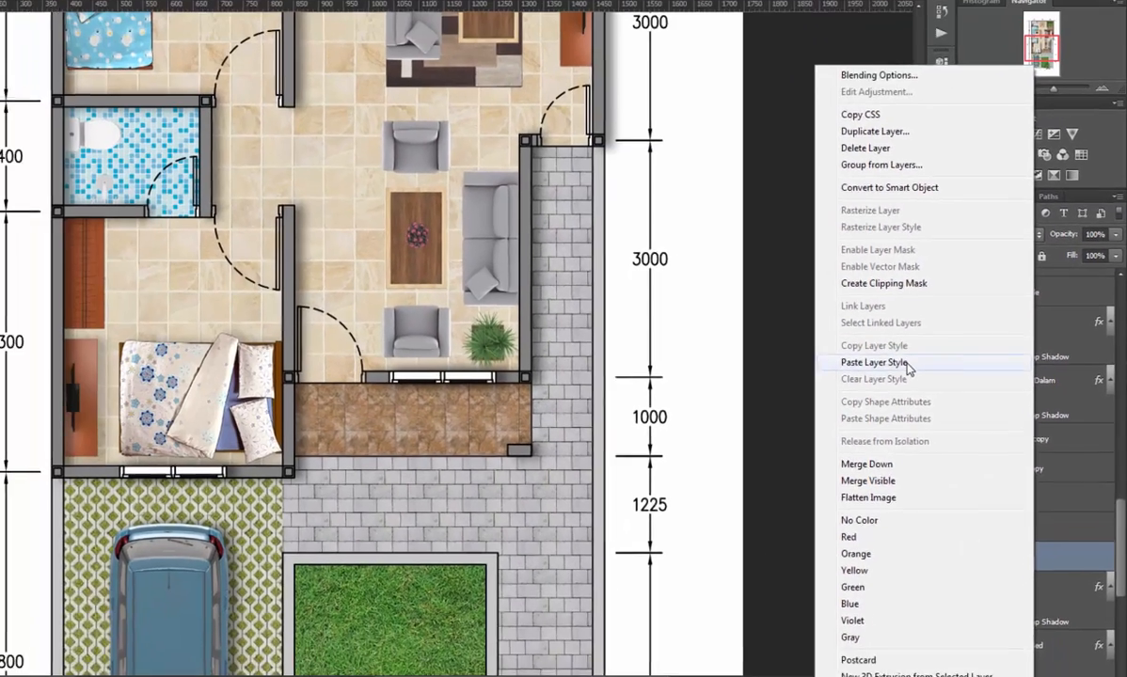
click(800, 312)
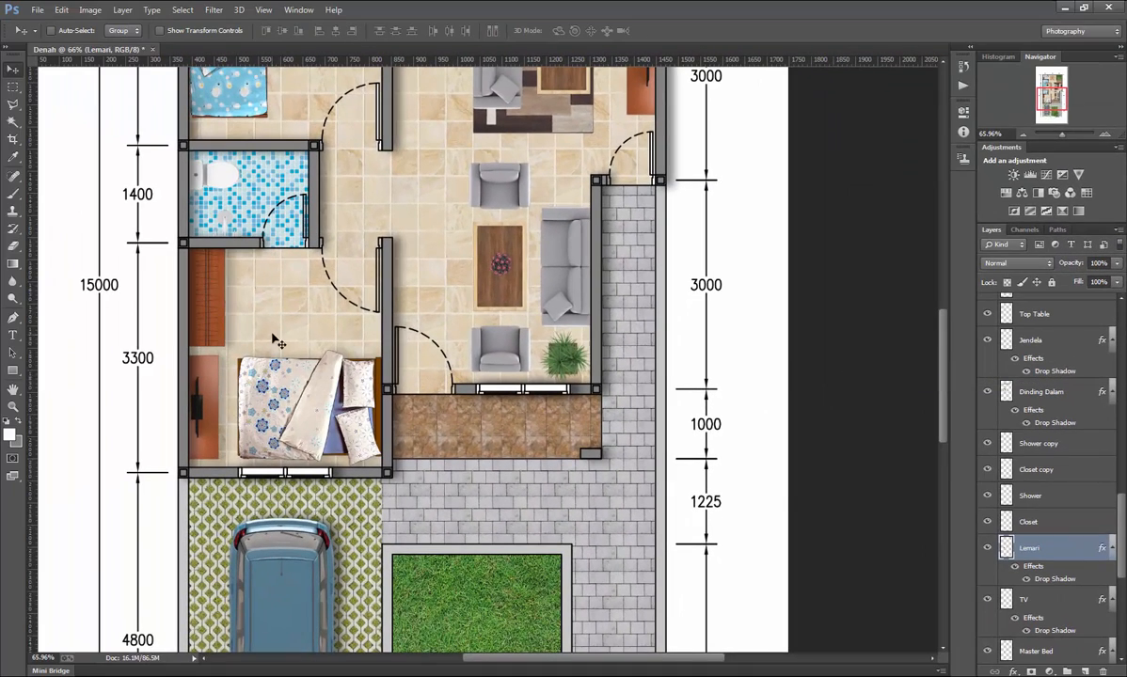
Paste the copied drop shadow style onto the Single Bed layer.
click(1030, 496)
scroll(1048, 496, up, 4)
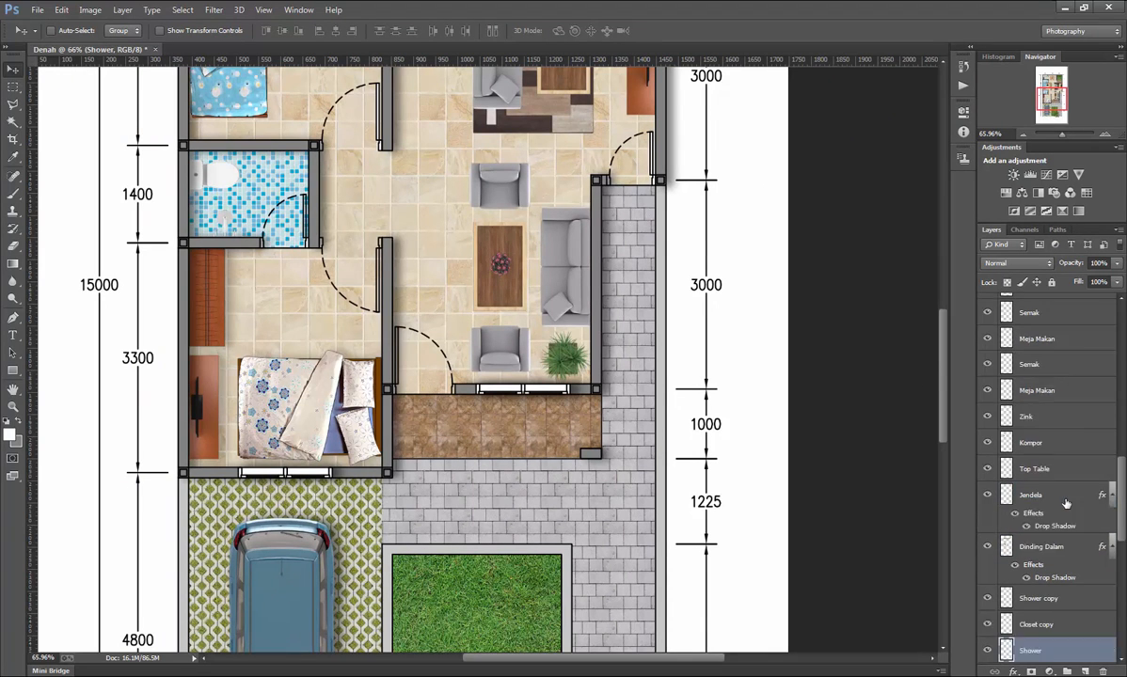
click(231, 96)
scroll(240, 169, up, 5)
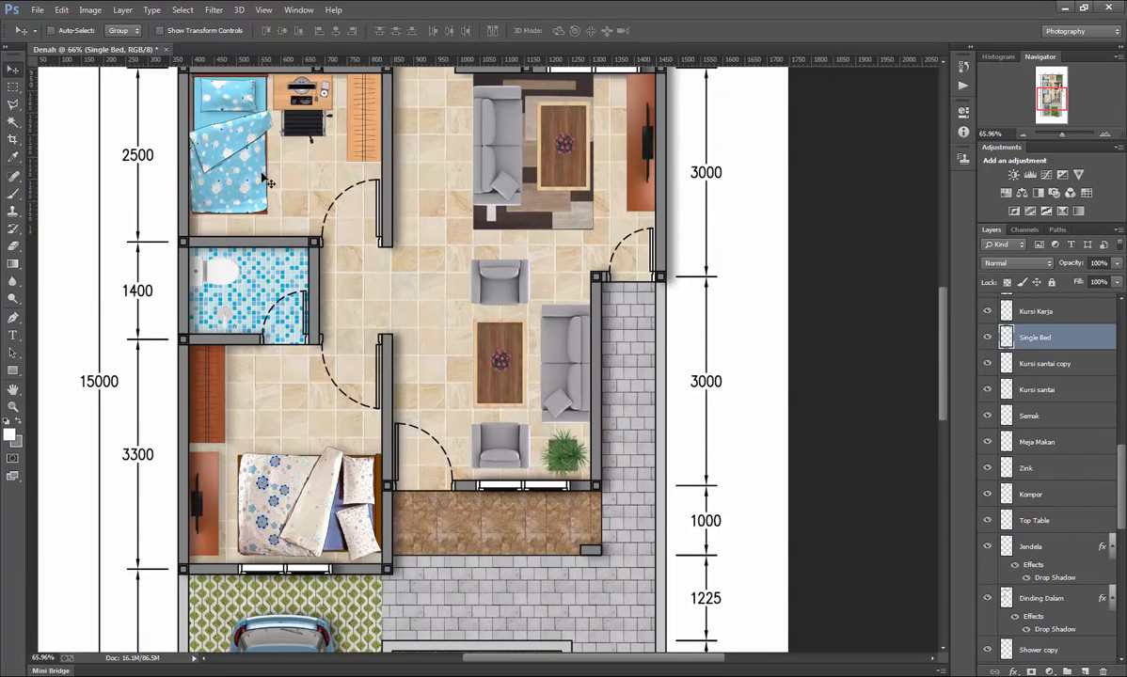
scroll(297, 244, left, 2)
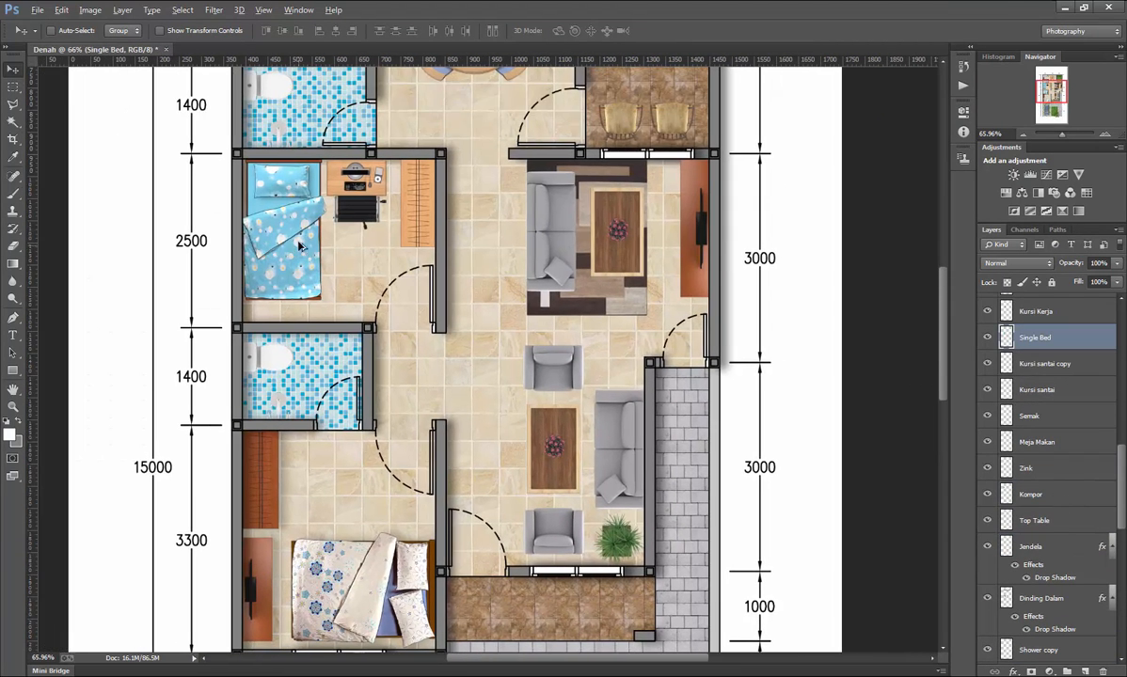
scroll(295, 240, up, 3)
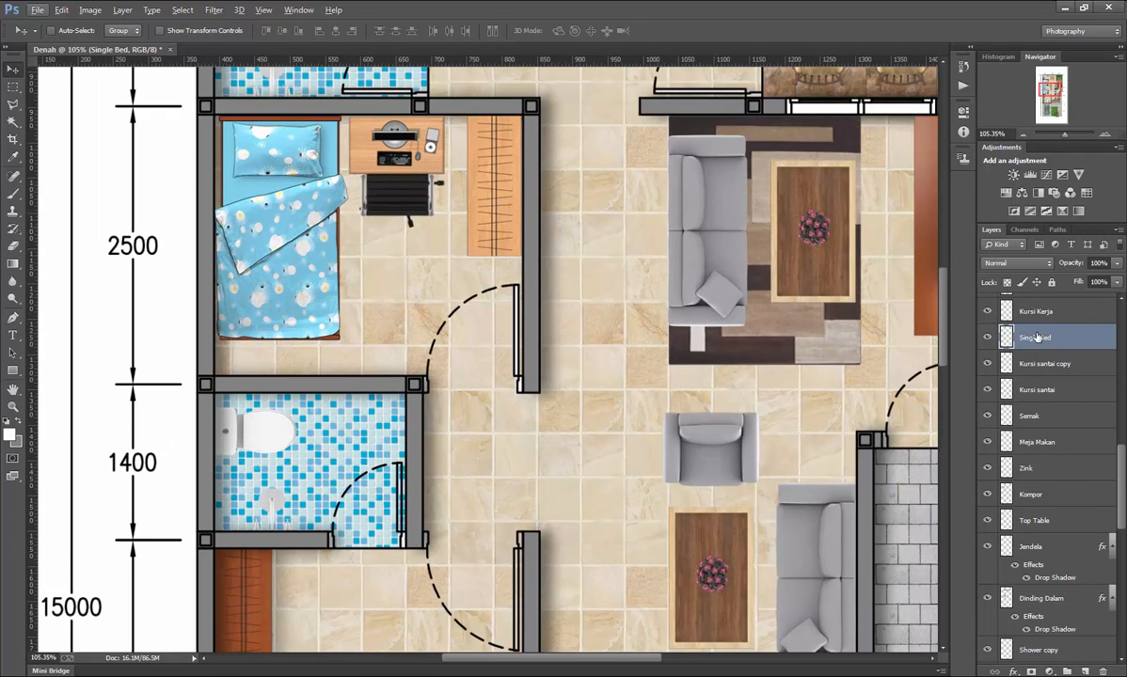
right_click(1038, 337)
click(899, 374)
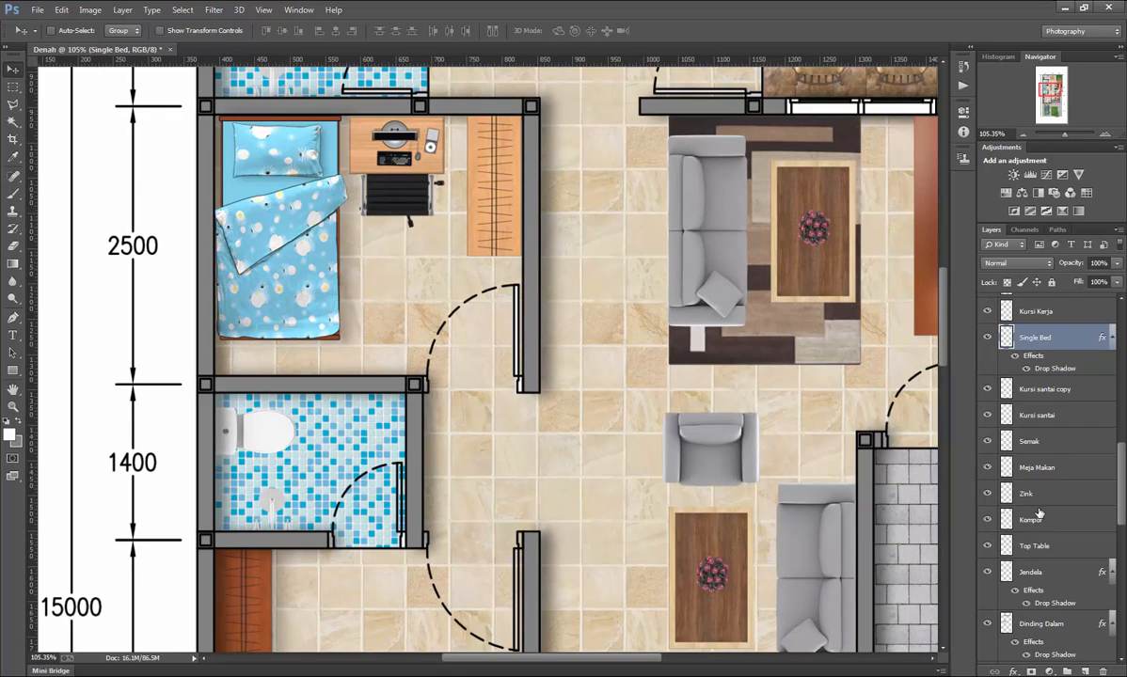
Paste the copied drop shadow style onto the Lemari 2 wardrobe layer and the Meja Makan dining table layer.
click(496, 183)
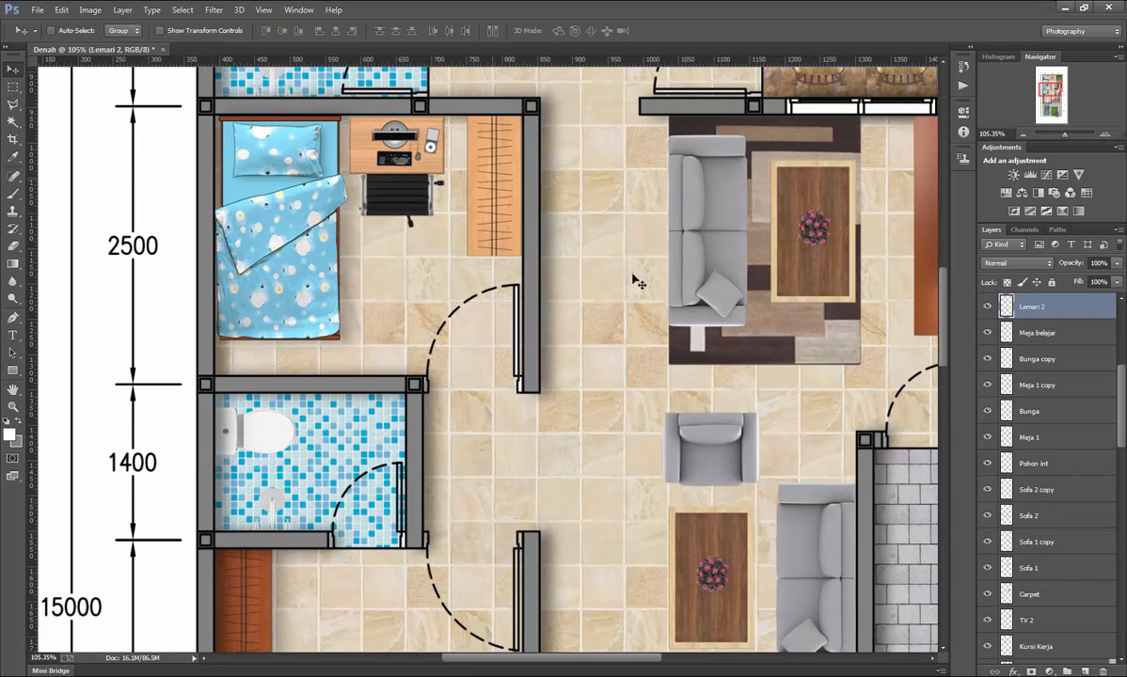
right_click(1045, 307)
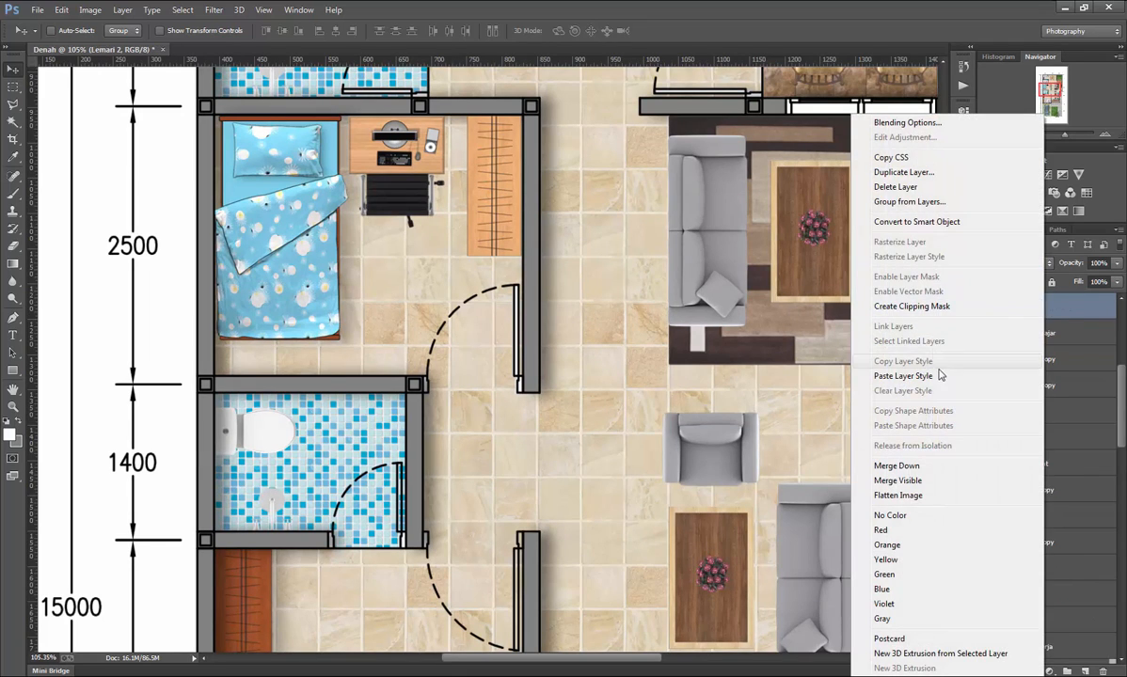
click(899, 355)
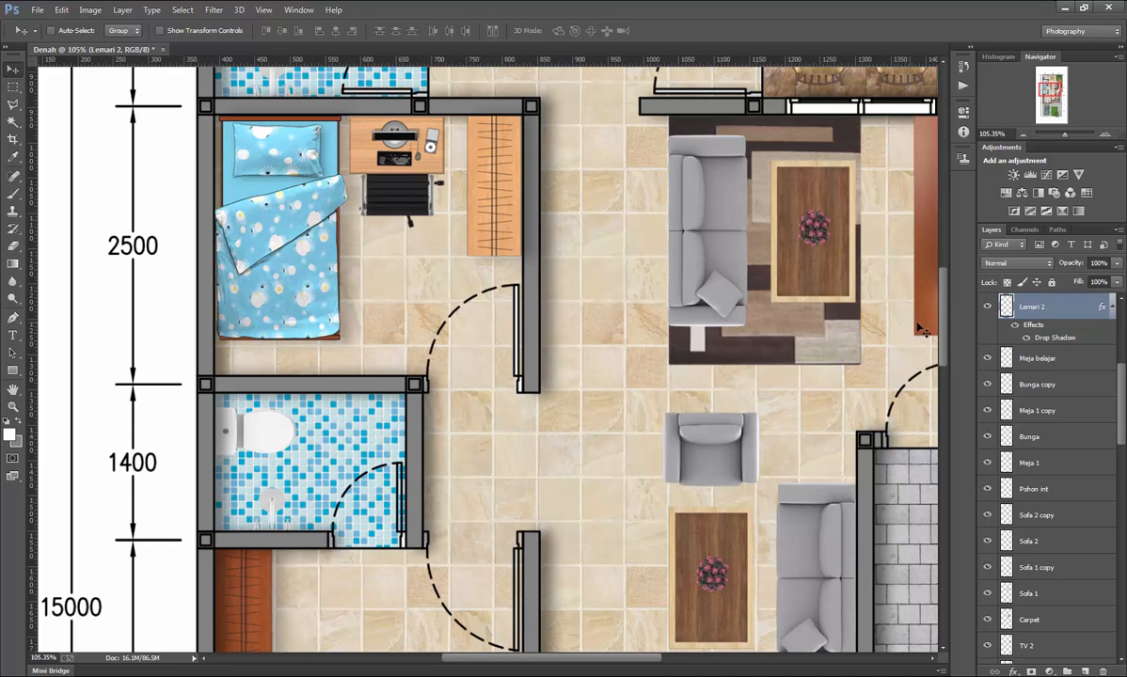
drag(944, 303, 943, 248)
click(615, 222)
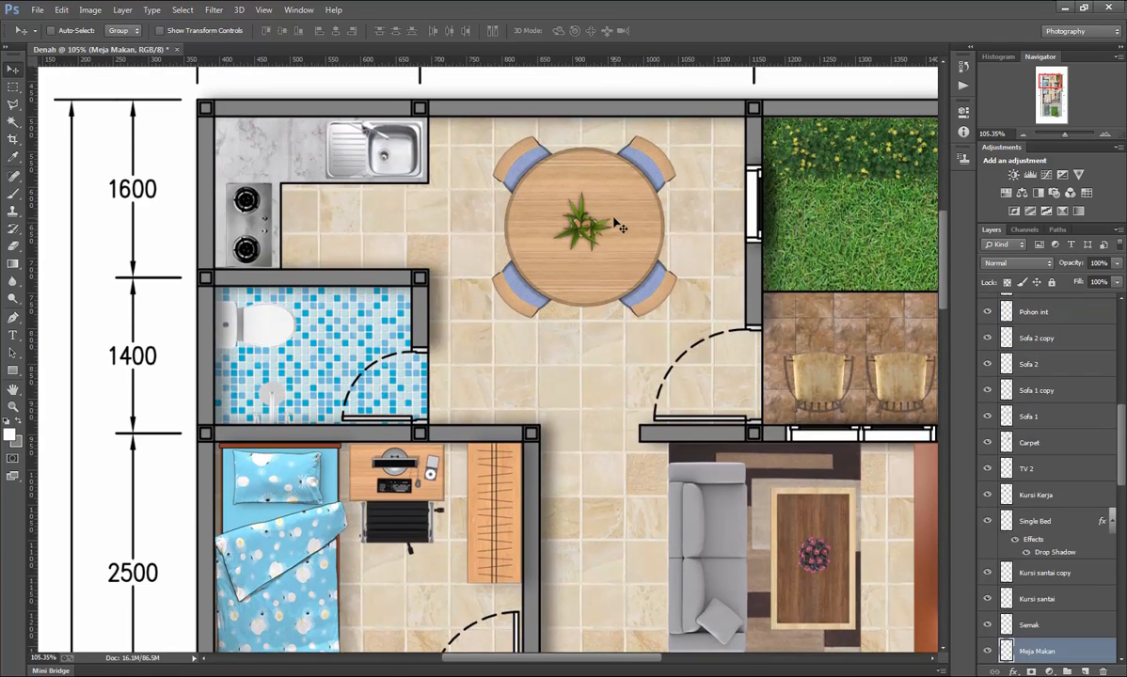
right_click(1030, 650)
click(997, 347)
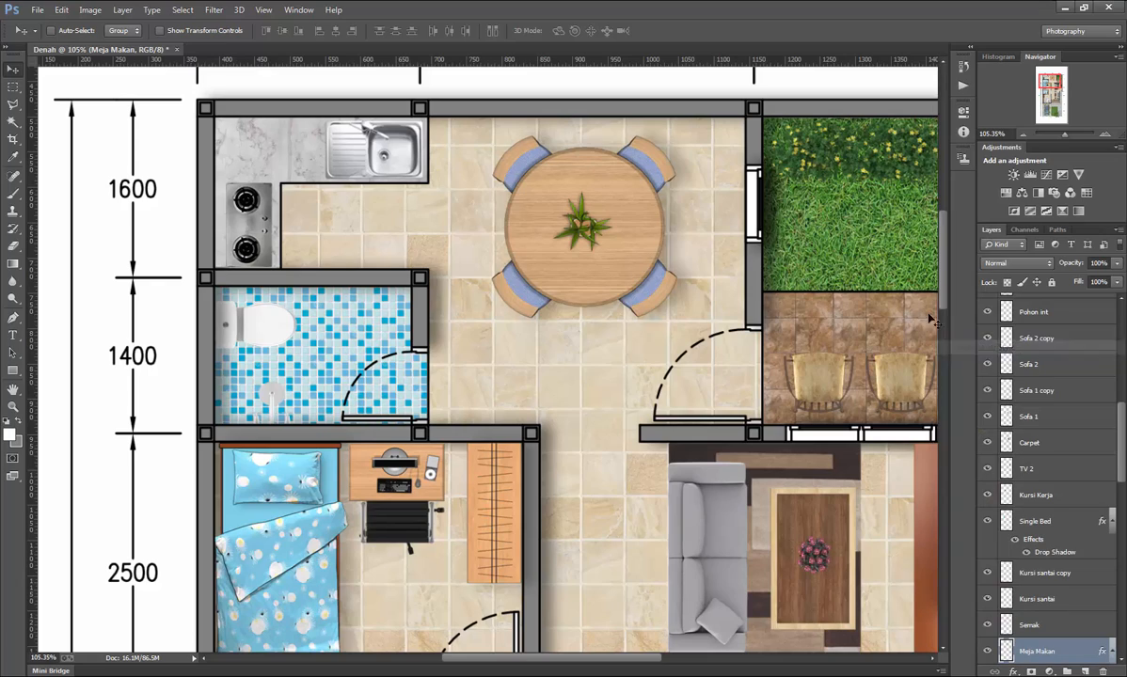
Paste the copied drop shadow style onto the Sofa 1 layer in the TV area.
scroll(702, 240, down, 3)
scroll(740, 292, down, 1)
scroll(753, 339, up, 4)
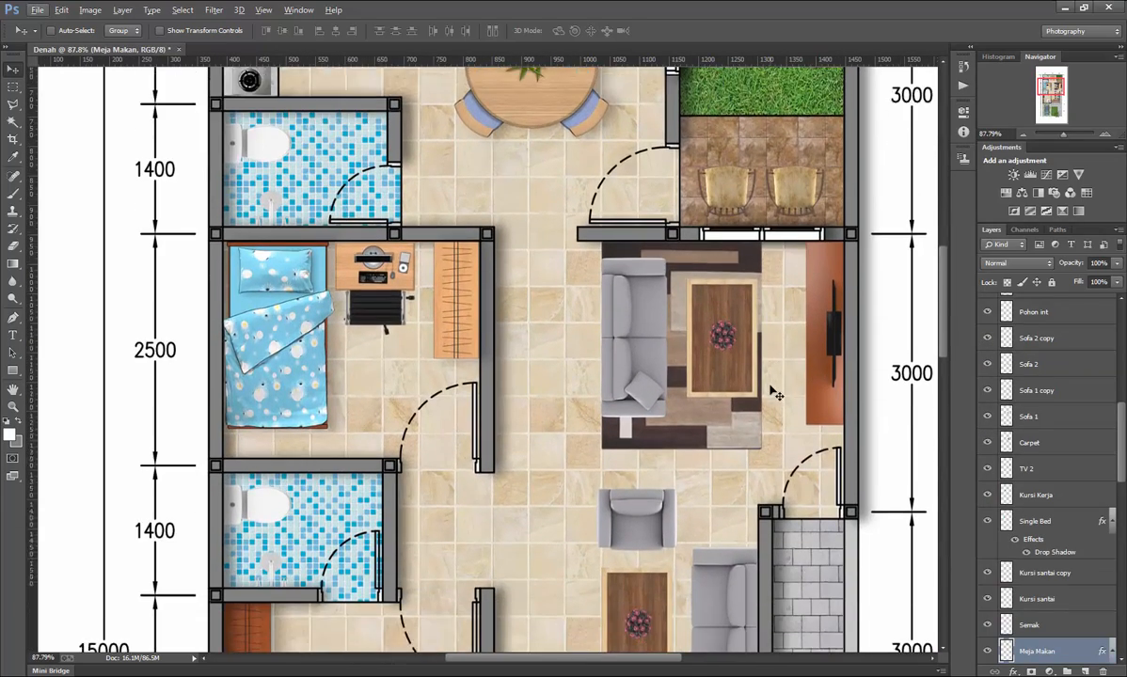
scroll(774, 393, down, 2)
click(1035, 417)
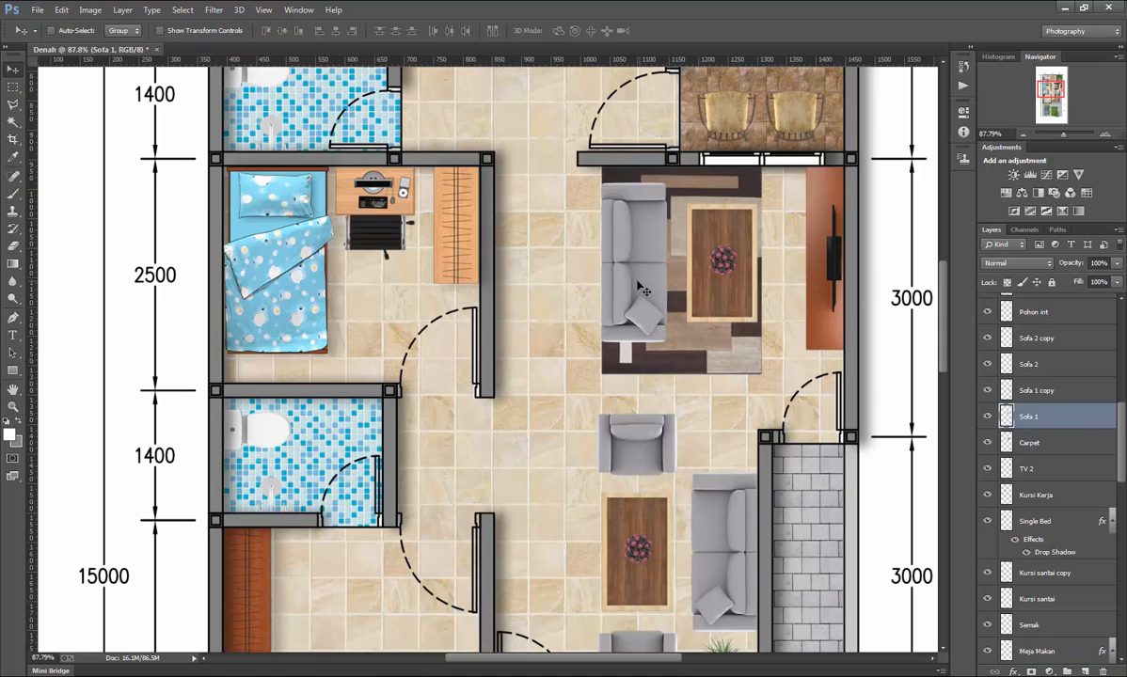
right_click(1039, 418)
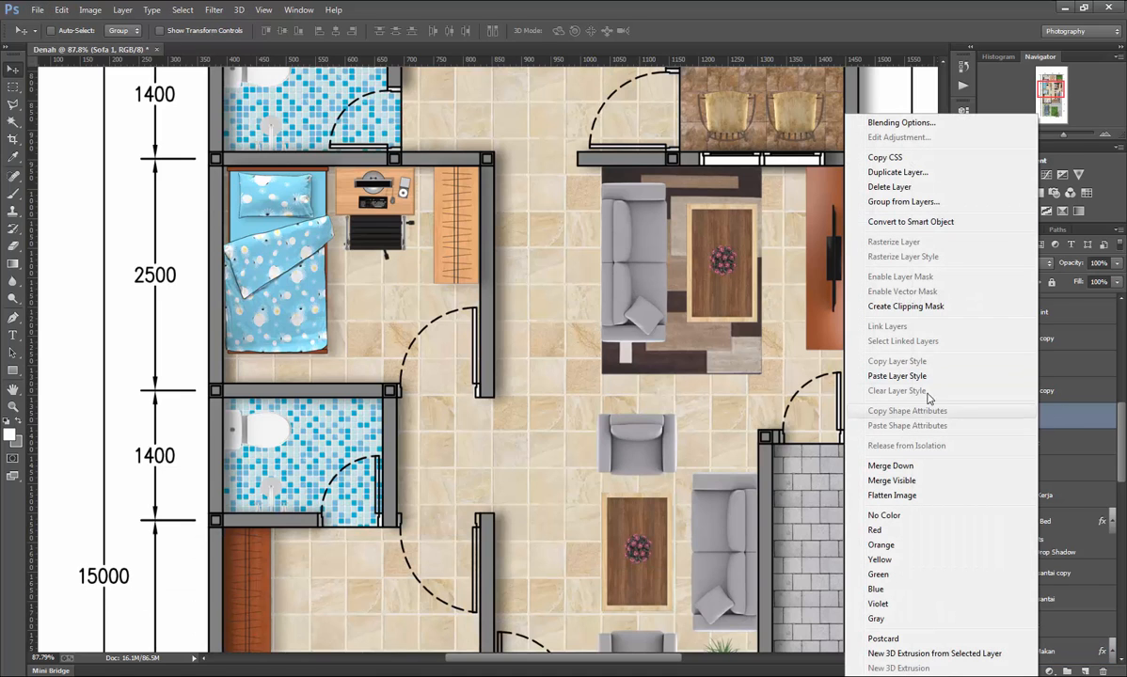
click(930, 380)
Paste the copied drop shadow style onto the Meja 1 coffee table layer and the TV 2 cabinet layer.
ctrl+click(707, 279)
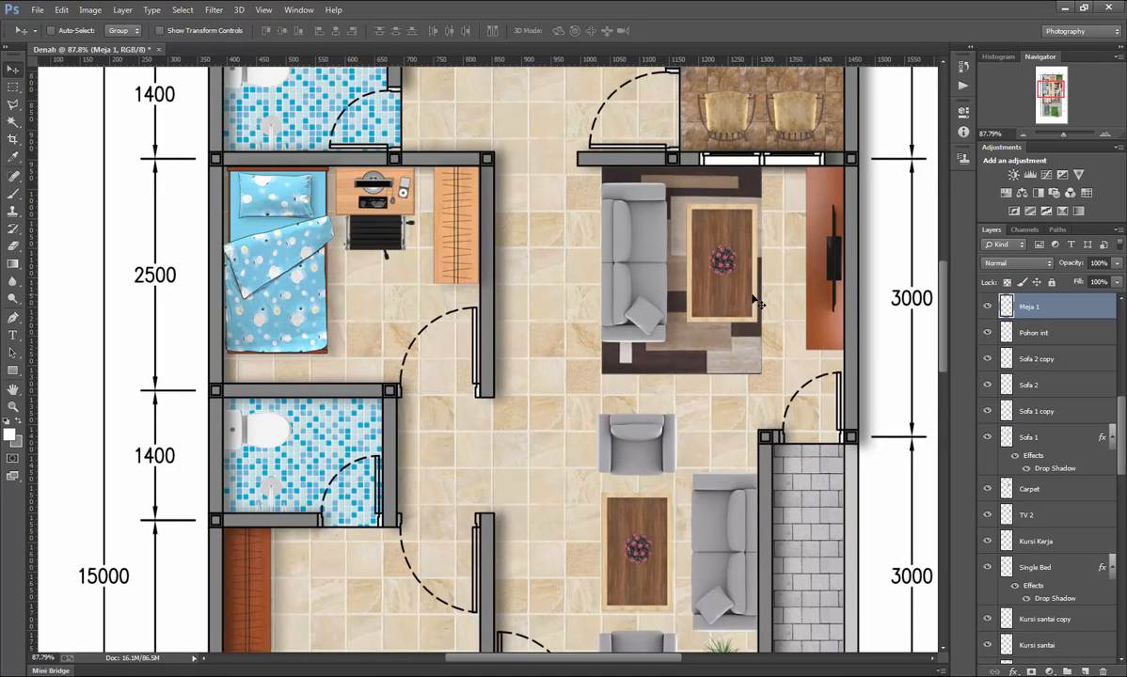
right_click(1046, 313)
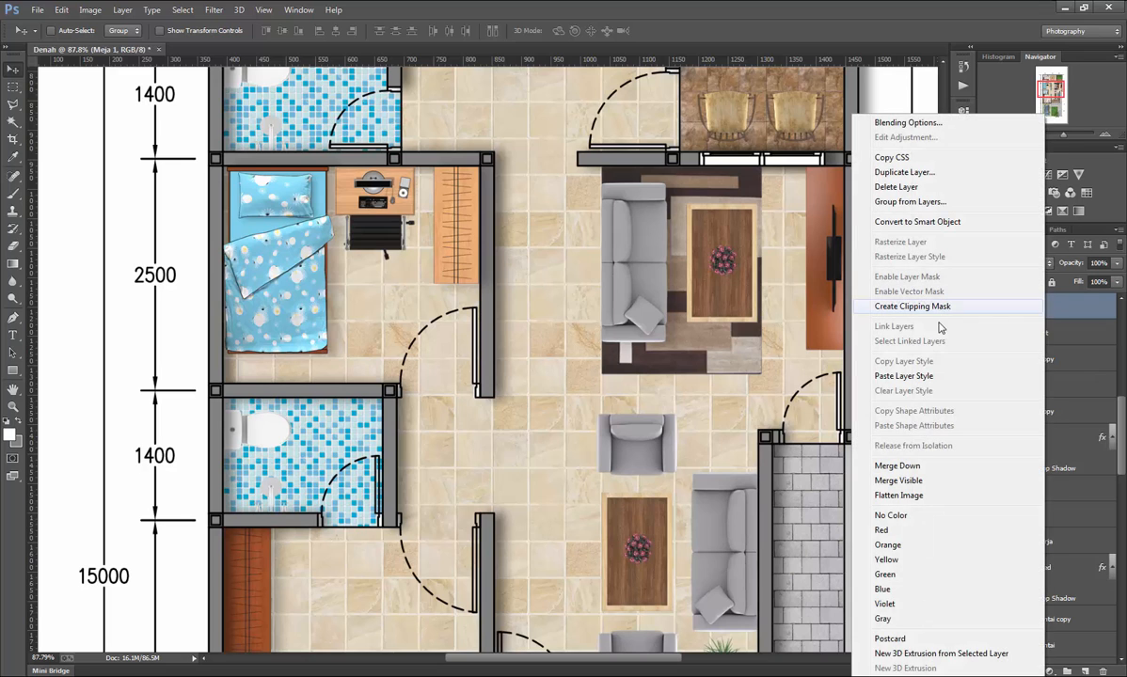
click(917, 375)
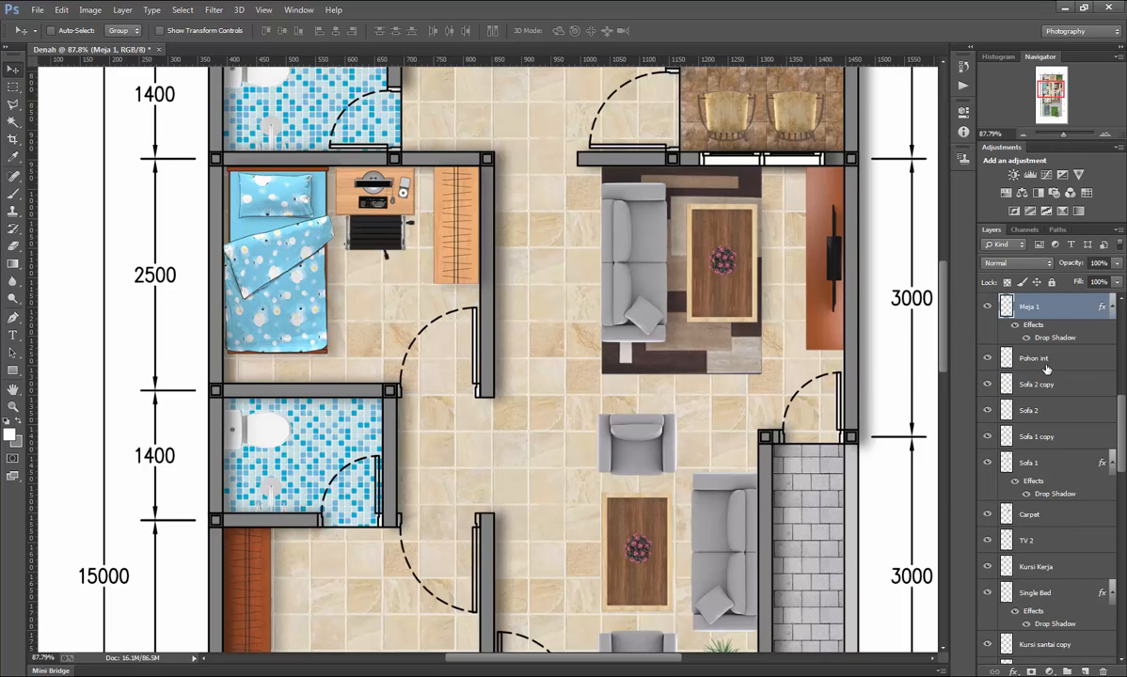
ctrl+click(833, 293)
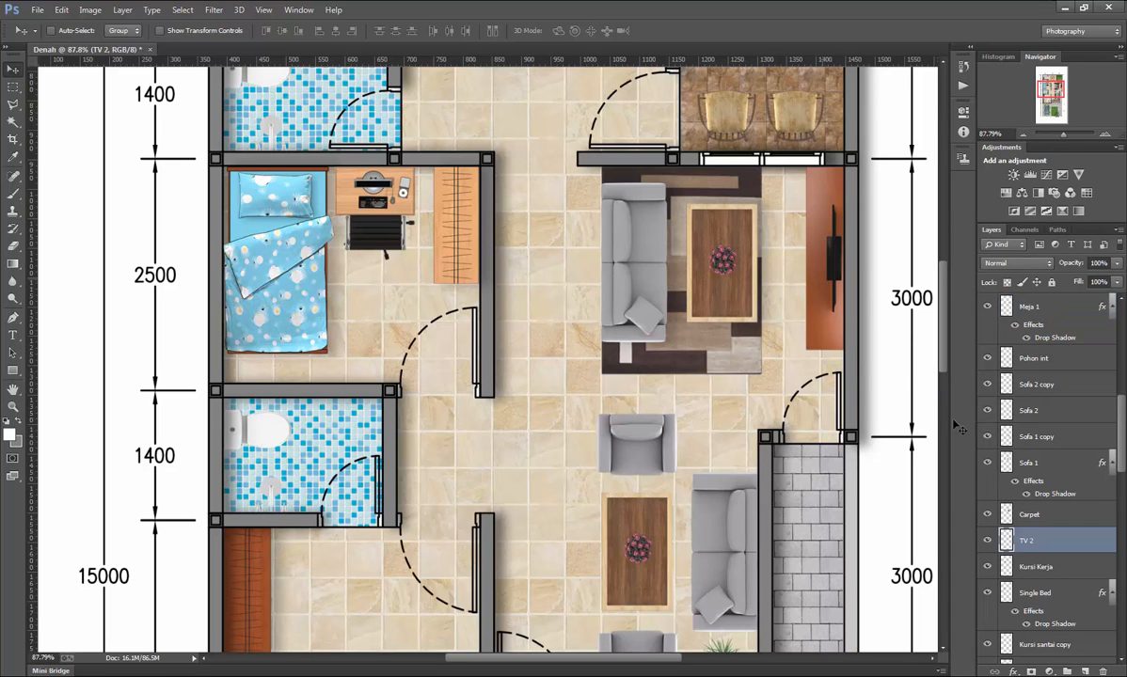
right_click(1054, 550)
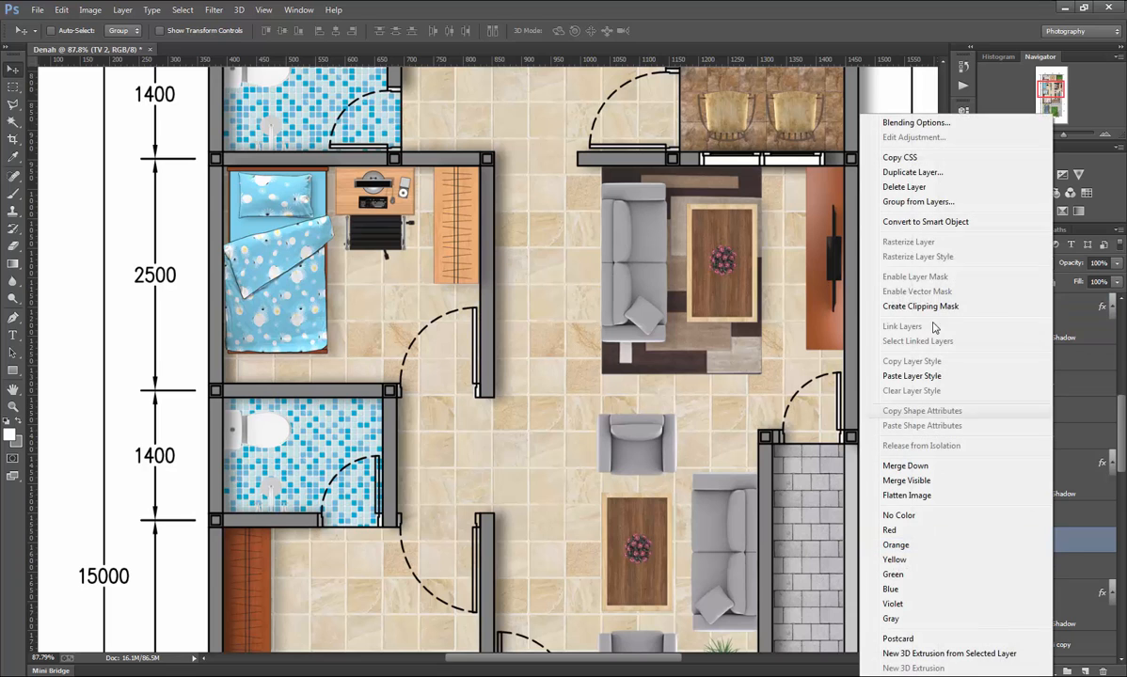
click(948, 377)
Paste the copied drop shadow style onto the Bunga layer, the flower on the TV area's coffee table.
scroll(758, 260, down, 2)
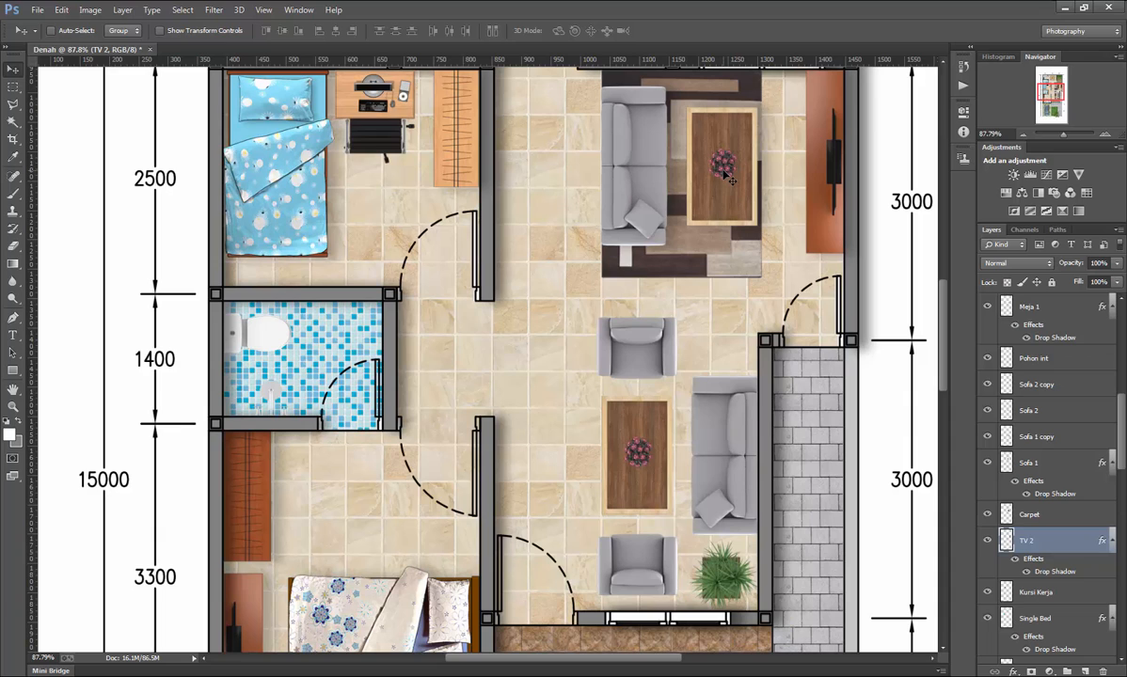
ctrl+click(727, 175)
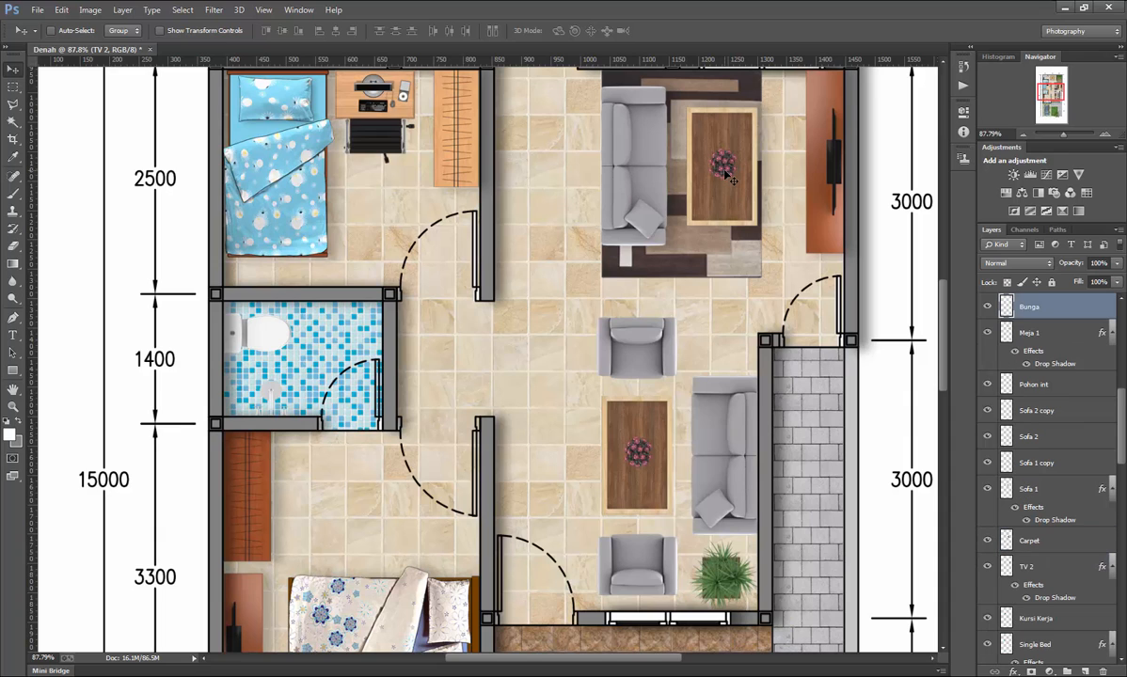
right_click(1032, 318)
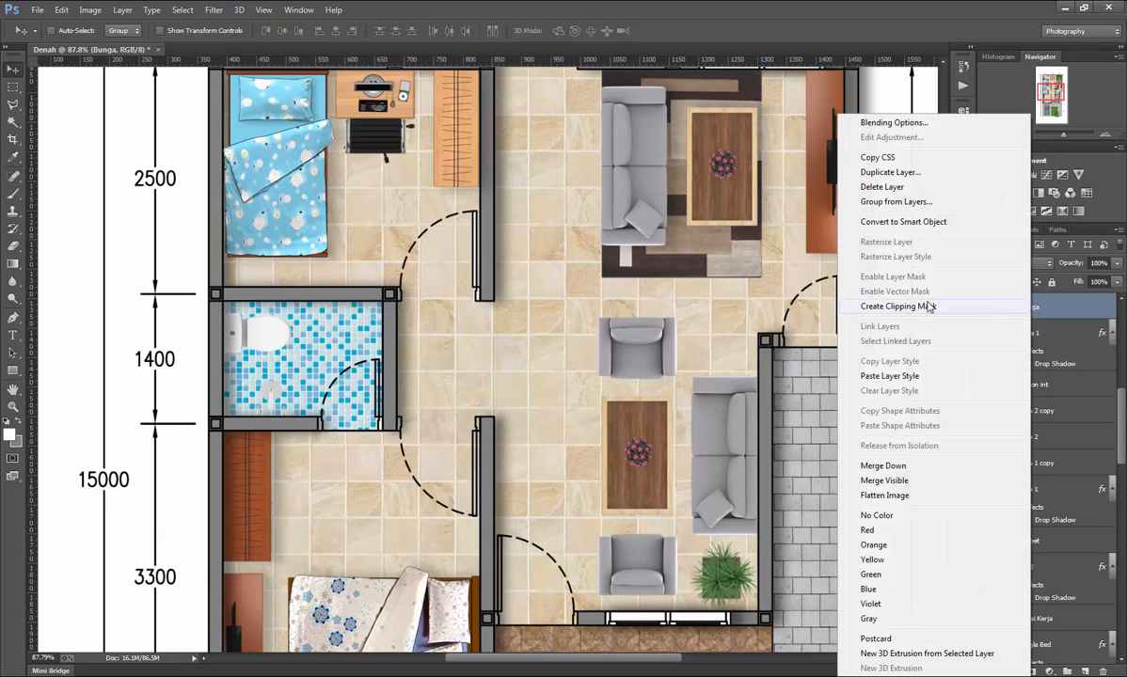
click(858, 358)
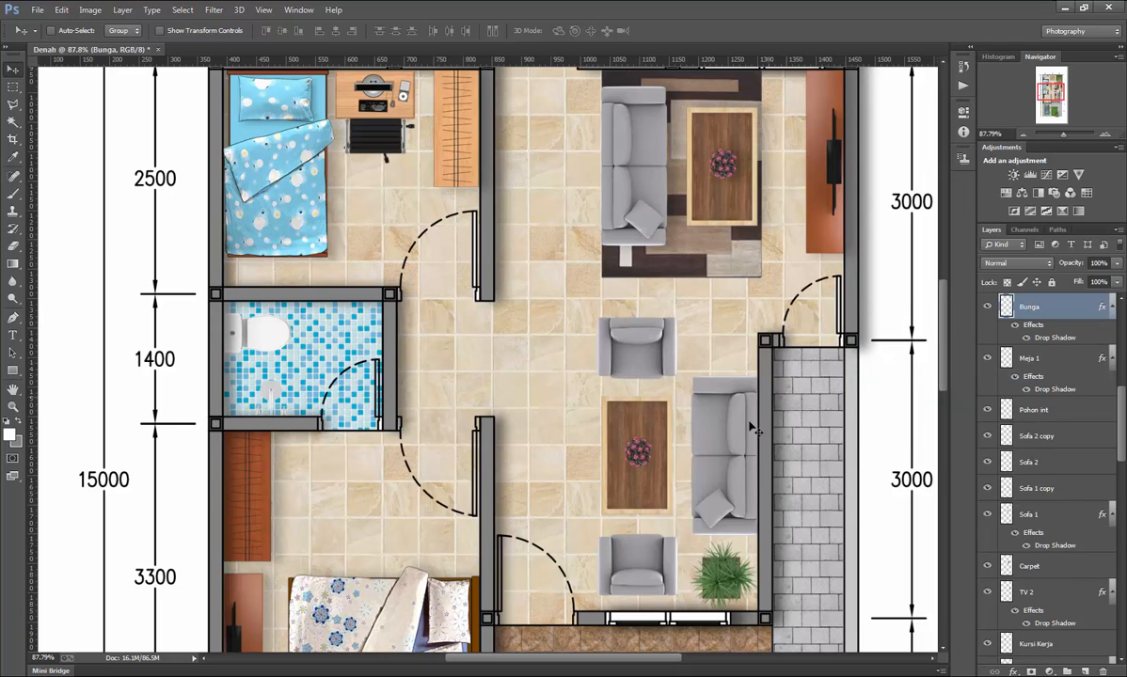
Paste the copied drop shadow style onto the front room's Sofa 2 copy armchair and Sofa 1 copy sofa layers.
ctrl+click(602, 335)
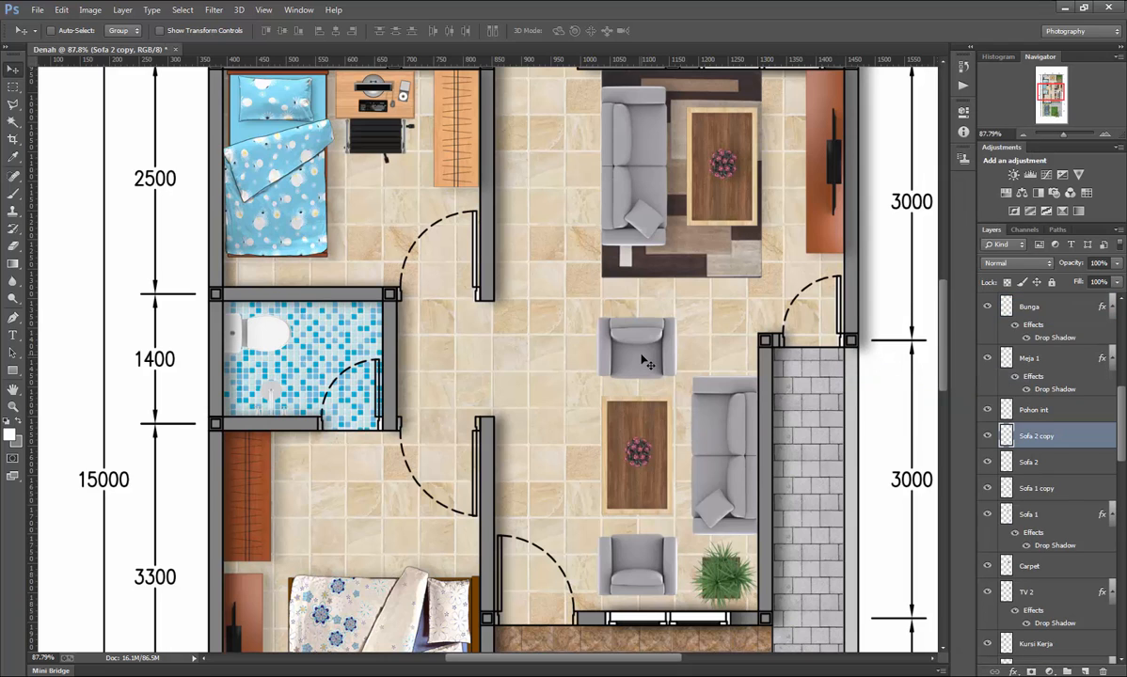
right_click(1043, 438)
click(997, 372)
ctrl+click(726, 427)
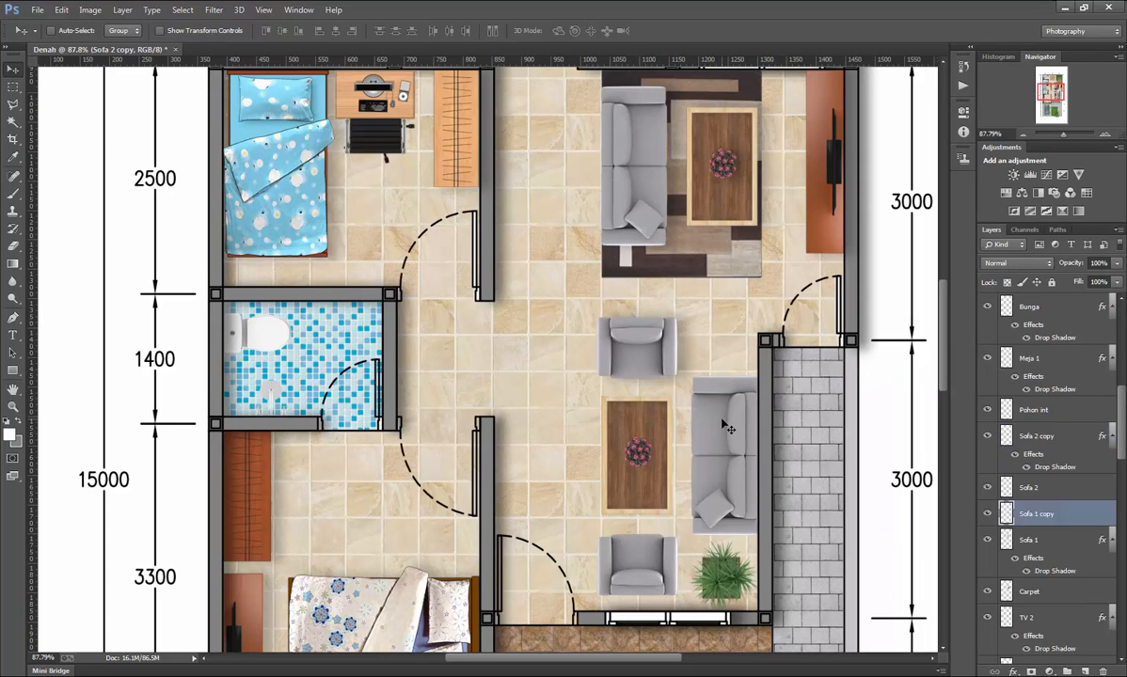
right_click(1049, 517)
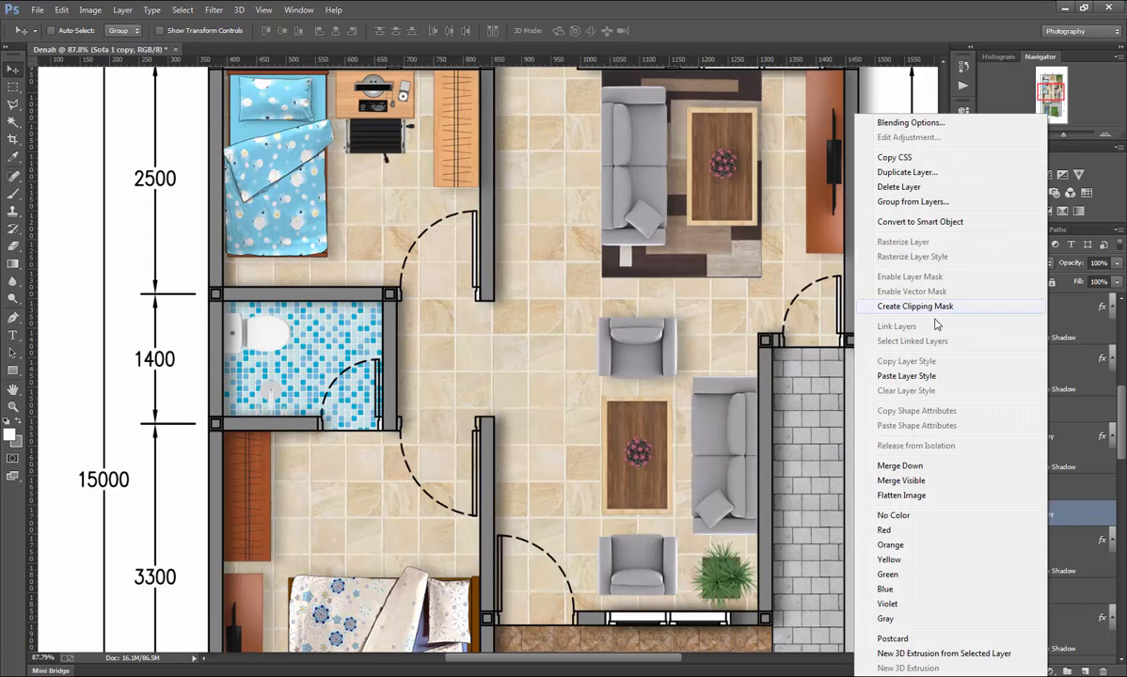
click(906, 375)
Paste the copied drop shadow style onto the Sofa 2 armchair layer and the Pohon int plant layer.
scroll(806, 391, down, 5)
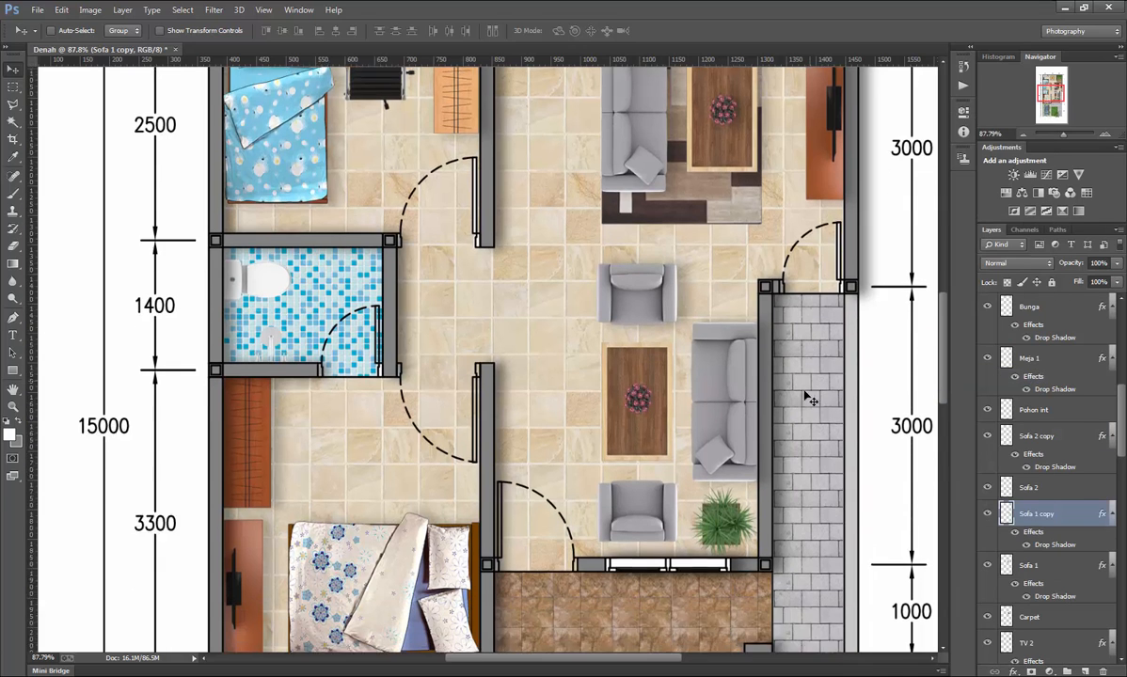
click(1035, 487)
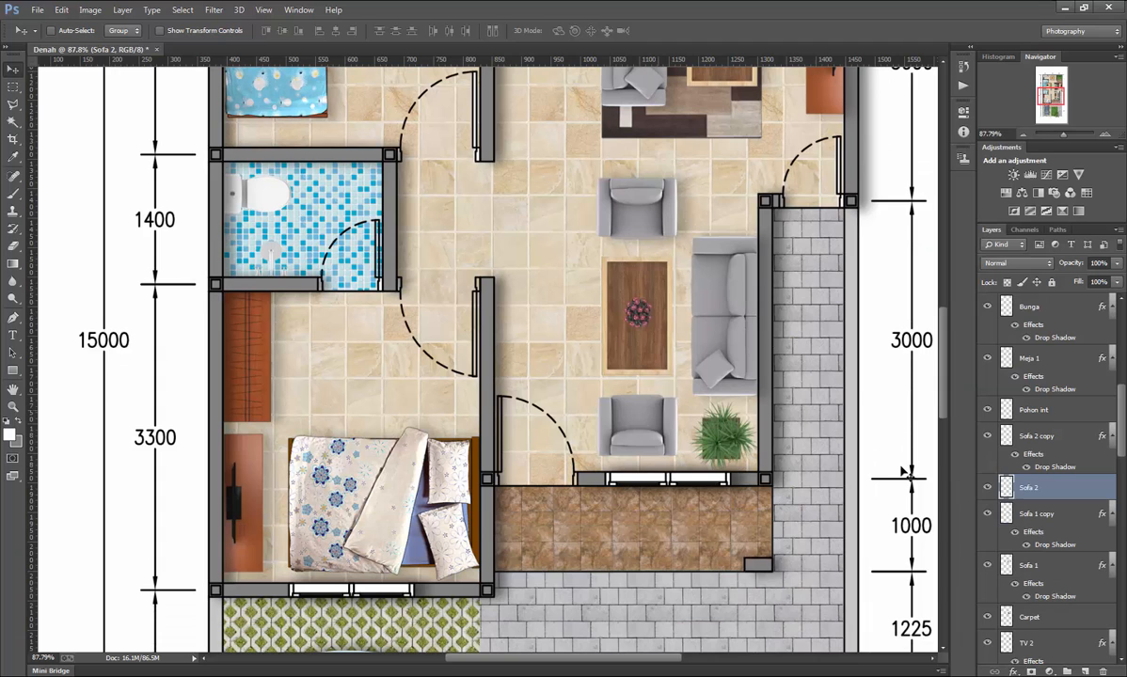
right_click(1035, 487)
click(906, 376)
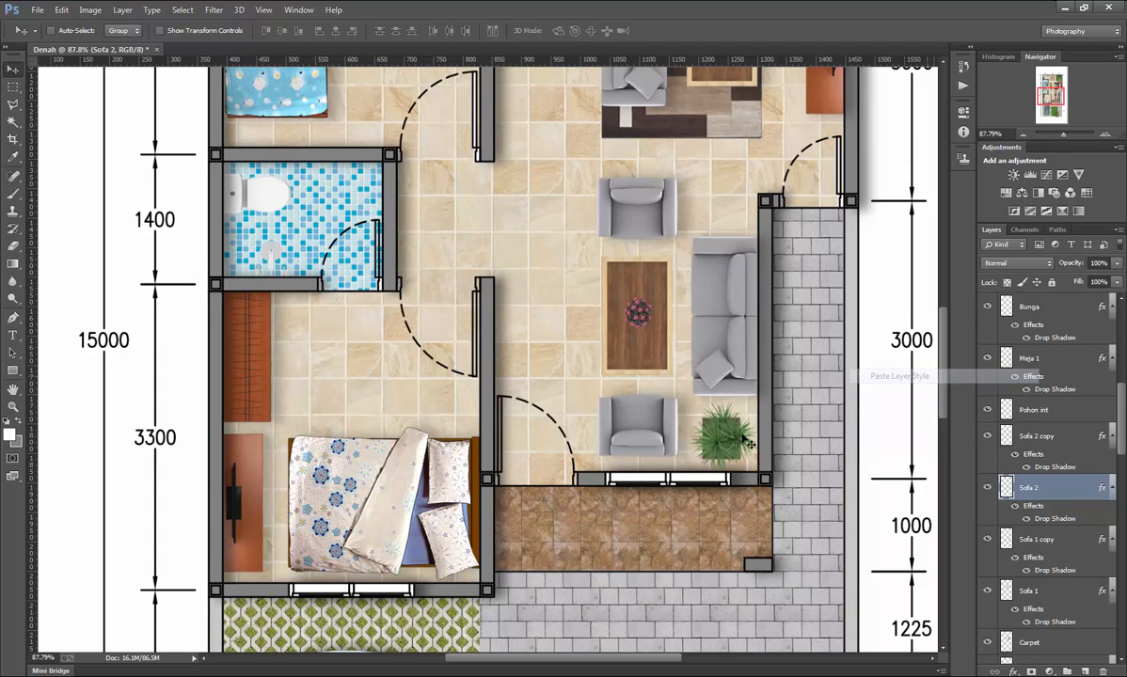
click(1030, 414)
right_click(1028, 415)
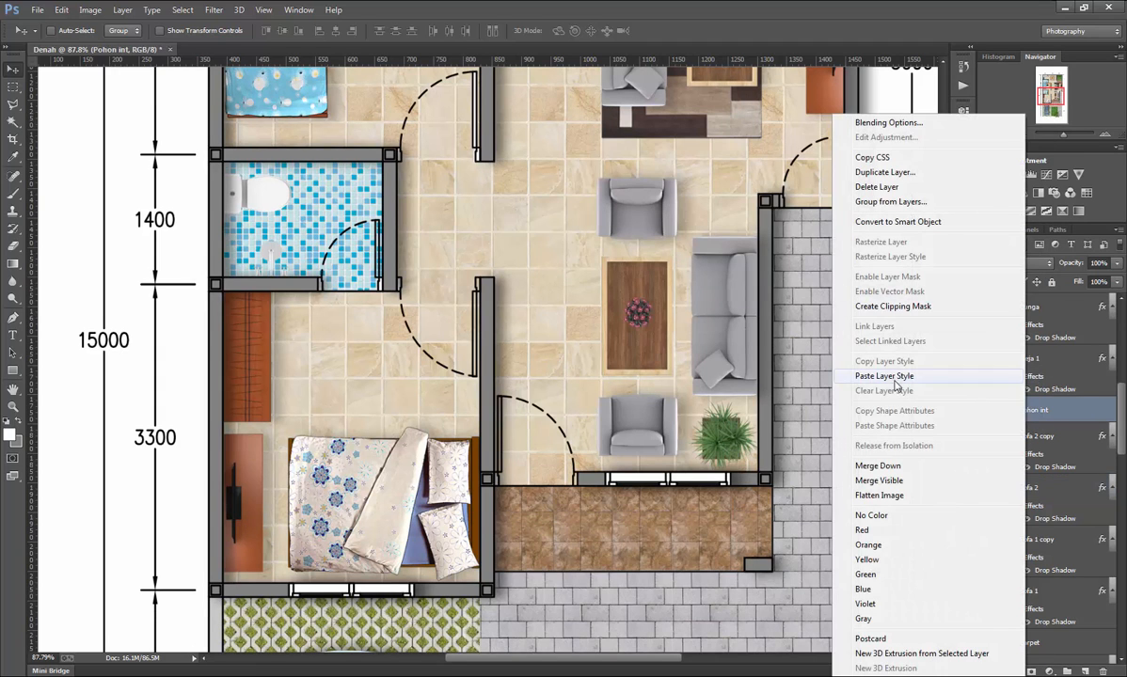
click(840, 361)
Paste the copied drop shadow style onto the front room's Meja 1 copy table and Bunga copy flower layers.
ctrl+click(607, 273)
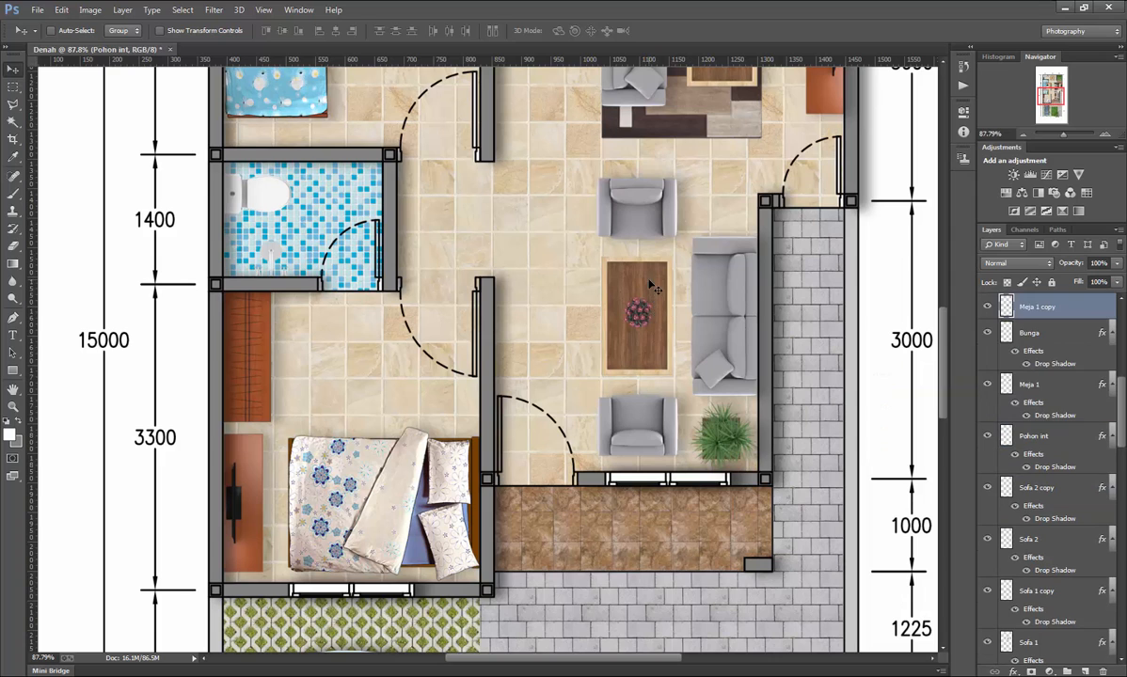
right_click(1032, 308)
click(929, 370)
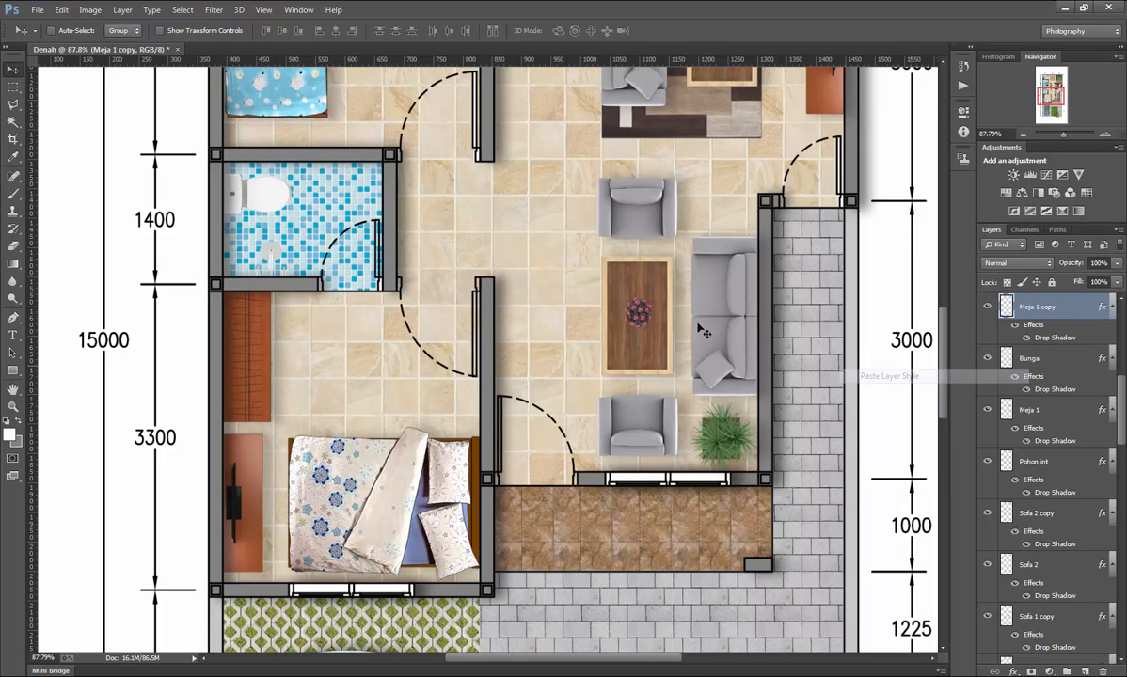
ctrl+click(649, 312)
right_click(1035, 306)
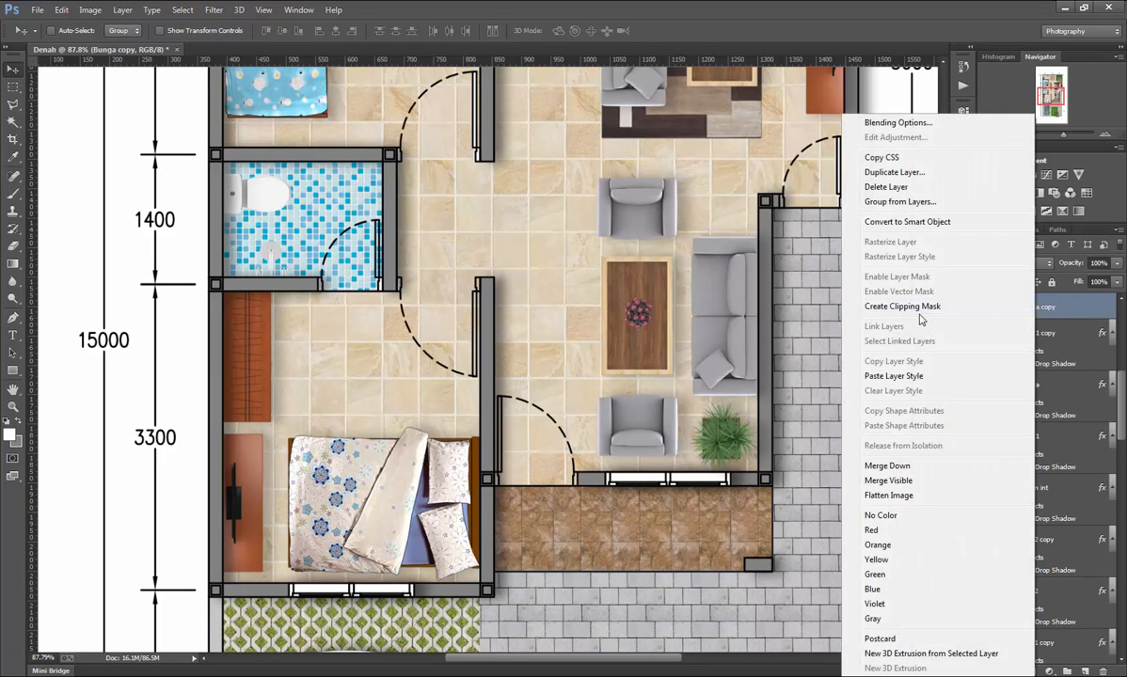
click(919, 376)
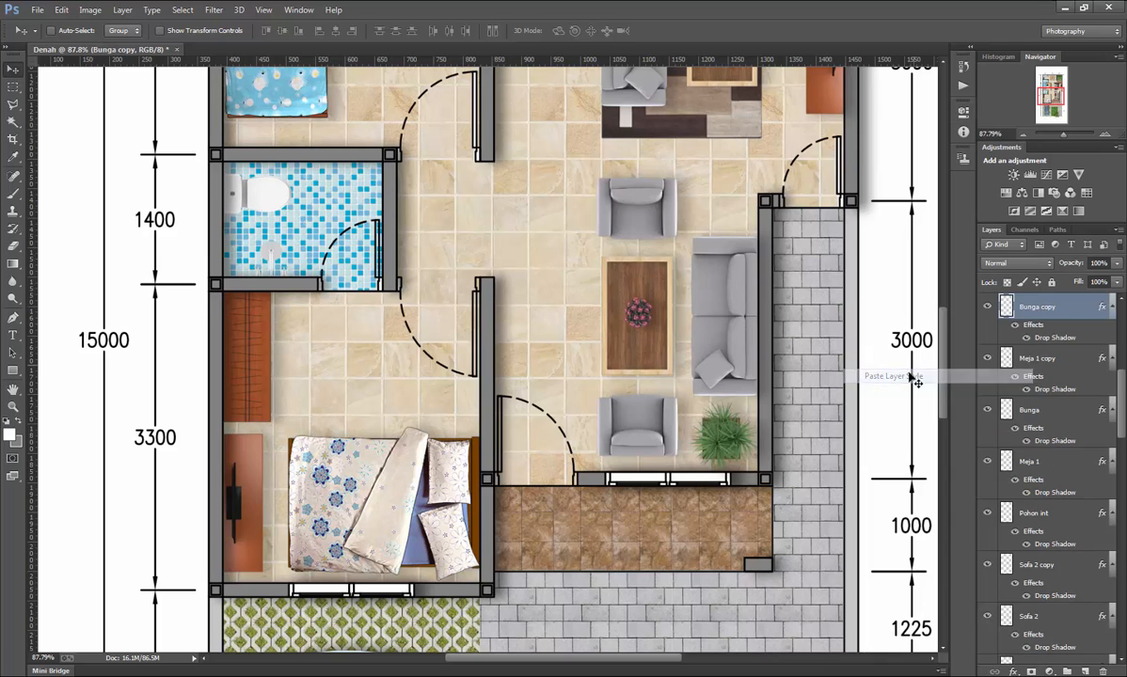
Examine the whole floor plan fitted in view and look through the layer stack, starting from the Pohon 1 layer.
click(13, 406)
right_click(423, 243)
click(463, 252)
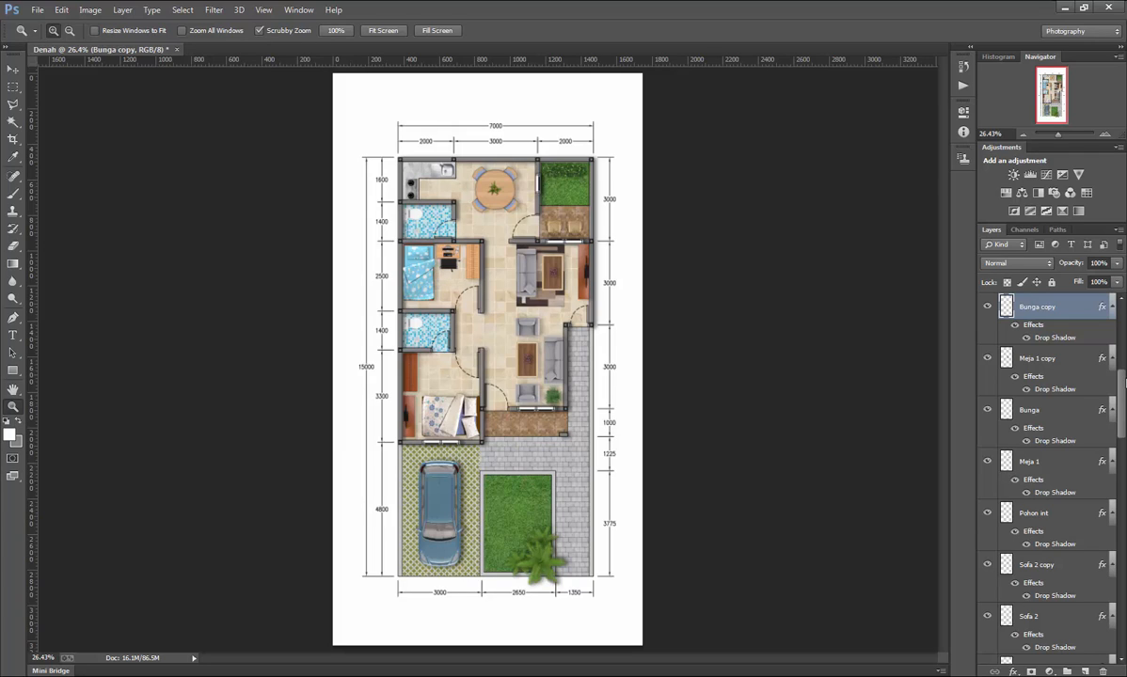
drag(1125, 380, 1123, 307)
click(1052, 316)
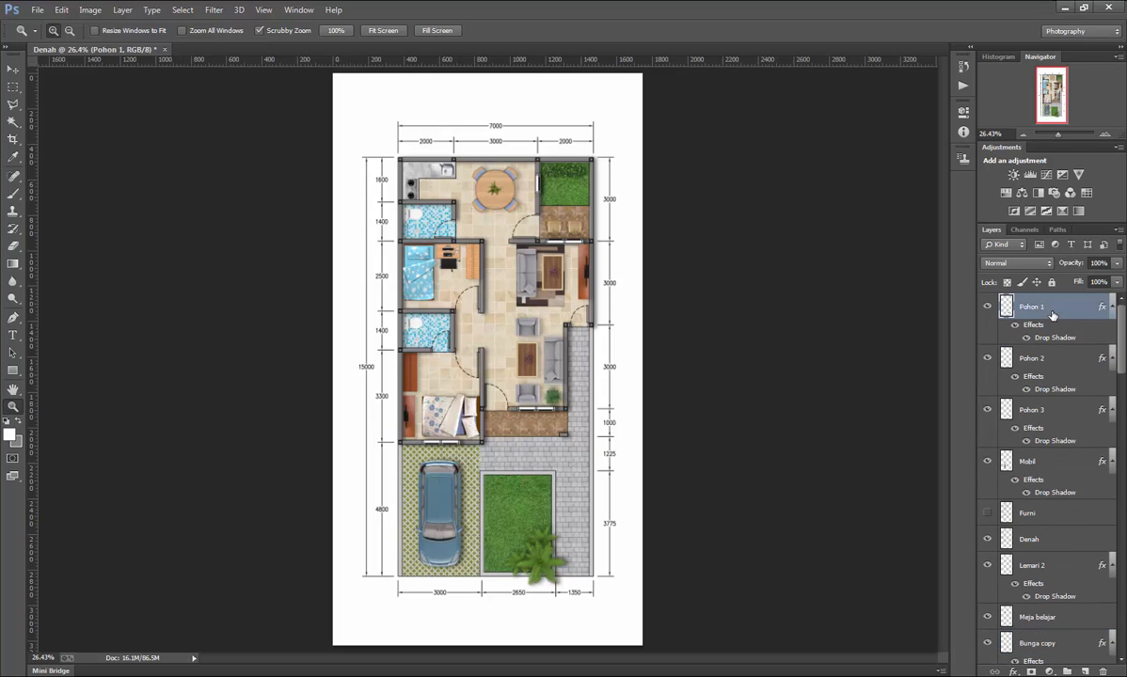
scroll(1051, 316, down, 10)
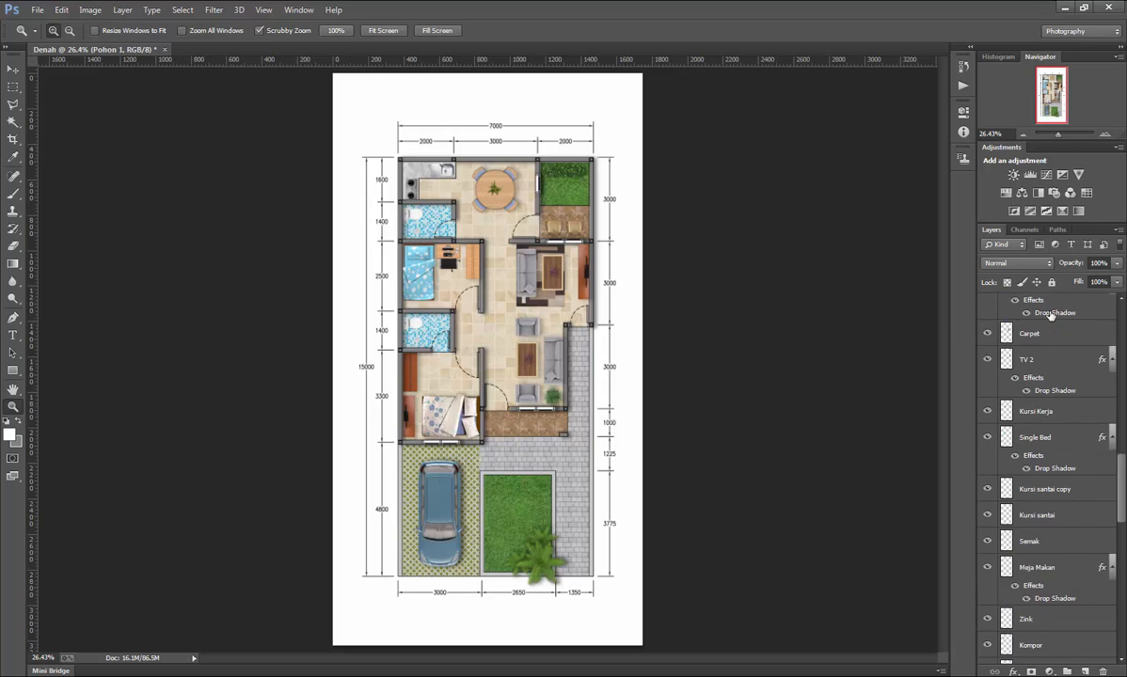
scroll(1051, 316, down, 3)
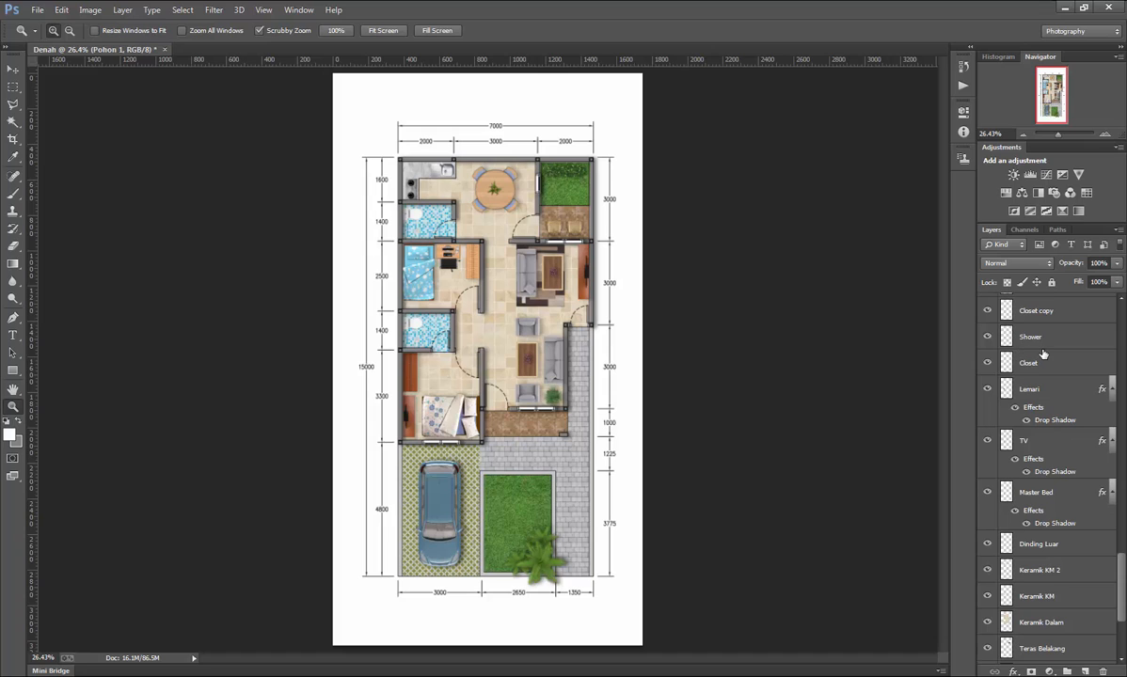
scroll(1043, 354, up, 13)
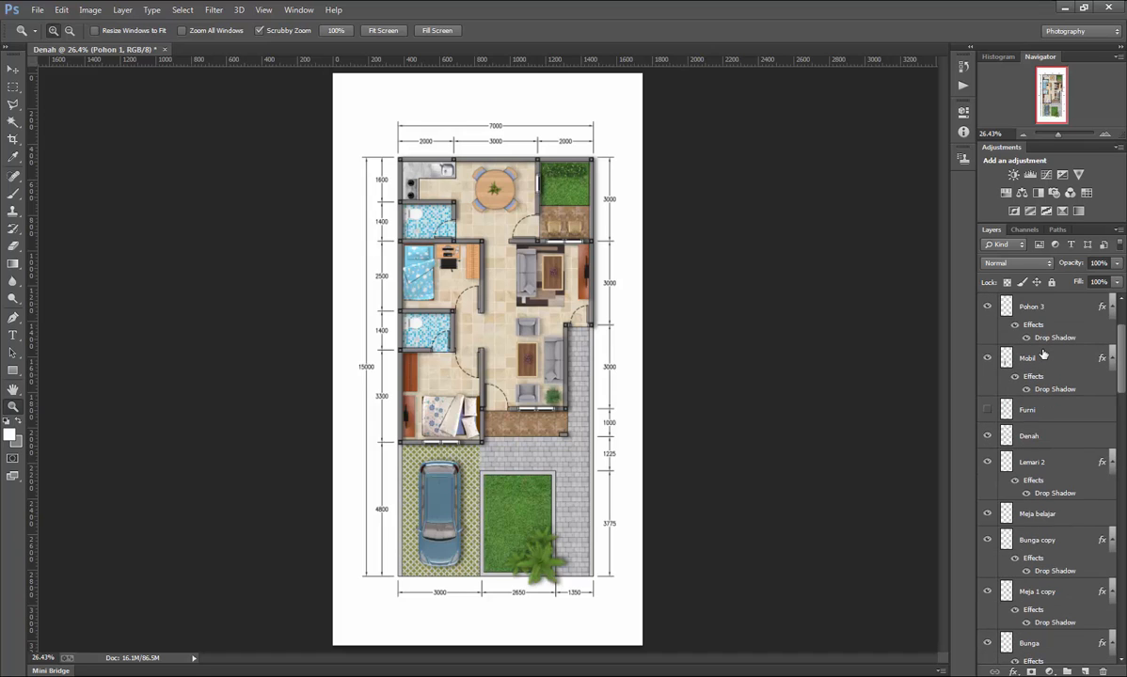